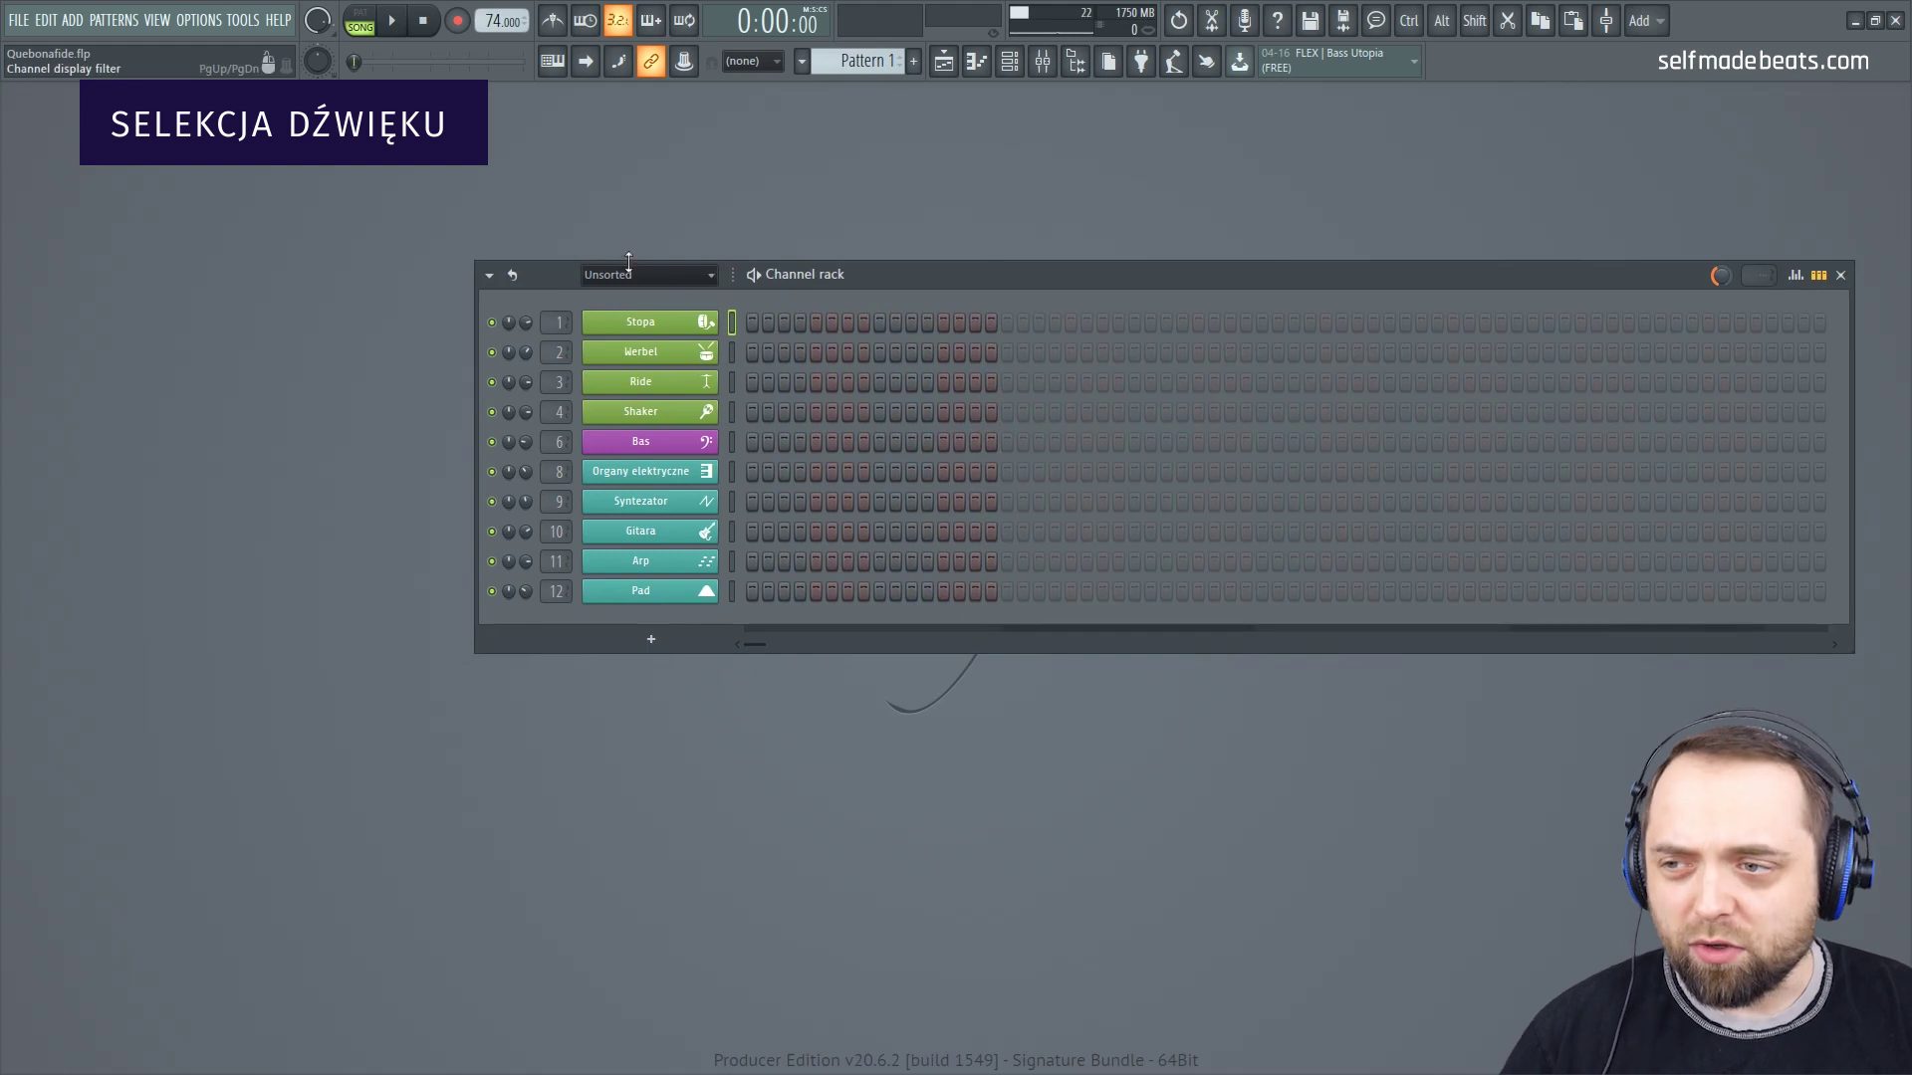
Step: Enable typing-keyboard-to-piano input and audition the Stopa kick and Werbel snare sounds
{"action": "left_click", "coordinate": [552, 61]}
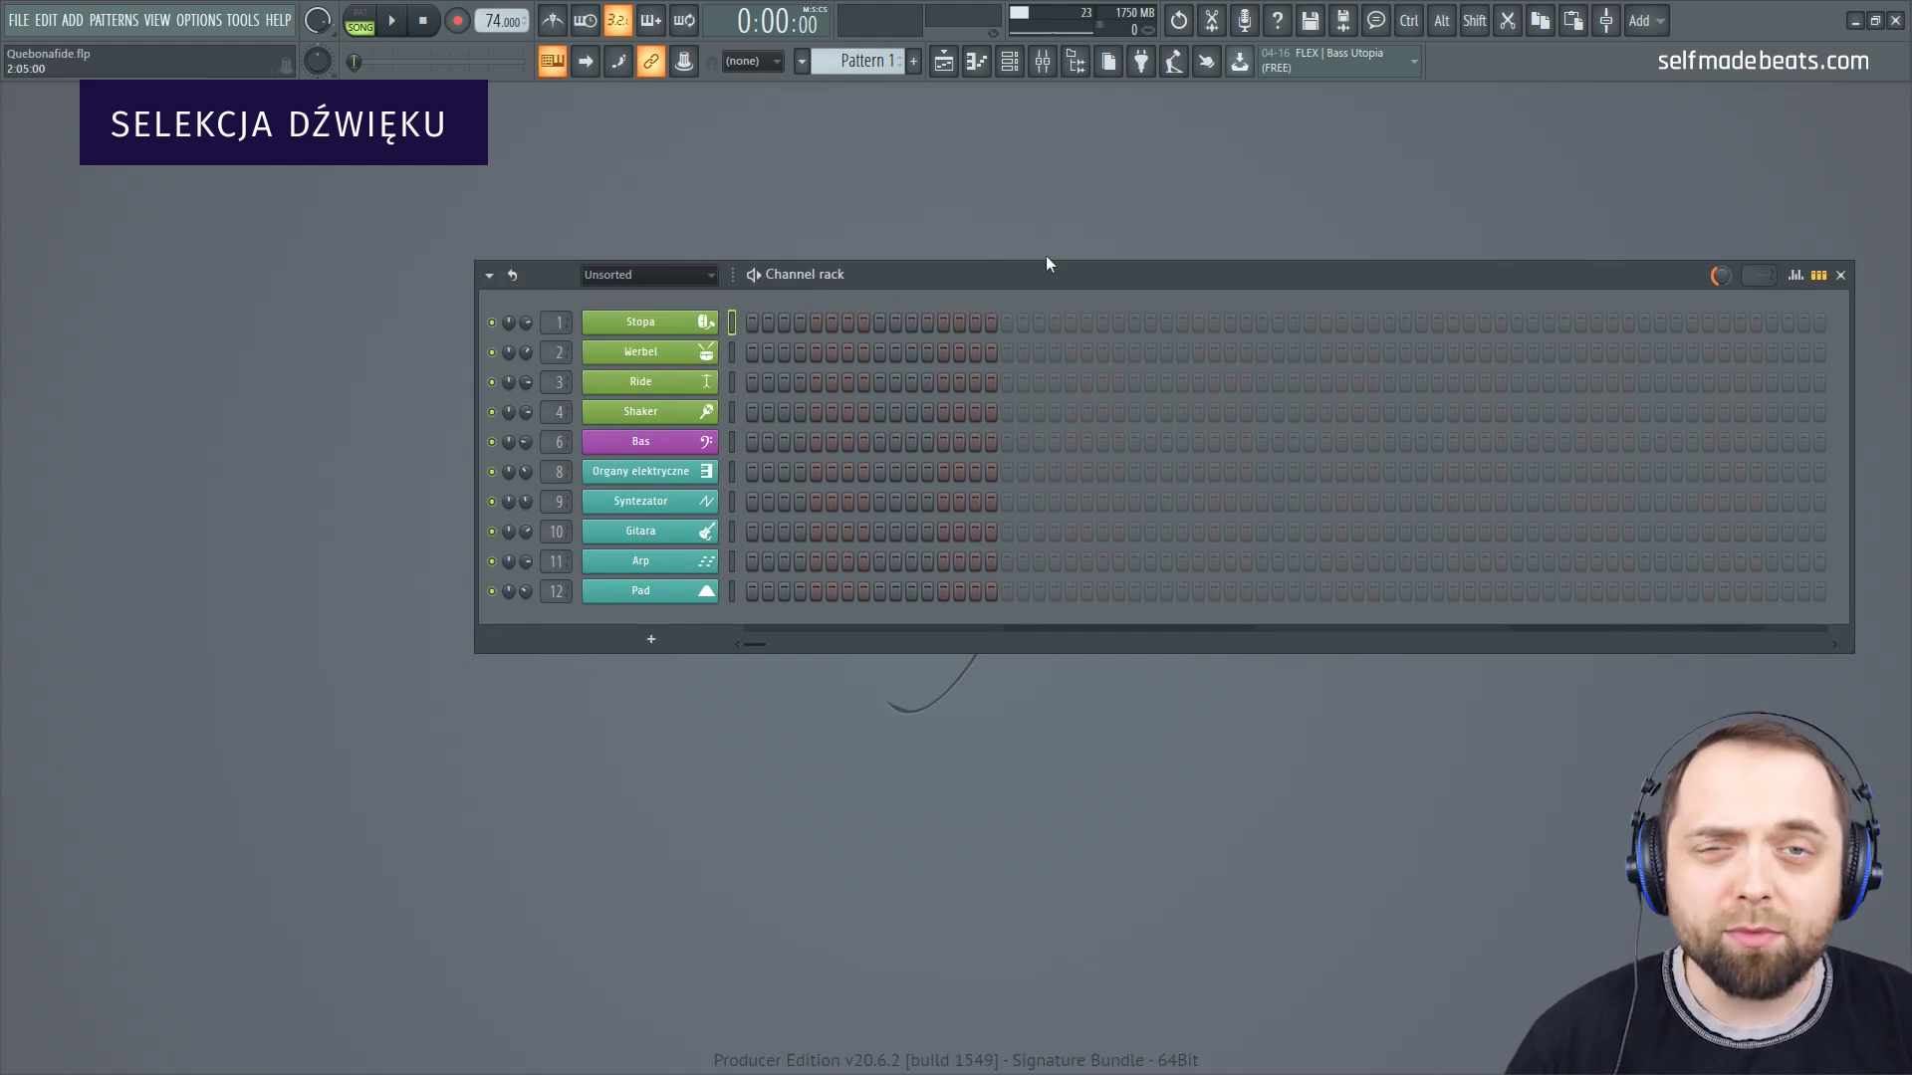
{"action": "key", "text": "z"}
{"action": "key", "text": "z"}
{"action": "key", "text": "z"}
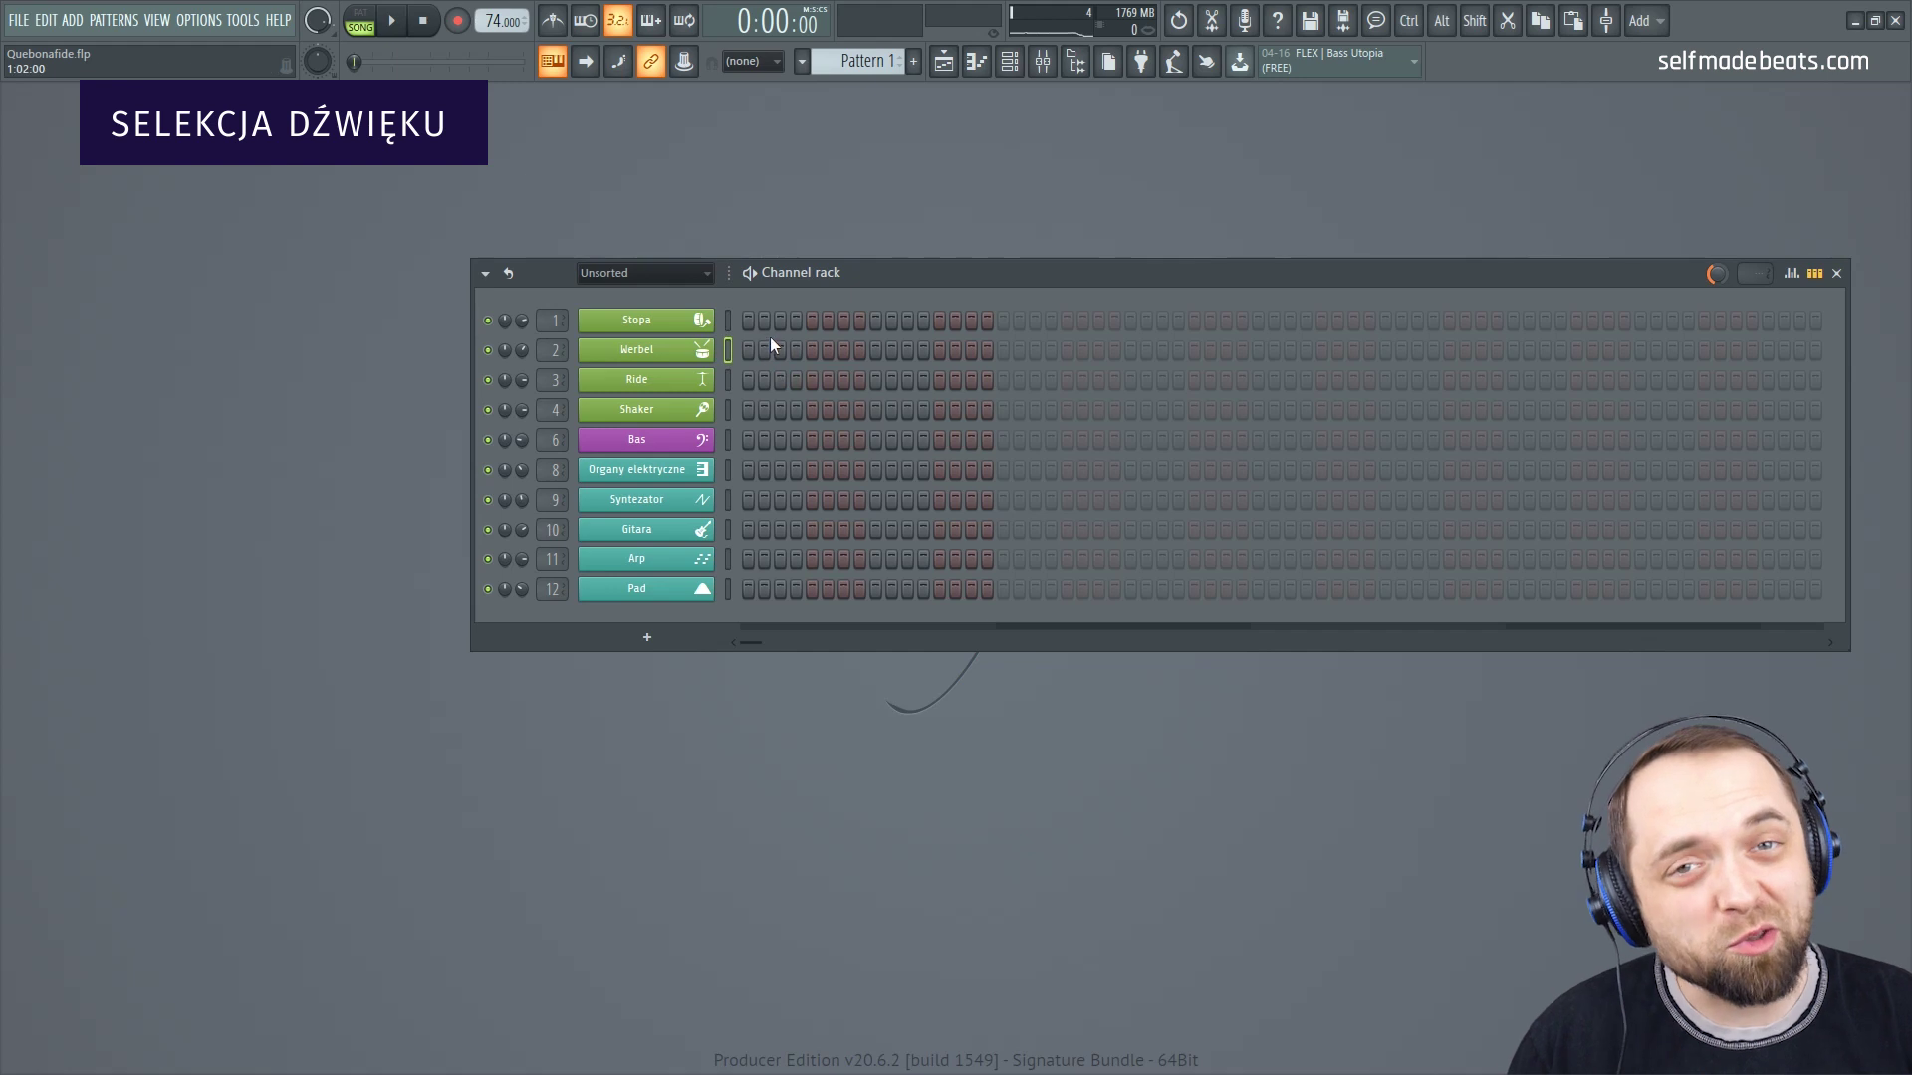
{"action": "key", "text": "z"}
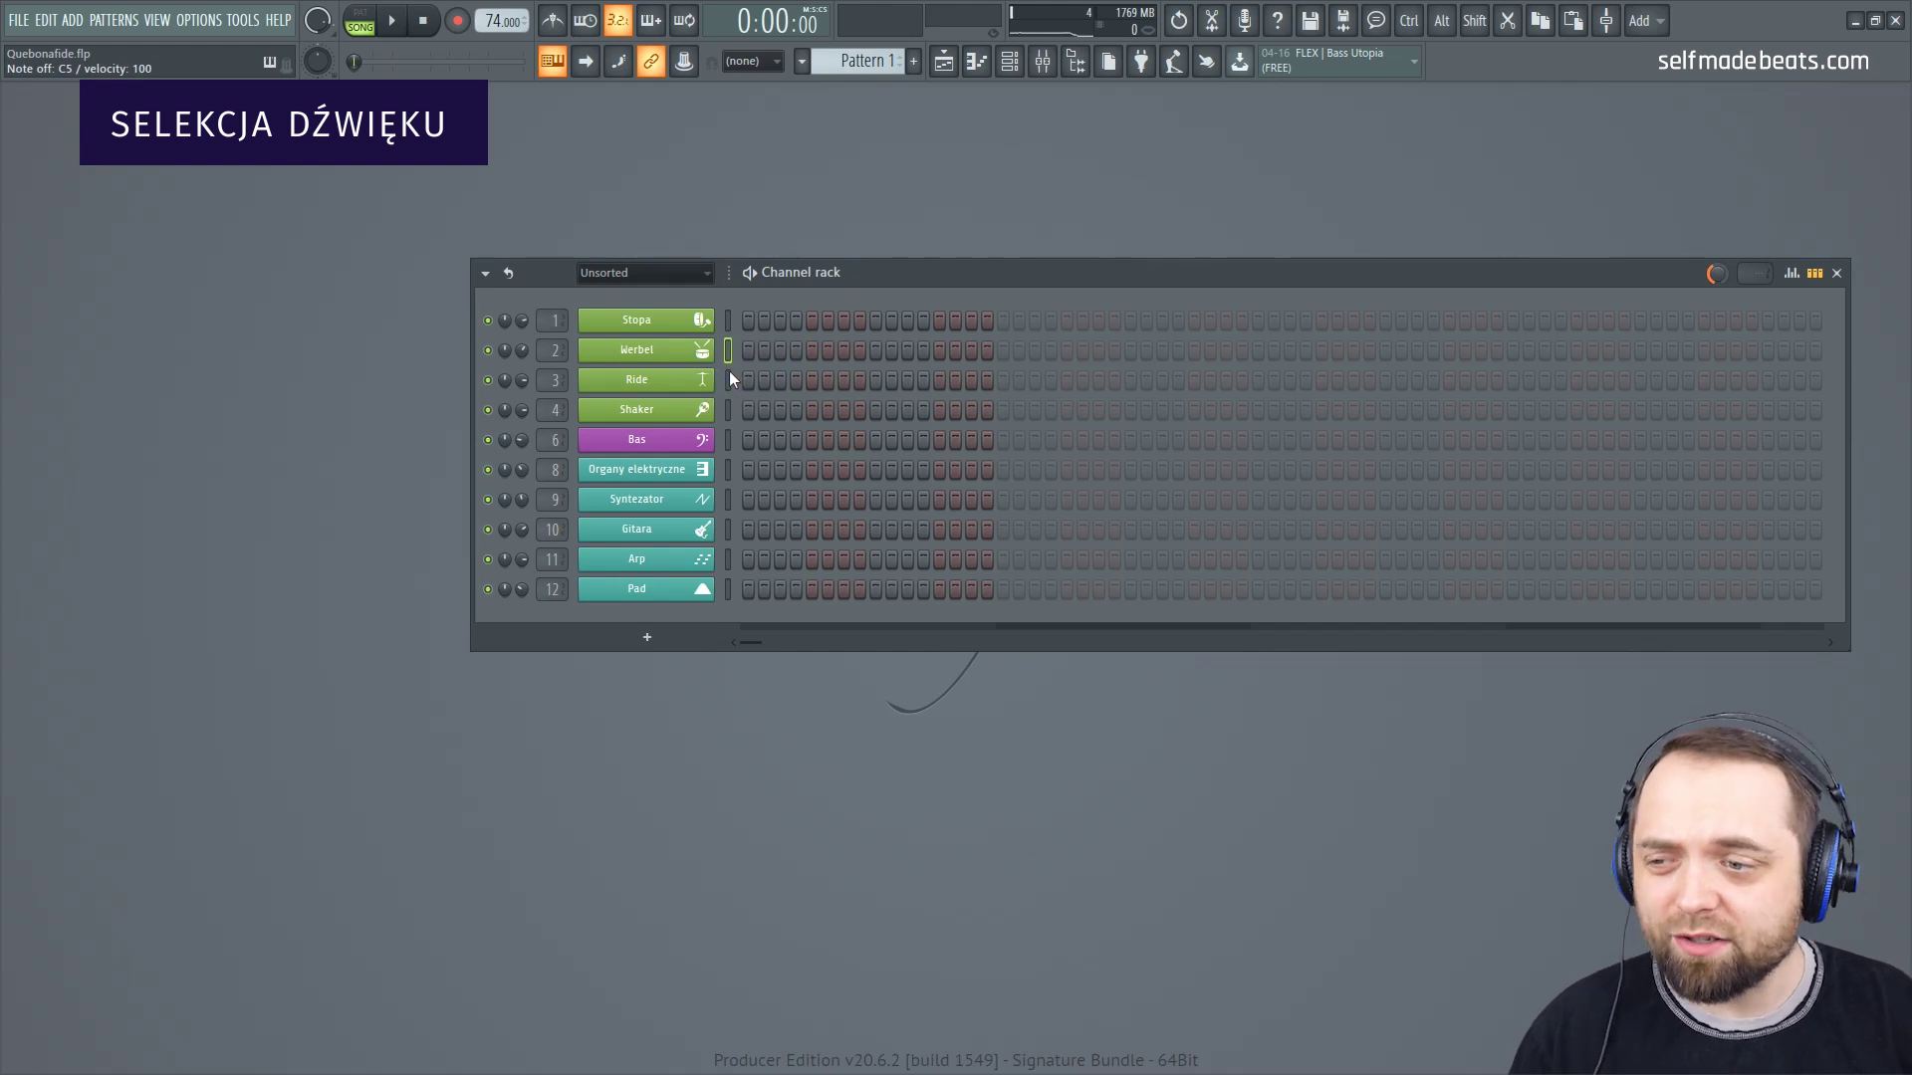
Step: Select the Ride and Shaker channels one after the other and audition their sounds
{"action": "left_click", "coordinate": [728, 380]}
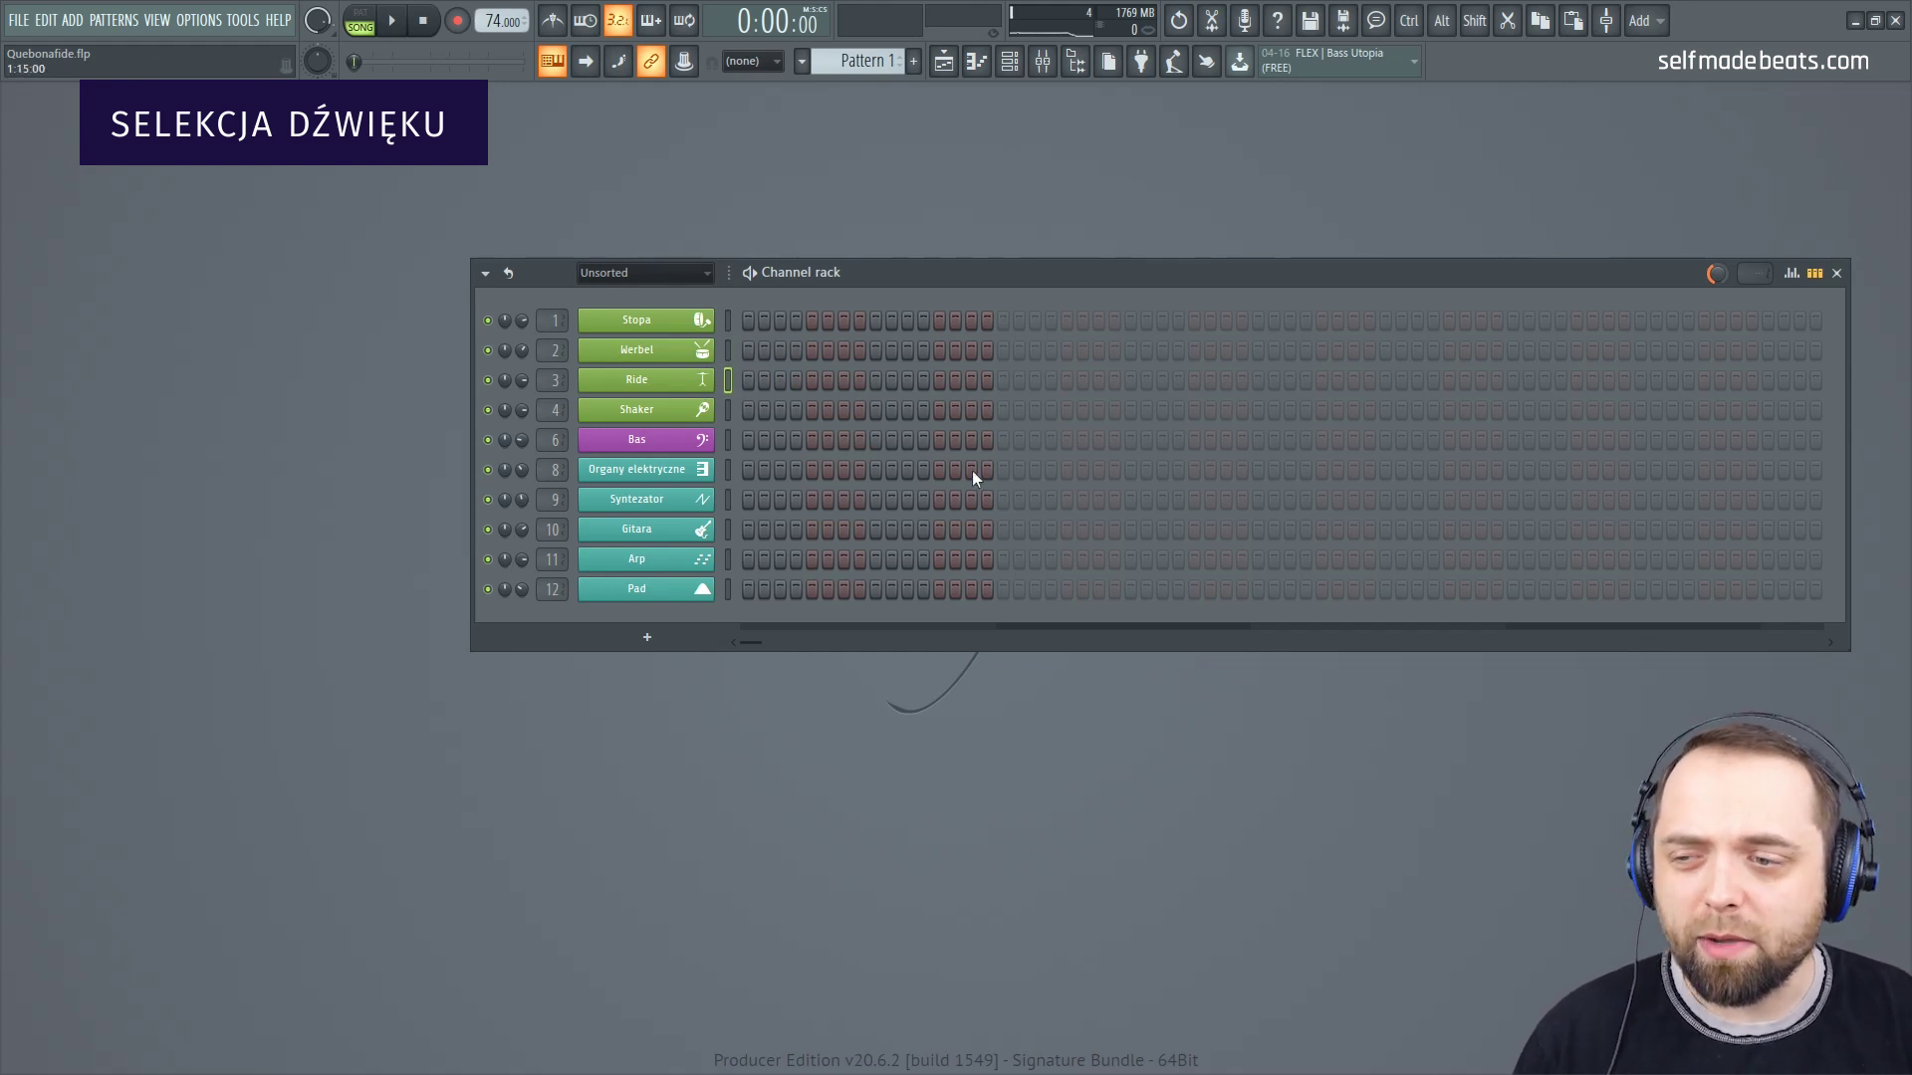
{"action": "key", "text": "z"}
{"action": "key", "text": "z"}
{"action": "key", "text": "z"}
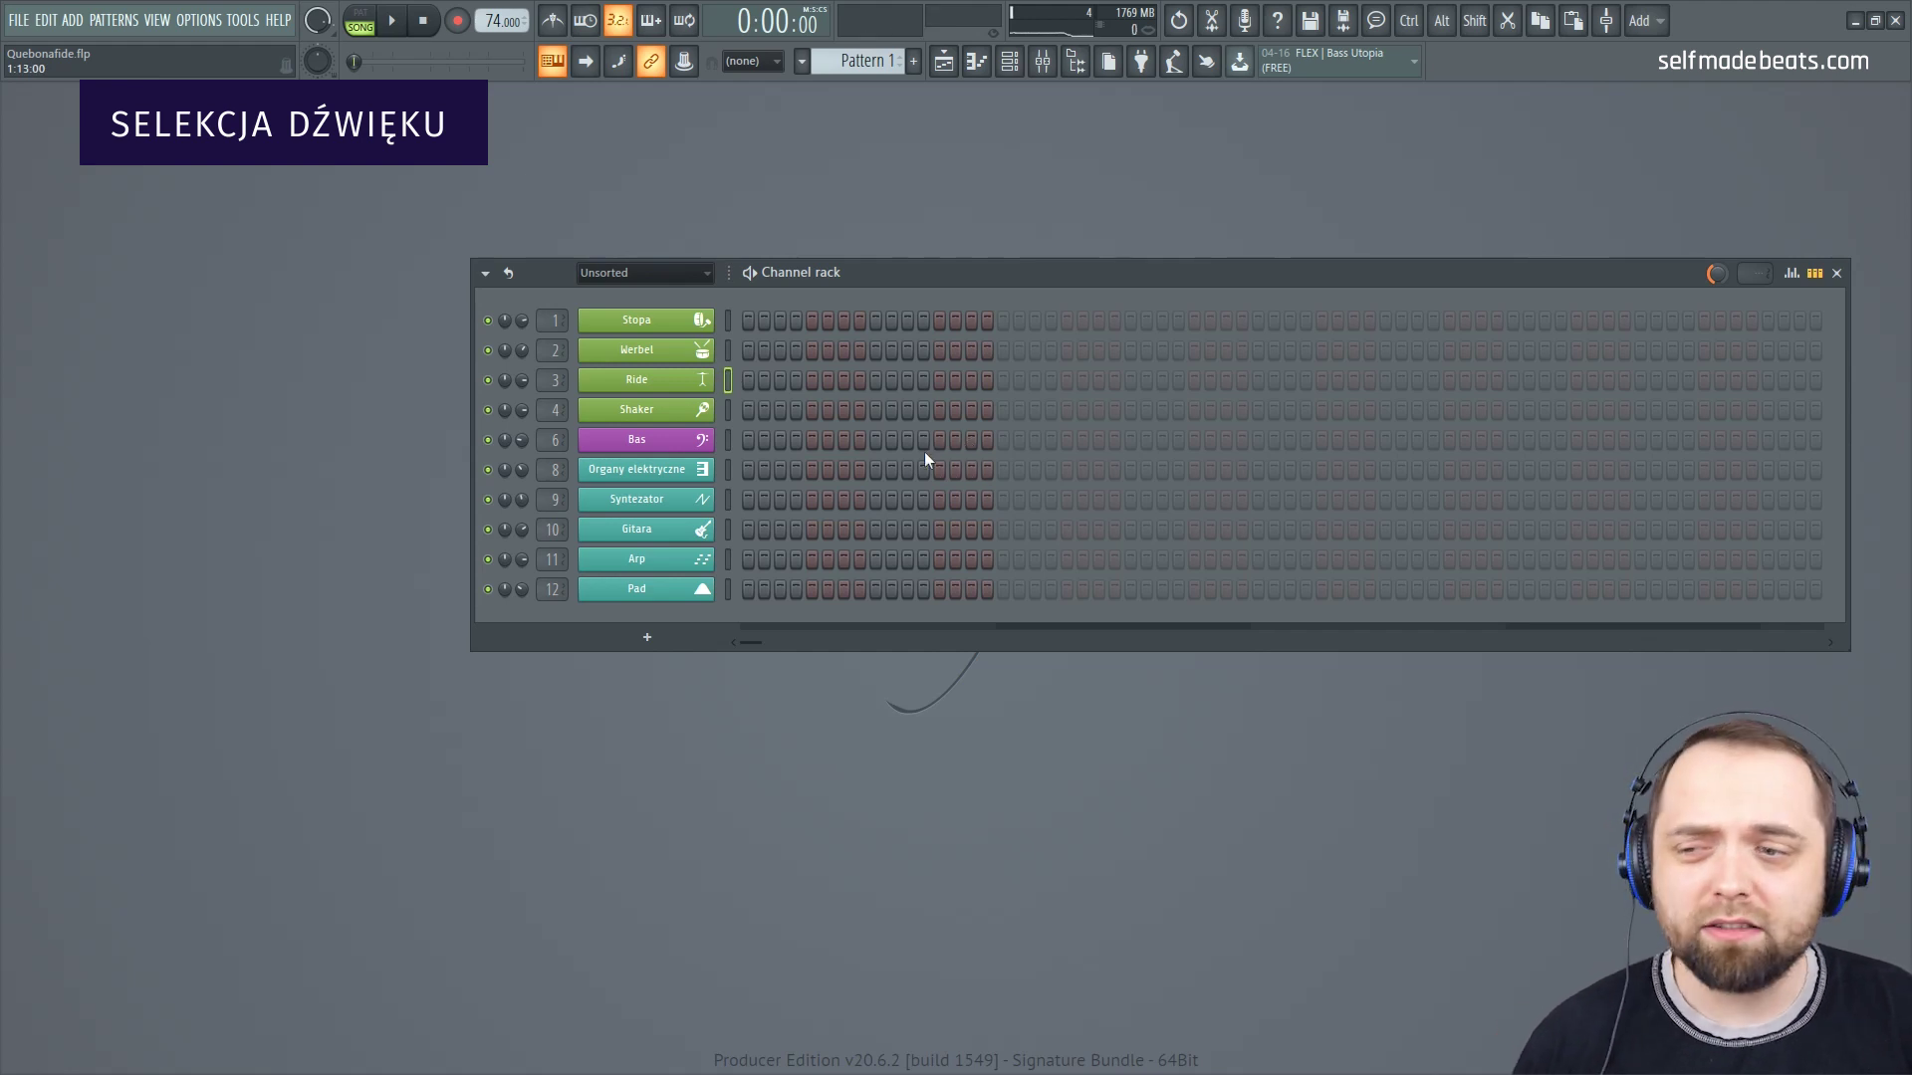
{"action": "key", "text": "z"}
{"action": "key", "text": "z"}
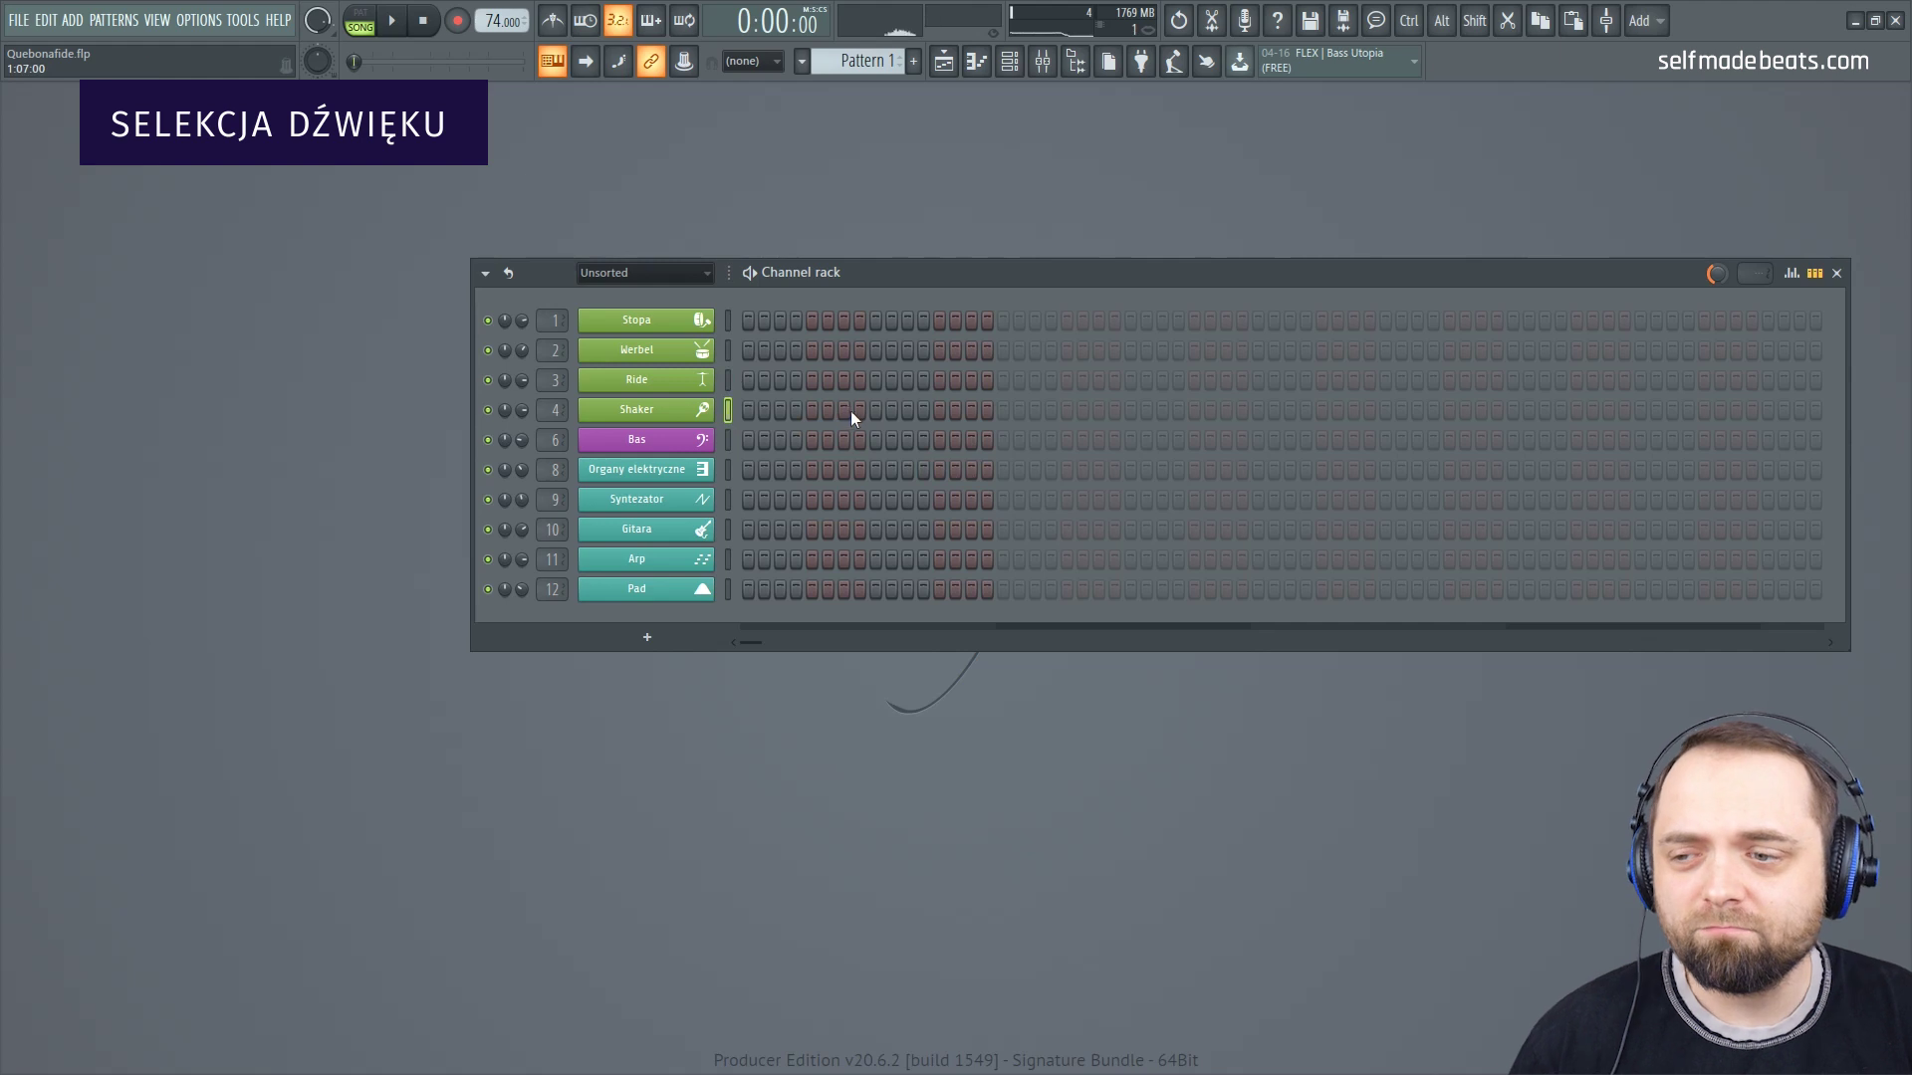
Step: Examine the Shaker channel's envelope and sample settings, including the source sample file, and close its window
{"action": "left_click", "coordinate": [669, 410]}
{"action": "left_click", "coordinate": [608, 377]}
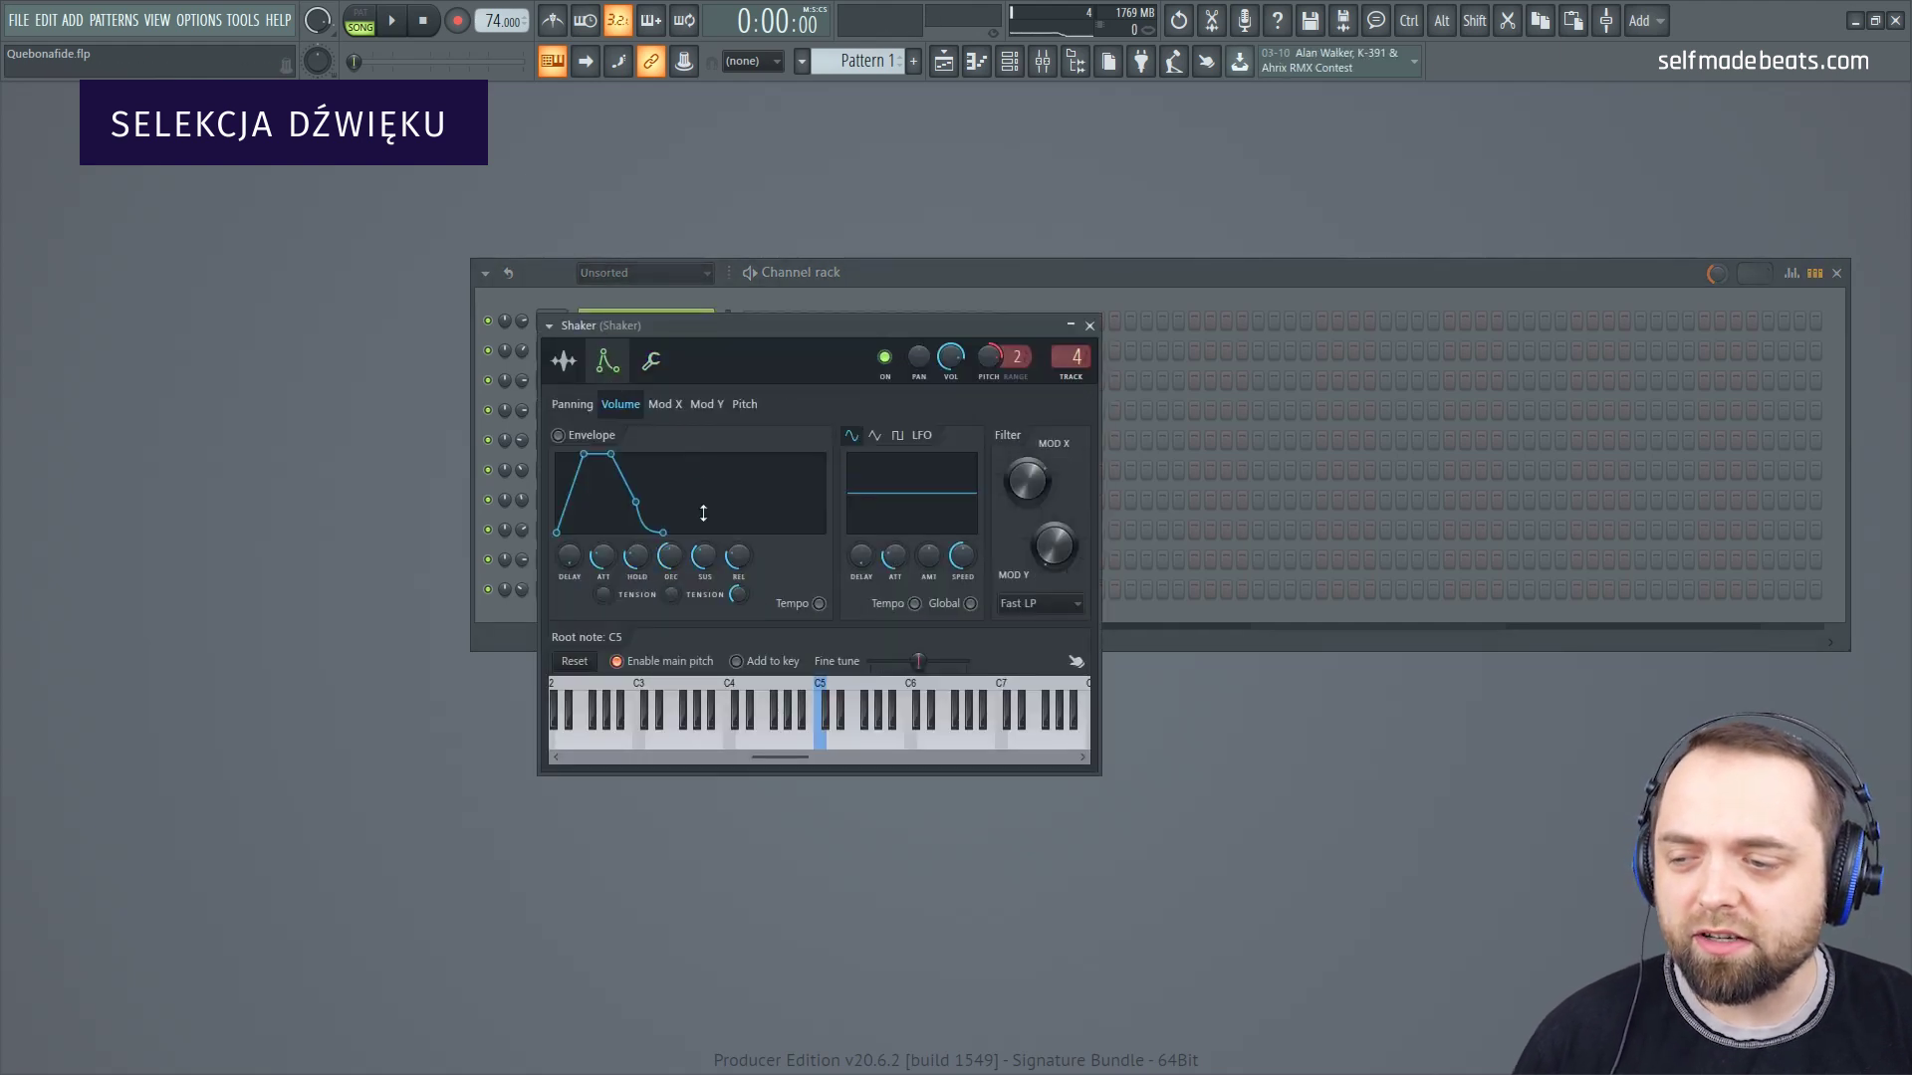
{"action": "left_click", "coordinate": [564, 361]}
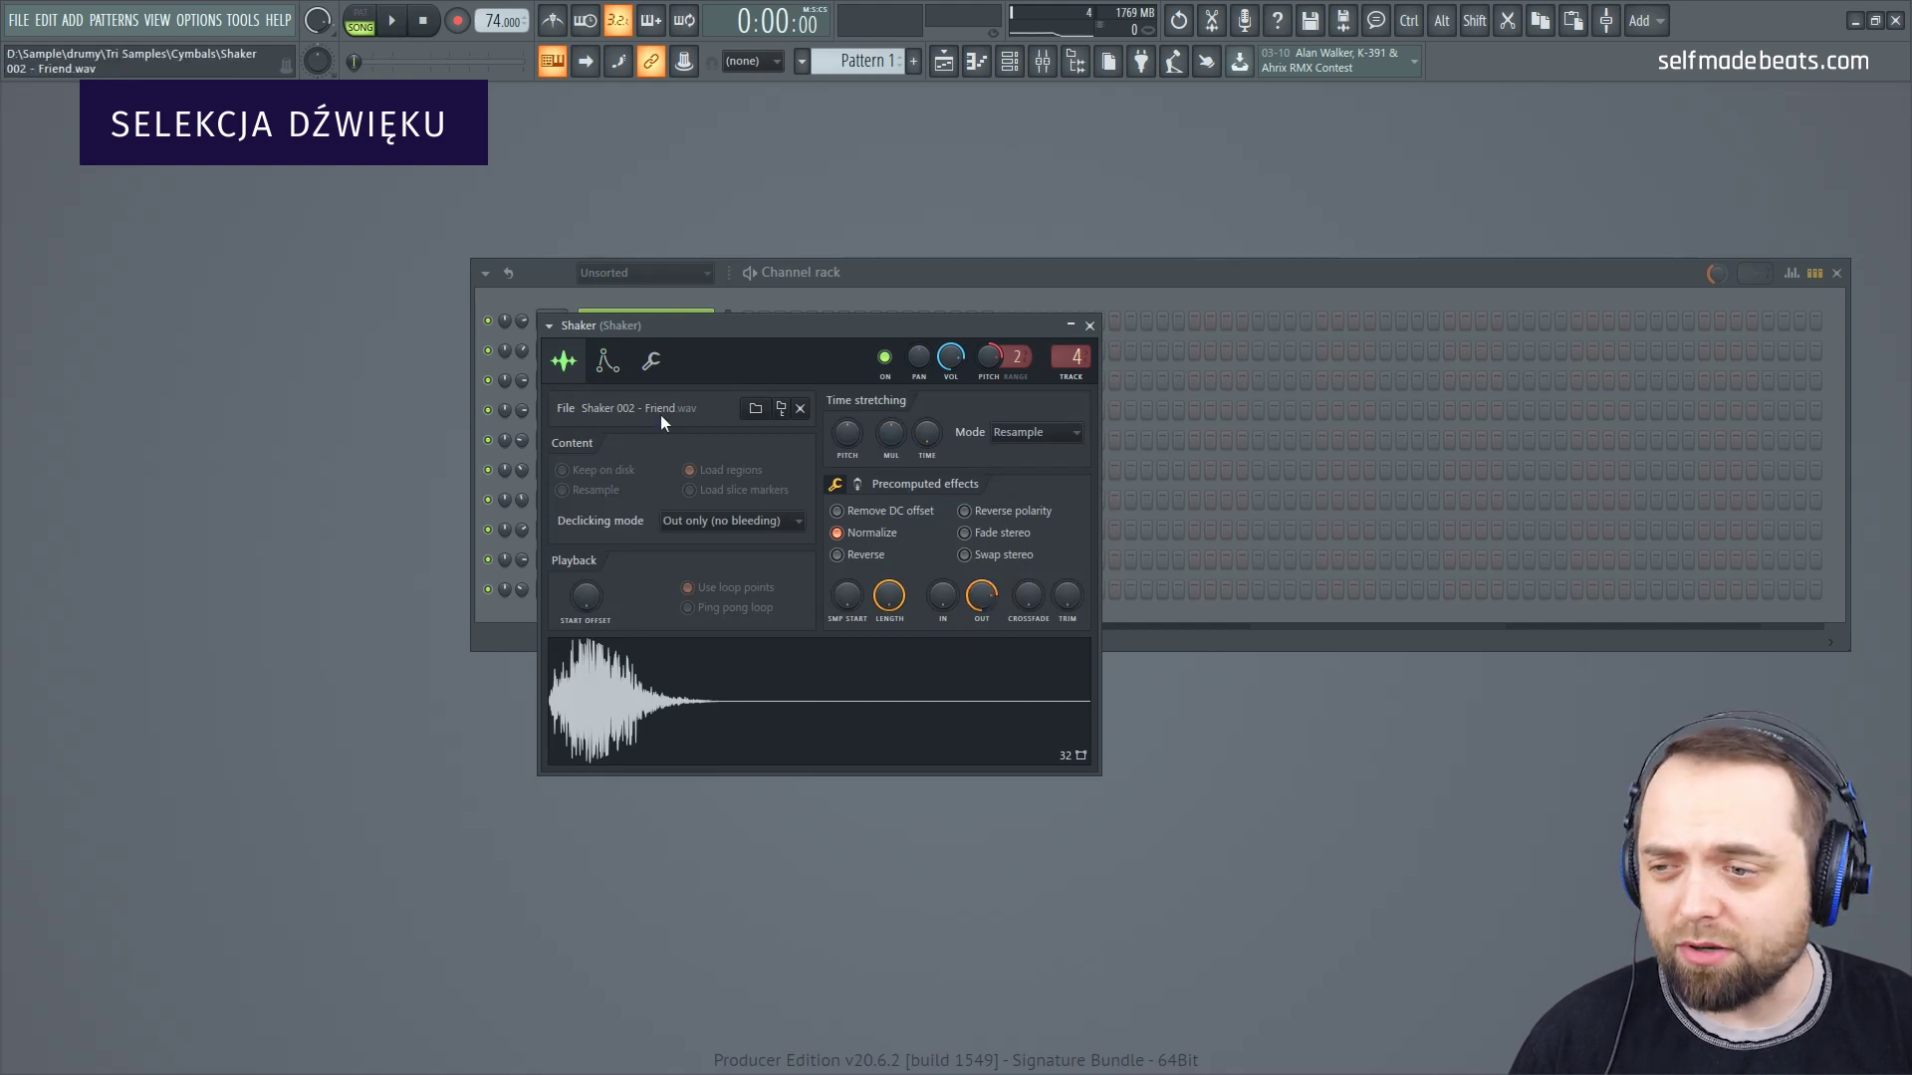
{"action": "left_click", "coordinate": [1089, 326]}
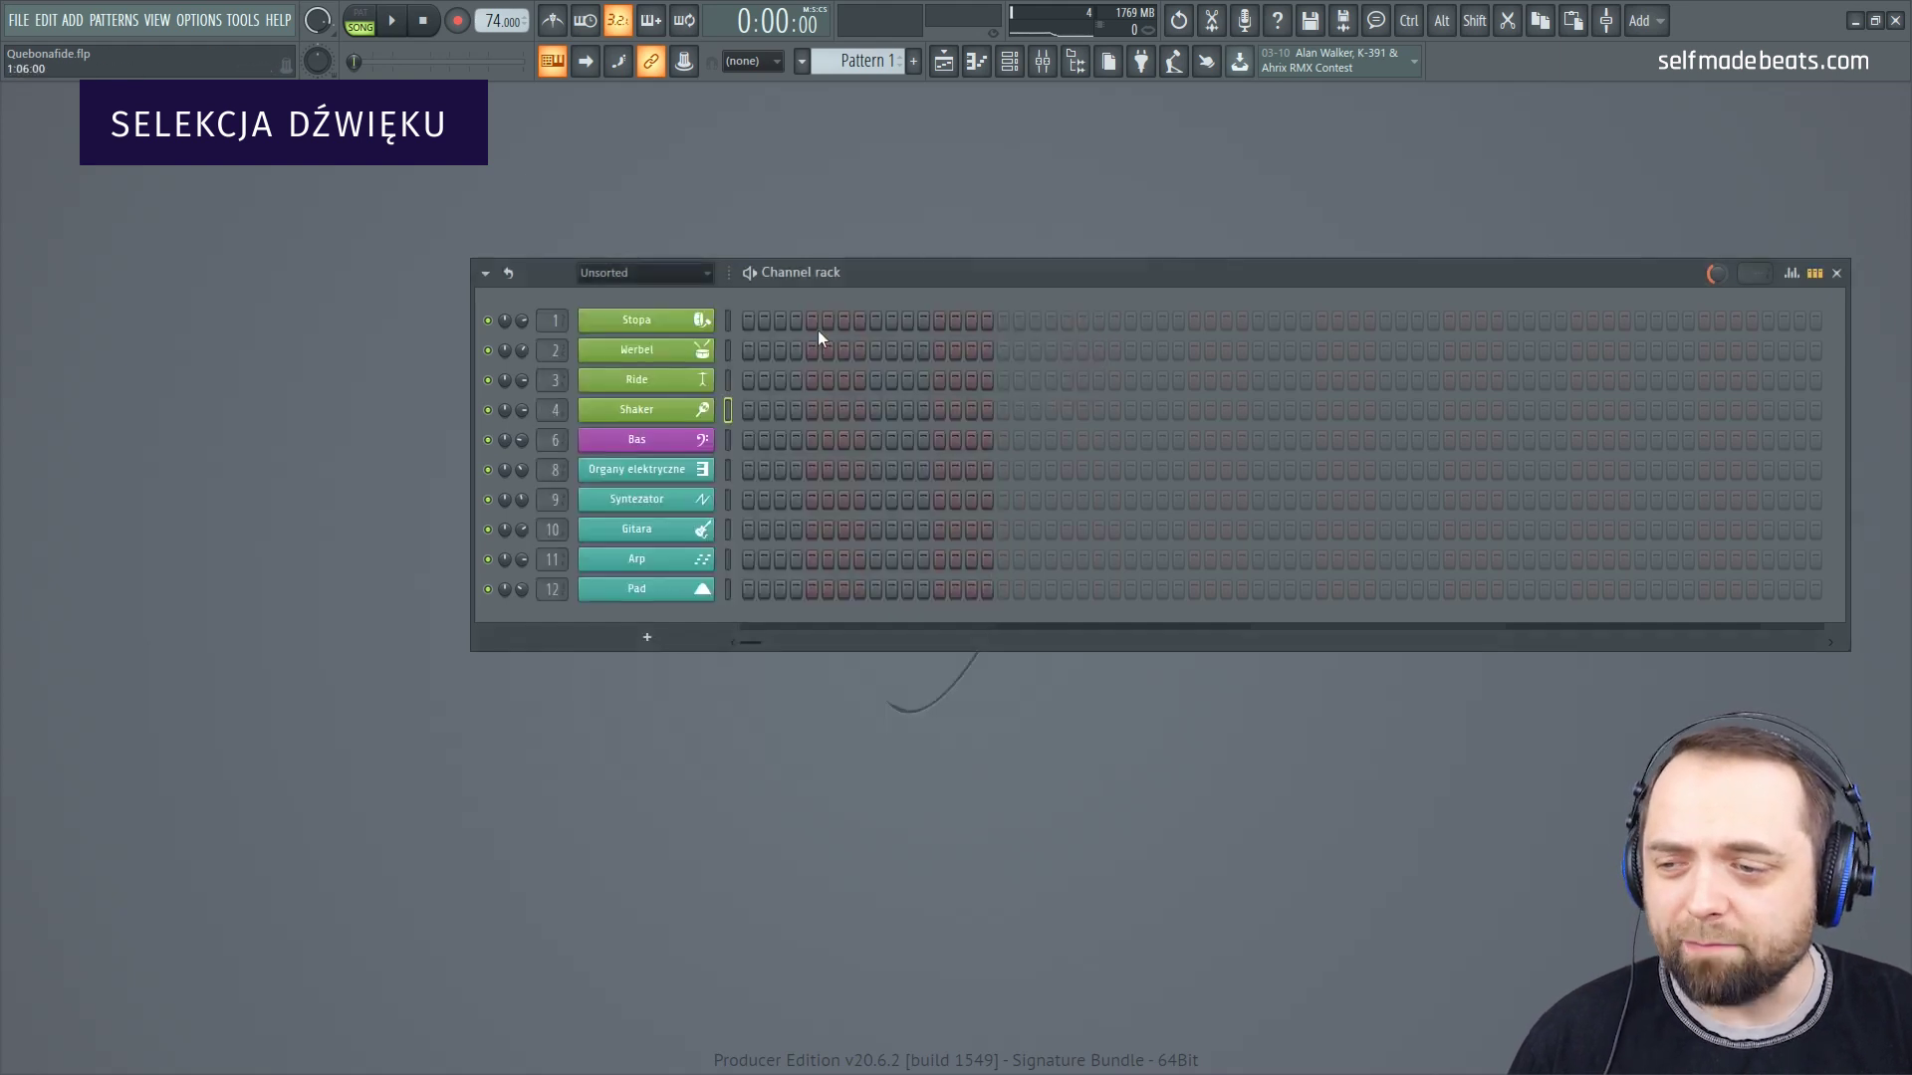
Step: Open the Bas channel's DirectWave instrument, audition notes C5, D5 and E5, and close it
{"action": "left_click", "coordinate": [697, 443]}
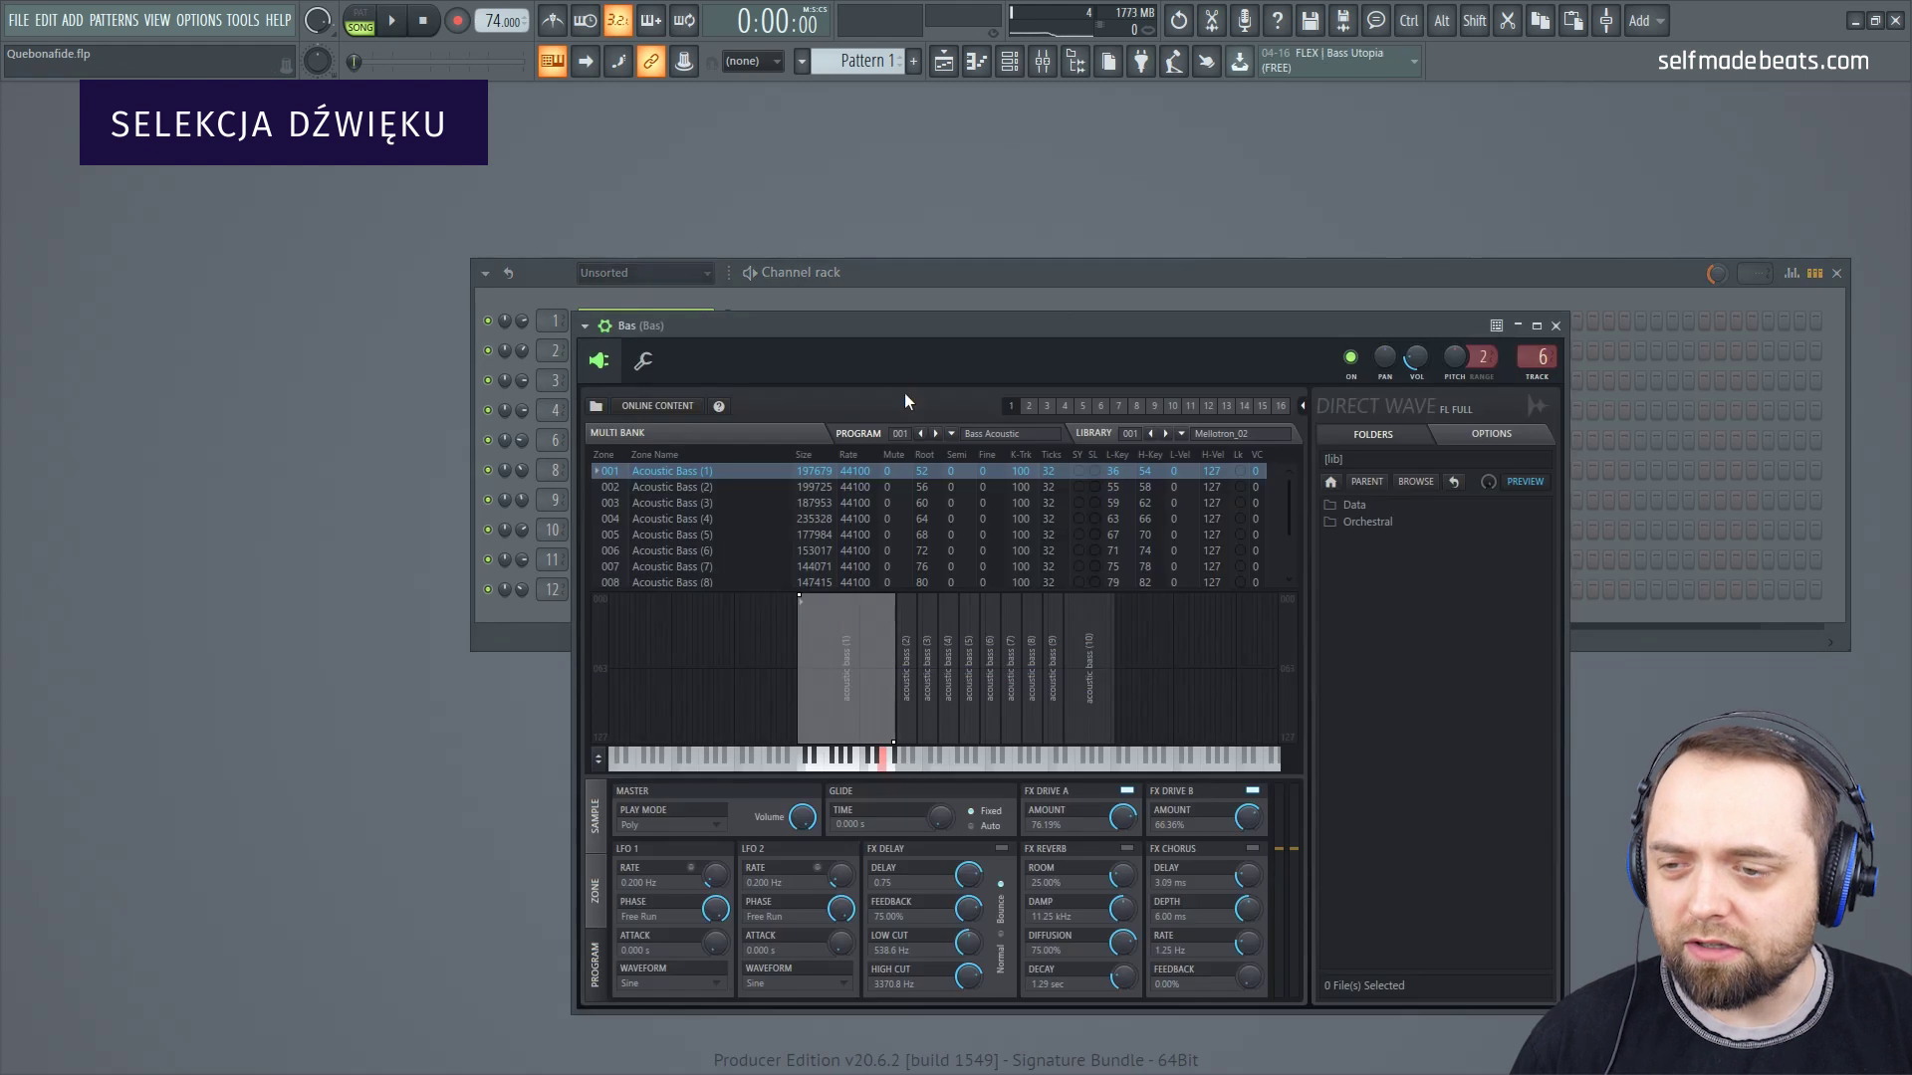
{"action": "left_click_drag", "start_coordinate": [876, 326], "coordinate": [936, 308]}
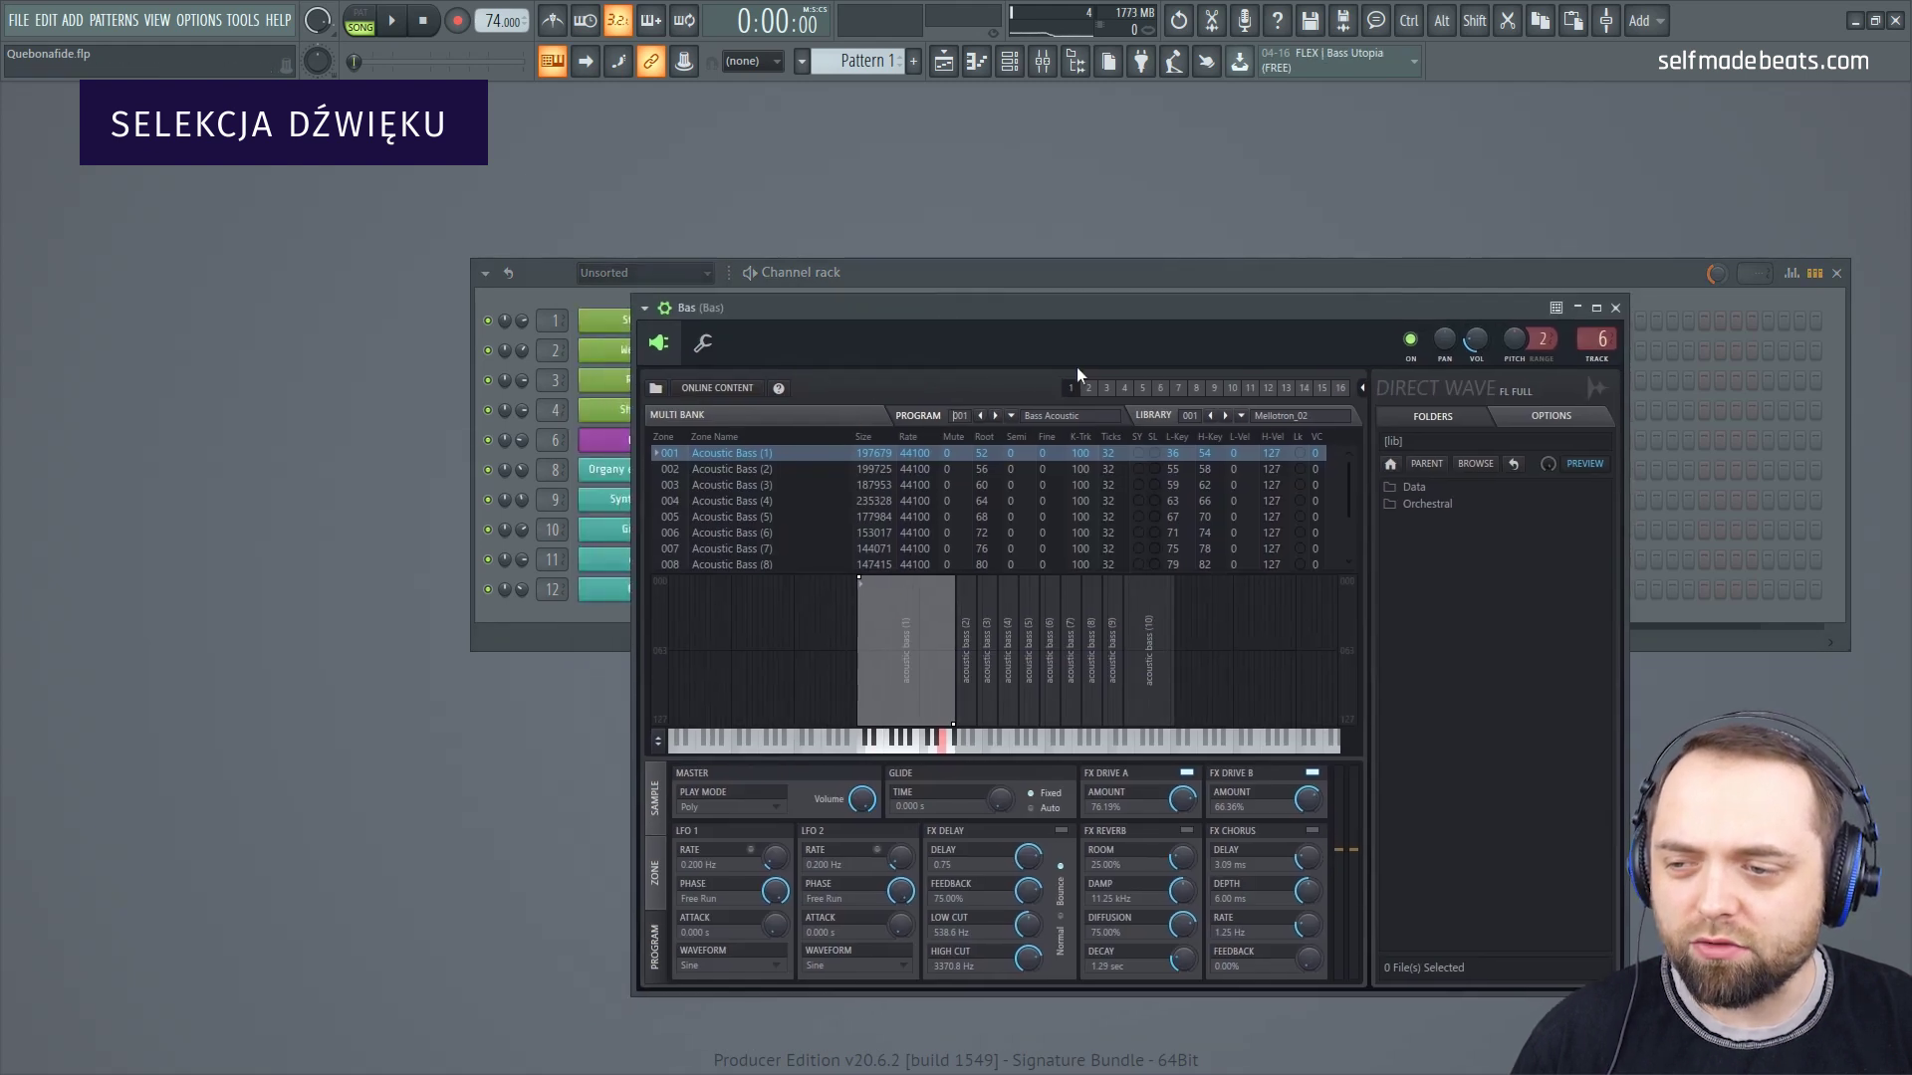
{"action": "key", "text": "z"}
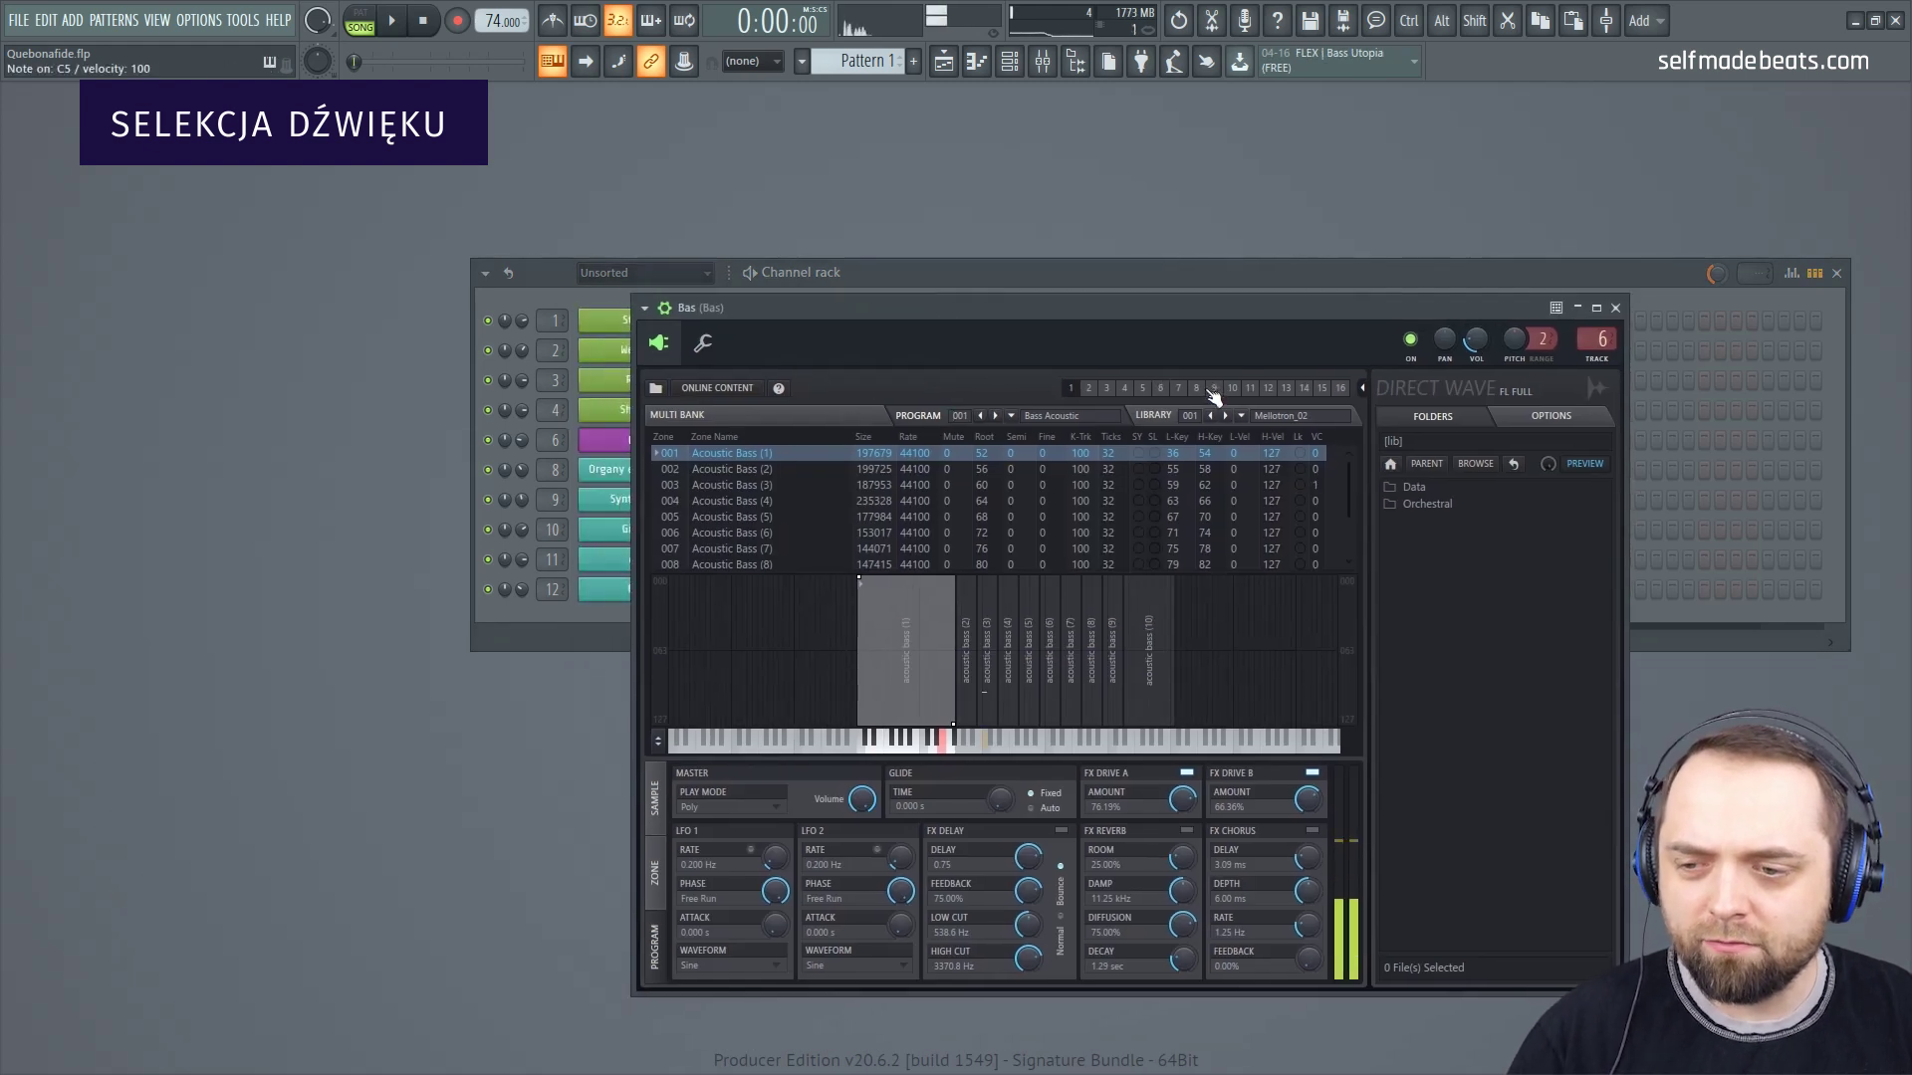
{"action": "key", "text": "x"}
{"action": "key", "text": "c"}
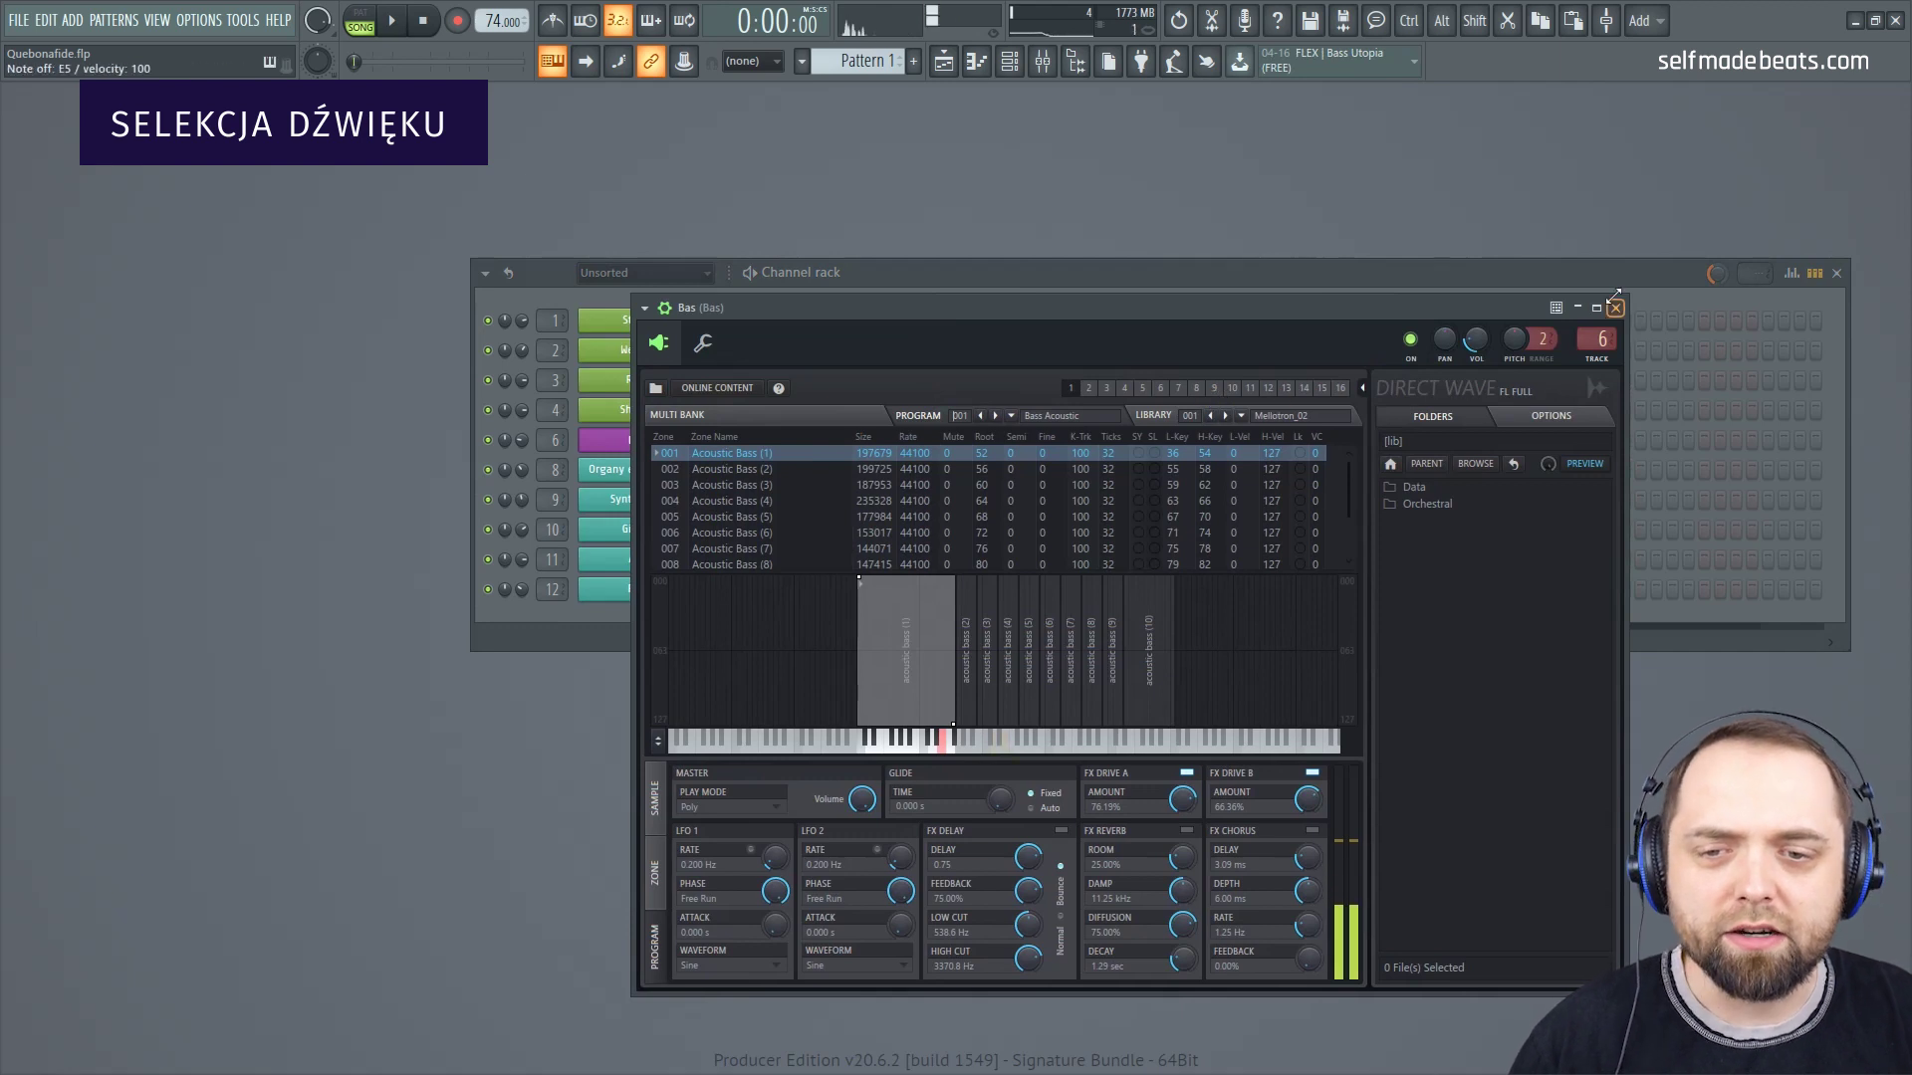
{"action": "left_click", "coordinate": [1617, 308]}
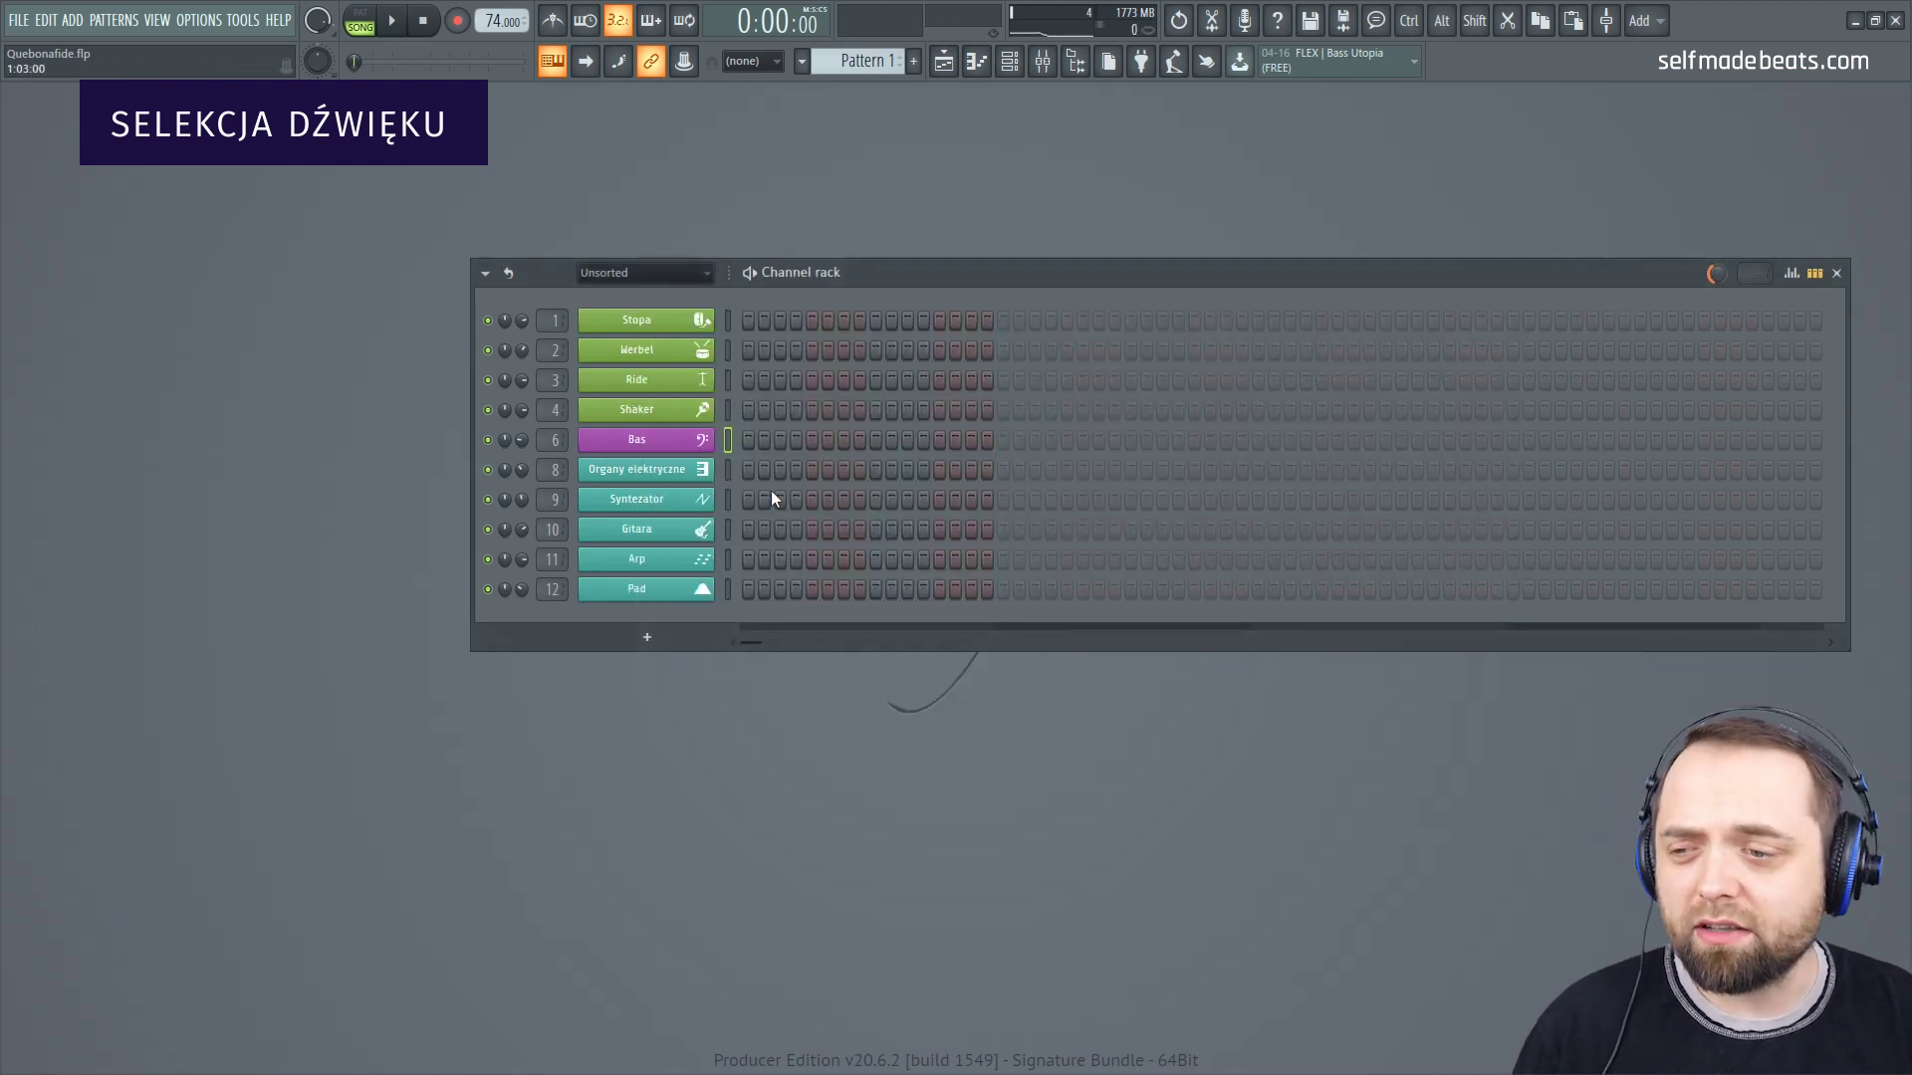
Step: Open the Organy elektryczne channel's Sytrus instrument, audition a few notes, and close it
{"action": "left_click", "coordinate": [645, 470]}
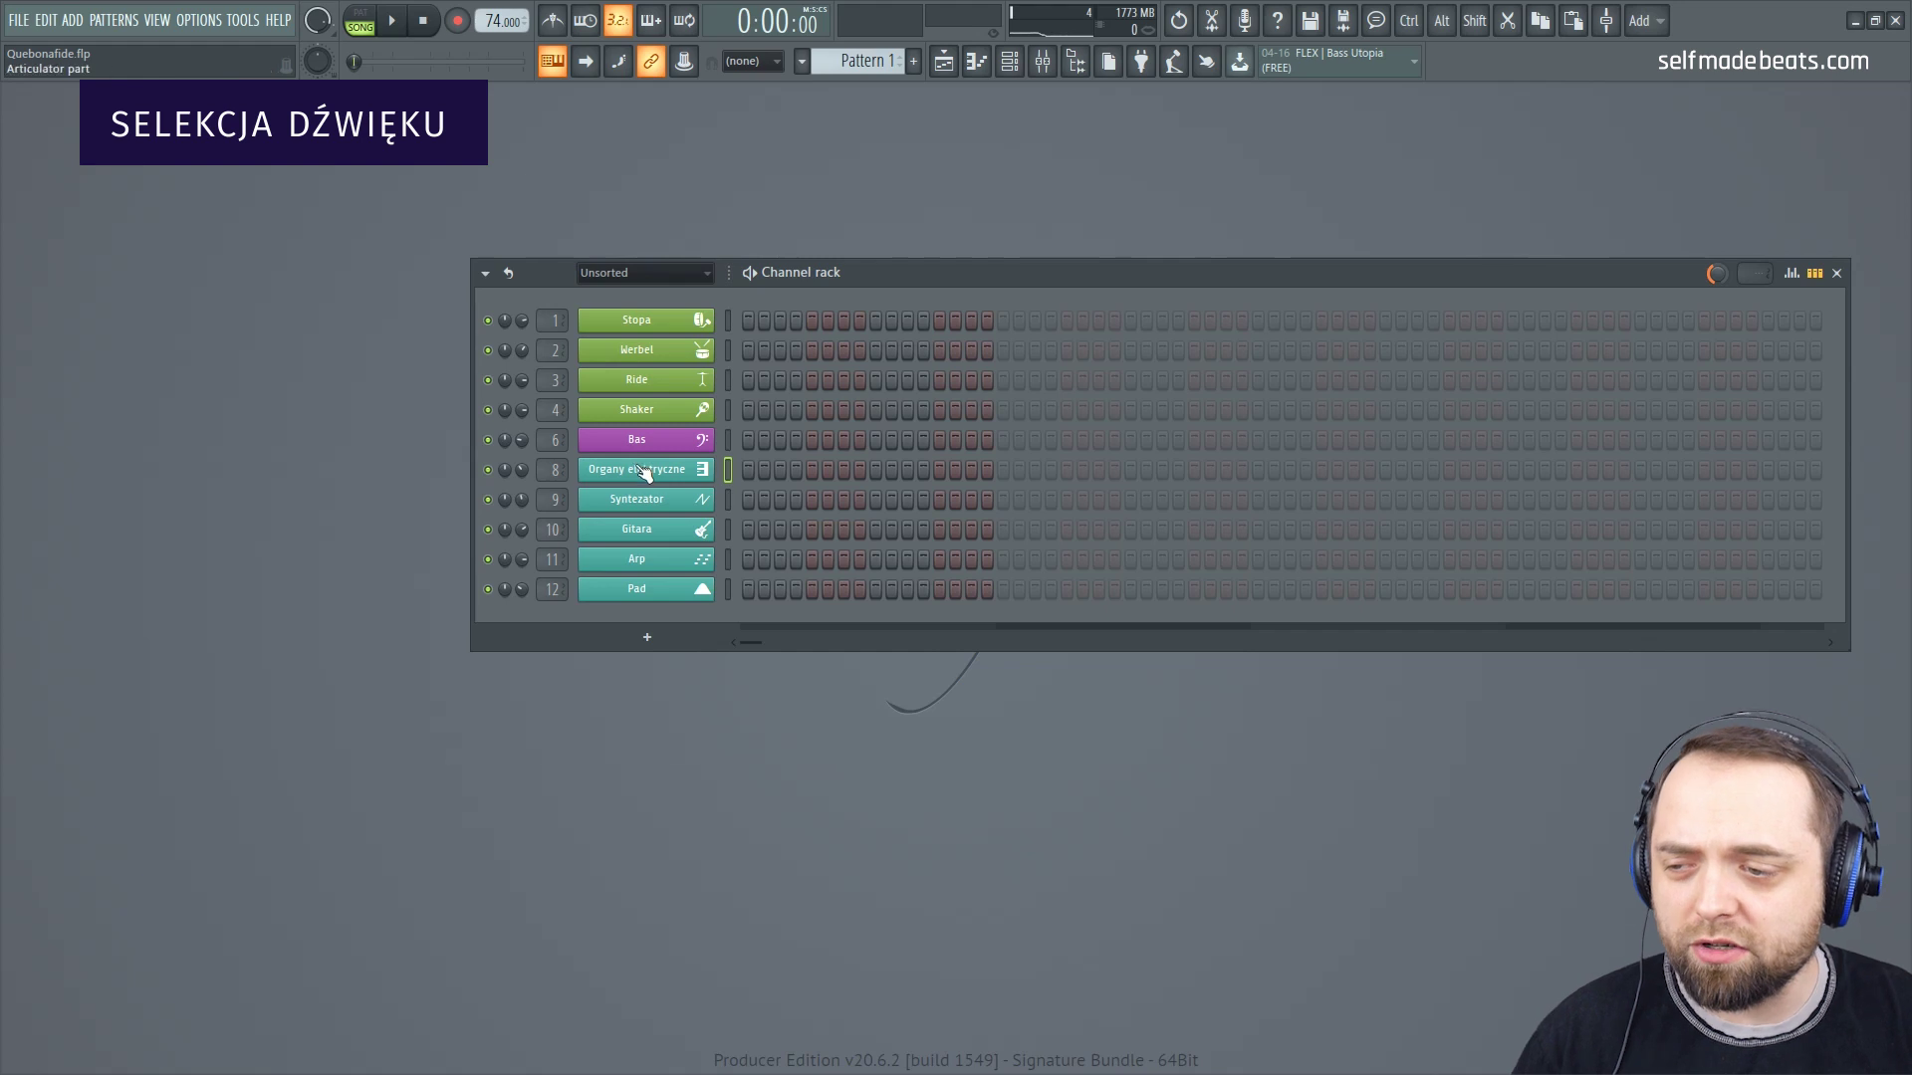
{"action": "left_click", "coordinate": [645, 472]}
{"action": "left_click_drag", "start_coordinate": [773, 281], "coordinate": [1132, 261]}
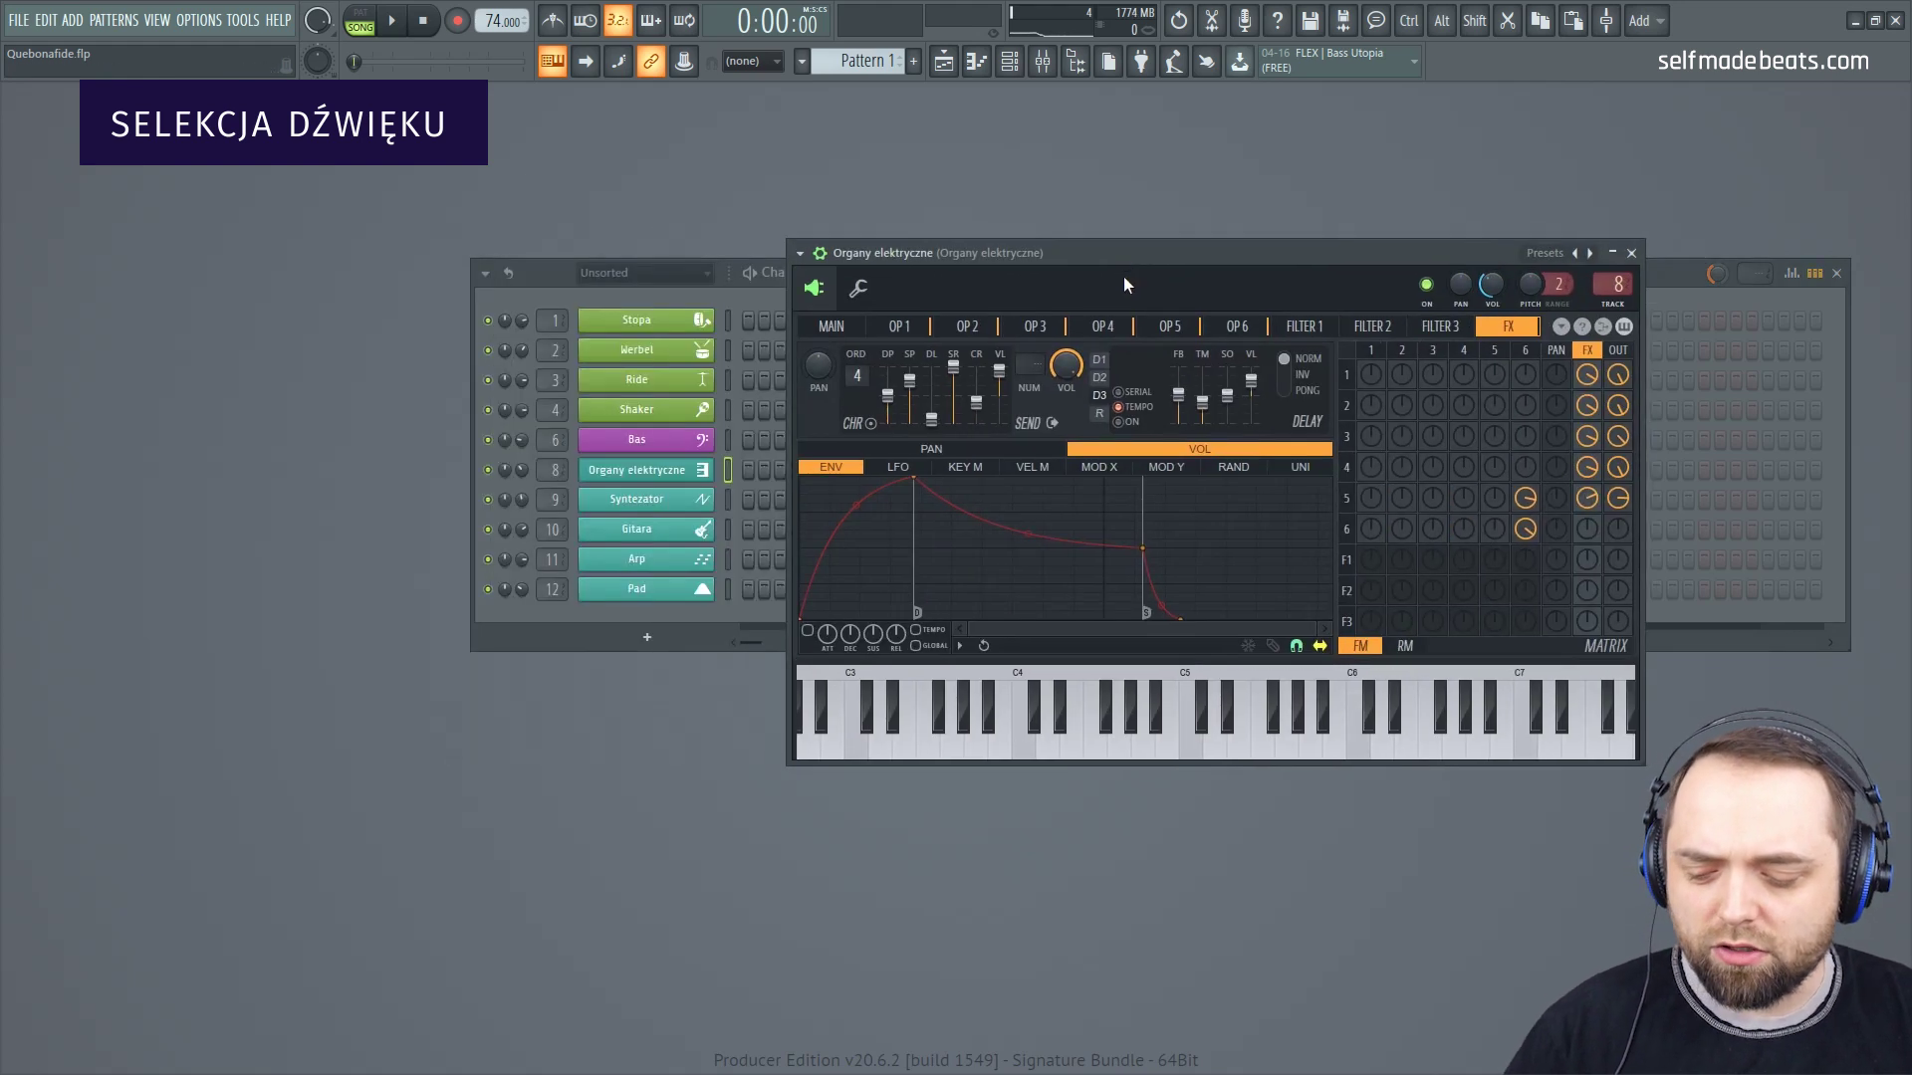
{"action": "key", "text": "z"}
{"action": "key", "text": "n"}
{"action": "key", "text": "c"}
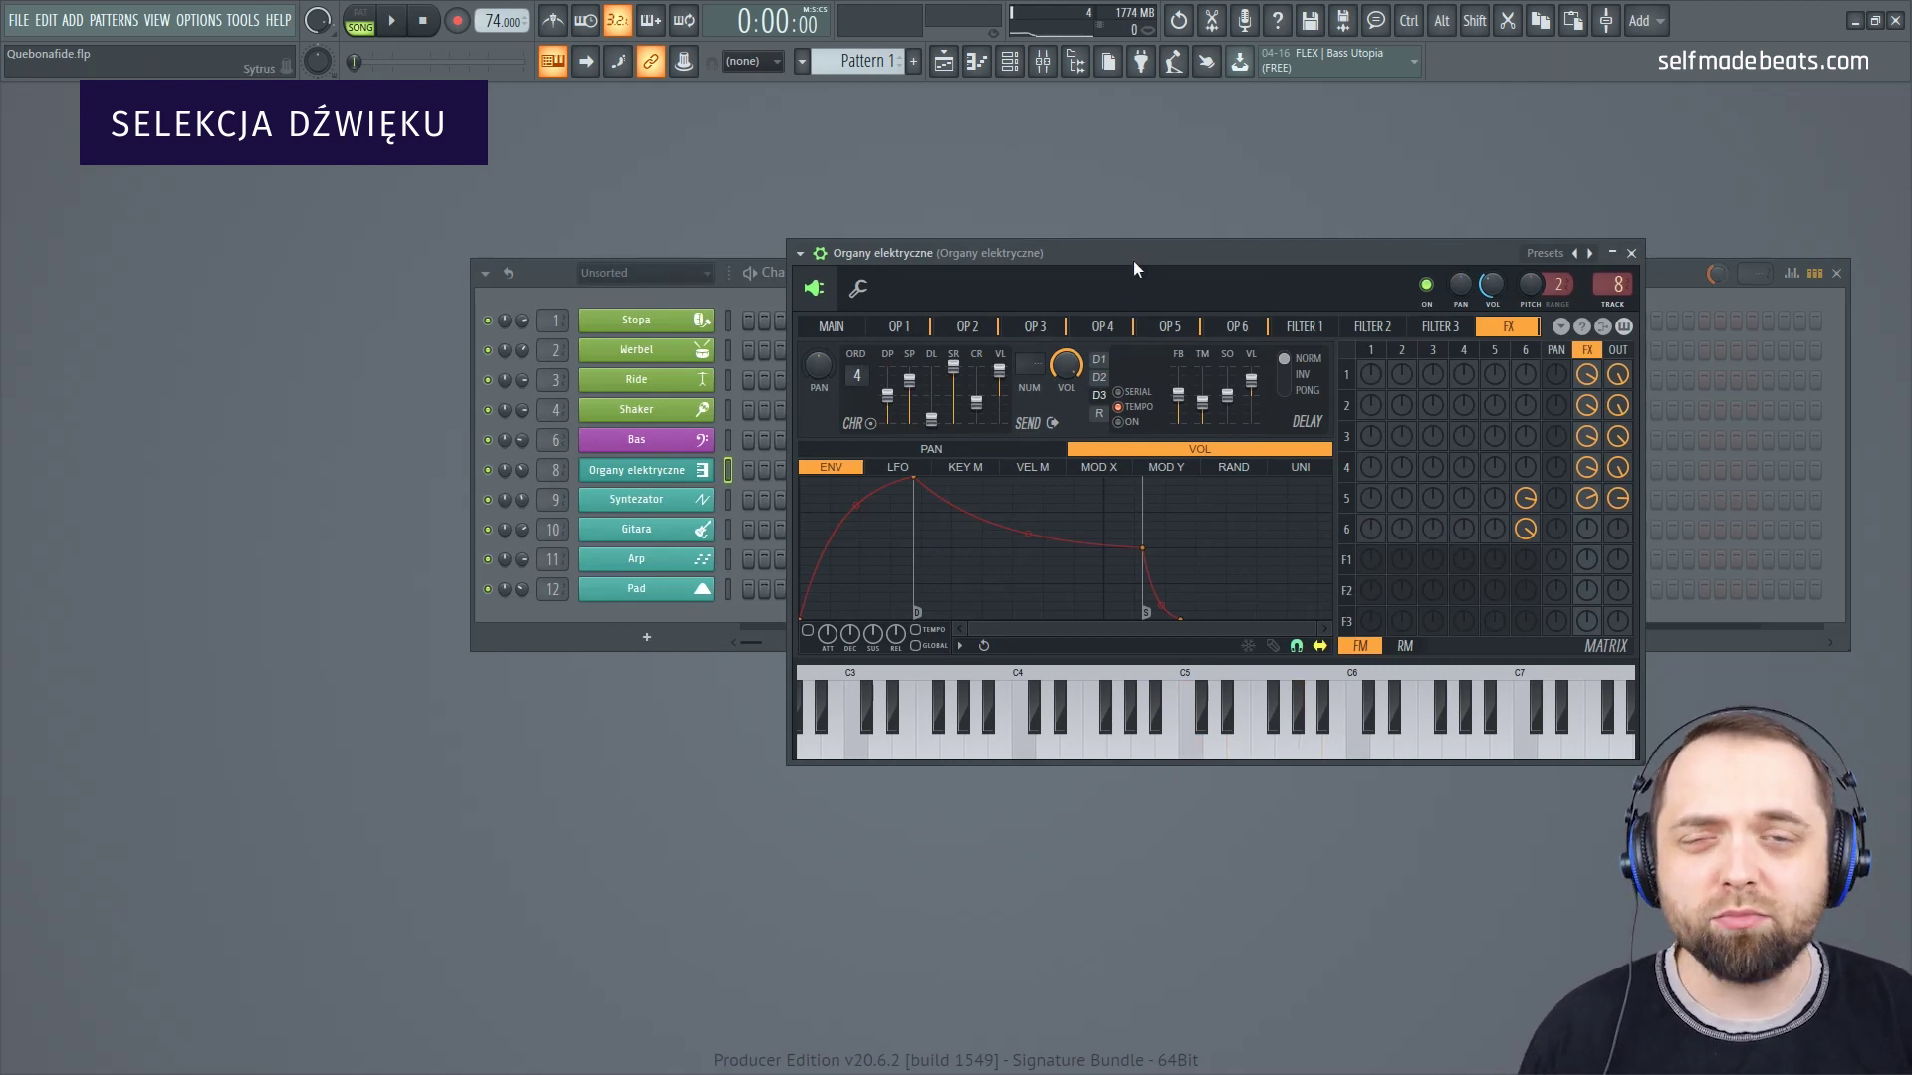
{"action": "left_click", "coordinate": [1631, 253]}
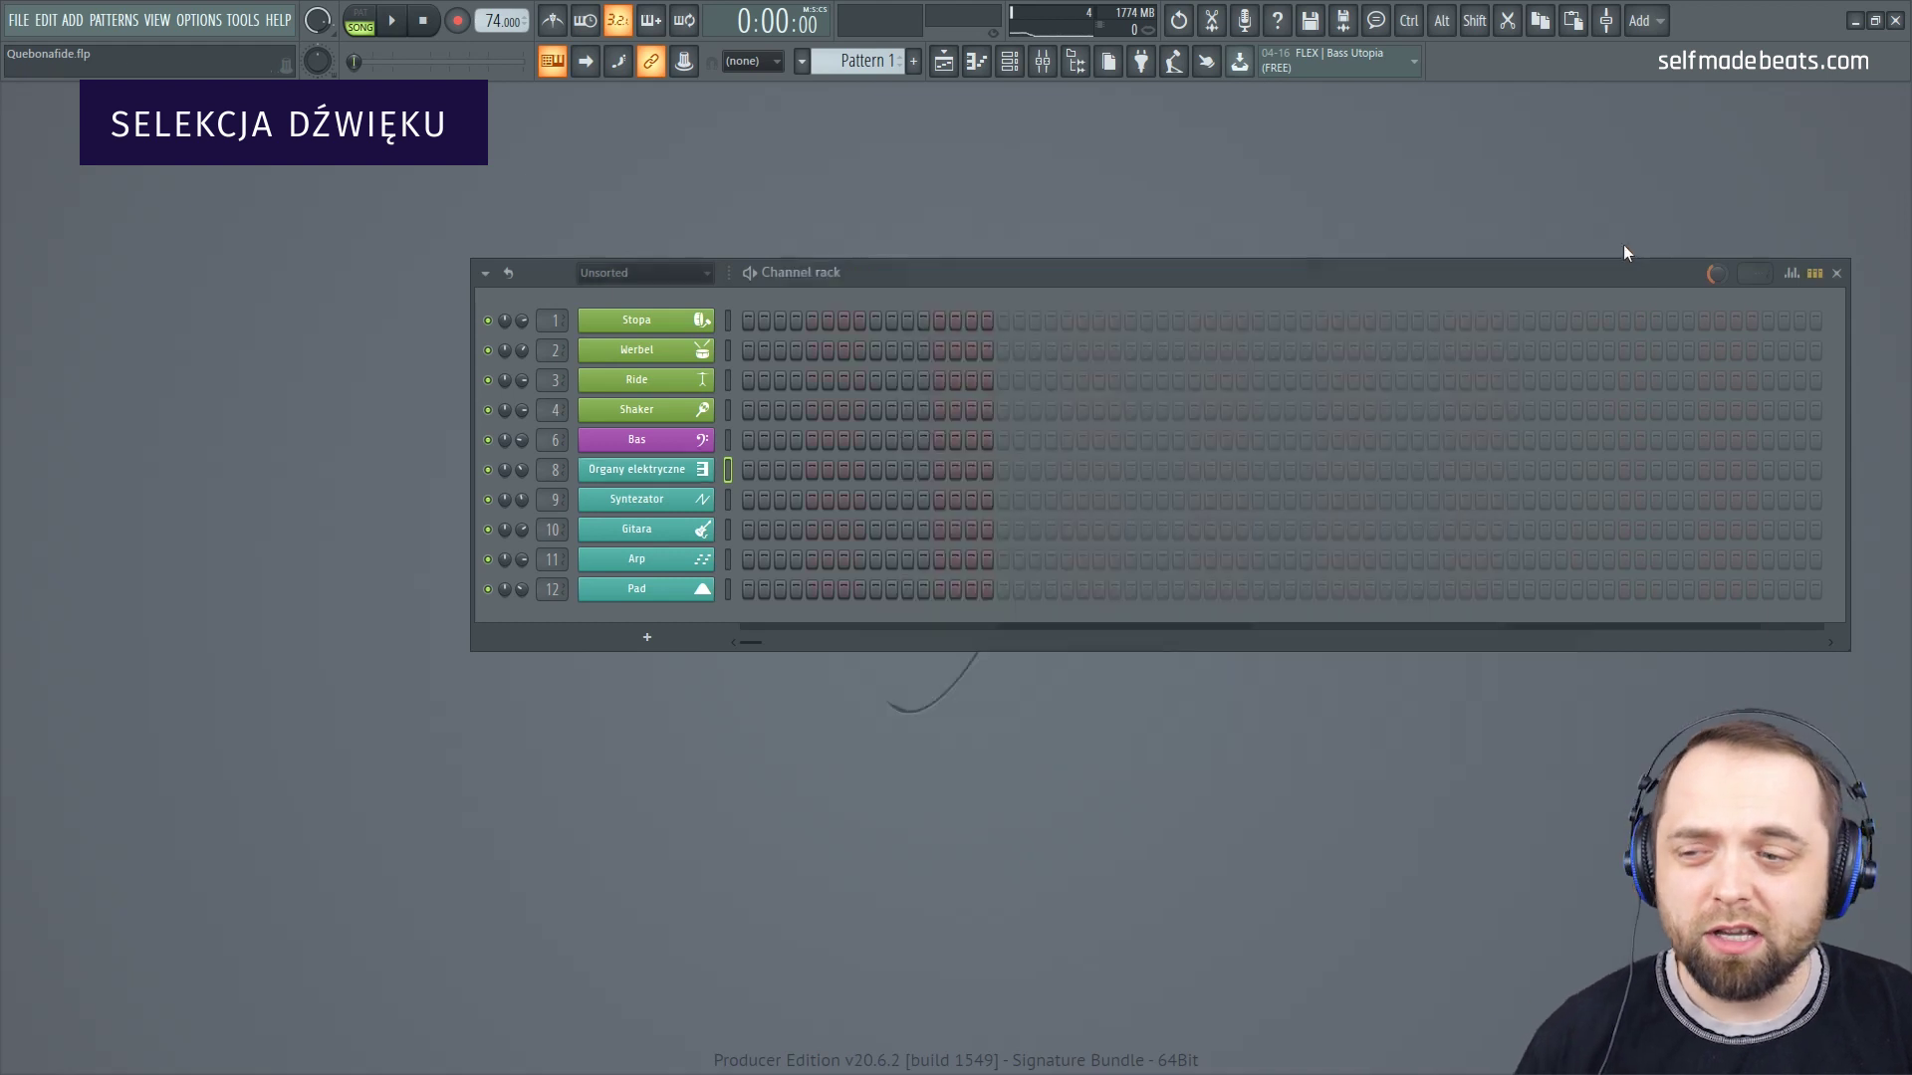
Step: Review the Syntezator channel's instrument and audition the Gitara channel's Omnisphere guitar patch, closing each window
{"action": "left_click", "coordinate": [697, 504]}
{"action": "left_click", "coordinate": [1263, 249]}
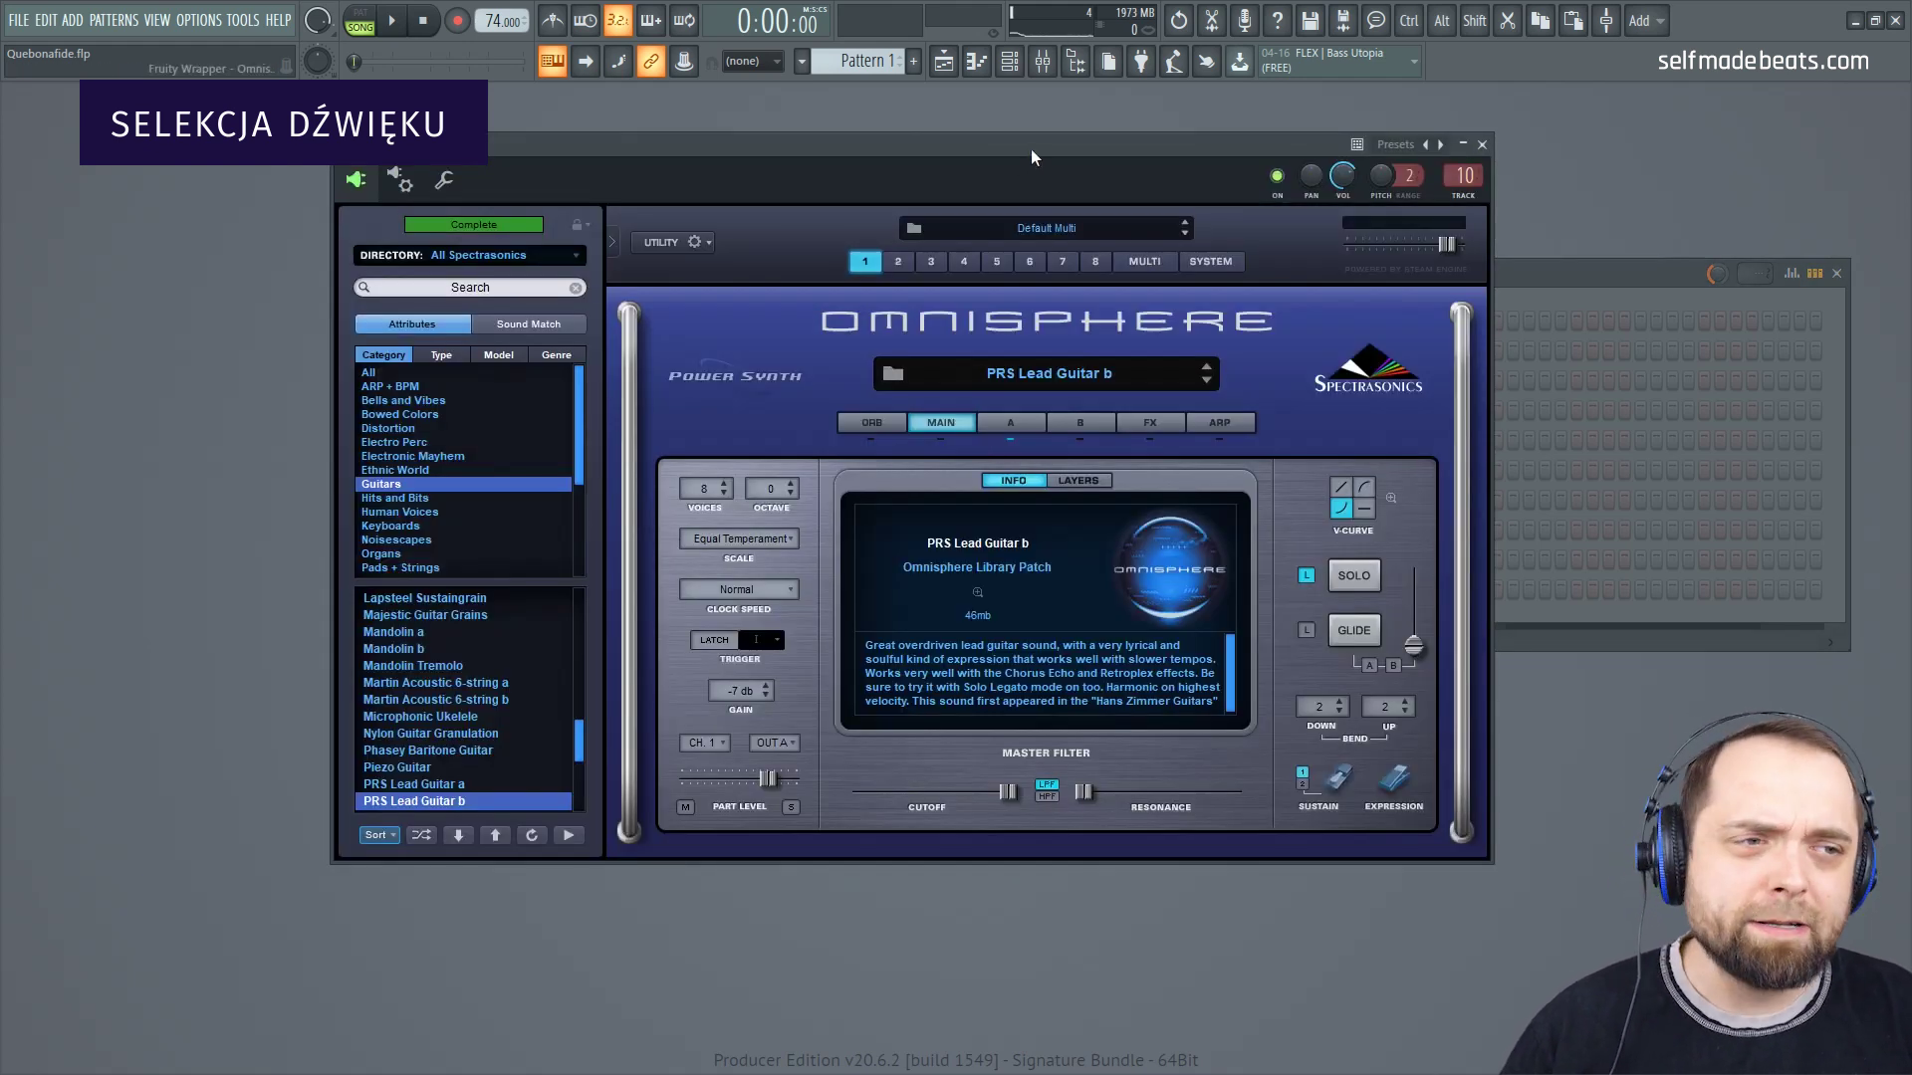
{"action": "left_click_drag", "start_coordinate": [1030, 147], "coordinate": [1167, 194]}
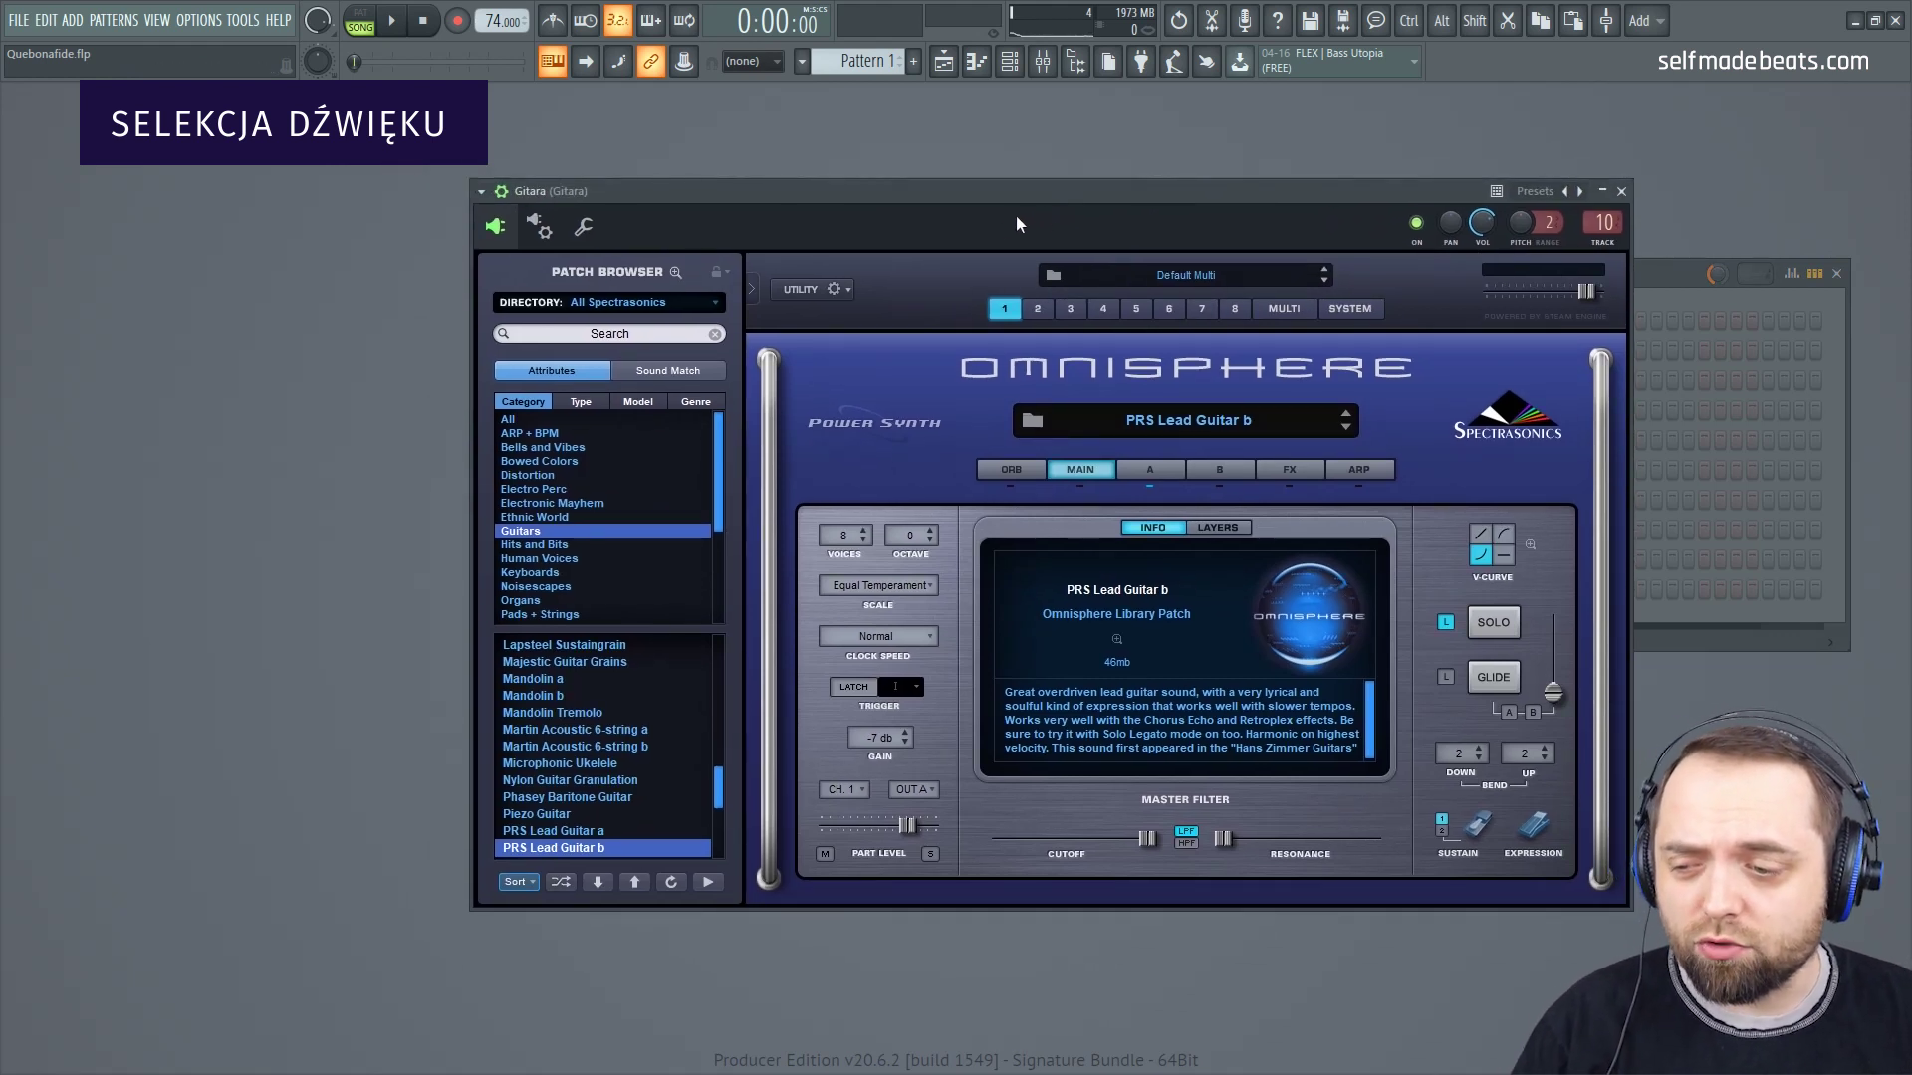
{"action": "key", "text": "b"}
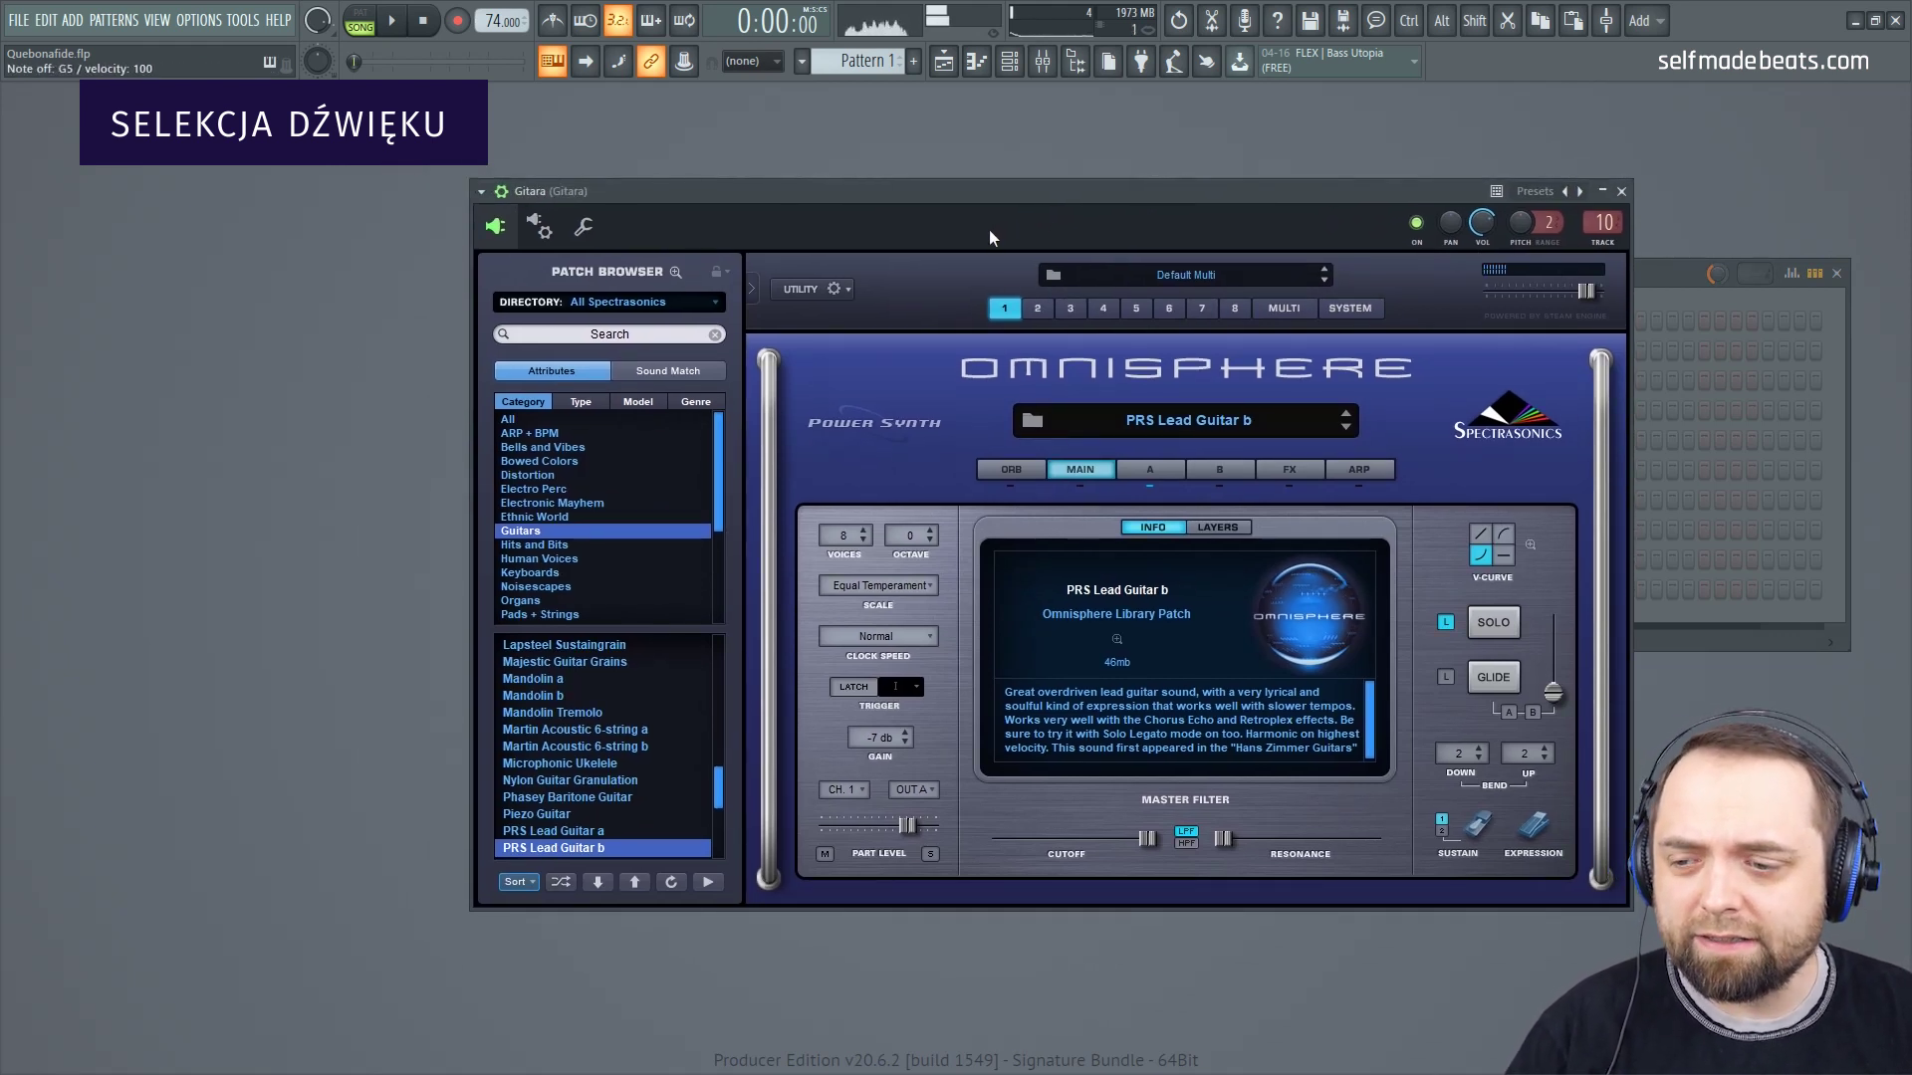
{"action": "key", "text": "v"}
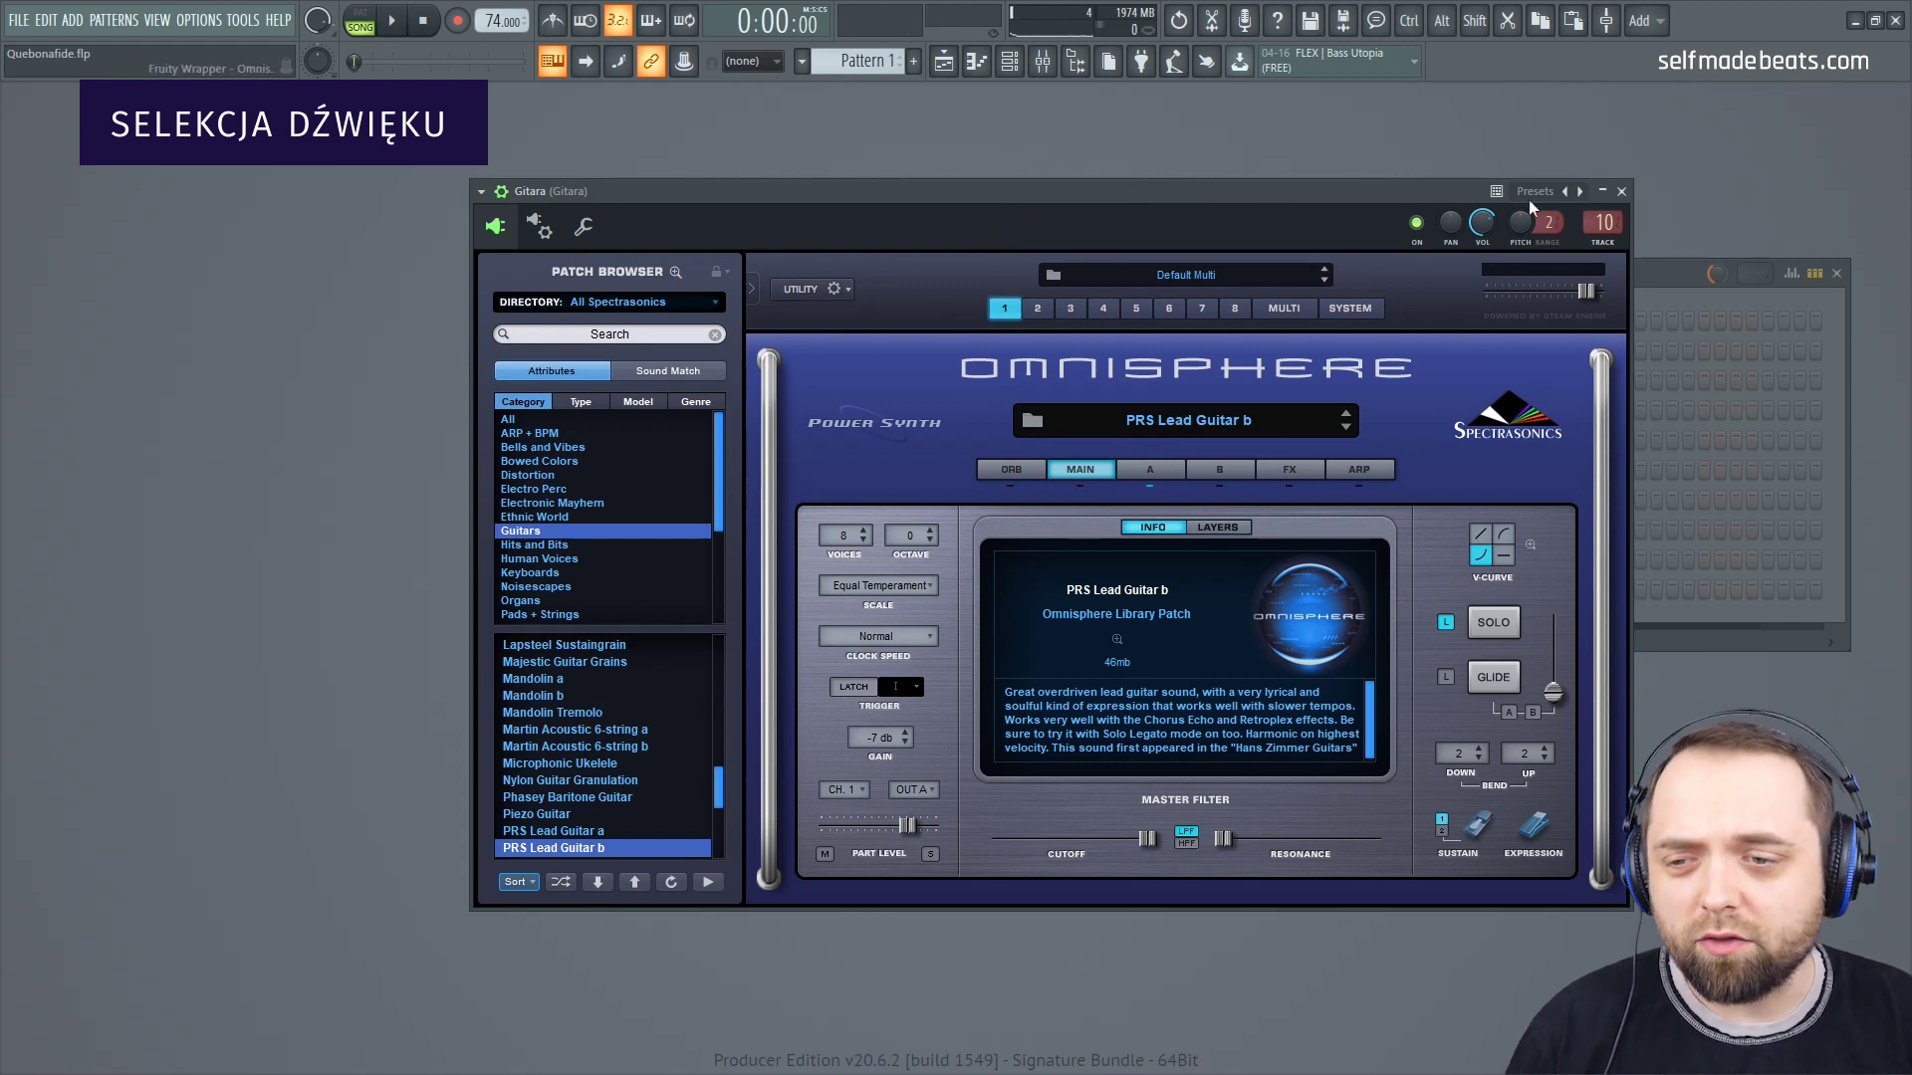
{"action": "left_click", "coordinate": [1621, 191]}
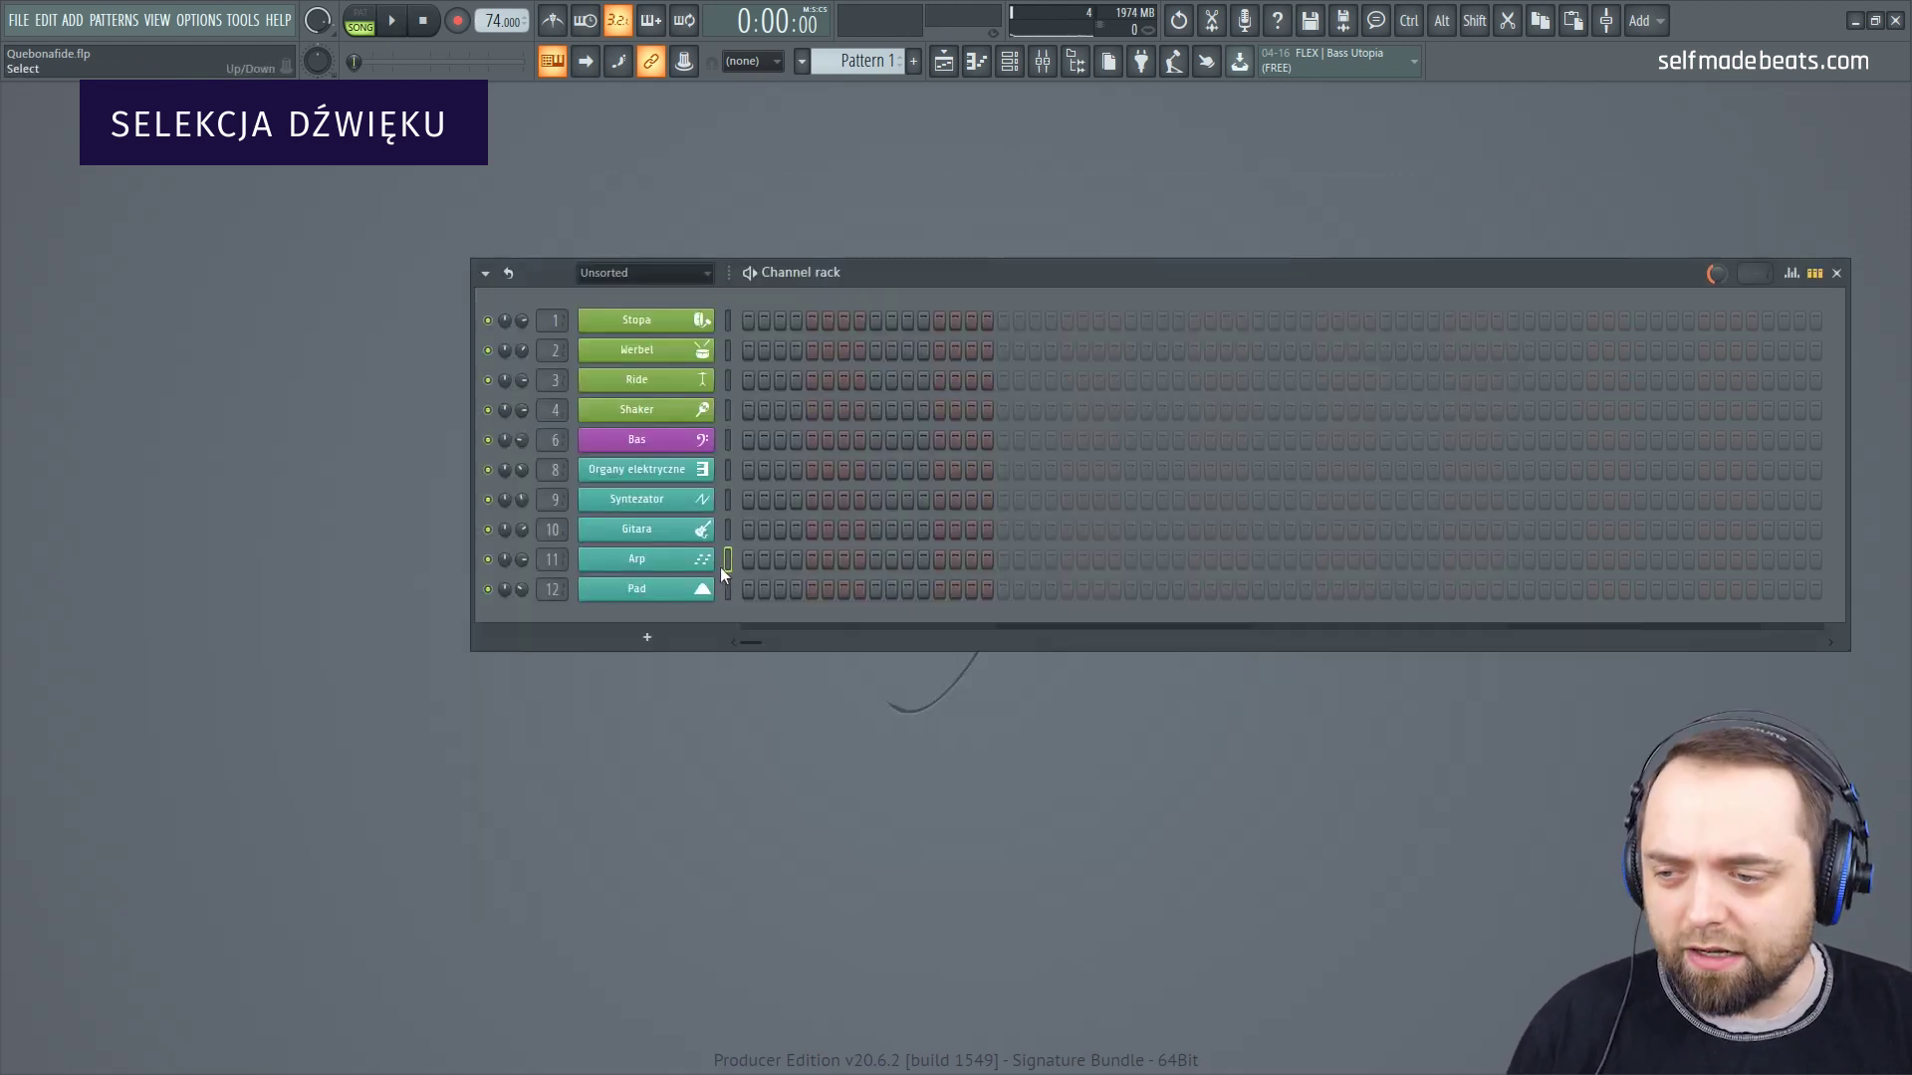
Step: Open the Arp channel's GMS synthesizer, audition a note, and close it
{"action": "left_click", "coordinate": [687, 562]}
{"action": "left_click_drag", "start_coordinate": [1053, 327], "coordinate": [1081, 338]}
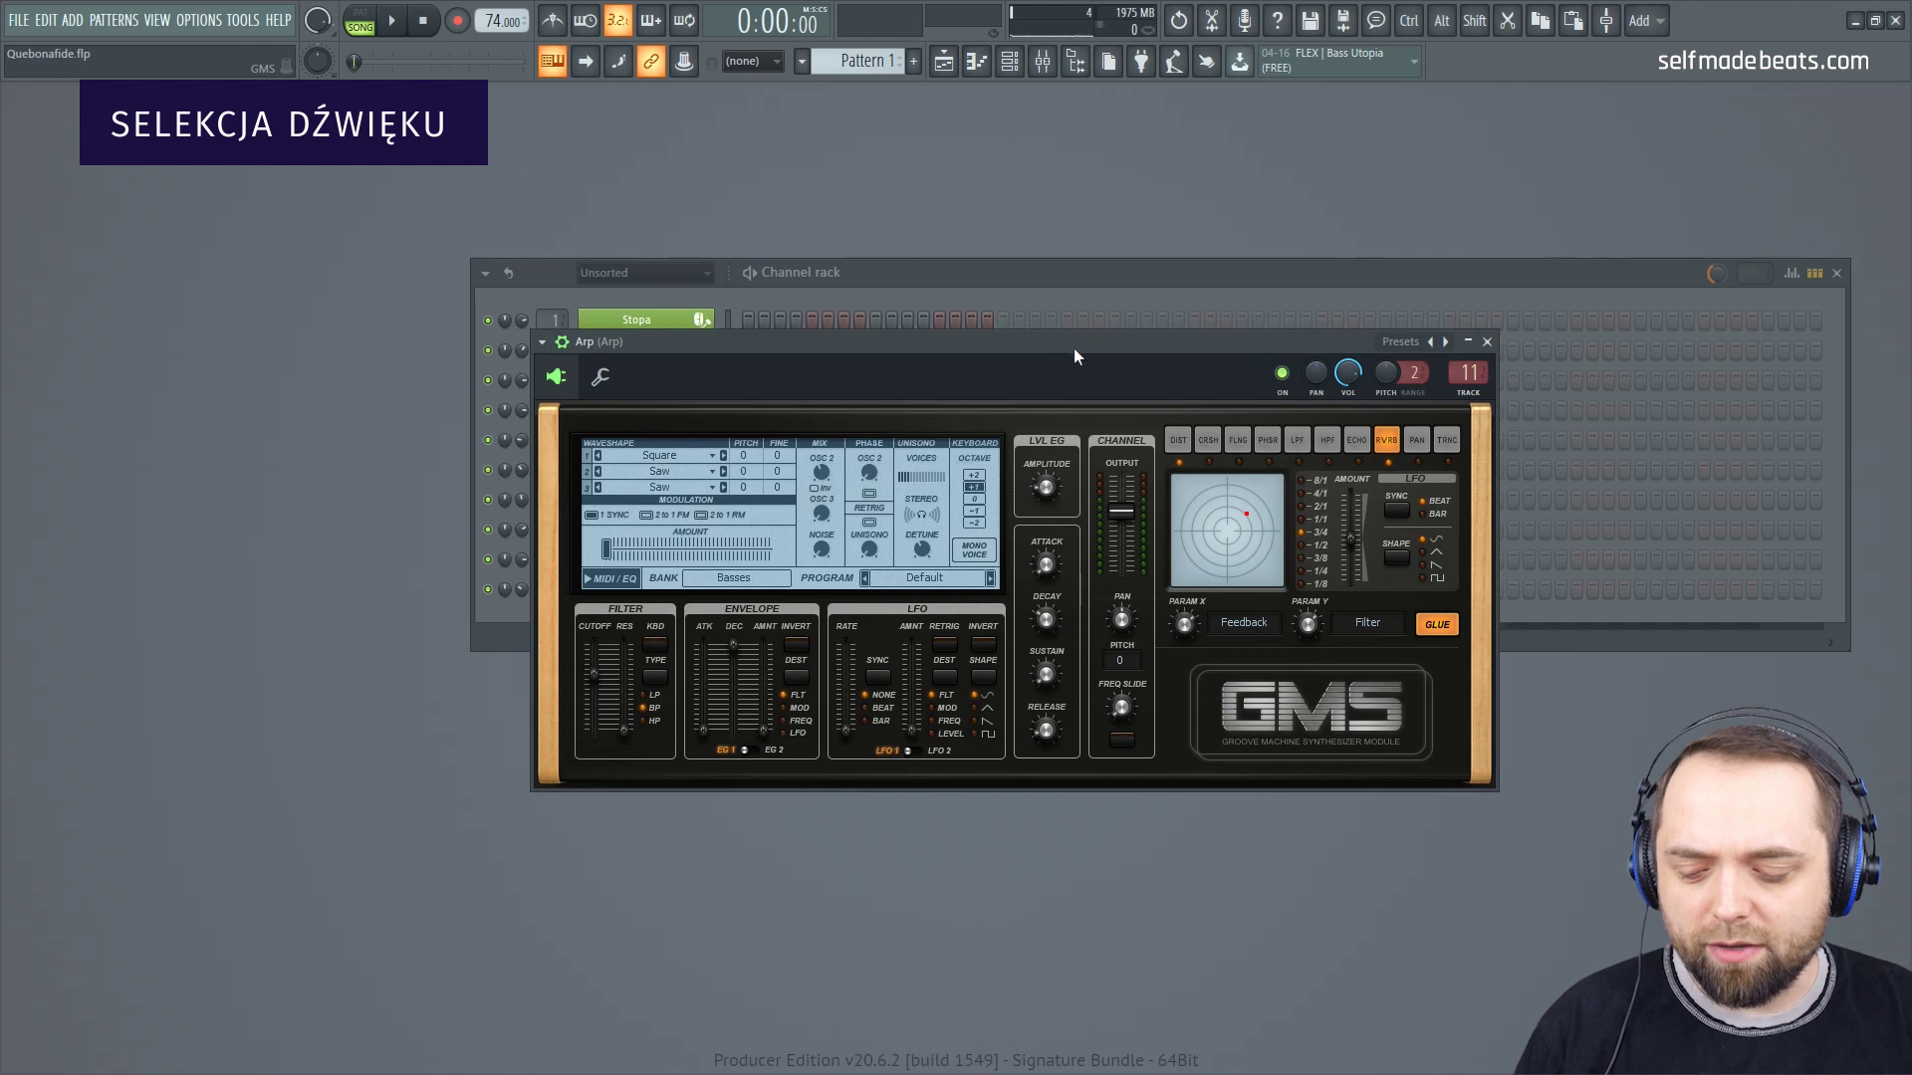
{"action": "key", "text": "e"}
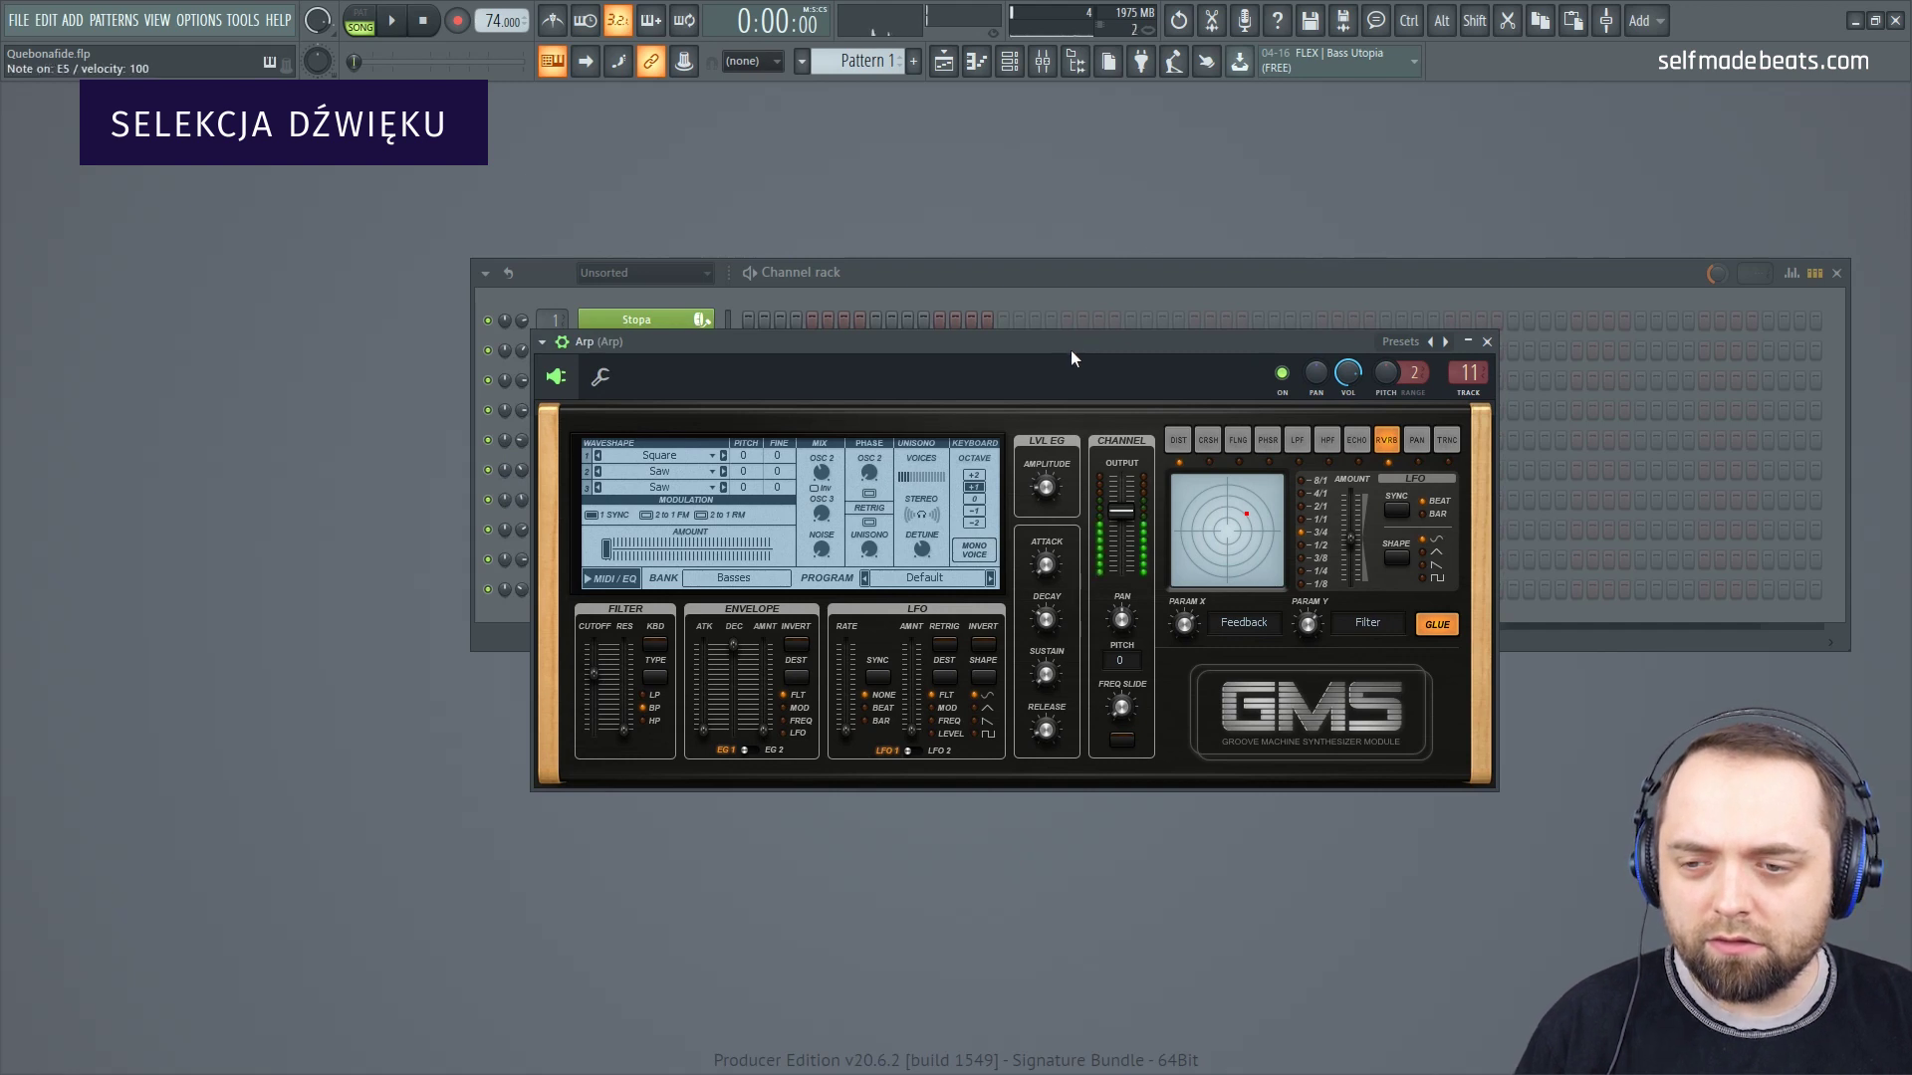
{"action": "left_click", "coordinate": [1487, 341]}
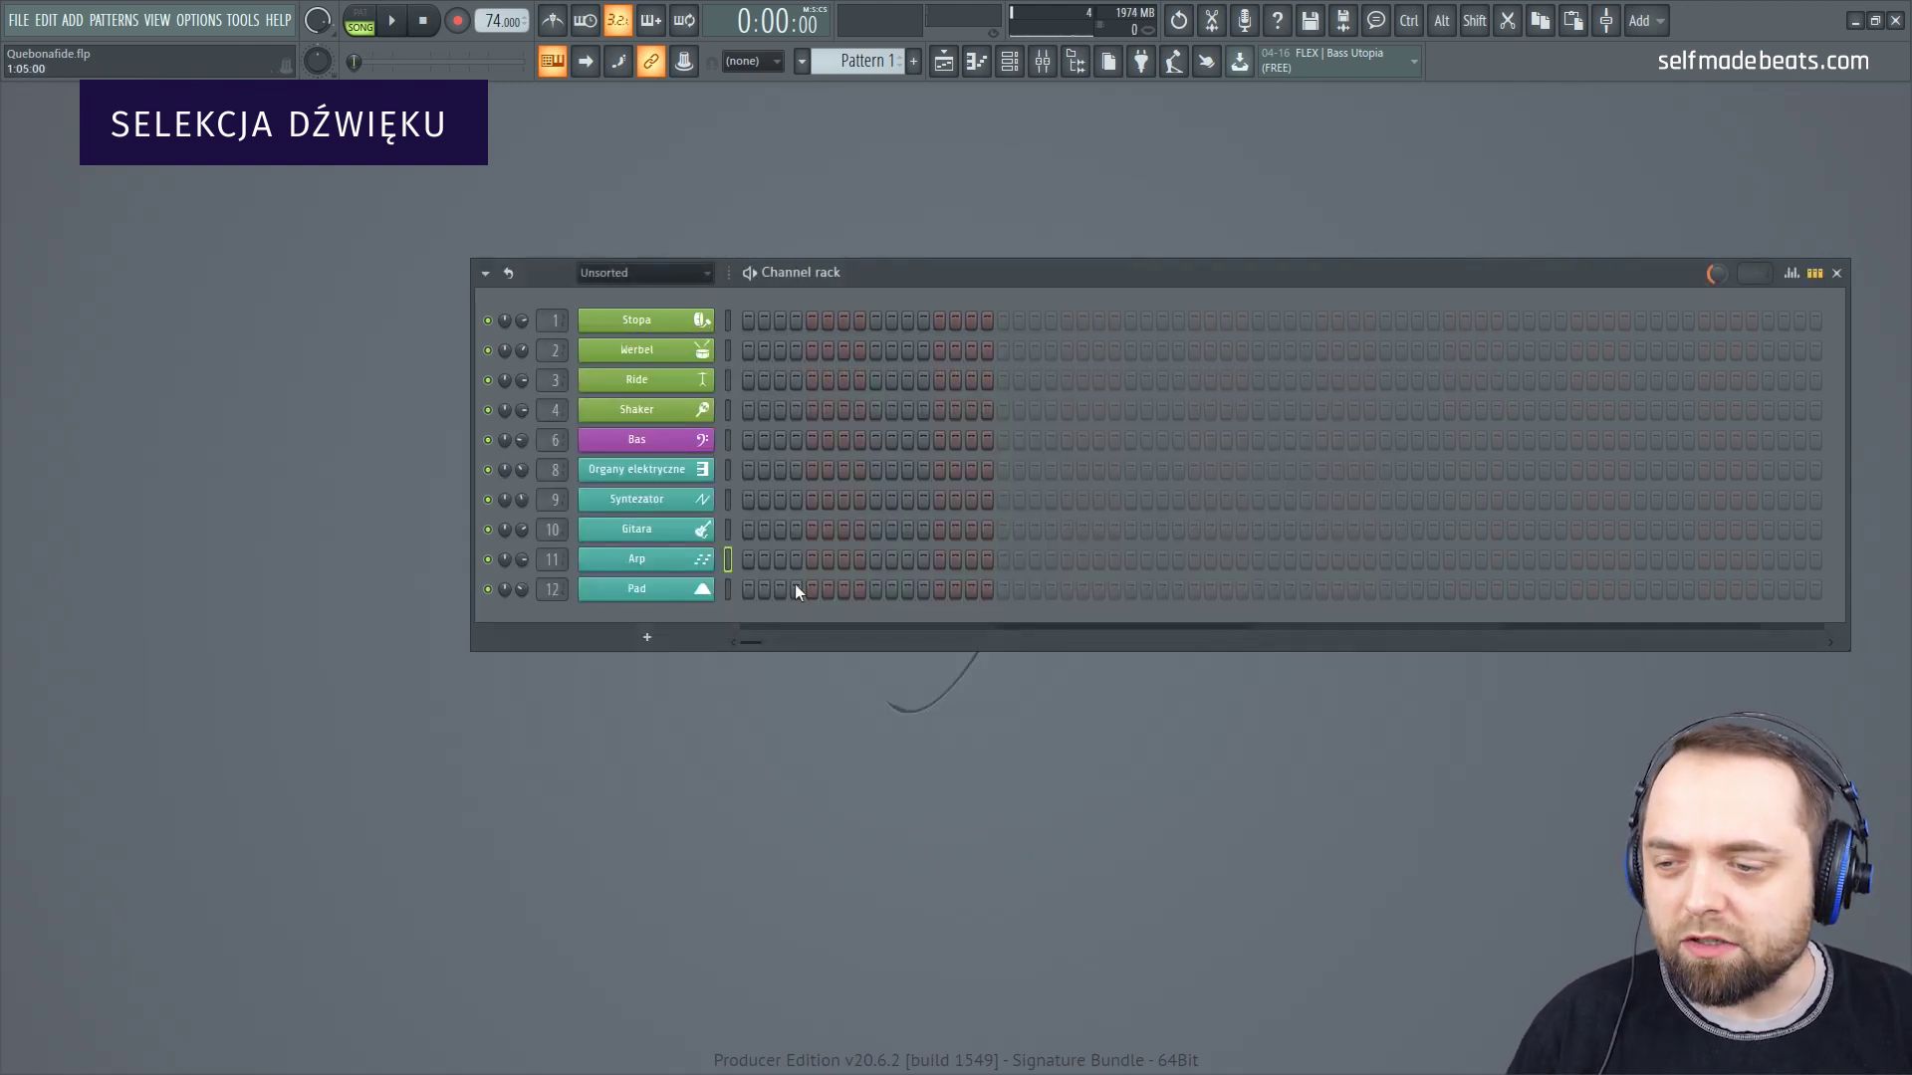
Step: Open the Pad channel's Sytrus instrument, audition several notes, and close it
{"action": "left_click", "coordinate": [689, 593]}
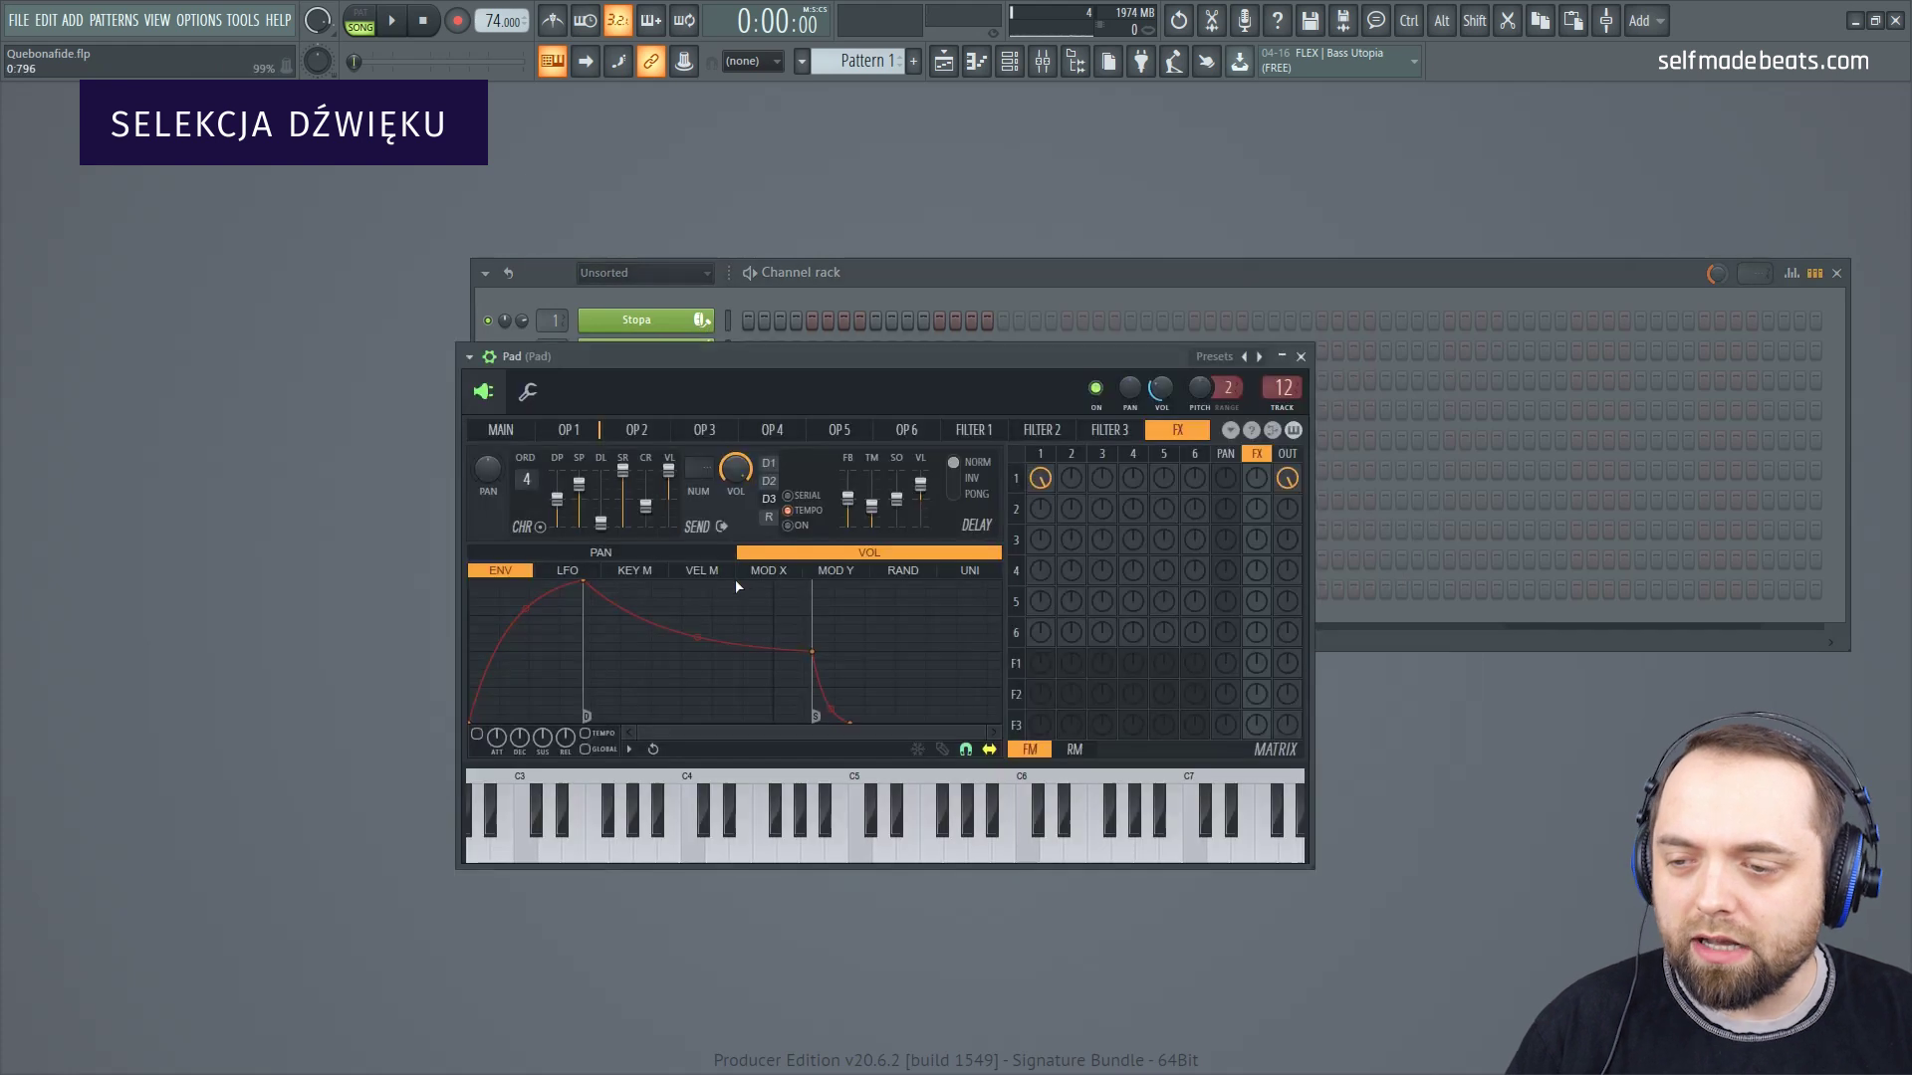
{"action": "key", "text": "r"}
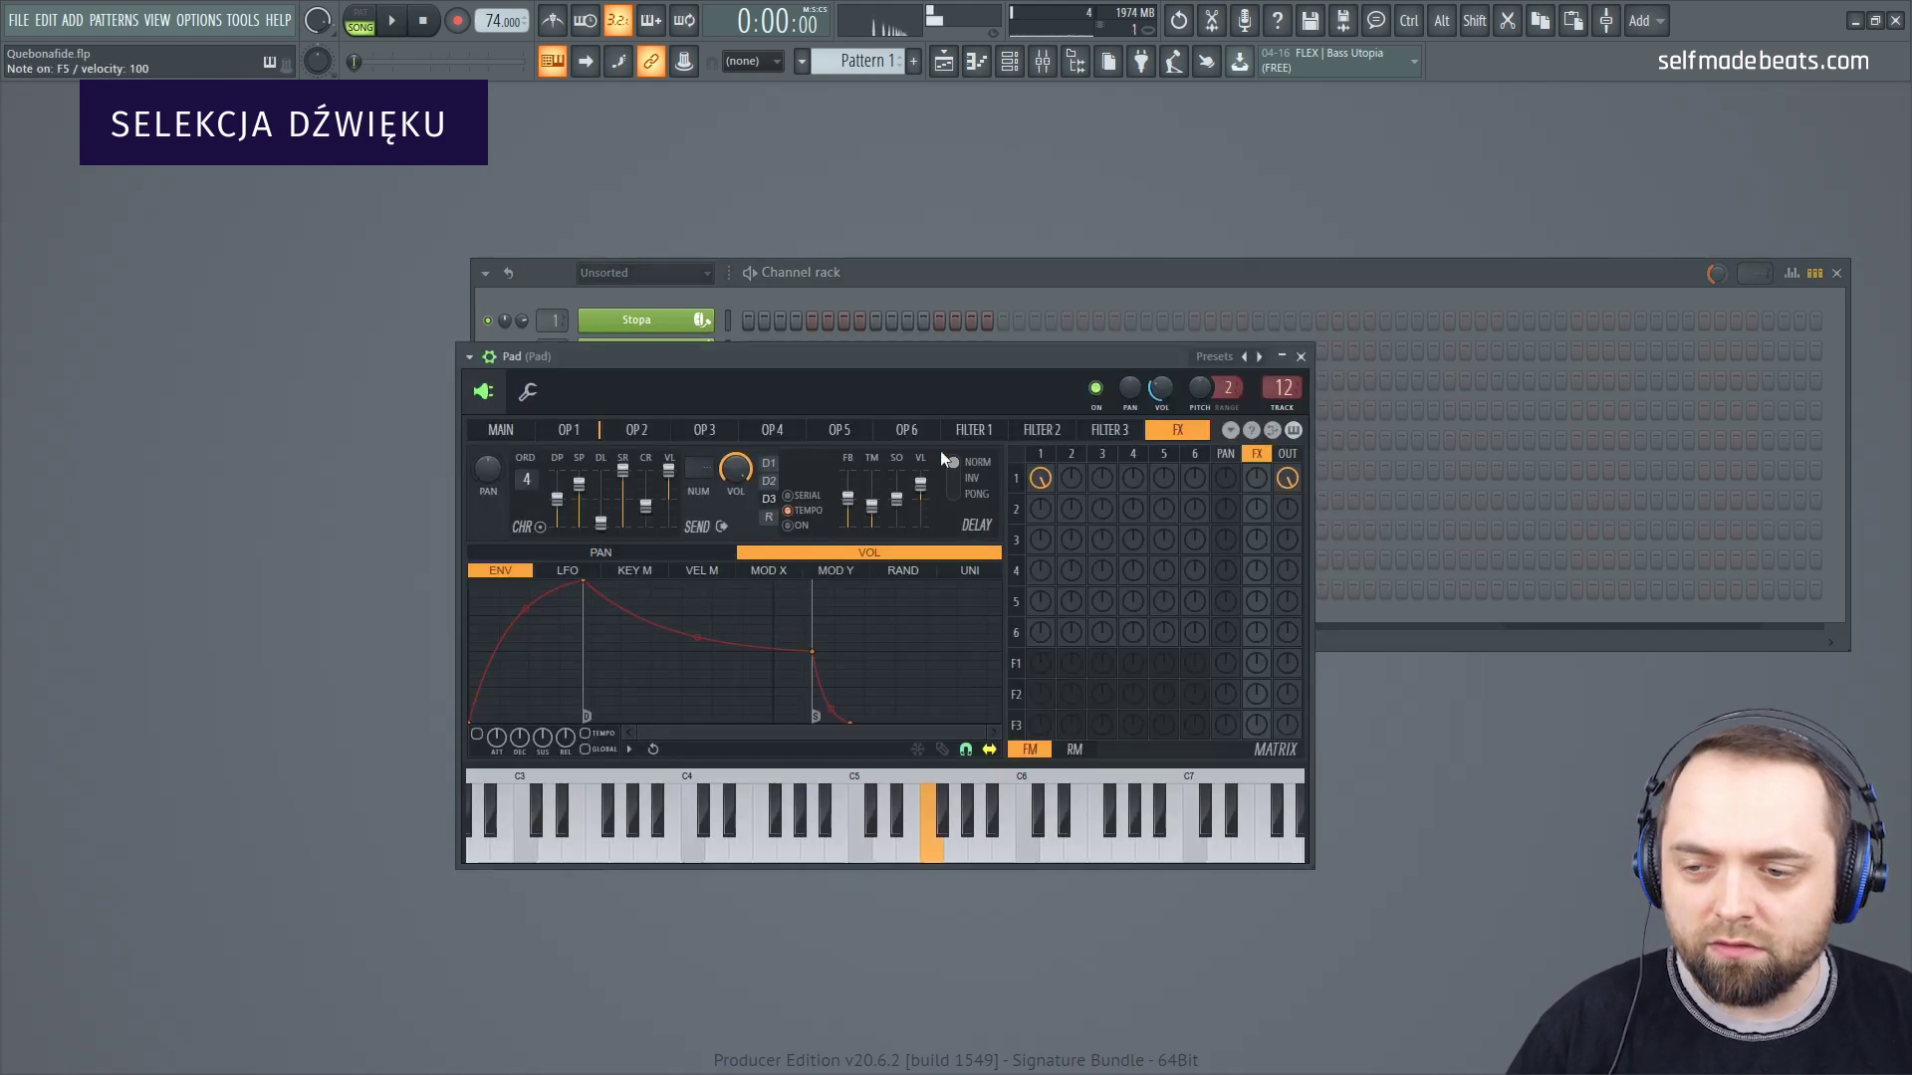
{"action": "key", "text": "y"}
{"action": "key", "text": "q"}
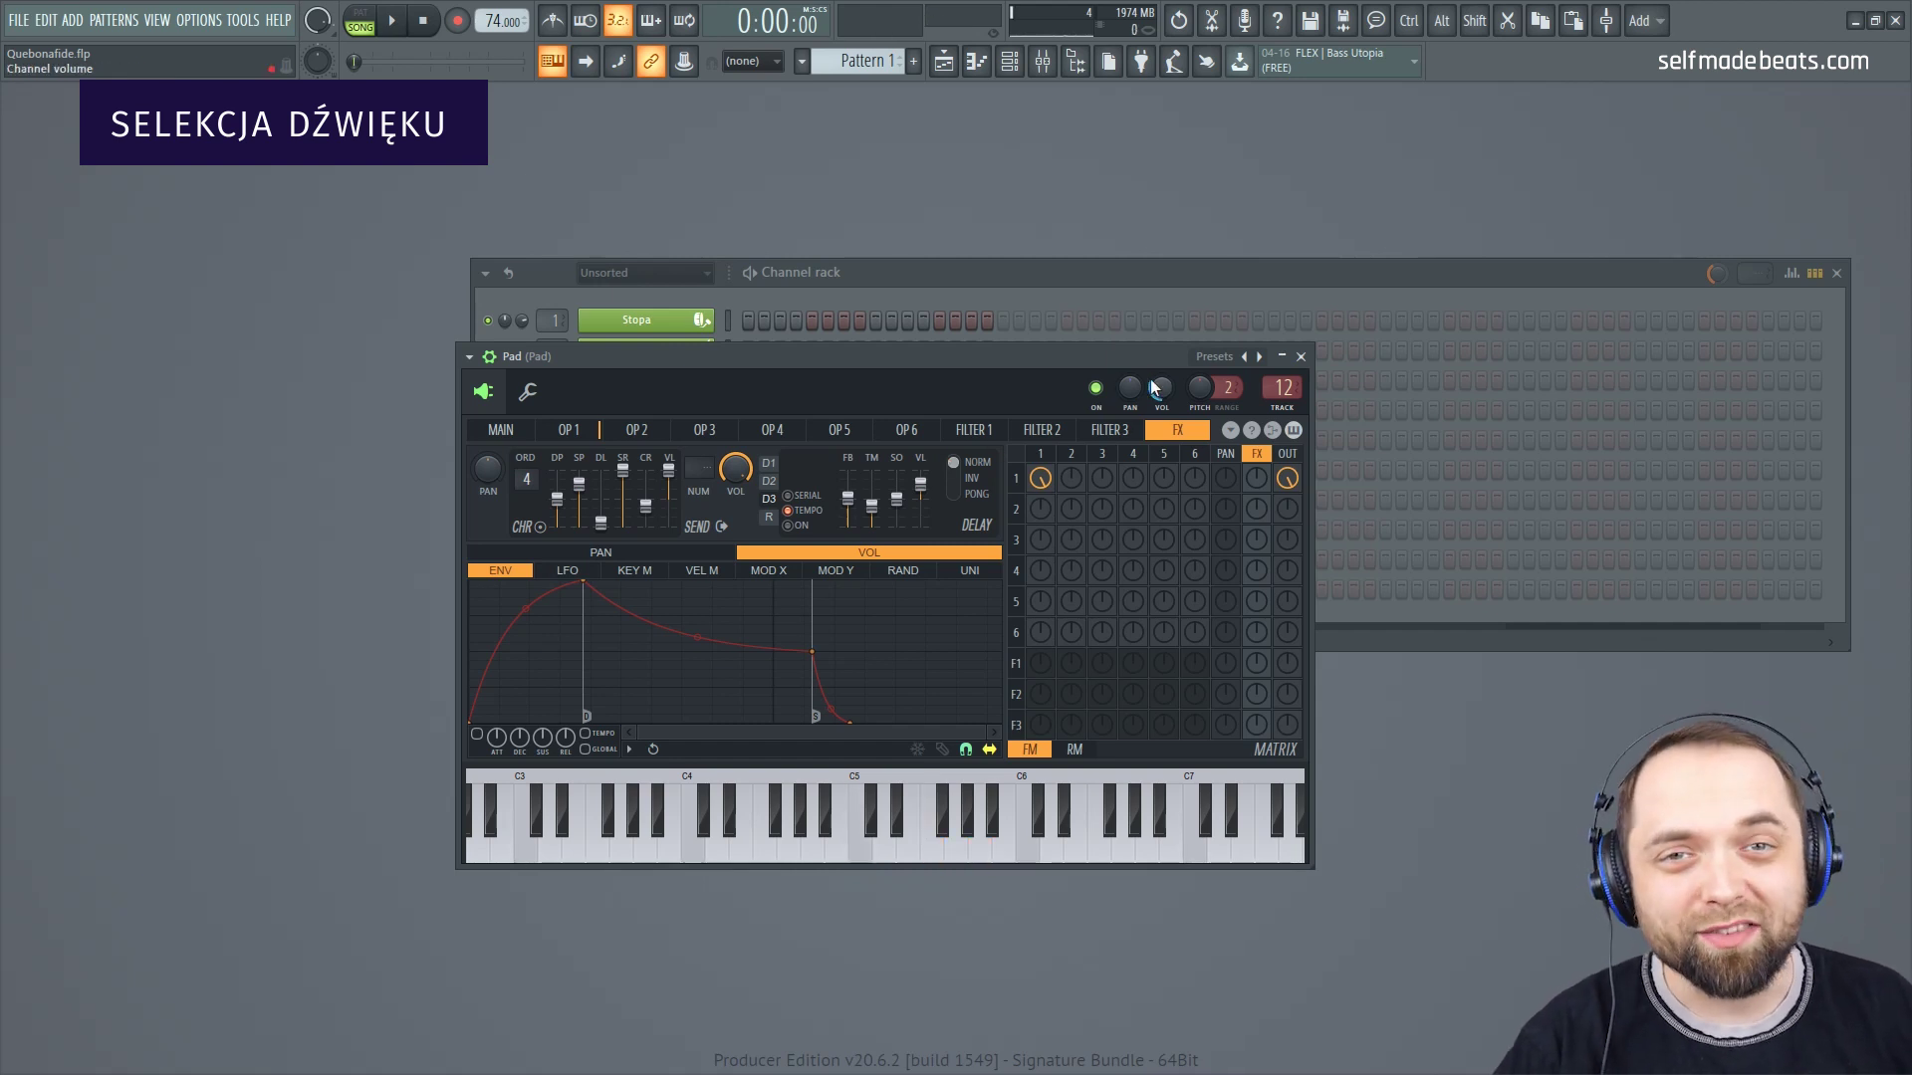
{"action": "left_click", "coordinate": [1300, 357]}
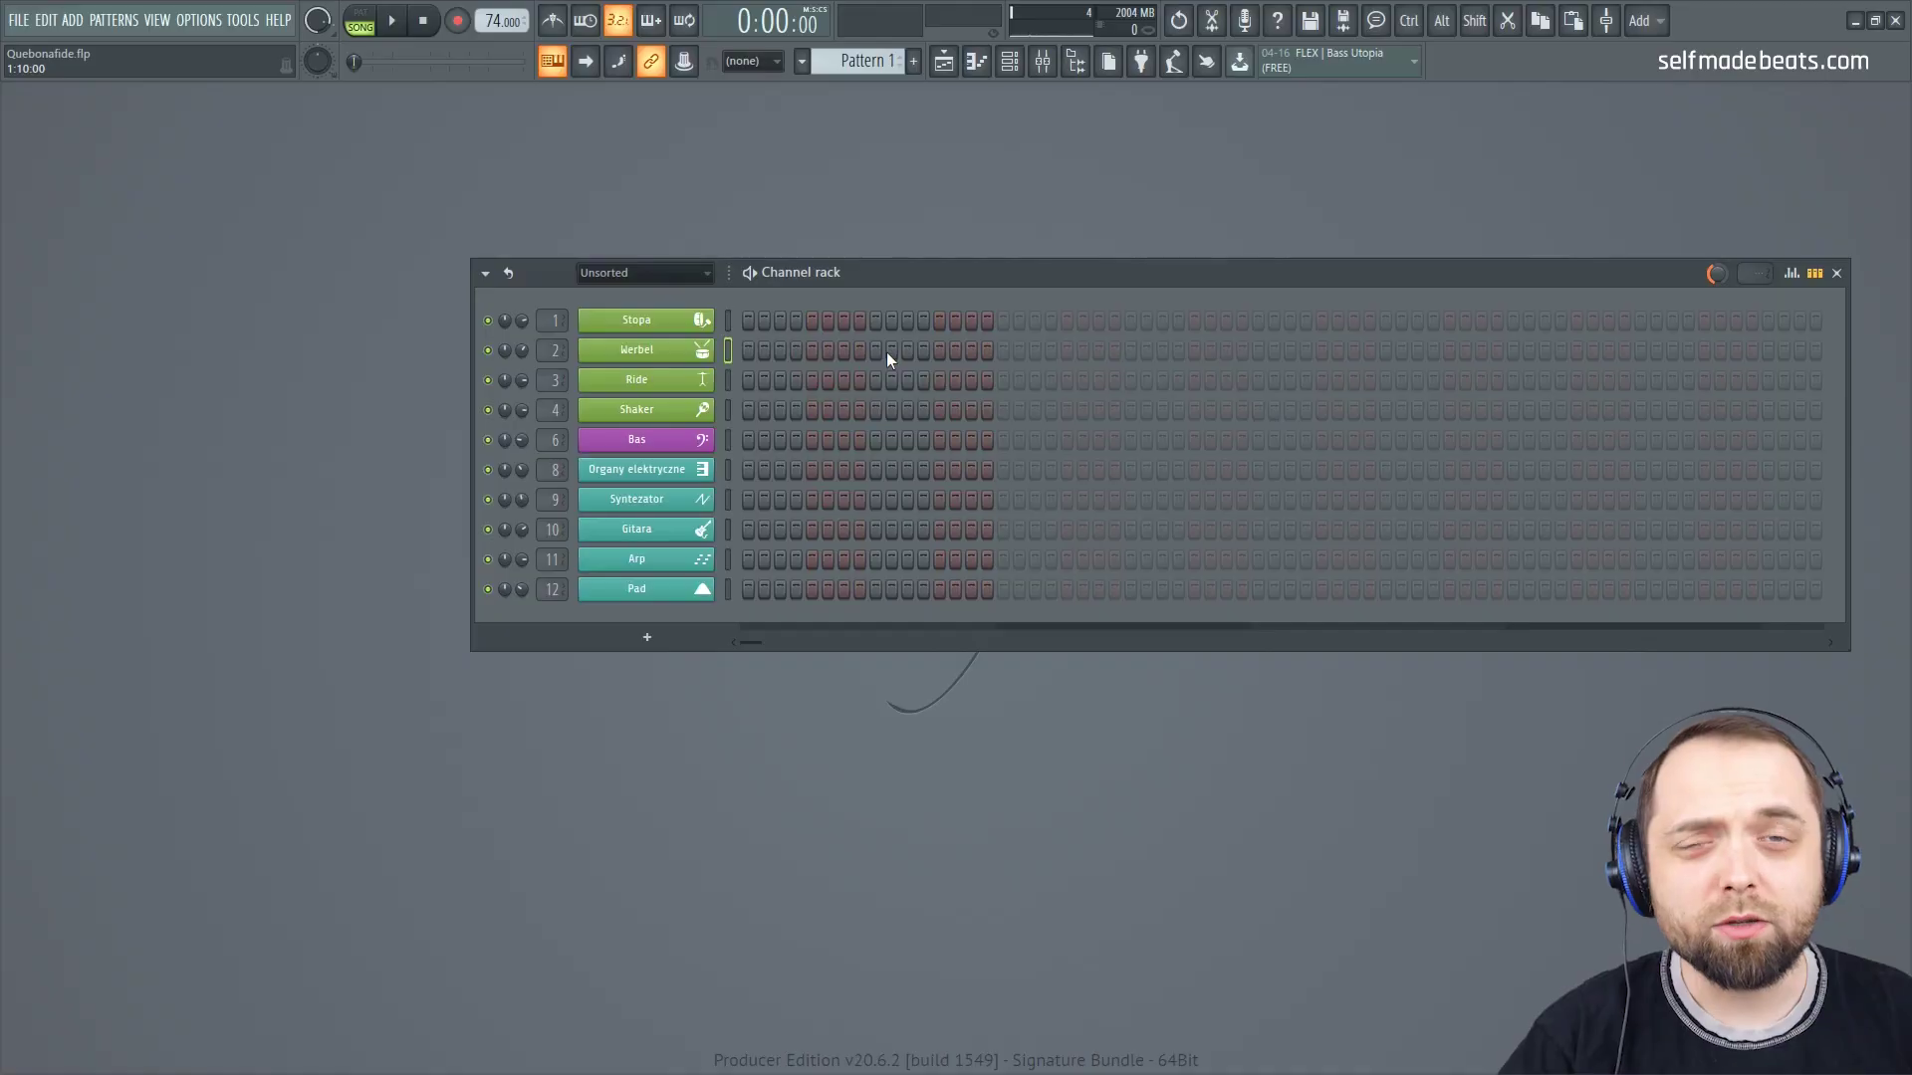
Step: Place Werbel hits on steps 10, 23, 48 and 55 of Pattern 1
{"action": "left_click", "coordinate": [891, 353]}
{"action": "left_click", "coordinate": [1099, 351]}
{"action": "left_click", "coordinate": [1497, 351]}
{"action": "left_click", "coordinate": [1608, 351]}
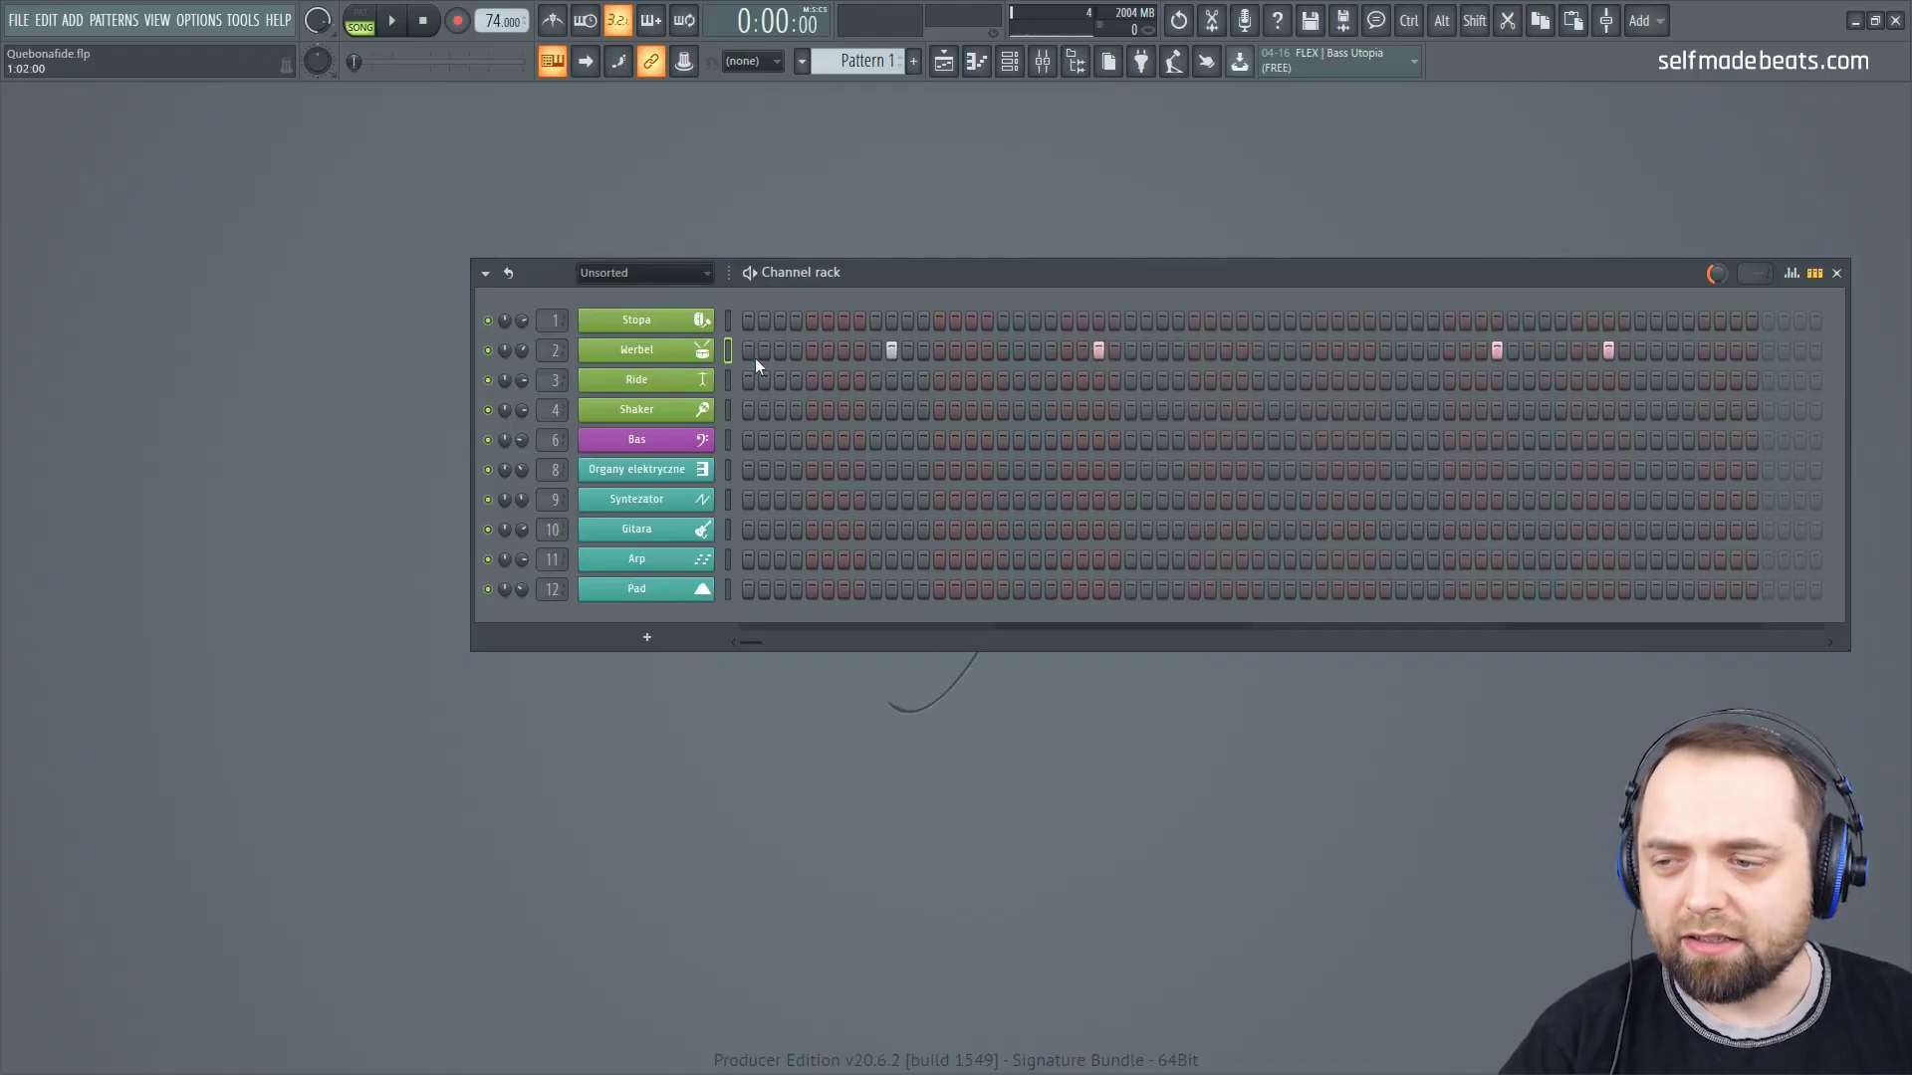
Step: Fill the Werbel row with a hit every 8 steps and rotate the hits right by four steps
{"action": "right_click", "coordinate": [685, 352]}
{"action": "left_click", "coordinate": [958, 458]}
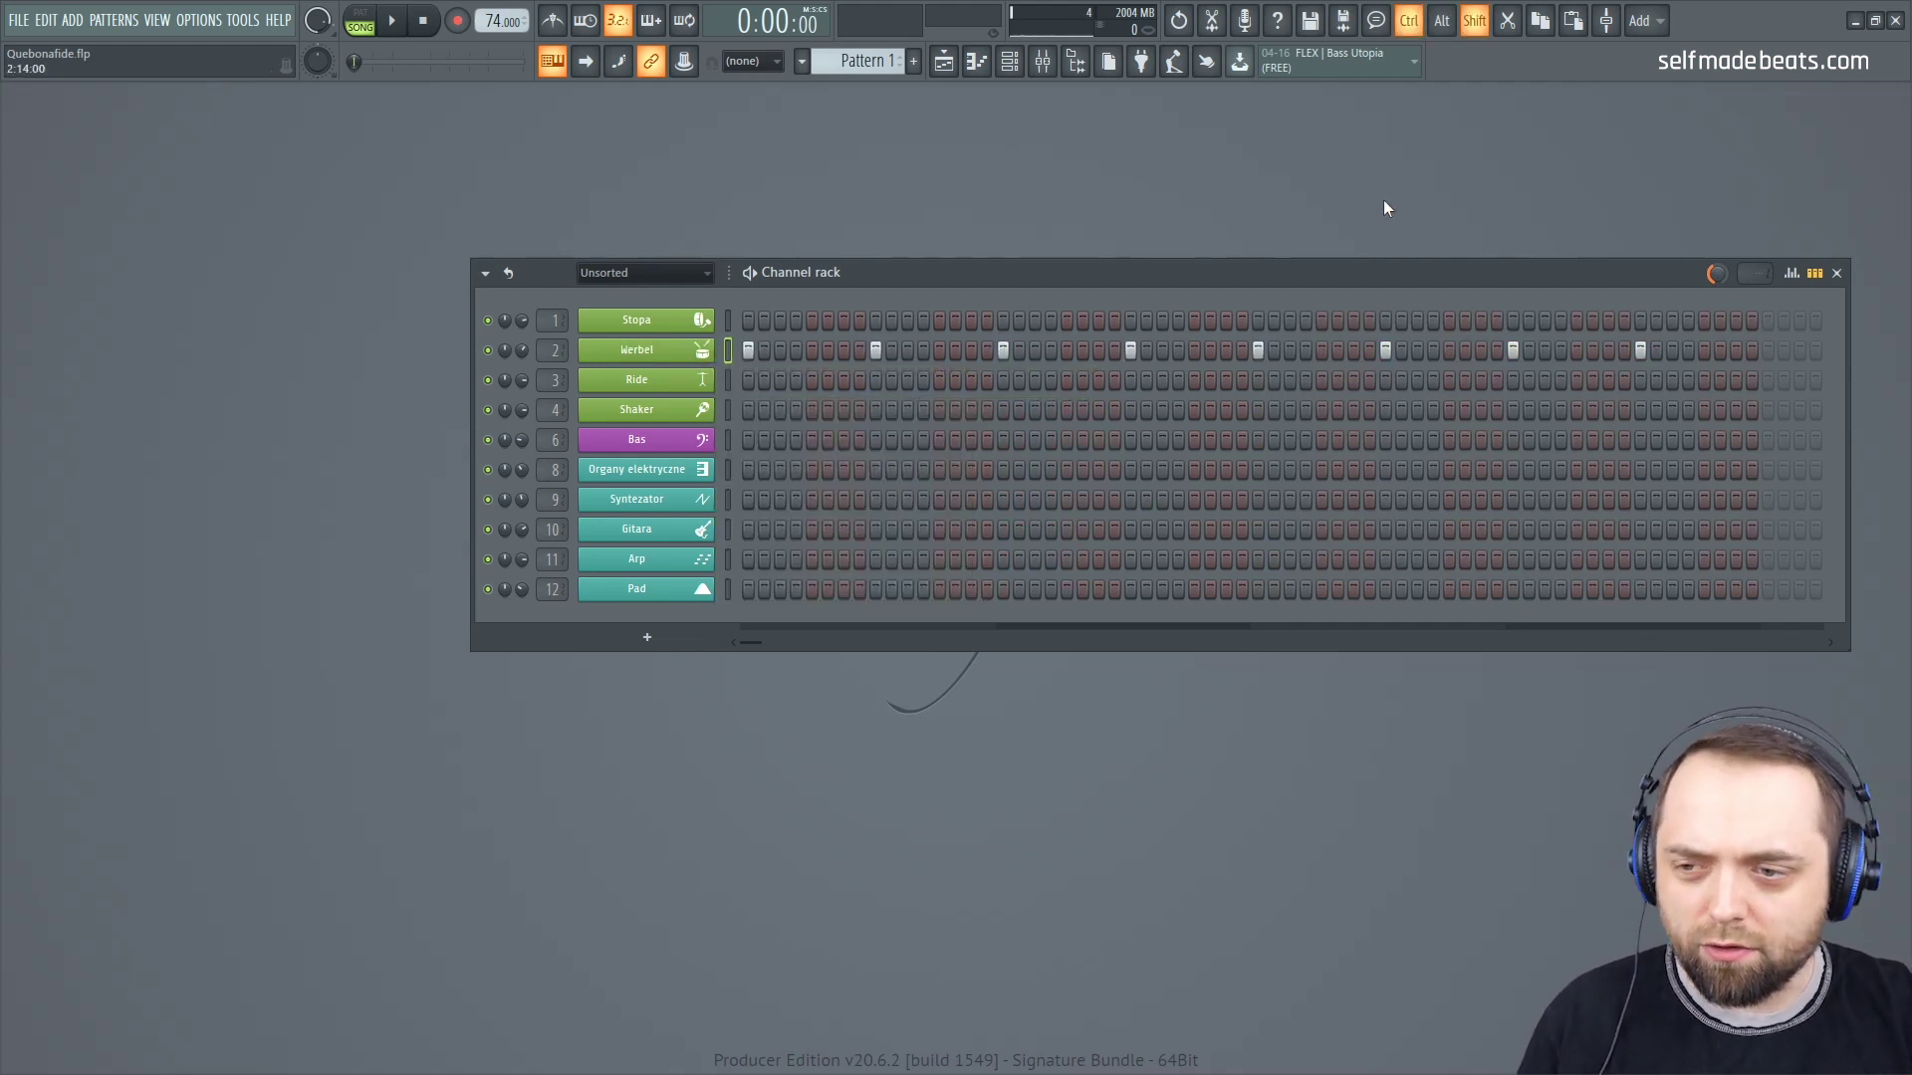
{"action": "key", "text": "ctrl+shift+Right"}
{"action": "key", "text": "ctrl+shift+Right"}
{"action": "key", "text": "ctrl+shift+Right"}
{"action": "key", "text": "ctrl+shift+Right"}
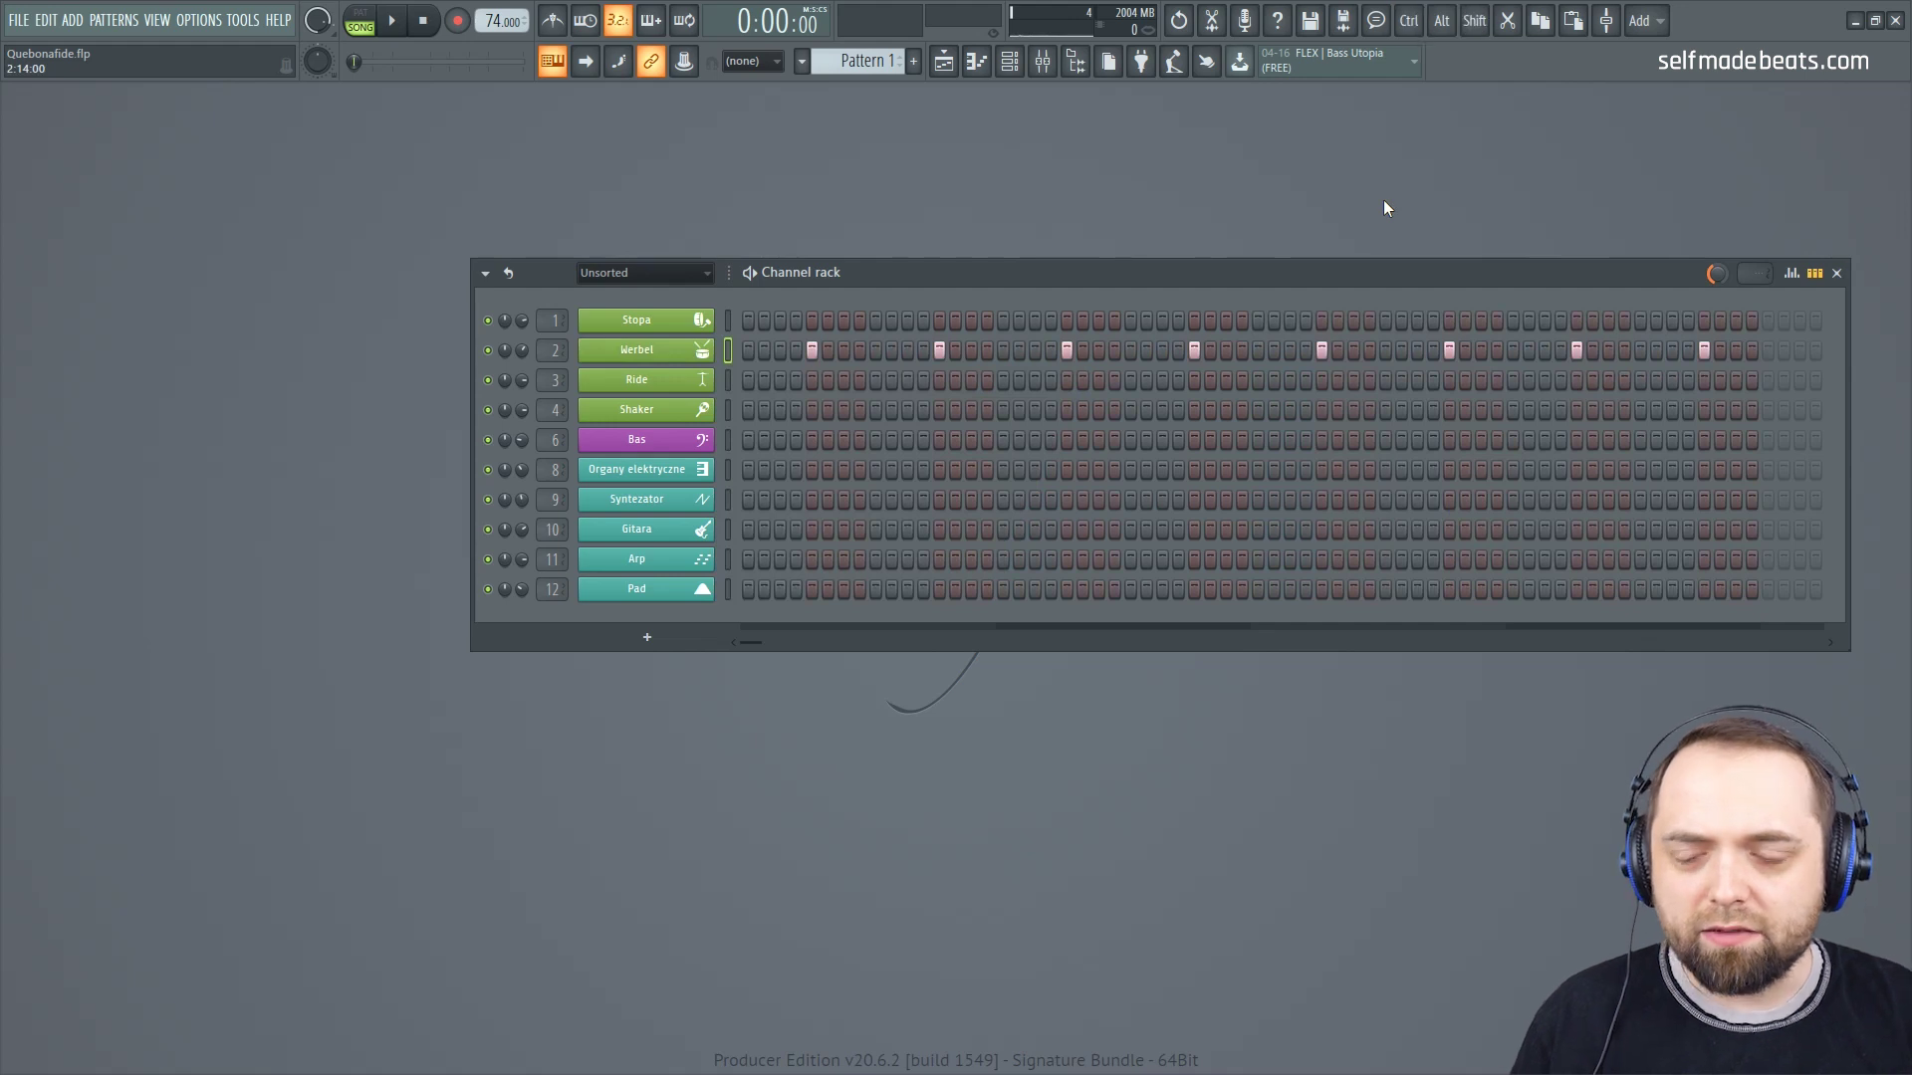
Step: Open the Werbel channel's notes in the piano roll
{"action": "right_click", "coordinate": [671, 352]}
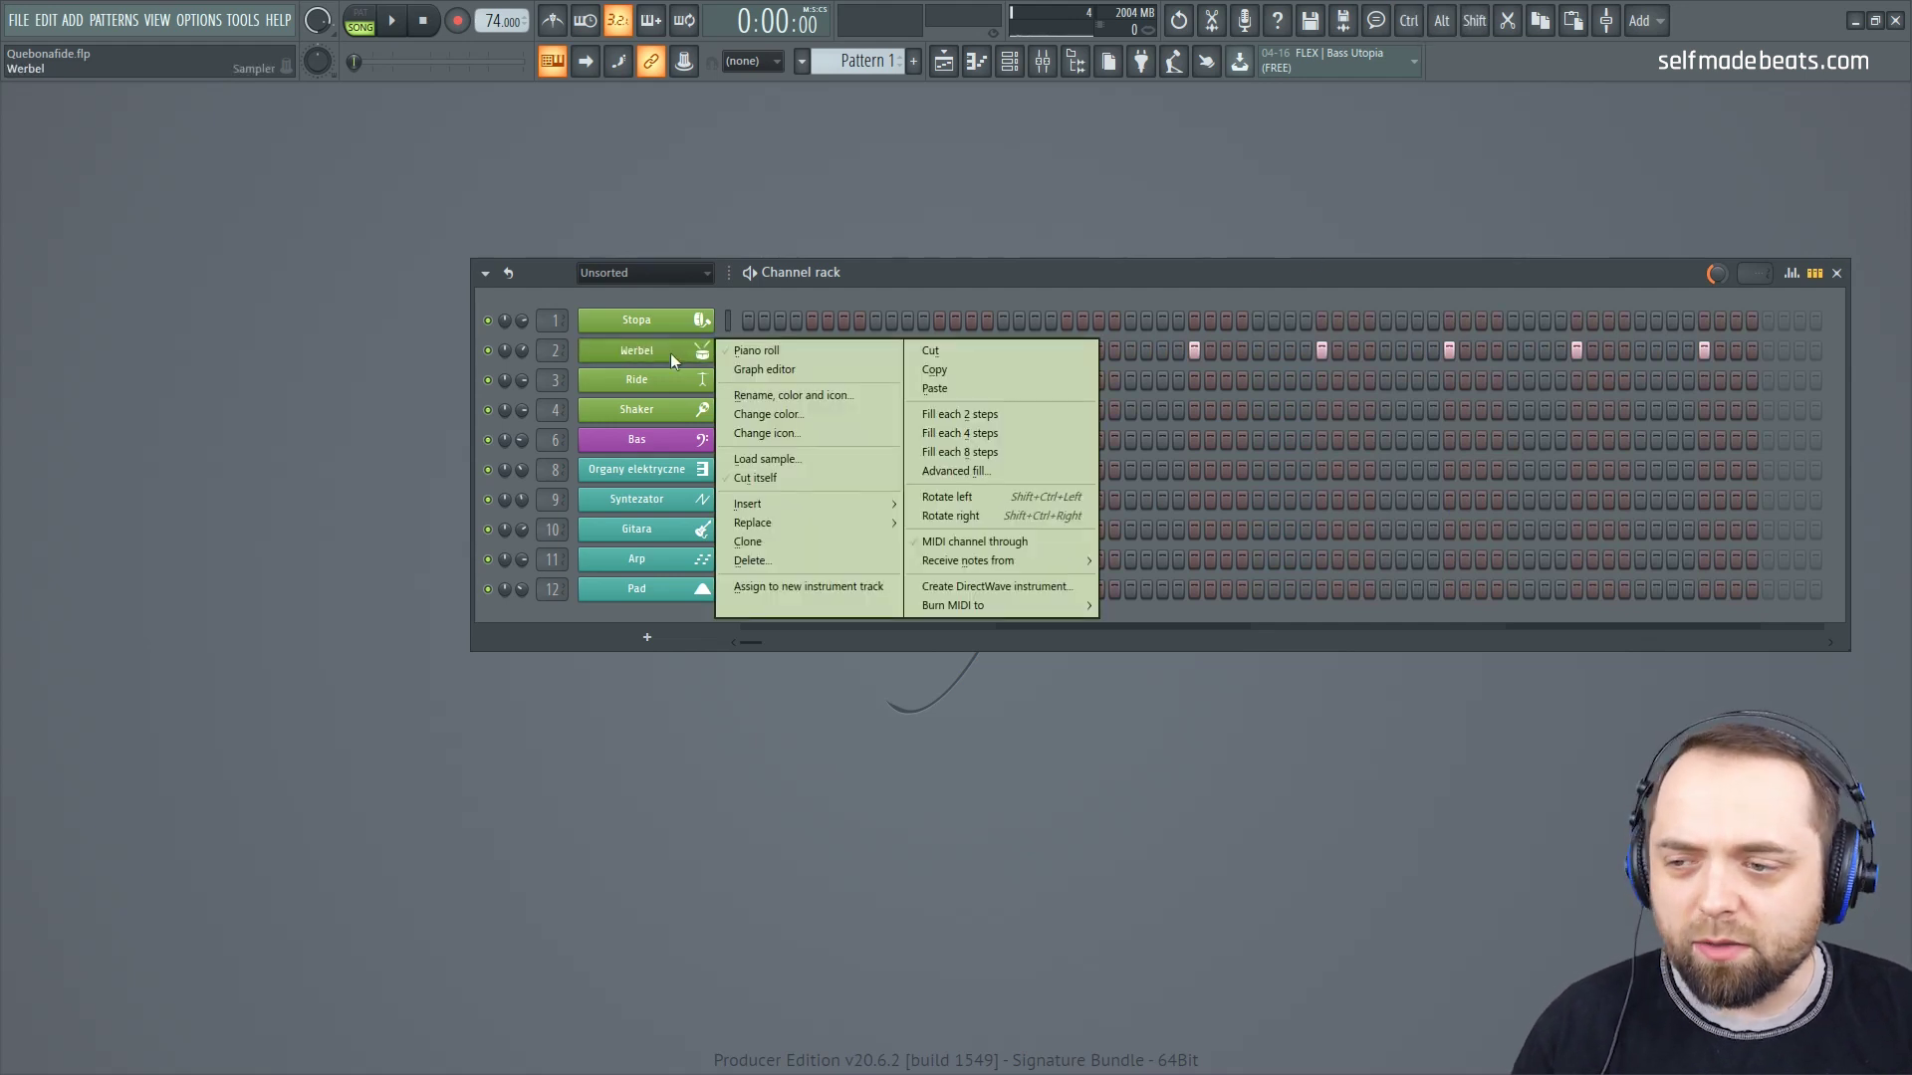
{"action": "left_click", "coordinate": [820, 344]}
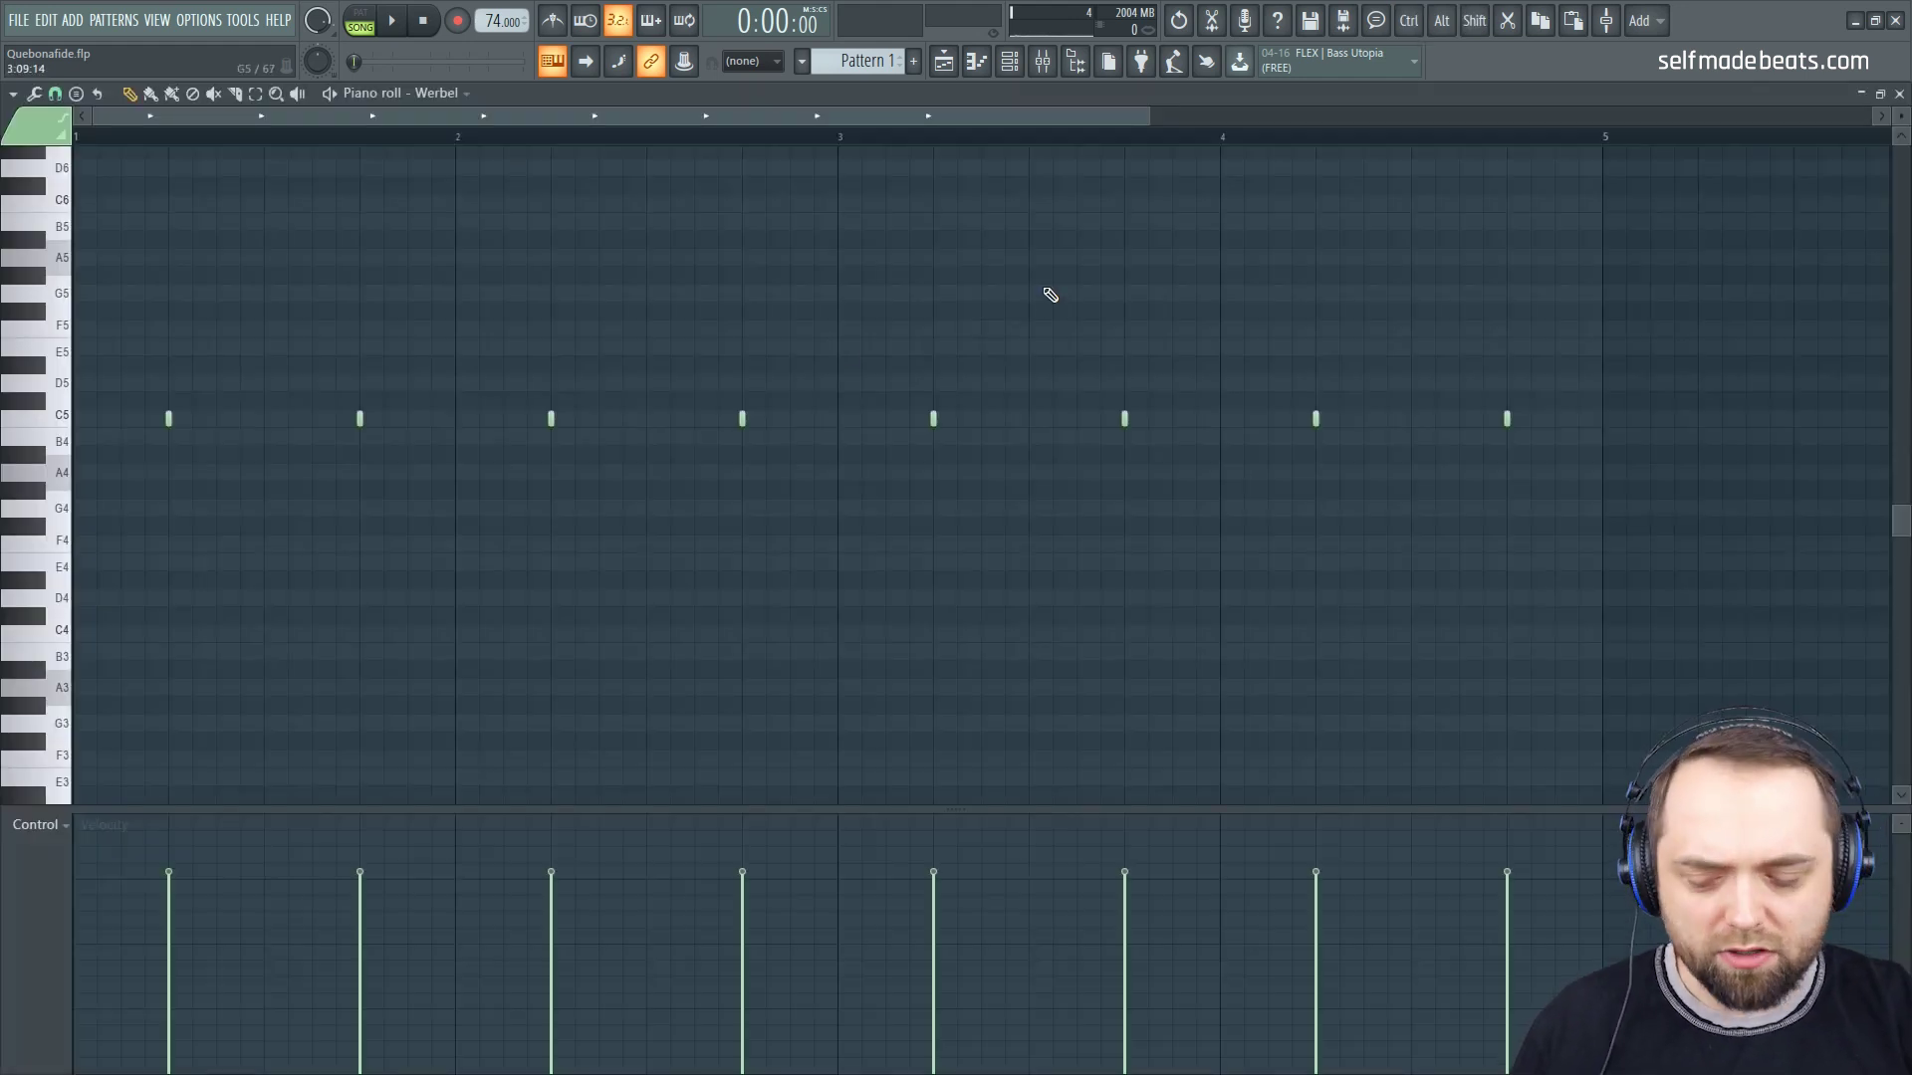
Step: Transpose all Werbel notes down three semitones to A4 and close the piano roll
{"action": "key", "text": "shift+Down"}
{"action": "key", "text": "shift+Down"}
{"action": "key", "text": "shift+Down"}
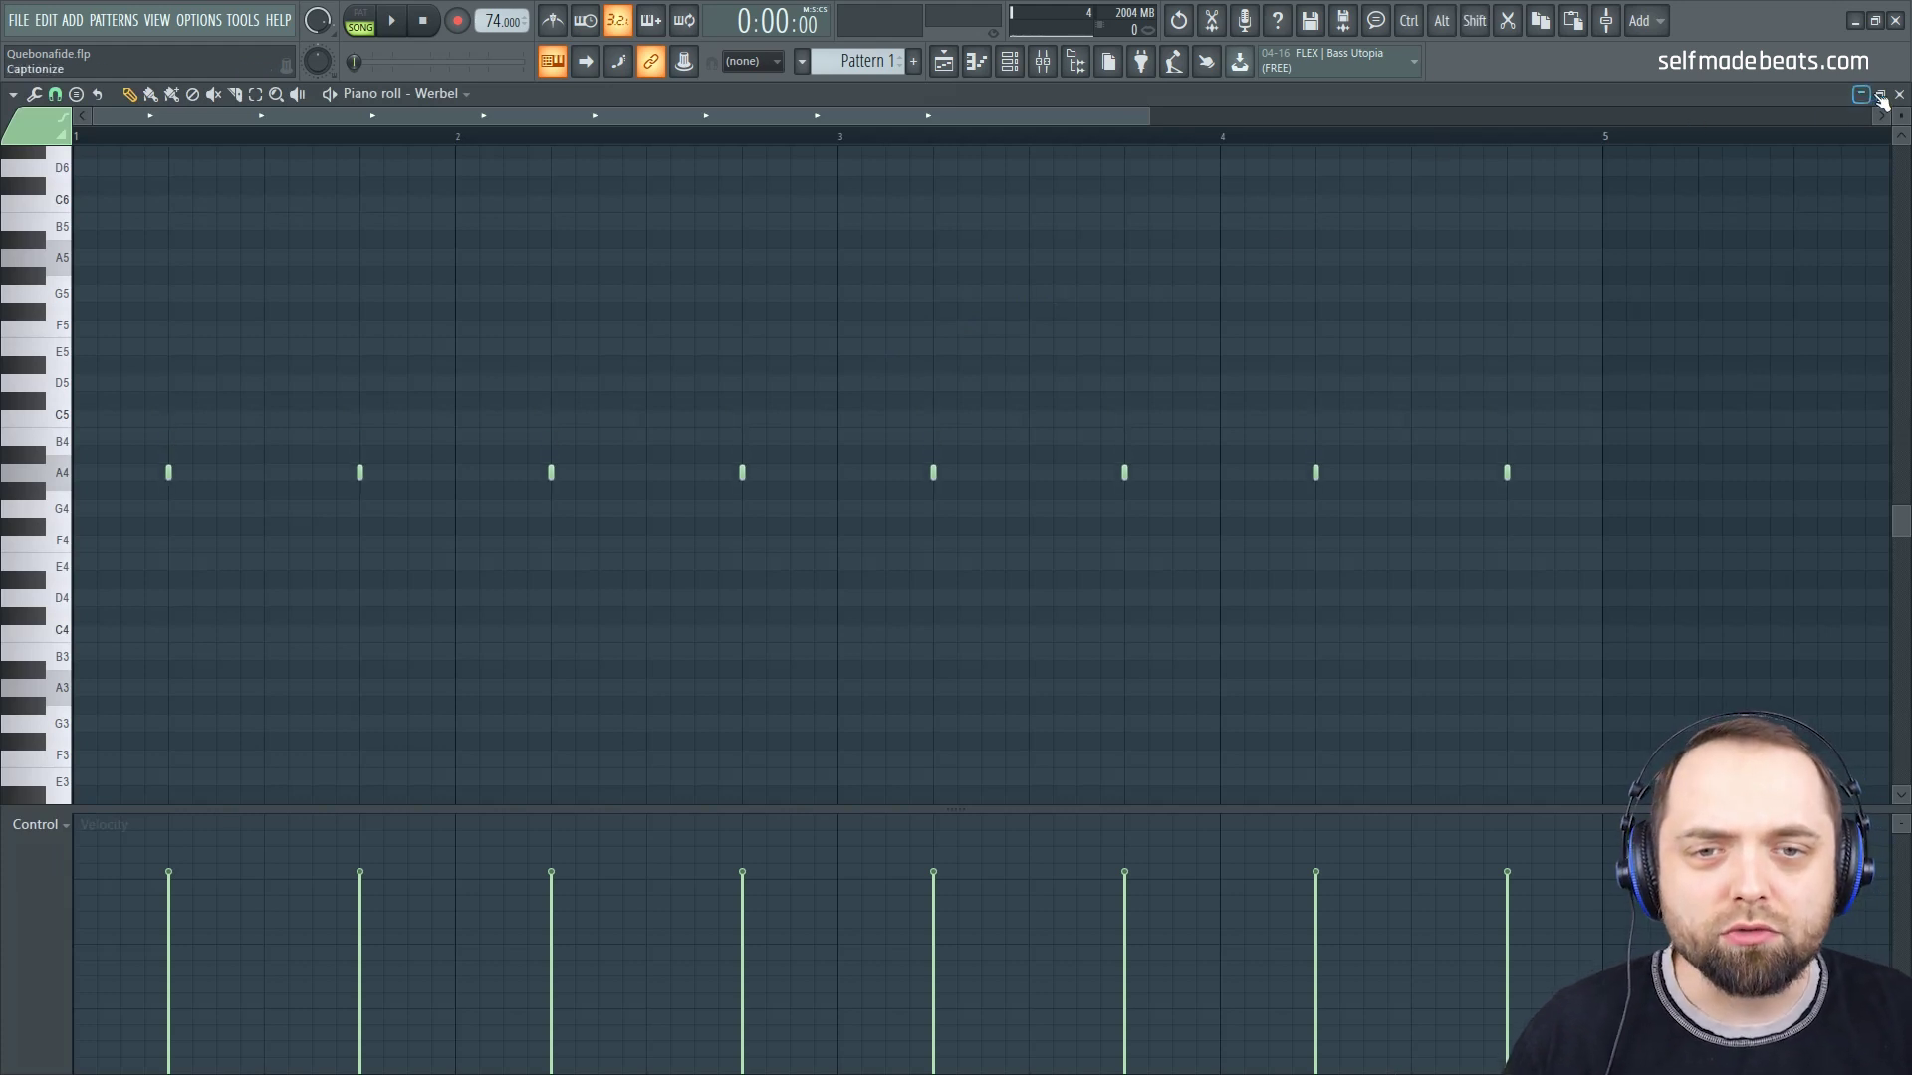
{"action": "left_click", "coordinate": [1898, 94]}
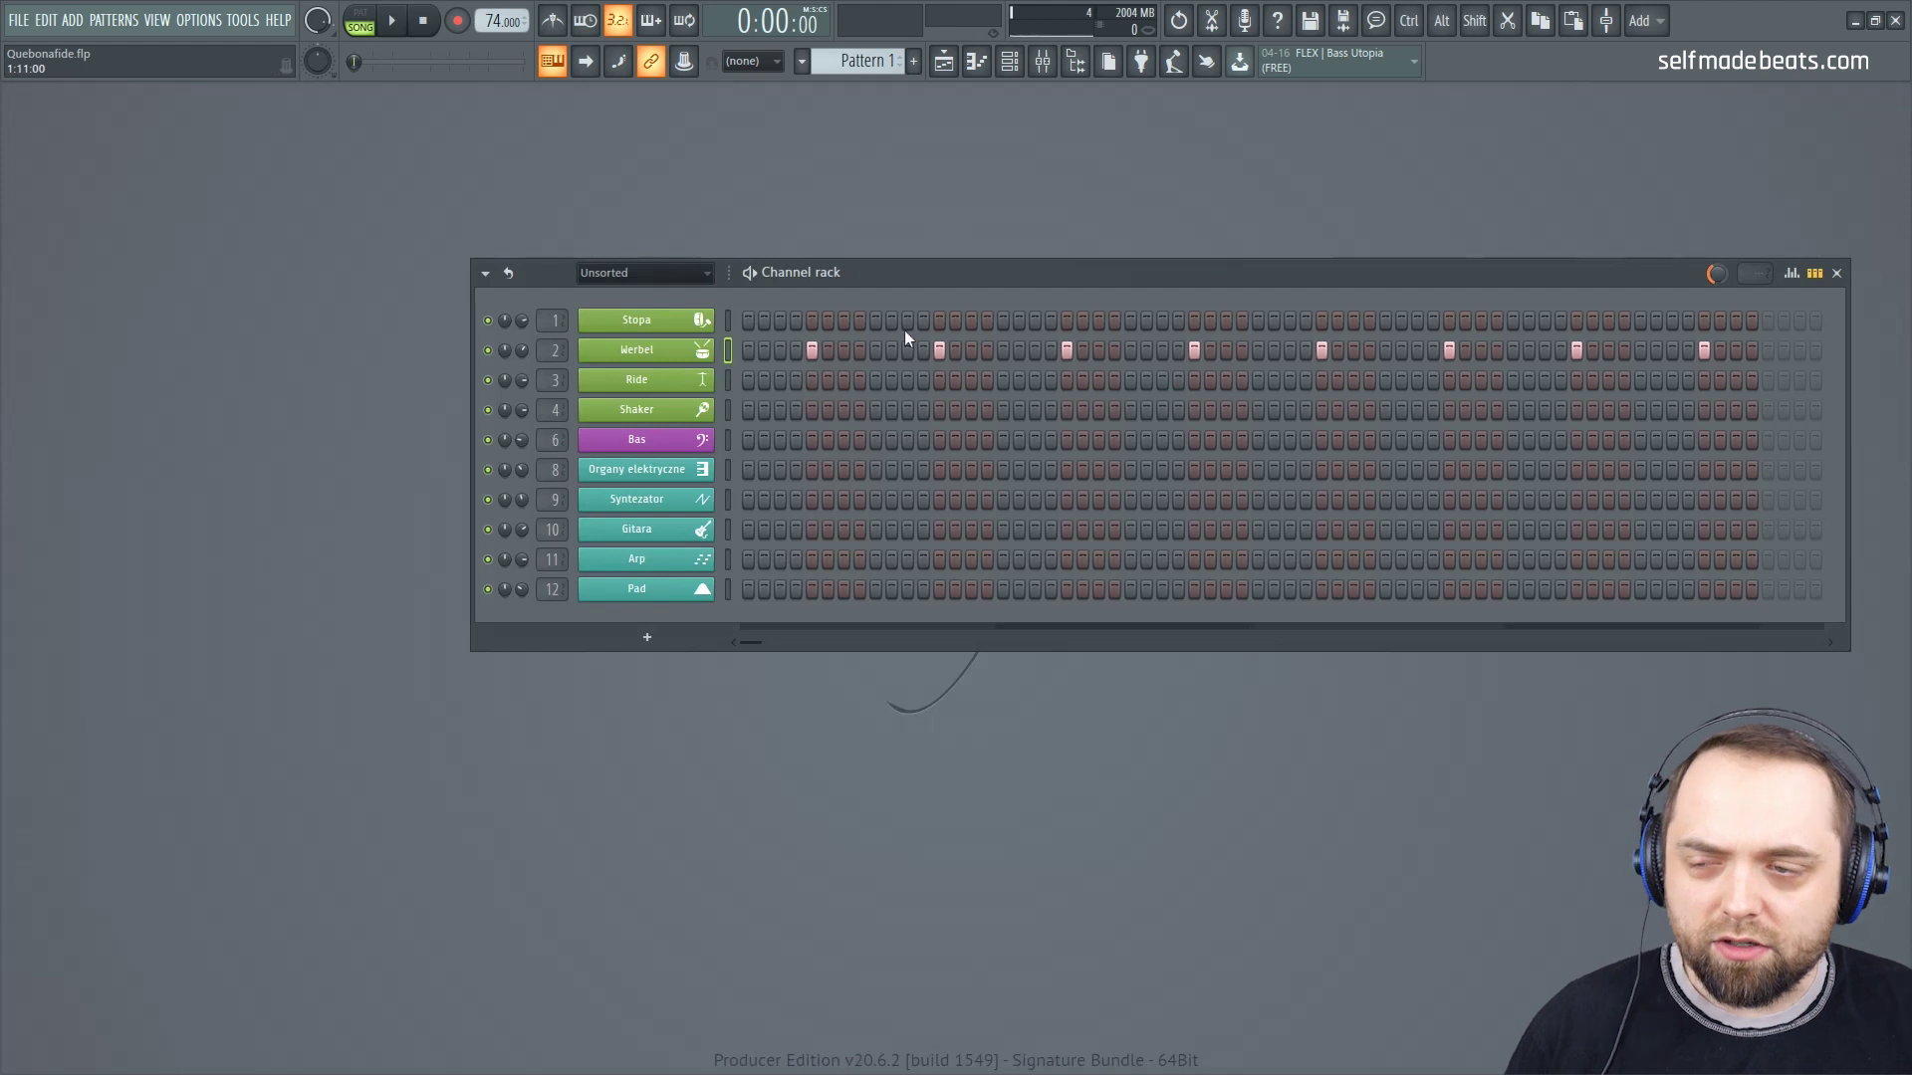
Step: Switch playback from song to pattern mode and listen to the Werbel hits
{"action": "left_click", "coordinate": [361, 16]}
{"action": "key", "text": "space"}
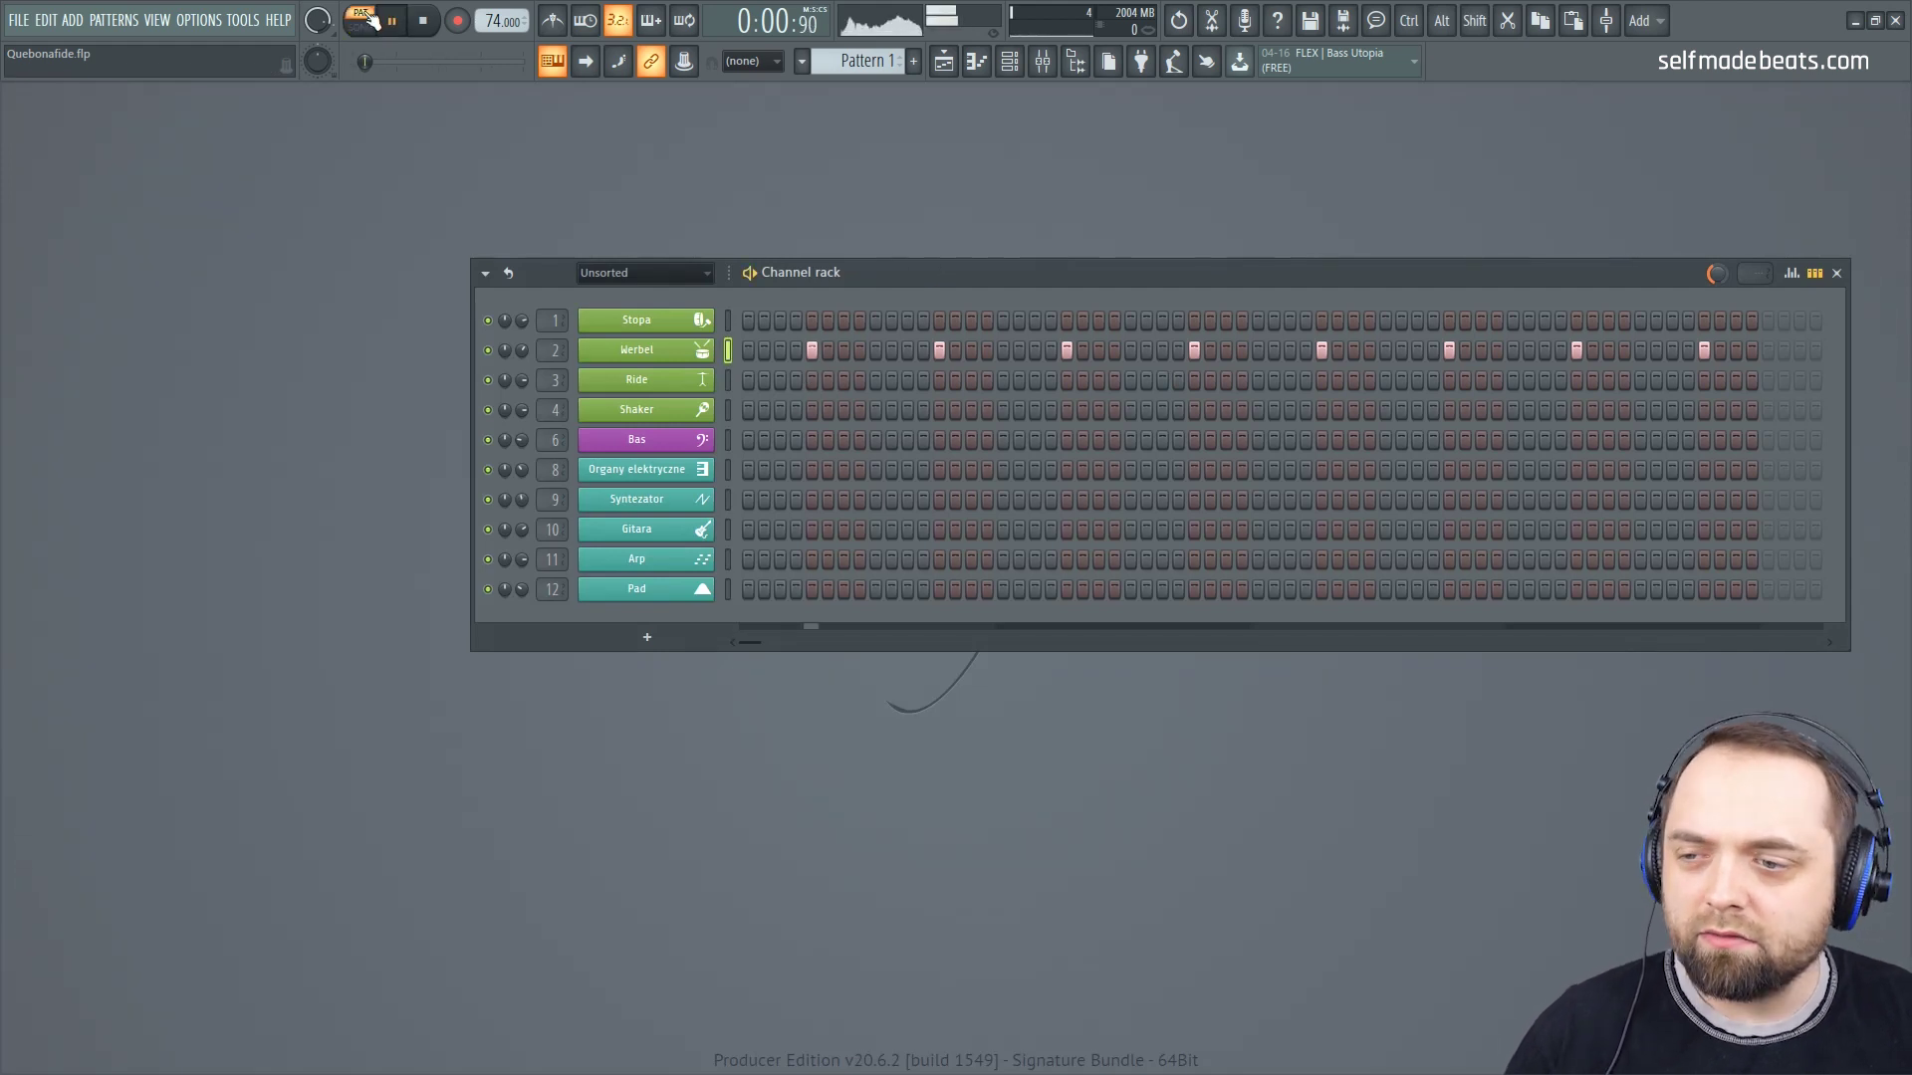
{"action": "key", "text": "space"}
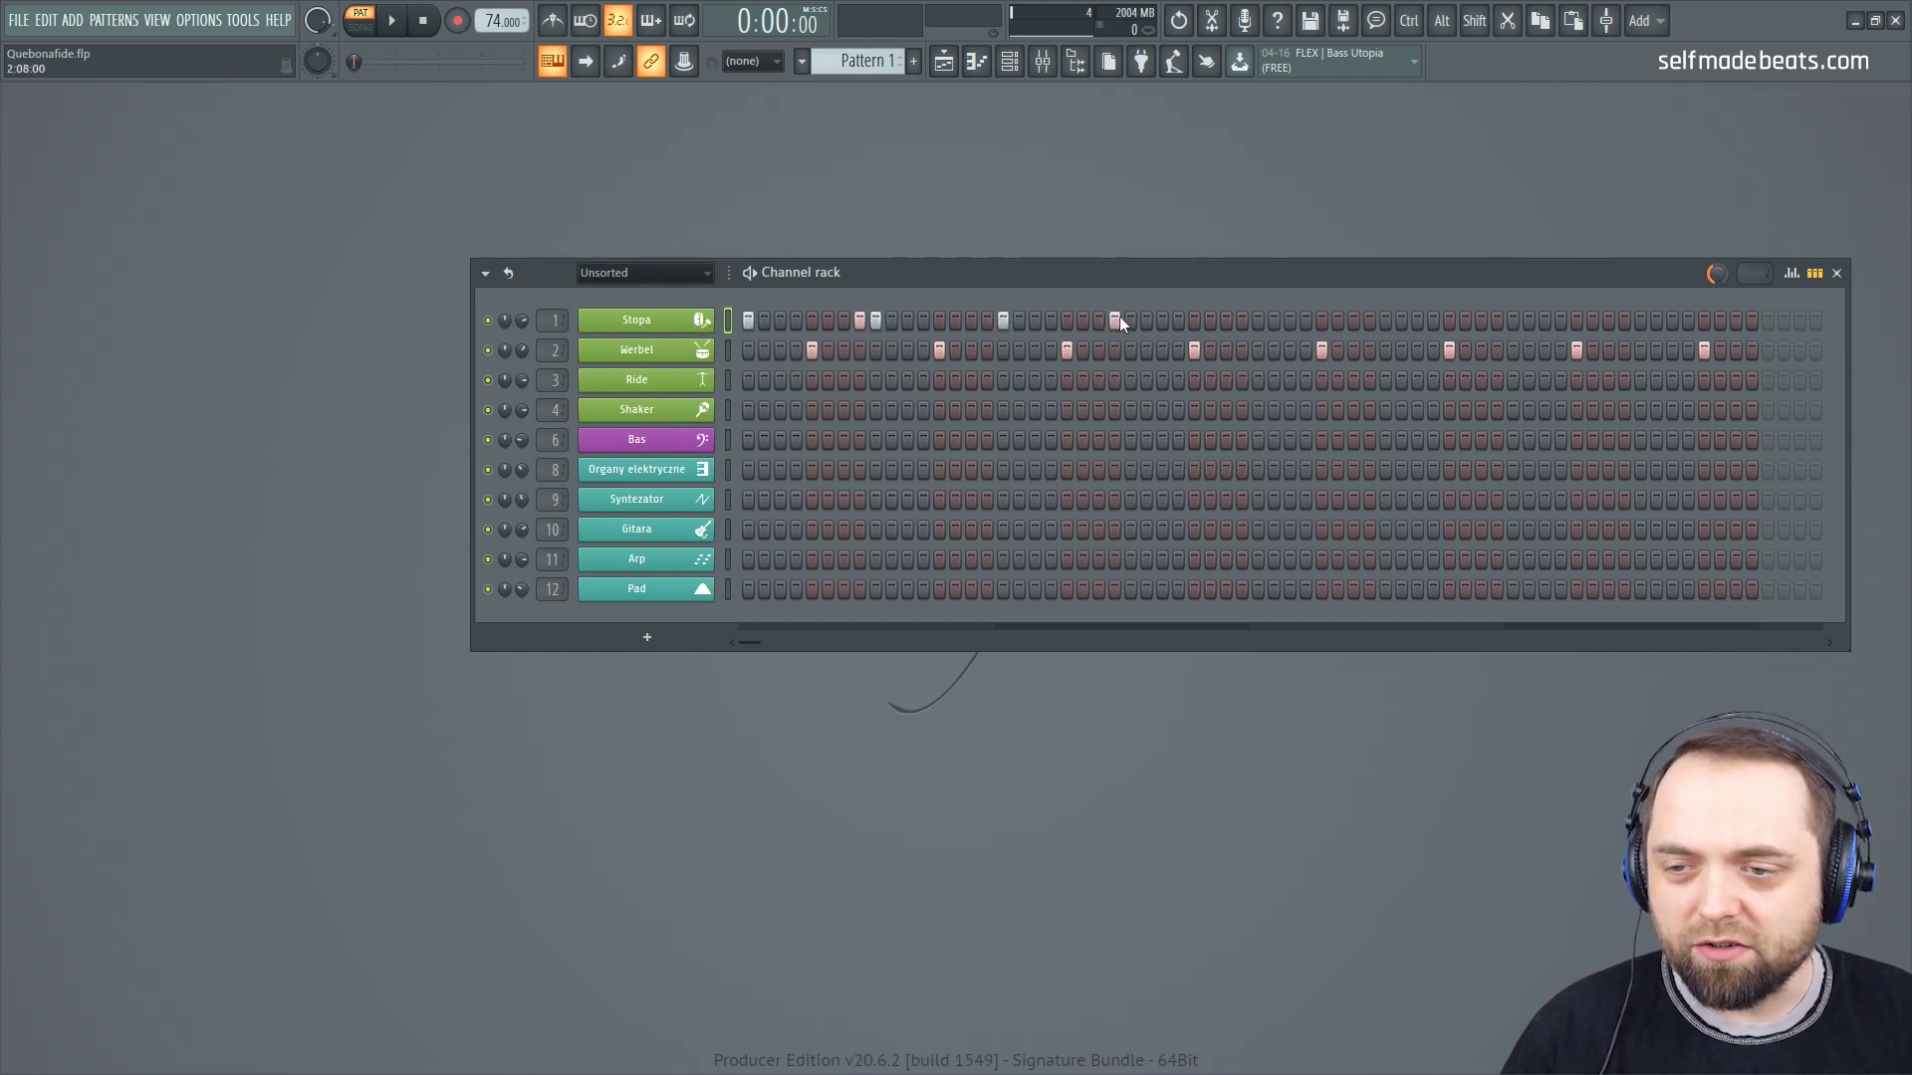
Step: Complete the Stopa row with hits on steps 25, 33, 40, 41, 49, 56 and 57, and play the pattern
{"action": "left_click", "coordinate": [1258, 319]}
{"action": "left_click", "coordinate": [1370, 319]}
{"action": "left_click", "coordinate": [1385, 320]}
{"action": "left_click", "coordinate": [1512, 320]}
{"action": "left_click", "coordinate": [1624, 319]}
{"action": "left_click", "coordinate": [1640, 320]}
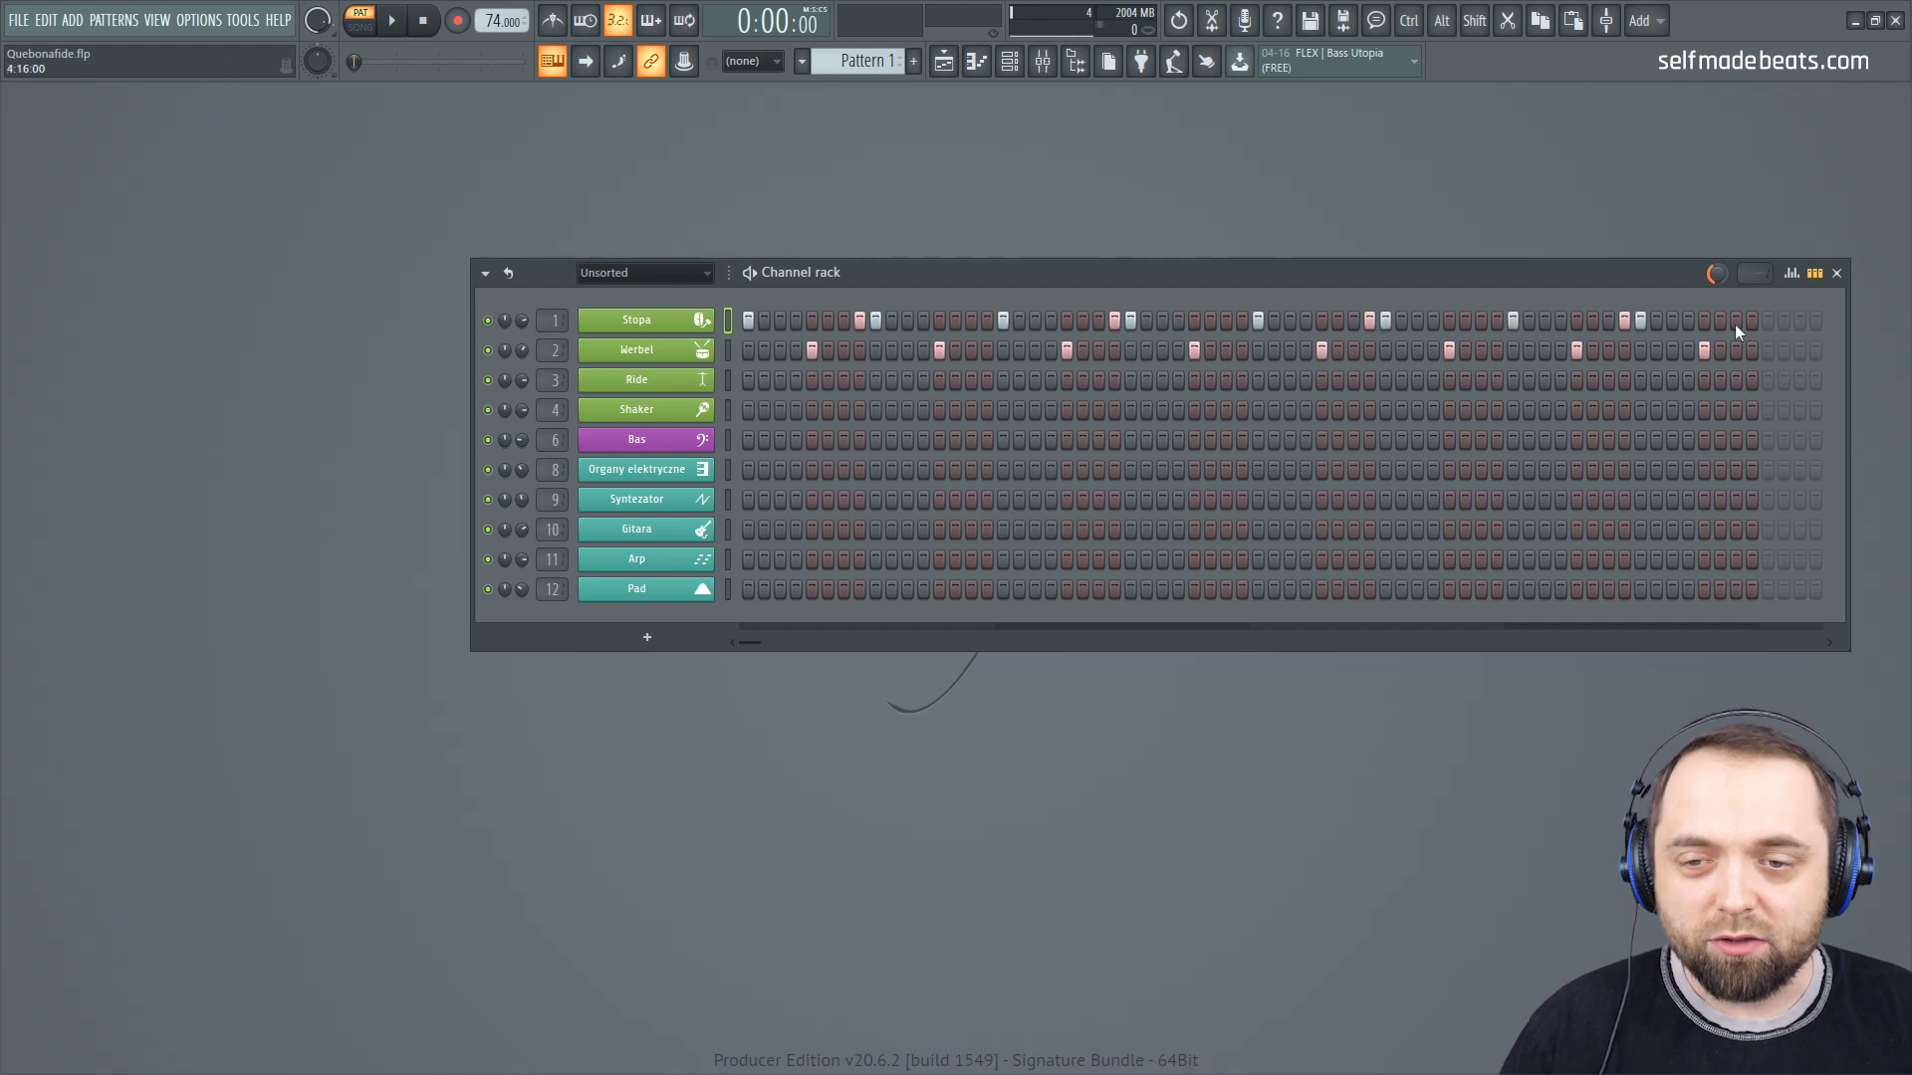
{"action": "key", "text": "space"}
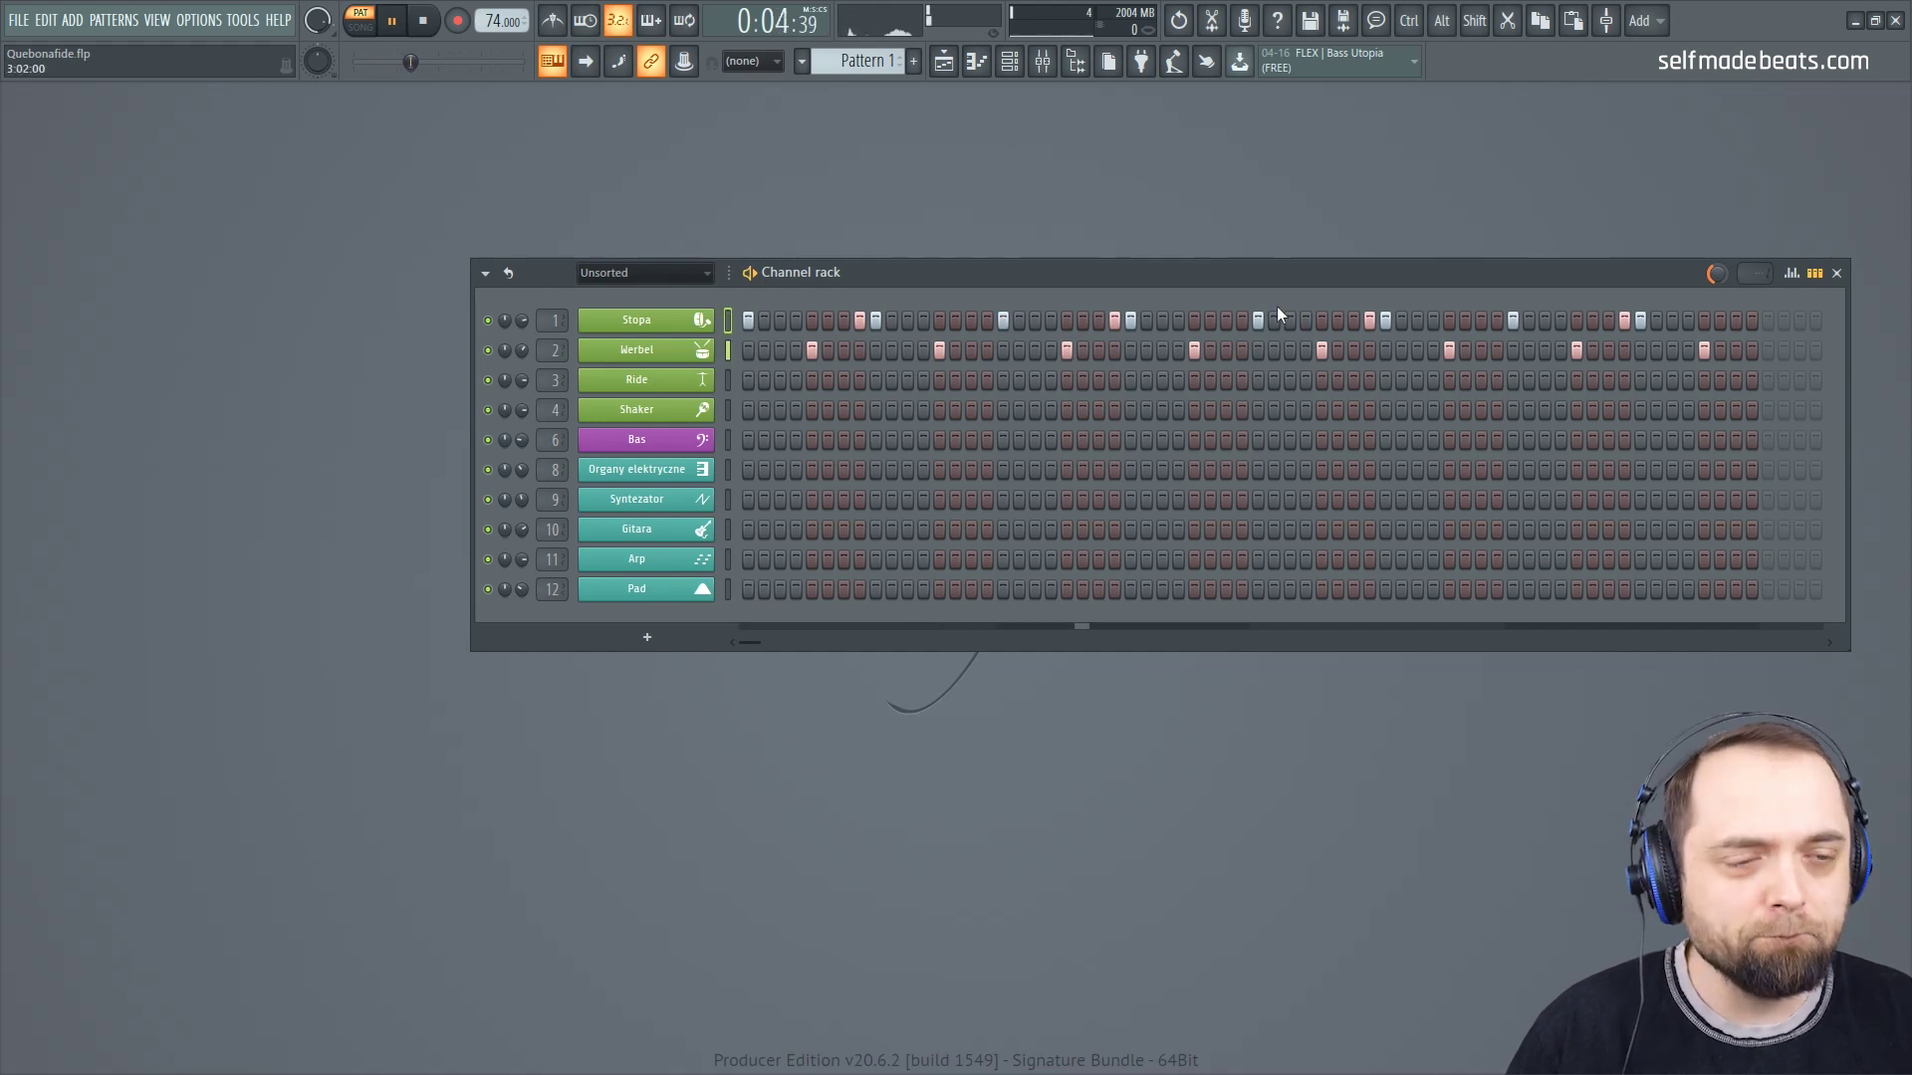
{"action": "key", "text": "space"}
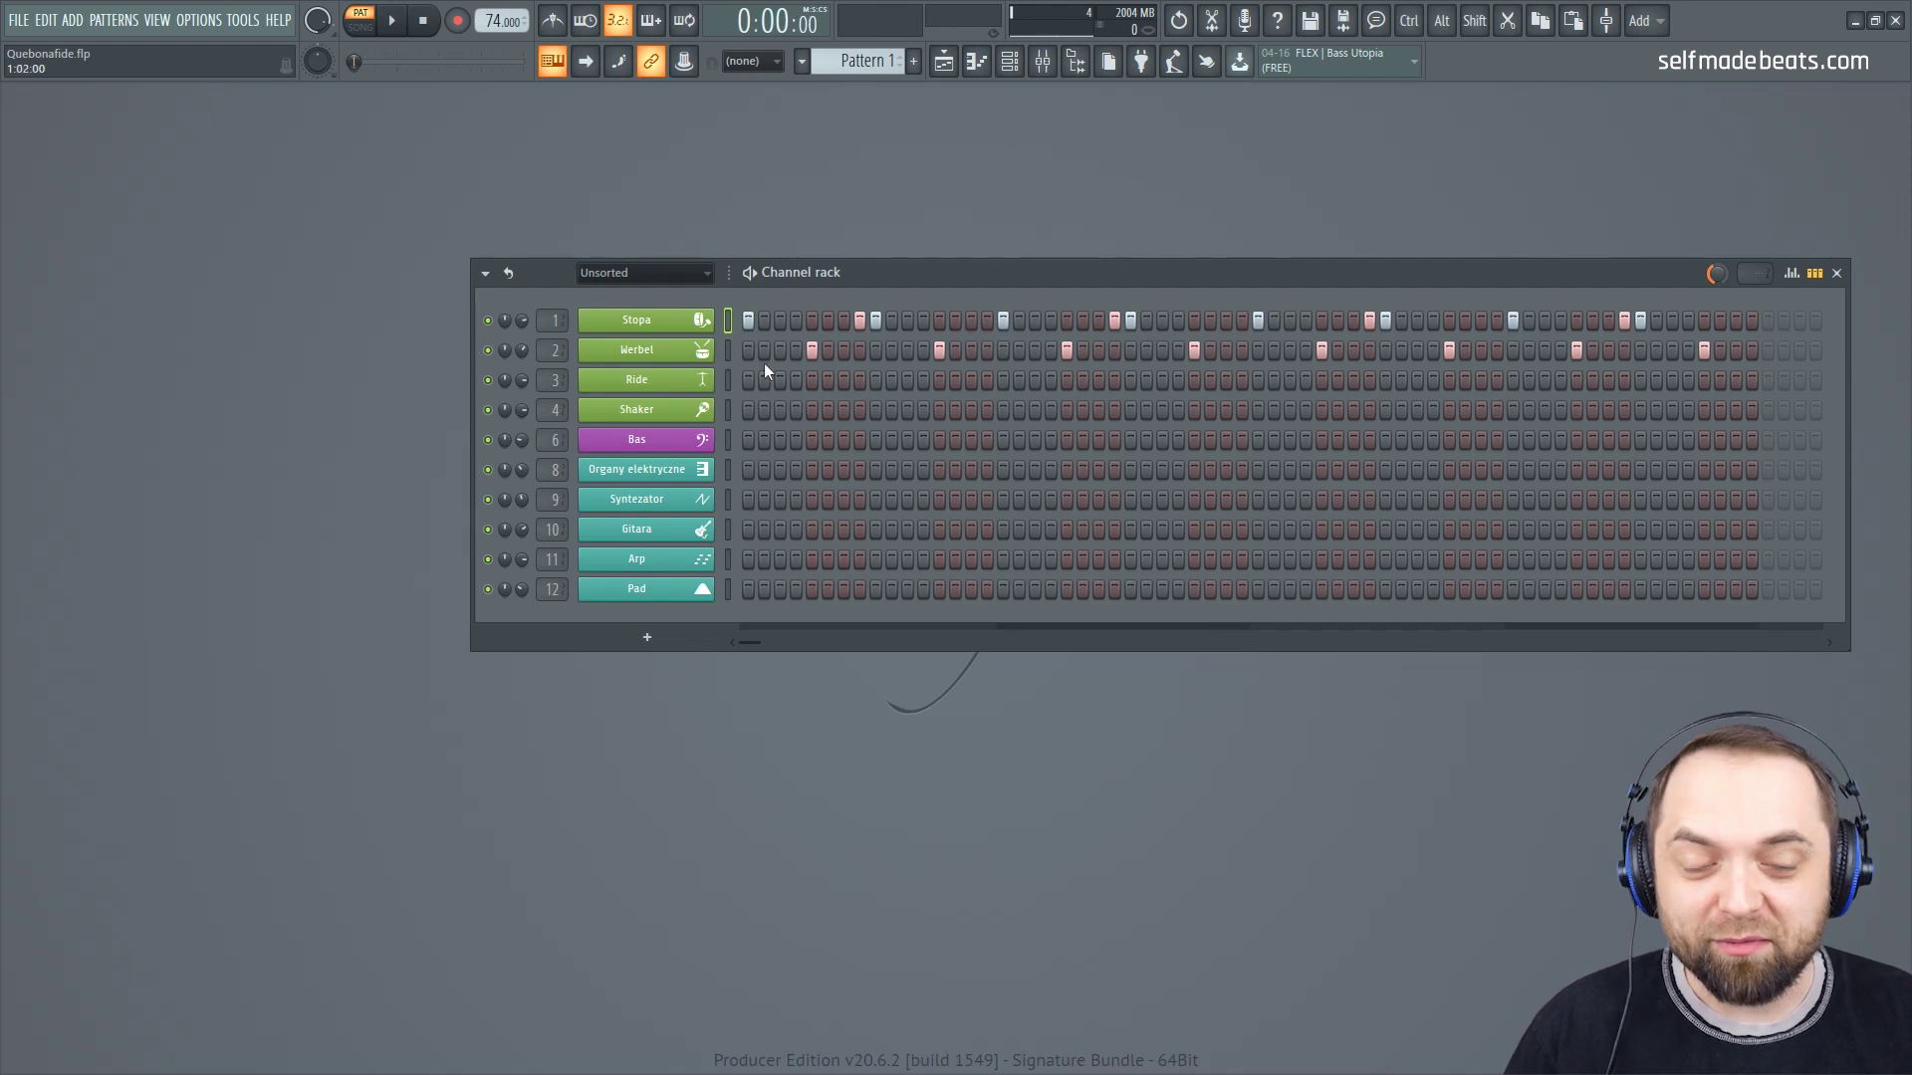
Step: Fill all 64 steps of the Shaker row with hits and open its notes in the piano roll
{"action": "left_click_drag", "start_coordinate": [745, 411], "coordinate": [1594, 410]}
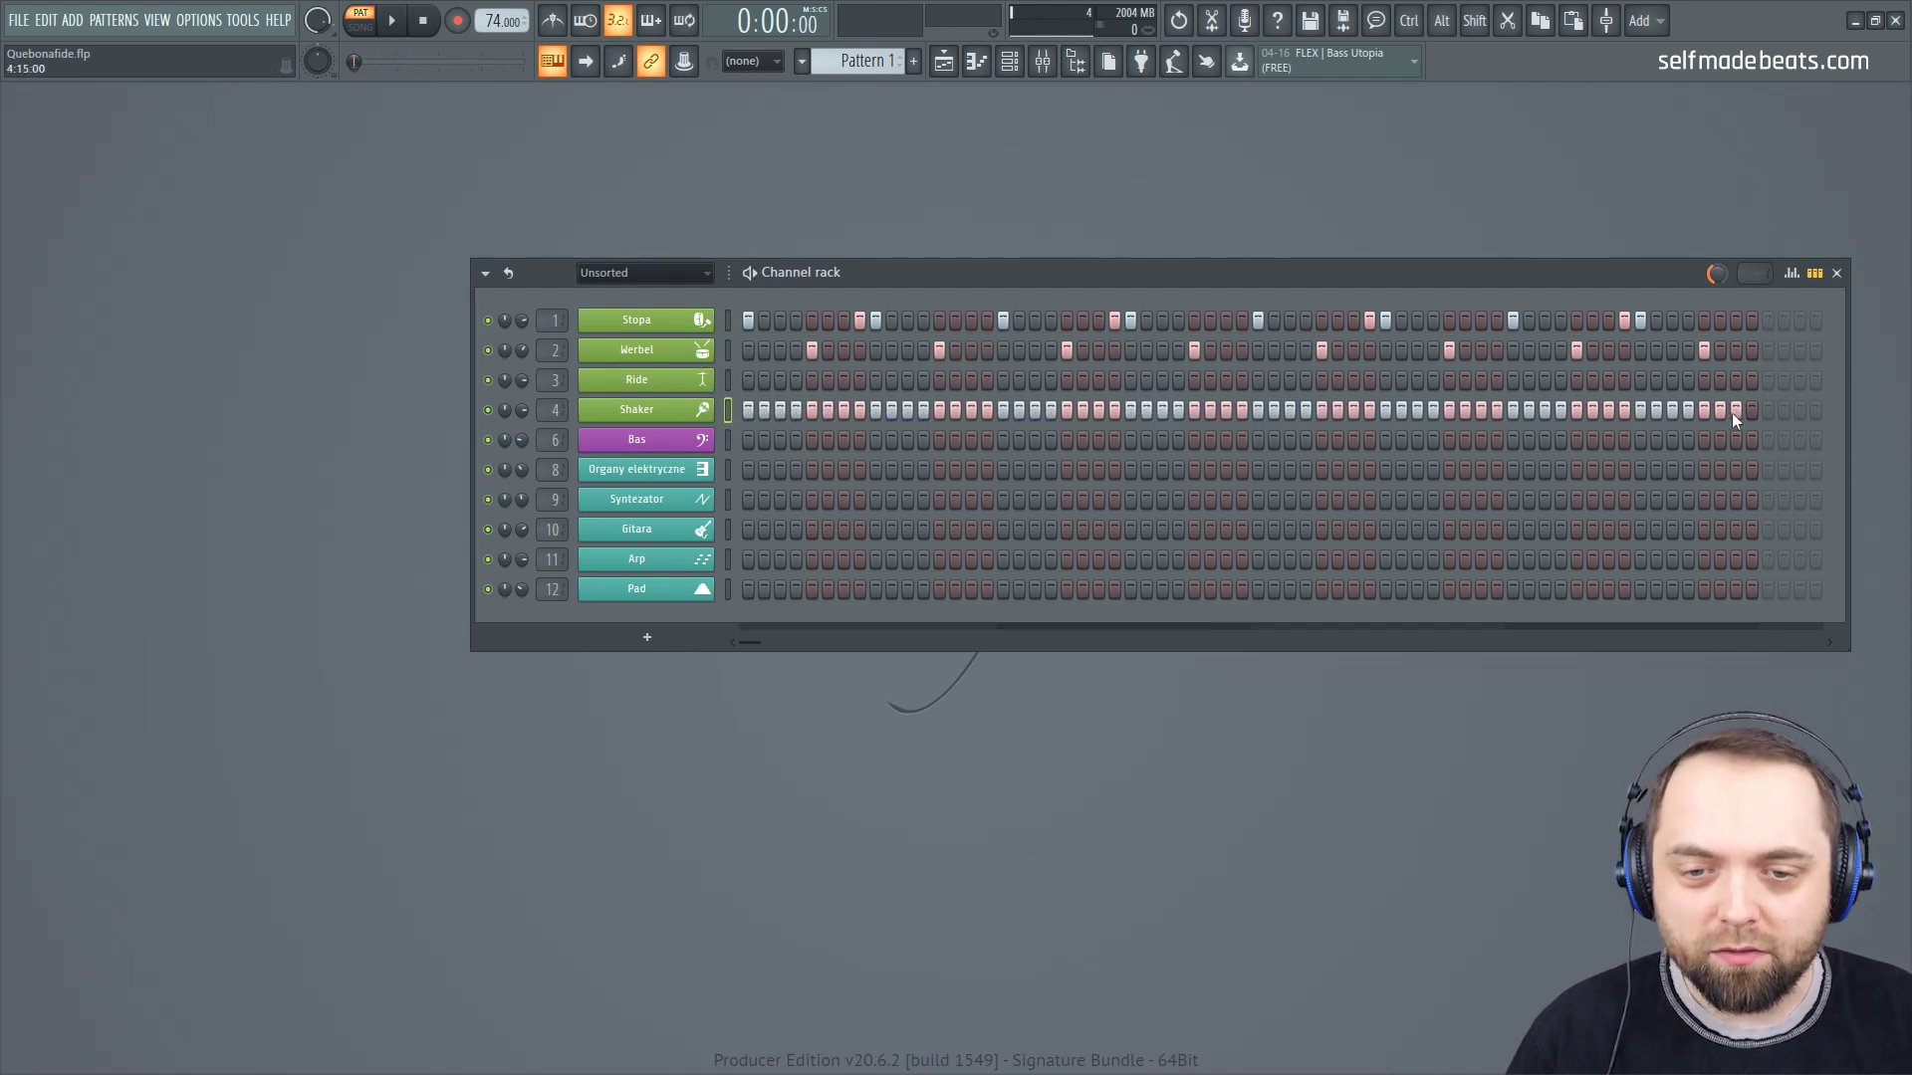
{"action": "right_click", "coordinate": [689, 407]}
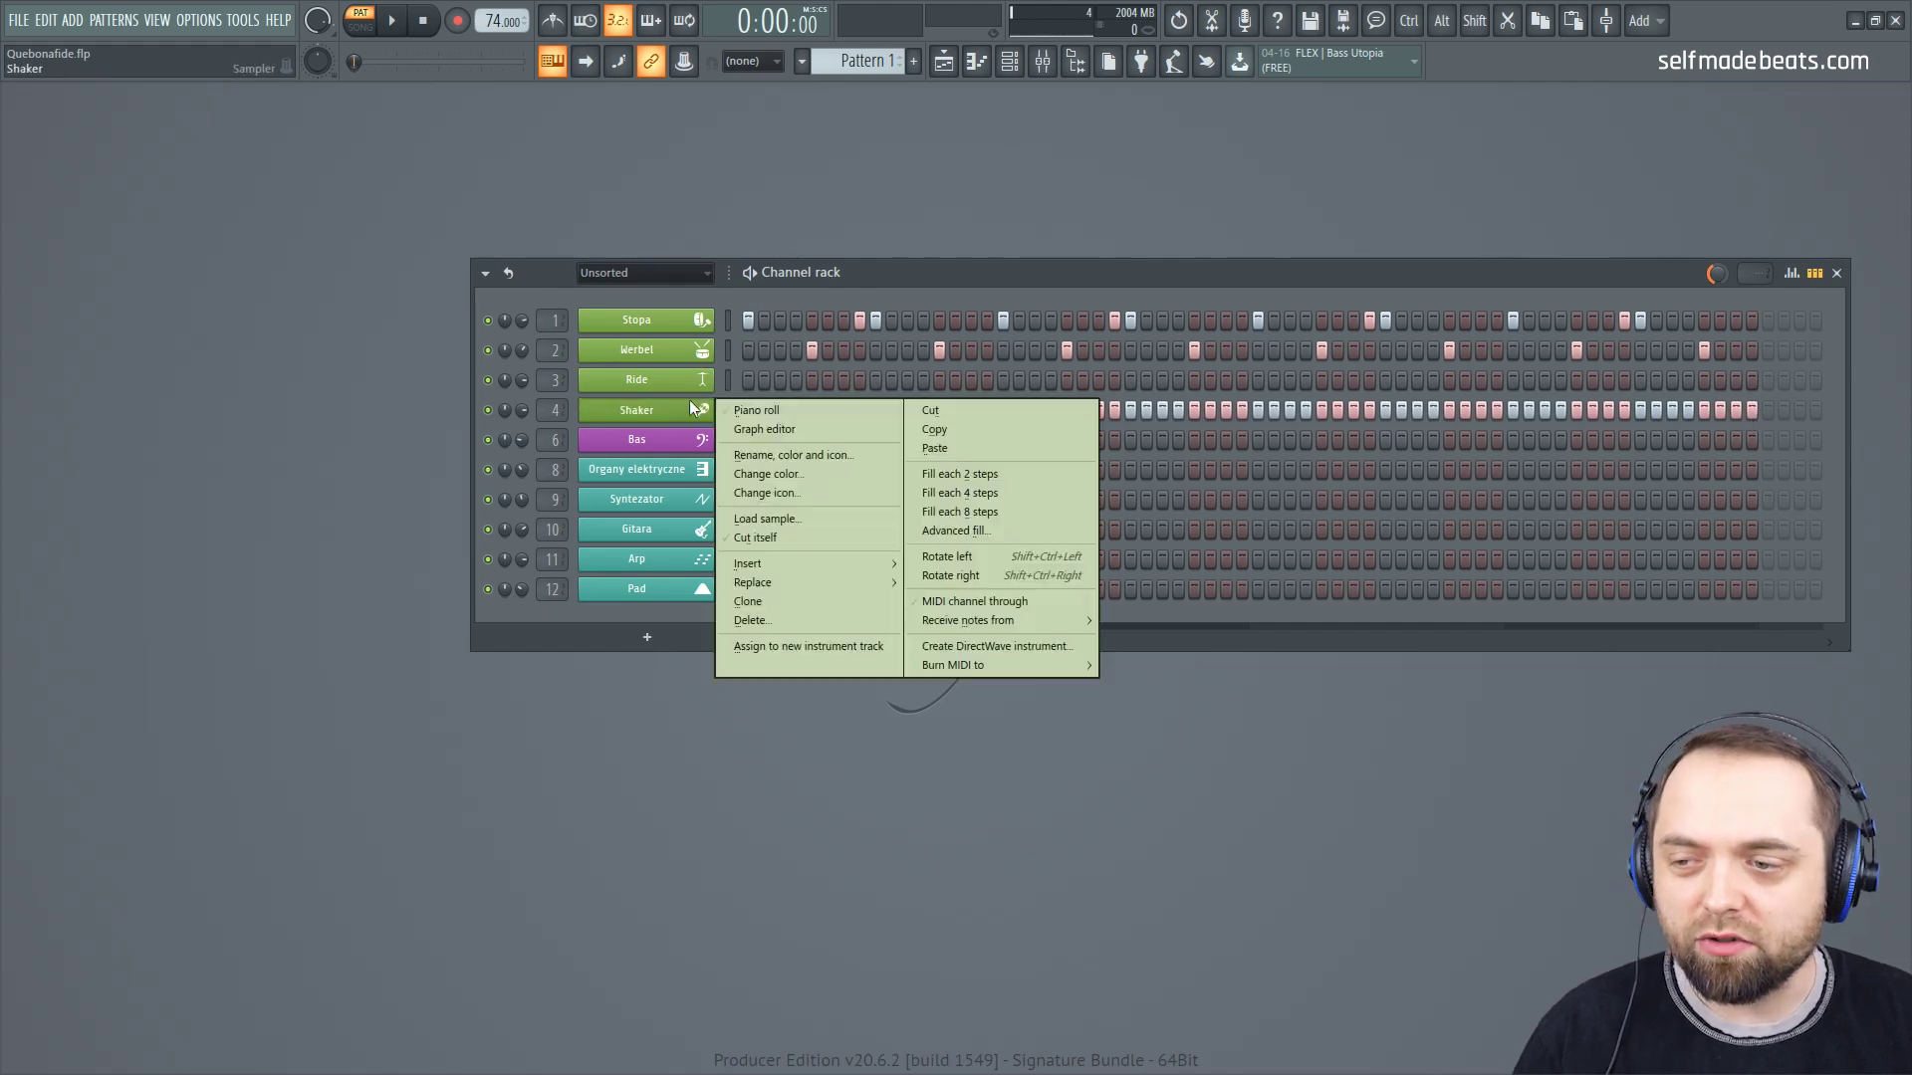
{"action": "left_click", "coordinate": [757, 413]}
Step: Delete all Shaker notes except the first four, and lower the velocities of notes two to four, leaving the third slightly stronger
{"action": "mouse_move", "coordinate": [1580, 418]}
{"action": "left_mouse_down"}
{"action": "mouse_move", "coordinate": [1204, 420]}
{"action": "mouse_move", "coordinate": [1320, 428]}
{"action": "left_mouse_up"}
{"action": "mouse_move", "coordinate": [1413, 543]}
{"action": "left_mouse_down"}
{"action": "mouse_move", "coordinate": [486, 466]}
{"action": "mouse_move", "coordinate": [168, 356]}
{"action": "left_mouse_up"}
{"action": "key", "text": "Delete"}
{"action": "scroll", "coordinate": [397, 135], "scroll_direction": "up", "scroll_amount": 3}
{"action": "left_click", "coordinate": [117, 960]}
{"action": "left_click", "coordinate": [164, 931]}
{"action": "left_click", "coordinate": [207, 957]}
Step: Duplicate the four accented Shaker notes end to end until they fill four bars, and clear the selection
{"action": "key", "text": "ctrl+a"}
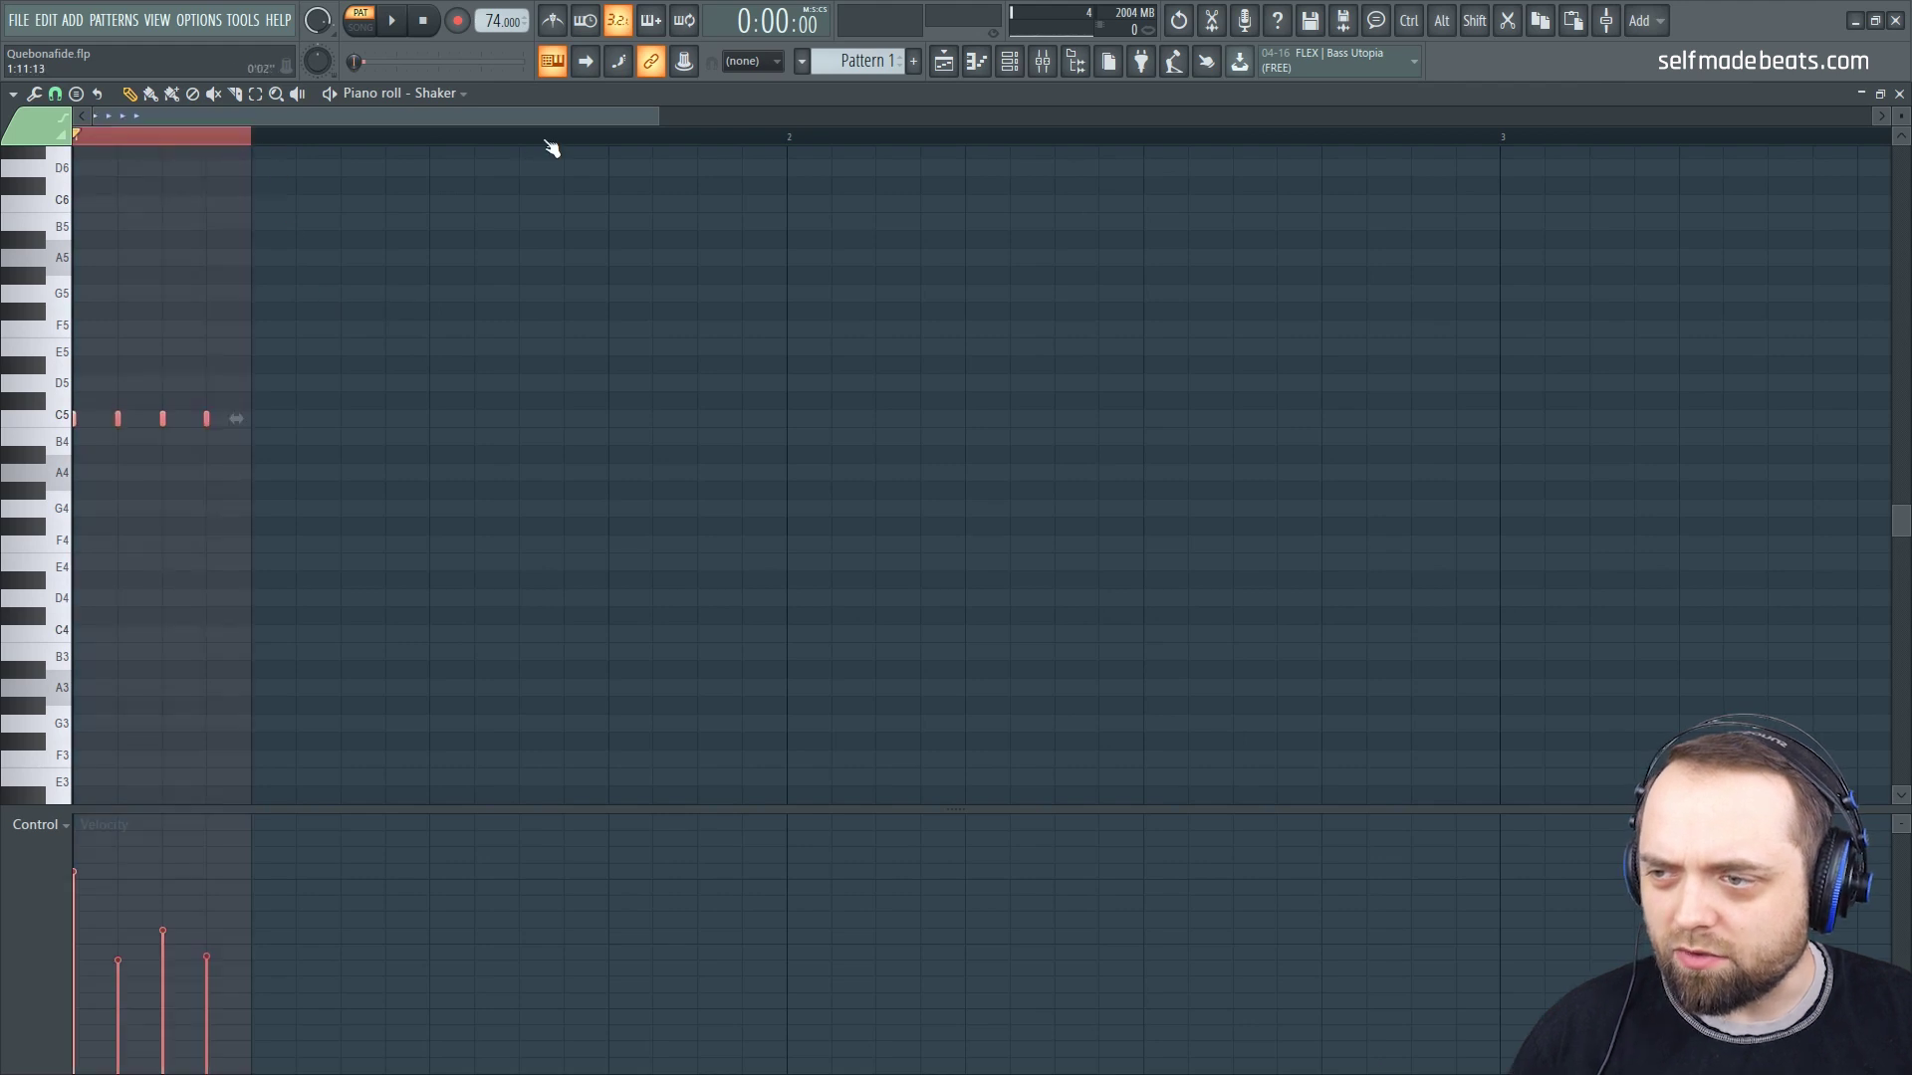
{"action": "scroll", "coordinate": [549, 144], "scroll_direction": "down", "scroll_amount": 3}
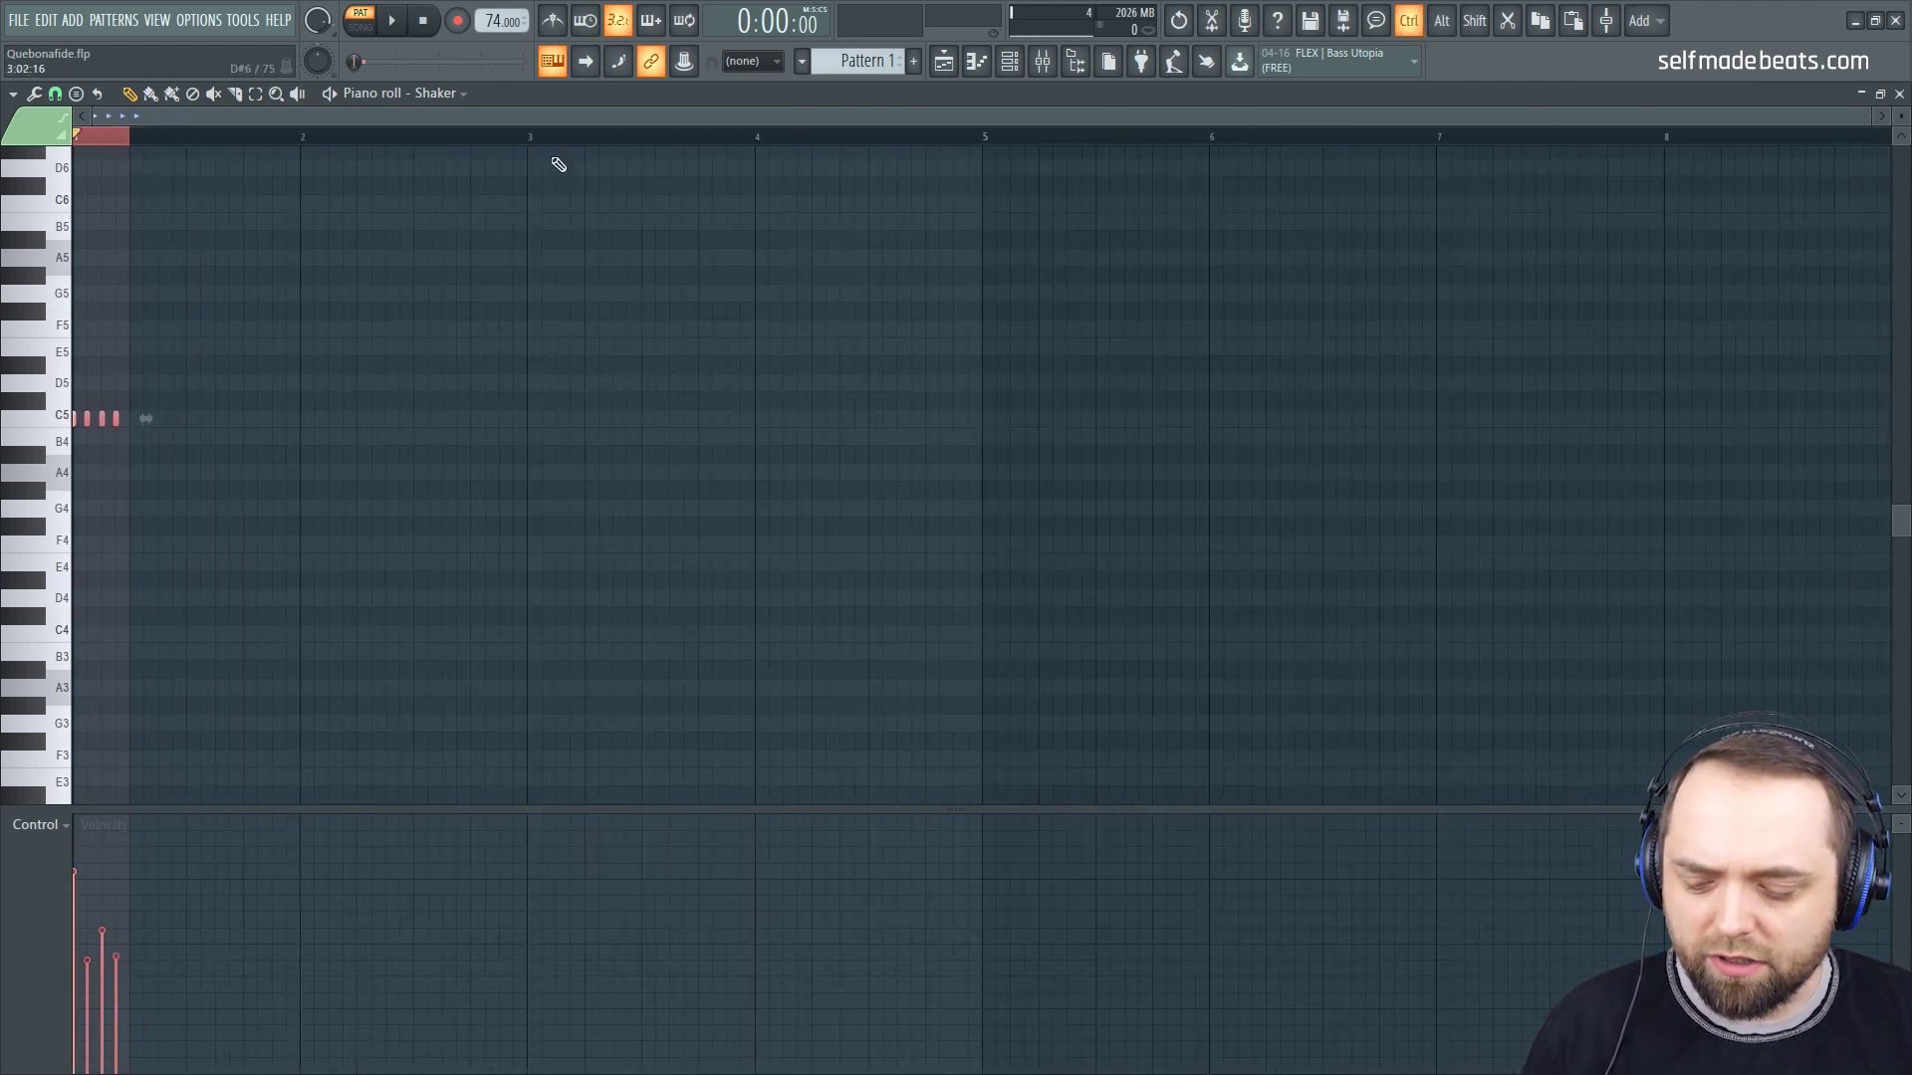
{"action": "key", "text": "ctrl+b"}
{"action": "key", "text": "ctrl+b"}
{"action": "key", "text": "ctrl+b"}
{"action": "key", "text": "ctrl+b"}
{"action": "key", "text": "ctrl+b"}
{"action": "key", "text": "ctrl+b"}
{"action": "key", "text": "ctrl+b"}
{"action": "key", "text": "ctrl+b"}
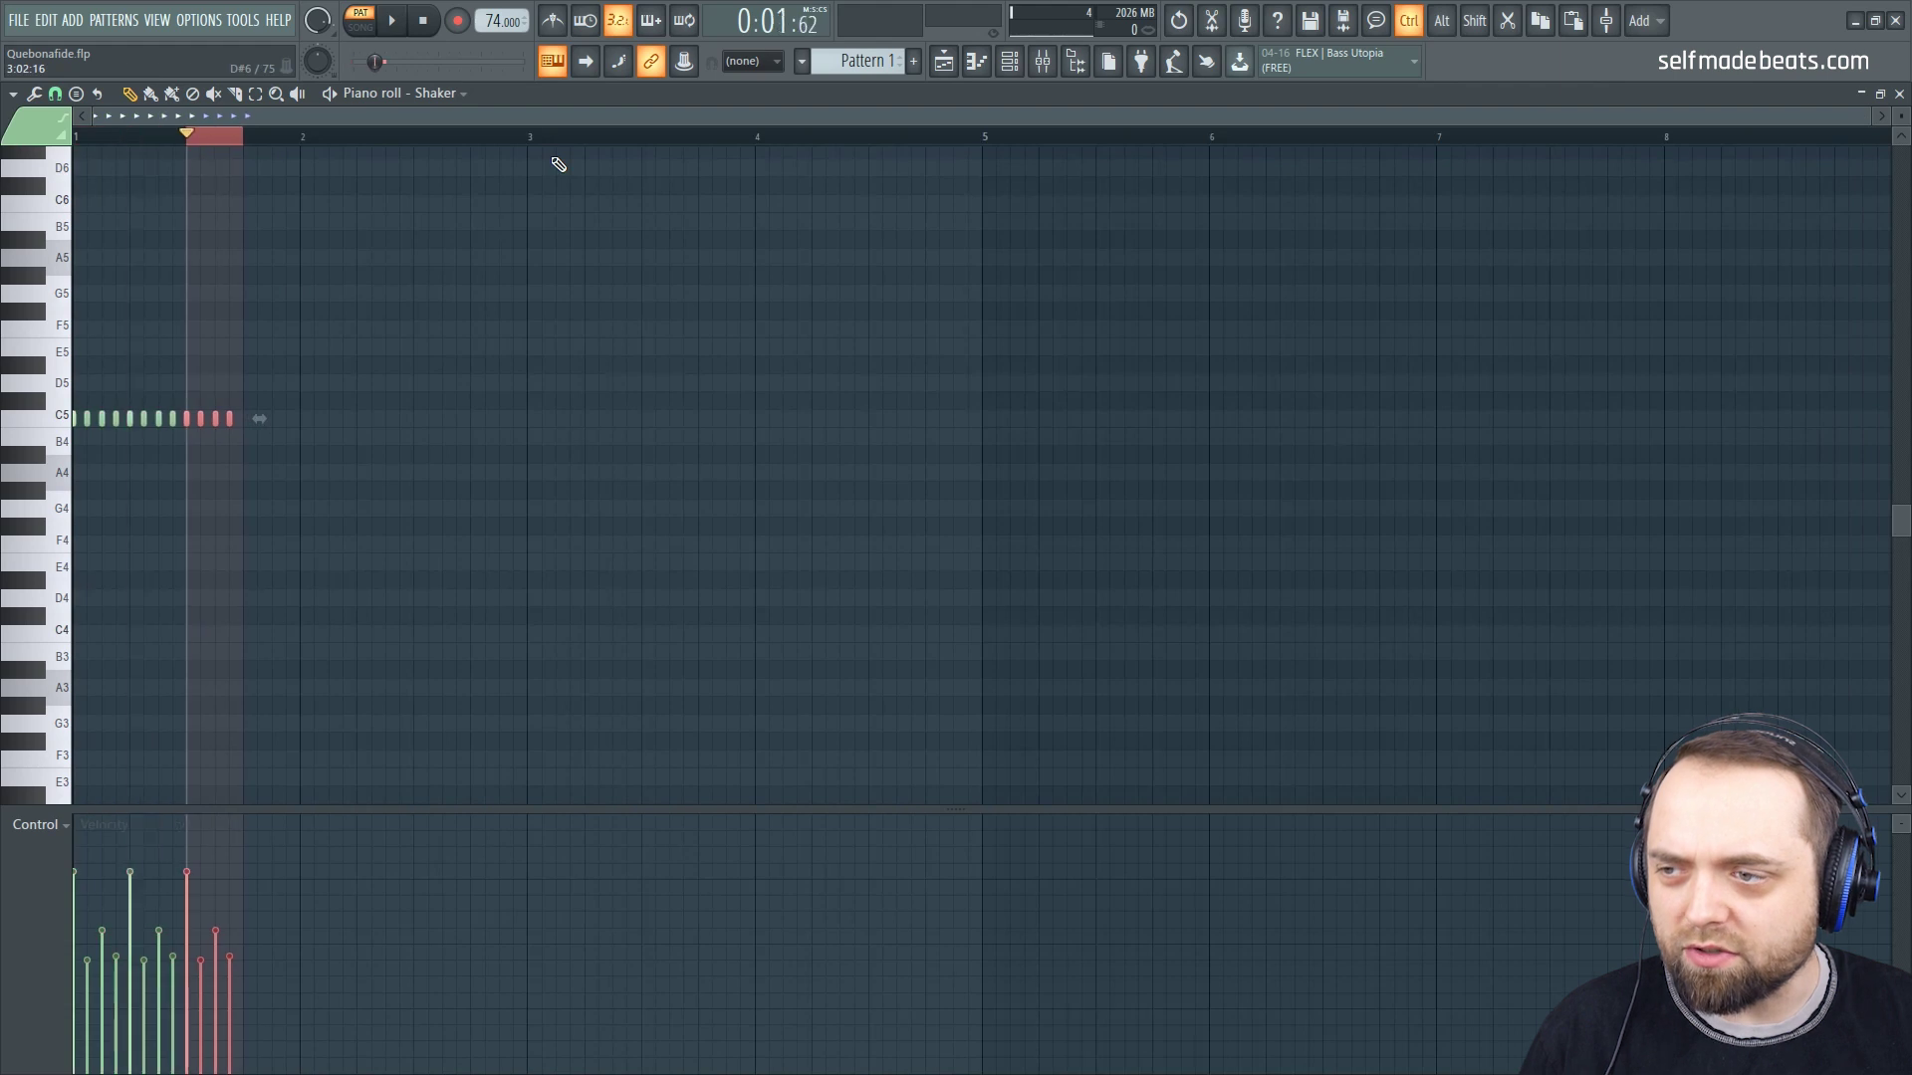
{"action": "key", "text": "ctrl+b"}
{"action": "key", "text": "ctrl+b"}
{"action": "key", "text": "ctrl+b"}
{"action": "key", "text": "ctrl+b"}
{"action": "key", "text": "ctrl+b"}
{"action": "key", "text": "ctrl+b"}
{"action": "key", "text": "ctrl+b"}
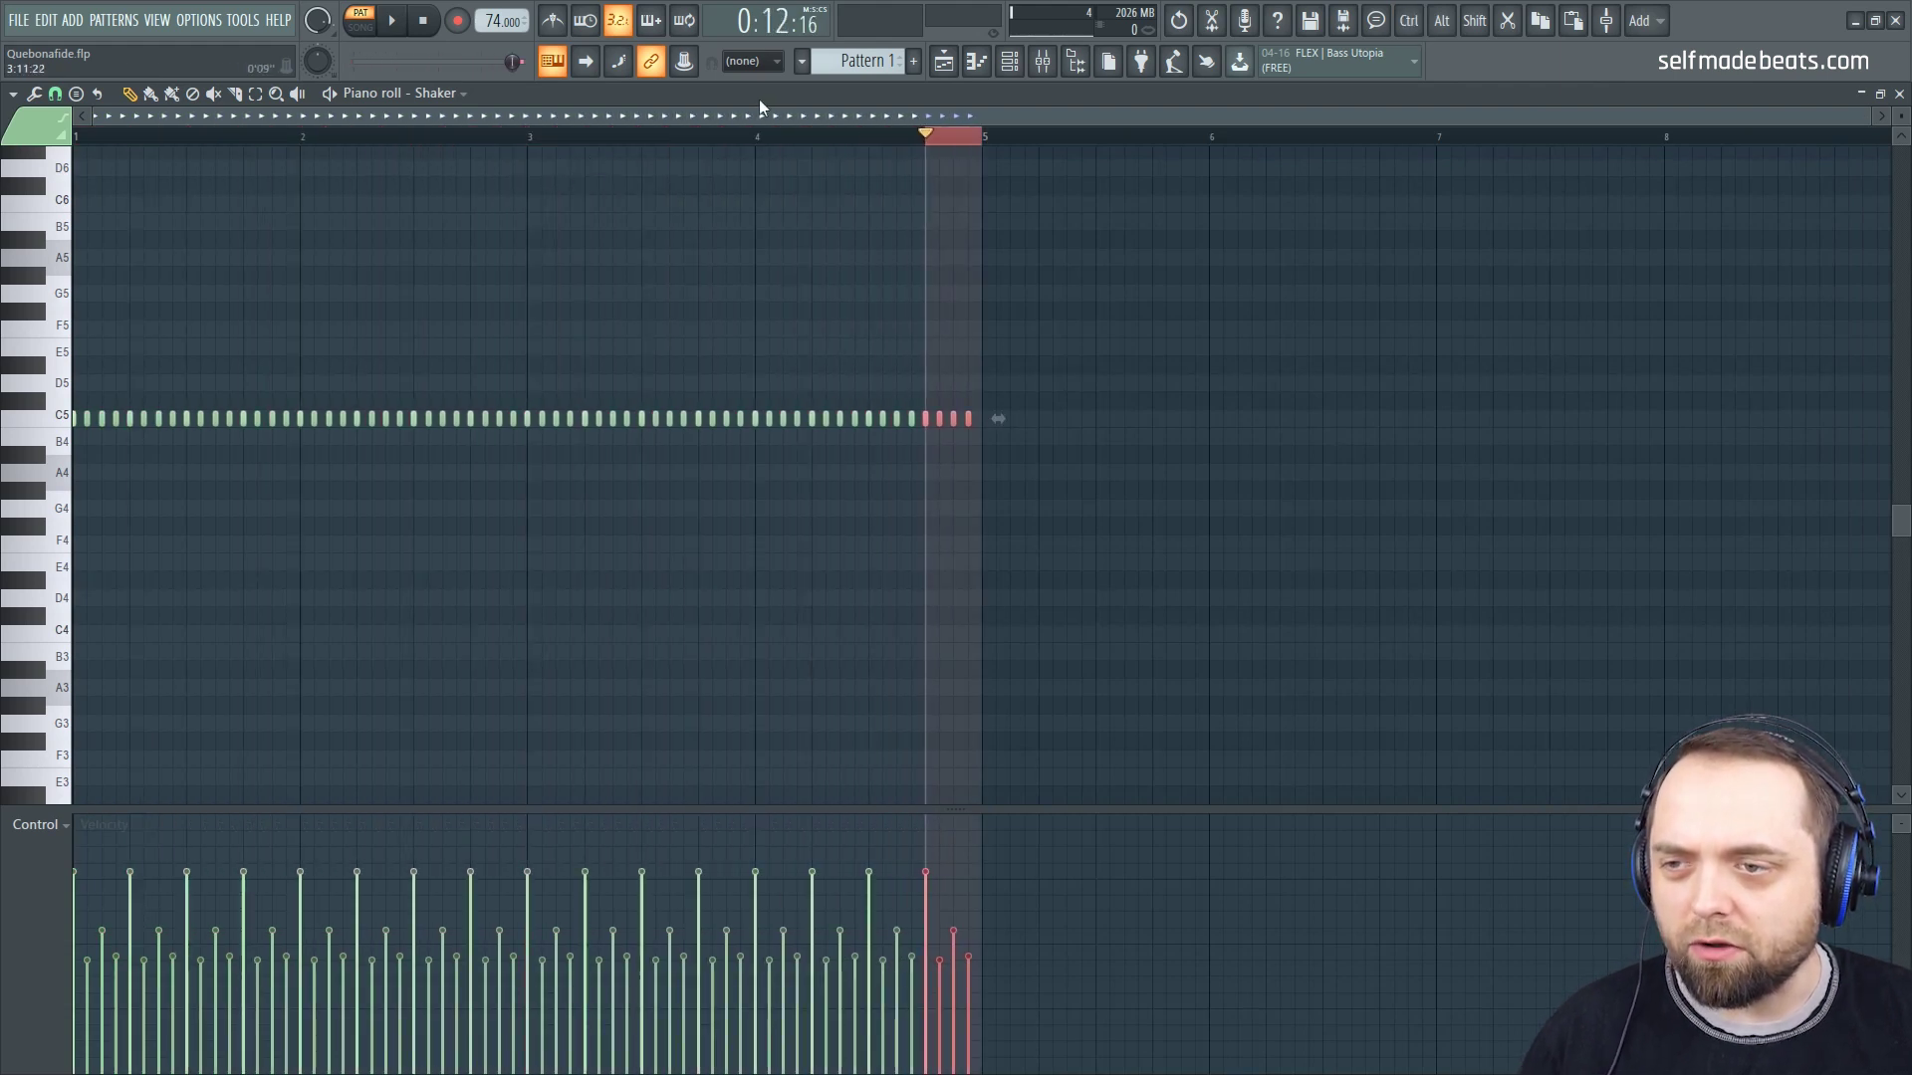
{"action": "double_click", "coordinate": [937, 136]}
{"action": "left_click_drag", "start_coordinate": [116, 136], "coordinate": [68, 136]}
Step: Play the pattern with the accented shaker and close the piano roll
{"action": "key", "text": "space"}
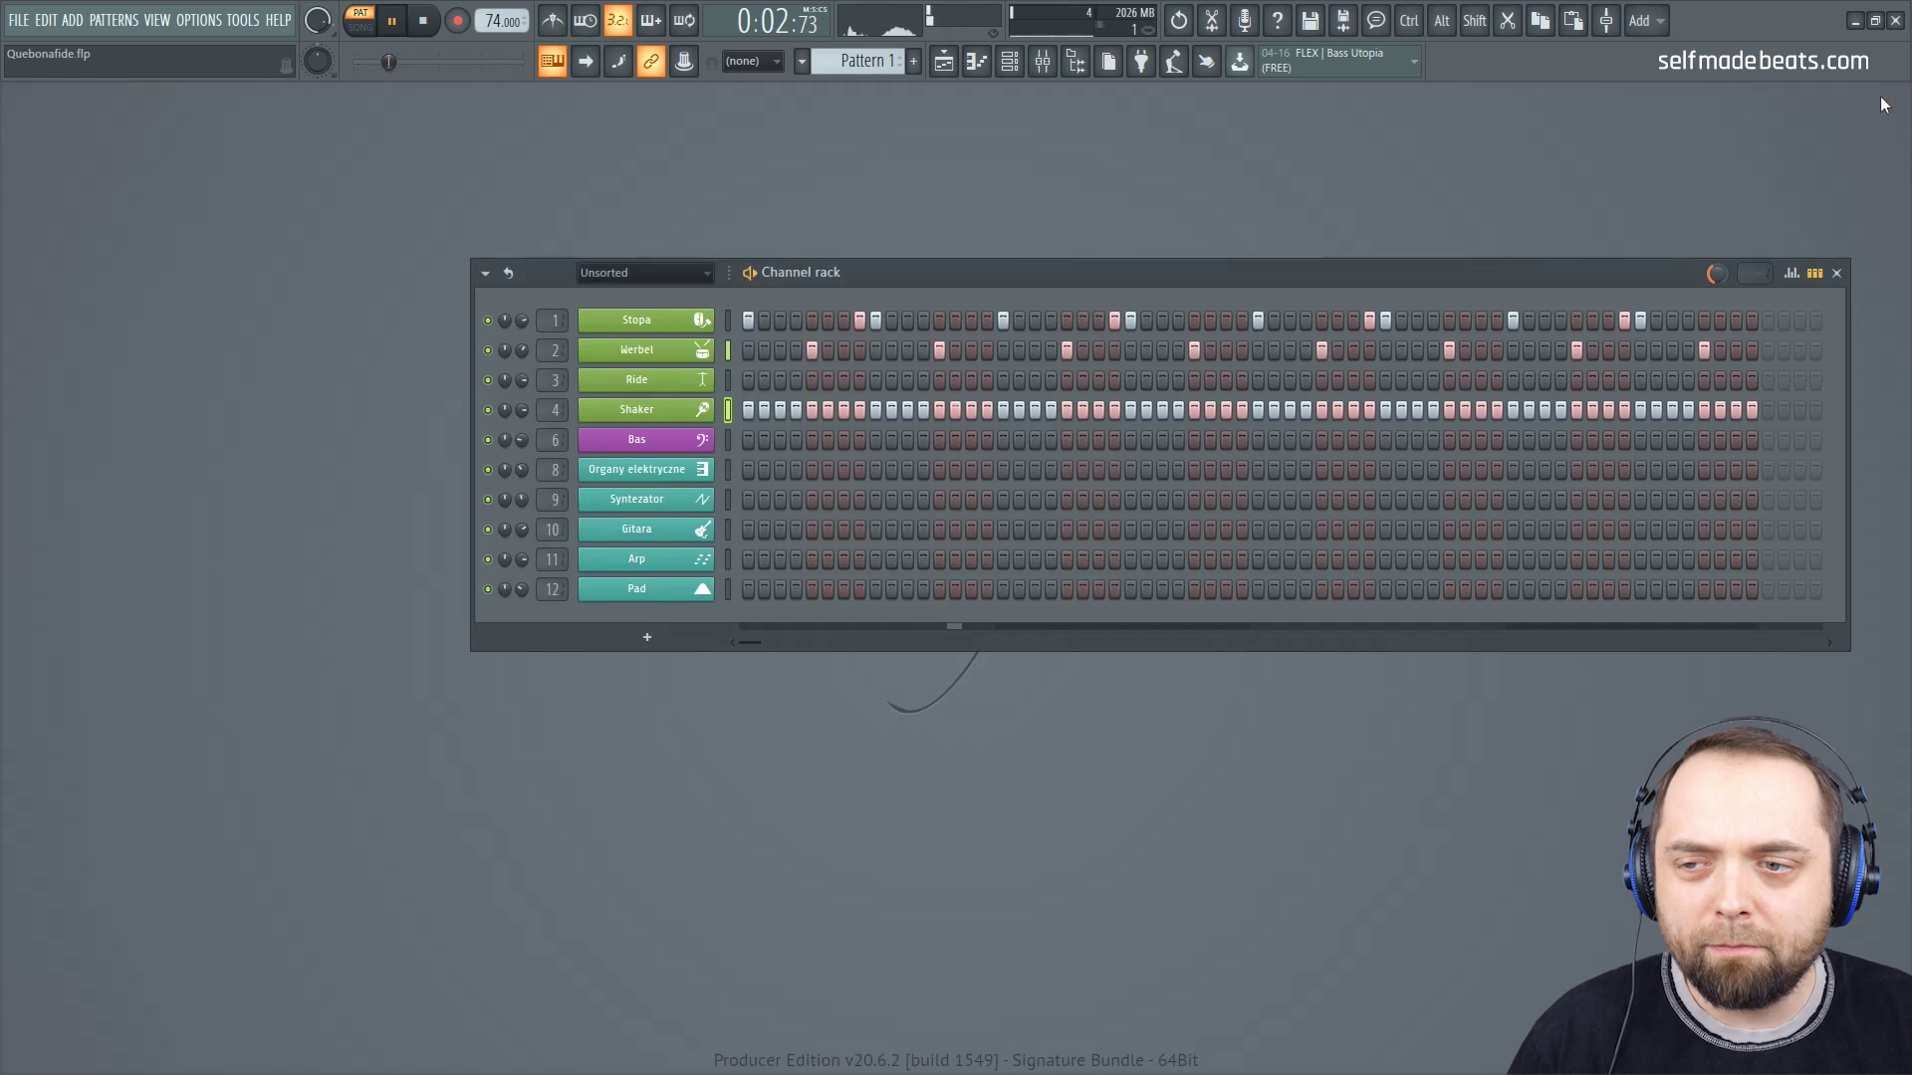
{"action": "left_click", "coordinate": [1899, 92]}
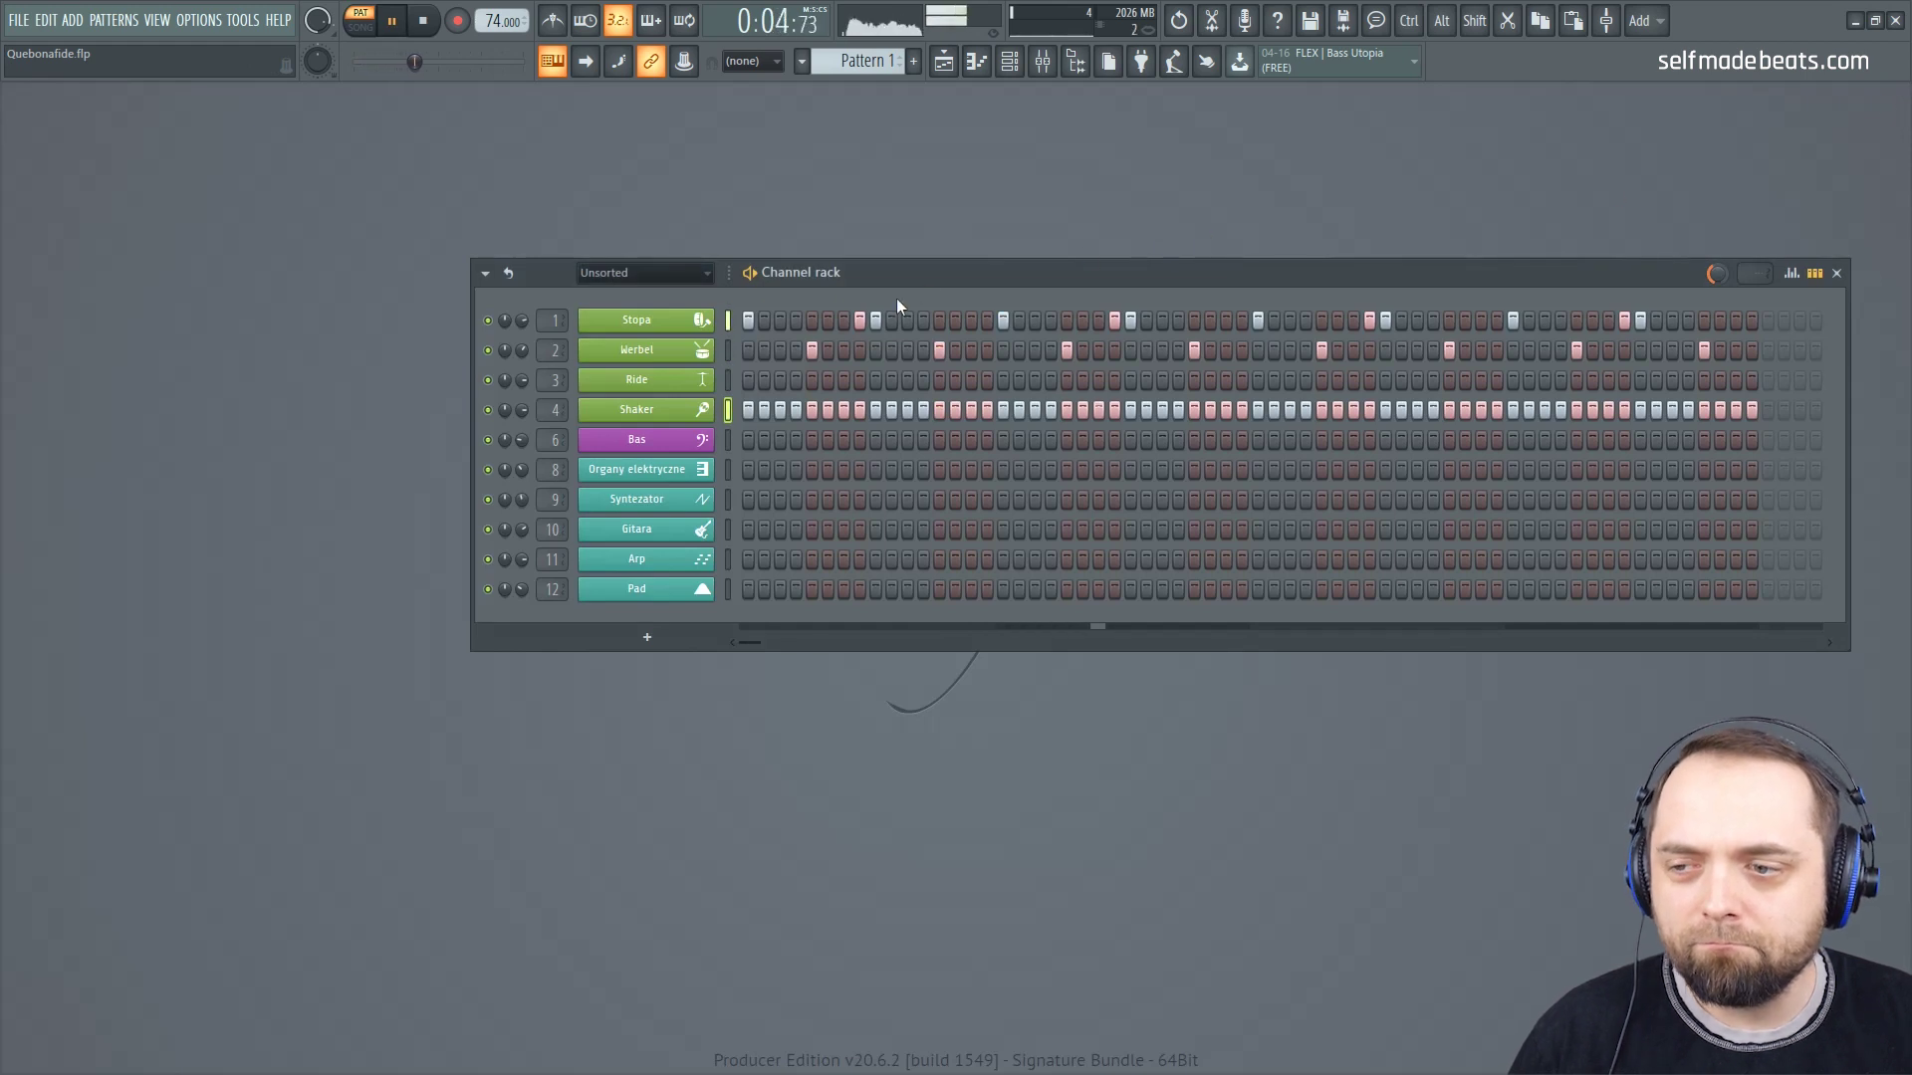
{"action": "key", "text": "space"}
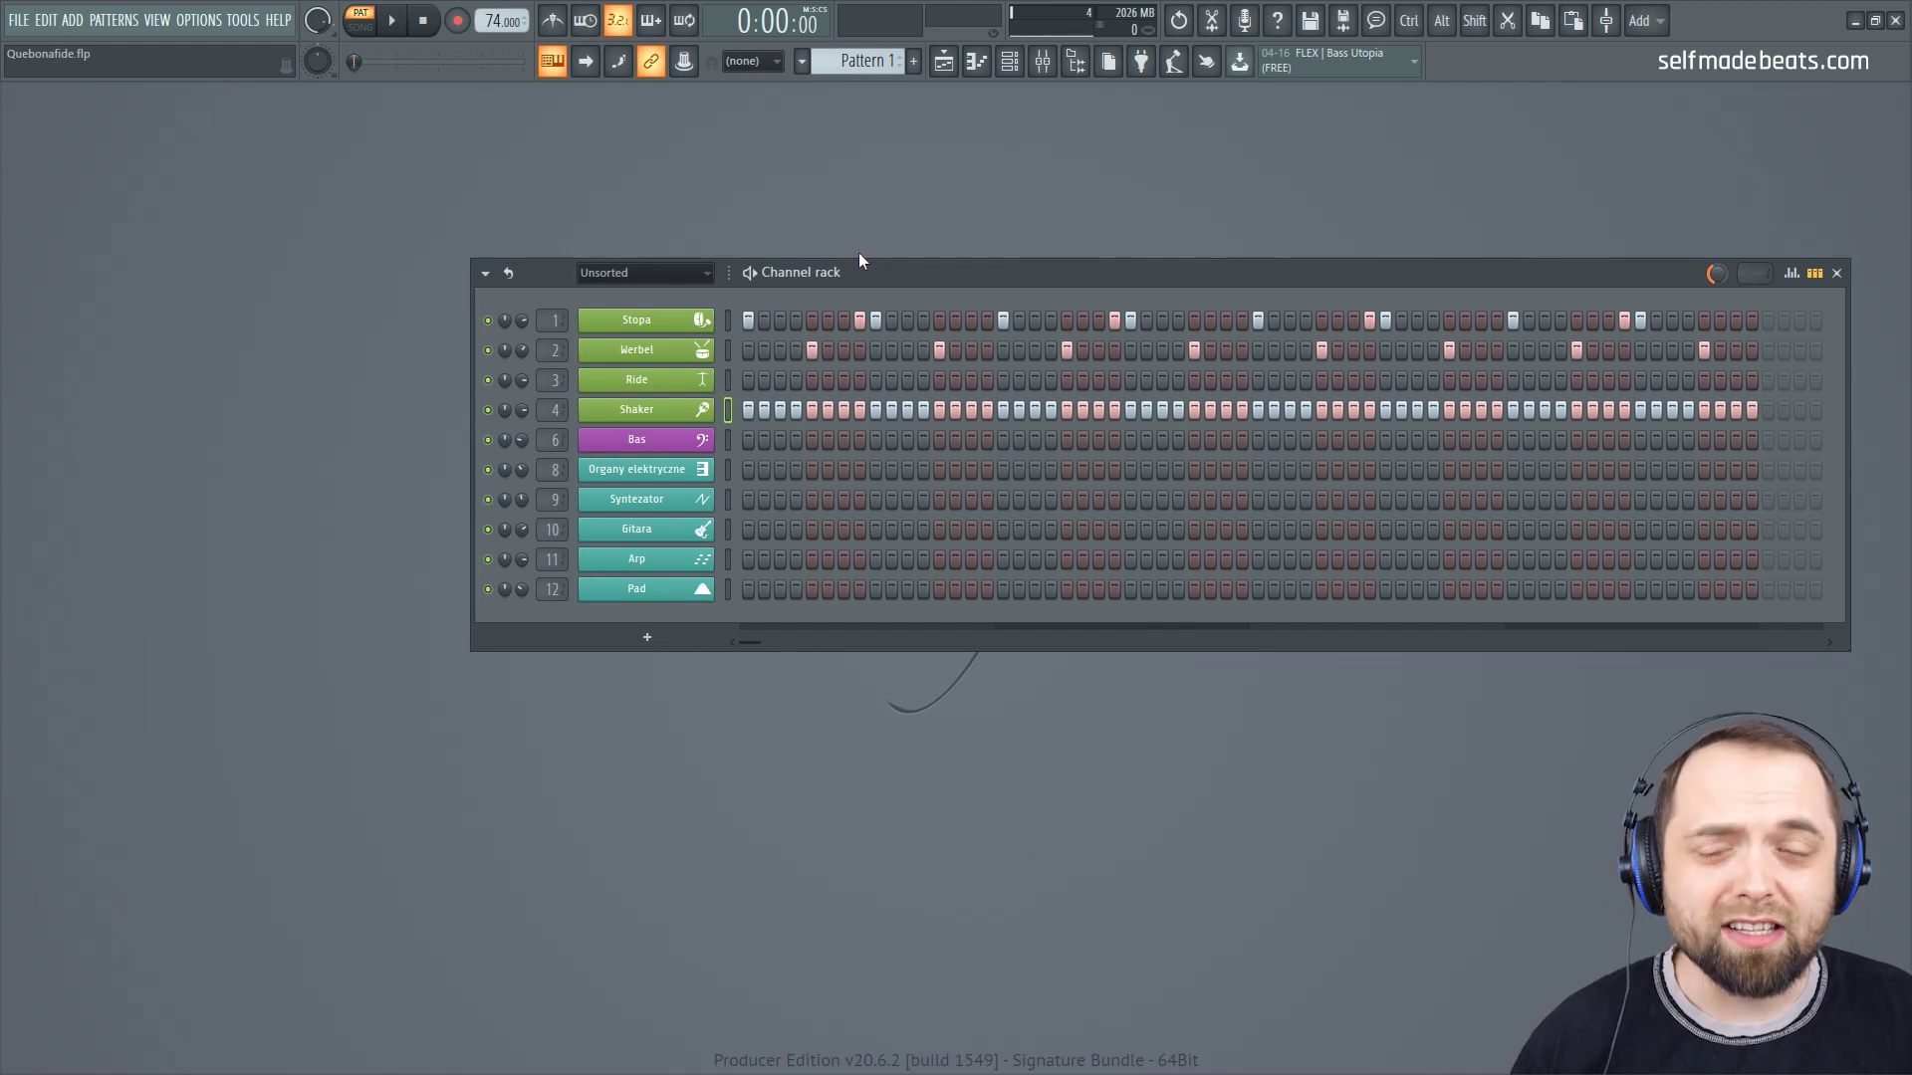
Step: Transpose all Shaker notes down nine semitones to D#4 in the piano roll, and close it
{"action": "right_click", "coordinate": [688, 411]}
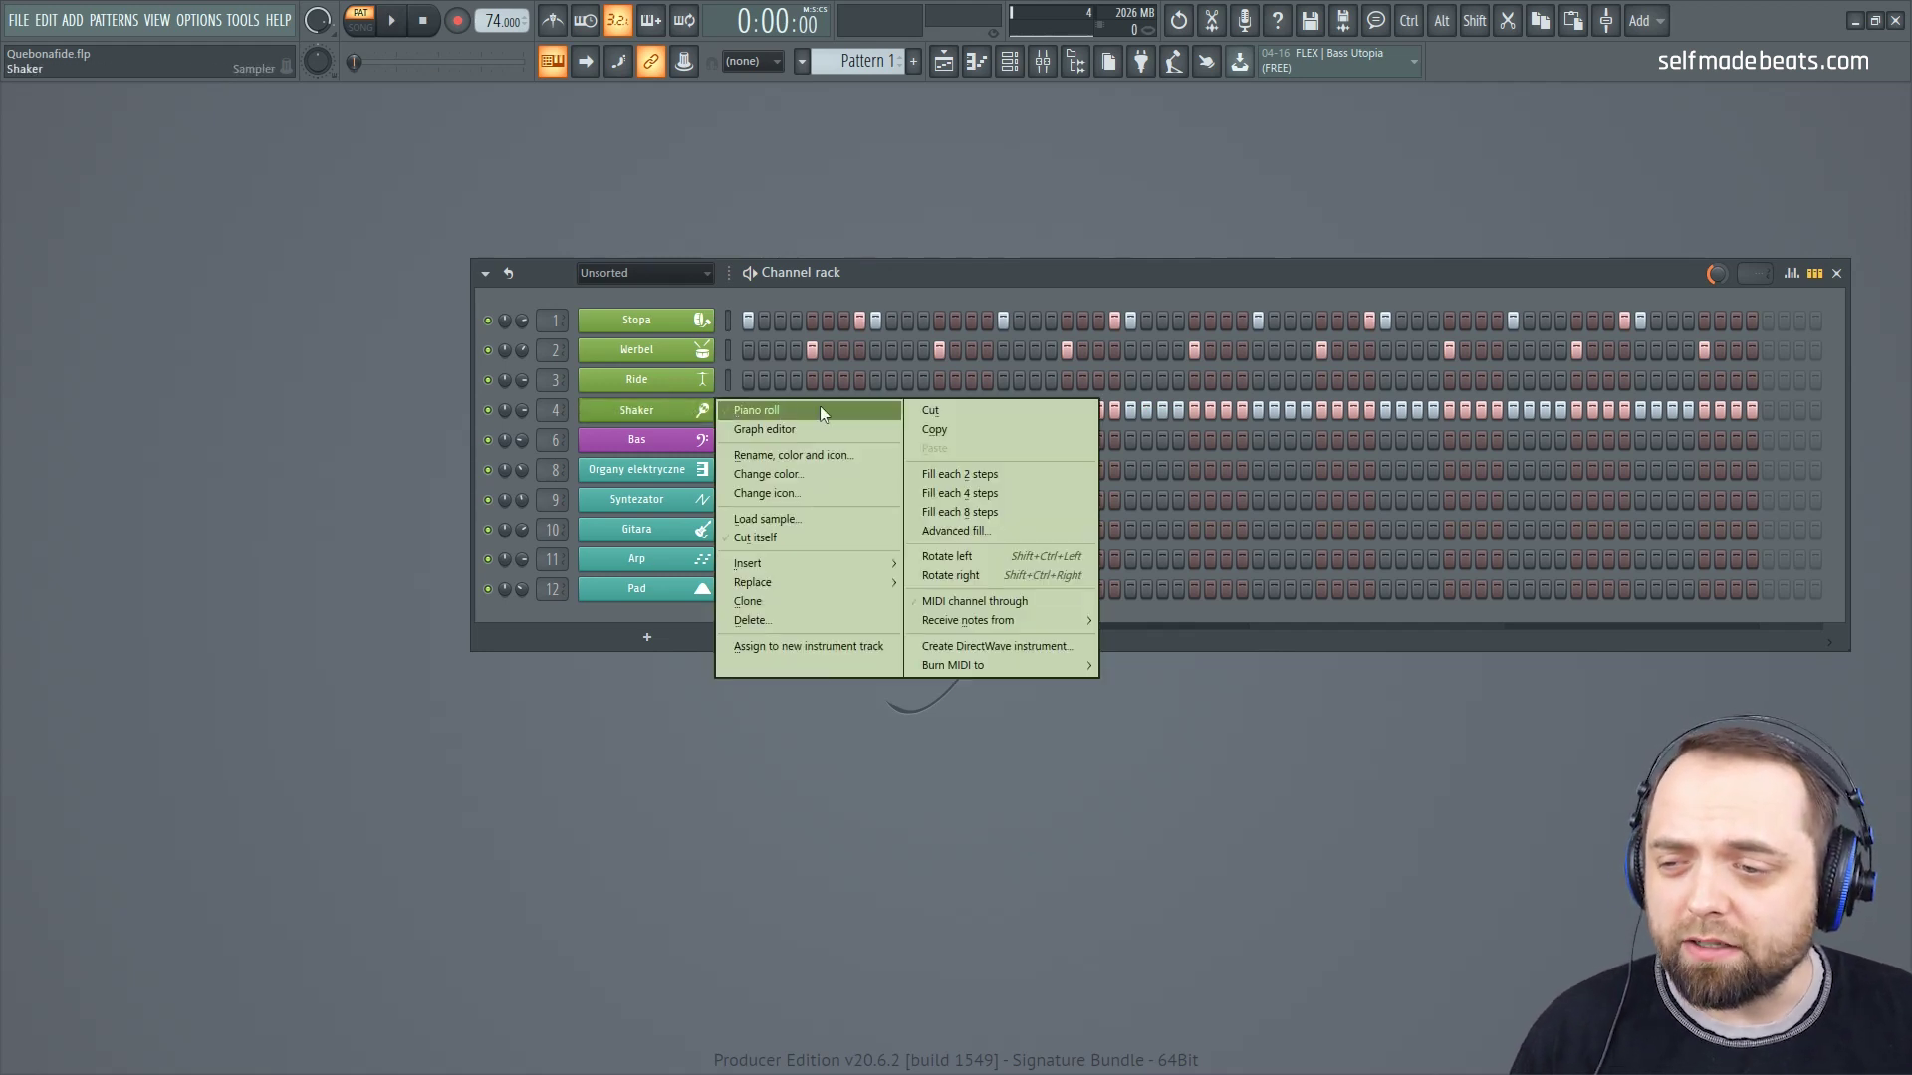
{"action": "left_click", "coordinate": [820, 404]}
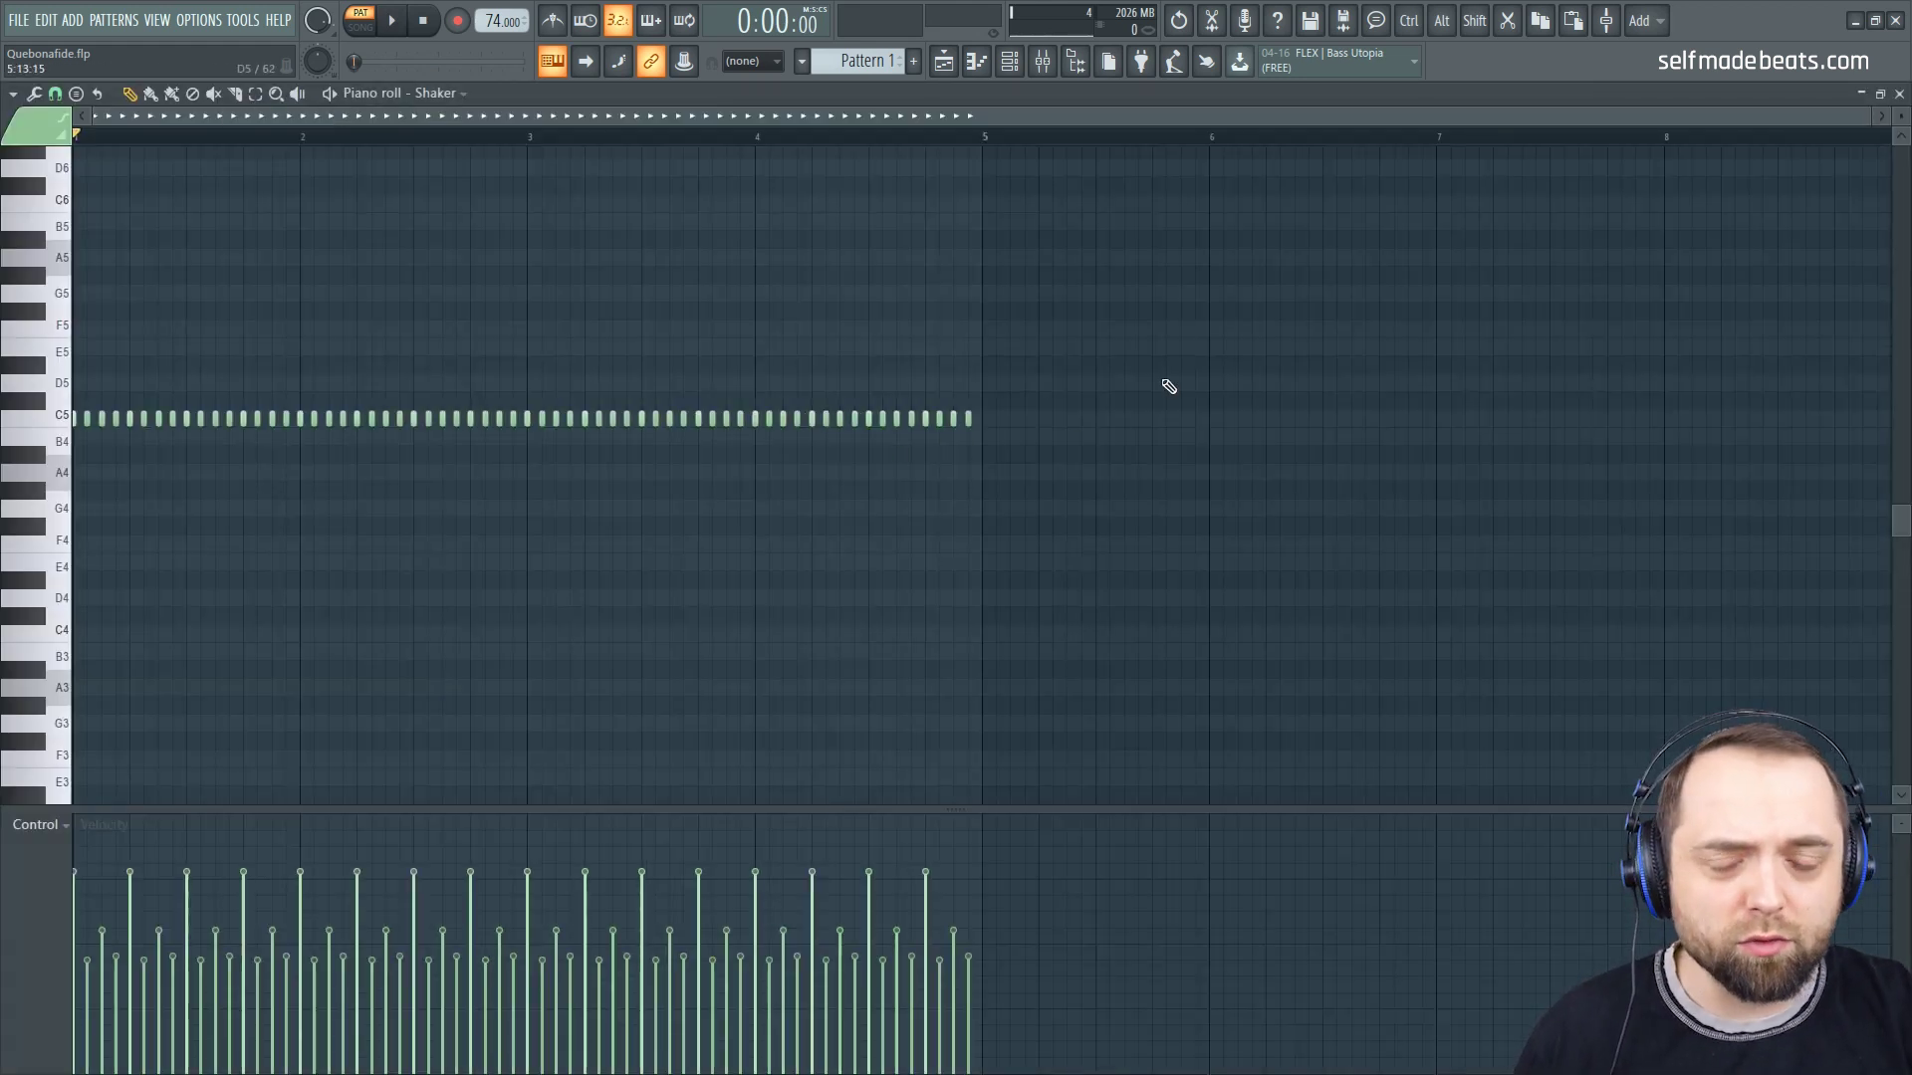
{"action": "key", "text": "shift+Down"}
{"action": "key", "text": "shift+Down"}
{"action": "key", "text": "shift+Down"}
{"action": "key", "text": "shift+Down"}
{"action": "key", "text": "shift+Down"}
{"action": "key", "text": "shift+Down"}
{"action": "key", "text": "shift+Down"}
{"action": "key", "text": "shift+Down"}
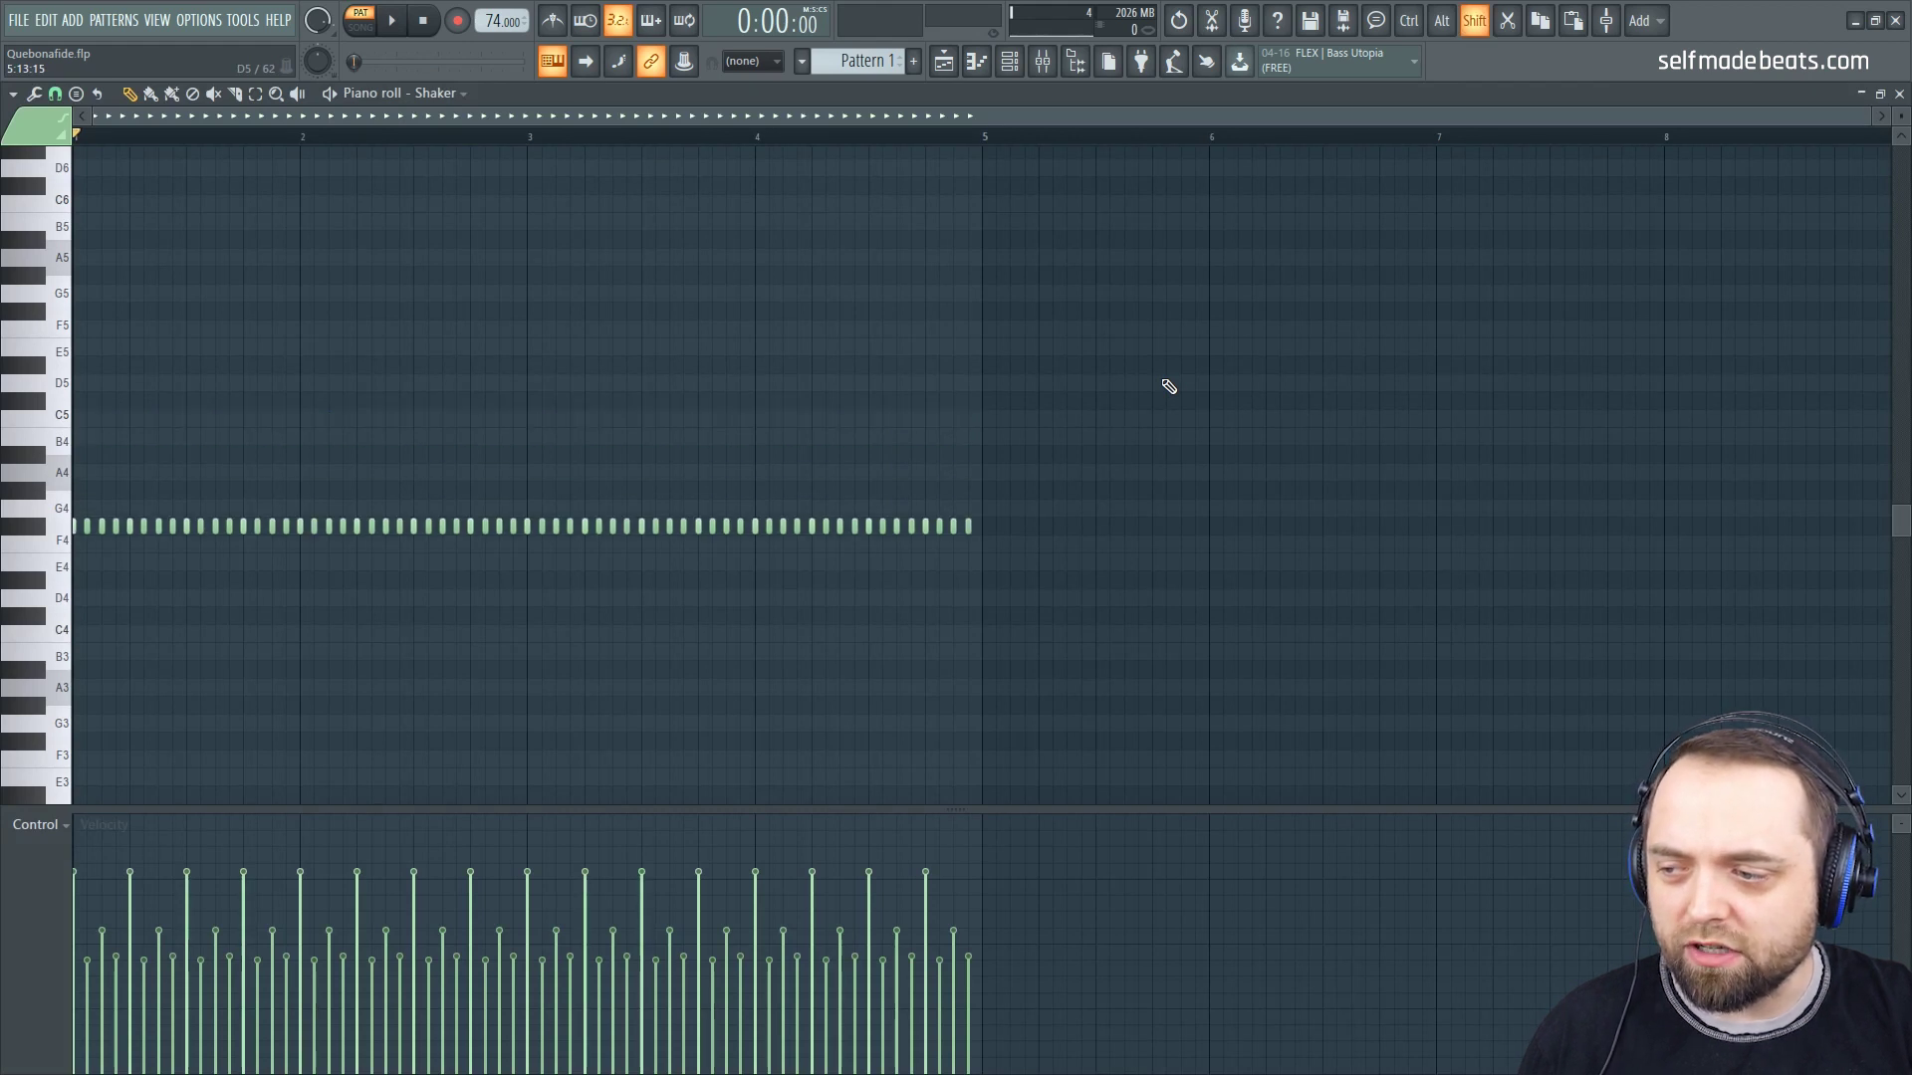
{"action": "key", "text": "shift+Down"}
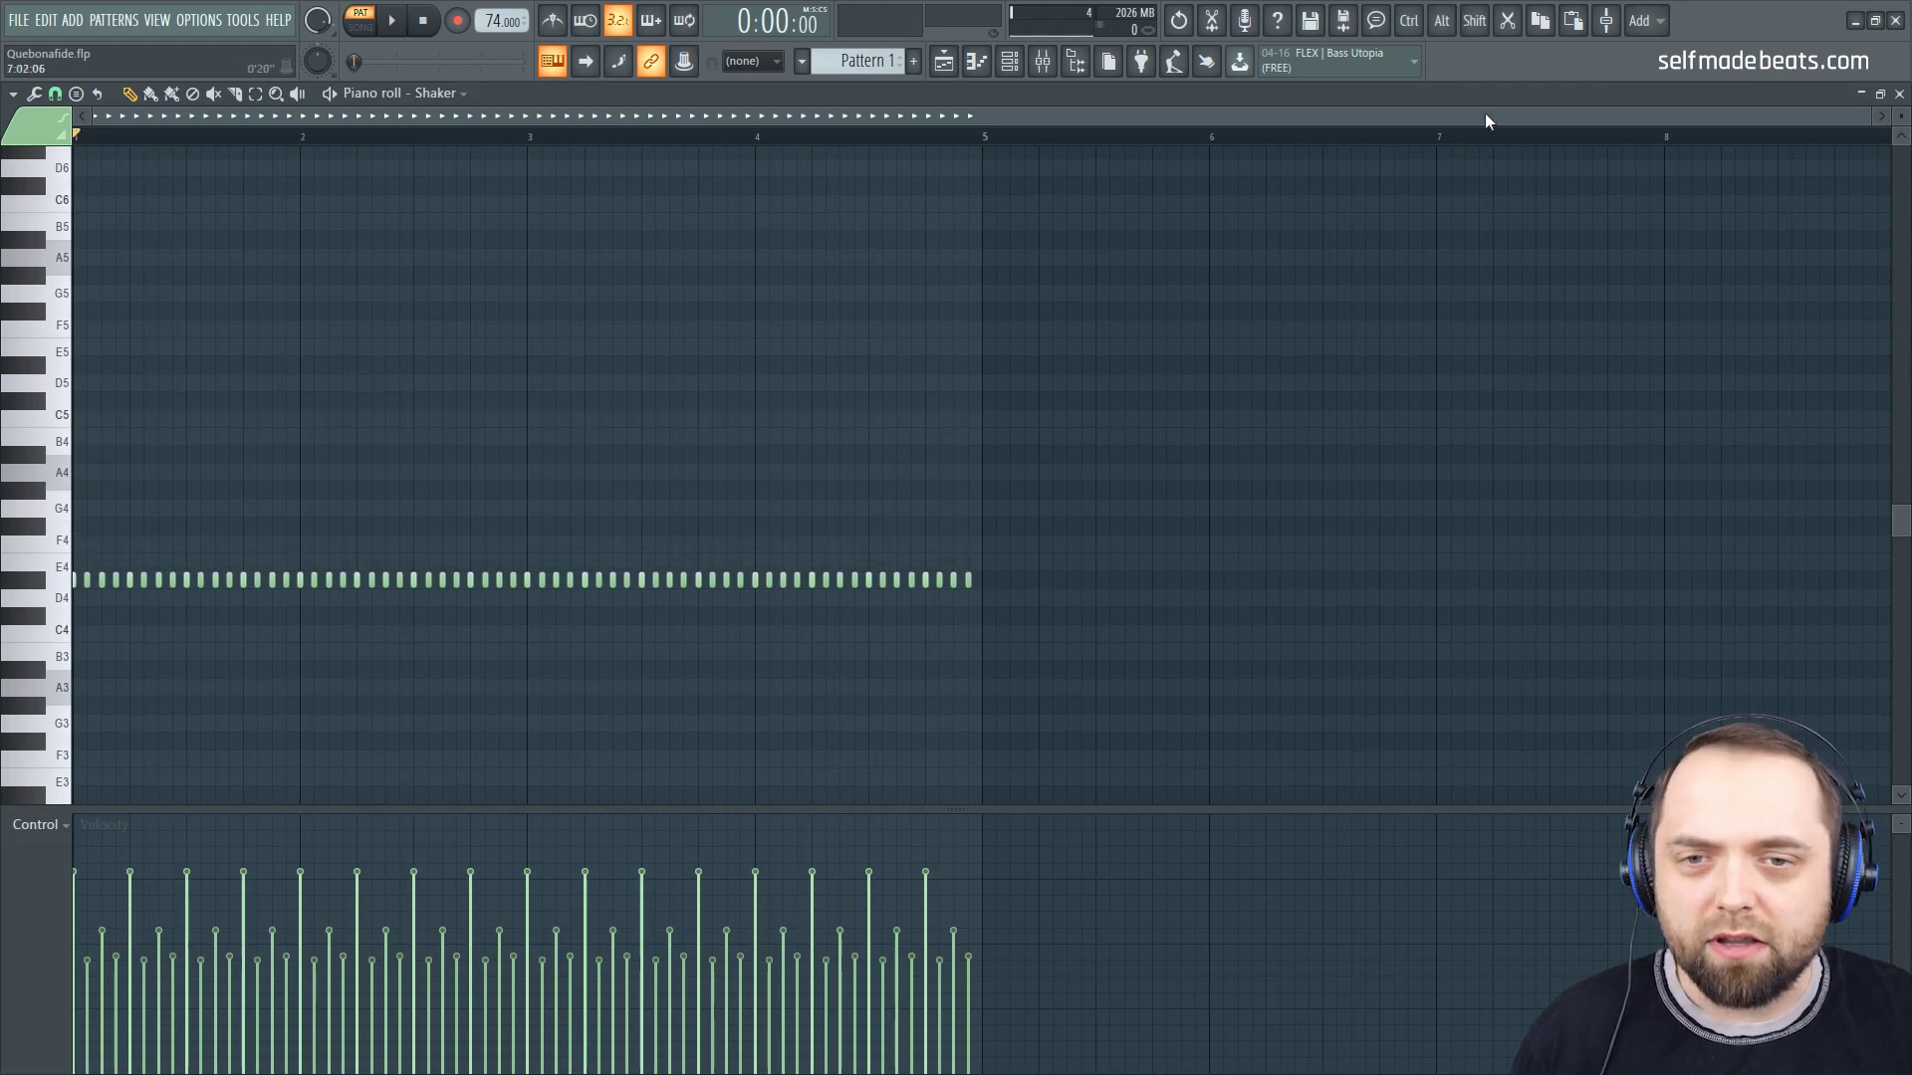
{"action": "left_click", "coordinate": [1898, 93]}
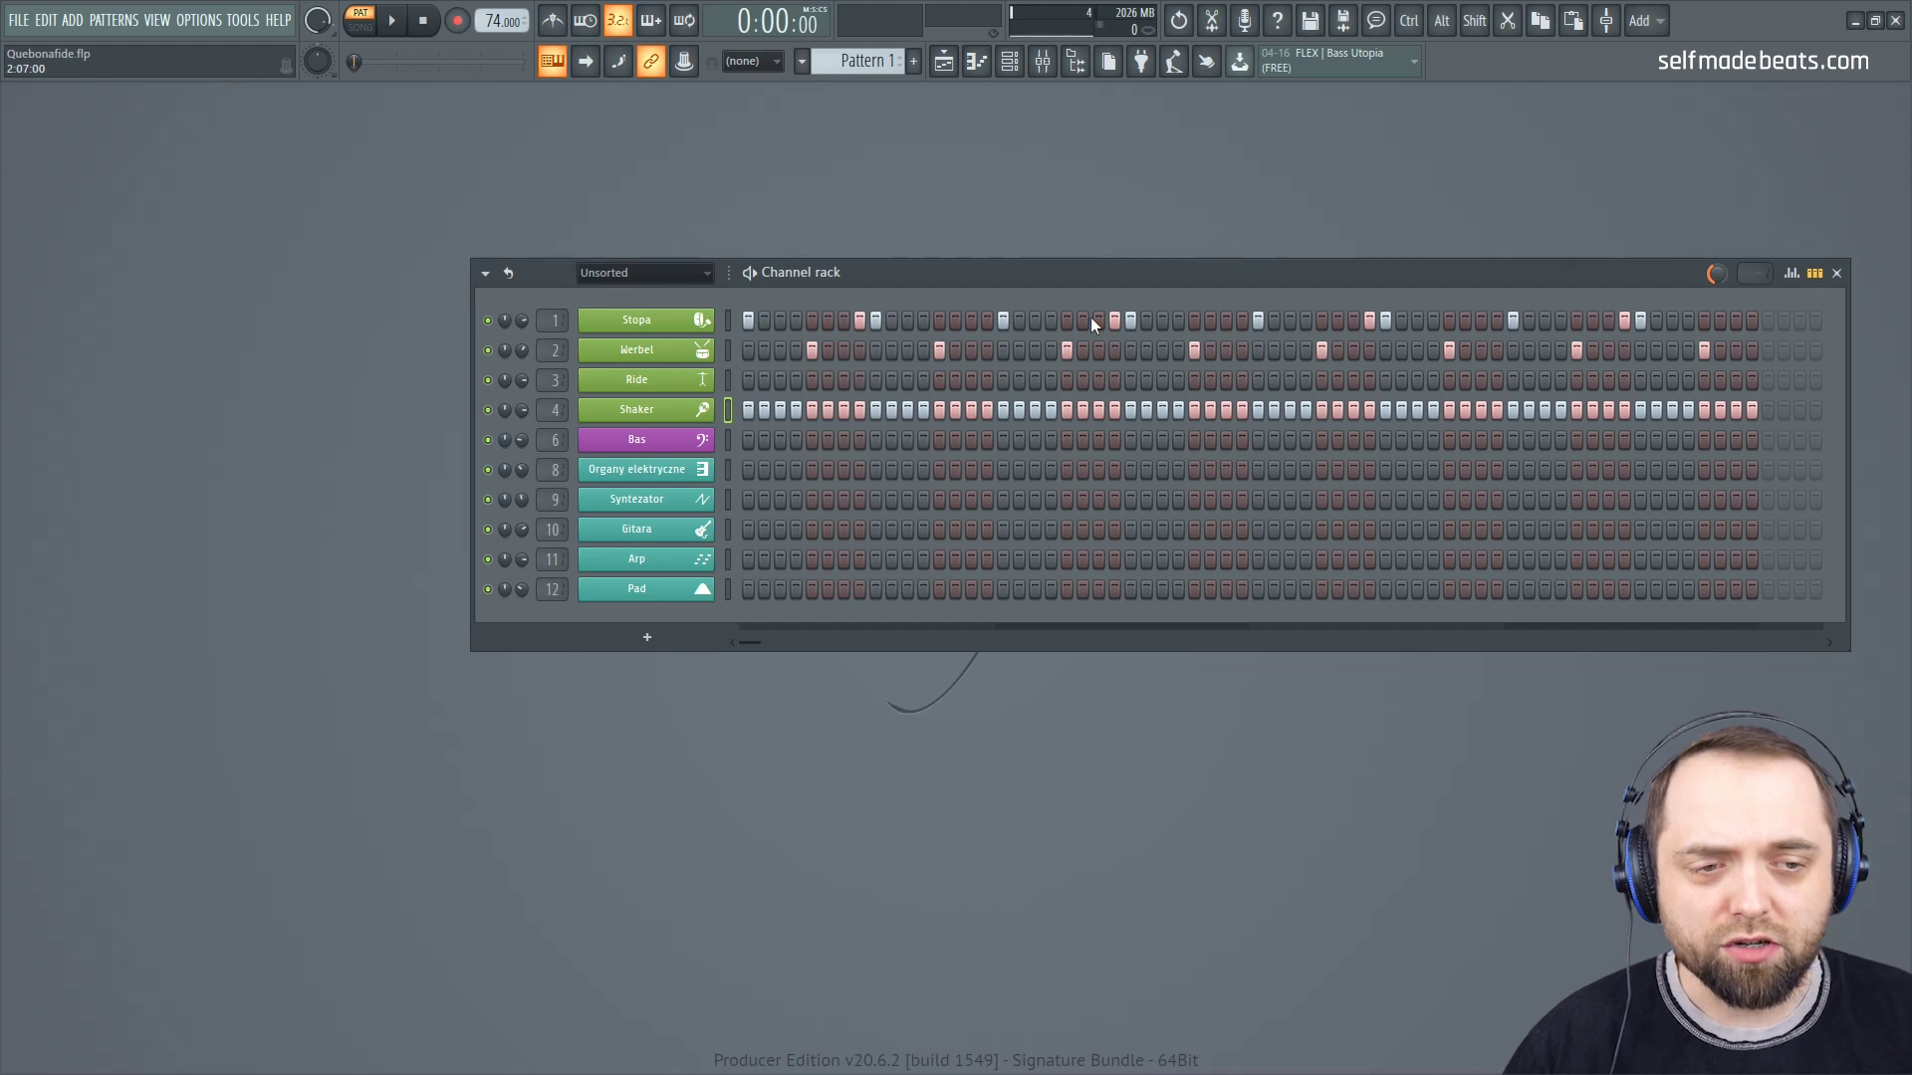
Step: Open the Ride channel's piano roll and place three consecutive two-step C5 notes from the start of bar 1
{"action": "right_click", "coordinate": [702, 380]}
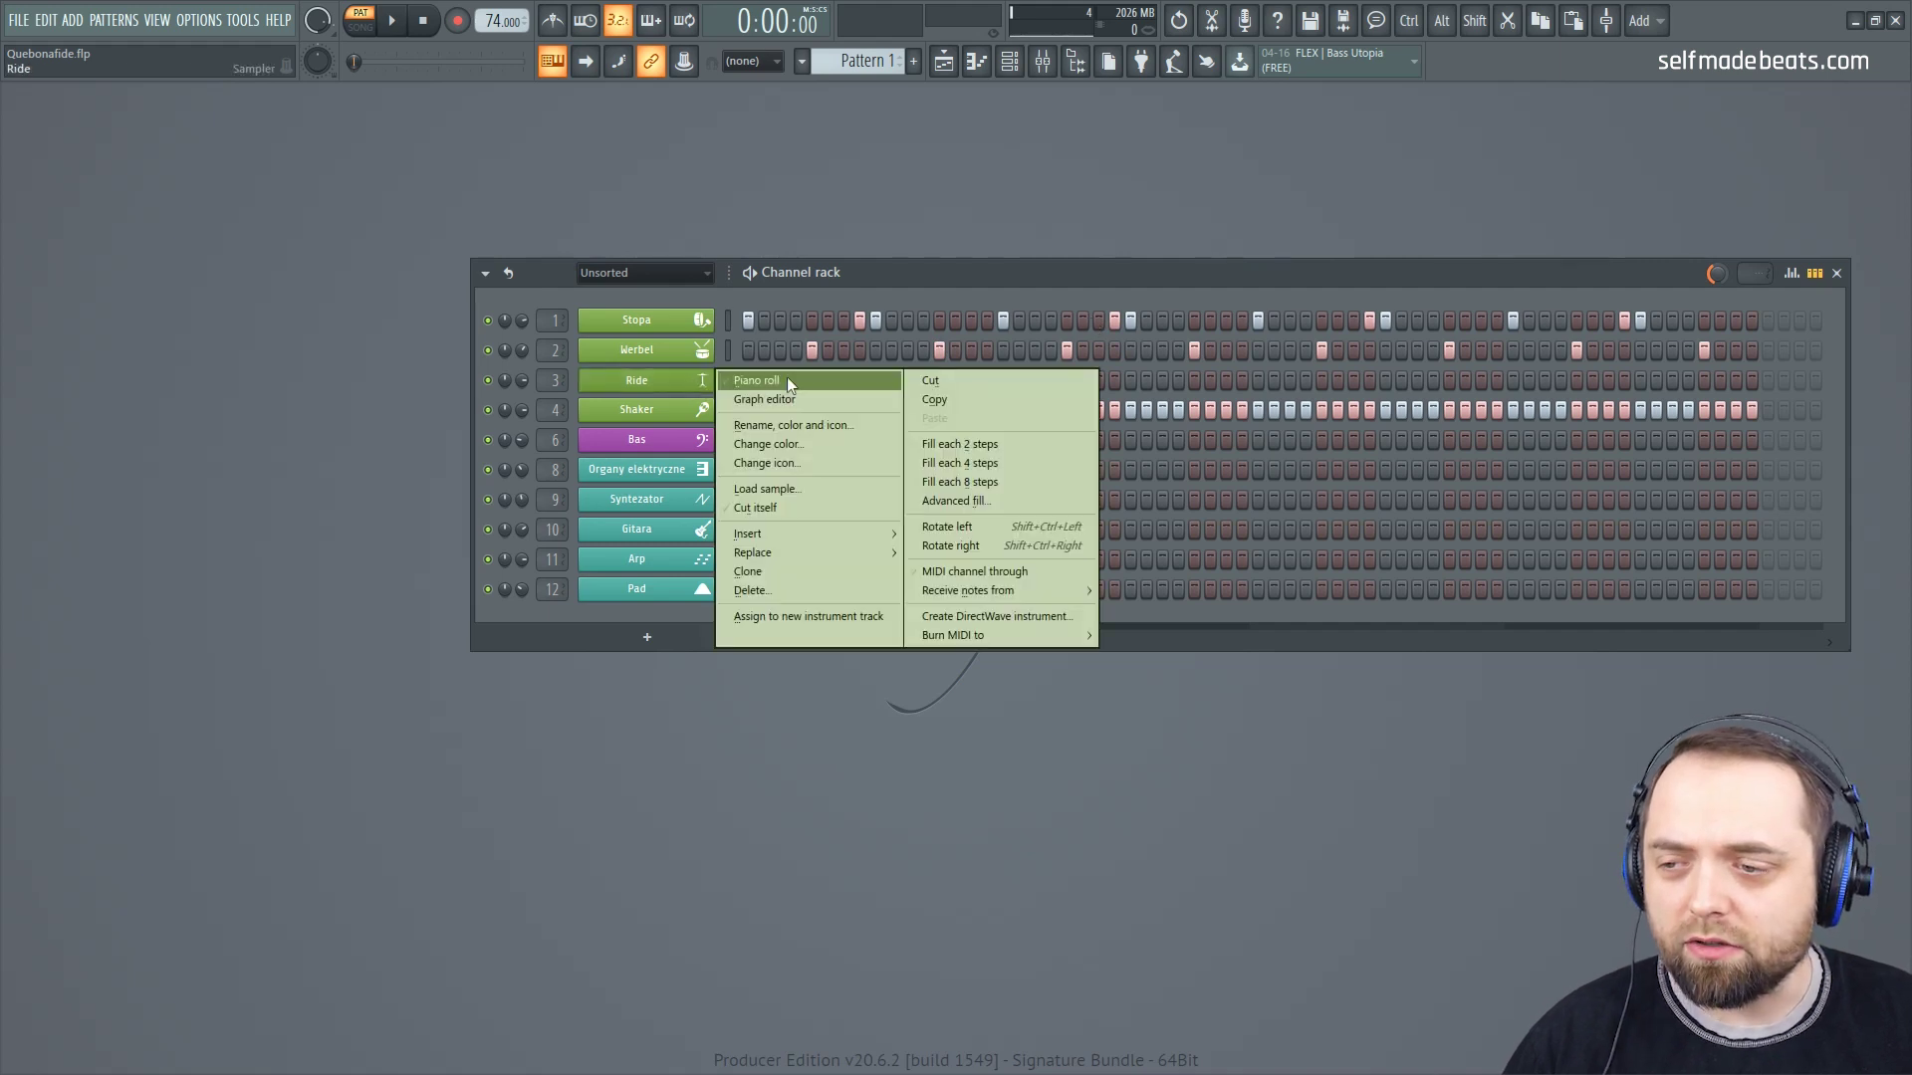
{"action": "left_click", "coordinate": [776, 380]}
{"action": "left_click_drag", "start_coordinate": [1862, 116], "coordinate": [1160, 147]}
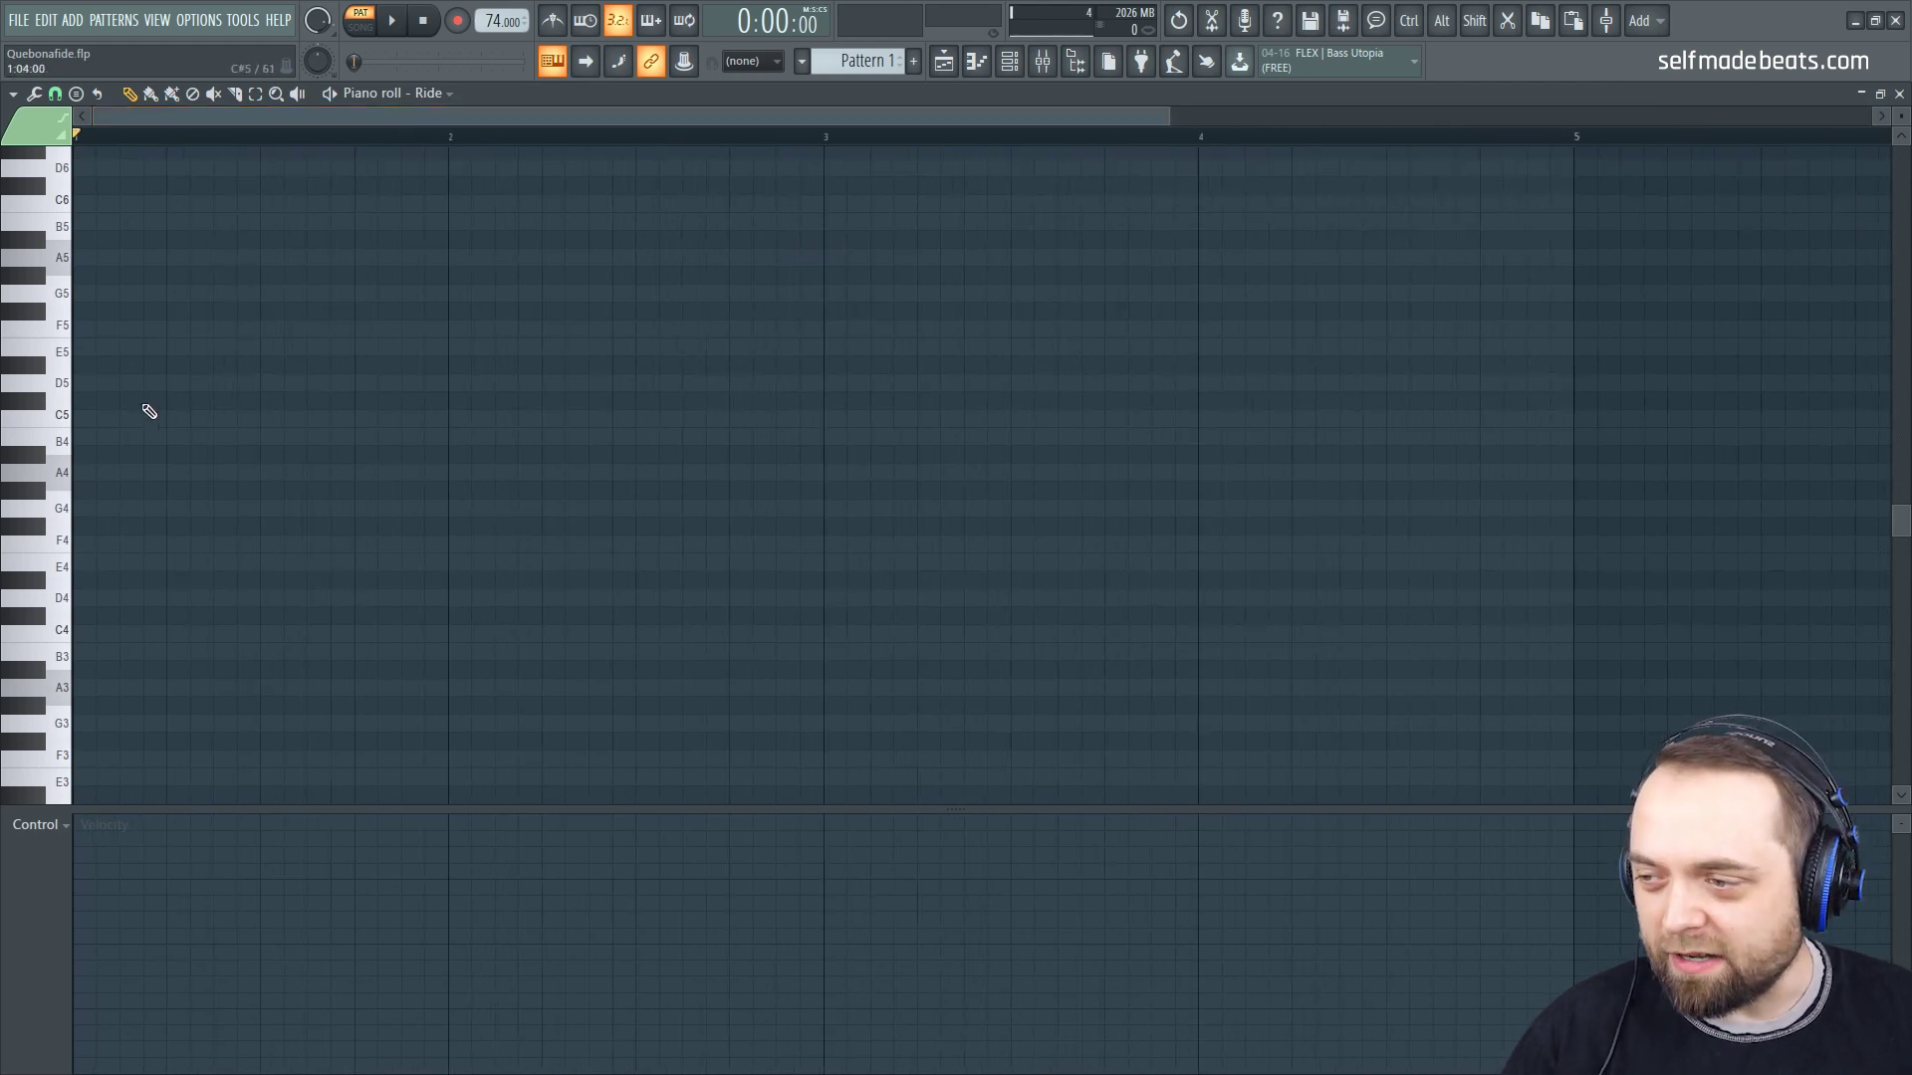
{"action": "left_click", "coordinate": [87, 418]}
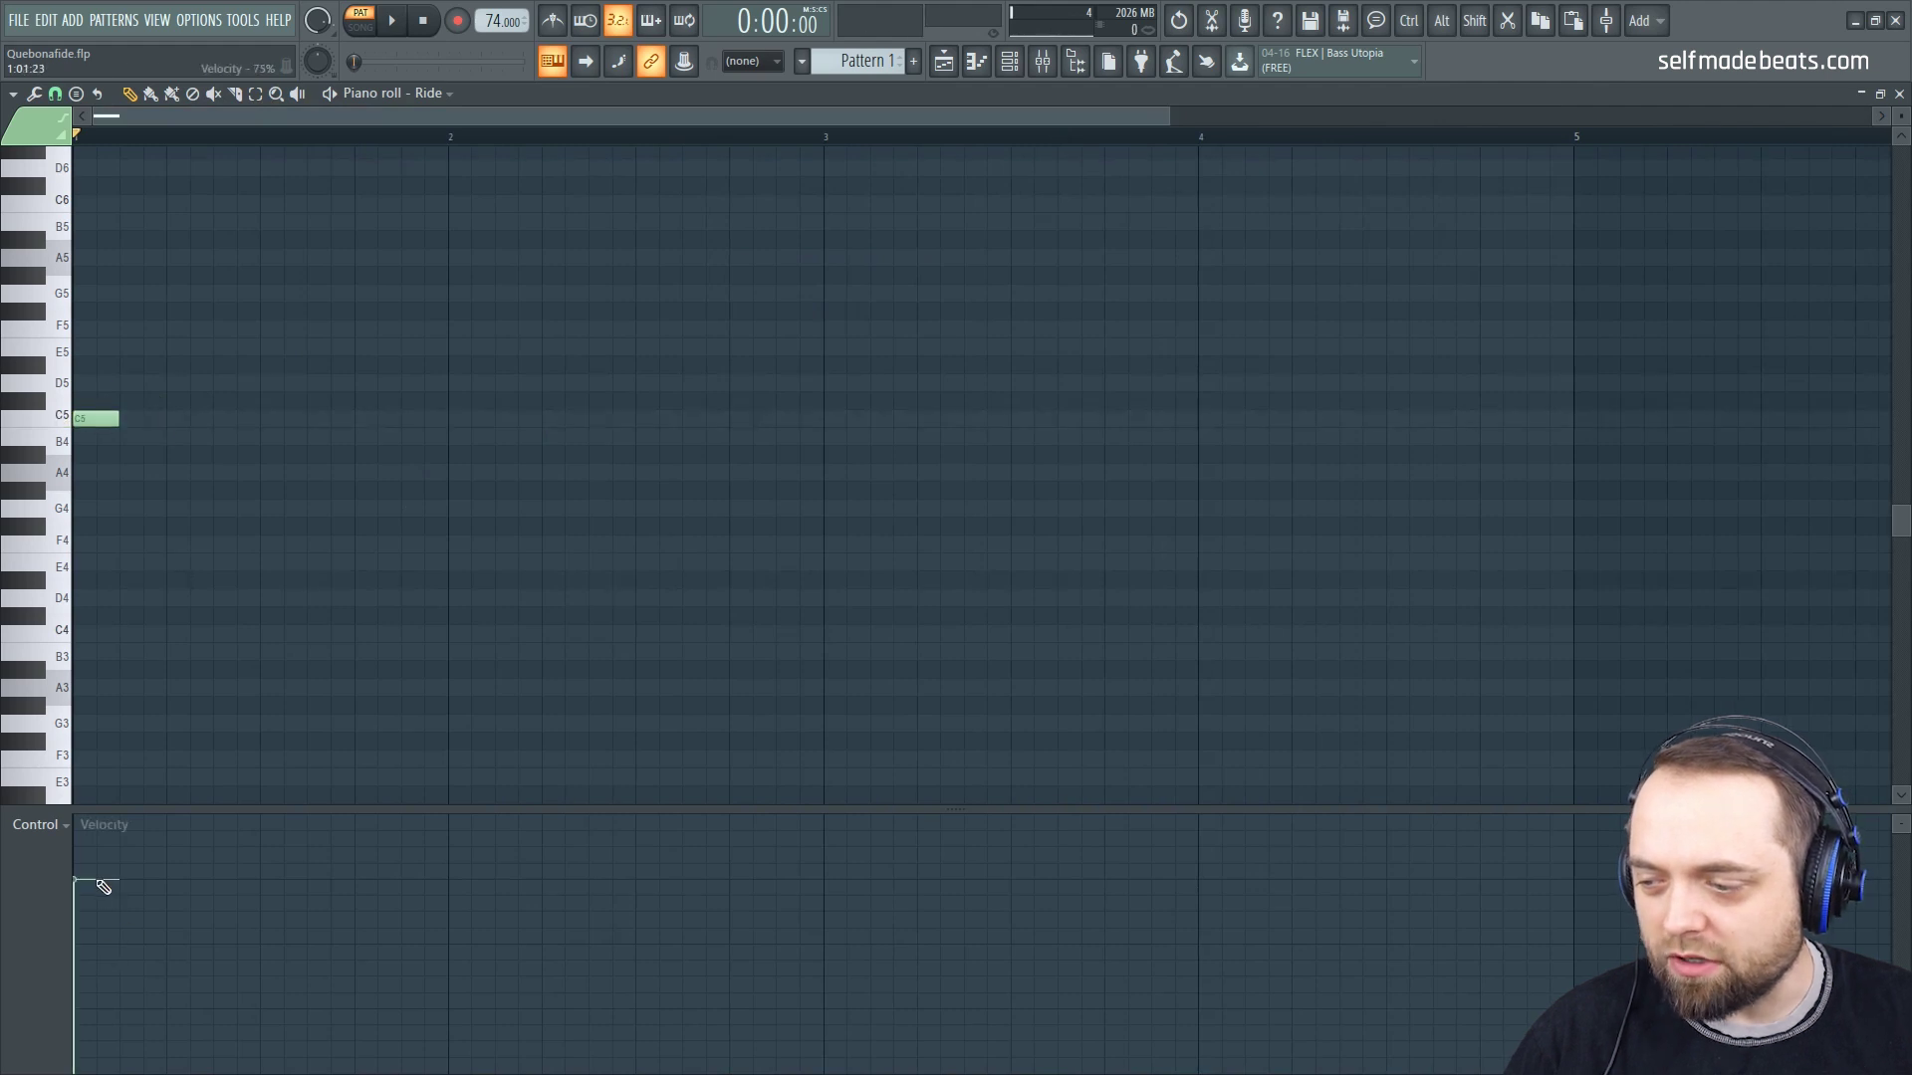
{"action": "left_click", "coordinate": [130, 418]}
{"action": "scroll", "coordinate": [283, 121], "scroll_direction": "up", "scroll_amount": 4}
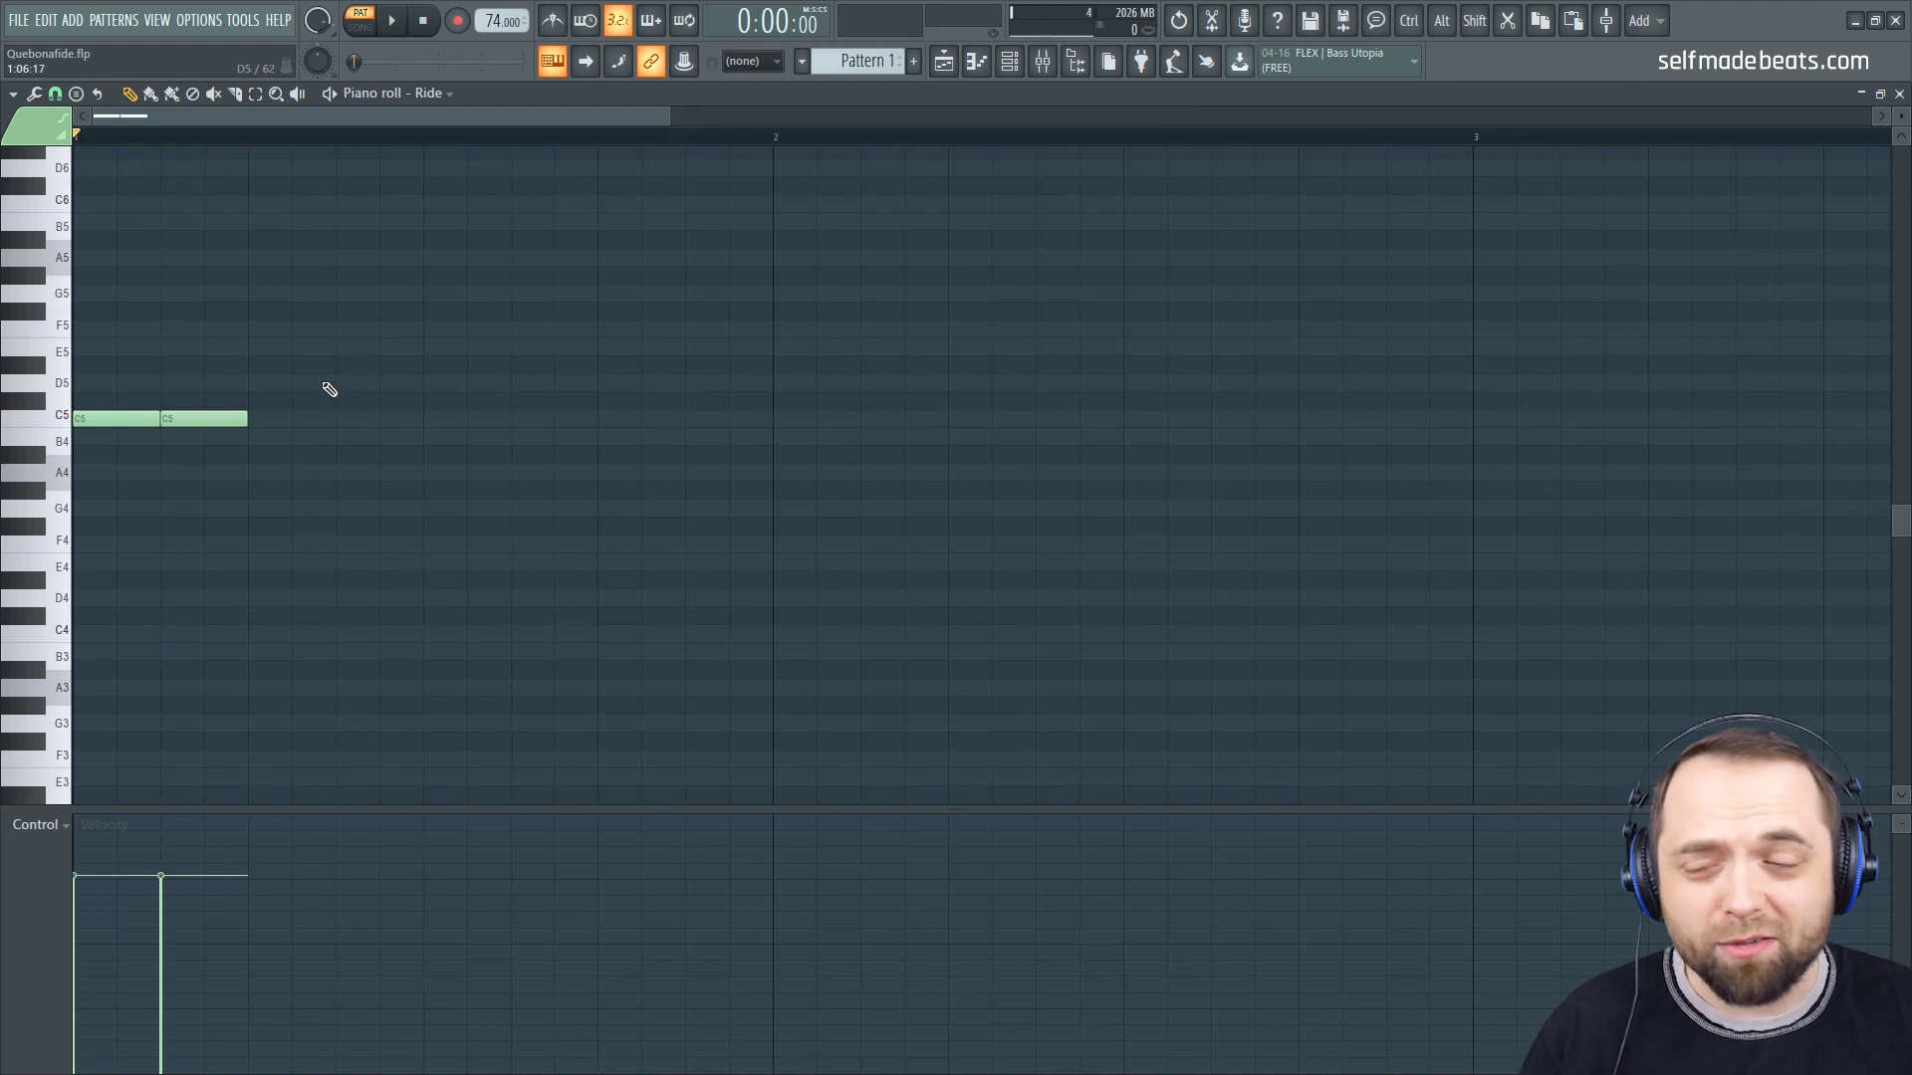
{"action": "left_click", "coordinate": [261, 418]}
Step: Lower the second Ride note's velocity clearly and the third's slightly, and play the pattern briefly
{"action": "left_click", "coordinate": [192, 946]}
{"action": "key", "text": "space"}
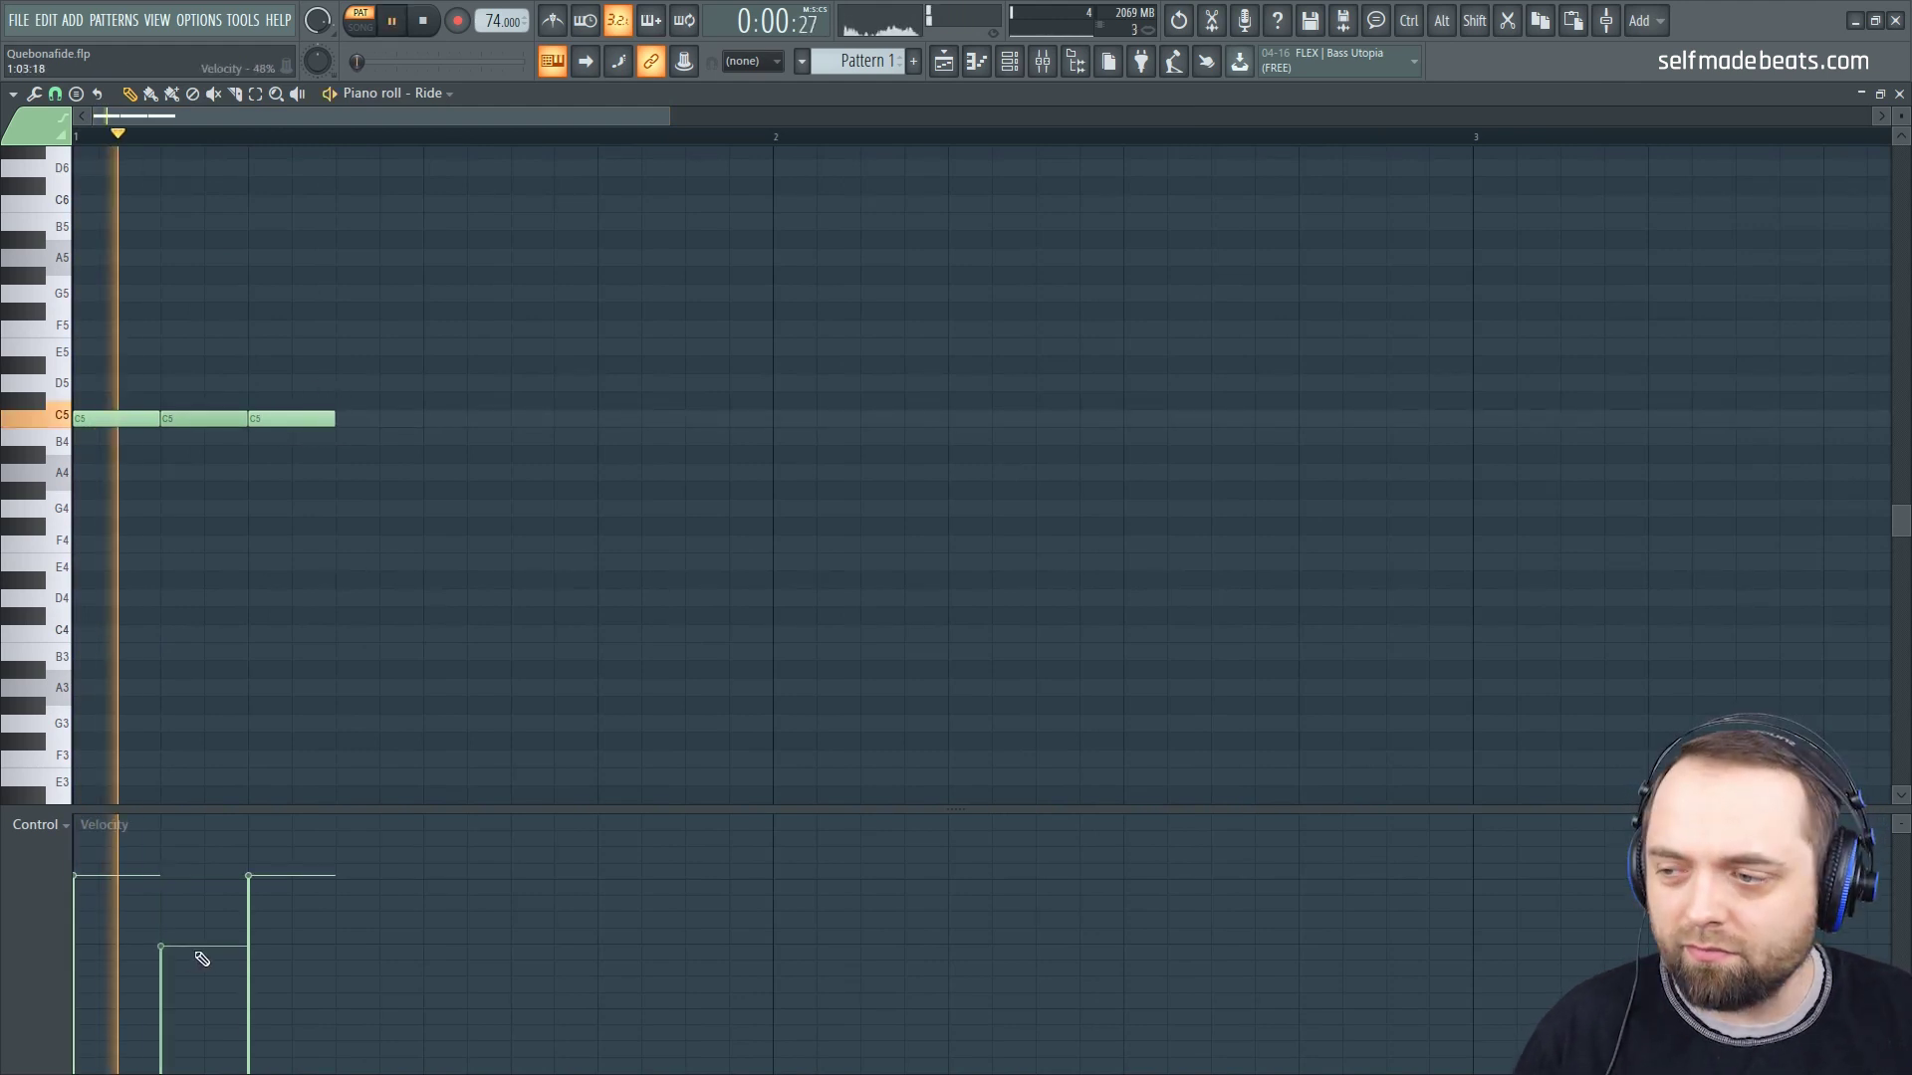
{"action": "left_click", "coordinate": [256, 888]}
{"action": "key", "text": "space"}
{"action": "scroll", "coordinate": [184, 120], "scroll_direction": "up", "scroll_amount": 3}
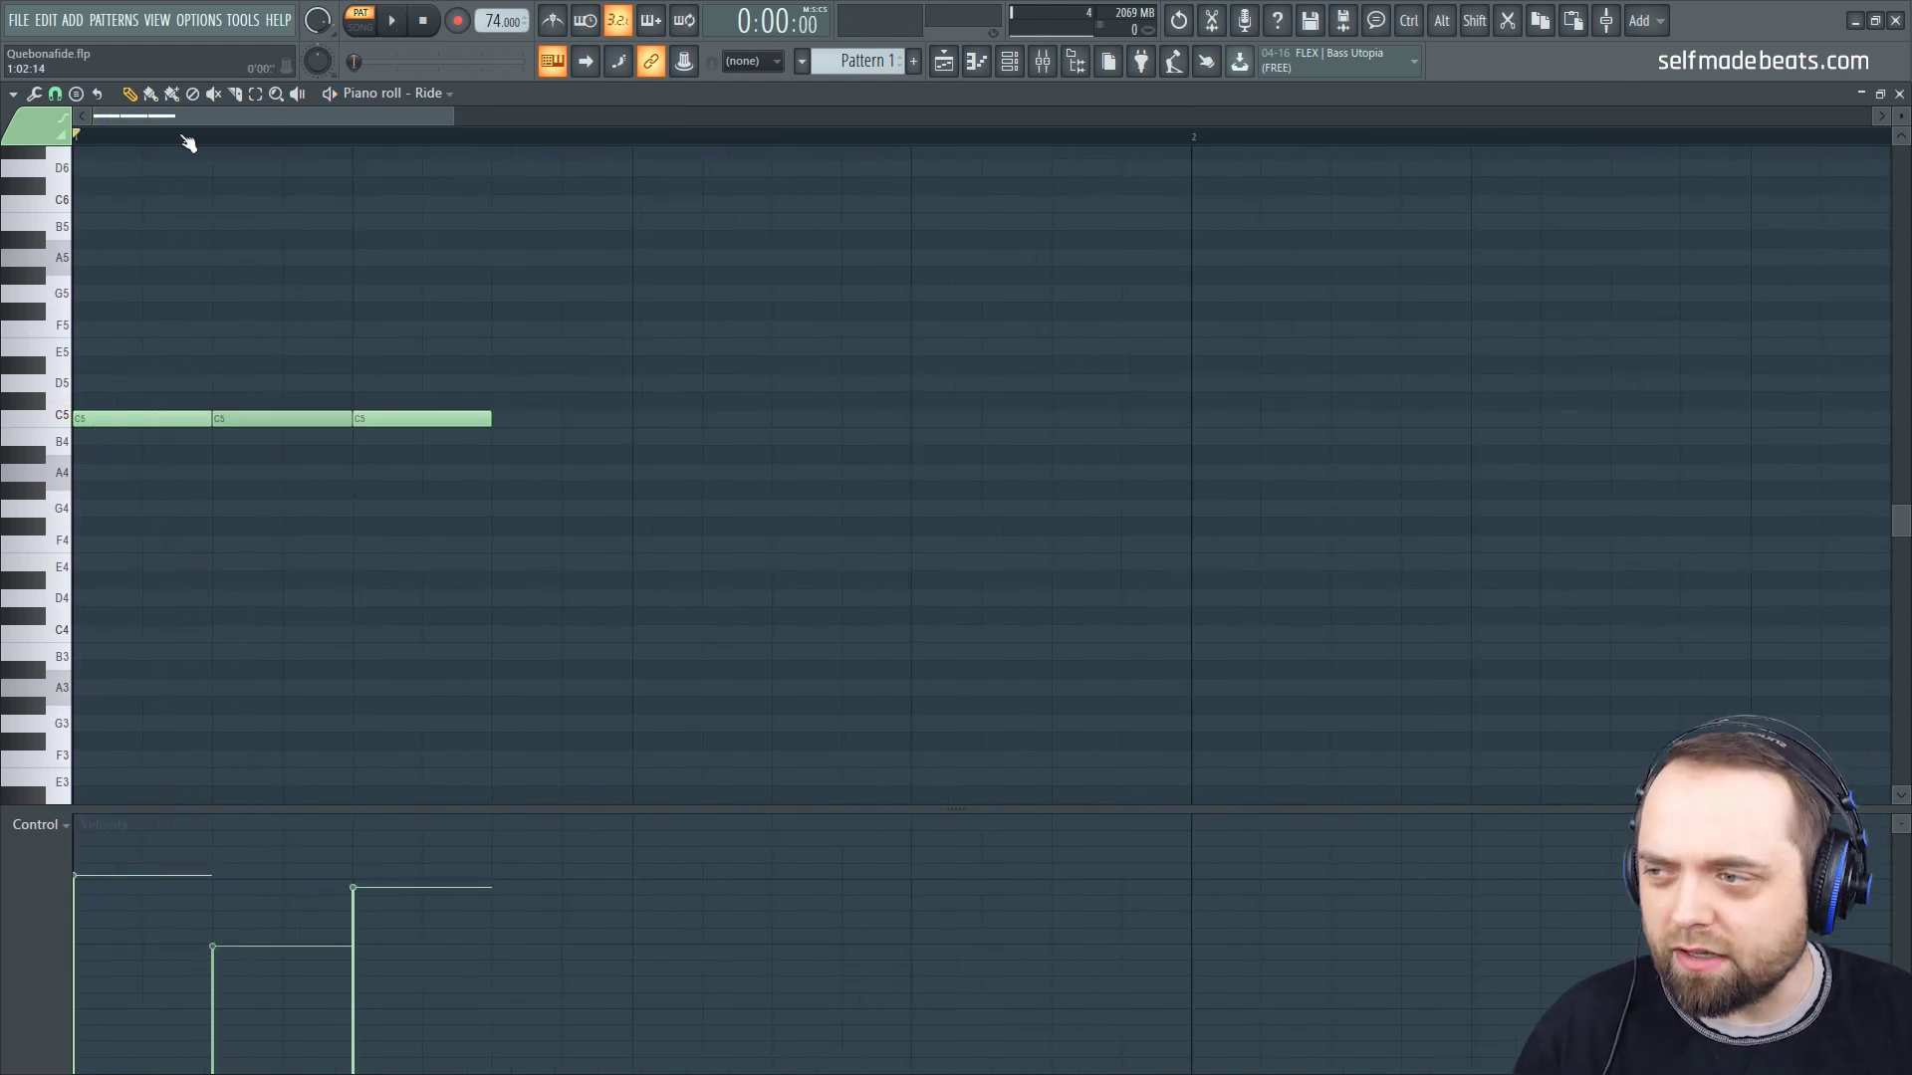
Step: Set the snap to 1/3 step, add three short C5 notes two thirds of a step apart after the third Ride note, and play them
{"action": "left_click", "coordinate": [55, 92]}
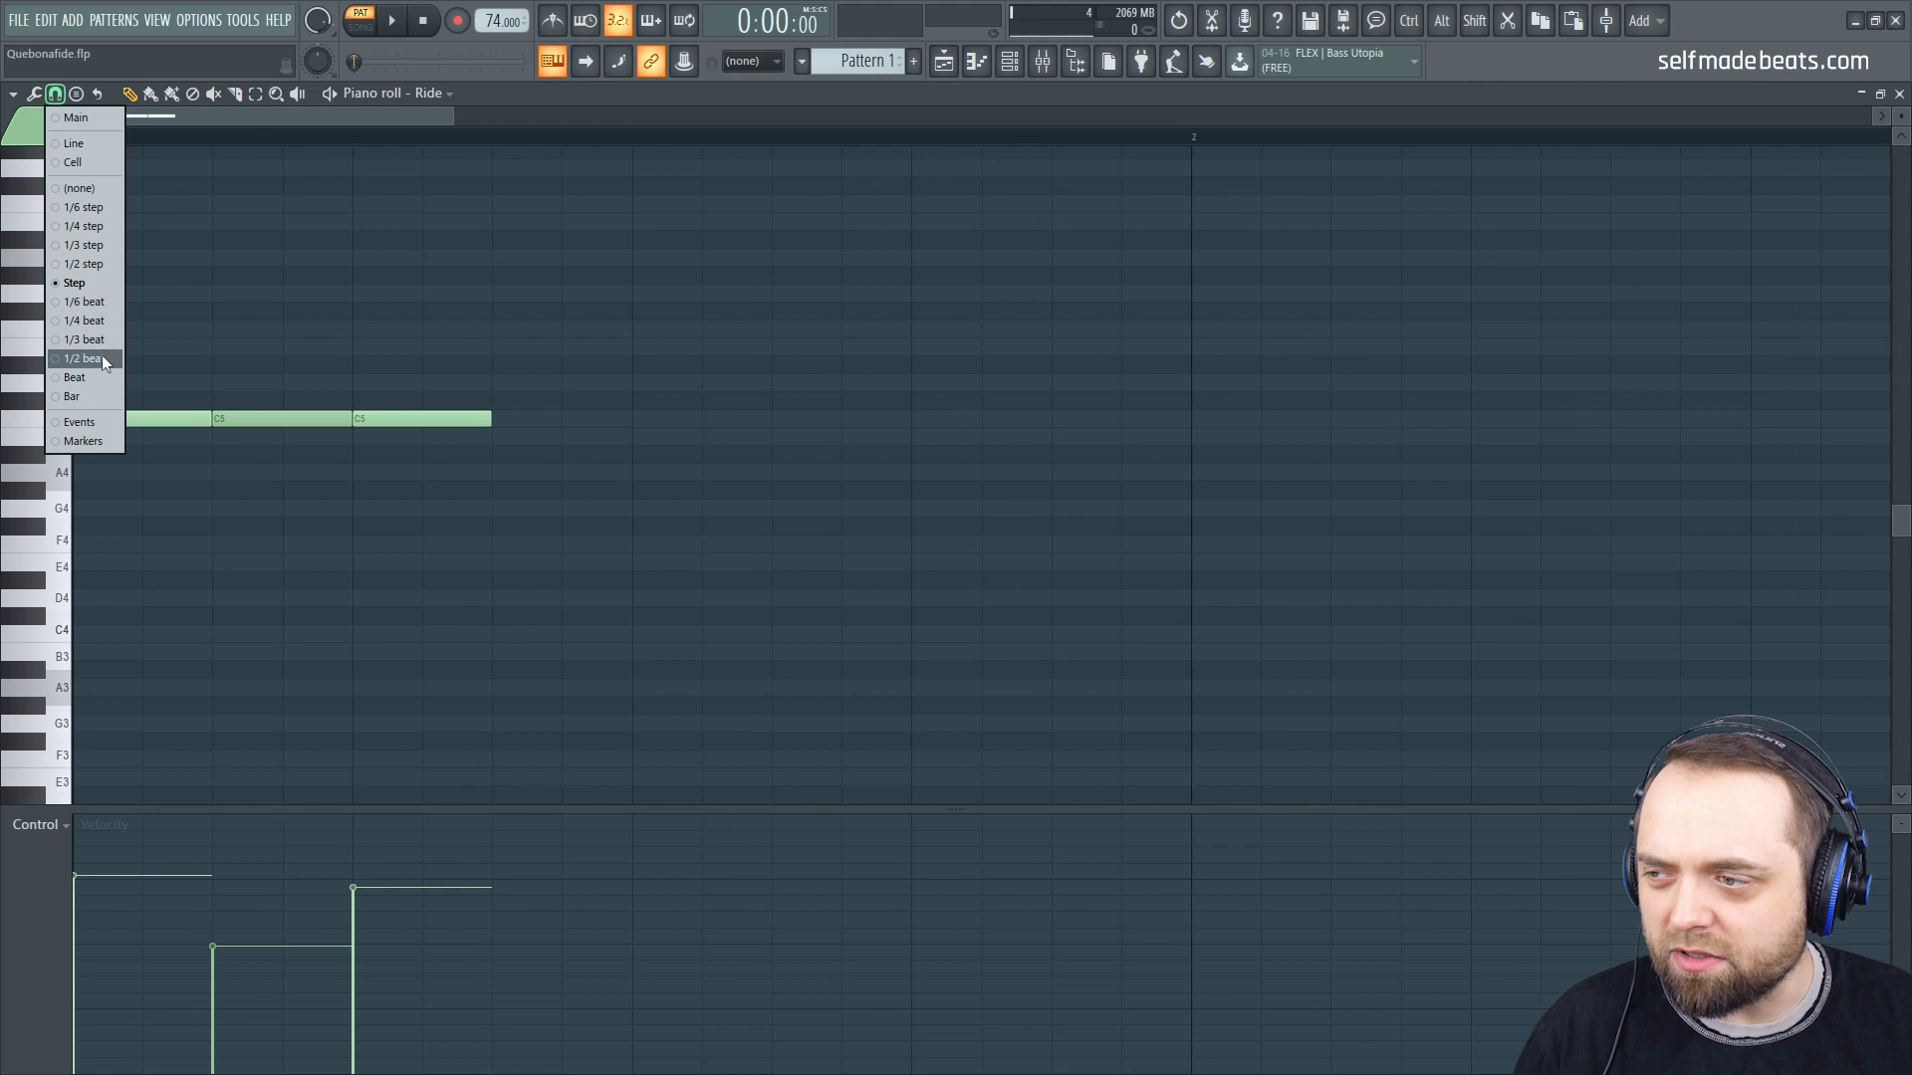
{"action": "left_click", "coordinate": [108, 244]}
{"action": "key", "text": "space"}
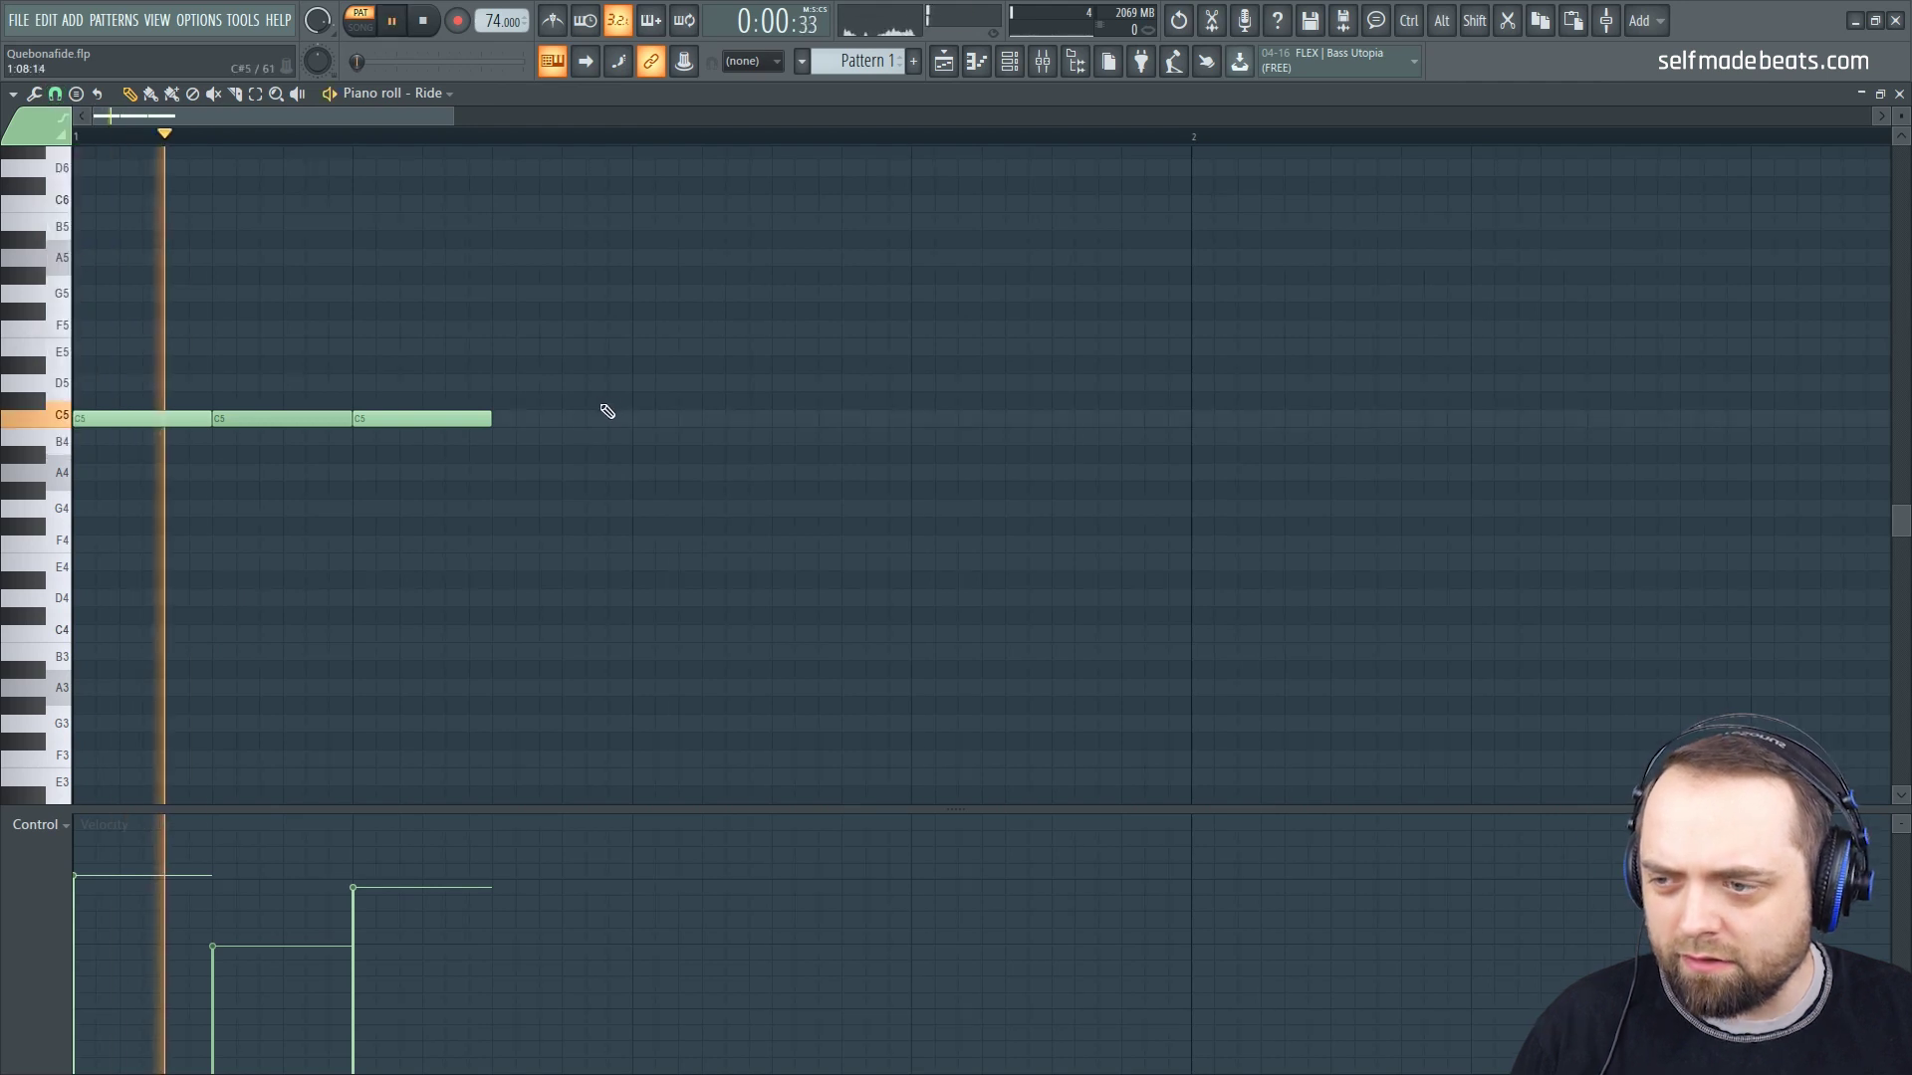
{"action": "key", "text": "space"}
{"action": "left_click", "coordinate": [542, 421]}
{"action": "left_click_drag", "start_coordinate": [675, 420], "coordinate": [559, 420]}
{"action": "left_click", "coordinate": [589, 421]}
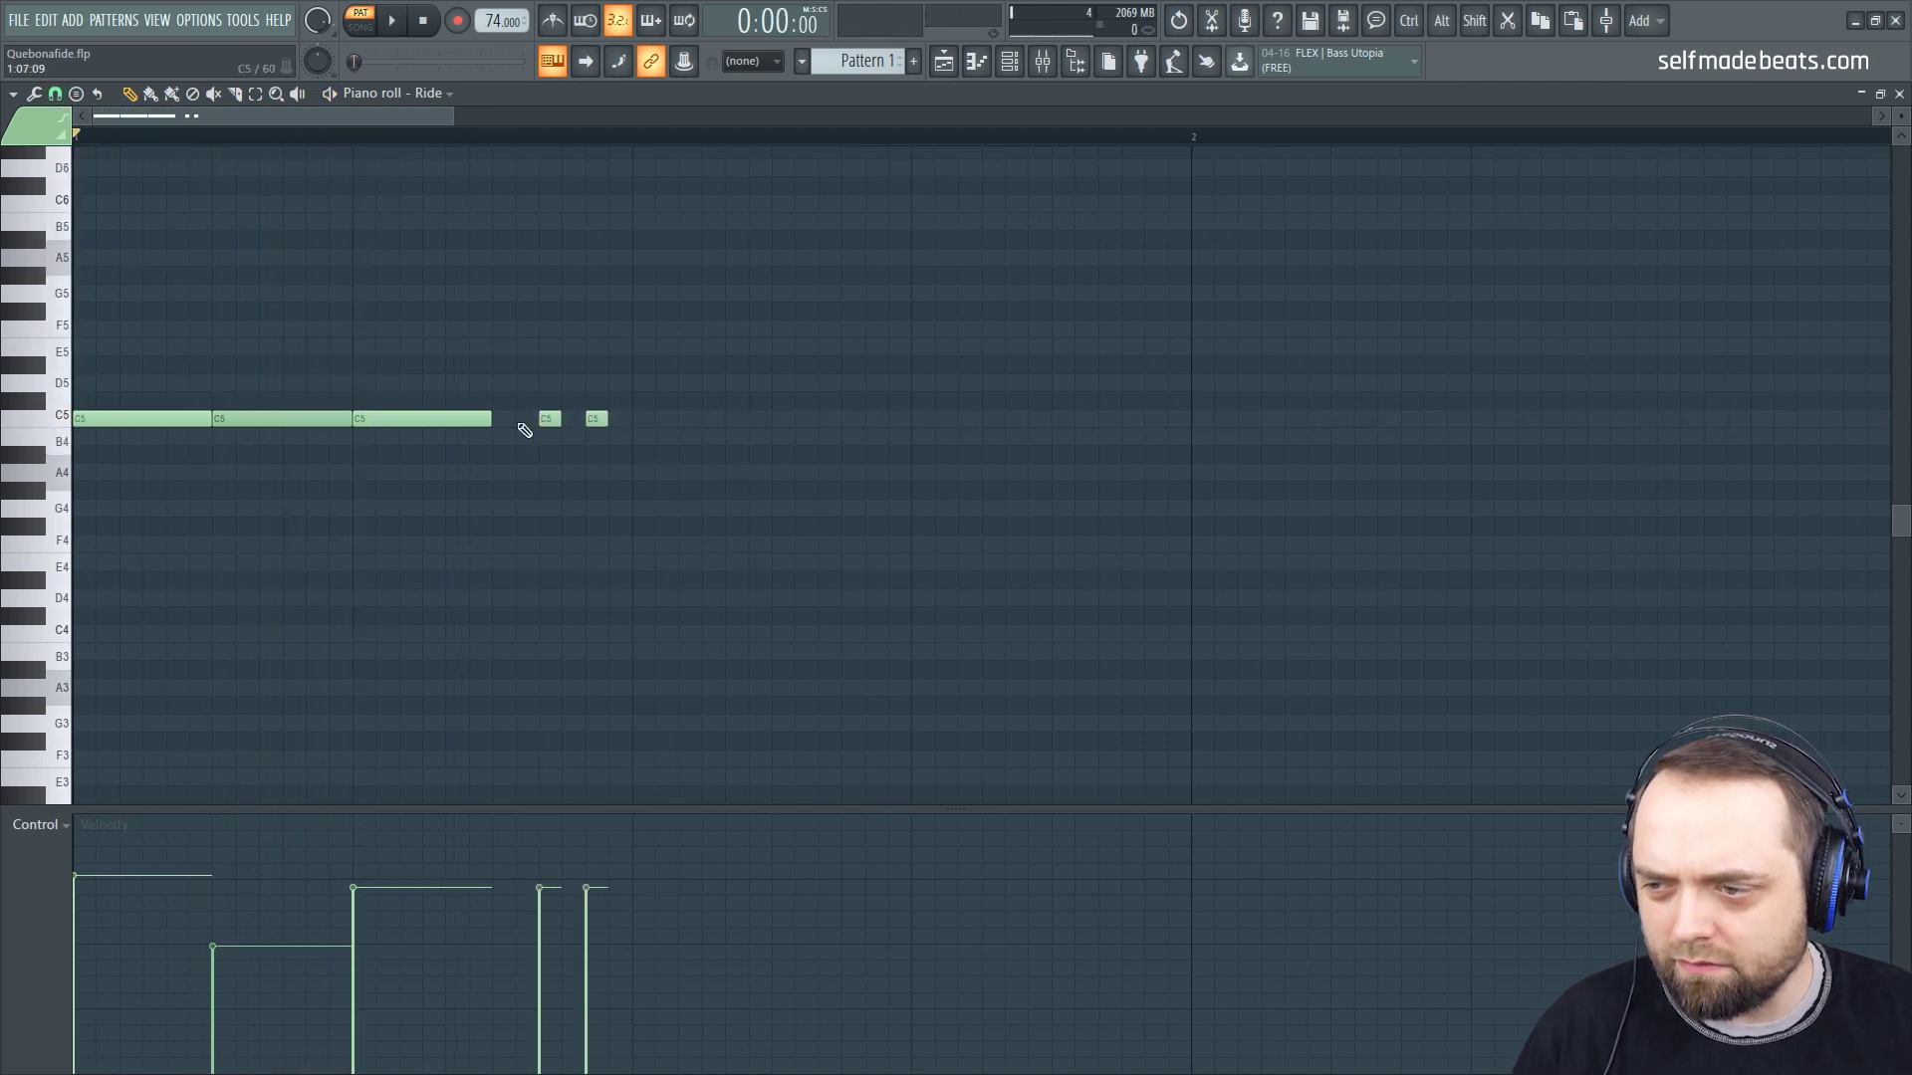
{"action": "left_click", "coordinate": [503, 419]}
{"action": "key", "text": "space"}
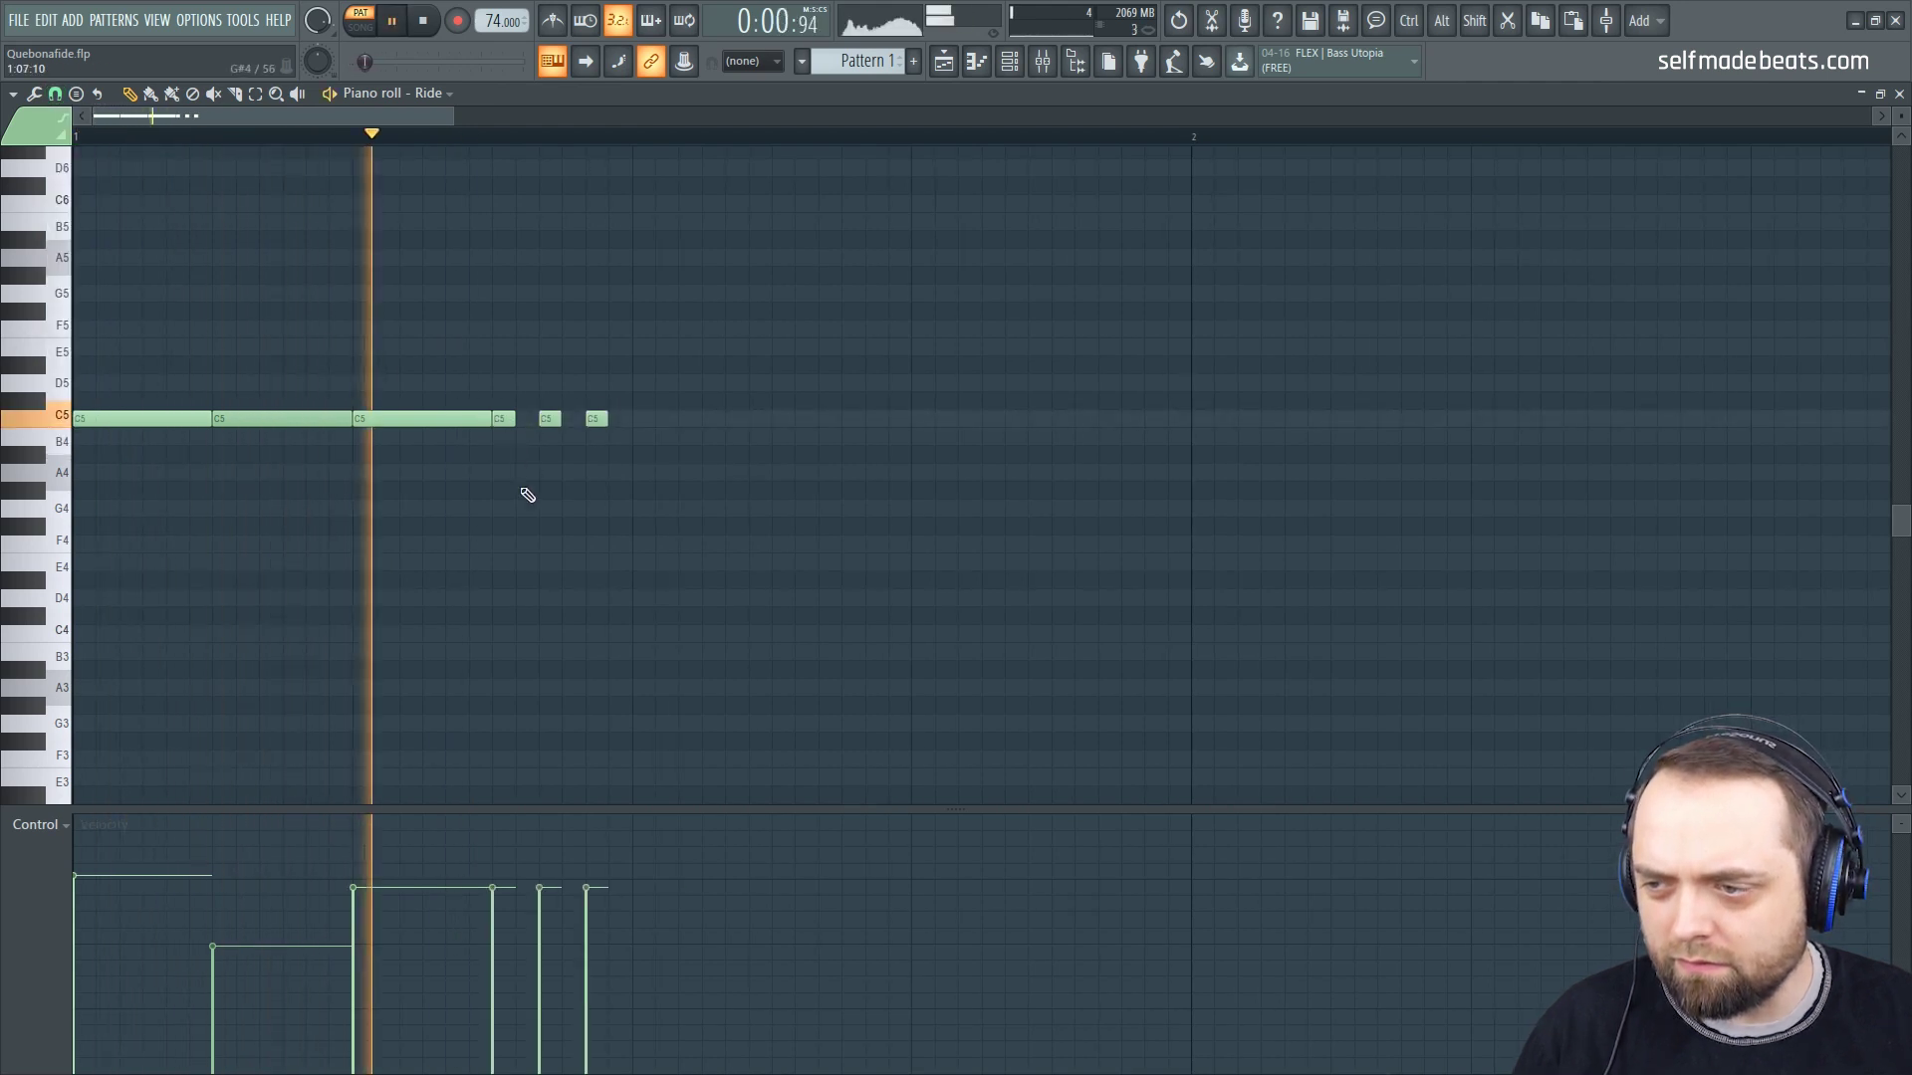
{"action": "key", "text": "space"}
{"action": "left_click", "coordinate": [642, 421]}
{"action": "left_click_drag", "start_coordinate": [654, 423], "coordinate": [693, 428]}
{"action": "right_click", "coordinate": [662, 422]}
Step: Copy the six-note Ride phrase into the second half of bar 1 and shorten the third note of each phrase to one step
{"action": "left_click_drag", "start_coordinate": [811, 291], "coordinate": [76, 546]}
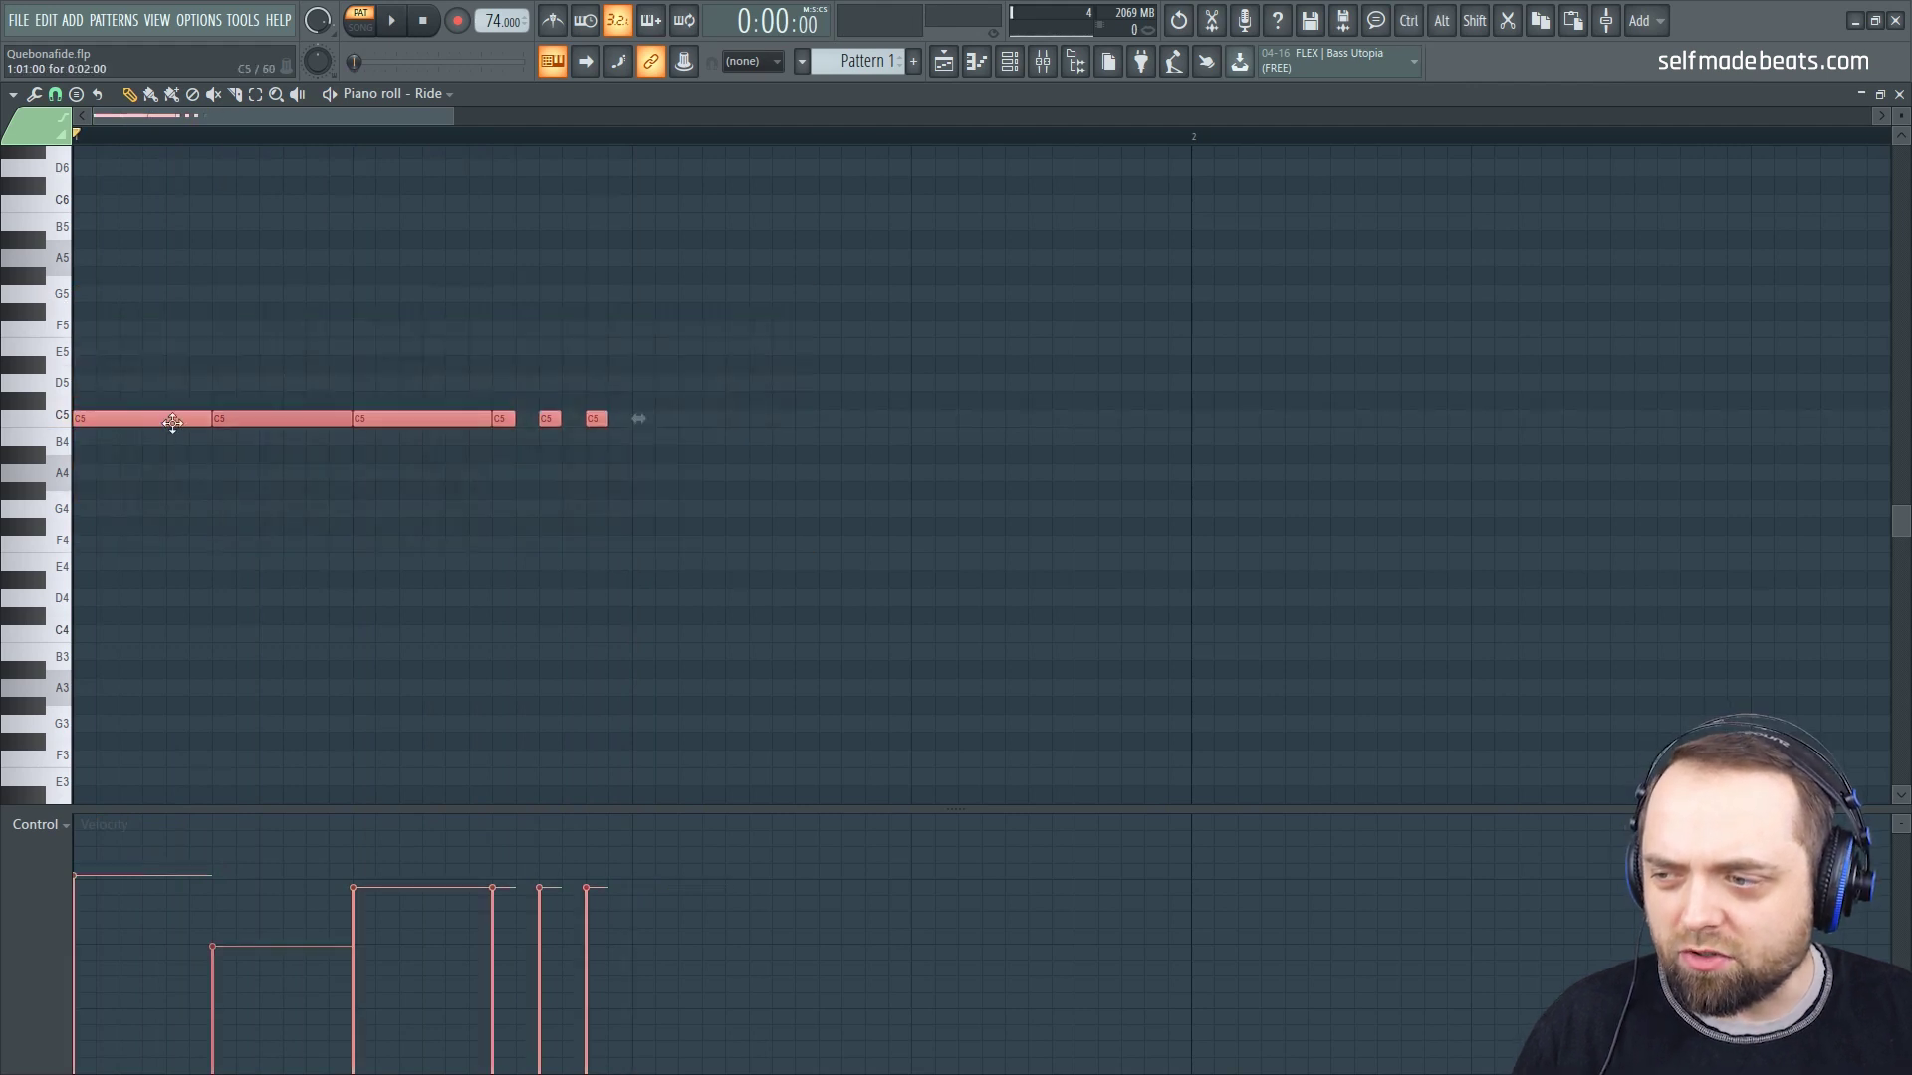
{"action": "left_click_drag", "start_coordinate": [140, 420], "coordinate": [700, 429]}
{"action": "left_click", "coordinate": [939, 448]}
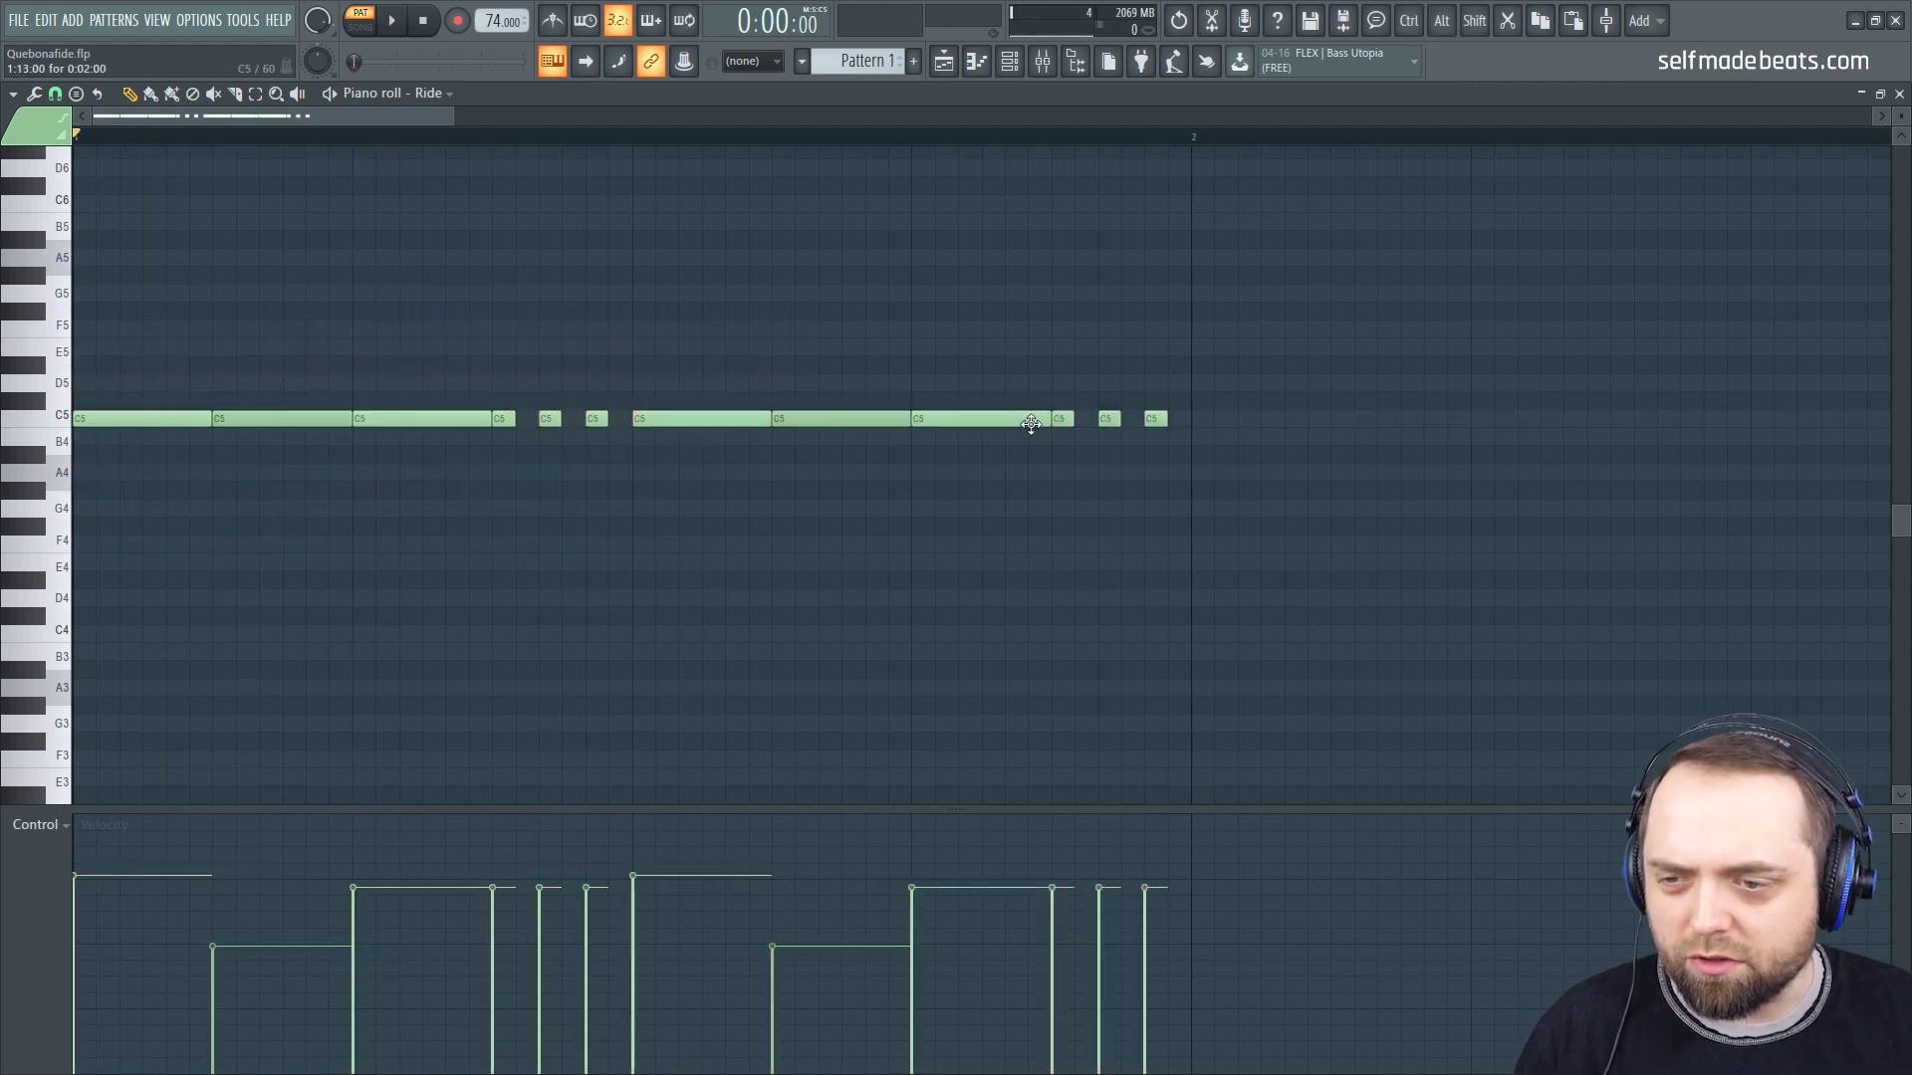
{"action": "left_click_drag", "start_coordinate": [1017, 420], "coordinate": [978, 420]}
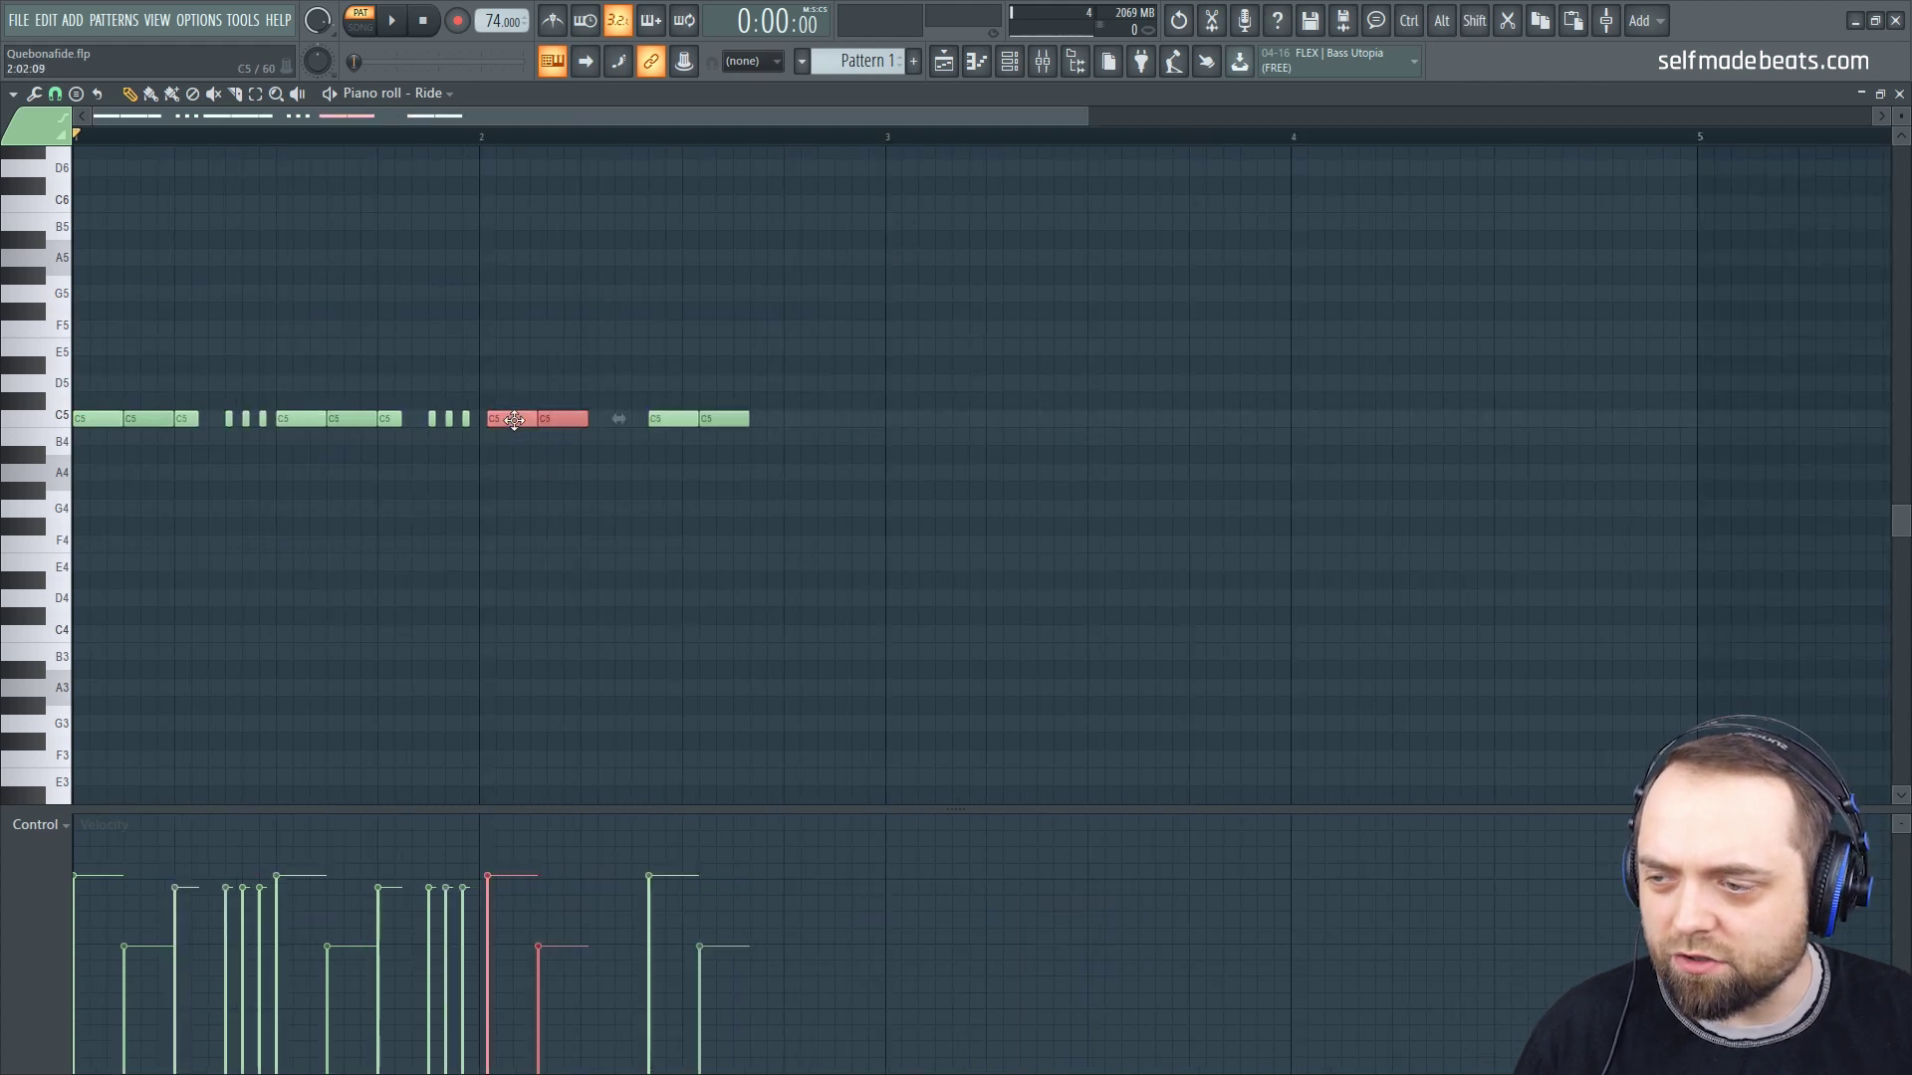
Step: Align the Ride note pair with the start of bar 2, shorten the four bar 2 notes to one step and space them two steps apart
{"action": "left_click_drag", "start_coordinate": [515, 419], "coordinate": [508, 419]}
{"action": "mouse_move", "coordinate": [695, 479]}
{"action": "left_mouse_down"}
{"action": "mouse_move", "coordinate": [627, 456]}
{"action": "mouse_move", "coordinate": [697, 479]}
{"action": "left_mouse_up"}
{"action": "left_click_drag", "start_coordinate": [739, 497], "coordinate": [465, 394]}
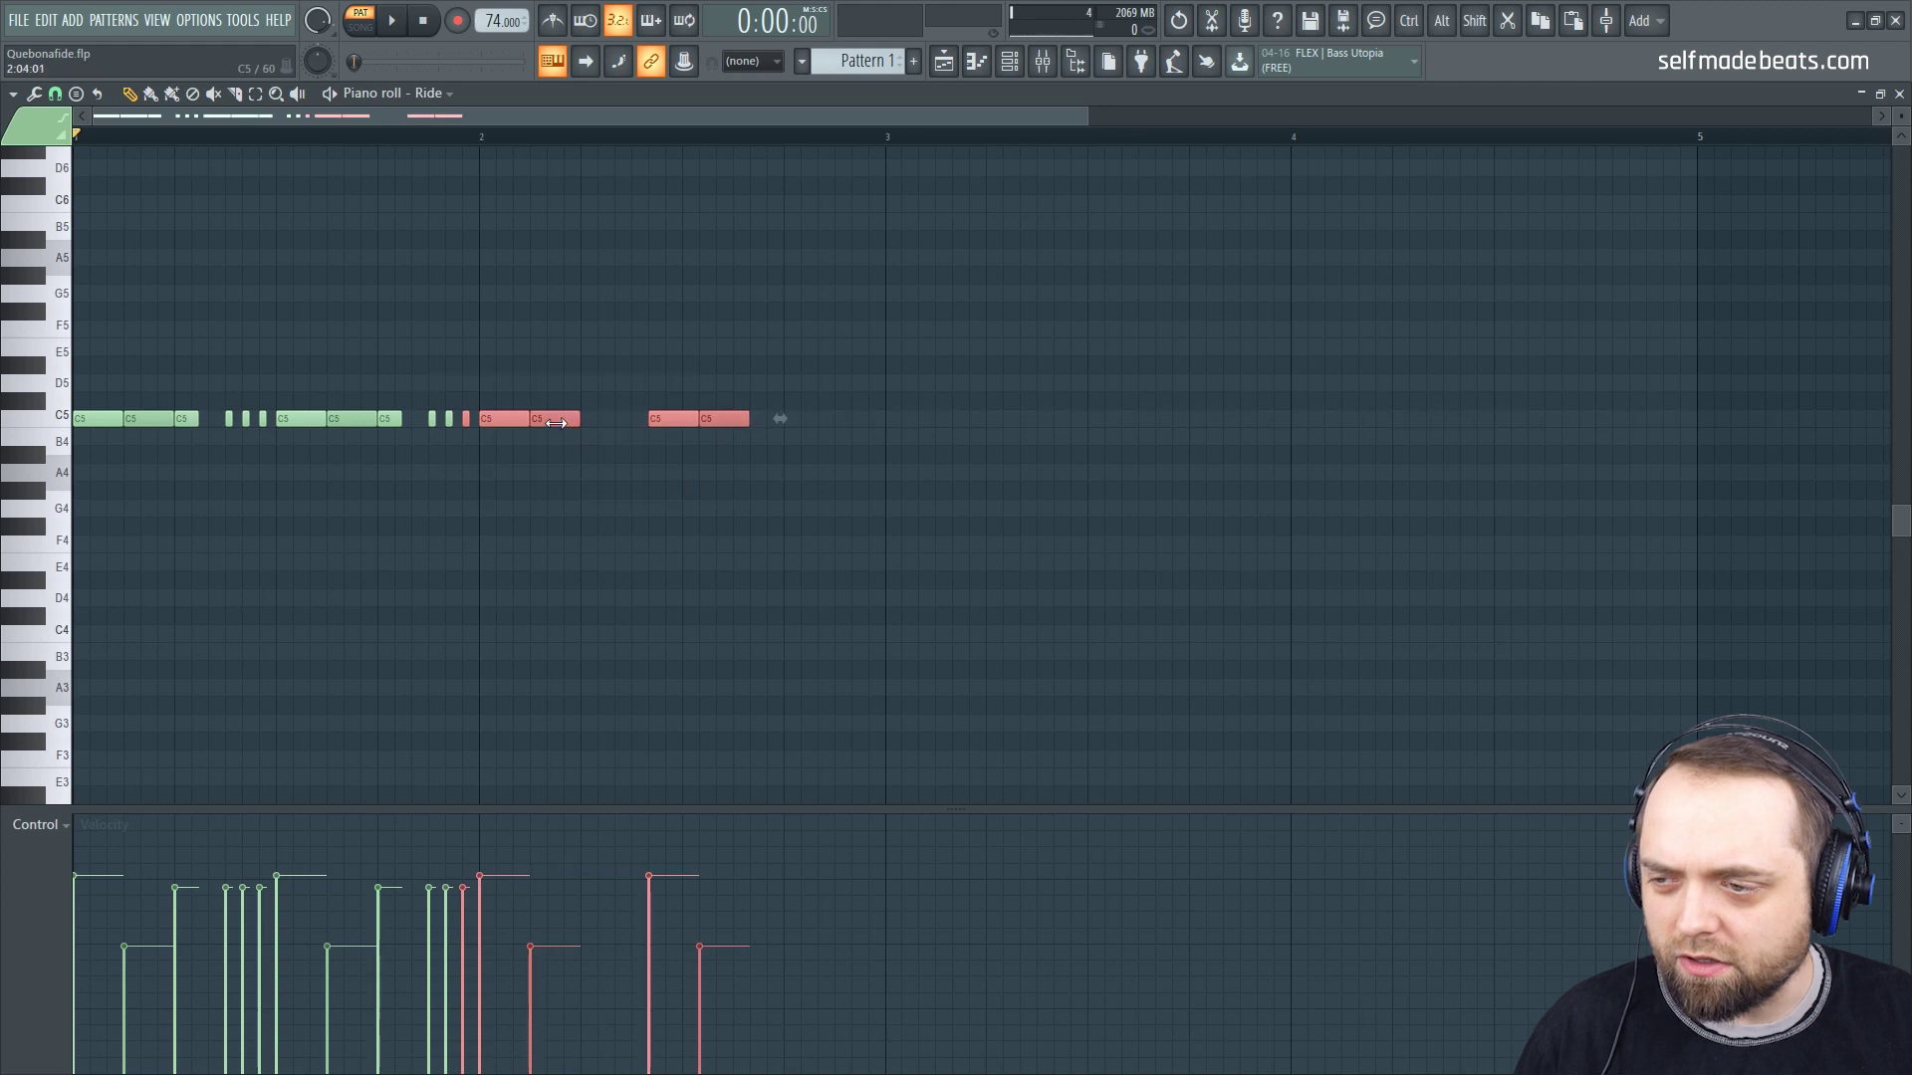
{"action": "left_click", "coordinate": [538, 493]}
{"action": "left_click_drag", "start_coordinate": [841, 537], "coordinate": [554, 419]}
{"action": "left_click", "coordinate": [631, 492]}
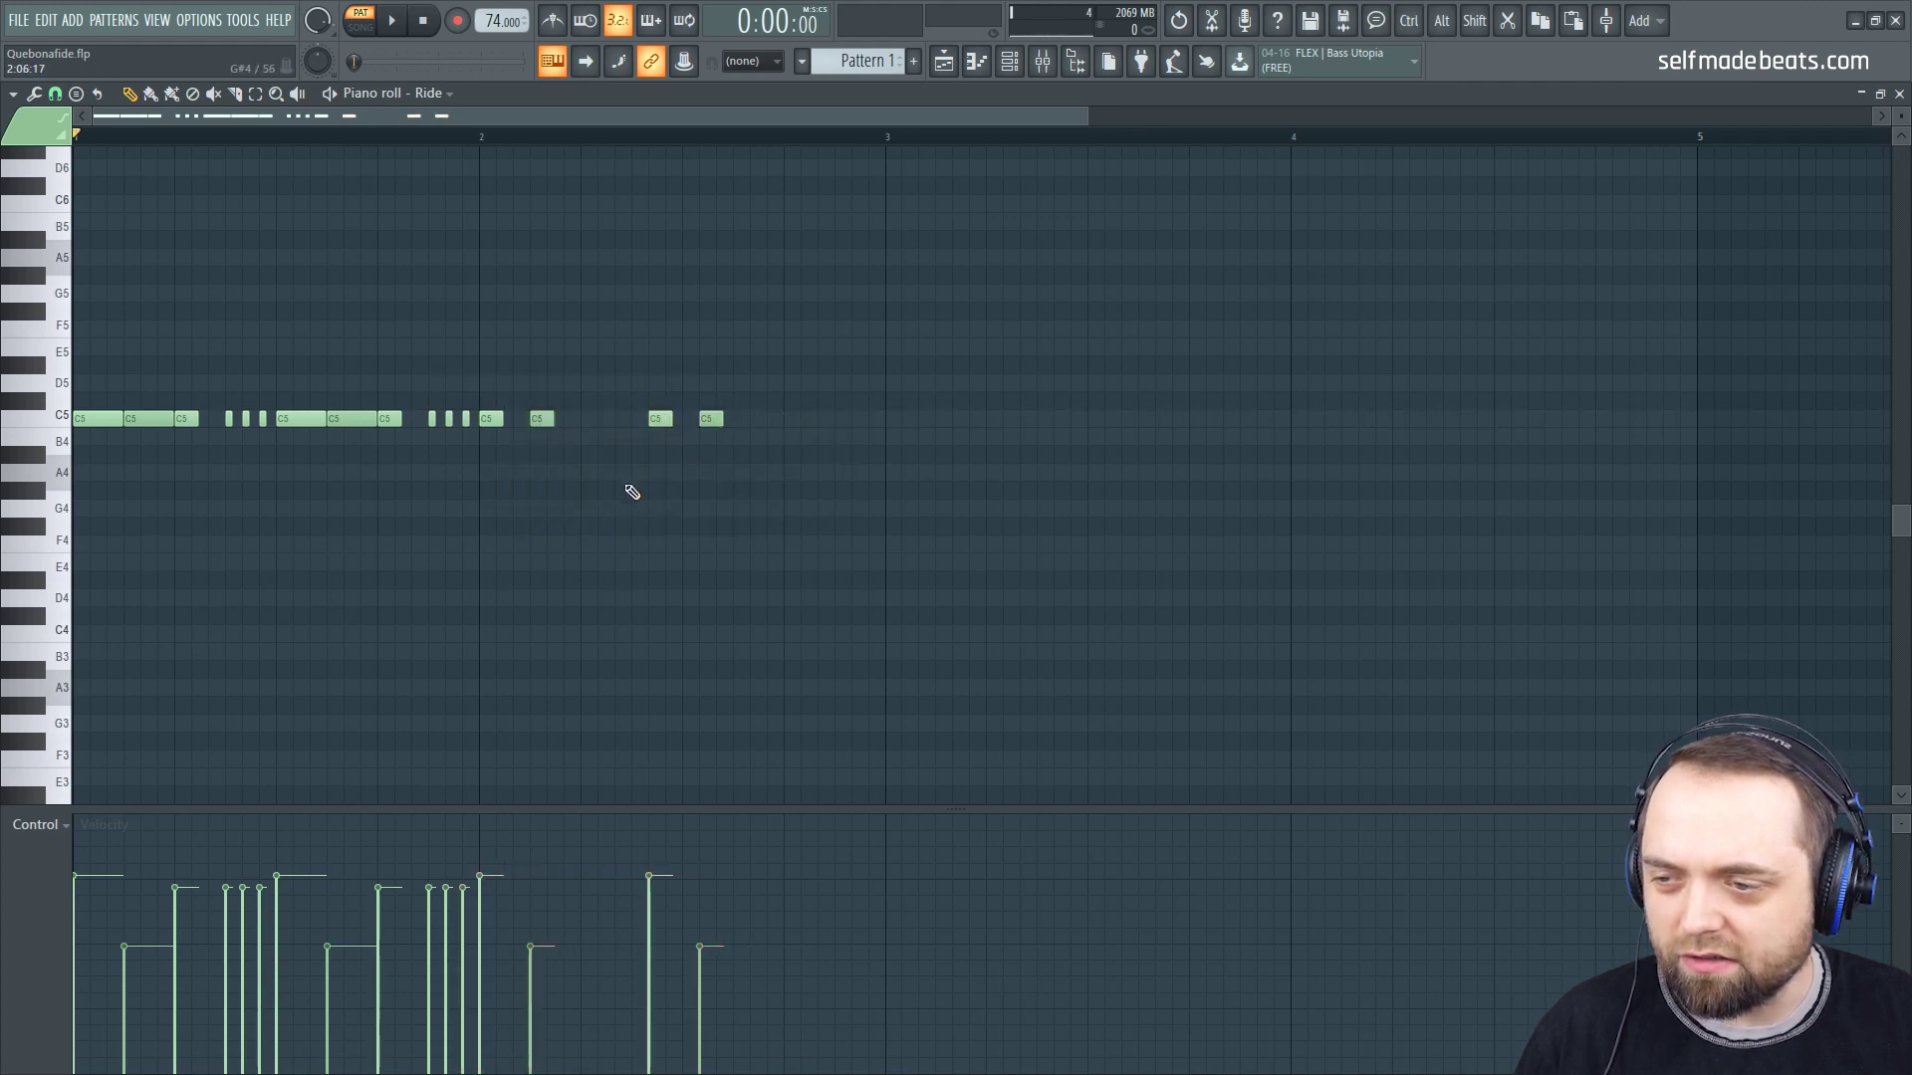
{"action": "key", "text": "ctrl+z"}
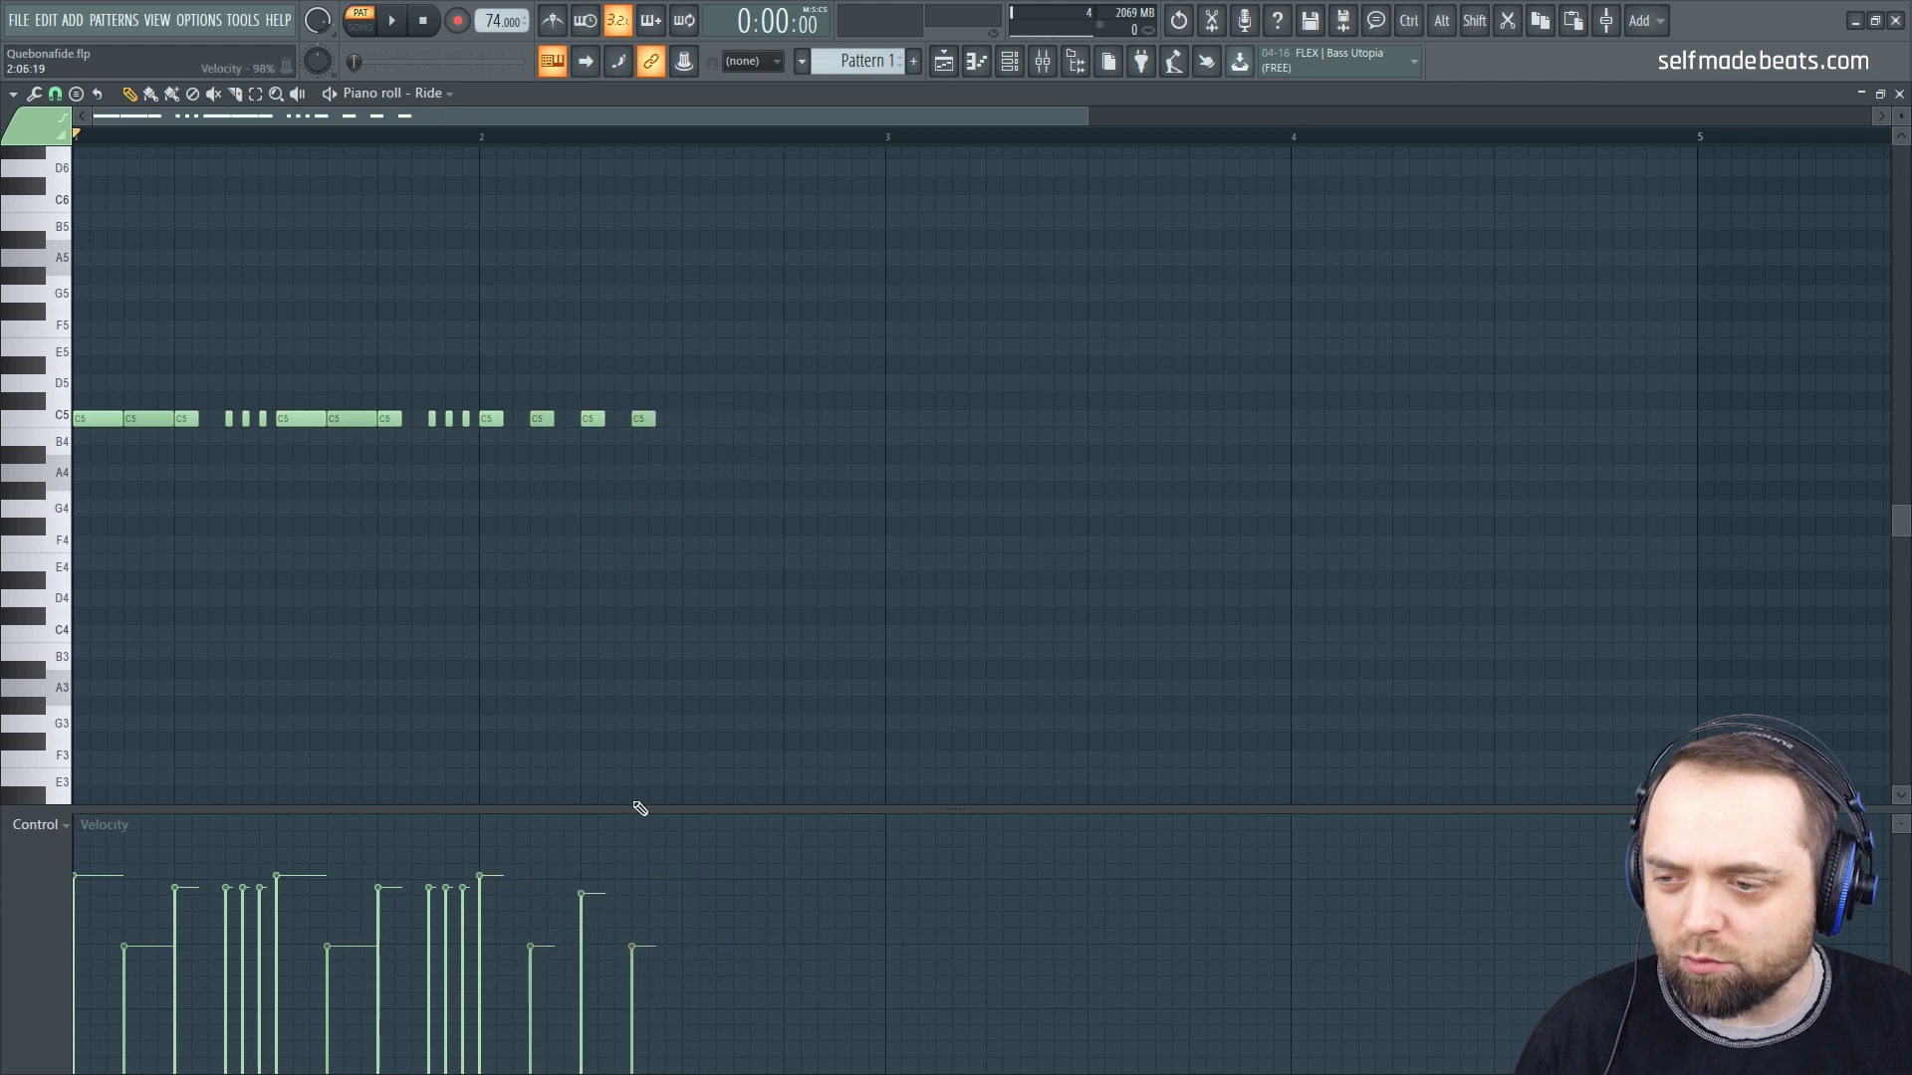
Step: Complete the Ride's bar 2 with a copied one-step note pair, then a one-step note with three triplet notes, and play from bar 2
{"action": "left_click_drag", "start_coordinate": [873, 367], "coordinate": [569, 446], "text": "ctrl"}
{"action": "left_click_drag", "start_coordinate": [588, 419], "coordinate": [689, 419], "text": "shift"}
{"action": "left_click", "coordinate": [501, 486], "text": "ctrl"}
{"action": "left_click_drag", "start_coordinate": [476, 464], "coordinate": [799, 422], "text": "ctrl"}
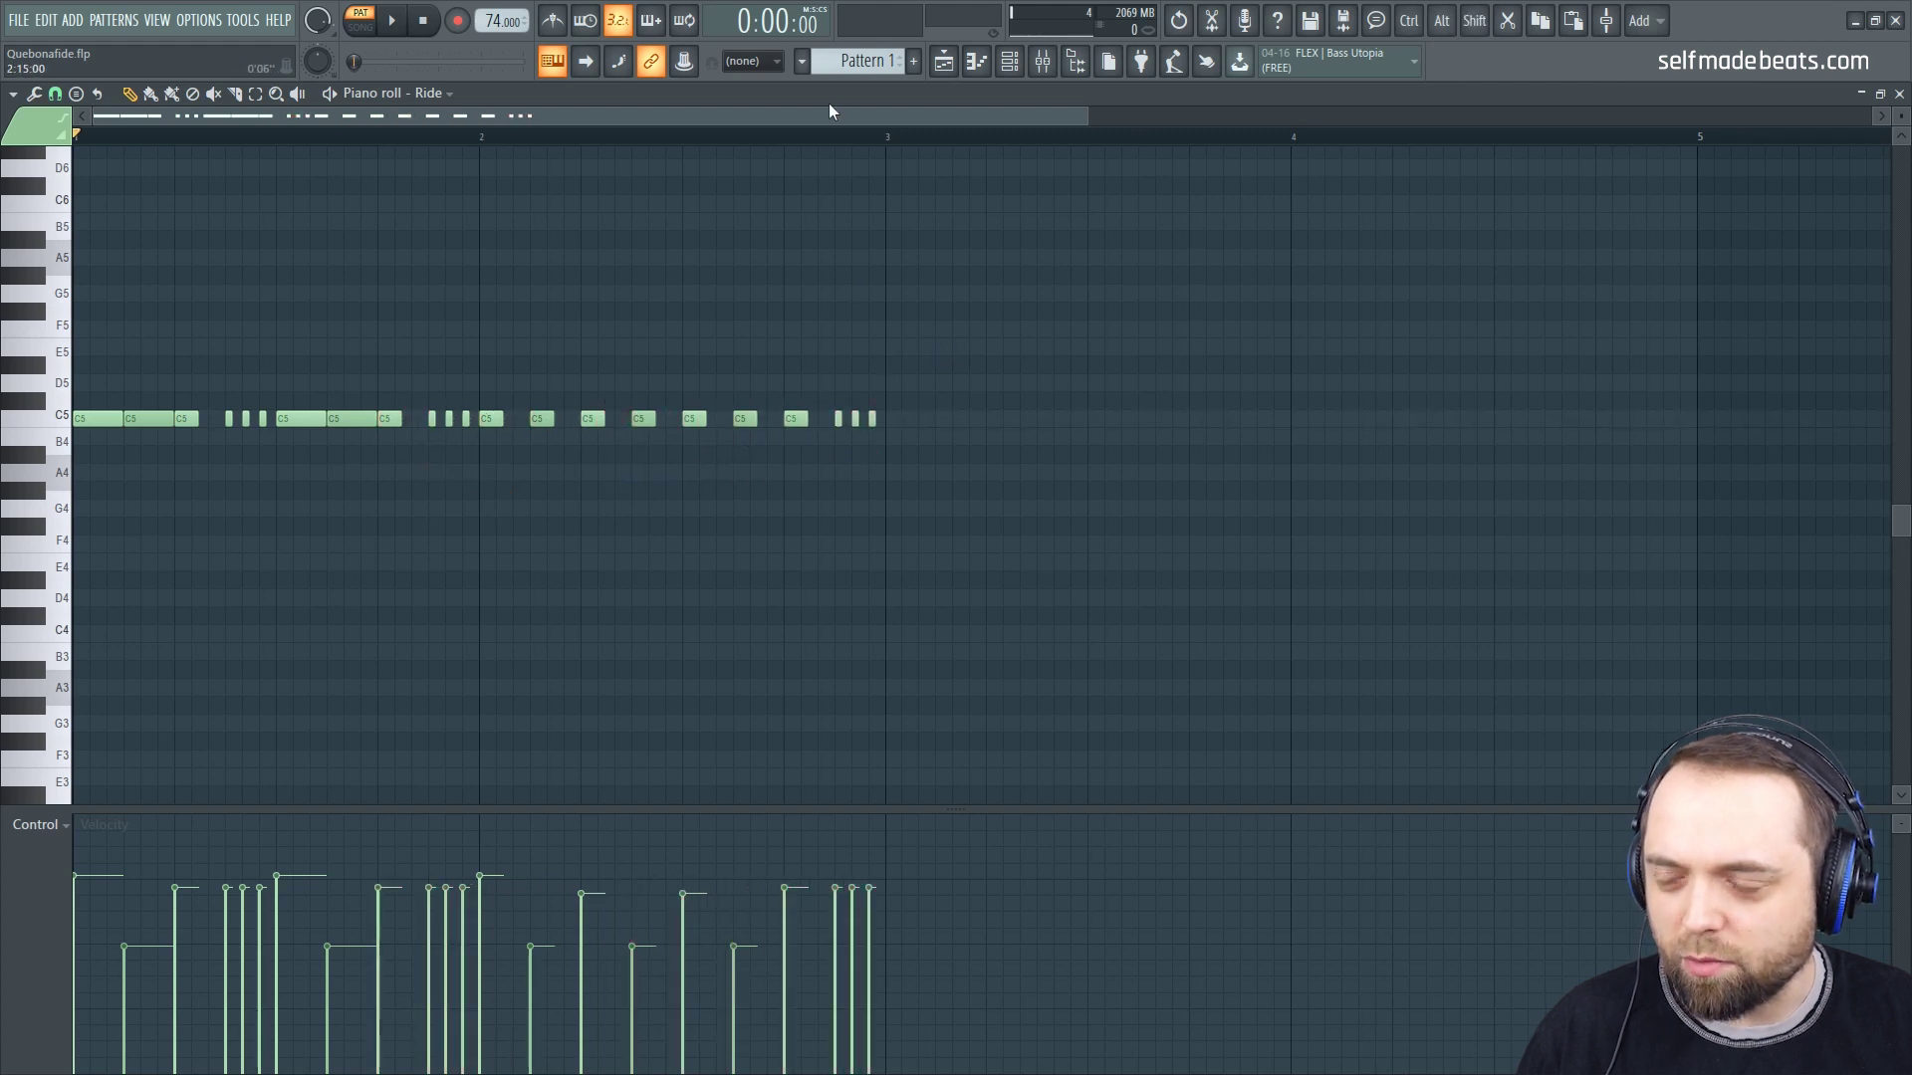
{"action": "left_click", "coordinate": [653, 136]}
{"action": "left_click", "coordinate": [484, 136]}
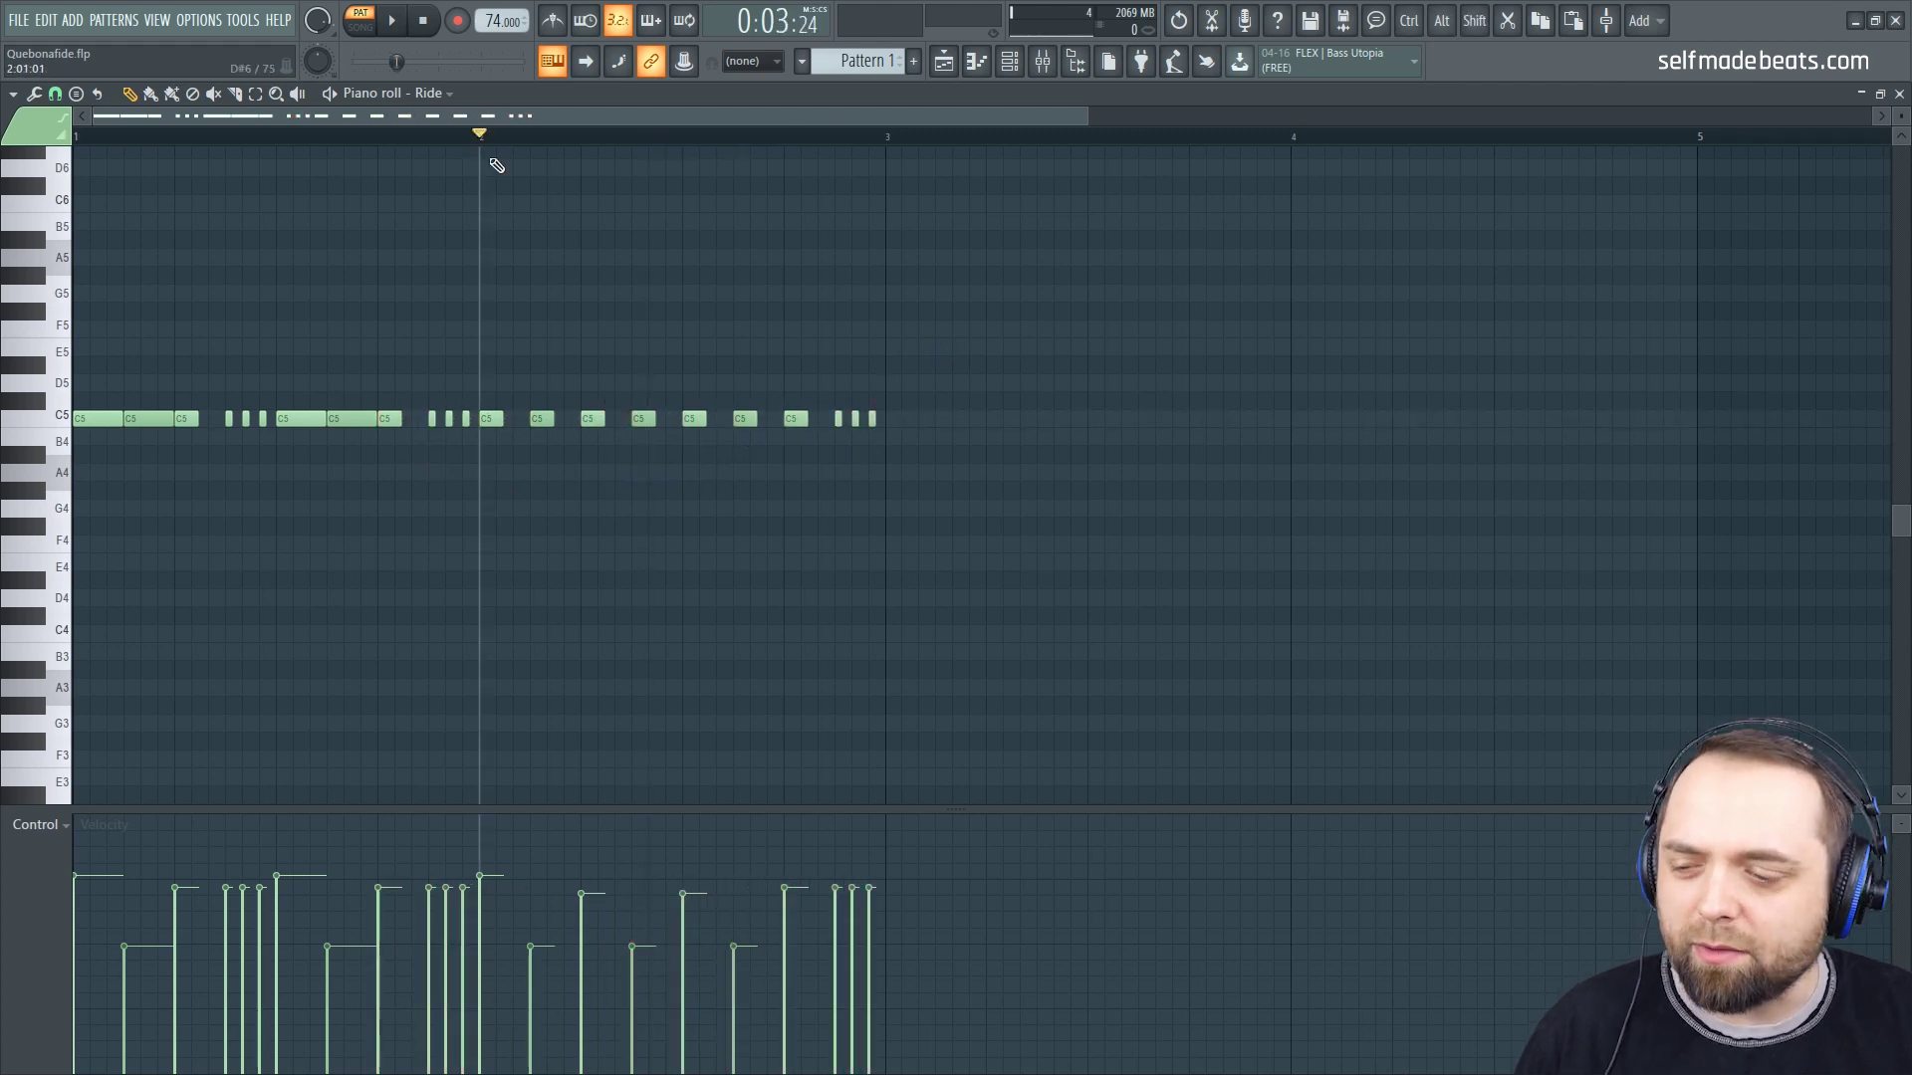
{"action": "key", "text": "space"}
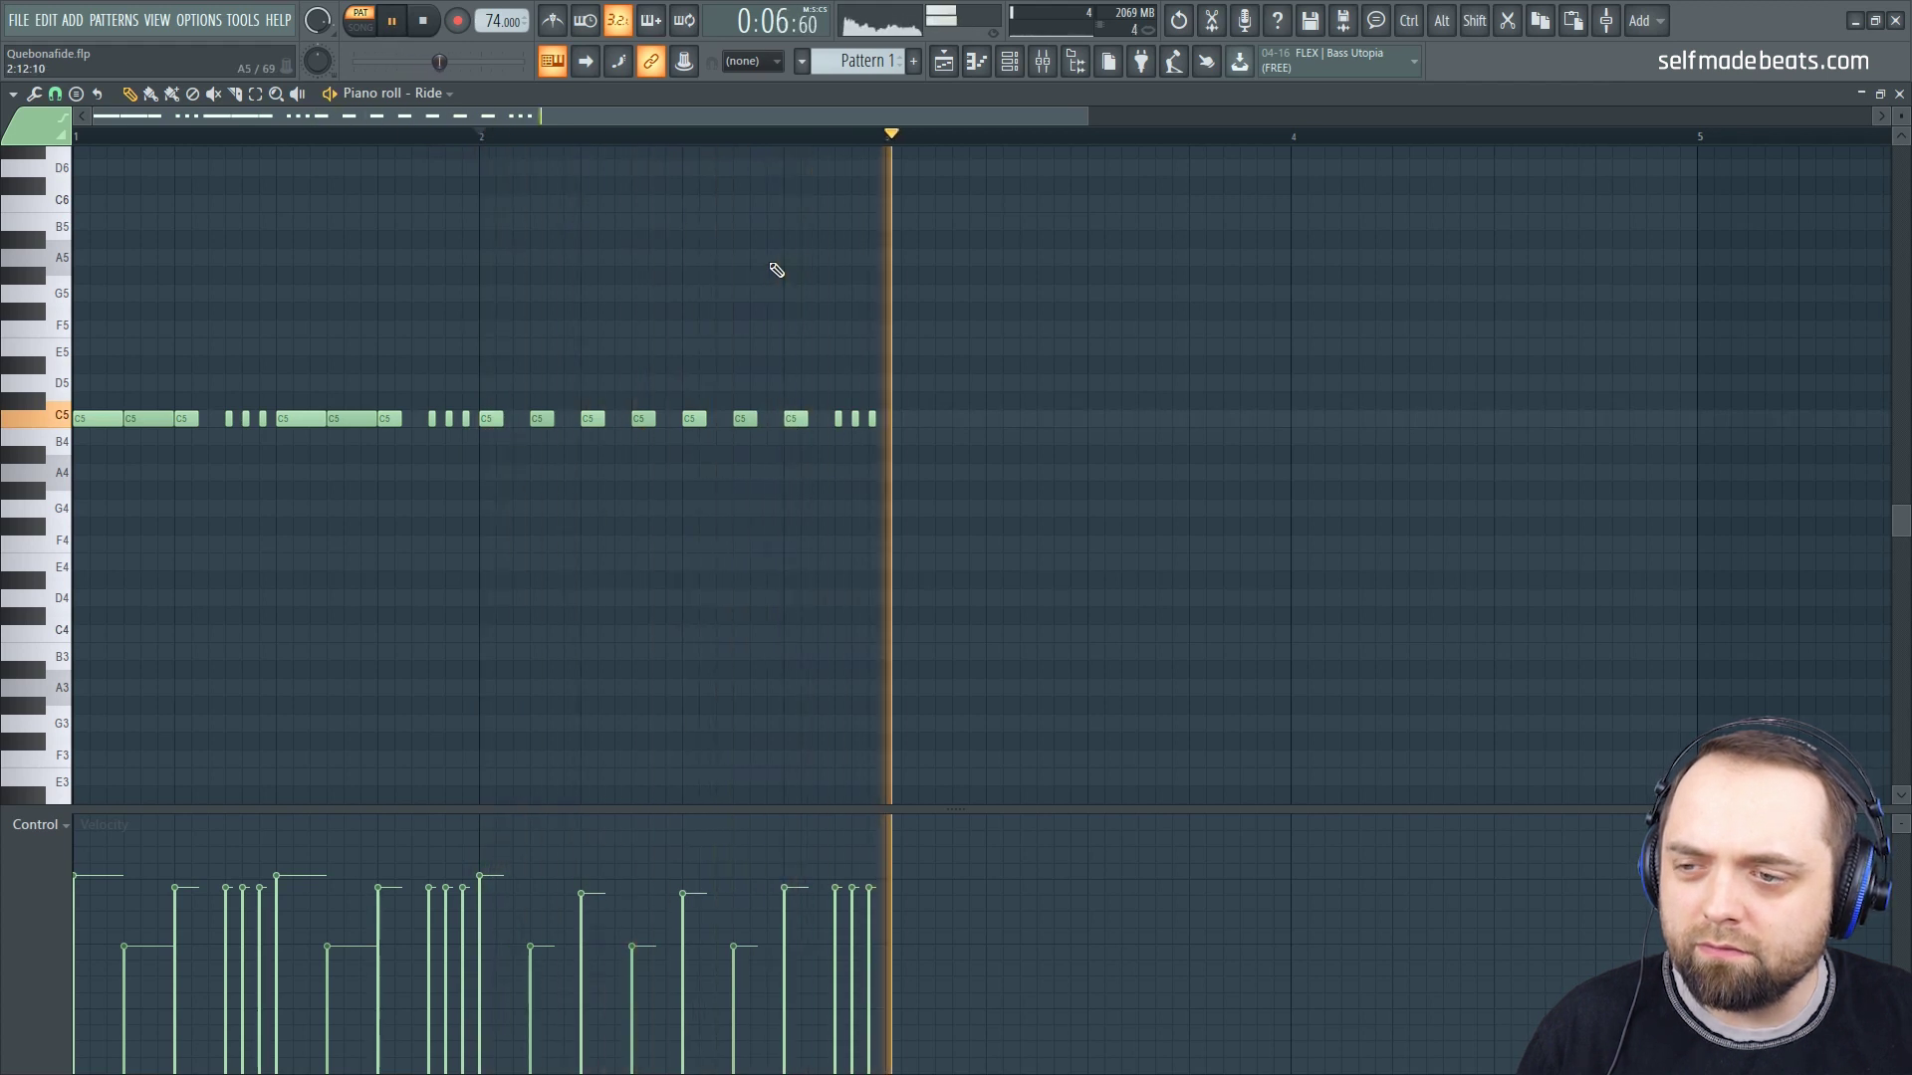
{"action": "key", "text": "space"}
Step: Copy the whole two-bar Ride phrase into bars 3 and 4, close its piano roll and play the drum pattern
{"action": "key", "text": "ctrl+a"}
{"action": "left_click_drag", "start_coordinate": [109, 420], "coordinate": [952, 431]}
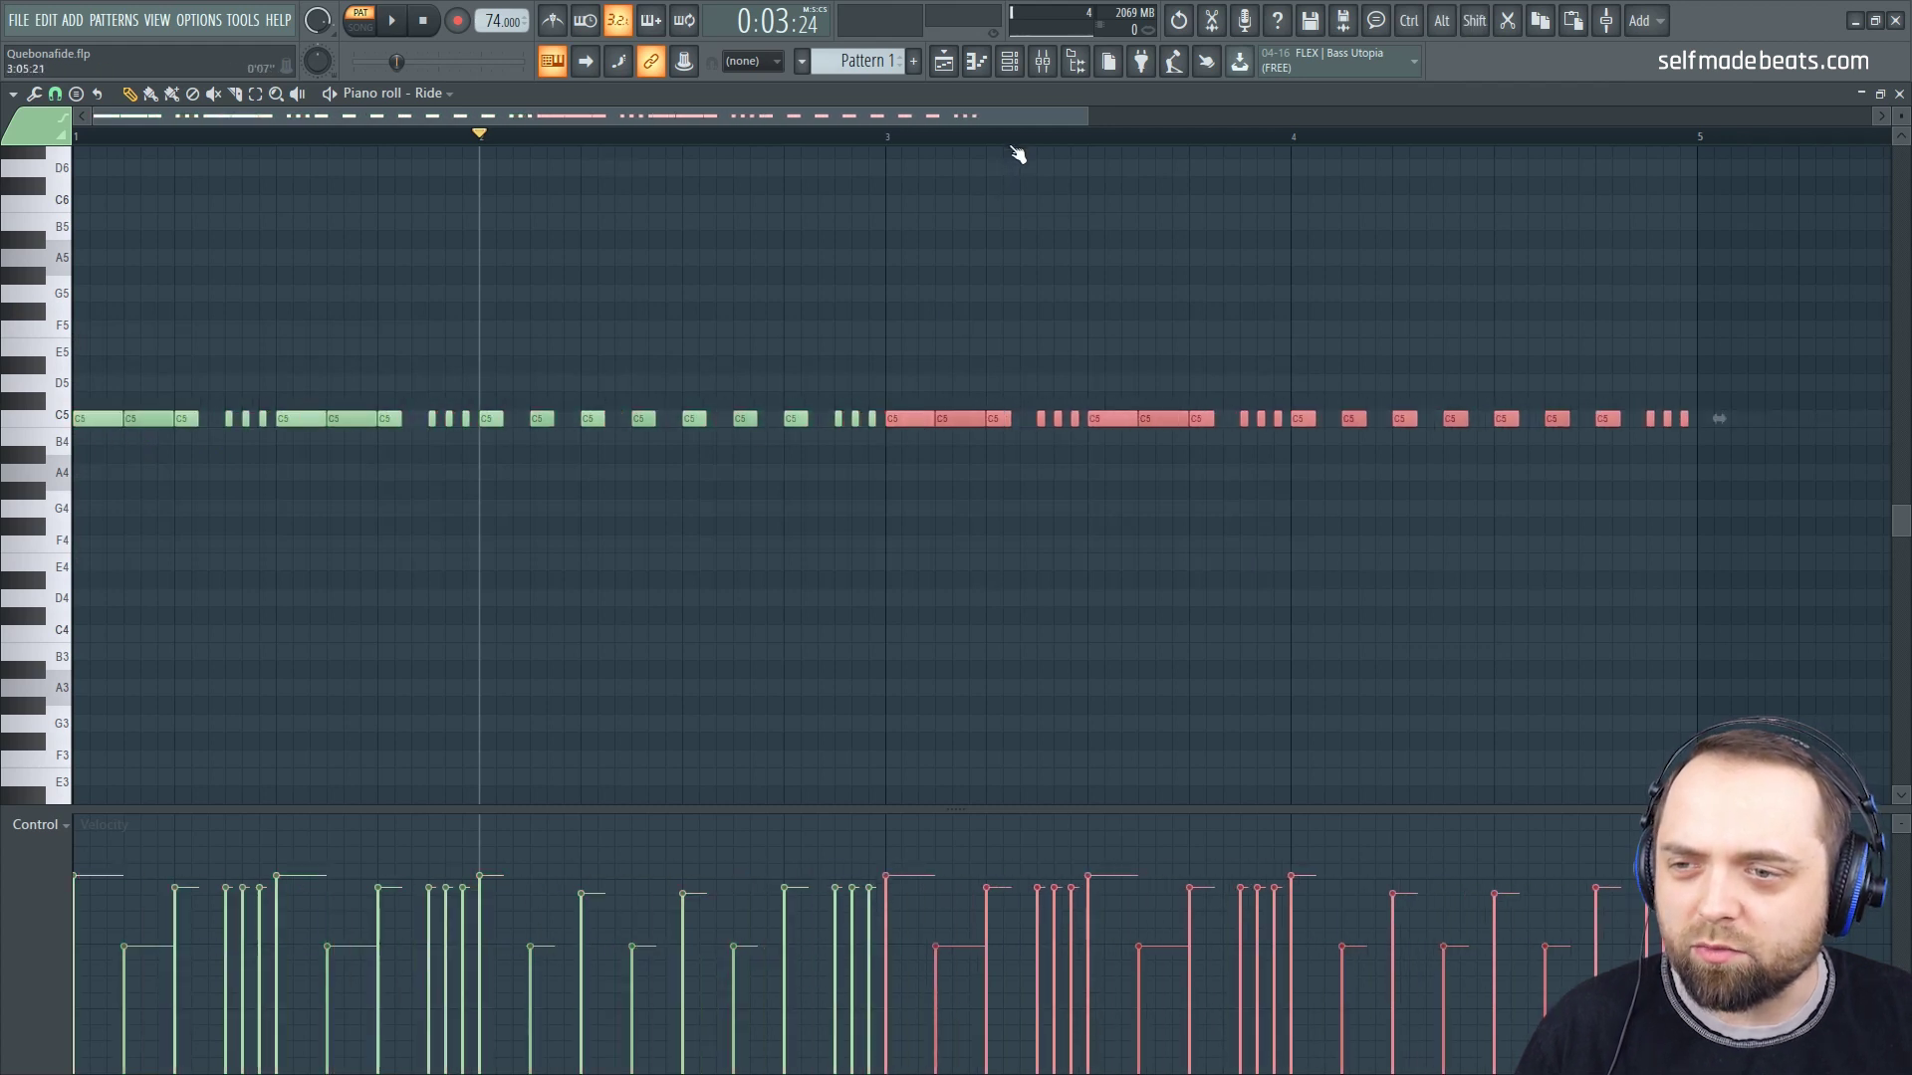
{"action": "scroll", "coordinate": [1010, 144], "scroll_direction": "down", "scroll_amount": 3}
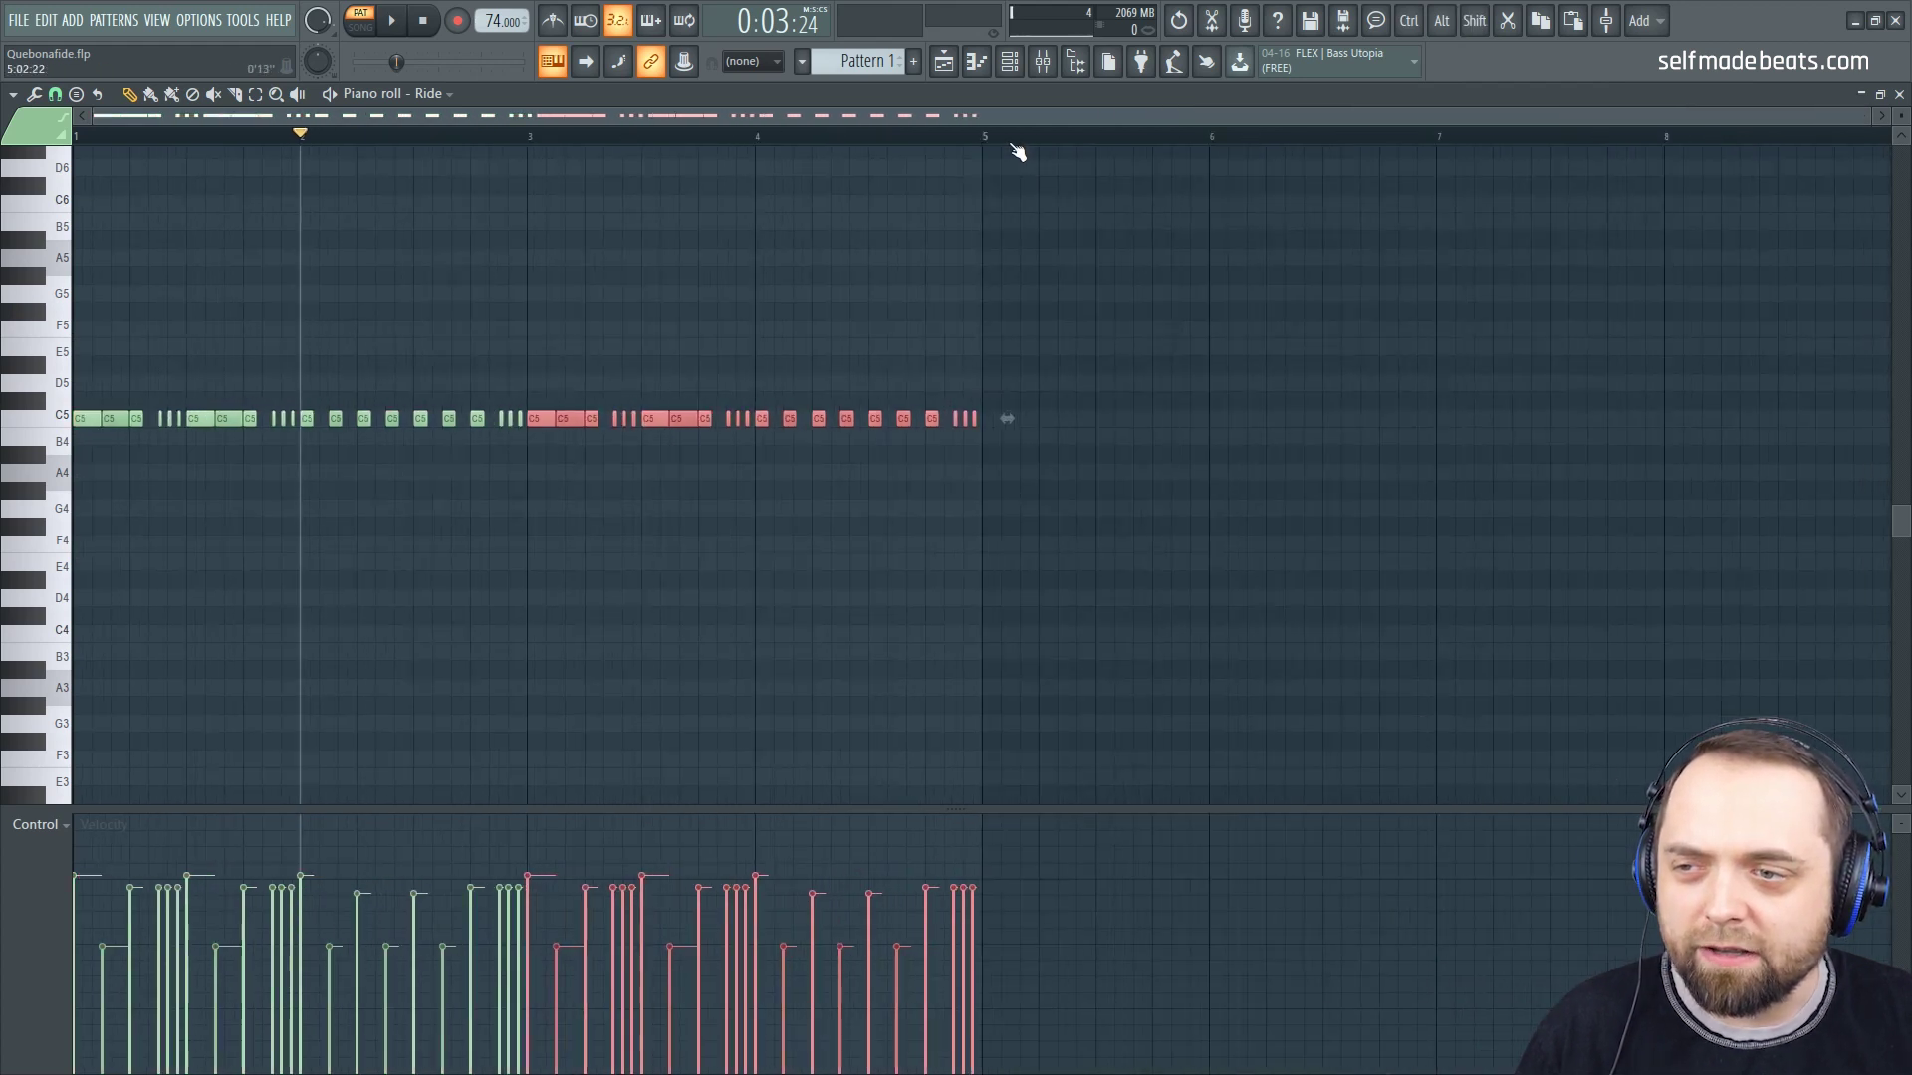
{"action": "key", "text": "Home"}
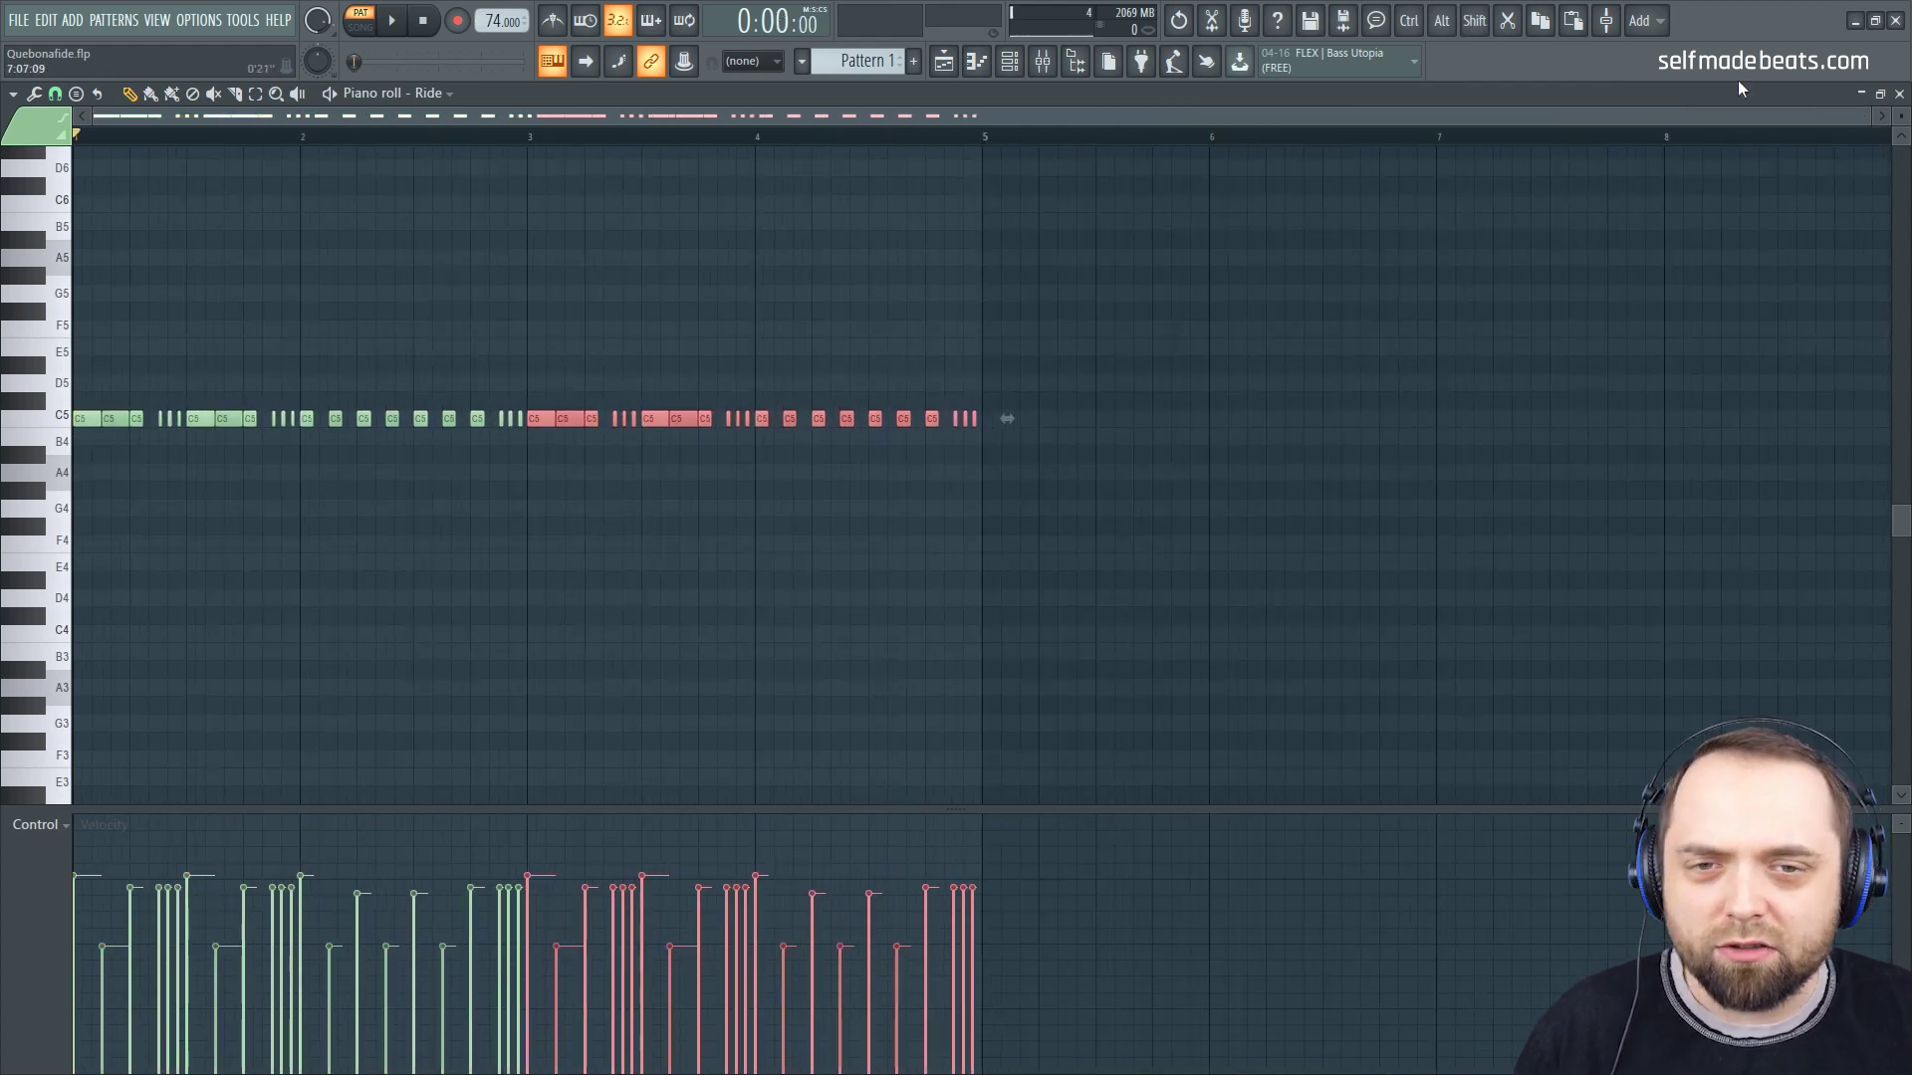
{"action": "left_click", "coordinate": [1883, 95]}
{"action": "key", "text": "space"}
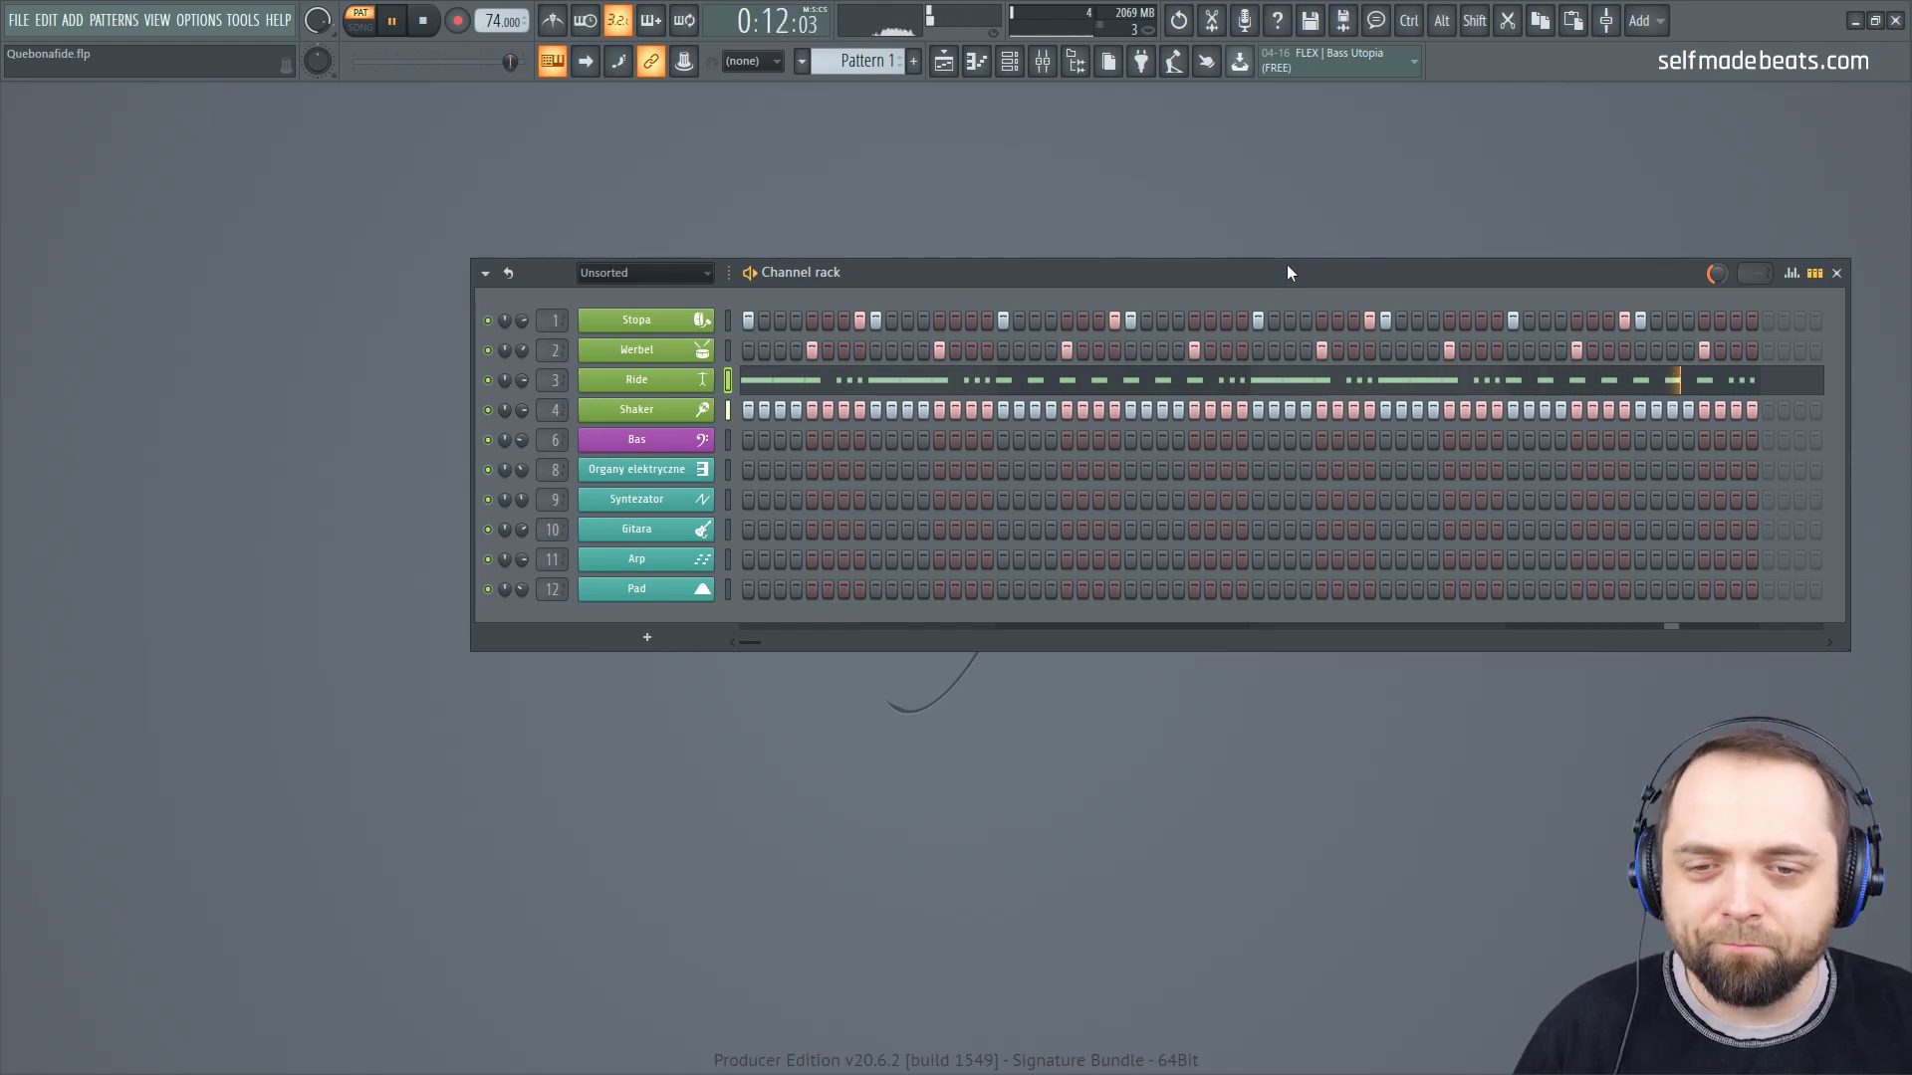
{"action": "key", "text": "space"}
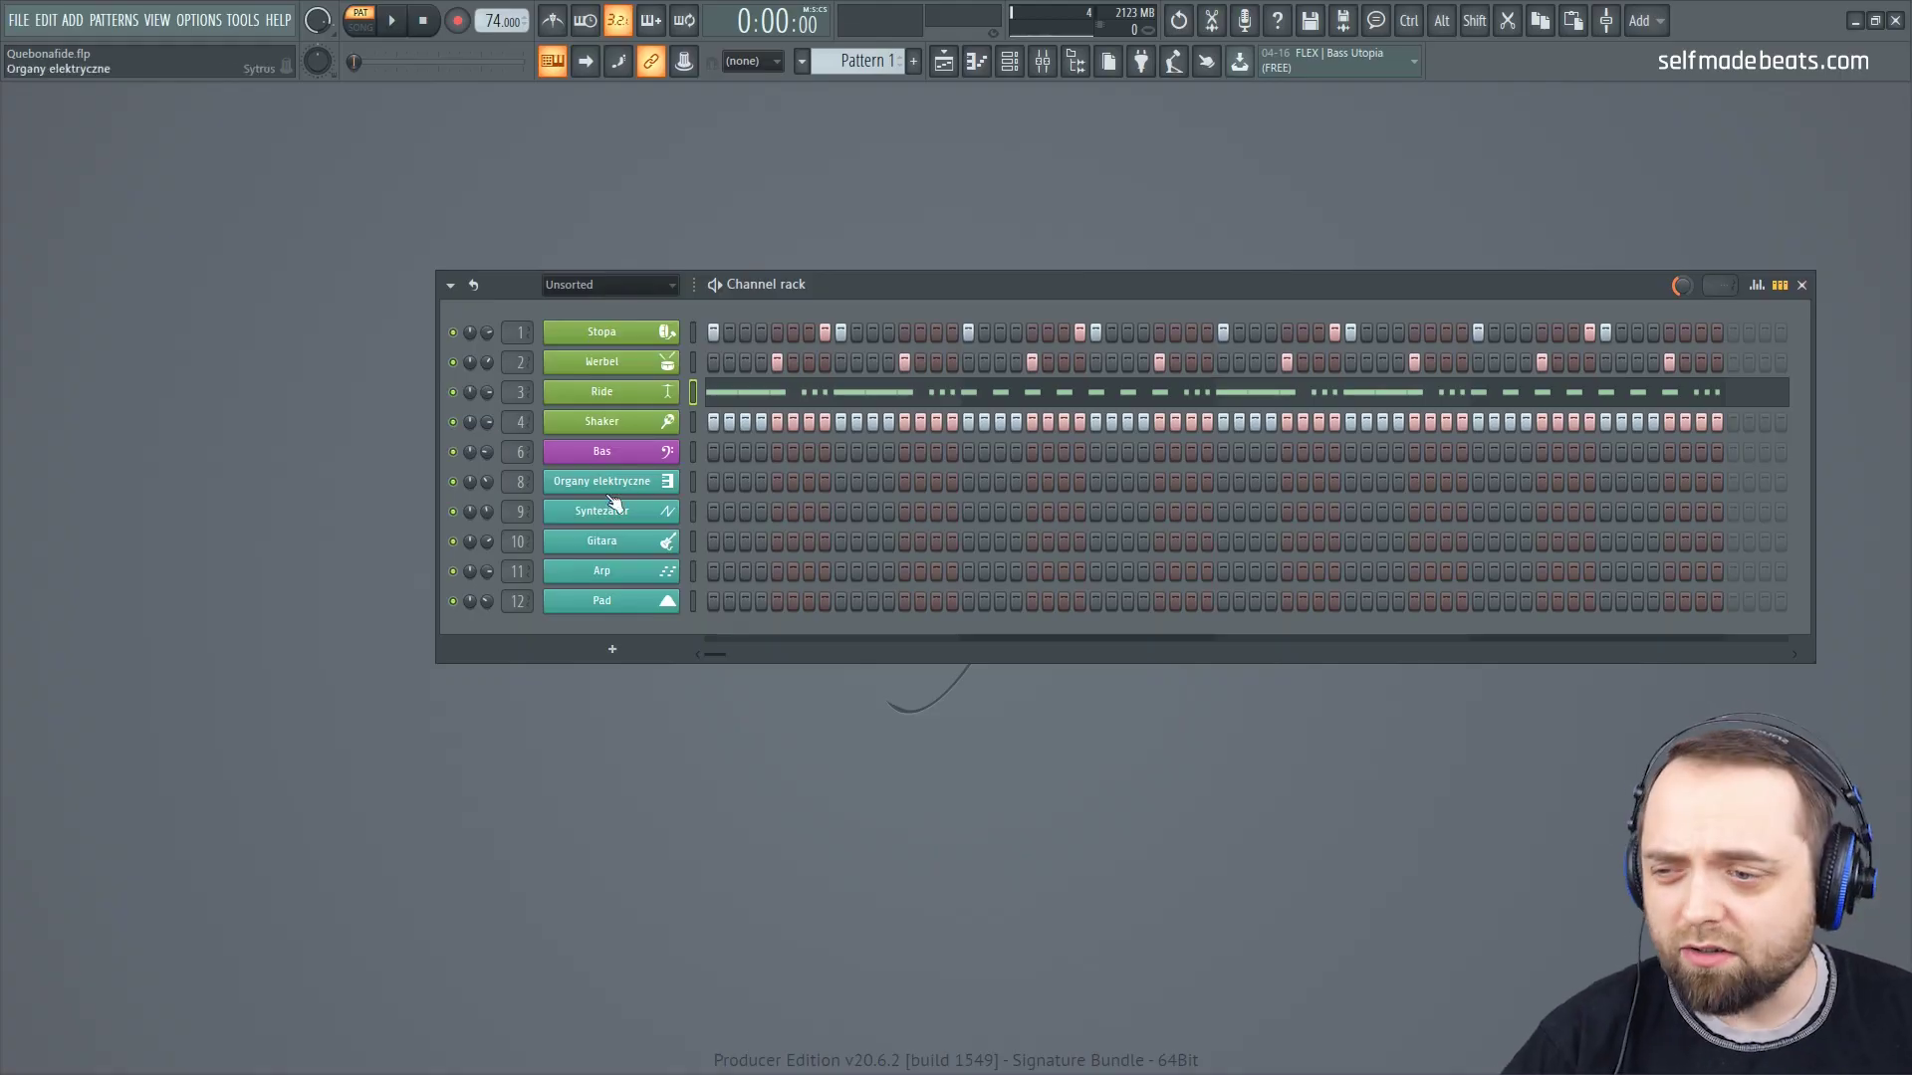
Step: Open the Bas channel's piano roll, place a four-step D#5 followed by two-step A#4 and F4 notes from bar 1, and play them
{"action": "right_click", "coordinate": [626, 454]}
{"action": "left_click", "coordinate": [739, 453]}
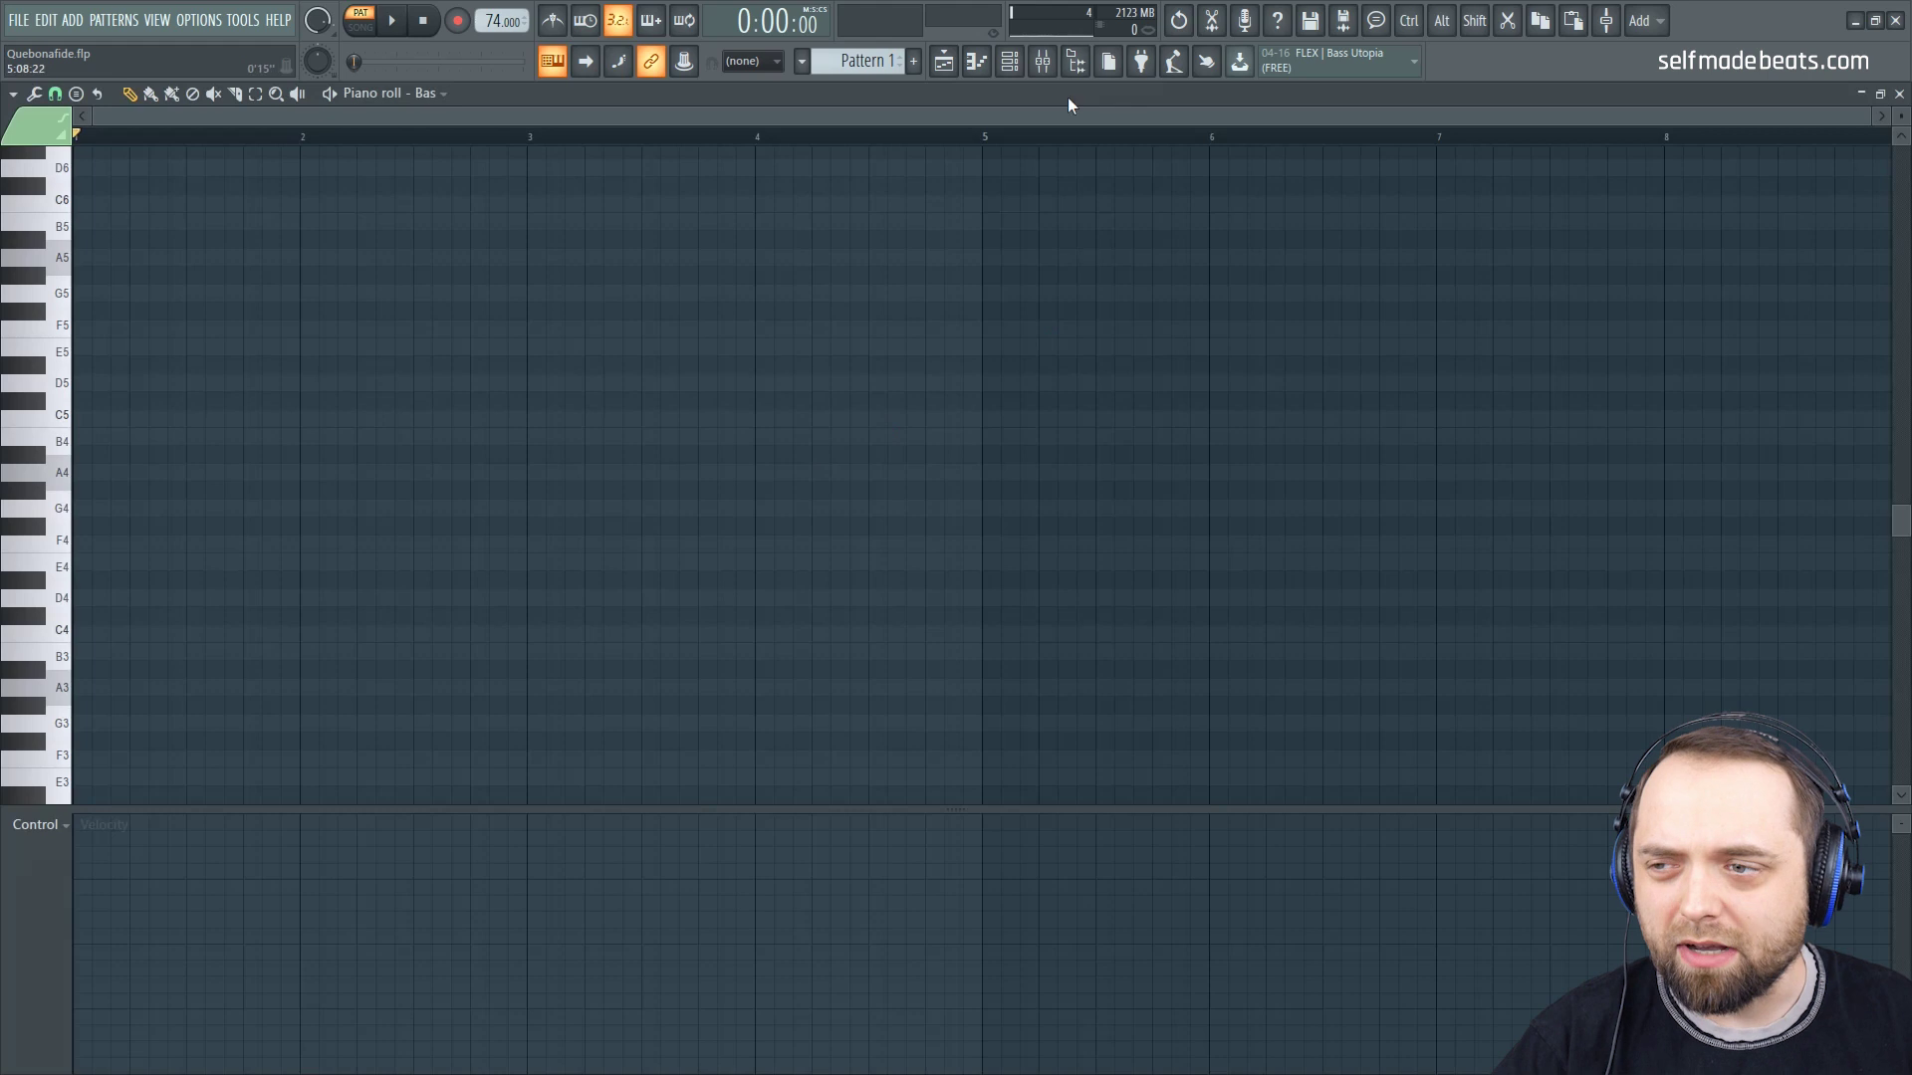
{"action": "left_click_drag", "start_coordinate": [1870, 116], "coordinate": [1754, 116]}
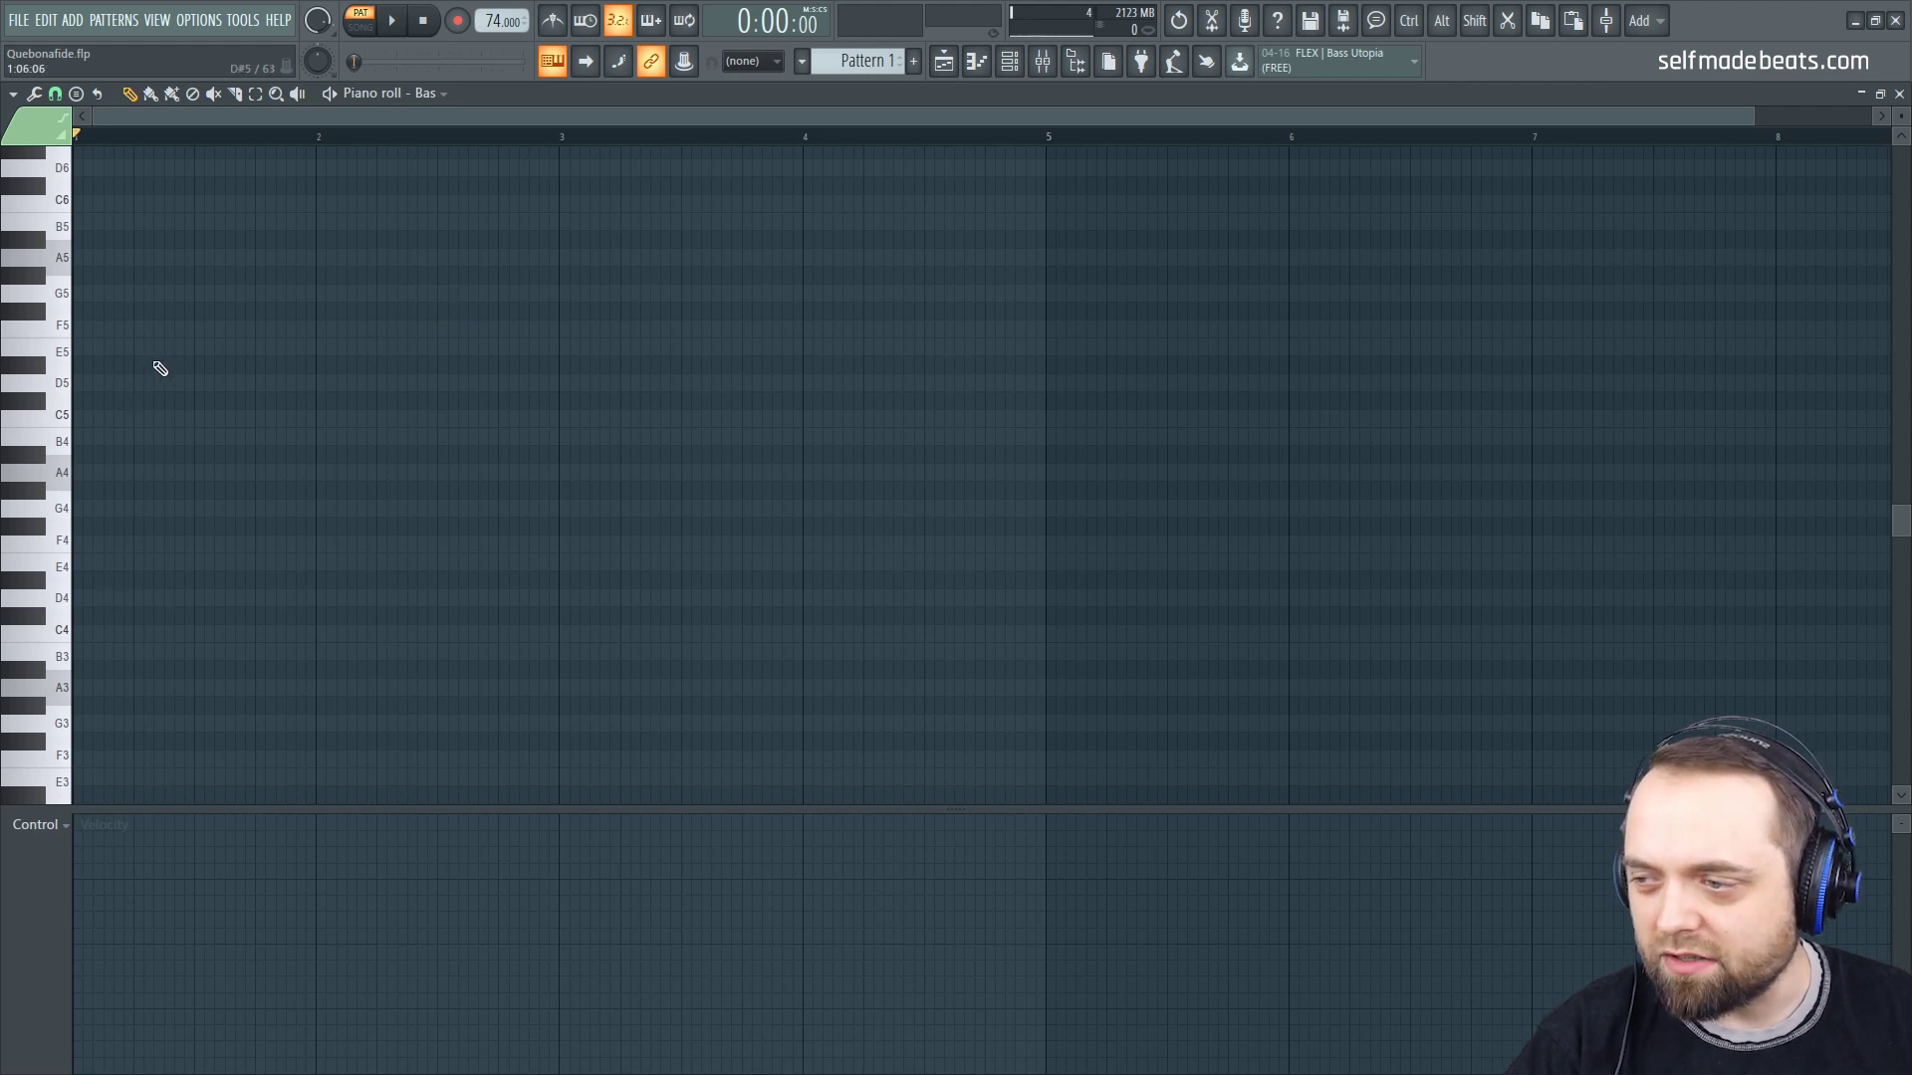
{"action": "left_click", "coordinate": [127, 366]}
{"action": "scroll", "coordinate": [299, 398], "scroll_direction": "up", "scroll_amount": 2}
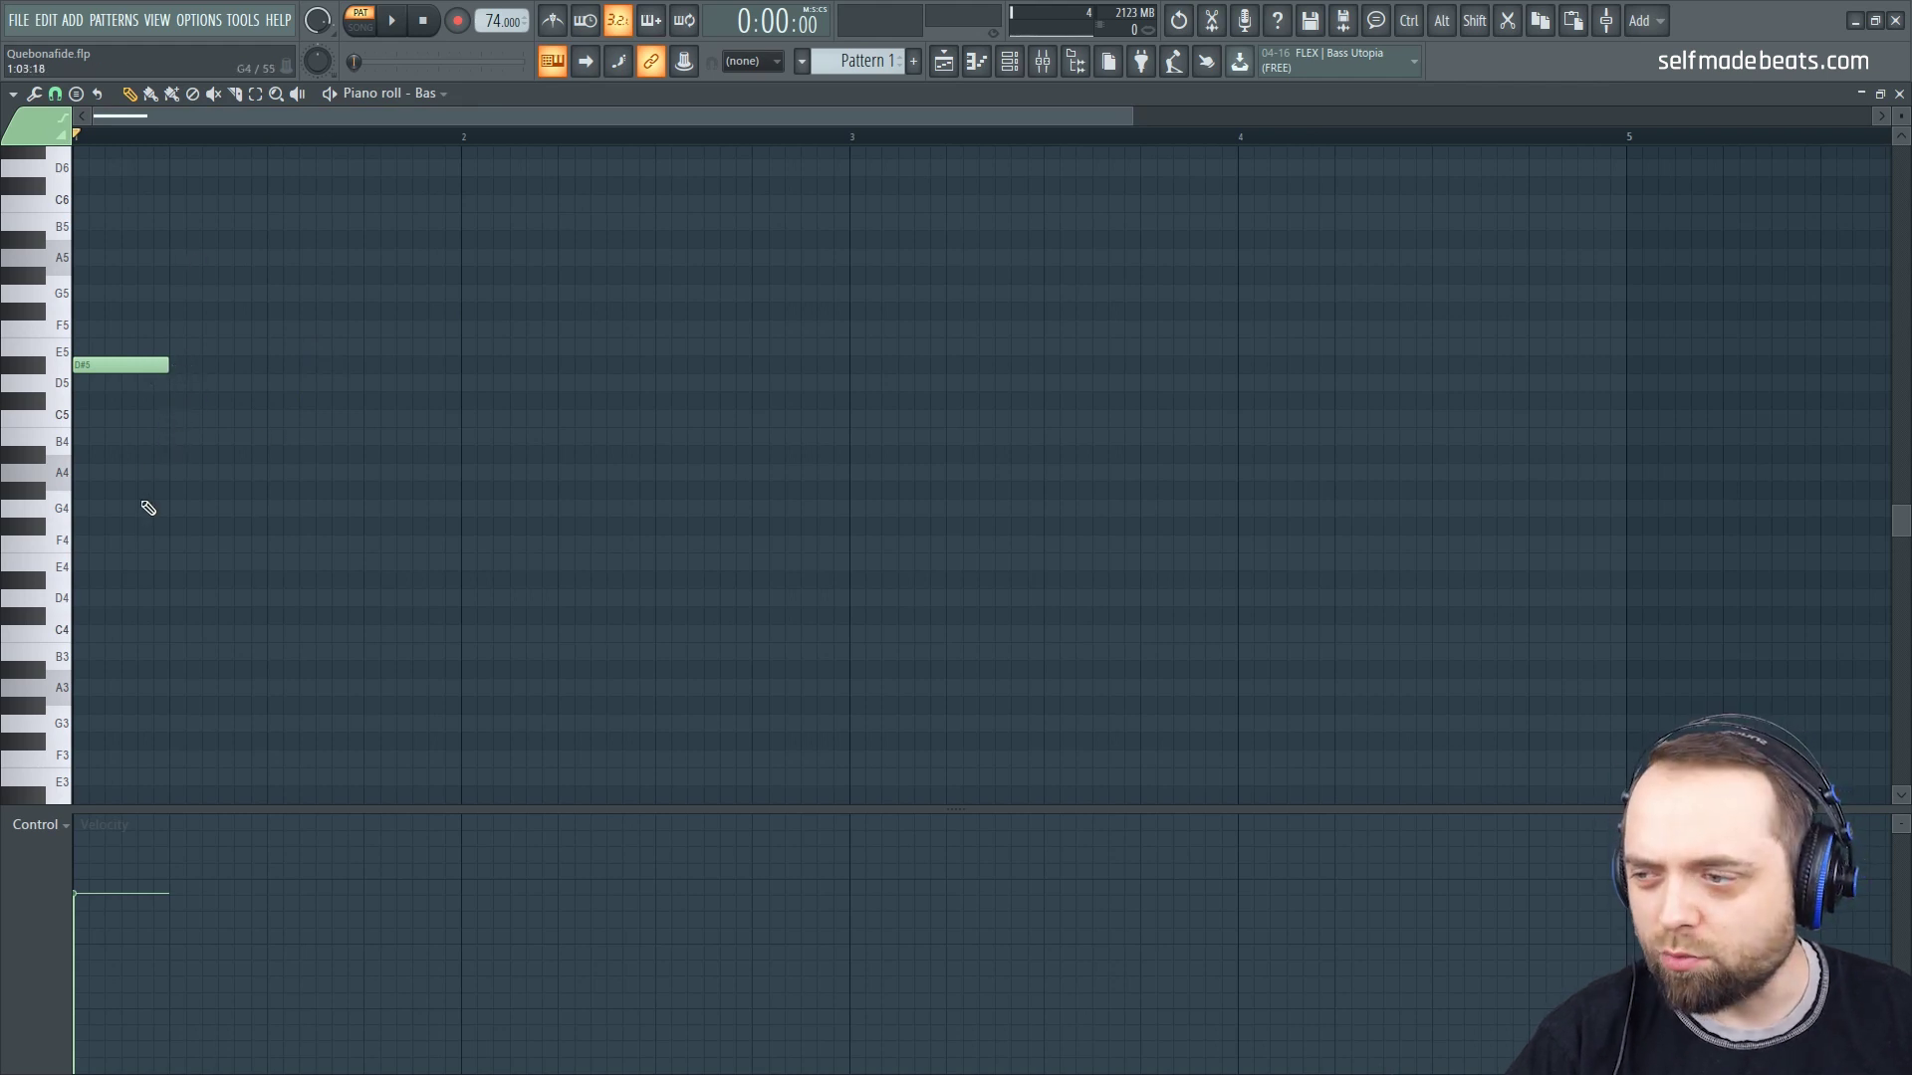
{"action": "left_click", "coordinate": [173, 455]}
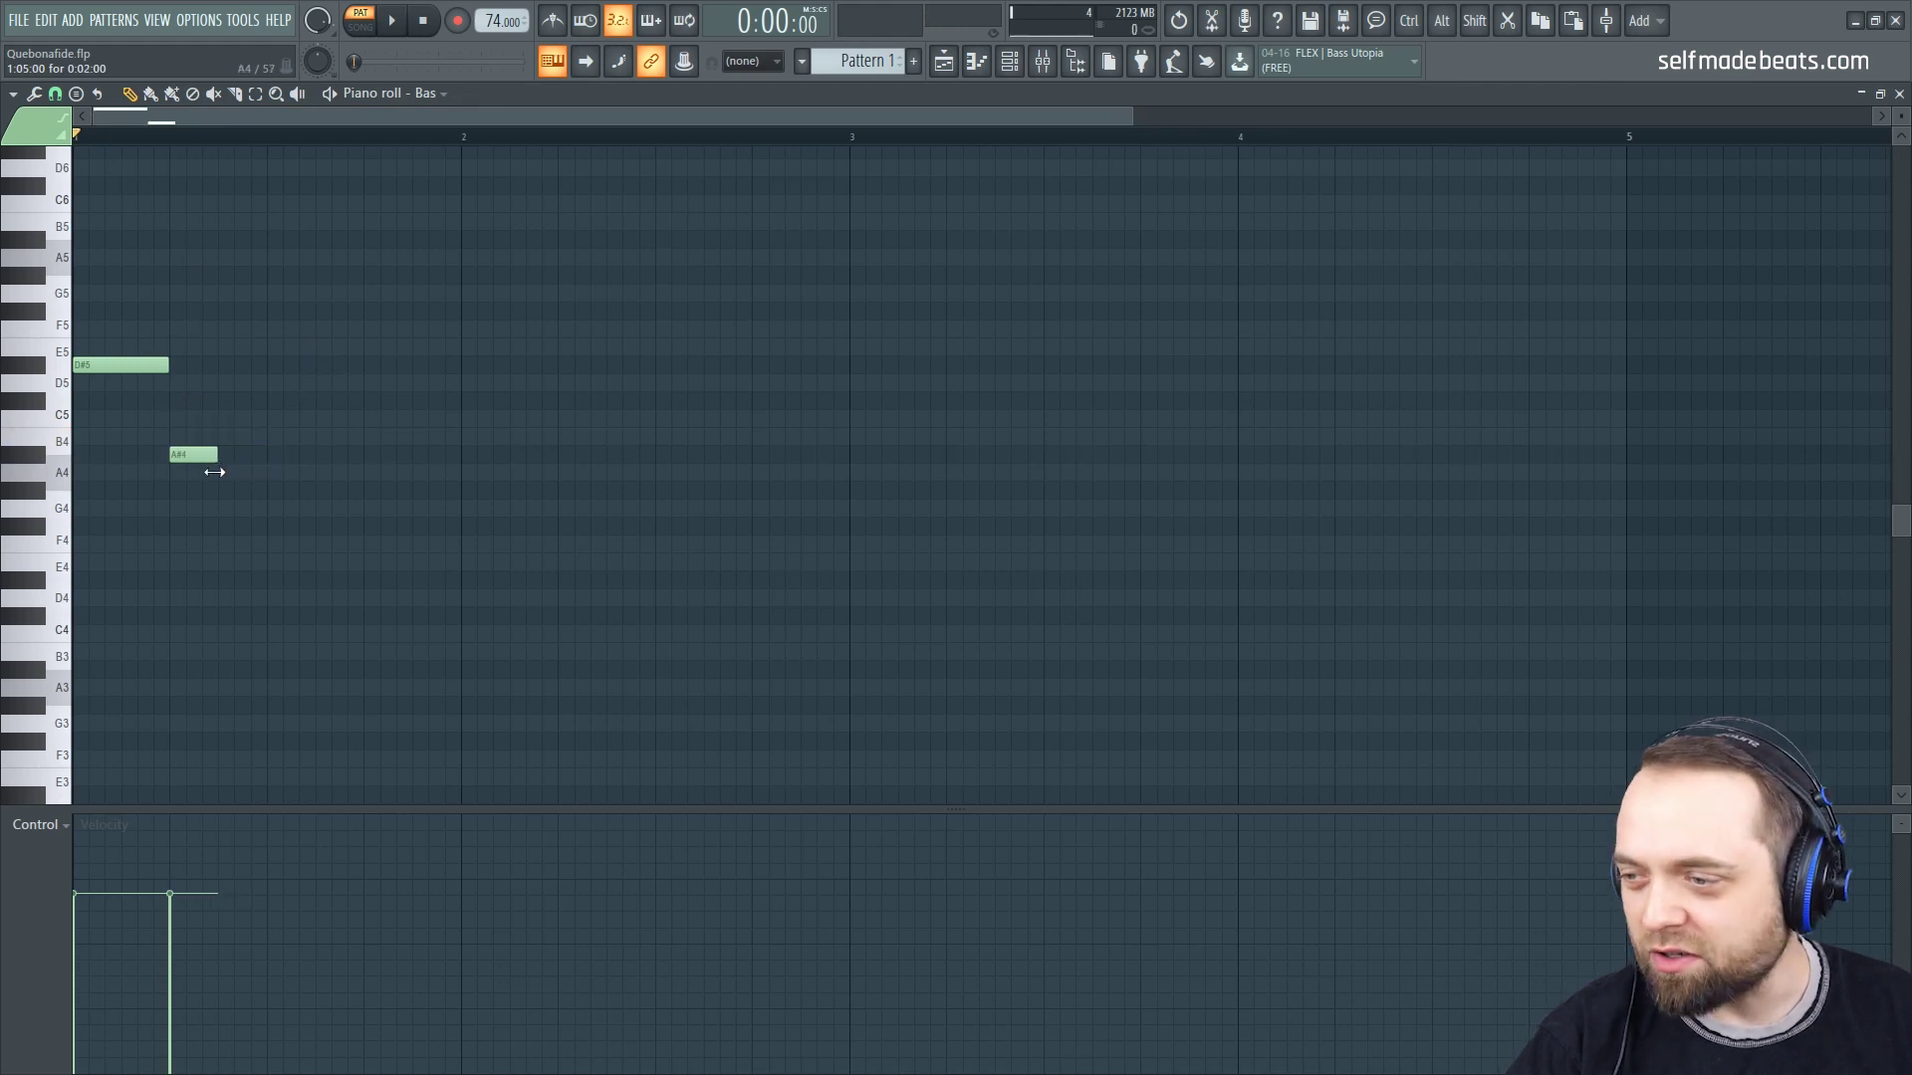
{"action": "left_click", "coordinate": [55, 93]}
{"action": "left_click", "coordinate": [111, 291]}
{"action": "left_click", "coordinate": [239, 544]}
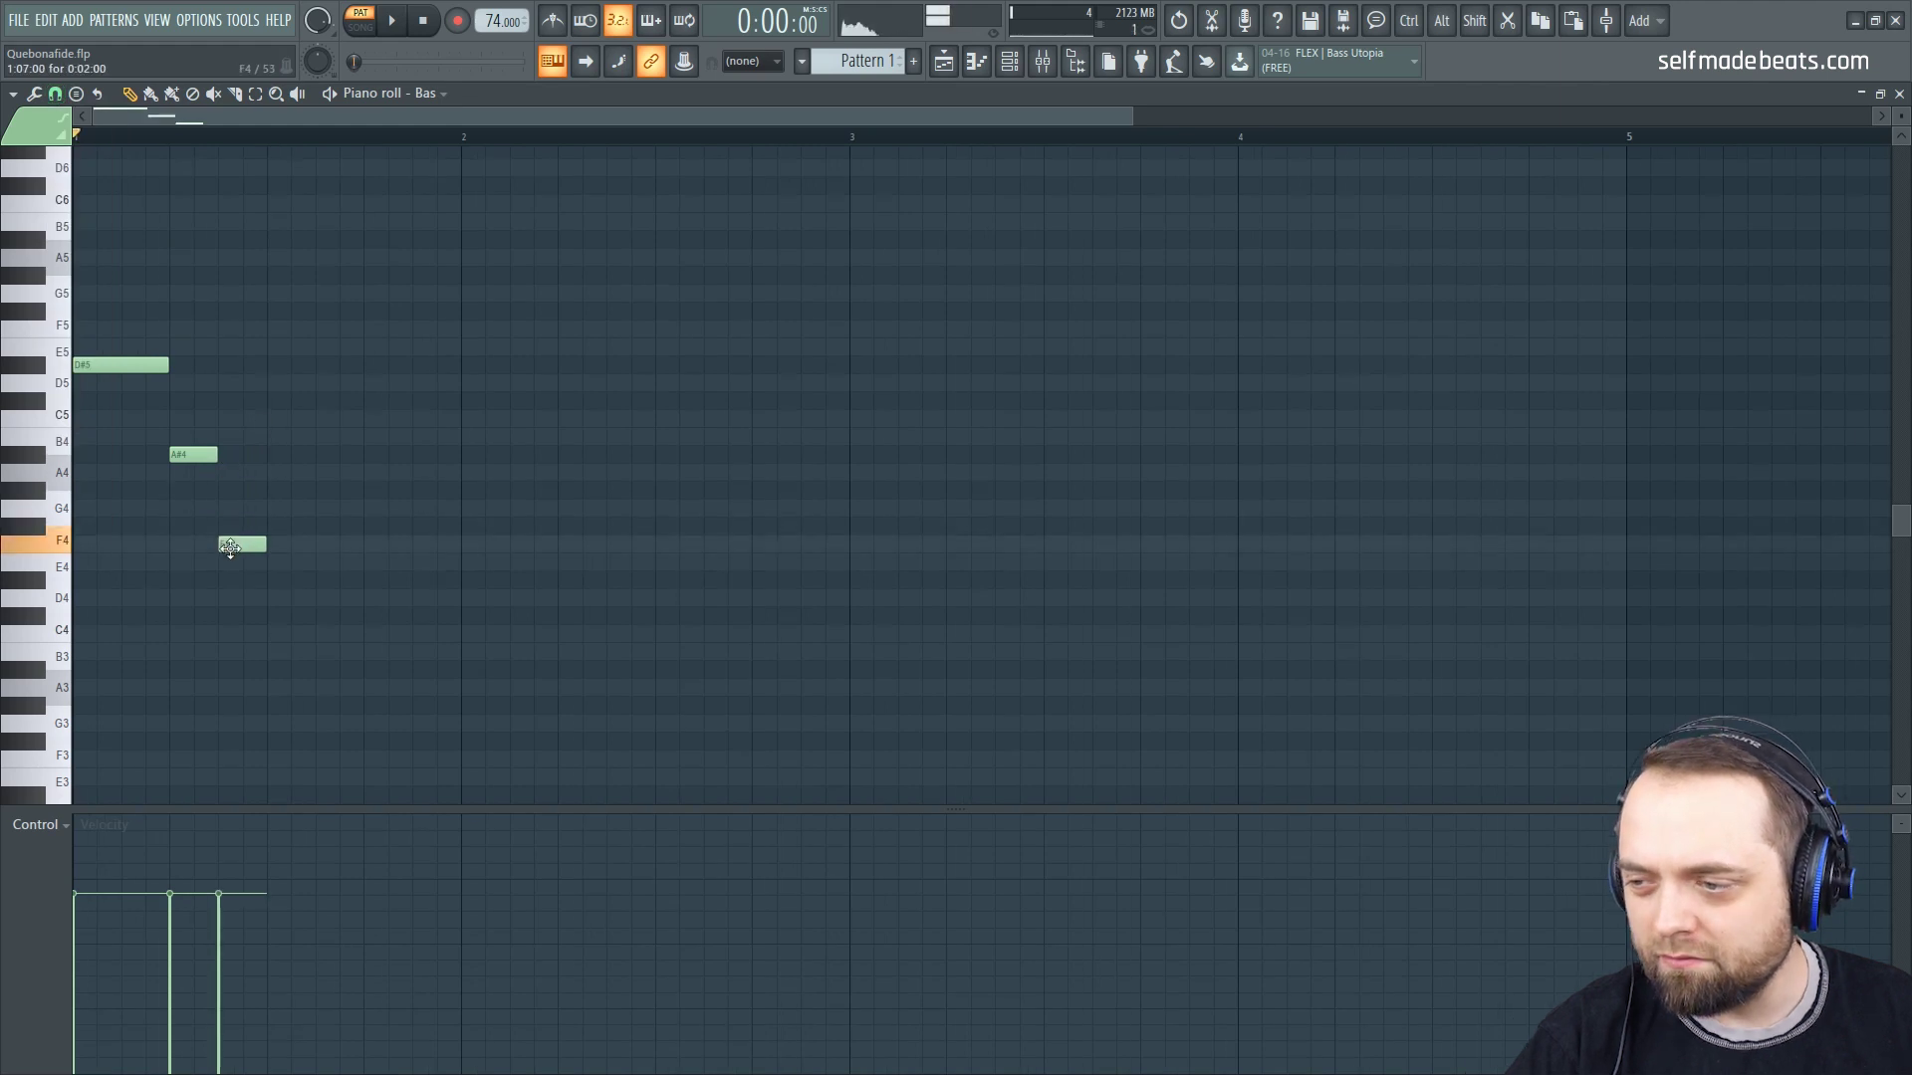
{"action": "key", "text": "space"}
{"action": "key", "text": "space"}
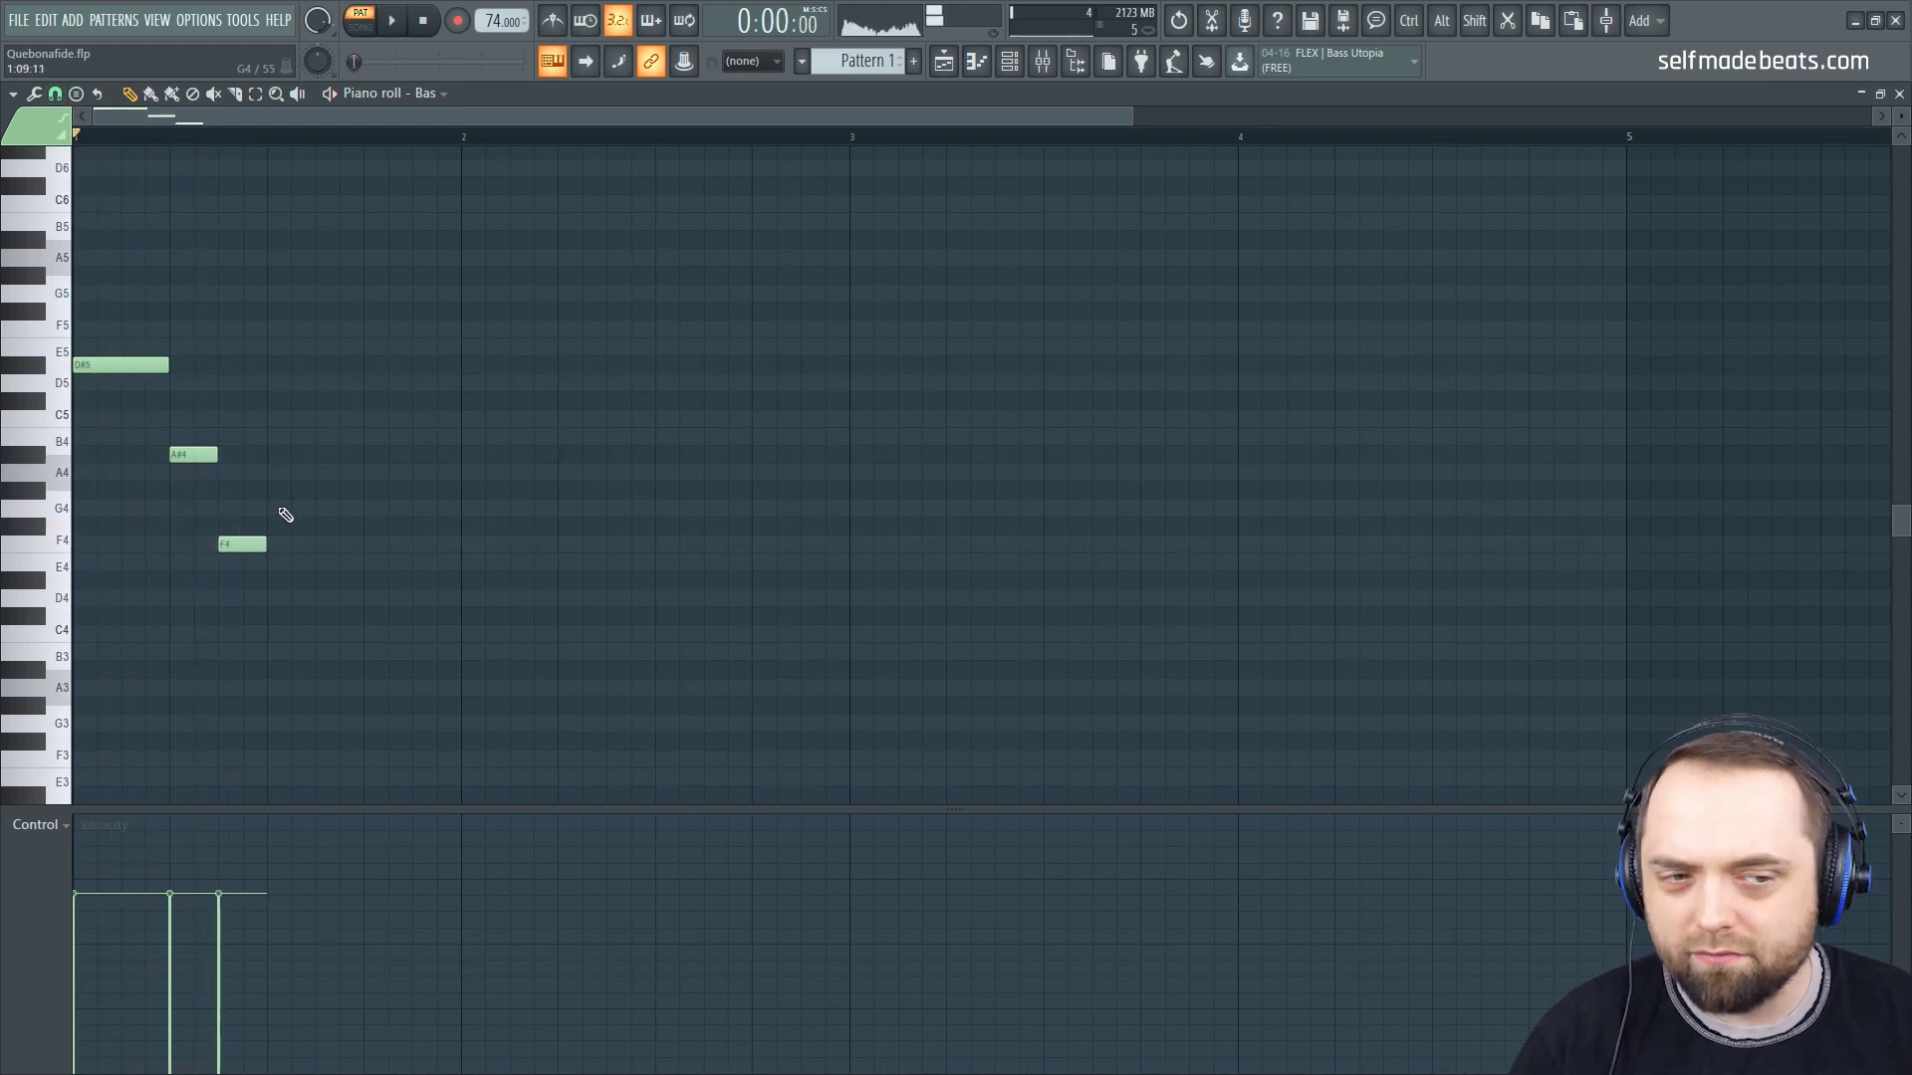
Step: Continue bar 1 of the bass line with a four-step G4, a two-step D5 and a one-step F4, and play it
{"action": "left_click", "coordinate": [289, 508]}
{"action": "left_click_drag", "start_coordinate": [313, 508], "coordinate": [363, 508]}
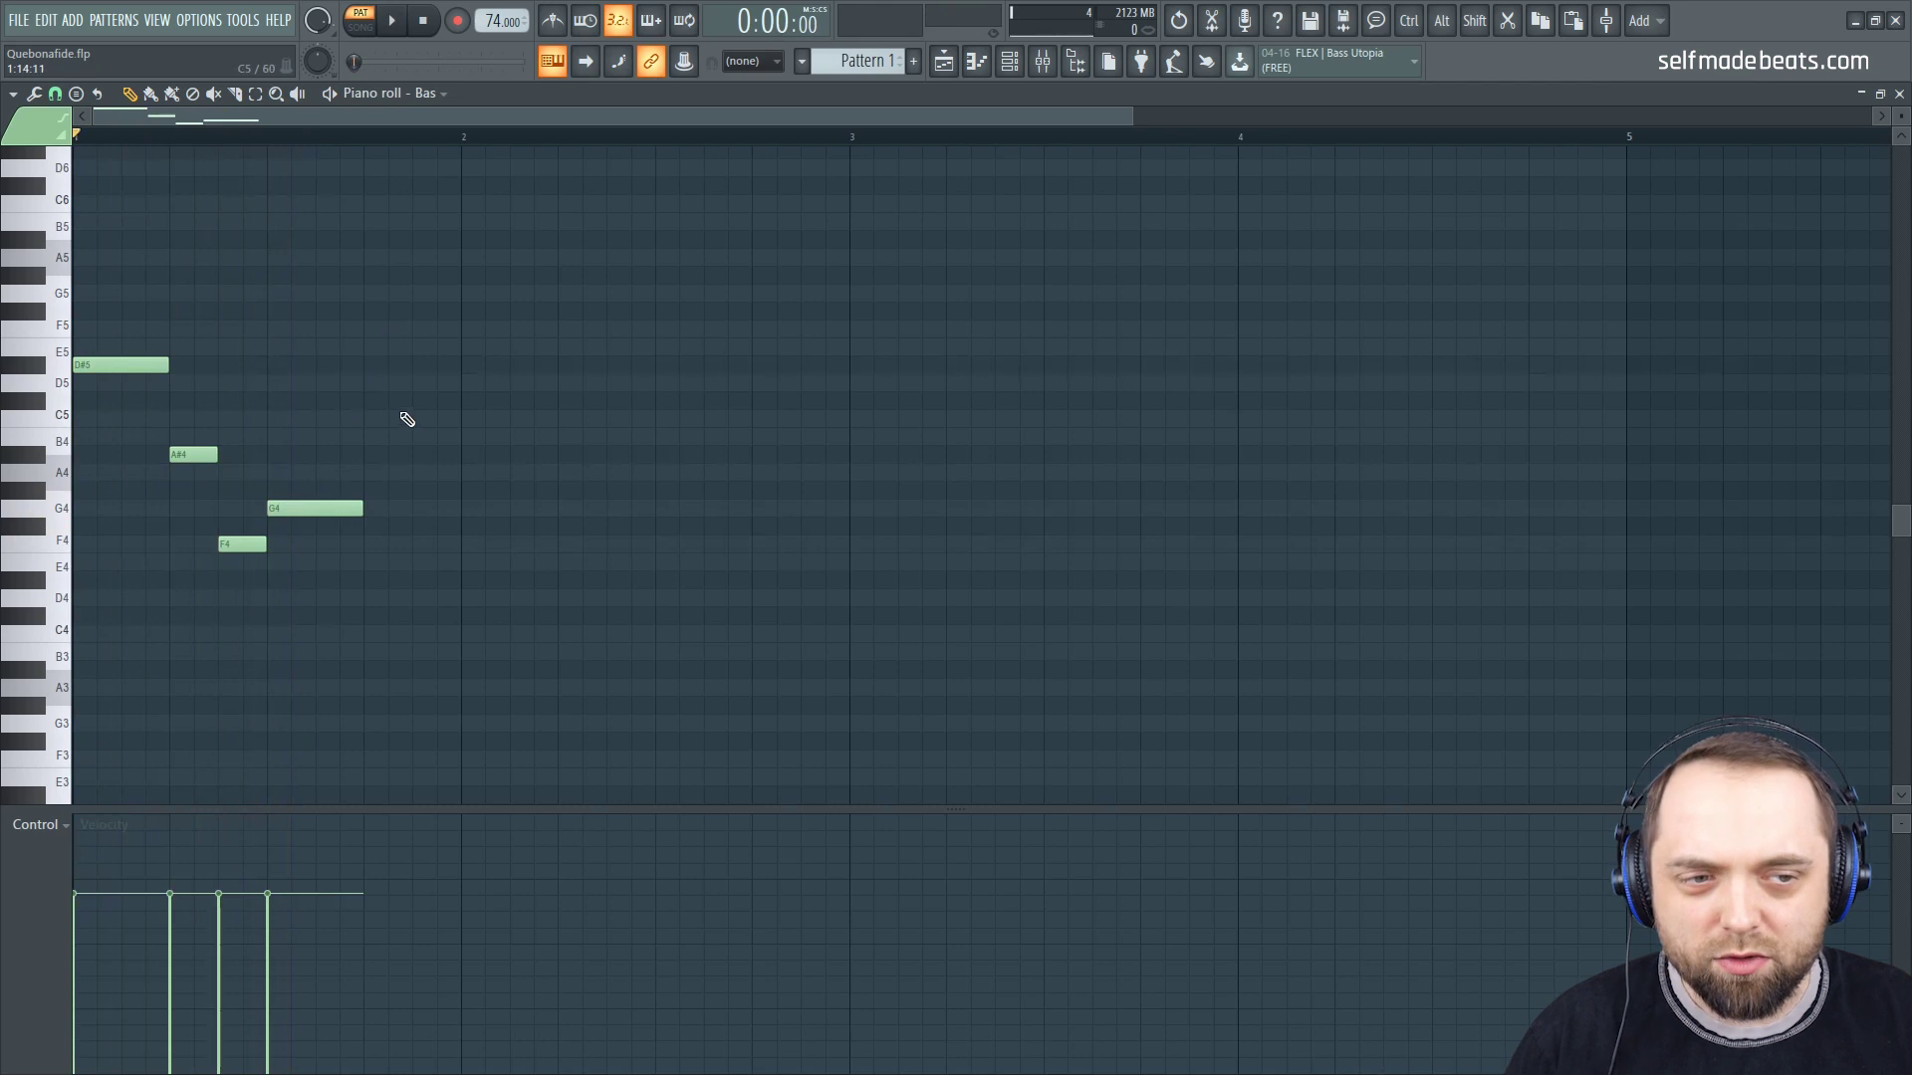
{"action": "left_click", "coordinate": [366, 383]}
{"action": "left_click_drag", "start_coordinate": [461, 382], "coordinate": [416, 382]}
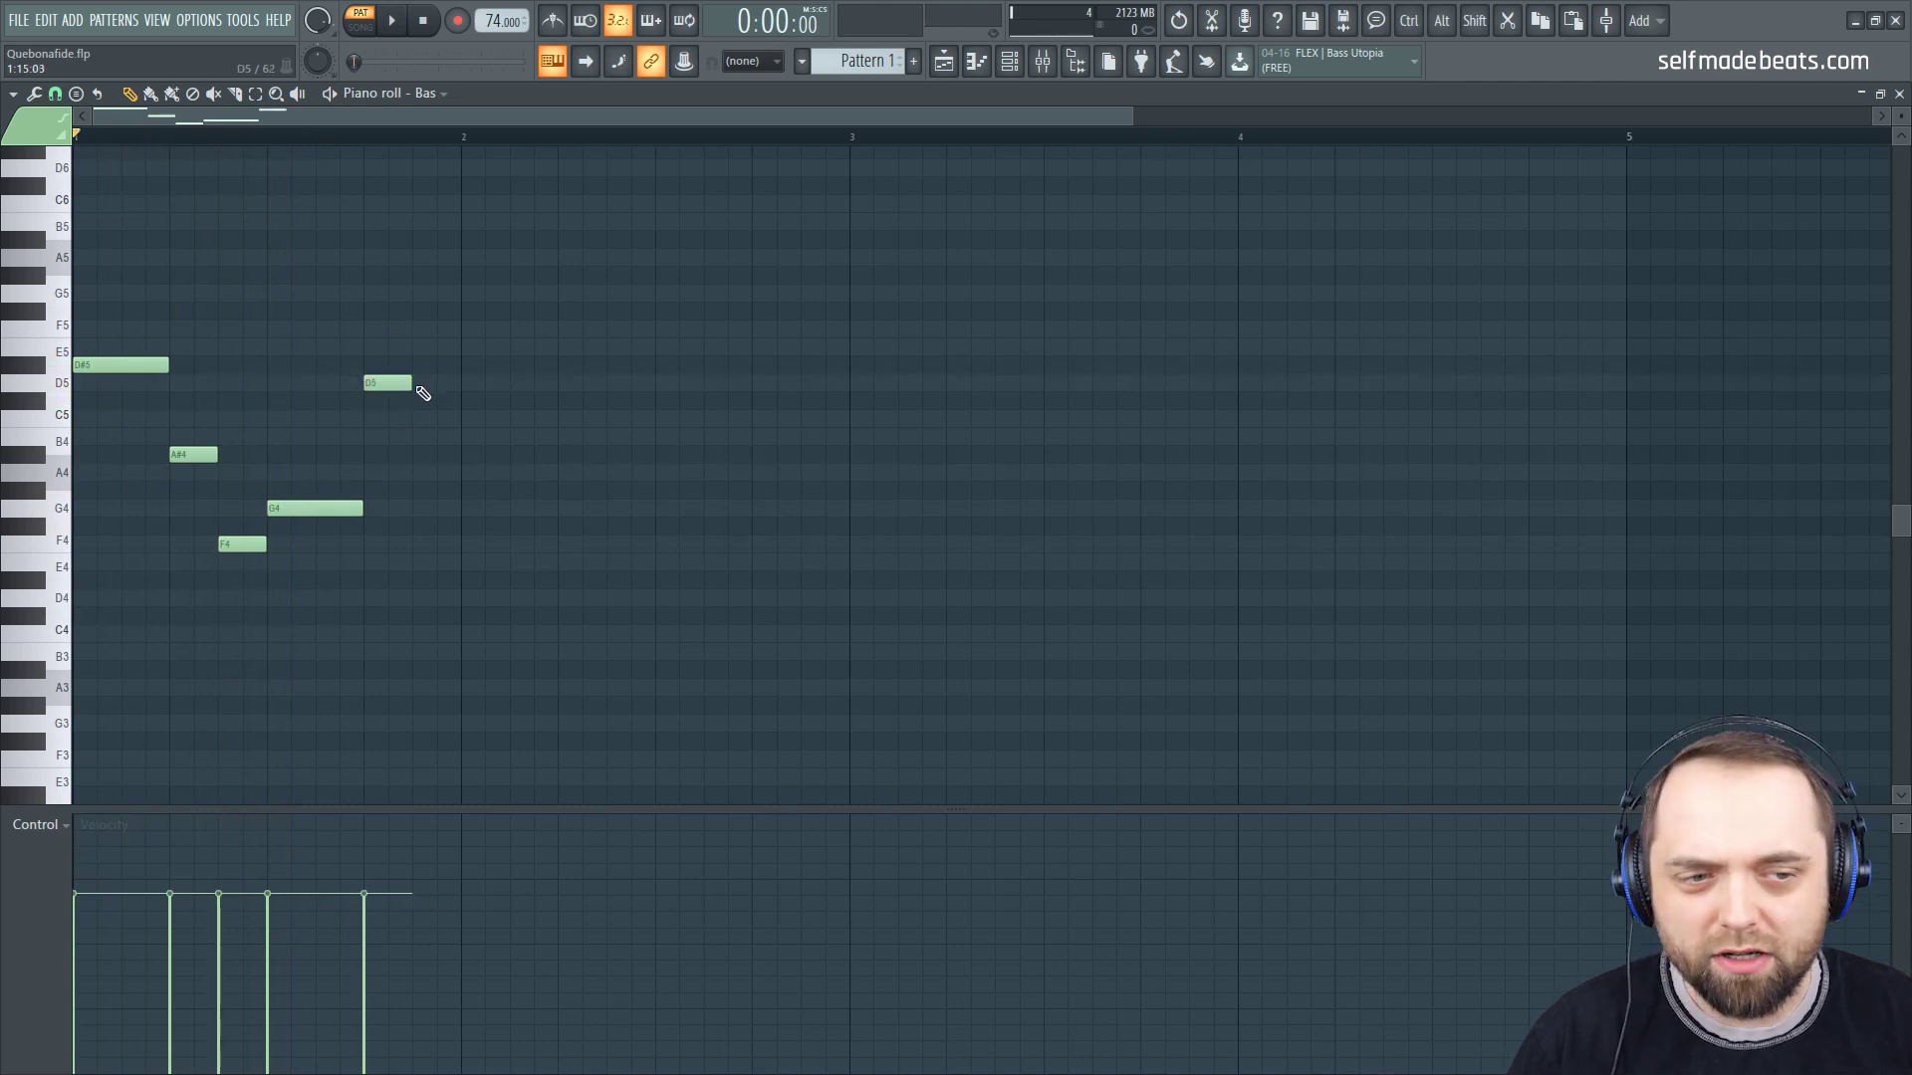
{"action": "key", "text": "space"}
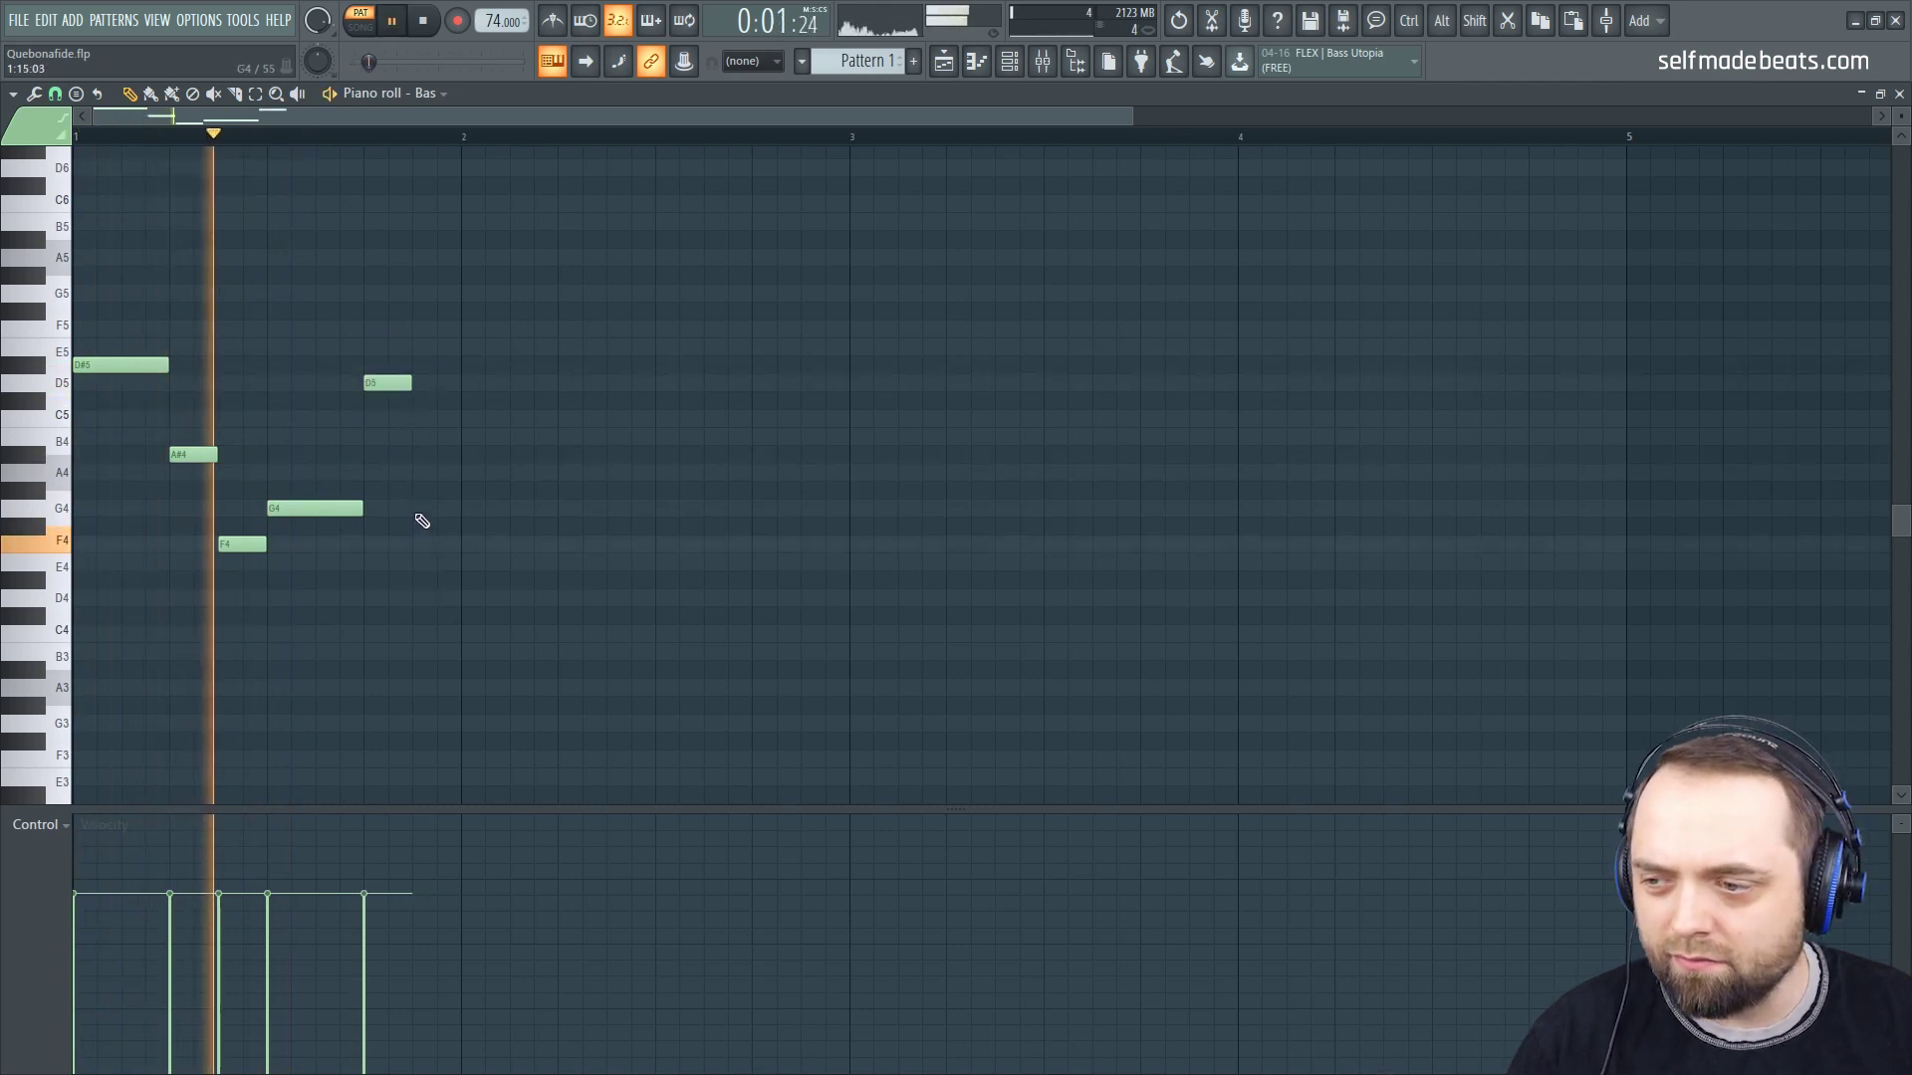
{"action": "left_click", "coordinate": [416, 544]}
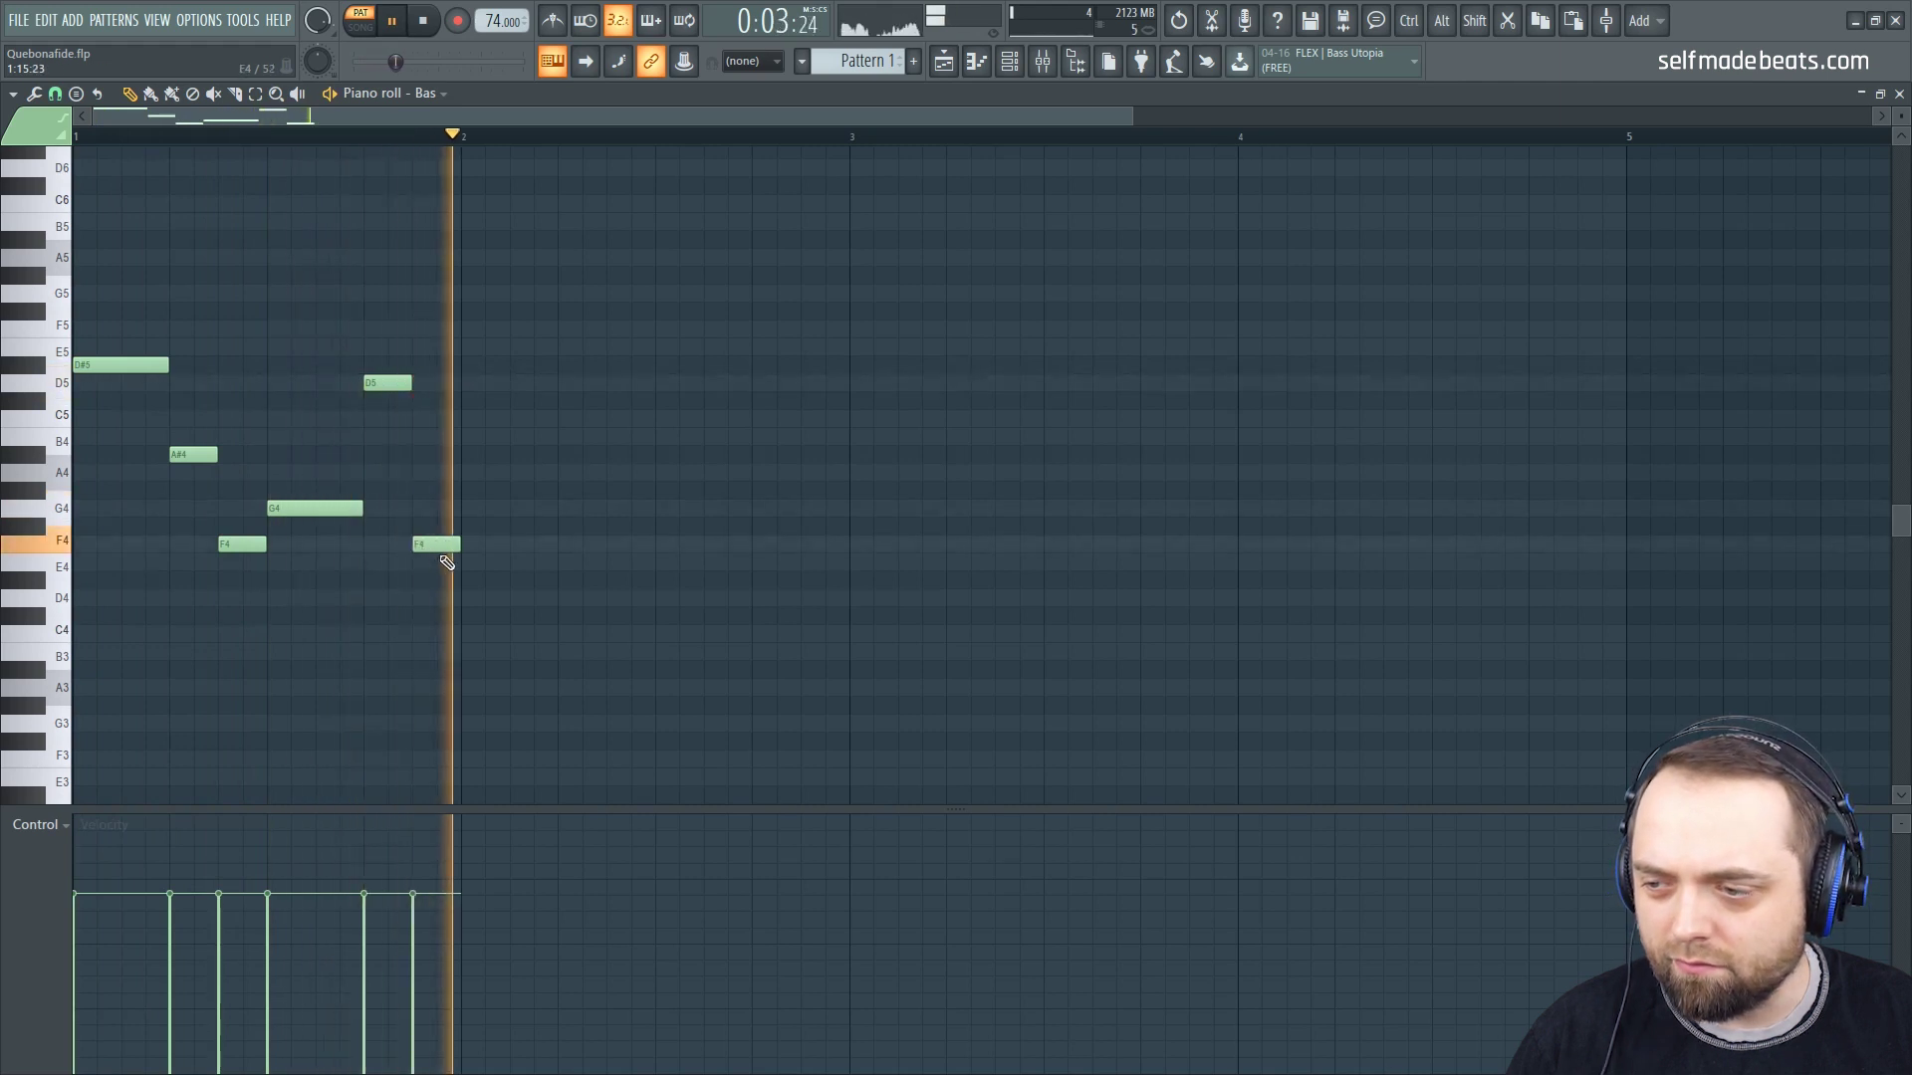
{"action": "key", "text": "space"}
{"action": "left_click_drag", "start_coordinate": [459, 544], "coordinate": [436, 544]}
Step: Add a one-step G4 at the start of bar 2 and a six-step G4 on its third step, and play the bass line
{"action": "left_click", "coordinate": [468, 510]}
{"action": "left_click", "coordinate": [514, 508]}
{"action": "key", "text": "space"}
{"action": "left_click_drag", "start_coordinate": [532, 507], "coordinate": [665, 538]}
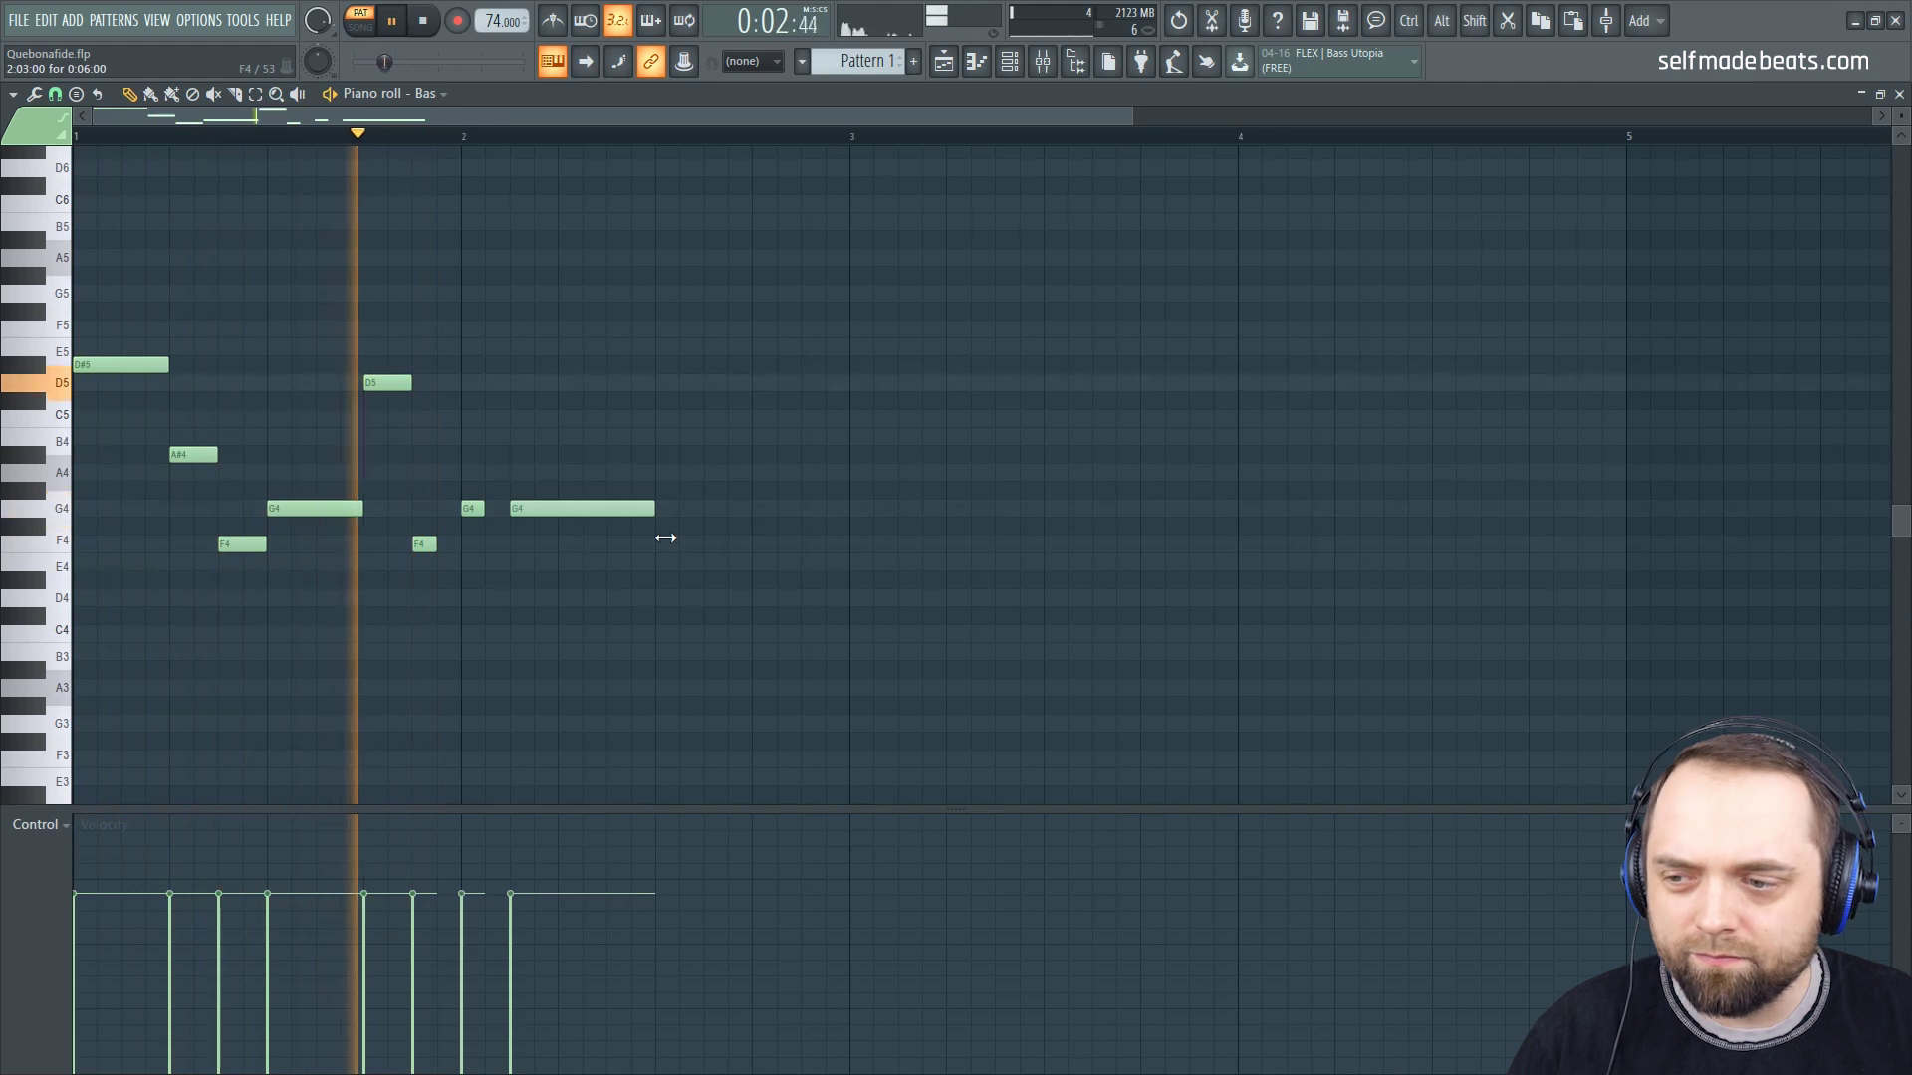
{"action": "key", "text": "space"}
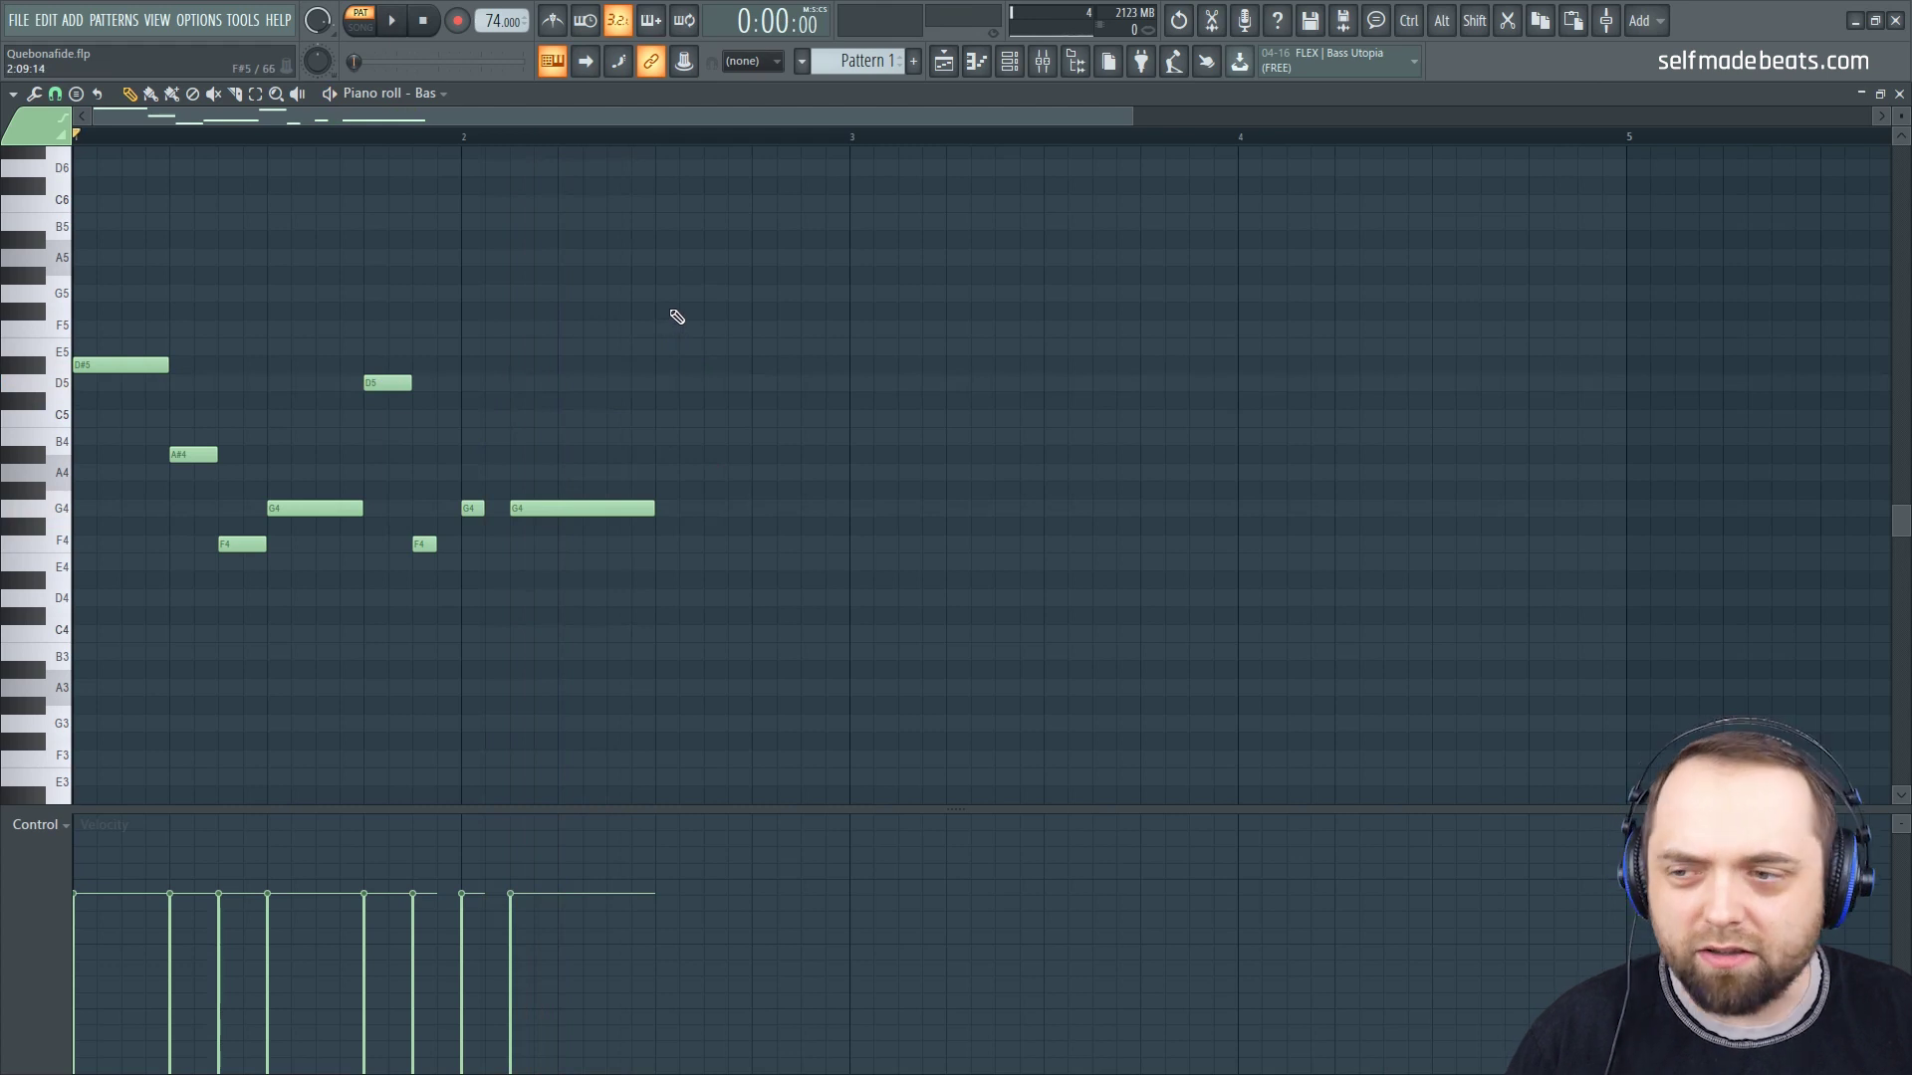
Step: Finish bar 2 with a descending bass run from its eleventh step: two-step G5, one-step C5 and A#4, two-step G4, and play it
{"action": "left_click_drag", "start_coordinate": [713, 317], "coordinate": [699, 294]}
{"action": "left_click_drag", "start_coordinate": [756, 398], "coordinate": [769, 420]}
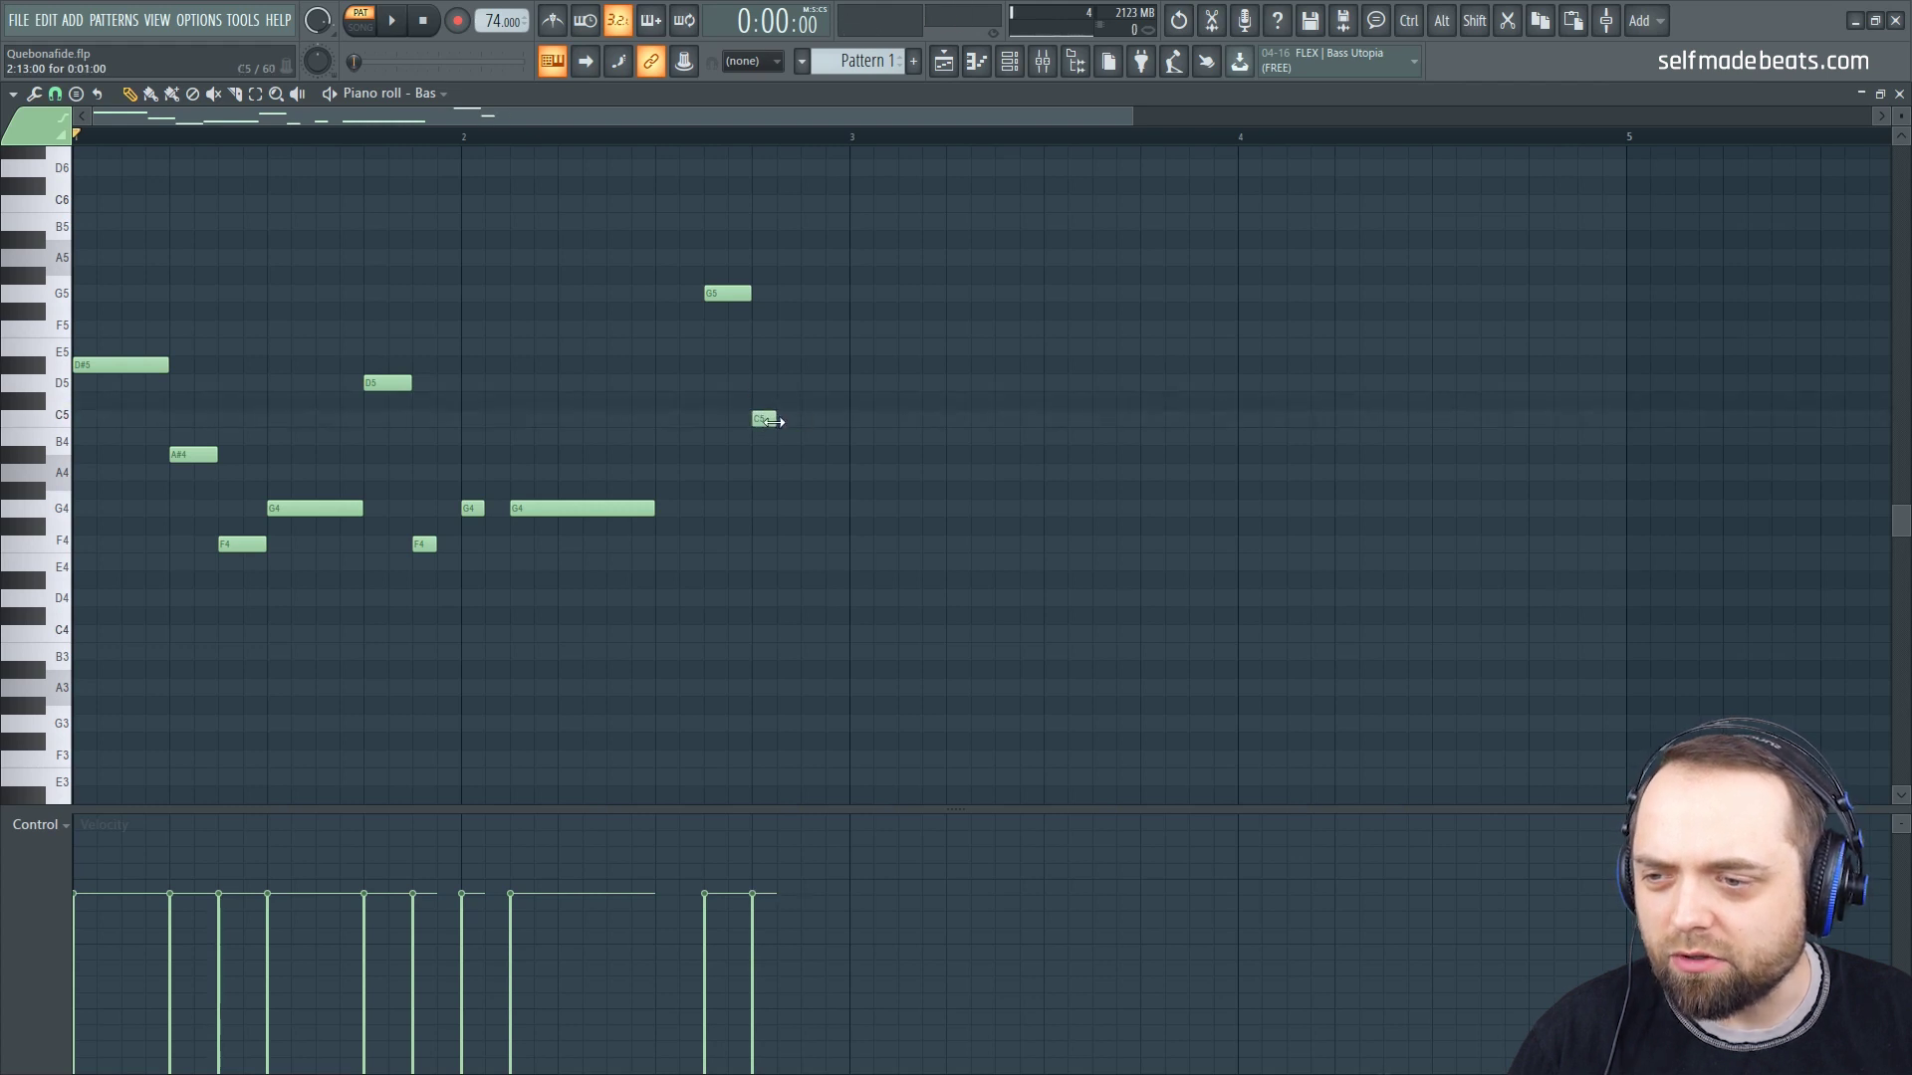
{"action": "left_click", "coordinate": [790, 457]}
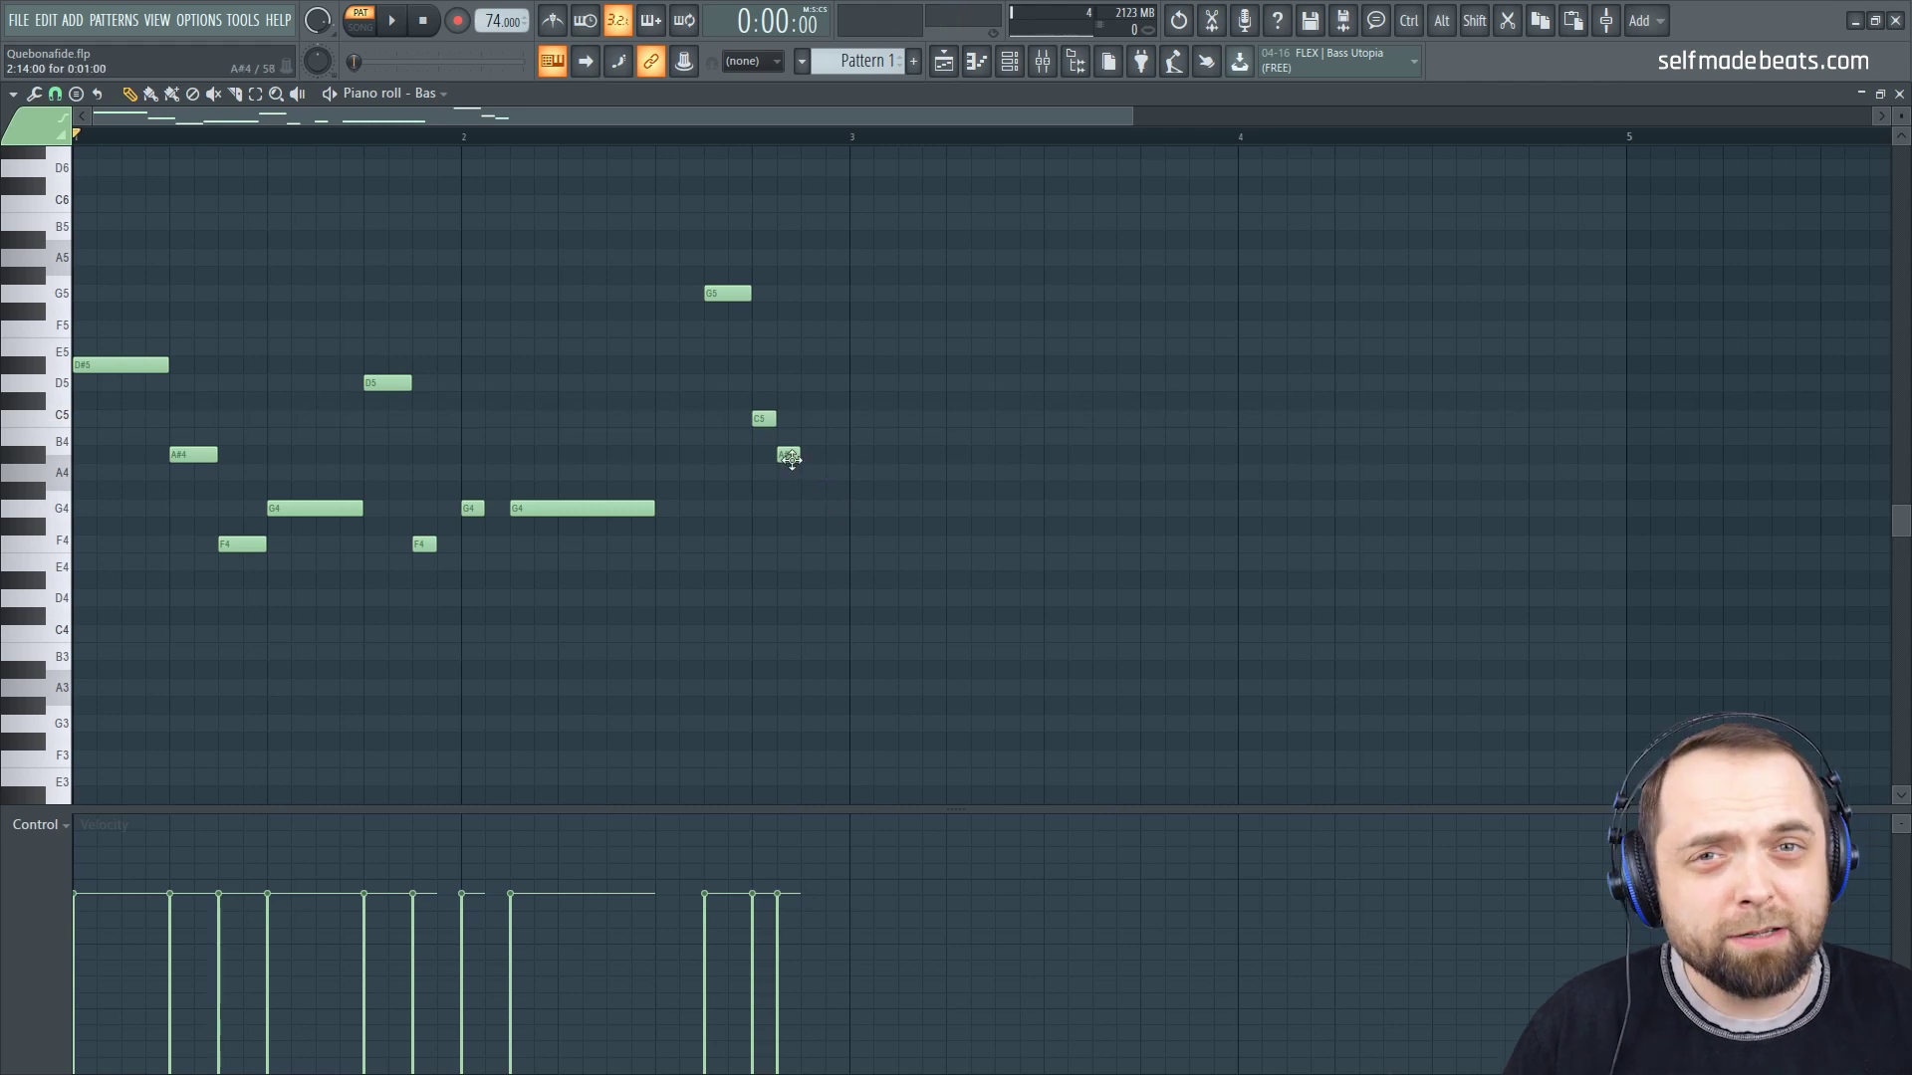
{"action": "left_click", "coordinate": [811, 509]}
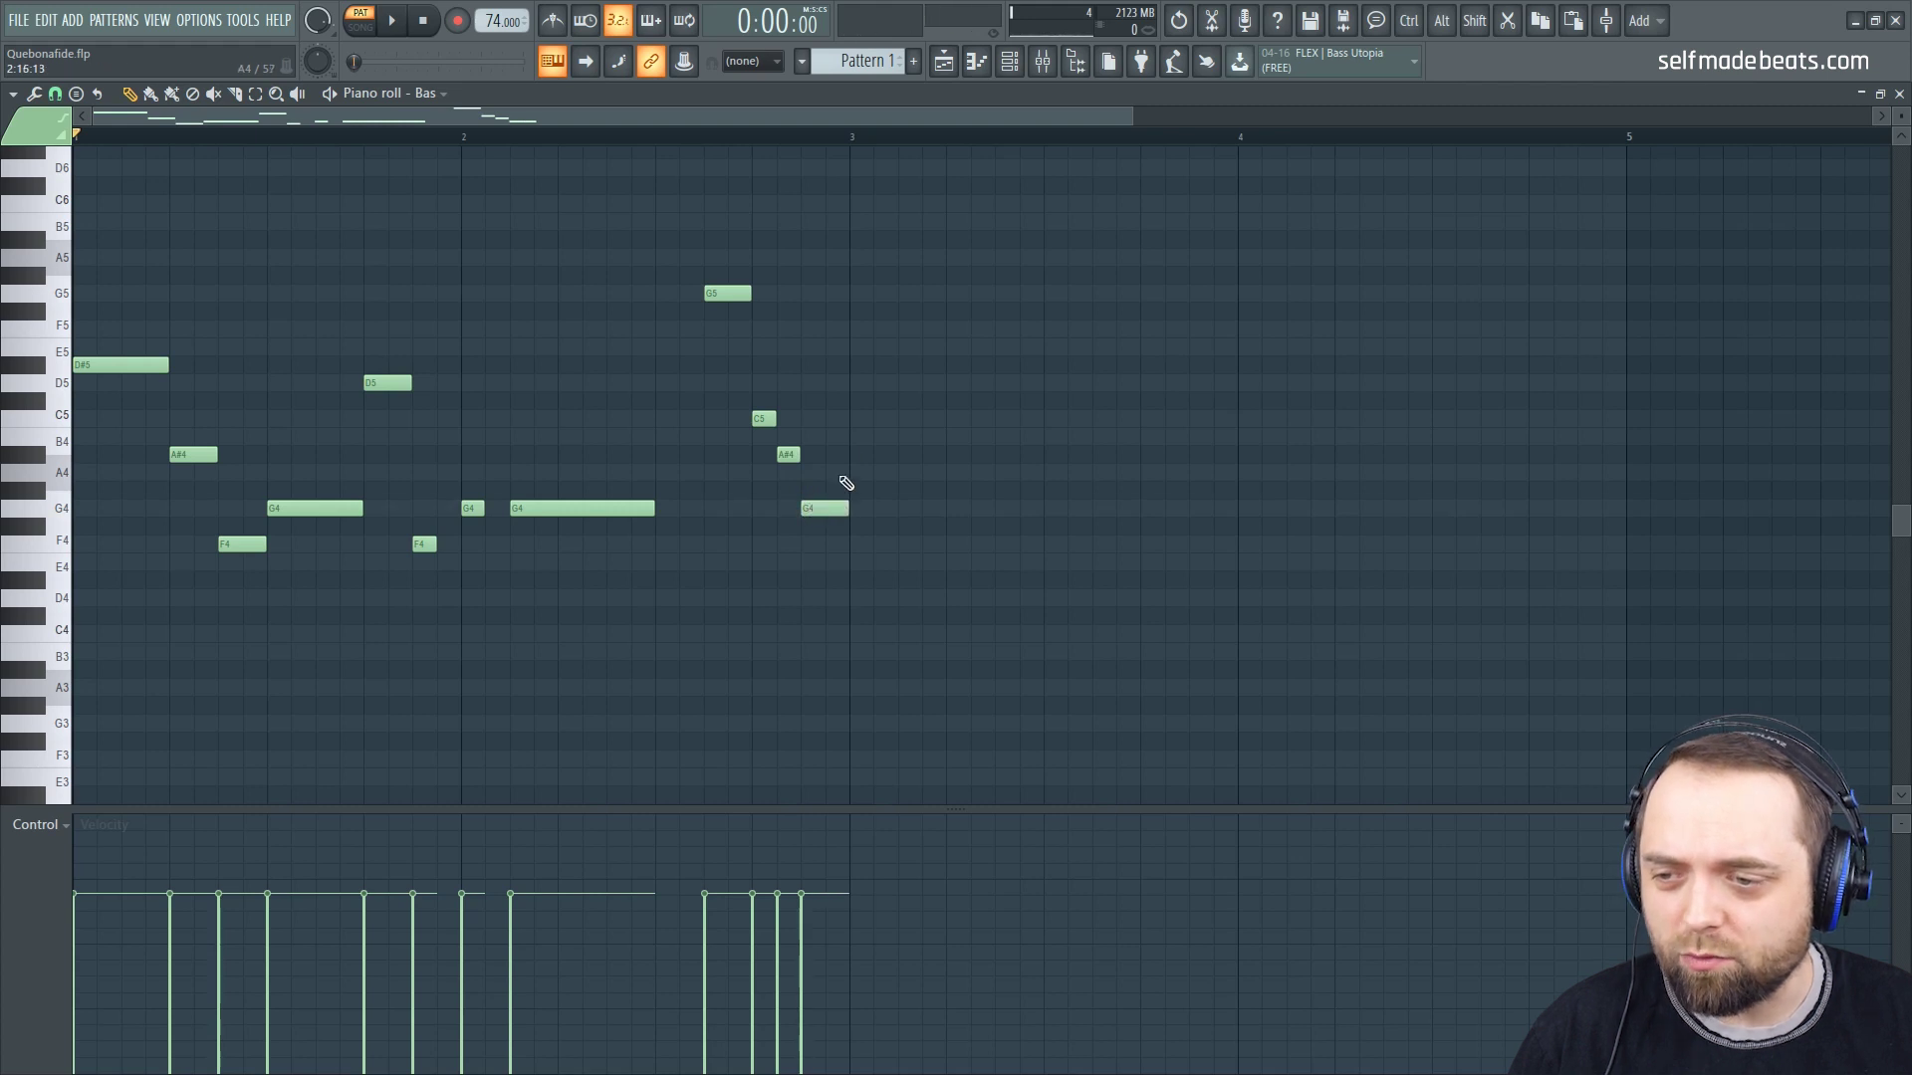
{"action": "key", "text": "space"}
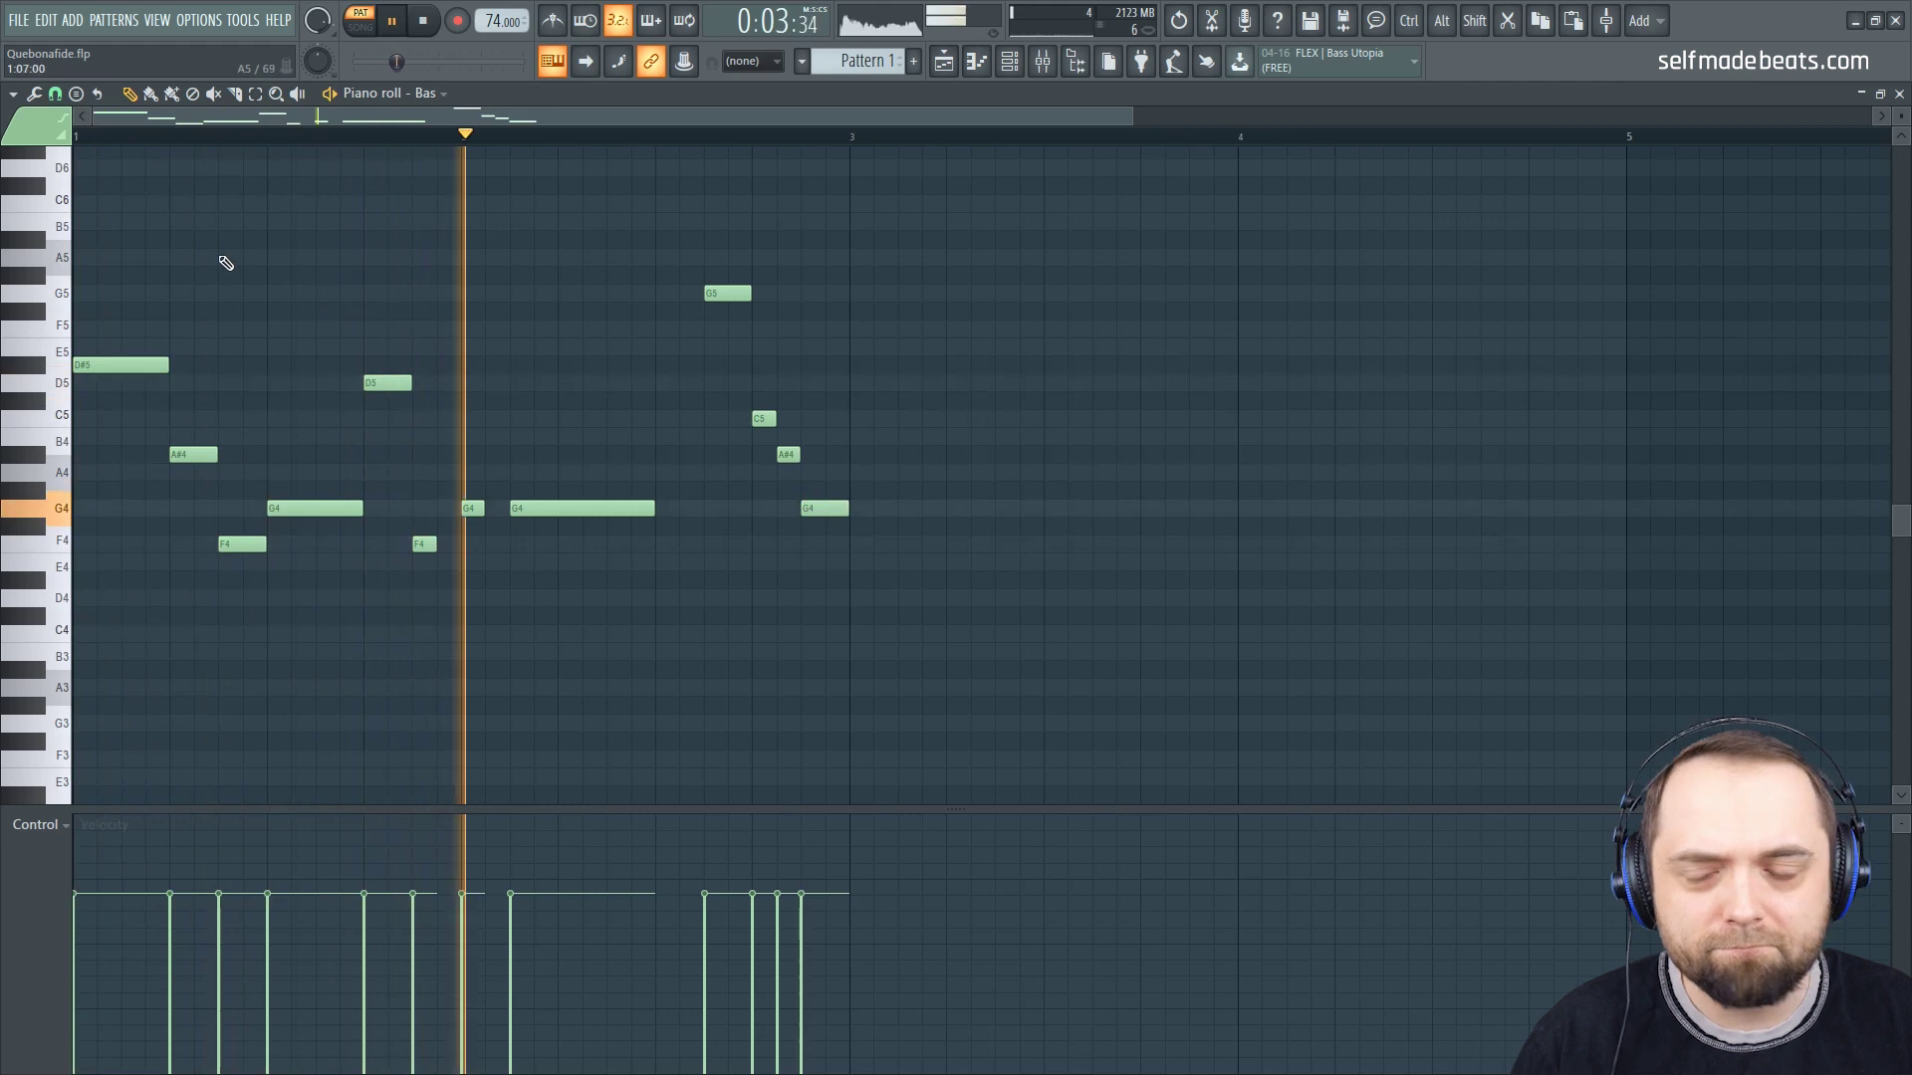
Step: Copy the opening D#5, A#4 and F4 bass notes to the start of bar 3 and set the playback position near the end of bar 2
{"action": "left_click_drag", "start_coordinate": [120, 300], "coordinate": [219, 567]}
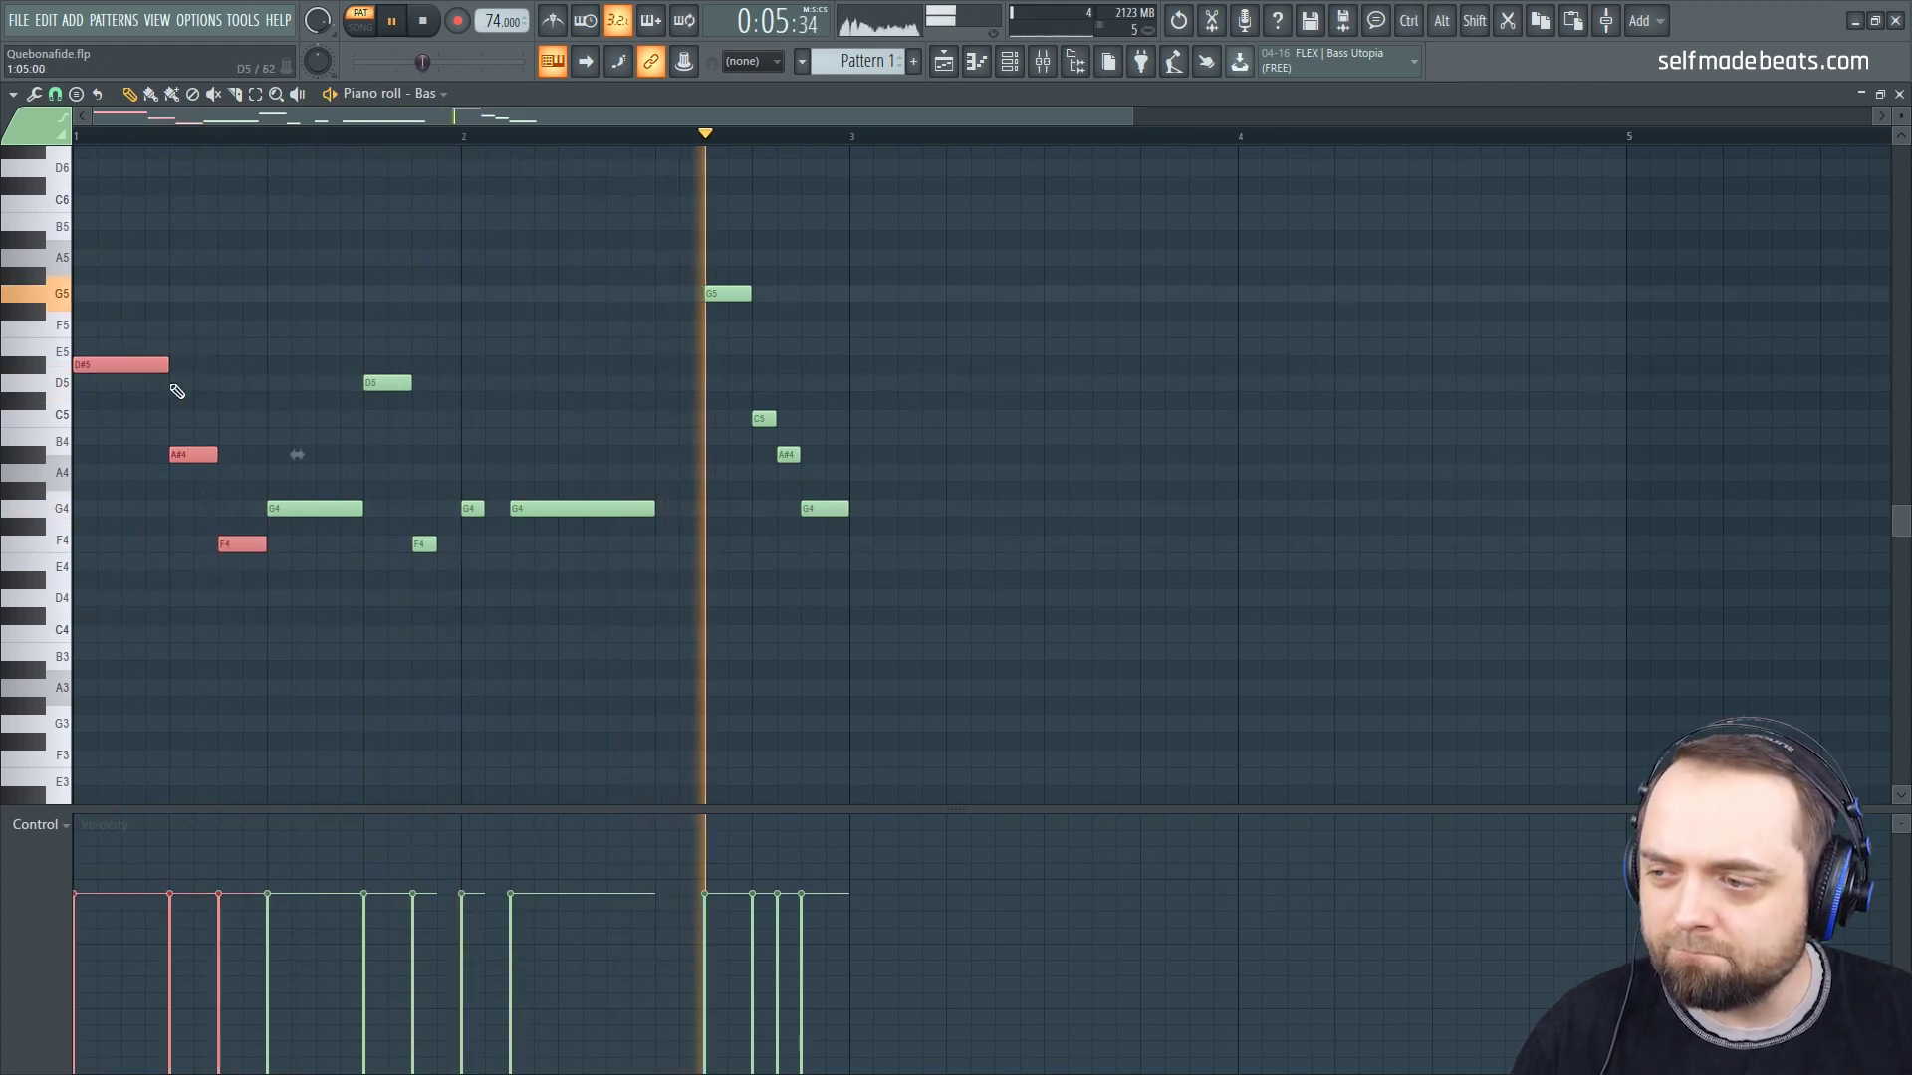
{"action": "left_click_drag", "start_coordinate": [137, 362], "coordinate": [905, 368]}
{"action": "key", "text": "space"}
{"action": "left_click", "coordinate": [794, 138]}
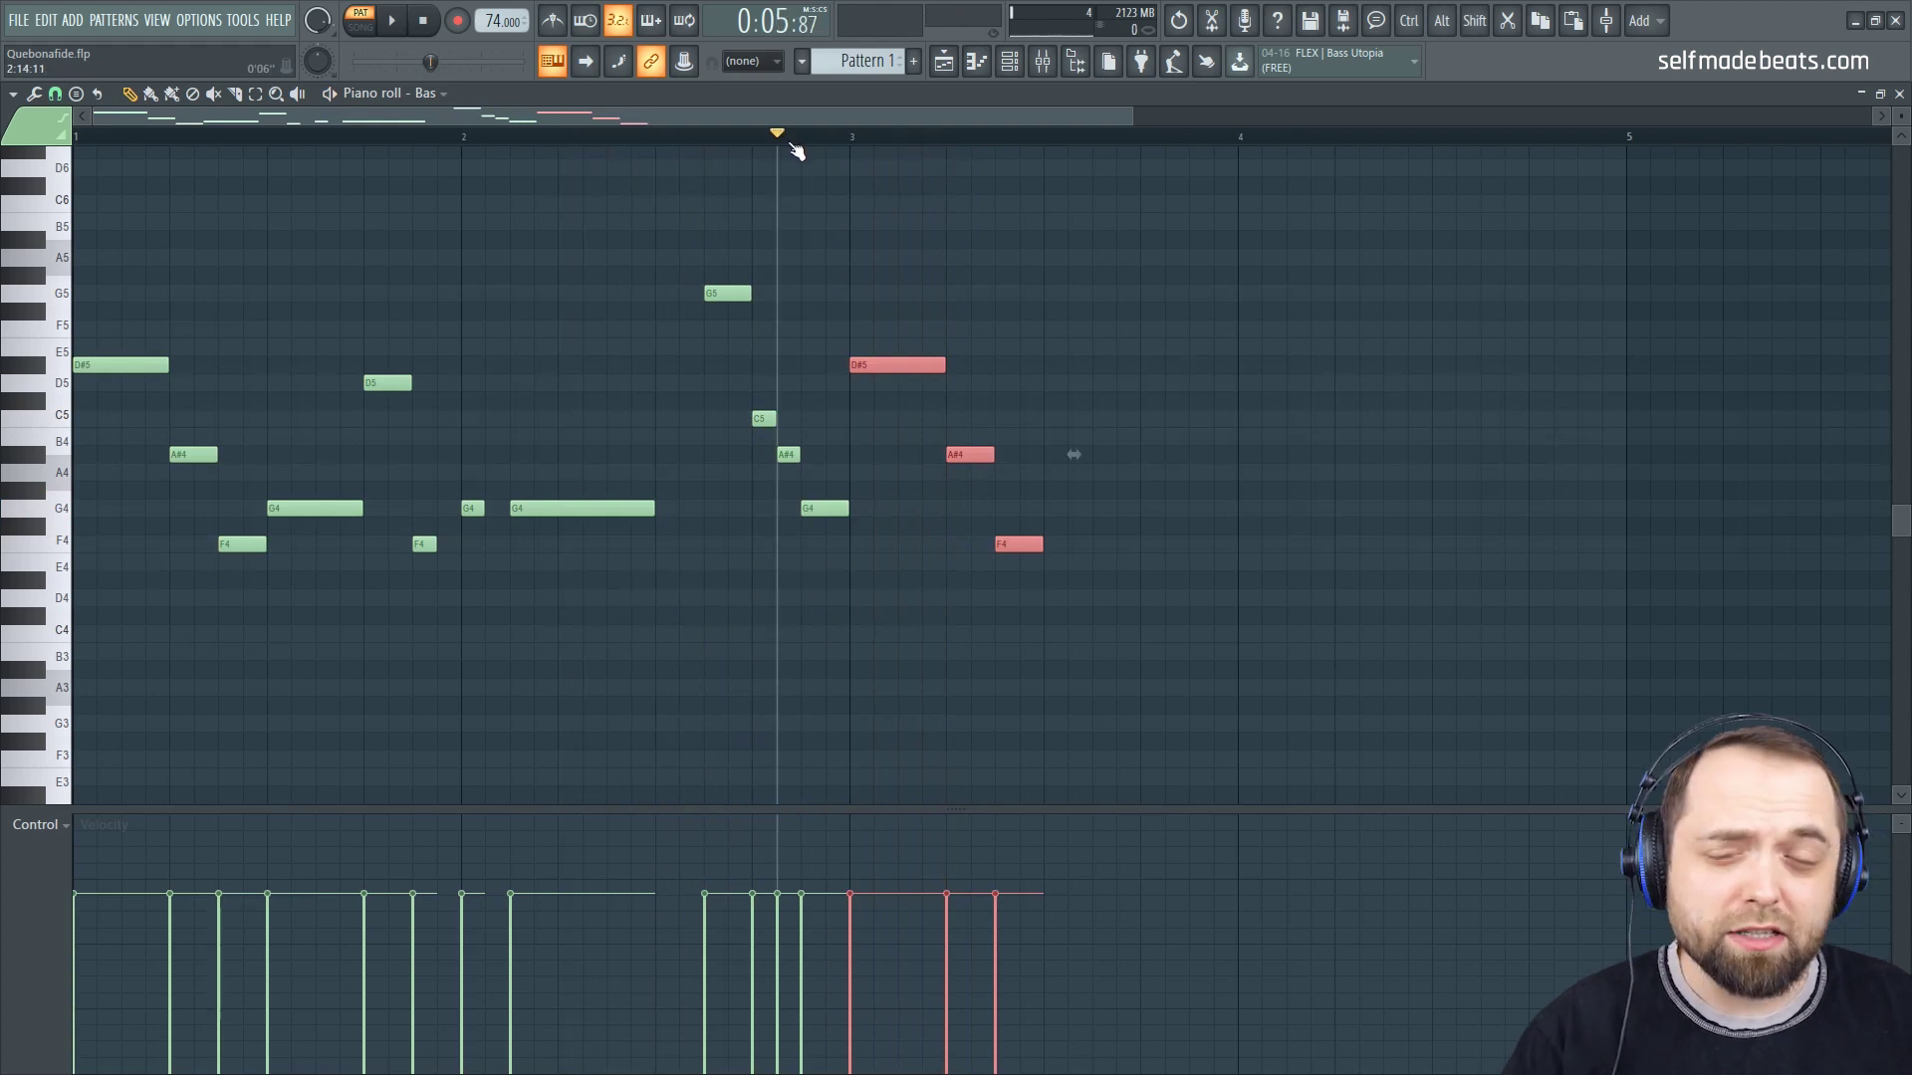
{"action": "key", "text": "ctrl+d"}
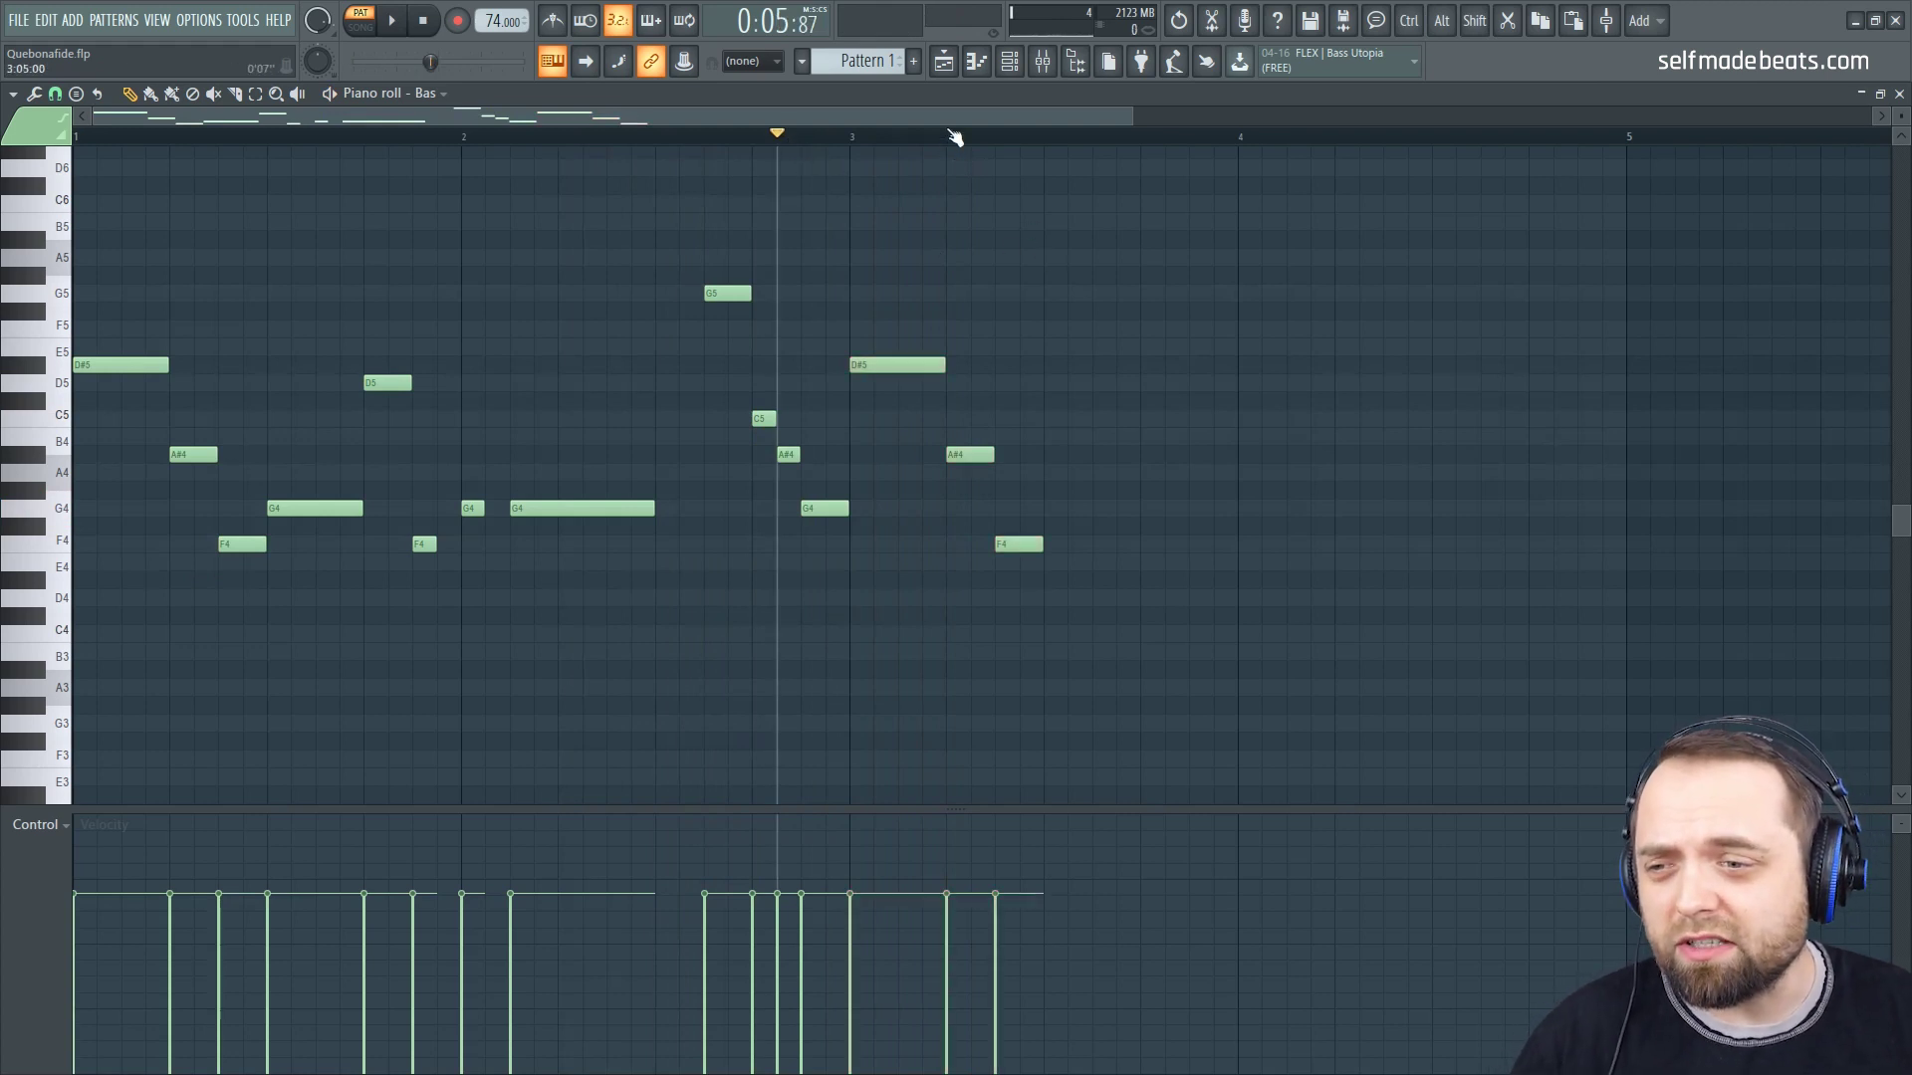
Step: Fill the rest of bar 3 with consecutive two-step G4, F4, G5 and D5 bass notes and play the transition into the bar
{"action": "left_click", "coordinate": [1054, 509]}
{"action": "left_click", "coordinate": [1105, 544]}
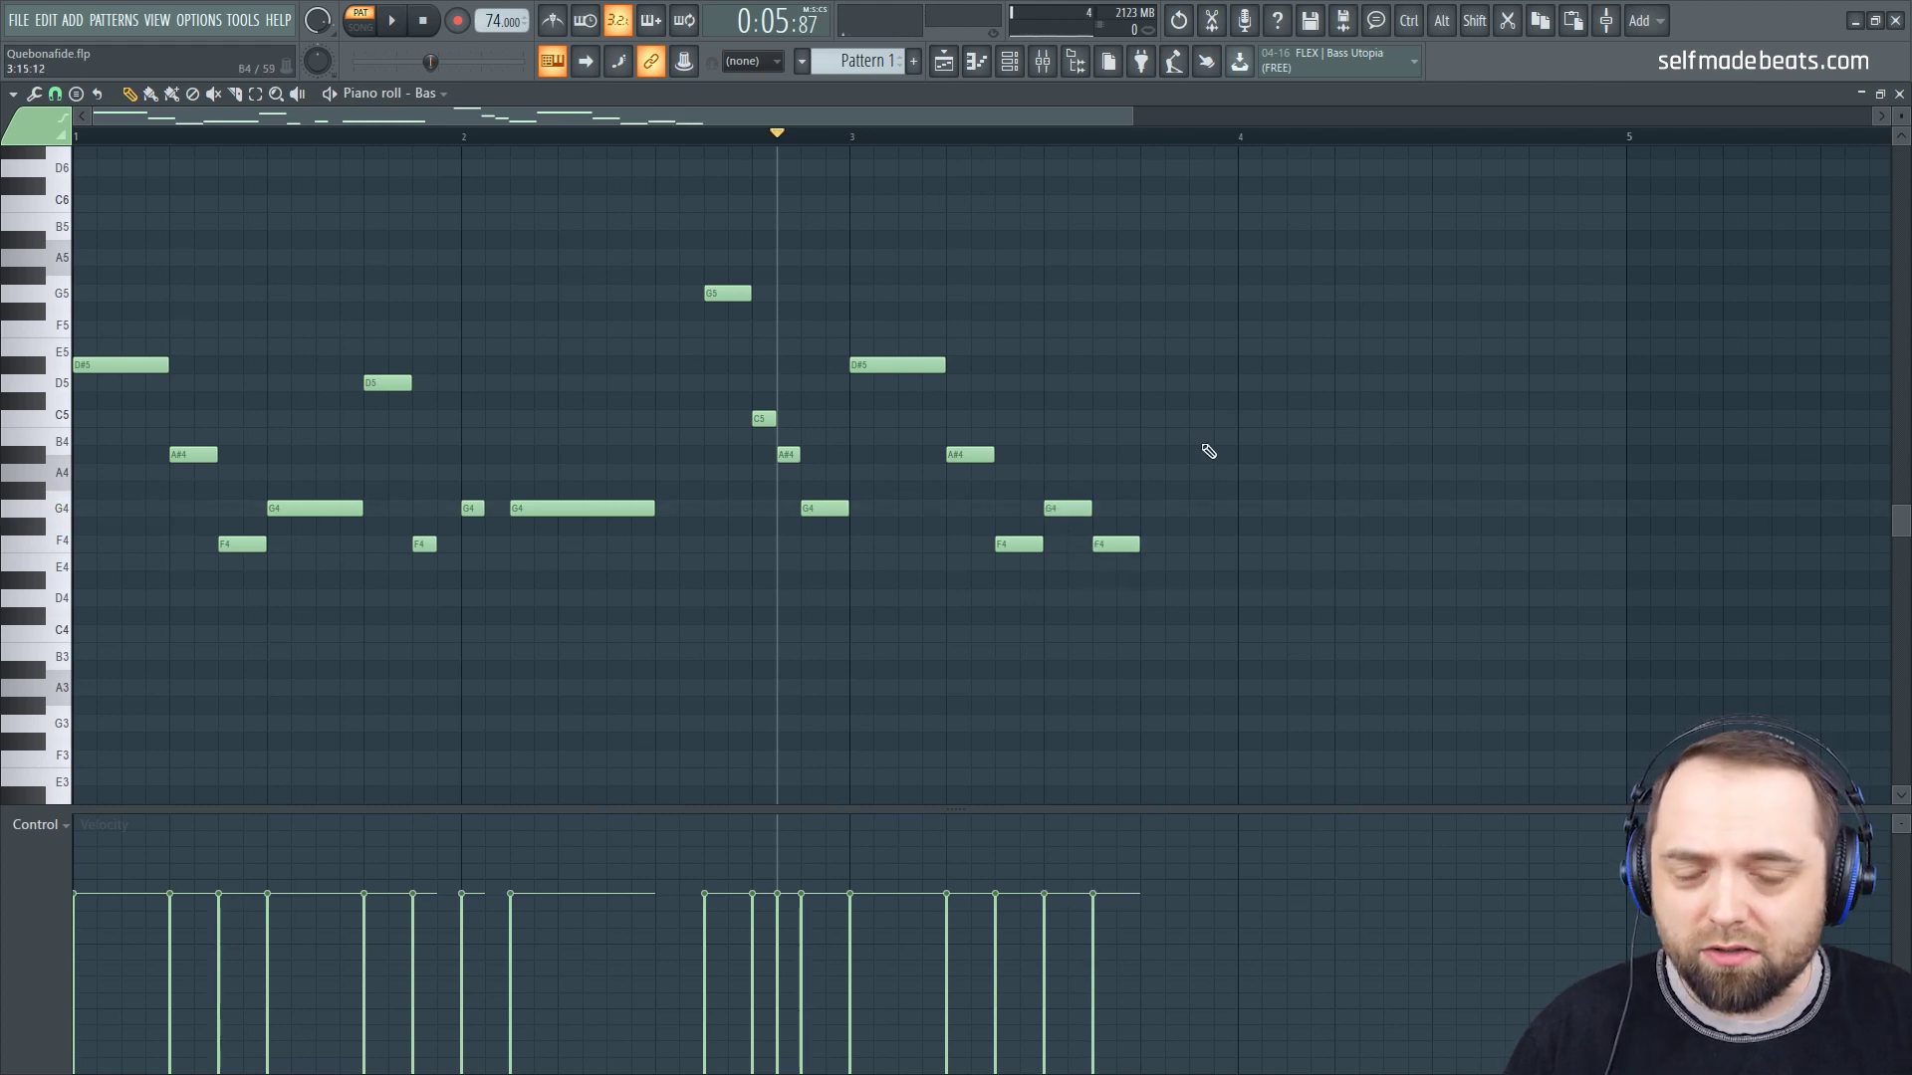
{"action": "left_click_drag", "start_coordinate": [1155, 325], "coordinate": [1160, 295]}
{"action": "key", "text": "space"}
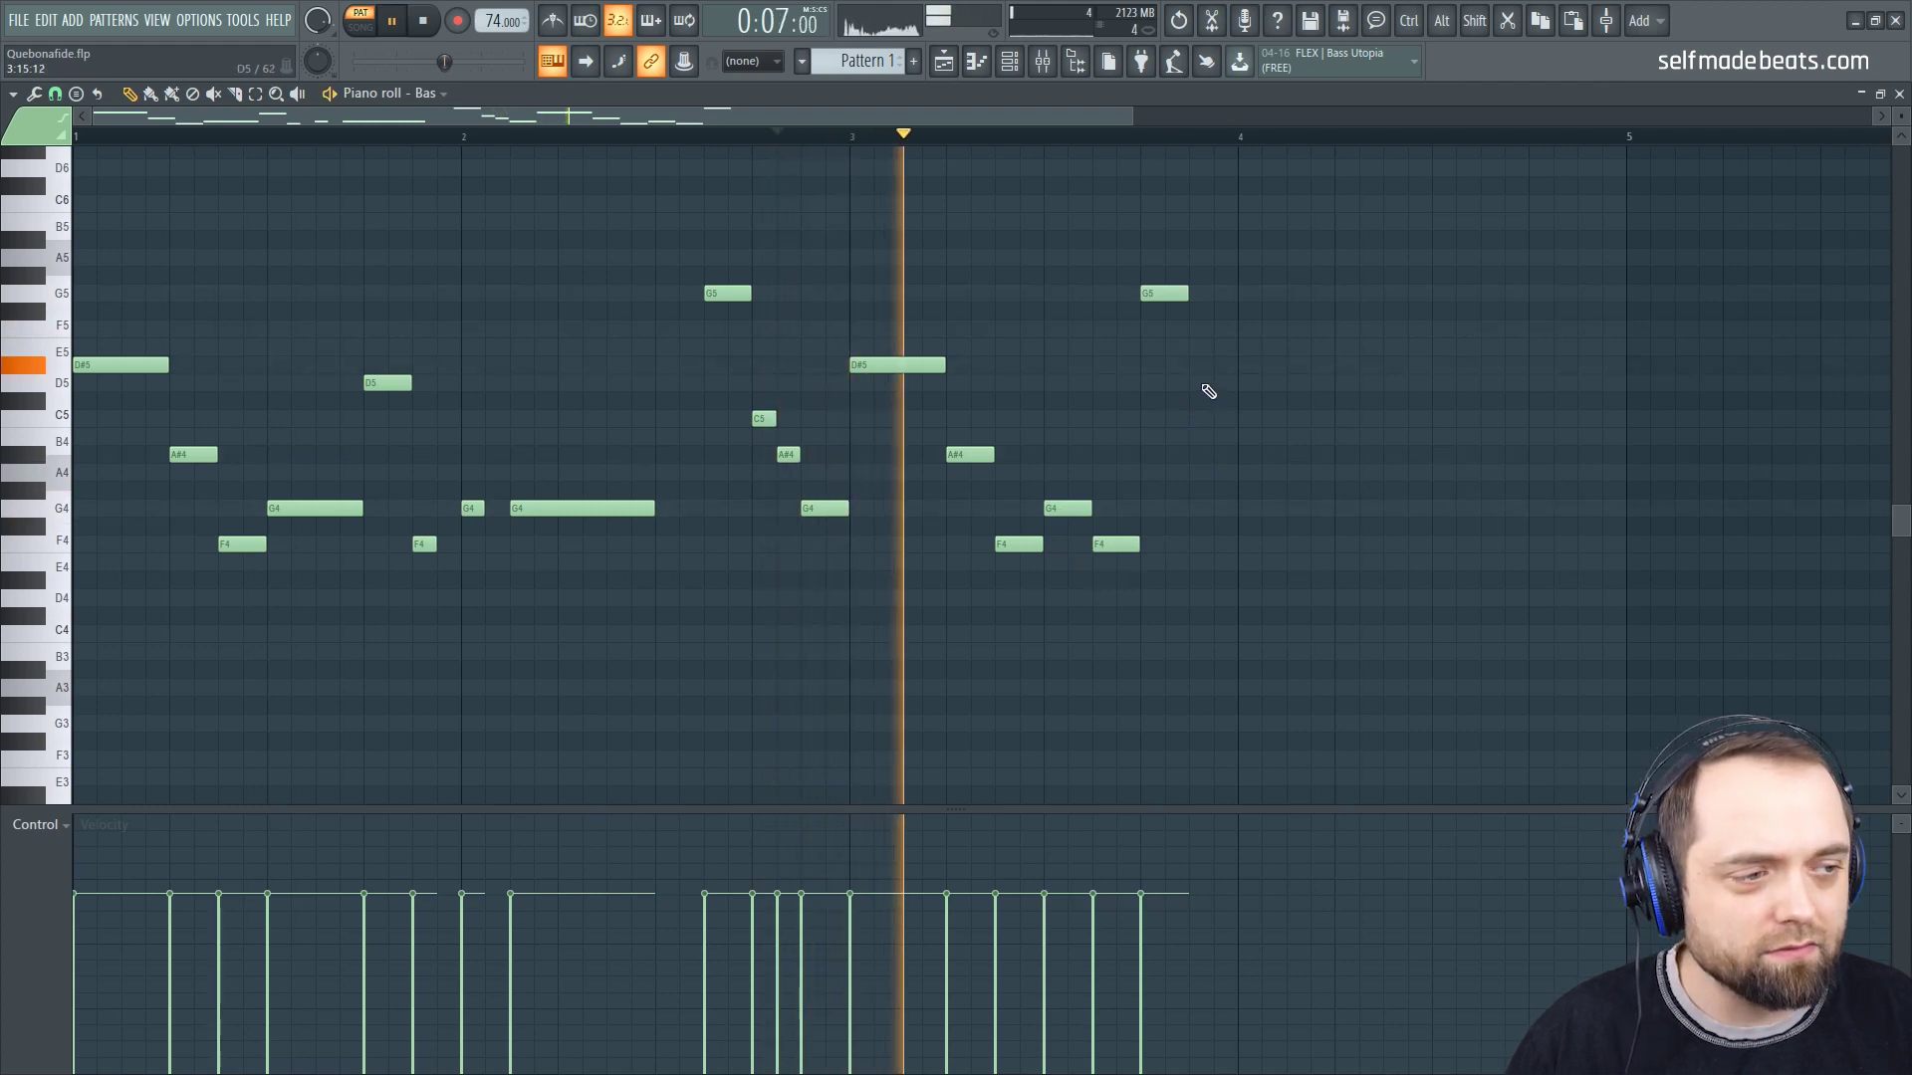
{"action": "key", "text": "space"}
{"action": "left_click", "coordinate": [1199, 386]}
{"action": "key", "text": "space"}
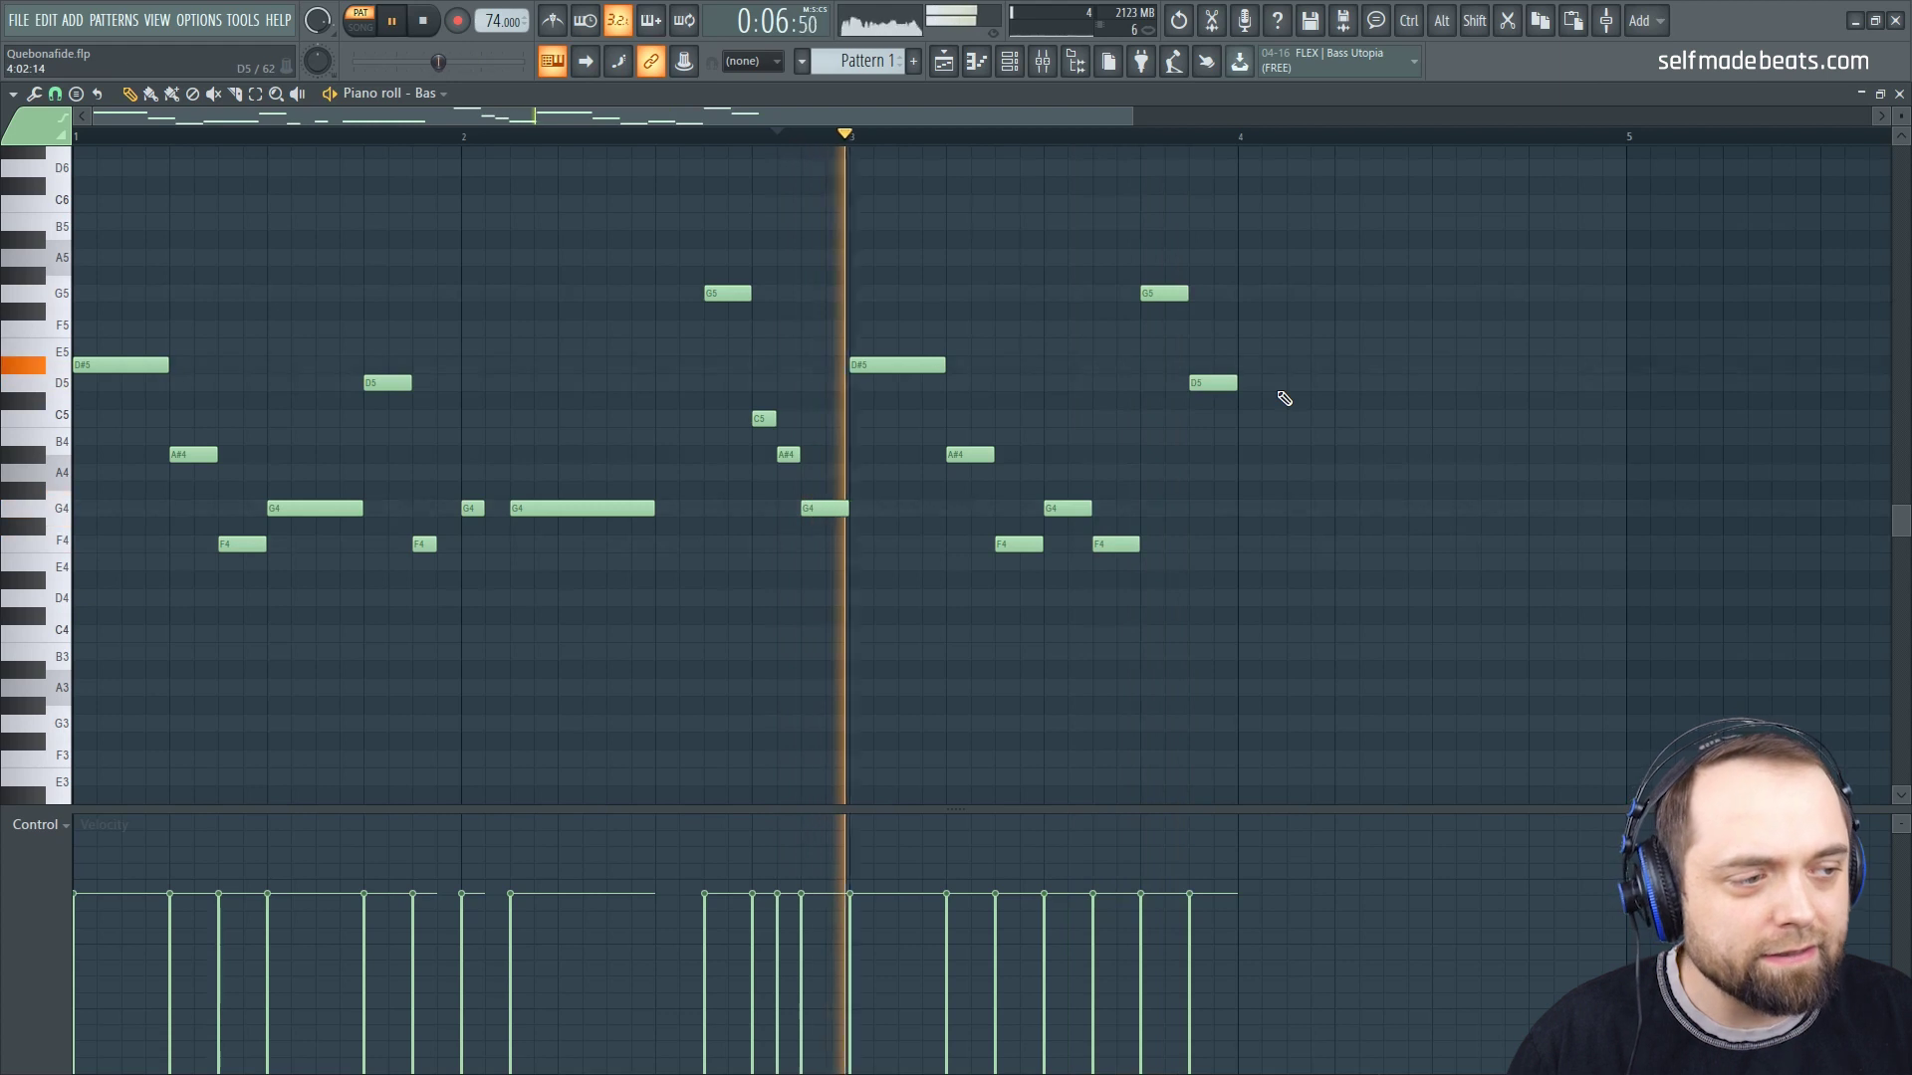
Step: Add a one-step G4 at the start of bar 4 and a six-step G4 on its third step
{"action": "left_click", "coordinate": [1257, 509]}
{"action": "left_click_drag", "start_coordinate": [1282, 508], "coordinate": [1259, 508]}
{"action": "left_click", "coordinate": [1293, 508]}
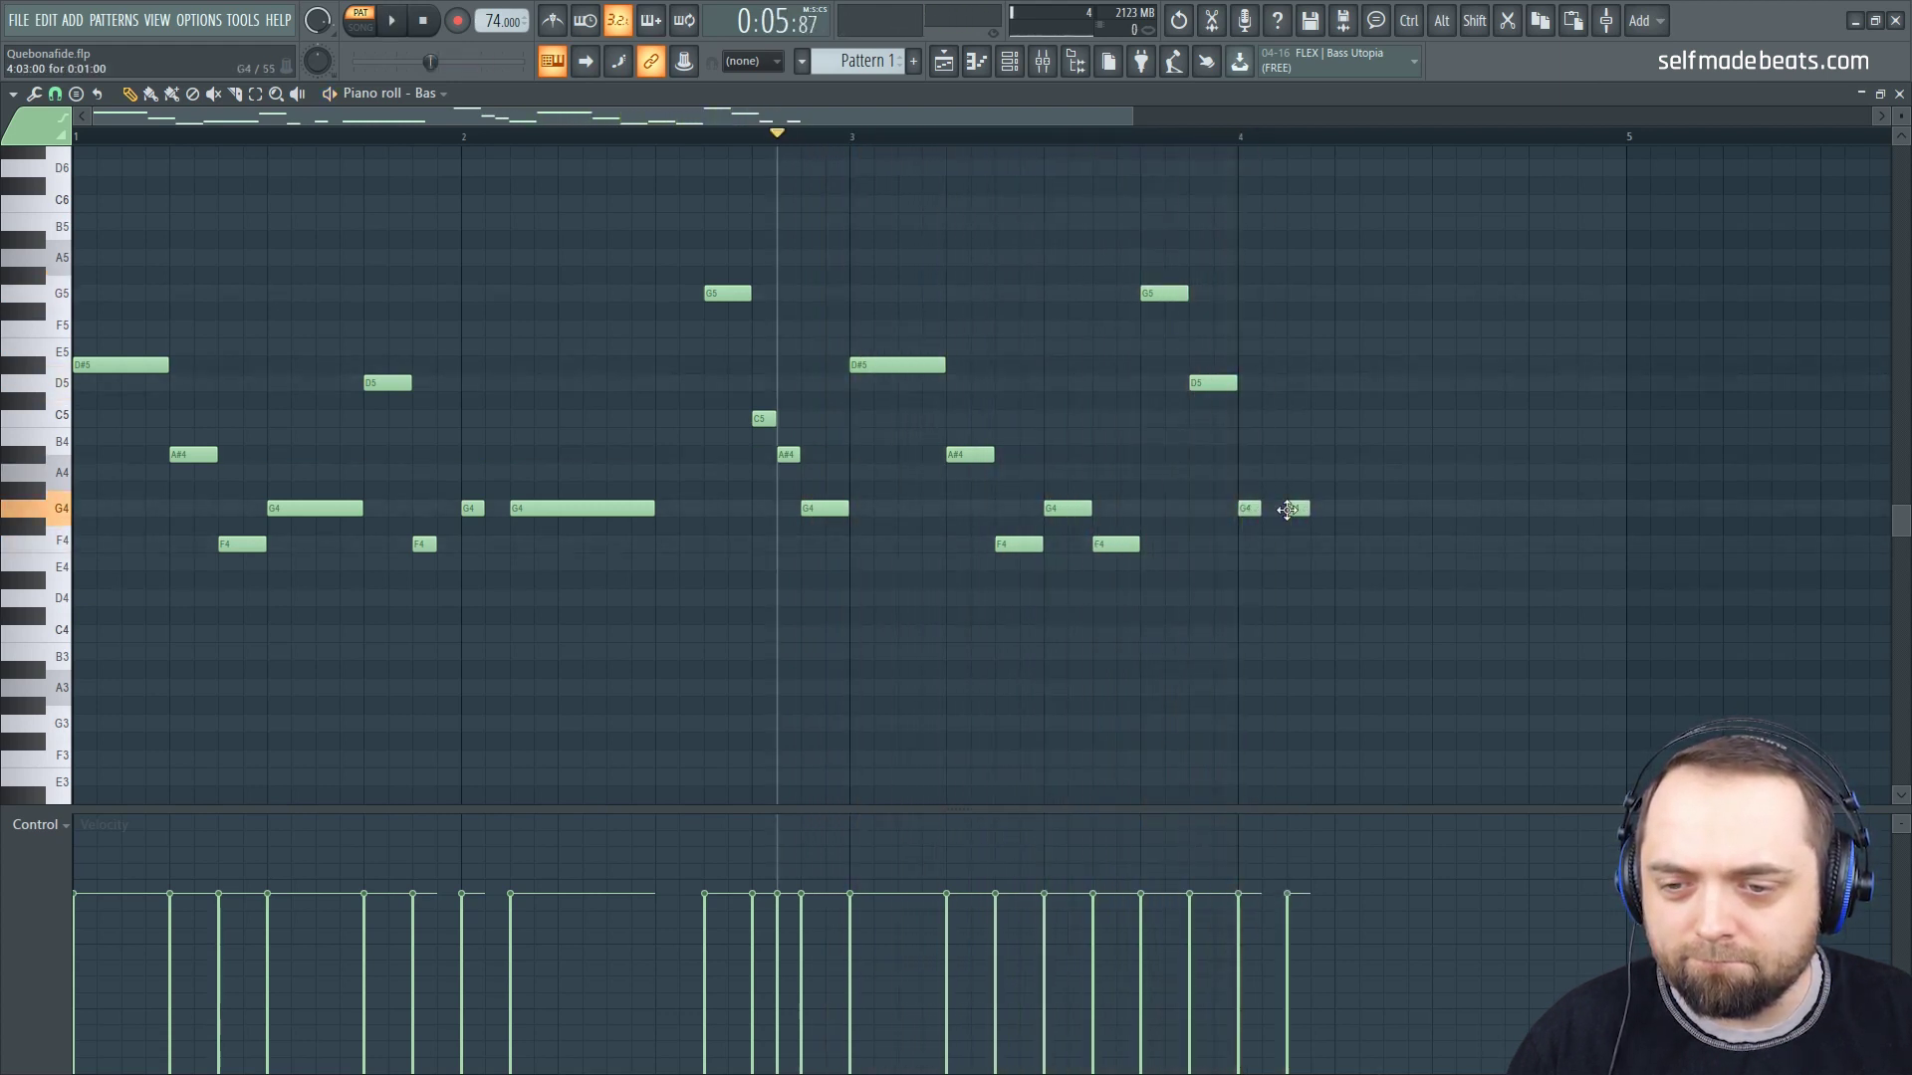
{"action": "left_click_drag", "start_coordinate": [1384, 519], "coordinate": [1431, 516]}
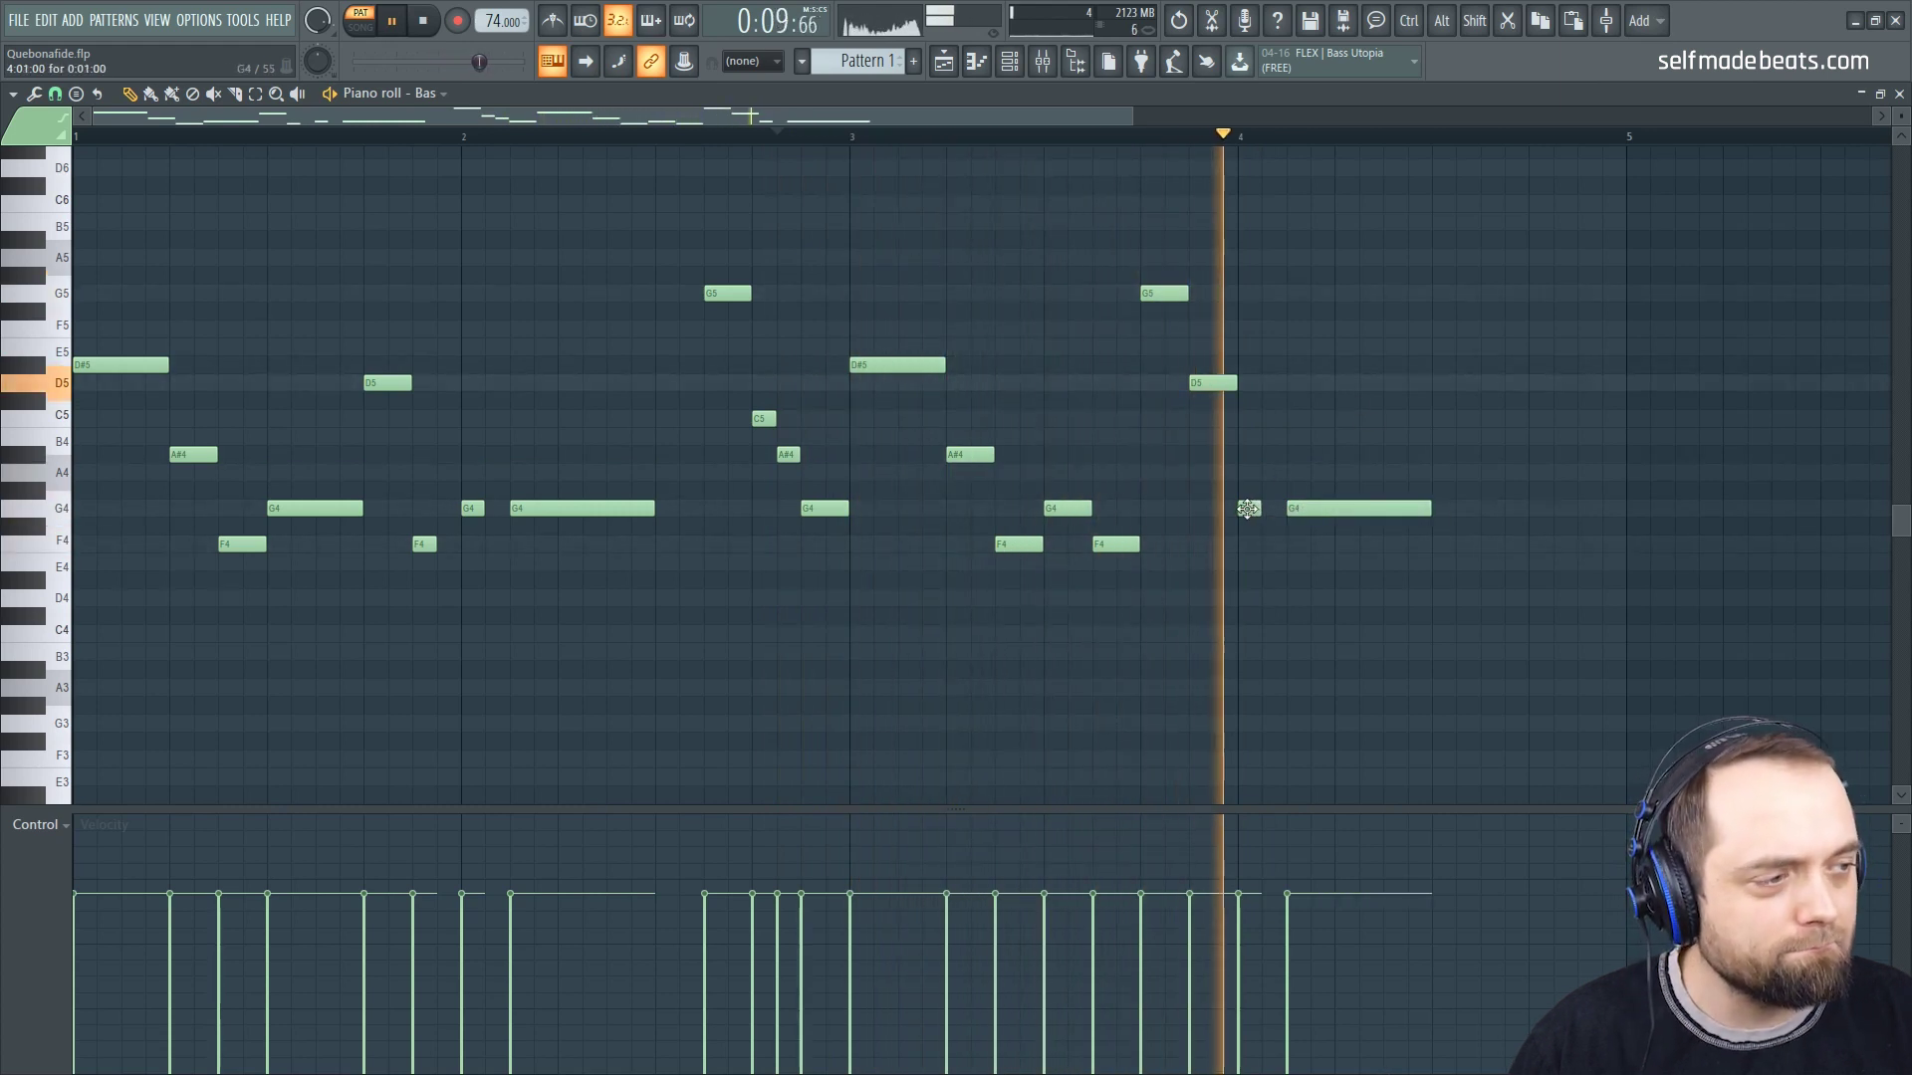
Step: Finish bar 4 of the bass with a descending run from its eleventh step: one-step G5, F5, D5, C5 and two-step A#4
{"action": "key", "text": "space"}
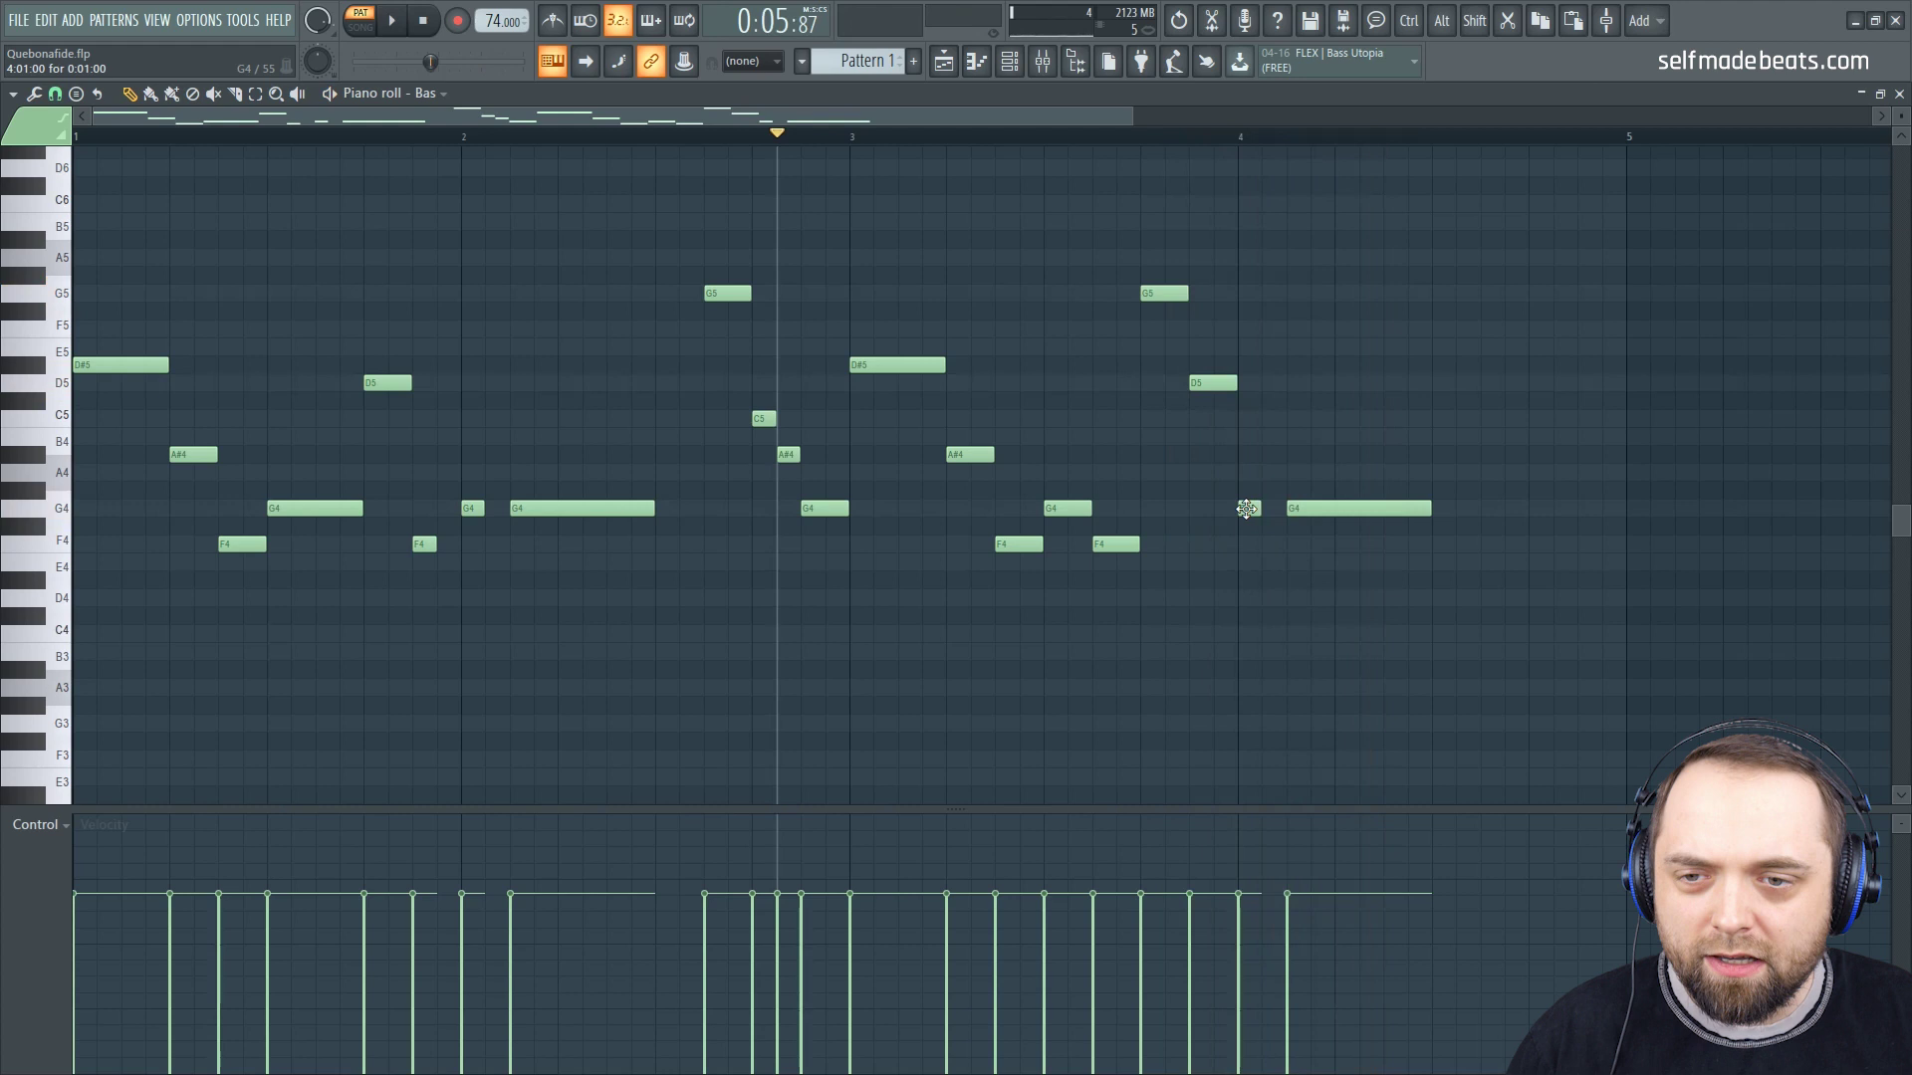
{"action": "left_click", "coordinate": [1490, 295]}
{"action": "left_click", "coordinate": [1509, 330]}
{"action": "key", "text": "space"}
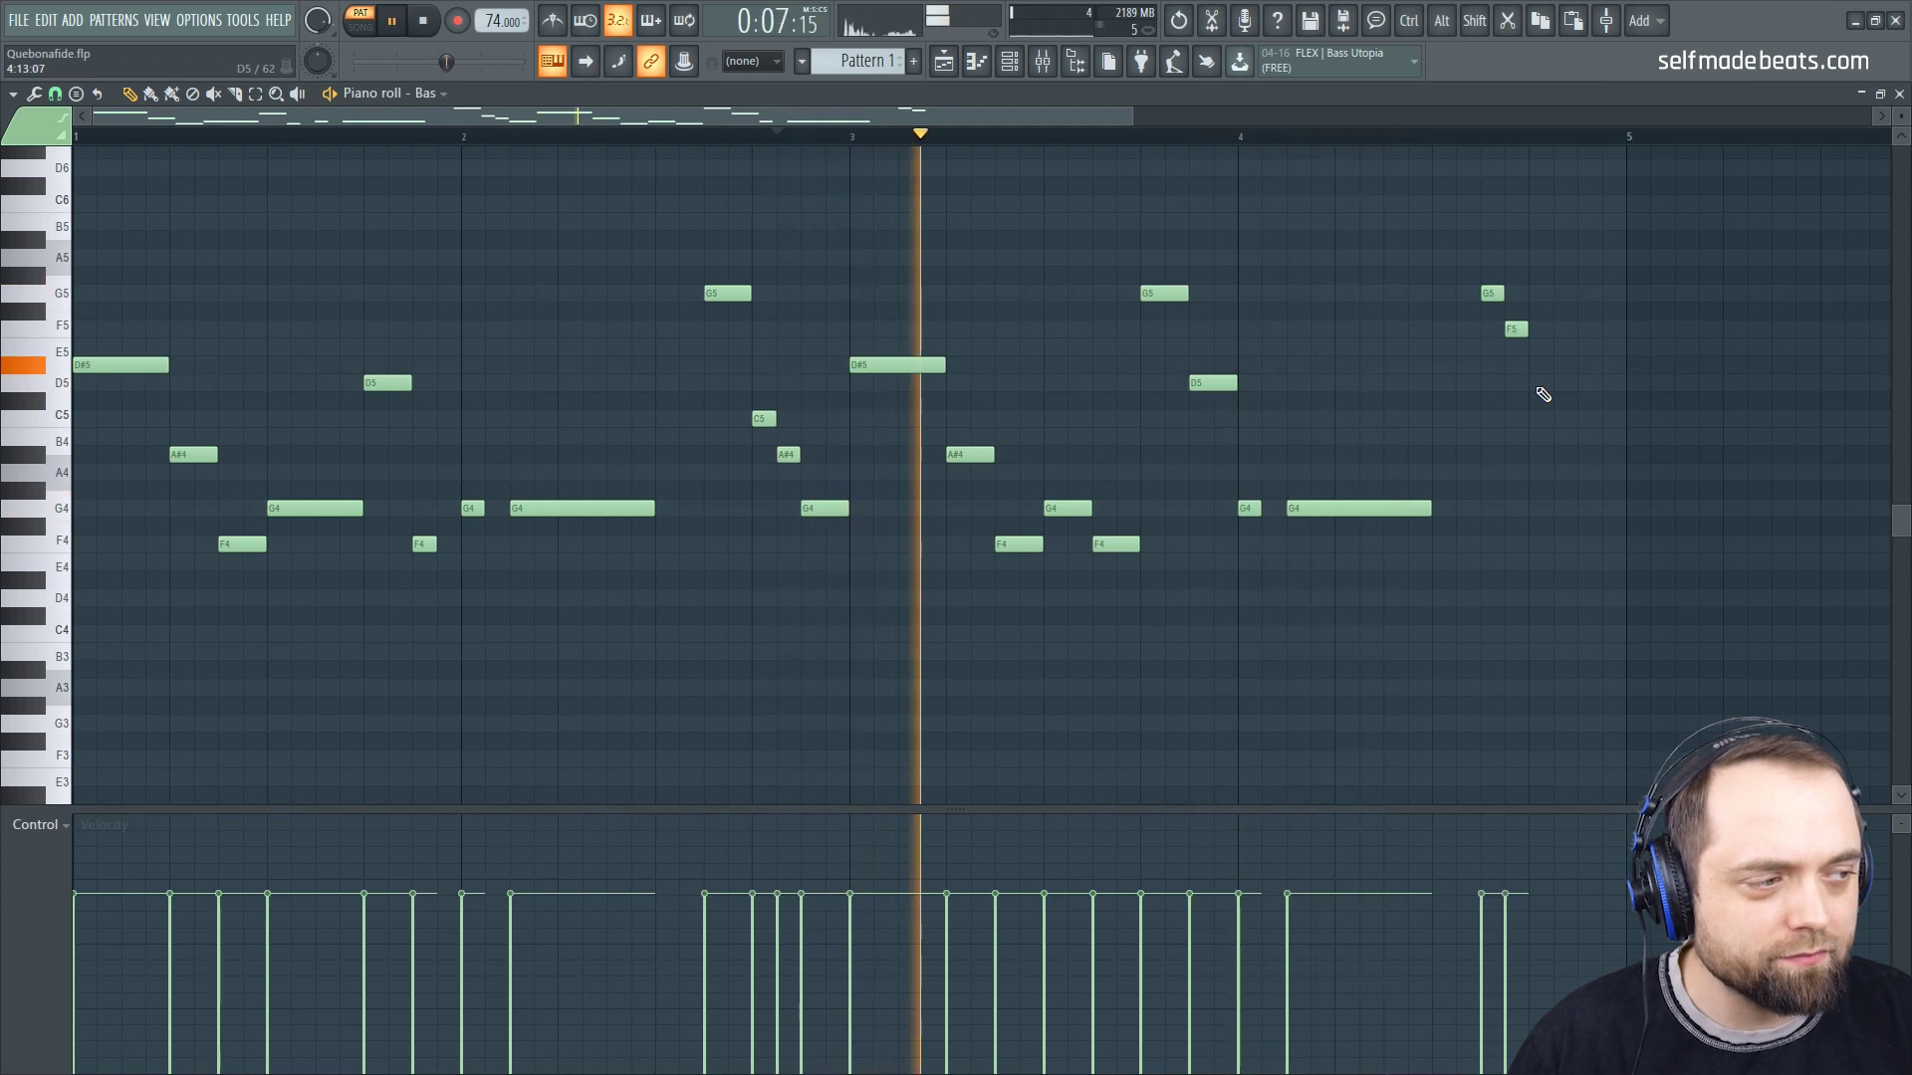
{"action": "key", "text": "space"}
{"action": "left_click", "coordinate": [1534, 384]}
{"action": "left_click", "coordinate": [1560, 420]}
{"action": "key", "text": "space"}
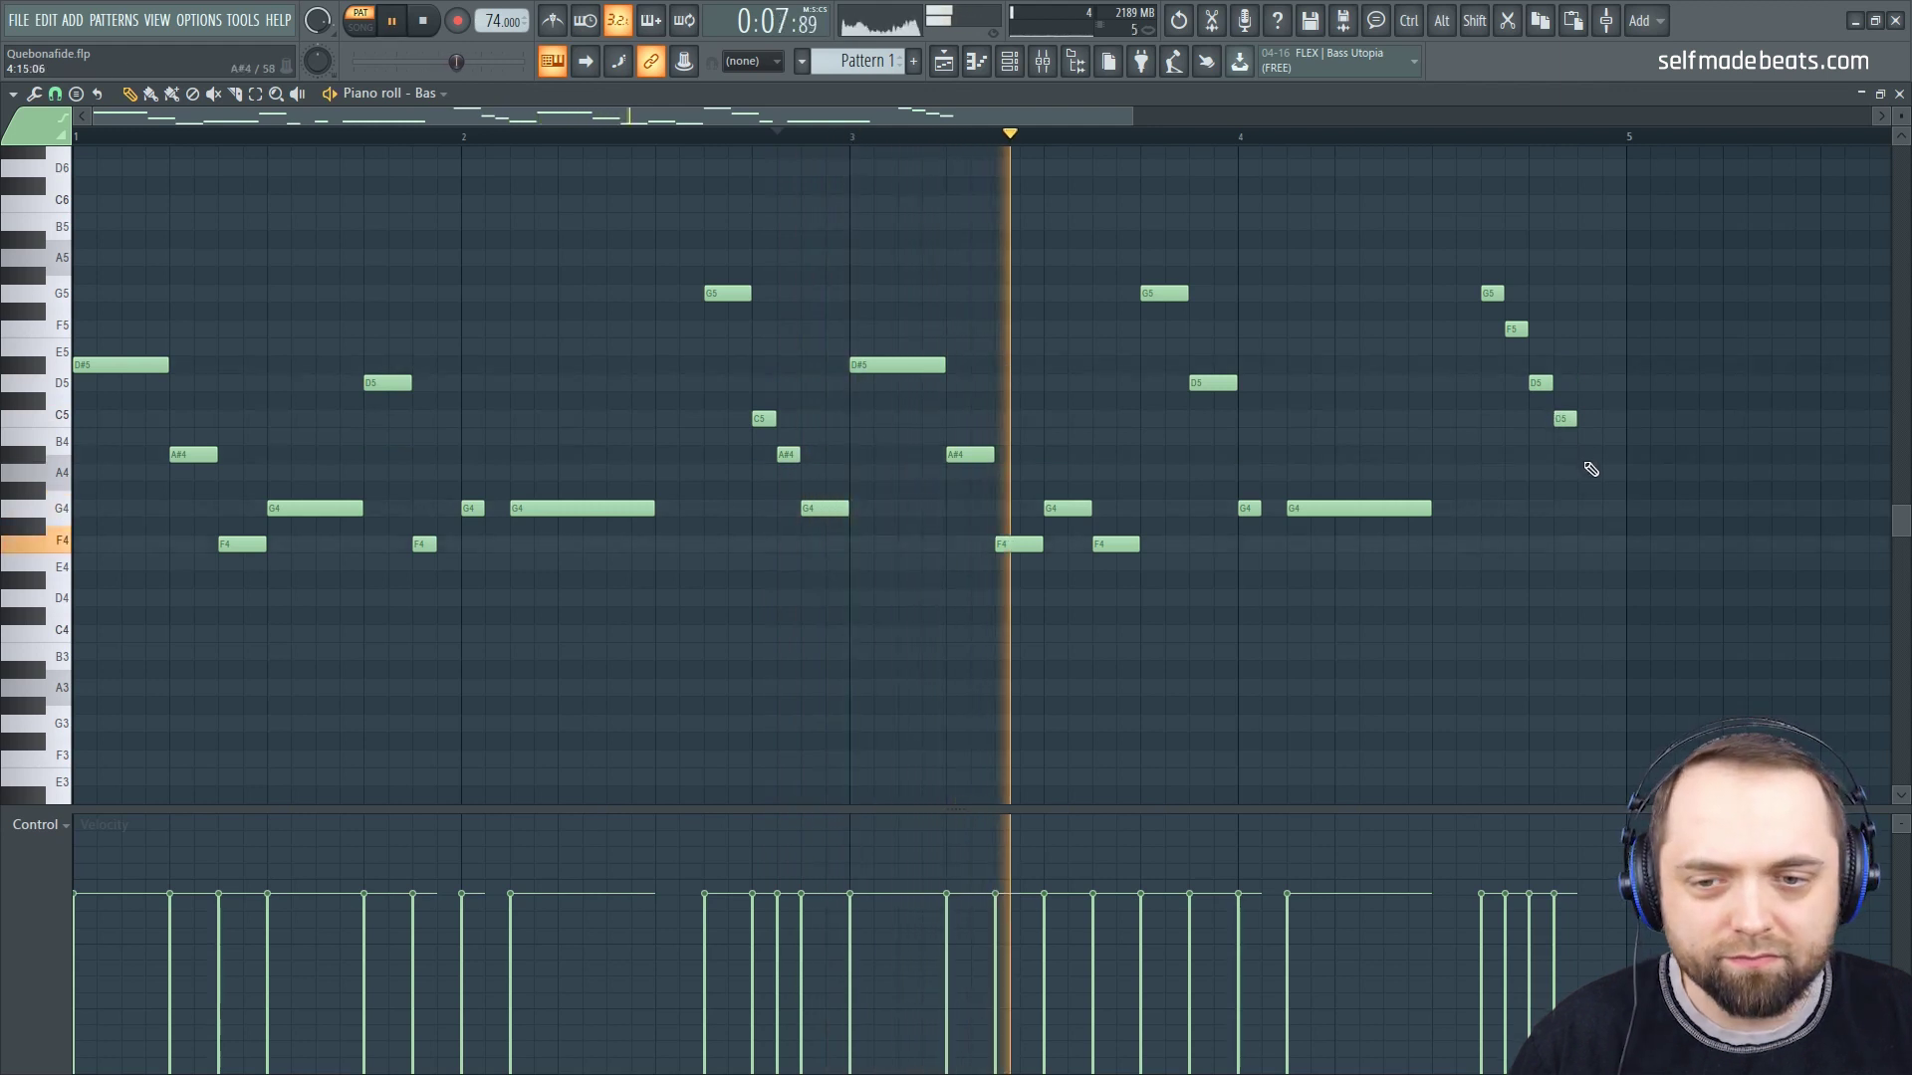
{"action": "left_click", "coordinate": [1583, 456]}
{"action": "left_click_drag", "start_coordinate": [1602, 457], "coordinate": [1619, 459]}
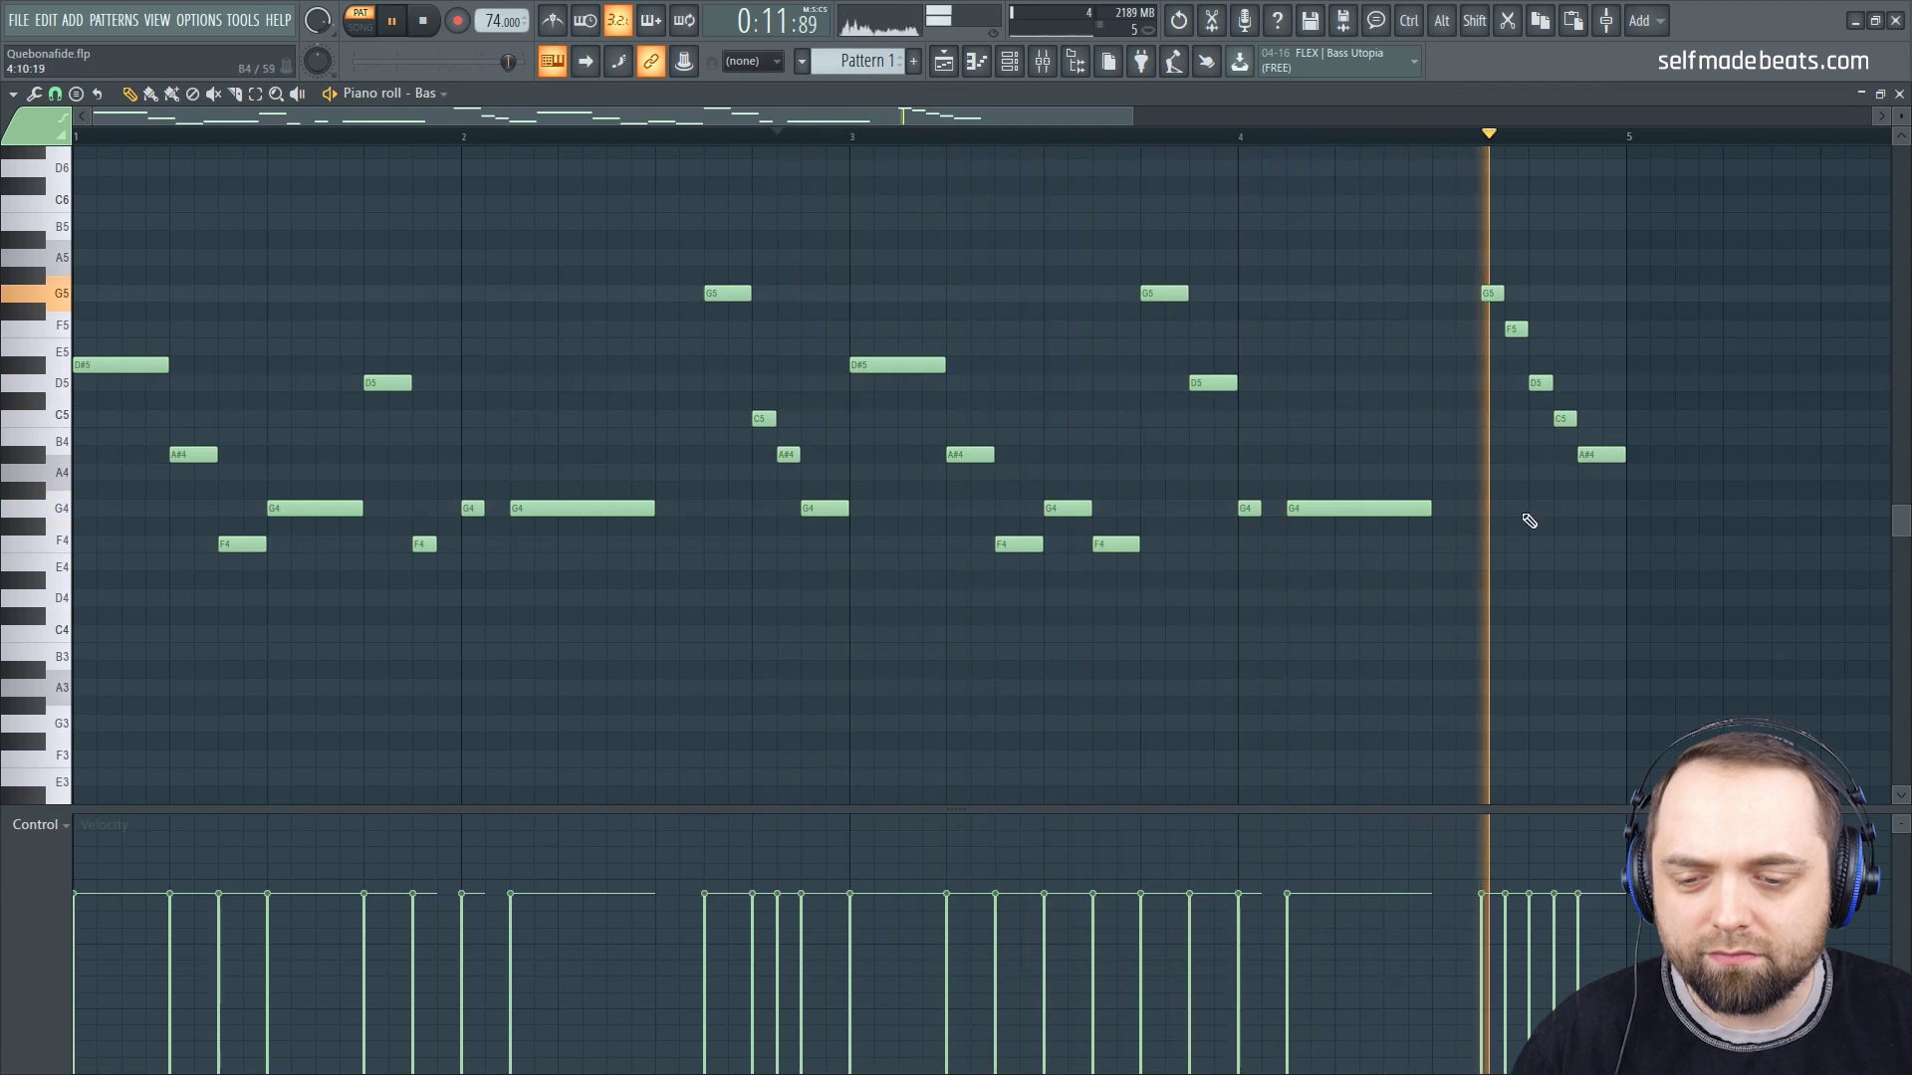
Step: Raise the velocity of all bass notes slightly, play the line and close its piano roll
{"action": "key", "text": "space"}
{"action": "left_click_drag", "start_coordinate": [1583, 879], "coordinate": [74, 874]}
{"action": "key", "text": "space"}
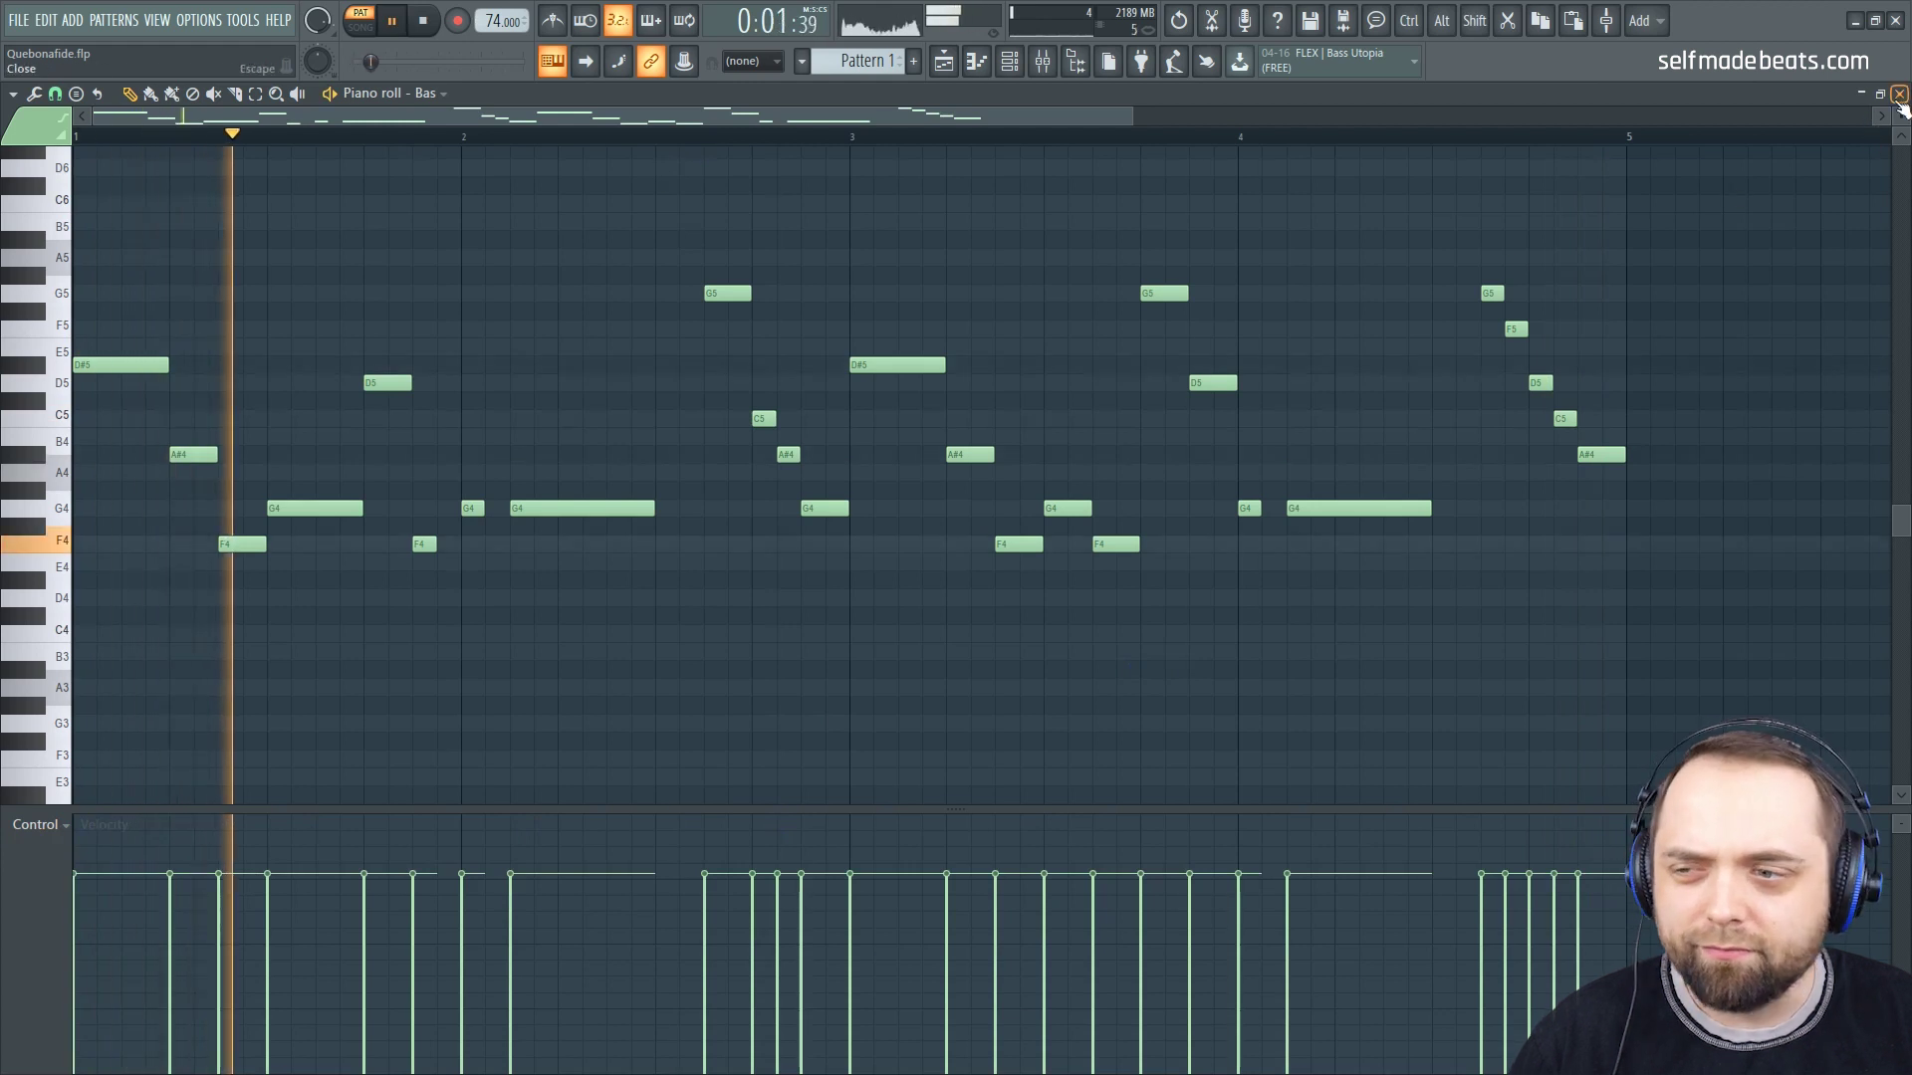
{"action": "left_click", "coordinate": [1899, 95]}
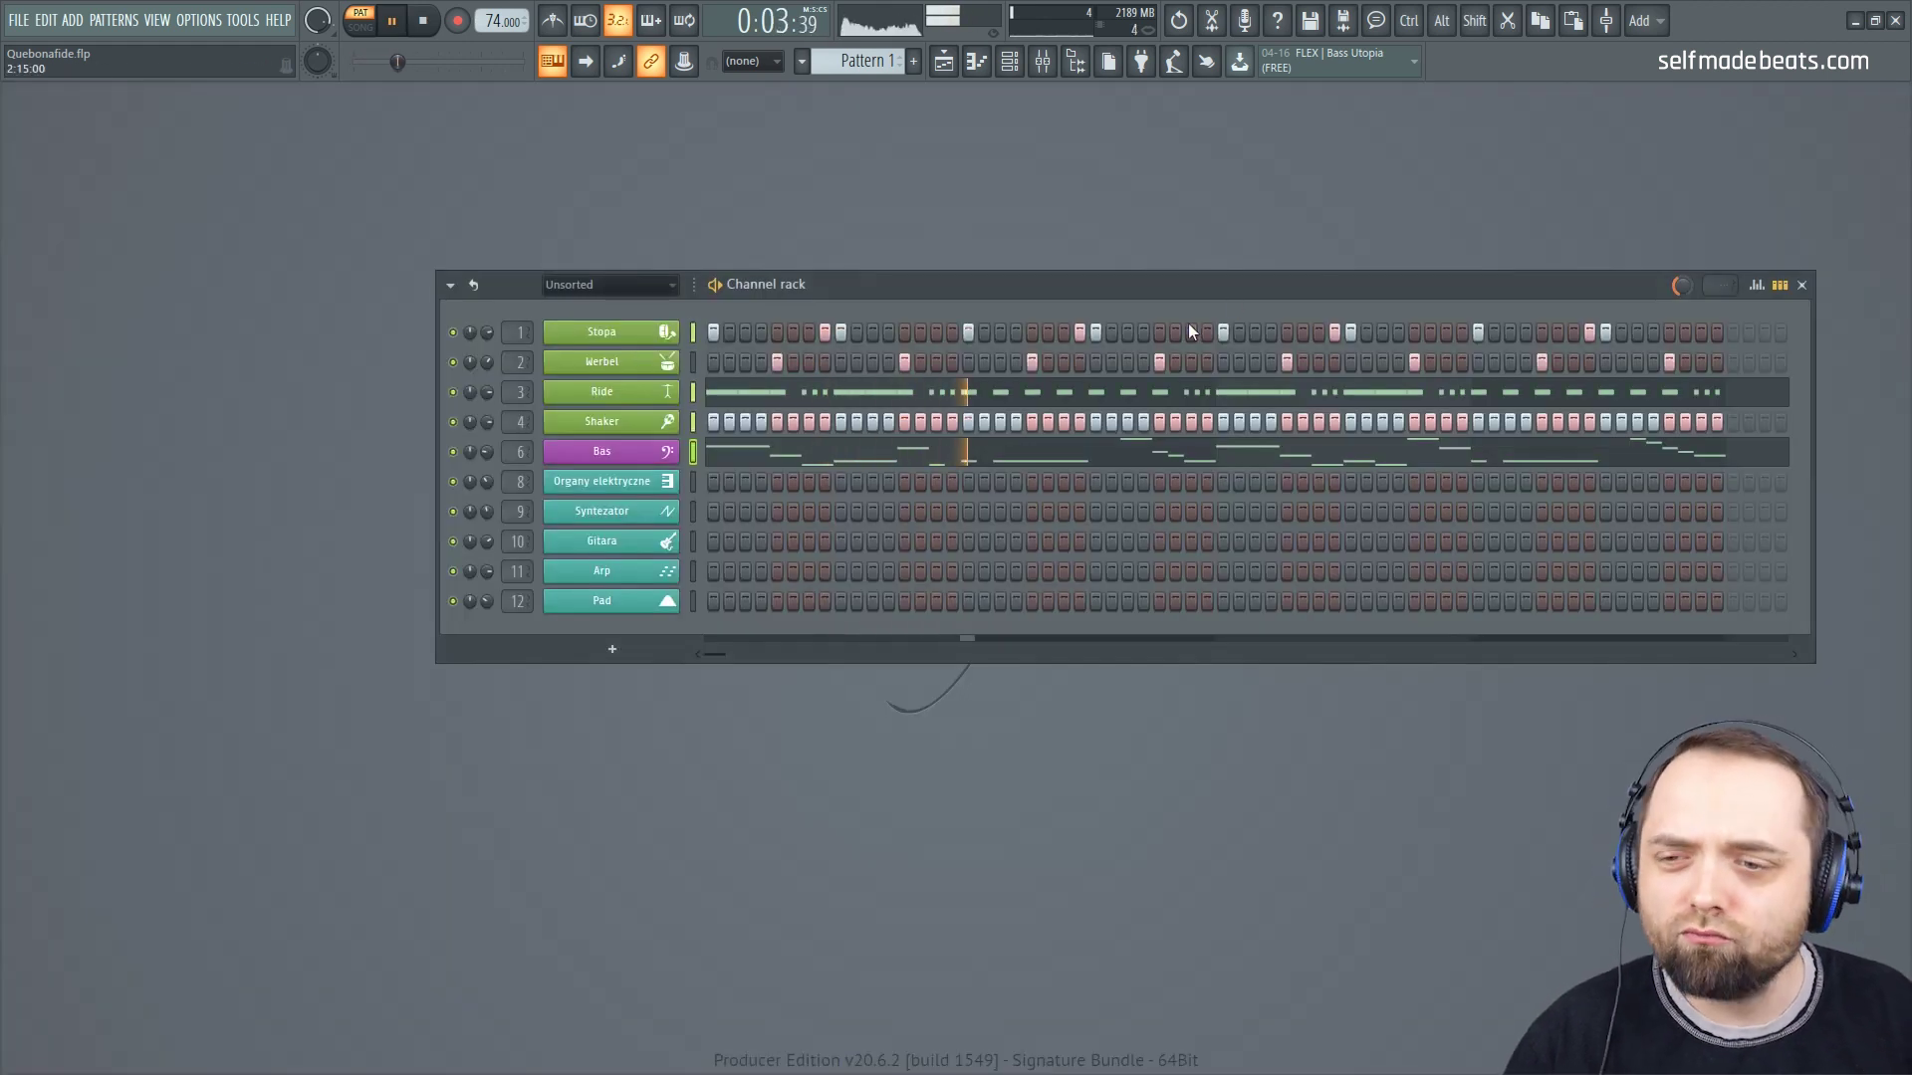
{"action": "key", "text": "space"}
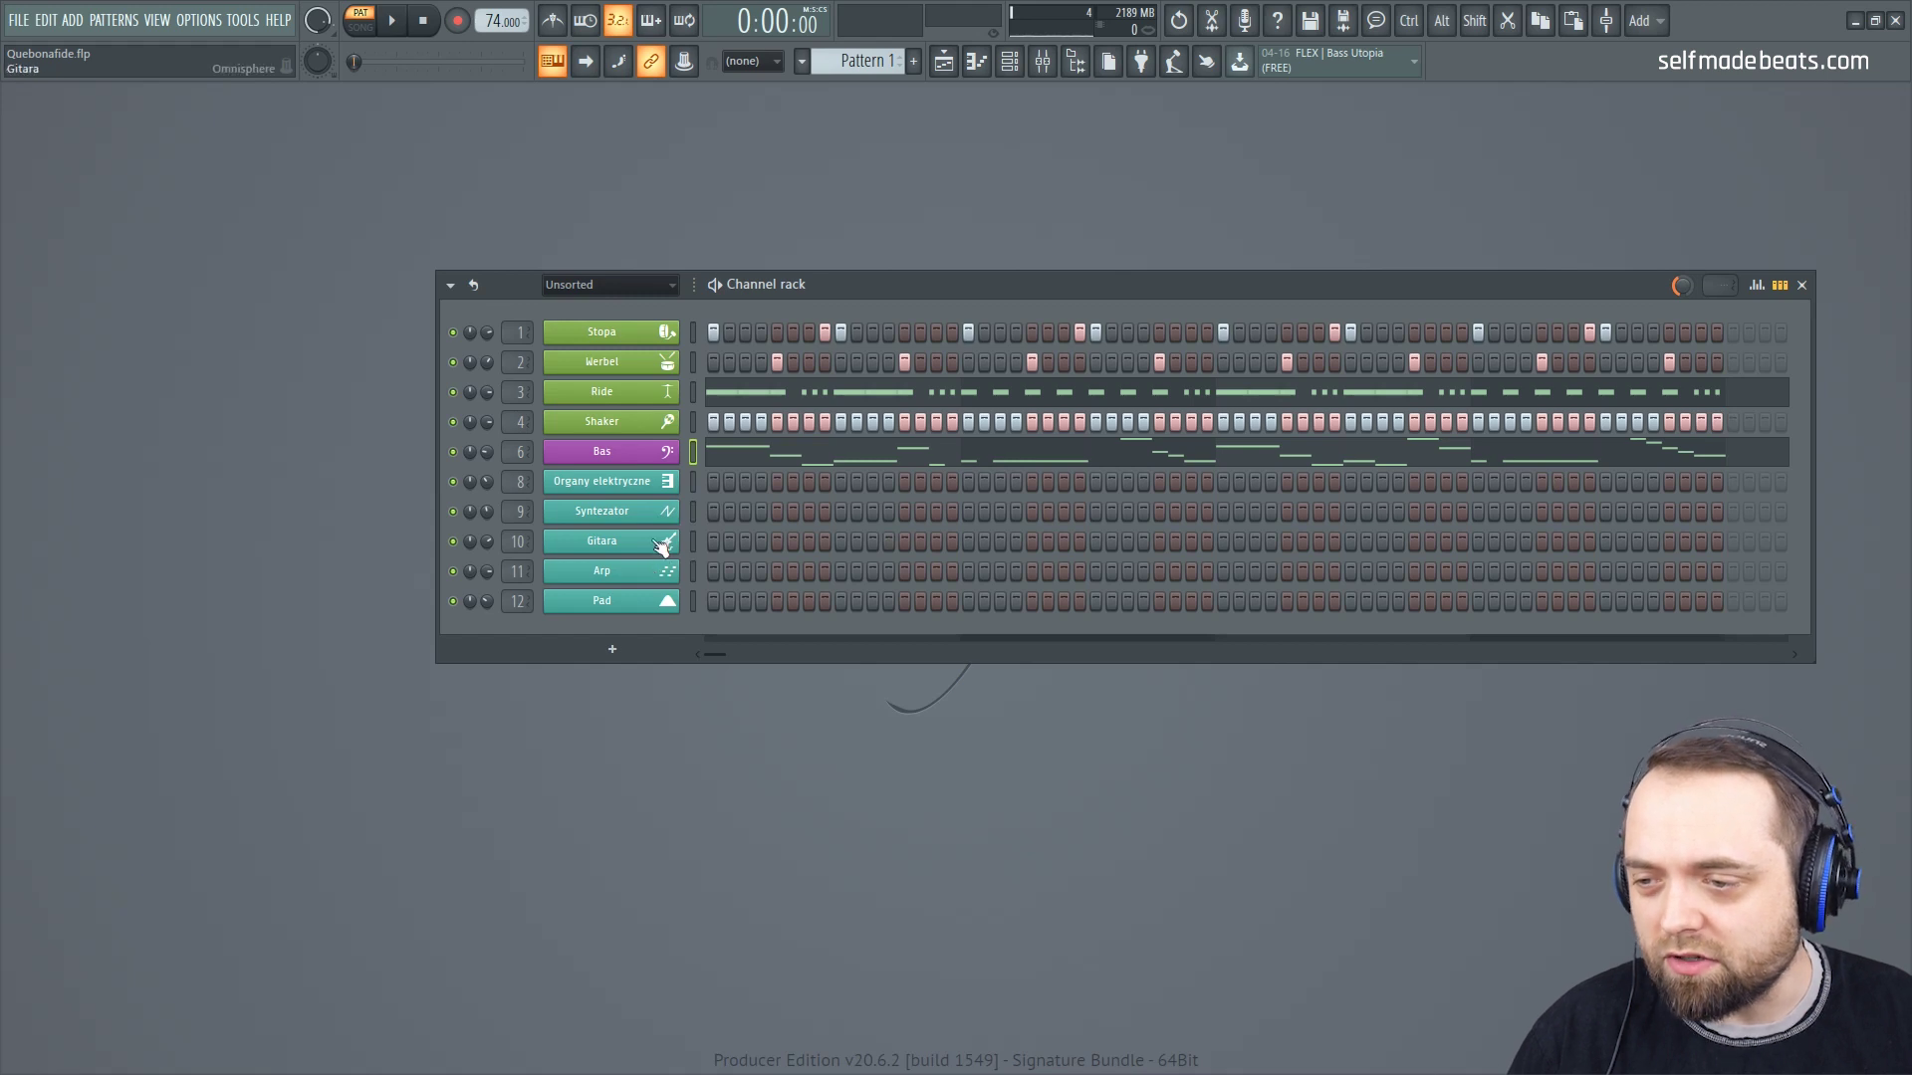
Step: Open the piano roll of Organy elektryczne and build an eight-step D6, C6, A#5 and F5 chord at the start of bar 1
{"action": "right_click", "coordinate": [673, 475]}
{"action": "left_click", "coordinate": [787, 483]}
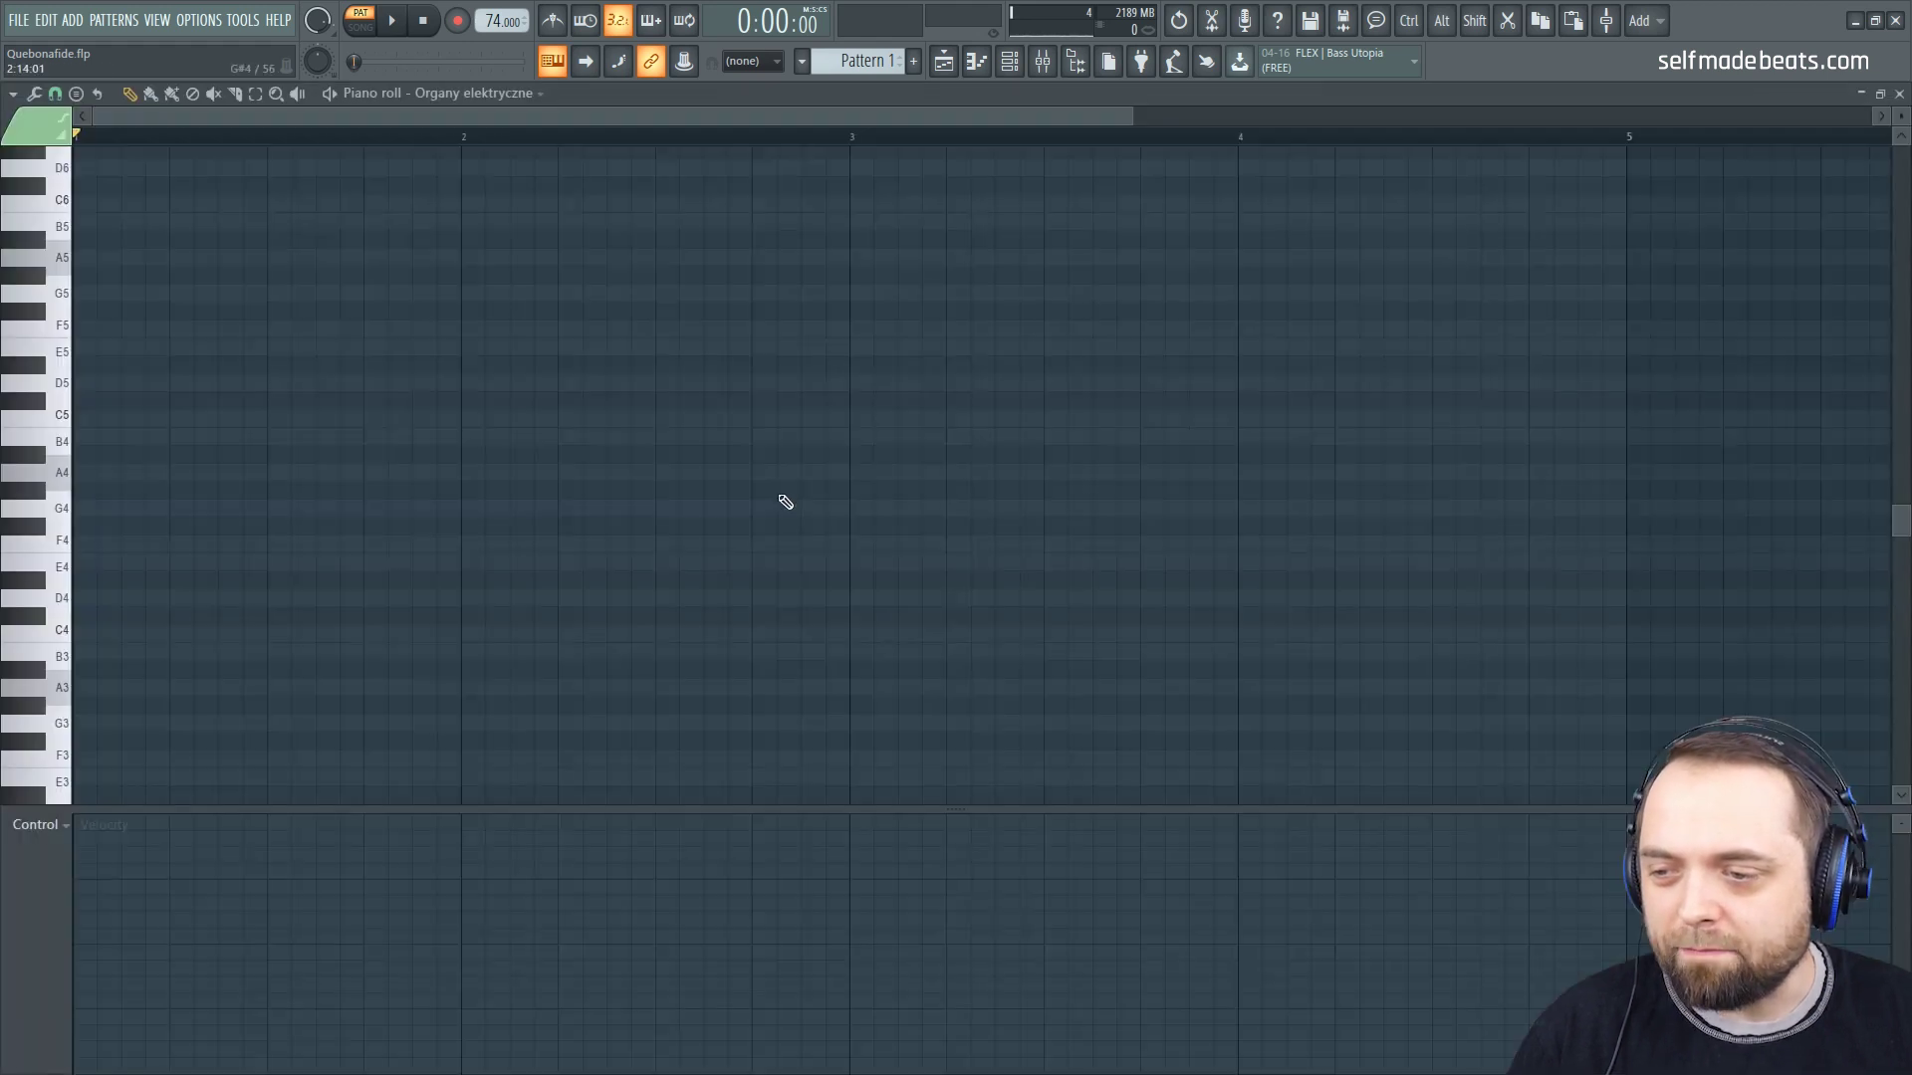
{"action": "left_click_drag", "start_coordinate": [1137, 112], "coordinate": [1028, 121]}
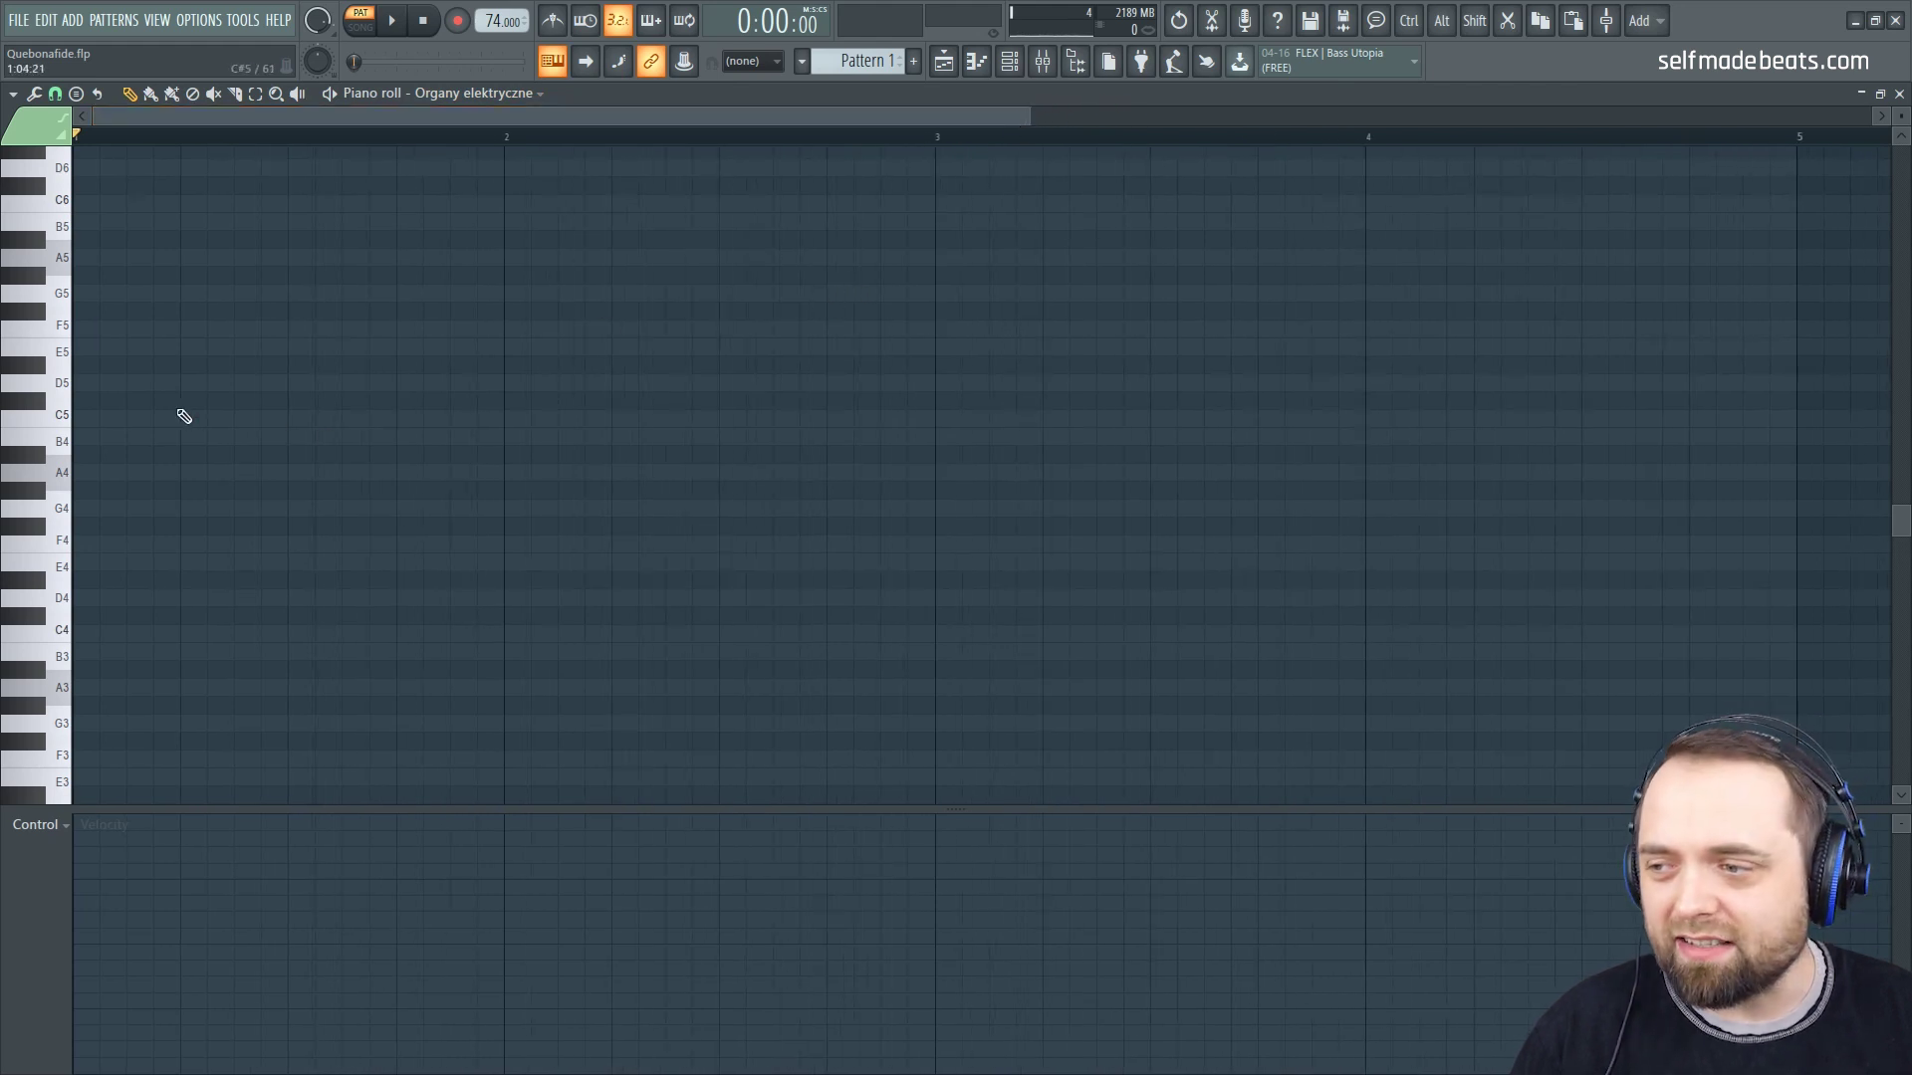
{"action": "scroll", "coordinate": [159, 379], "scroll_direction": "up", "scroll_amount": 2}
{"action": "left_click", "coordinate": [118, 277]}
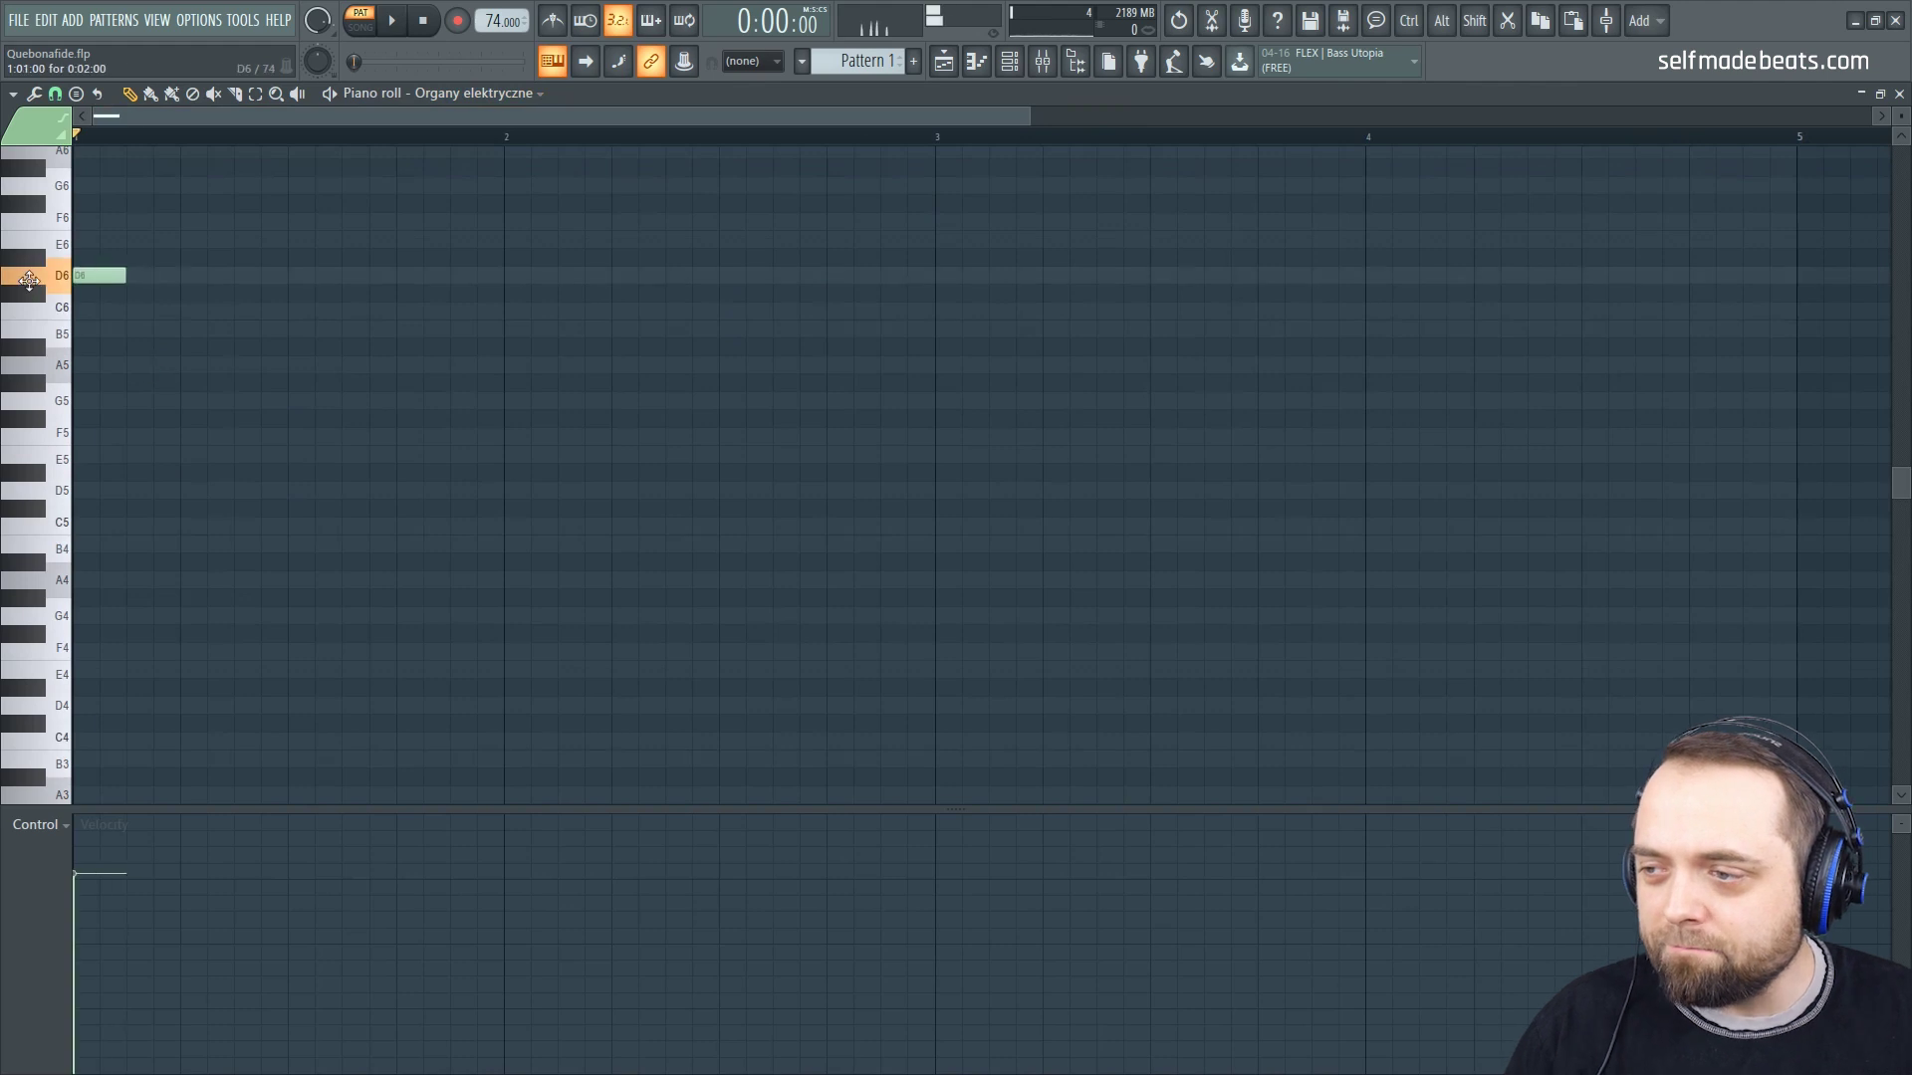
{"action": "left_click_drag", "start_coordinate": [156, 285], "coordinate": [288, 285]}
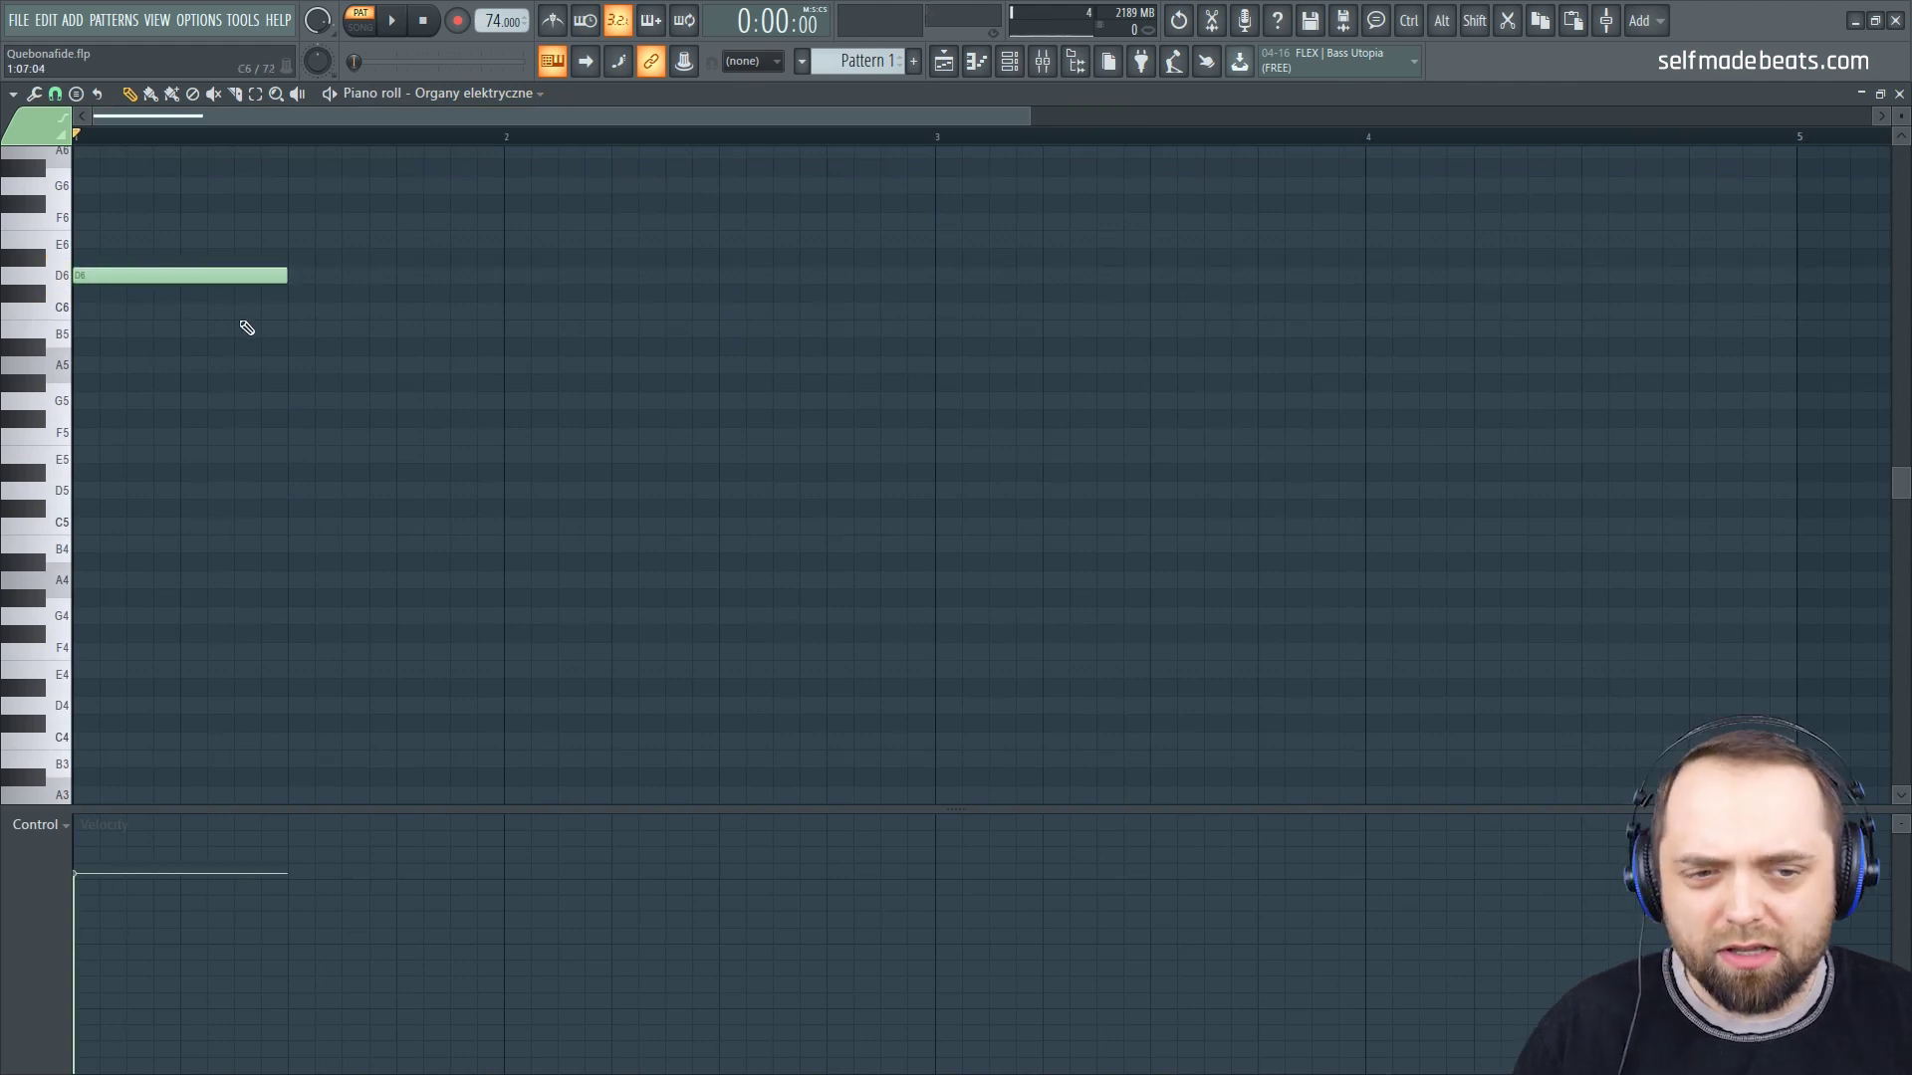
{"action": "left_click", "coordinate": [155, 311]}
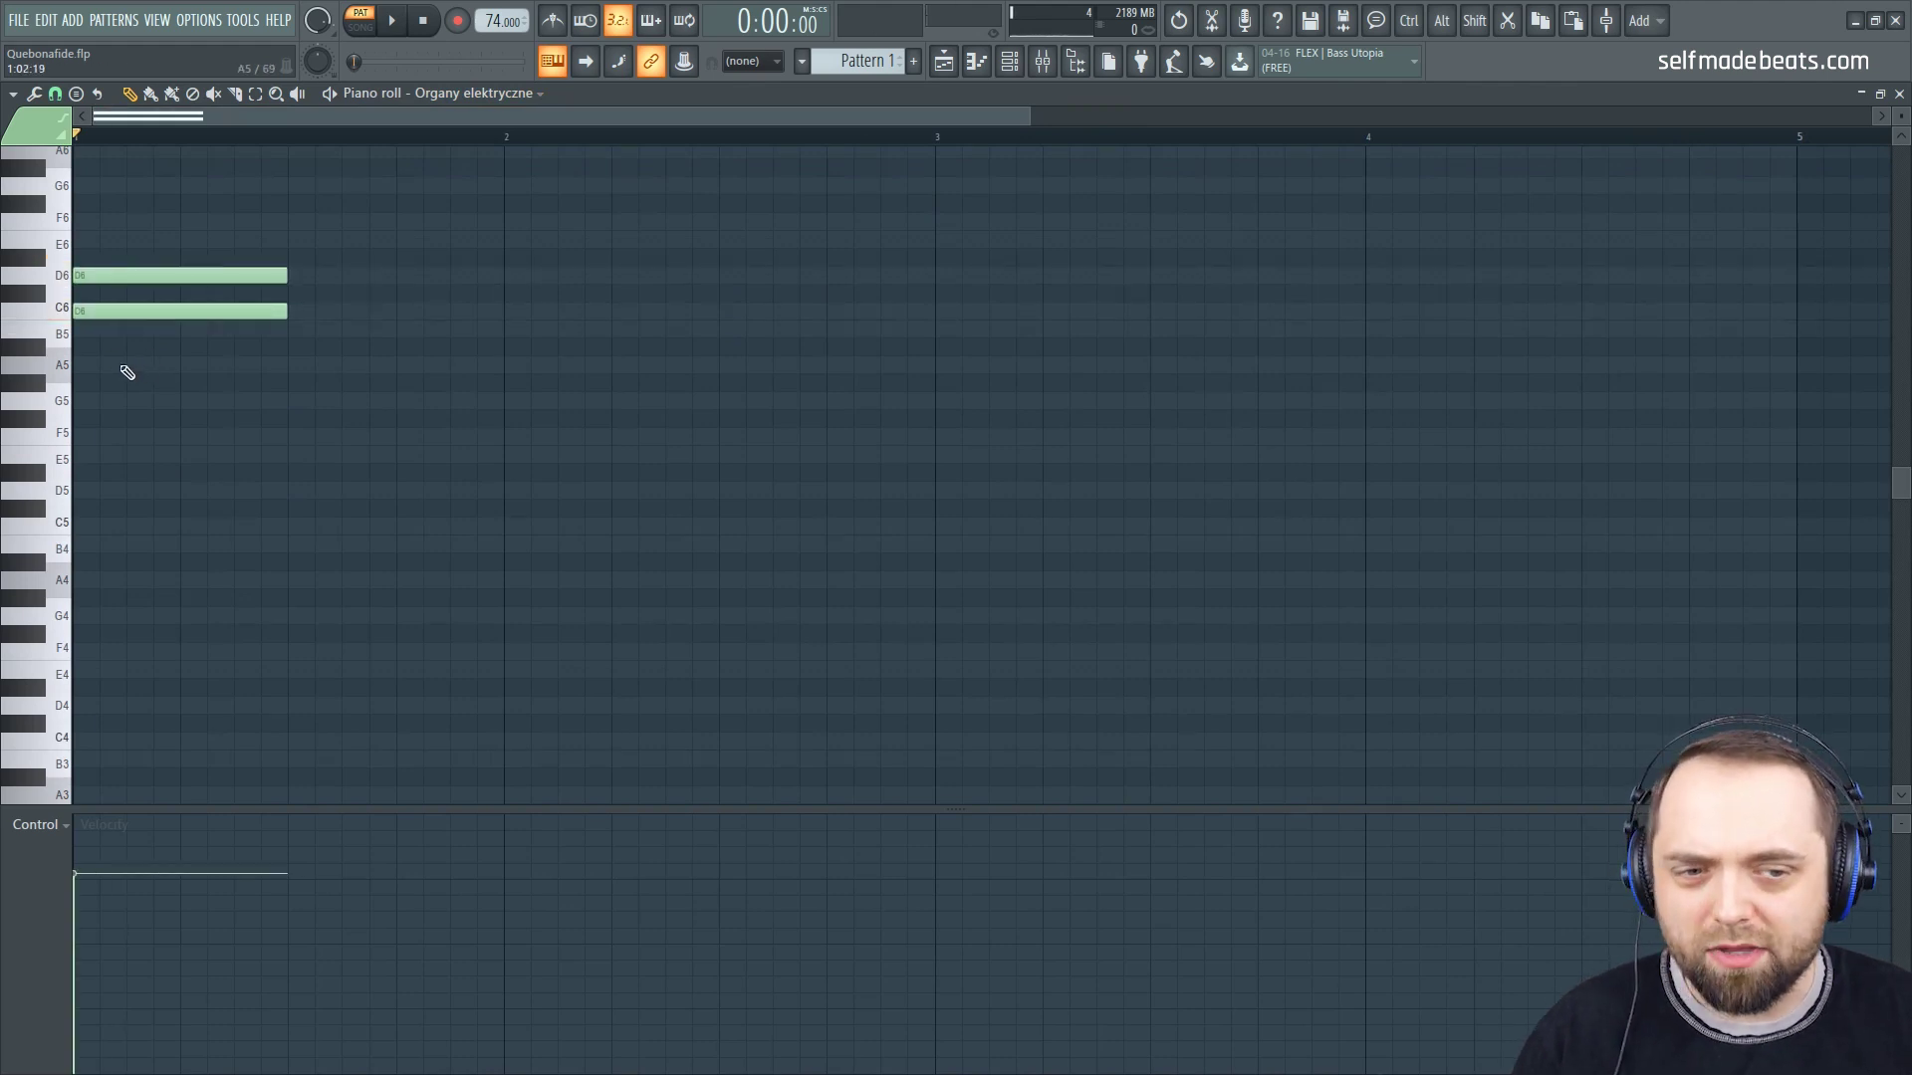
{"action": "left_click_drag", "start_coordinate": [123, 365], "coordinate": [50, 342]}
{"action": "left_click_drag", "start_coordinate": [113, 481], "coordinate": [112, 436]}
{"action": "key", "text": "space"}
{"action": "key", "text": "space"}
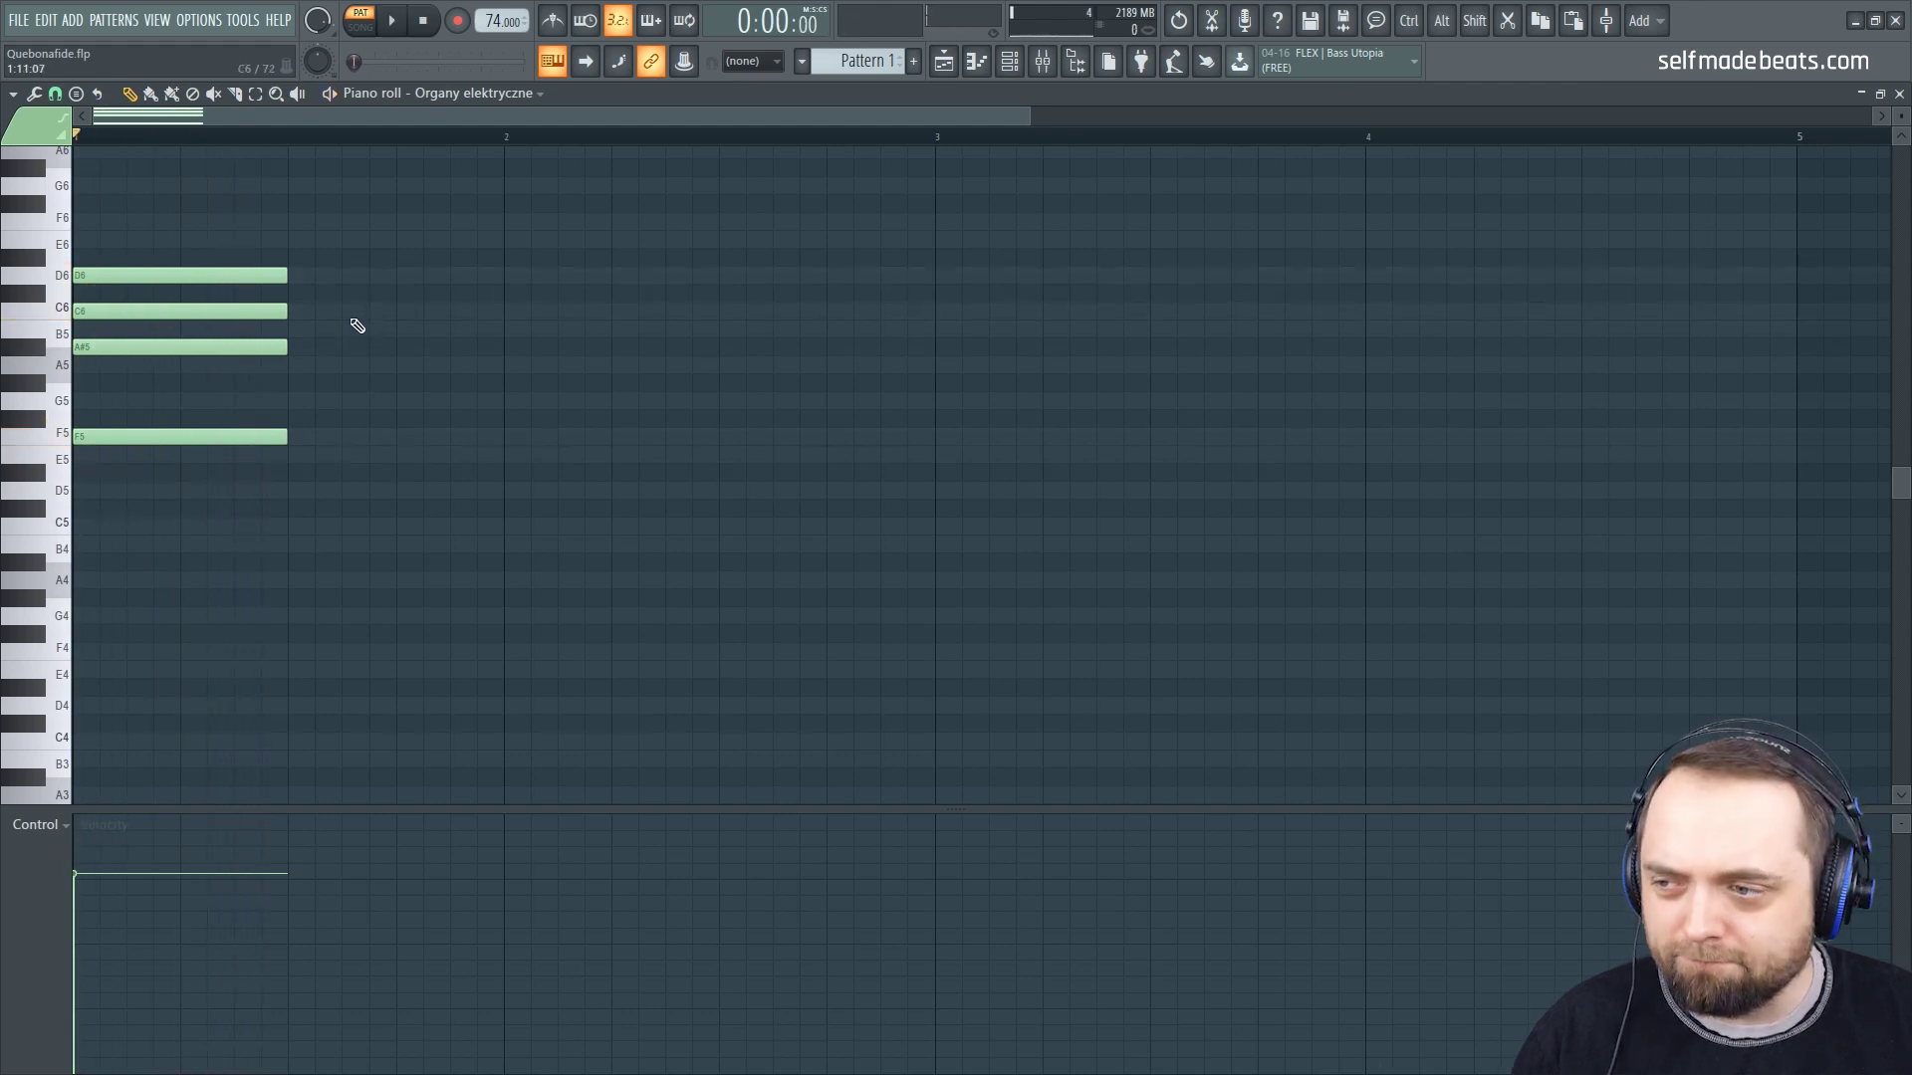
Step: Add an eight-step C6, A#5, A5 and F5 chord in the second half of bar 1 and play it
{"action": "left_click", "coordinate": [299, 312]}
{"action": "left_click", "coordinate": [277, 349]}
{"action": "left_click_drag", "start_coordinate": [311, 346], "coordinate": [352, 351]}
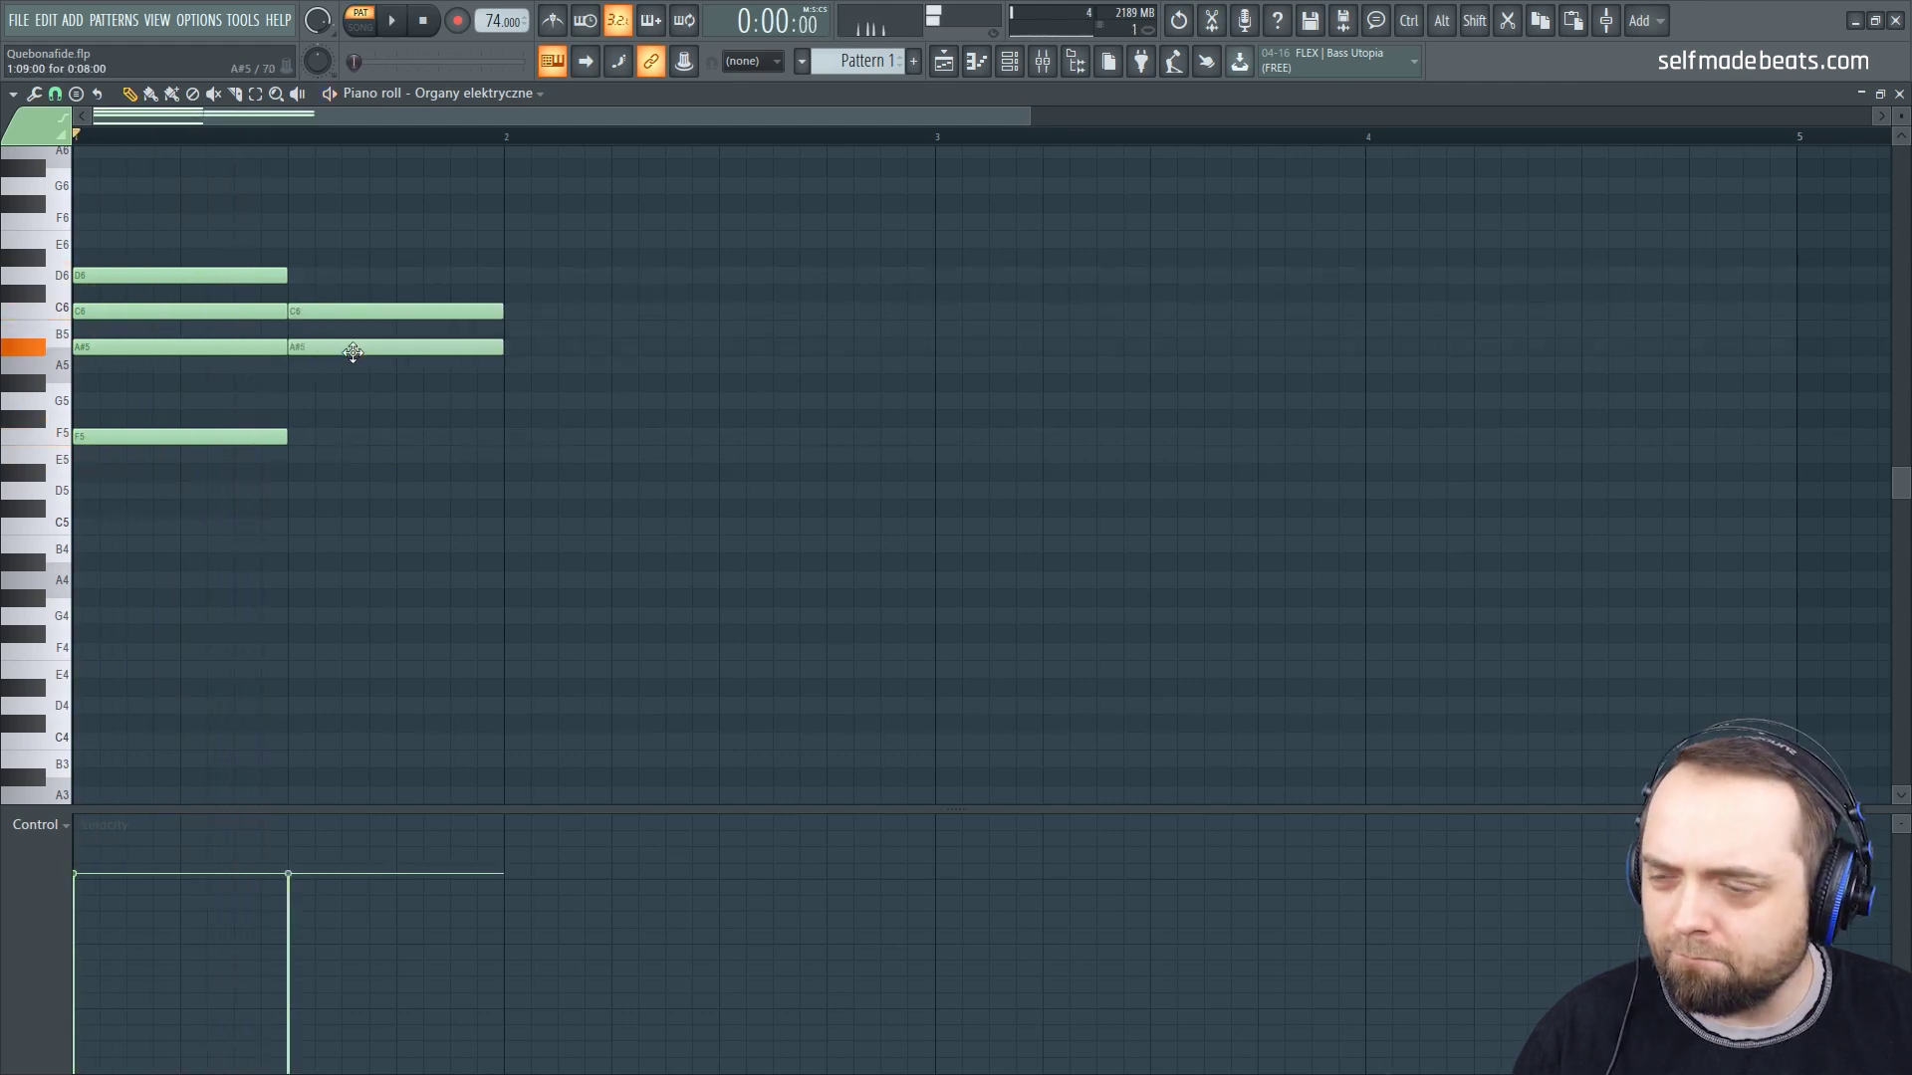
{"action": "left_click", "coordinate": [290, 366]}
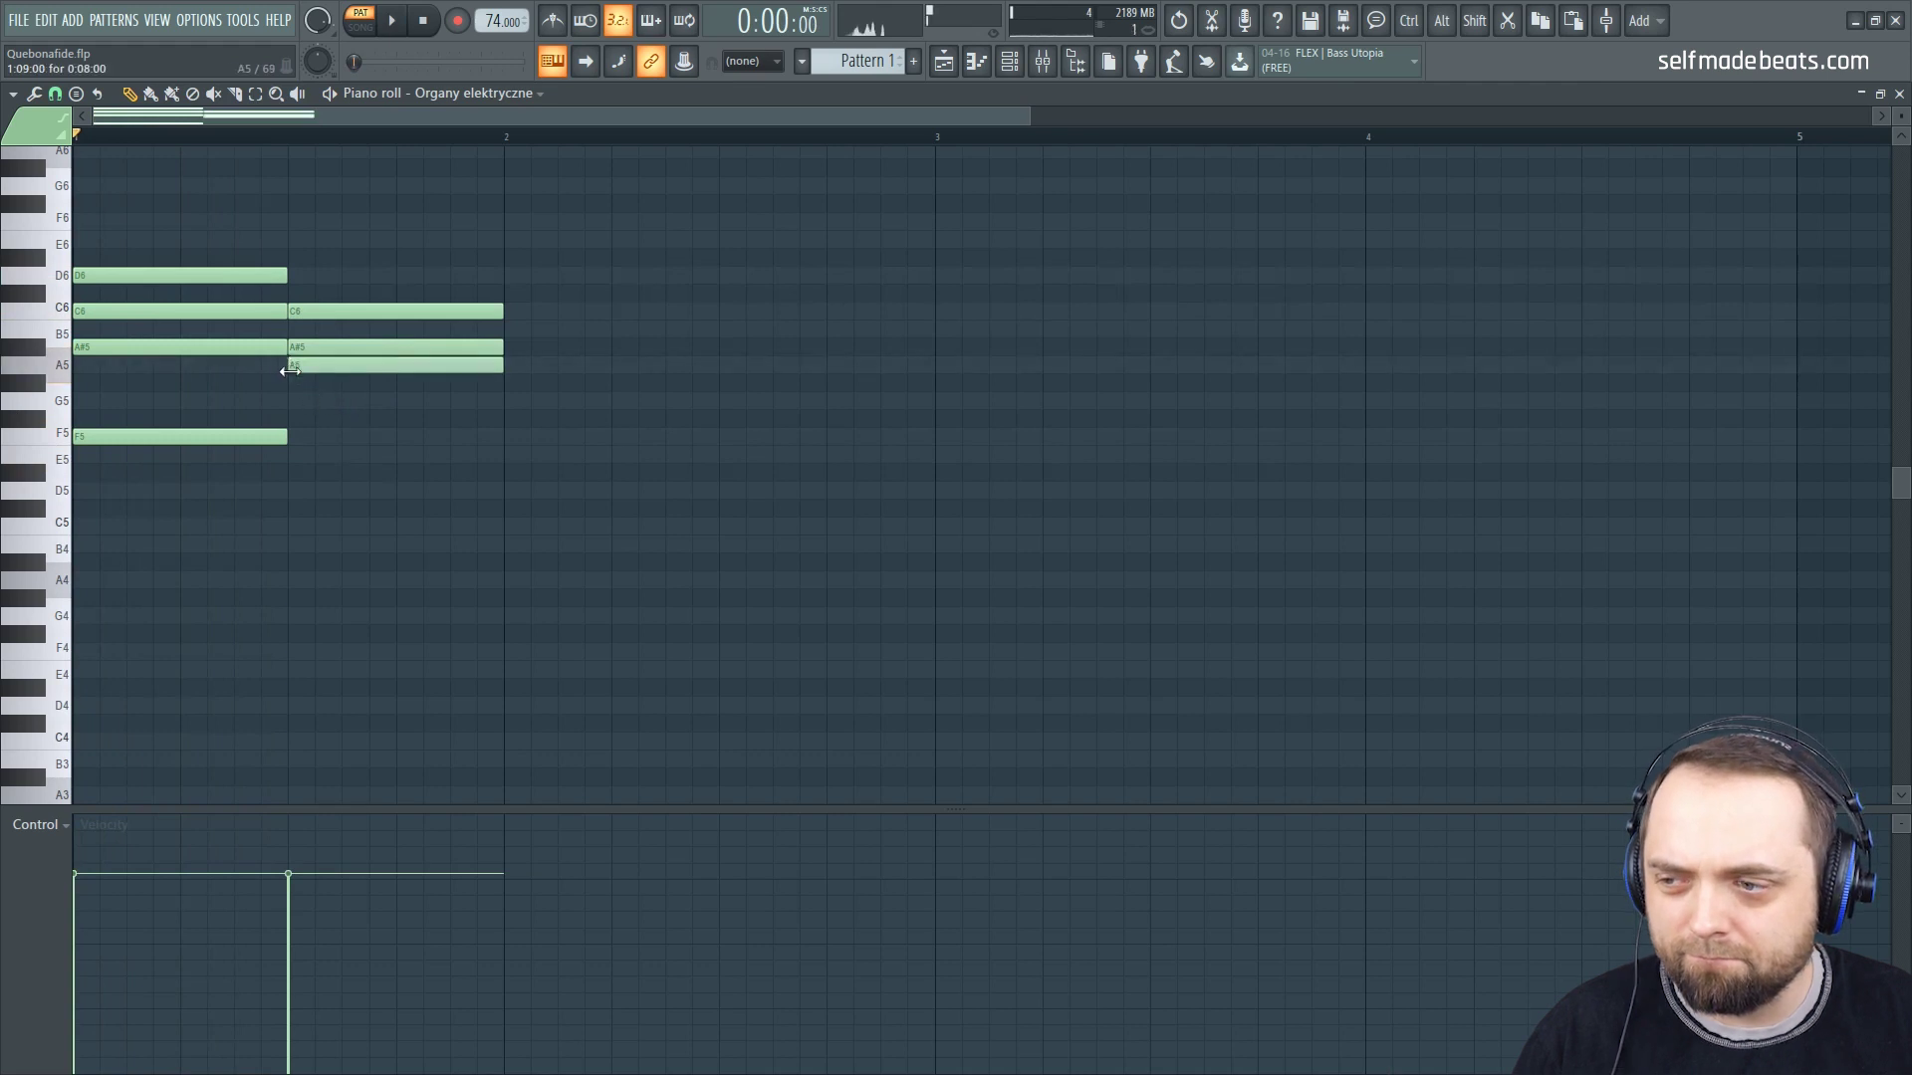
{"action": "left_click_drag", "start_coordinate": [324, 438], "coordinate": [291, 436]}
{"action": "key", "text": "space"}
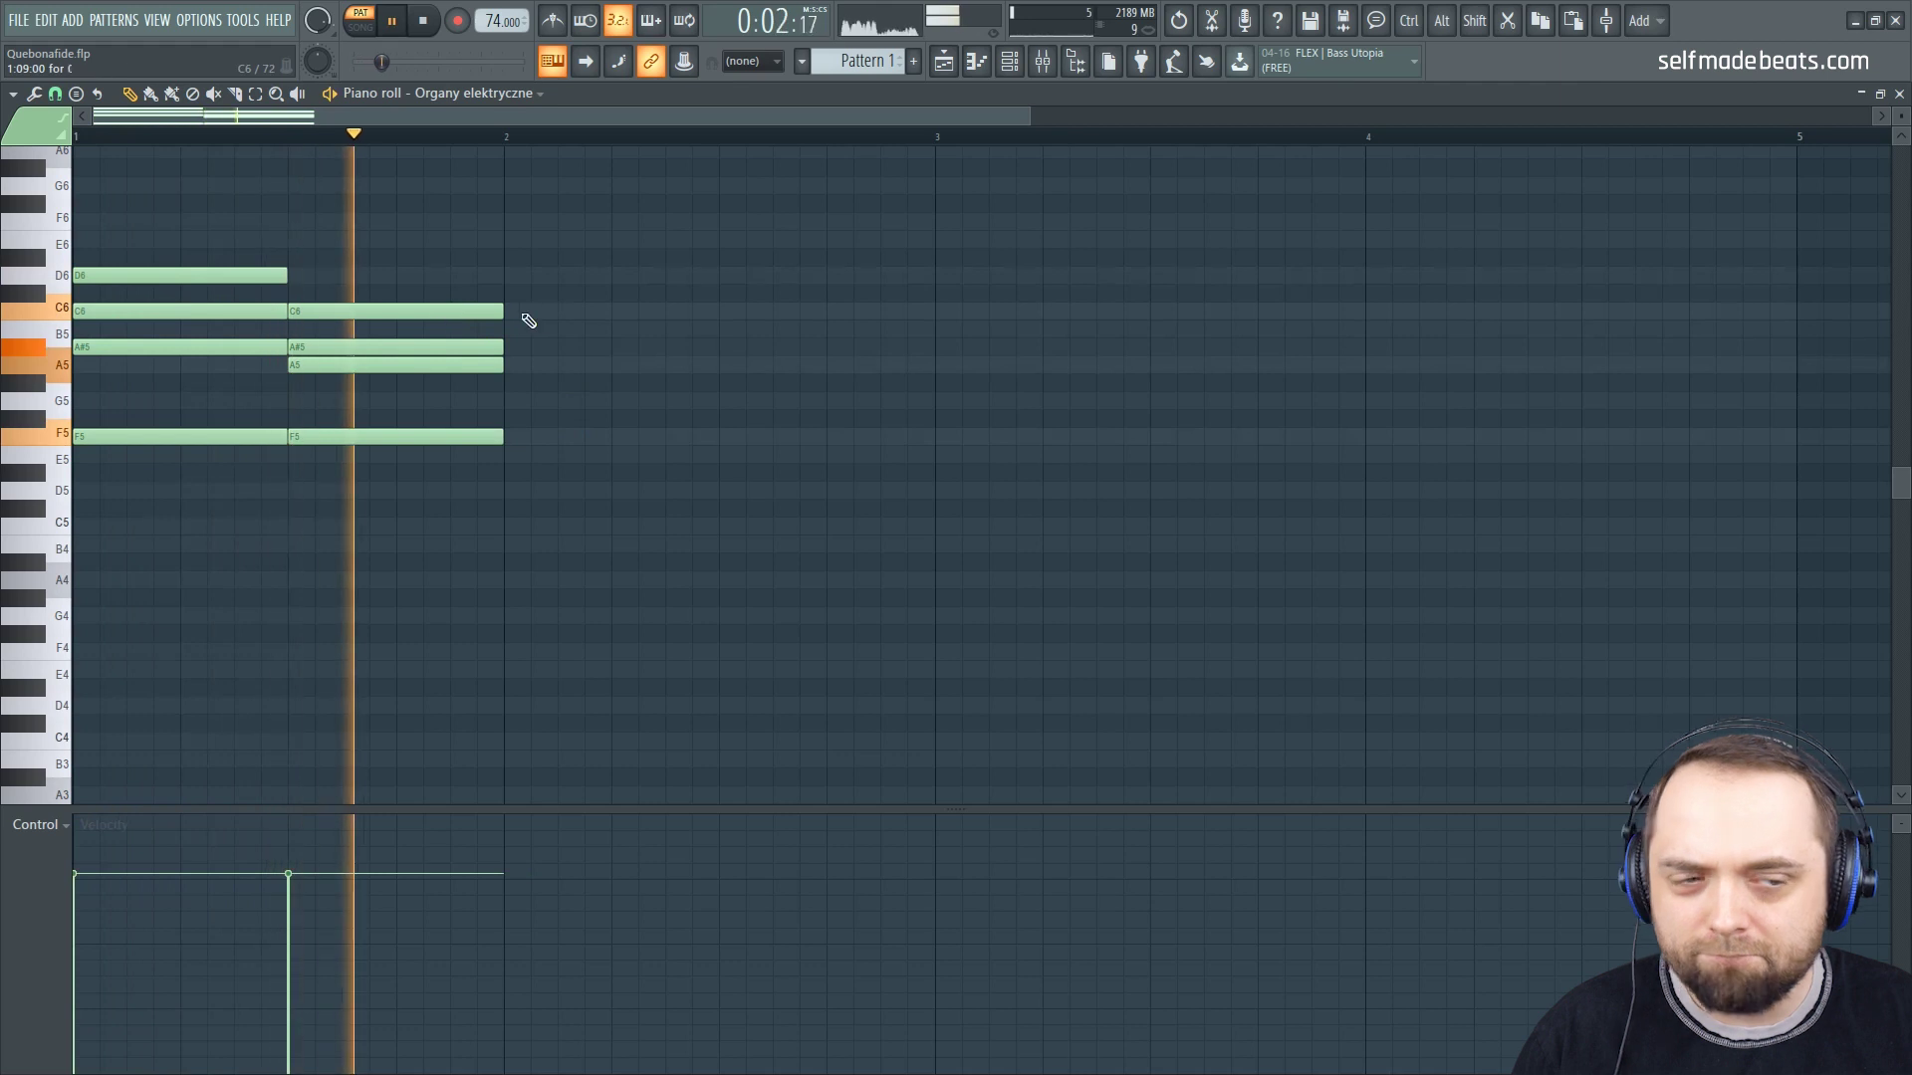
{"action": "key", "text": "space"}
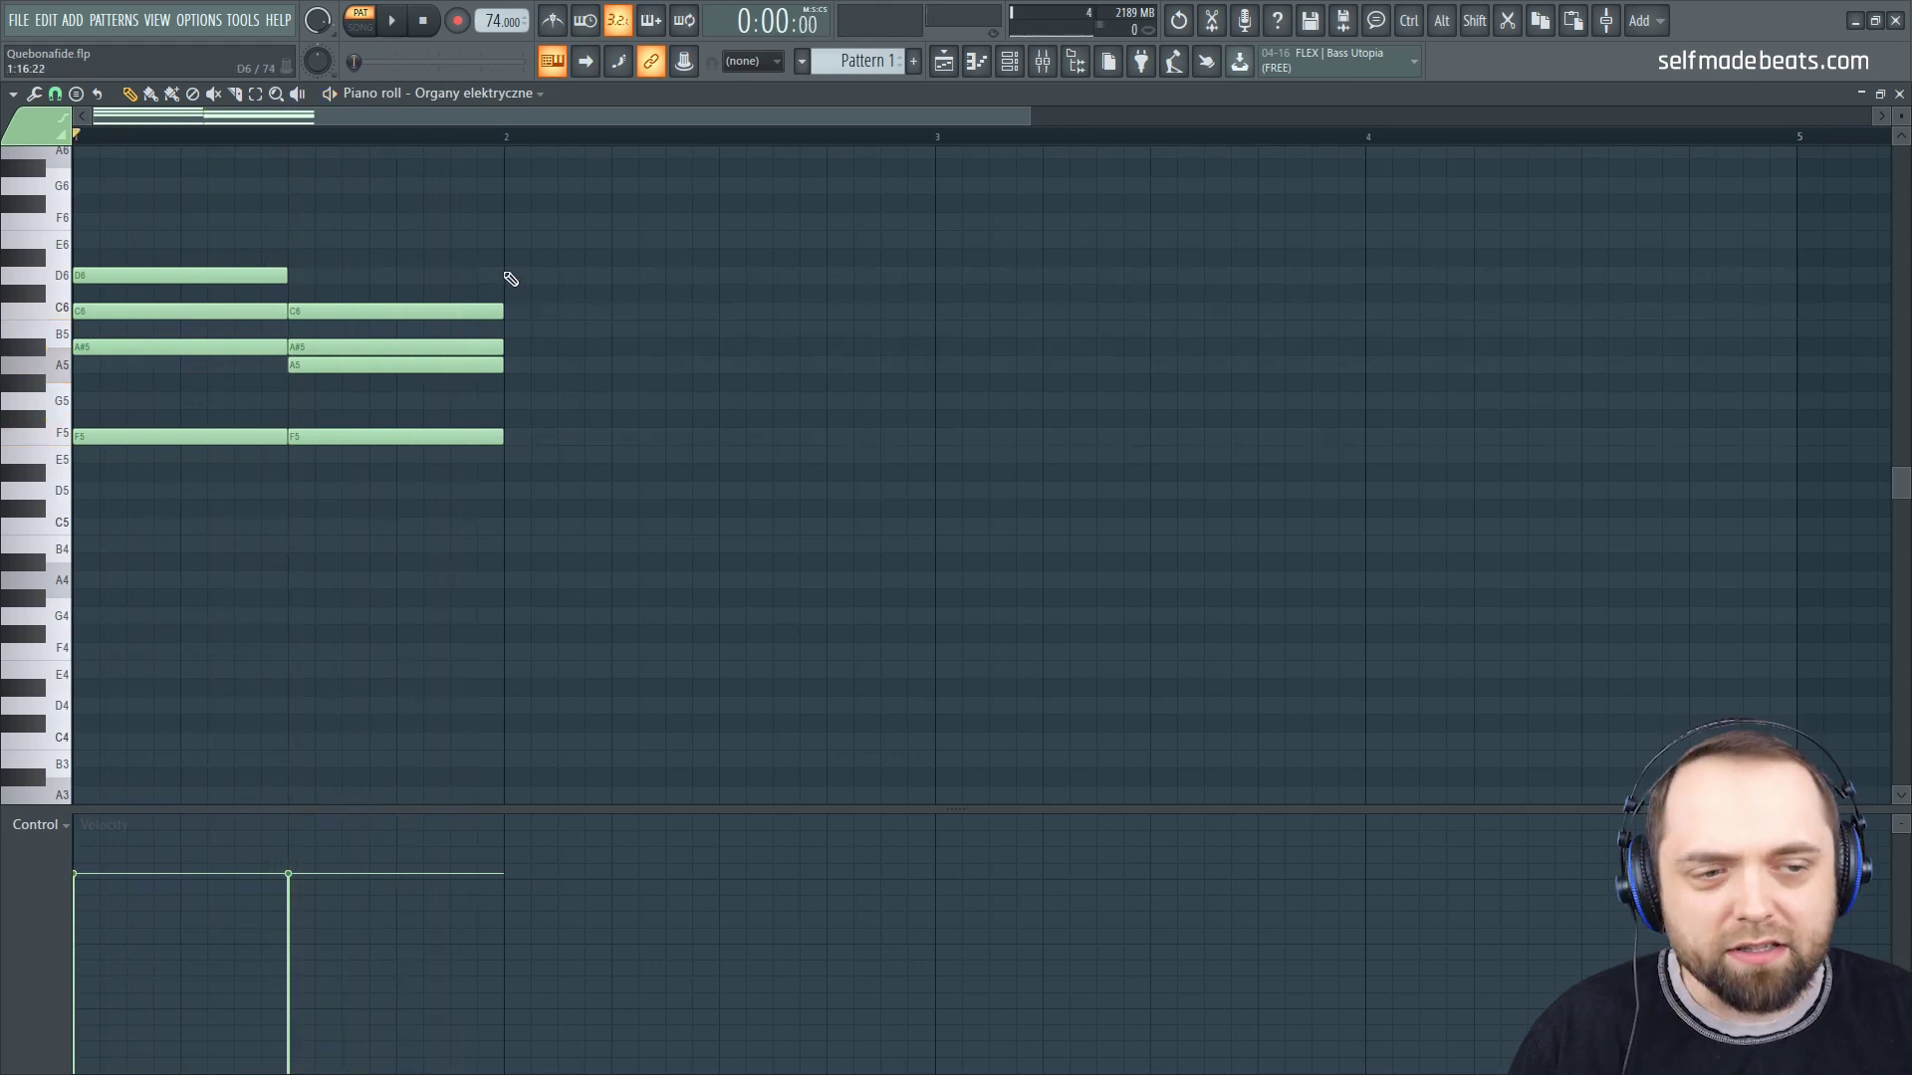
Step: Add an eight-step D6, A#5, A5 and F5 chord at the start of bar 2
{"action": "left_click", "coordinate": [508, 275]}
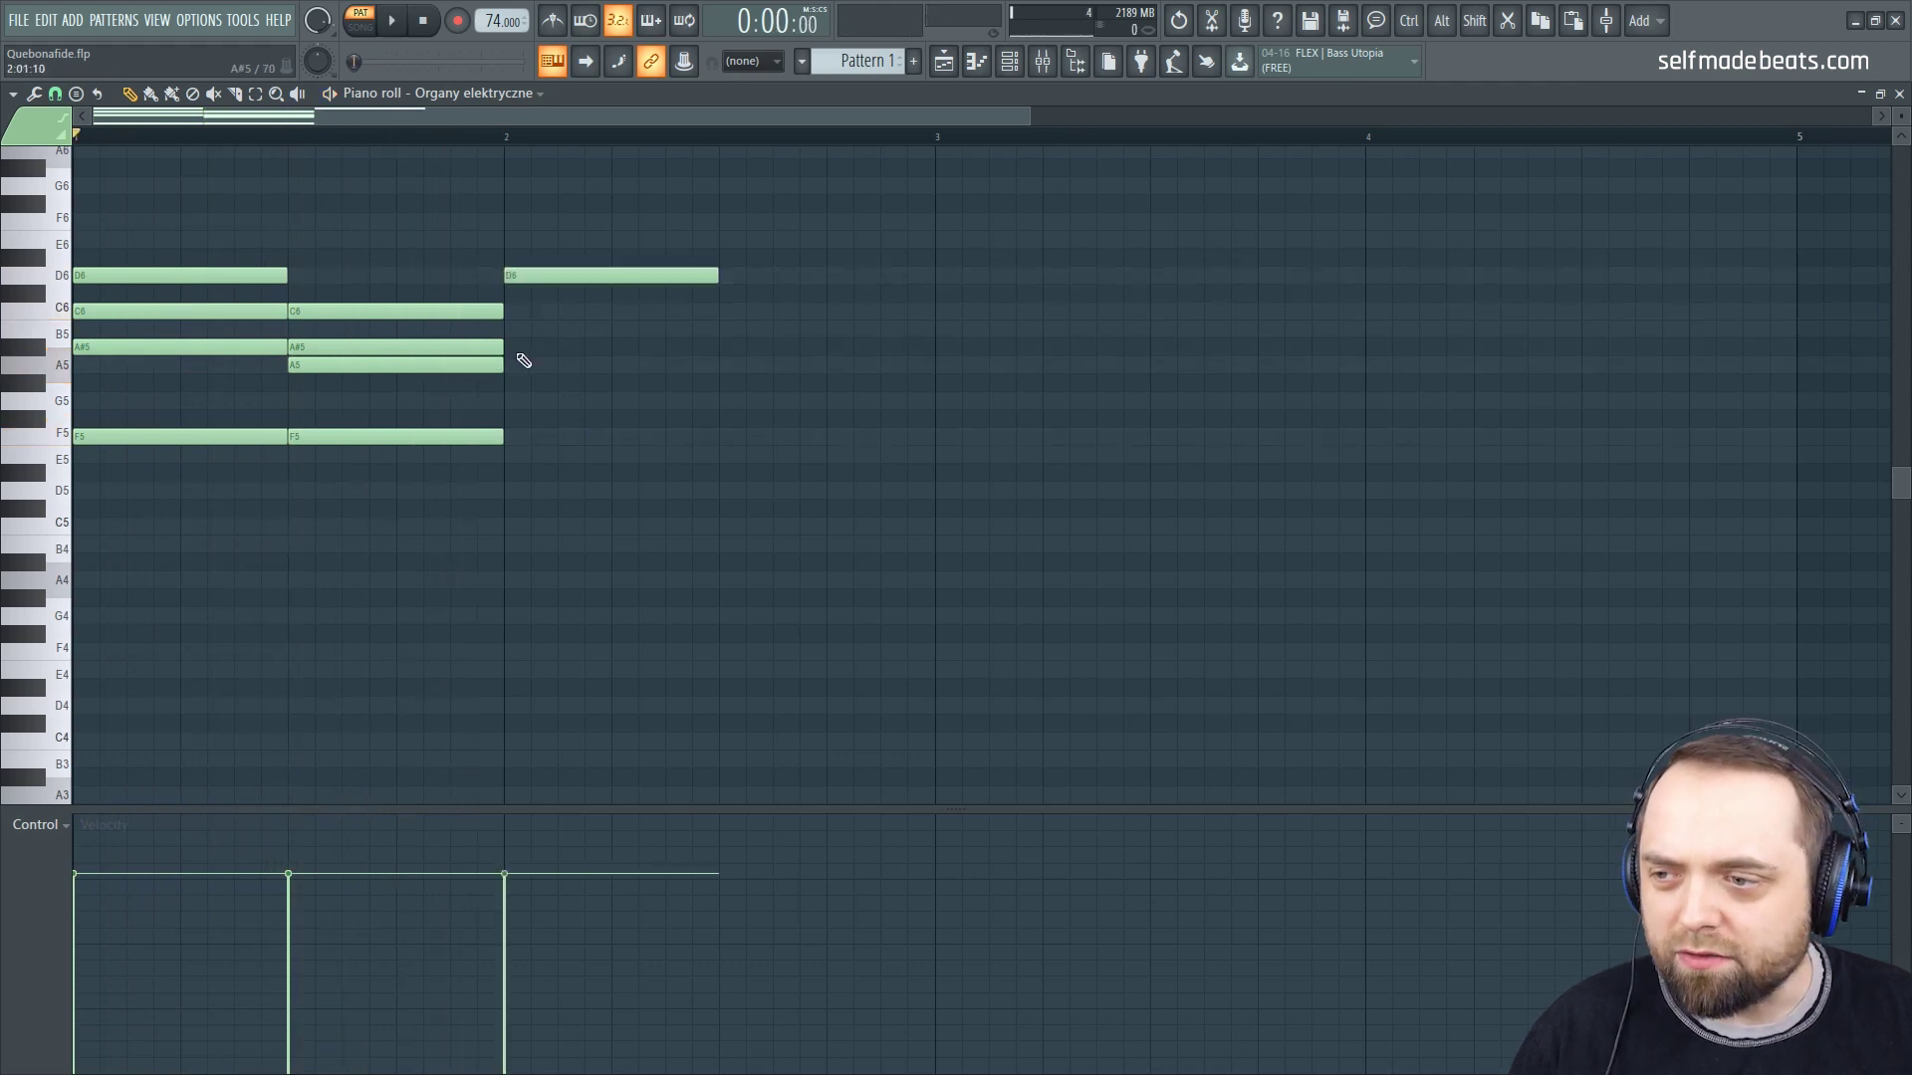
{"action": "left_click", "coordinate": [522, 347]}
{"action": "left_click", "coordinate": [522, 364]}
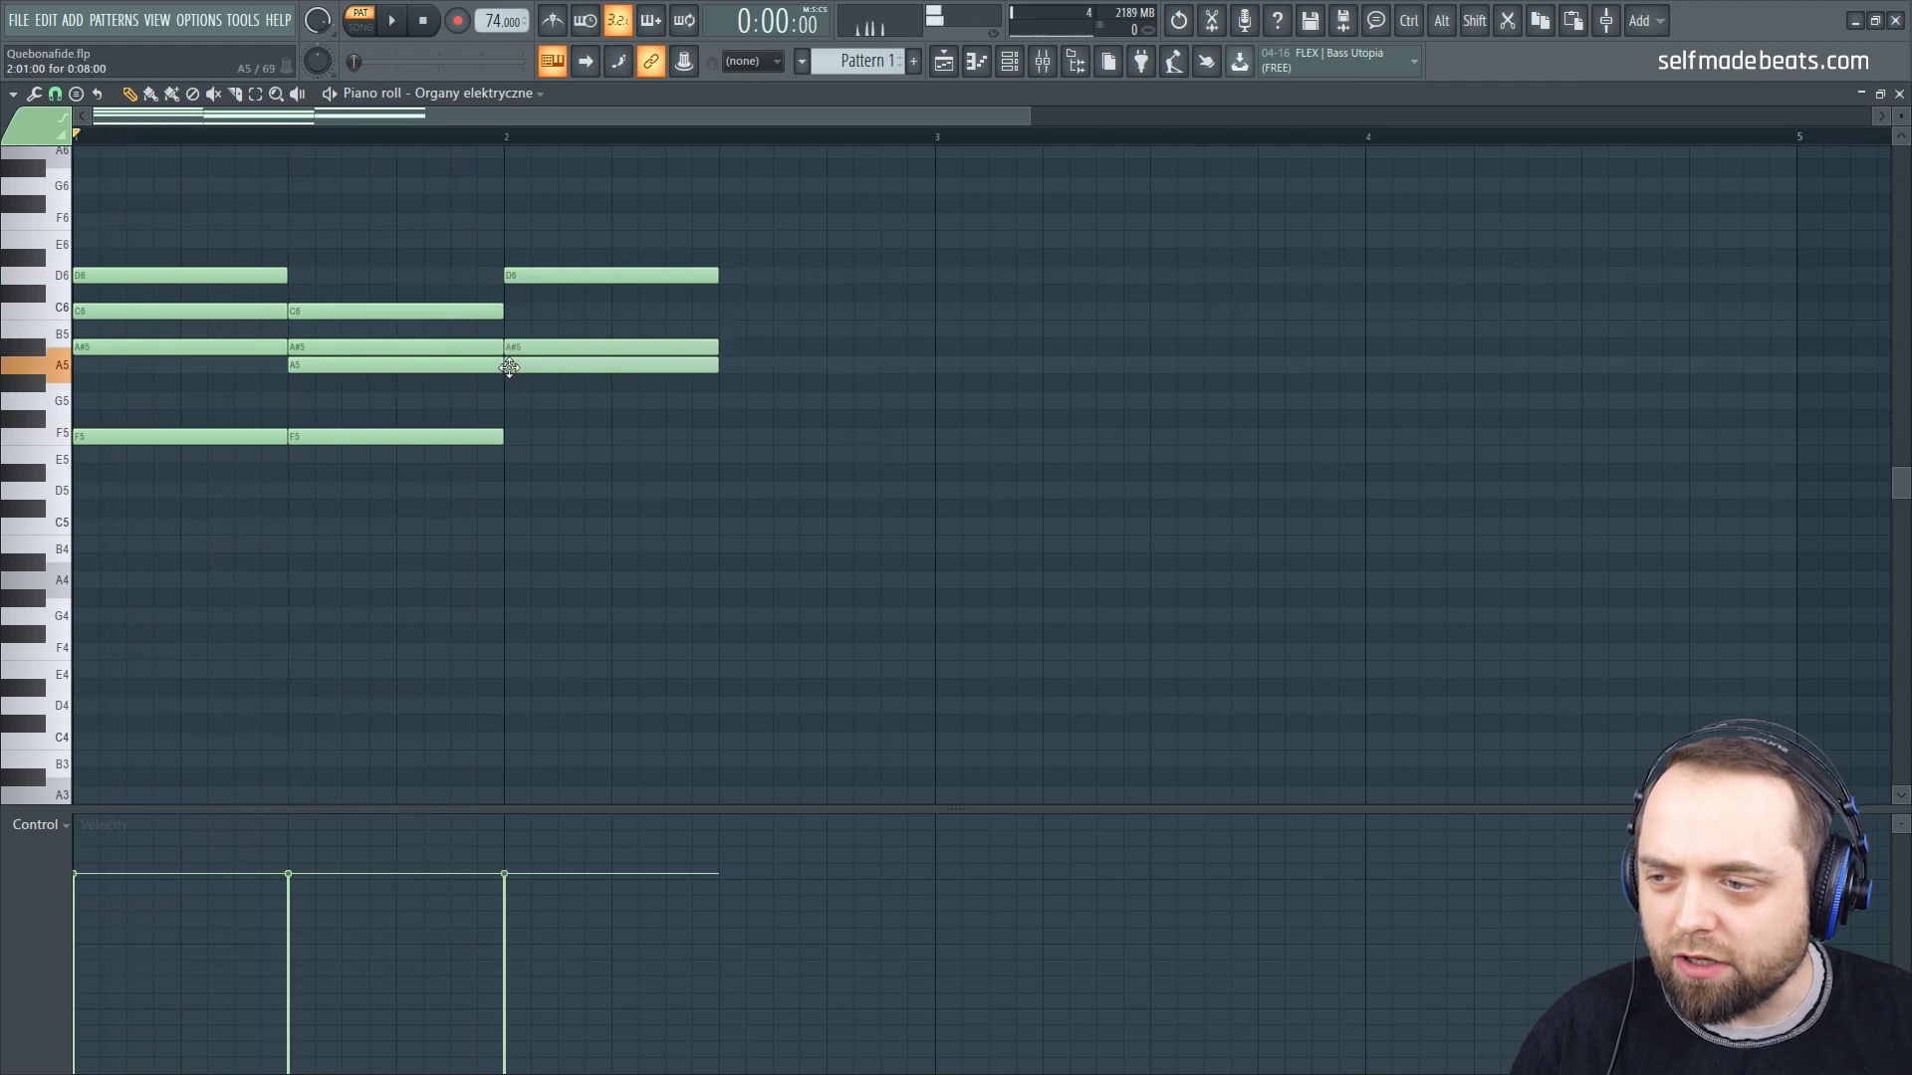
{"action": "left_click", "coordinate": [527, 436]}
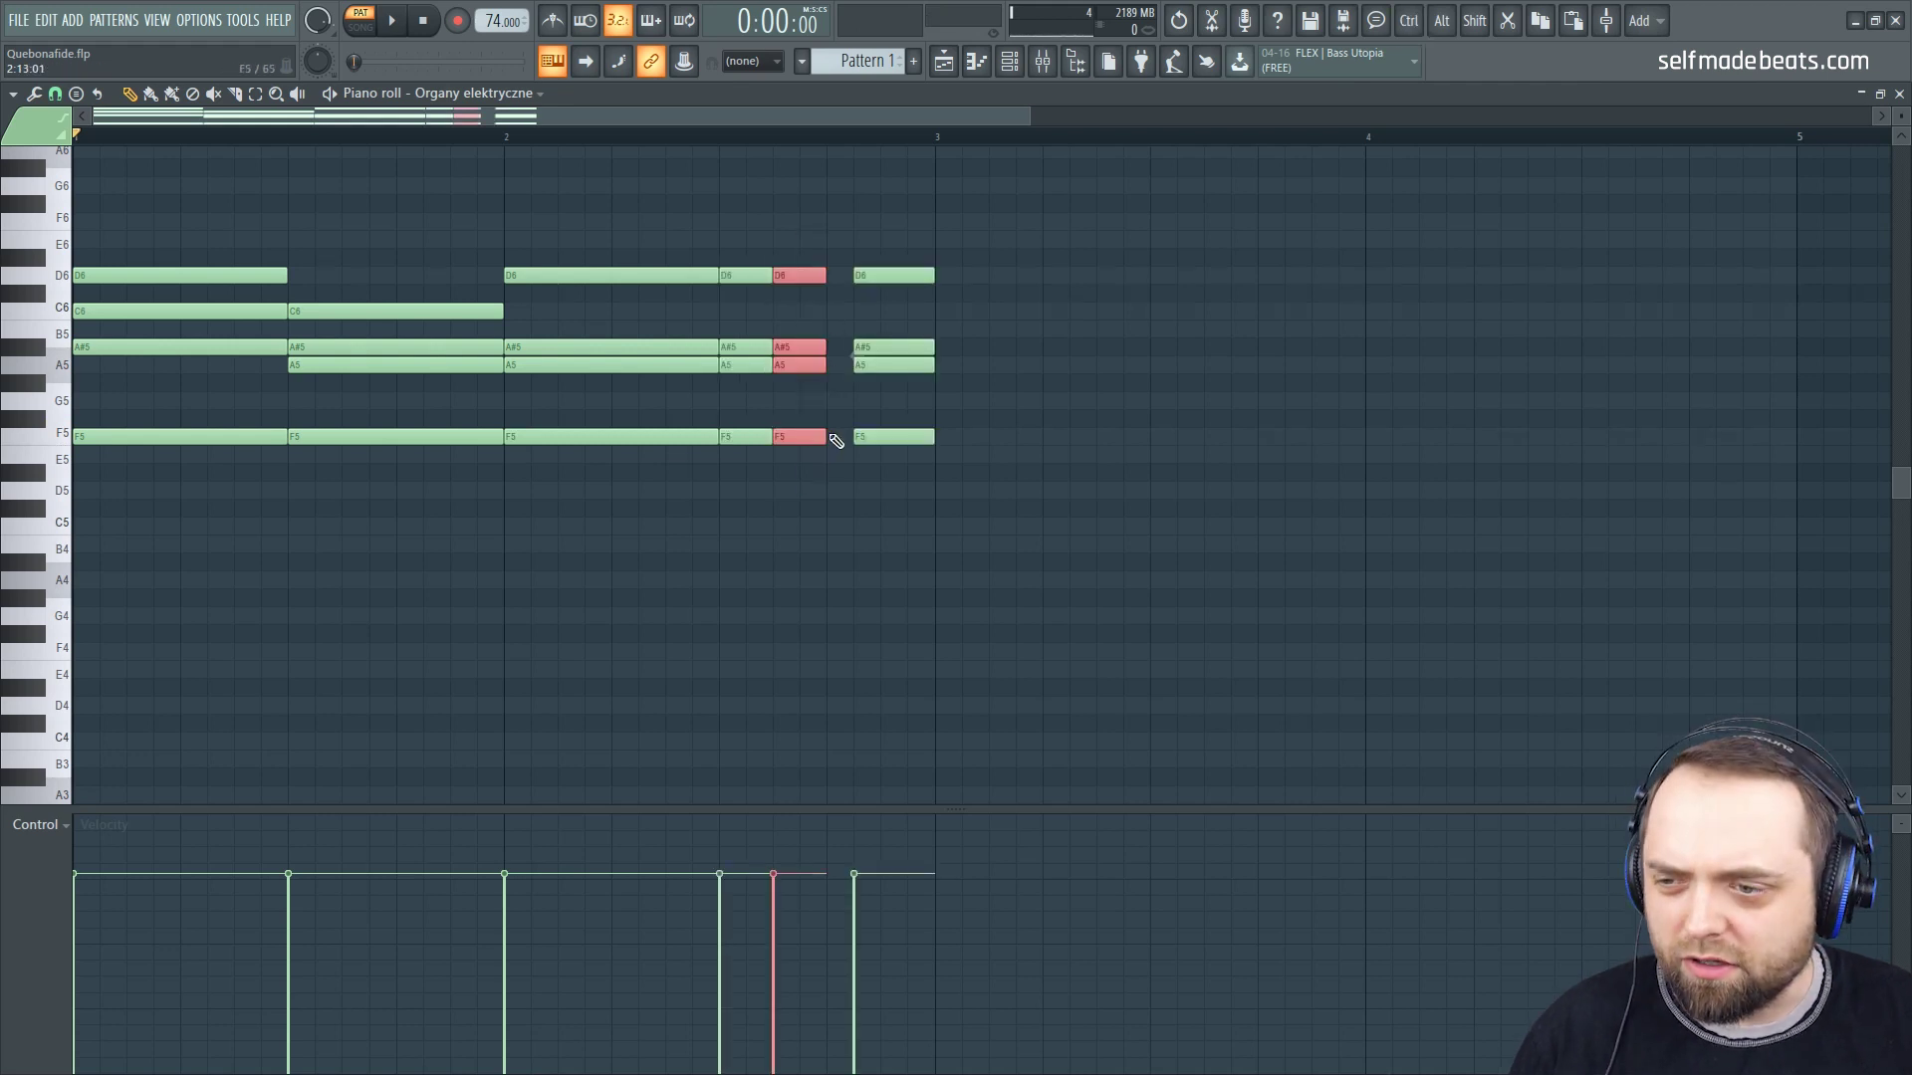
Step: Fill the rest of bar 2 with two-, three- and three-step copies of its chord, lower the last copy's top note to C6, and play
{"action": "left_click_drag", "start_coordinate": [818, 435], "coordinate": [846, 436]}
{"action": "left_click", "coordinate": [954, 382]}
{"action": "left_click_drag", "start_coordinate": [883, 270], "coordinate": [874, 310]}
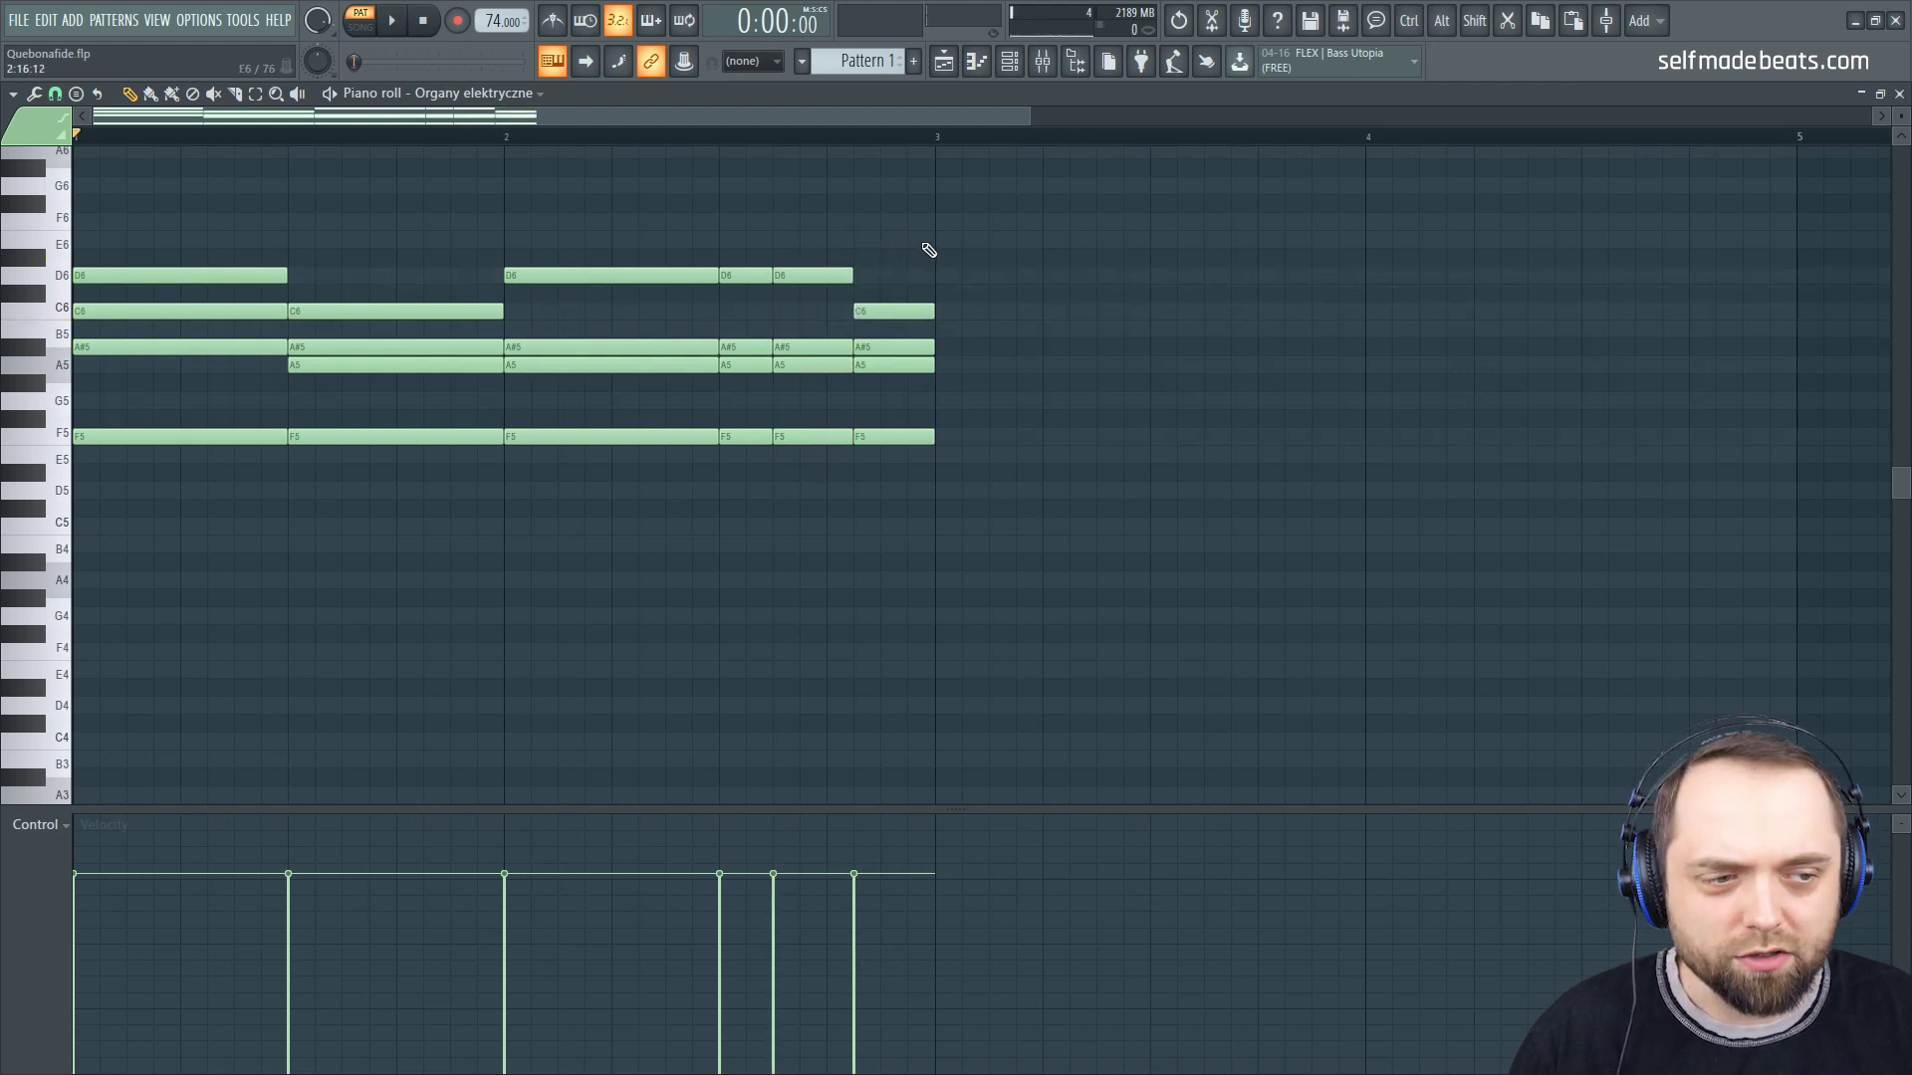
{"action": "key", "text": "space"}
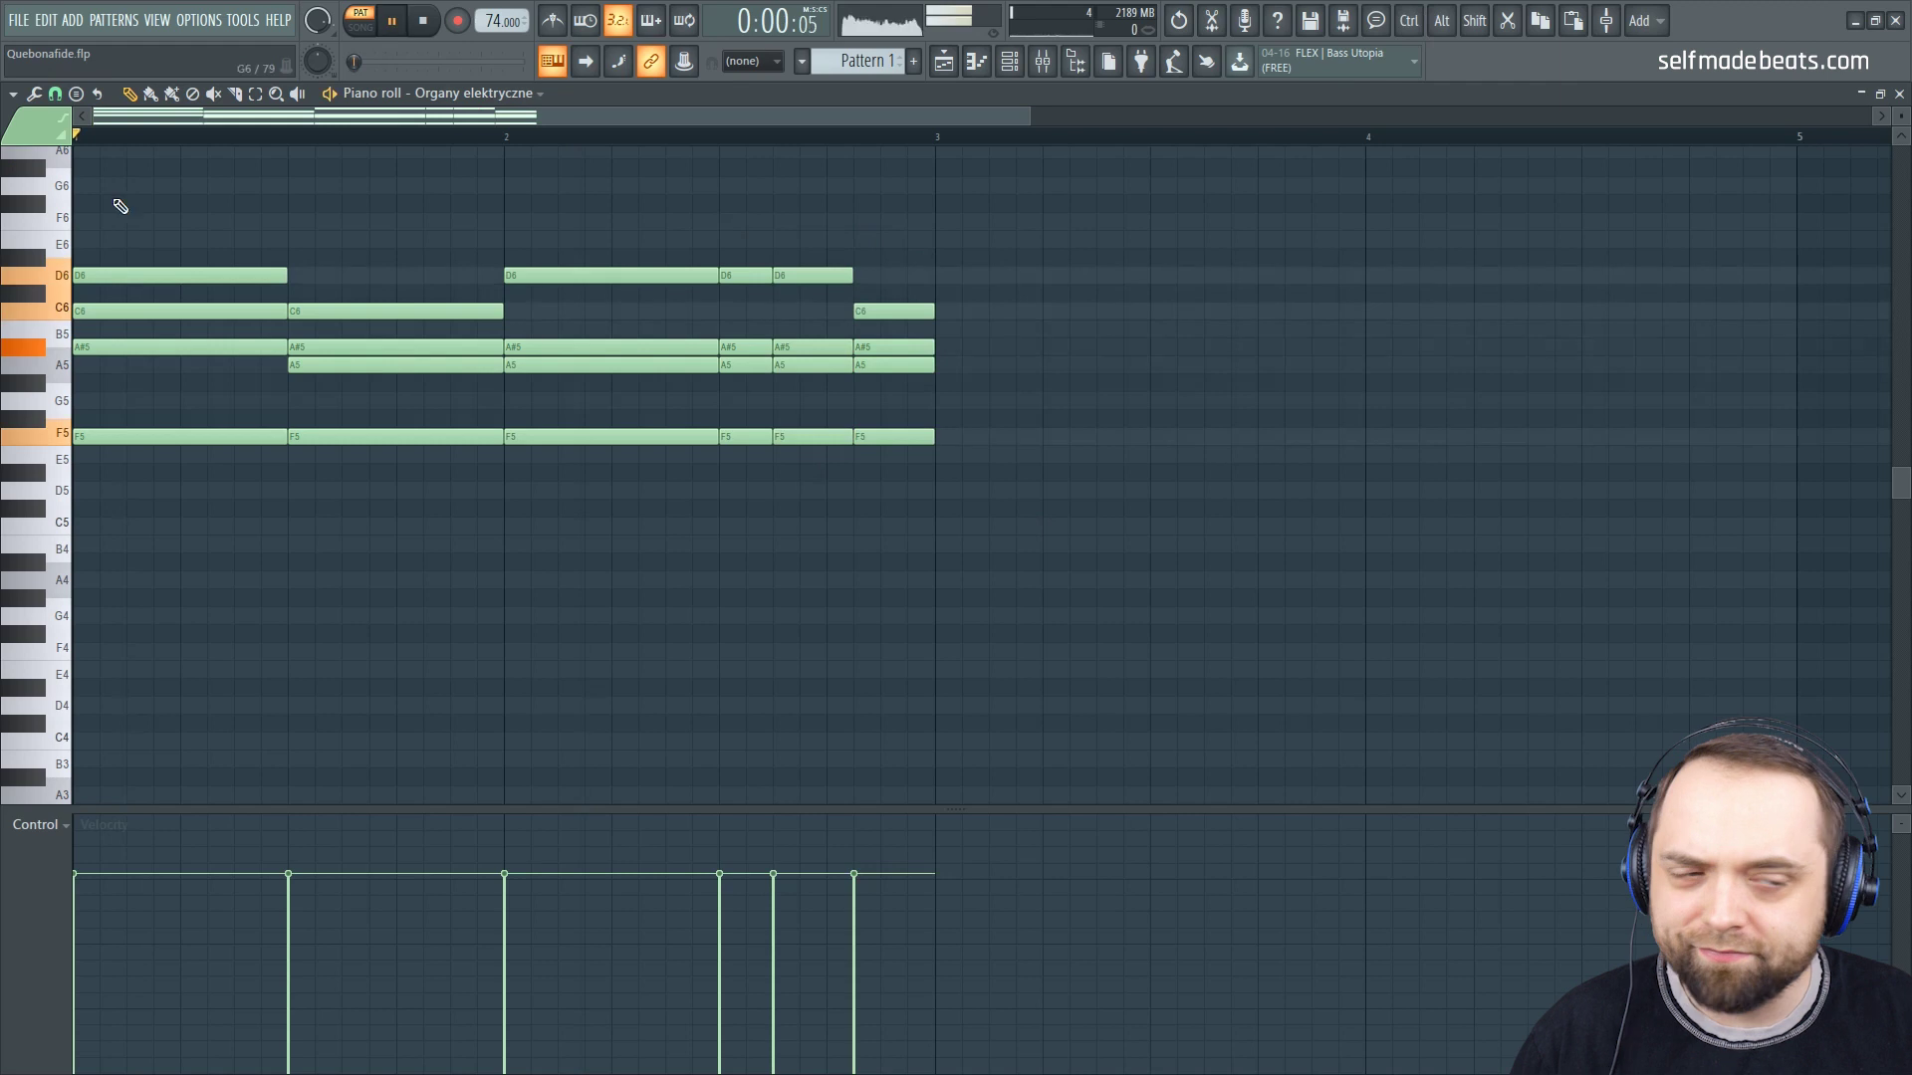
Step: Copy the opening D6, C6, A#5 and F5 chord to the start of bar 3 and play the progression
{"action": "left_click_drag", "start_coordinate": [196, 213], "coordinate": [1012, 457]}
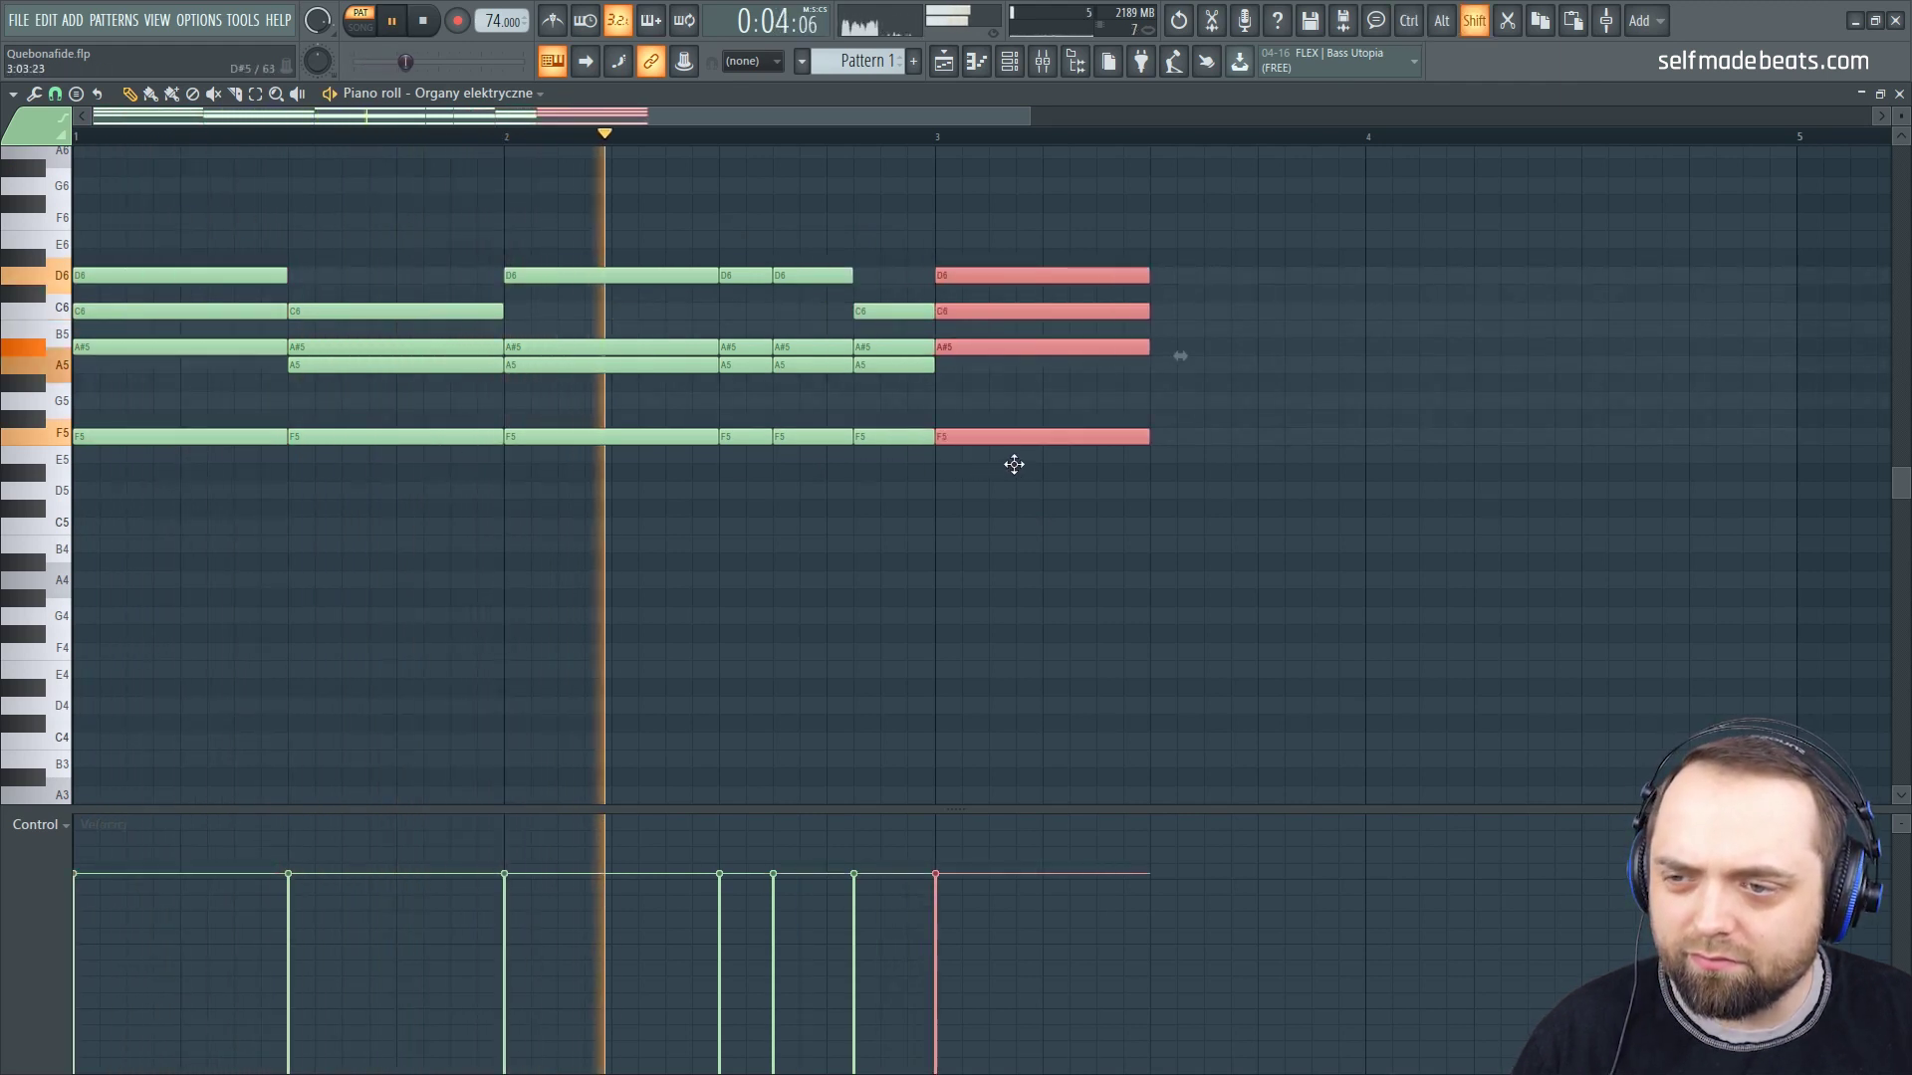
{"action": "left_click", "coordinate": [1295, 375]}
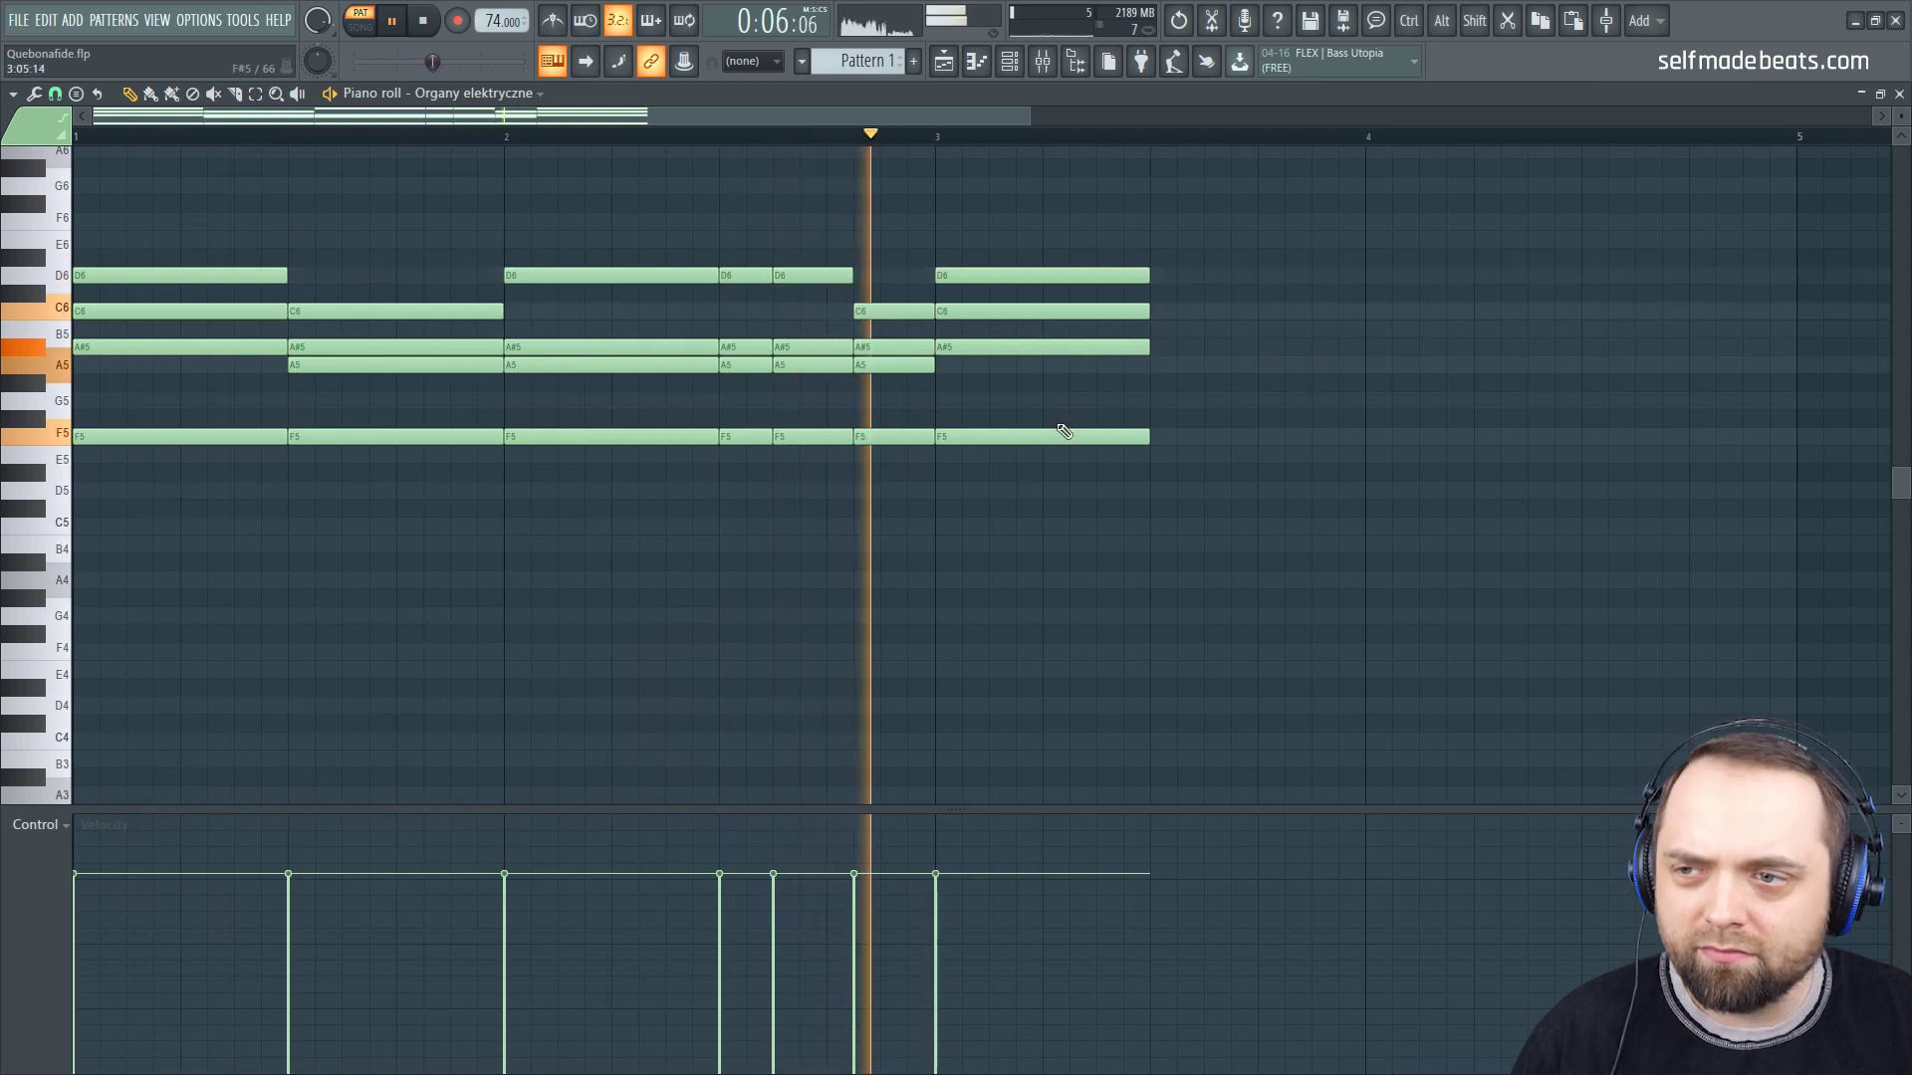
{"action": "key", "text": "space"}
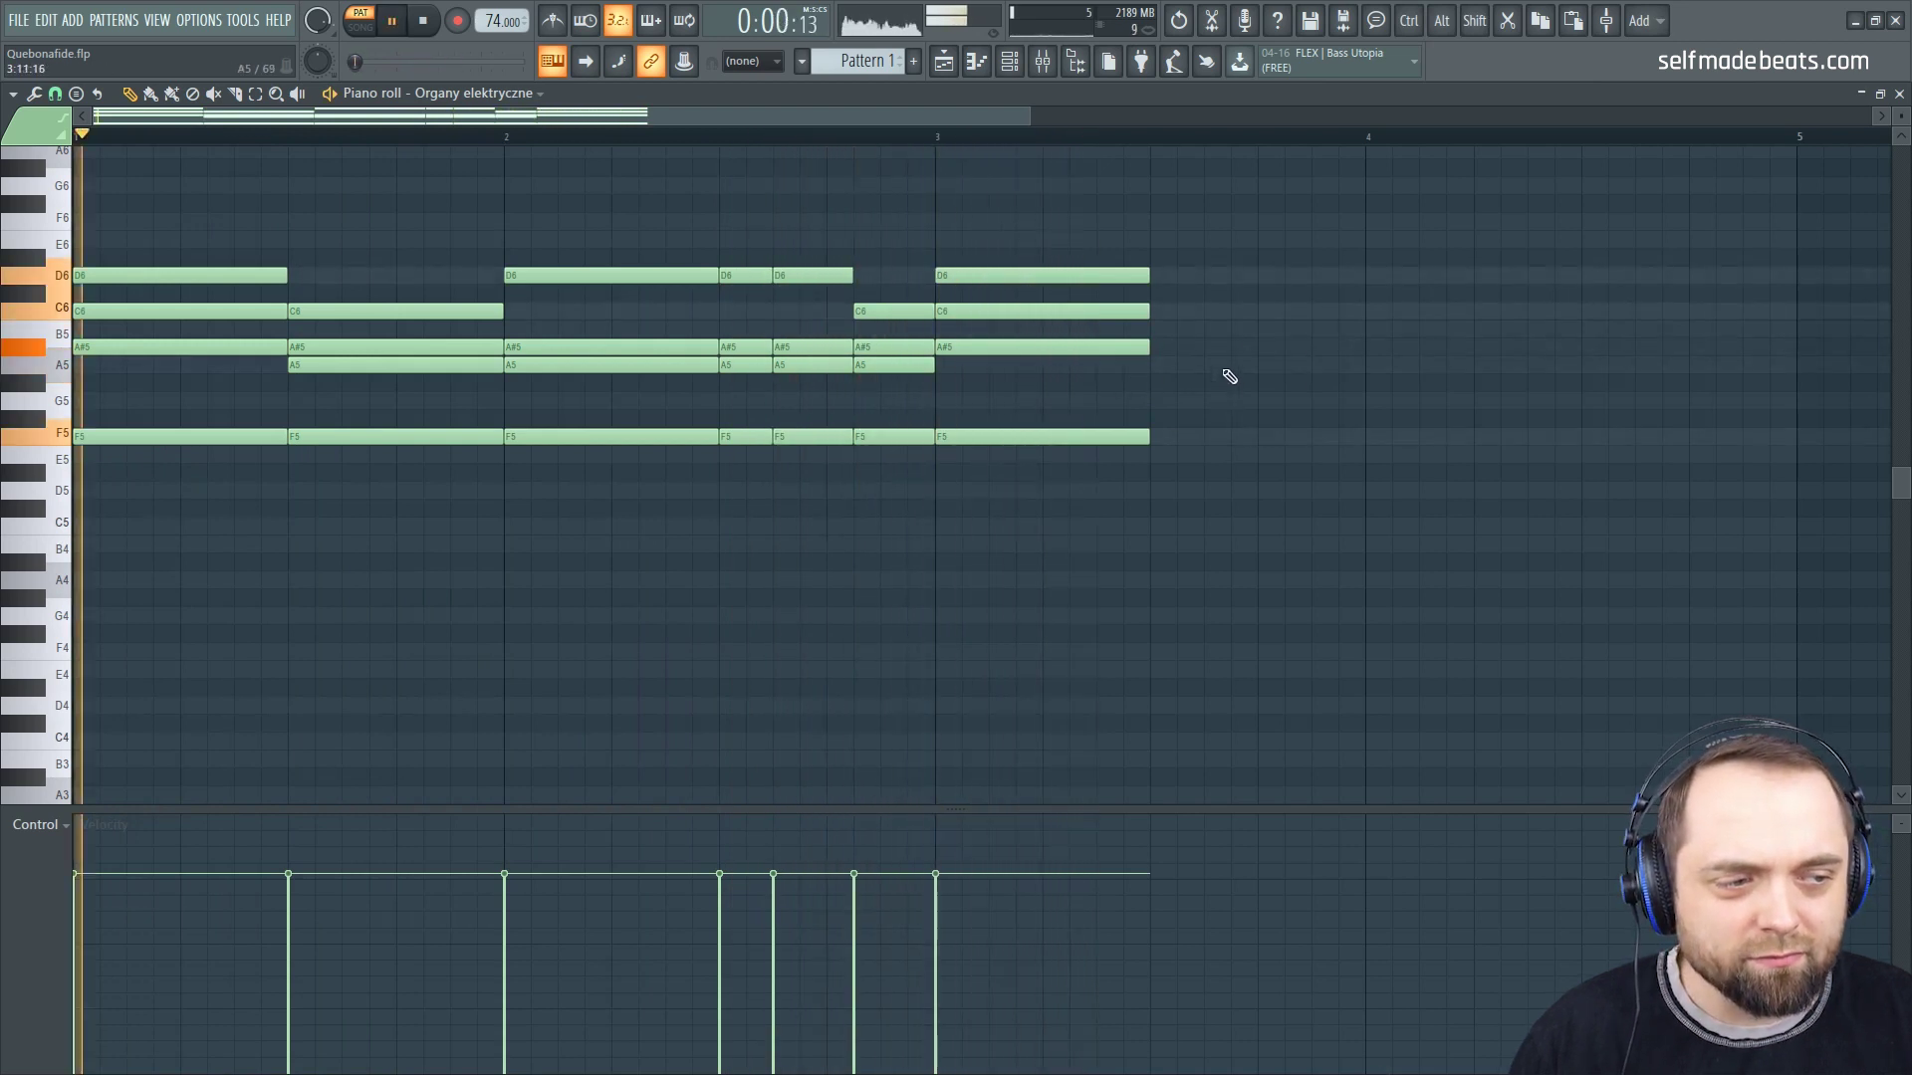
Step: Add an eight-step D6, A#5, A5 and F5 chord in the second half of bar 3
{"action": "mouse_move", "coordinate": [1195, 276]}
{"action": "left_mouse_down"}
{"action": "mouse_move", "coordinate": [1151, 277]}
{"action": "mouse_move", "coordinate": [1178, 312]}
{"action": "mouse_move", "coordinate": [1157, 311]}
{"action": "mouse_move", "coordinate": [1159, 349]}
{"action": "left_mouse_up"}
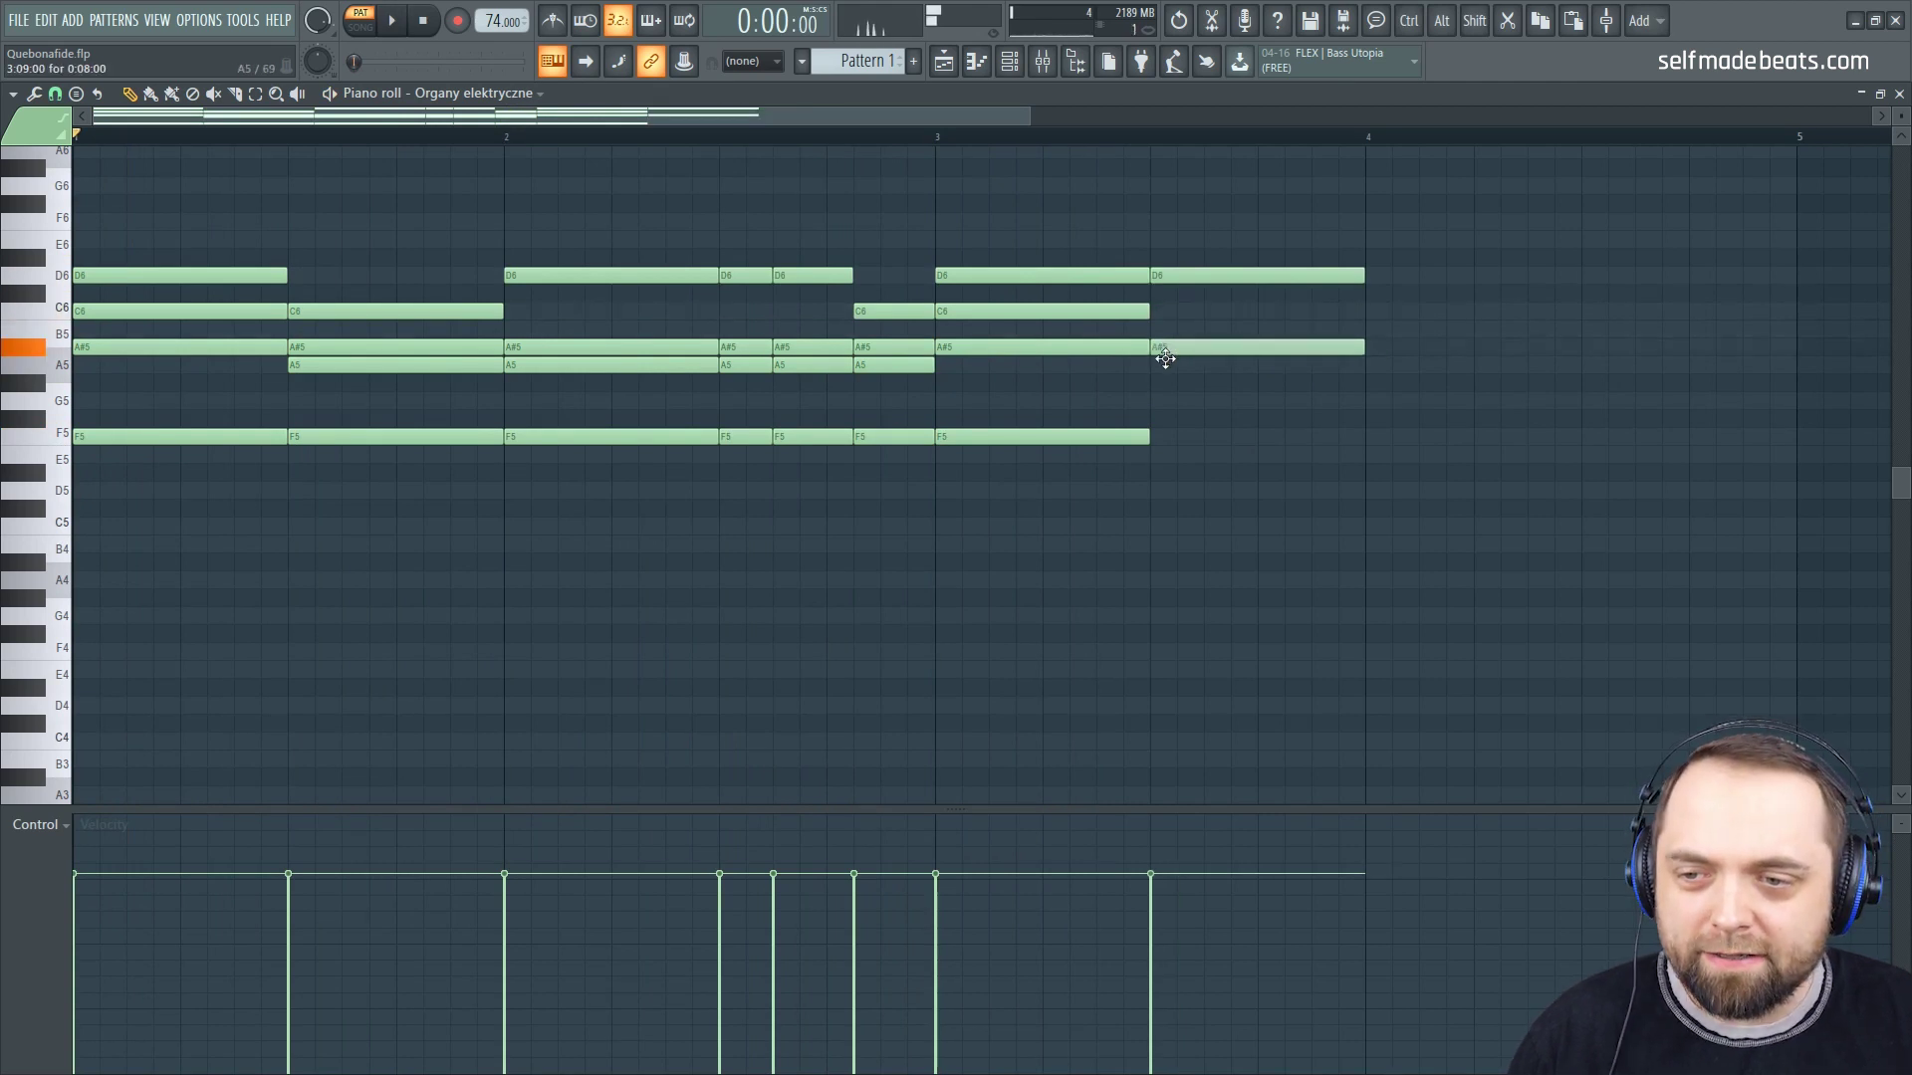
{"action": "left_click", "coordinate": [1153, 365]}
{"action": "left_click_drag", "start_coordinate": [1191, 436], "coordinate": [1177, 436]}
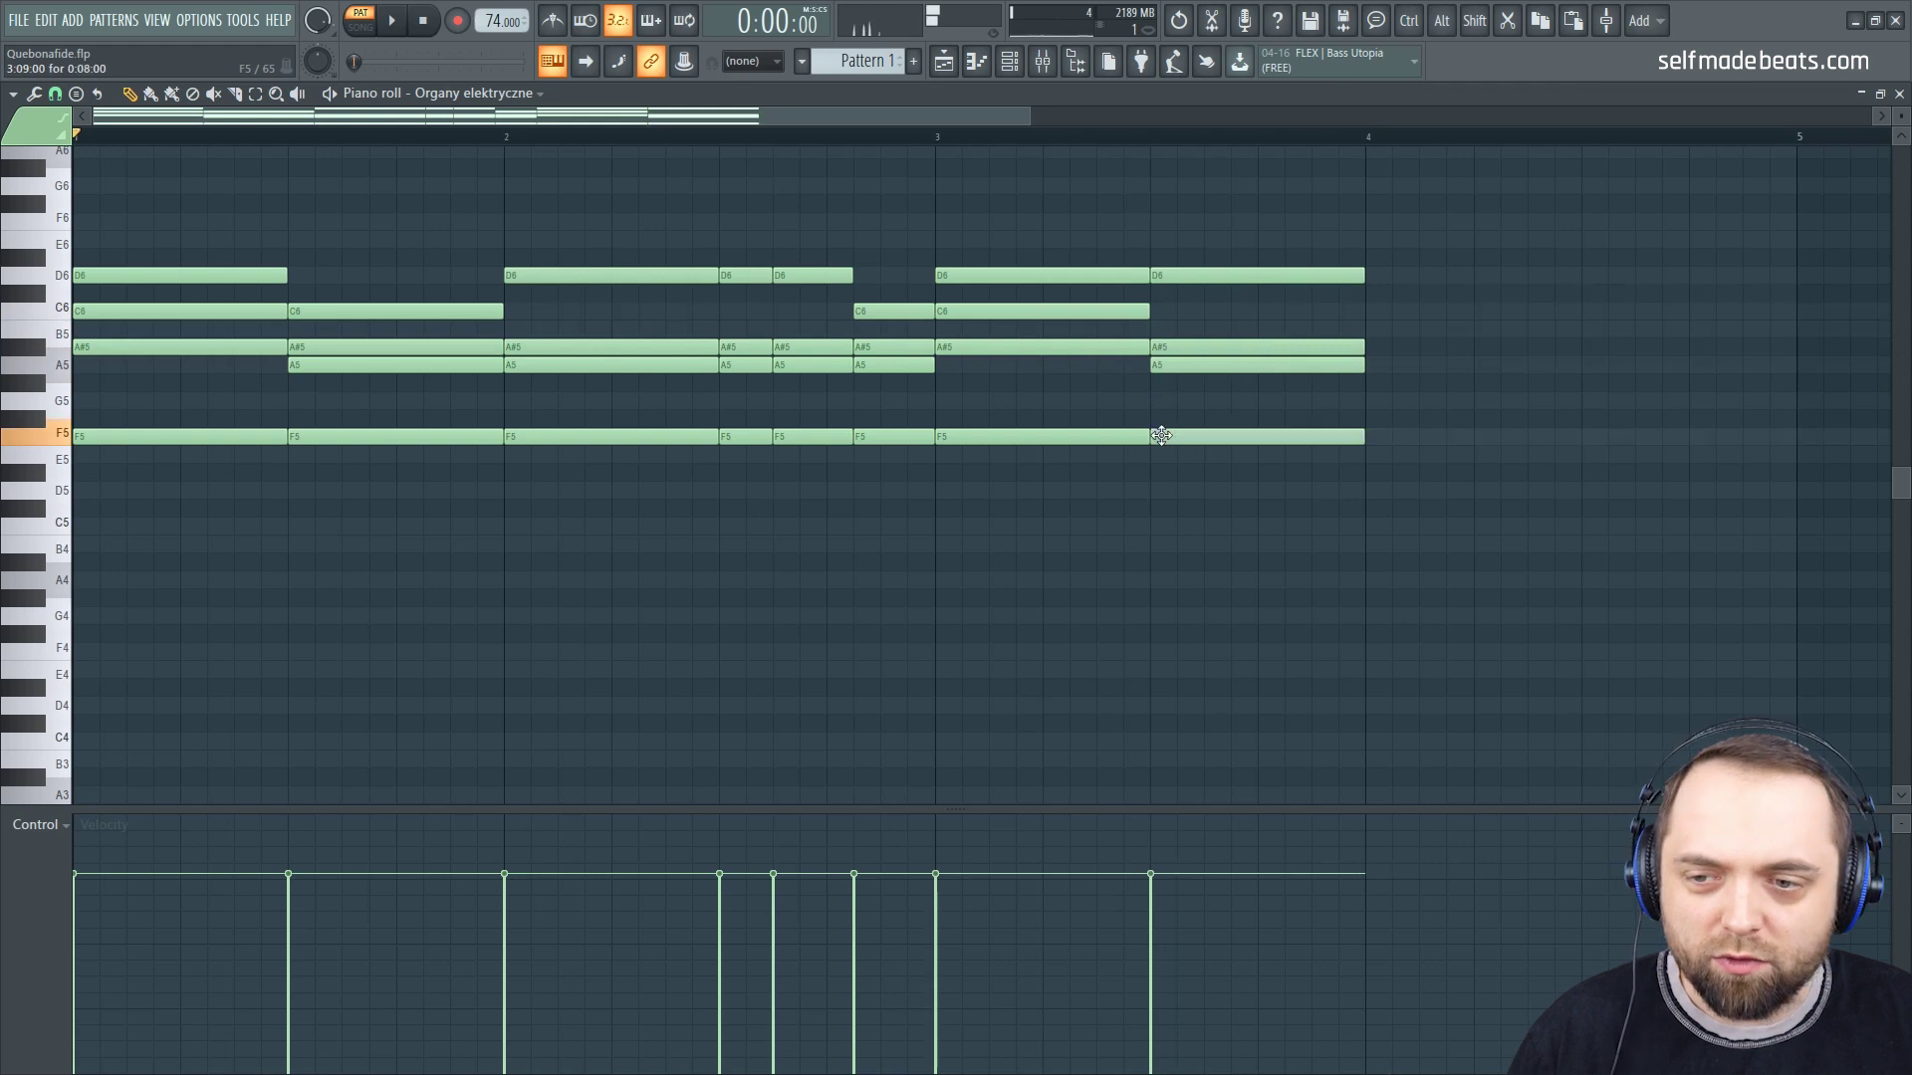
Step: Add an eight-step D6, A#5, G5 and F5 chord at the start of bar 4
{"action": "left_click_drag", "start_coordinate": [1390, 279], "coordinate": [1367, 276]}
{"action": "left_click", "coordinate": [1370, 346]}
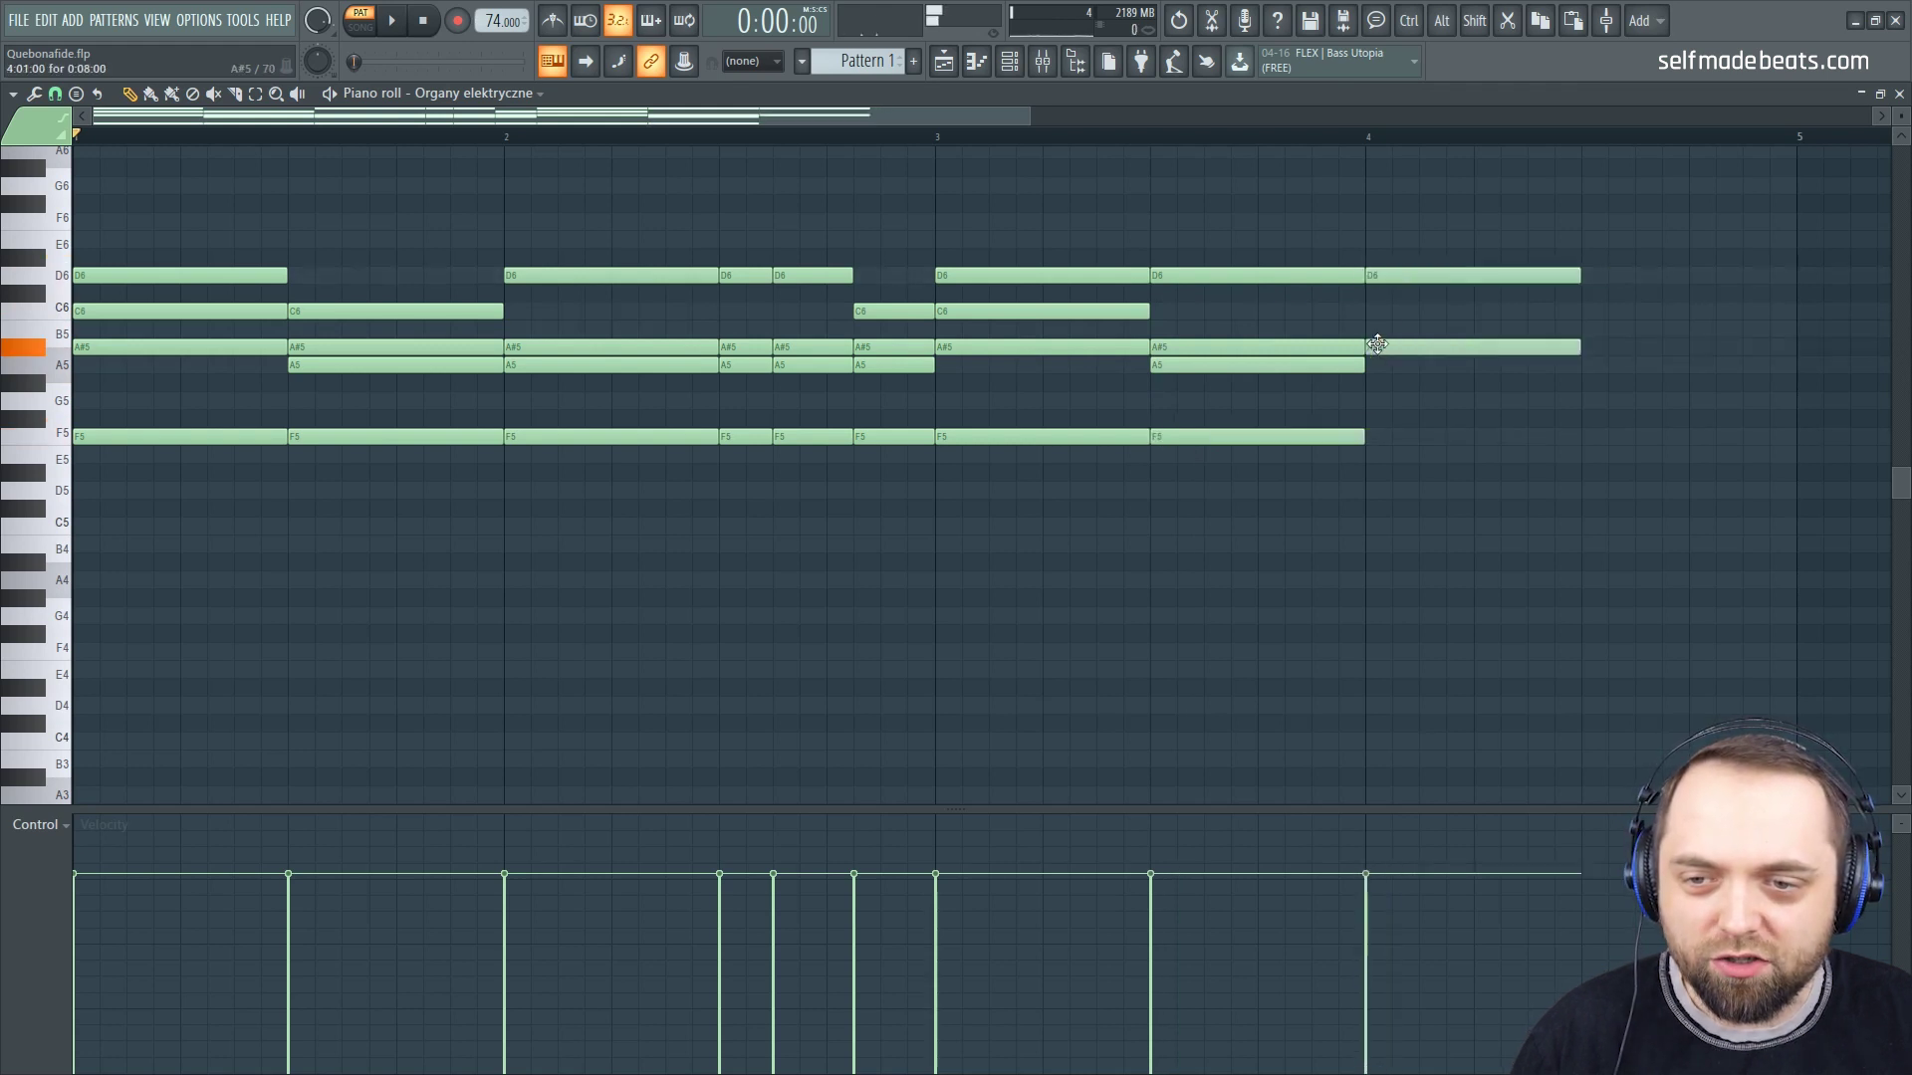
{"action": "left_click", "coordinate": [1380, 400]}
{"action": "left_click_drag", "start_coordinate": [1416, 438], "coordinate": [1387, 439]}
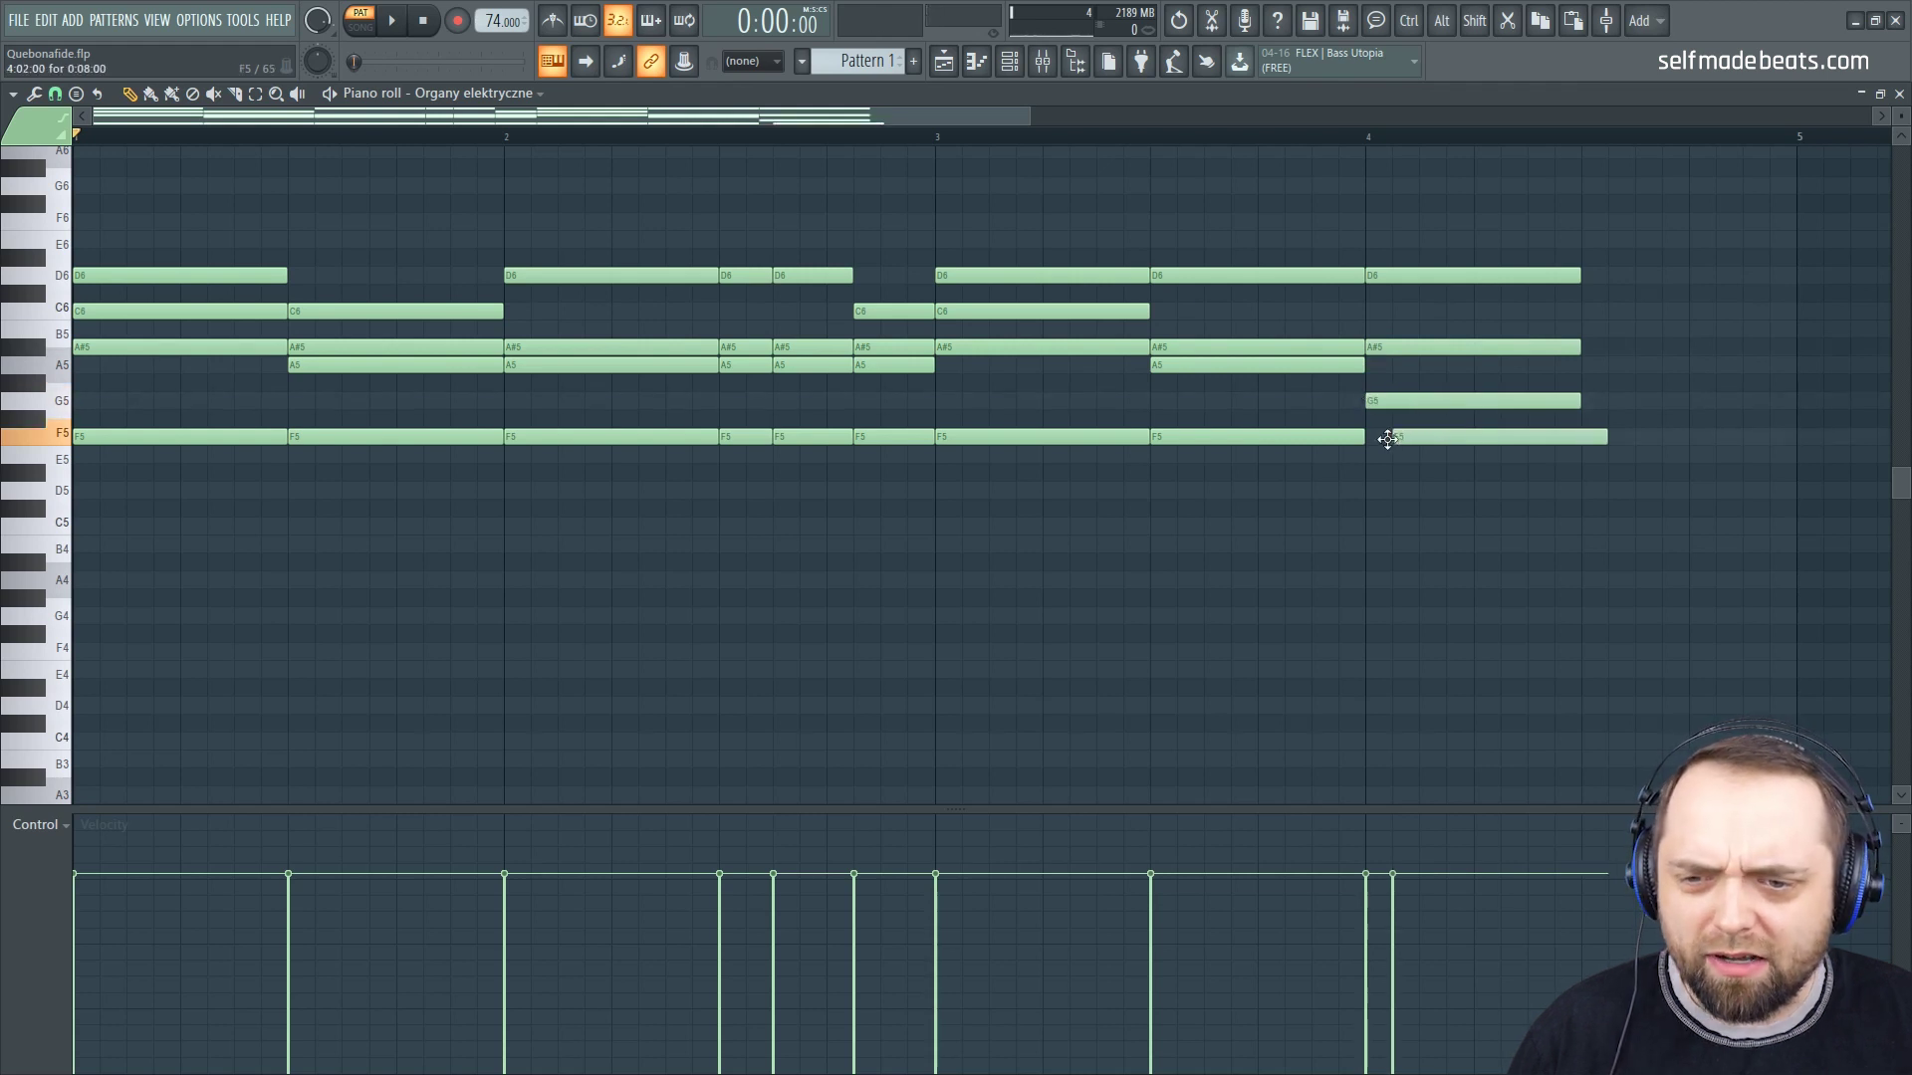
Step: Copy the two-step and first three-step chords from the second half of bar 2 to the ninth step of bar 4
{"action": "scroll", "coordinate": [1455, 156], "scroll_direction": "down", "scroll_amount": 2}
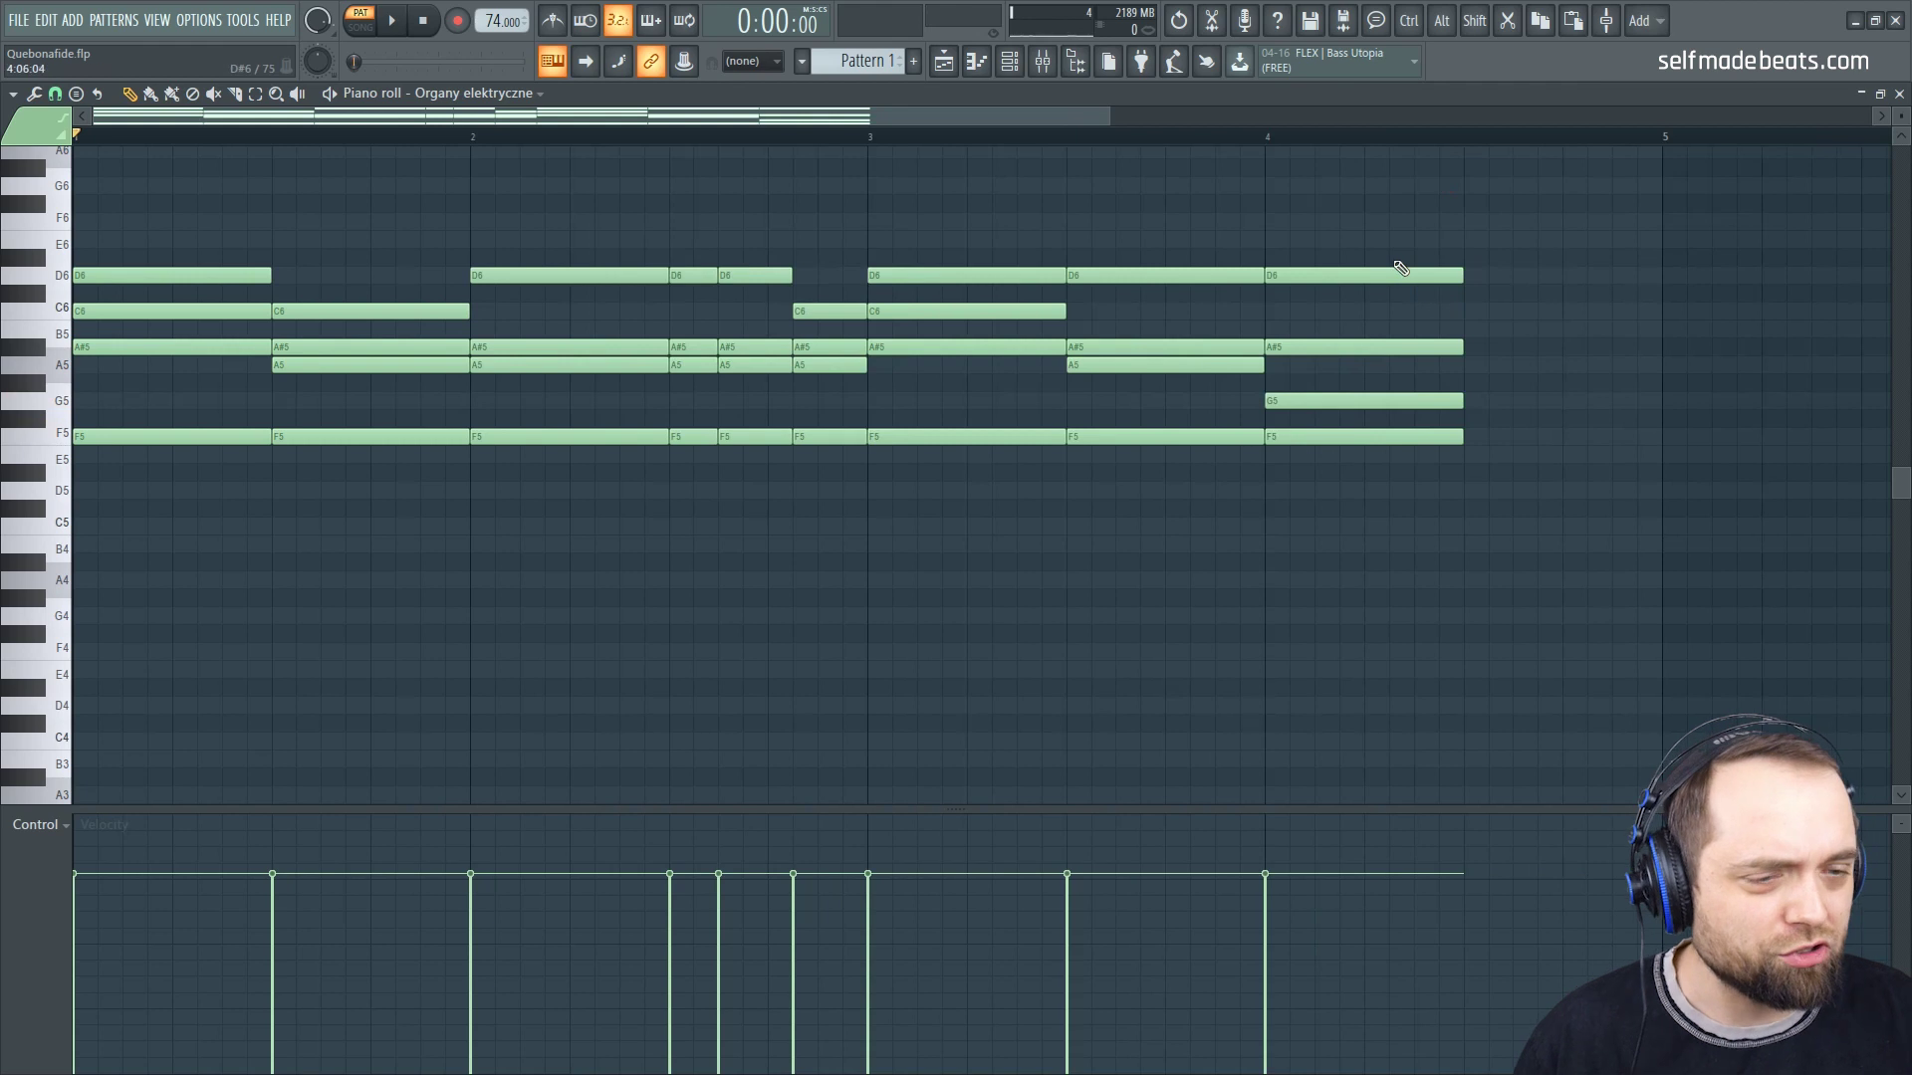
{"action": "mouse_move", "coordinate": [724, 436]}
{"action": "left_mouse_down"}
{"action": "mouse_move", "coordinate": [1516, 436]}
{"action": "mouse_move", "coordinate": [1493, 436]}
{"action": "left_mouse_up"}
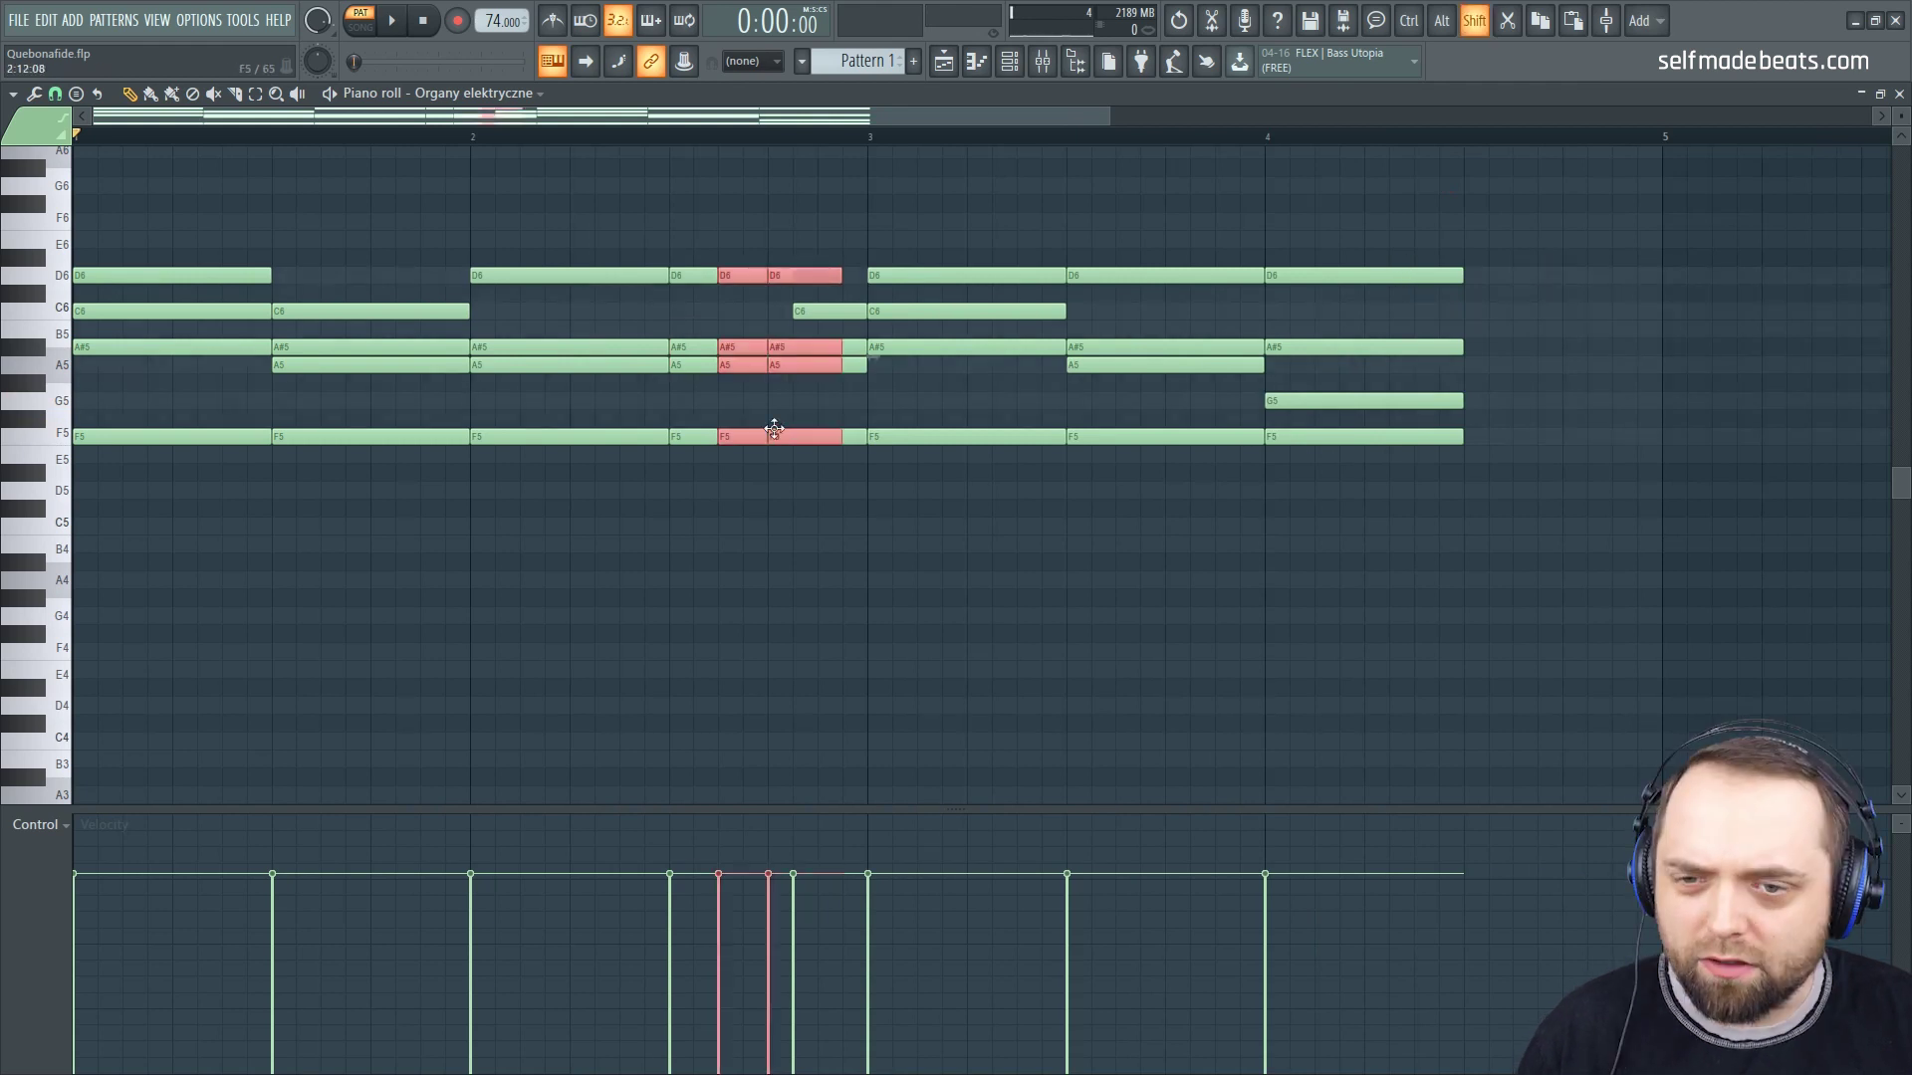
{"action": "key", "text": "ctrl+d"}
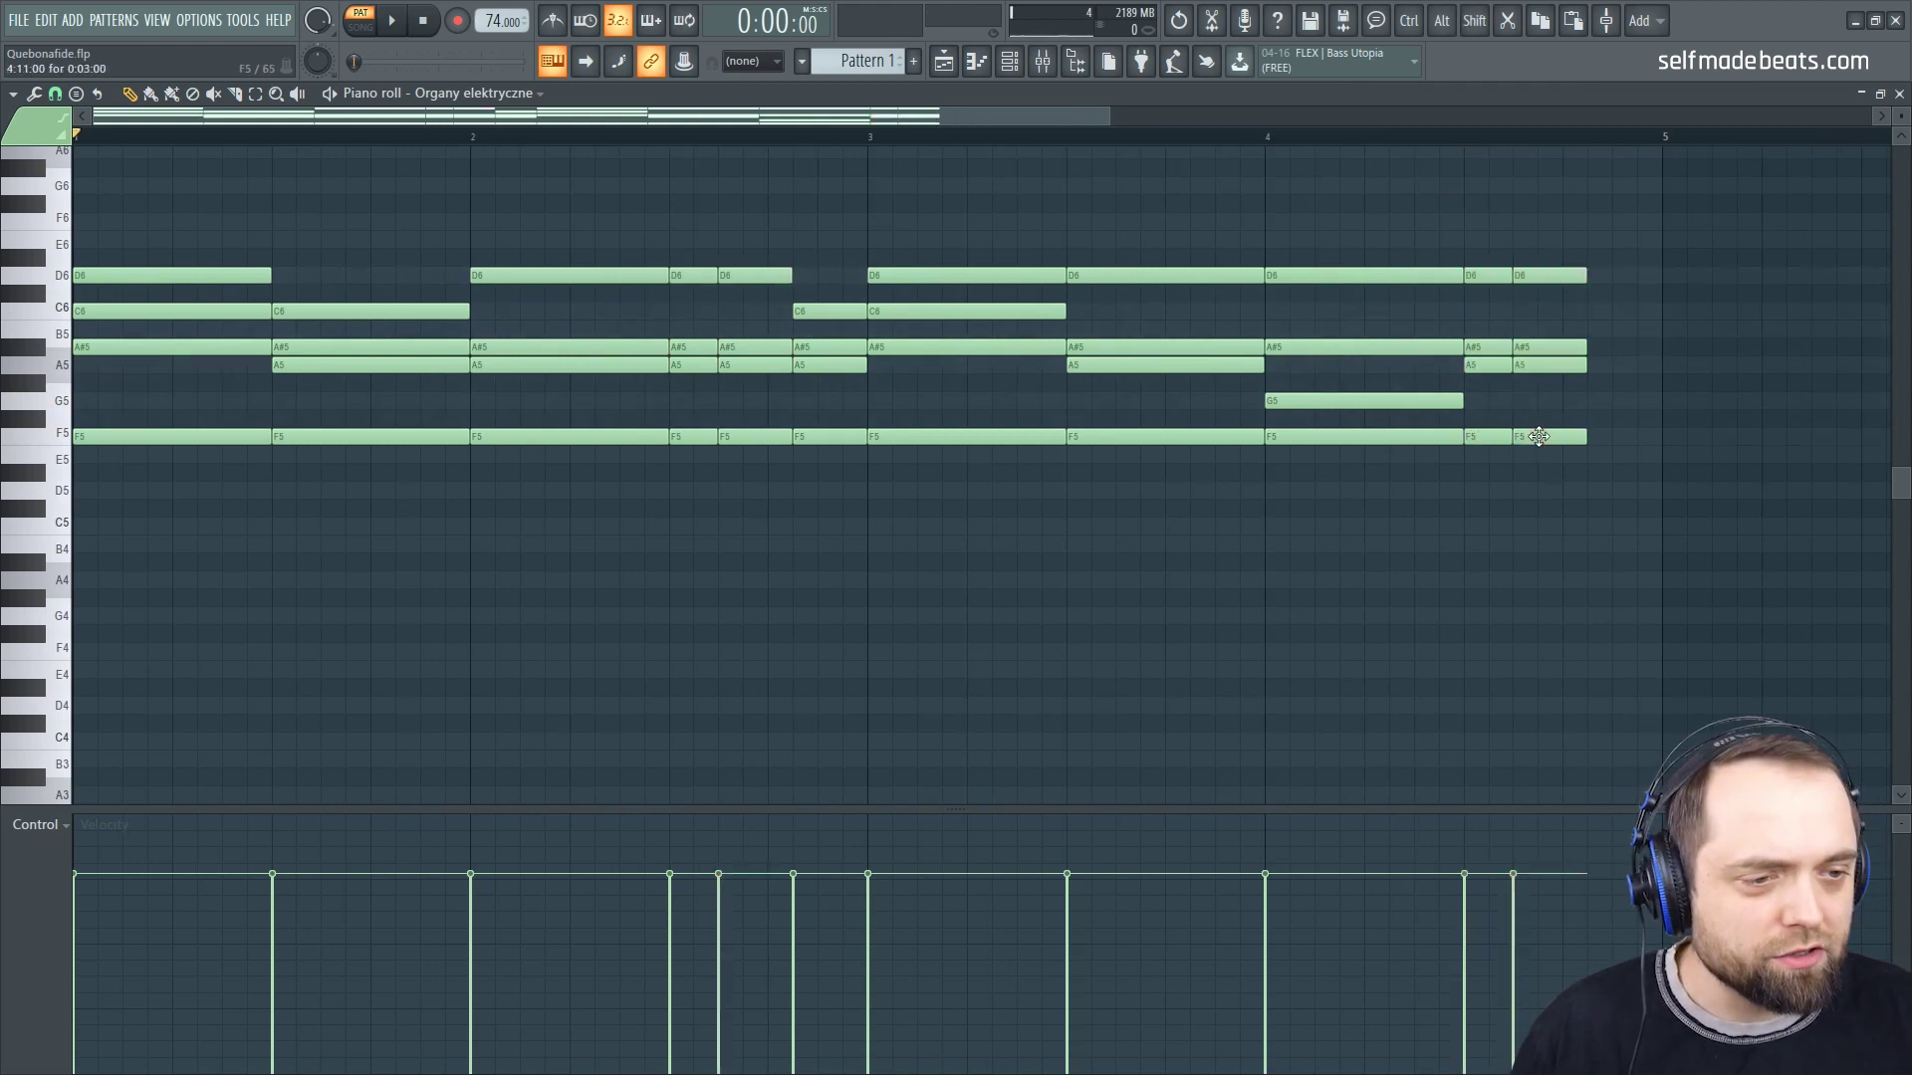
Step: Close bar 4 with a three-step G5, A5, A#5, D6 and F6 chord on its last three steps
{"action": "left_click", "coordinate": [1591, 403]}
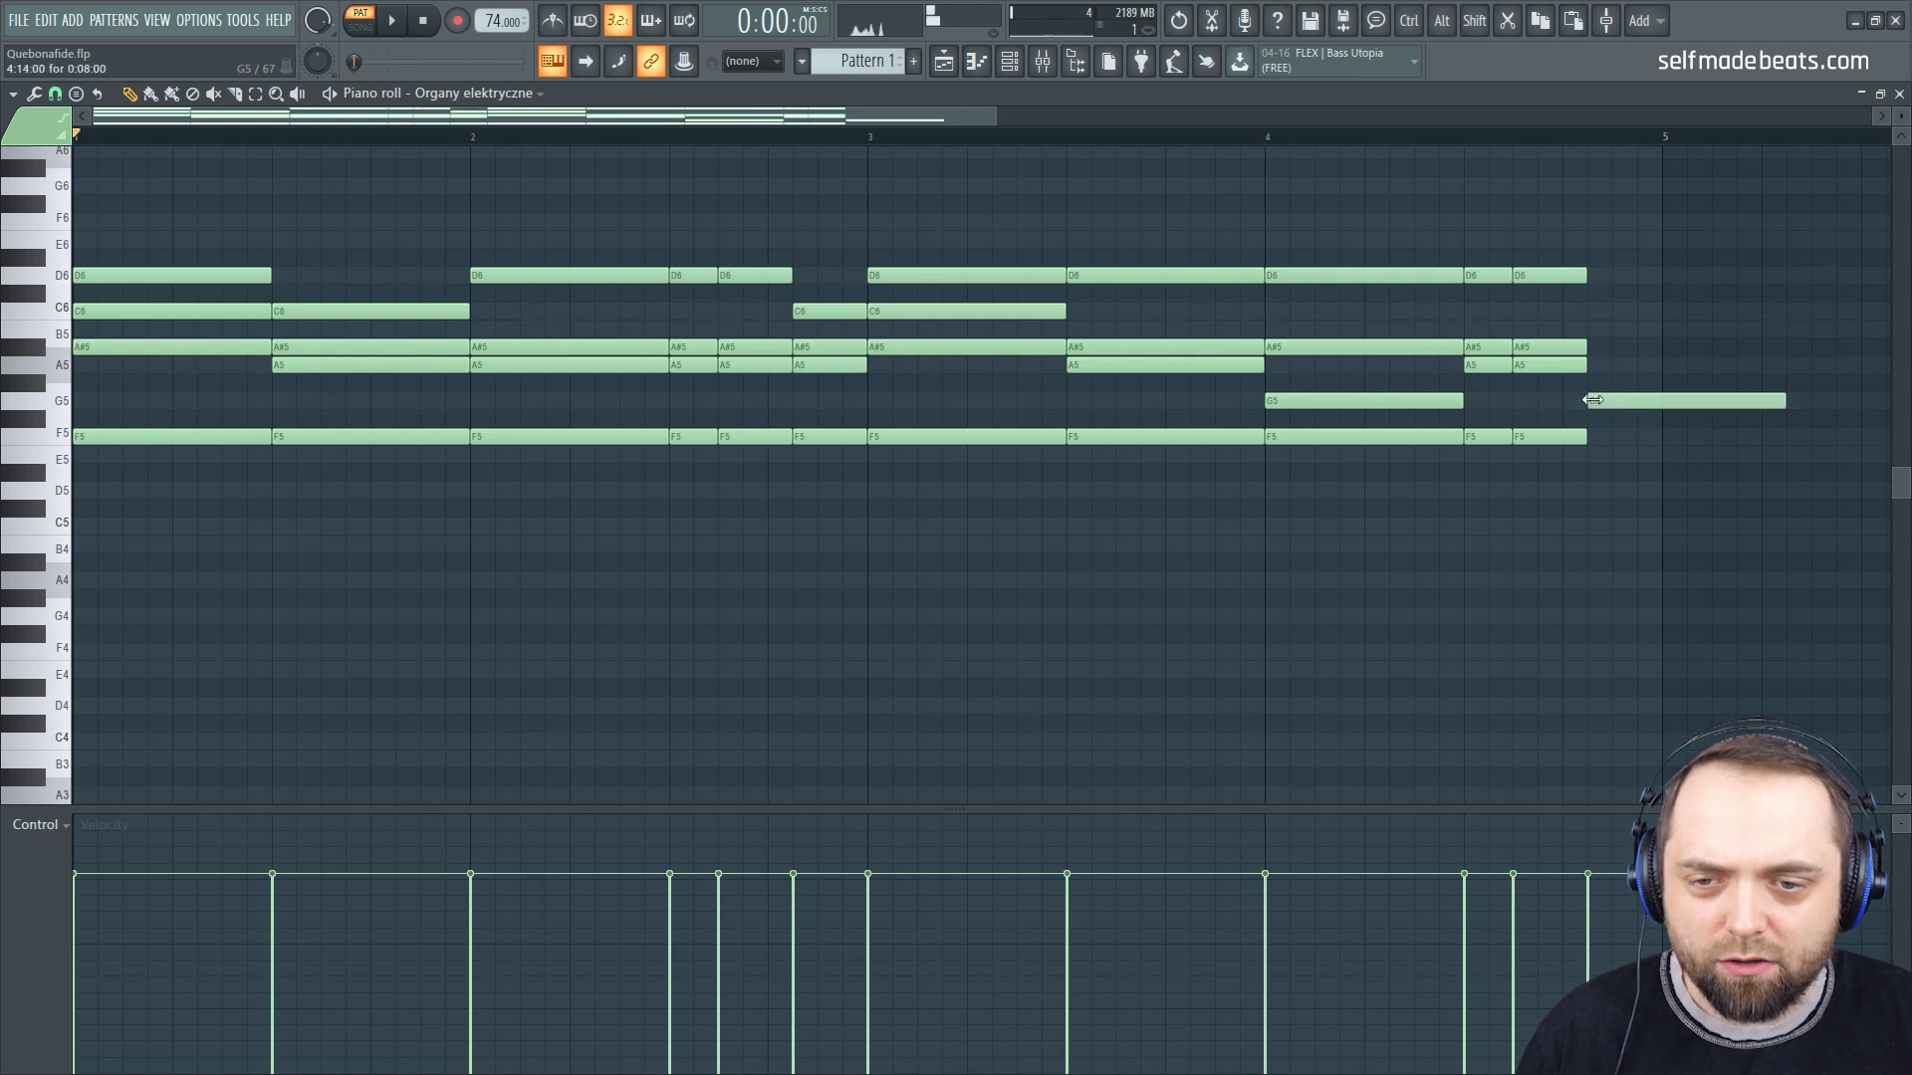
{"action": "mouse_move", "coordinate": [1782, 405]}
{"action": "left_mouse_down"}
{"action": "mouse_move", "coordinate": [1661, 405]}
{"action": "mouse_move", "coordinate": [1608, 359]}
{"action": "left_mouse_up"}
{"action": "left_click", "coordinate": [1608, 351]}
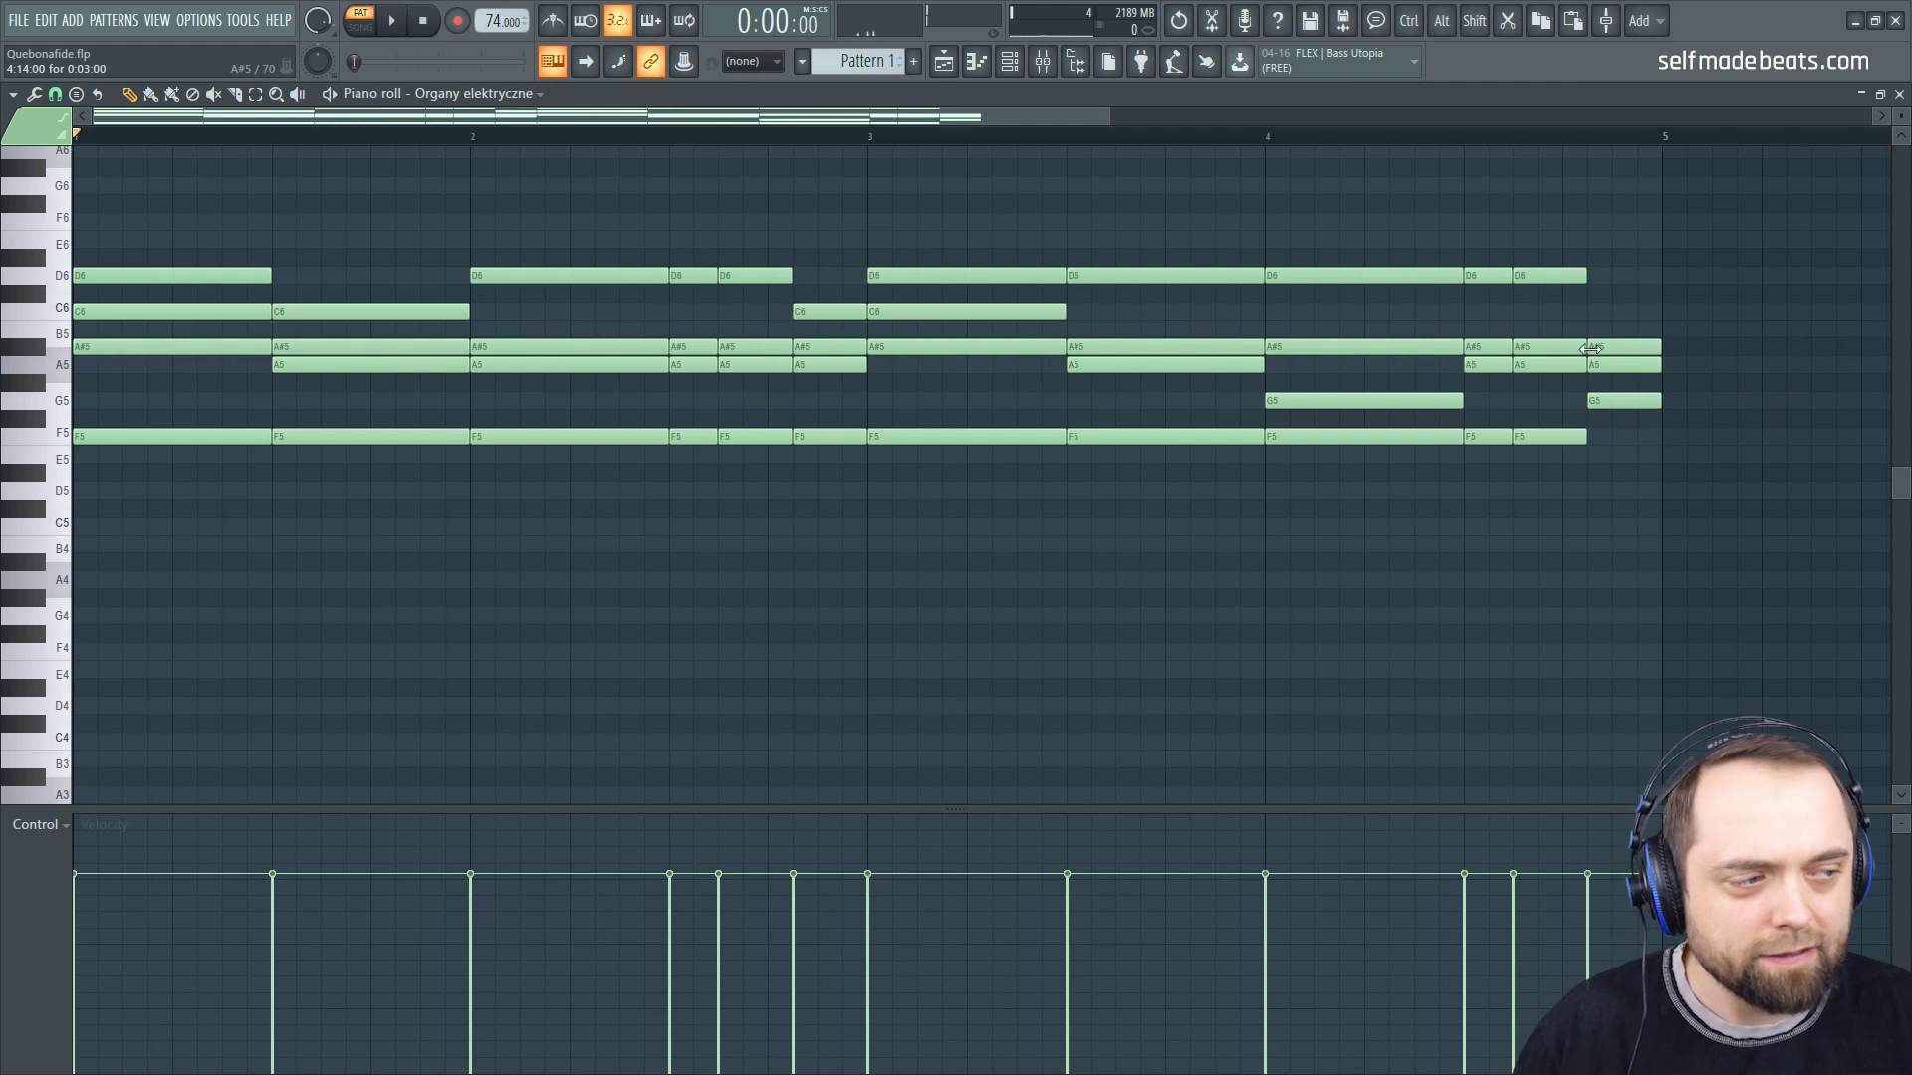
{"action": "left_click", "coordinate": [1599, 276]}
{"action": "left_click_drag", "start_coordinate": [1603, 243], "coordinate": [1621, 218]}
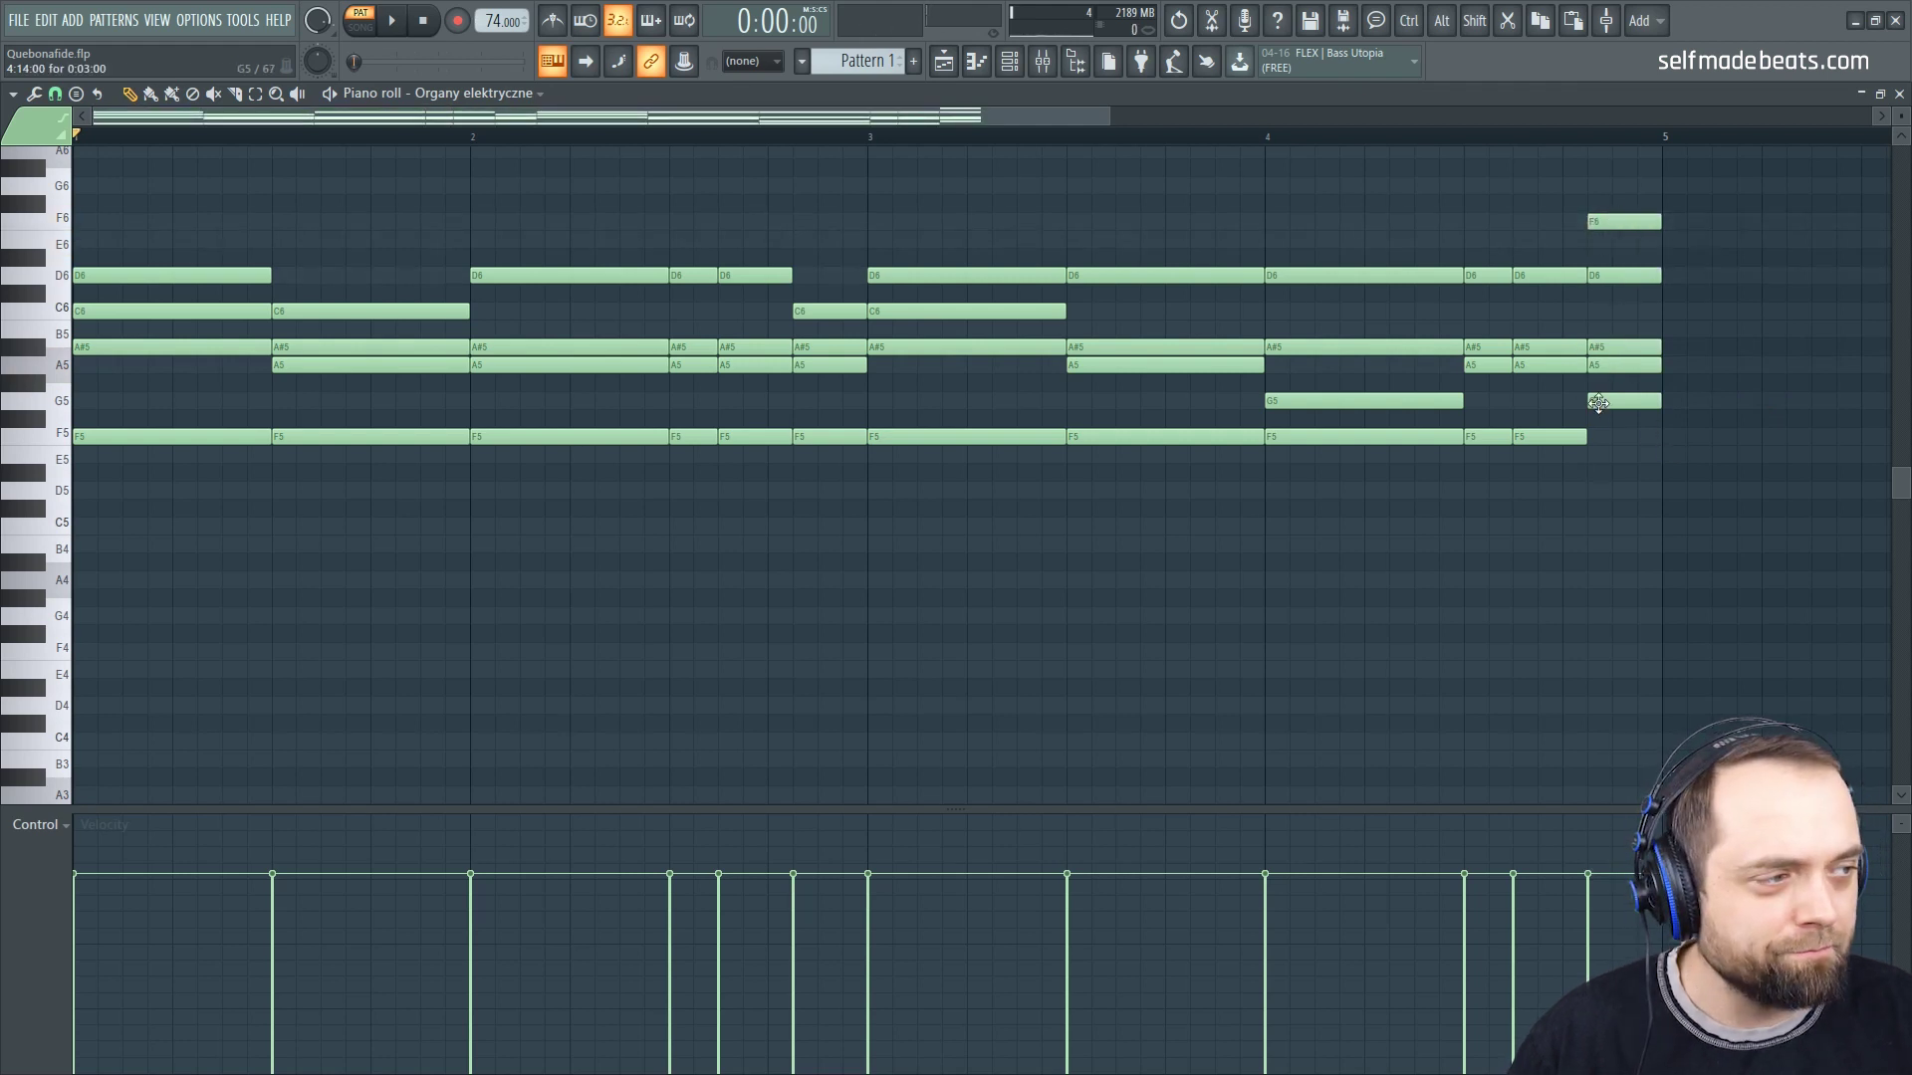
Step: Play back the four-bar organ chord progression with the drums and bass
{"action": "key", "text": "space"}
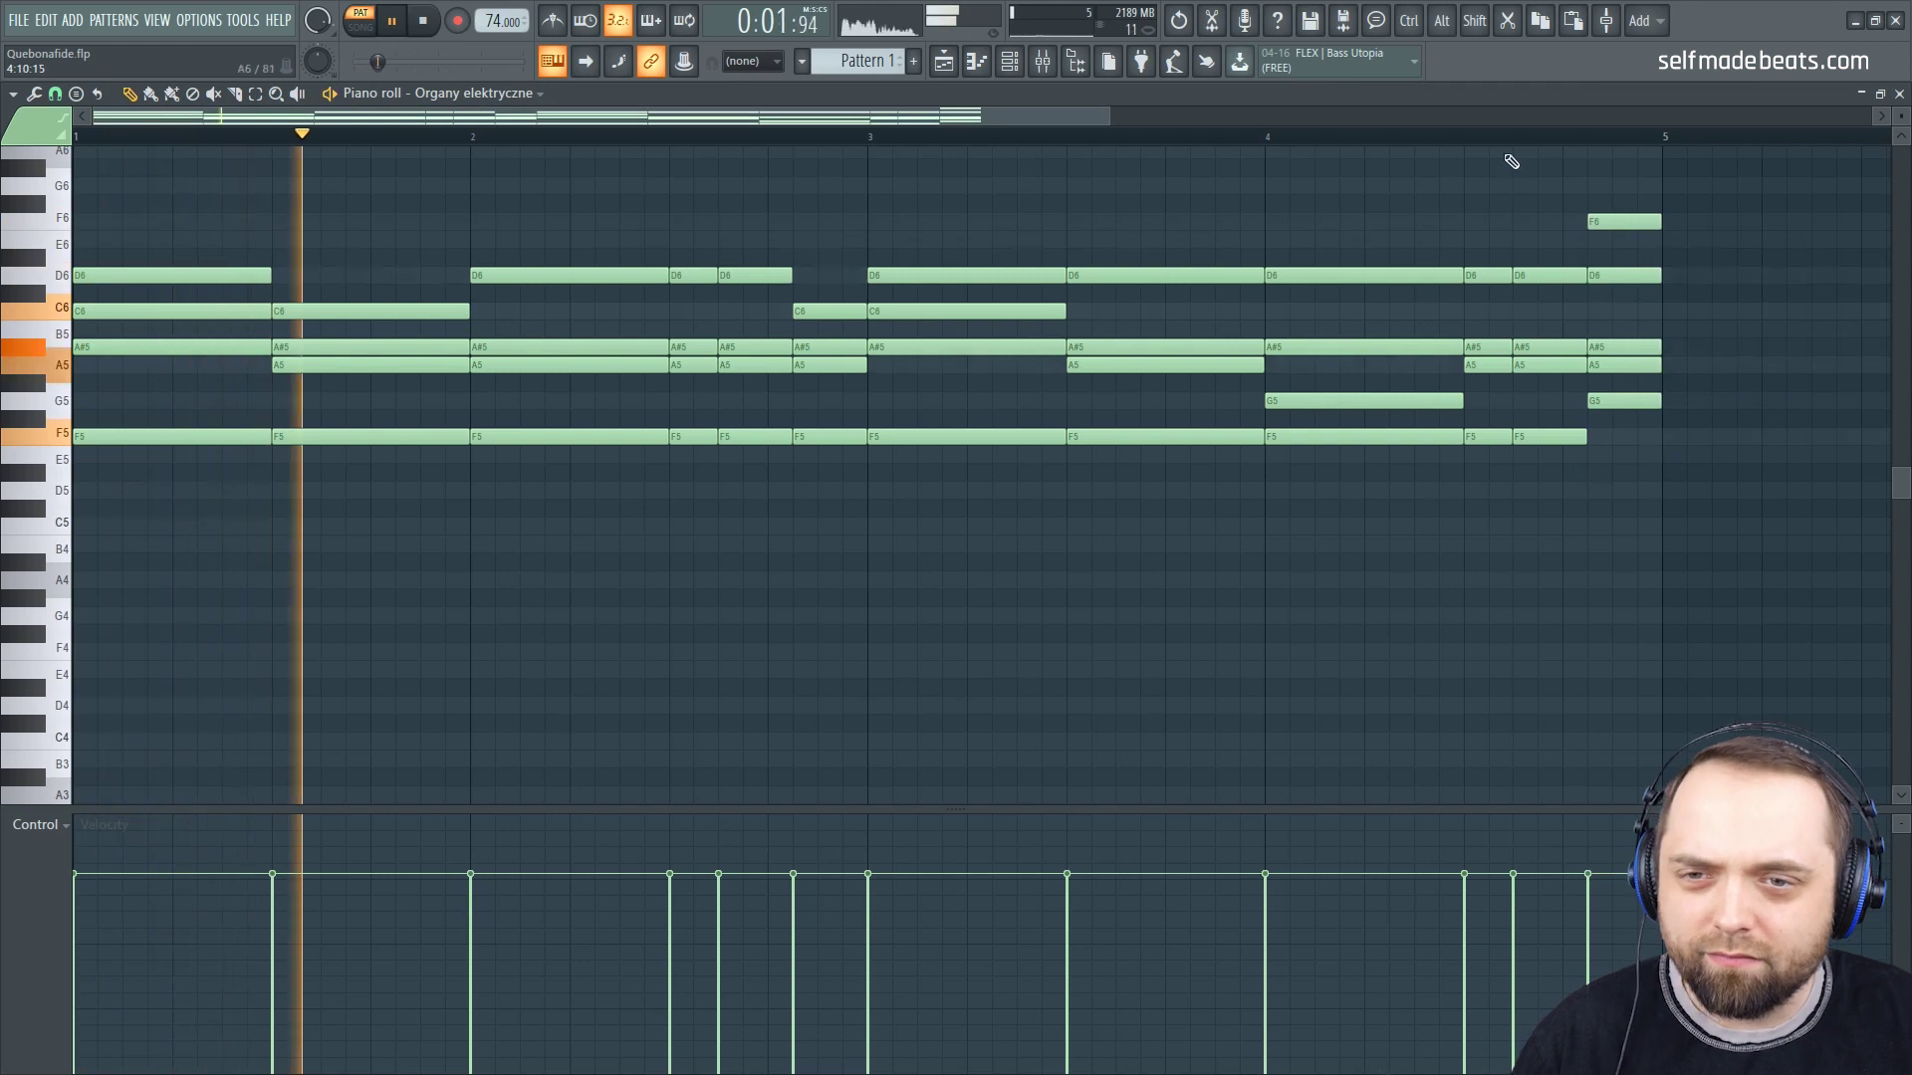
{"action": "scroll", "coordinate": [1508, 149], "scroll_direction": "down", "scroll_amount": 4}
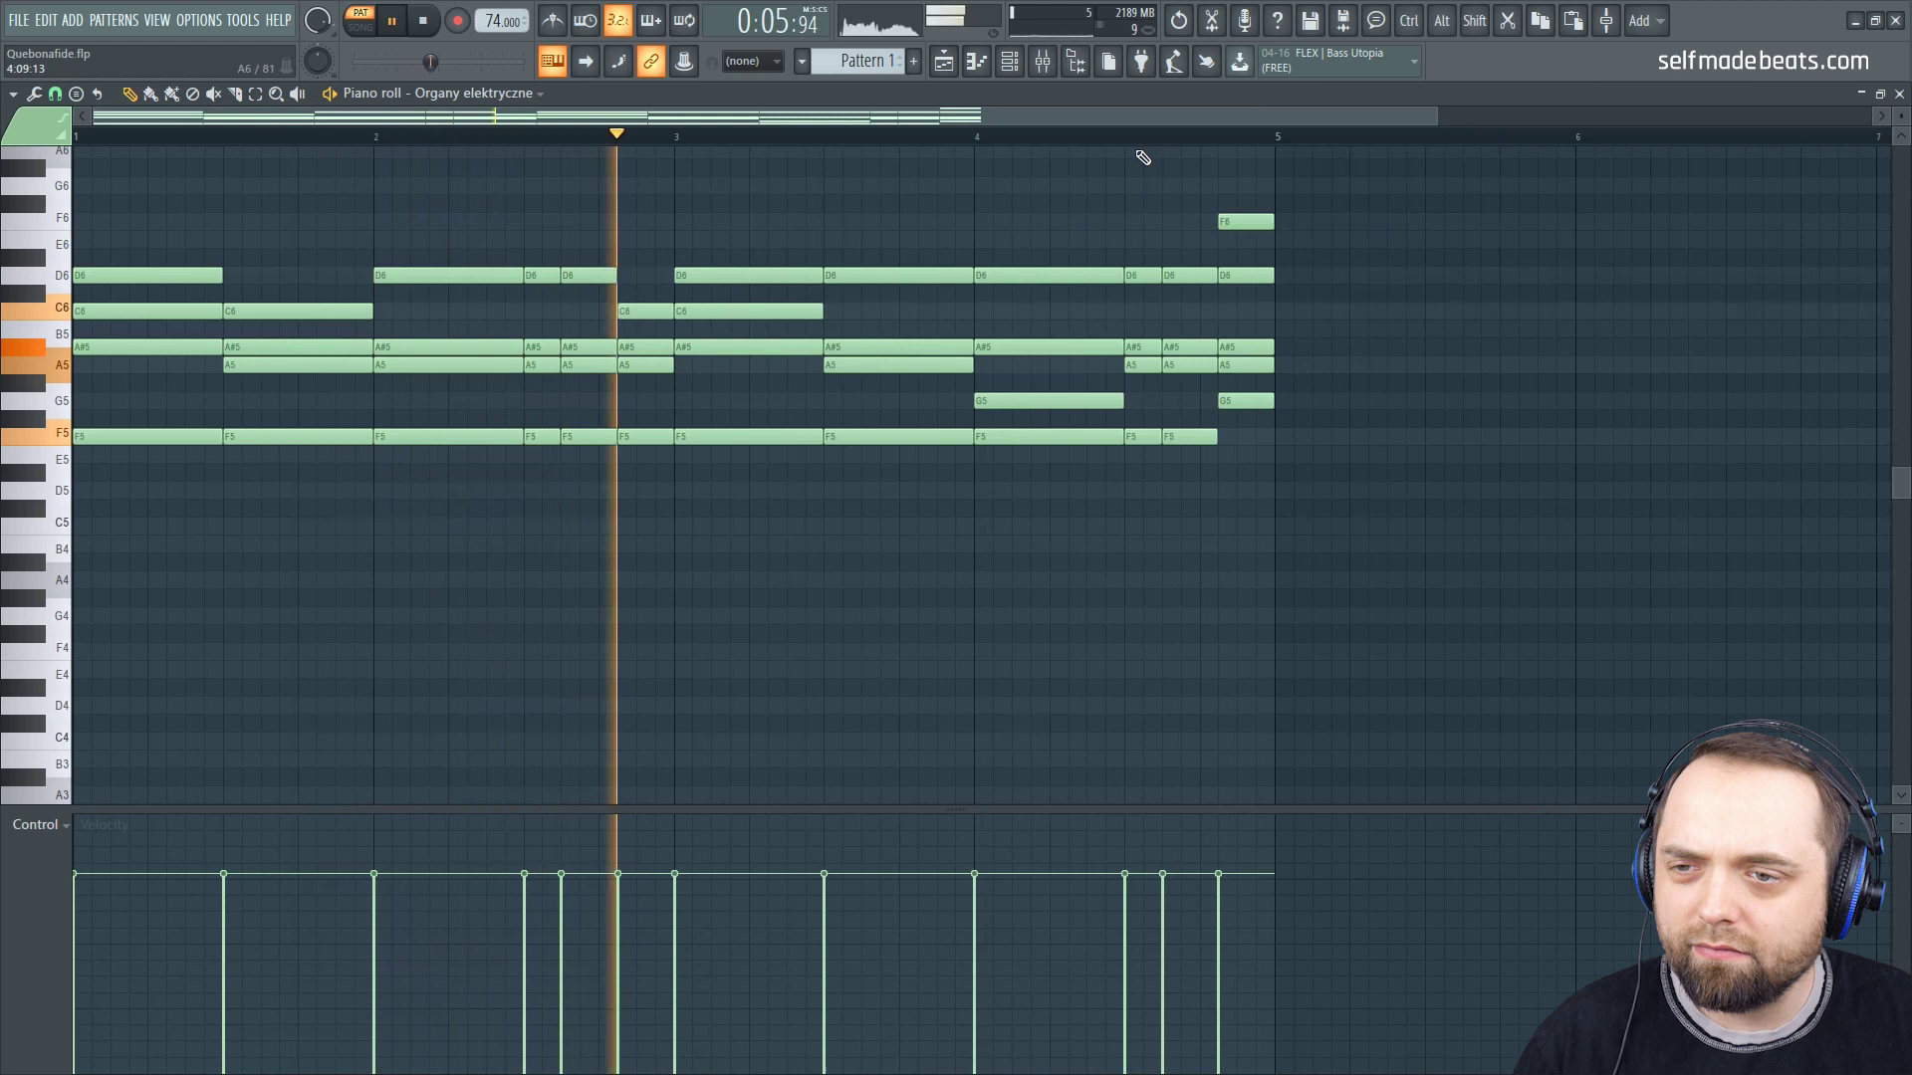
{"action": "scroll", "coordinate": [1143, 141], "scroll_direction": "down", "scroll_amount": 2}
{"action": "scroll", "coordinate": [854, 312], "scroll_direction": "up", "scroll_amount": 3}
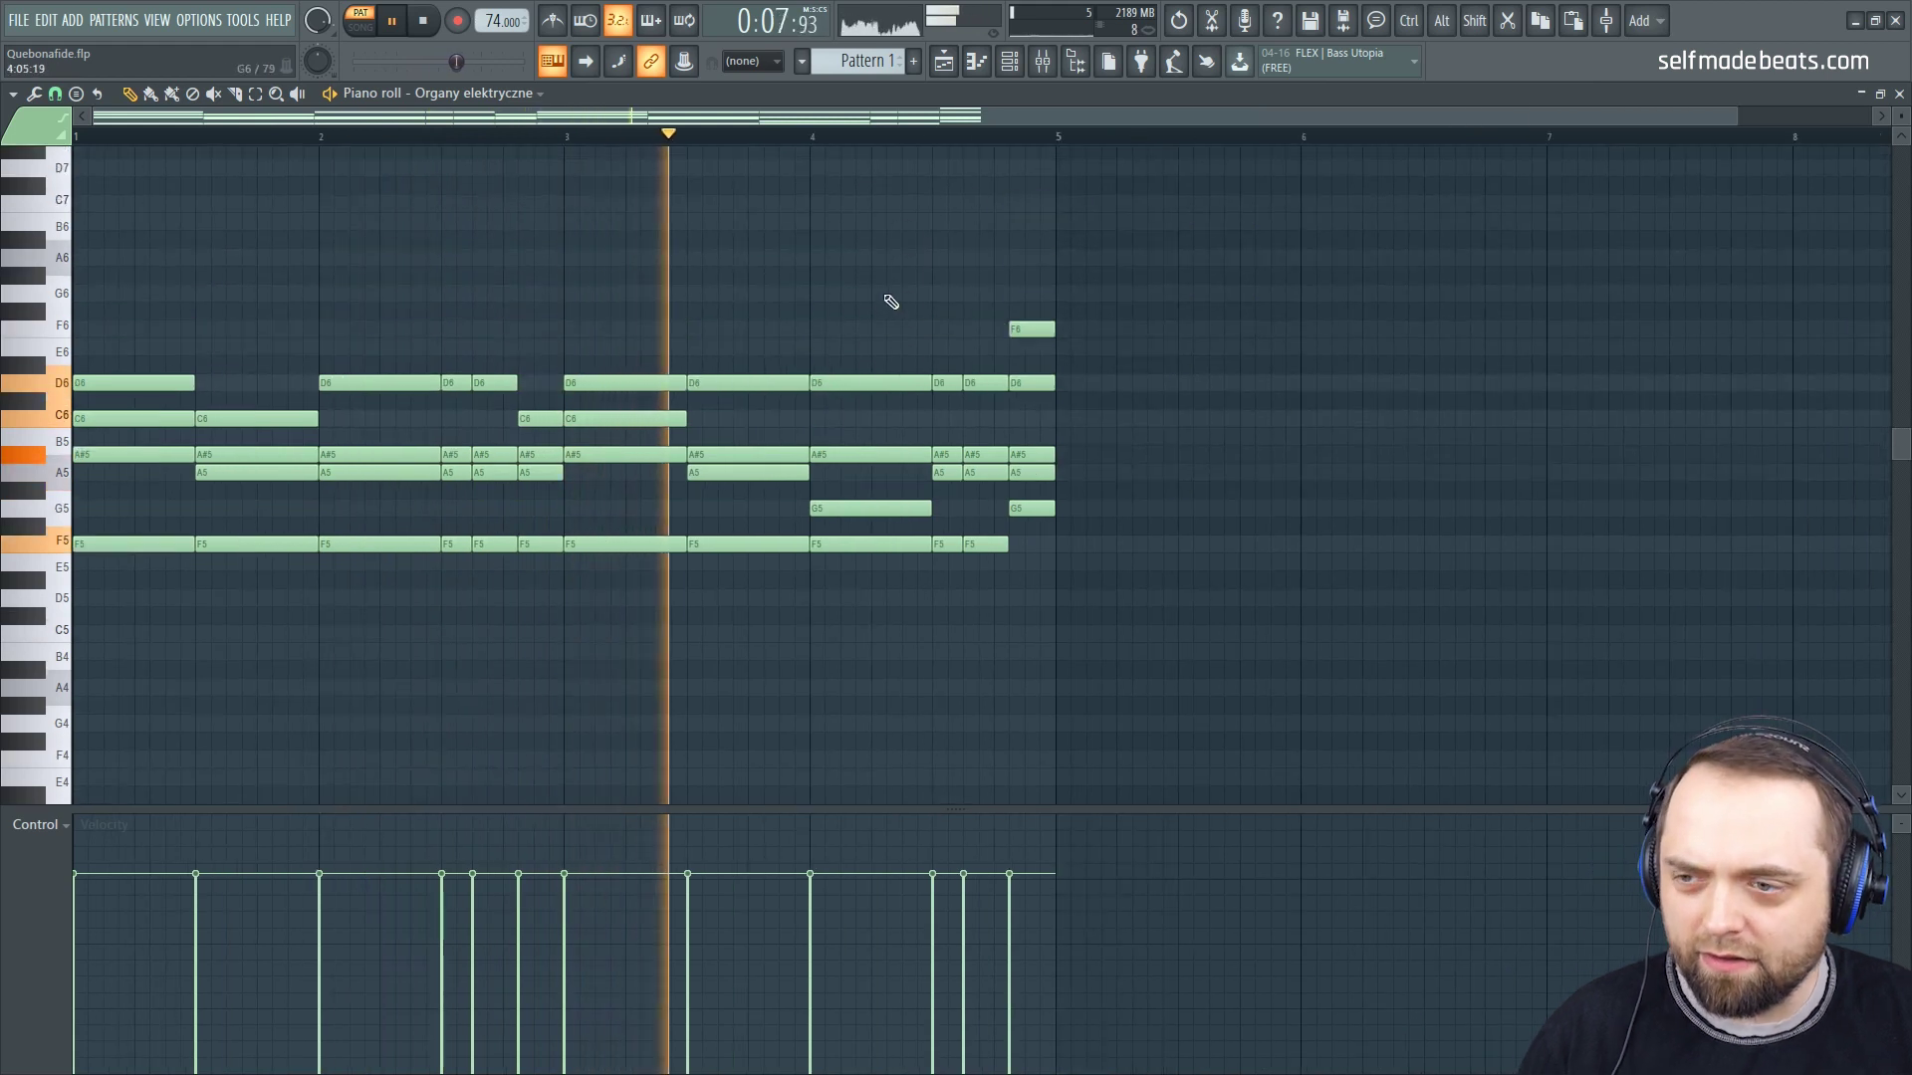
Step: Copy all the organ chord notes and paste them into the Syntezator channel's piano roll
{"action": "key", "text": "ctrl+a"}
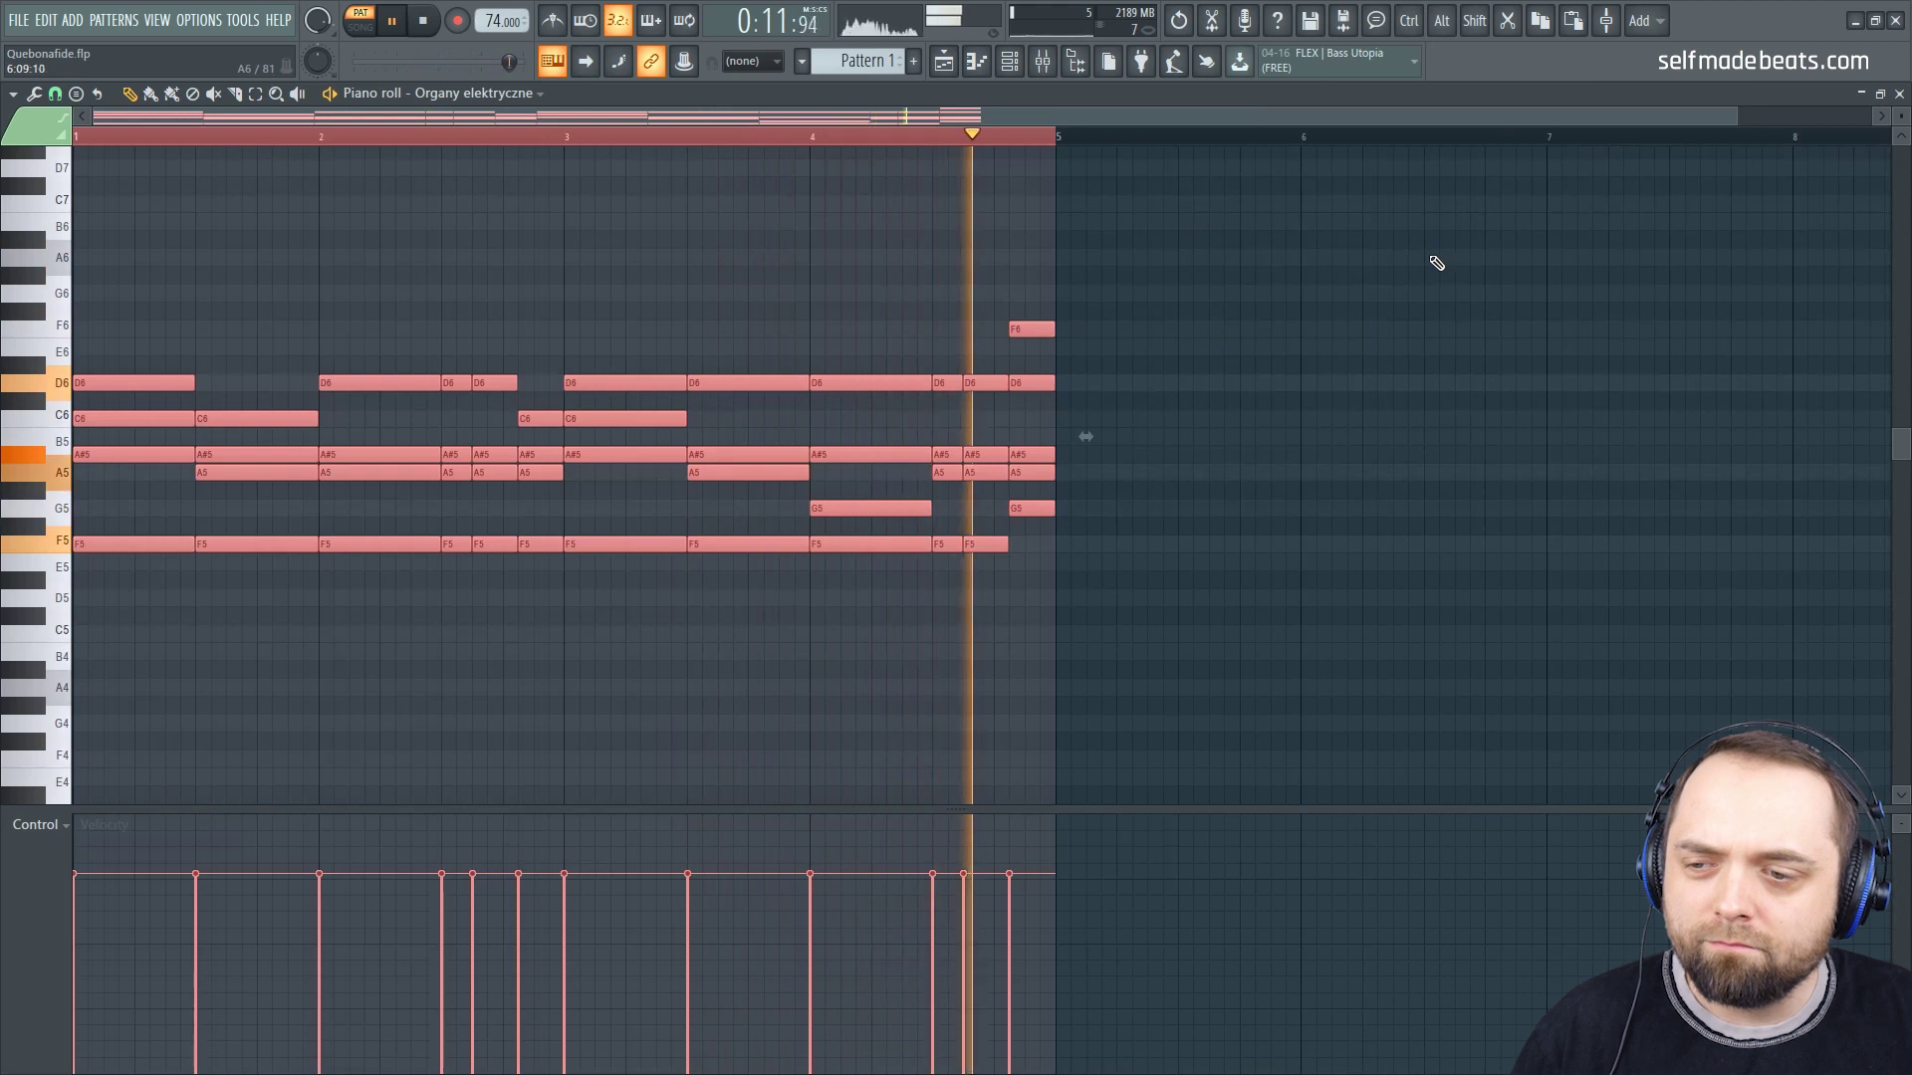
{"action": "key", "text": "space"}
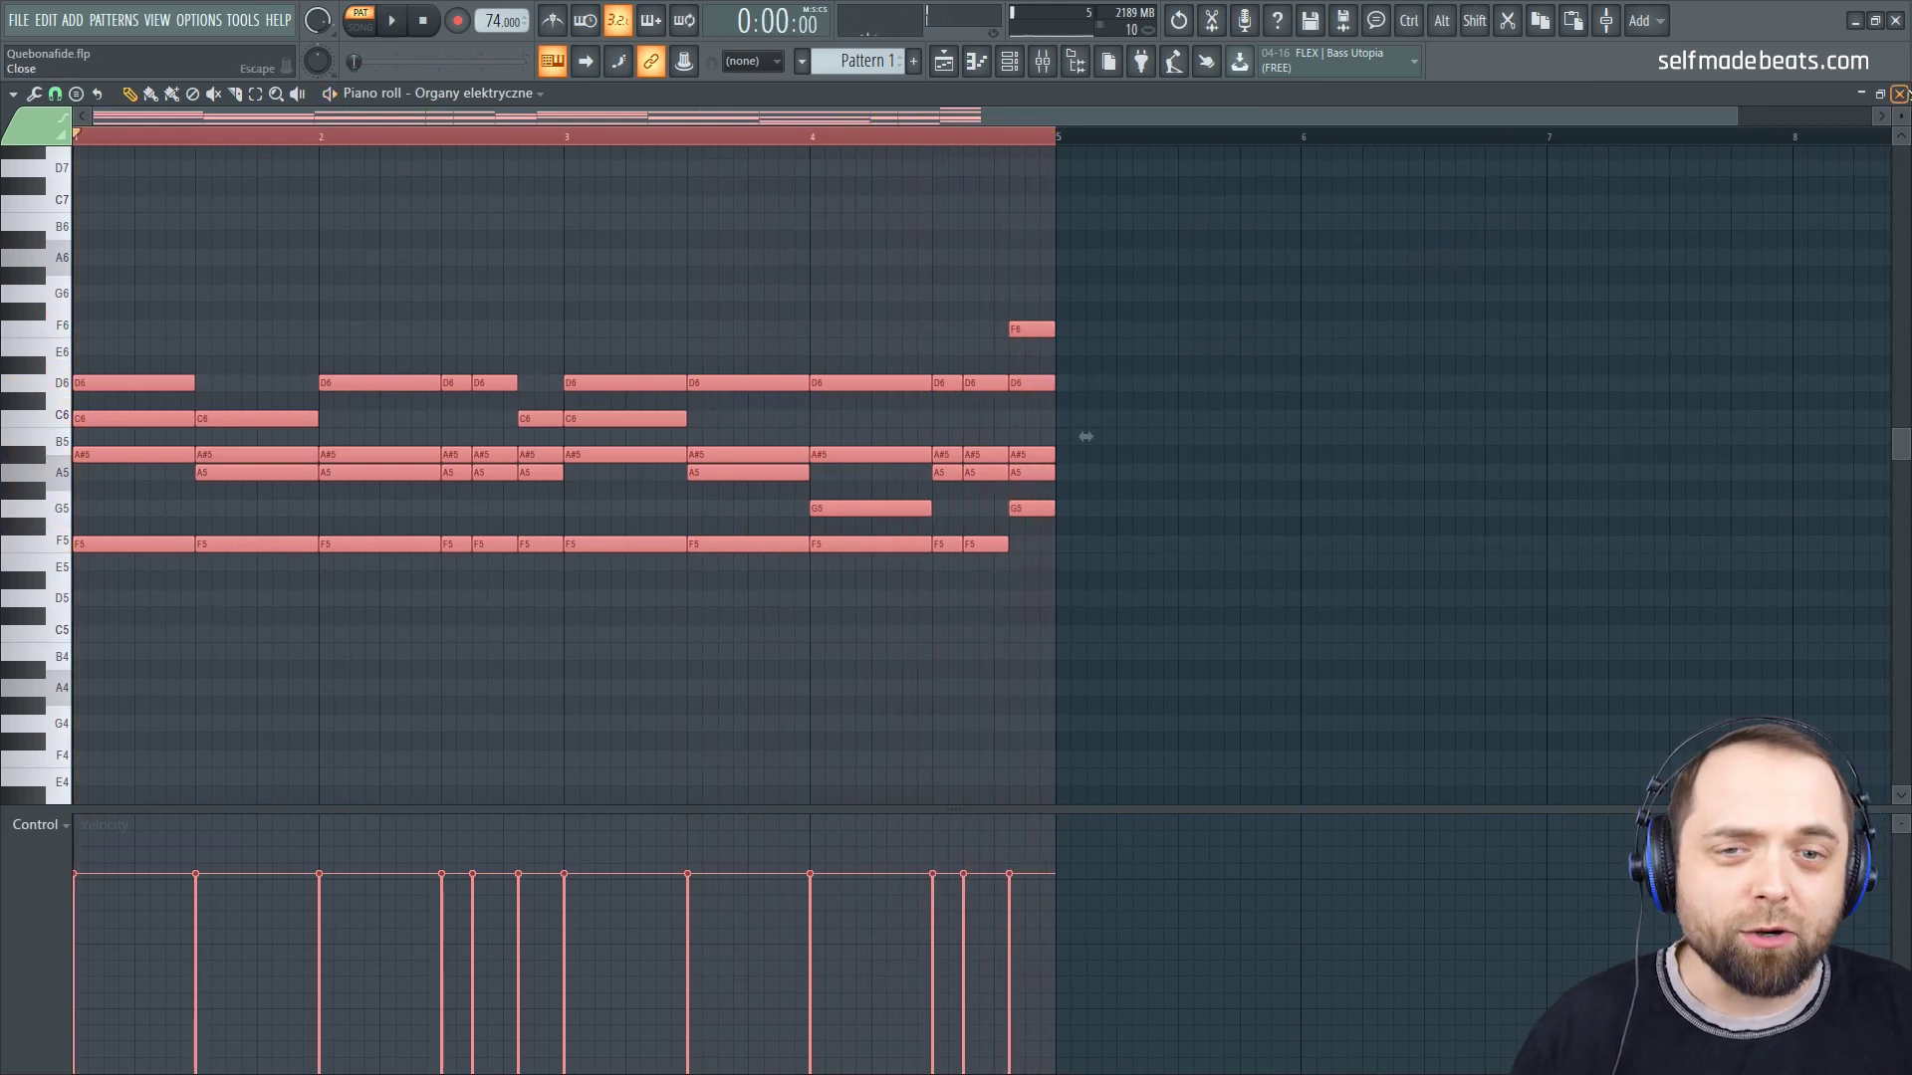
{"action": "left_click", "coordinate": [1900, 93]}
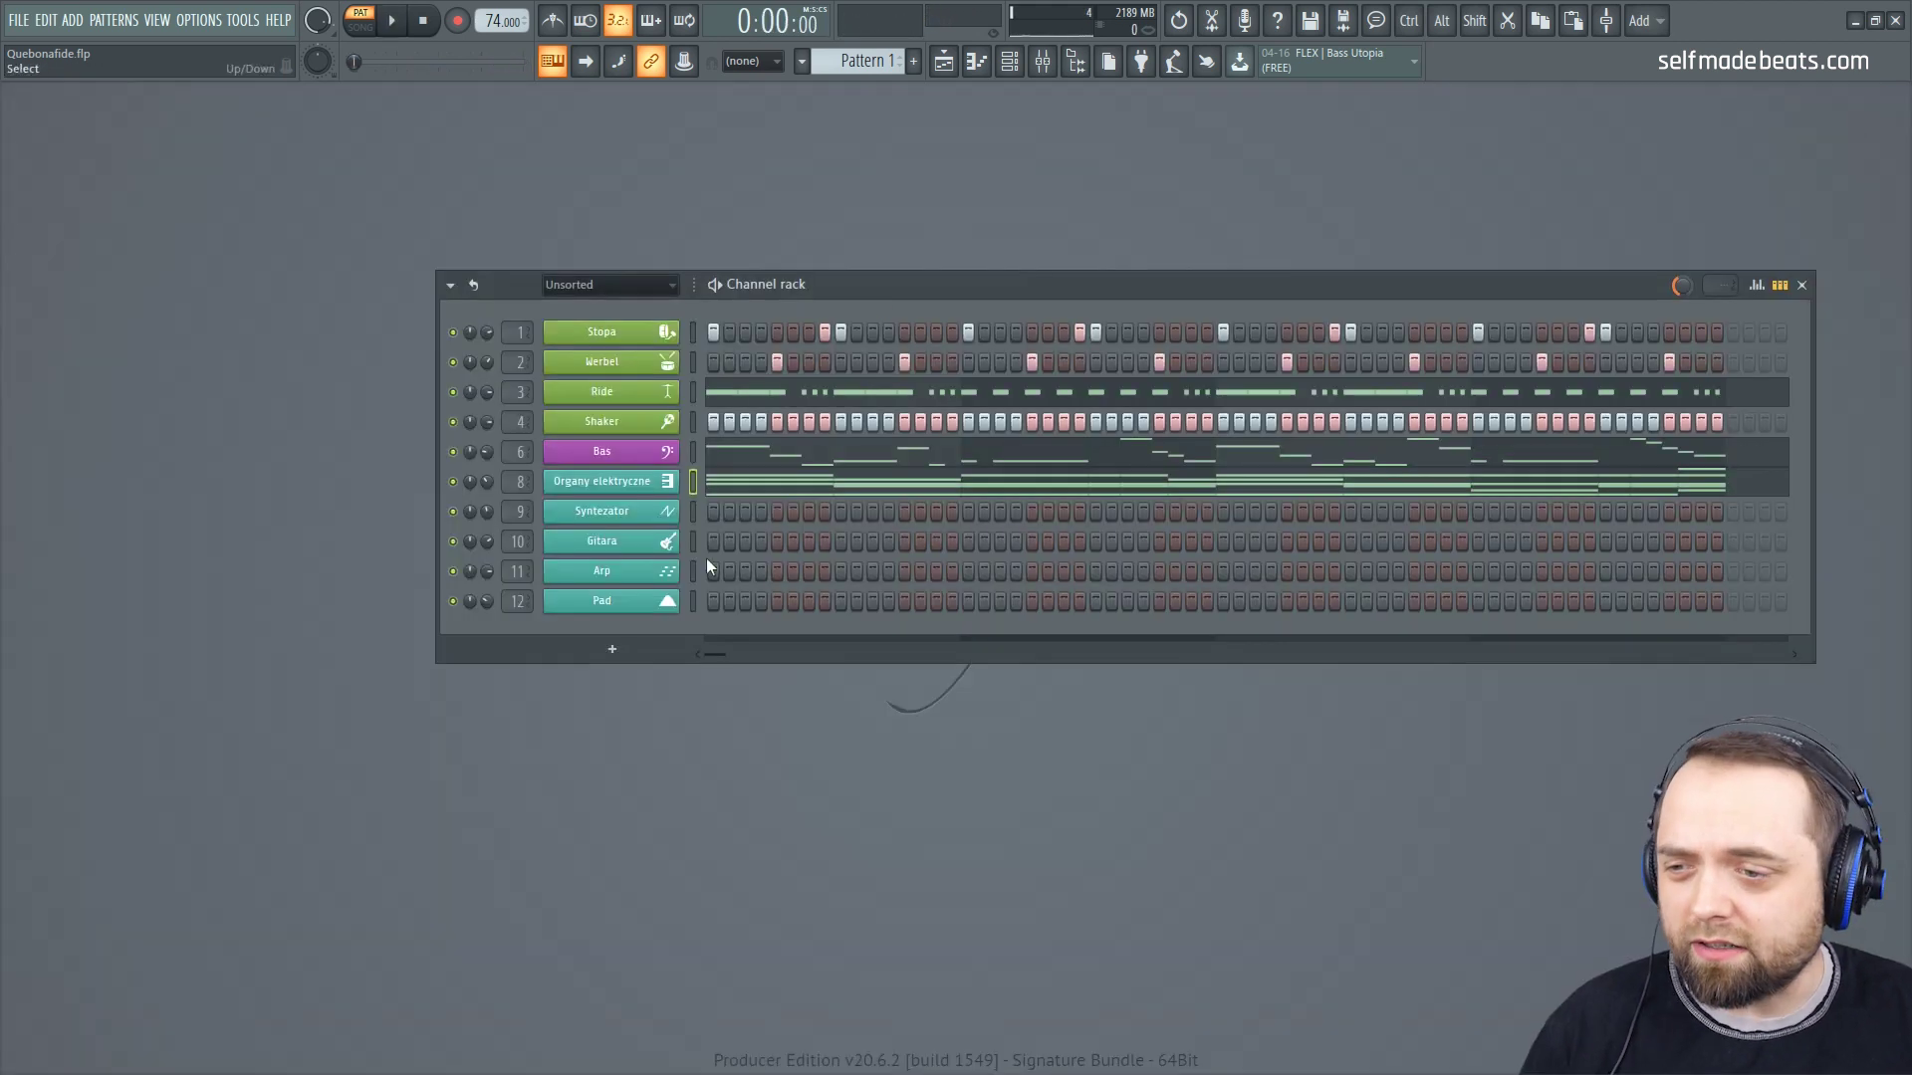
{"action": "right_click", "coordinate": [642, 524]}
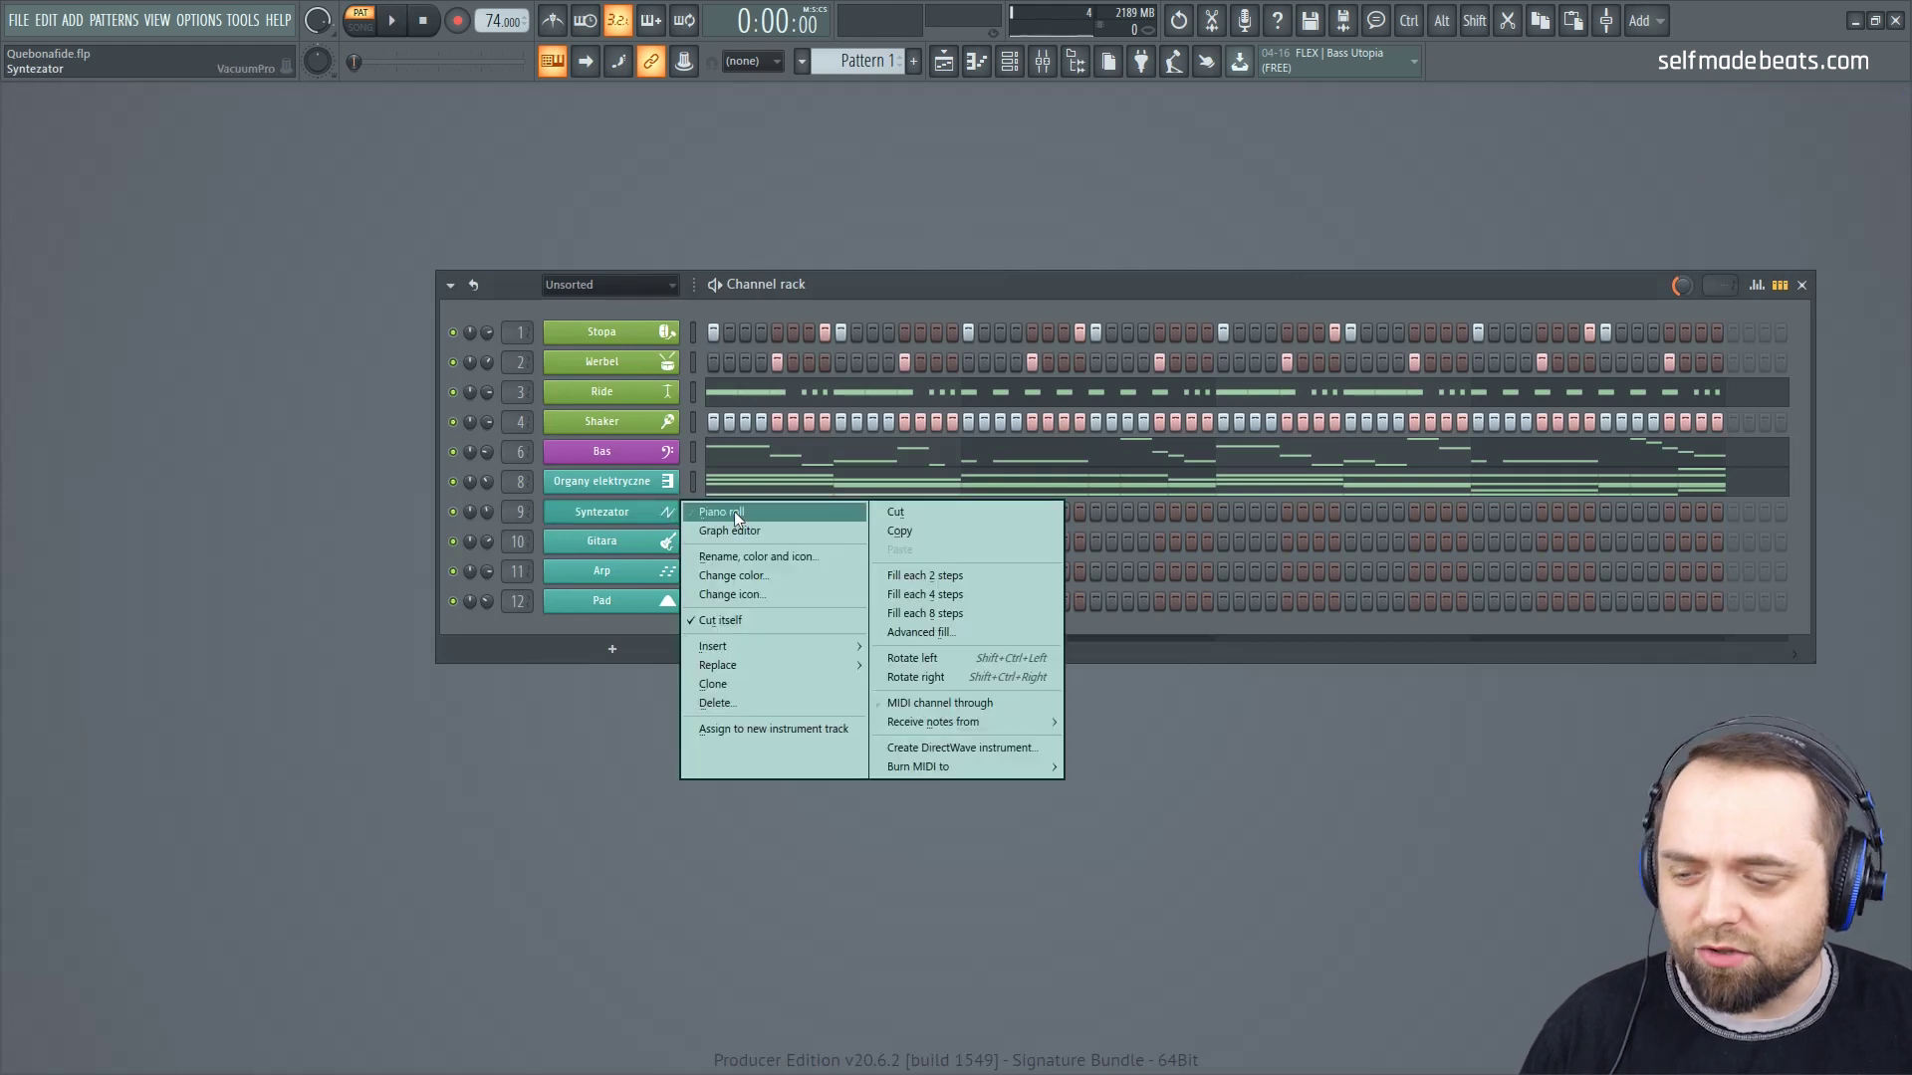
{"action": "left_click", "coordinate": [733, 511]}
{"action": "key", "text": "ctrl+s"}
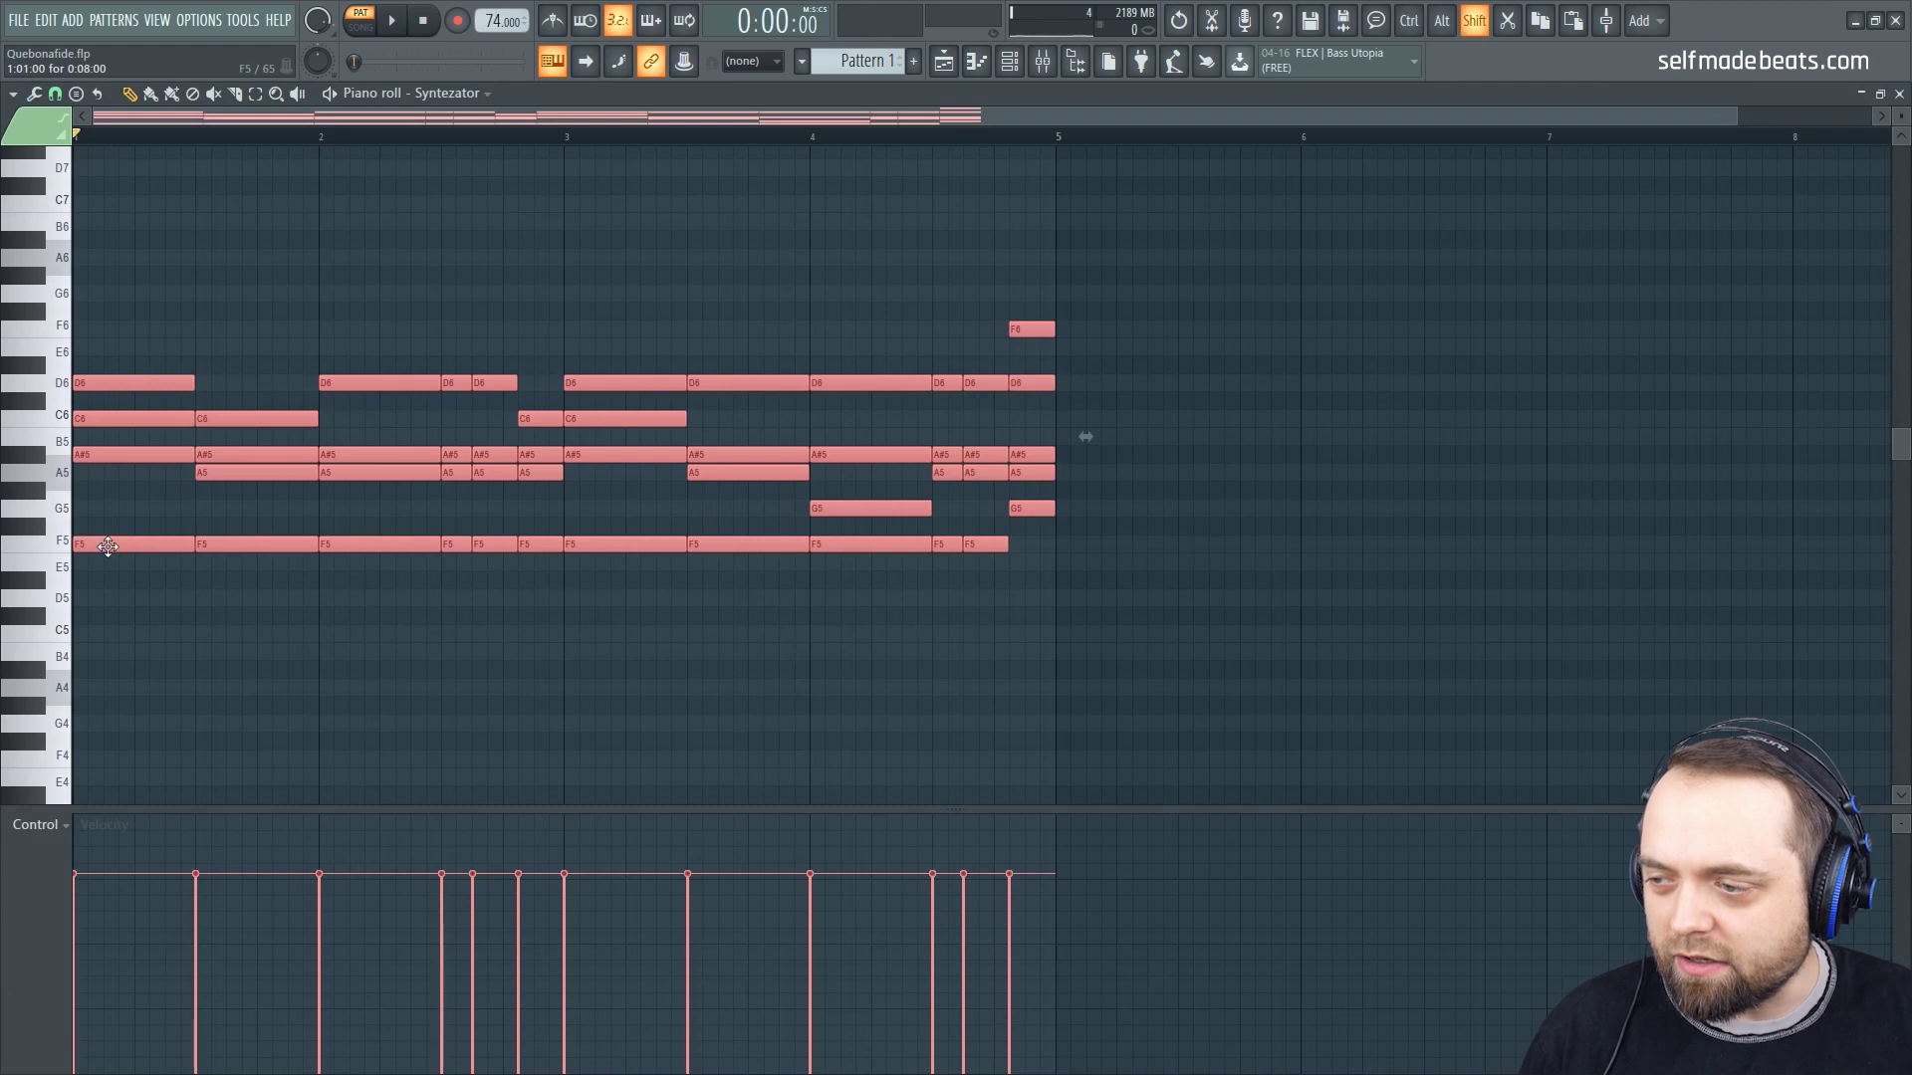
Step: Duplicate the Syntezator chords one octave lower and reduce the velocity of the original upper-octave chords
{"action": "left_click_drag", "start_coordinate": [115, 539], "coordinate": [52, 748]}
{"action": "key", "text": "Down"}
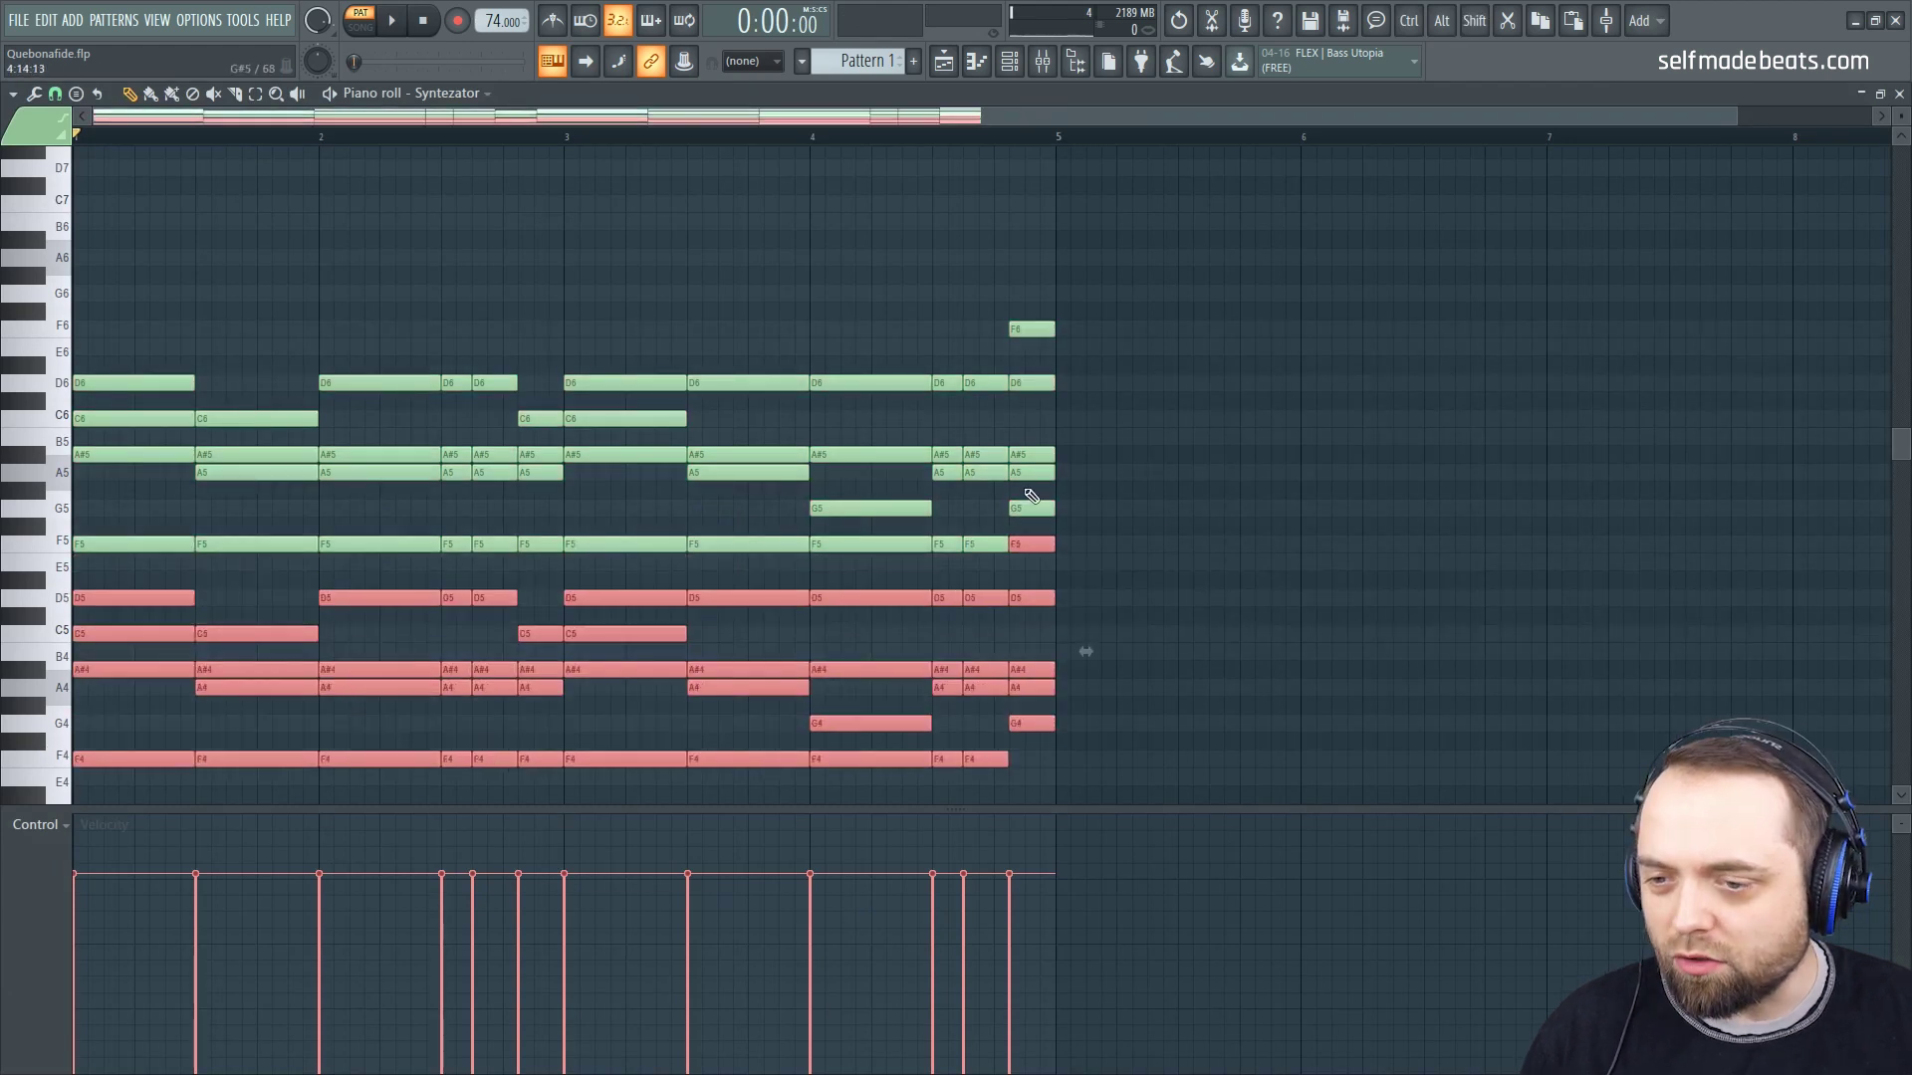
{"action": "left_click", "coordinate": [1077, 530]}
{"action": "left_click_drag", "start_coordinate": [993, 570], "coordinate": [109, 267]}
{"action": "left_click_drag", "start_coordinate": [1028, 305], "coordinate": [1077, 516]}
{"action": "left_click", "coordinate": [1031, 968]}
{"action": "left_click_drag", "start_coordinate": [1026, 967], "coordinate": [29, 964]}
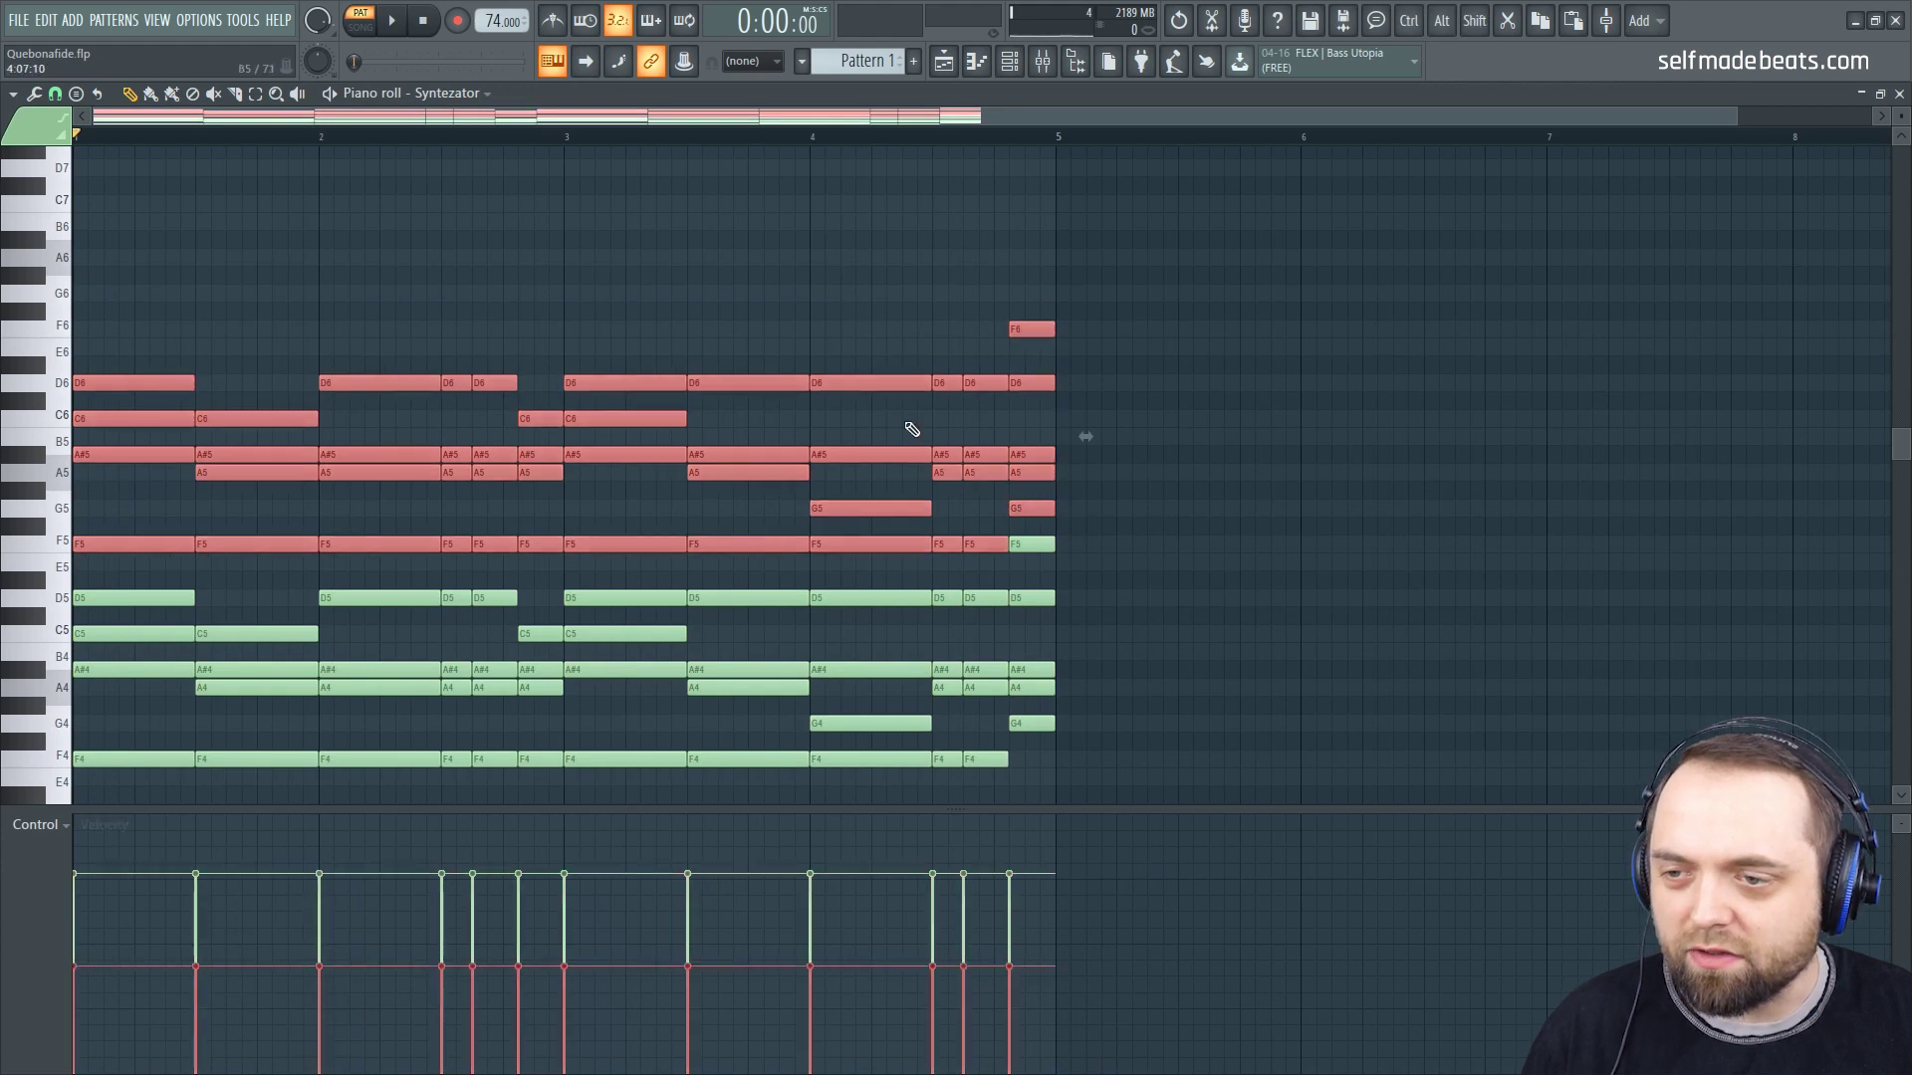
Step: Return to the channel rack and play back the pattern with the layered synth chords
{"action": "left_click", "coordinate": [1263, 215]}
{"action": "left_click", "coordinate": [1899, 93]}
{"action": "key", "text": "space"}
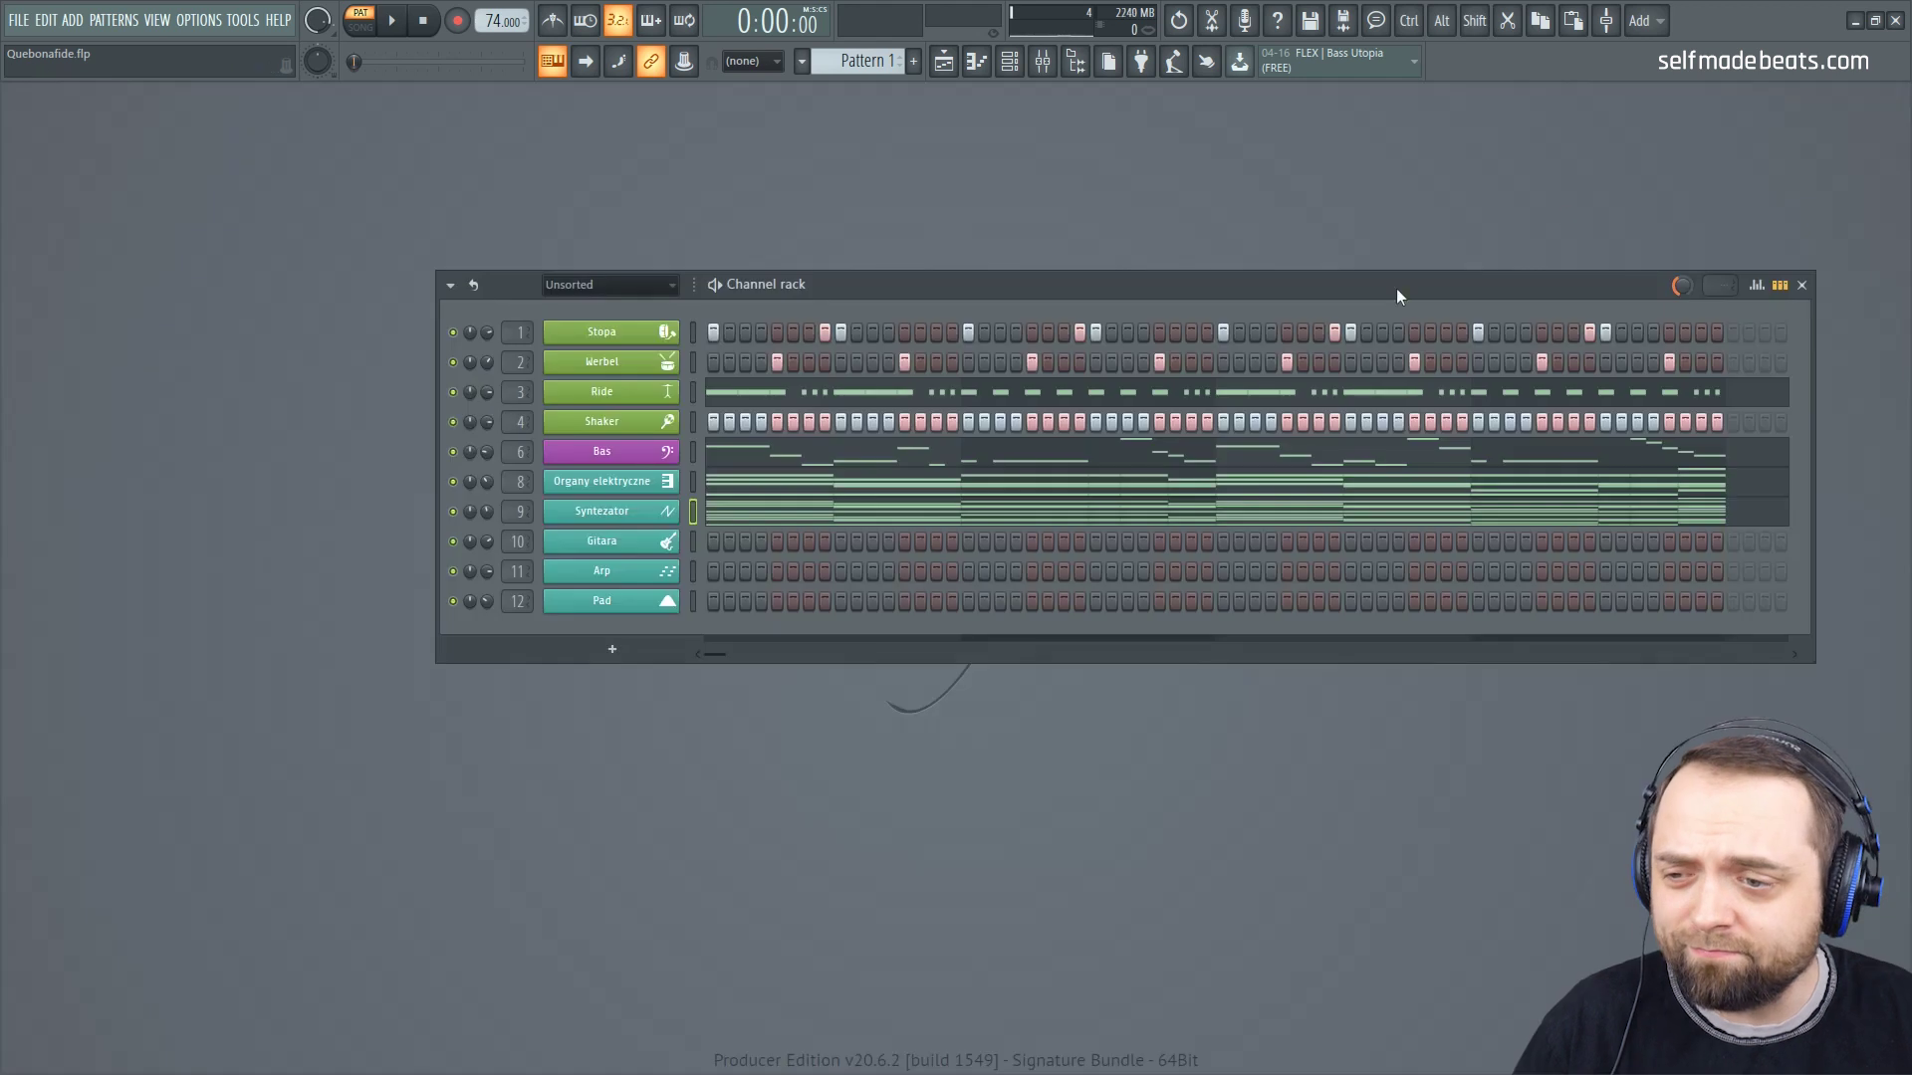
{"action": "key", "text": "space"}
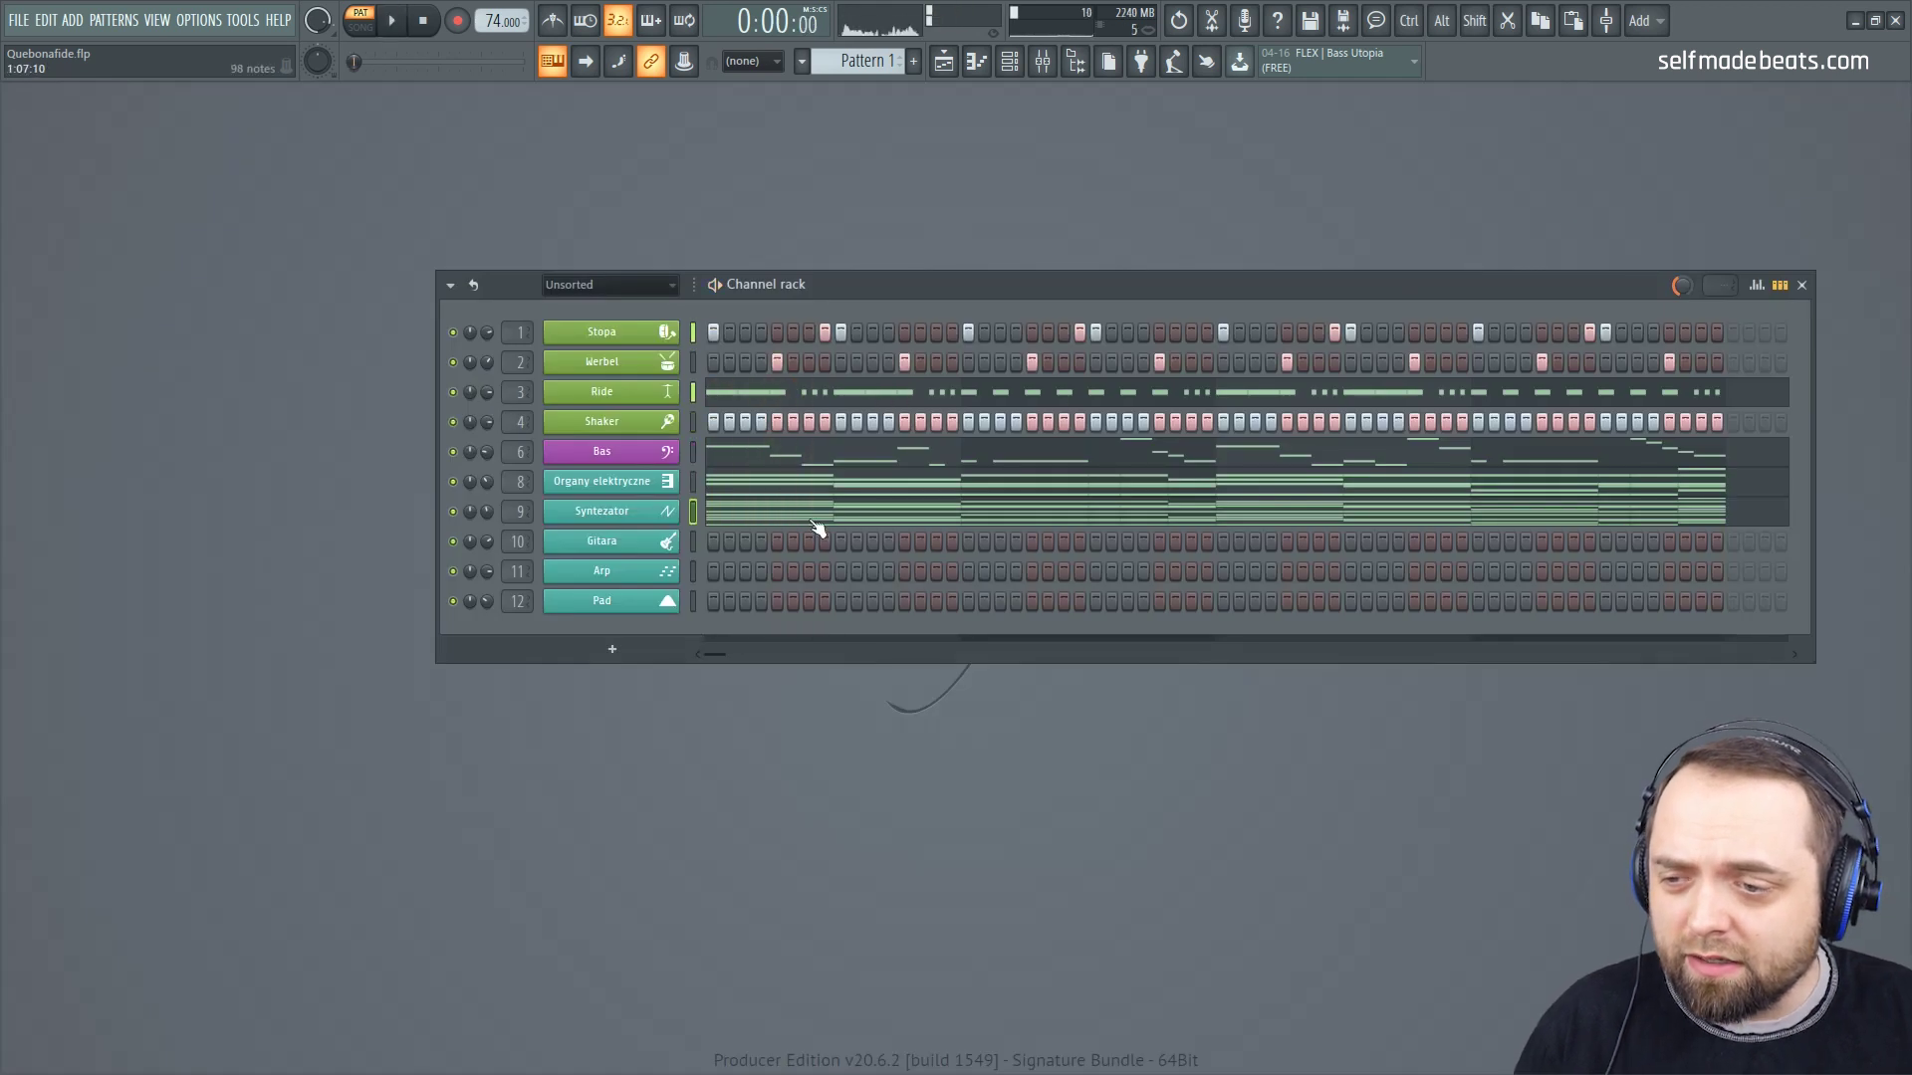
Step: Shorten all the eight-step Syntezator chords to four steps, leaving the two- and three-step chords as they are
{"action": "left_click", "coordinate": [816, 513]}
{"action": "left_click_drag", "start_coordinate": [143, 216], "coordinate": [127, 622]}
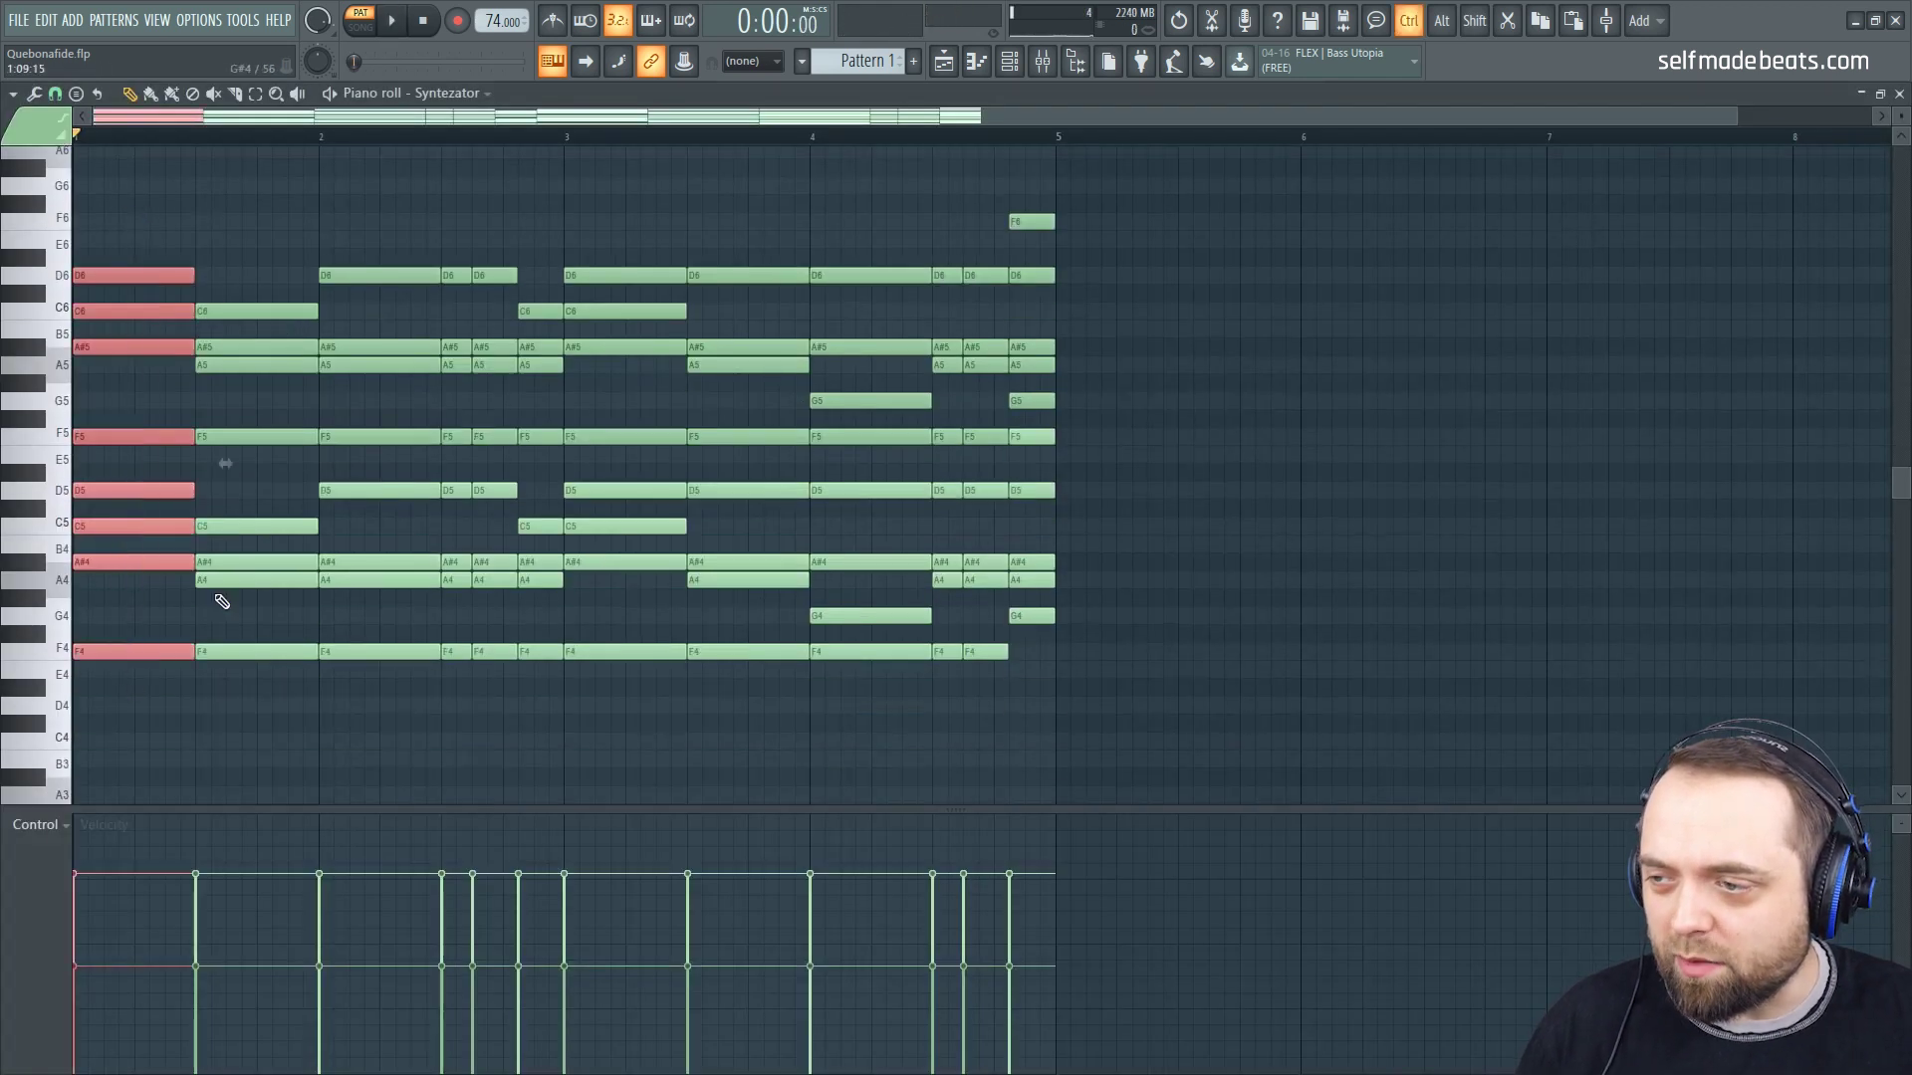
{"action": "left_click_drag", "start_coordinate": [256, 283], "coordinate": [239, 687]}
{"action": "left_click_drag", "start_coordinate": [397, 236], "coordinate": [334, 666]}
{"action": "left_click_drag", "start_coordinate": [633, 214], "coordinate": [603, 667]}
{"action": "left_click_drag", "start_coordinate": [754, 215], "coordinate": [730, 468]}
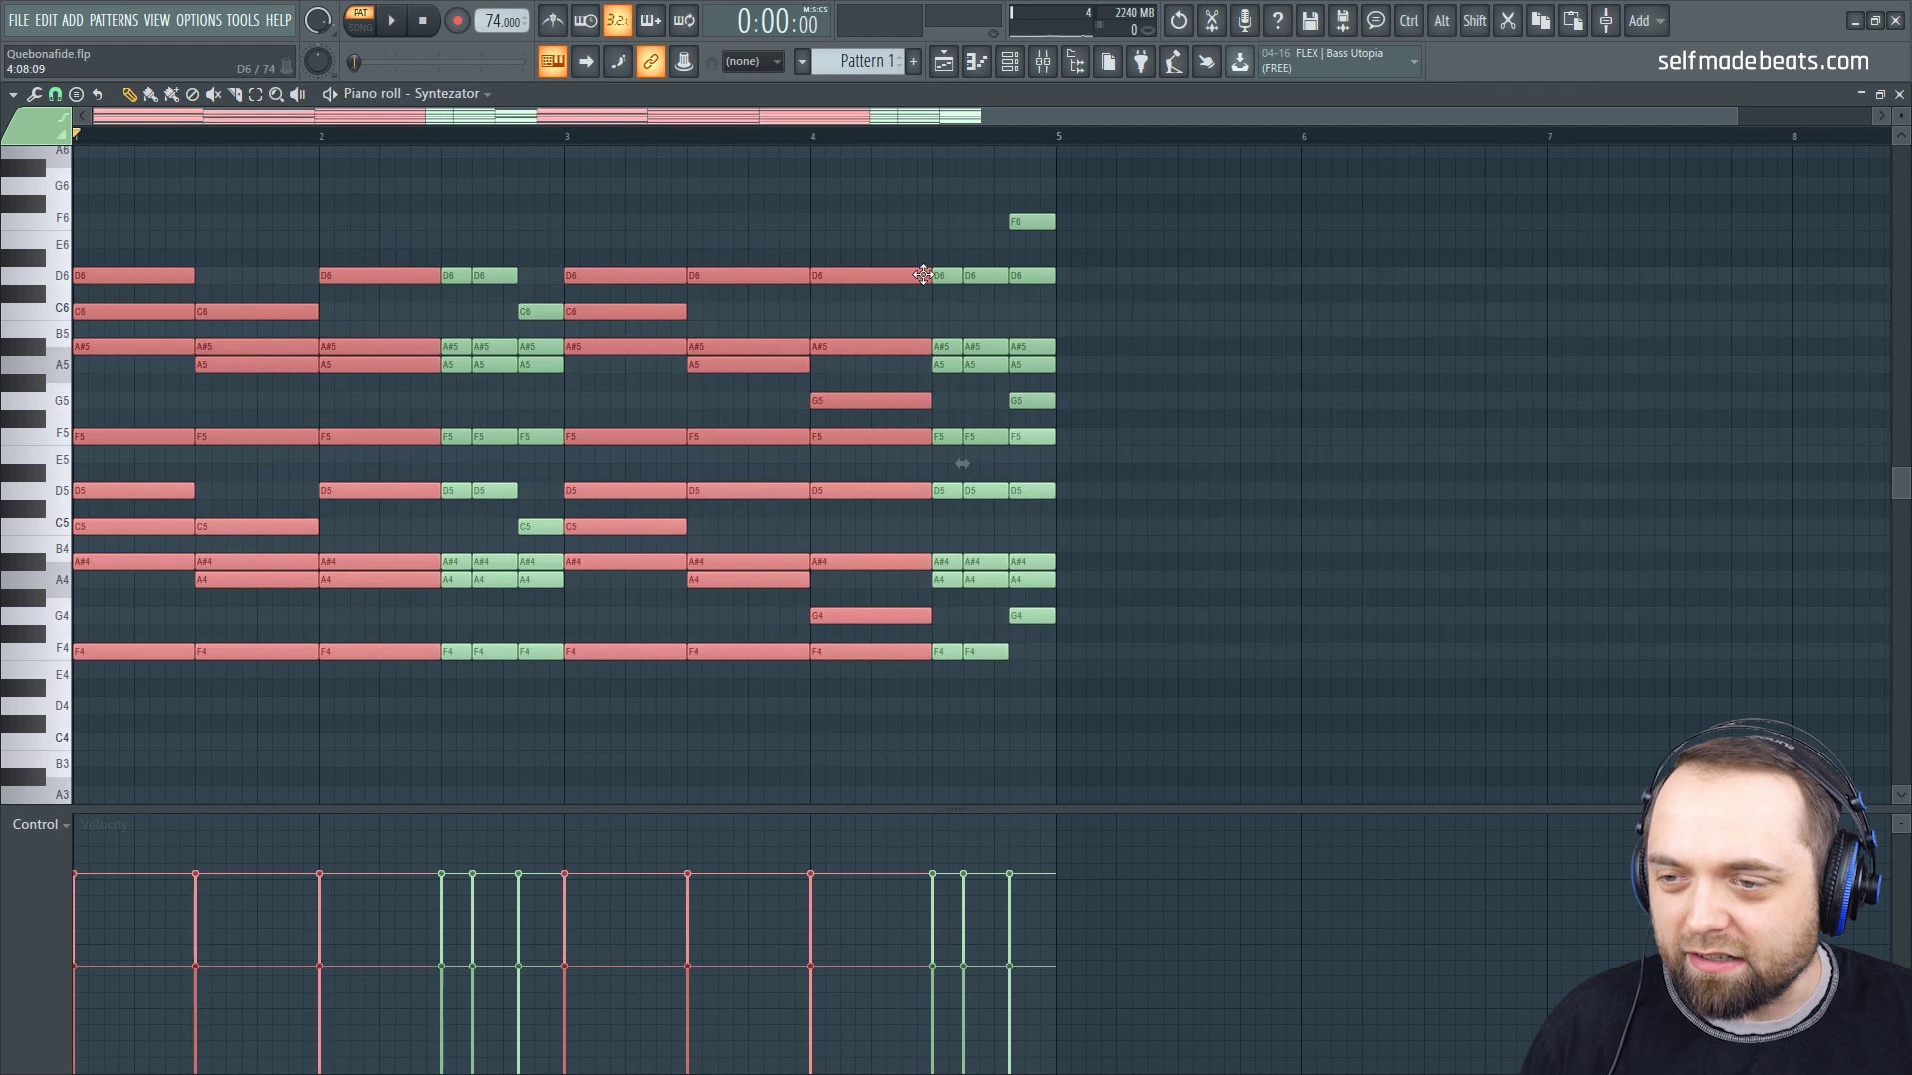
{"action": "left_click_drag", "start_coordinate": [924, 274], "coordinate": [865, 275]}
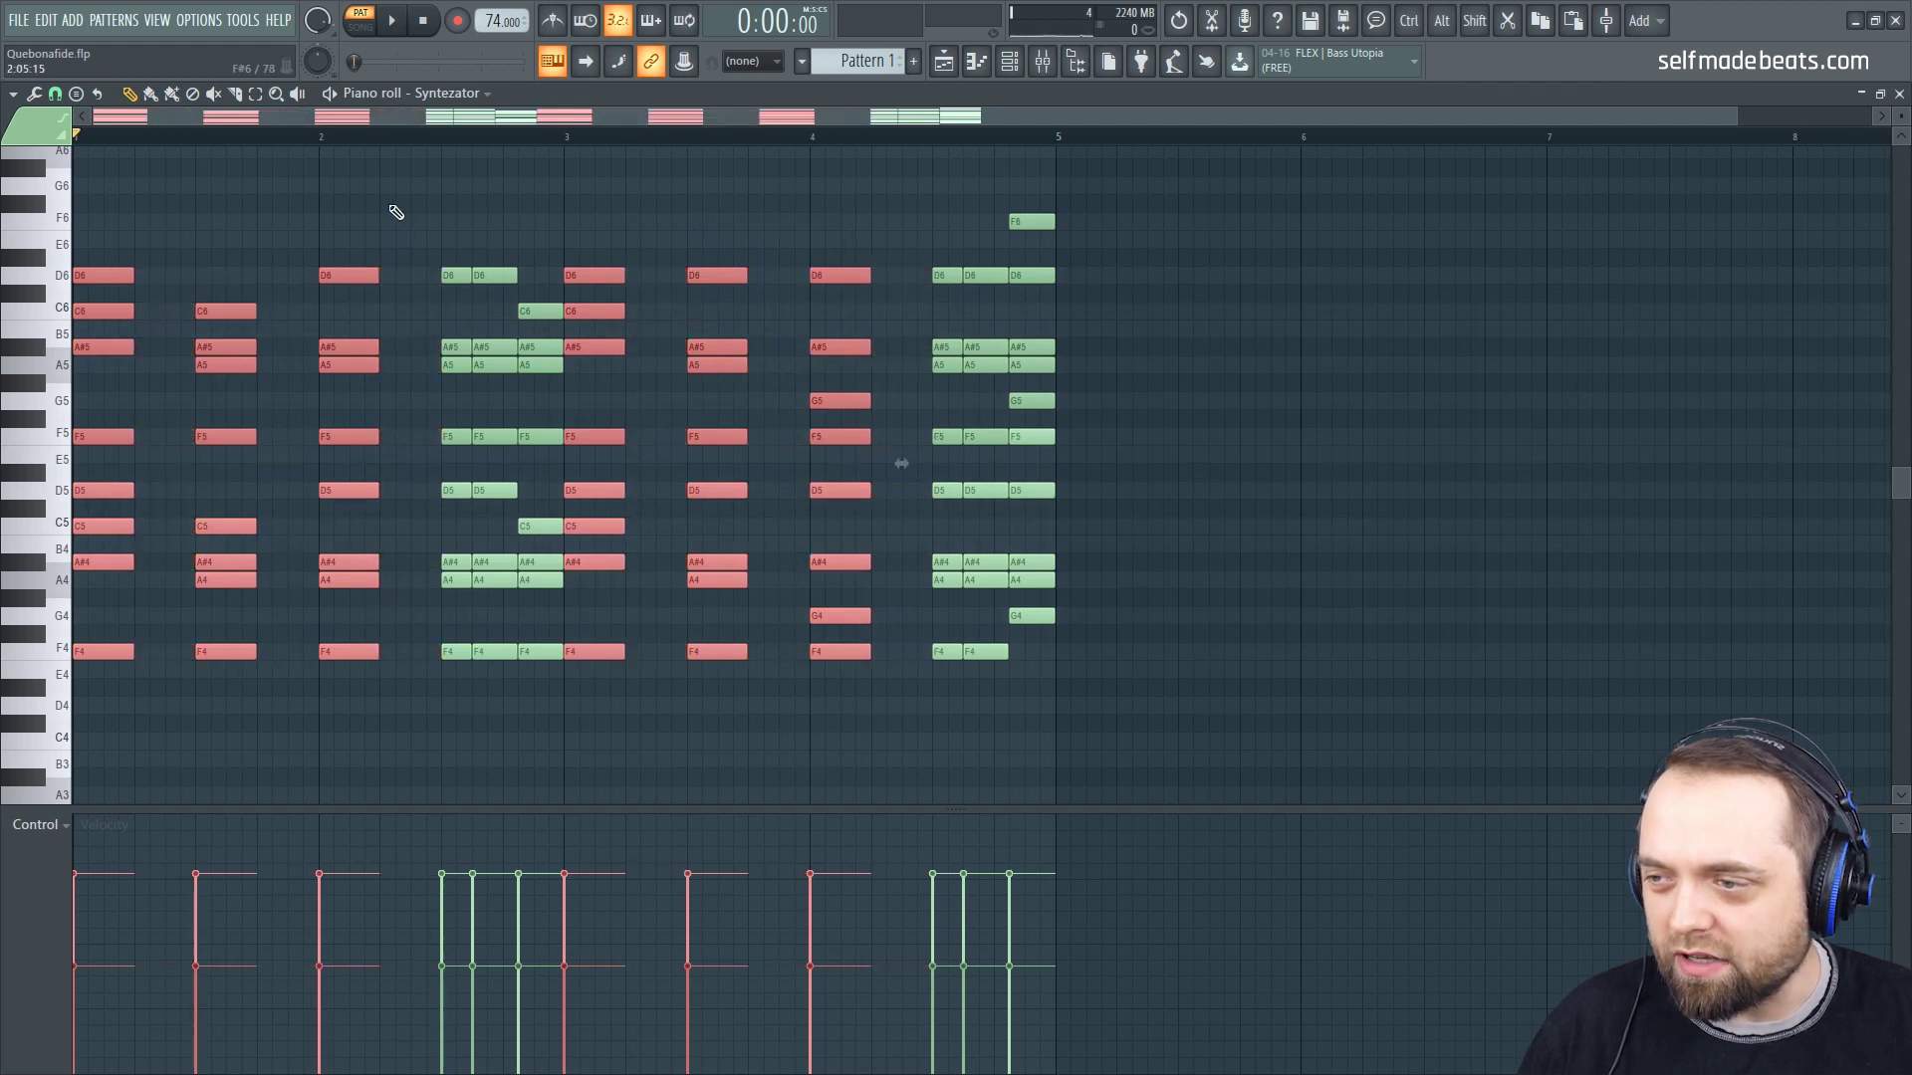
Step: Audition the shortened Syntezator chords and slightly trim the ends of all notes to leave small gaps between adjacent chords
{"action": "scroll", "coordinate": [311, 237], "scroll_direction": "up", "scroll_amount": 2}
{"action": "key", "text": "space"}
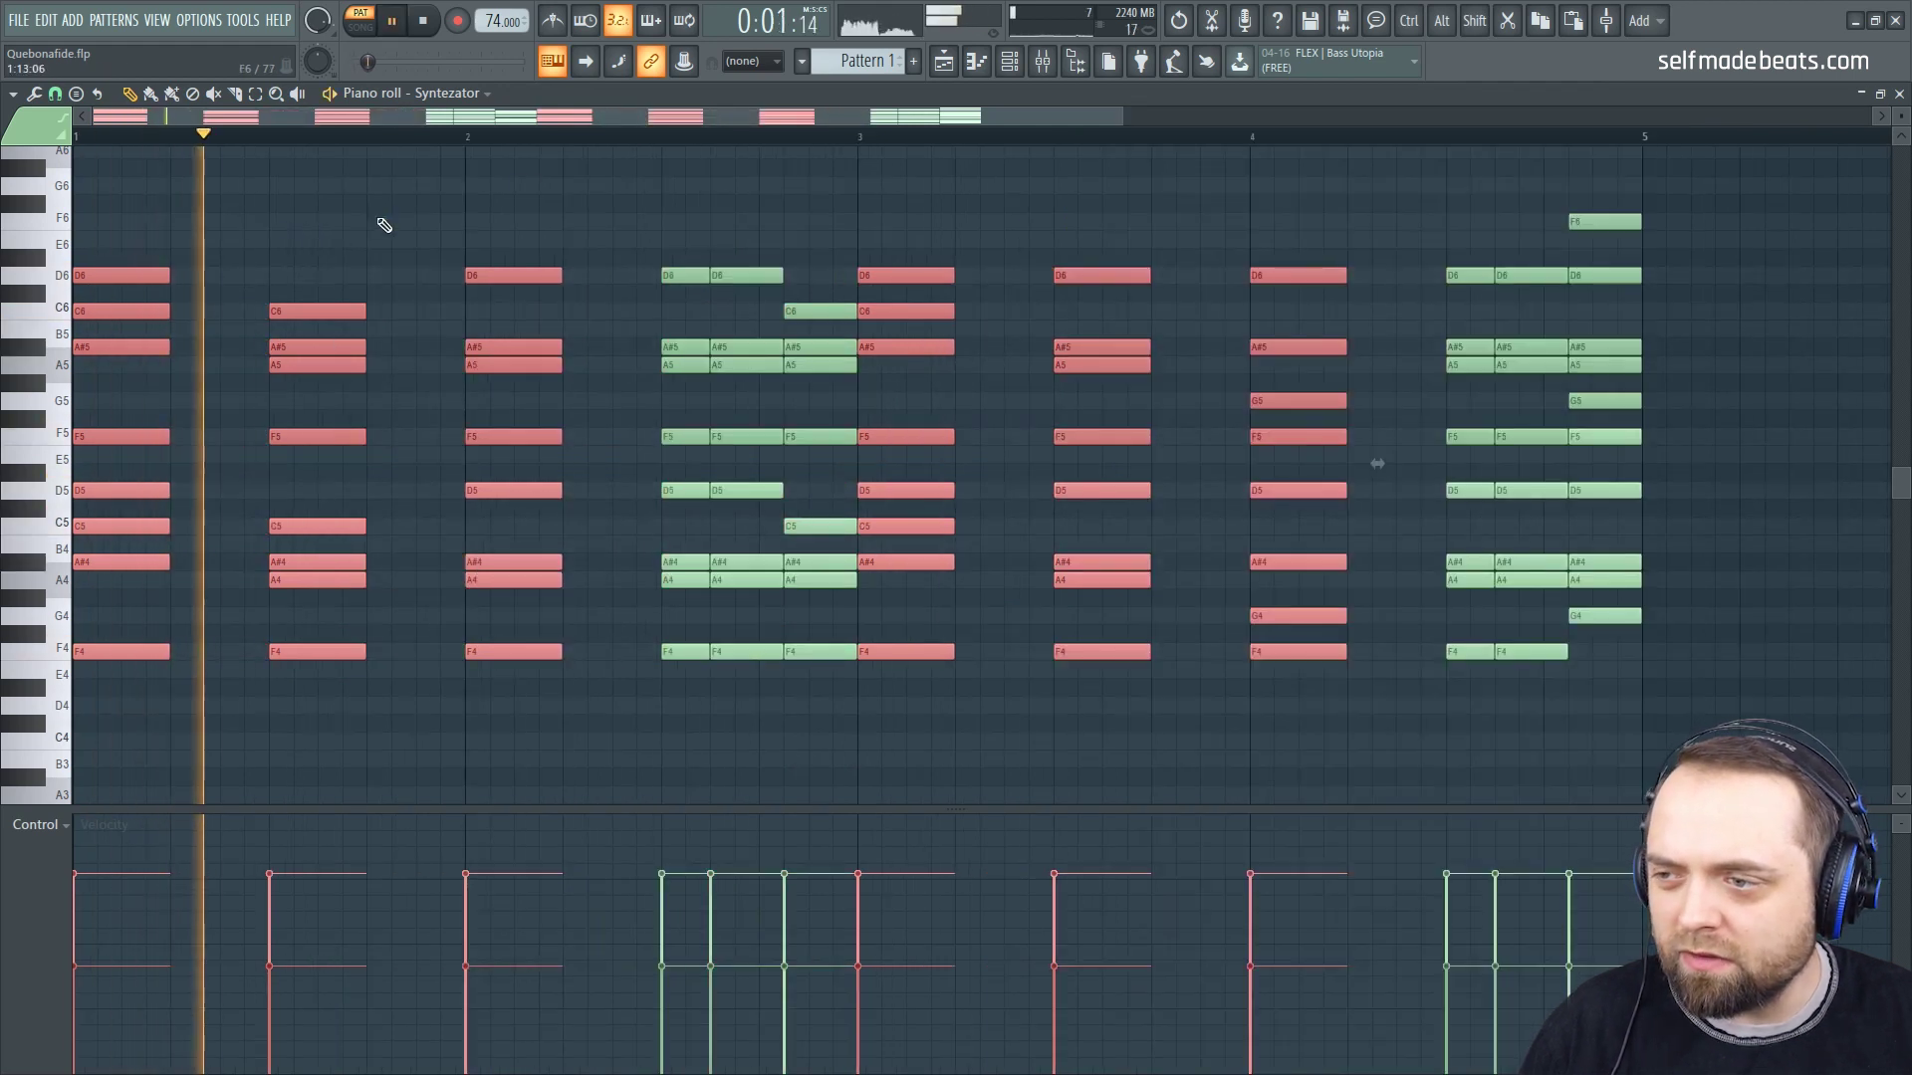
{"action": "scroll", "coordinate": [1394, 140], "scroll_direction": "down", "scroll_amount": 1}
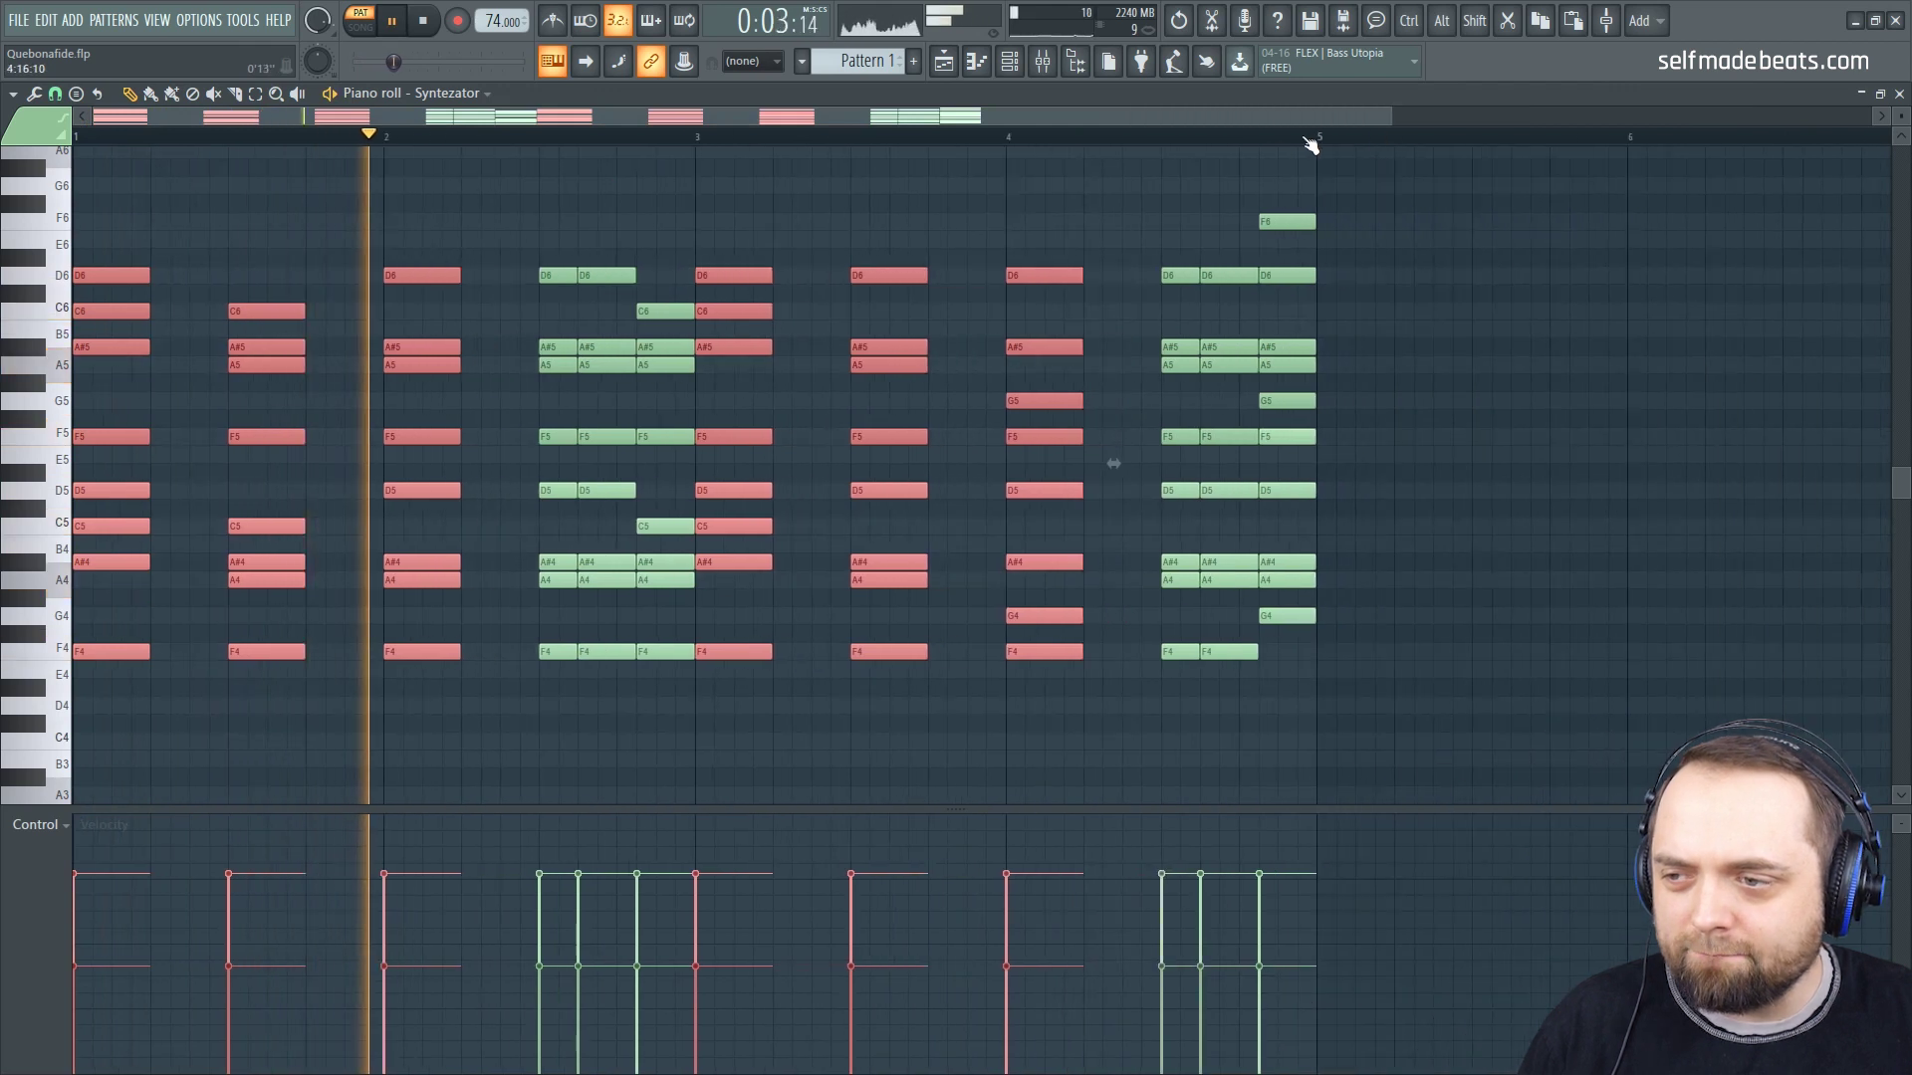
{"action": "left_click", "coordinate": [726, 172], "text": "ctrl"}
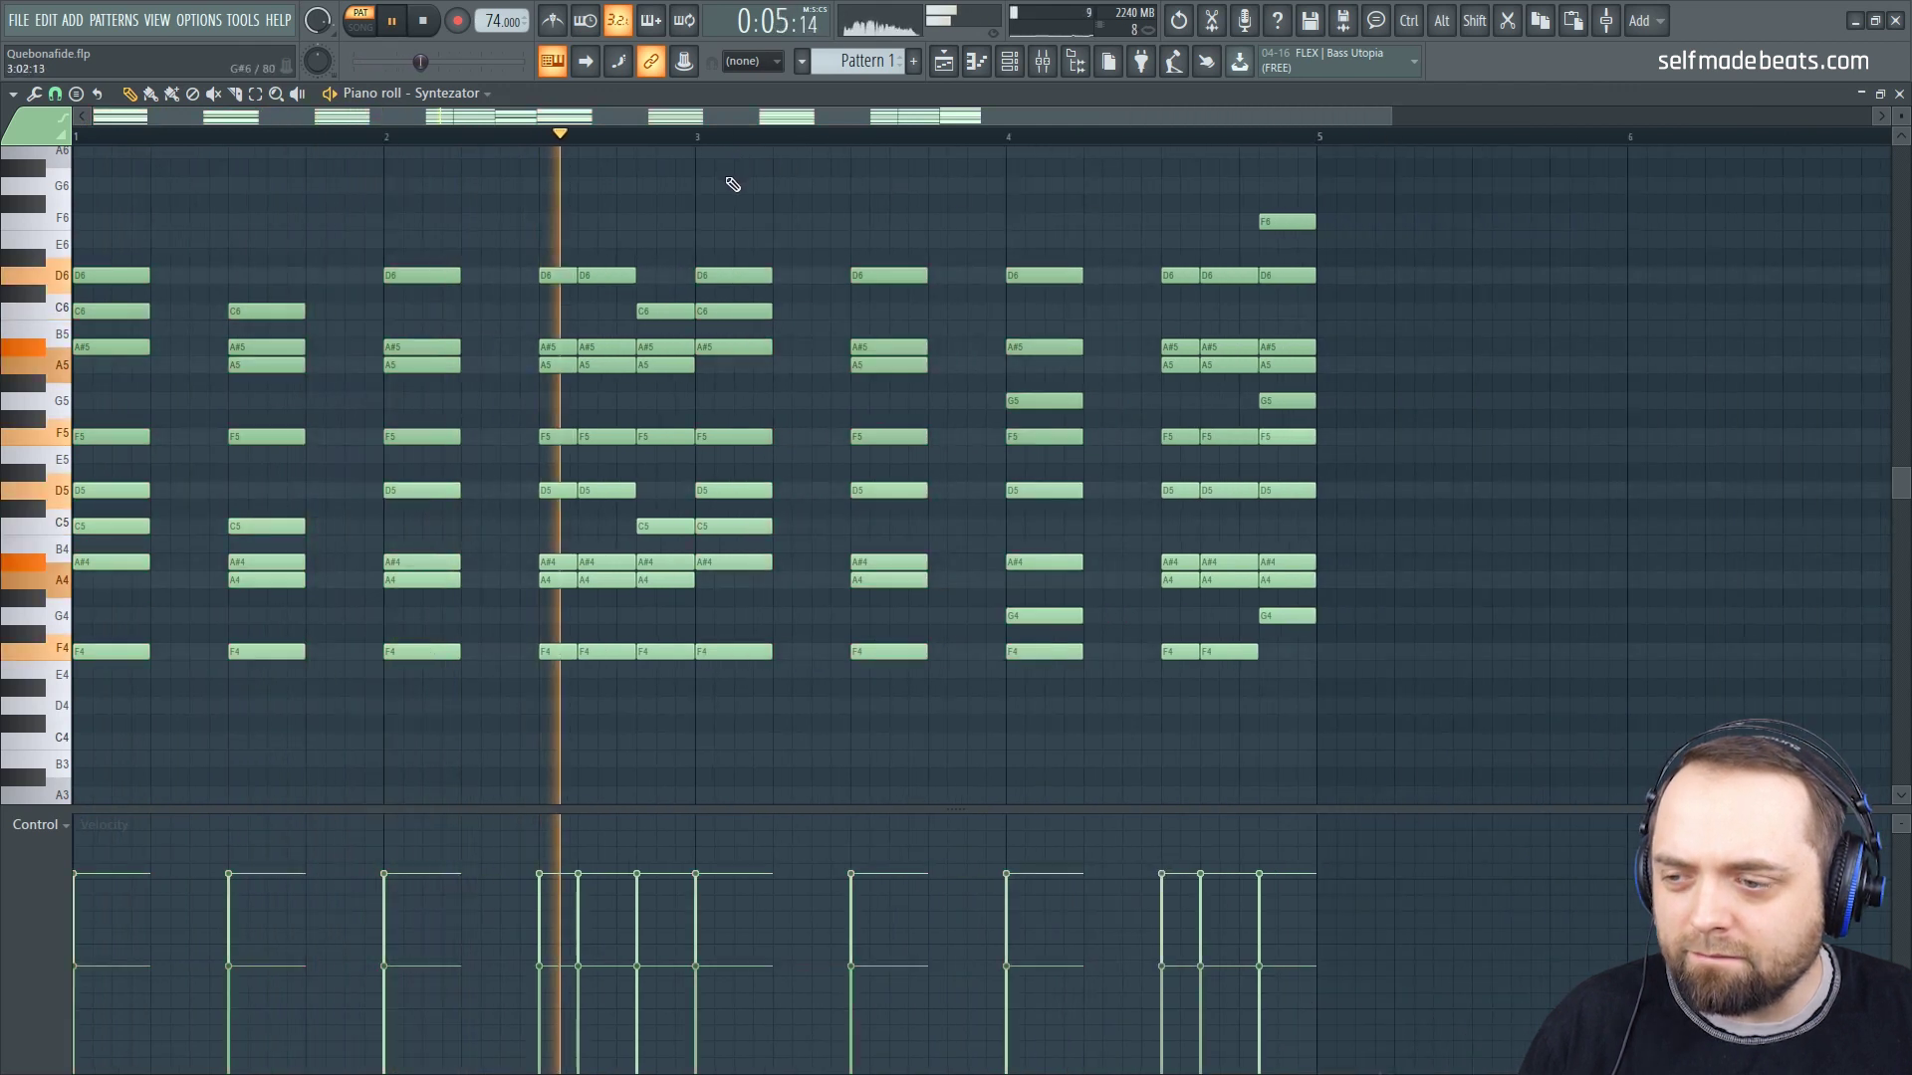
{"action": "key", "text": "space"}
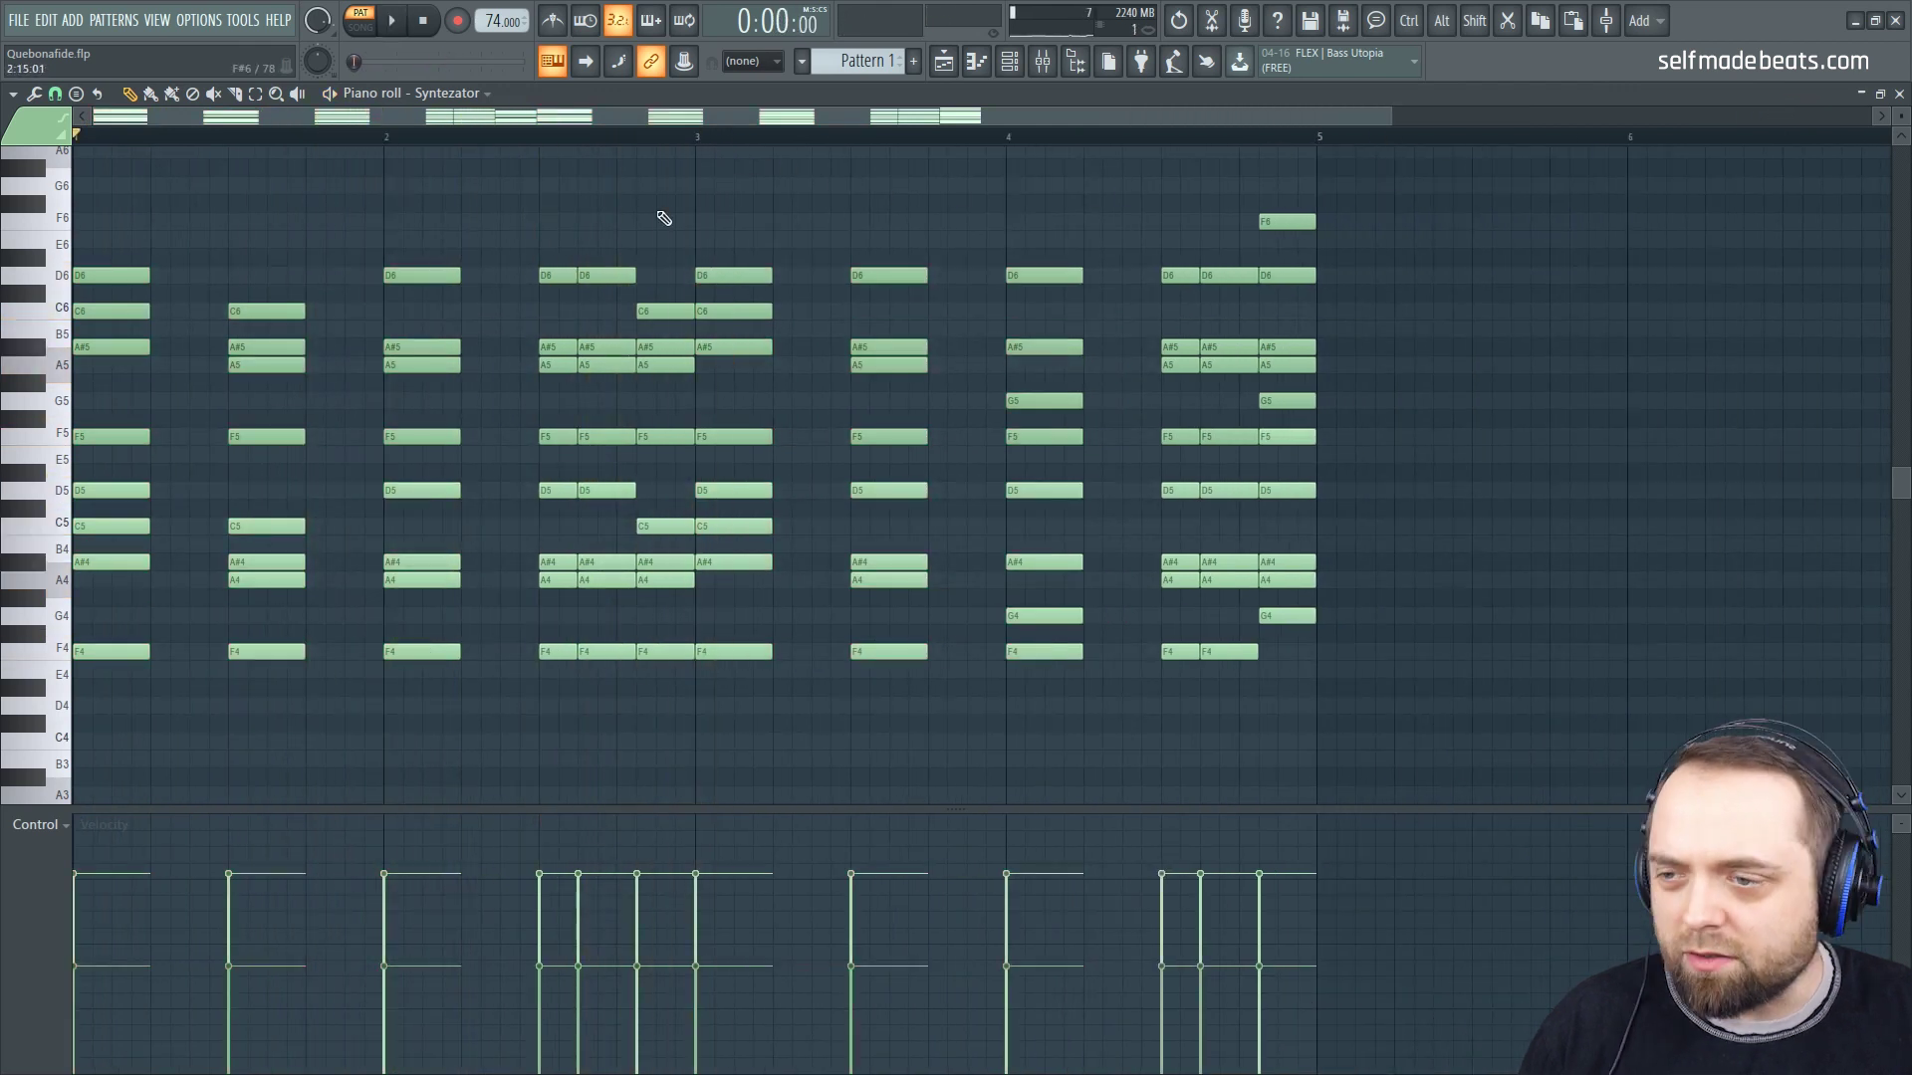
{"action": "left_click_drag", "start_coordinate": [1402, 199], "coordinate": [124, 645]}
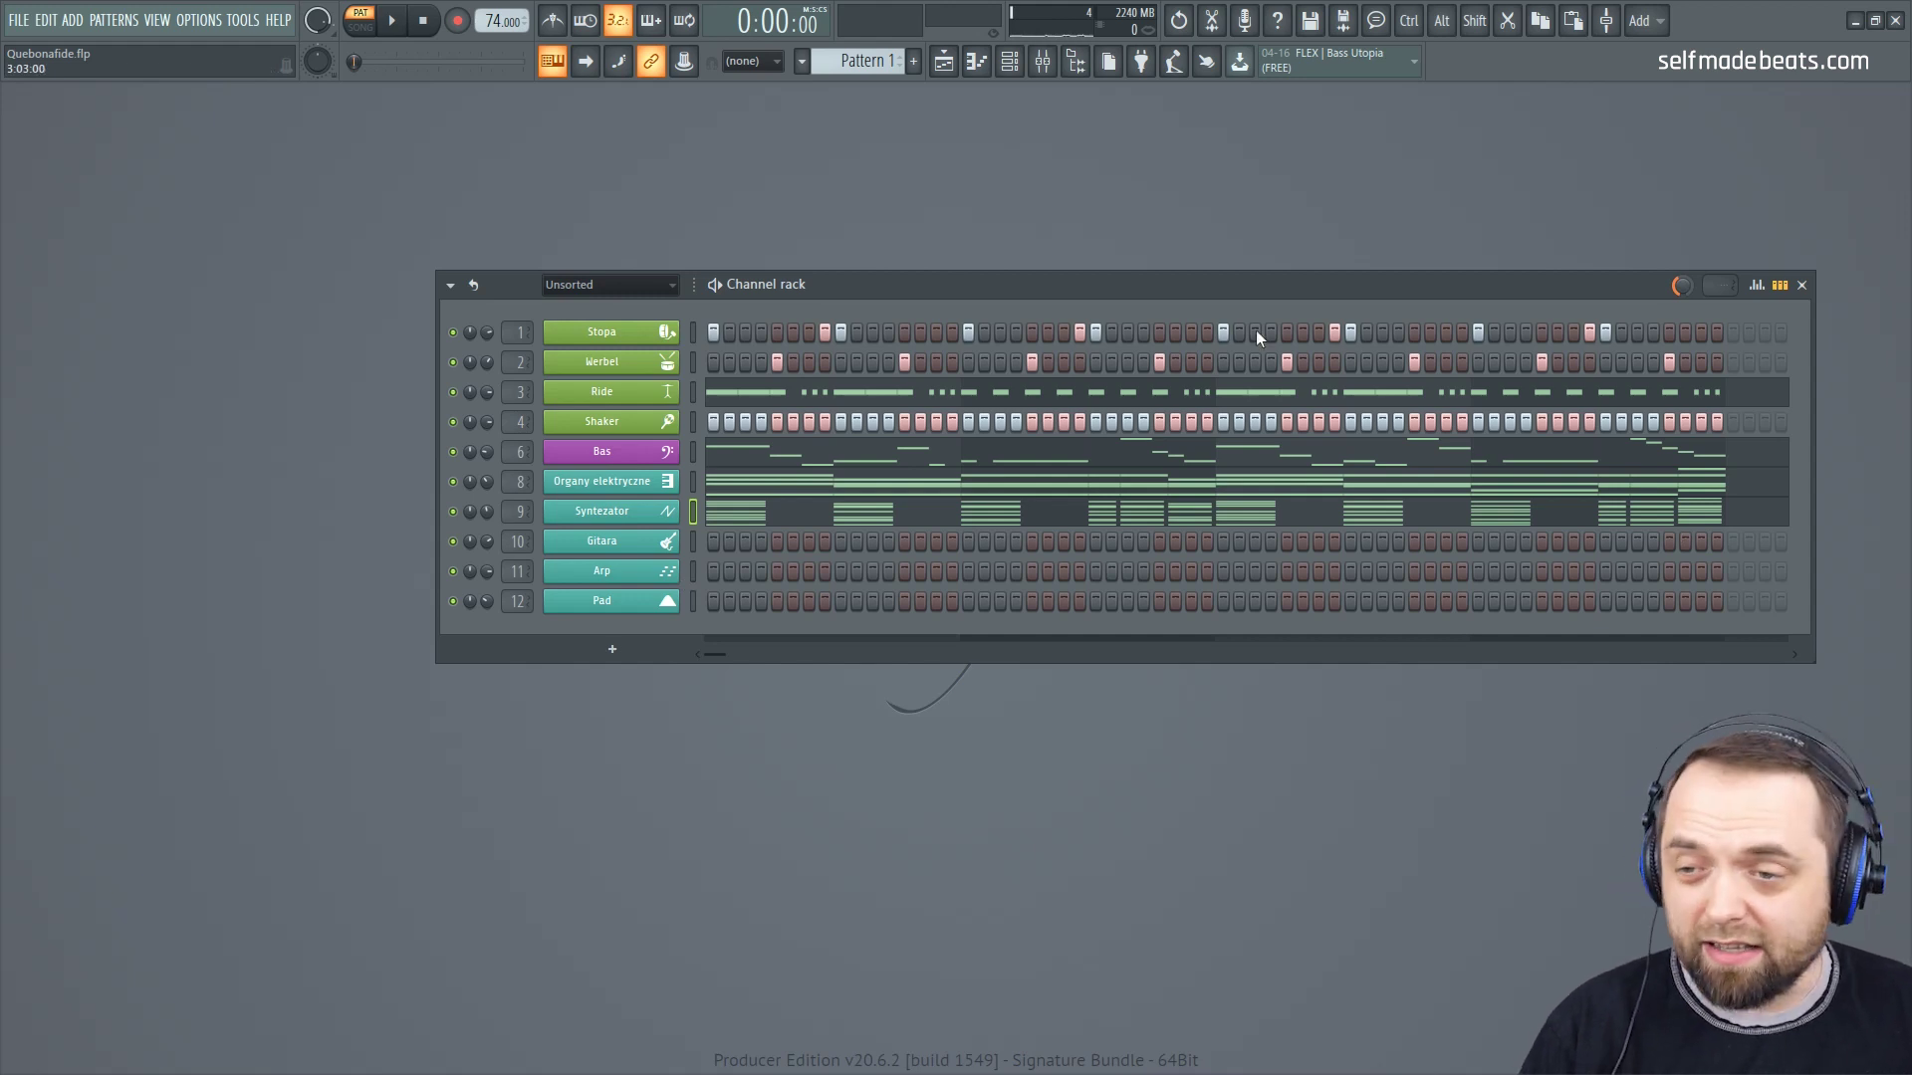
Step: Open the Gitara channel's piano roll and place one-step A#5 and G5 notes on steps 3 and 4 of bar 1
{"action": "right_click", "coordinate": [647, 551]}
{"action": "left_click", "coordinate": [742, 546]}
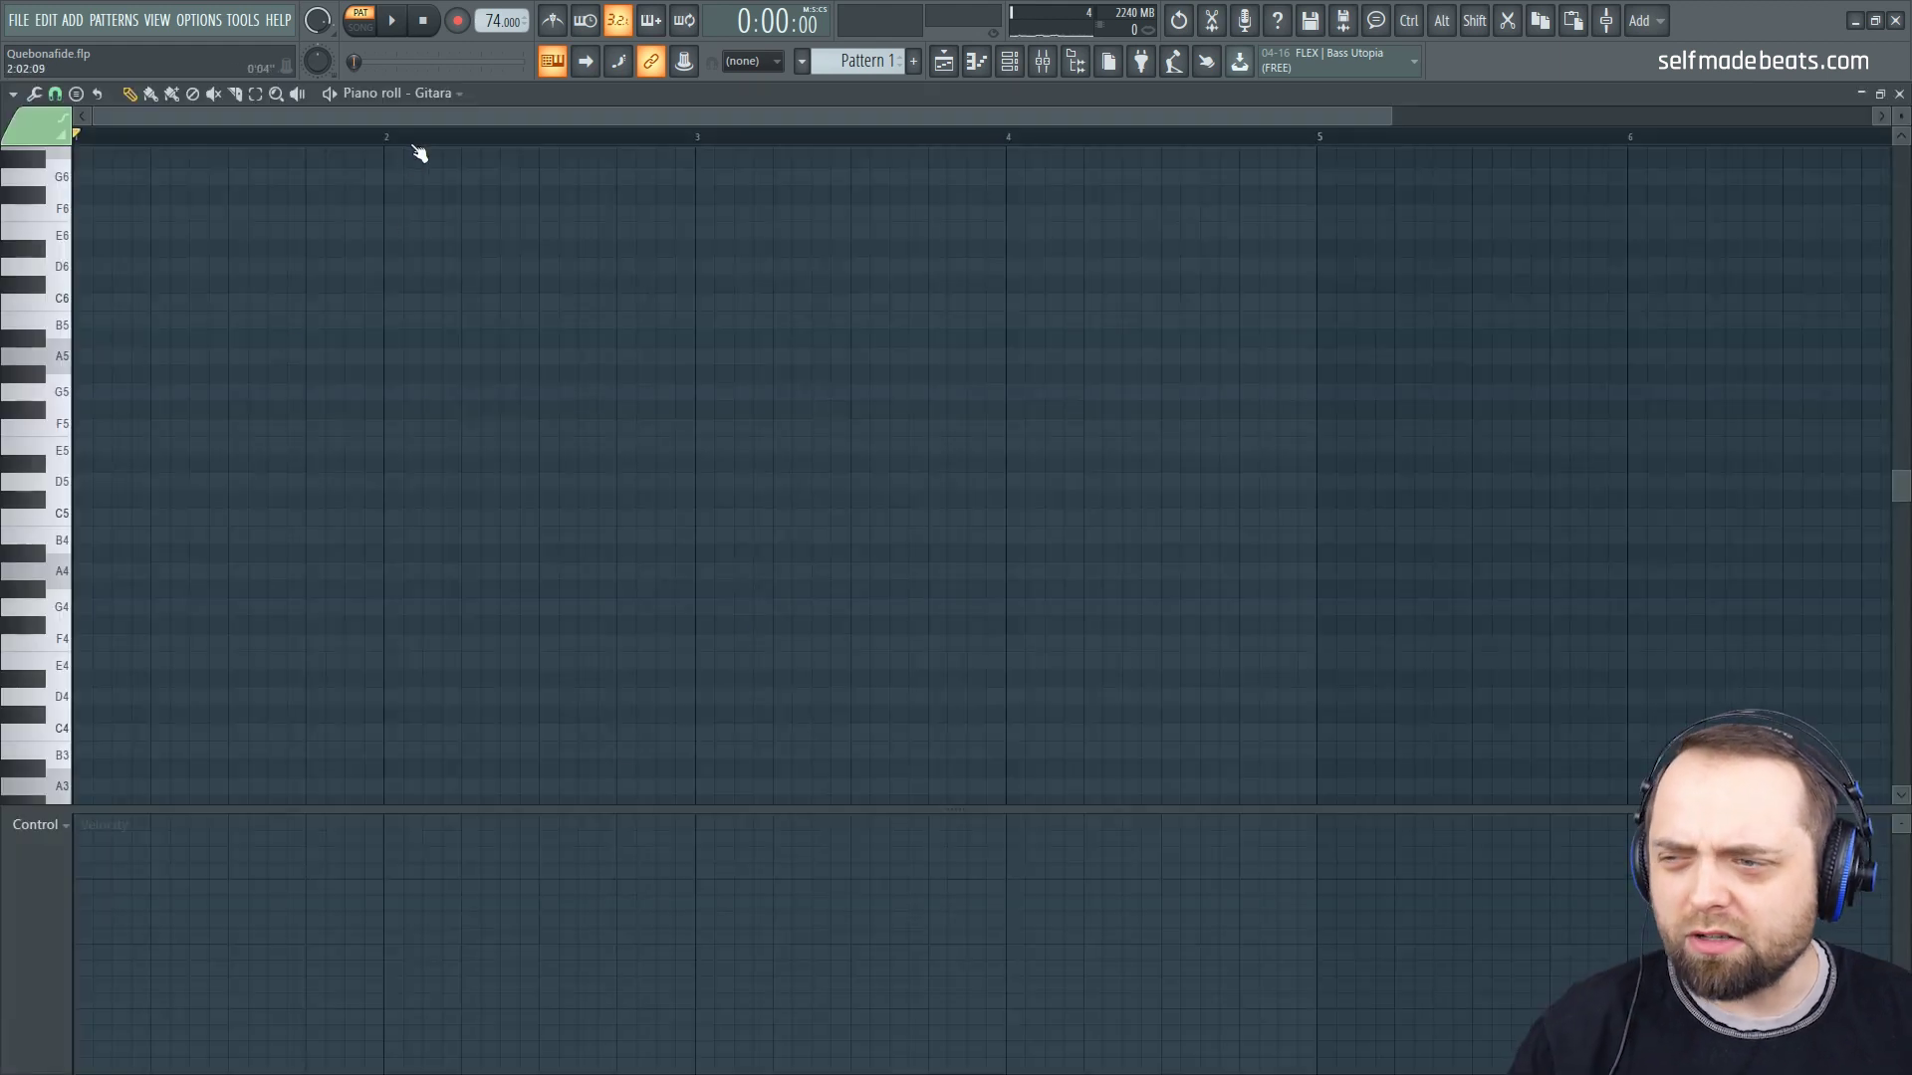
{"action": "scroll", "coordinate": [419, 152], "scroll_direction": "up", "scroll_amount": 2}
{"action": "left_click_drag", "start_coordinate": [533, 117], "coordinate": [434, 121]}
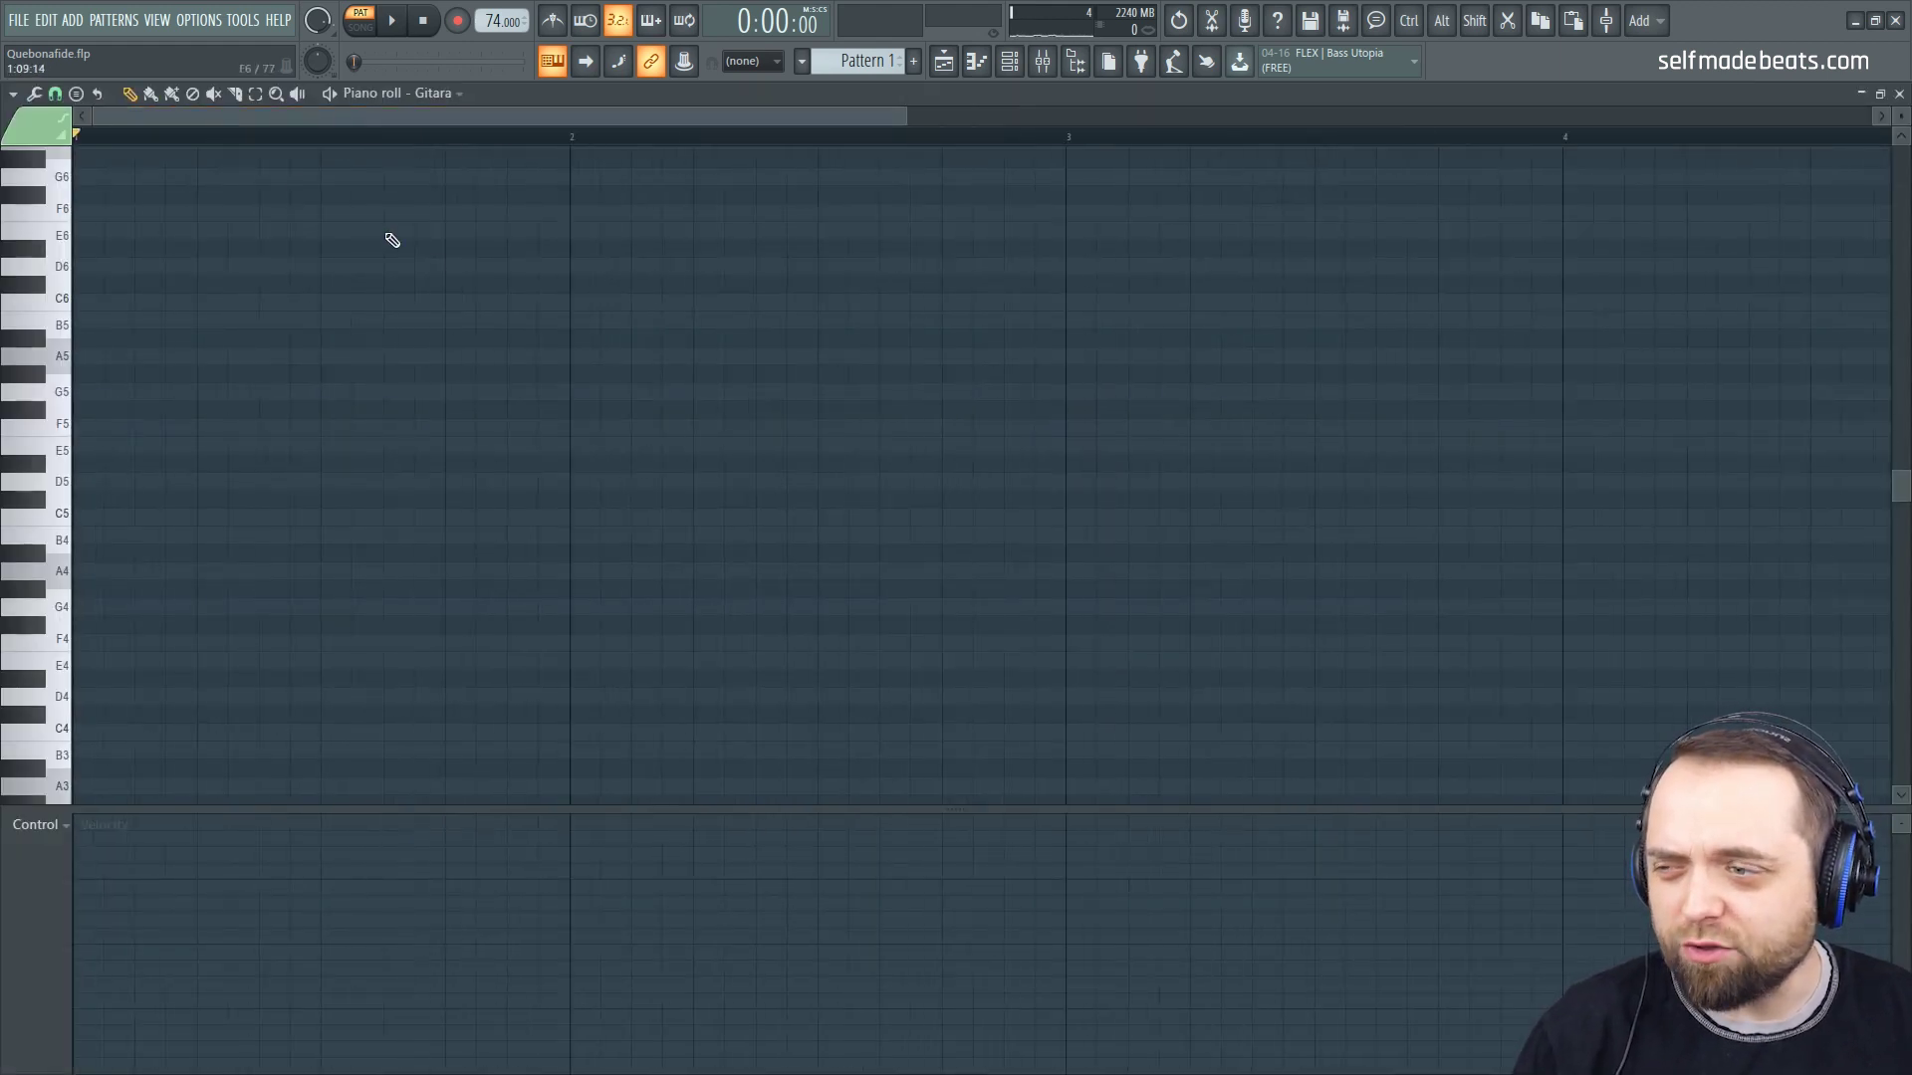
{"action": "left_click_drag", "start_coordinate": [273, 303], "coordinate": [273, 345]}
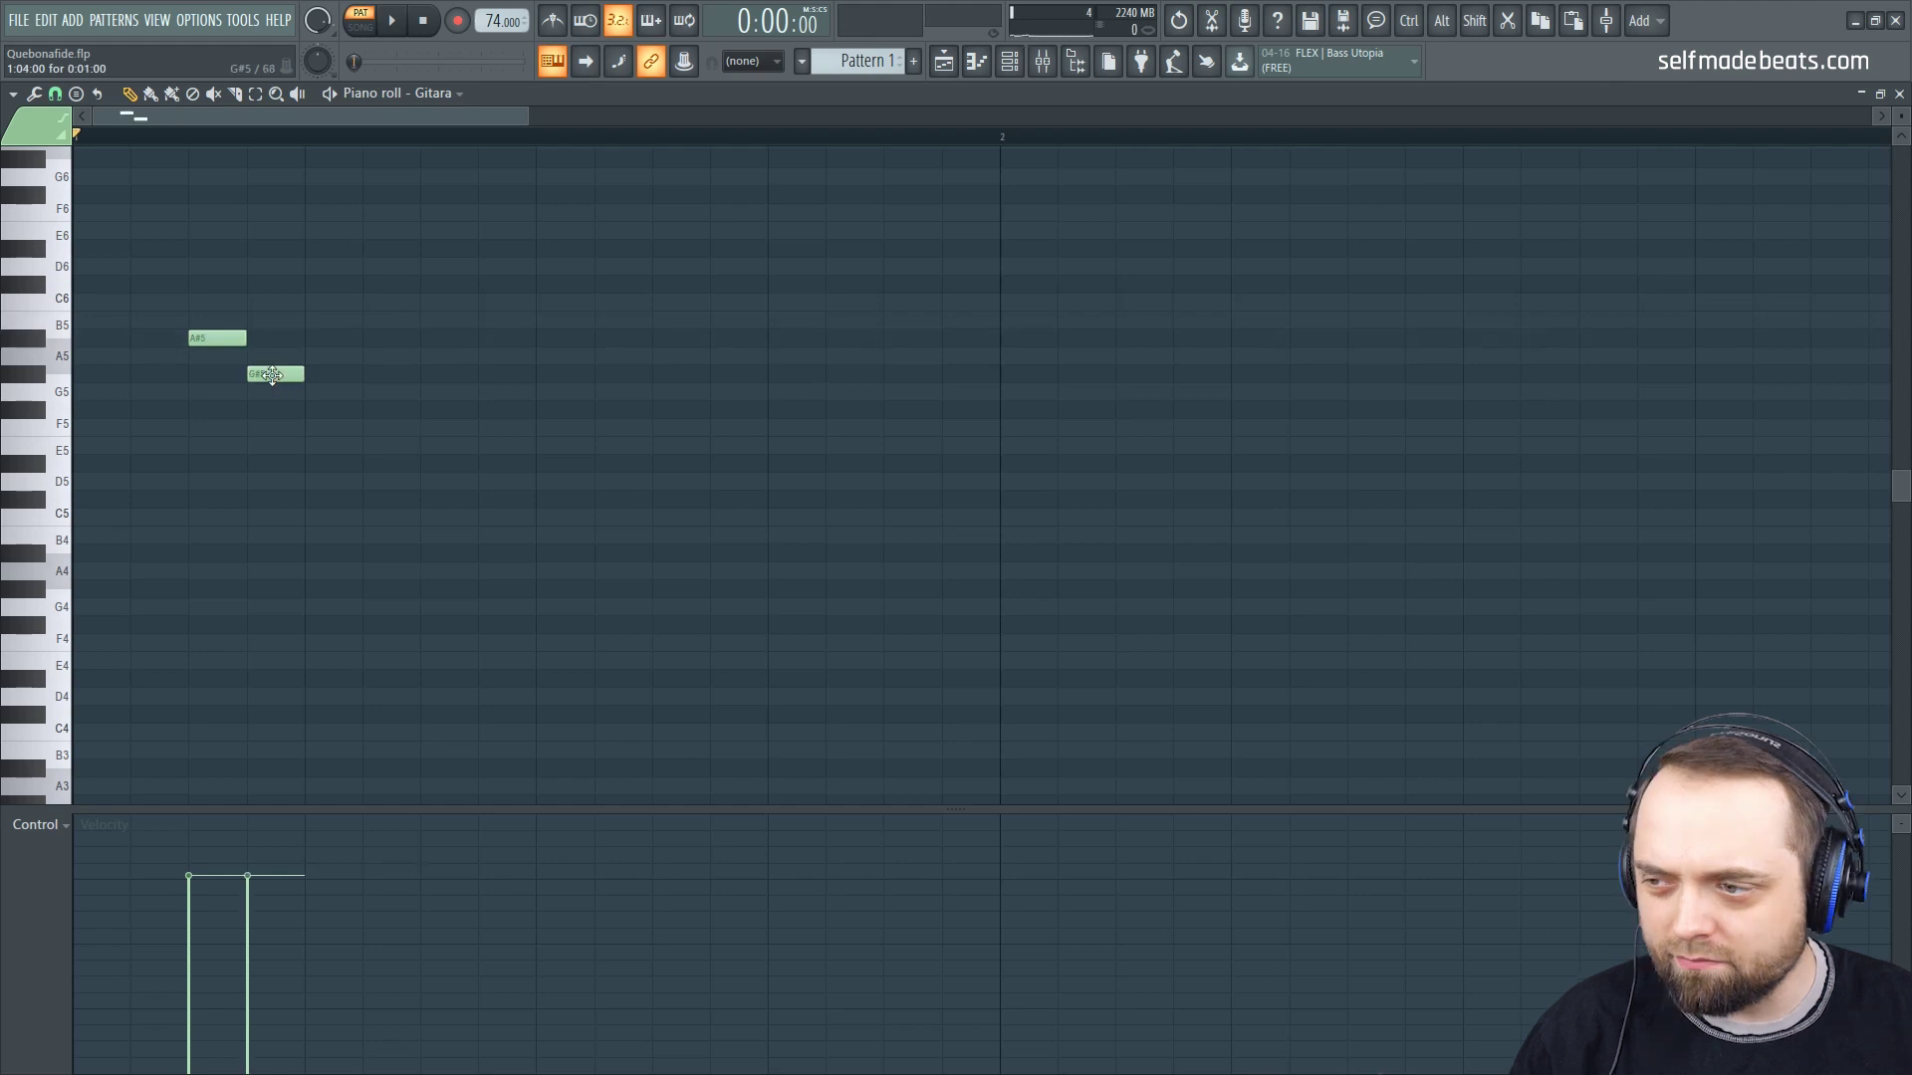
{"action": "left_click_drag", "start_coordinate": [272, 376], "coordinate": [273, 394]}
Step: Continue the descending guitar line with one-step F5, D5 and C5 notes on steps 5 to 7, auditioning it along the way
{"action": "key", "text": "space"}
{"action": "left_click", "coordinate": [329, 428]}
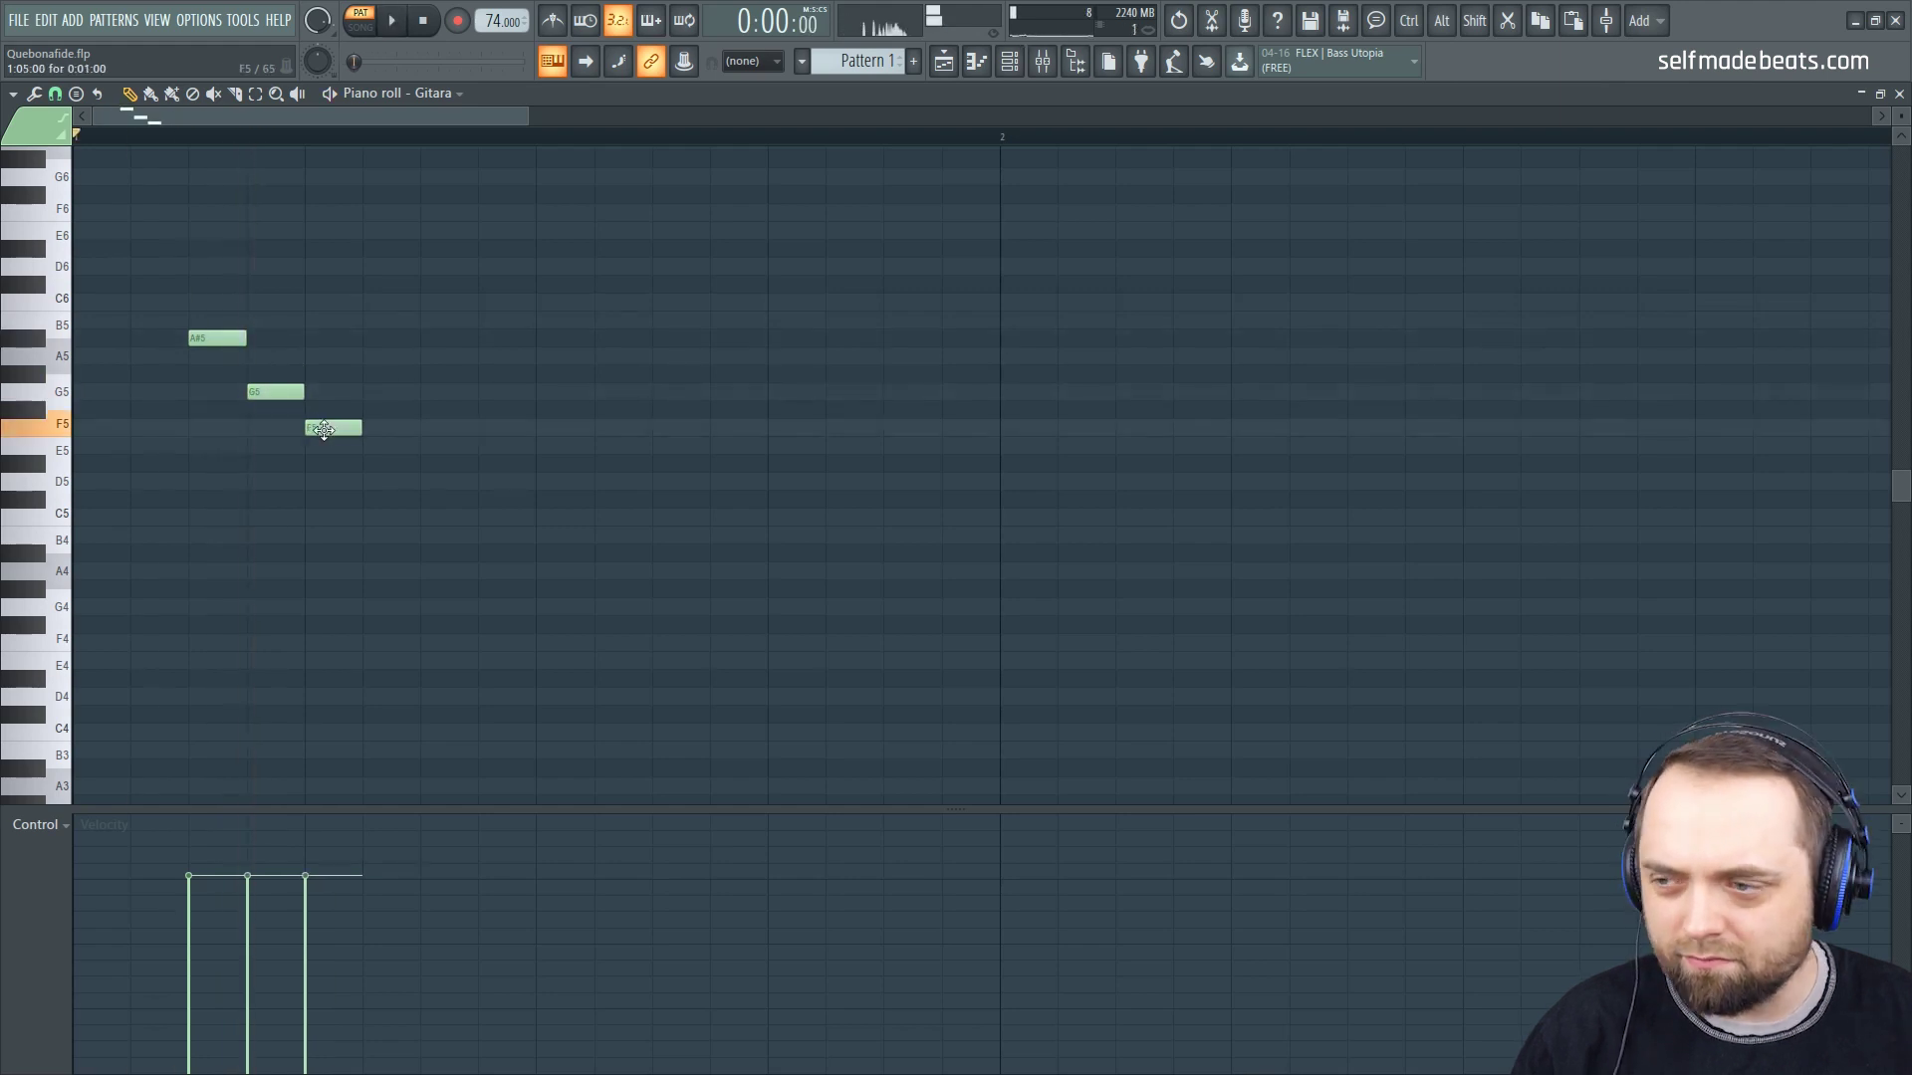
{"action": "key", "text": "space"}
{"action": "left_click_drag", "start_coordinate": [373, 460], "coordinate": [368, 481]}
{"action": "key", "text": "space"}
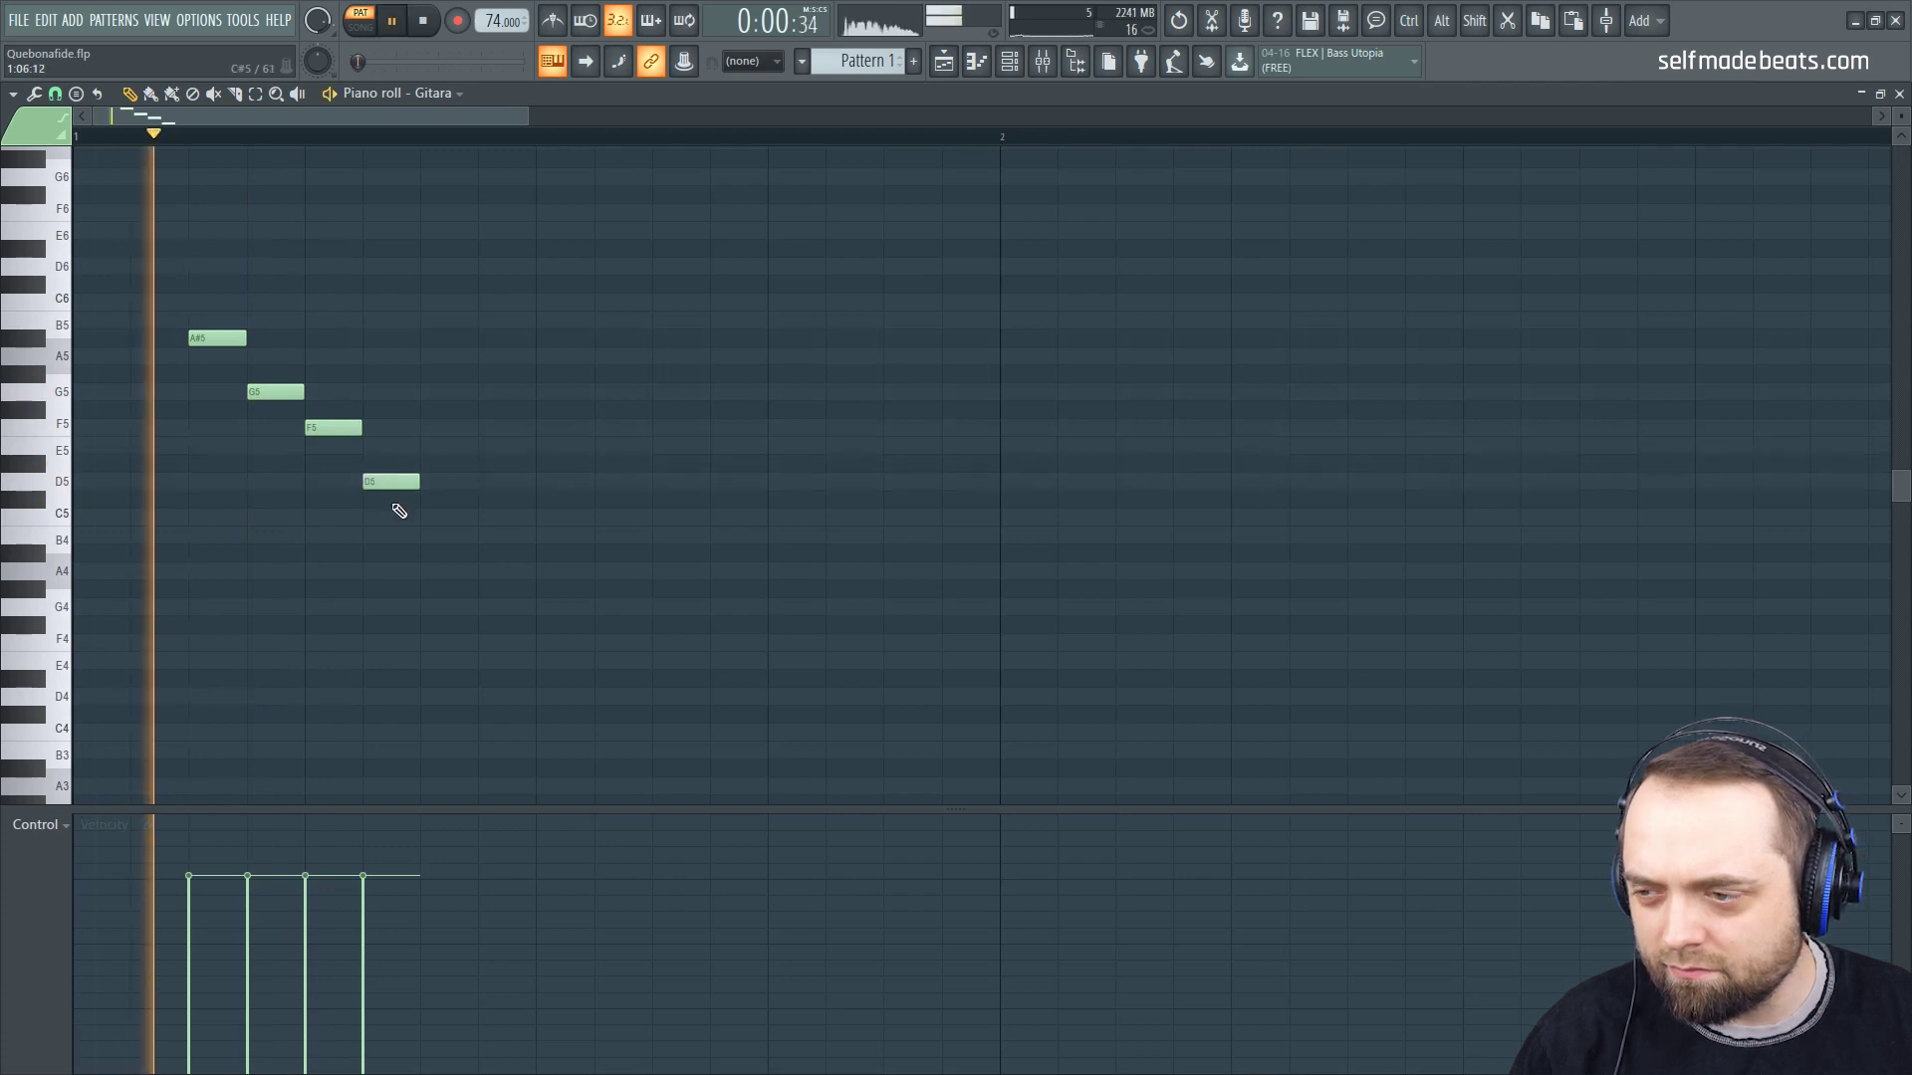
{"action": "left_click", "coordinate": [448, 517]}
{"action": "key", "text": "space"}
{"action": "key", "text": "space"}
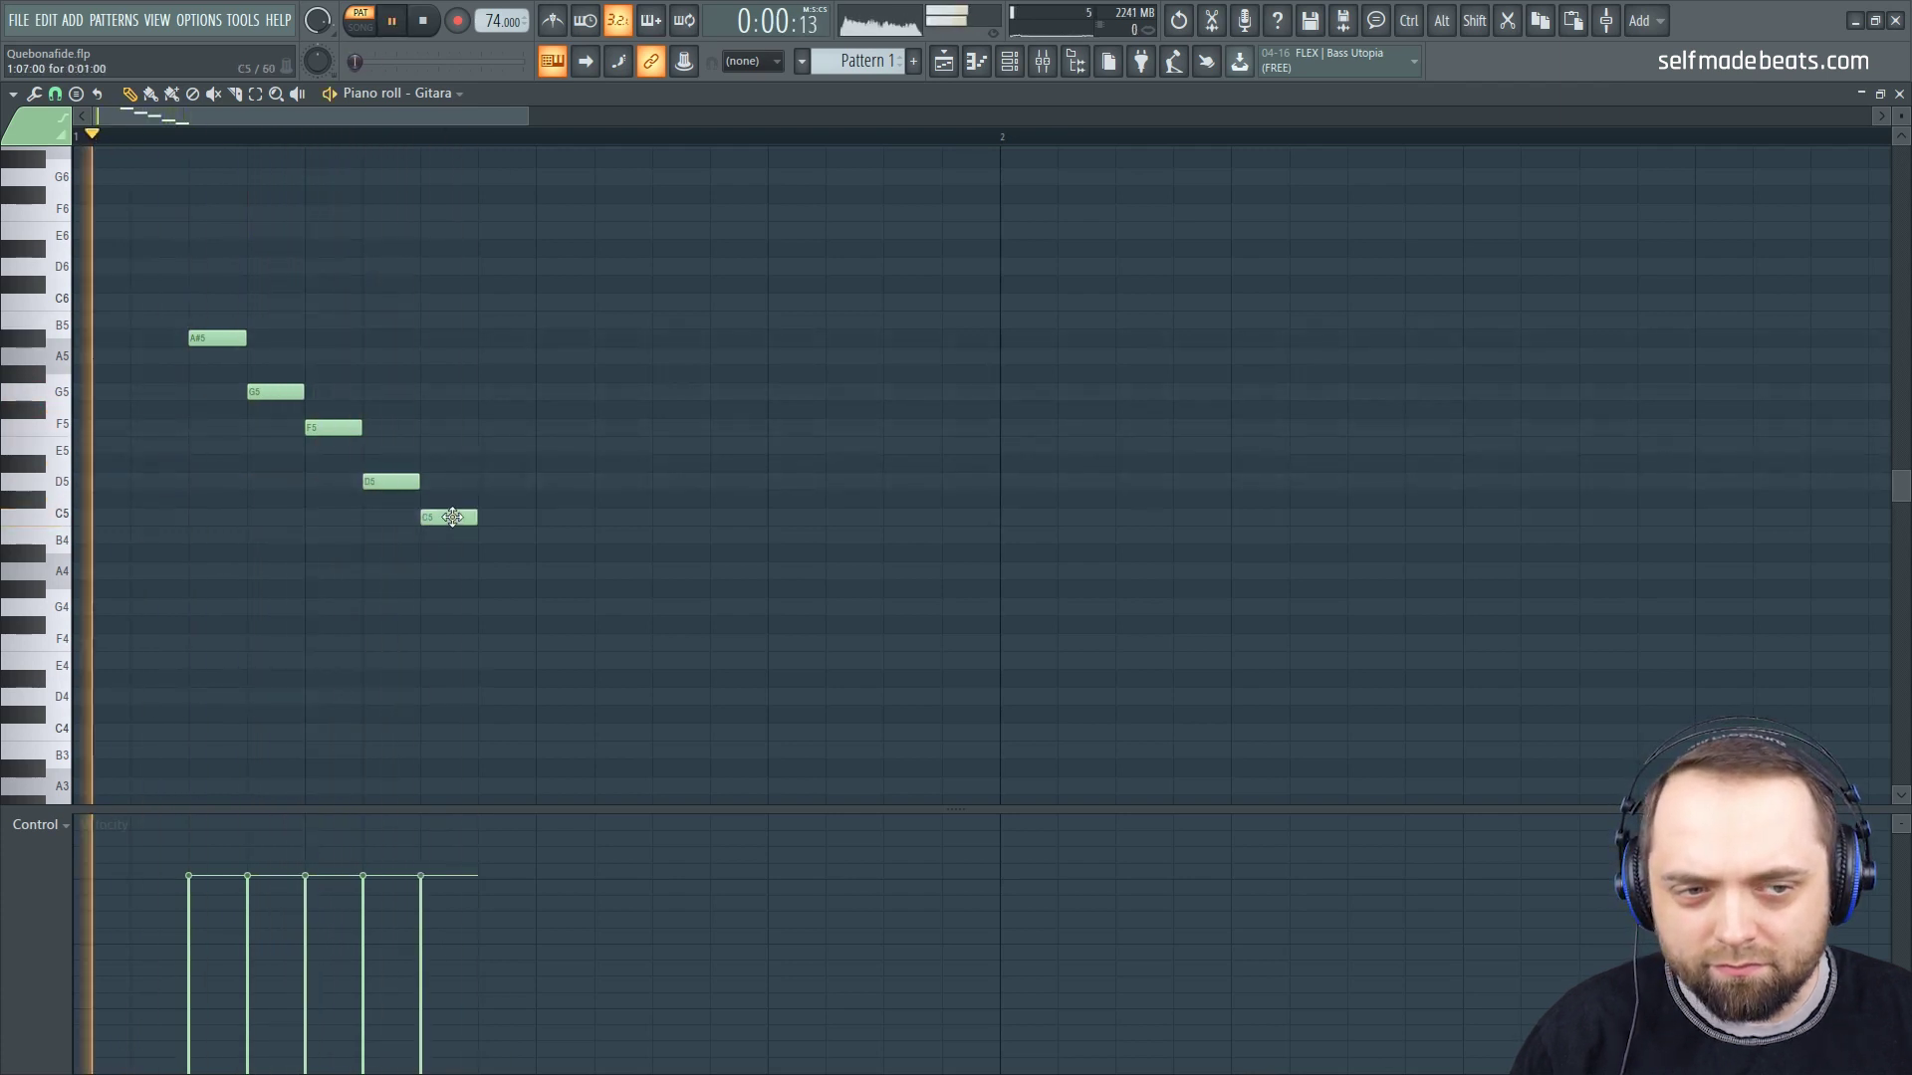
{"action": "key", "text": "space"}
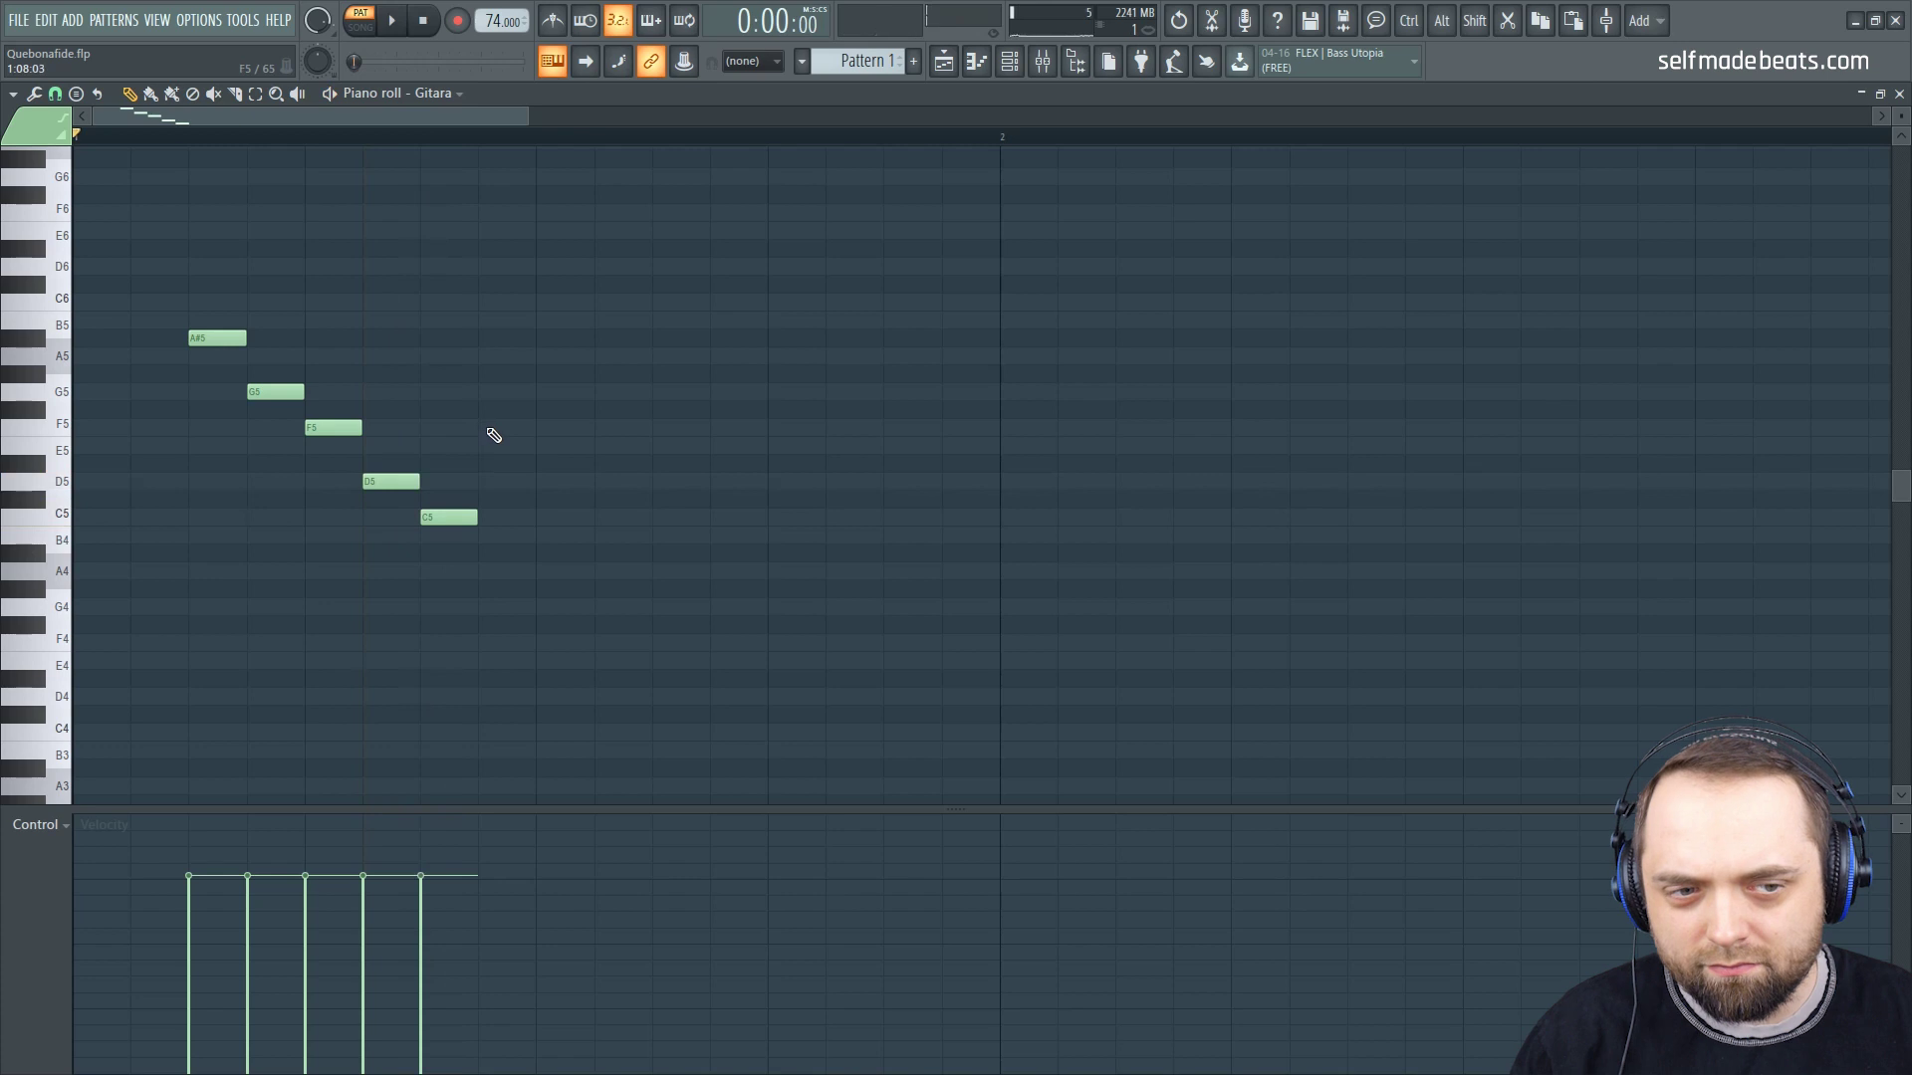
Step: Add a three-step F5 guitar note on step 8 of bar 1 and play the phrase back
{"action": "left_click", "coordinate": [498, 427]}
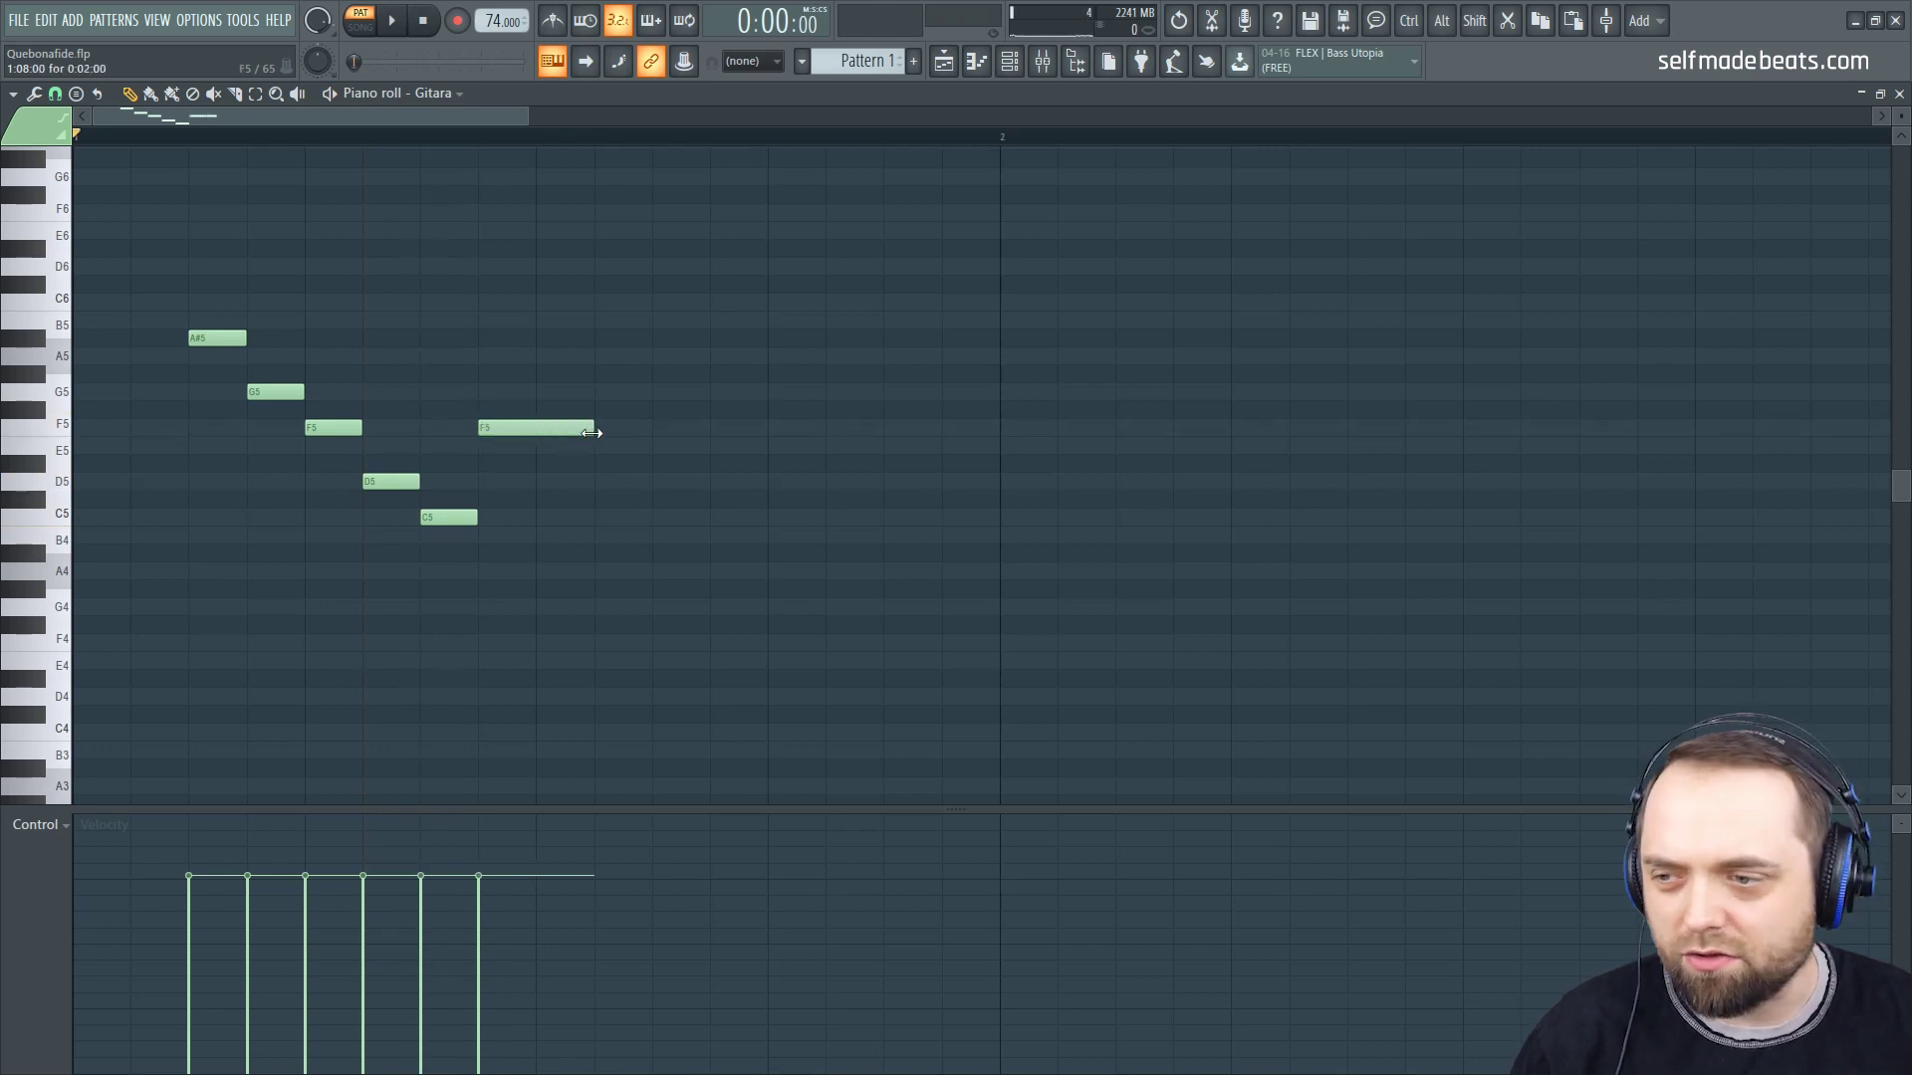
{"action": "left_click_drag", "start_coordinate": [606, 433], "coordinate": [622, 435]}
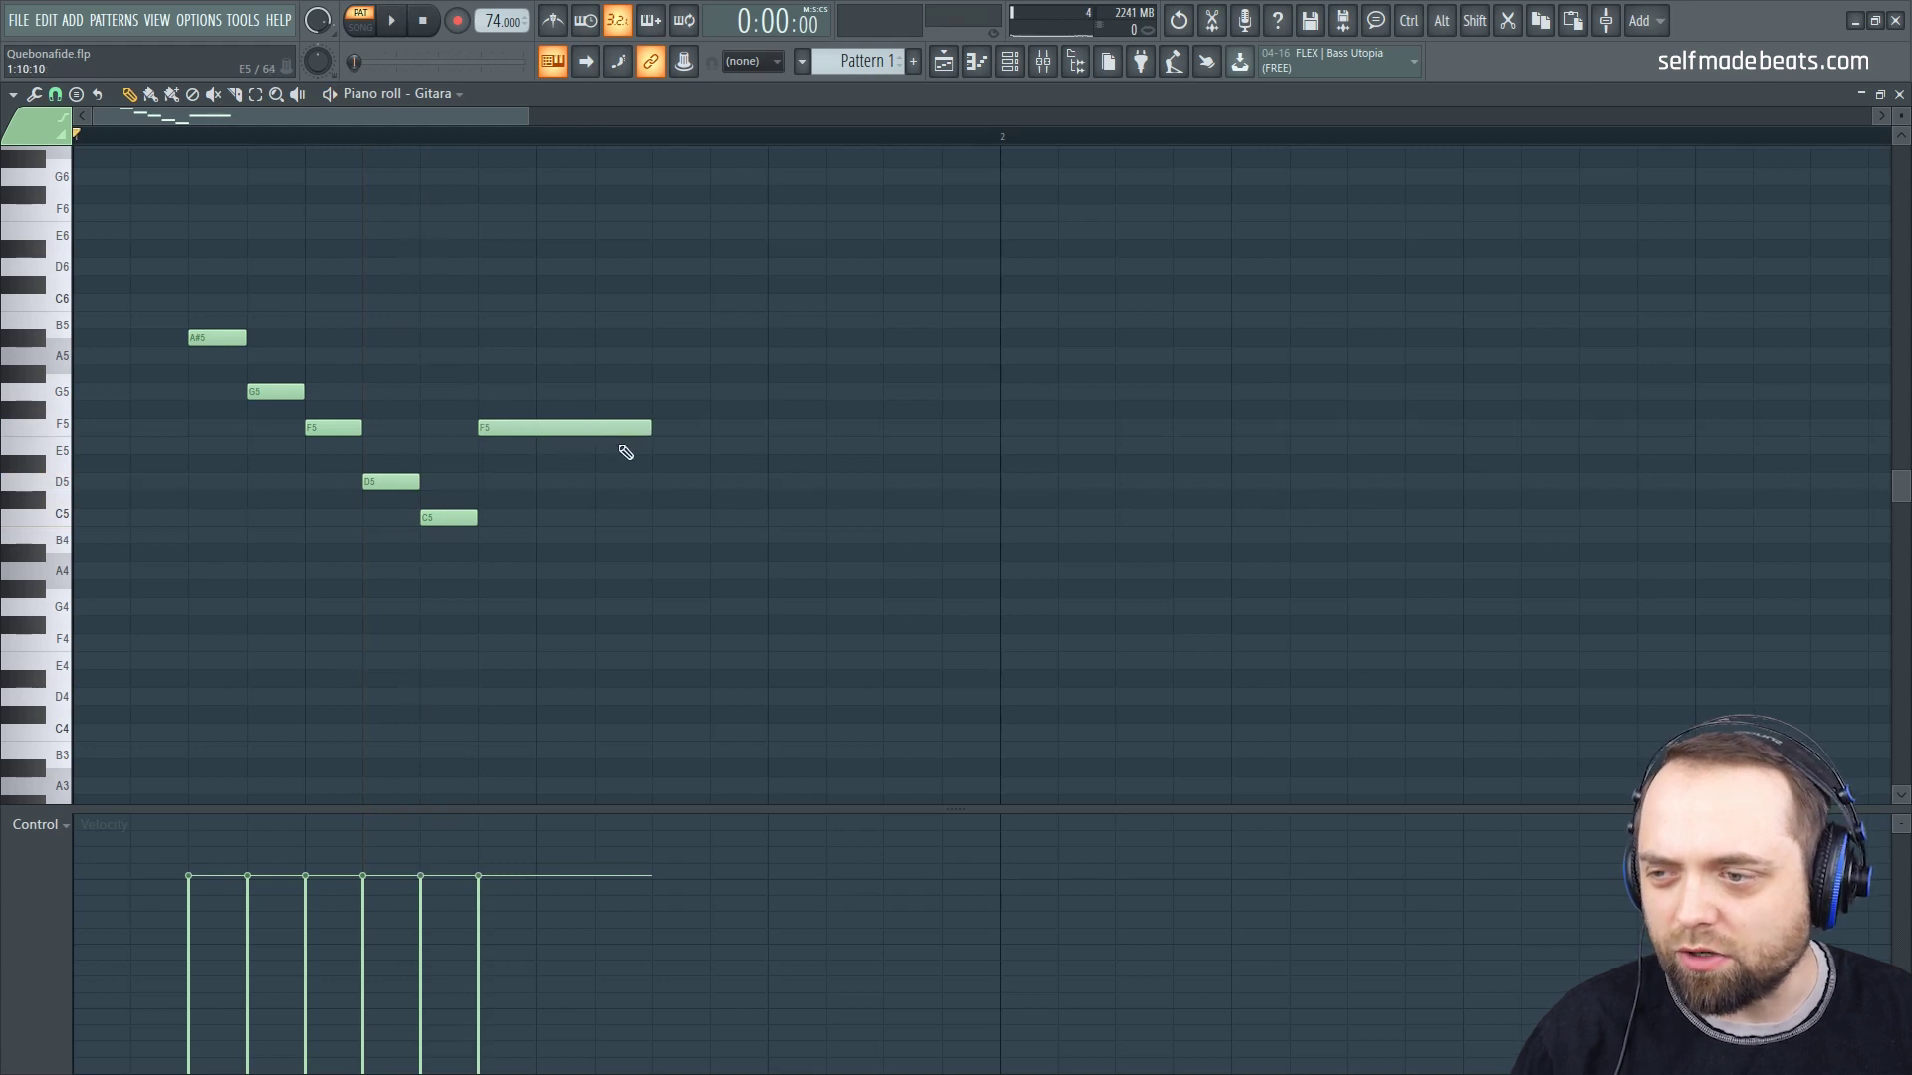
{"action": "key", "text": "space"}
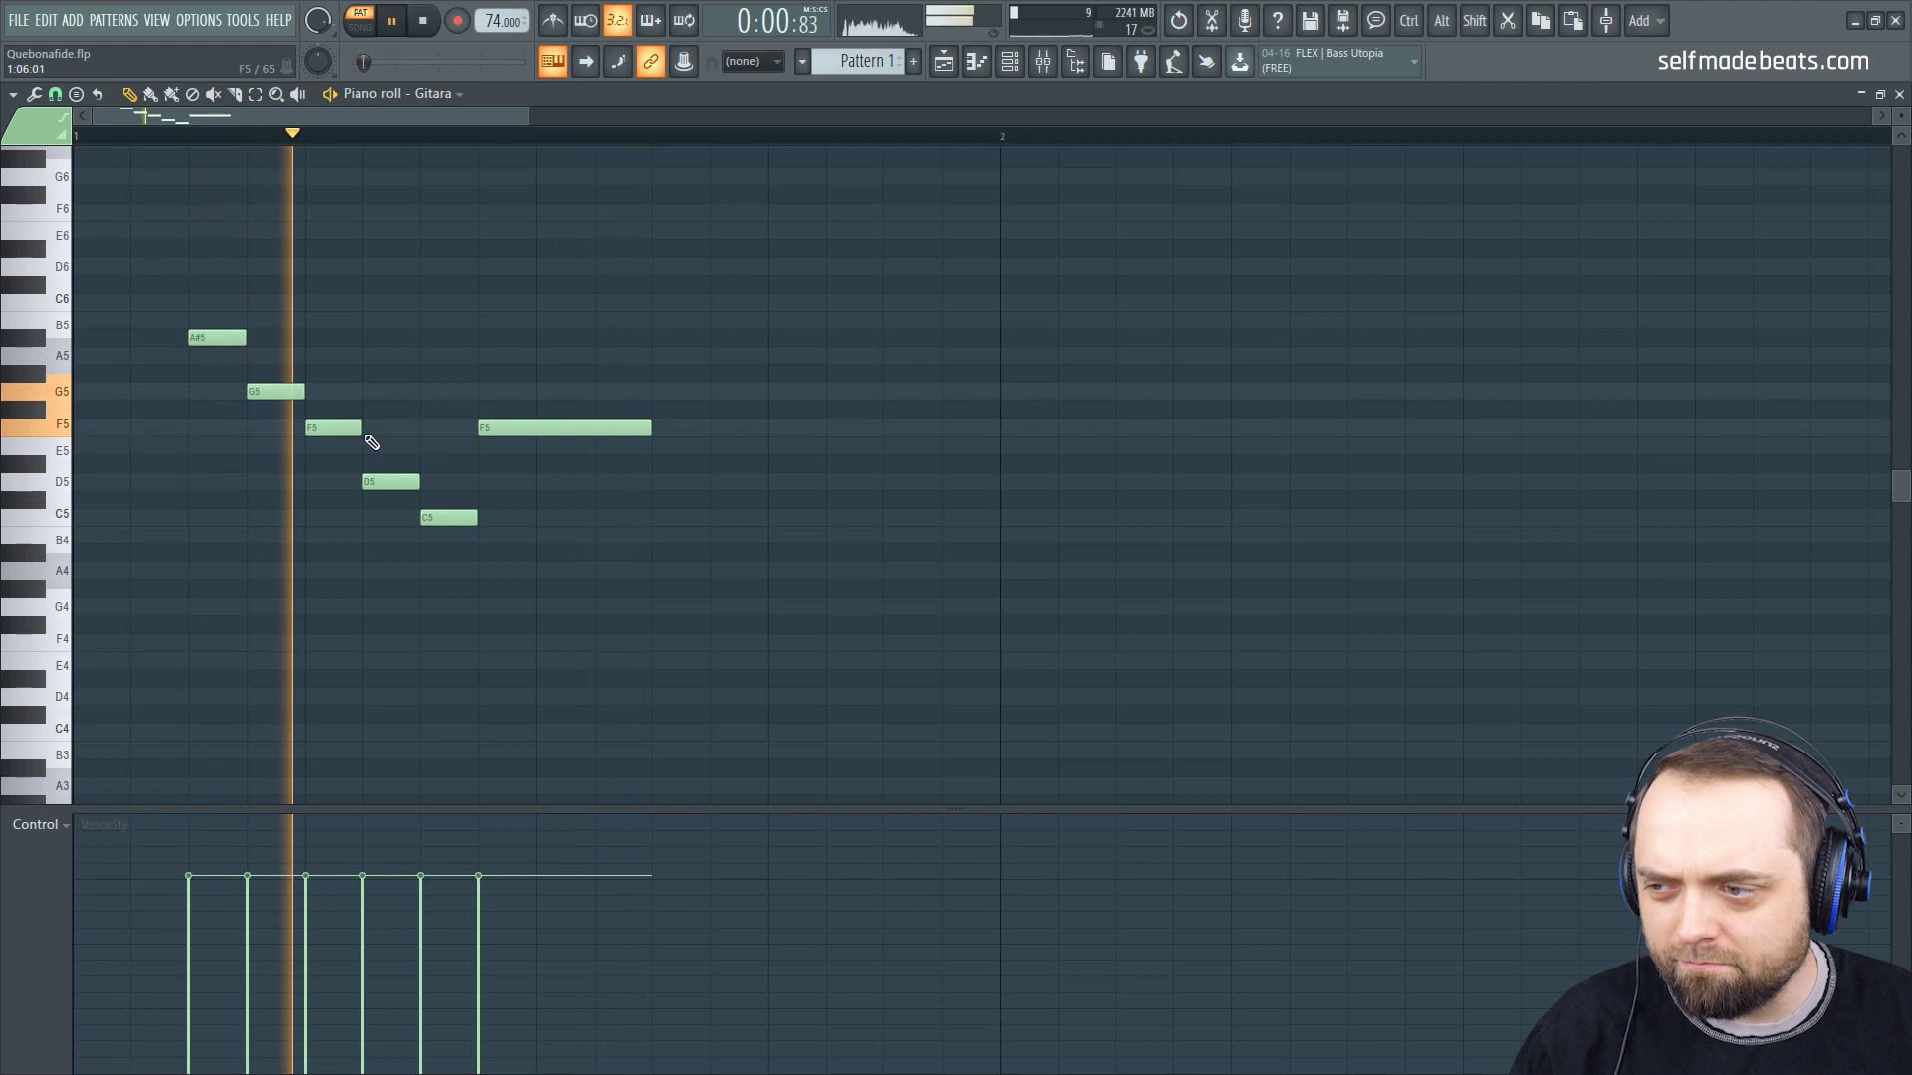
{"action": "key", "text": "space"}
Step: Add one-step C5, C5, D5 and F5 guitar notes on steps 11 to 14 of bar 1 and audition the phrase
{"action": "left_click", "coordinate": [667, 516]}
{"action": "left_click", "coordinate": [715, 517]}
{"action": "left_click", "coordinate": [796, 481]}
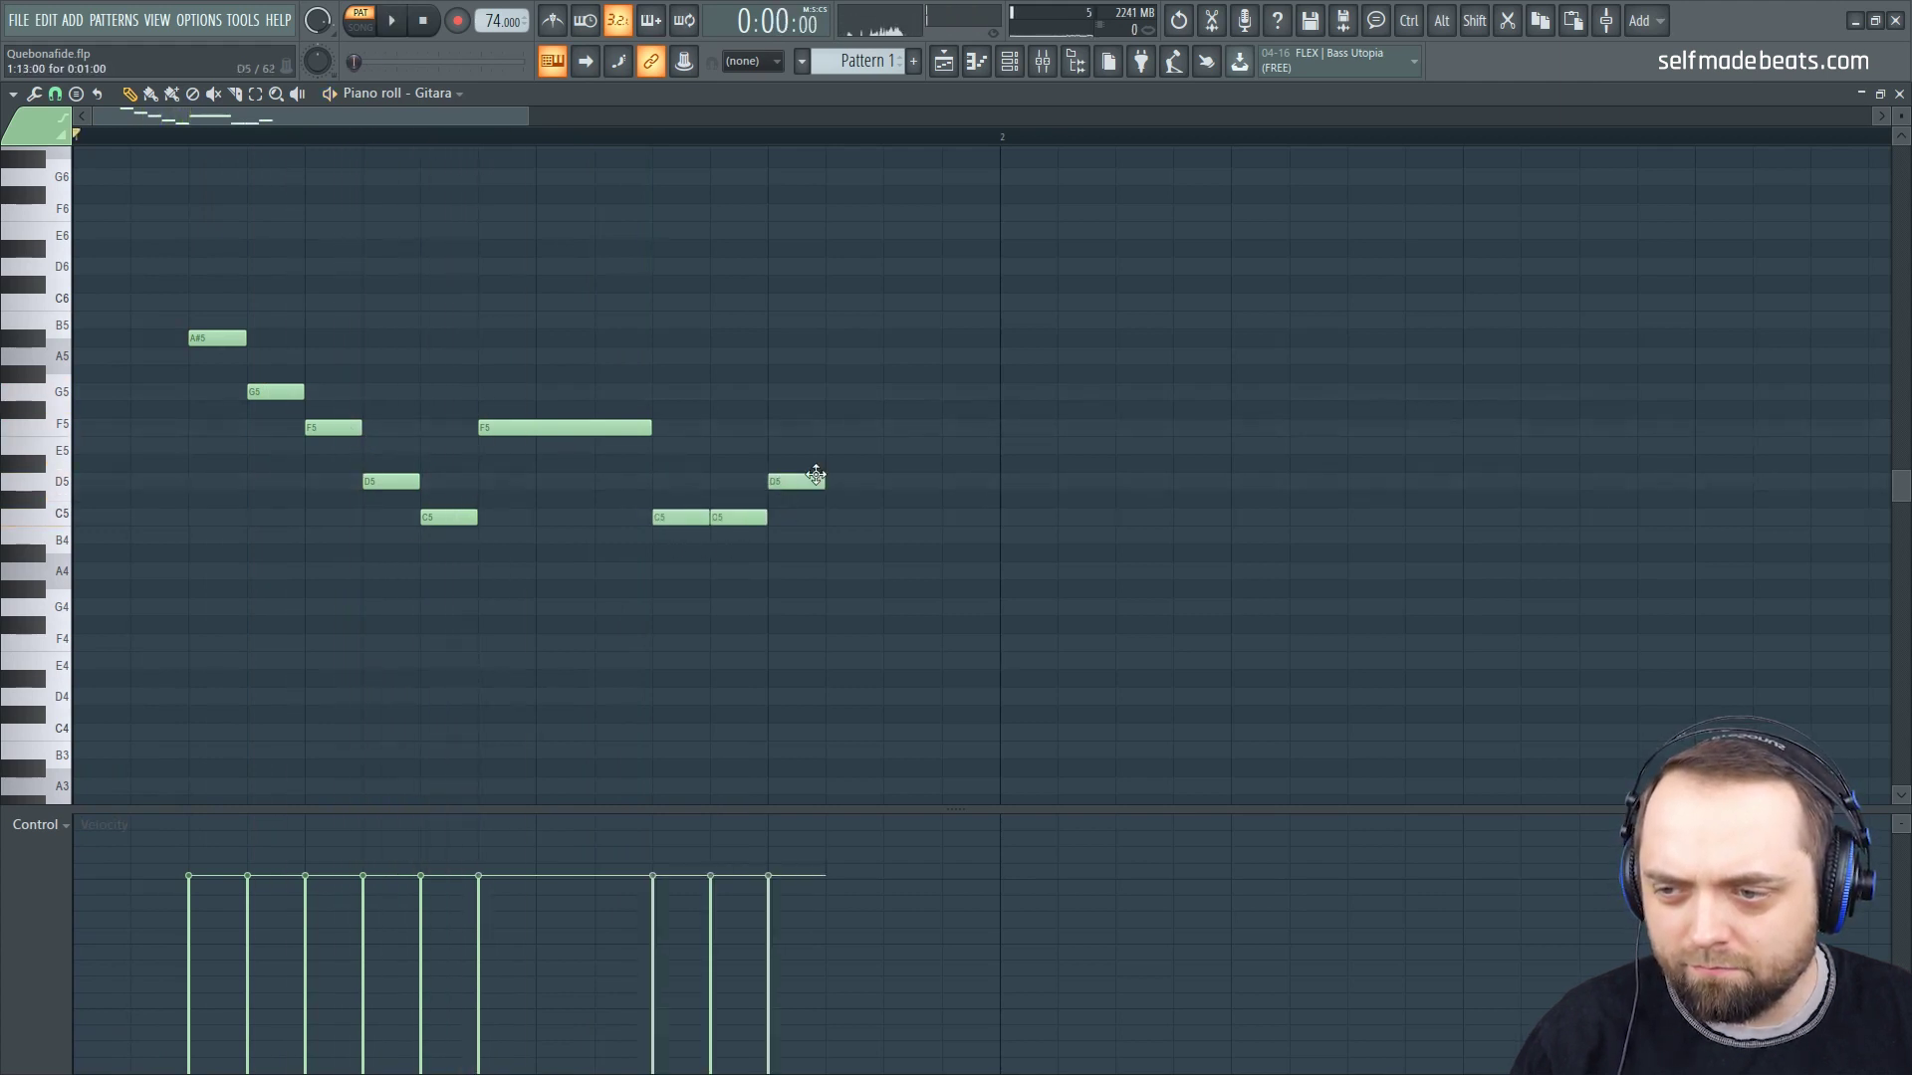
{"action": "left_click", "coordinate": [854, 432]}
{"action": "key", "text": "space"}
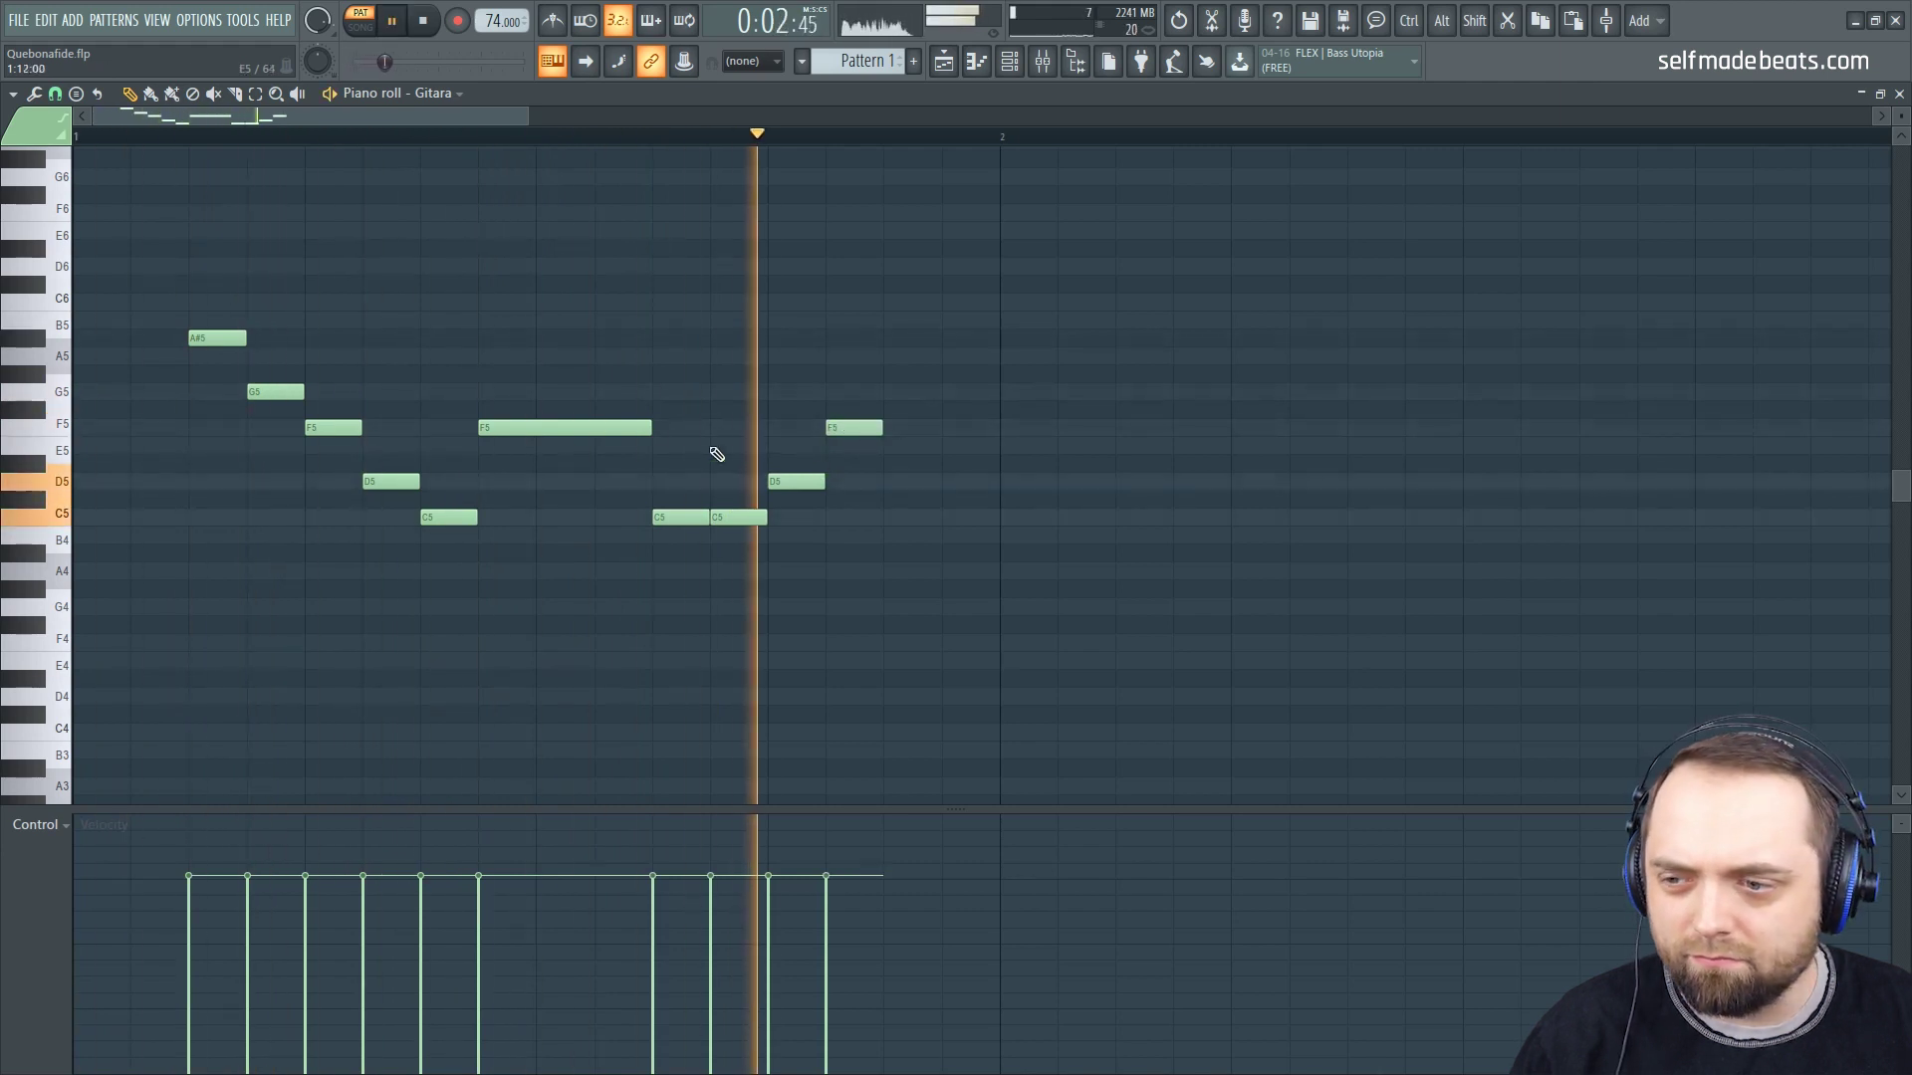
{"action": "key", "text": "space"}
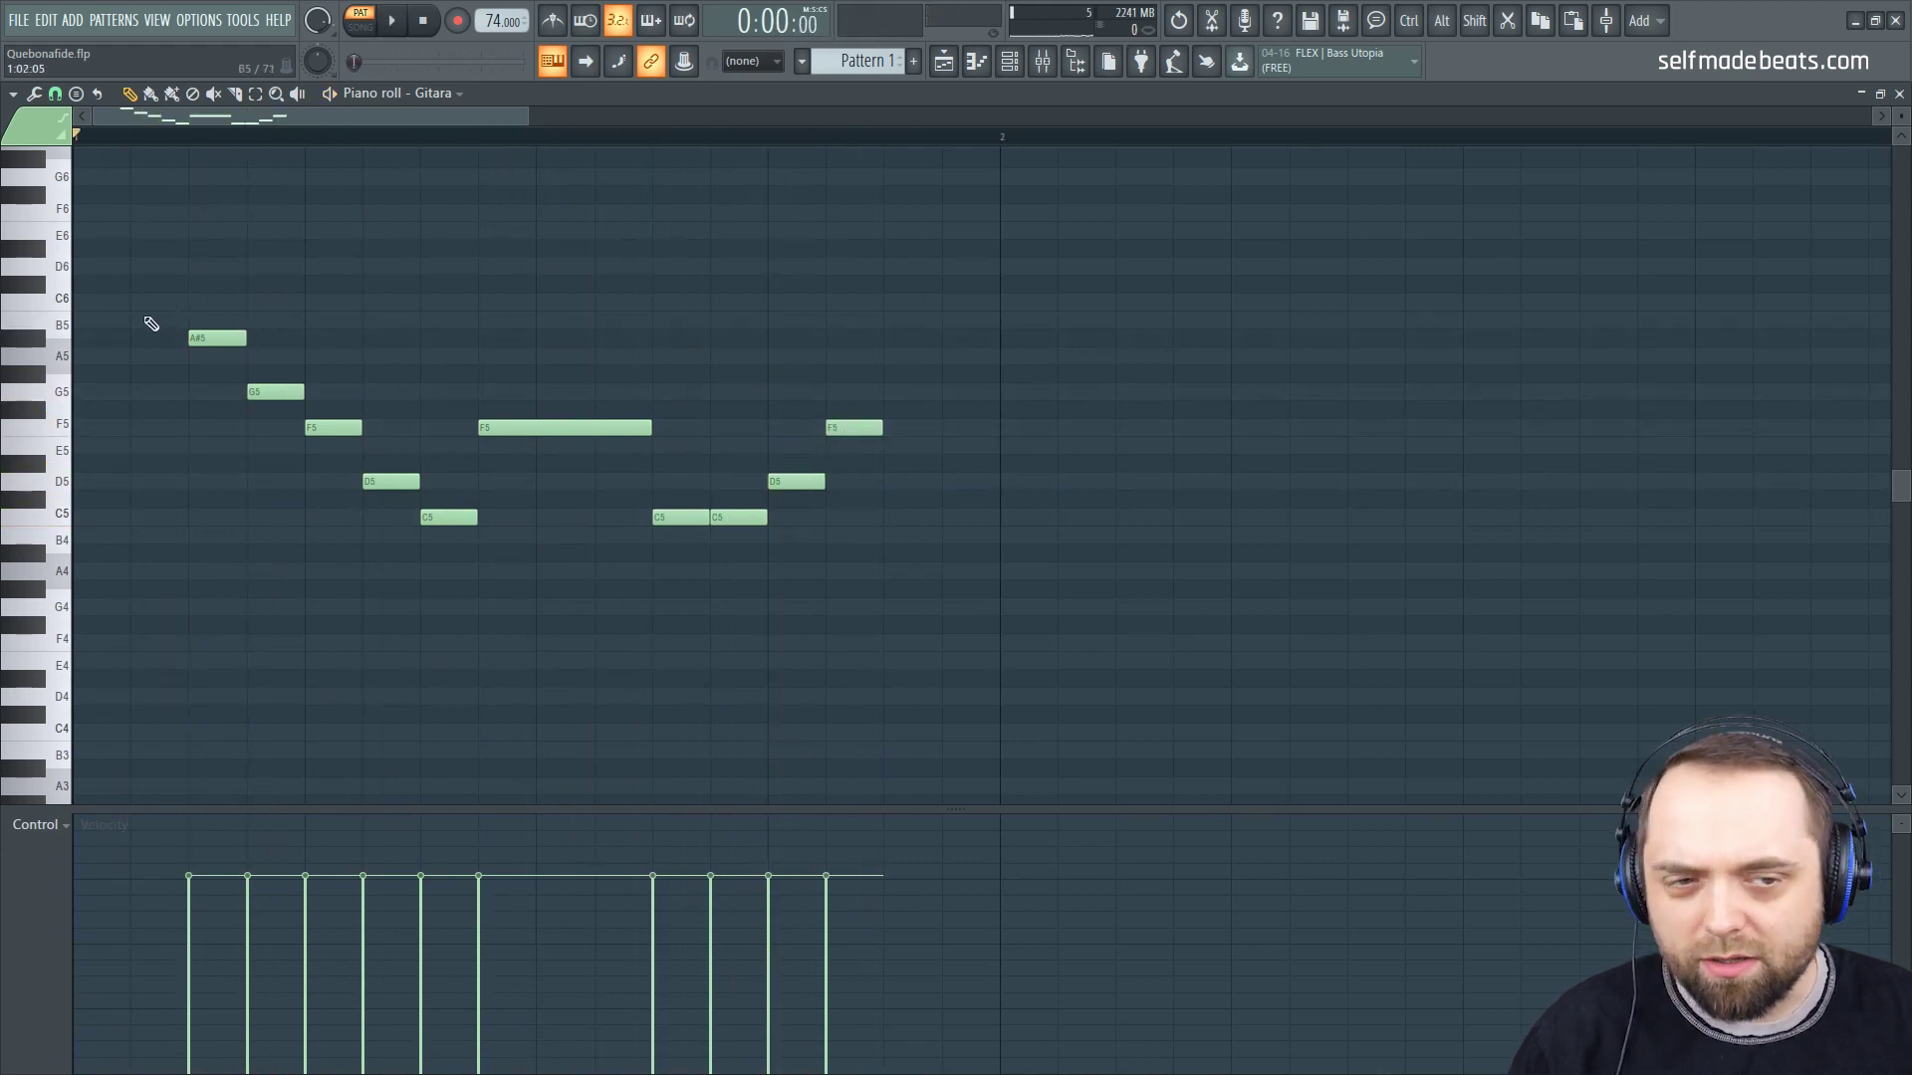
Step: Add very short C6 and A#5 grace notes within step 2 of bar 1 and play the guitar phrase back
{"action": "left_click", "coordinate": [136, 302]}
{"action": "mouse_move", "coordinate": [136, 303]}
{"action": "left_mouse_down"}
{"action": "mouse_move", "coordinate": [167, 303]}
{"action": "mouse_move", "coordinate": [163, 339]}
{"action": "left_mouse_up"}
{"action": "key", "text": "space"}
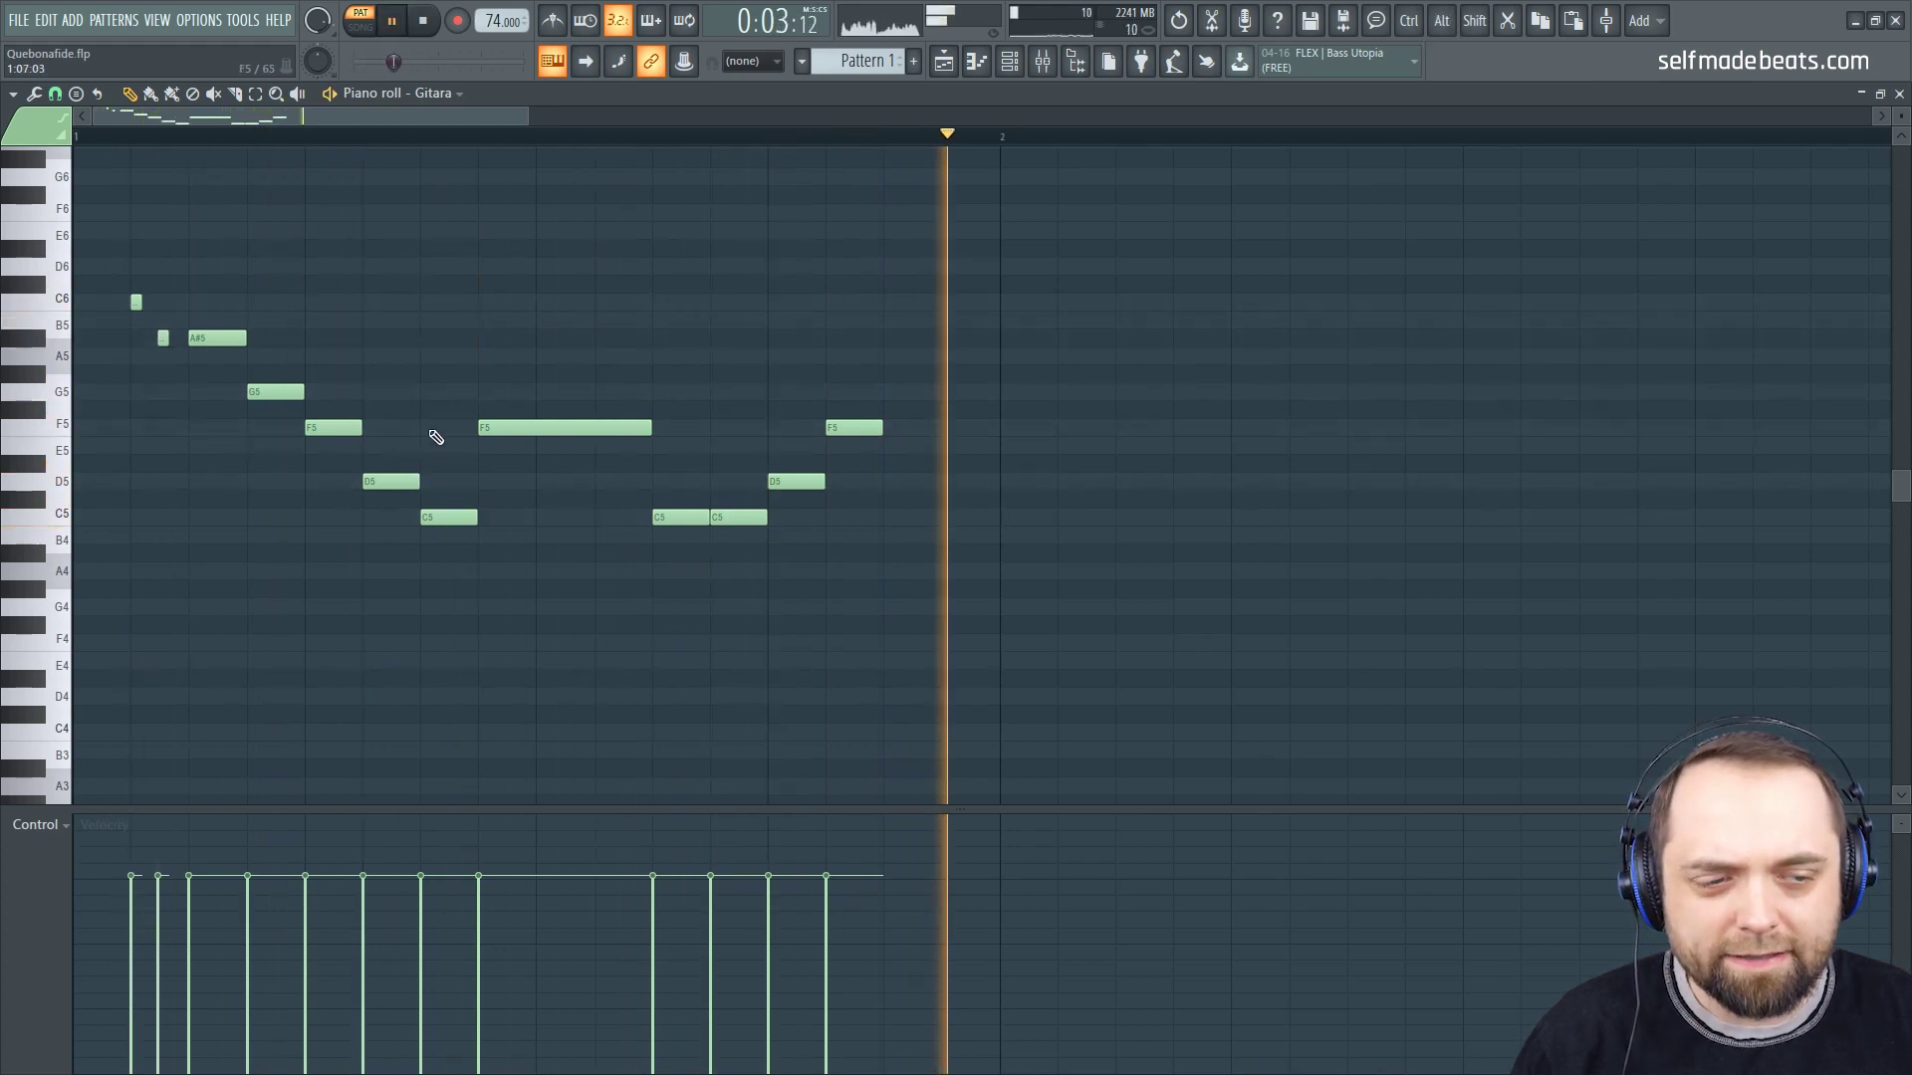
{"action": "key", "text": "space"}
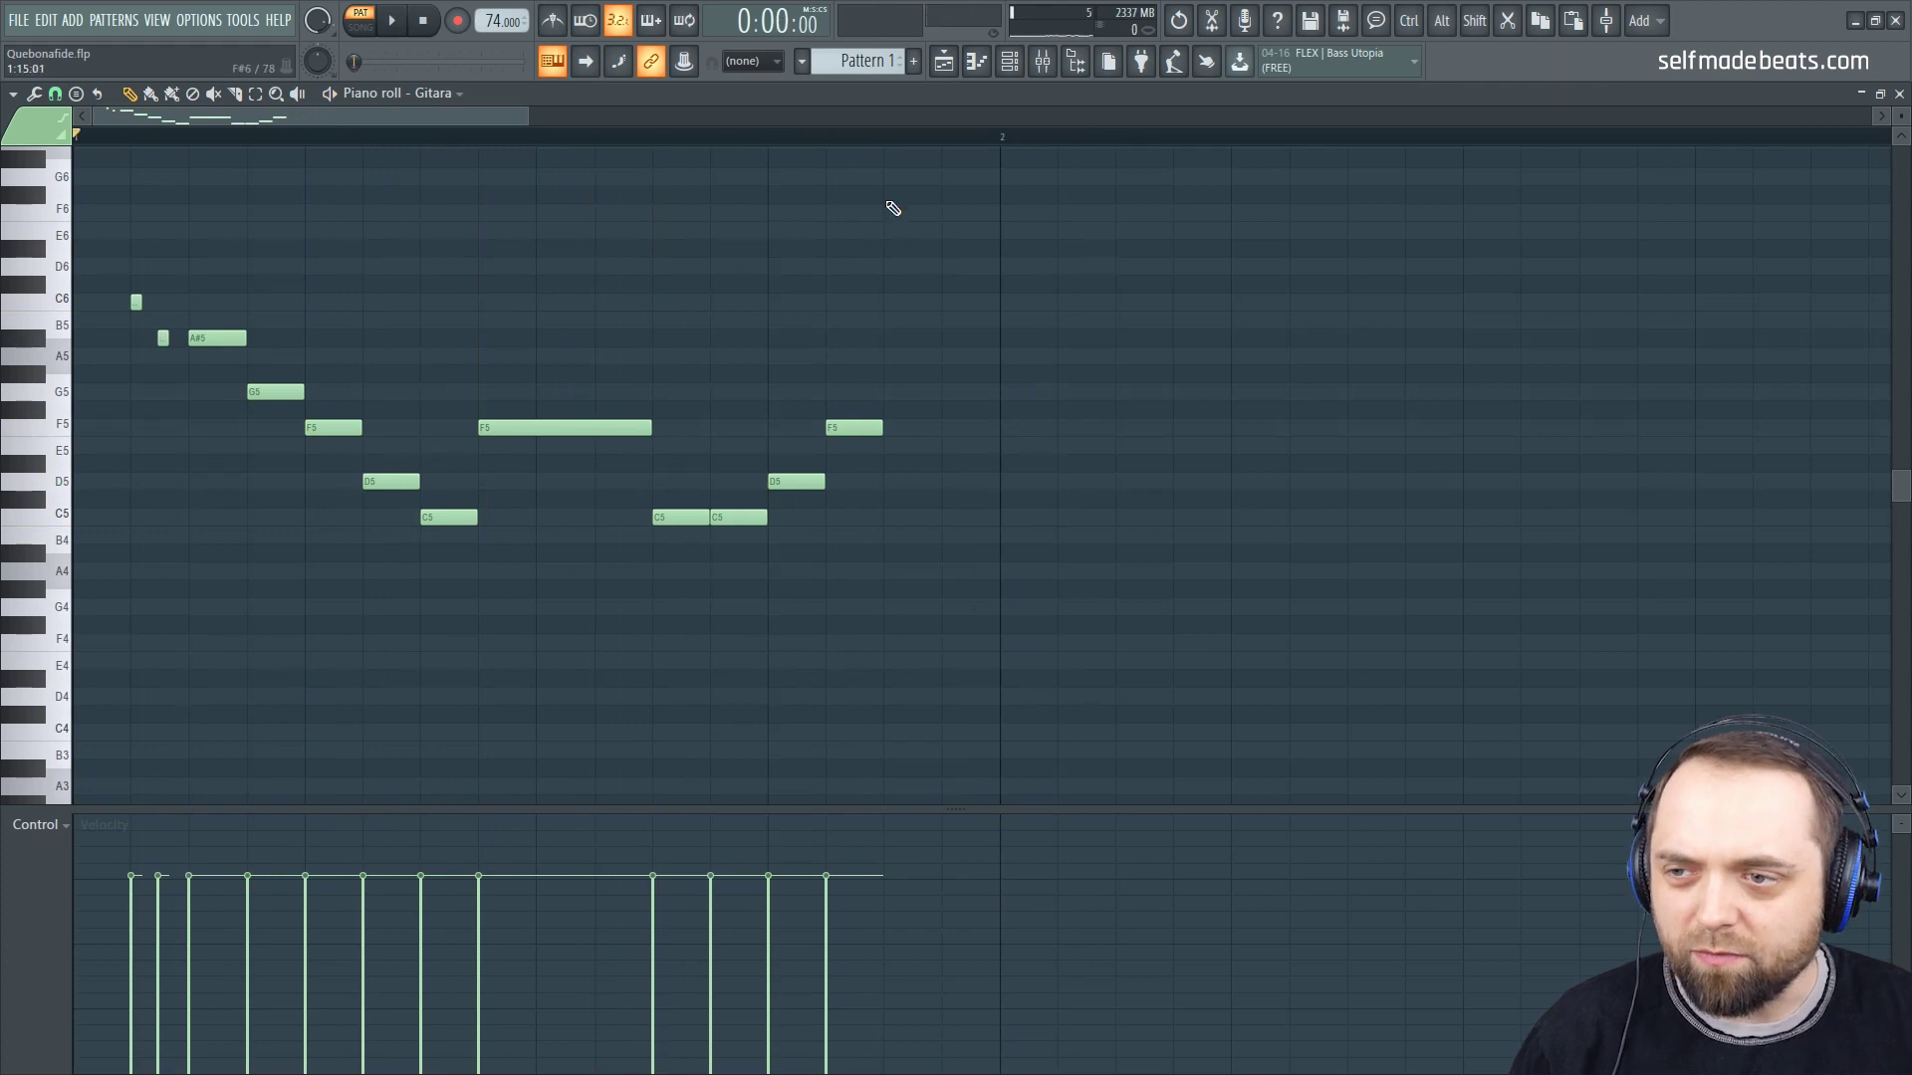
Step: Copy the first eight guitar notes of bar 1 to the start of bar 3 and lower the copy's long last note to D5
{"action": "scroll", "coordinate": [900, 150], "scroll_direction": "down", "scroll_amount": 2}
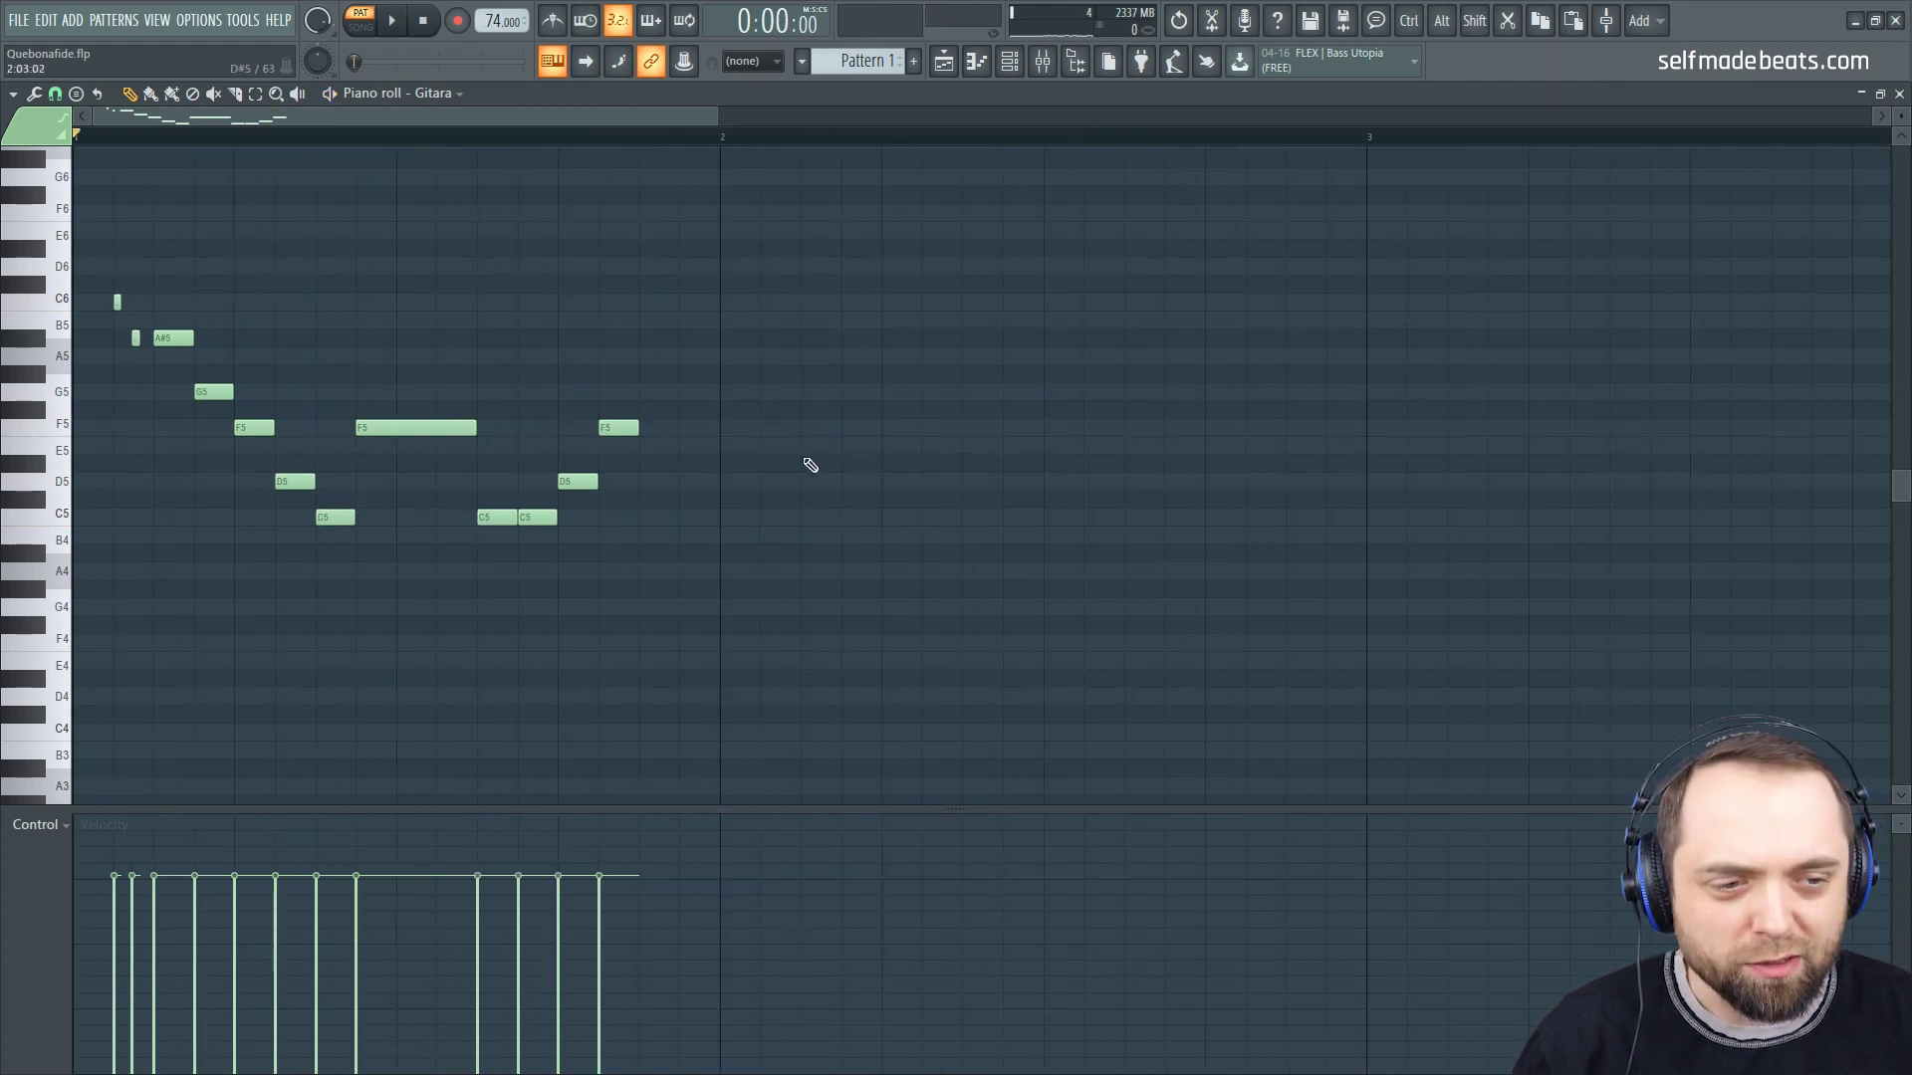
{"action": "left_click_drag", "start_coordinate": [430, 595], "coordinate": [106, 278]}
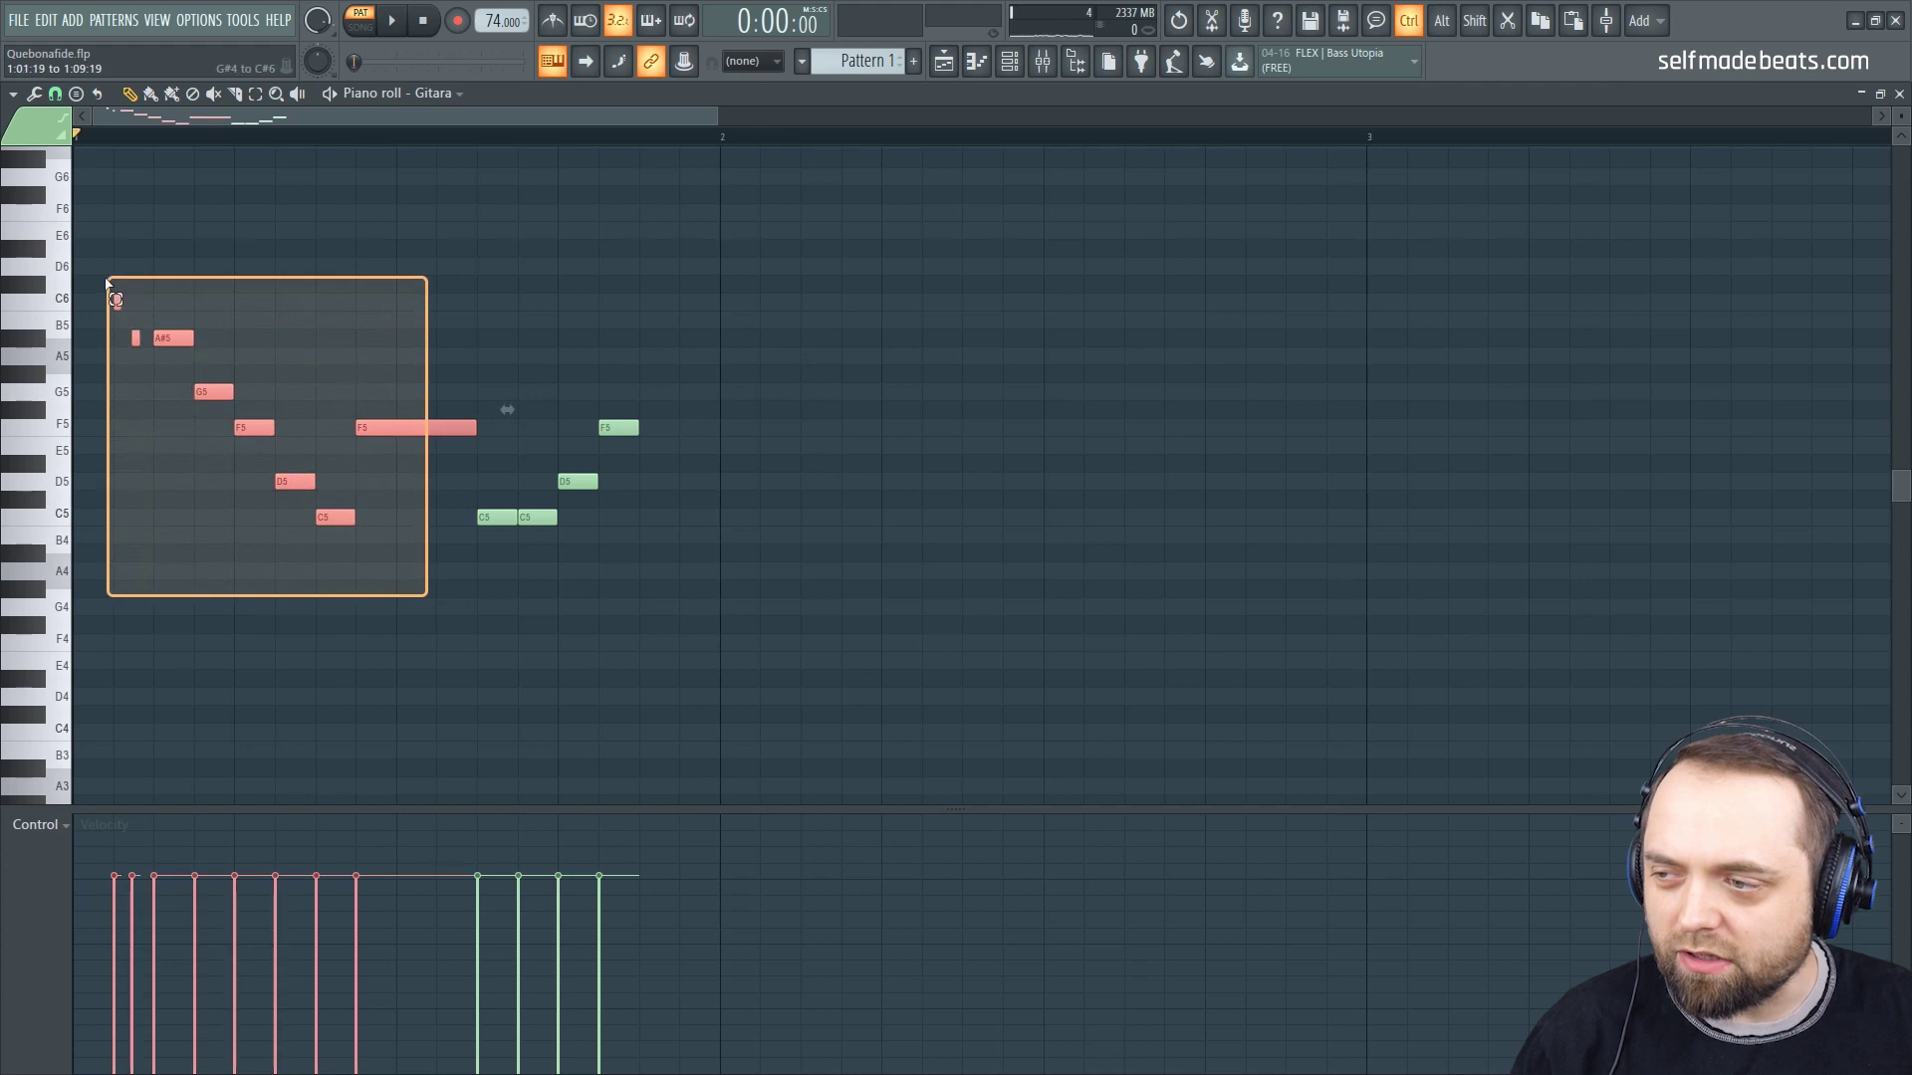
{"action": "left_click_drag", "start_coordinate": [179, 337], "coordinate": [1477, 367]}
{"action": "left_click", "coordinate": [1479, 367], "text": "ctrl"}
{"action": "left_click_drag", "start_coordinate": [1685, 429], "coordinate": [1686, 486]}
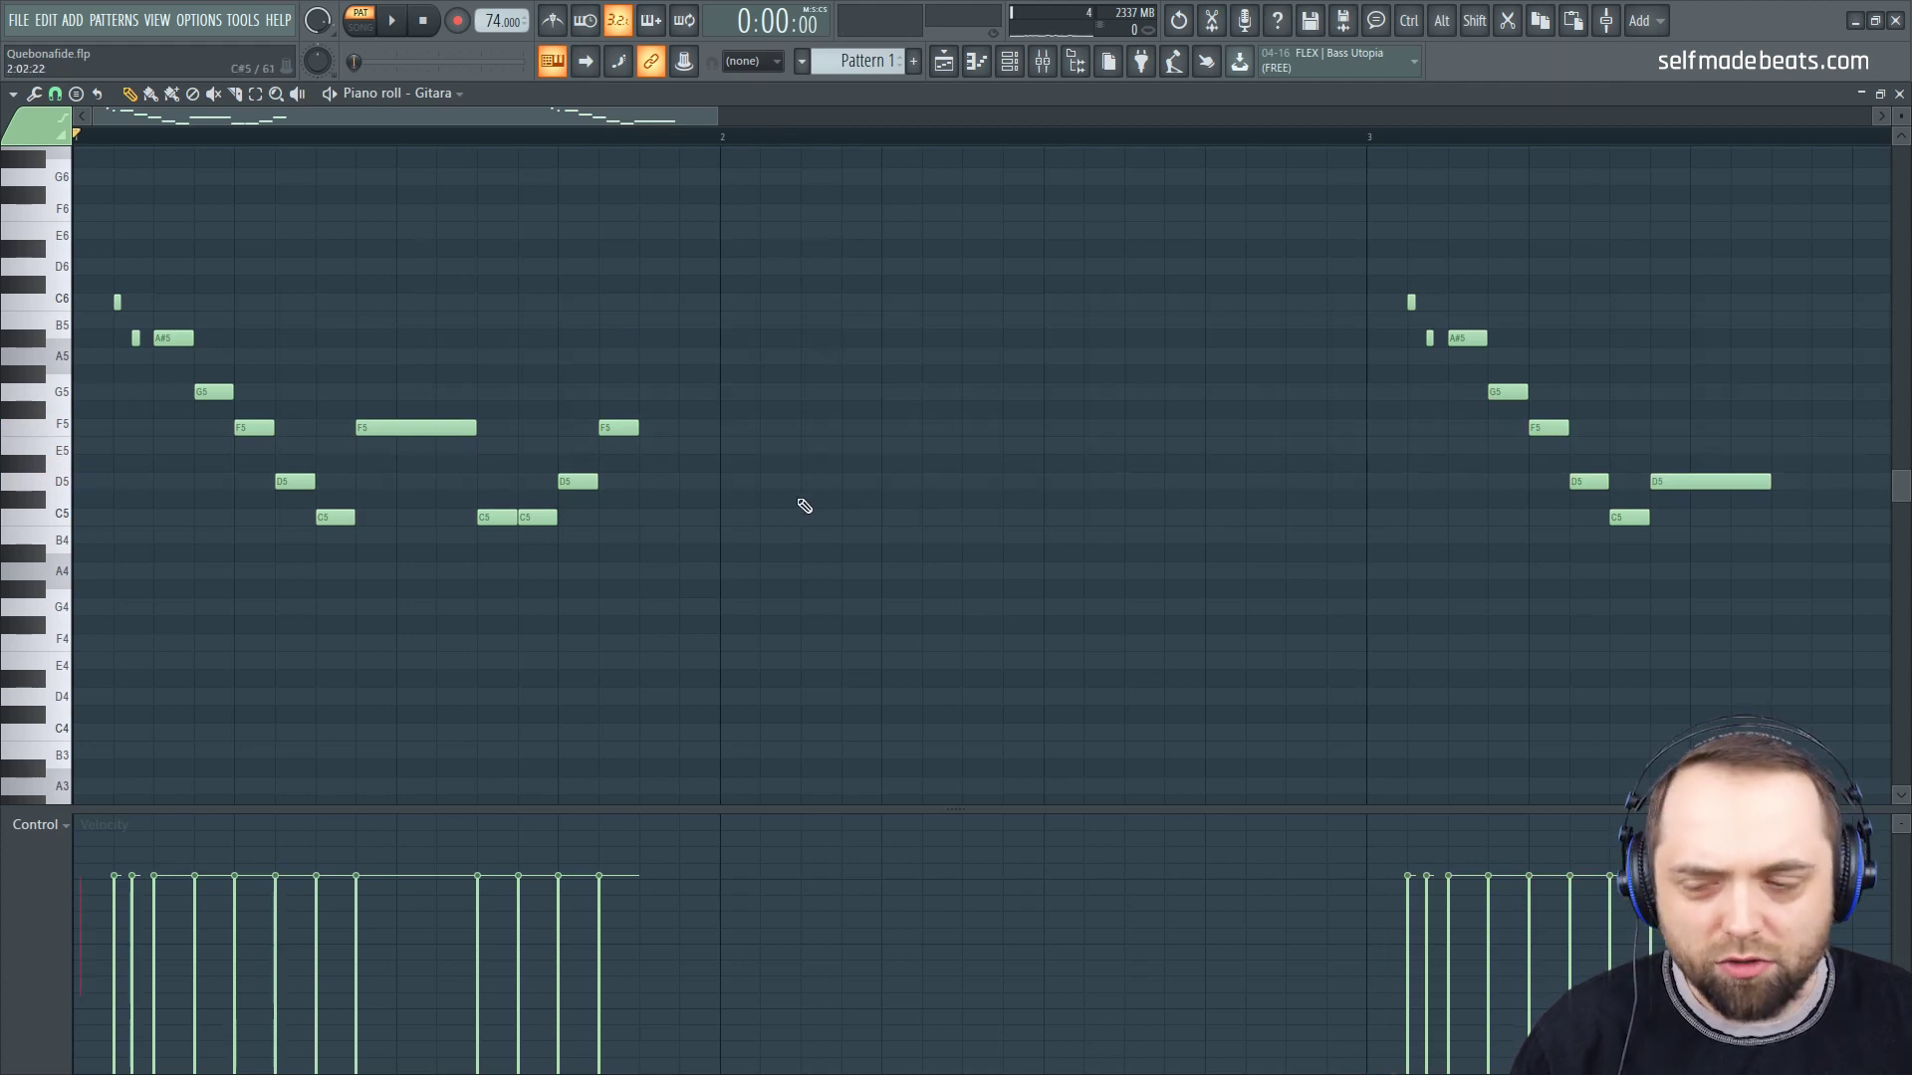
Step: Add one-step G4, A#4, C5, D5 and C5 guitar notes on steps 4 to 8 of bar 2 and start playback
{"action": "left_click", "coordinate": [744, 606]}
{"action": "mouse_move", "coordinate": [814, 609]}
{"action": "left_mouse_down"}
{"action": "mouse_move", "coordinate": [891, 609]}
{"action": "mouse_move", "coordinate": [849, 608]}
{"action": "left_mouse_up"}
{"action": "left_click", "coordinate": [892, 554]}
{"action": "left_click", "coordinate": [971, 516]}
{"action": "left_click", "coordinate": [944, 514]}
{"action": "left_click_drag", "start_coordinate": [974, 512], "coordinate": [978, 483]}
{"action": "left_click", "coordinate": [1016, 516]}
{"action": "key", "text": "space"}
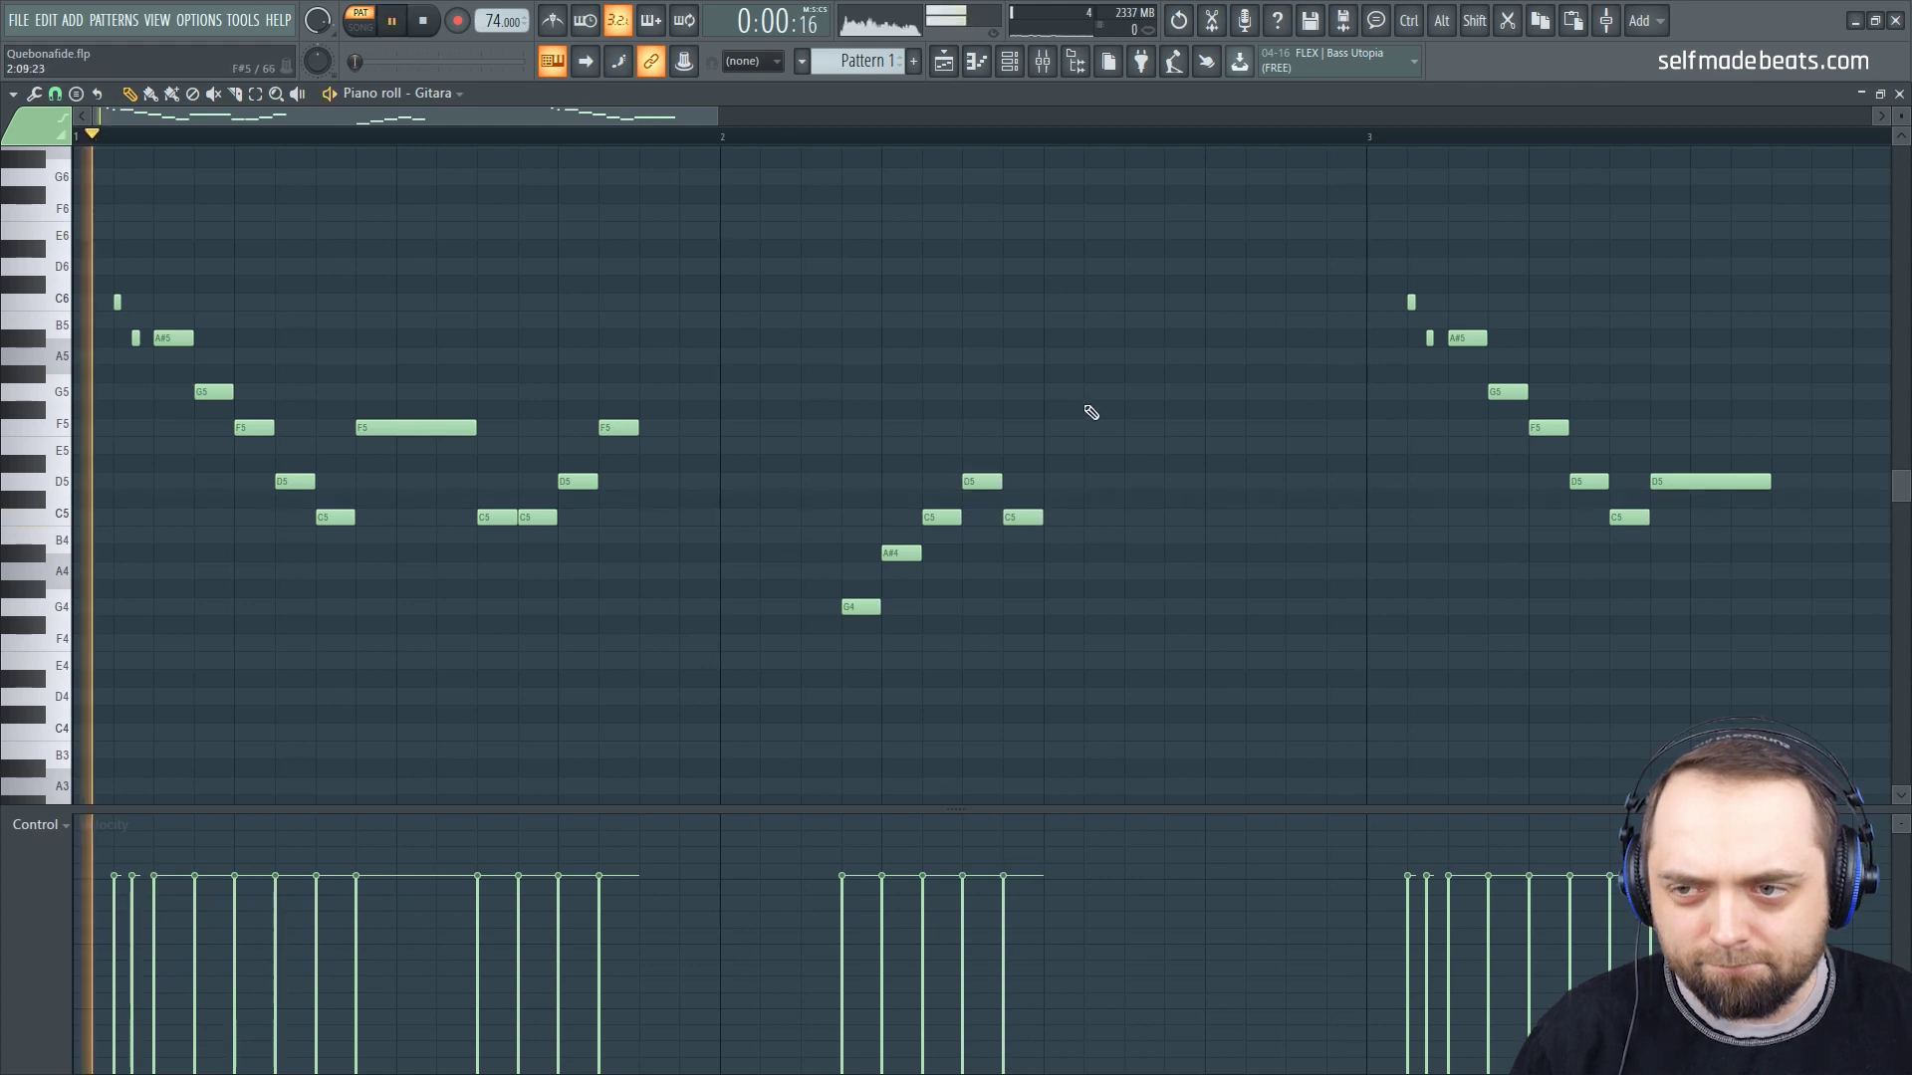
Step: Add one-step C5, C5 and D5 guitar notes on steps 11 to 13 of bar 3, plus two-step D#5 and D5 on steps 14 and 16
{"action": "scroll", "coordinate": [990, 138], "scroll_direction": "down", "scroll_amount": 1}
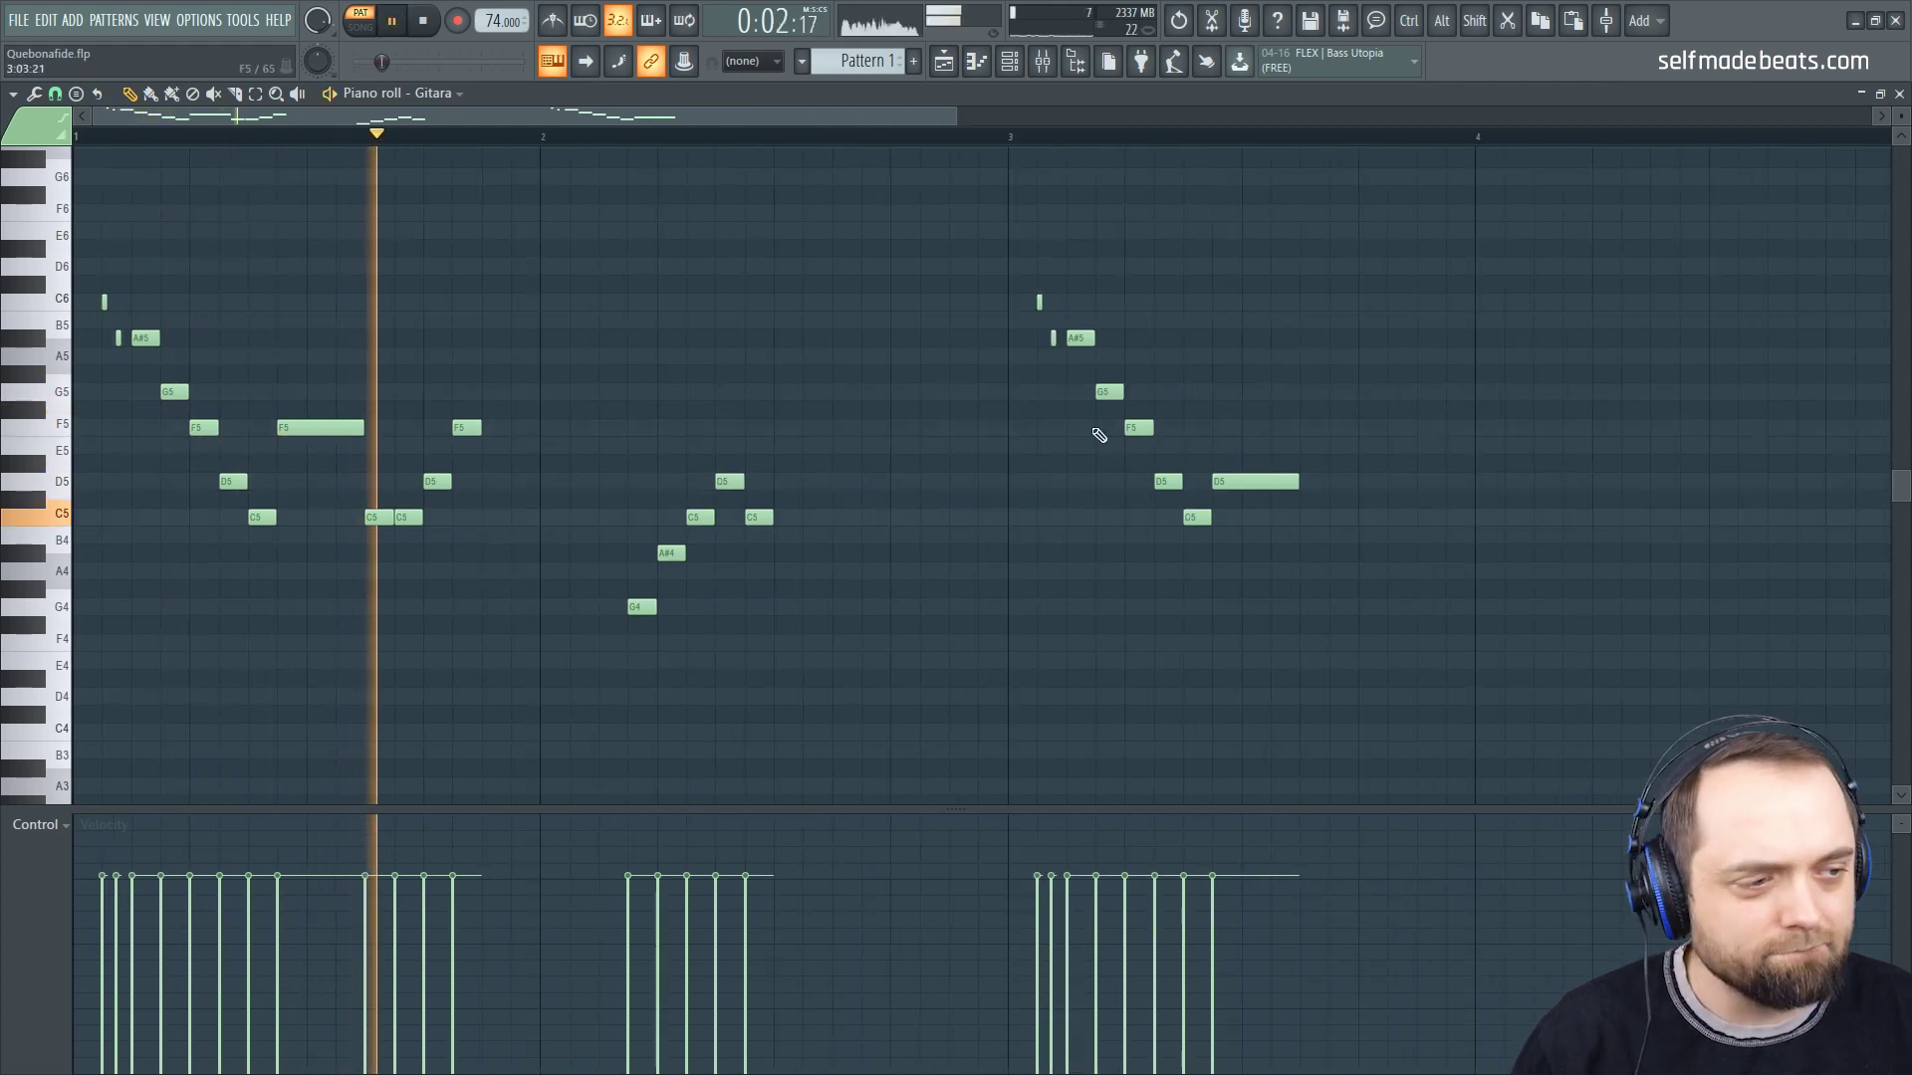
{"action": "left_click", "coordinate": [1315, 519]}
{"action": "left_click", "coordinate": [1342, 517]}
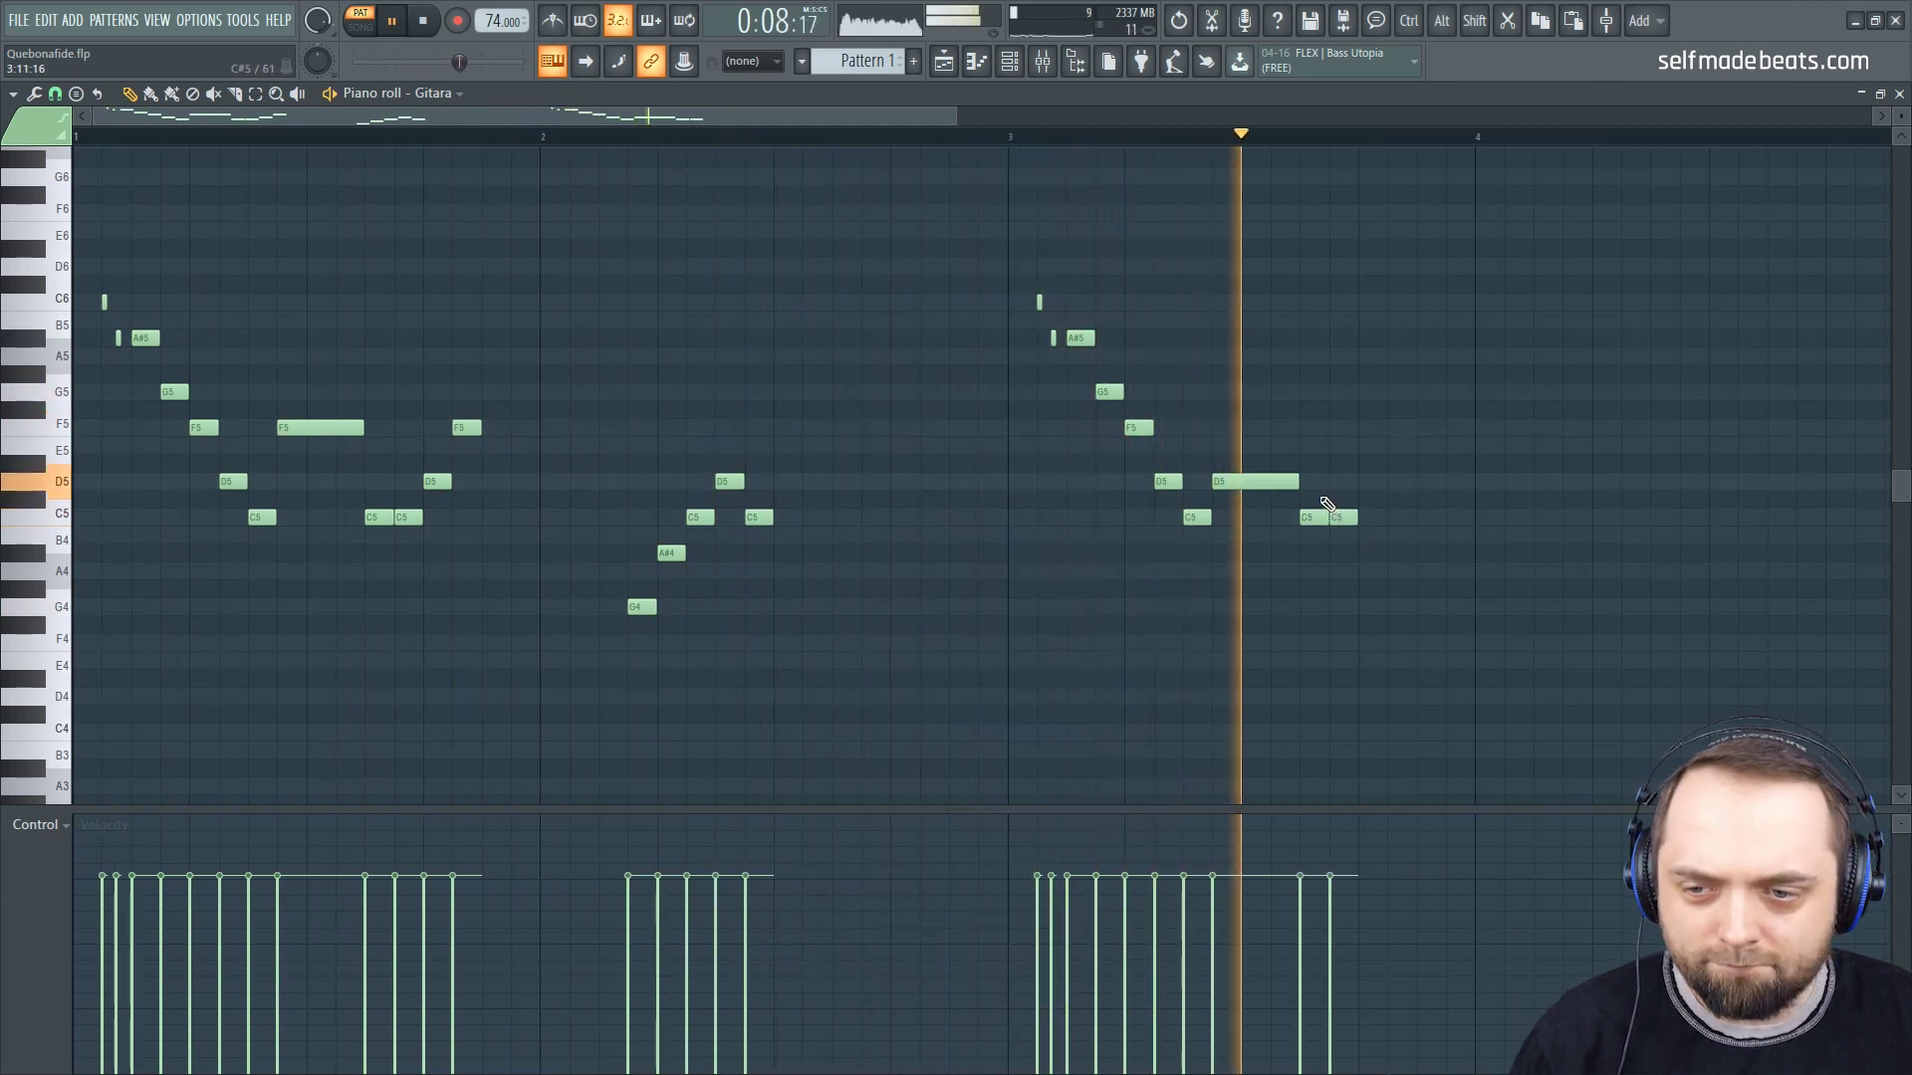
{"action": "key", "text": "space"}
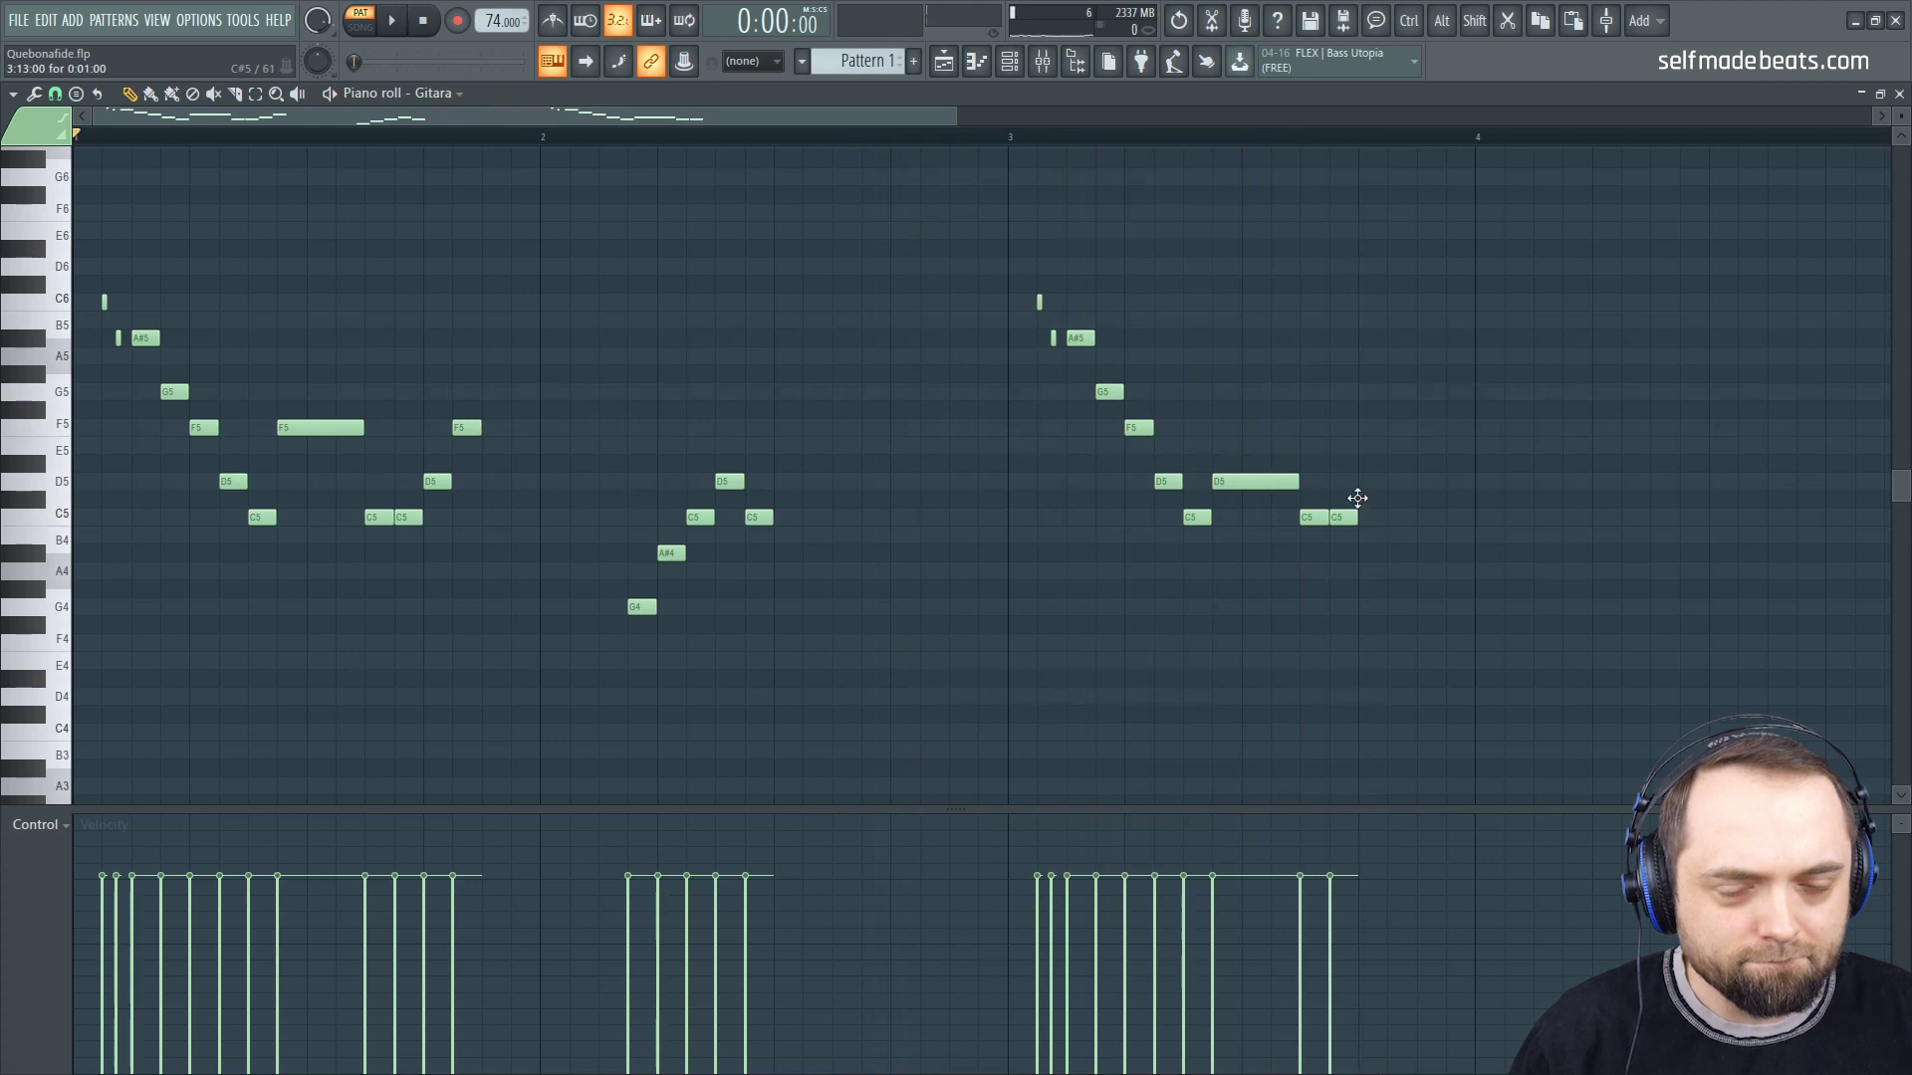
{"action": "left_click", "coordinate": [1365, 482]}
{"action": "left_click", "coordinate": [1399, 464]}
{"action": "key", "text": "space"}
{"action": "left_click", "coordinate": [1447, 482]}
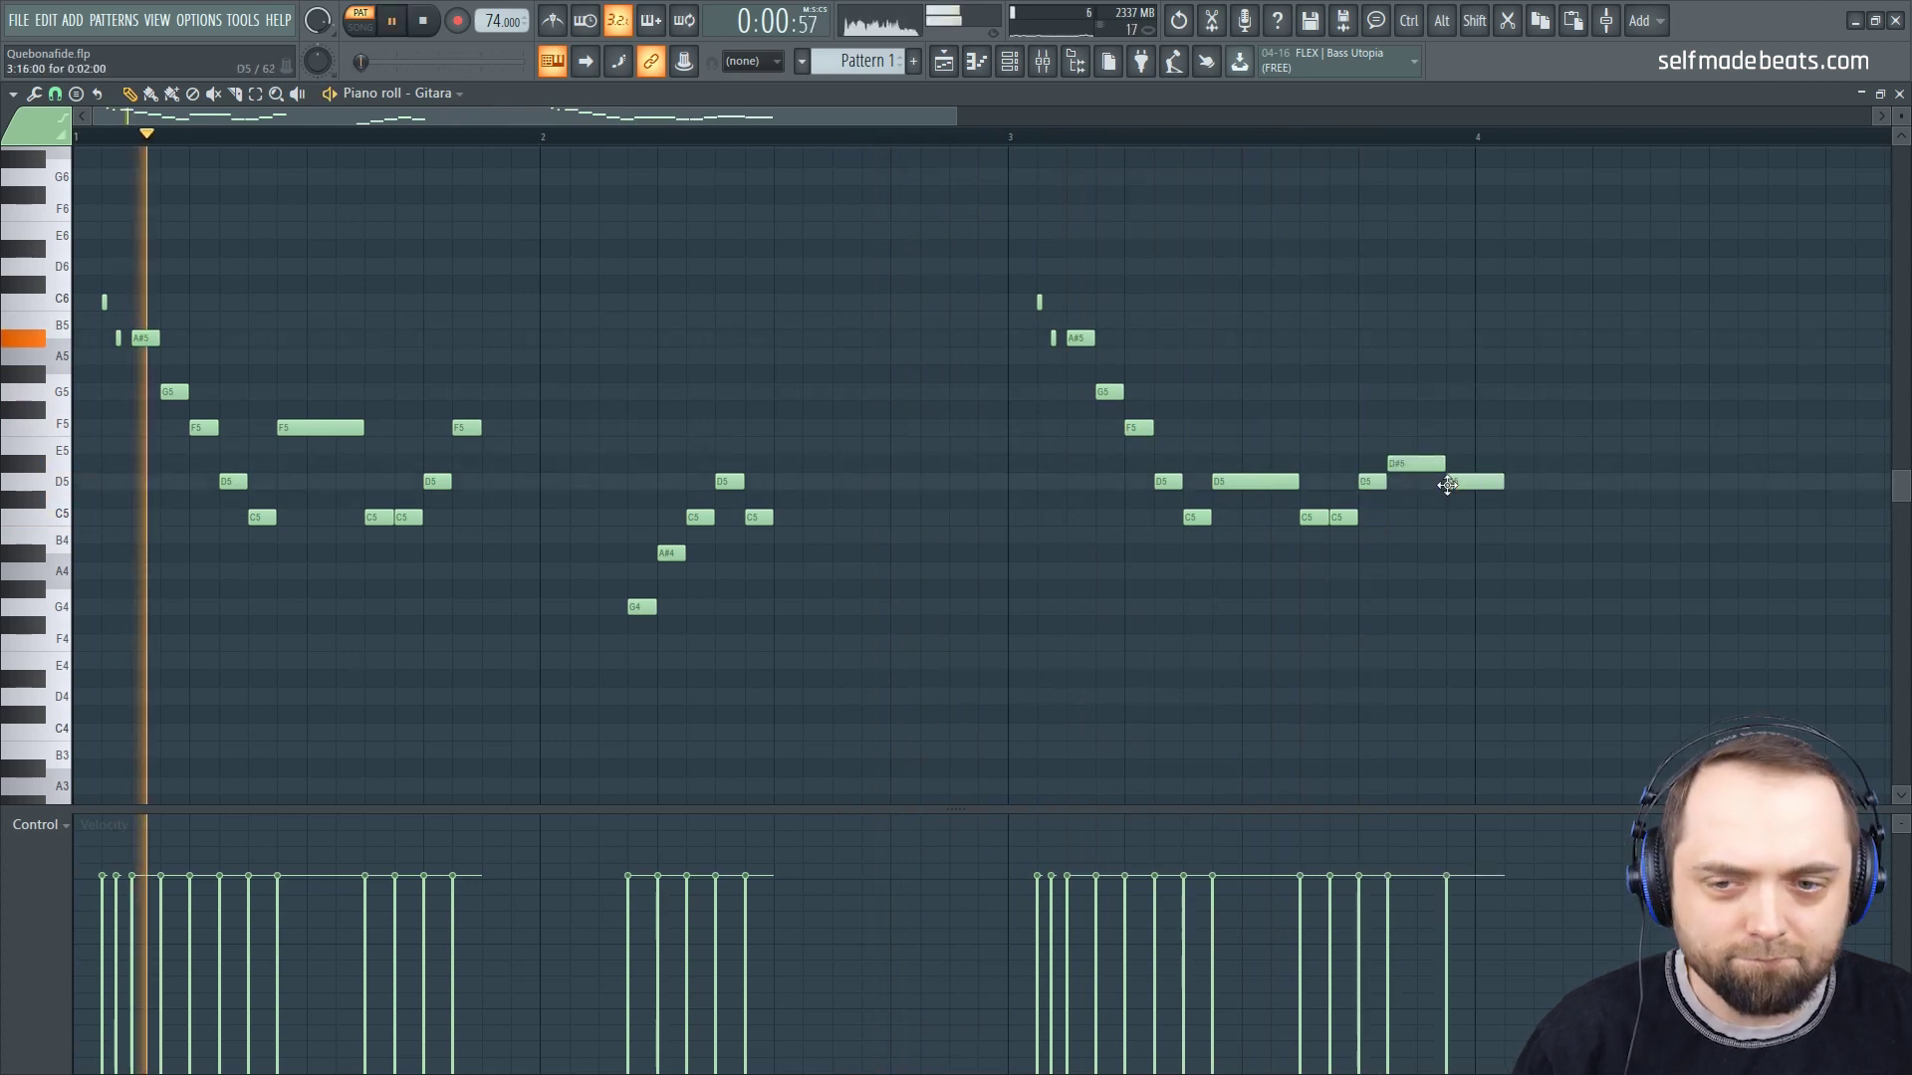
Step: Add one-step C5 and D5 and two-step D#5 and D5 guitar notes from step 4 of bar 4, audition the melody and close its piano roll
{"action": "left_click_drag", "start_coordinate": [908, 110], "coordinate": [994, 117]}
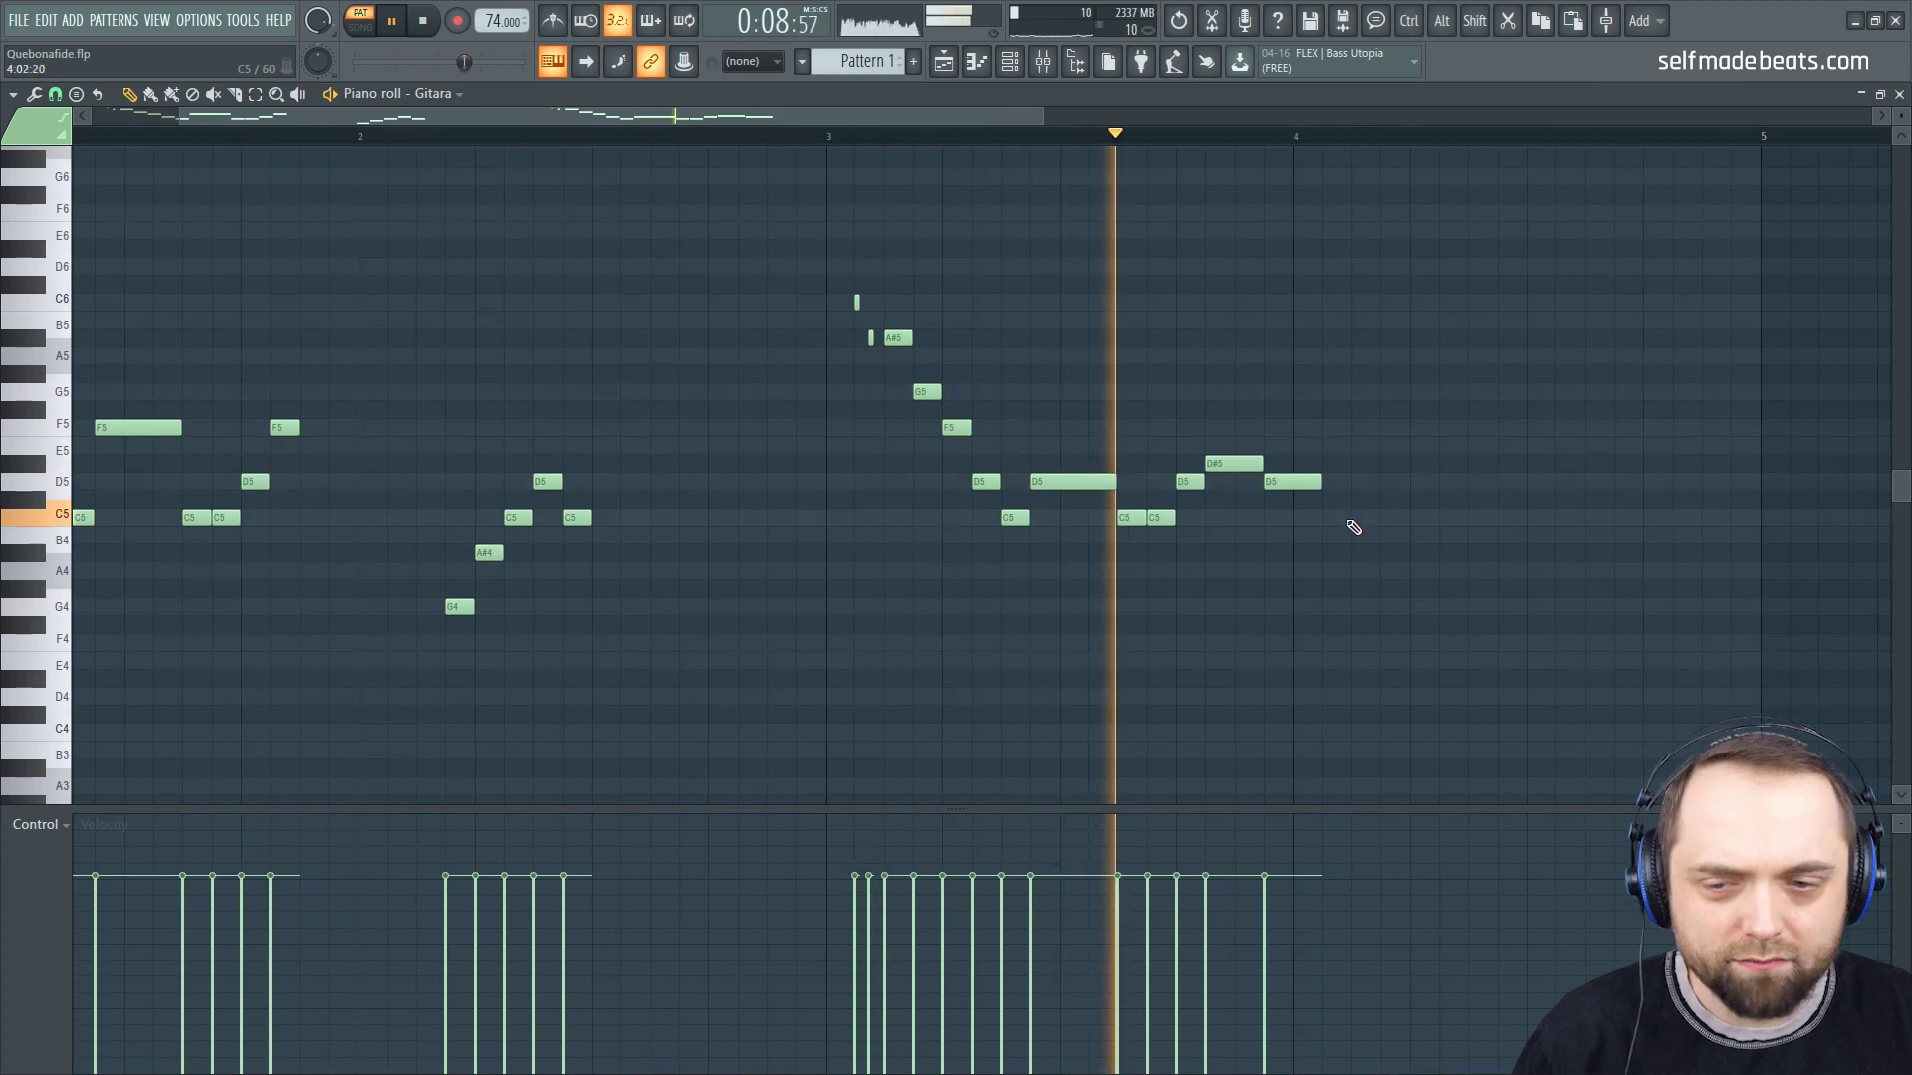
{"action": "left_click", "coordinate": [1389, 518]}
{"action": "left_click", "coordinate": [1424, 481]}
{"action": "left_click", "coordinate": [1454, 464]}
{"action": "left_click_drag", "start_coordinate": [1467, 463], "coordinate": [1487, 463]}
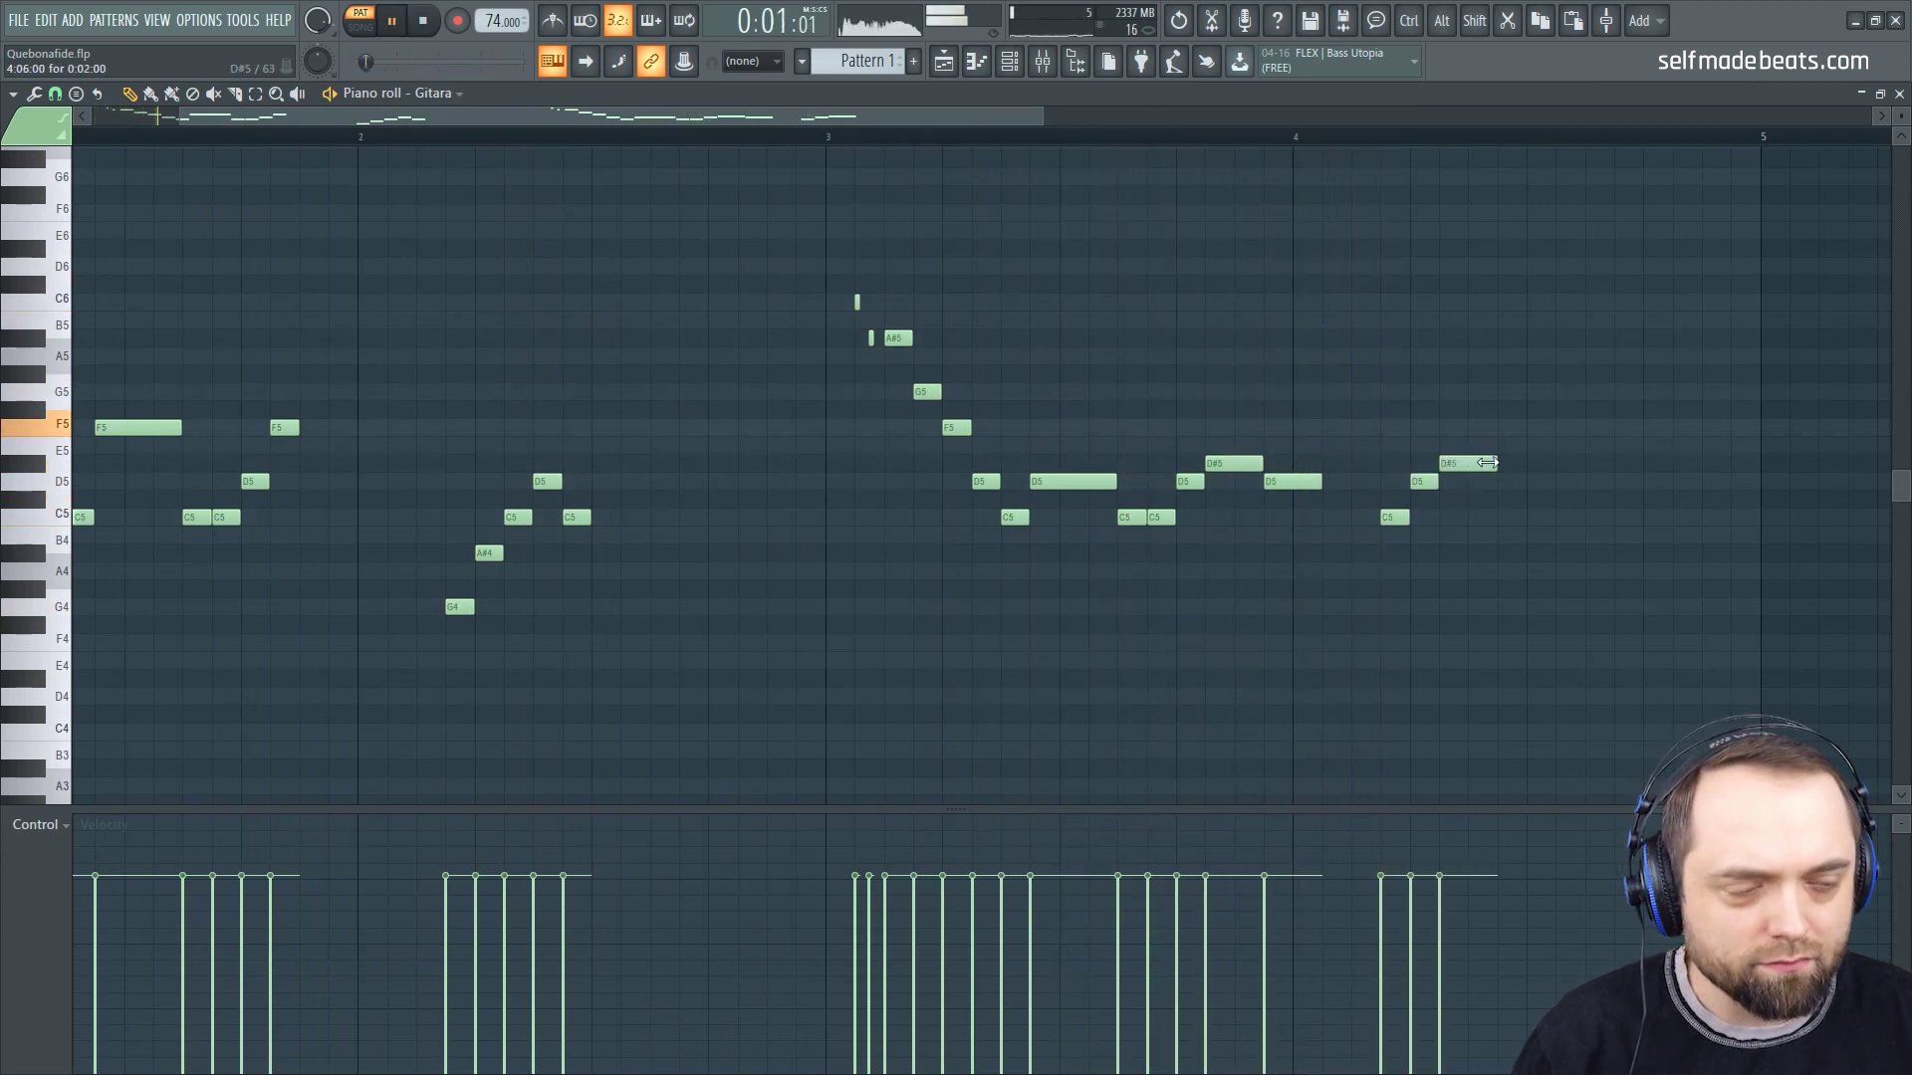
{"action": "left_click", "coordinate": [1508, 482]}
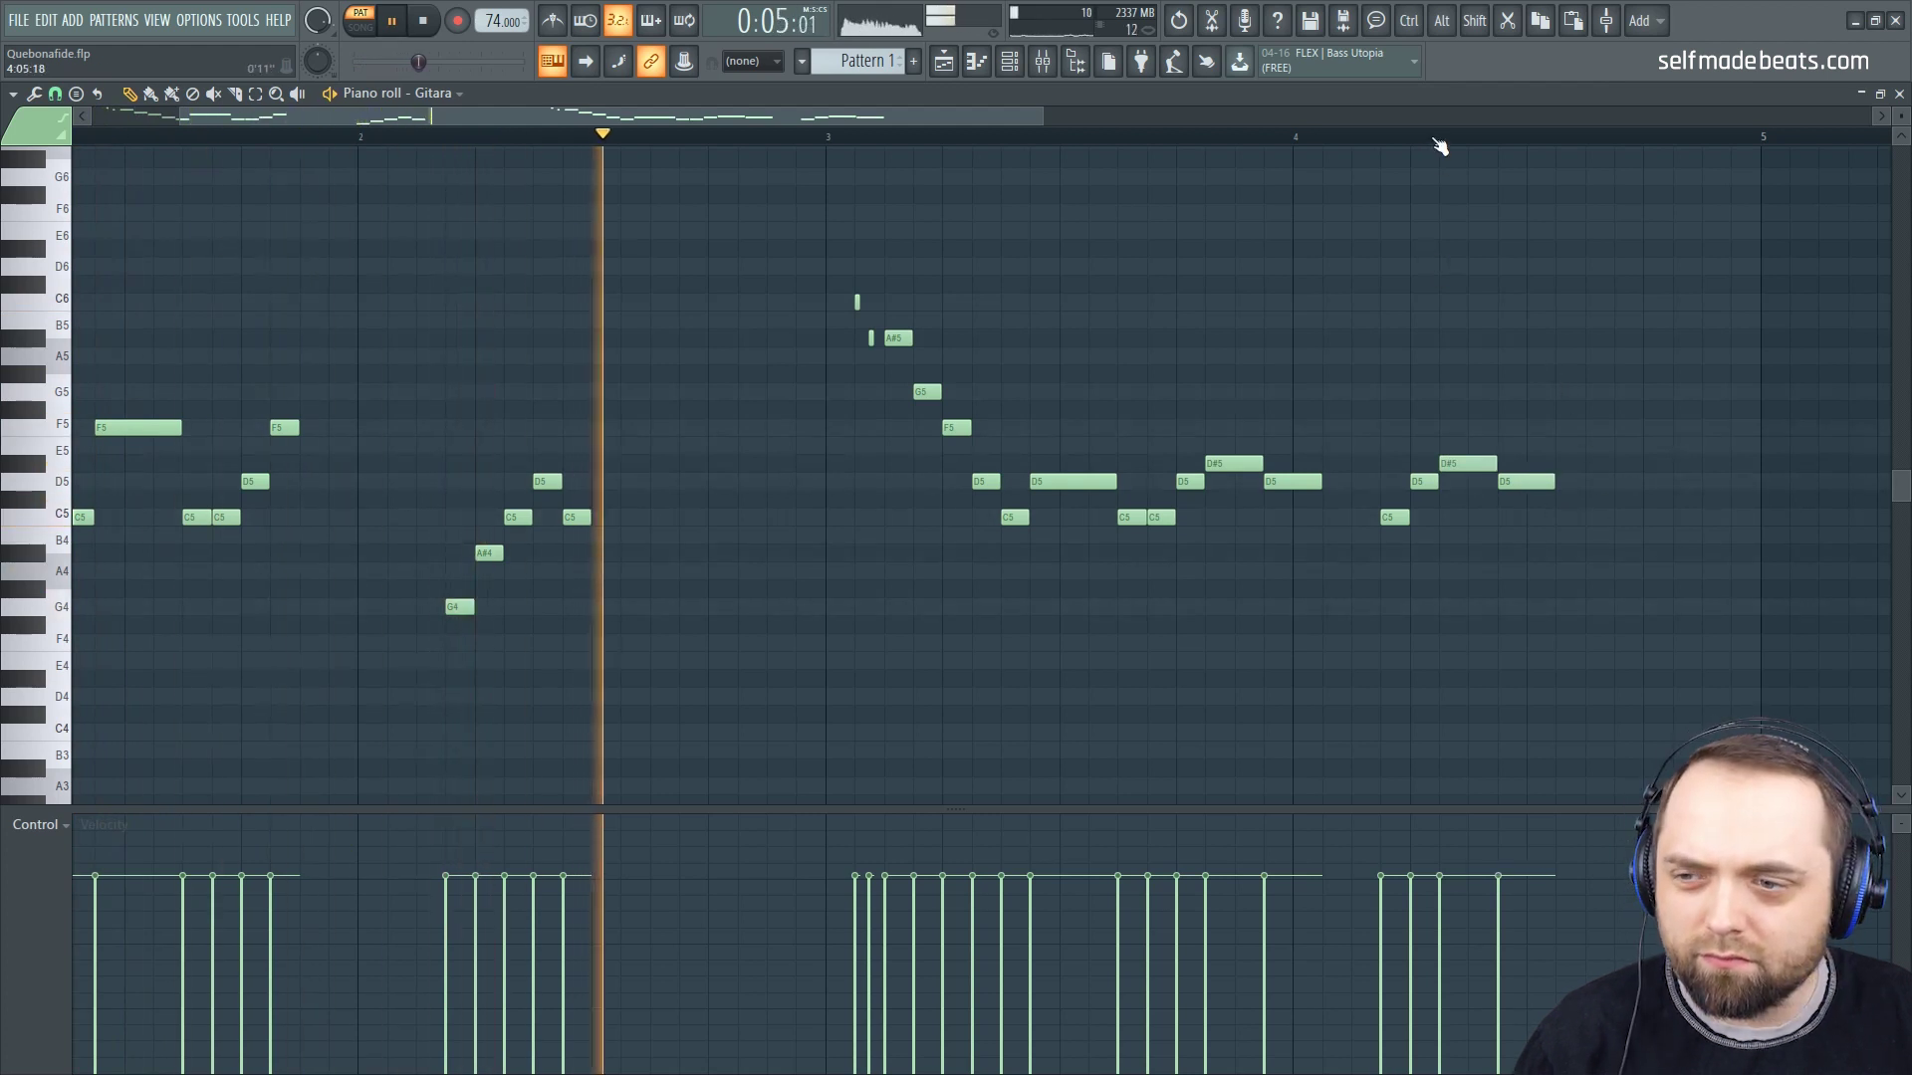
{"action": "scroll", "coordinate": [1441, 146], "scroll_direction": "down", "scroll_amount": 2}
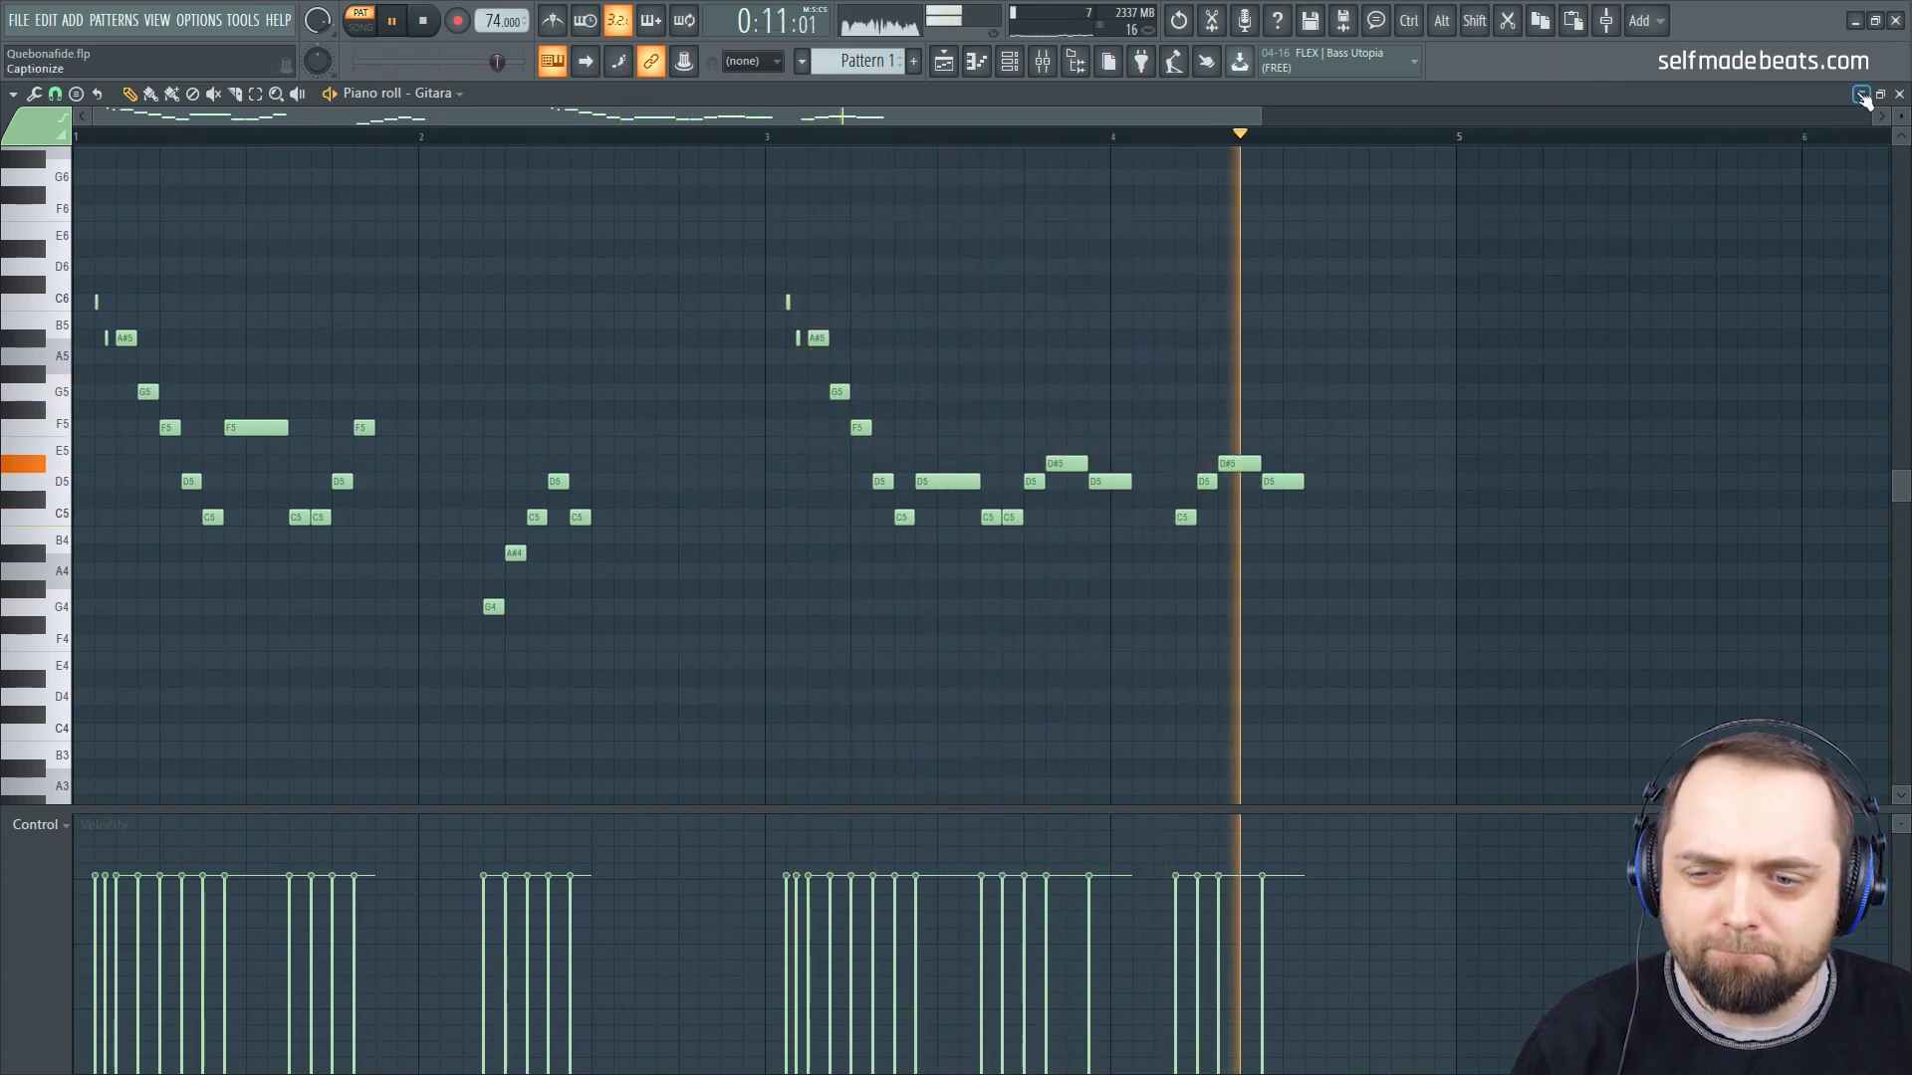
{"action": "key", "text": "space"}
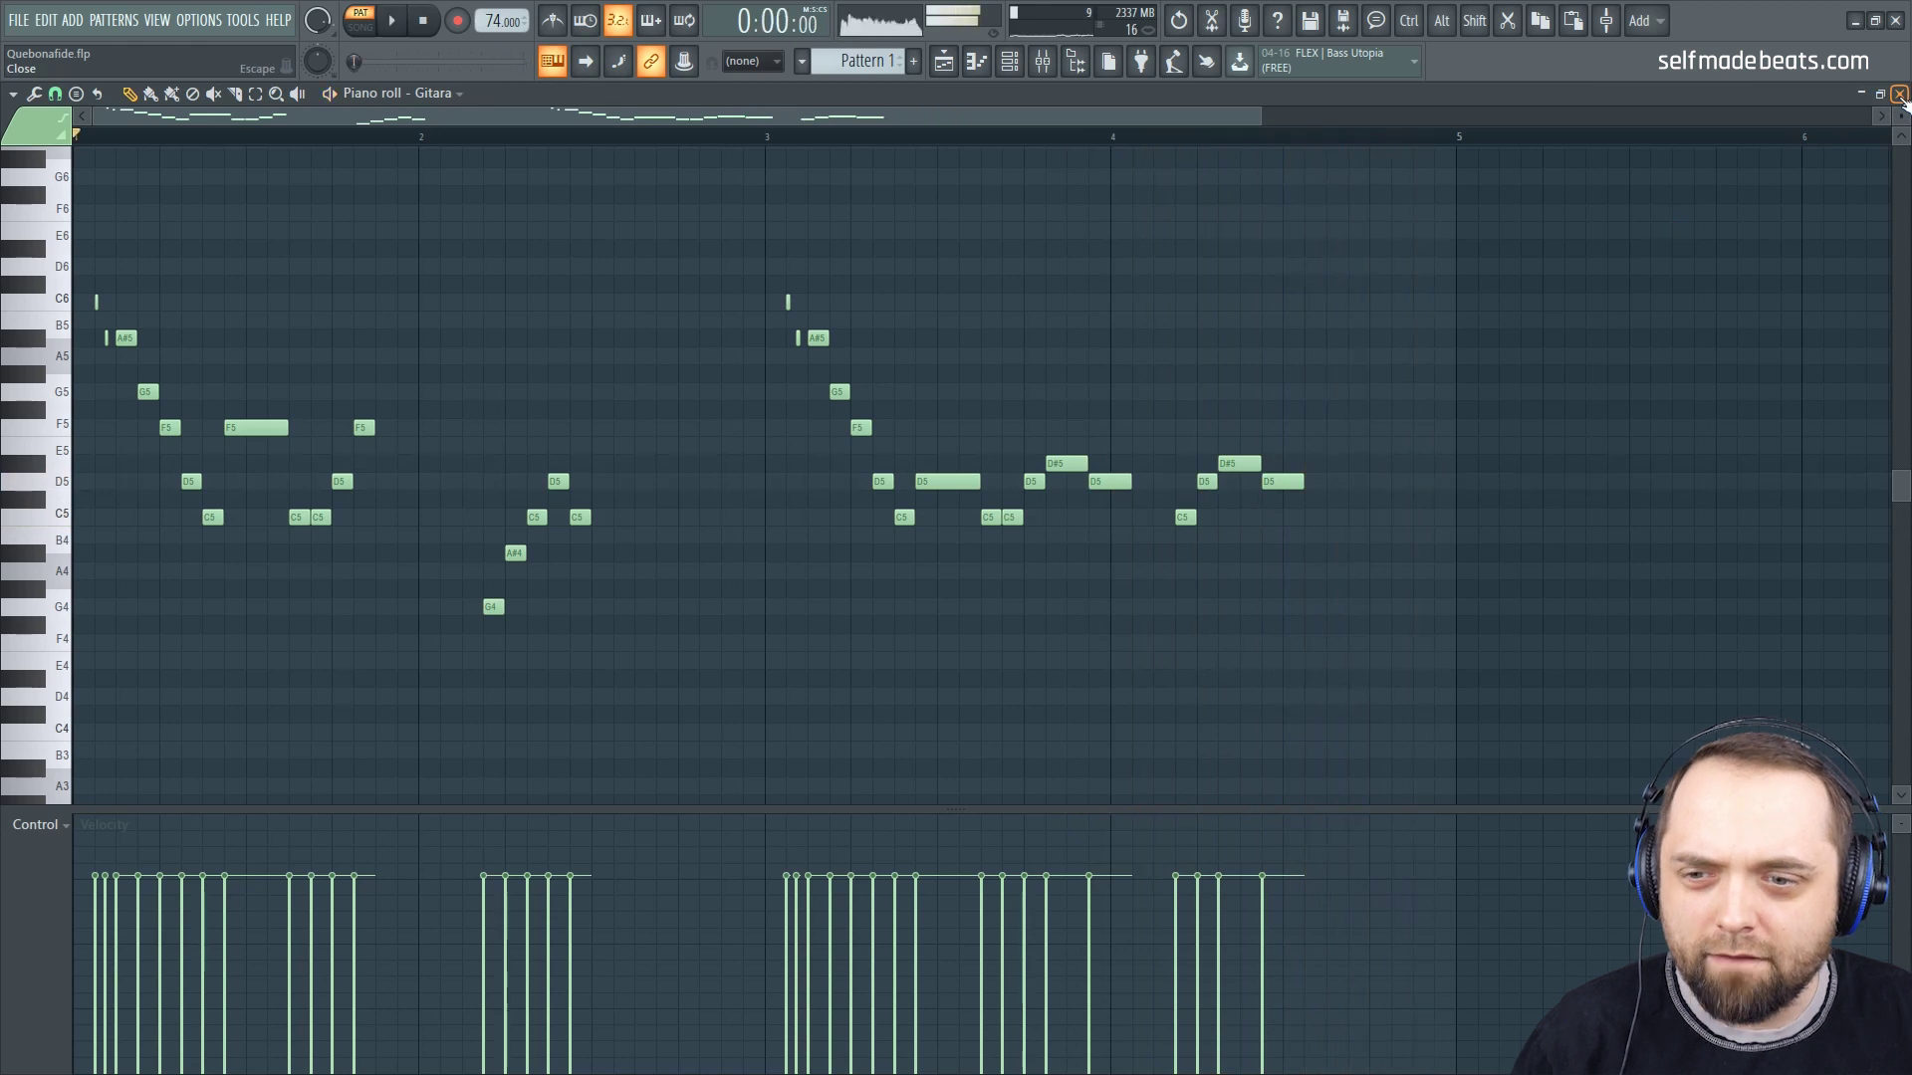
{"action": "left_click", "coordinate": [1900, 93]}
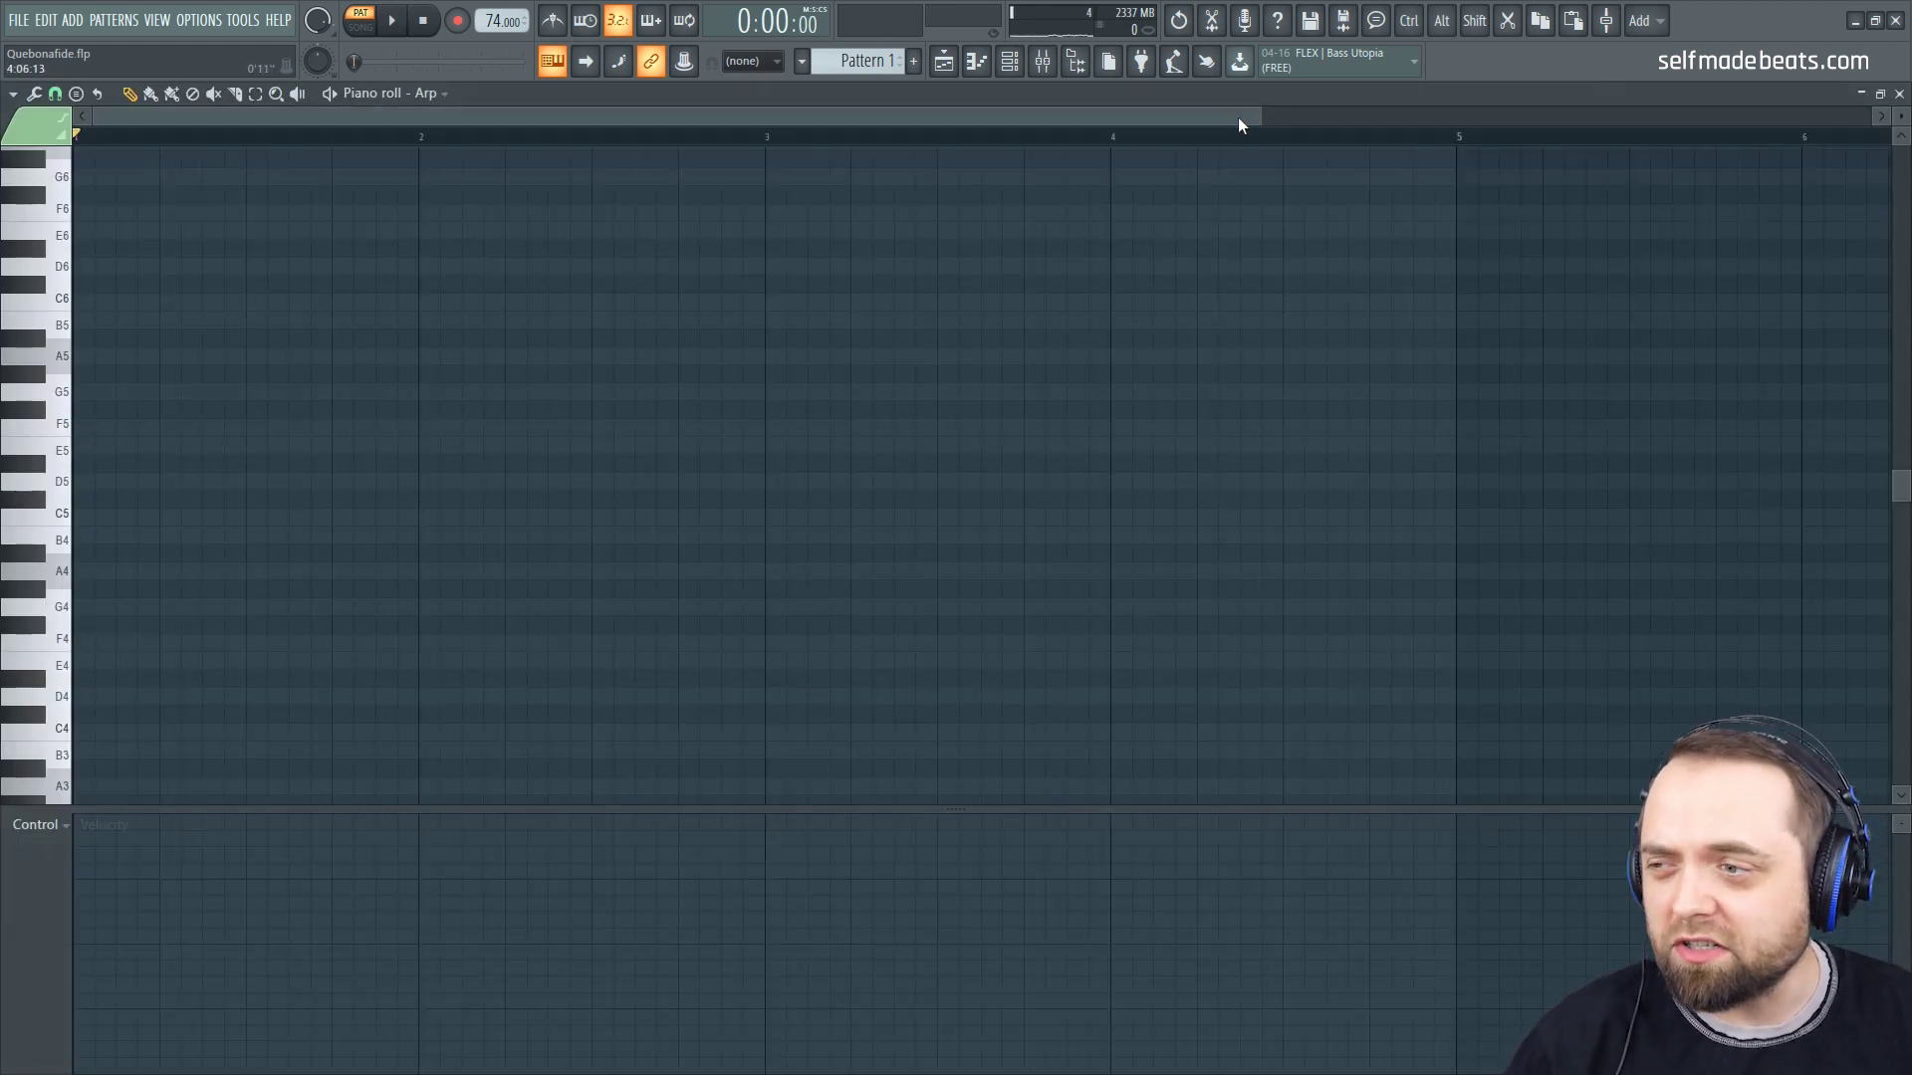
Step: Enter one-step Arp notes D#6, F6, A#5, C6, G5, A#5, F5 and G5 on steps 1 to 8 of bar 1
{"action": "left_click_drag", "start_coordinate": [1260, 116], "coordinate": [985, 116]}
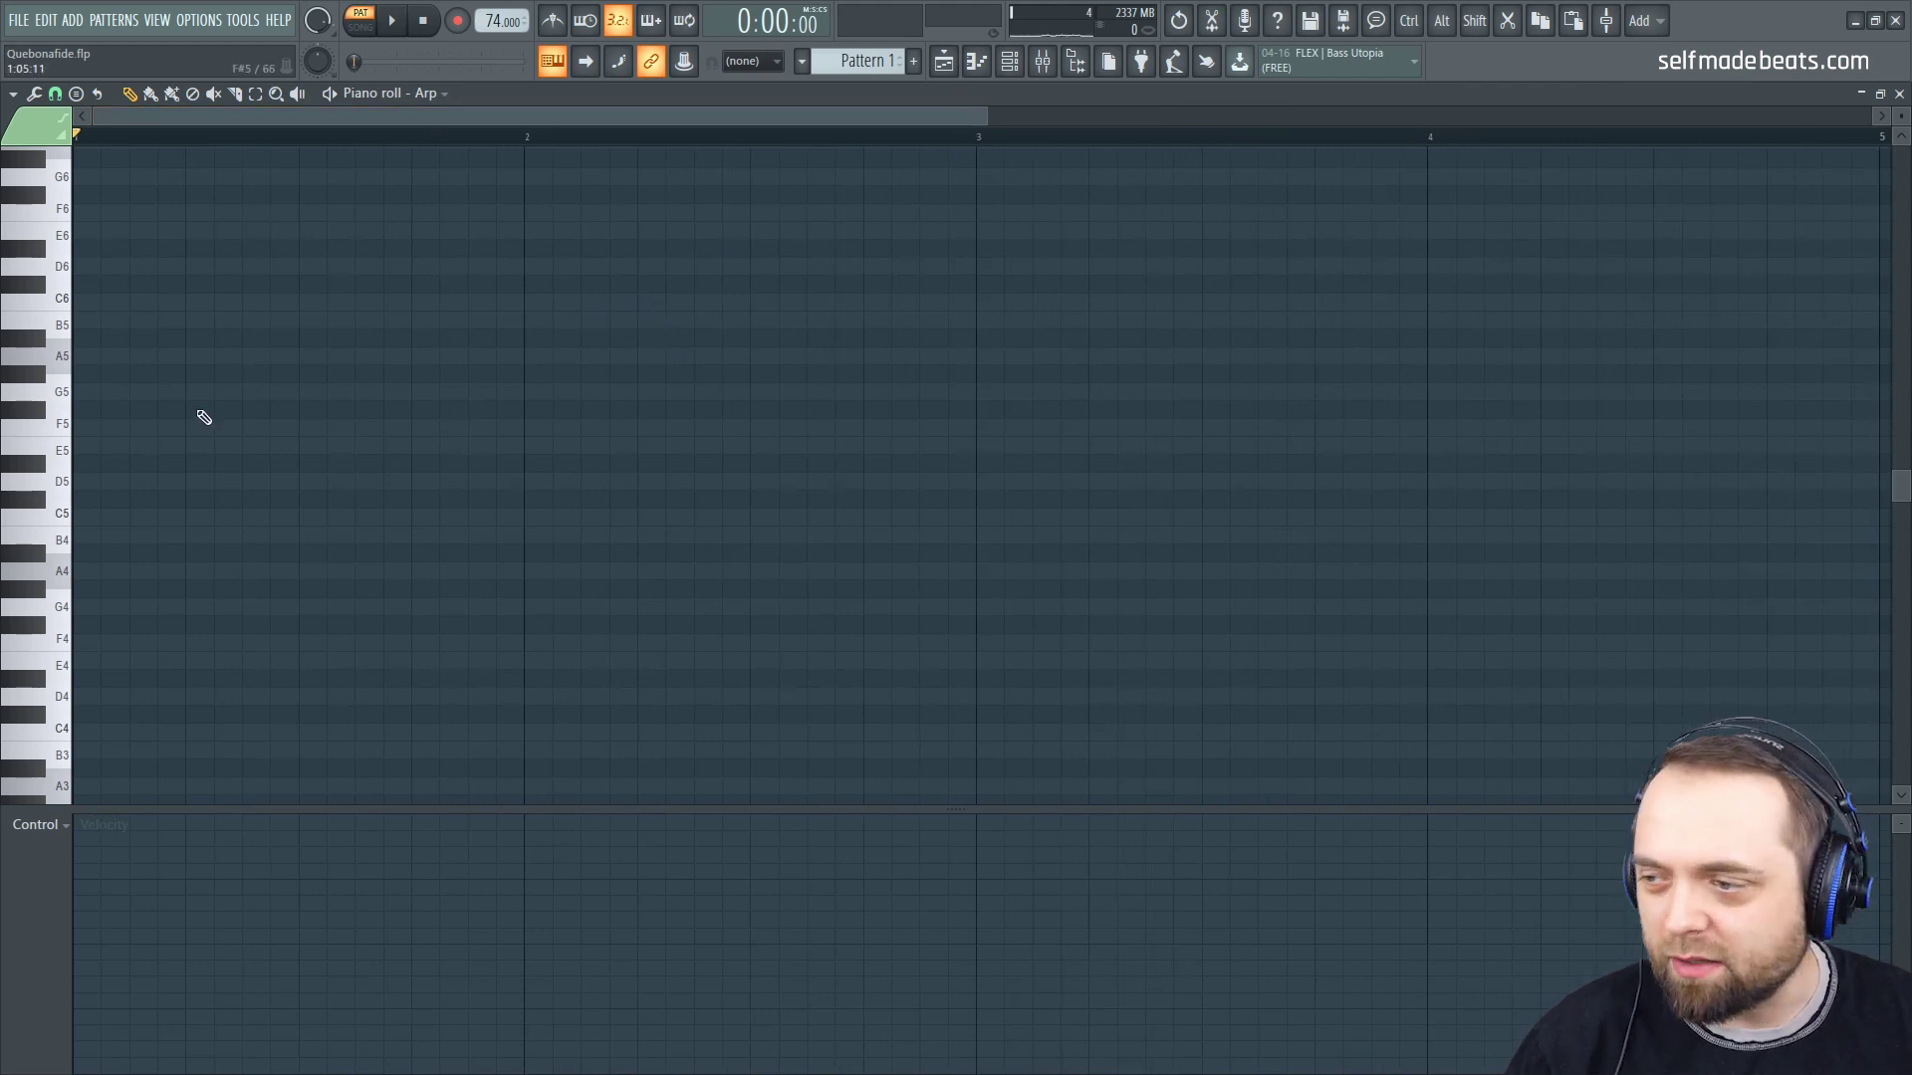
{"action": "scroll", "coordinate": [127, 370], "scroll_direction": "up", "scroll_amount": 2}
{"action": "left_click", "coordinate": [115, 356]}
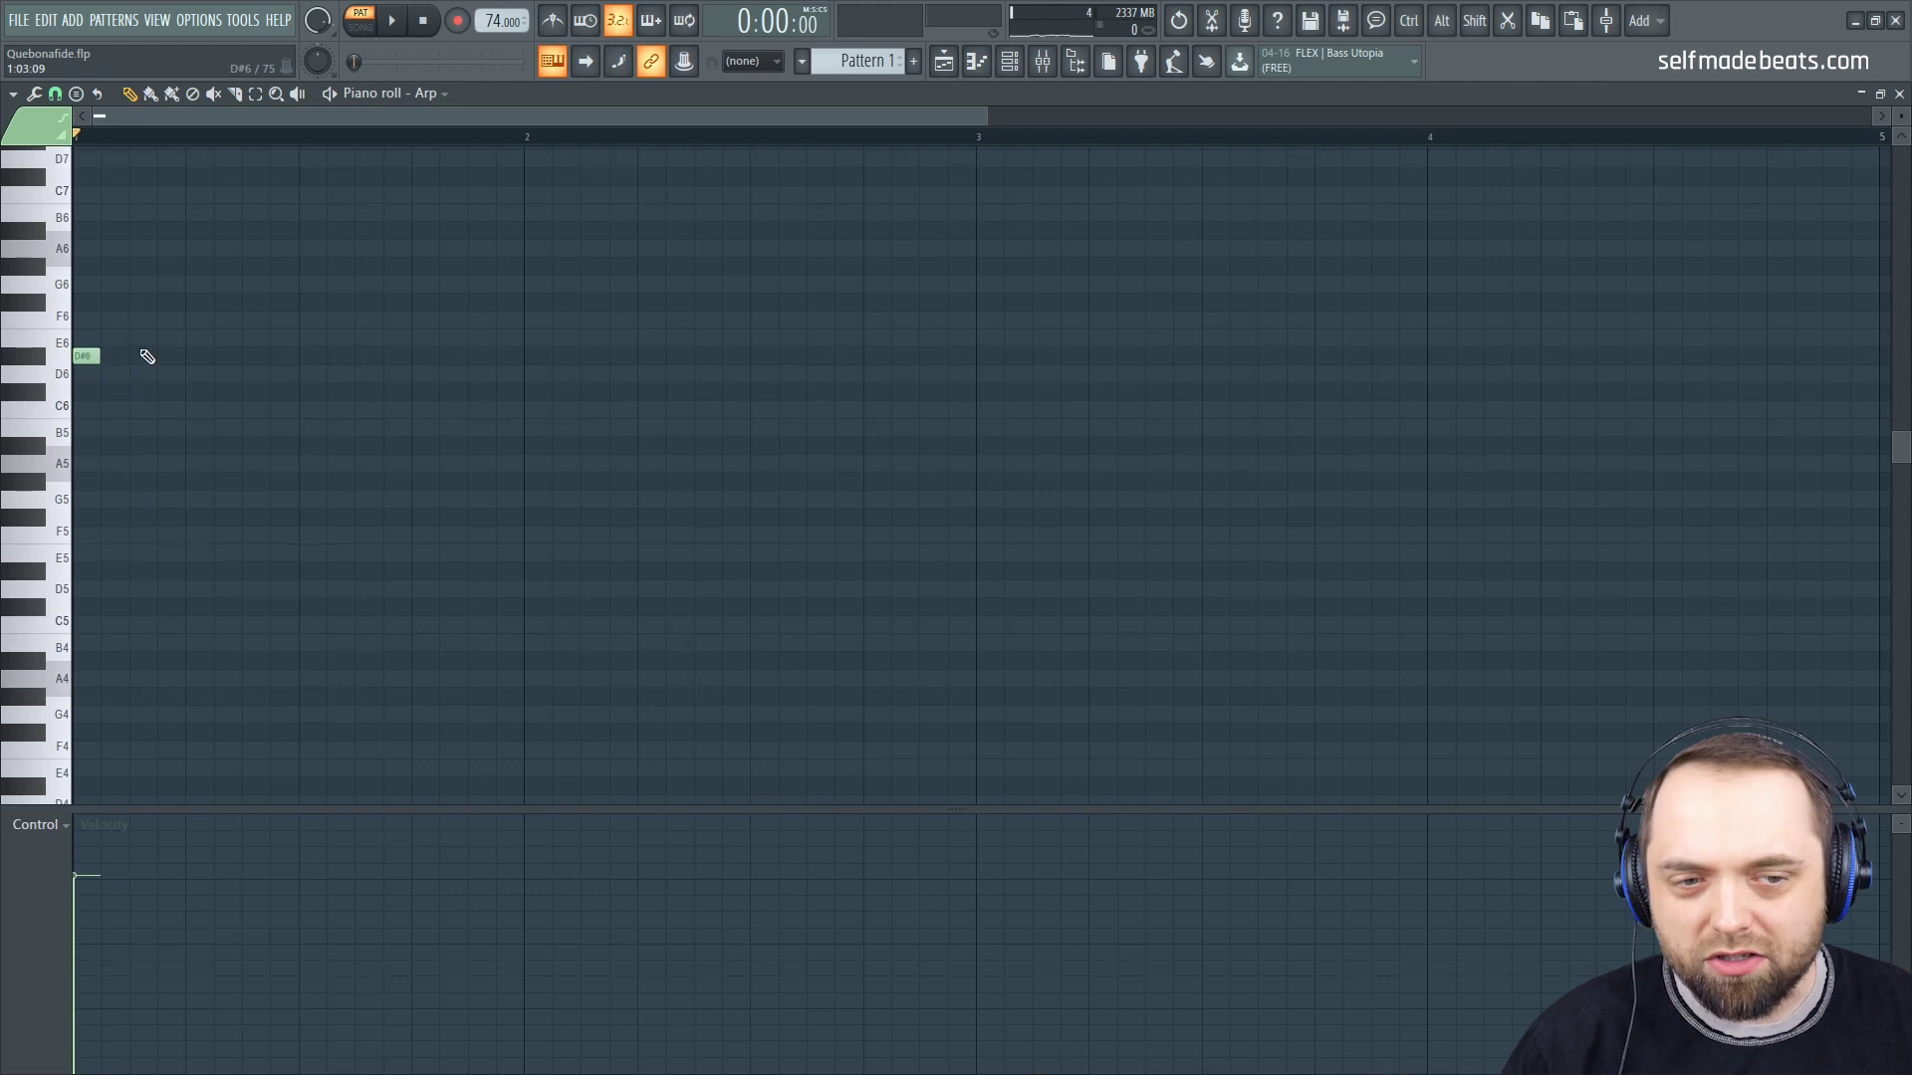
{"action": "left_click", "coordinate": [137, 318]}
{"action": "left_click_drag", "start_coordinate": [136, 321], "coordinate": [110, 324]}
{"action": "left_click", "coordinate": [141, 445]}
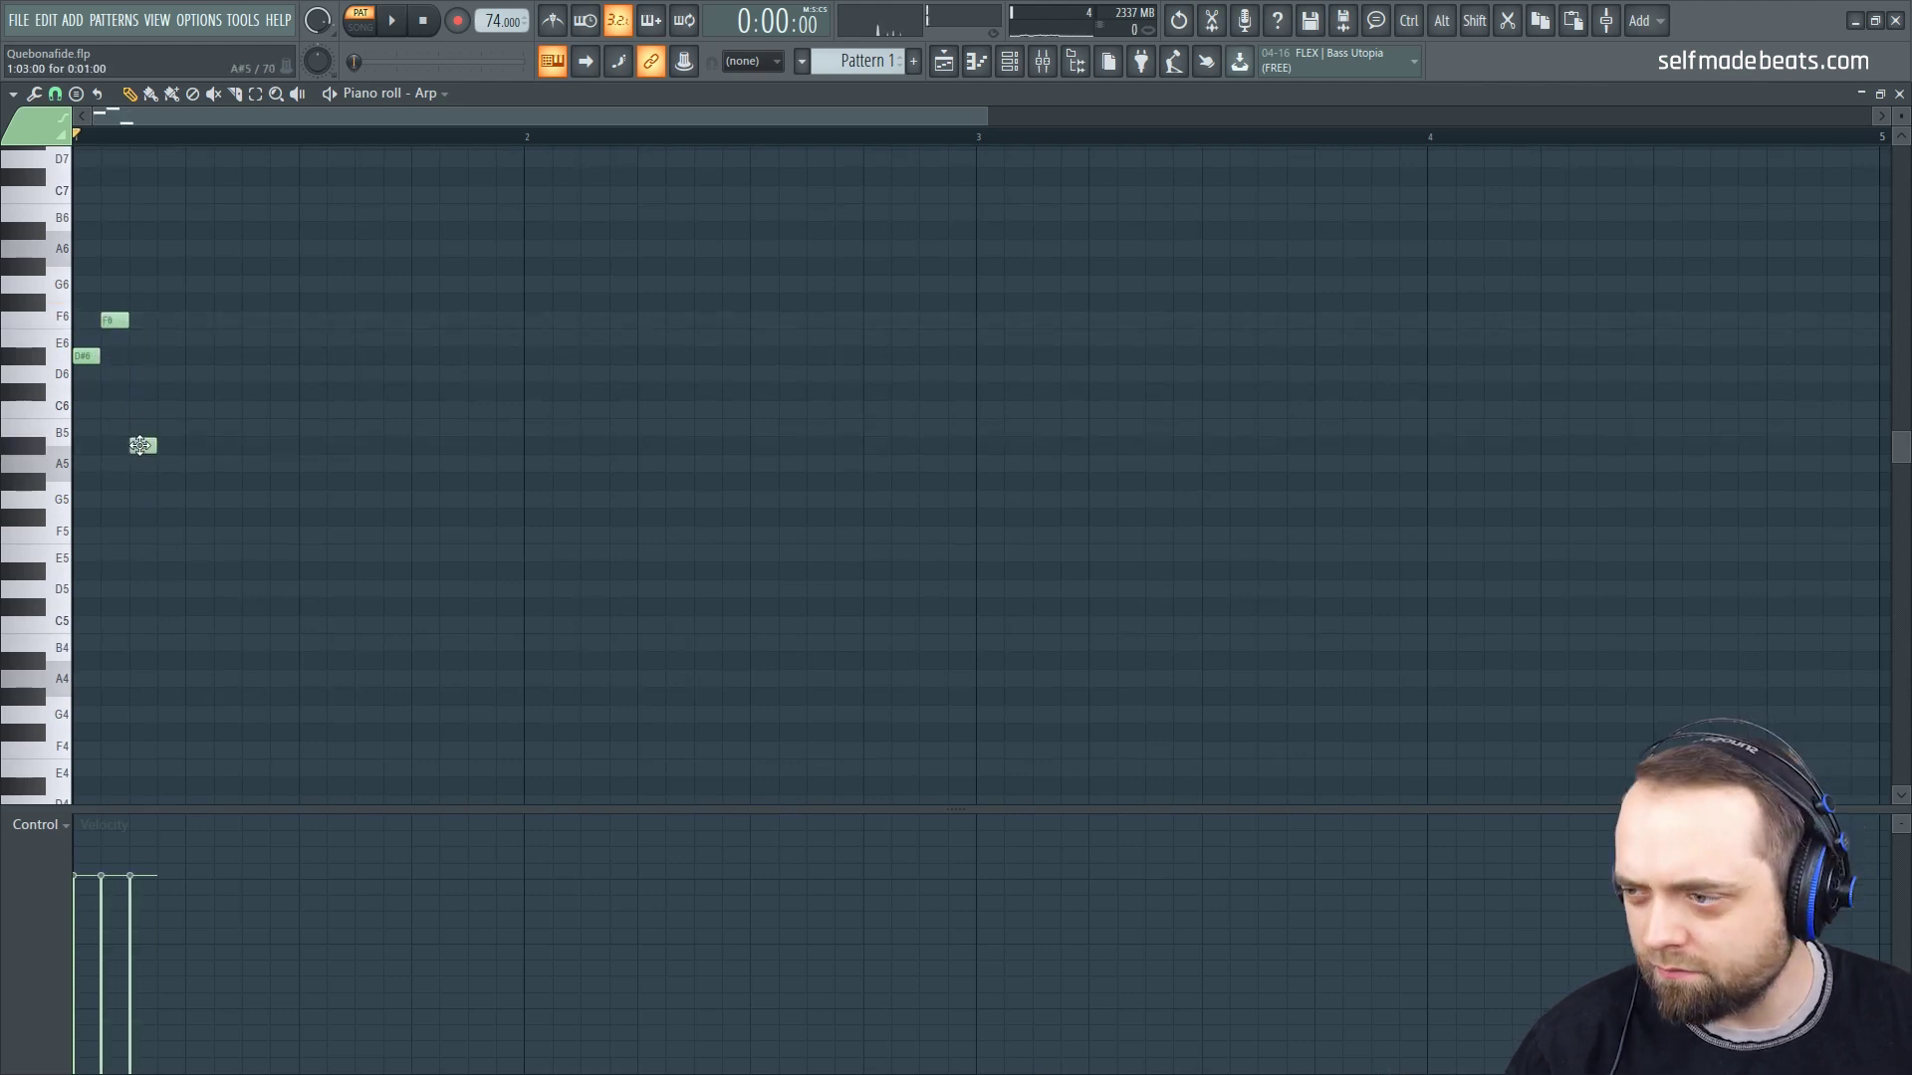
{"action": "left_click", "coordinate": [173, 410]}
{"action": "left_click", "coordinate": [200, 499]}
{"action": "left_click", "coordinate": [221, 447]}
{"action": "left_click", "coordinate": [251, 535]}
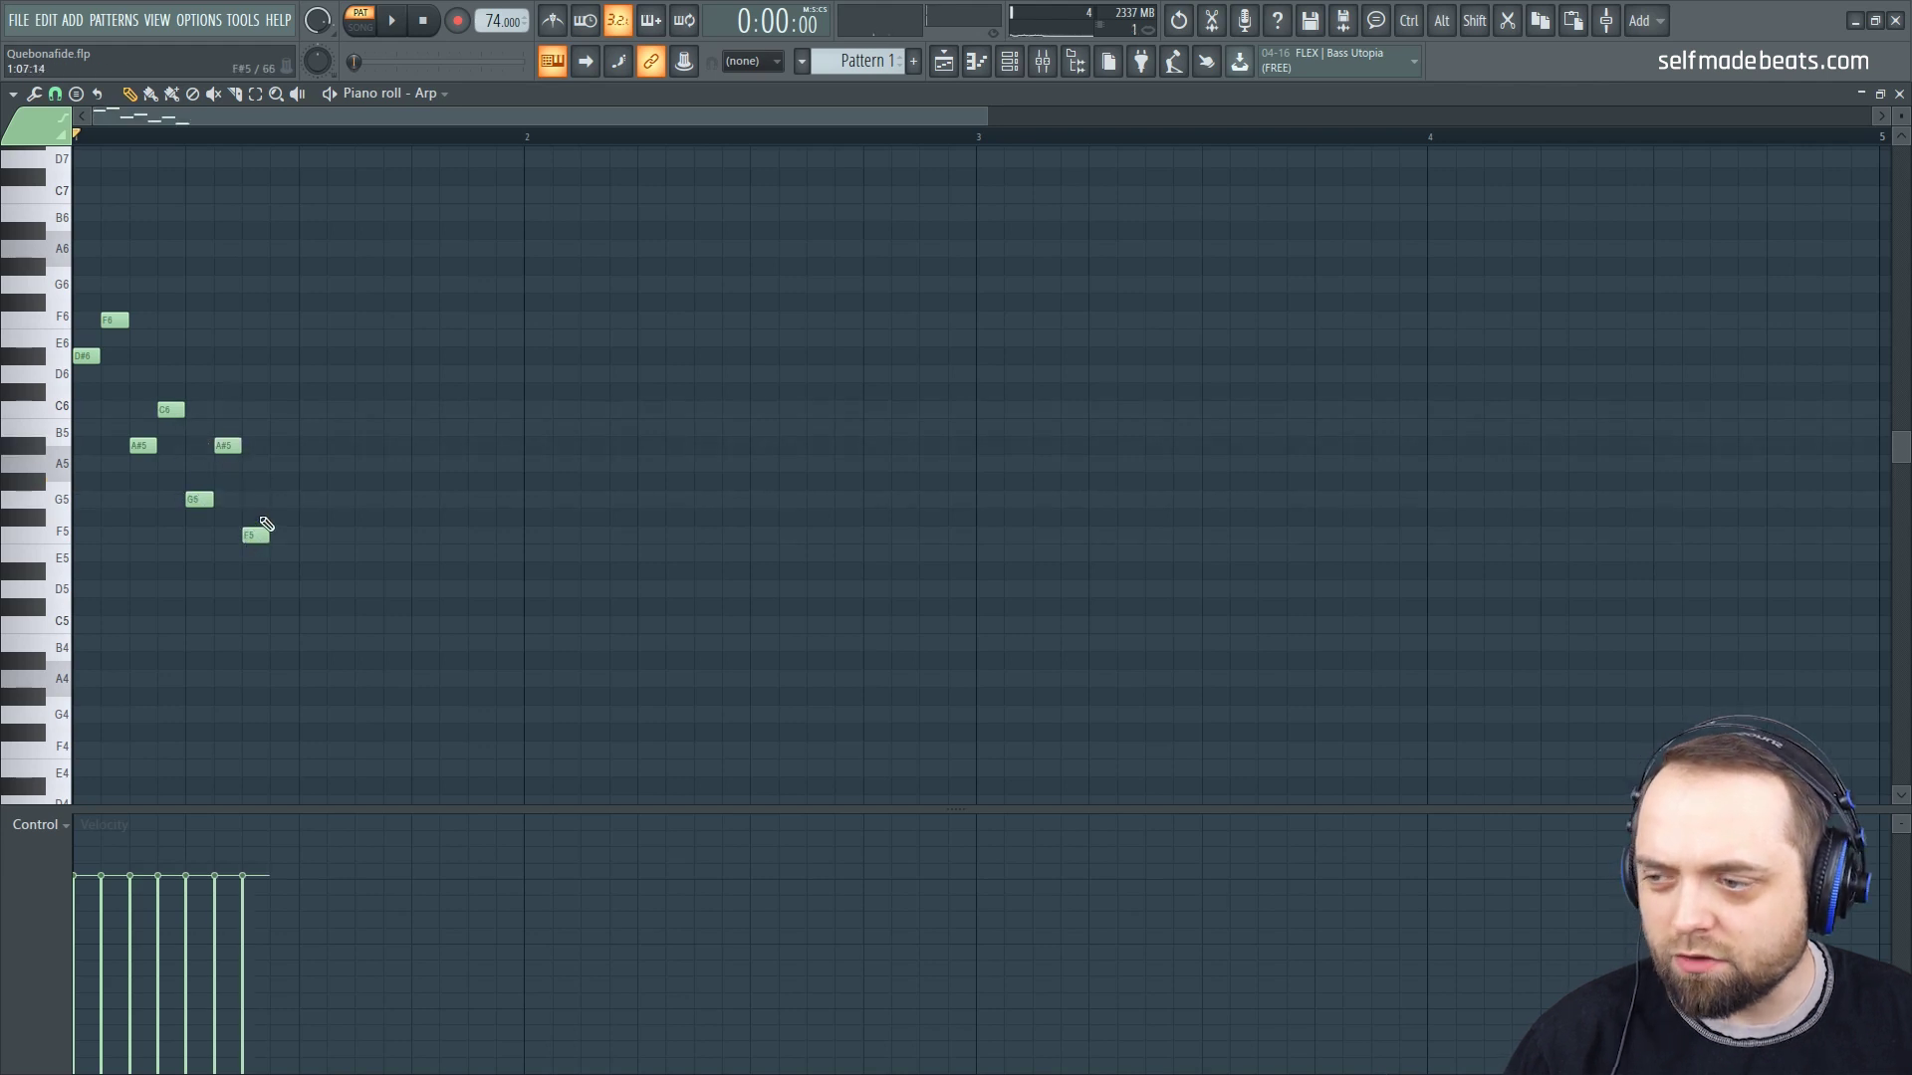
{"action": "left_click", "coordinate": [282, 499]}
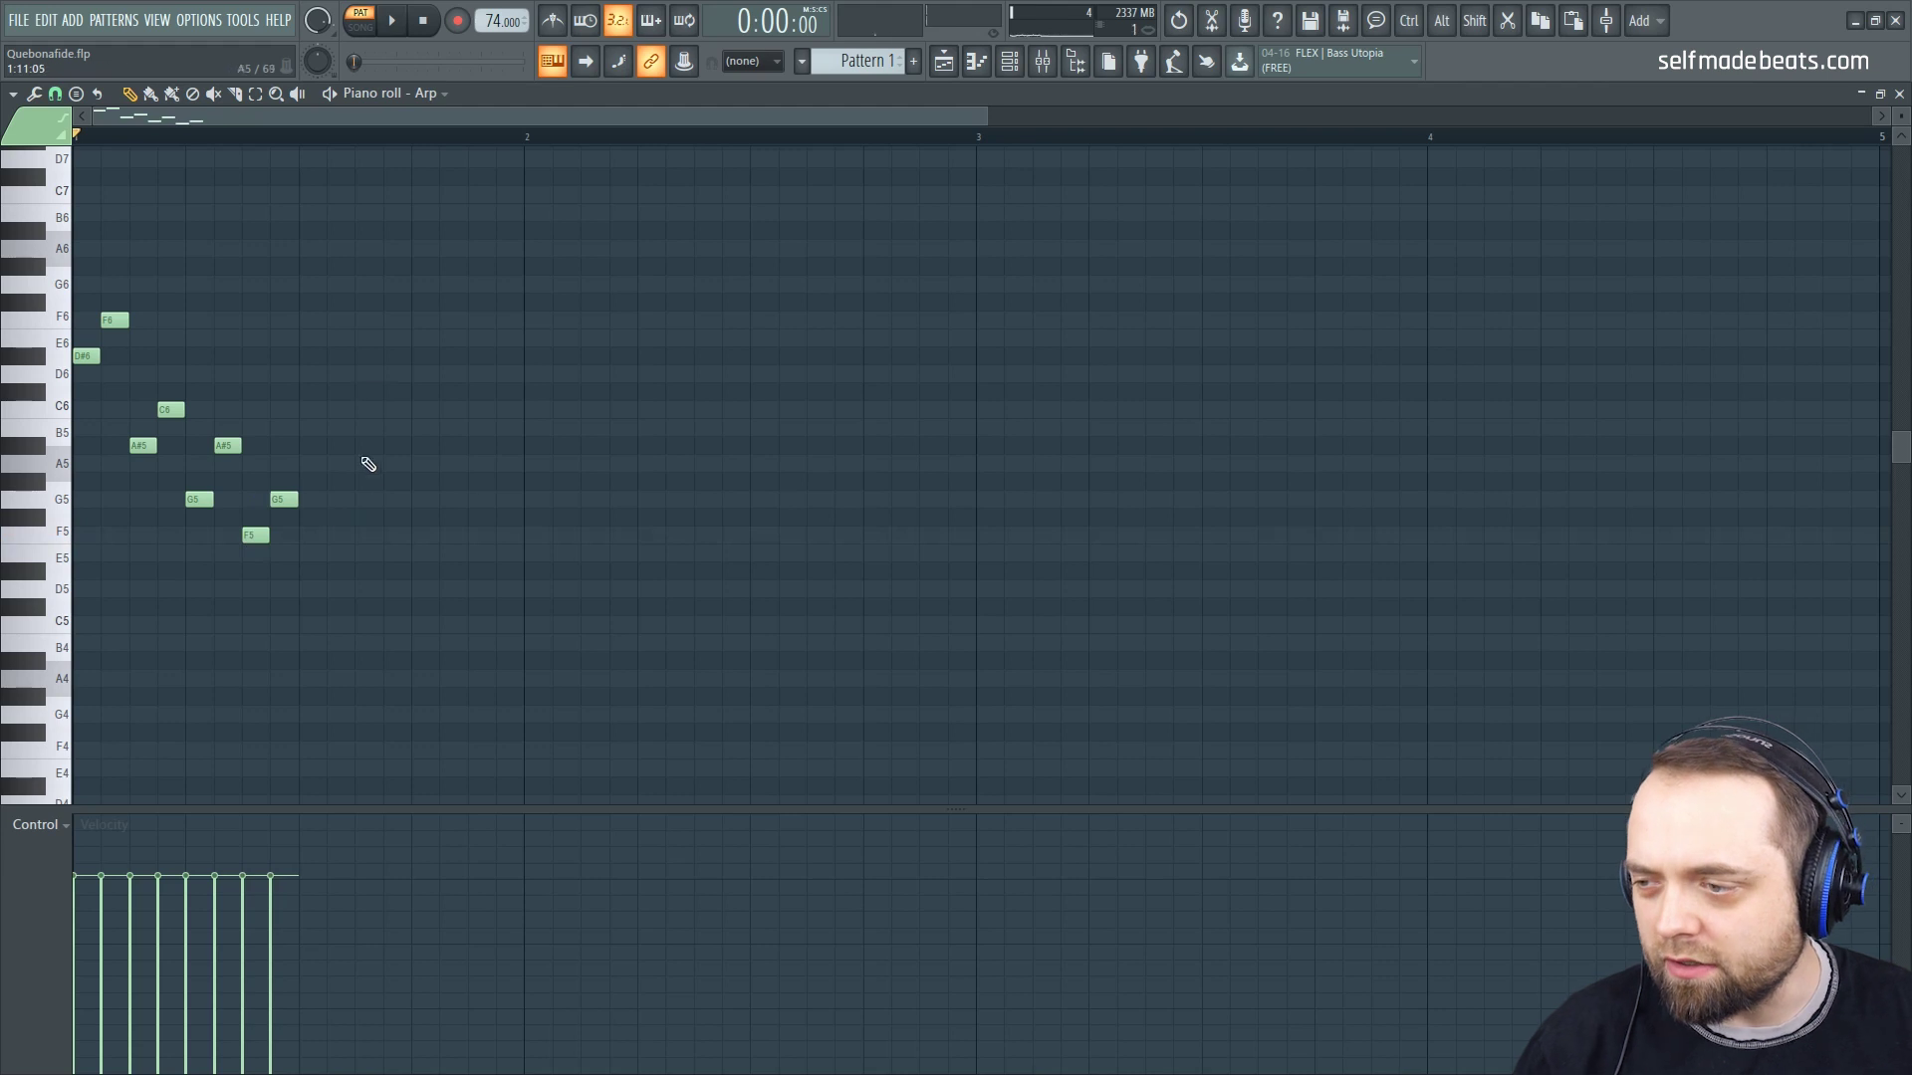
Step: Duplicate the eight Arp notes one octave lower onto steps 9 to 16 and repeat the full-bar pattern through bar 4
{"action": "left_click_drag", "start_coordinate": [412, 595], "coordinate": [74, 313]}
{"action": "key", "text": "ctrl+b"}
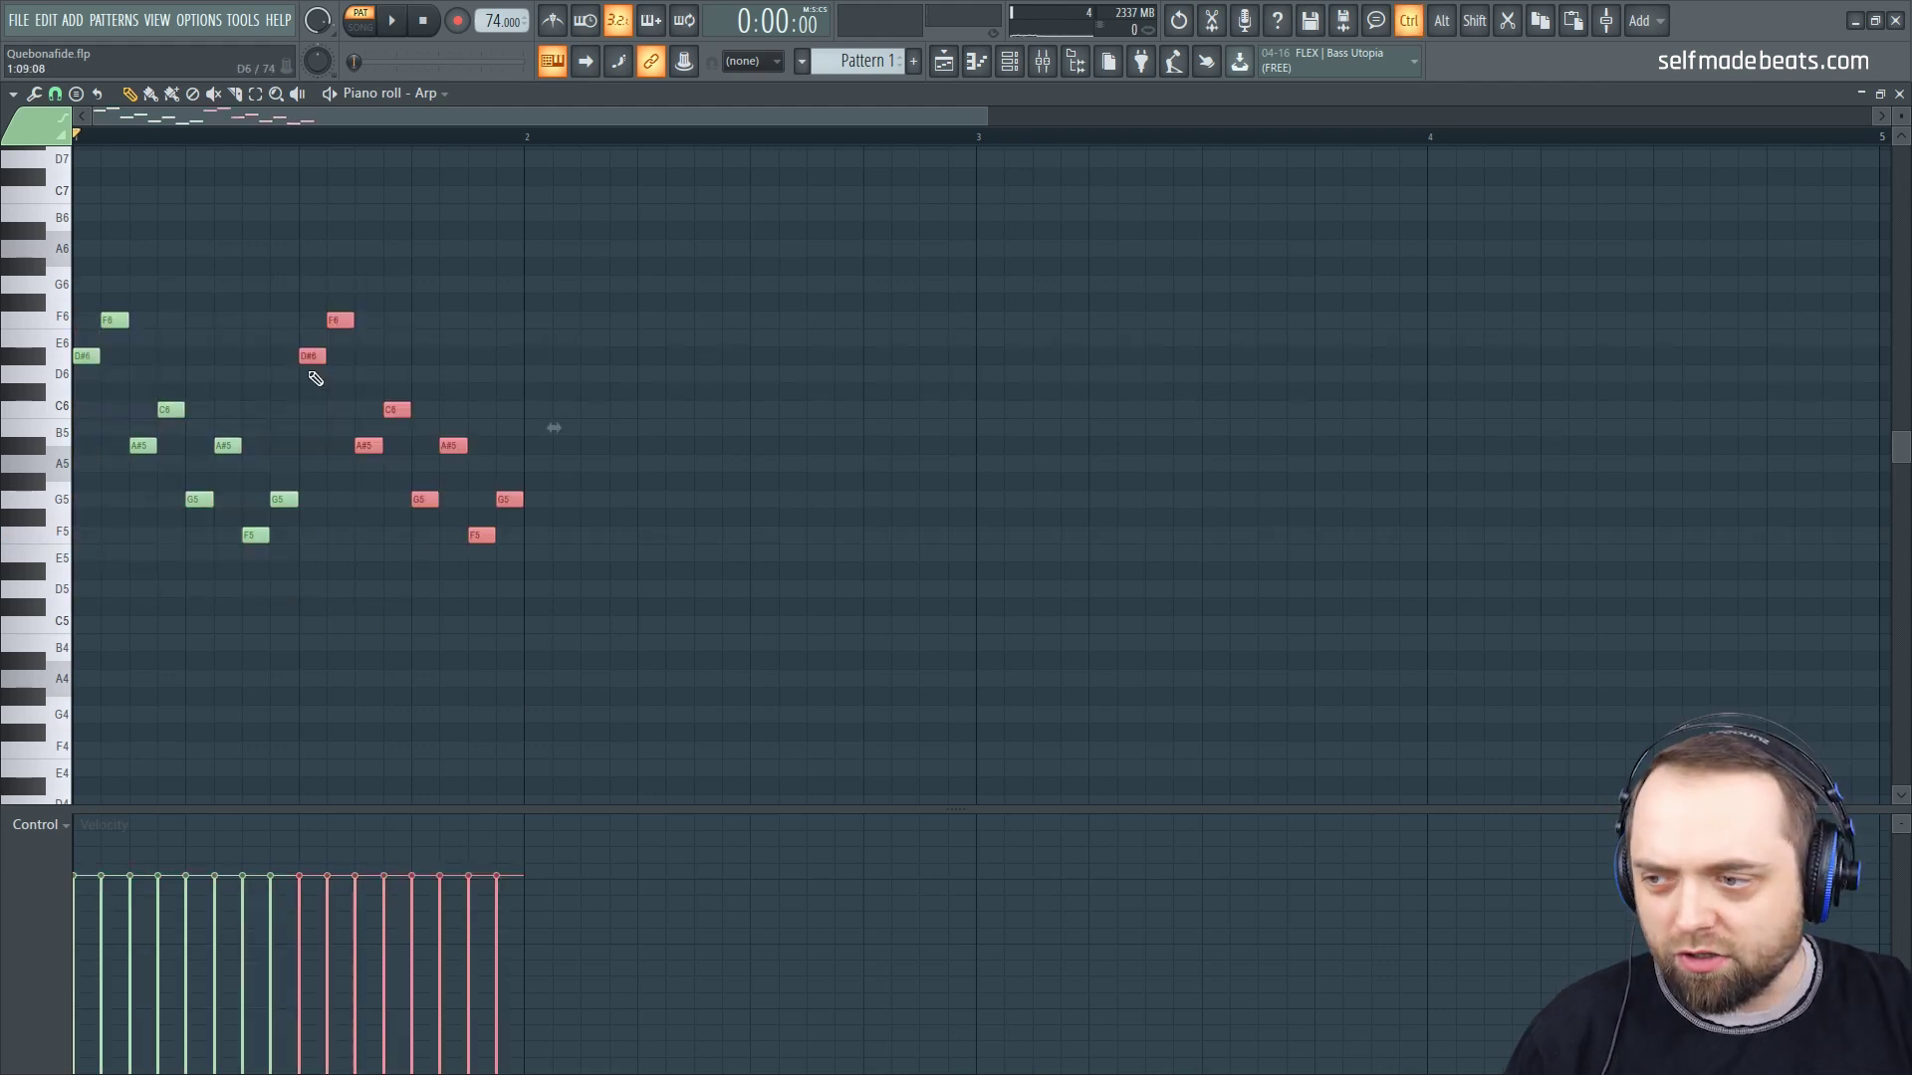
{"action": "key", "text": "ctrl+Down"}
{"action": "scroll", "coordinate": [400, 366], "scroll_direction": "down", "scroll_amount": 2}
{"action": "left_click_drag", "start_coordinate": [717, 717], "coordinate": [1443, 310]}
{"action": "left_click", "coordinate": [1311, 259], "text": "ctrl"}
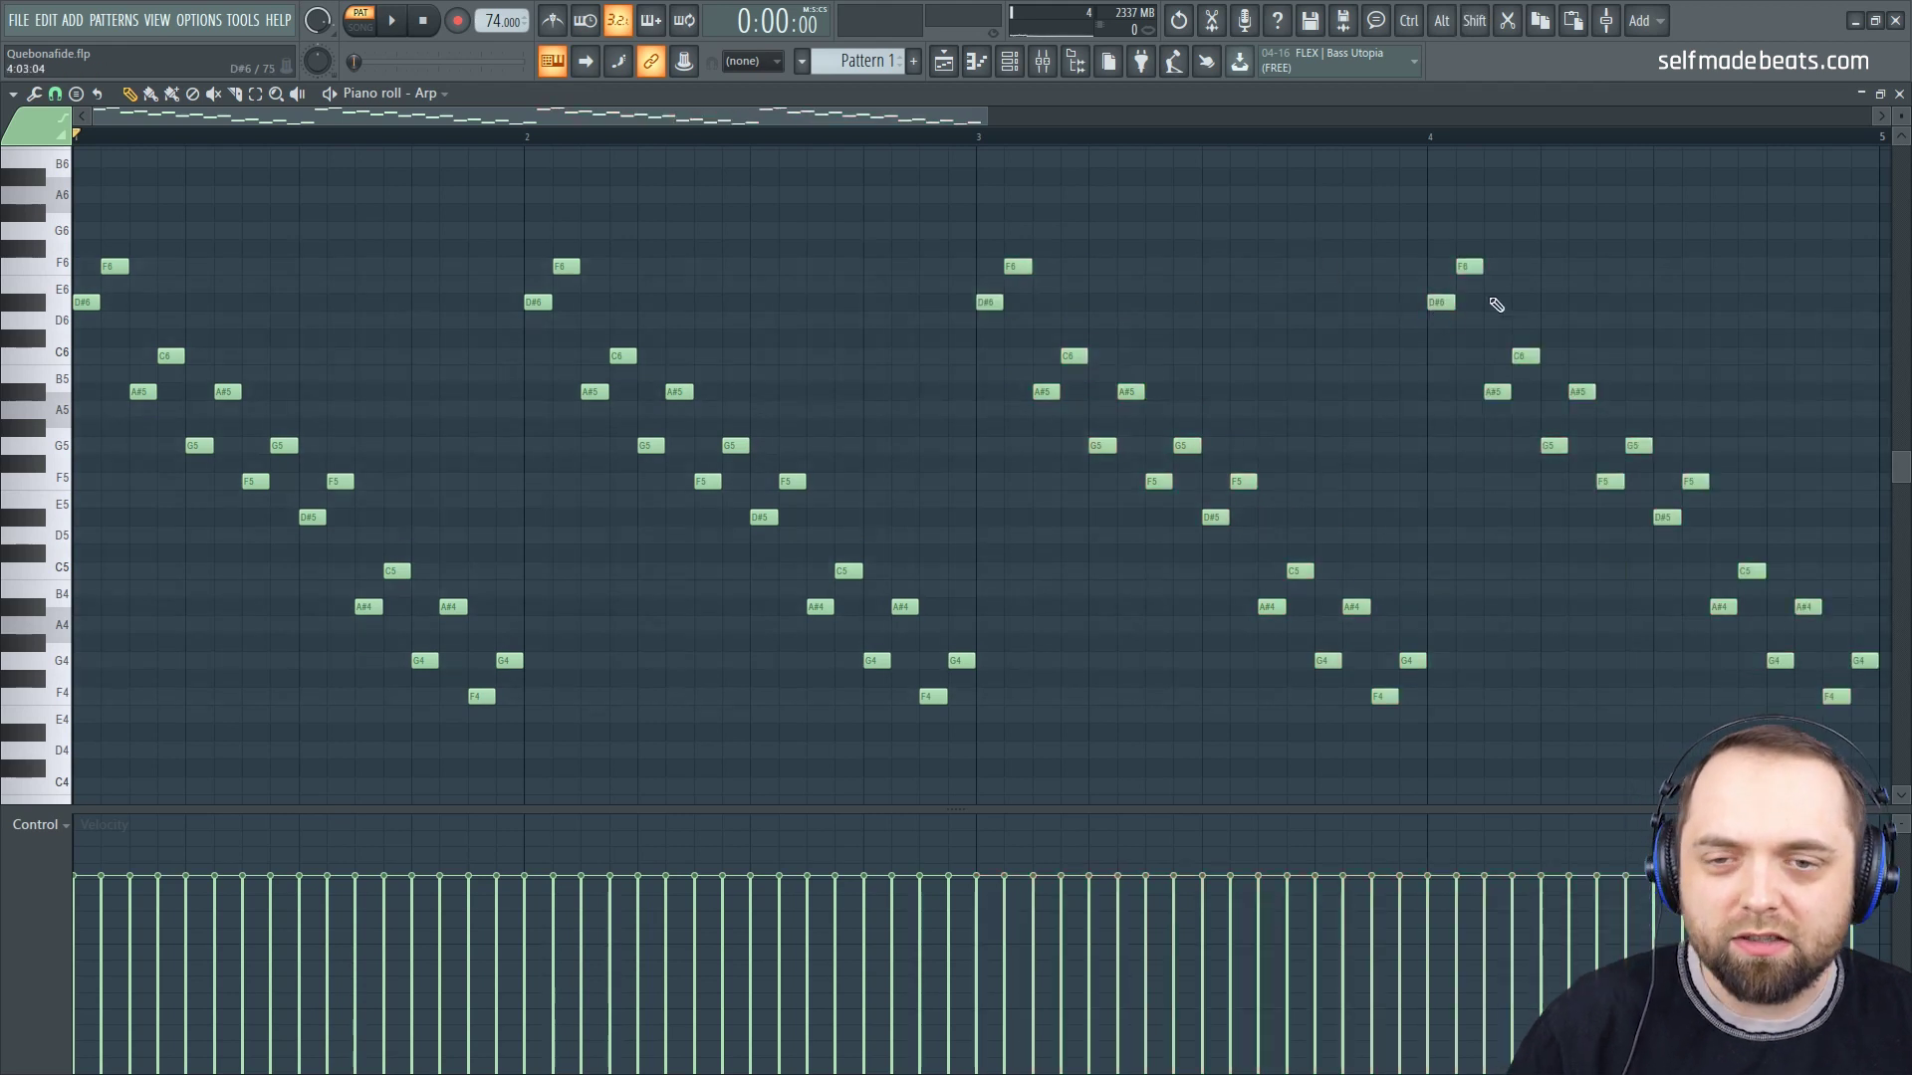
Step: Close the Arp piano roll and play the pattern back with the new part
{"action": "left_click", "coordinate": [1901, 92]}
{"action": "key", "text": "space"}
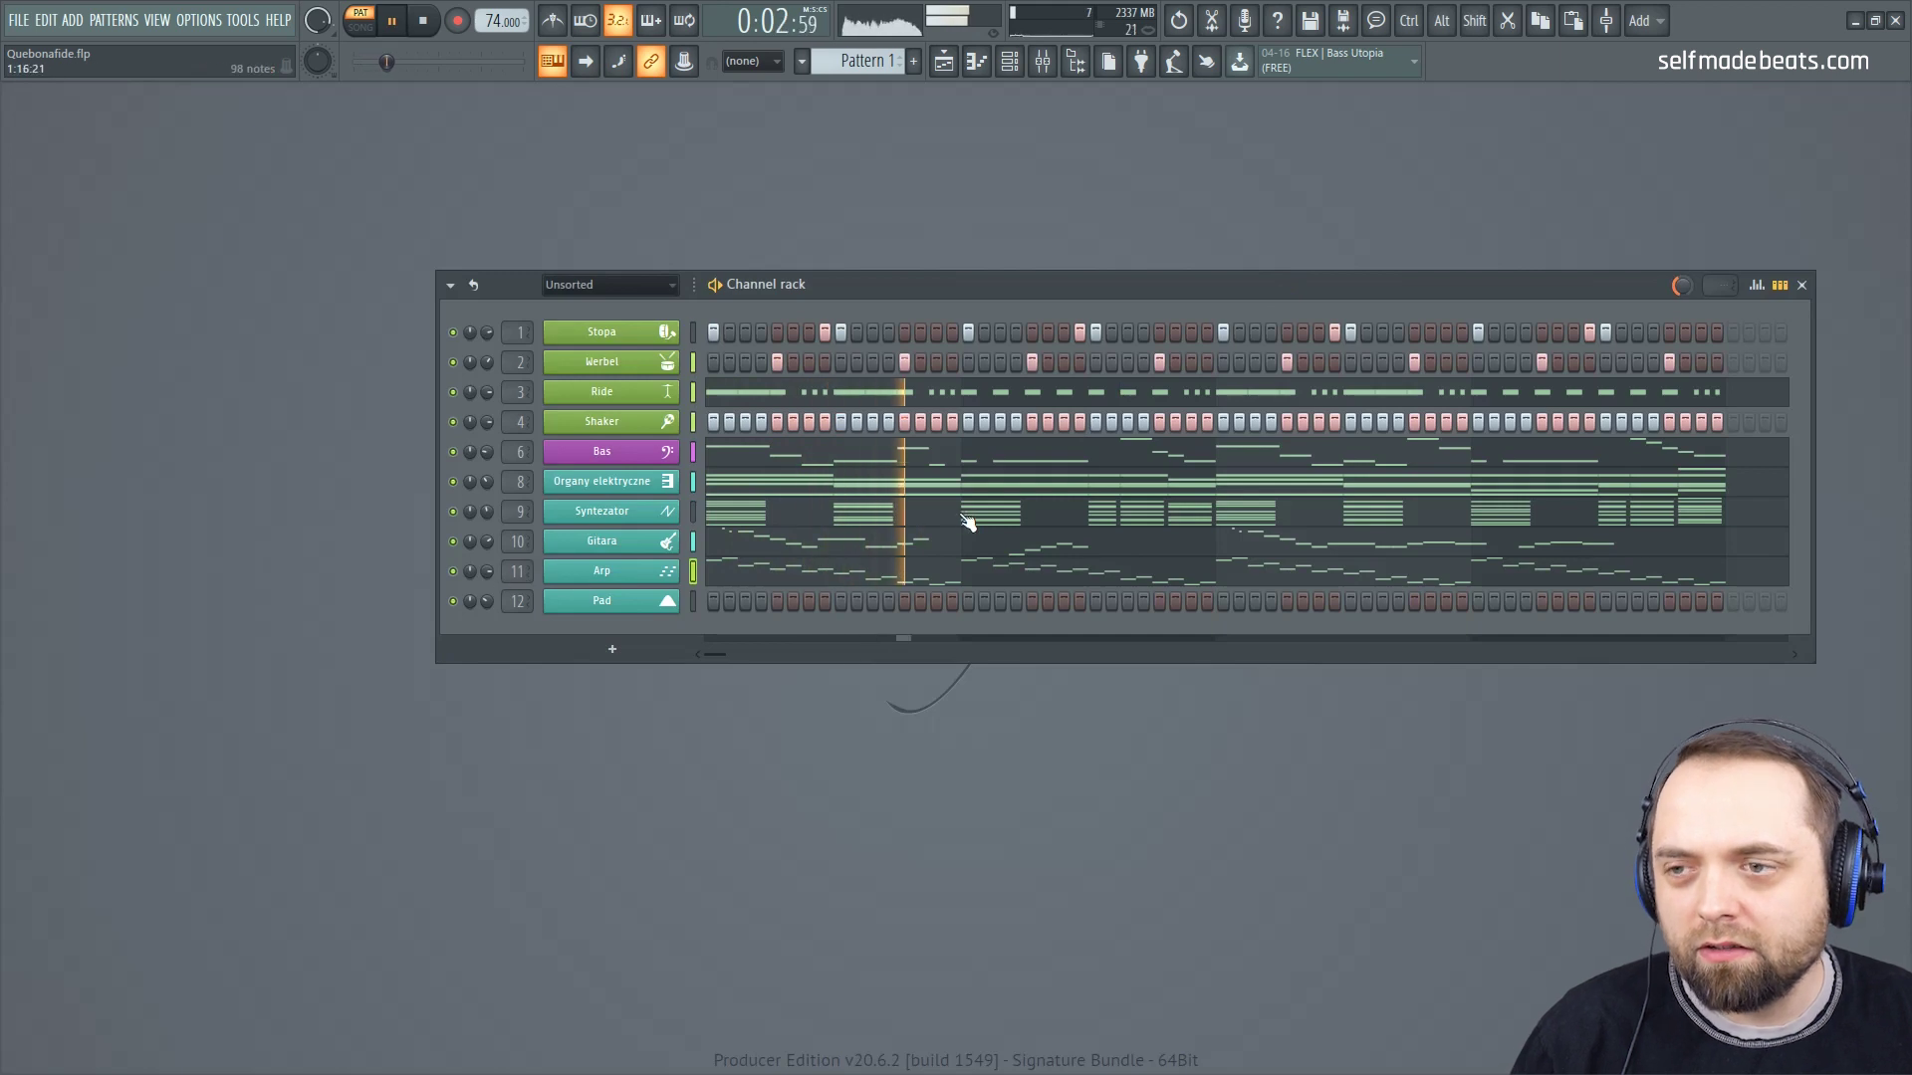
{"action": "key", "text": "space"}
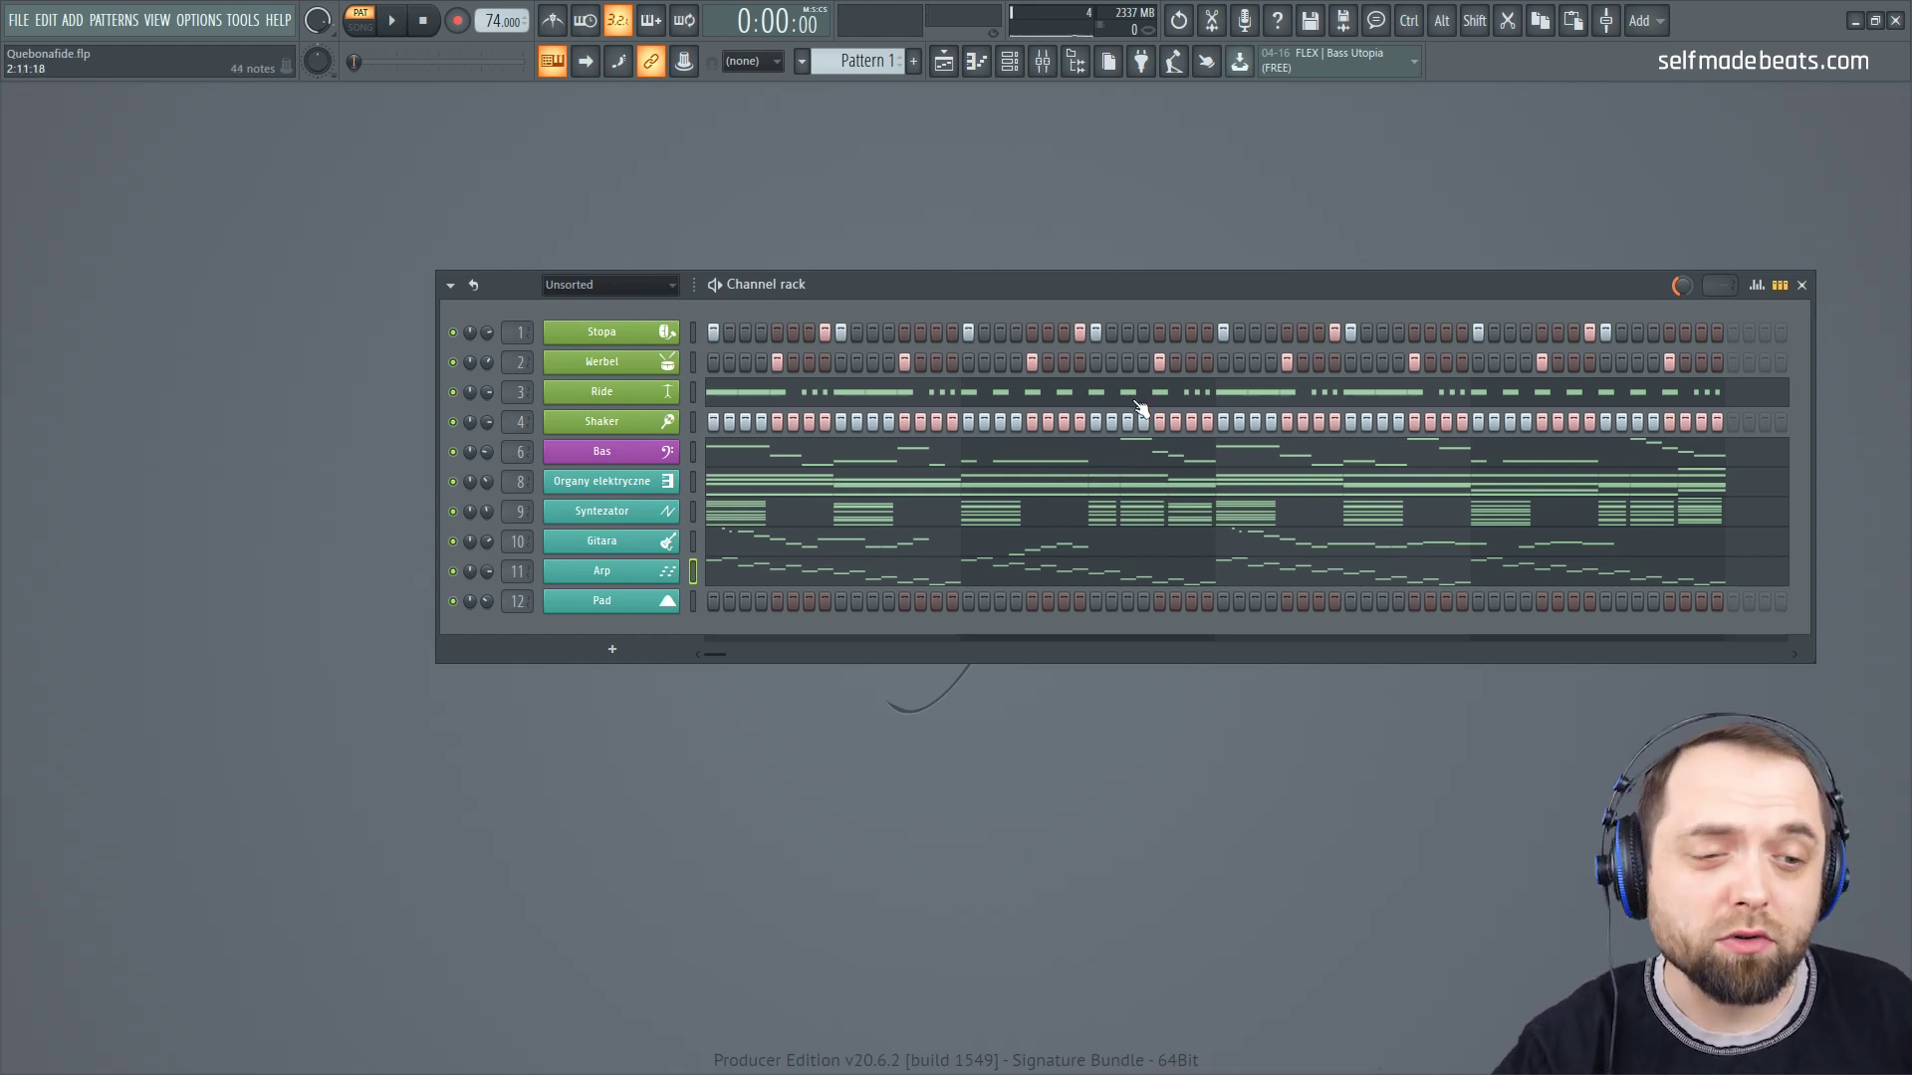
Step: Open the Pad channel's piano roll and draw a G4 note from bar 1 lasting four bars
{"action": "right_click", "coordinate": [673, 598]}
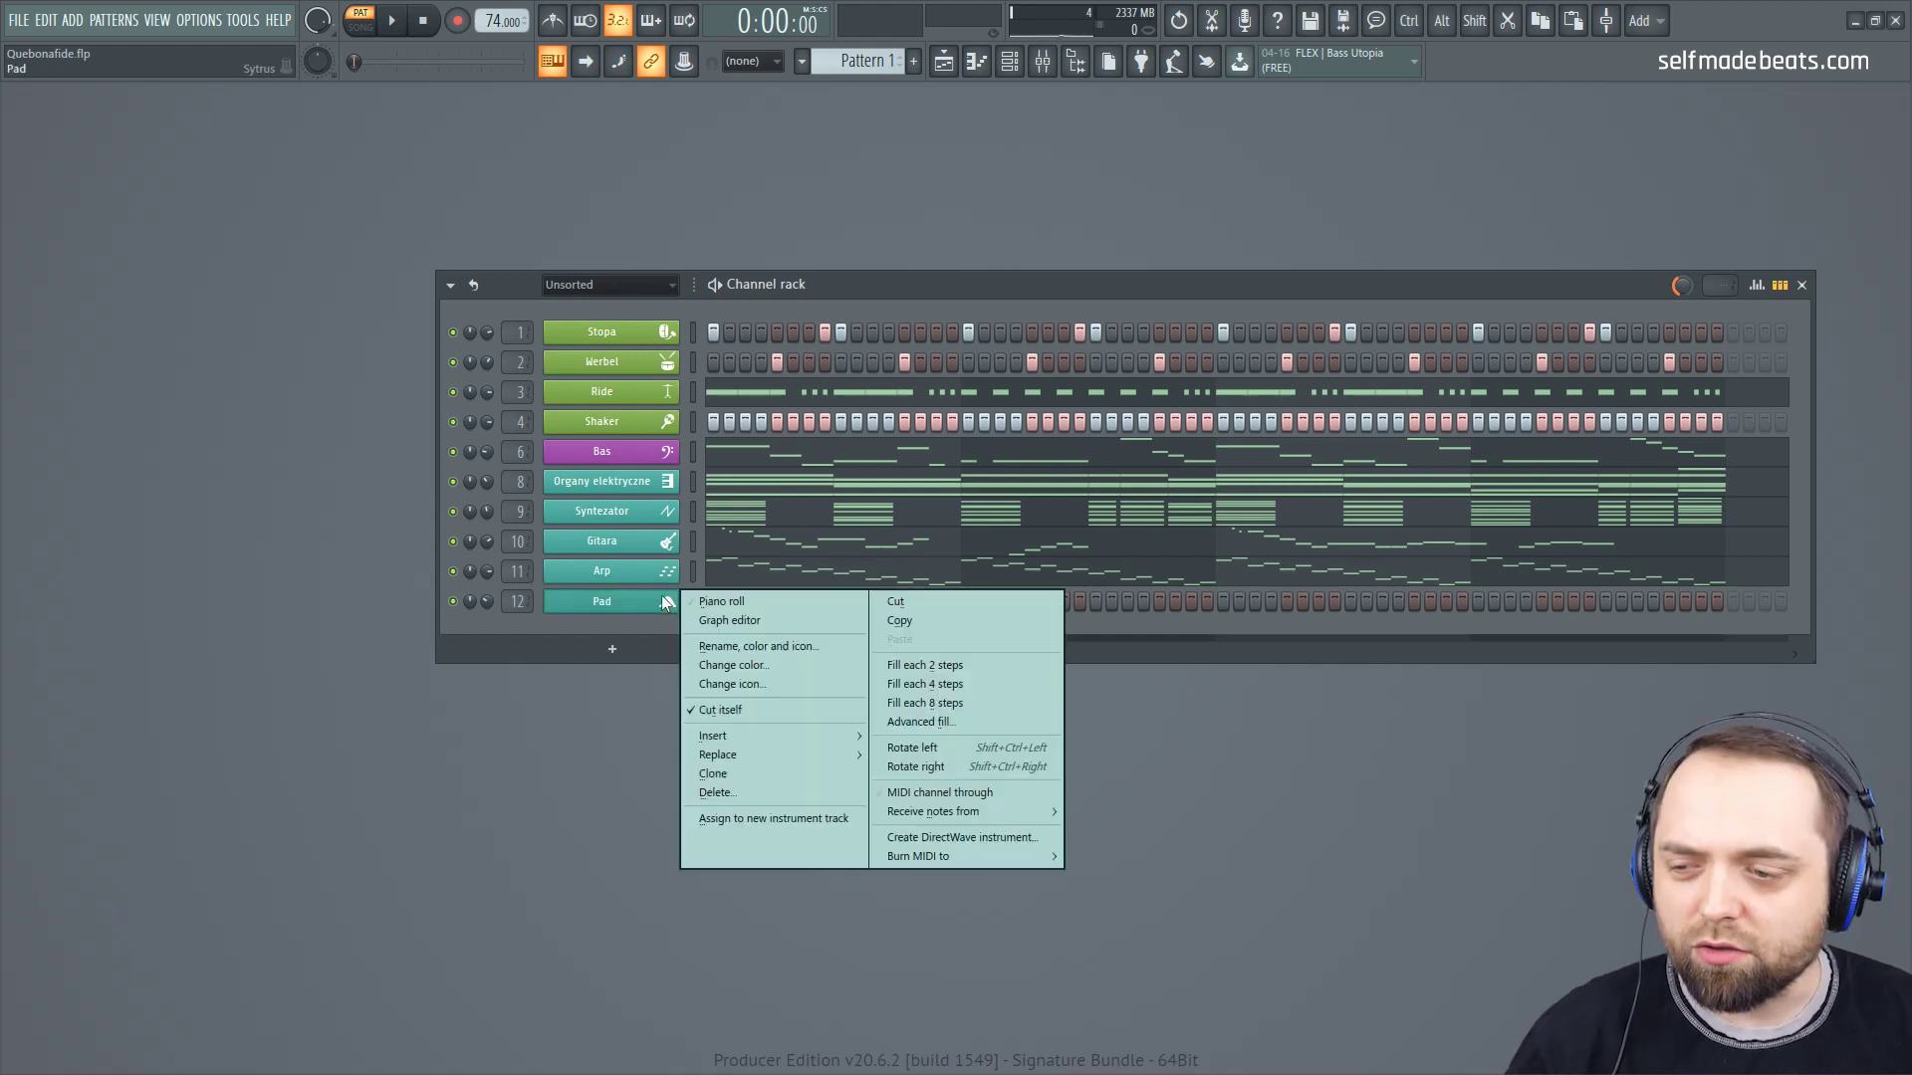
{"action": "left_click", "coordinate": [727, 607]}
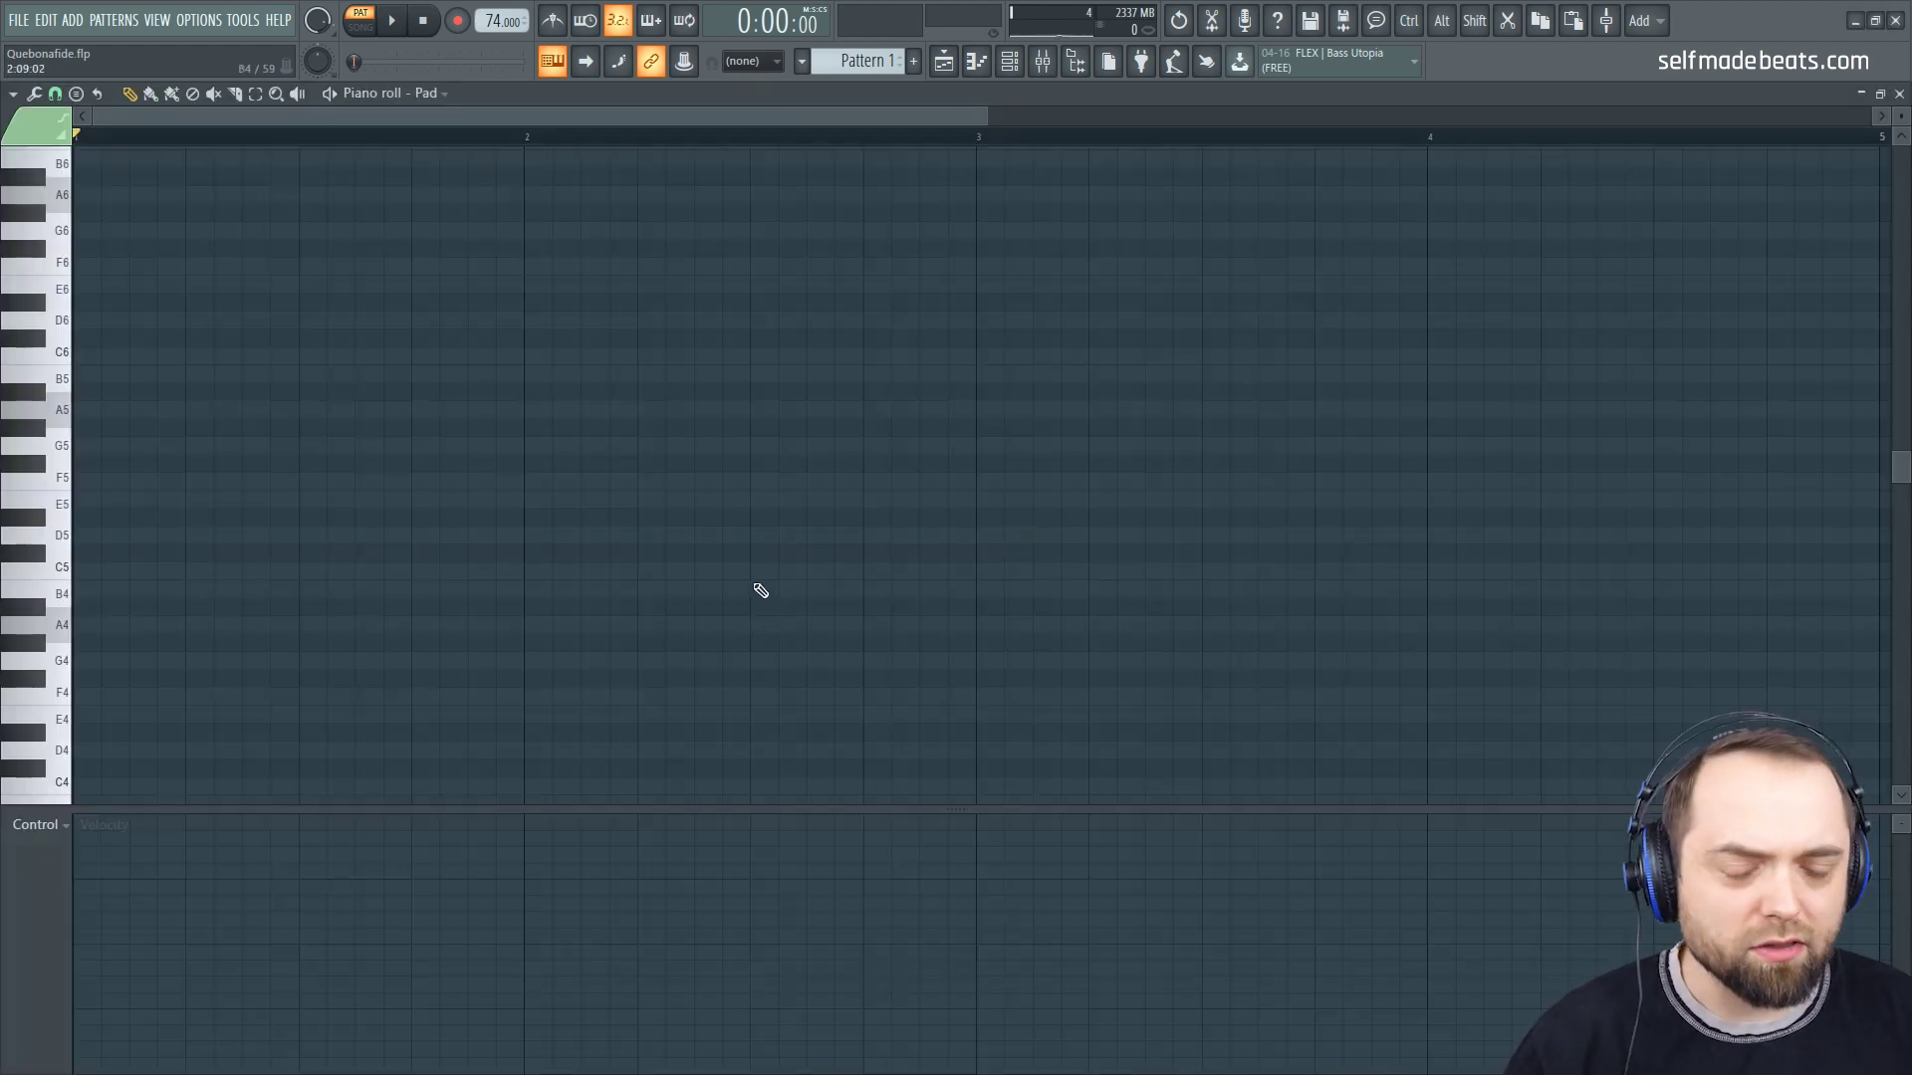
{"action": "scroll", "coordinate": [250, 435], "scroll_direction": "down", "scroll_amount": 1}
{"action": "scroll", "coordinate": [291, 436], "scroll_direction": "down", "scroll_amount": 1}
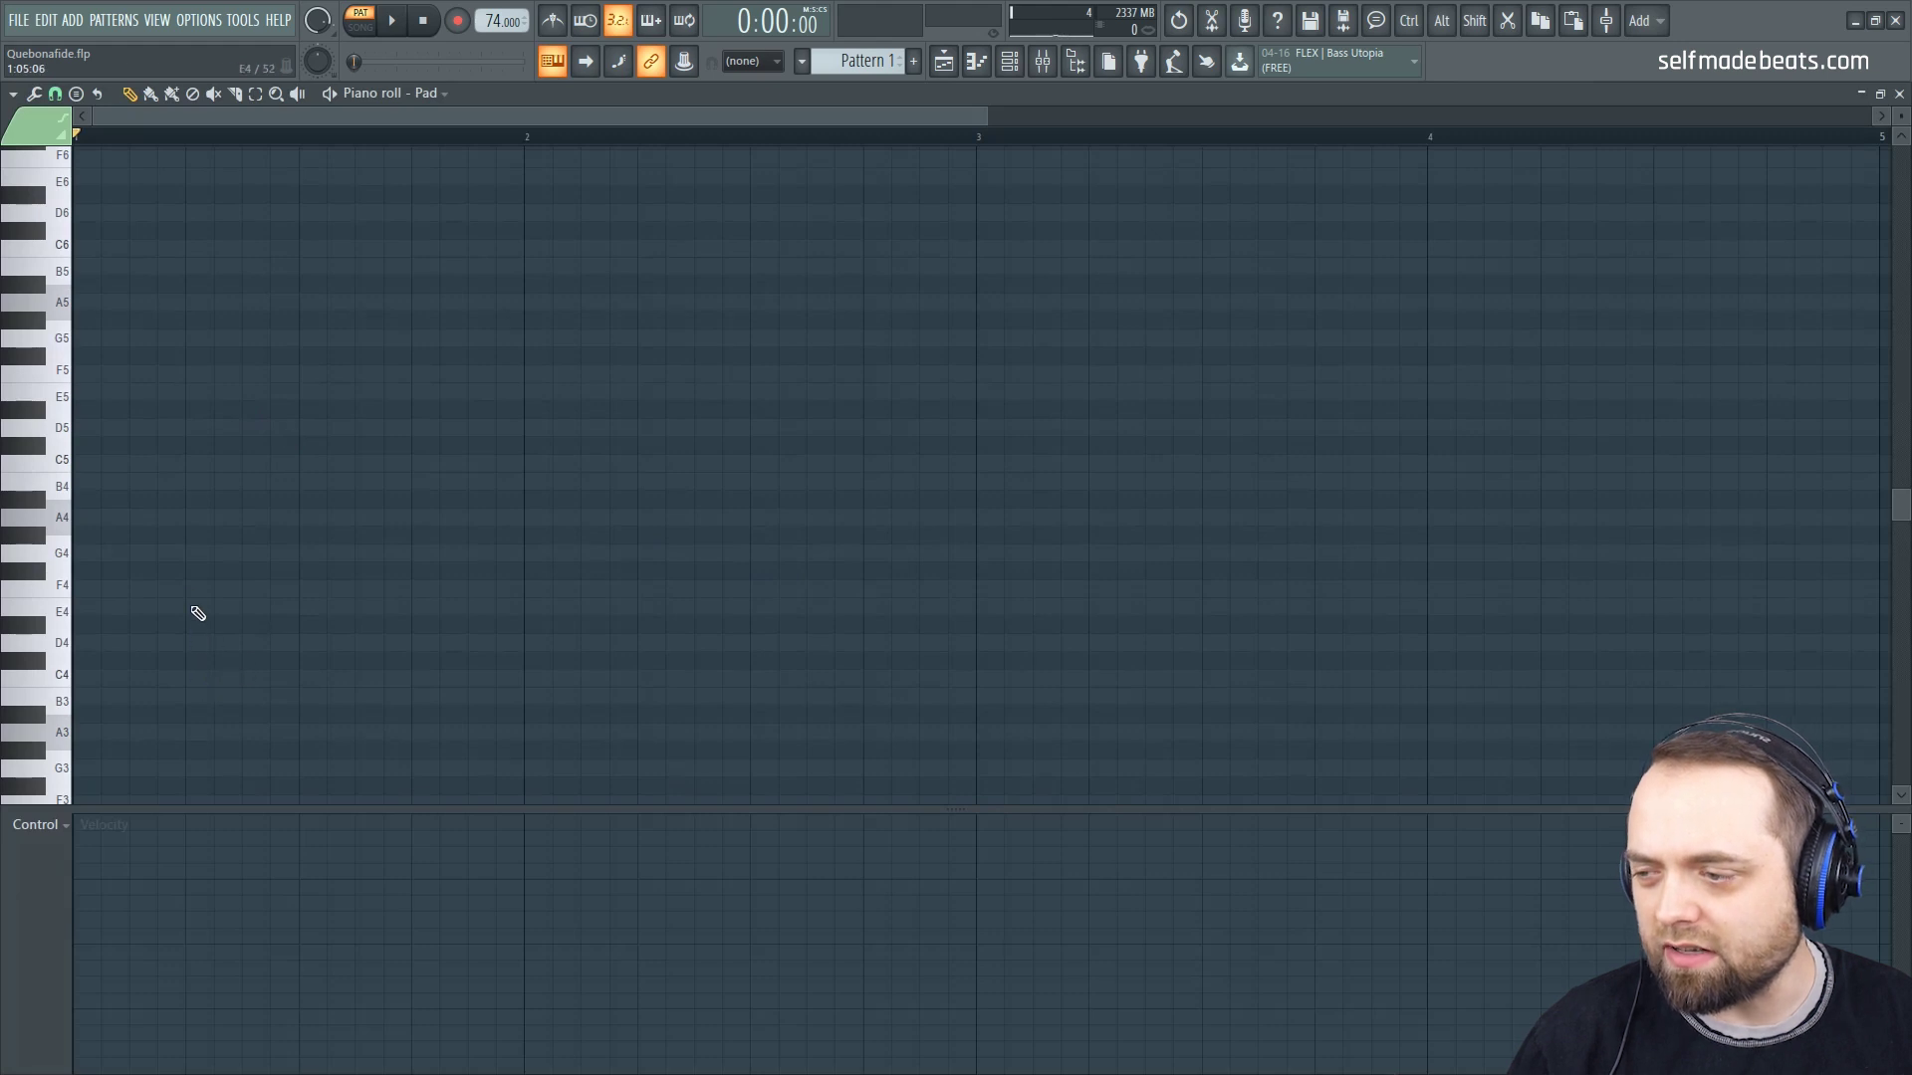
{"action": "left_click", "coordinate": [94, 554]}
{"action": "left_click_drag", "start_coordinate": [96, 554], "coordinate": [1874, 492]}
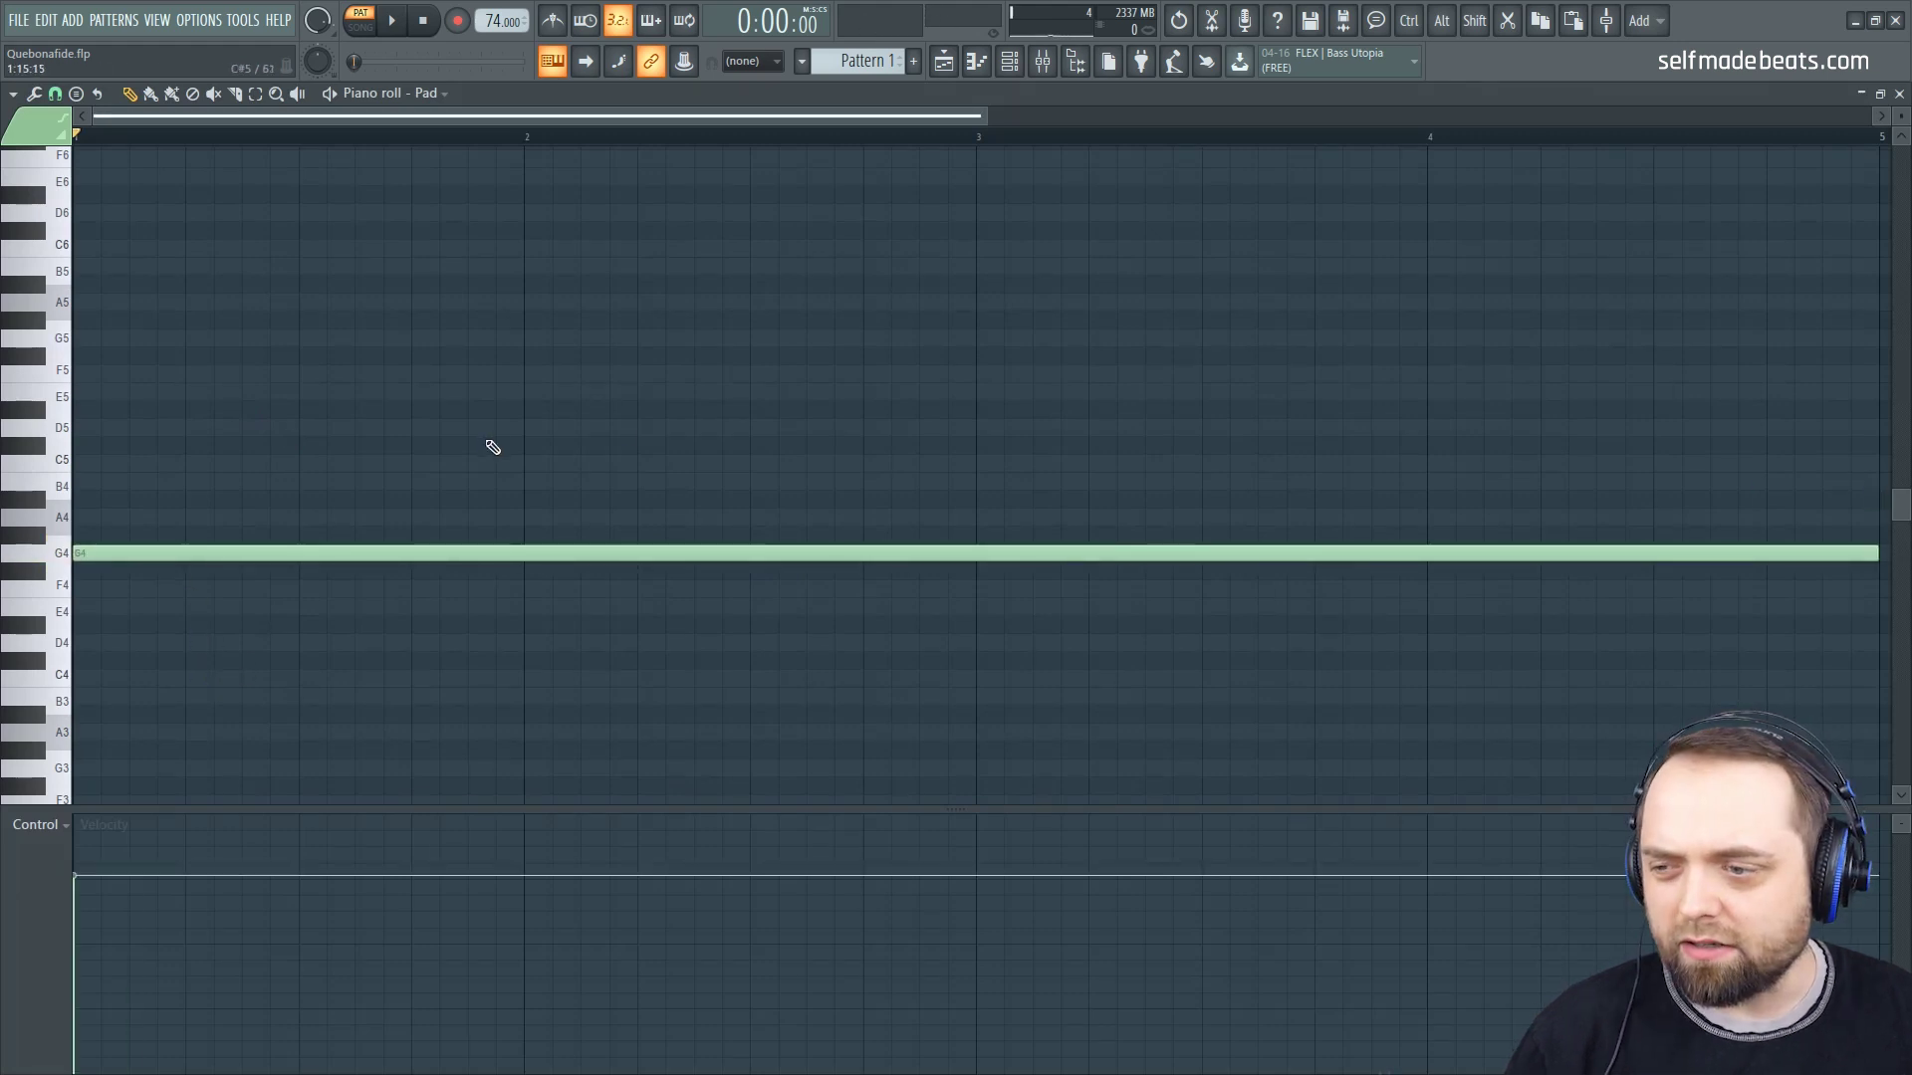
Step: Copy the long pad note to G5 and G3, giving each copy a lower velocity than the G4 note
{"action": "left_click_drag", "start_coordinate": [205, 555], "coordinate": [104, 331]}
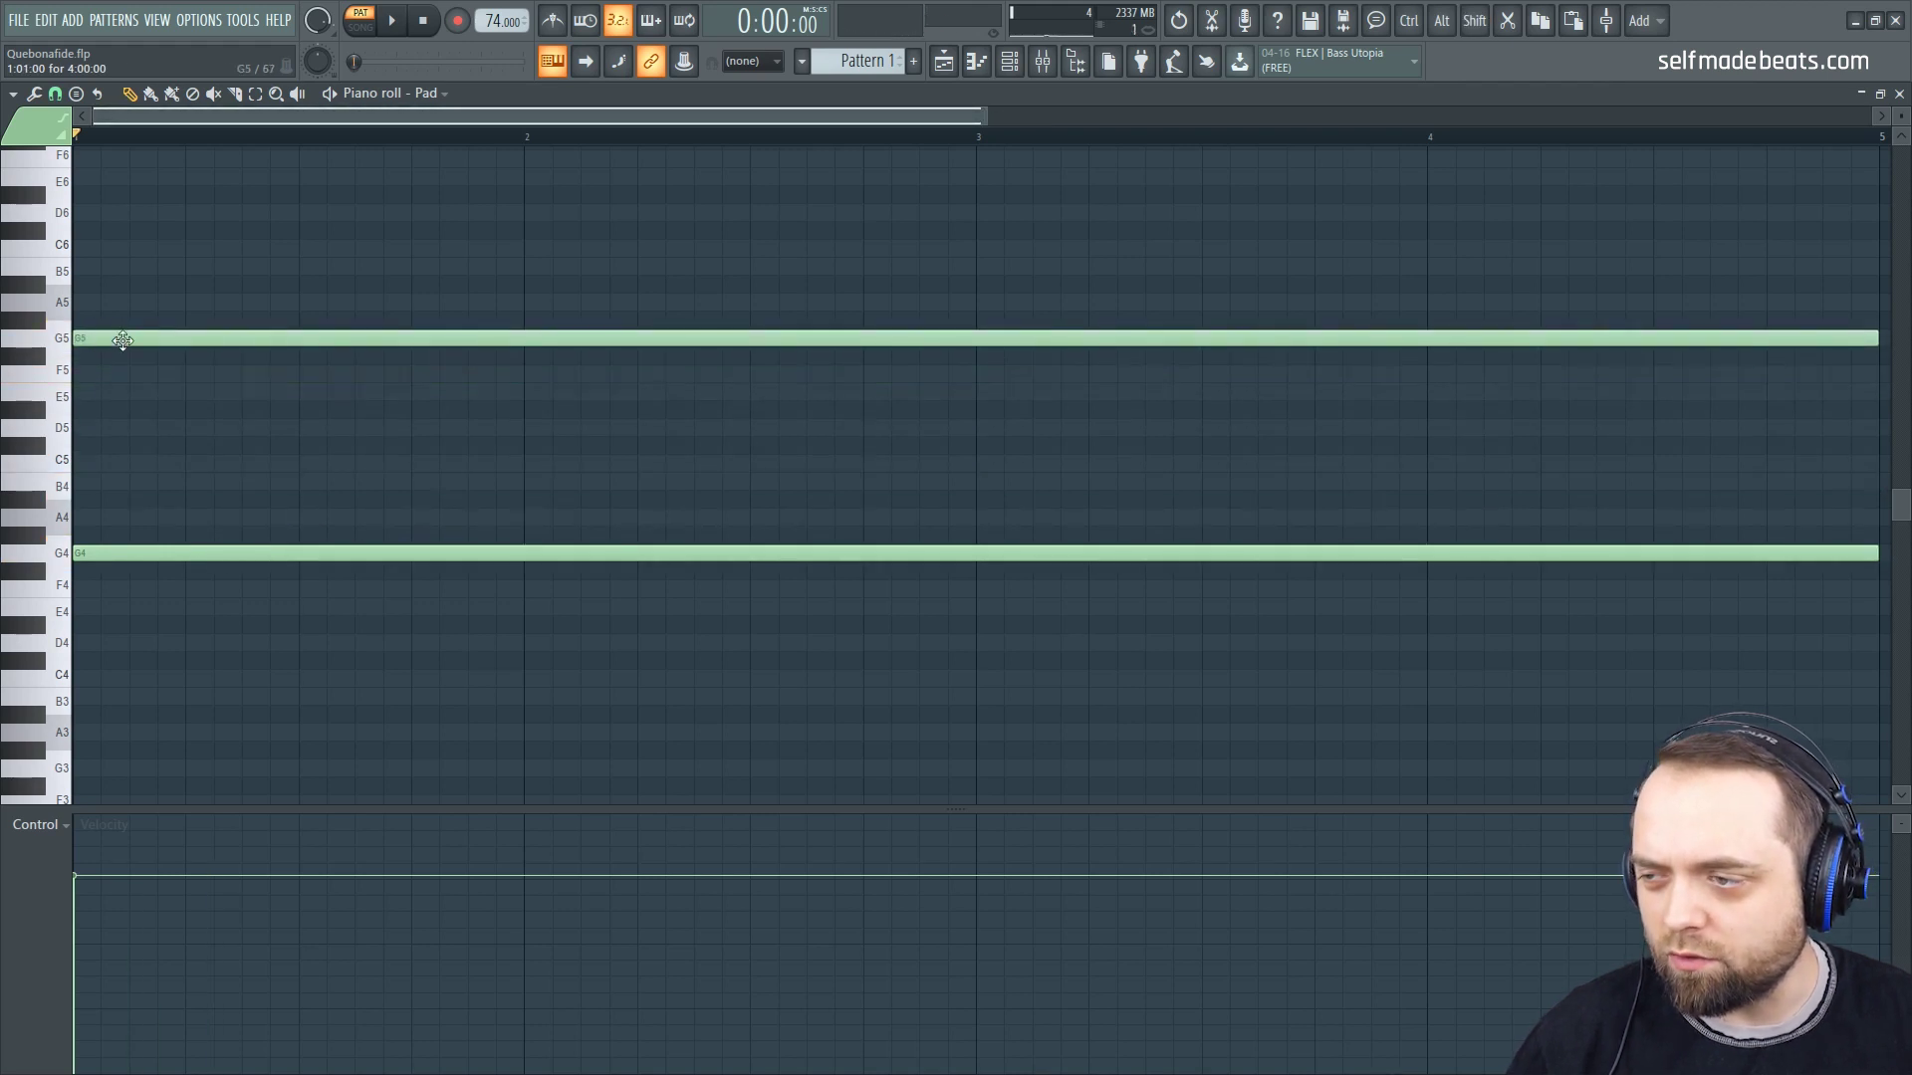
{"action": "left_click", "coordinate": [97, 950], "text": "shift"}
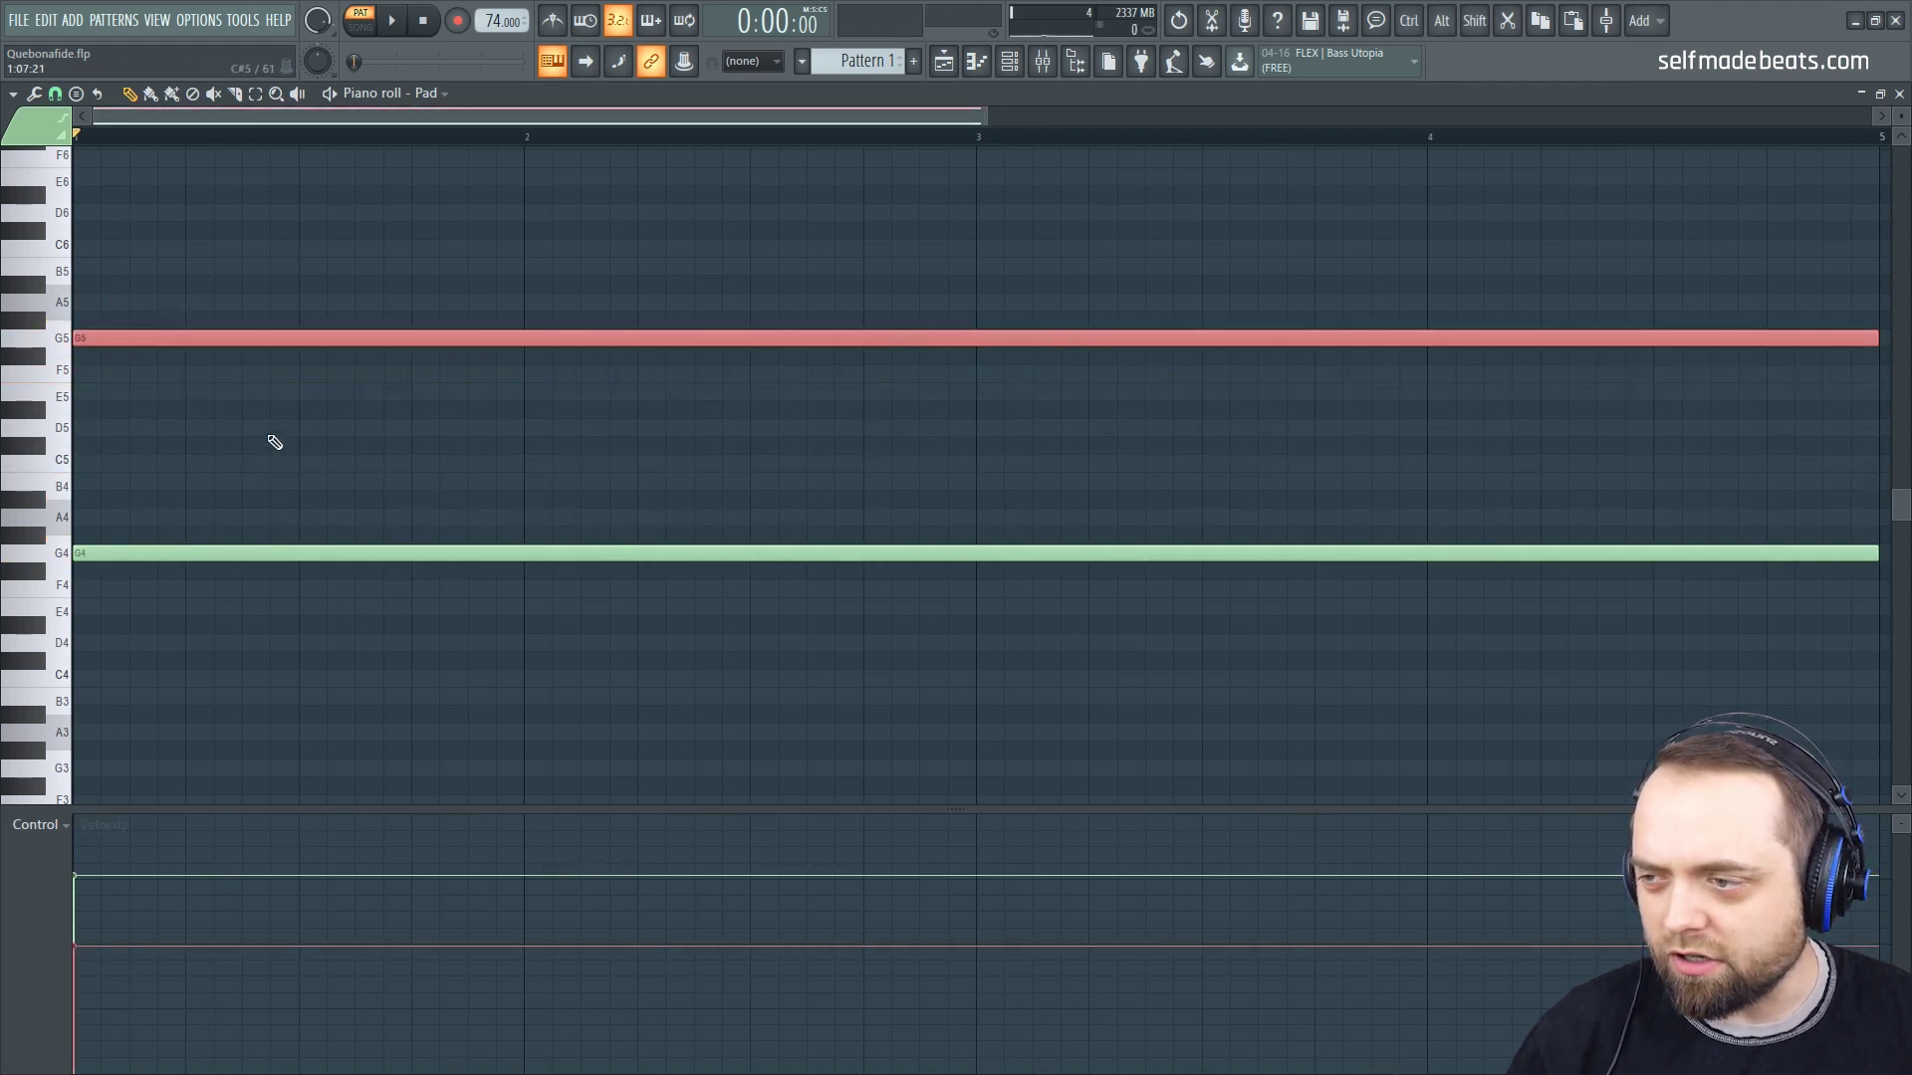
{"action": "left_click_drag", "start_coordinate": [188, 341], "coordinate": [4, 782]}
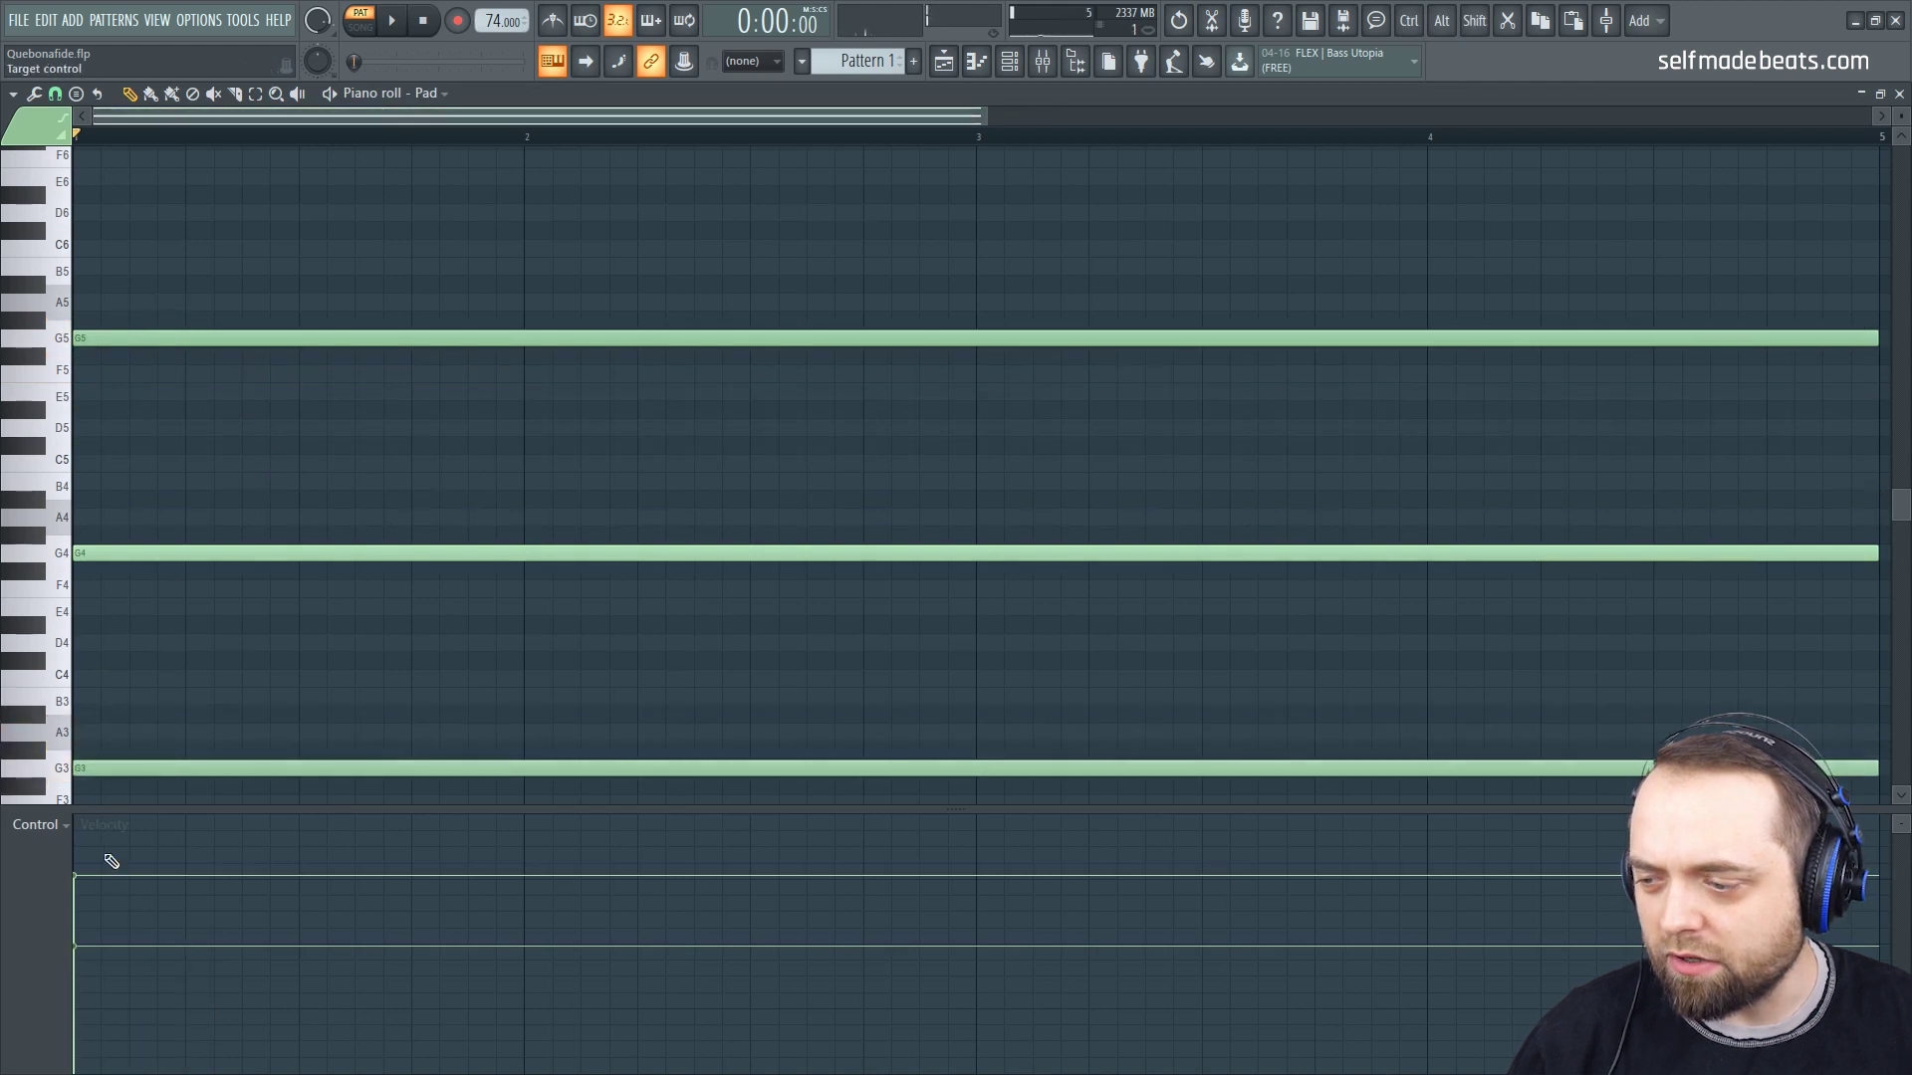
{"action": "left_click", "coordinate": [89, 931], "text": "shift"}
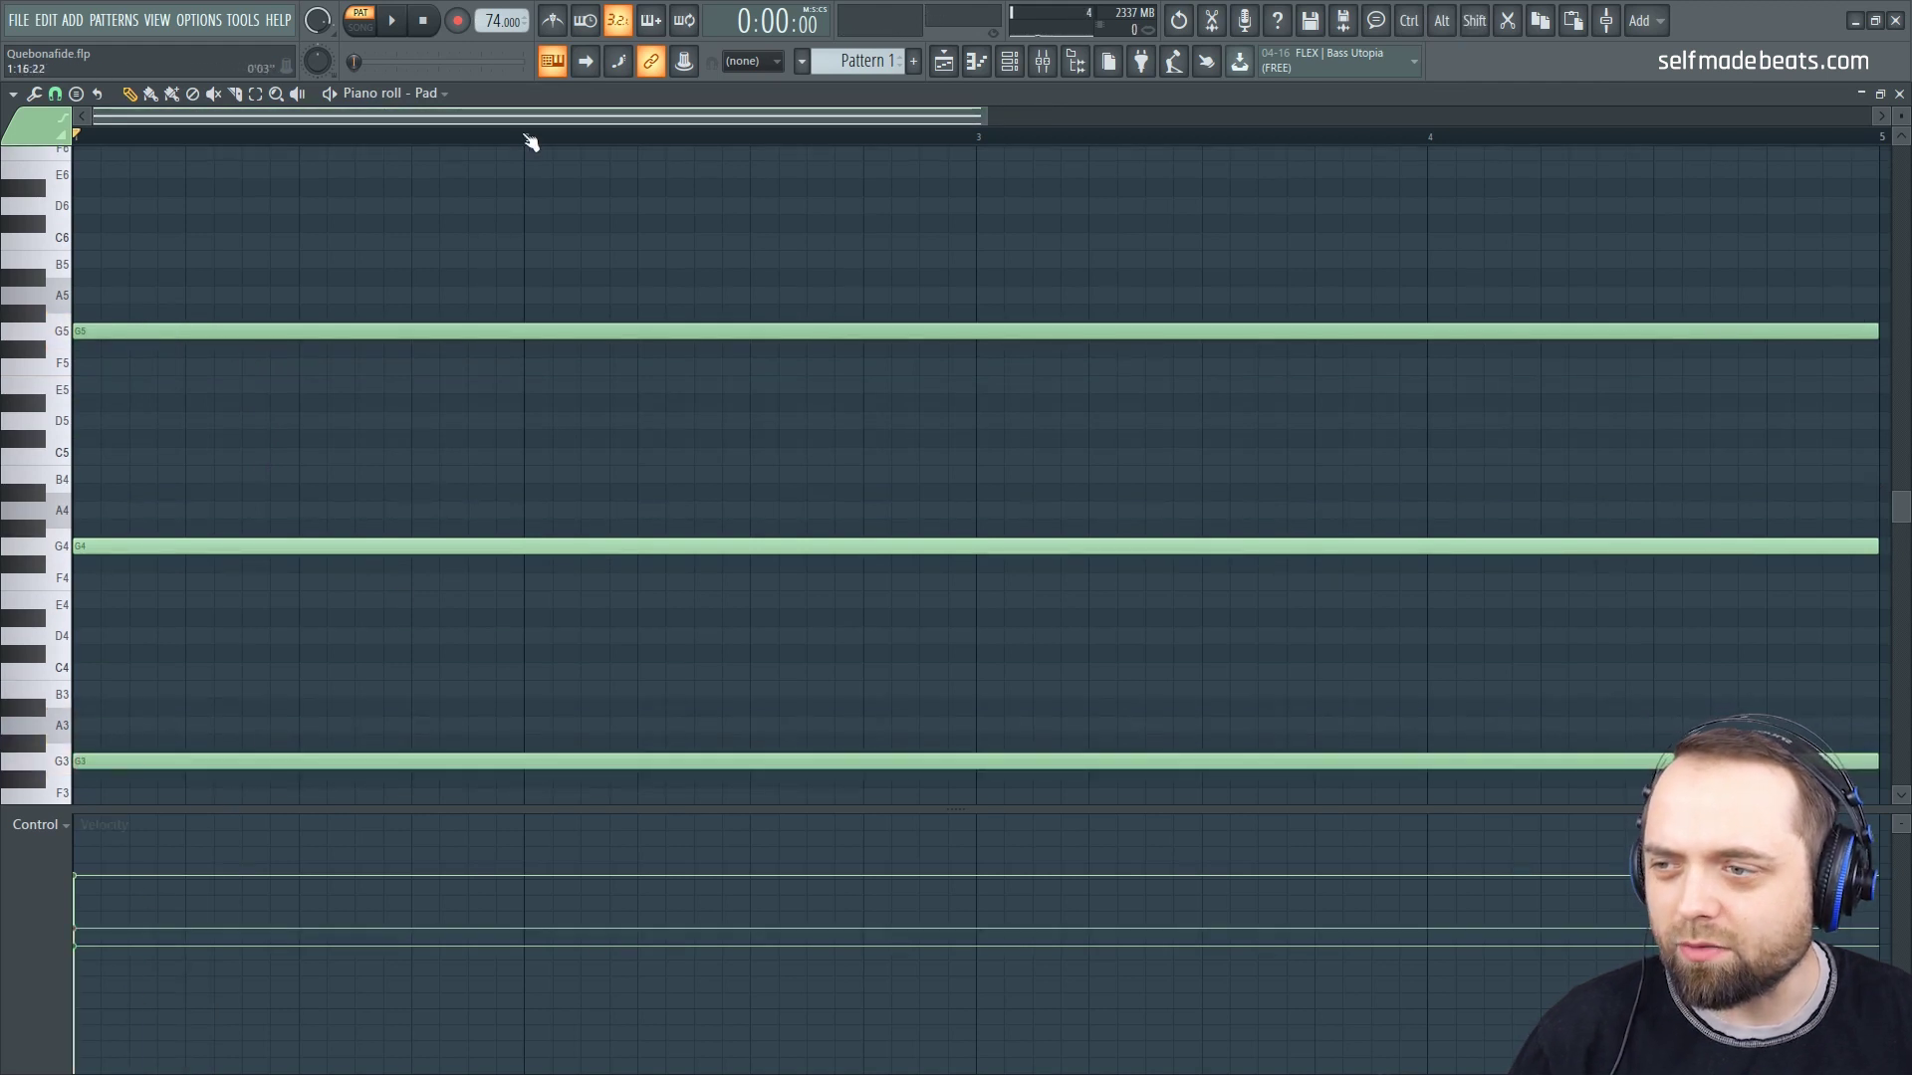
Step: Play the pattern back with the pad and close the Pad piano roll
{"action": "scroll", "coordinate": [531, 143], "scroll_direction": "down", "scroll_amount": 2}
{"action": "key", "text": "space"}
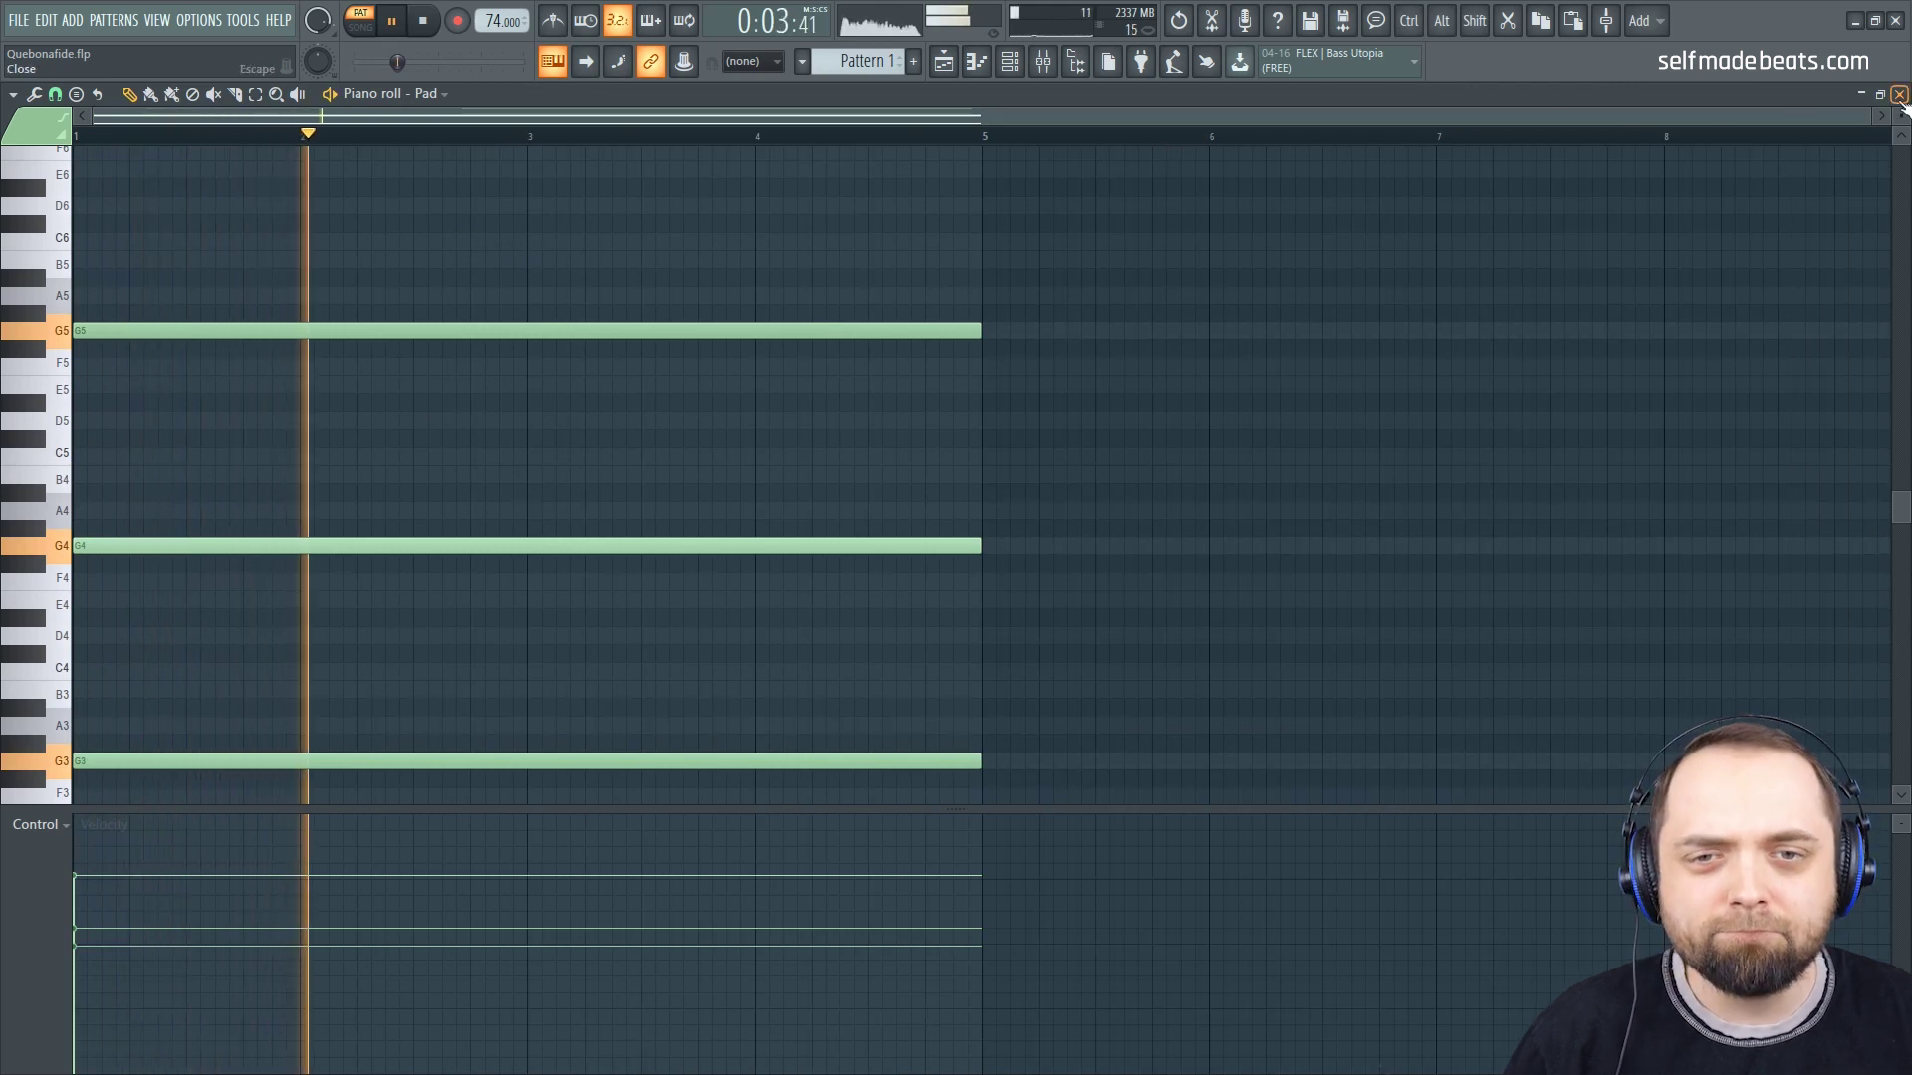
{"action": "key", "text": "space"}
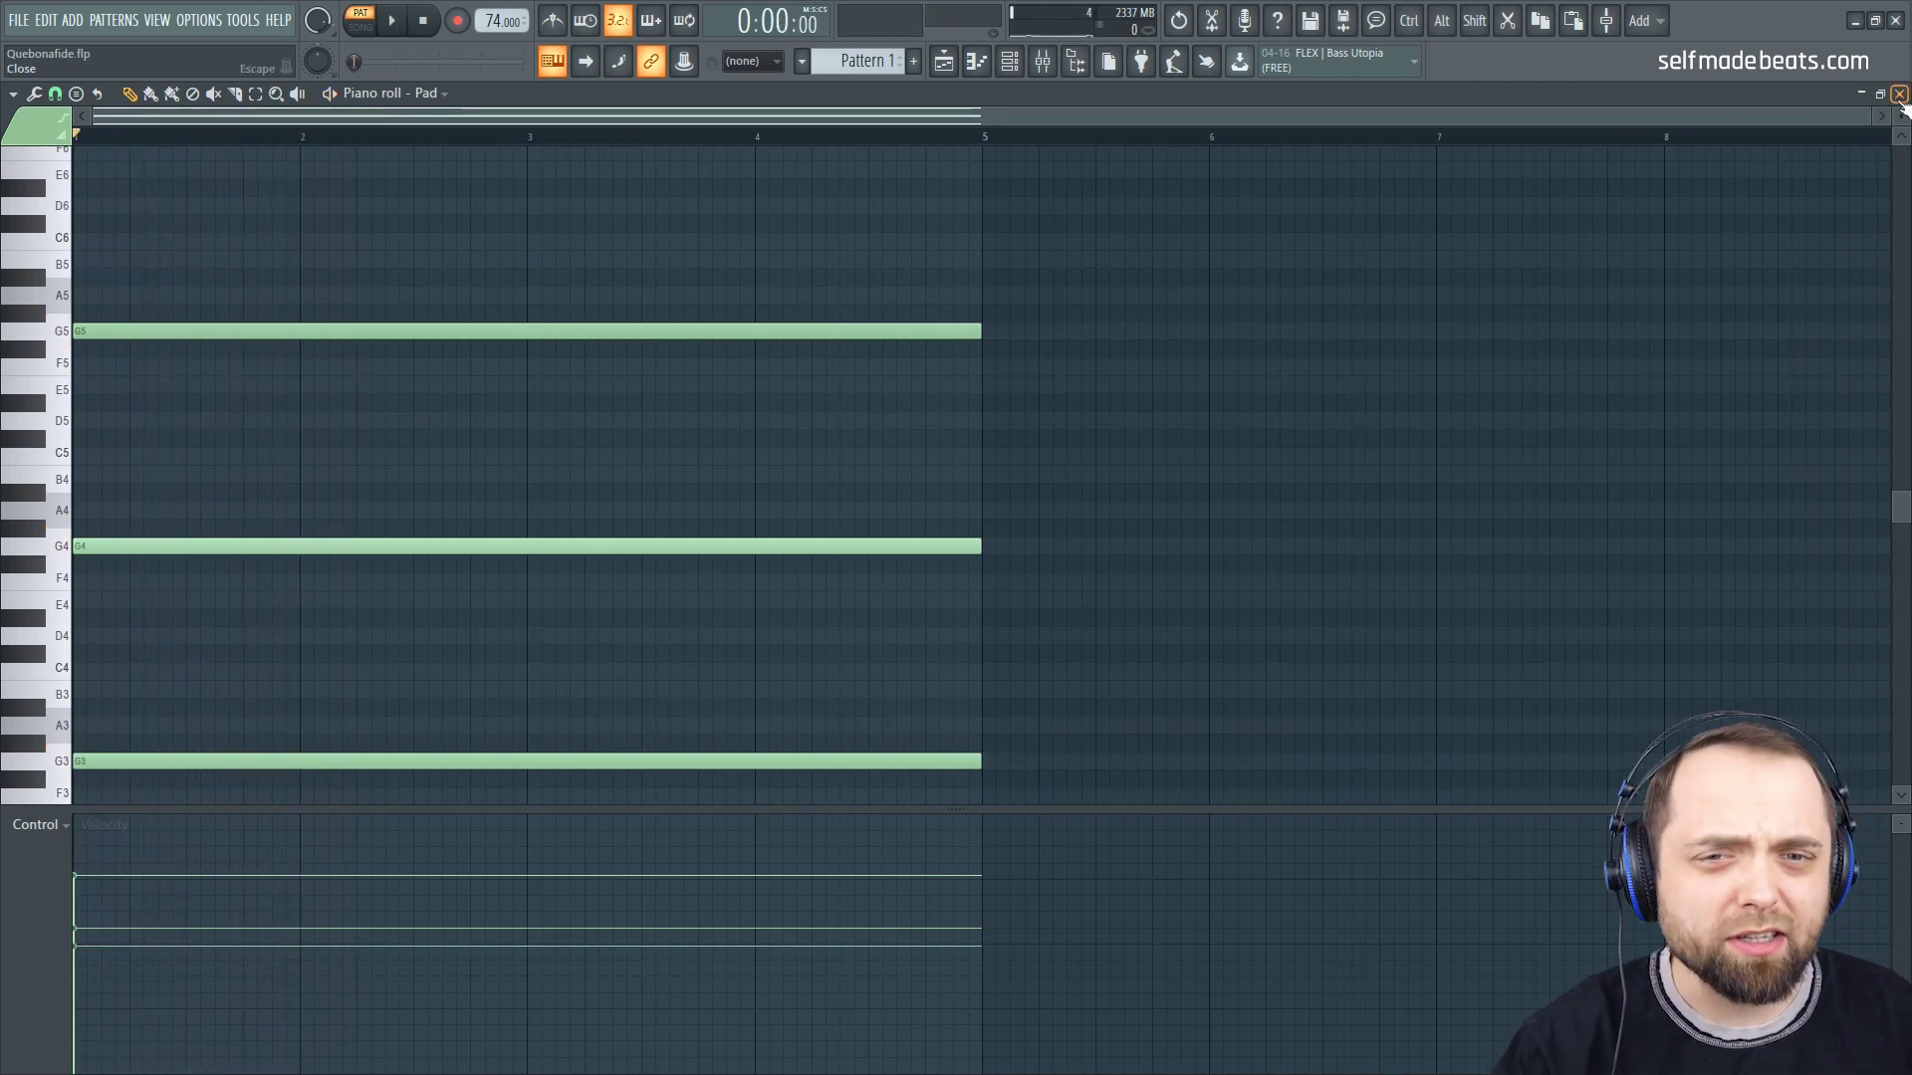
{"action": "left_click", "coordinate": [1899, 94]}
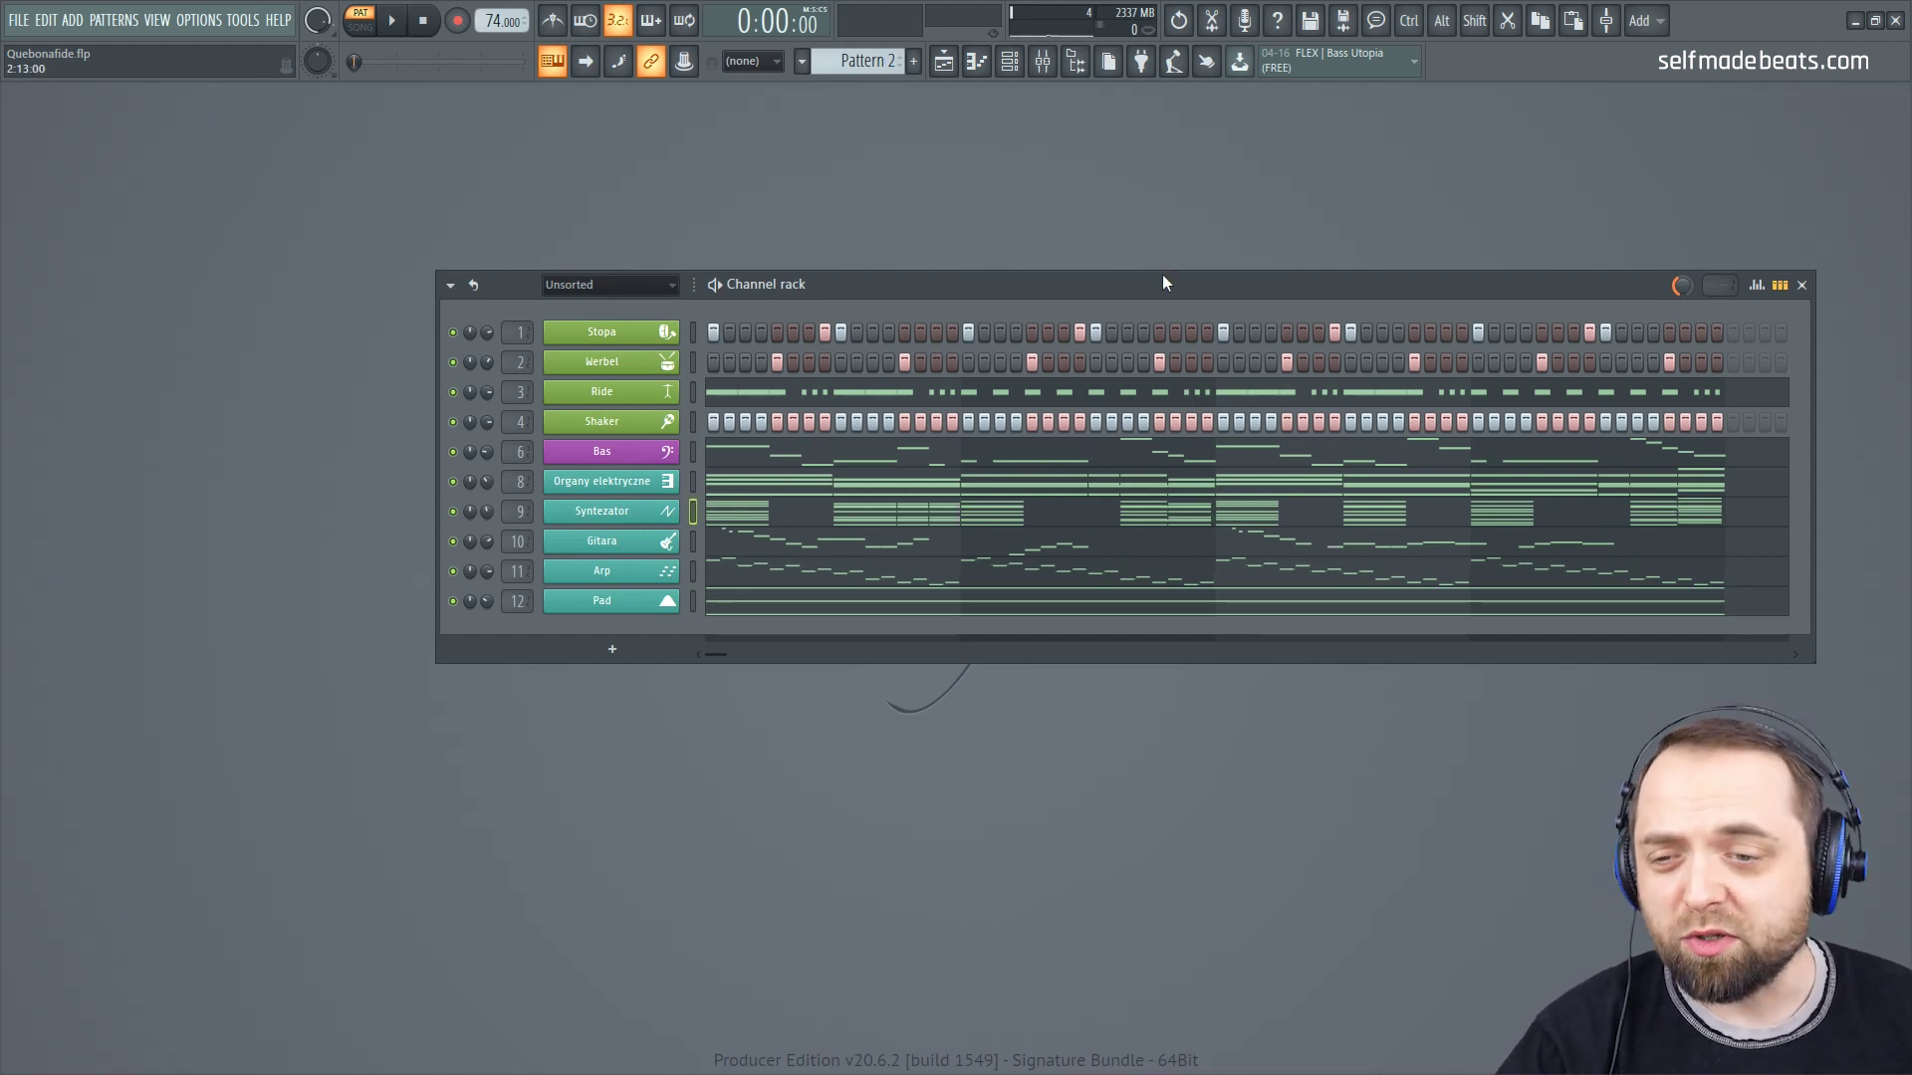
Step: Examine the Ride, Shaker and Bas note patterns of Pattern 2 one after another in the piano roll
{"action": "left_click", "coordinate": [1205, 393]}
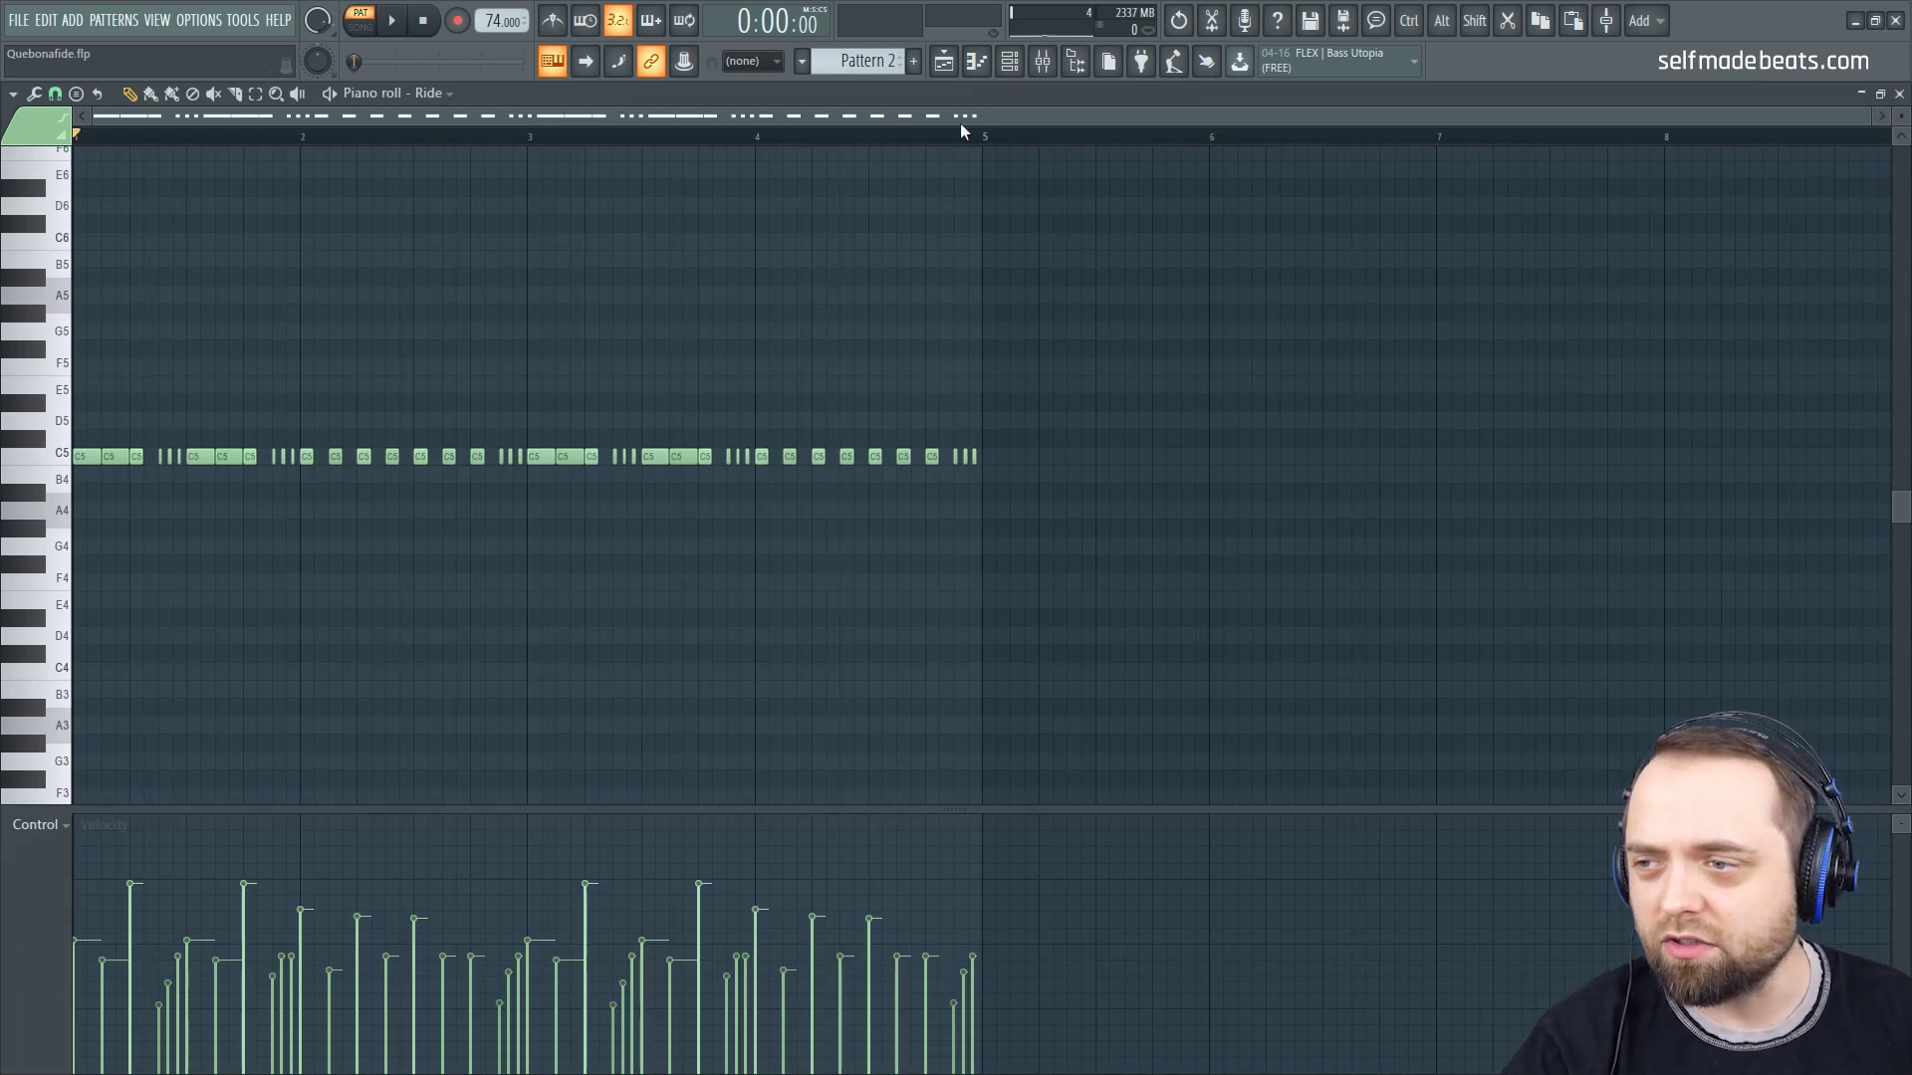
{"action": "left_click", "coordinate": [446, 92]}
{"action": "left_click", "coordinate": [547, 296]}
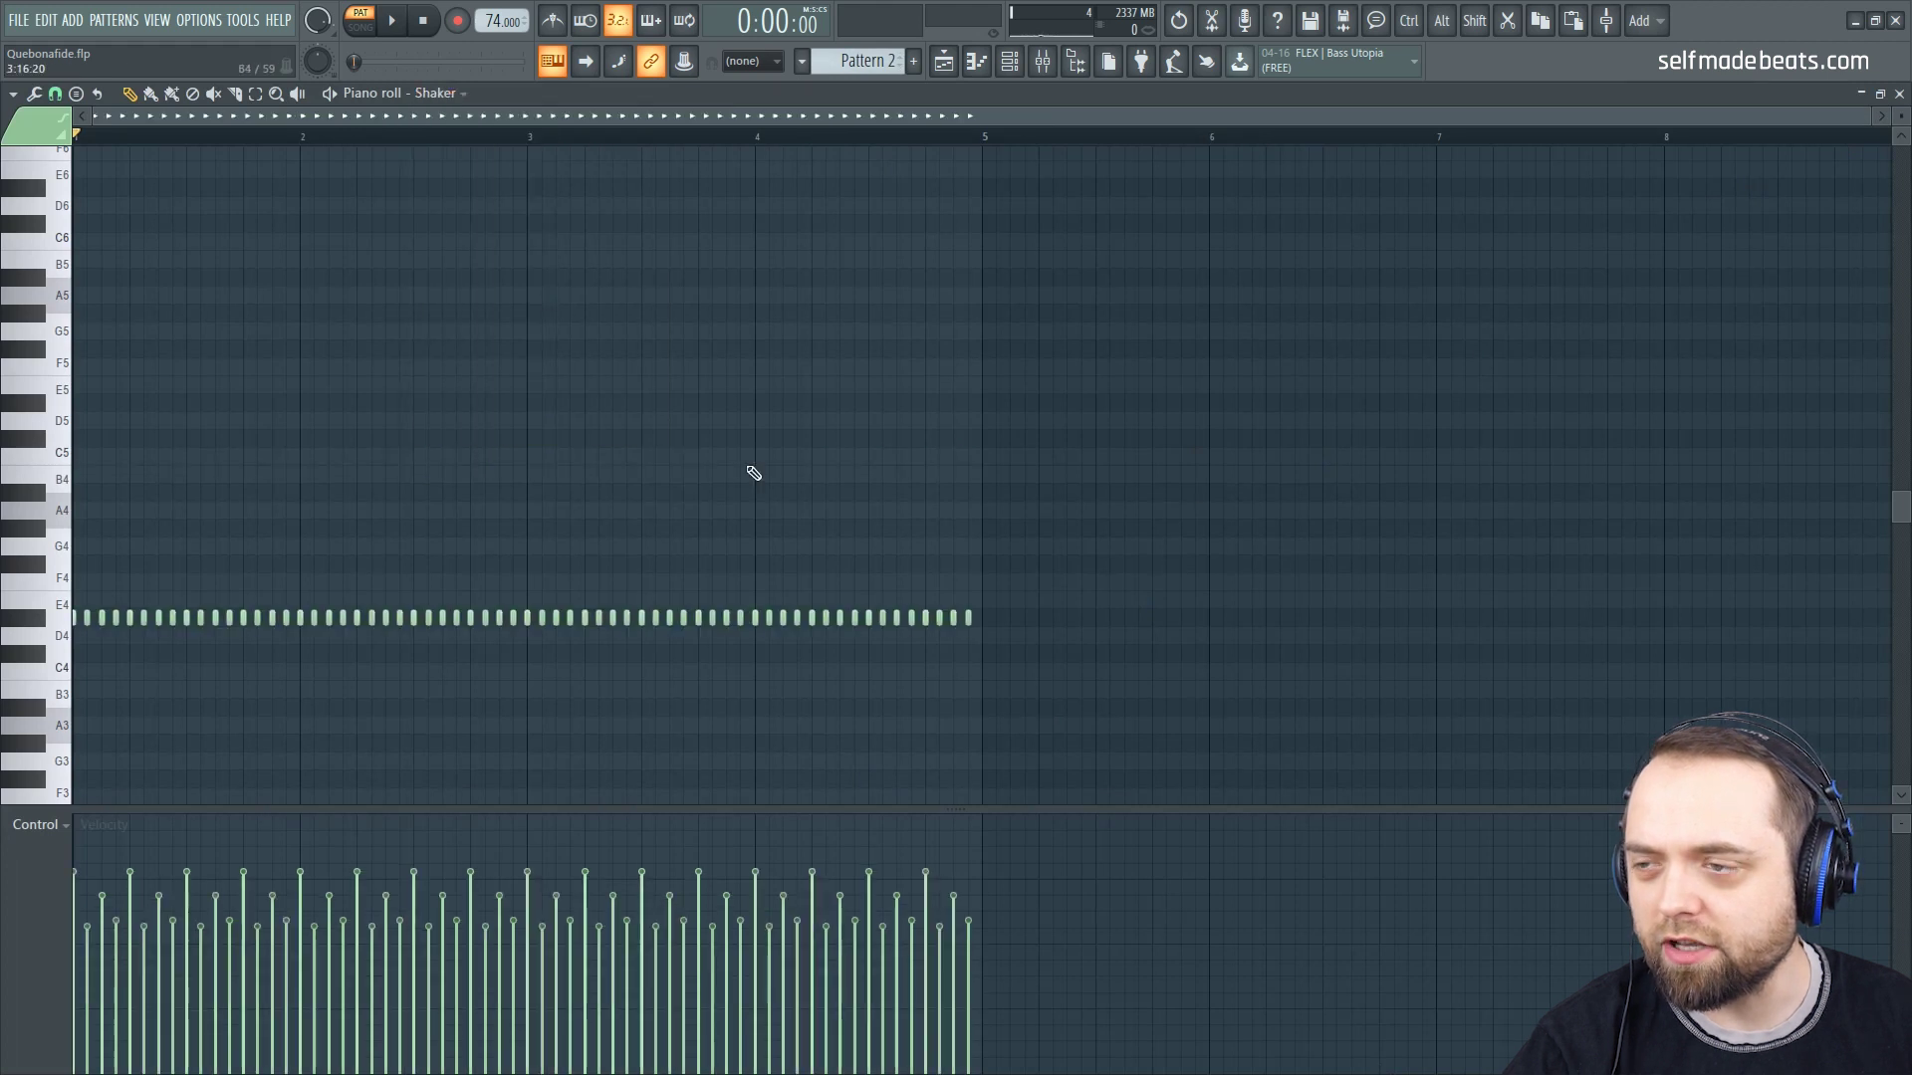
{"action": "left_click", "coordinate": [443, 93]}
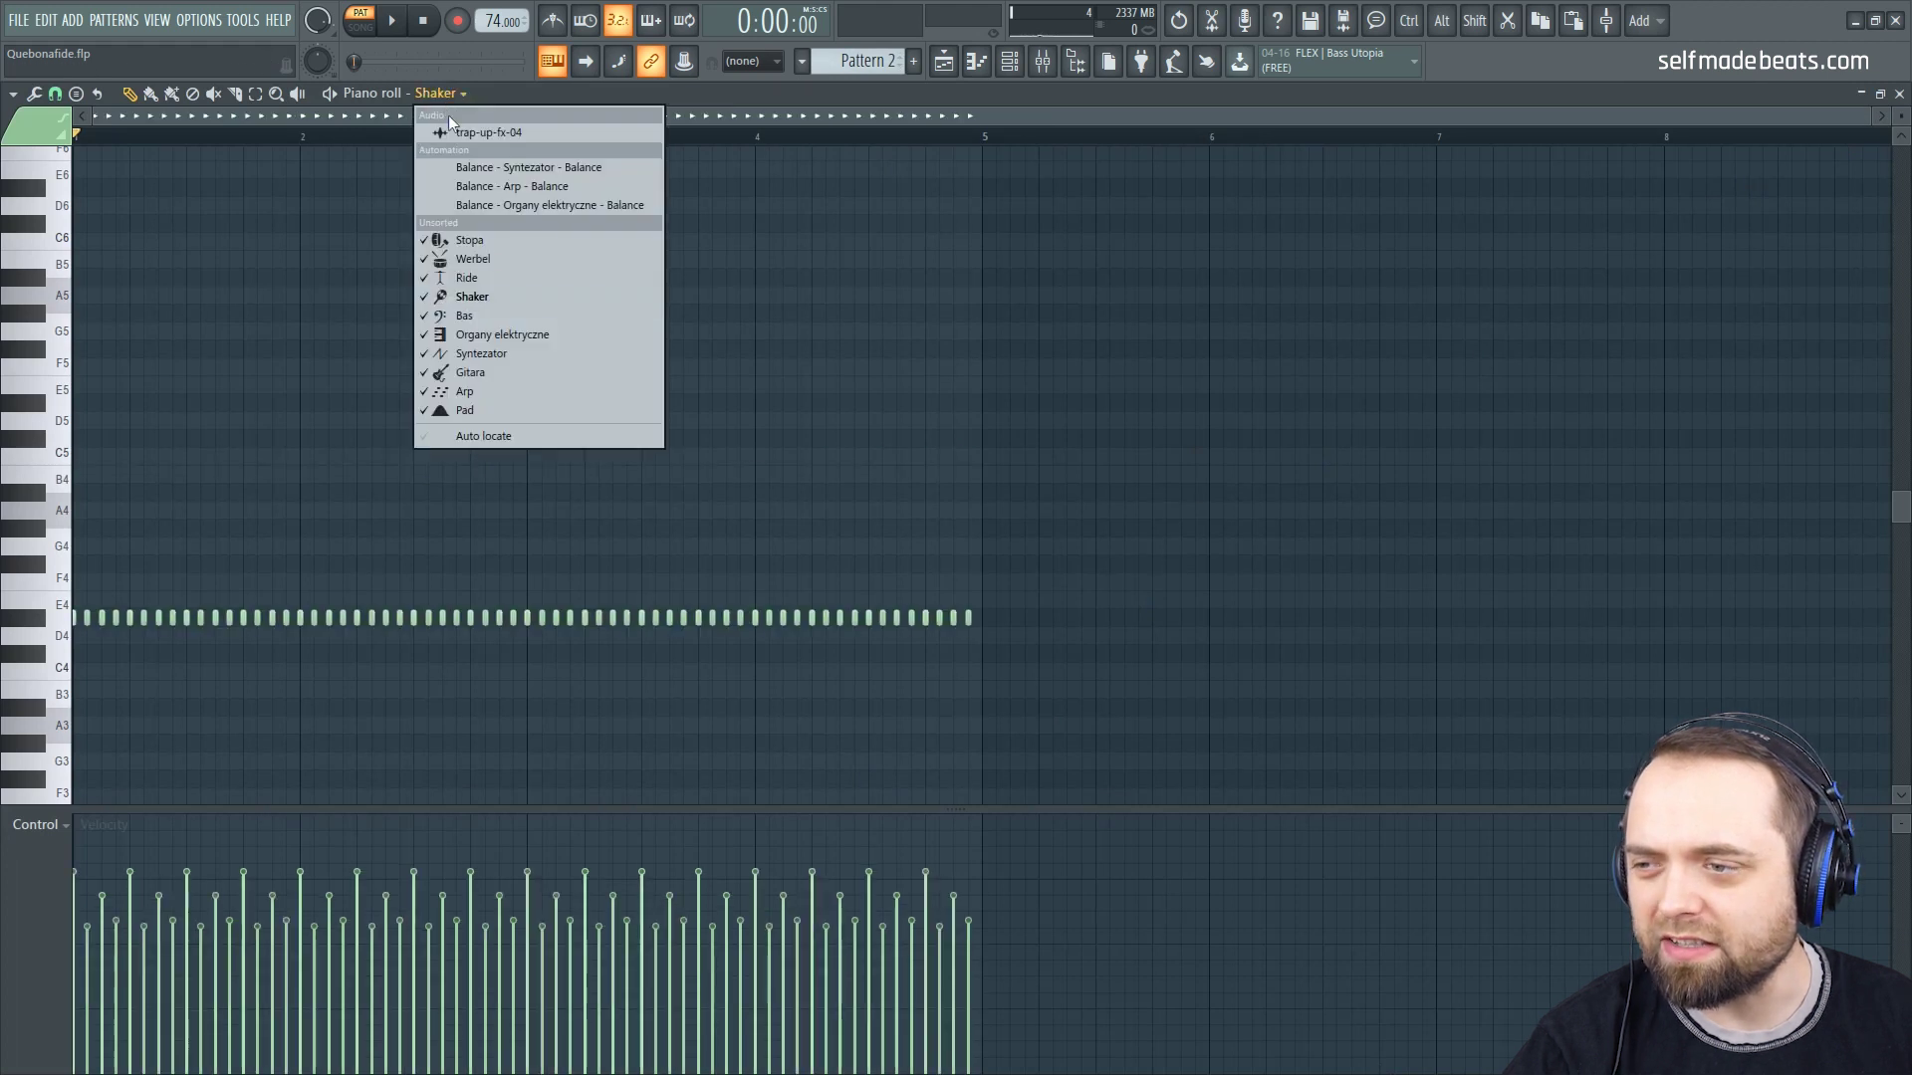
{"action": "left_click", "coordinate": [521, 312]}
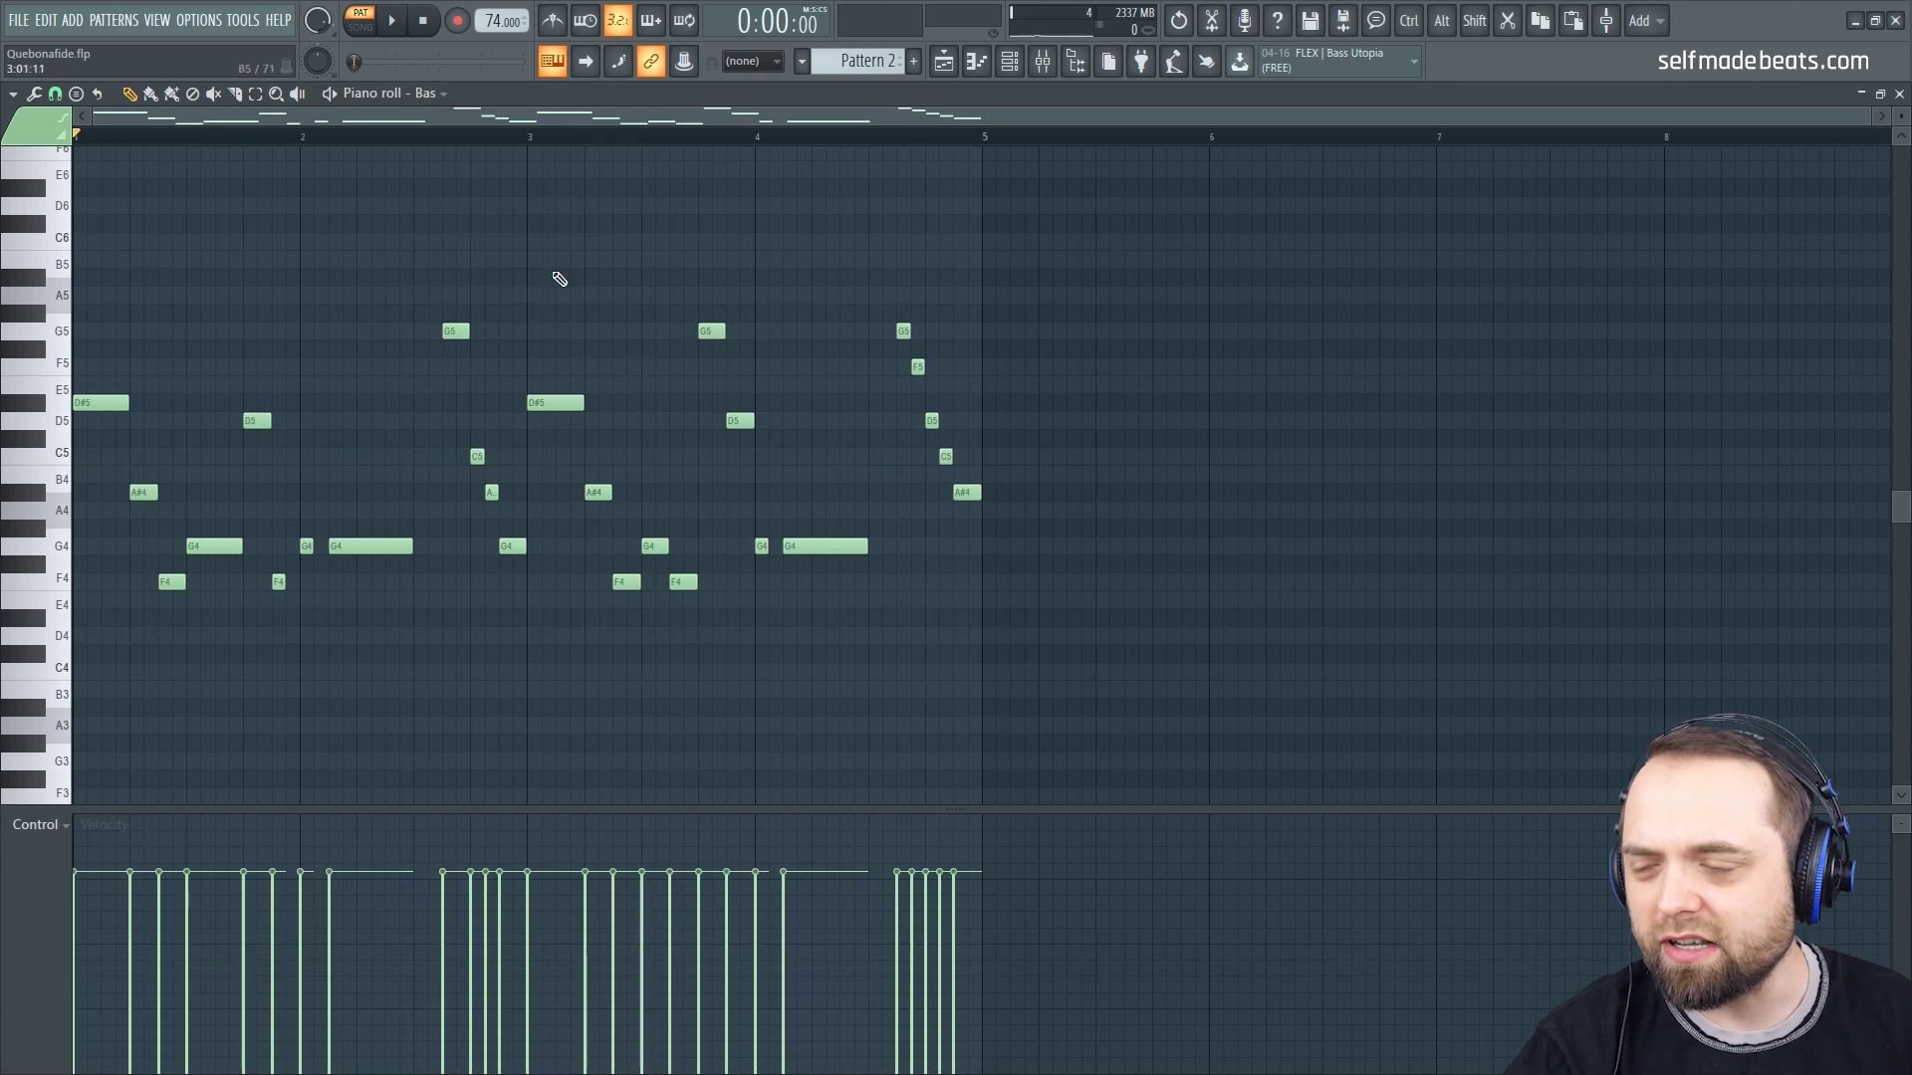
Step: Examine the Organy elektryczne and Syntezator chord notes in the piano roll
{"action": "left_click", "coordinate": [436, 96]}
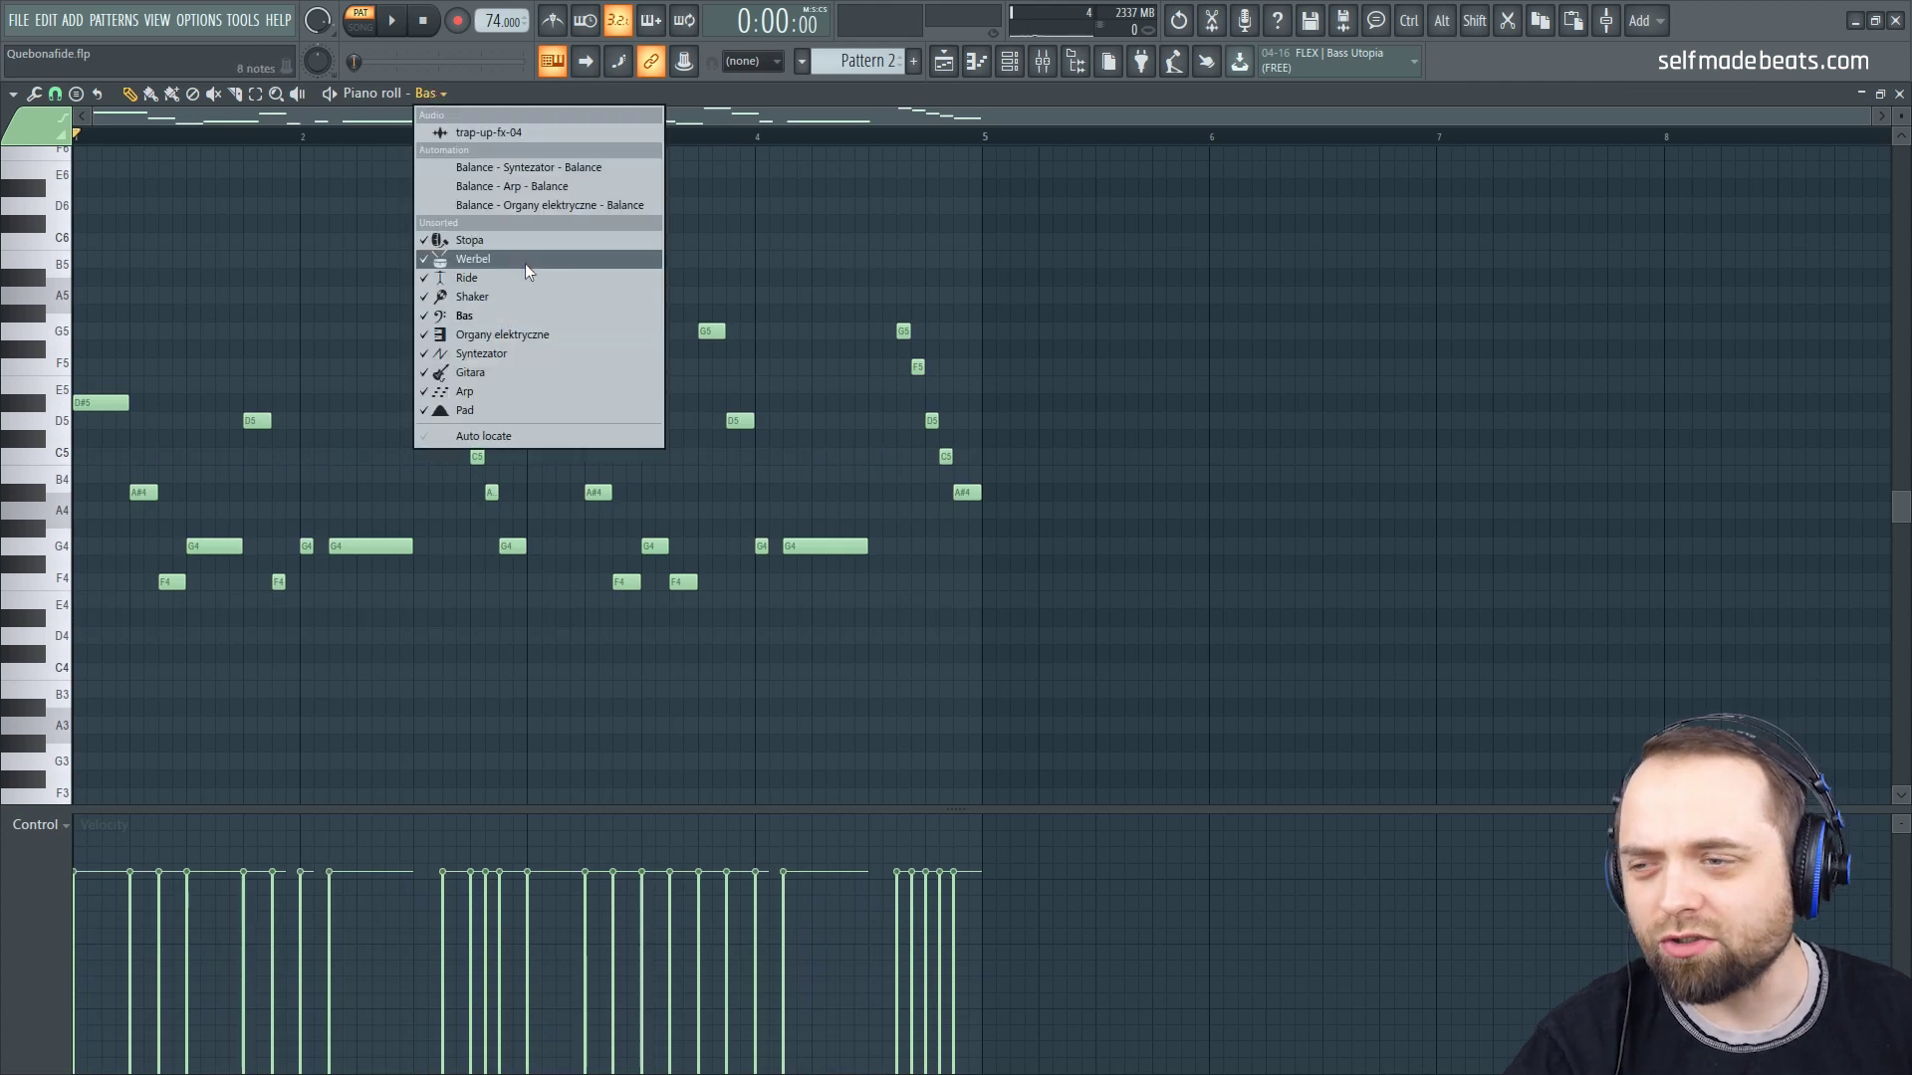
{"action": "left_click", "coordinate": [537, 335]}
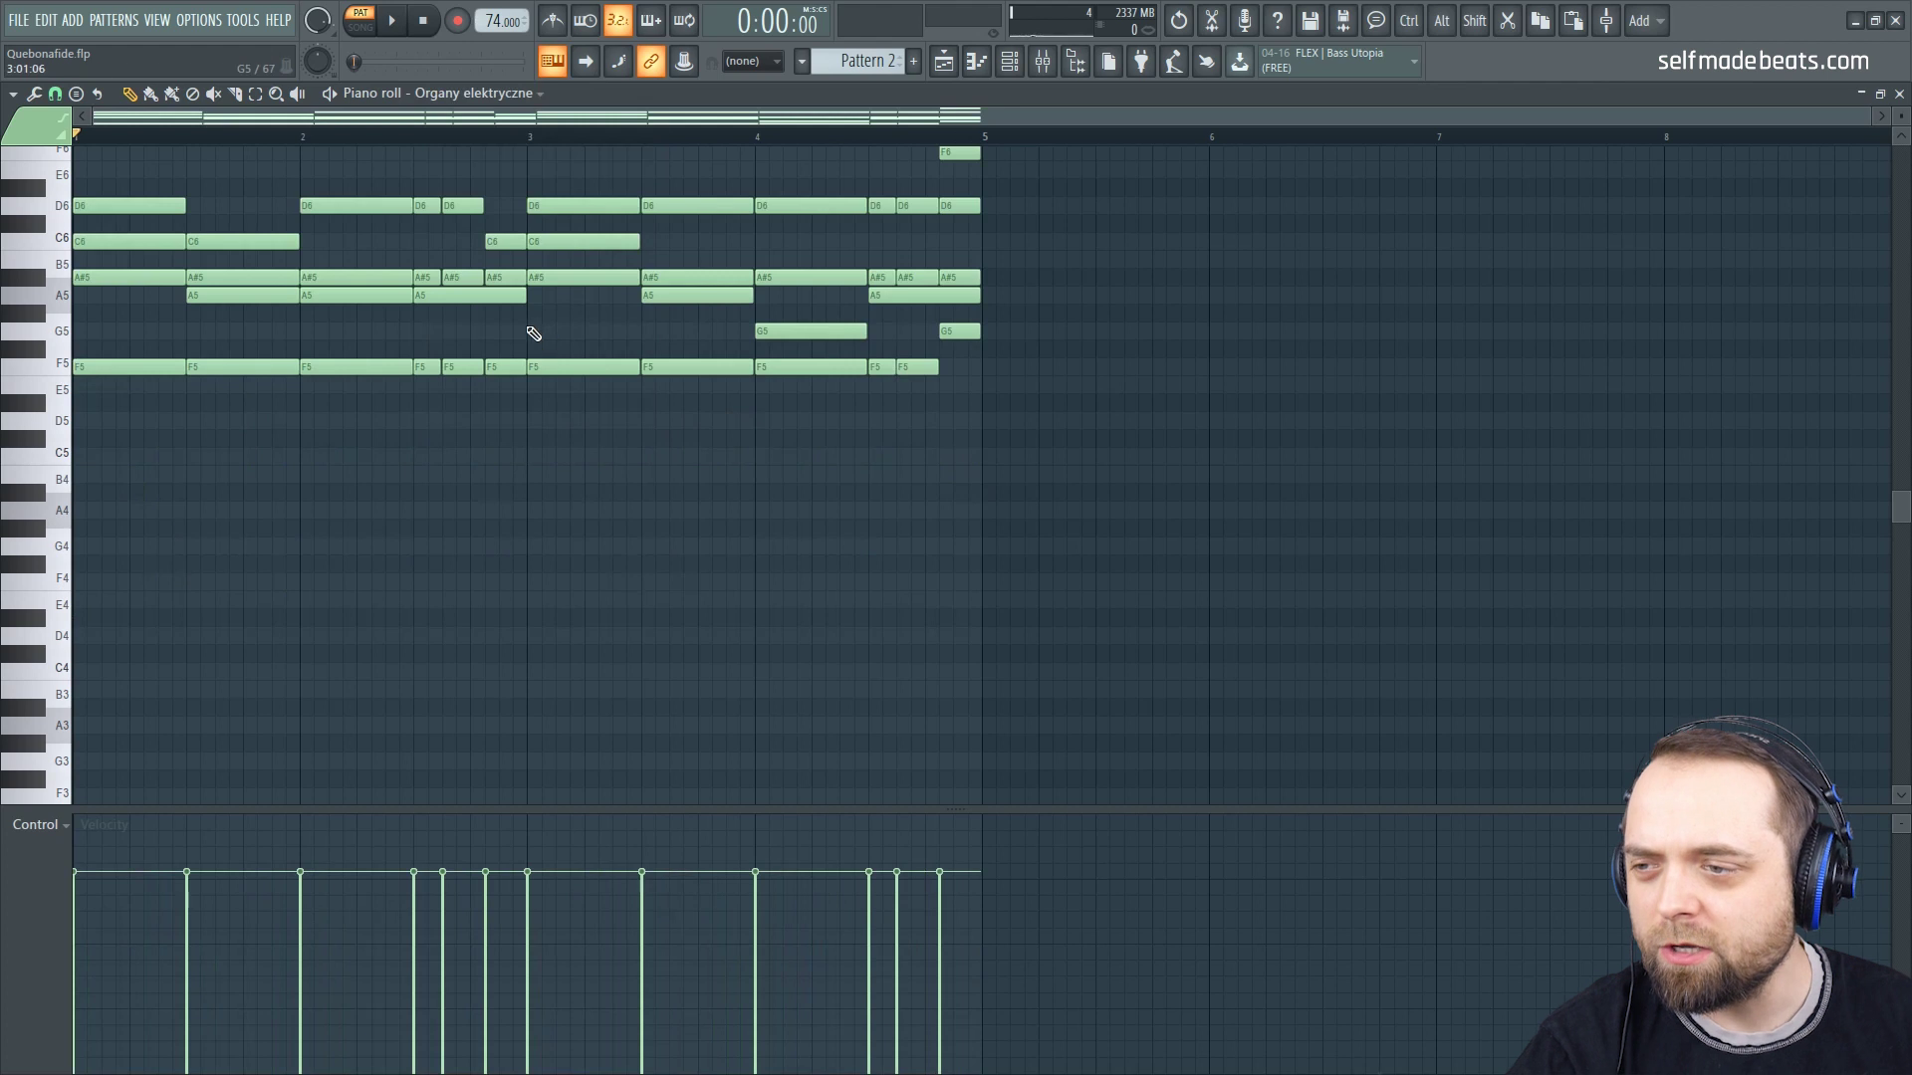
{"action": "left_click", "coordinate": [483, 92]}
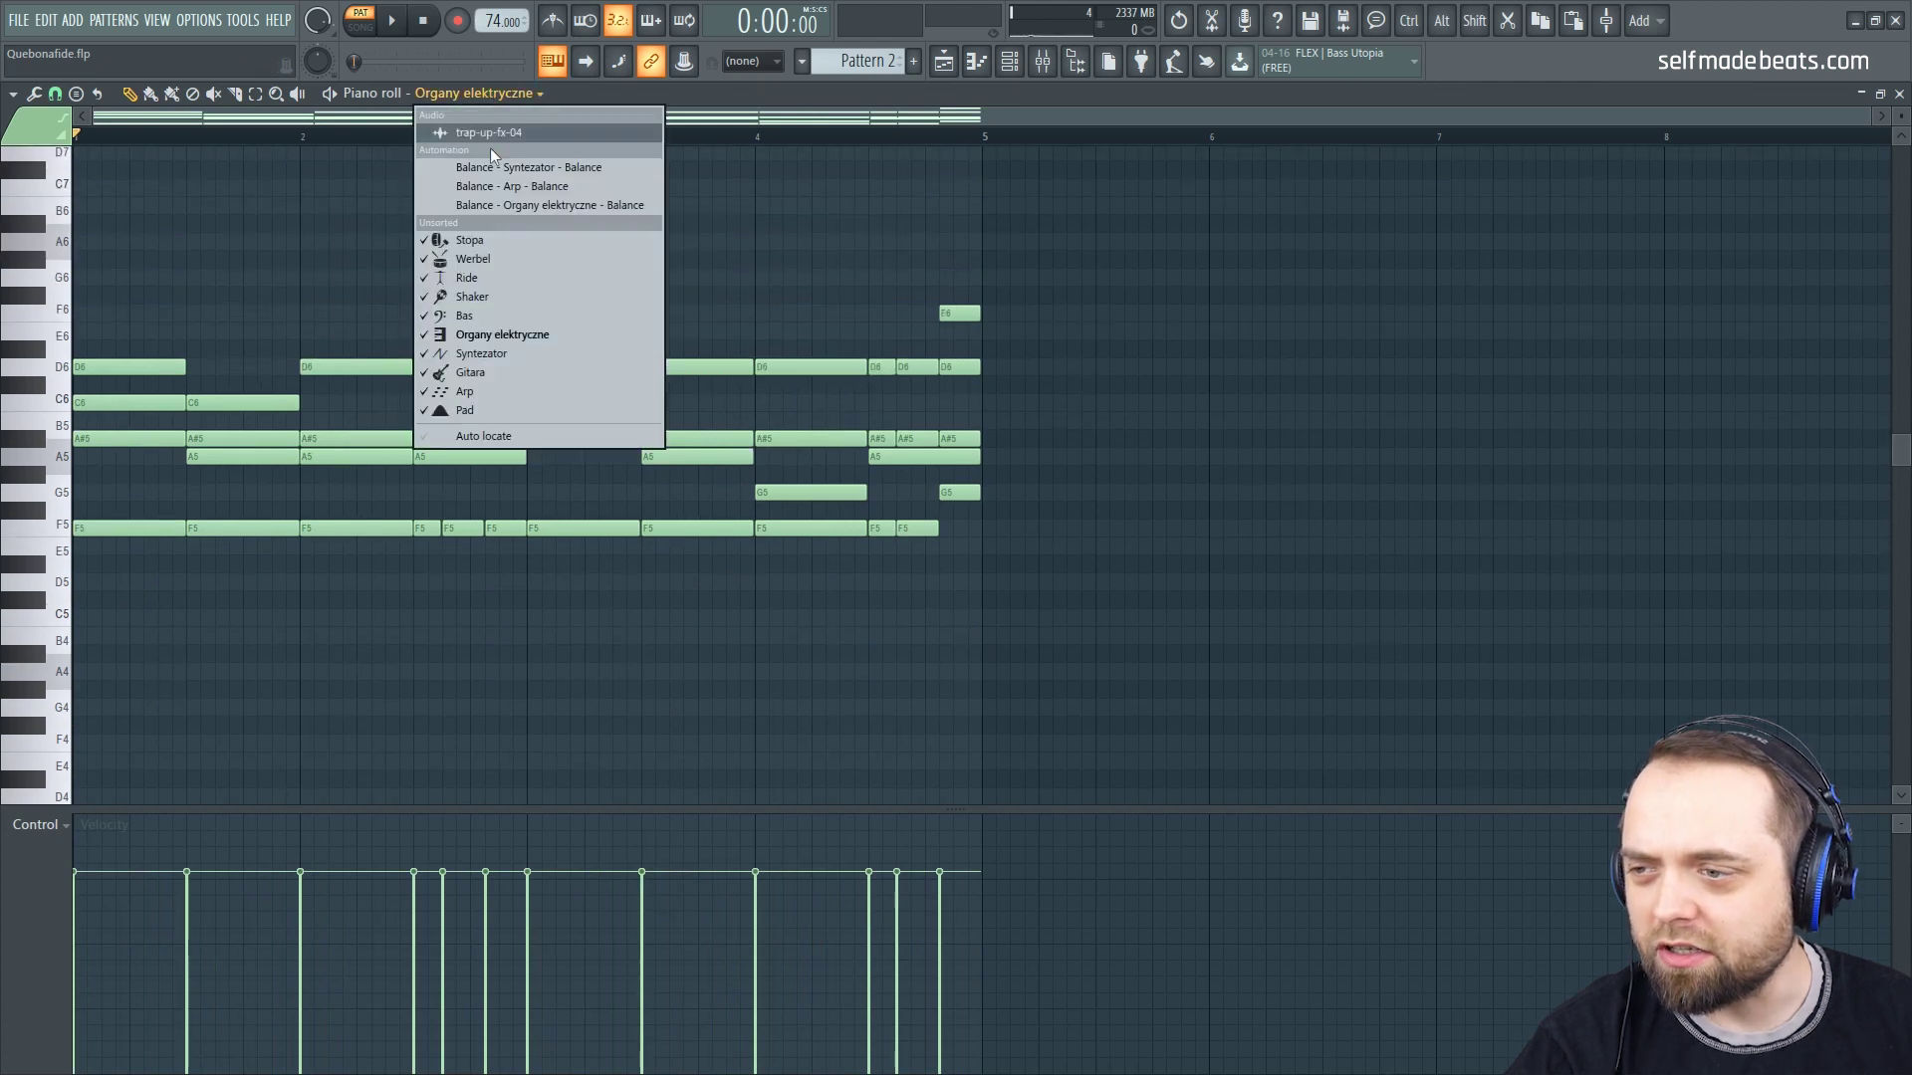
{"action": "left_click", "coordinate": [554, 354]}
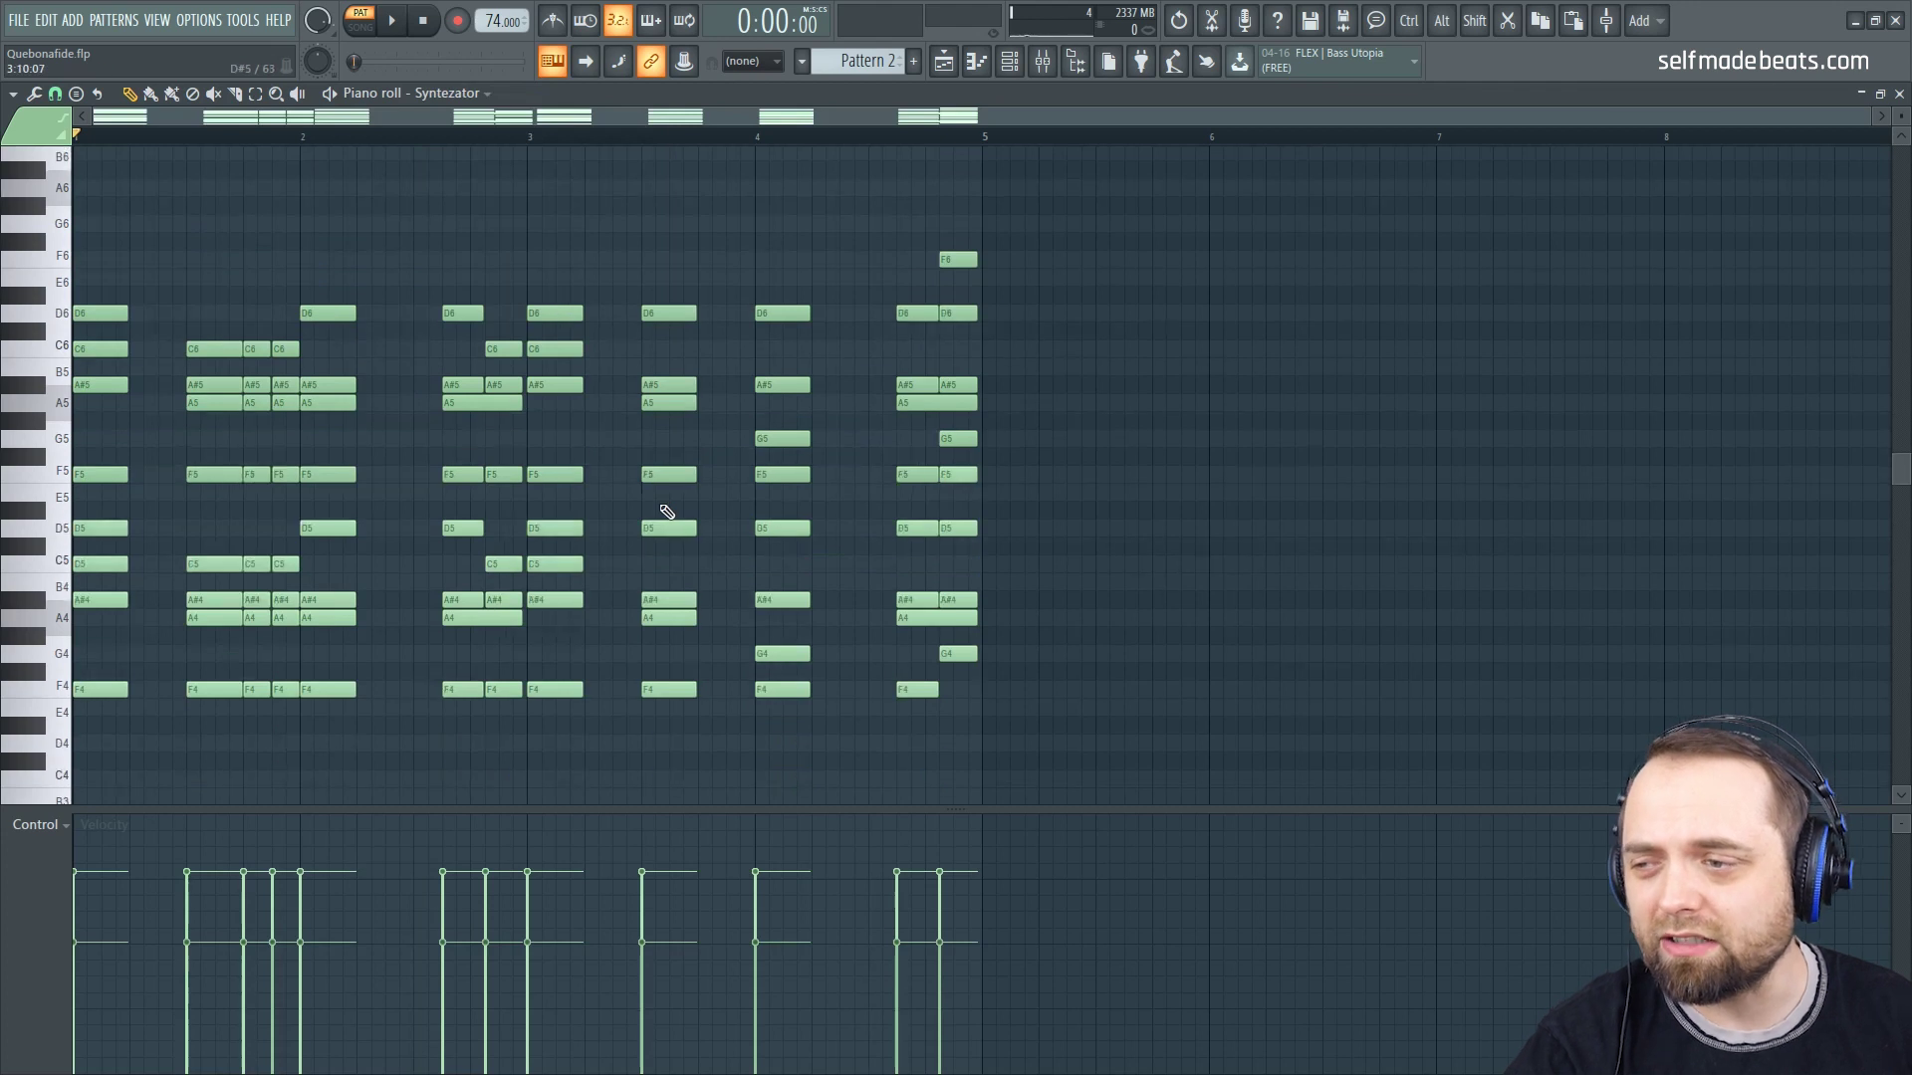
{"action": "scroll", "coordinate": [548, 442], "scroll_direction": "down", "scroll_amount": 1}
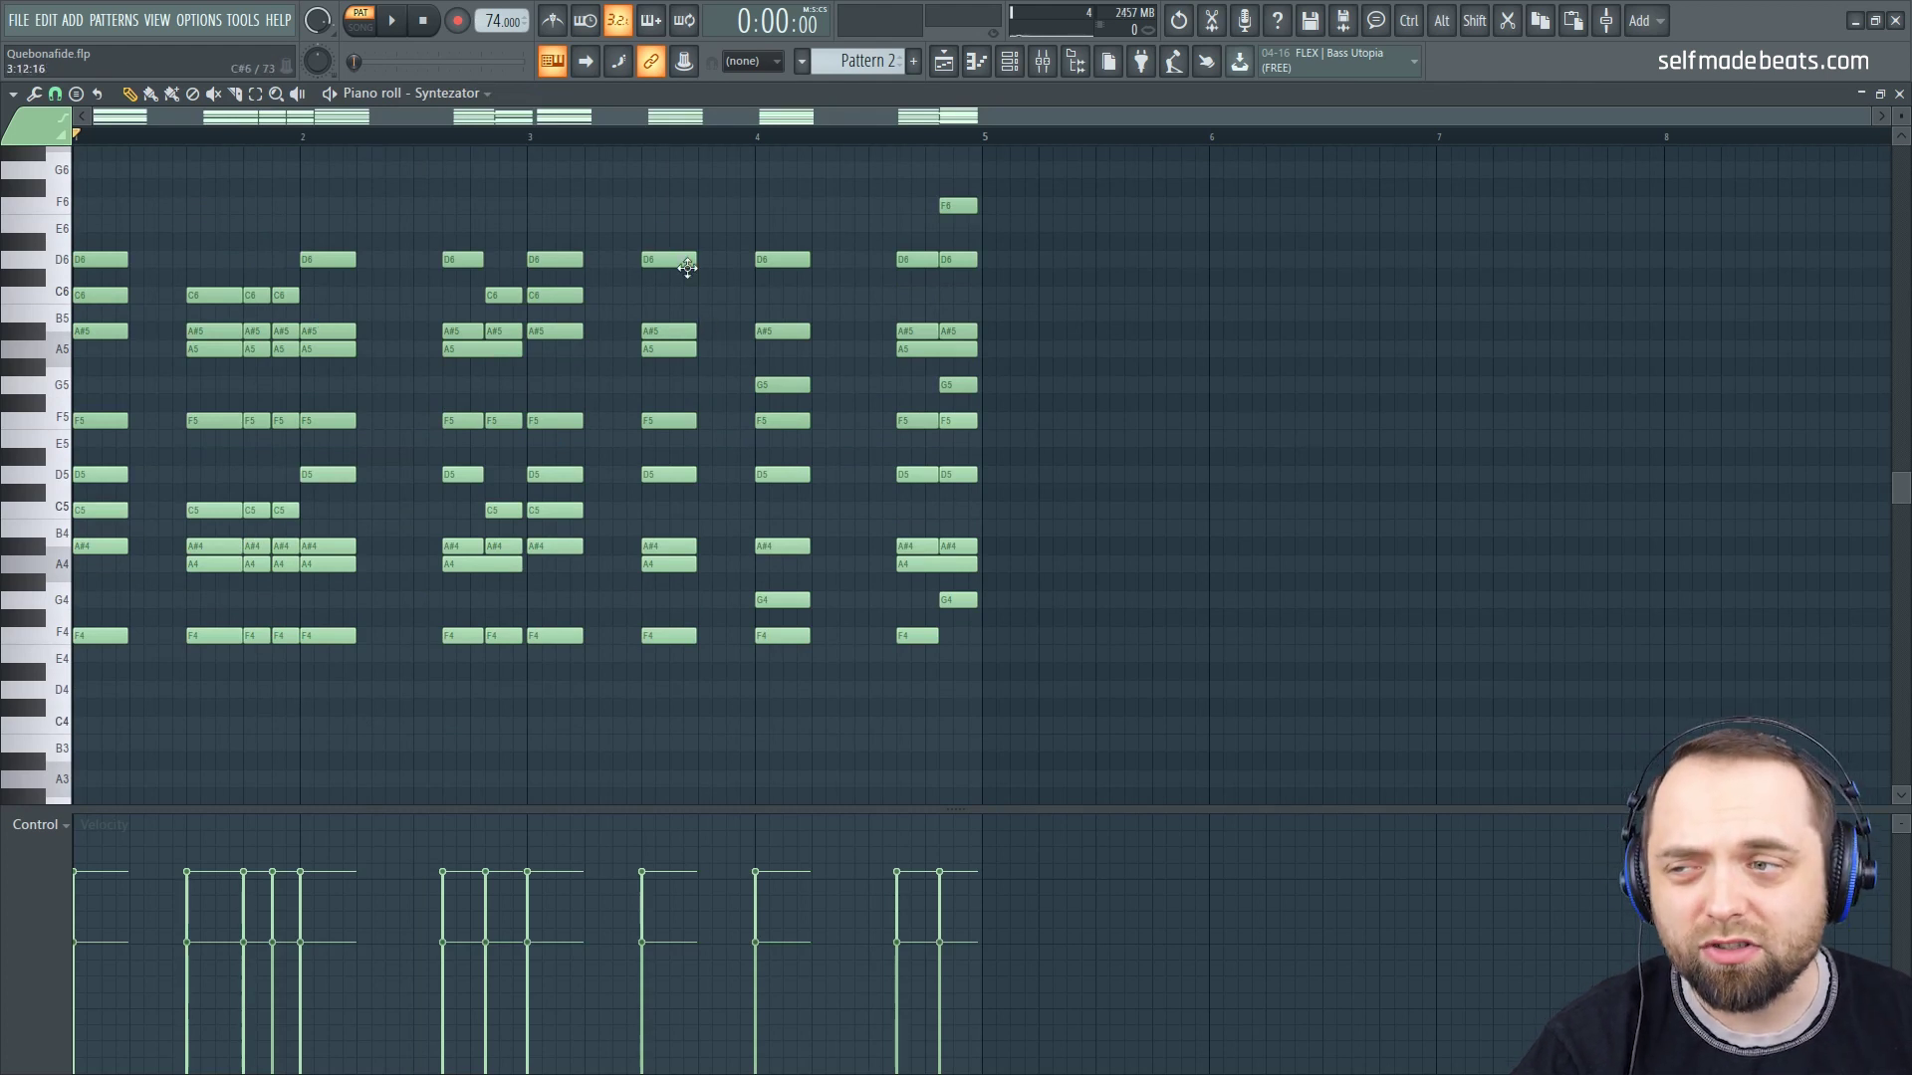
Step: Examine the Gitara, Arp and Pad notes in the piano roll and close it
{"action": "left_click", "coordinate": [482, 92]}
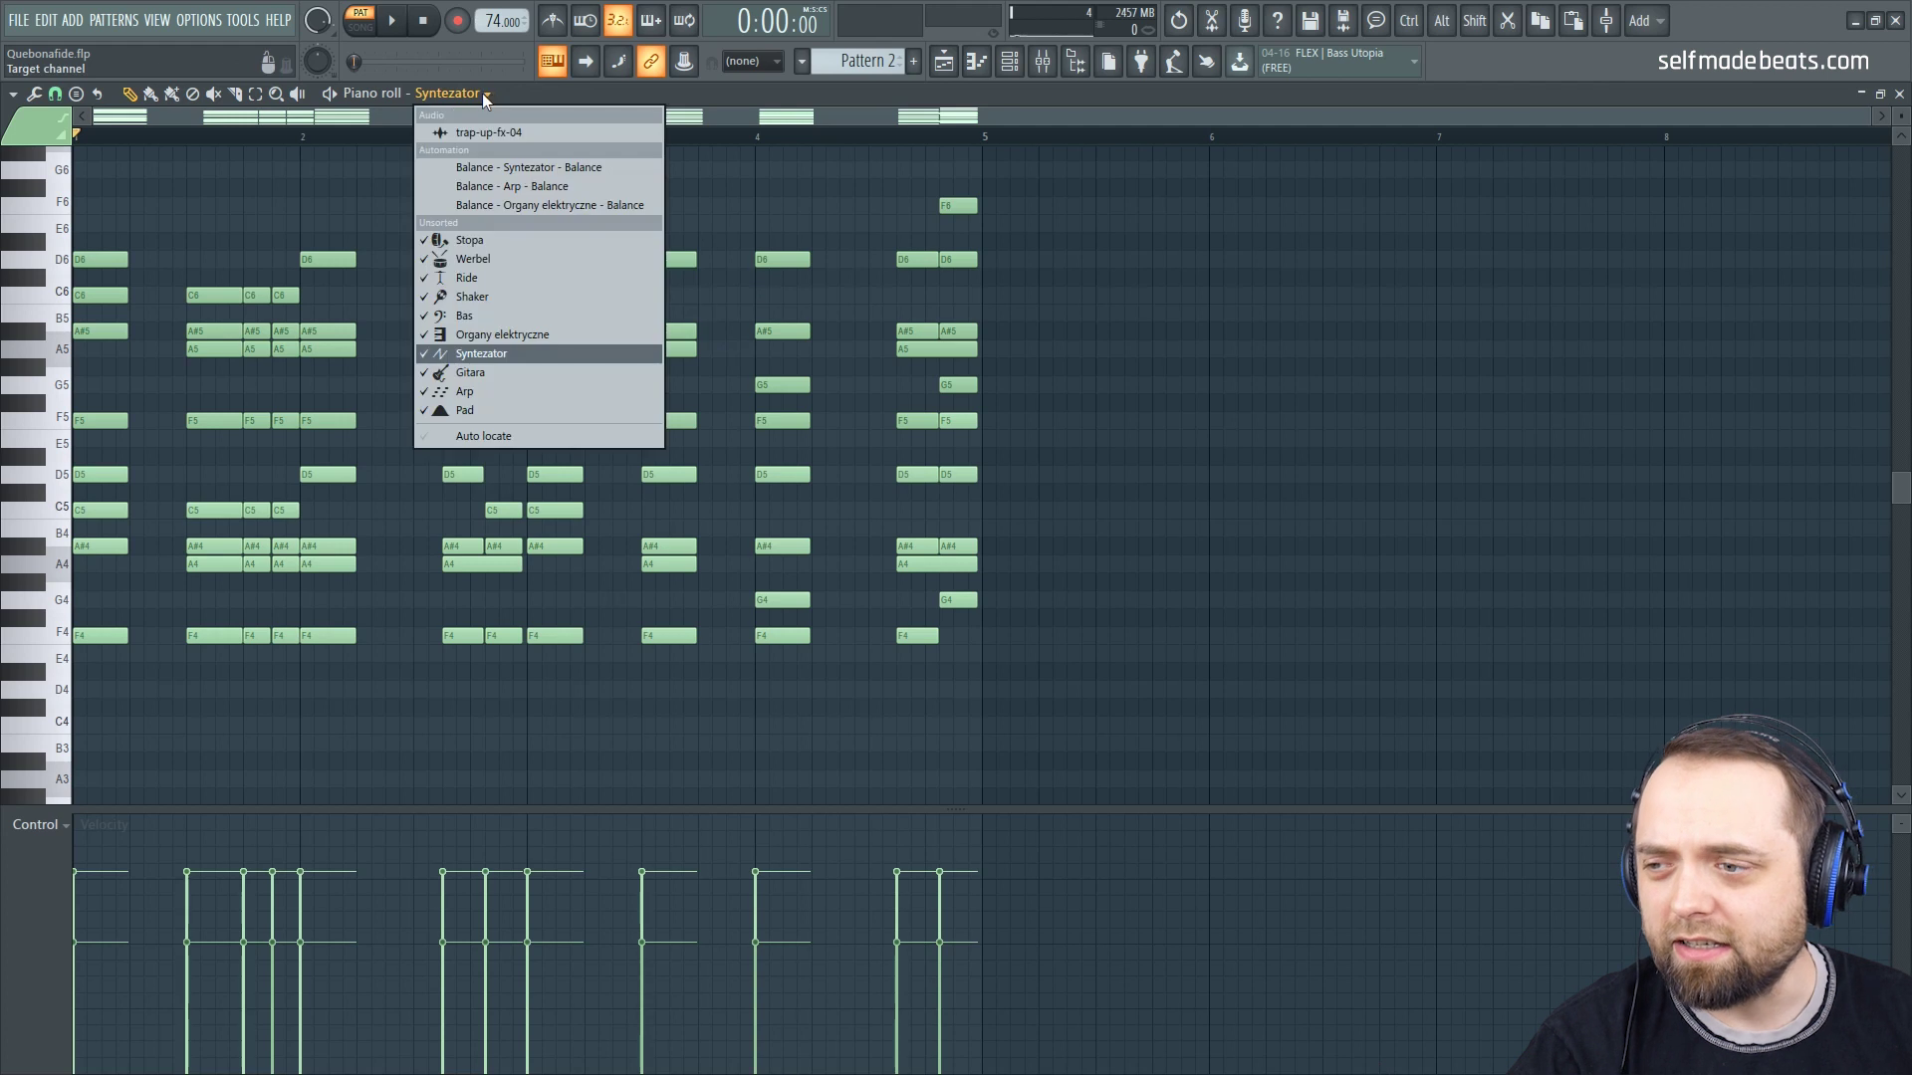
{"action": "left_click", "coordinate": [570, 372]}
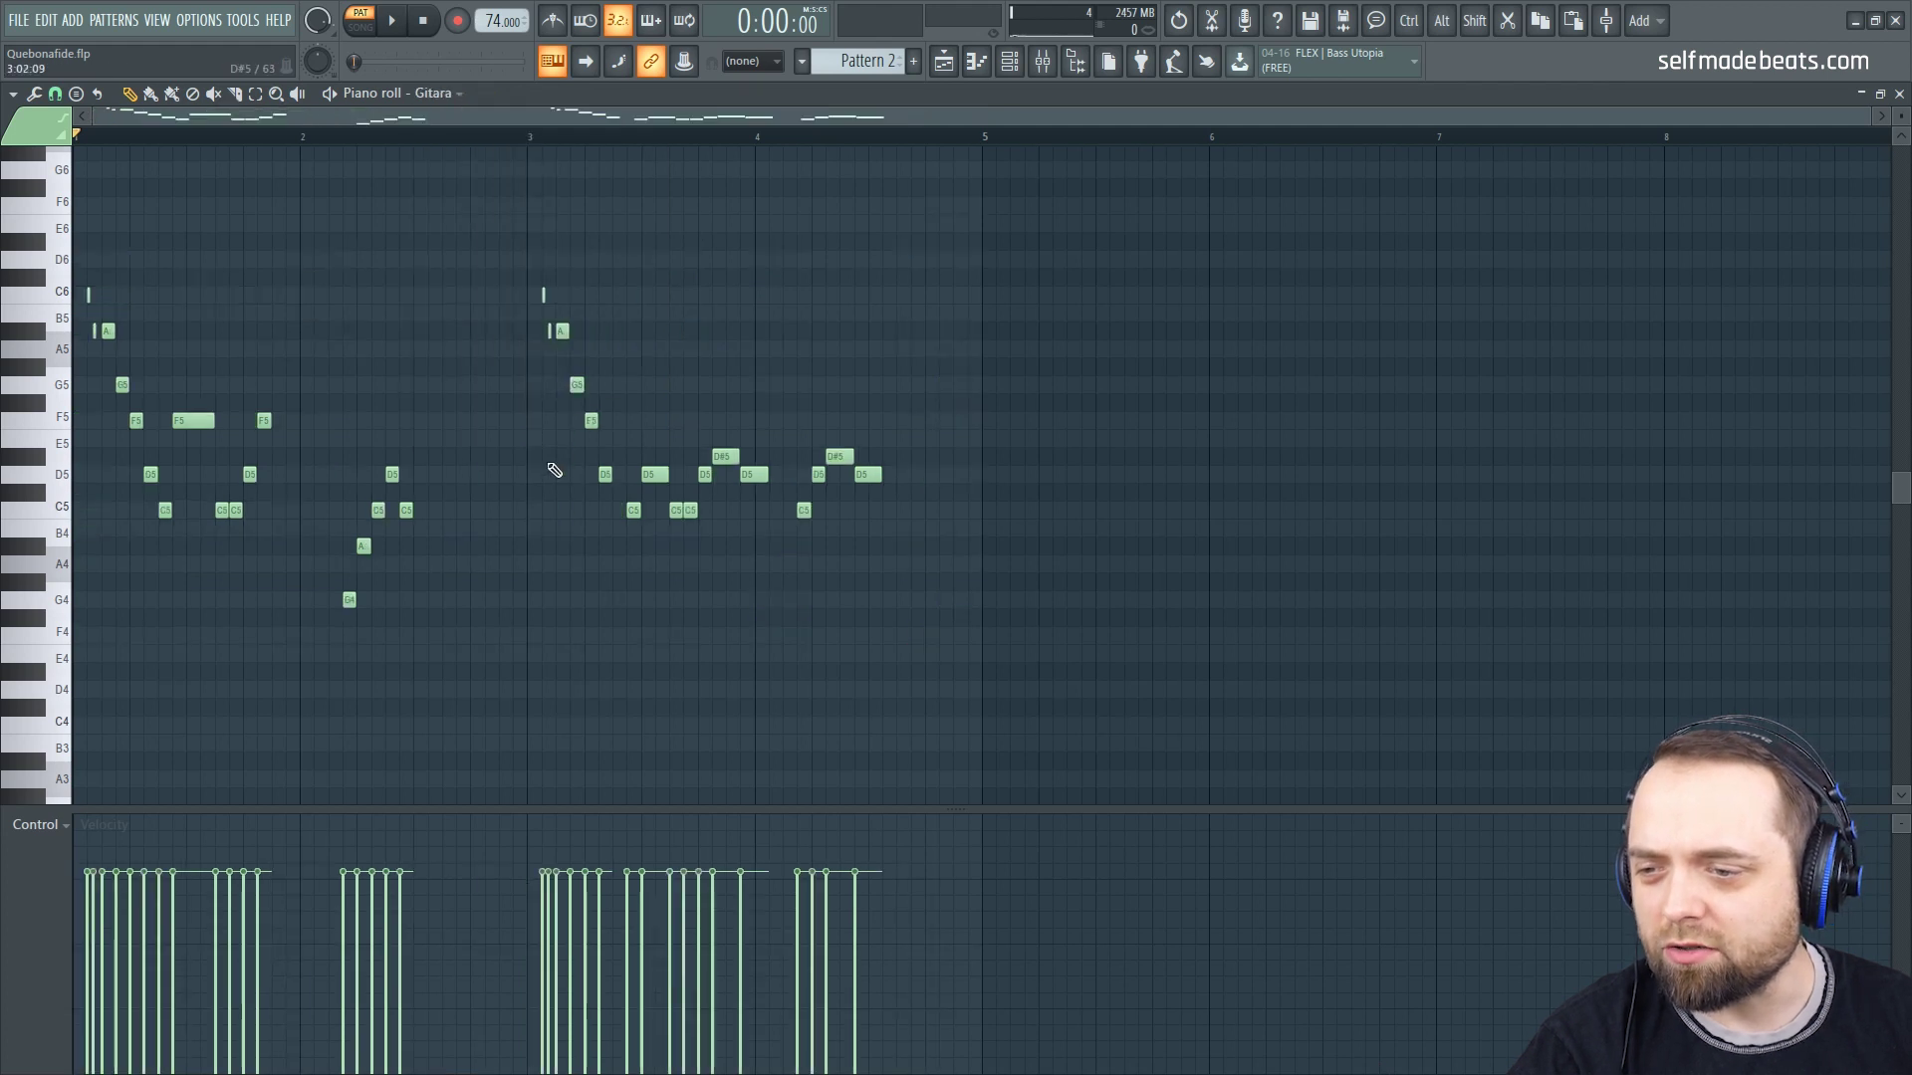
{"action": "left_click", "coordinate": [436, 94]}
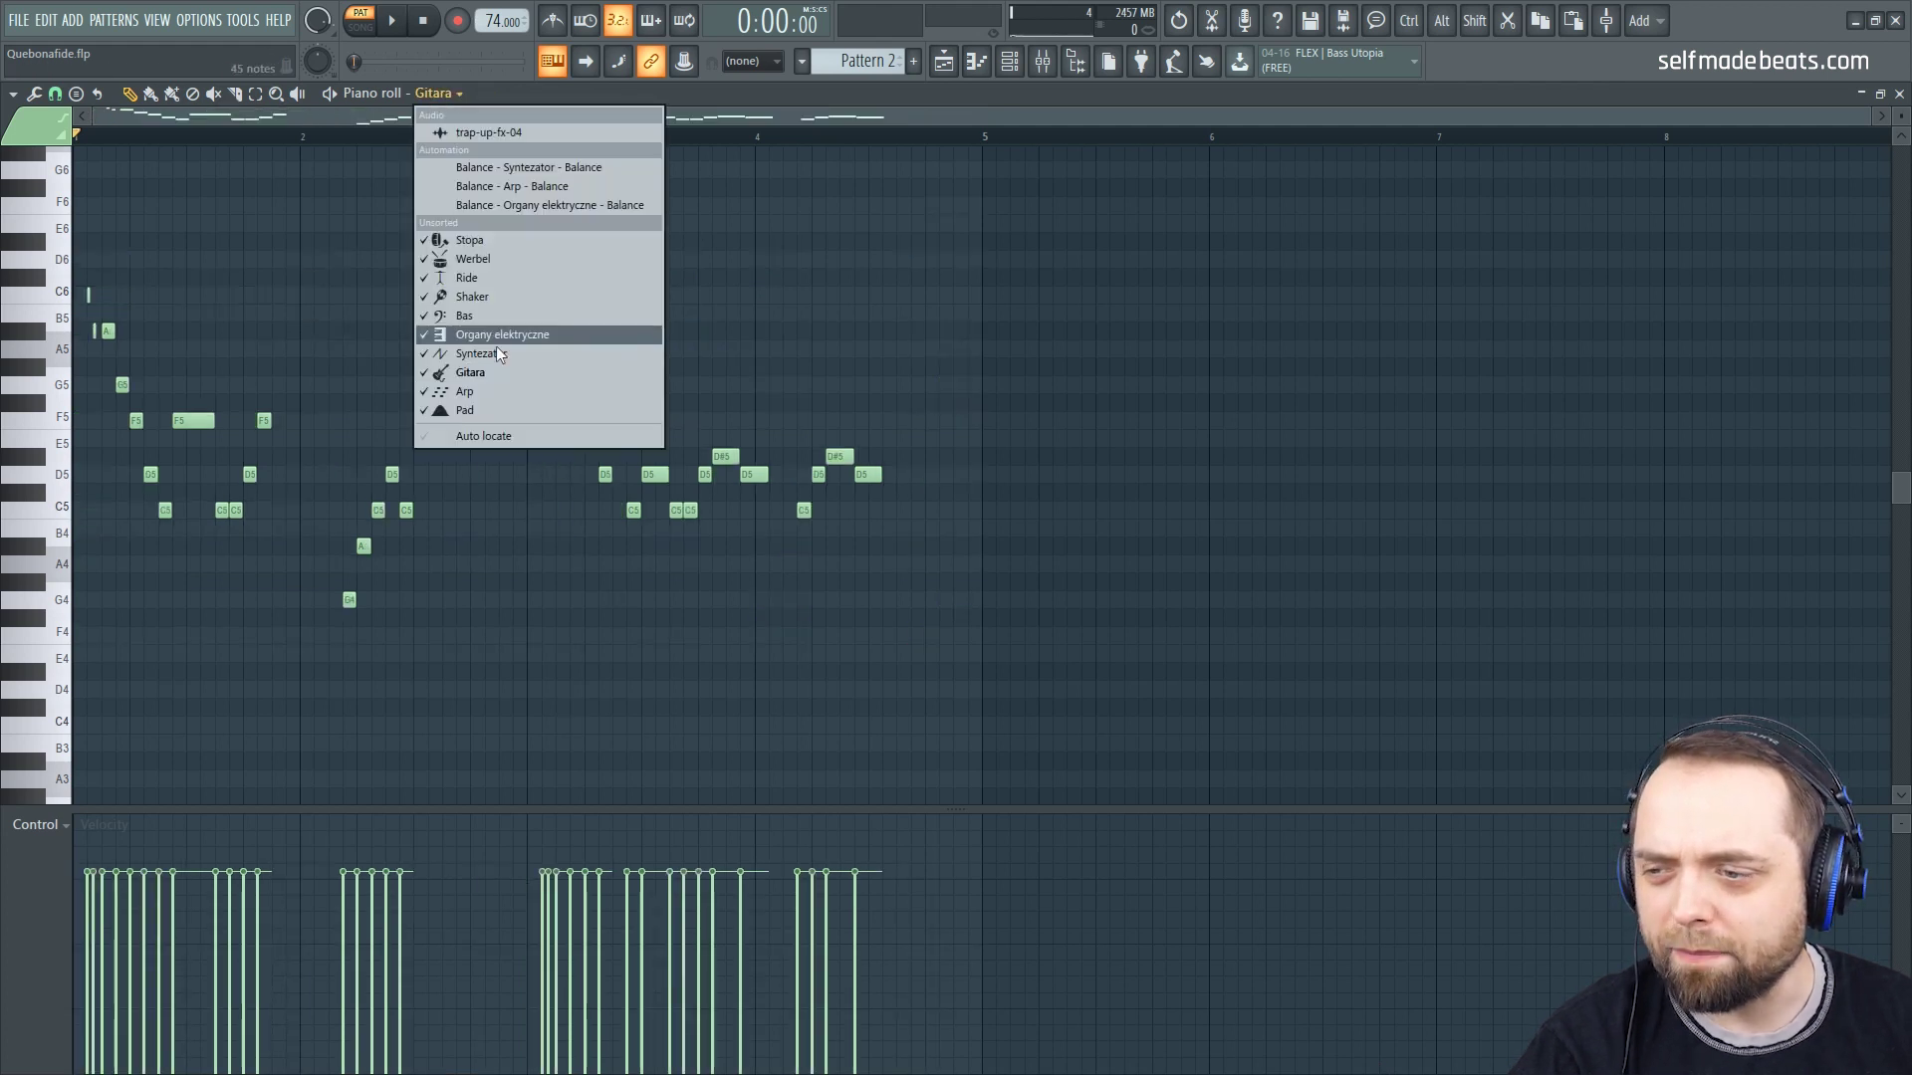
{"action": "left_click", "coordinate": [524, 391]}
{"action": "scroll", "coordinate": [505, 396], "scroll_direction": "up", "scroll_amount": 2}
{"action": "scroll", "coordinate": [484, 398], "scroll_direction": "down", "scroll_amount": 1}
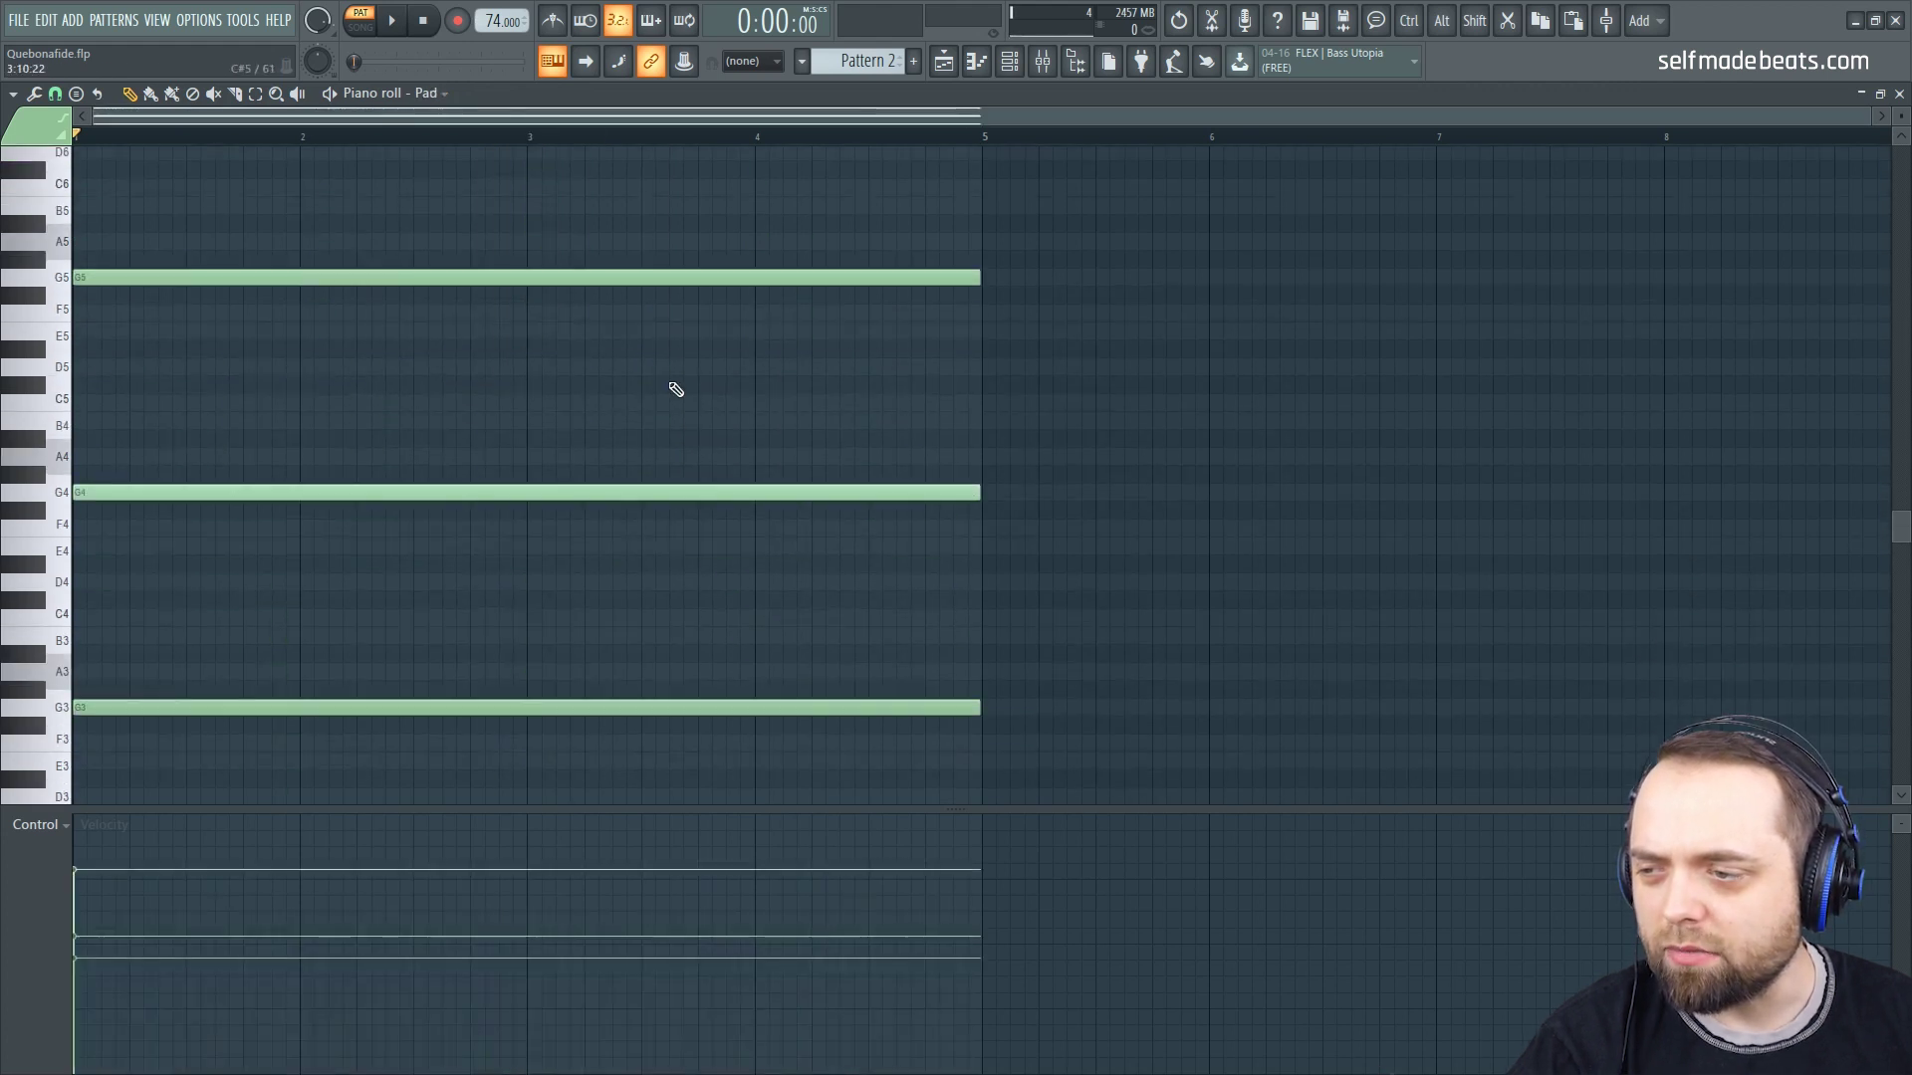
{"action": "scroll", "coordinate": [672, 386], "scroll_direction": "down", "scroll_amount": 2}
{"action": "scroll", "coordinate": [663, 388], "scroll_direction": "up", "scroll_amount": 2}
{"action": "scroll", "coordinate": [659, 398], "scroll_direction": "down", "scroll_amount": 1}
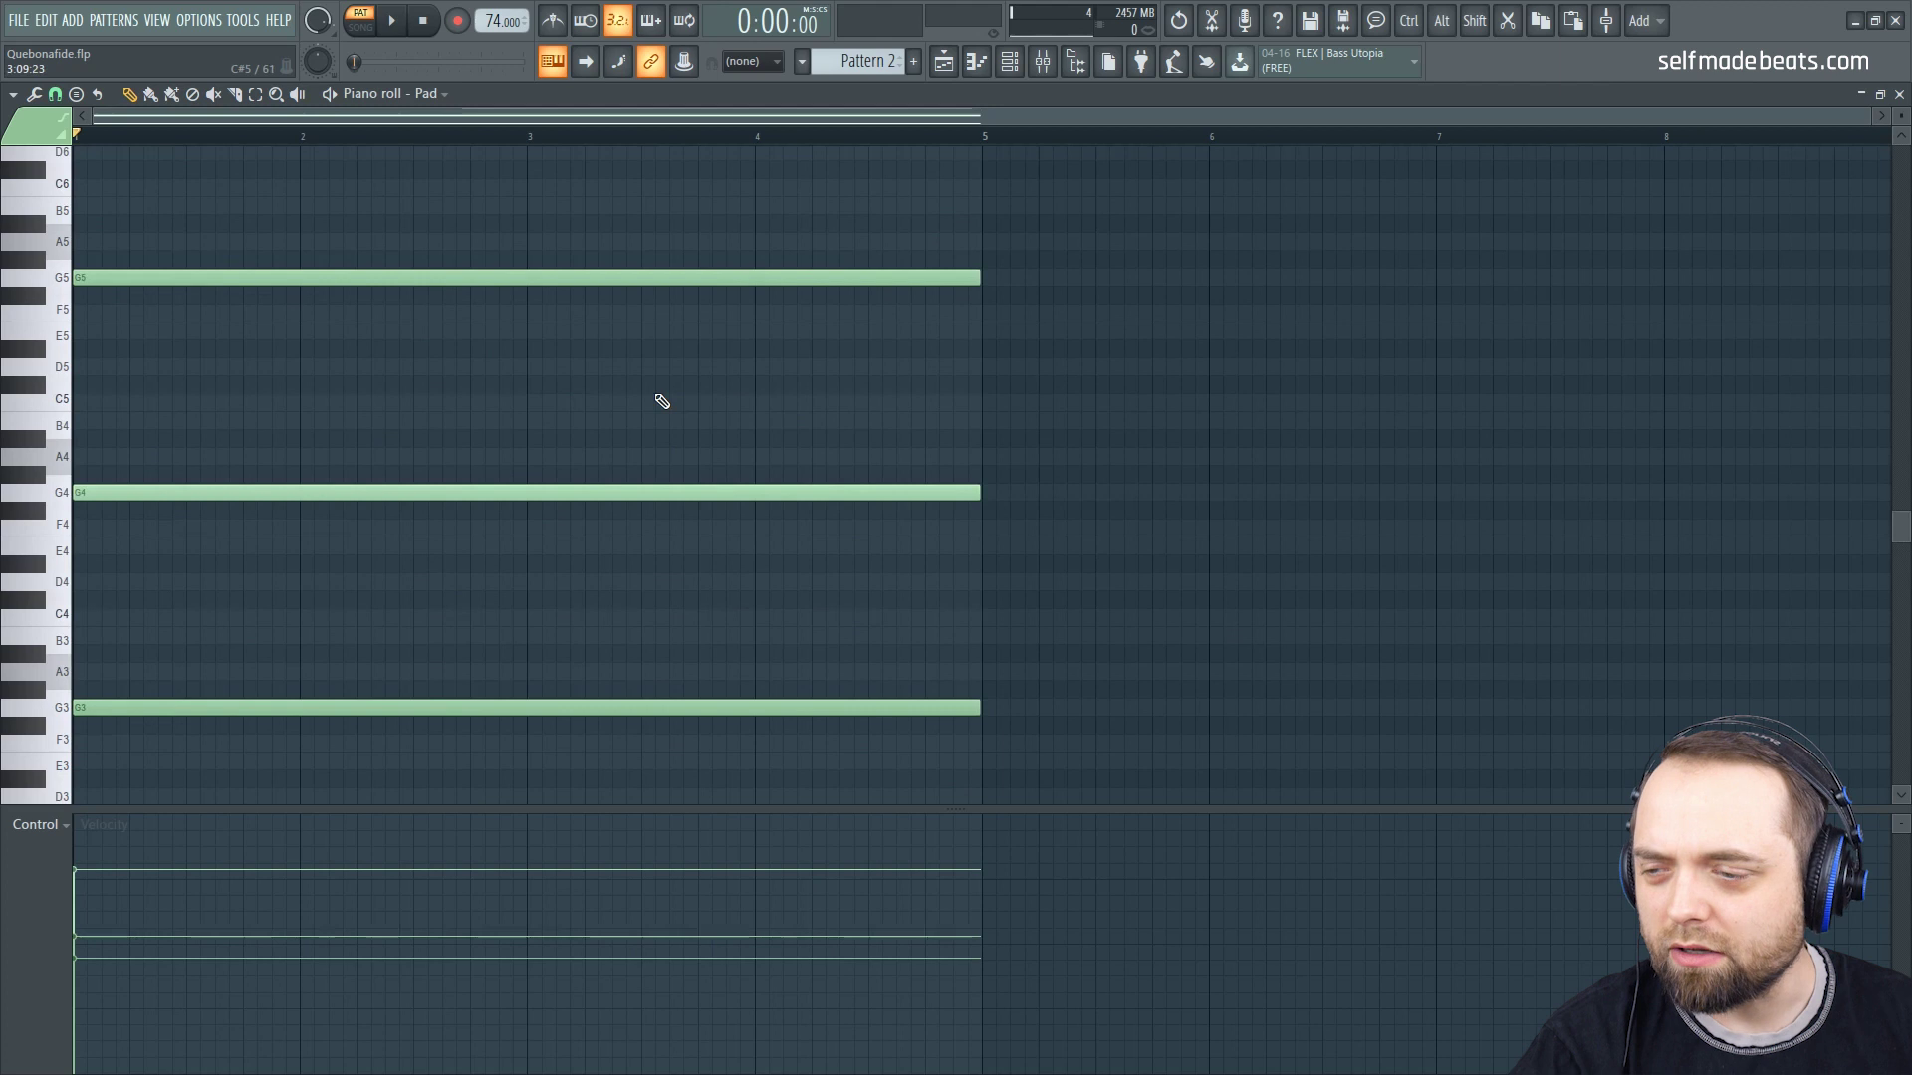
{"action": "left_click", "coordinate": [1899, 93]}
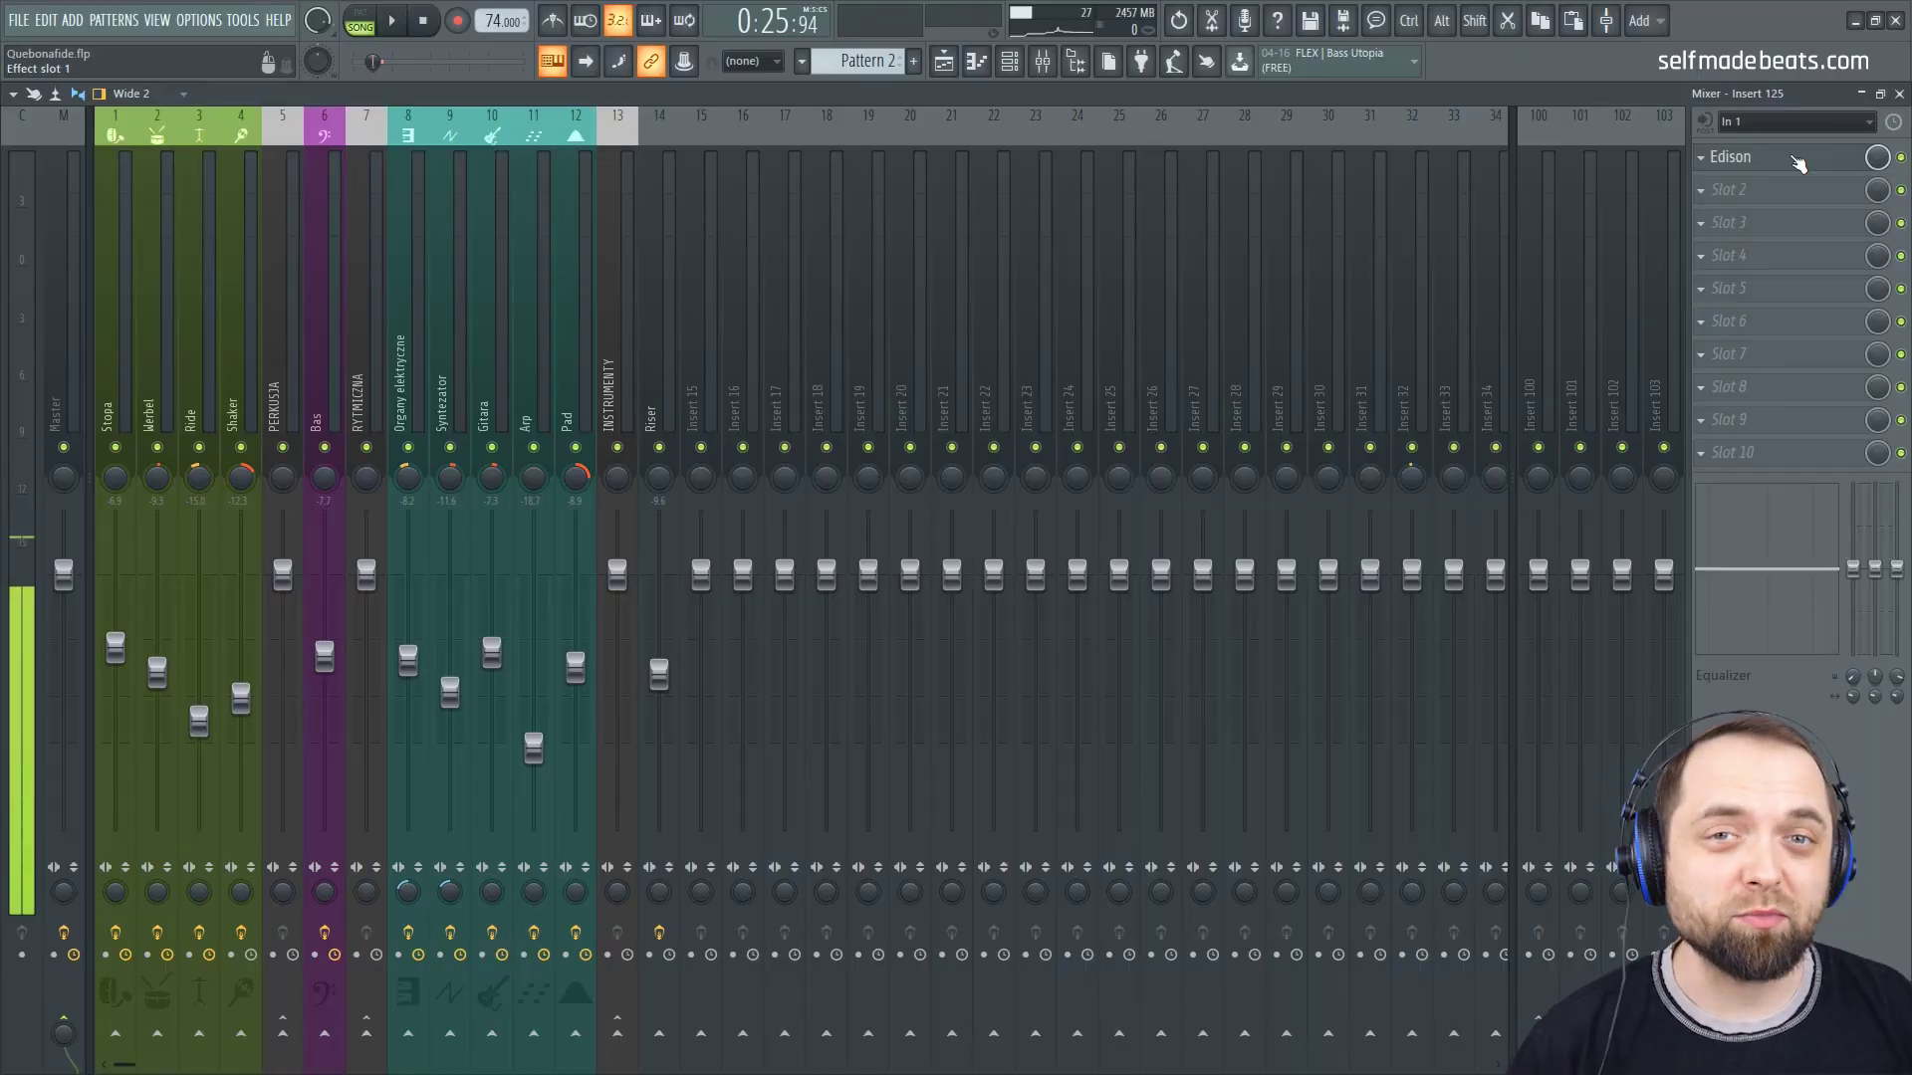
Step: Play the song arrangement with the mixer open to hear the mix, and stop playback
{"action": "left_click", "coordinate": [396, 26]}
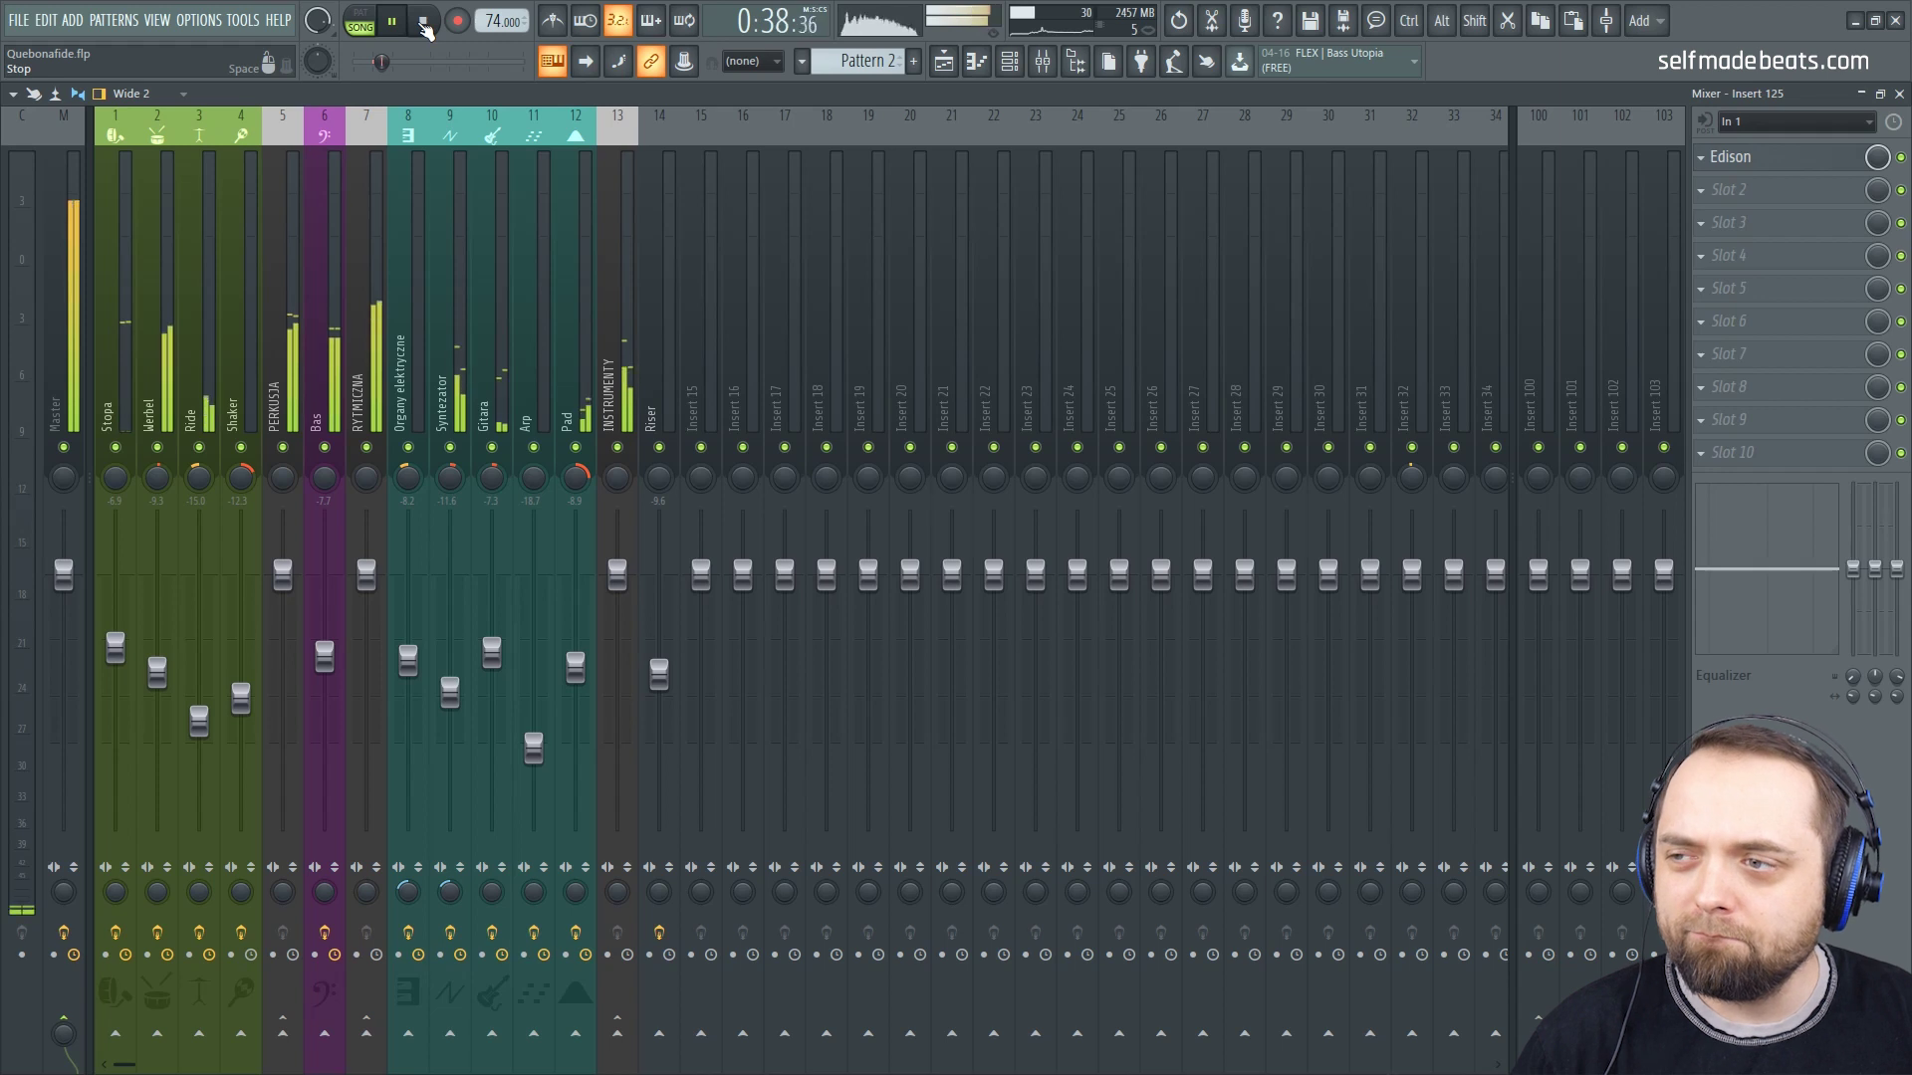
{"action": "left_click", "coordinate": [426, 28]}
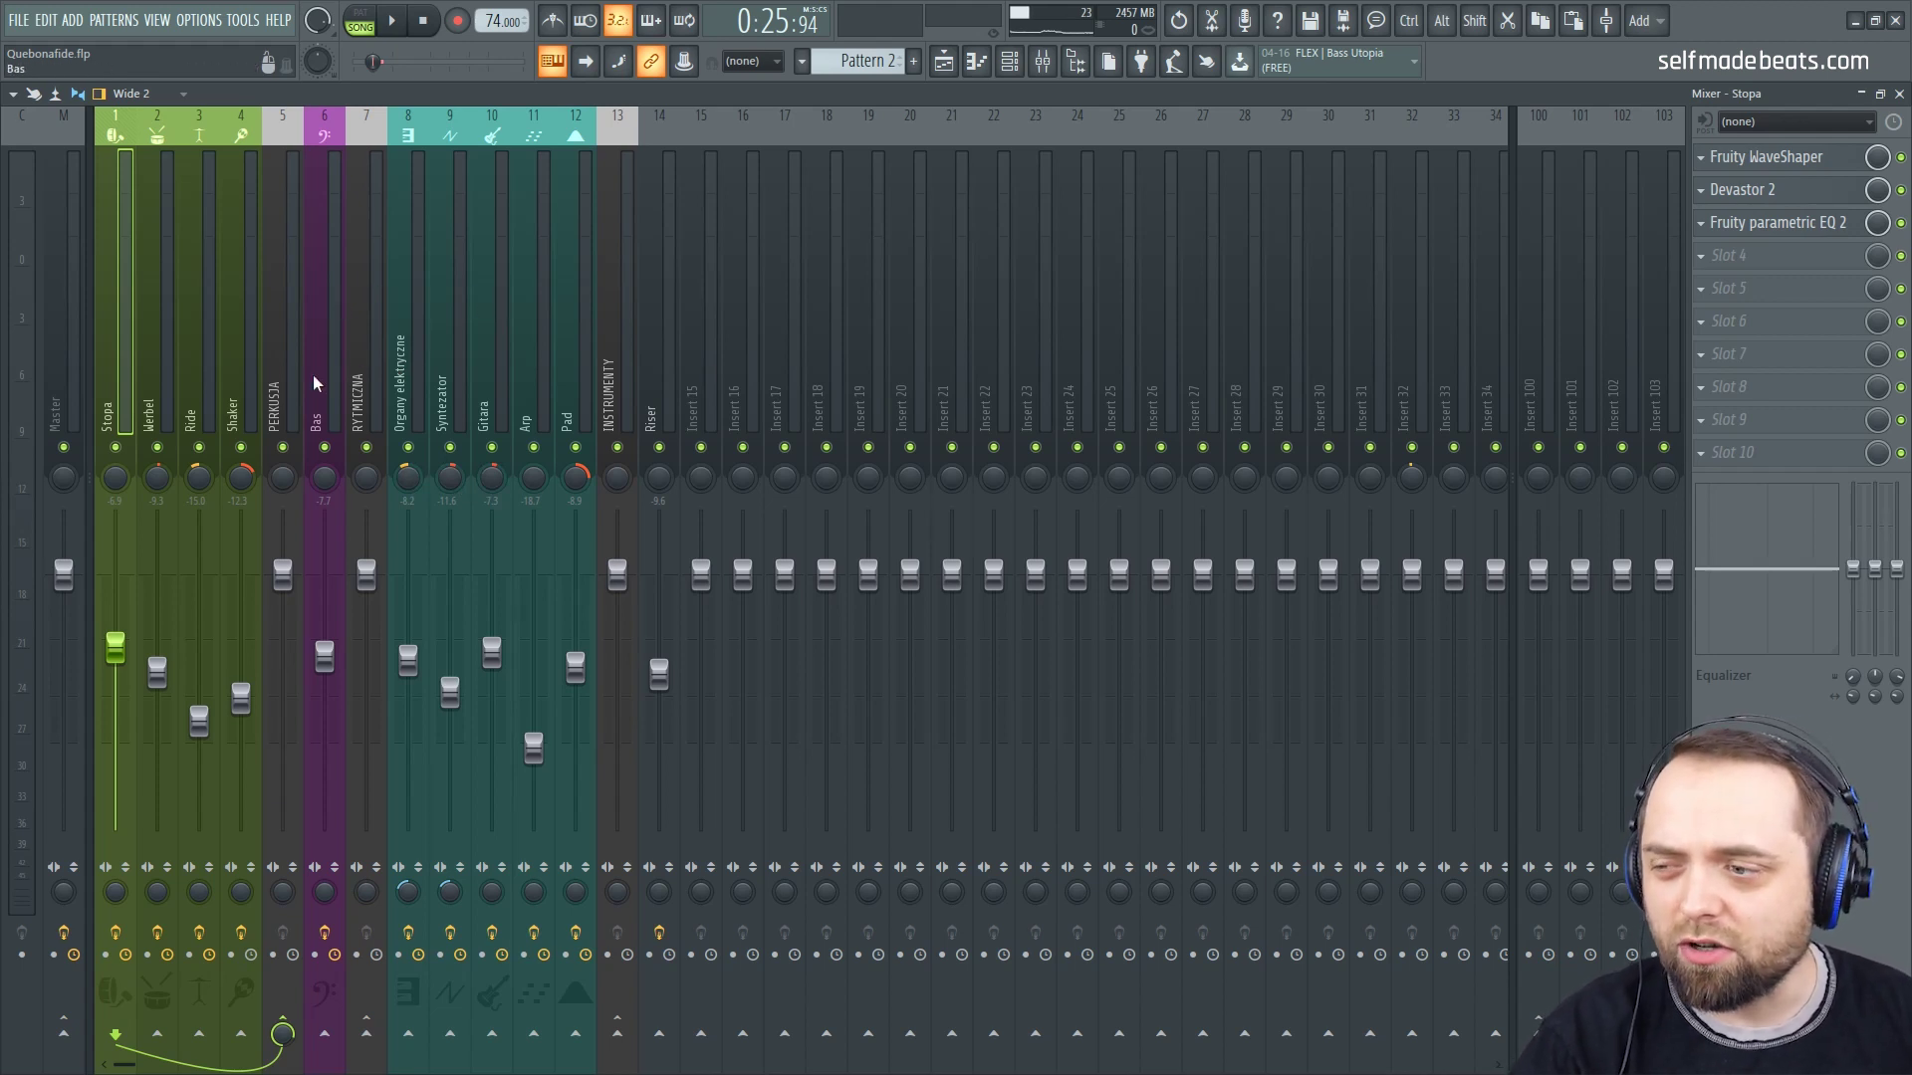
Step: View the Fruity WaveShaper curve and the Devastor 2 settings on the Stopa mixer track, closing each plugin
{"action": "left_click", "coordinate": [1782, 160]}
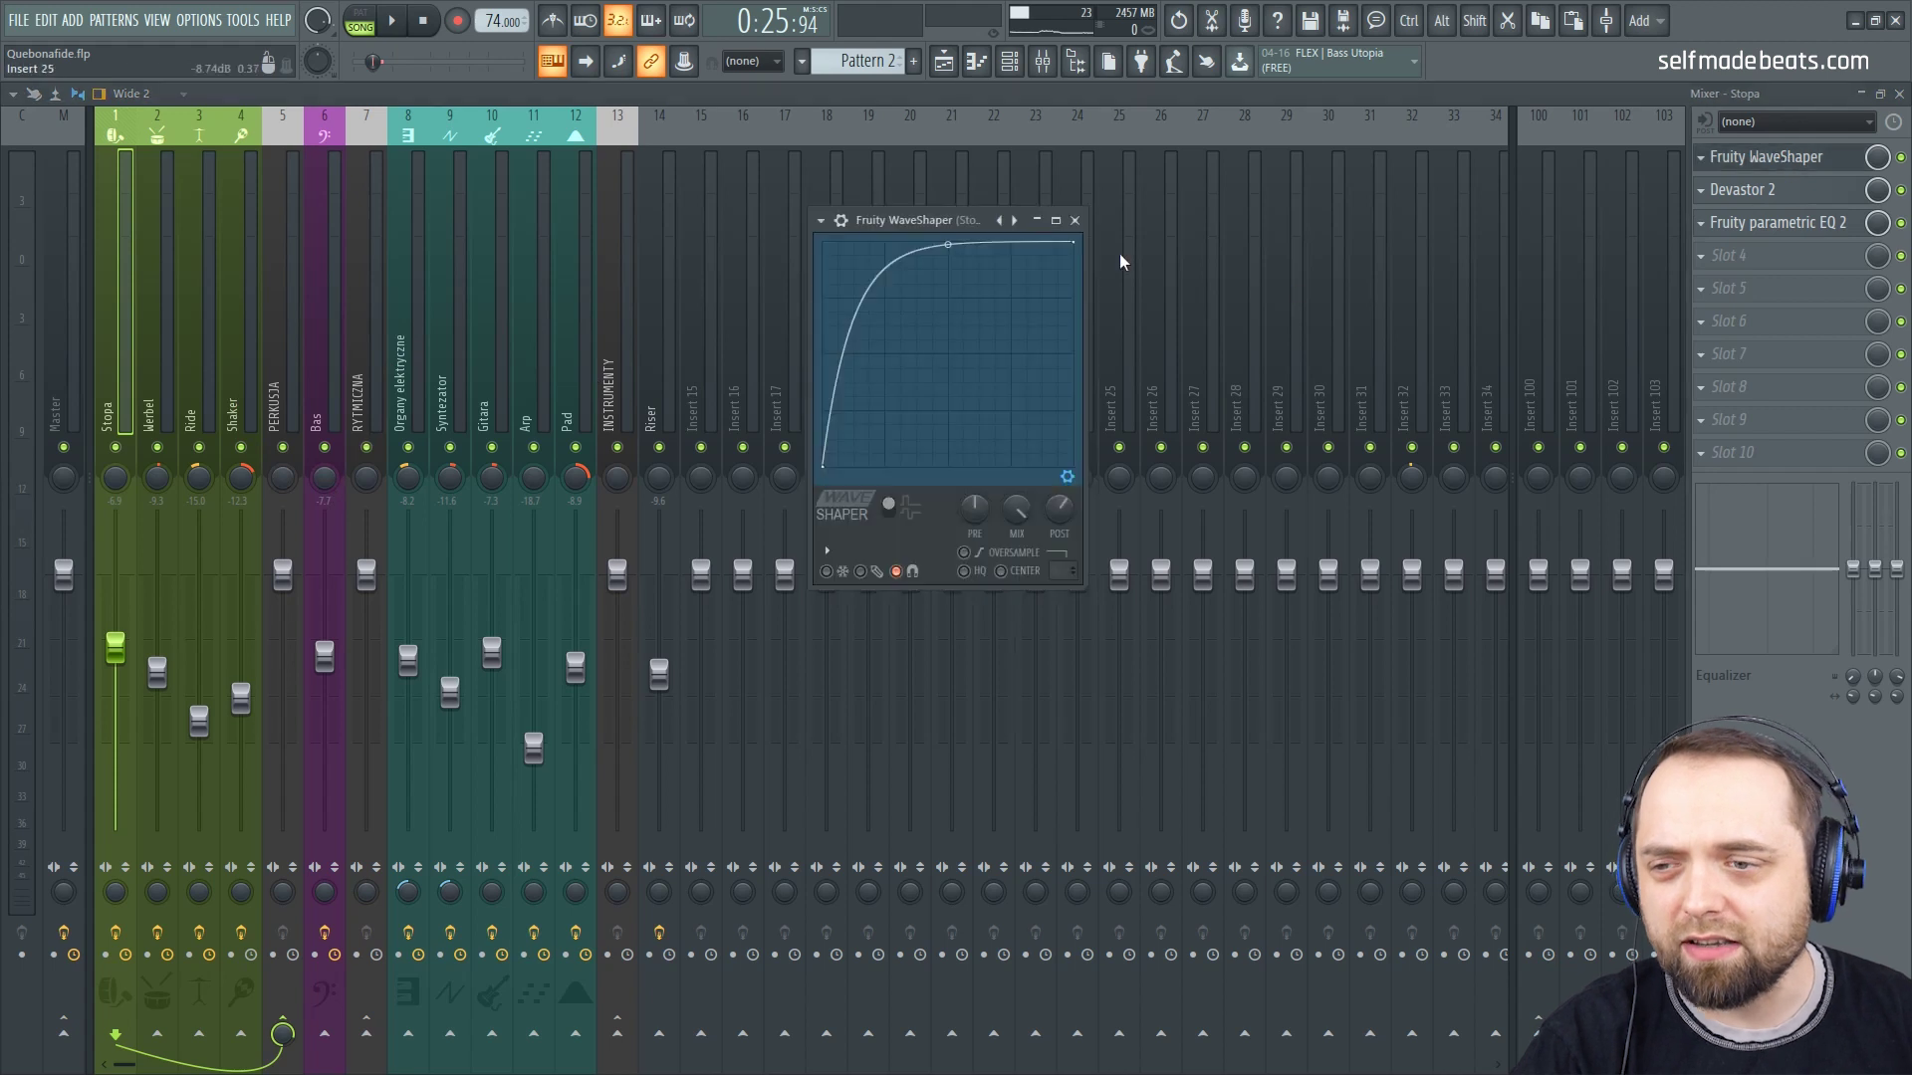
{"action": "left_click_drag", "start_coordinate": [954, 219], "coordinate": [1199, 201]}
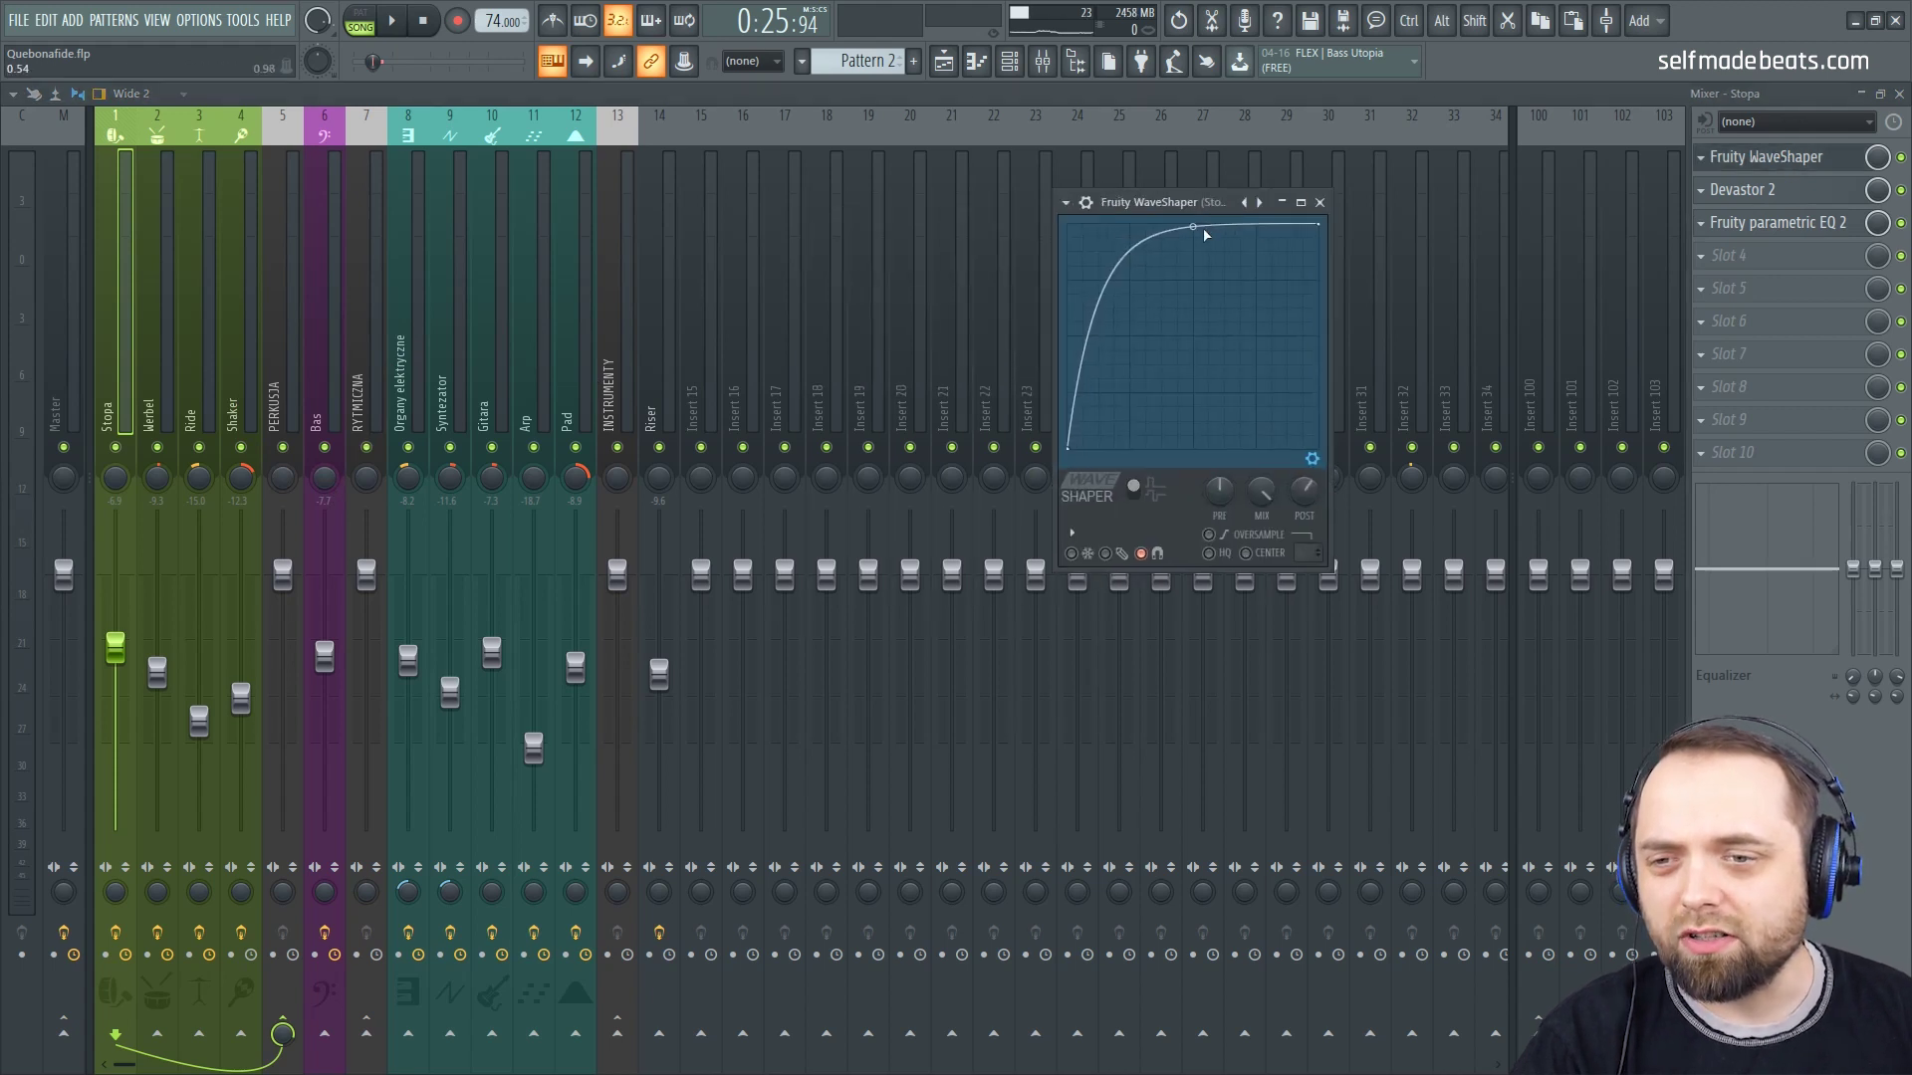
{"action": "left_click", "coordinate": [1320, 202]}
{"action": "left_click", "coordinate": [1735, 199]}
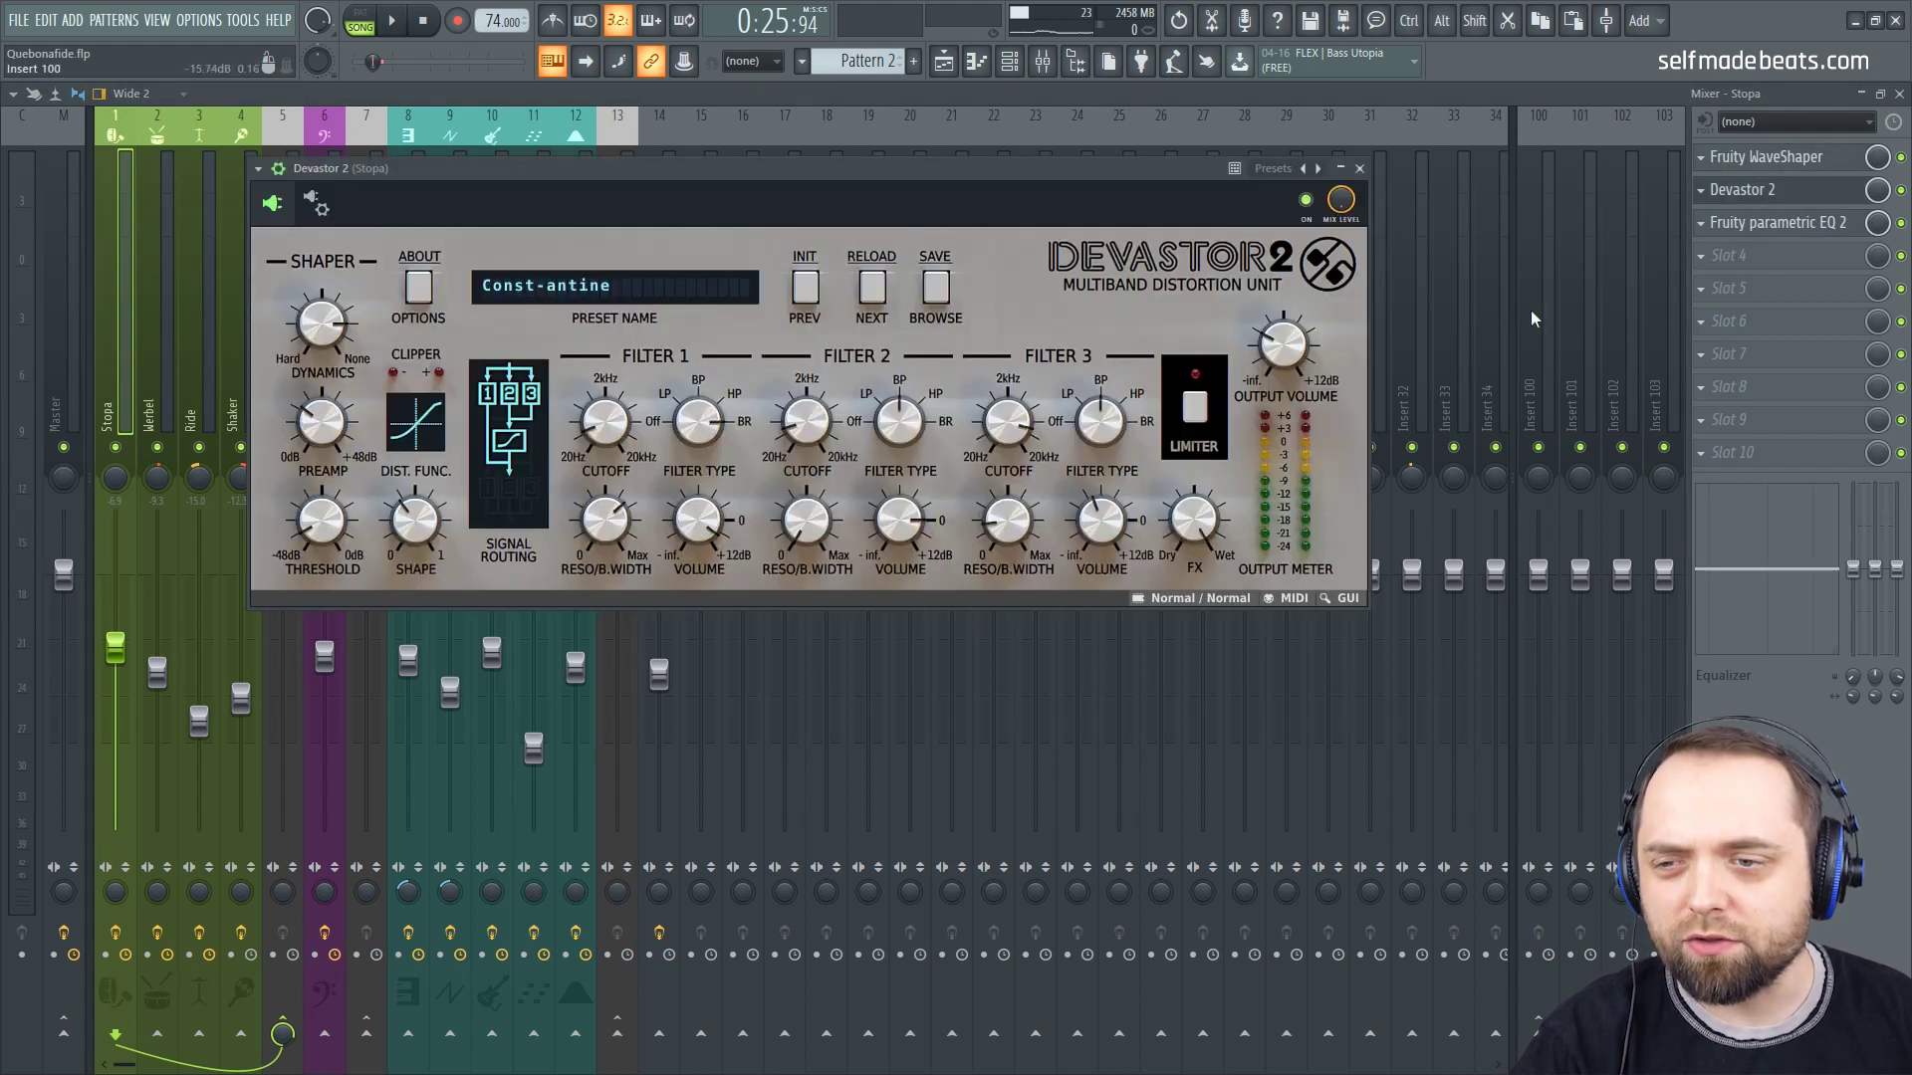
{"action": "left_click_drag", "start_coordinate": [1035, 170], "coordinate": [1245, 198]}
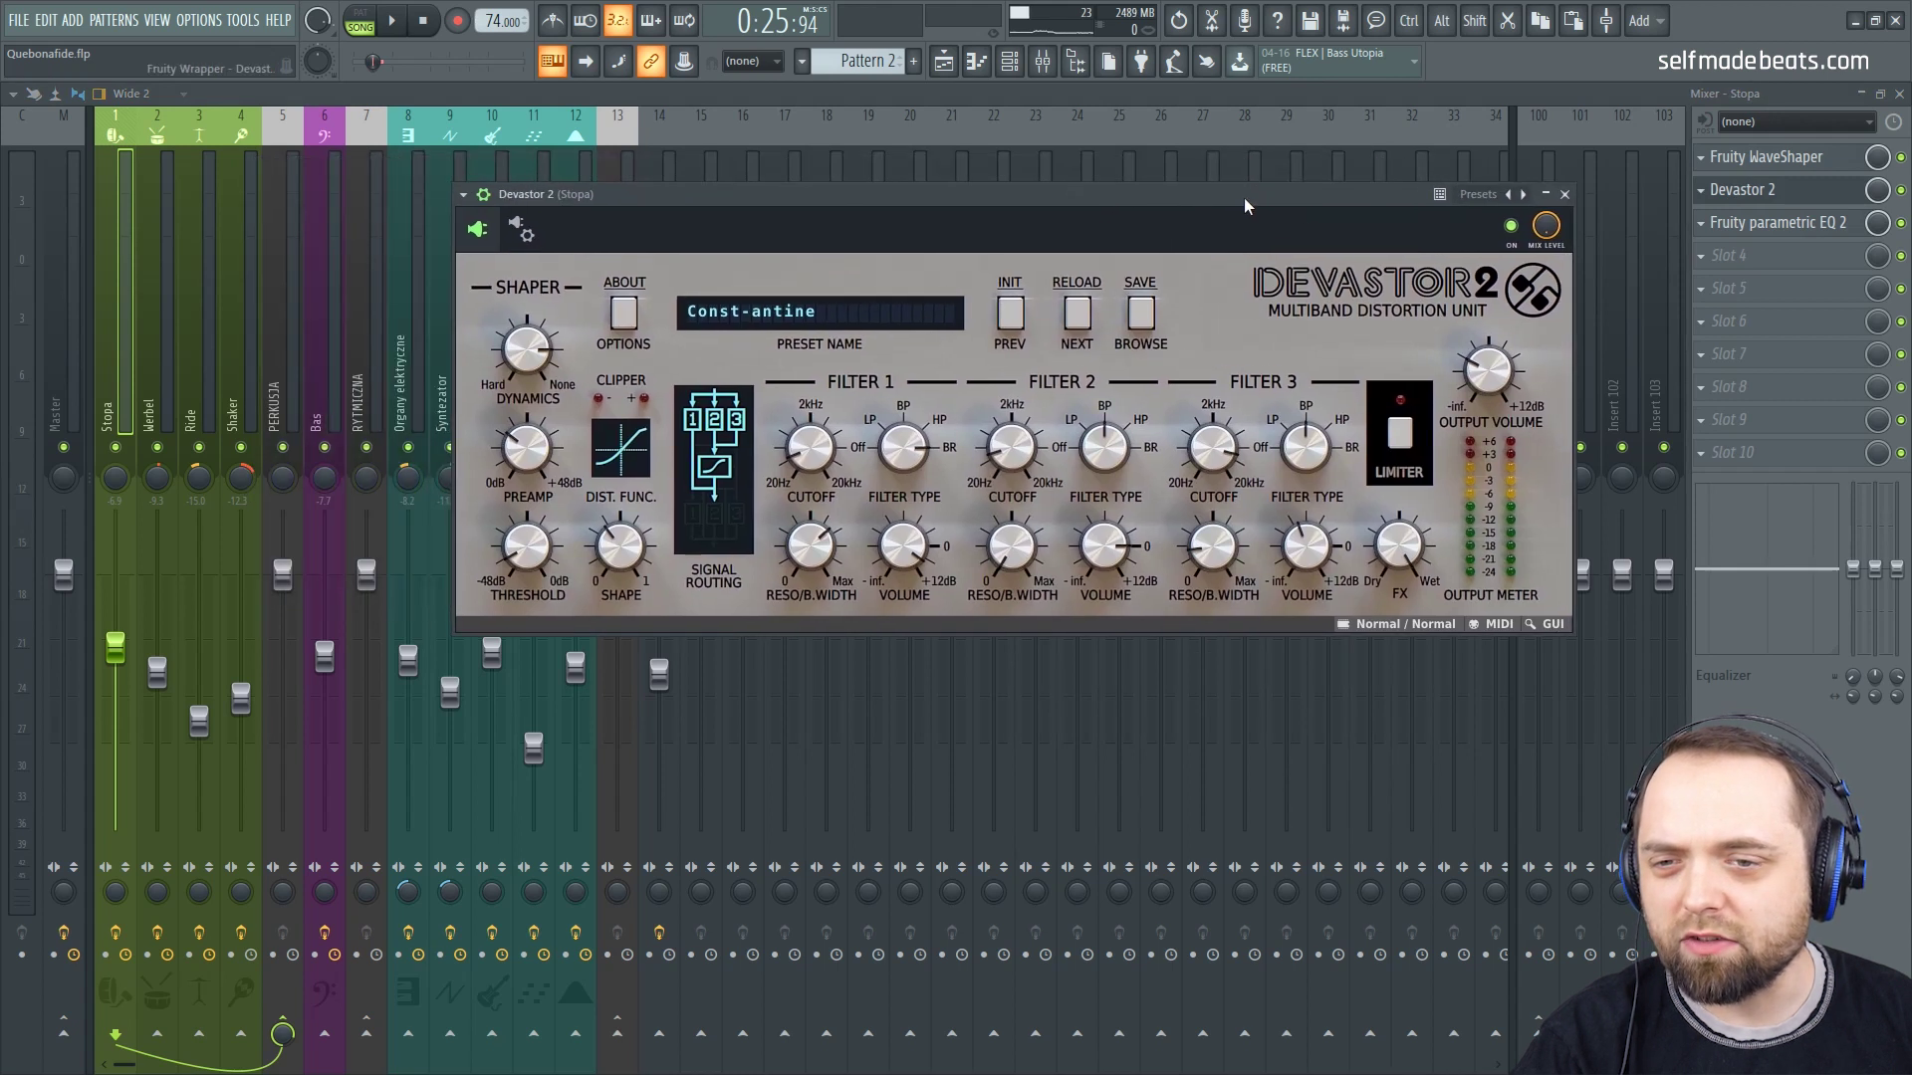
{"action": "left_click", "coordinate": [1565, 194]}
Step: View the Fruity parametric EQ 2 curve on the Stopa track and close the plugin
{"action": "left_click", "coordinate": [1748, 223]}
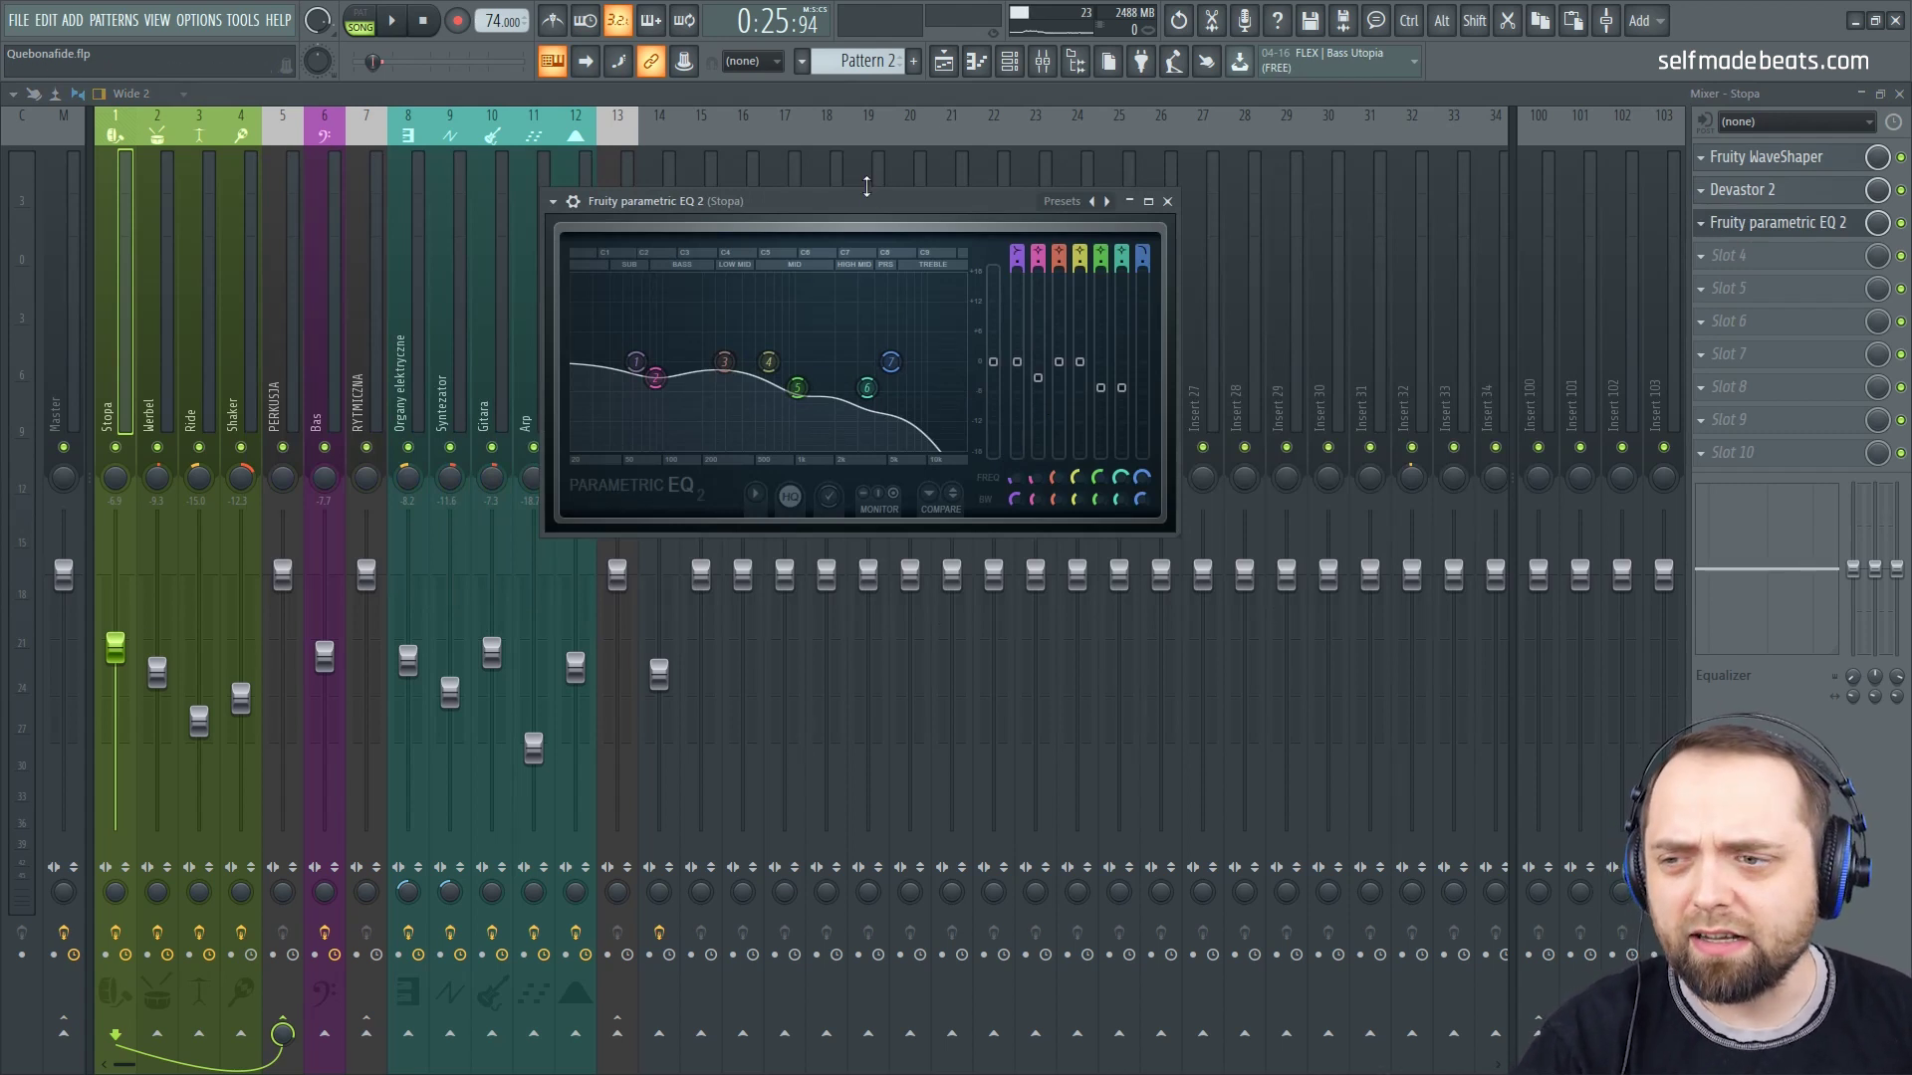
{"action": "left_click_drag", "start_coordinate": [864, 196], "coordinate": [1073, 178]}
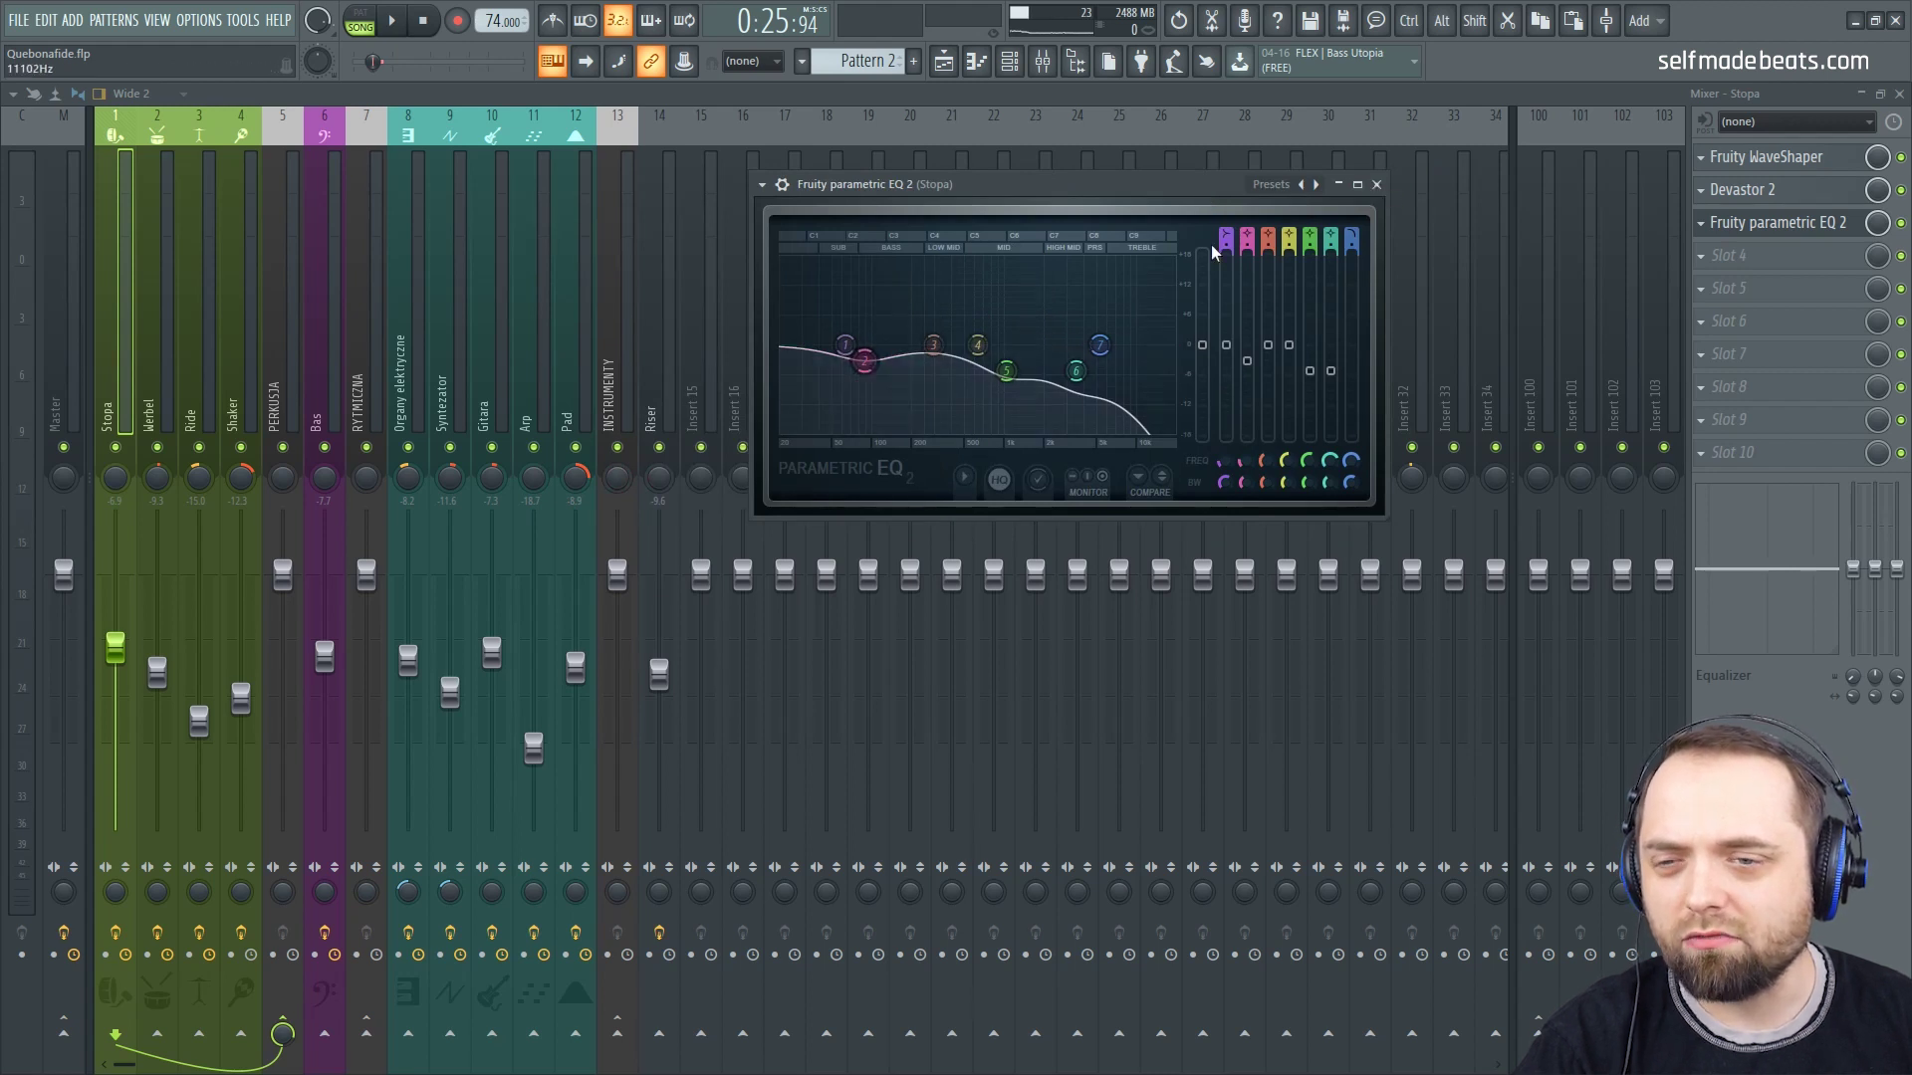
{"action": "left_click", "coordinate": [1376, 185]}
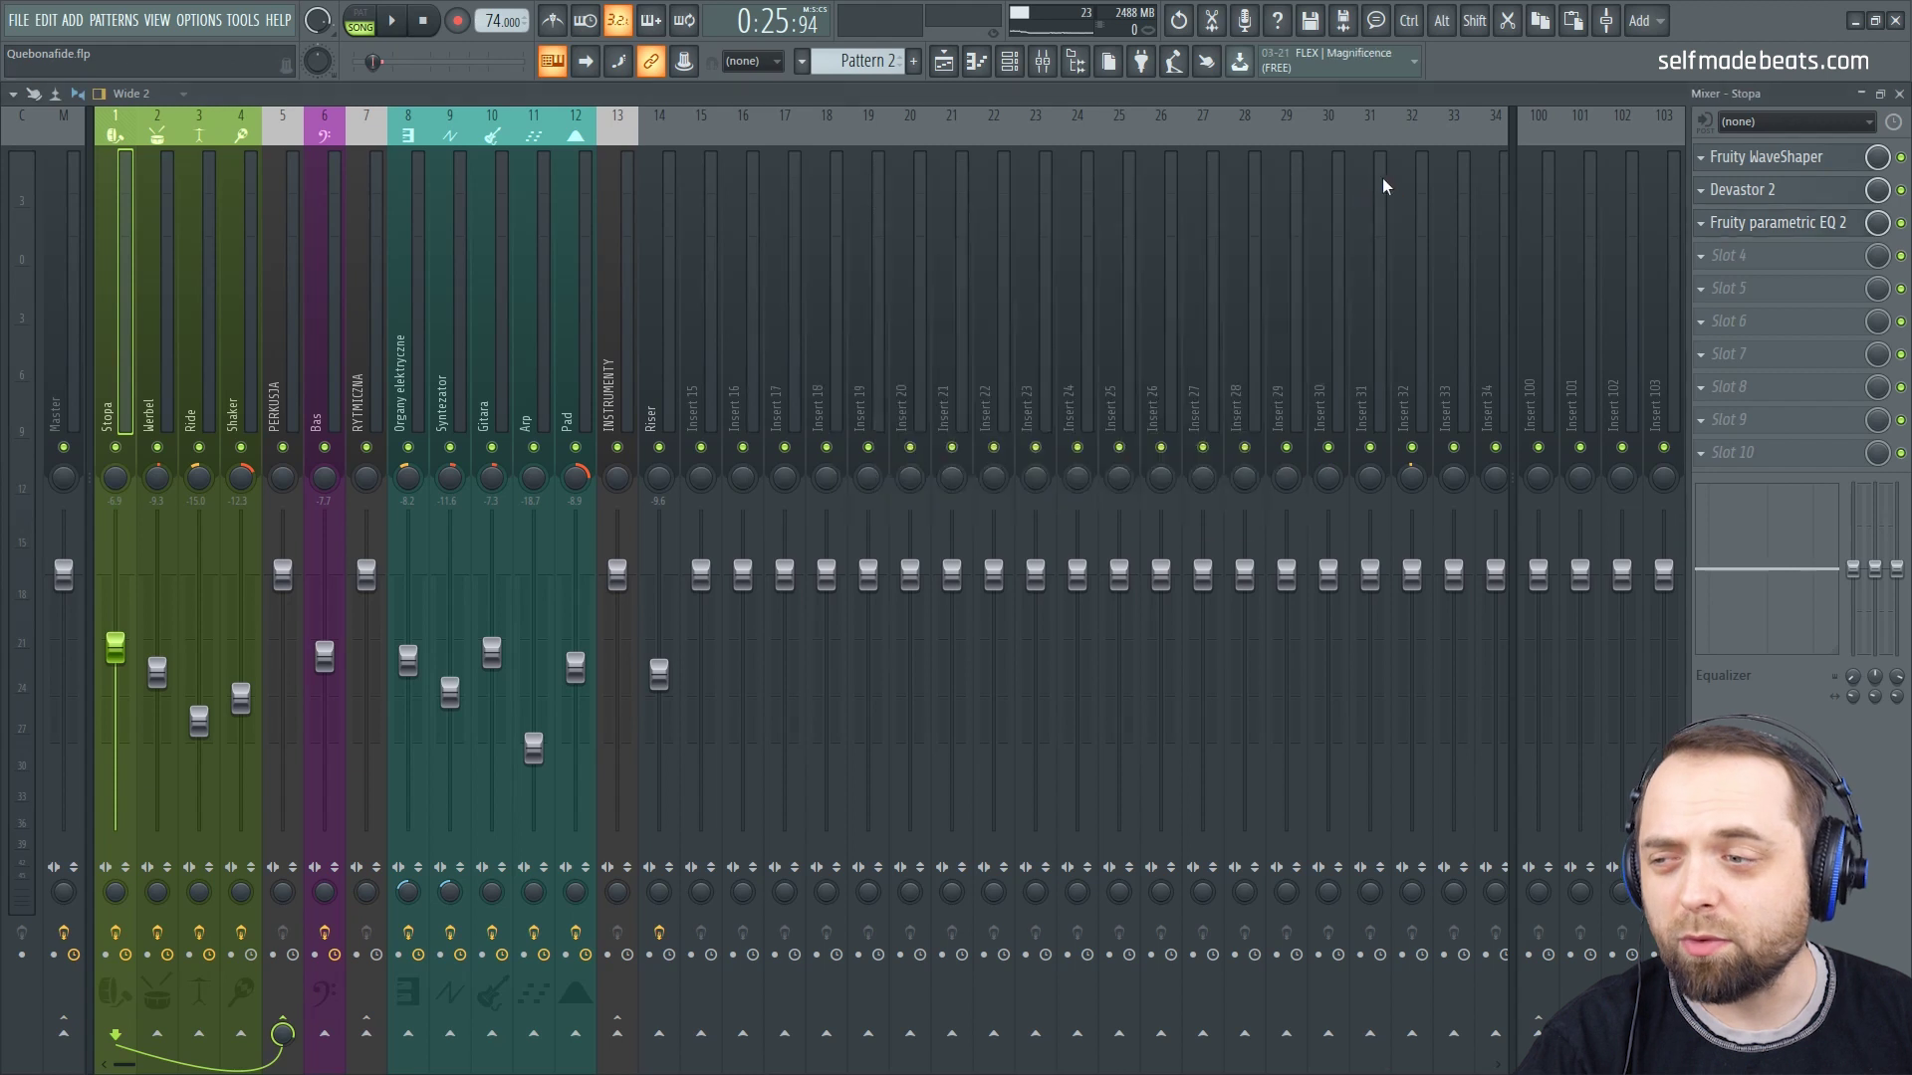
Step: Select the Werbel mixer track and view its Fruity WaveShaper and Devastor 2 settings, closing each plugin
{"action": "left_click", "coordinate": [153, 358]}
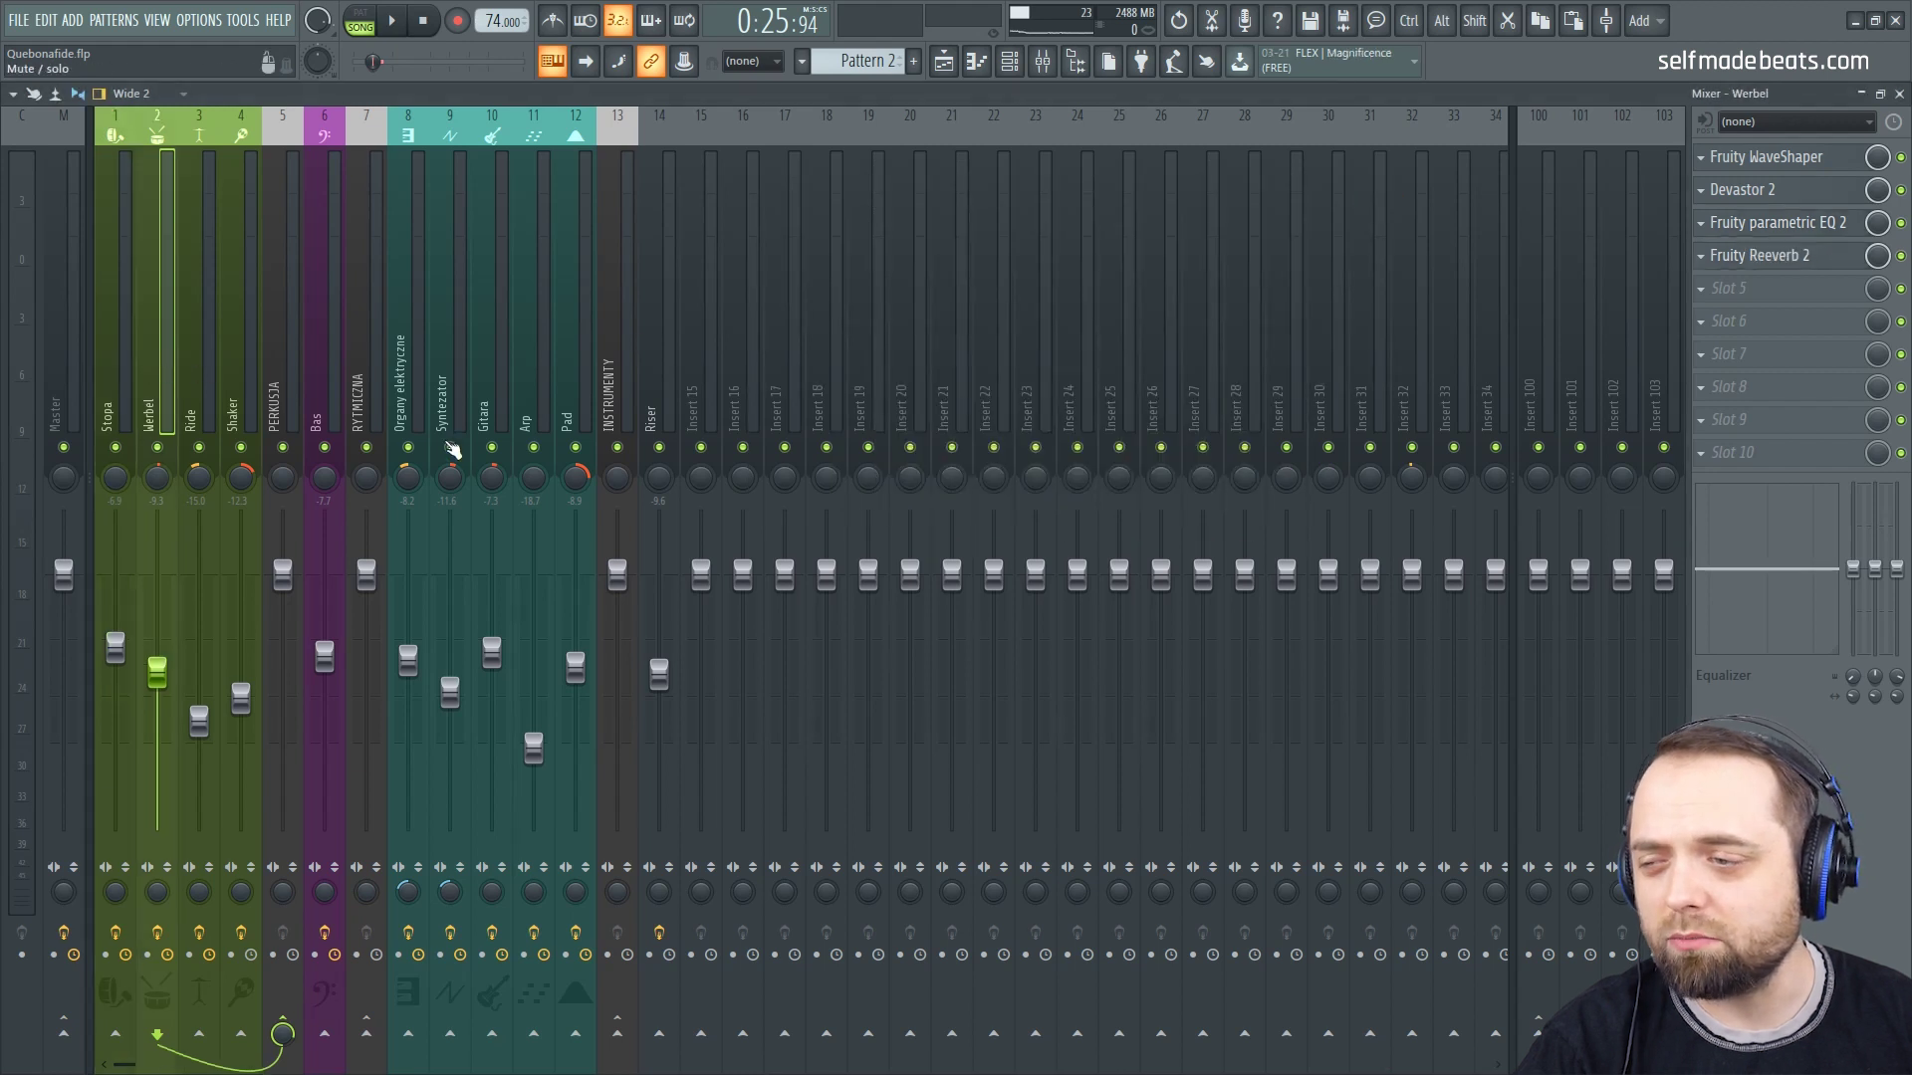
{"action": "left_click", "coordinate": [1769, 160]}
{"action": "left_click_drag", "start_coordinate": [673, 202], "coordinate": [1293, 210]}
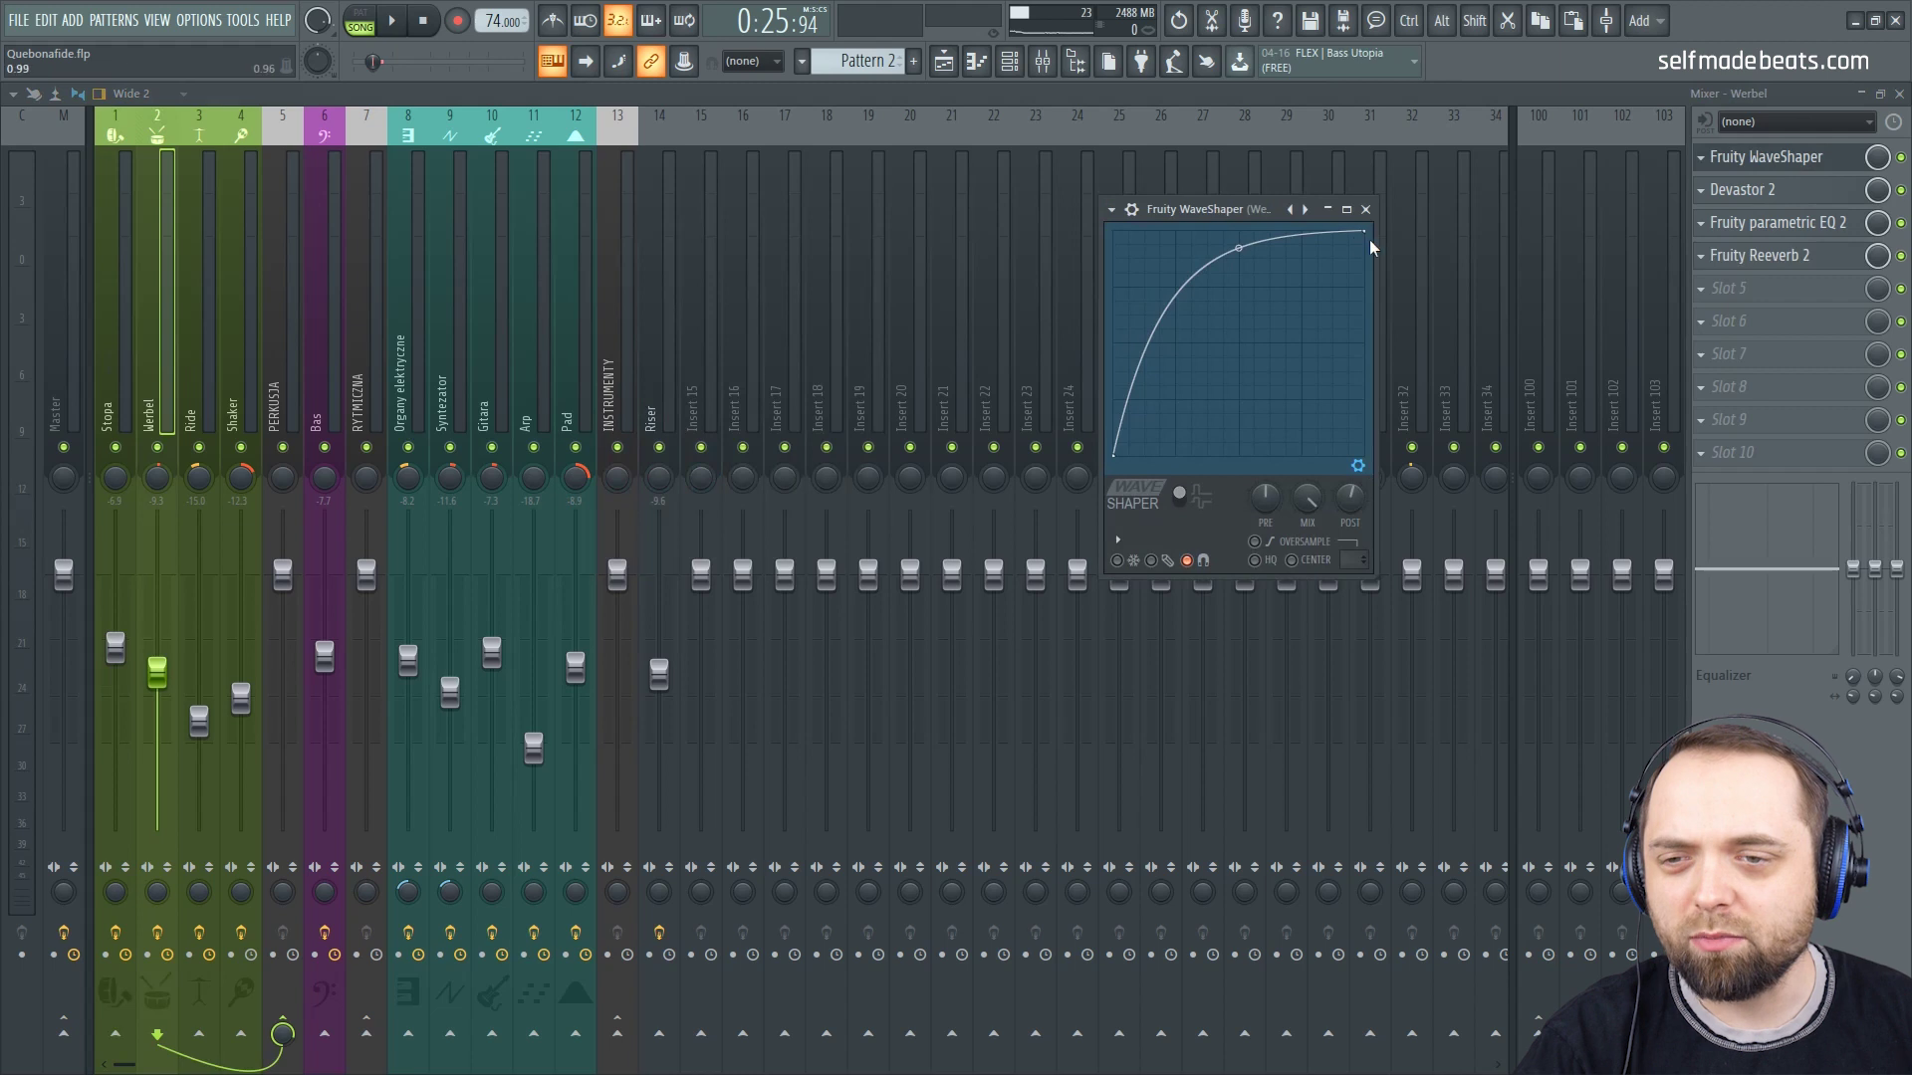
{"action": "left_click", "coordinate": [1365, 209]}
{"action": "left_click", "coordinate": [1743, 189]}
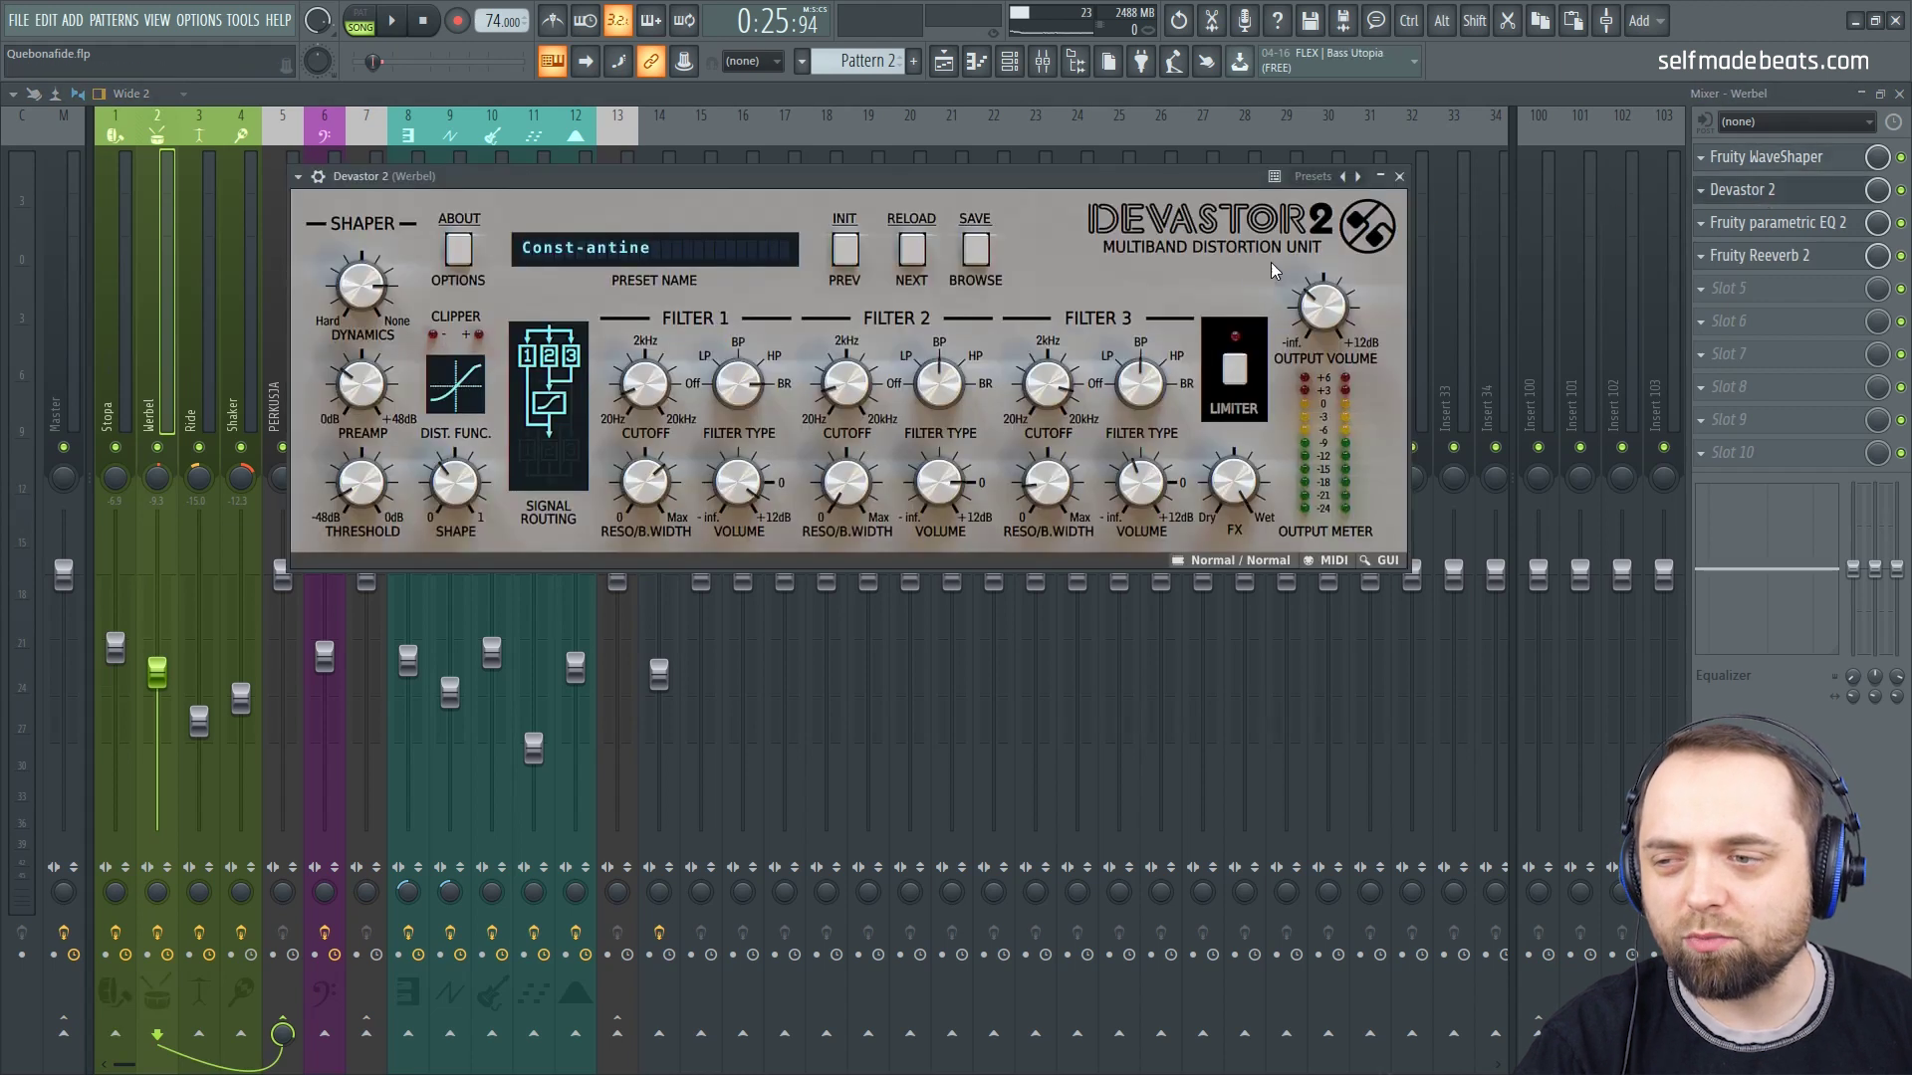
{"action": "left_click", "coordinate": [1742, 189]}
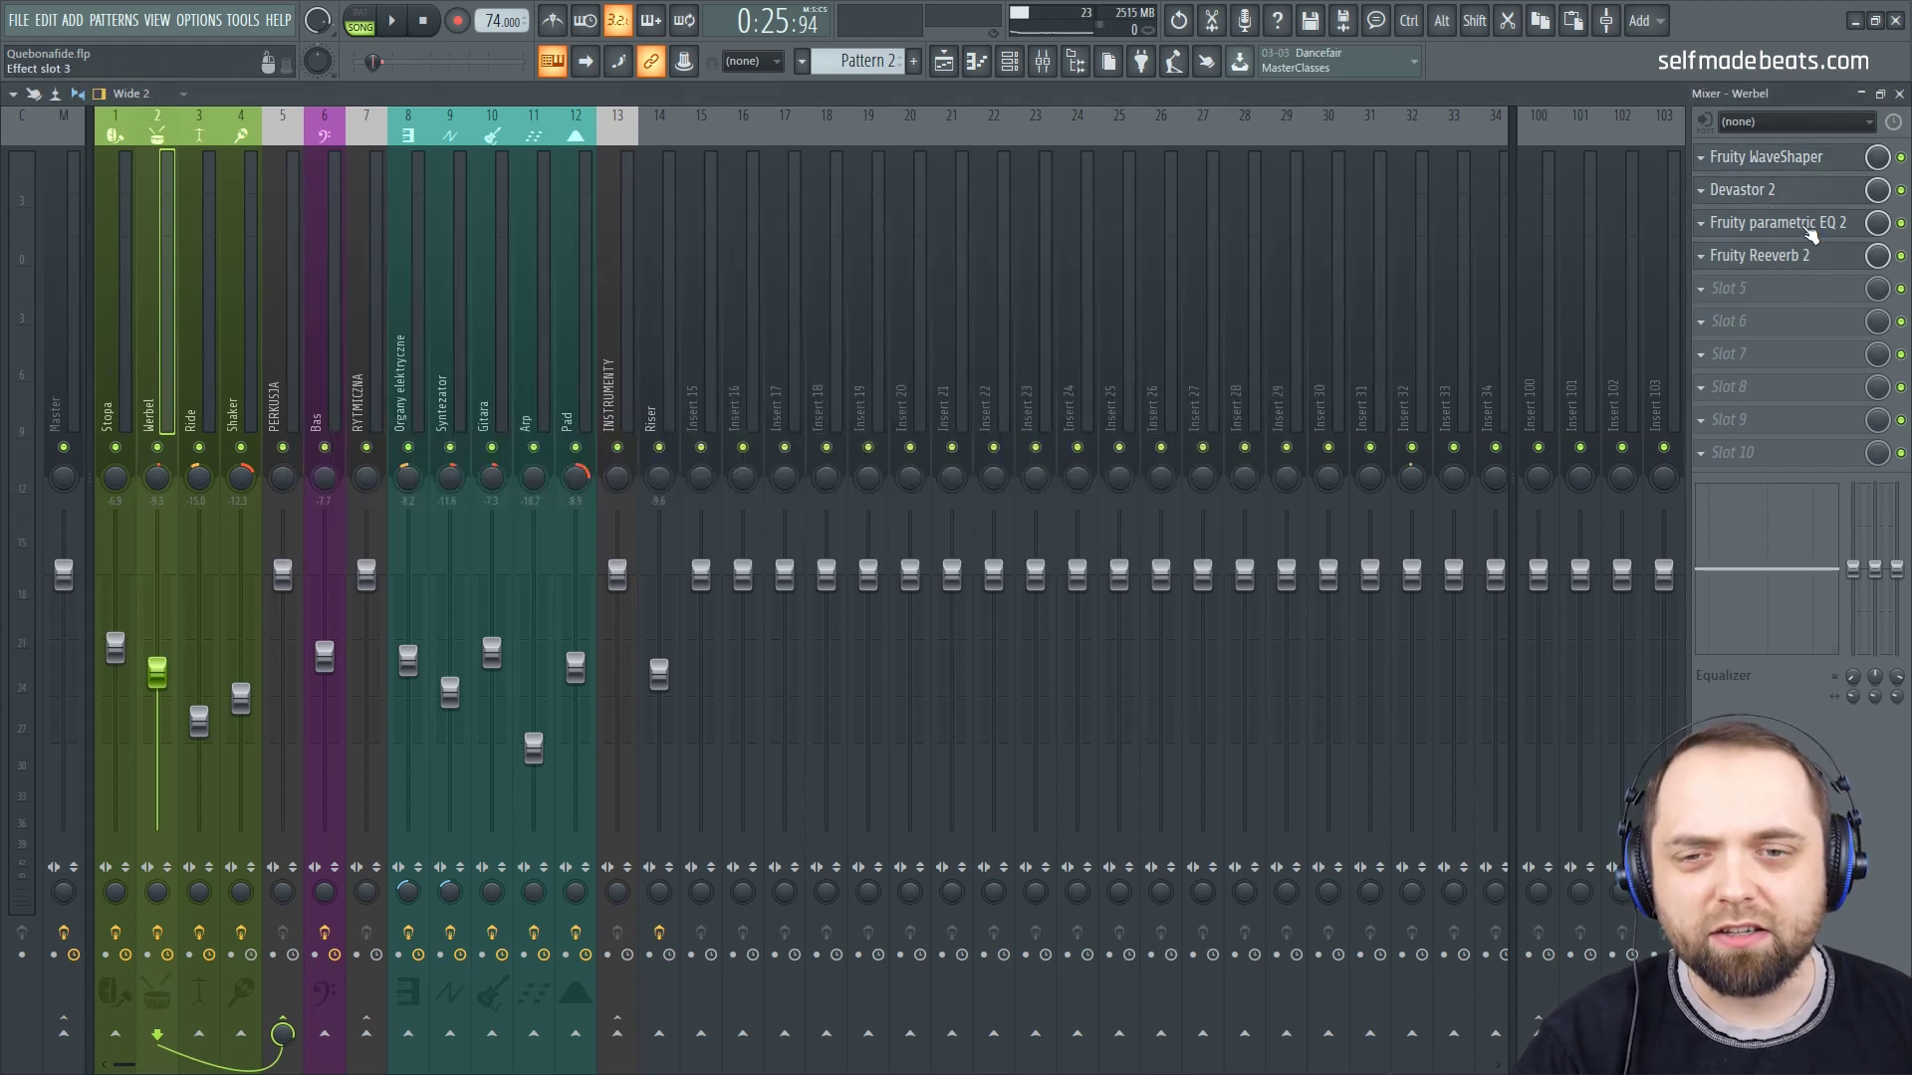
Step: View the Fruity parametric EQ 2 curve and the Fruity Reeverb 2 settings on the Werbel track, closing each plugin
{"action": "left_click", "coordinate": [1809, 227]}
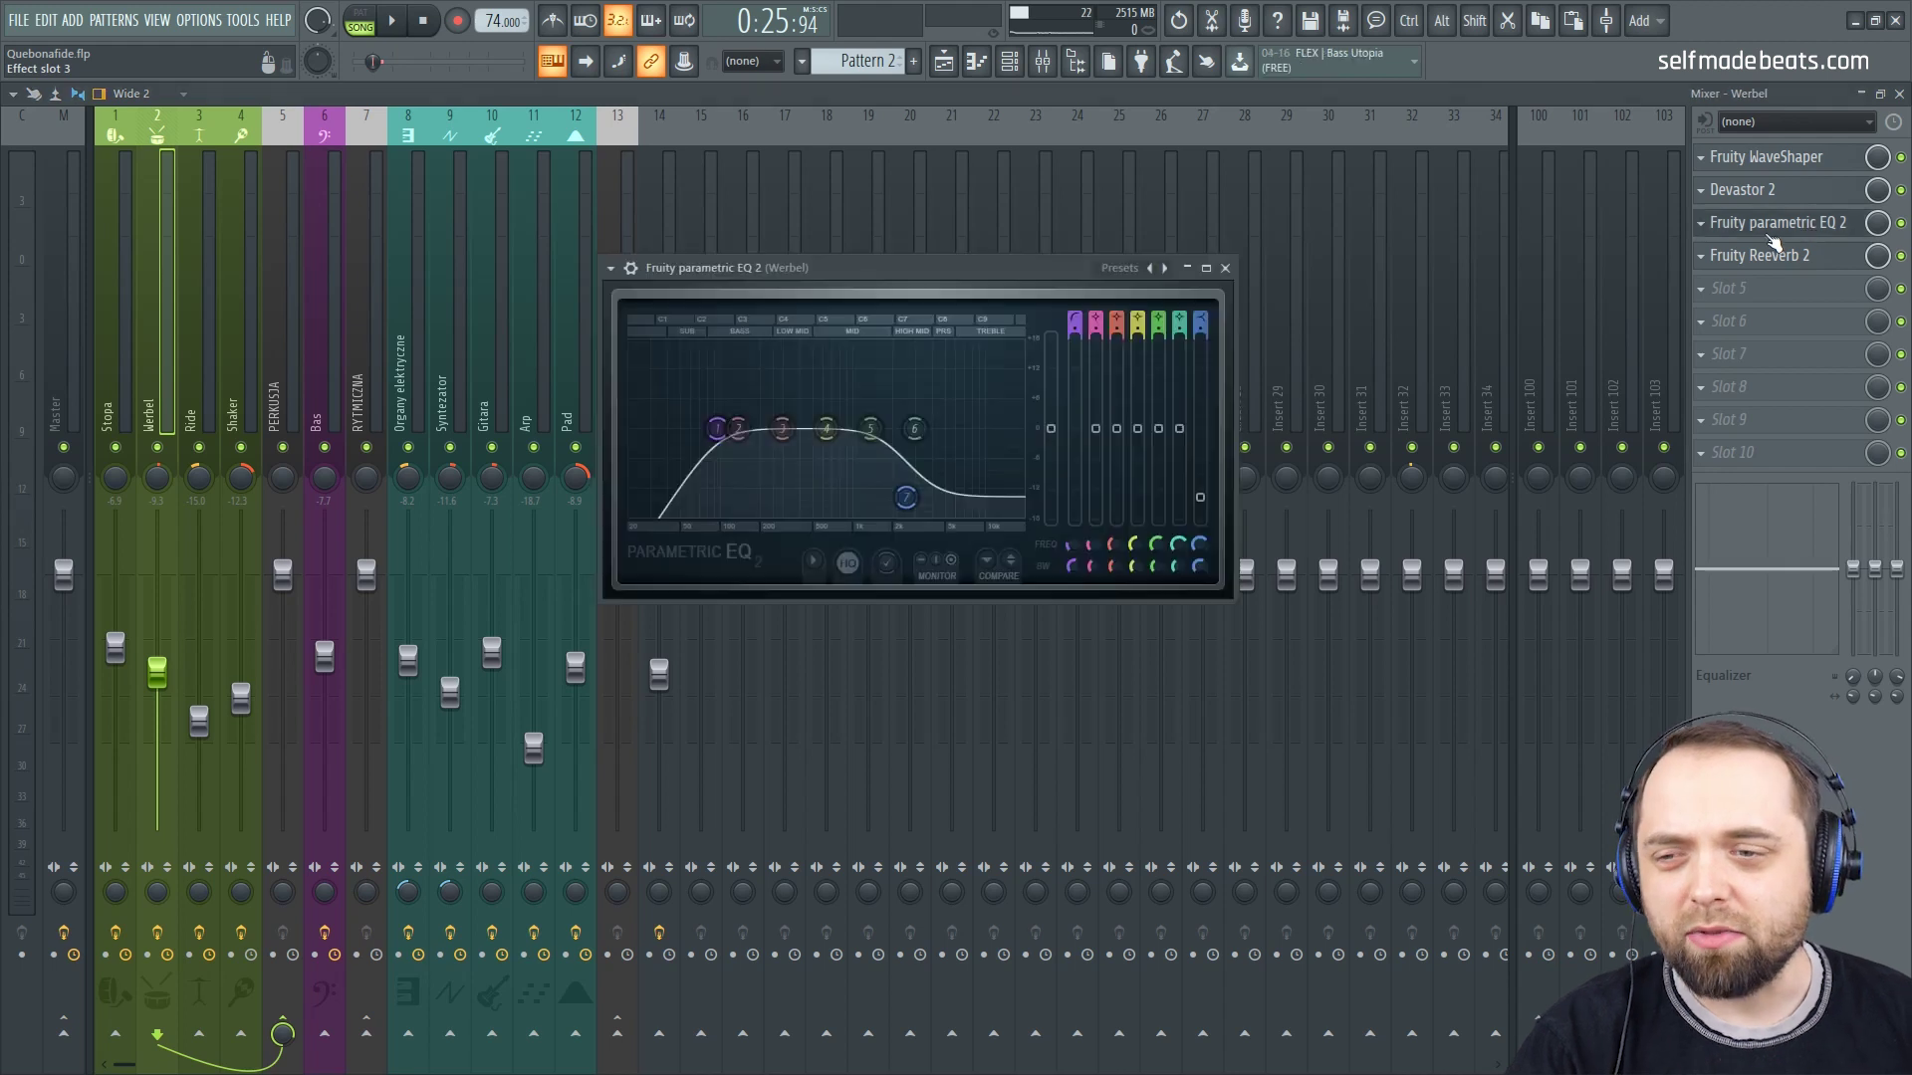
{"action": "left_click_drag", "start_coordinate": [928, 292], "coordinate": [1109, 281]}
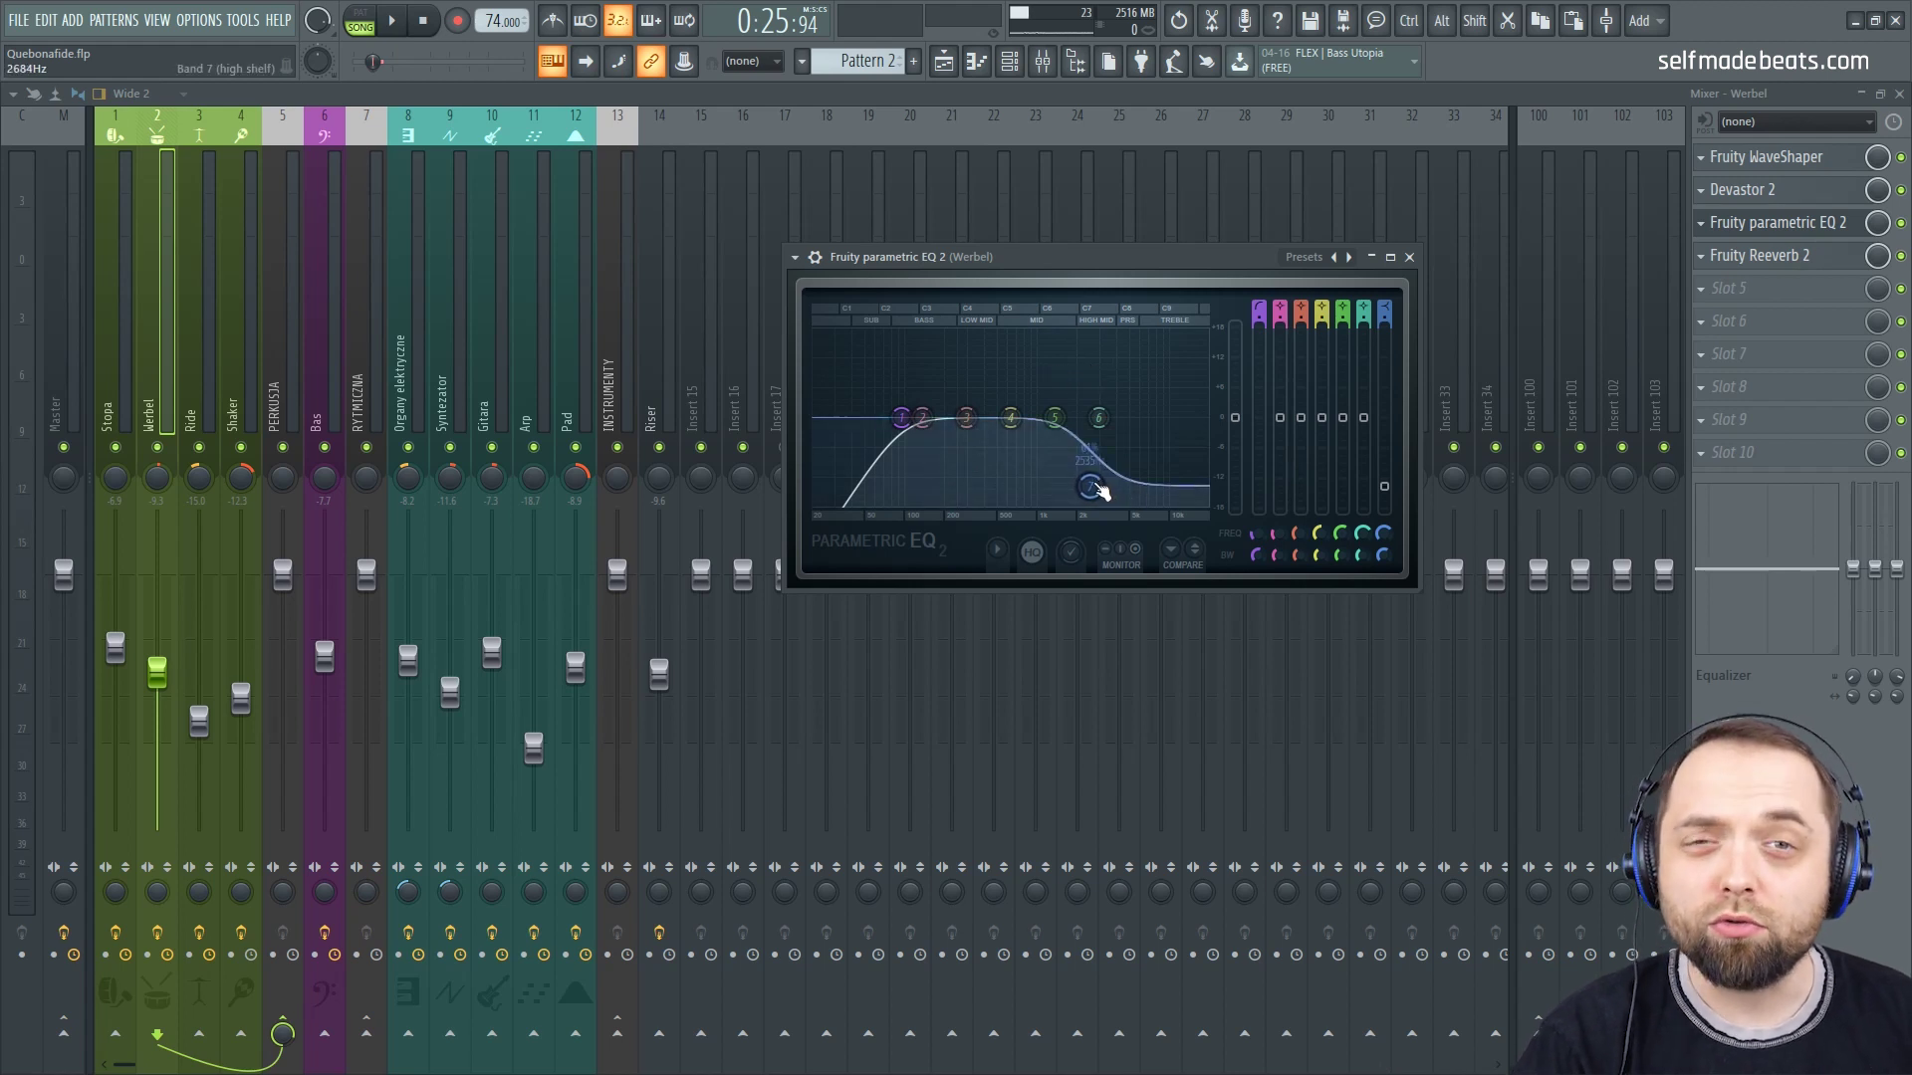
{"action": "left_click", "coordinate": [1408, 257]}
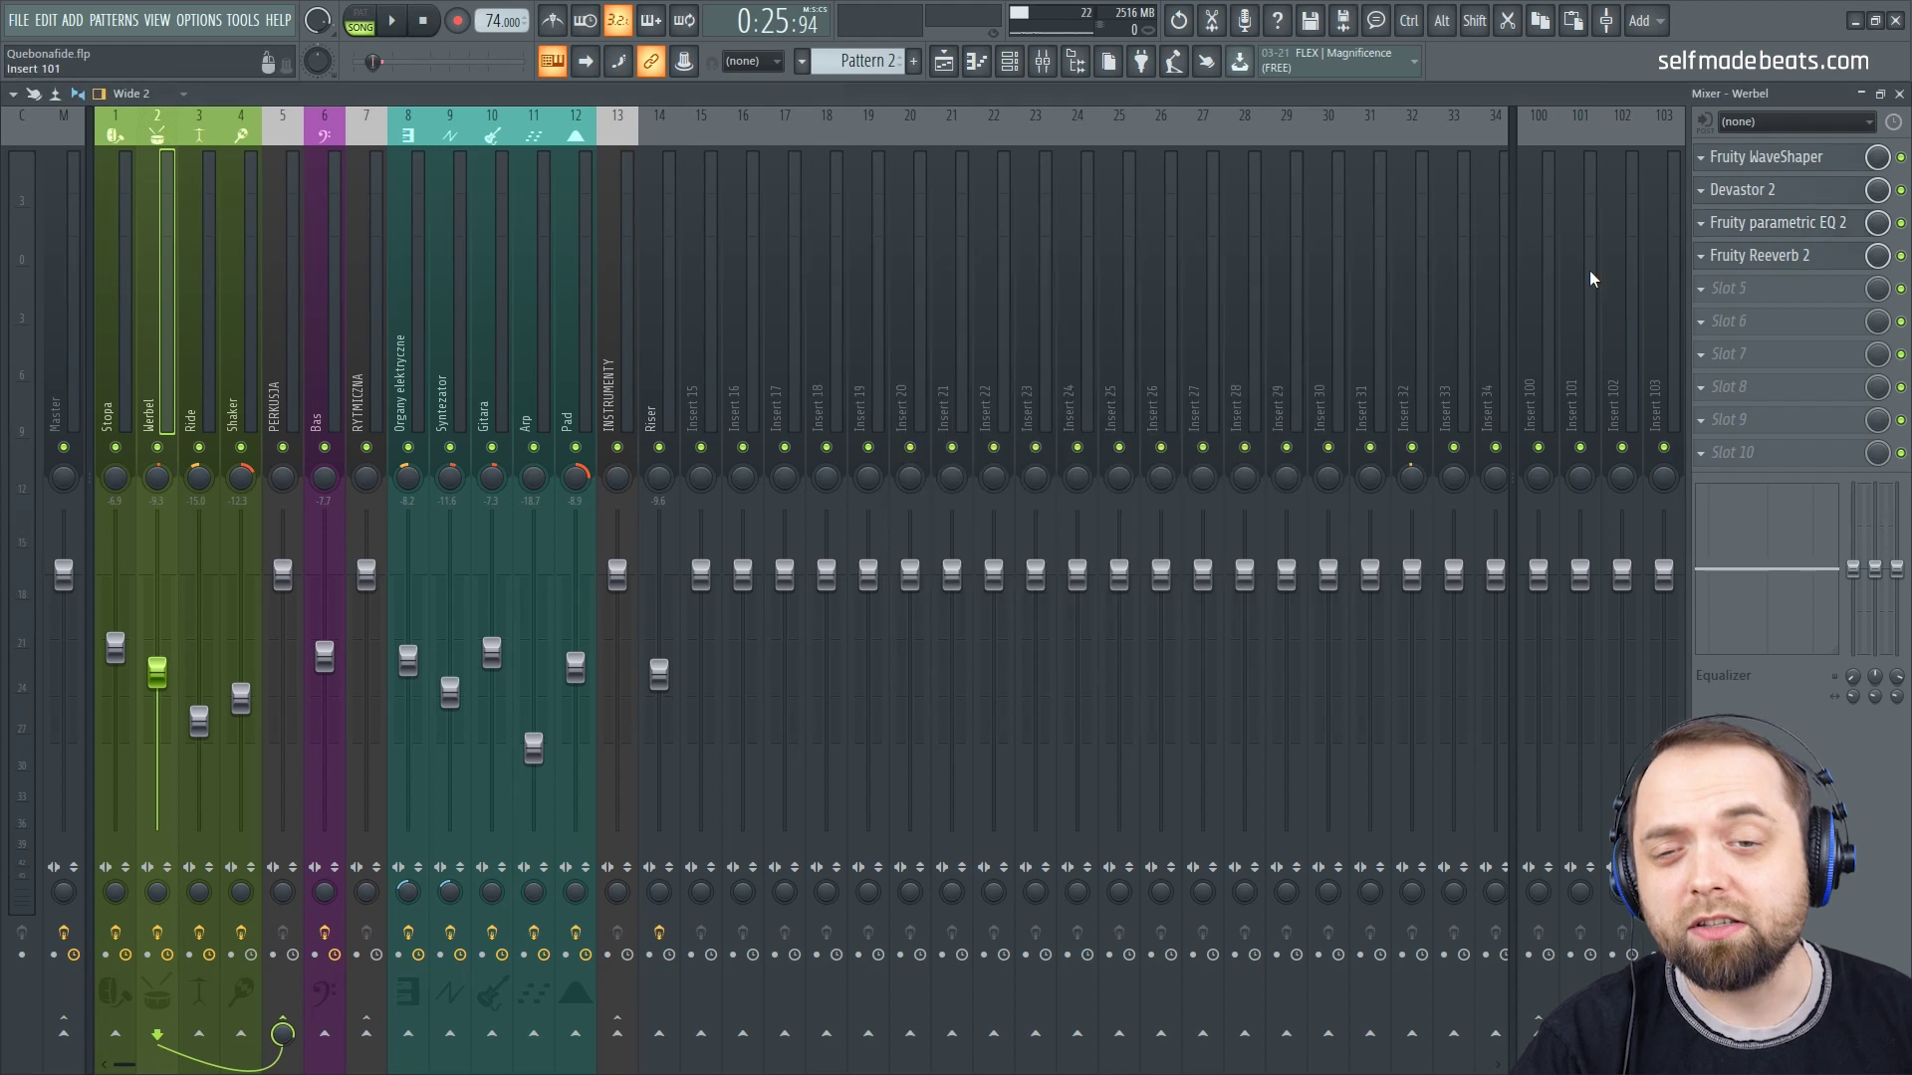
{"action": "left_click", "coordinate": [1769, 259]}
{"action": "left_click_drag", "start_coordinate": [894, 272], "coordinate": [1078, 271]}
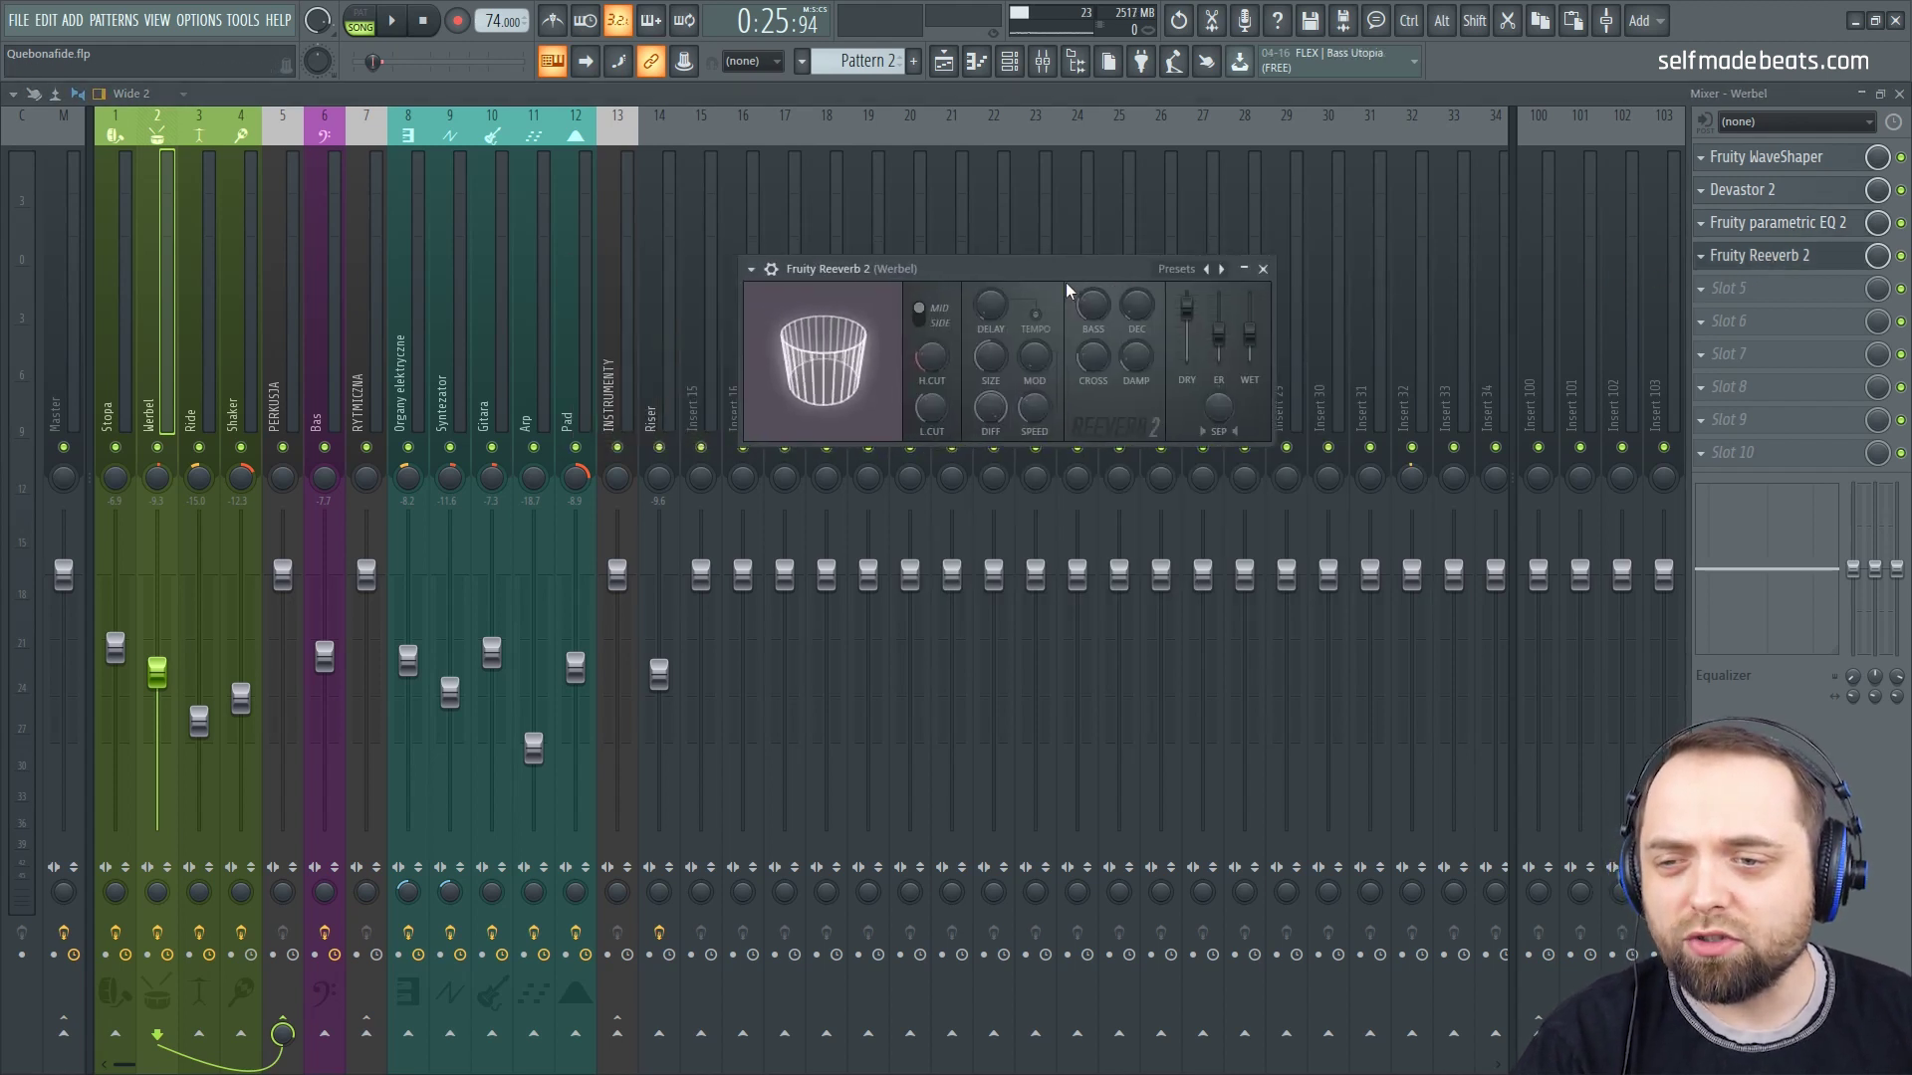
{"action": "left_click", "coordinate": [1262, 269]}
Step: Select the Ride mixer track and view its Neutron Elements equalizer, exciter and compressor and its Fruity Reeverb 2 settings, closing each plugin
{"action": "left_click", "coordinate": [197, 303]}
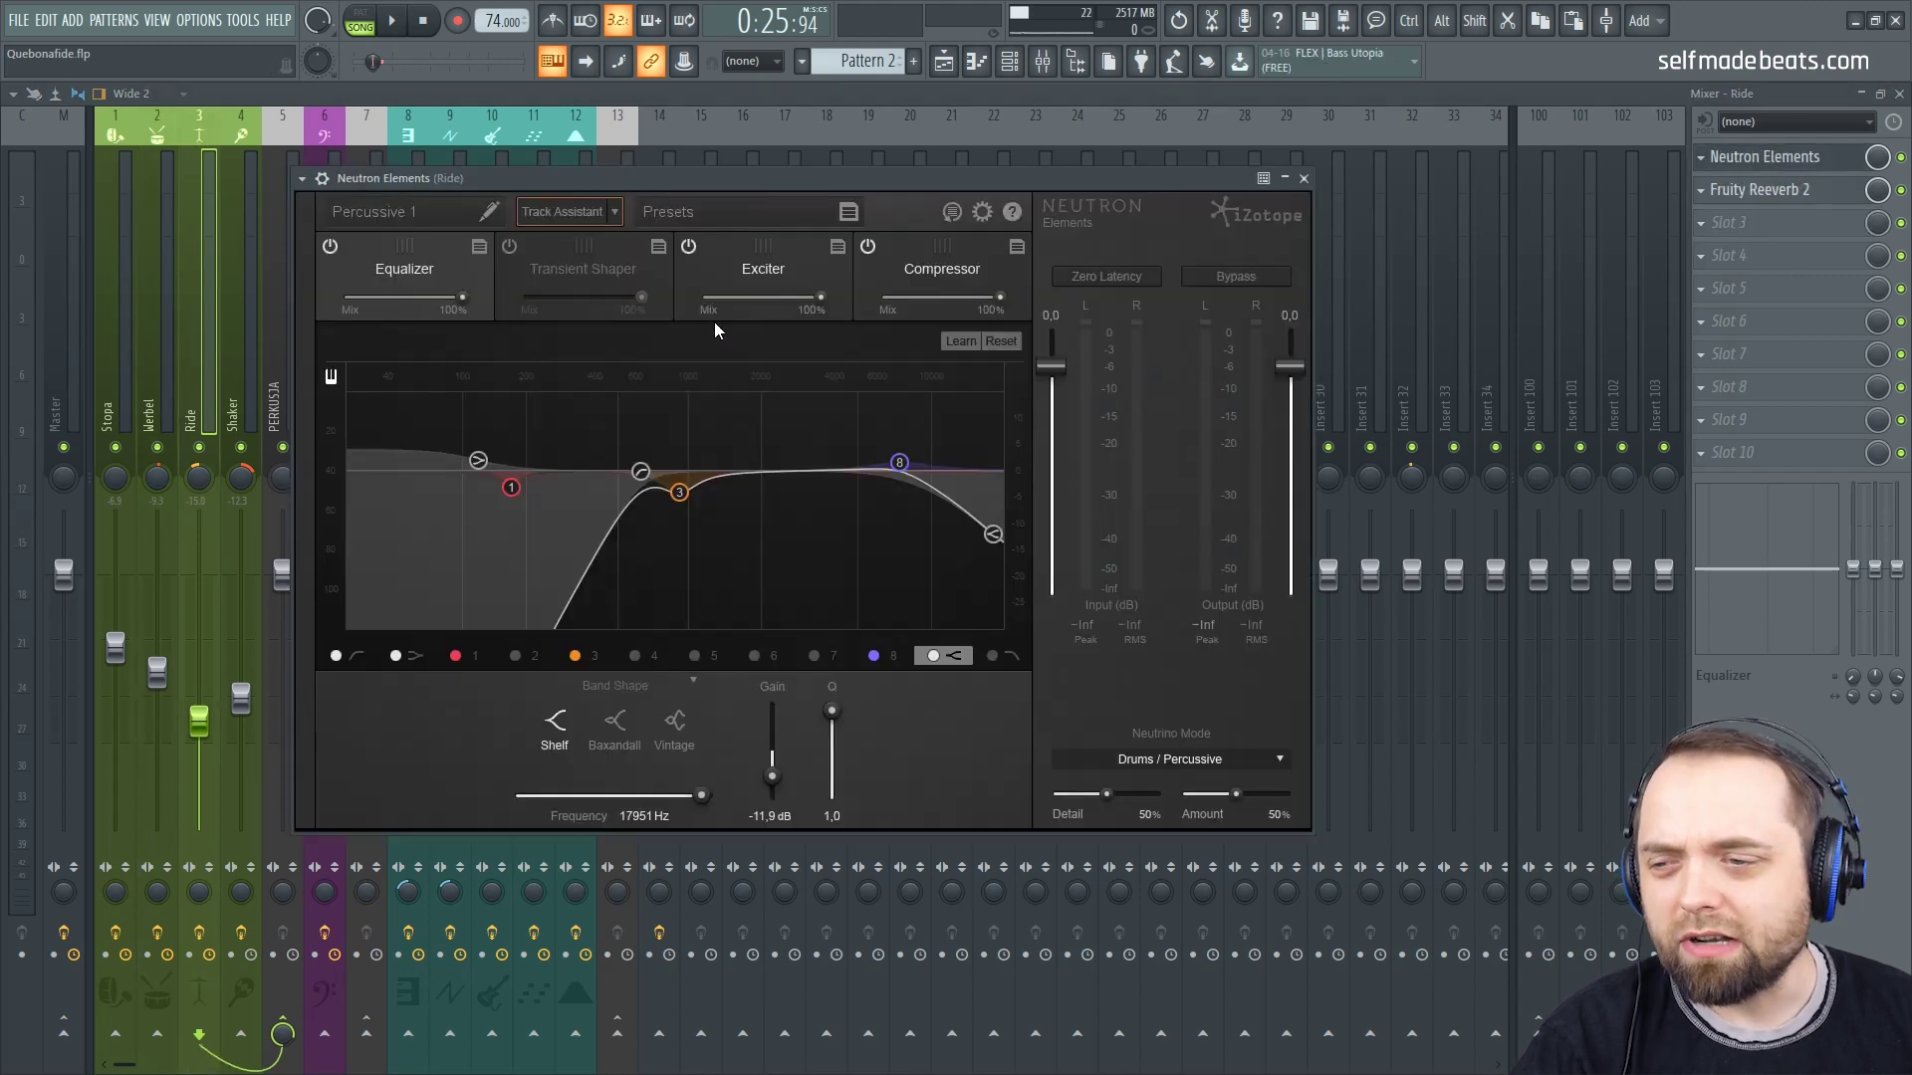
{"action": "left_click_drag", "start_coordinate": [769, 183], "coordinate": [1082, 171]}
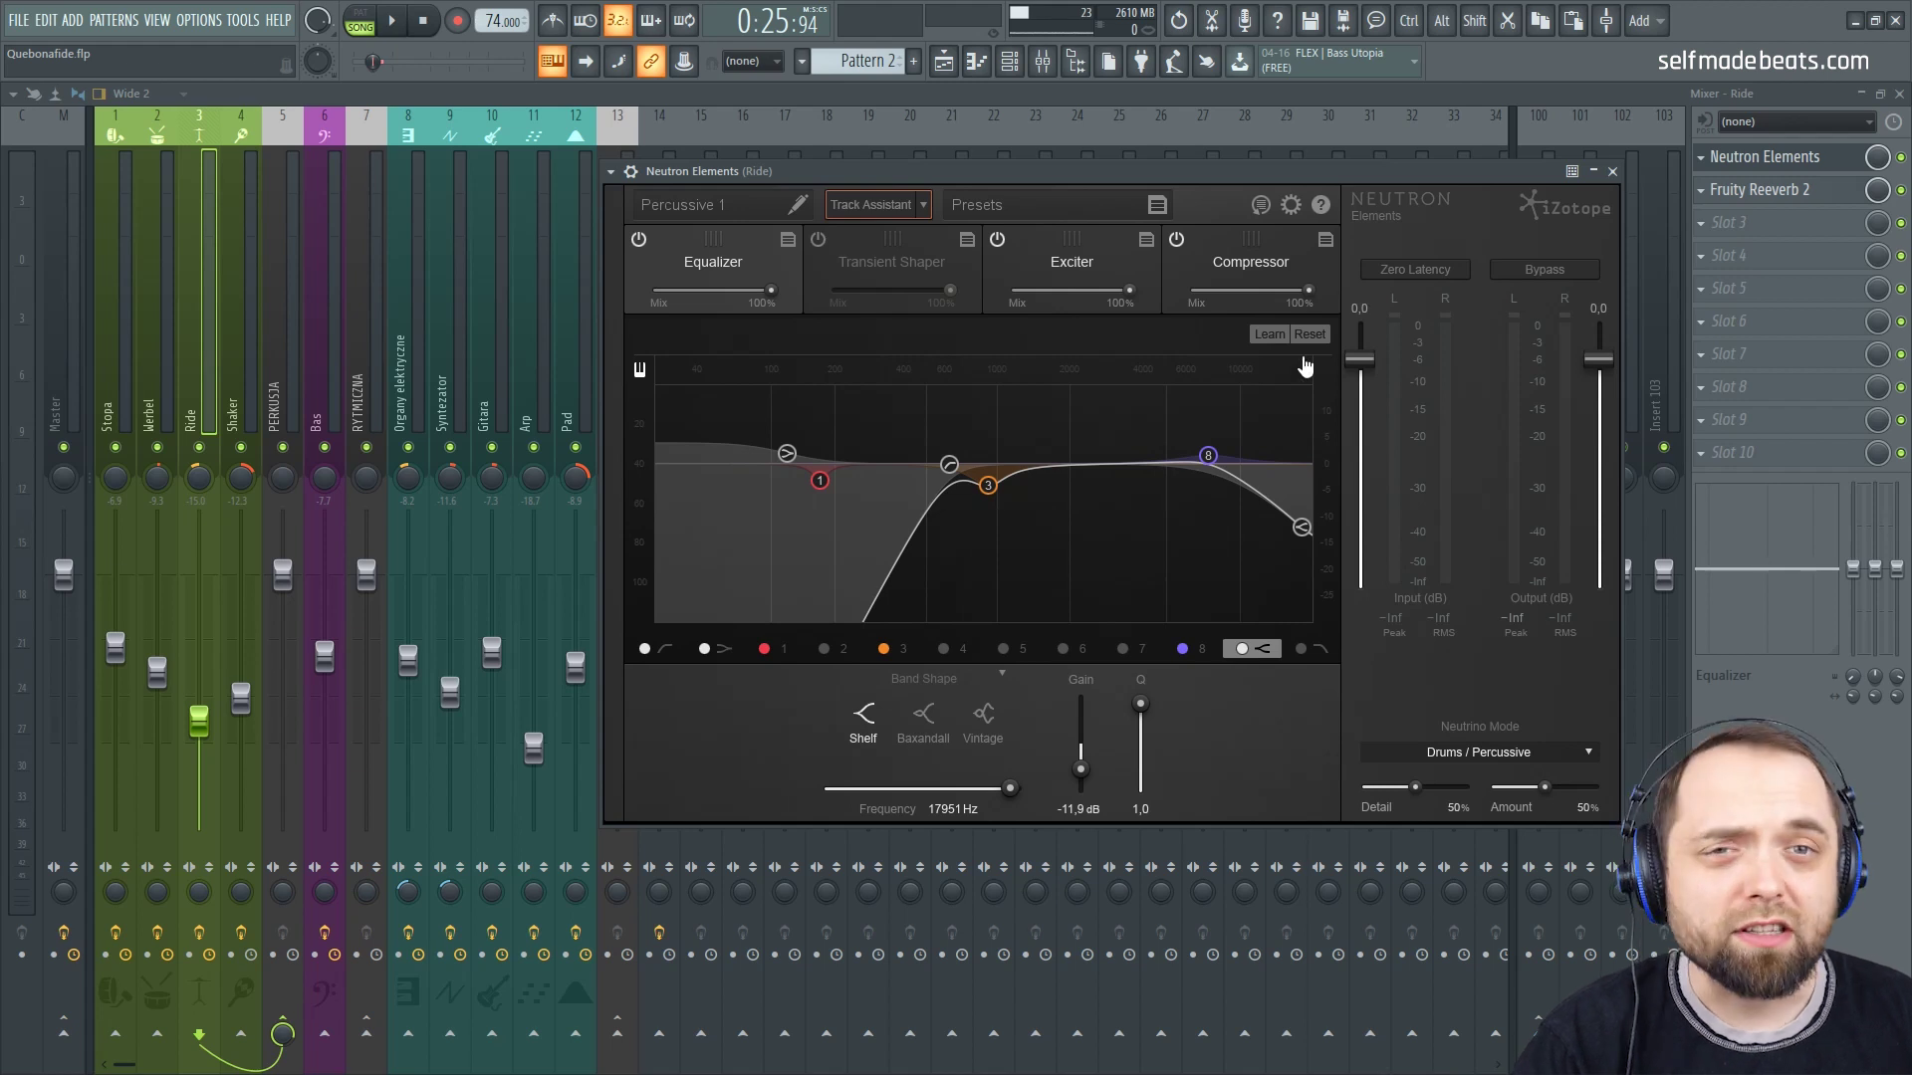
{"action": "left_click", "coordinate": [1092, 264]}
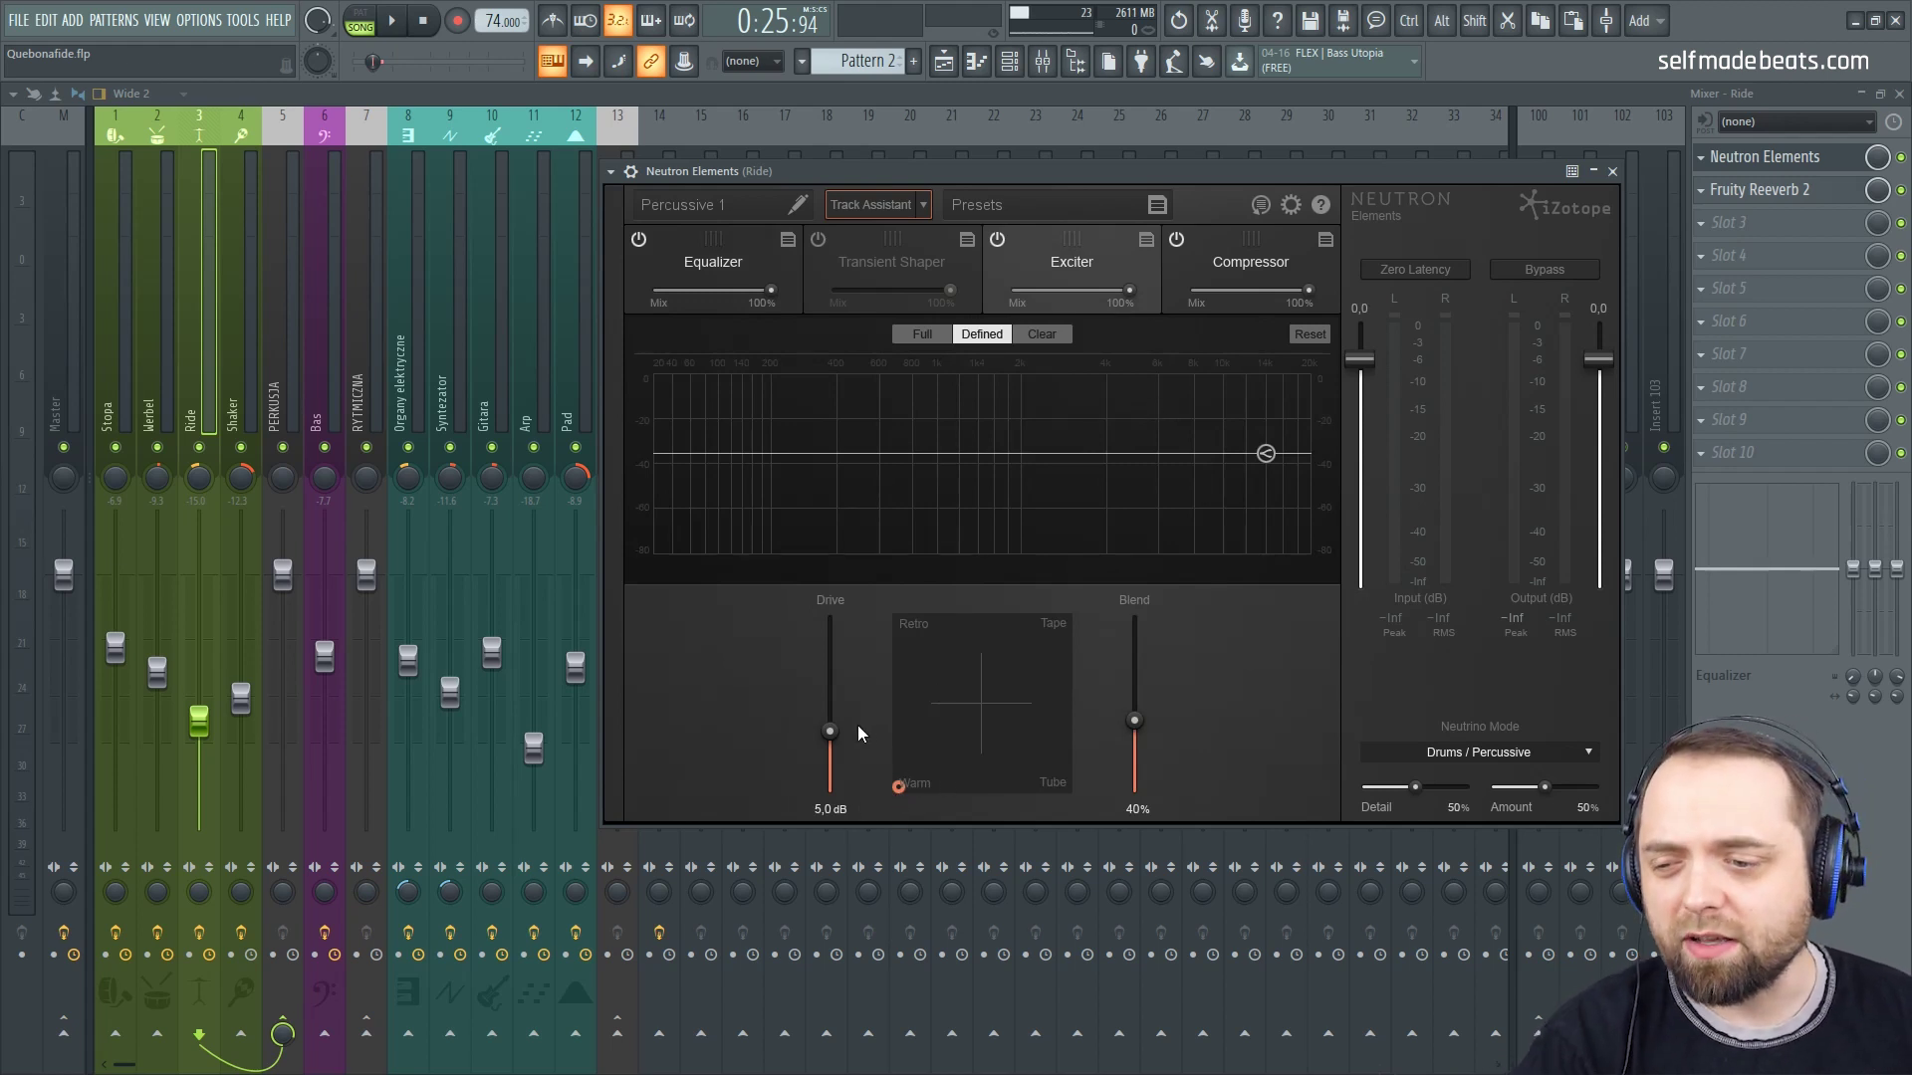
{"action": "left_click", "coordinate": [1253, 263]}
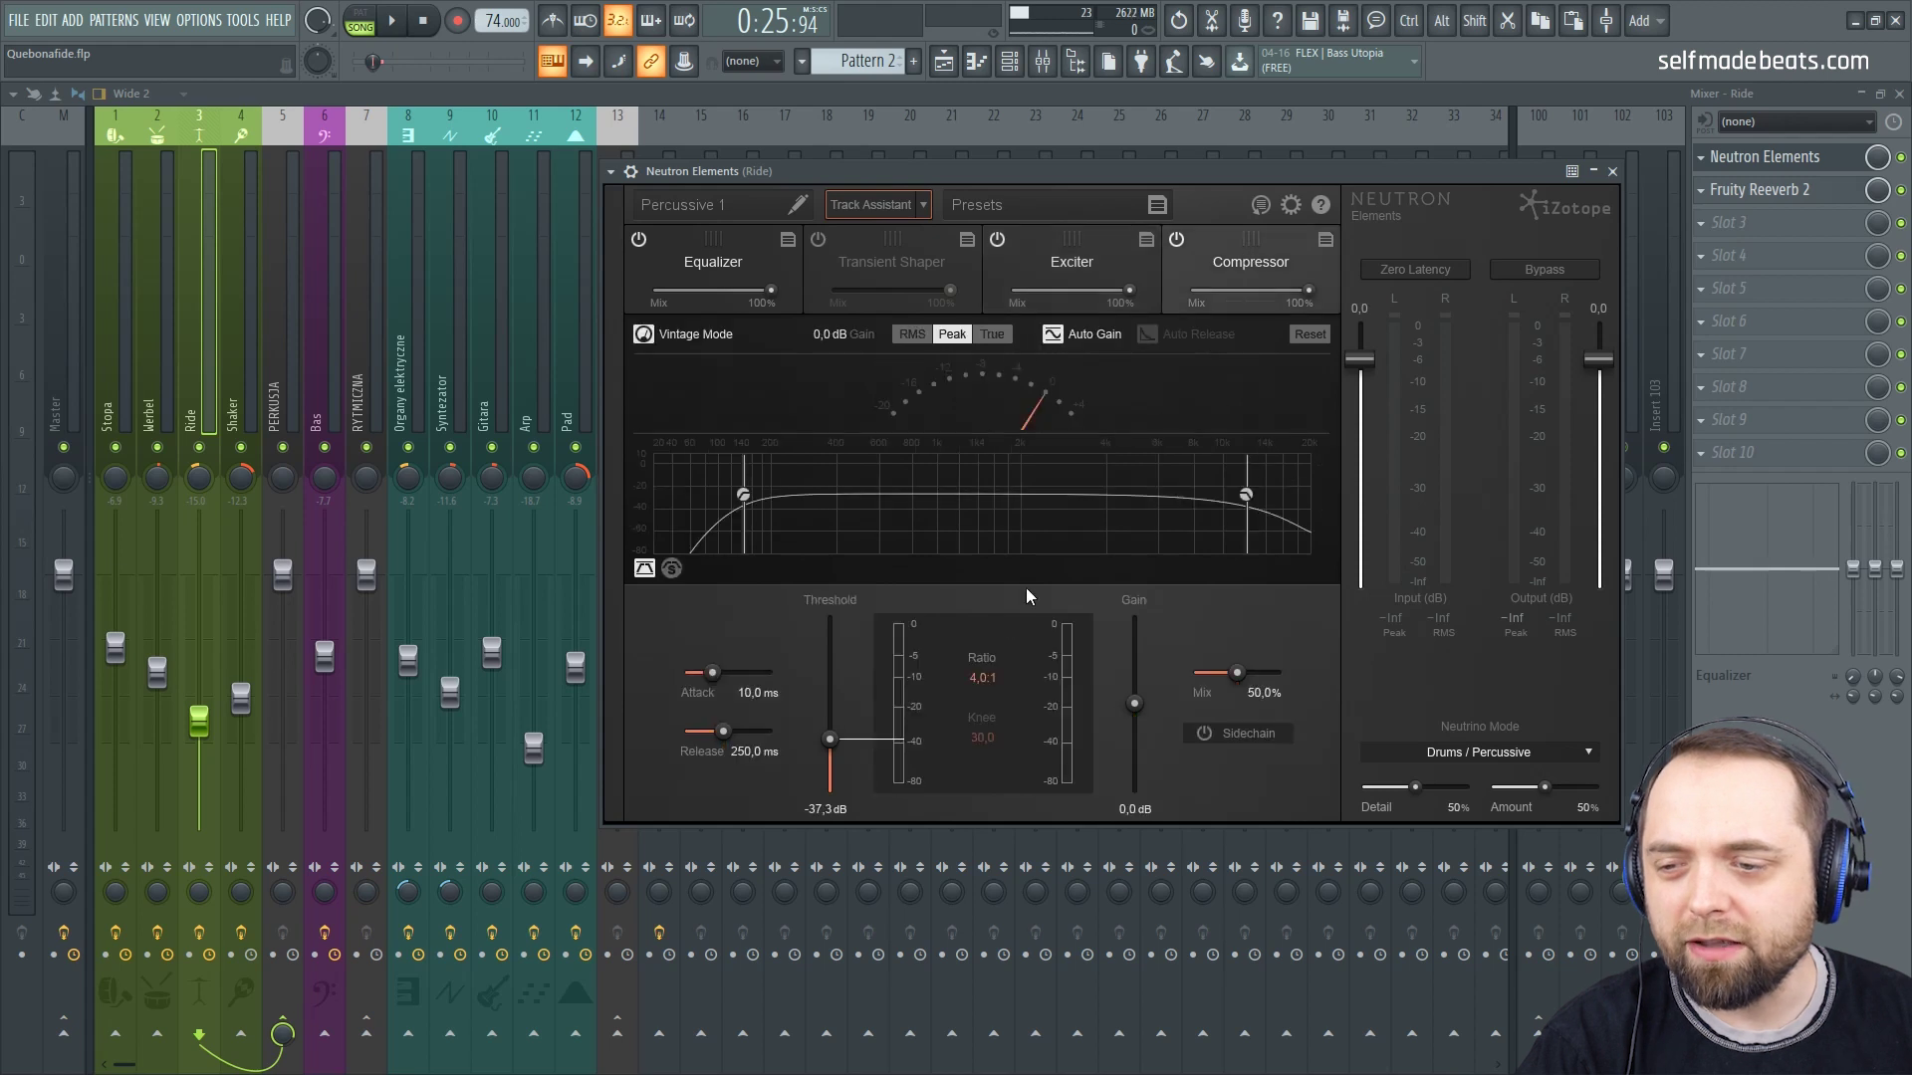
{"action": "left_click", "coordinate": [1054, 335]}
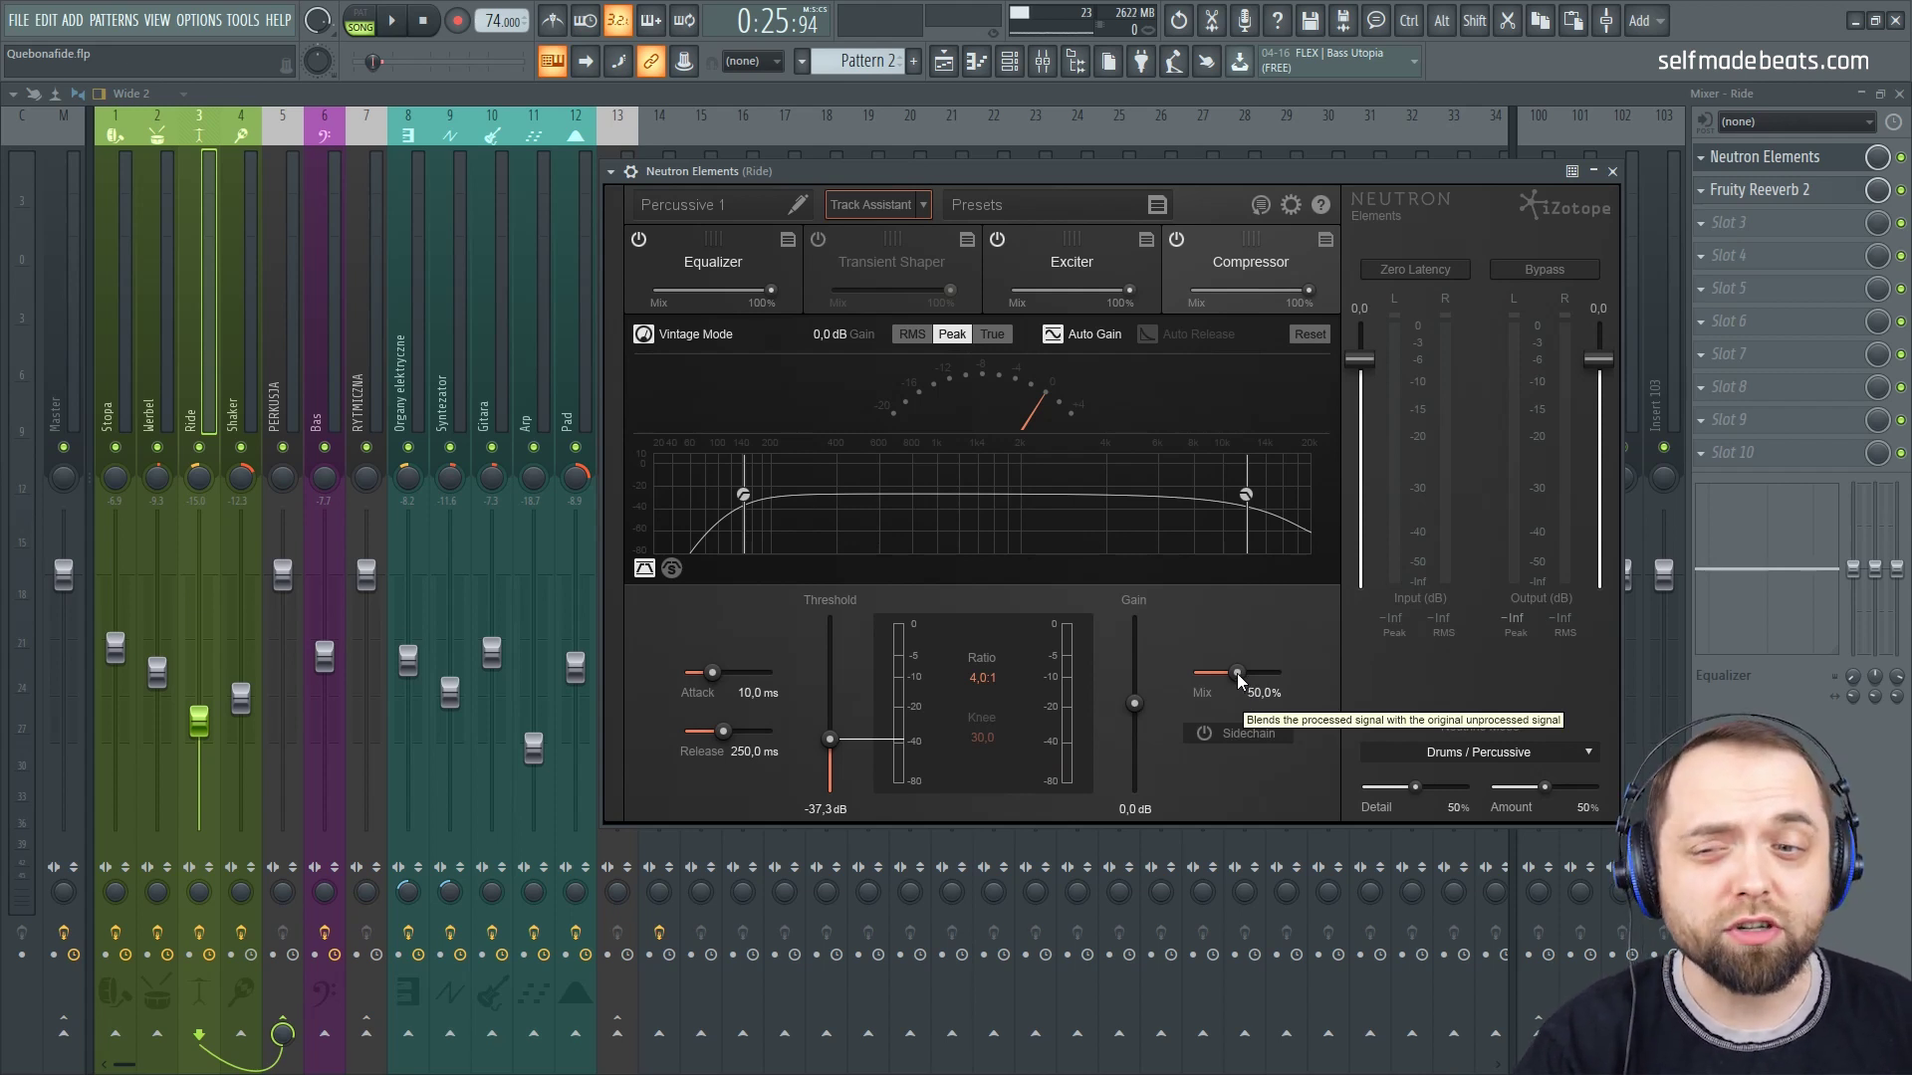
{"action": "left_click", "coordinate": [1609, 169]}
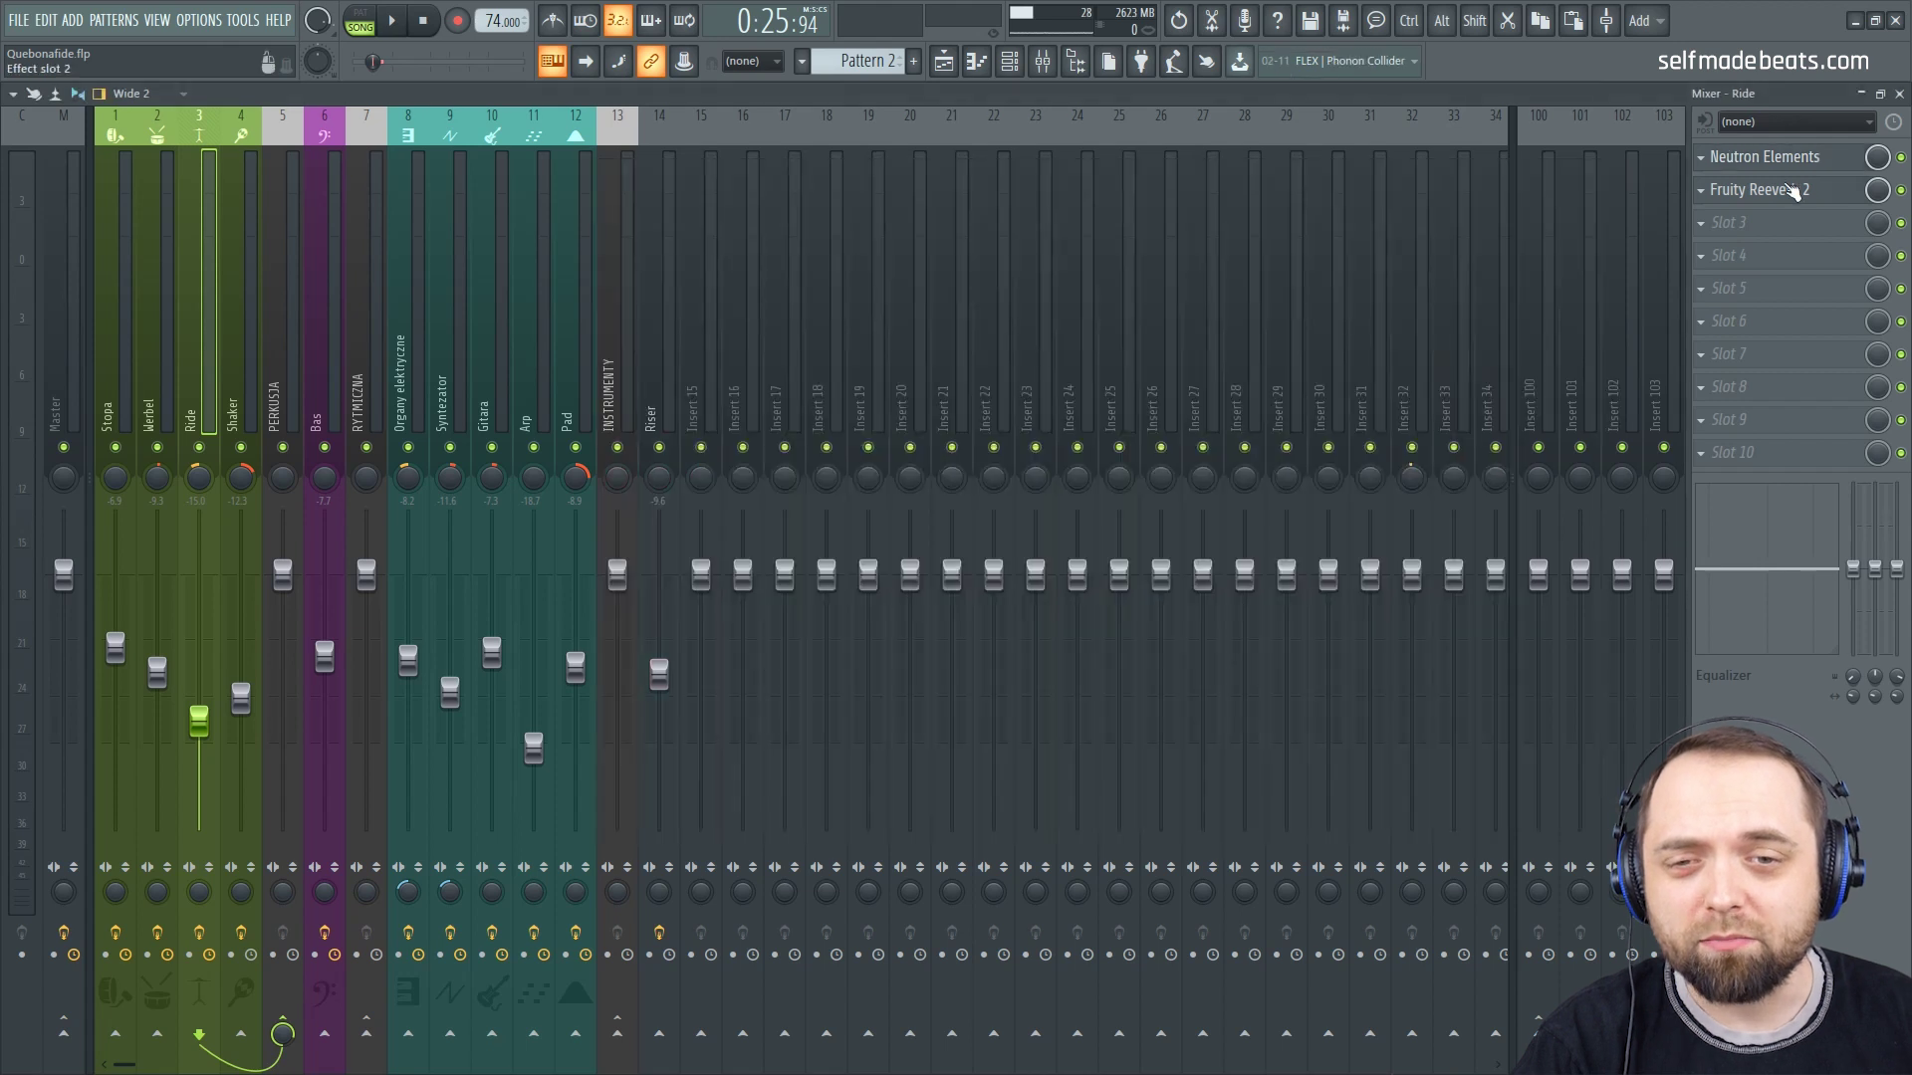
{"action": "left_click", "coordinate": [1796, 189]}
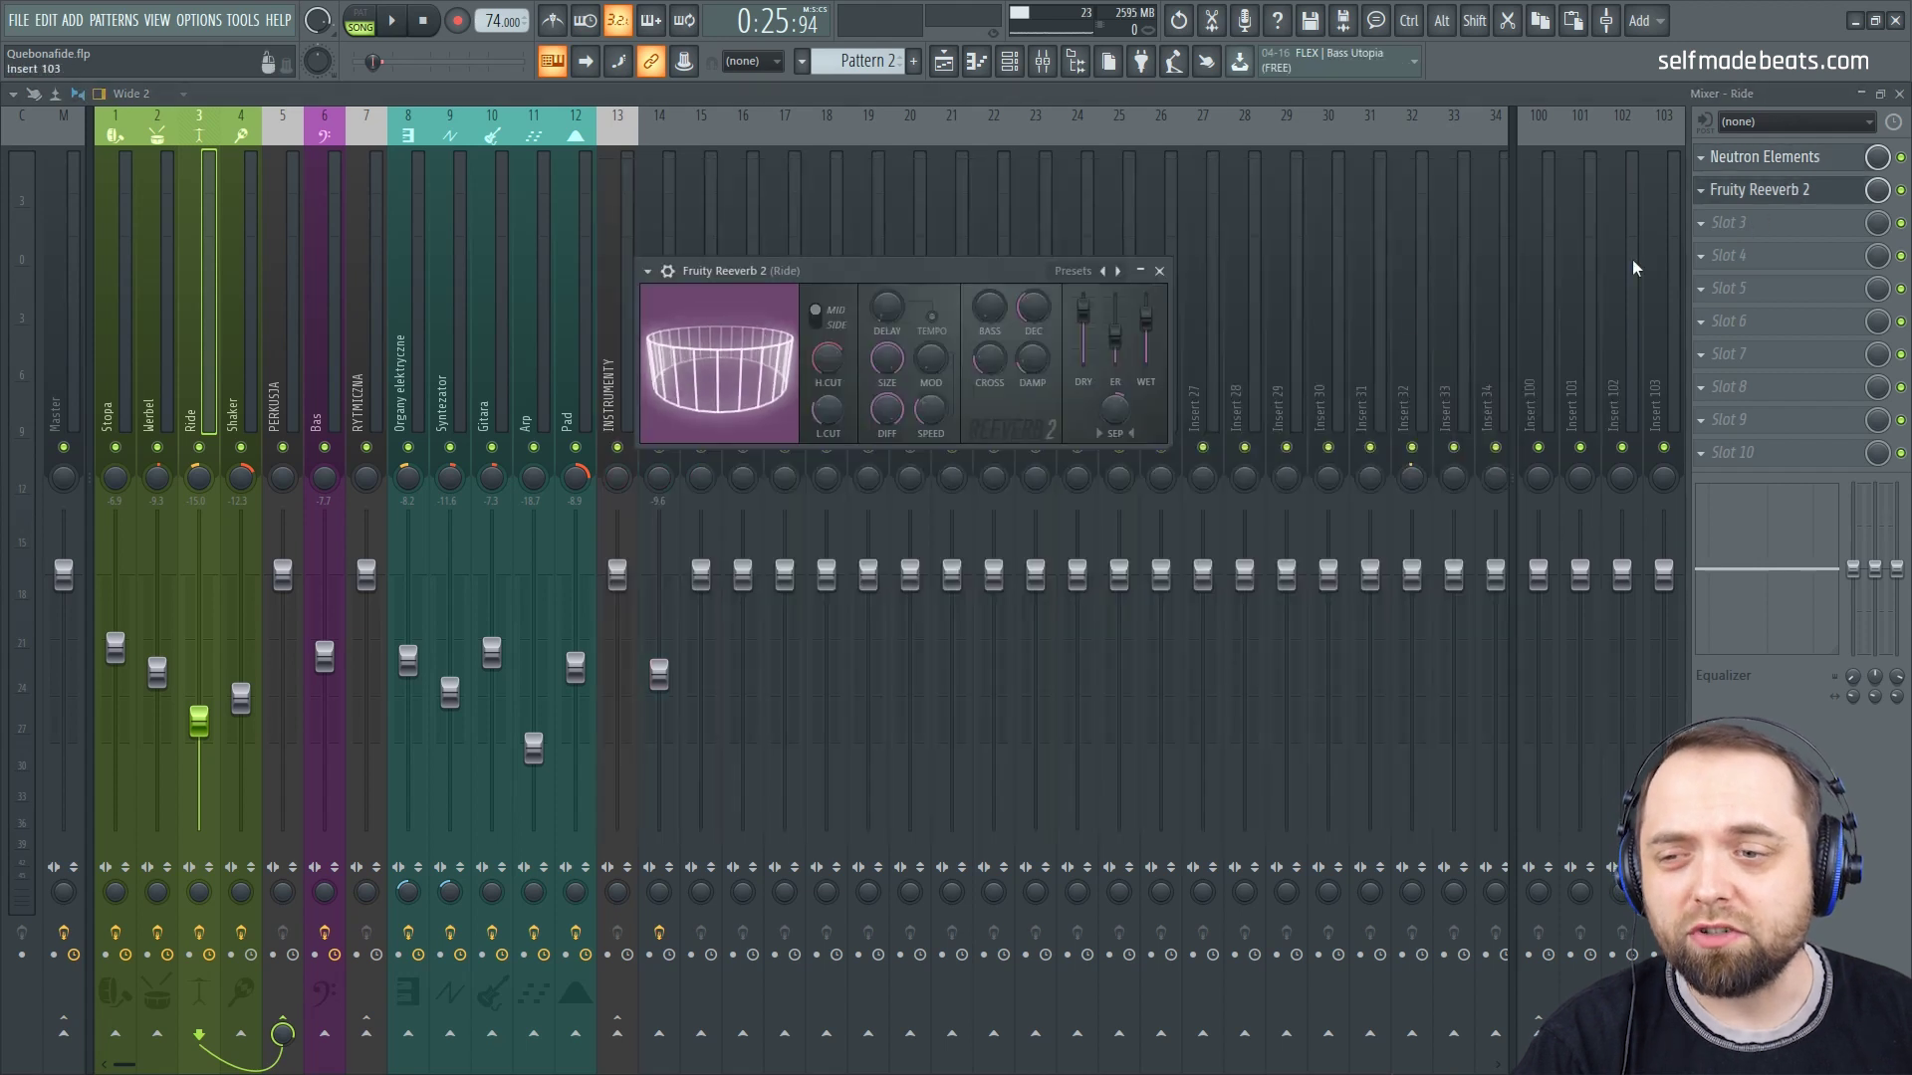
{"action": "left_click", "coordinate": [1159, 272]}
Step: Select the Shaker mixer track, view its Fruity parametric EQ 2 curve and close the plugin
{"action": "left_click", "coordinate": [234, 331]}
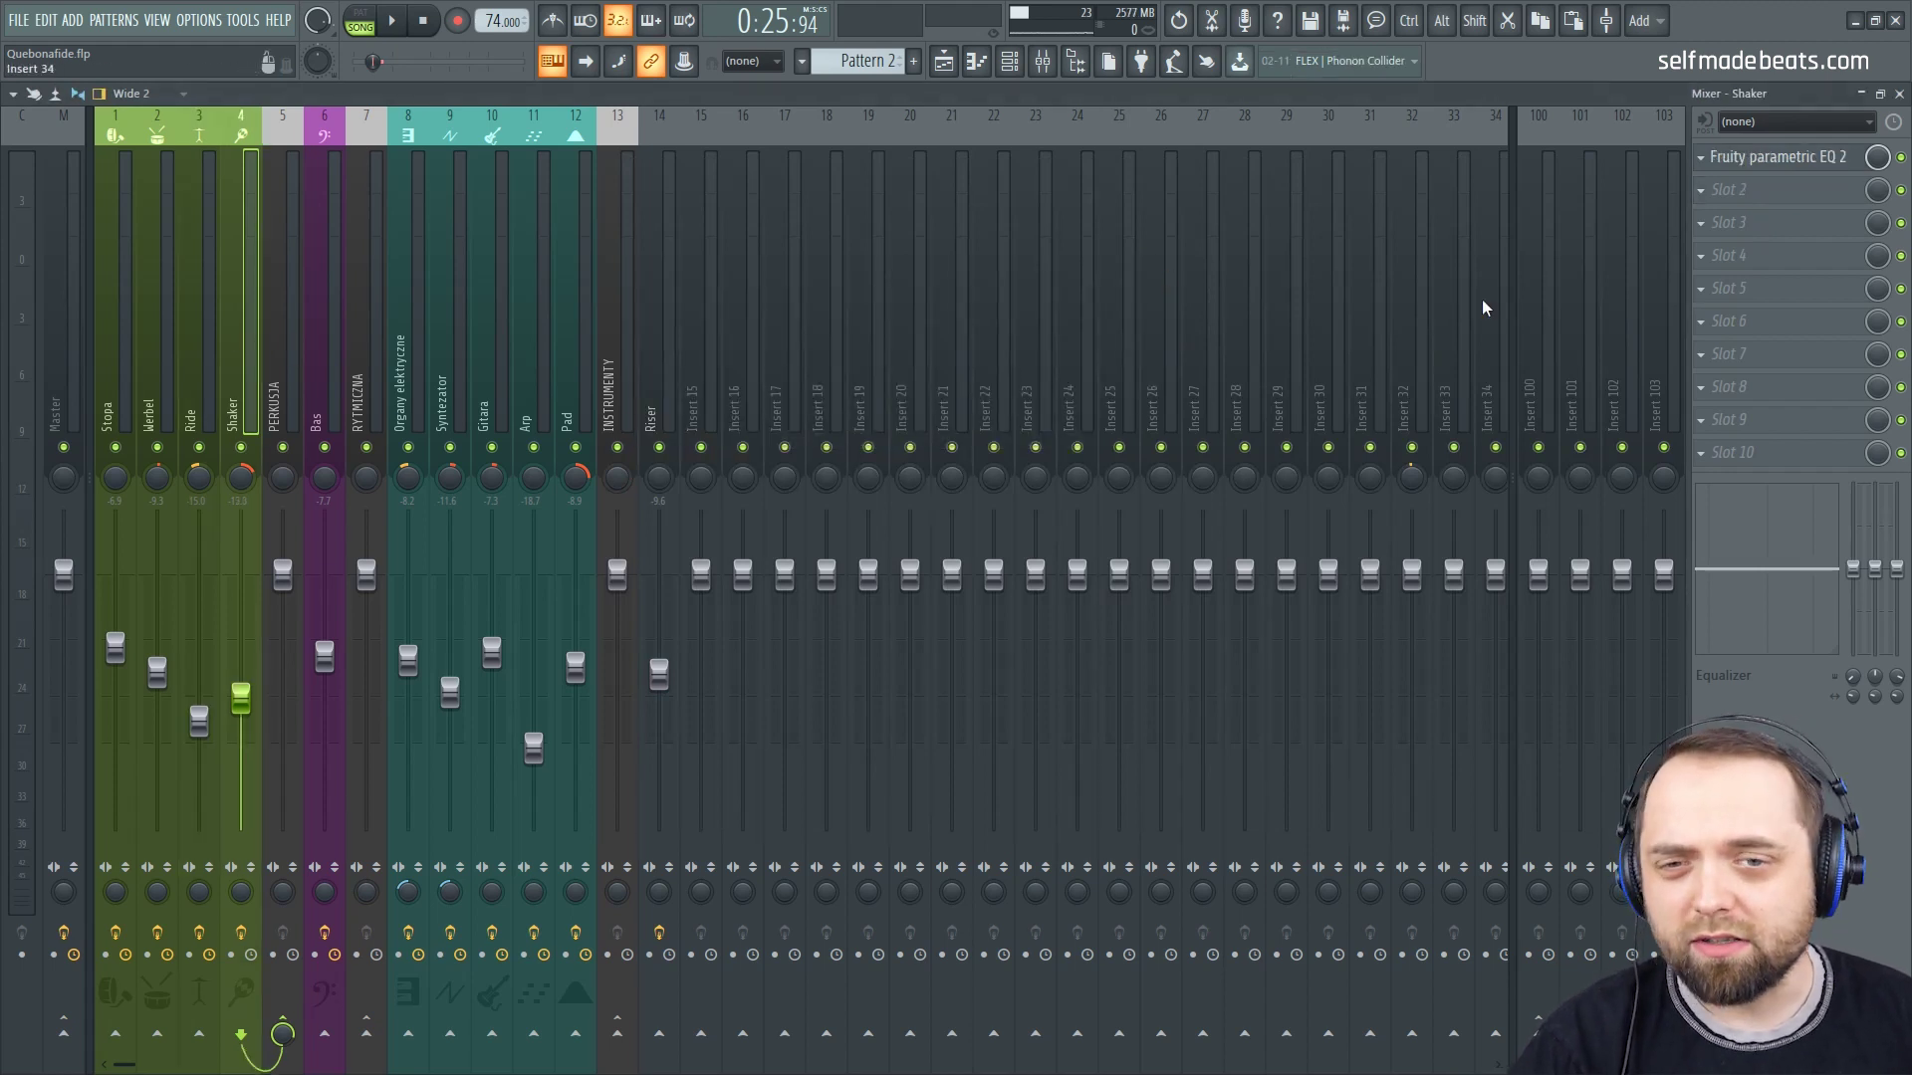
{"action": "left_click", "coordinate": [1790, 161]}
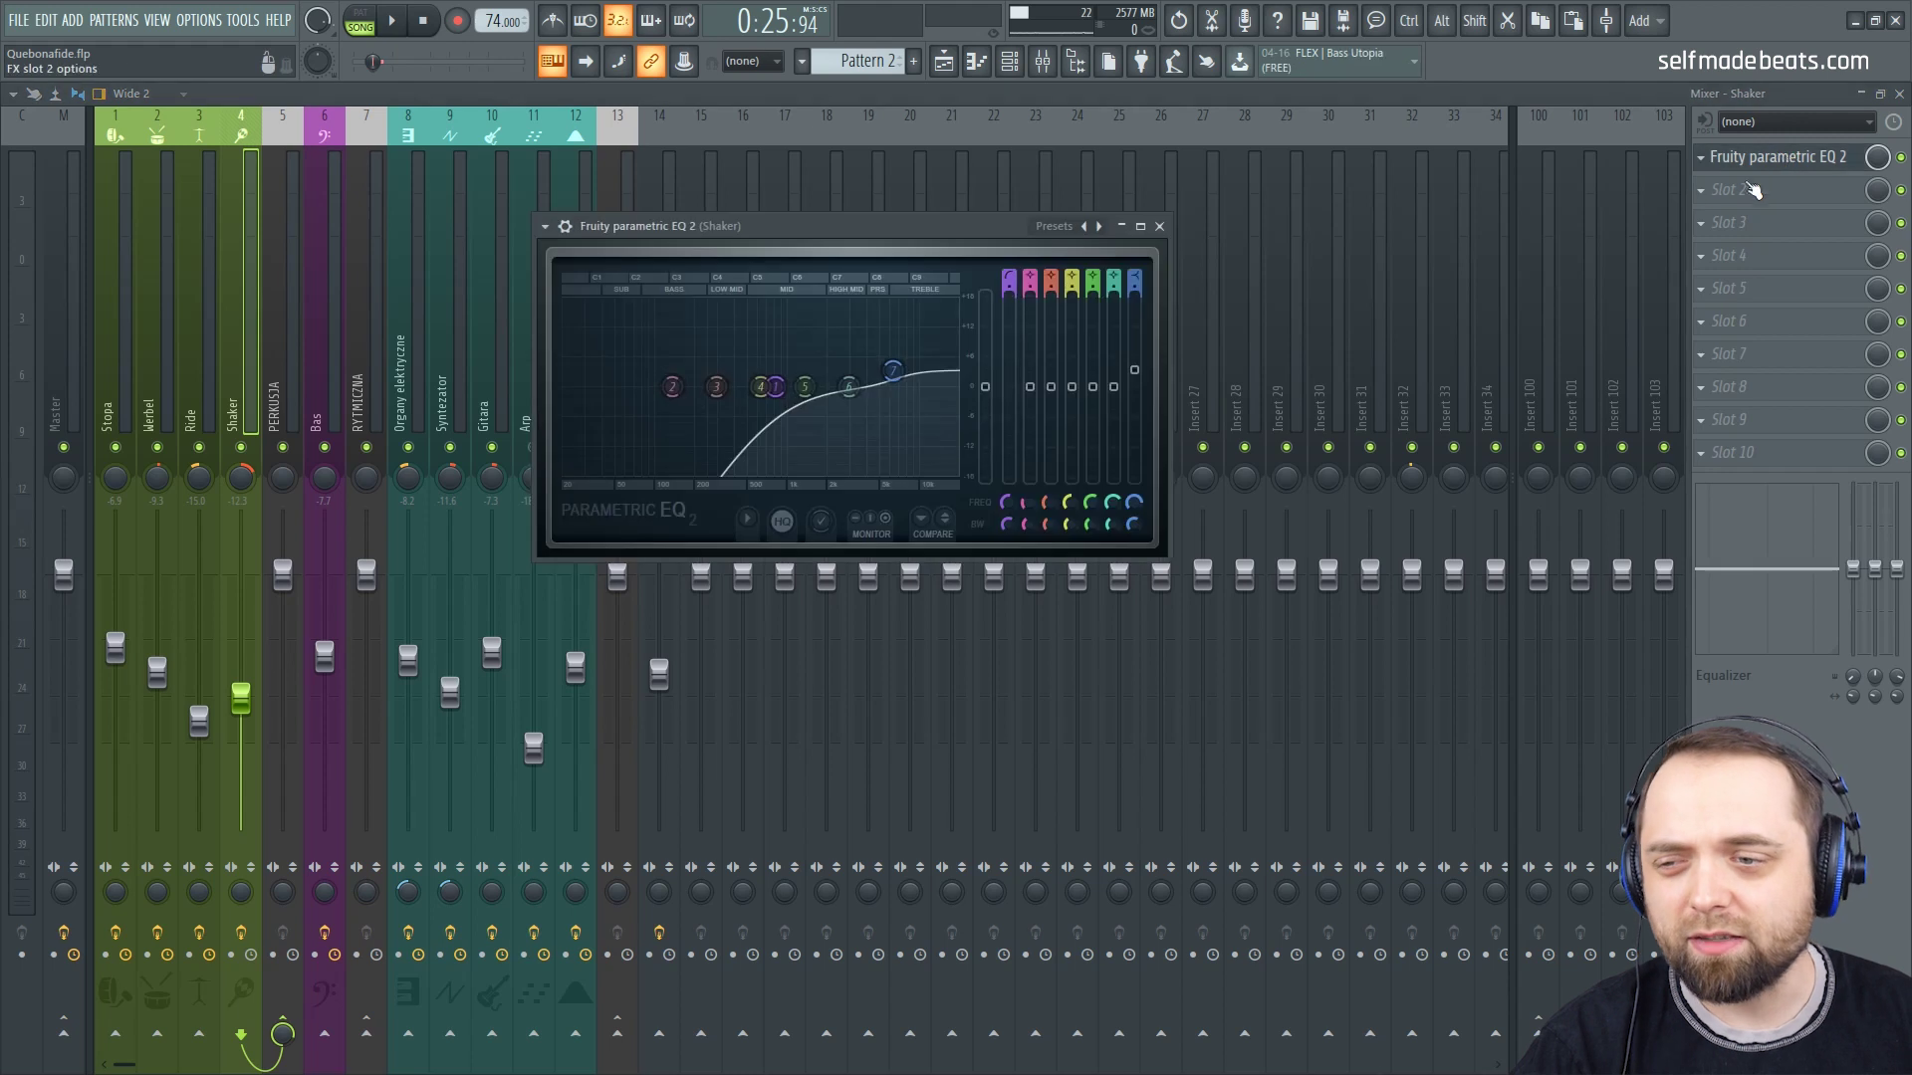
{"action": "left_click_drag", "start_coordinate": [860, 244], "coordinate": [1106, 297]}
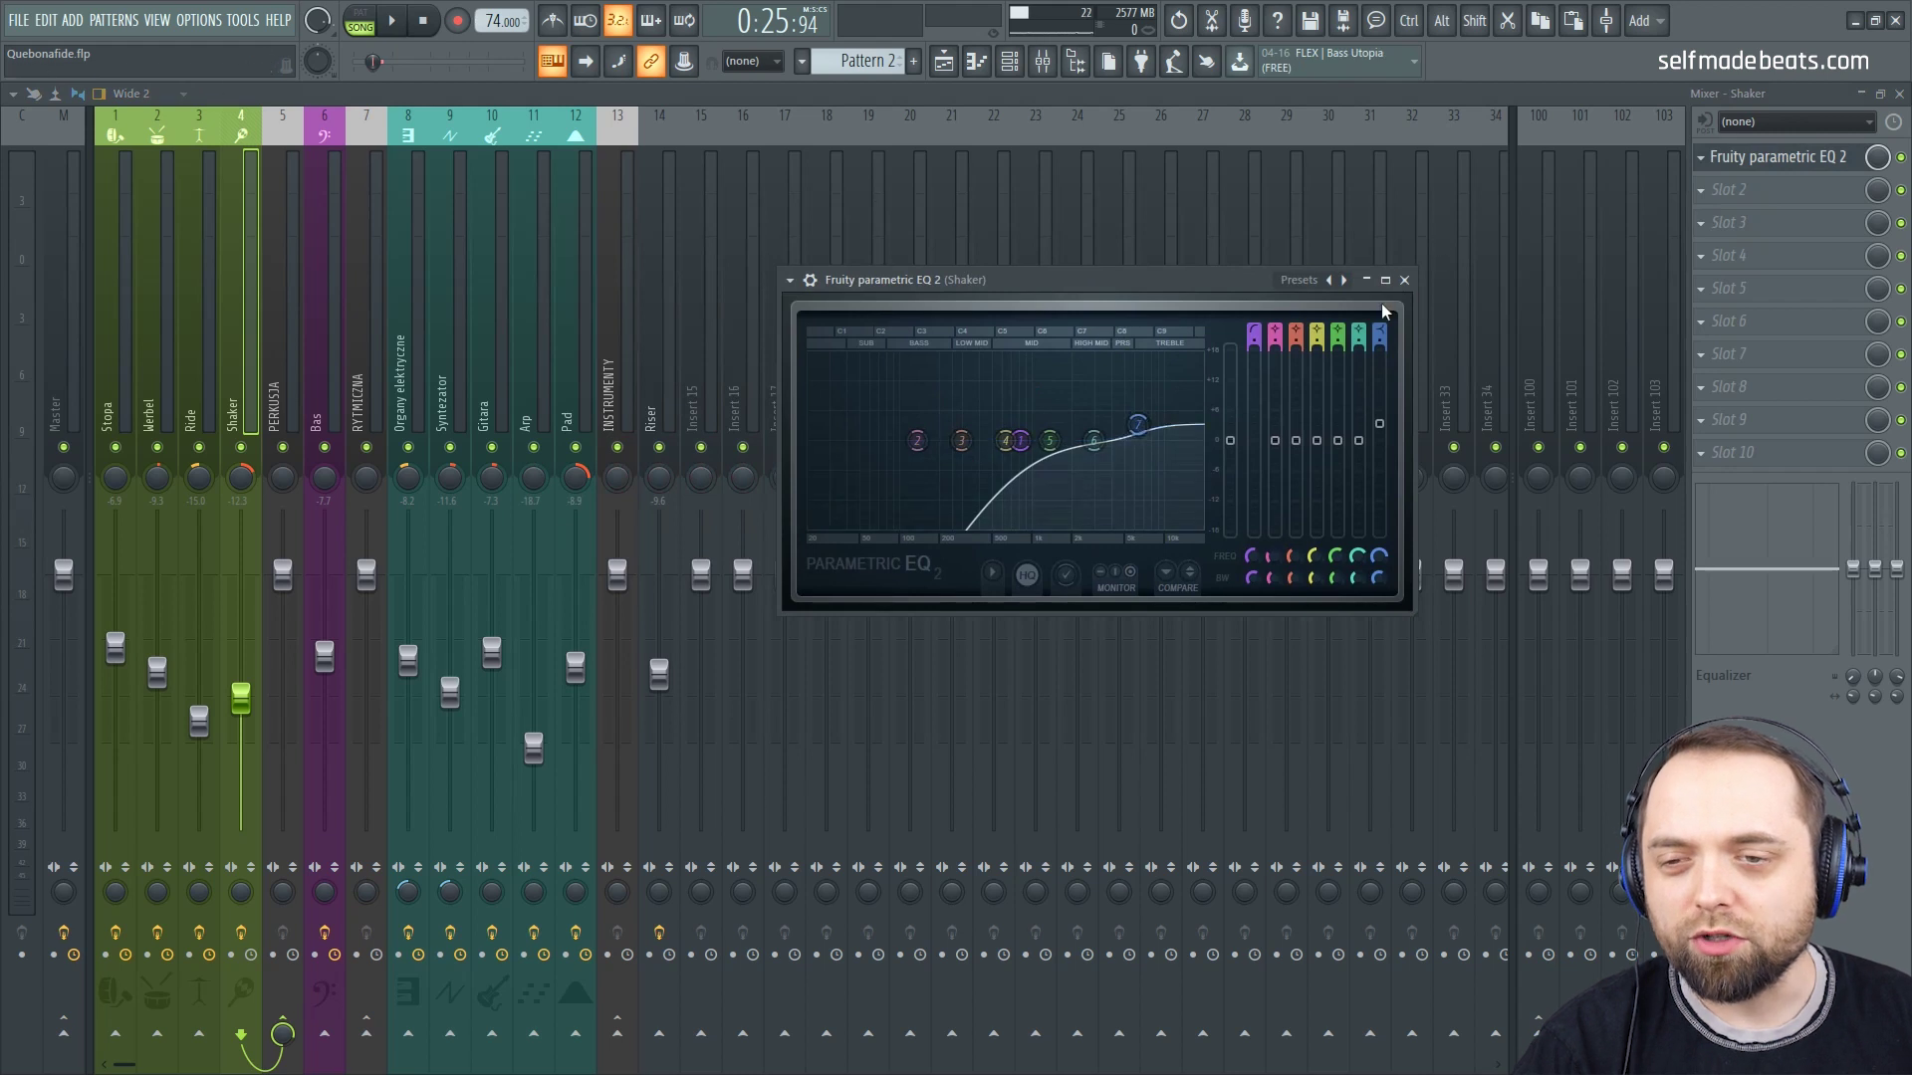
{"action": "left_click", "coordinate": [1404, 280]}
Step: Check the PERKUSJA bus for effects and view the Fruity WaveShaper and Devastor 2 settings on the Bas track, closing each plugin
{"action": "left_click", "coordinate": [281, 360]}
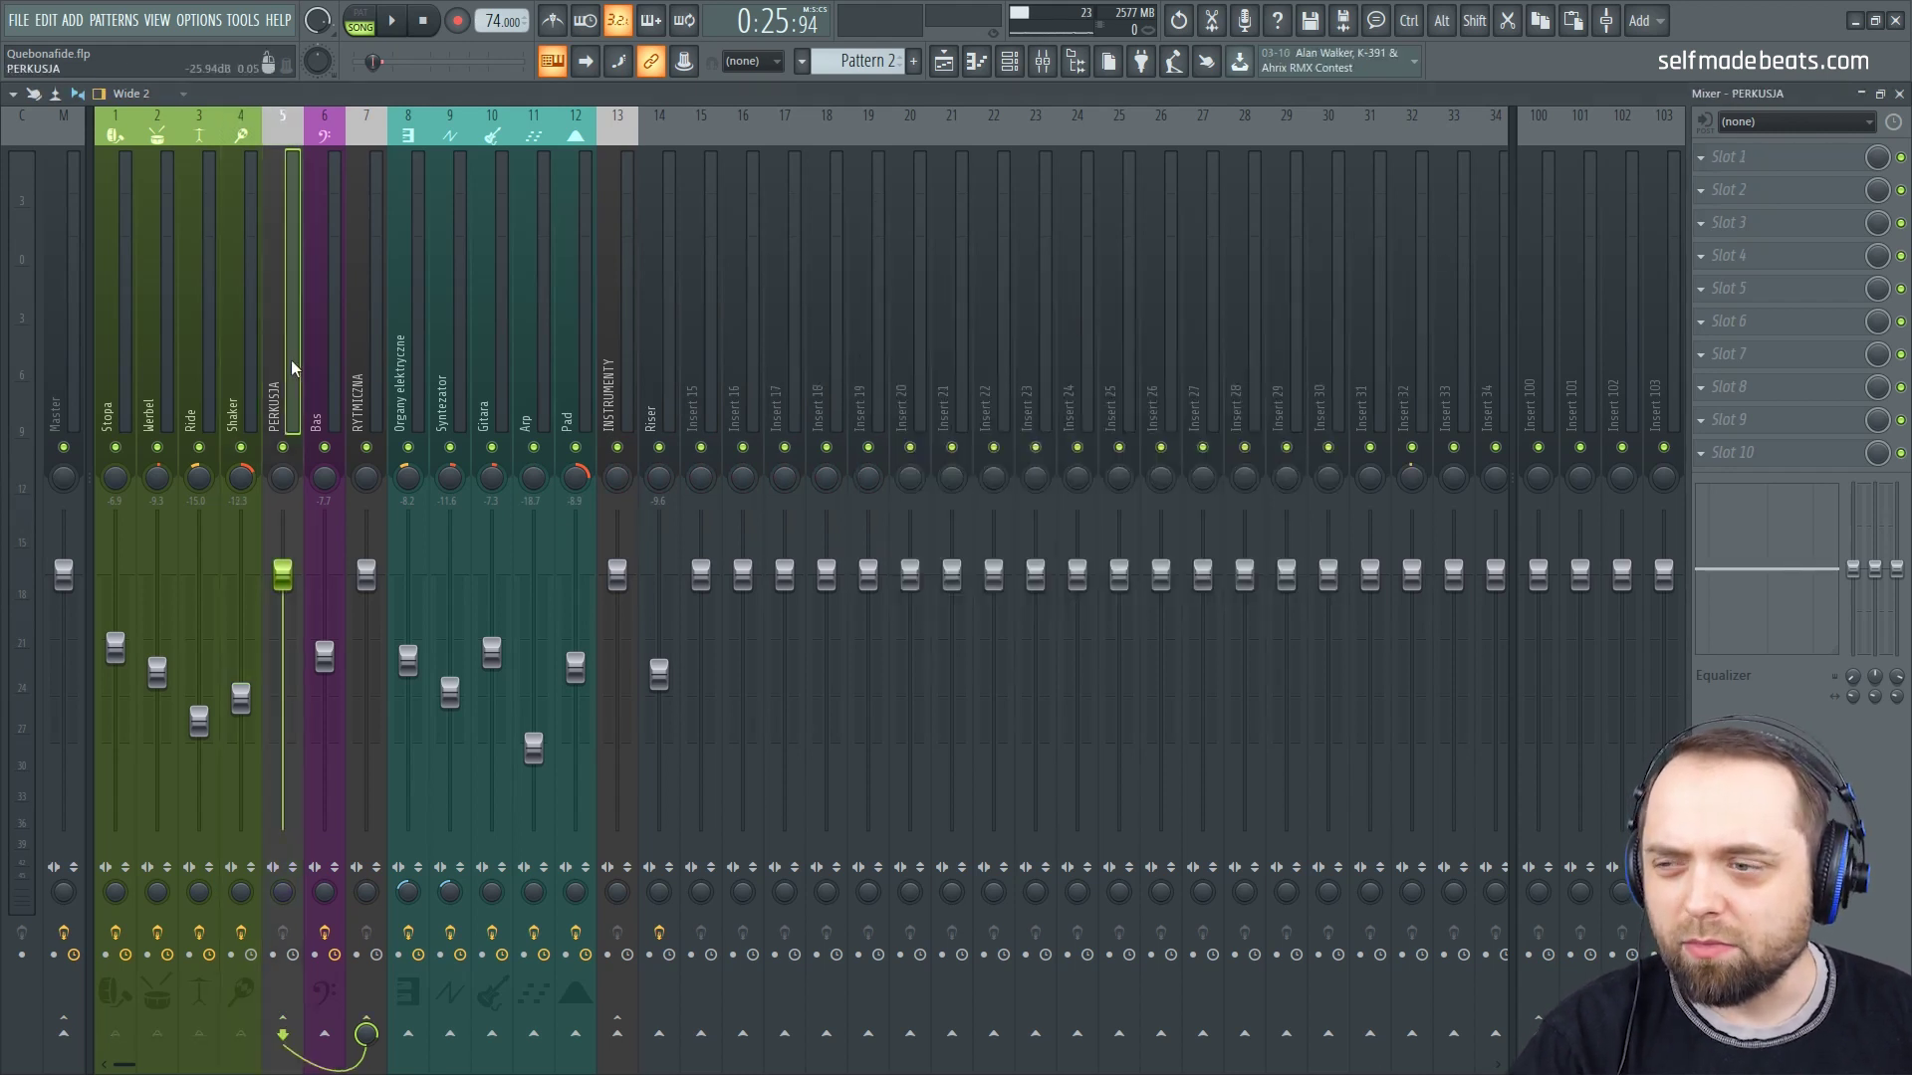
{"action": "left_click", "coordinate": [325, 364]}
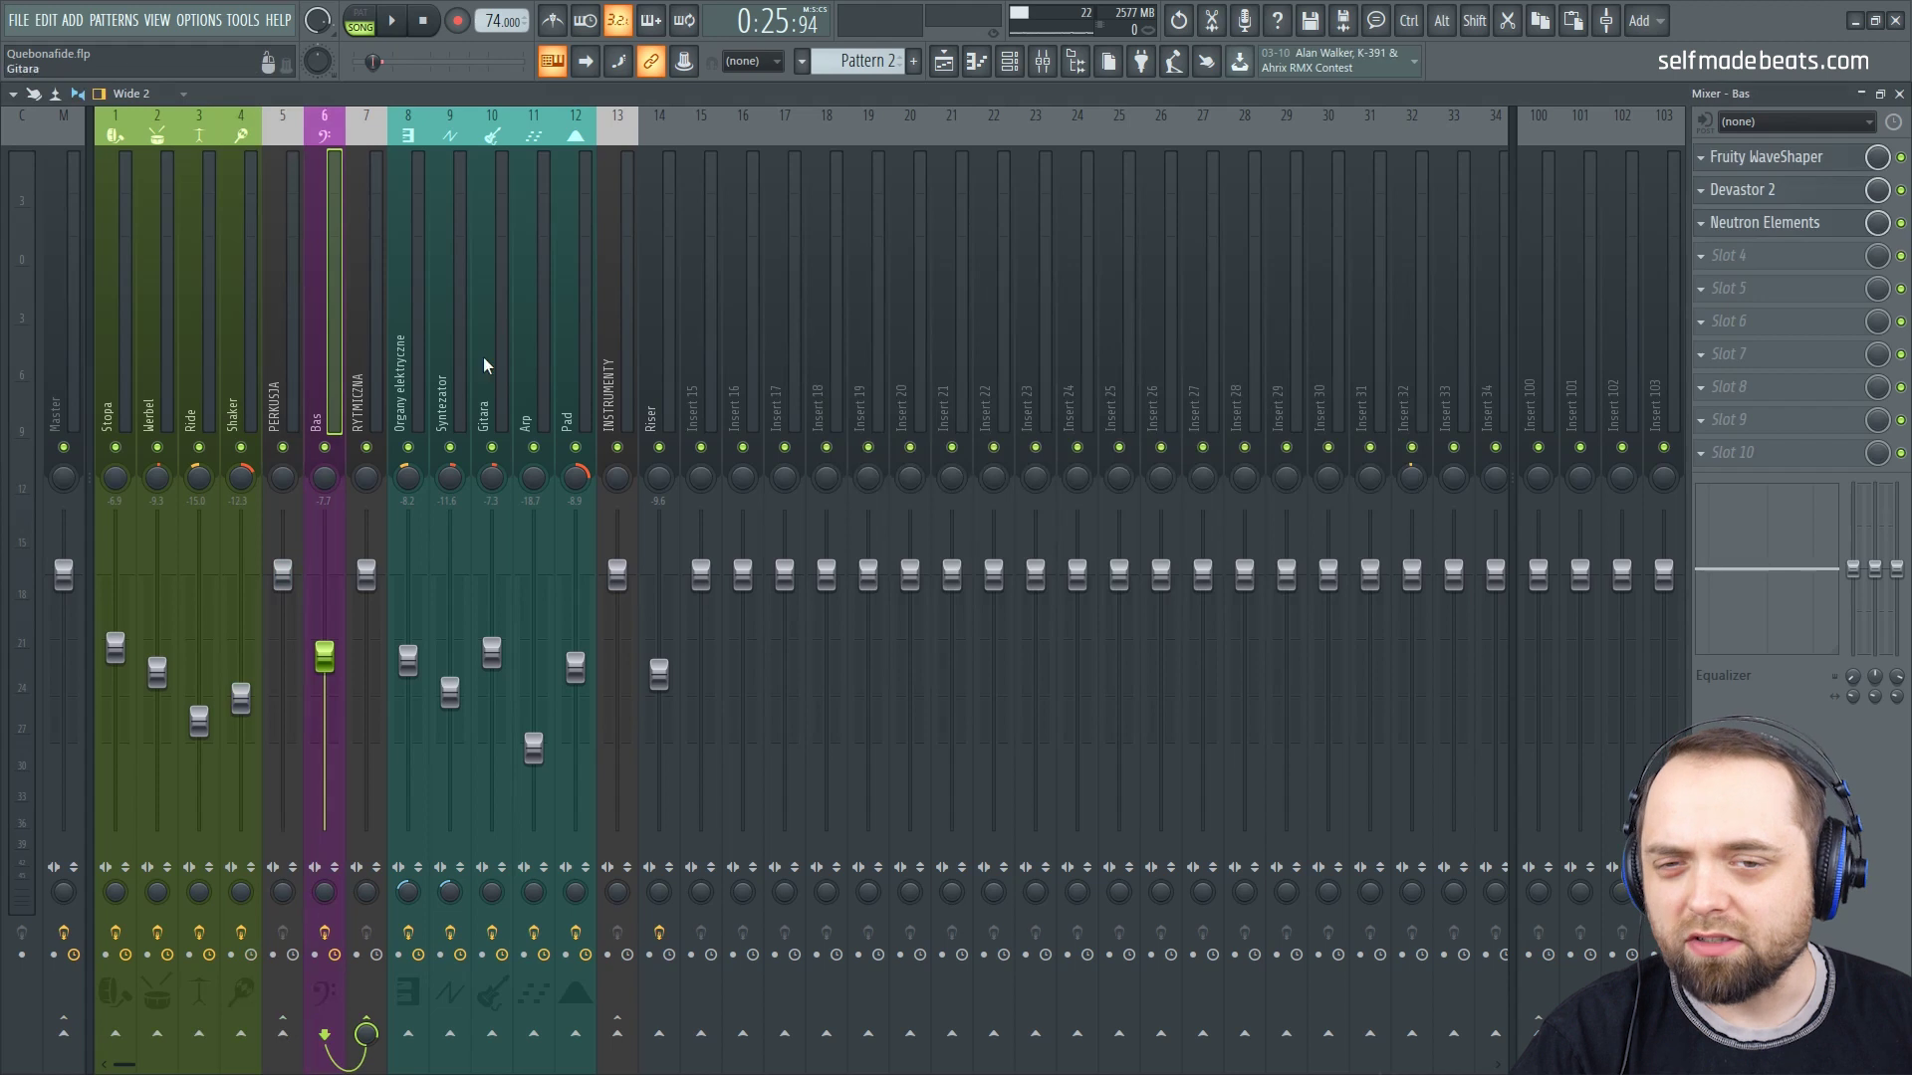
{"action": "left_click", "coordinate": [1792, 157]}
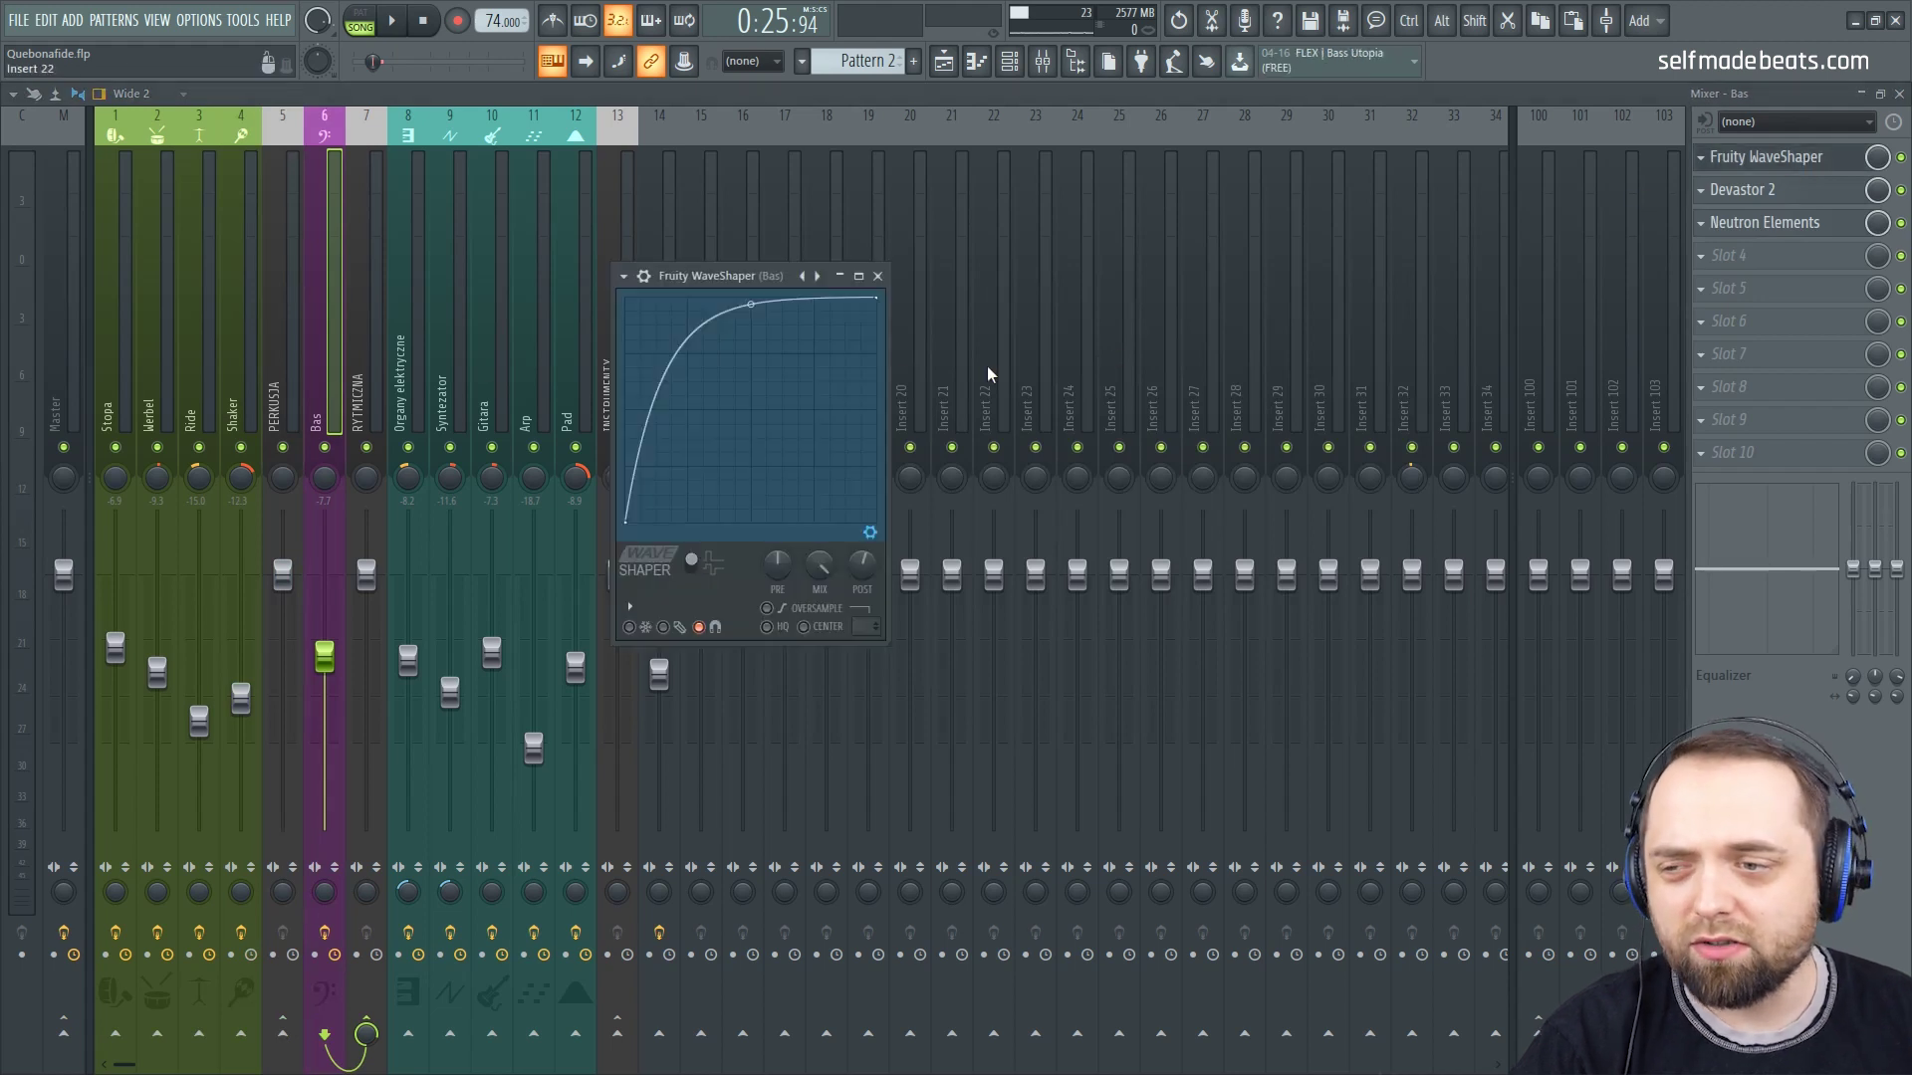
{"action": "left_click", "coordinate": [880, 282]}
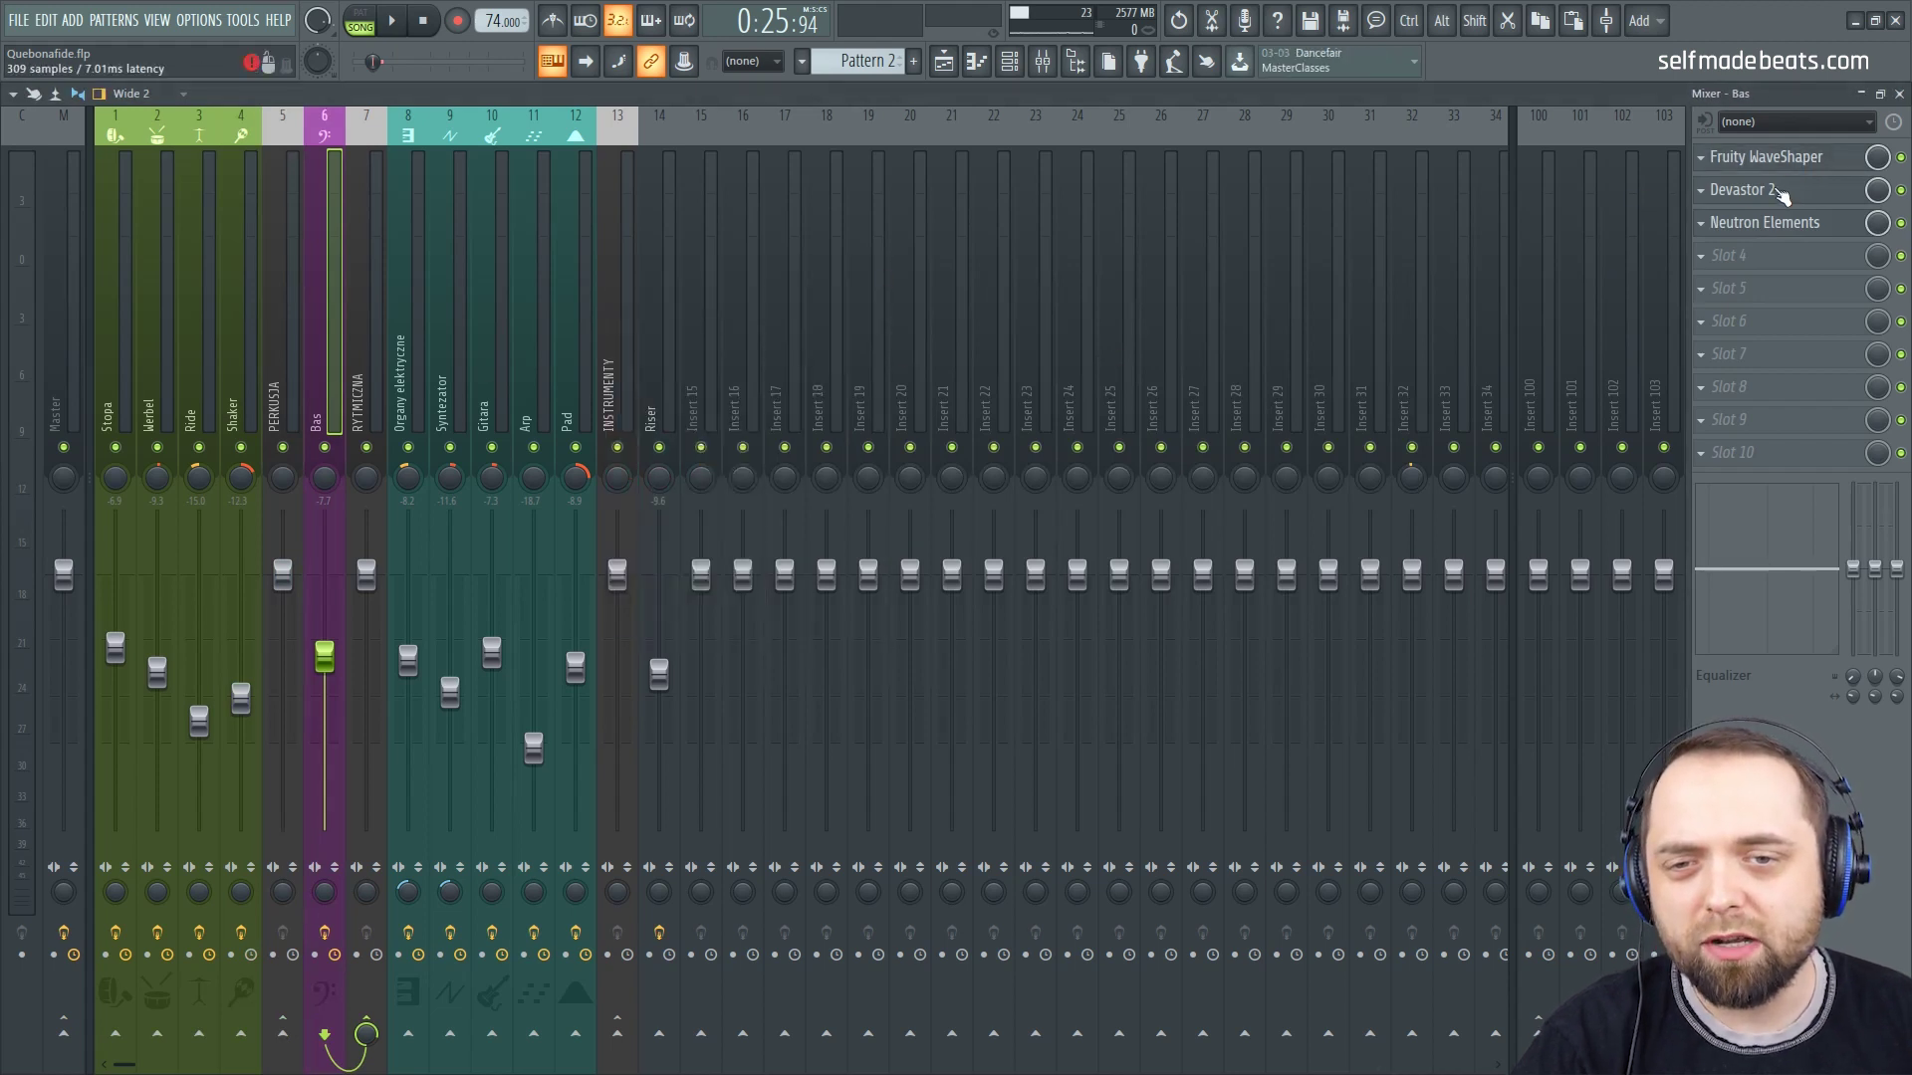
{"action": "left_click", "coordinate": [1782, 191]}
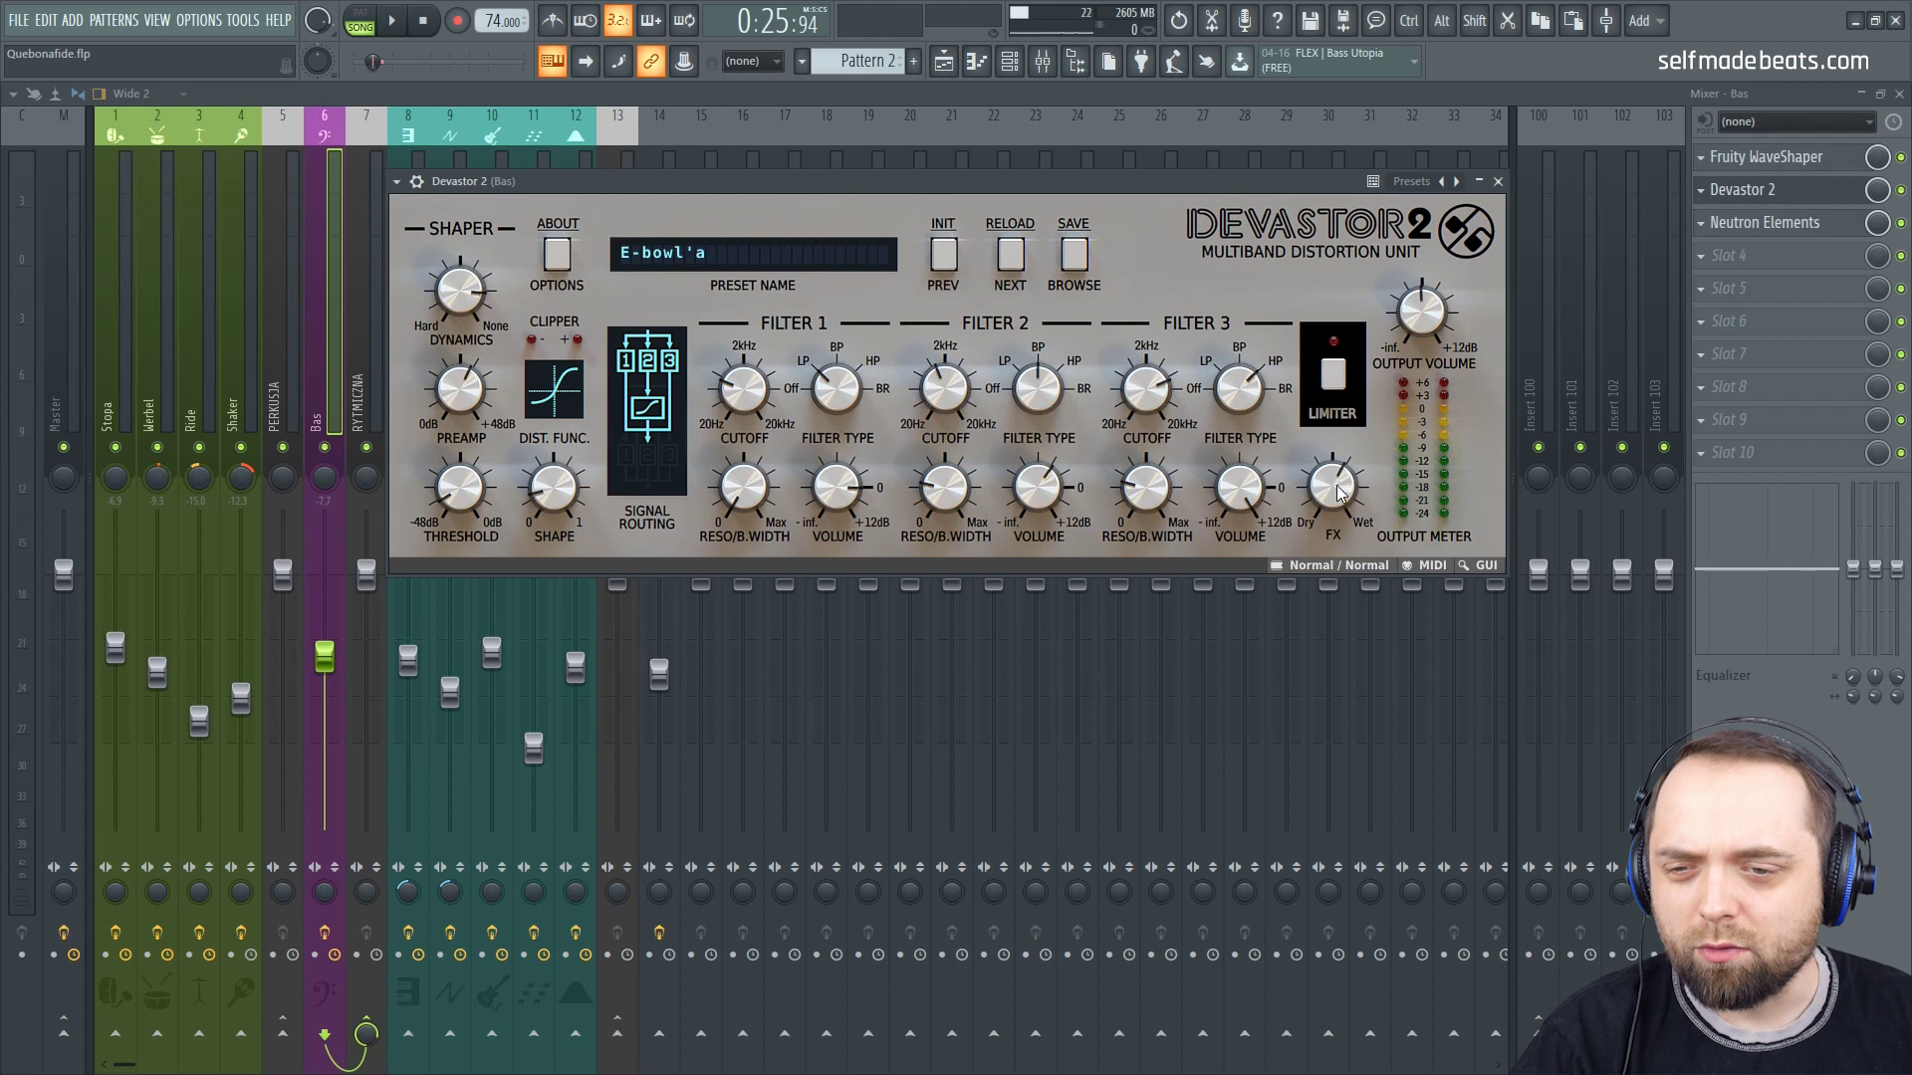
{"action": "left_click", "coordinate": [1498, 181]}
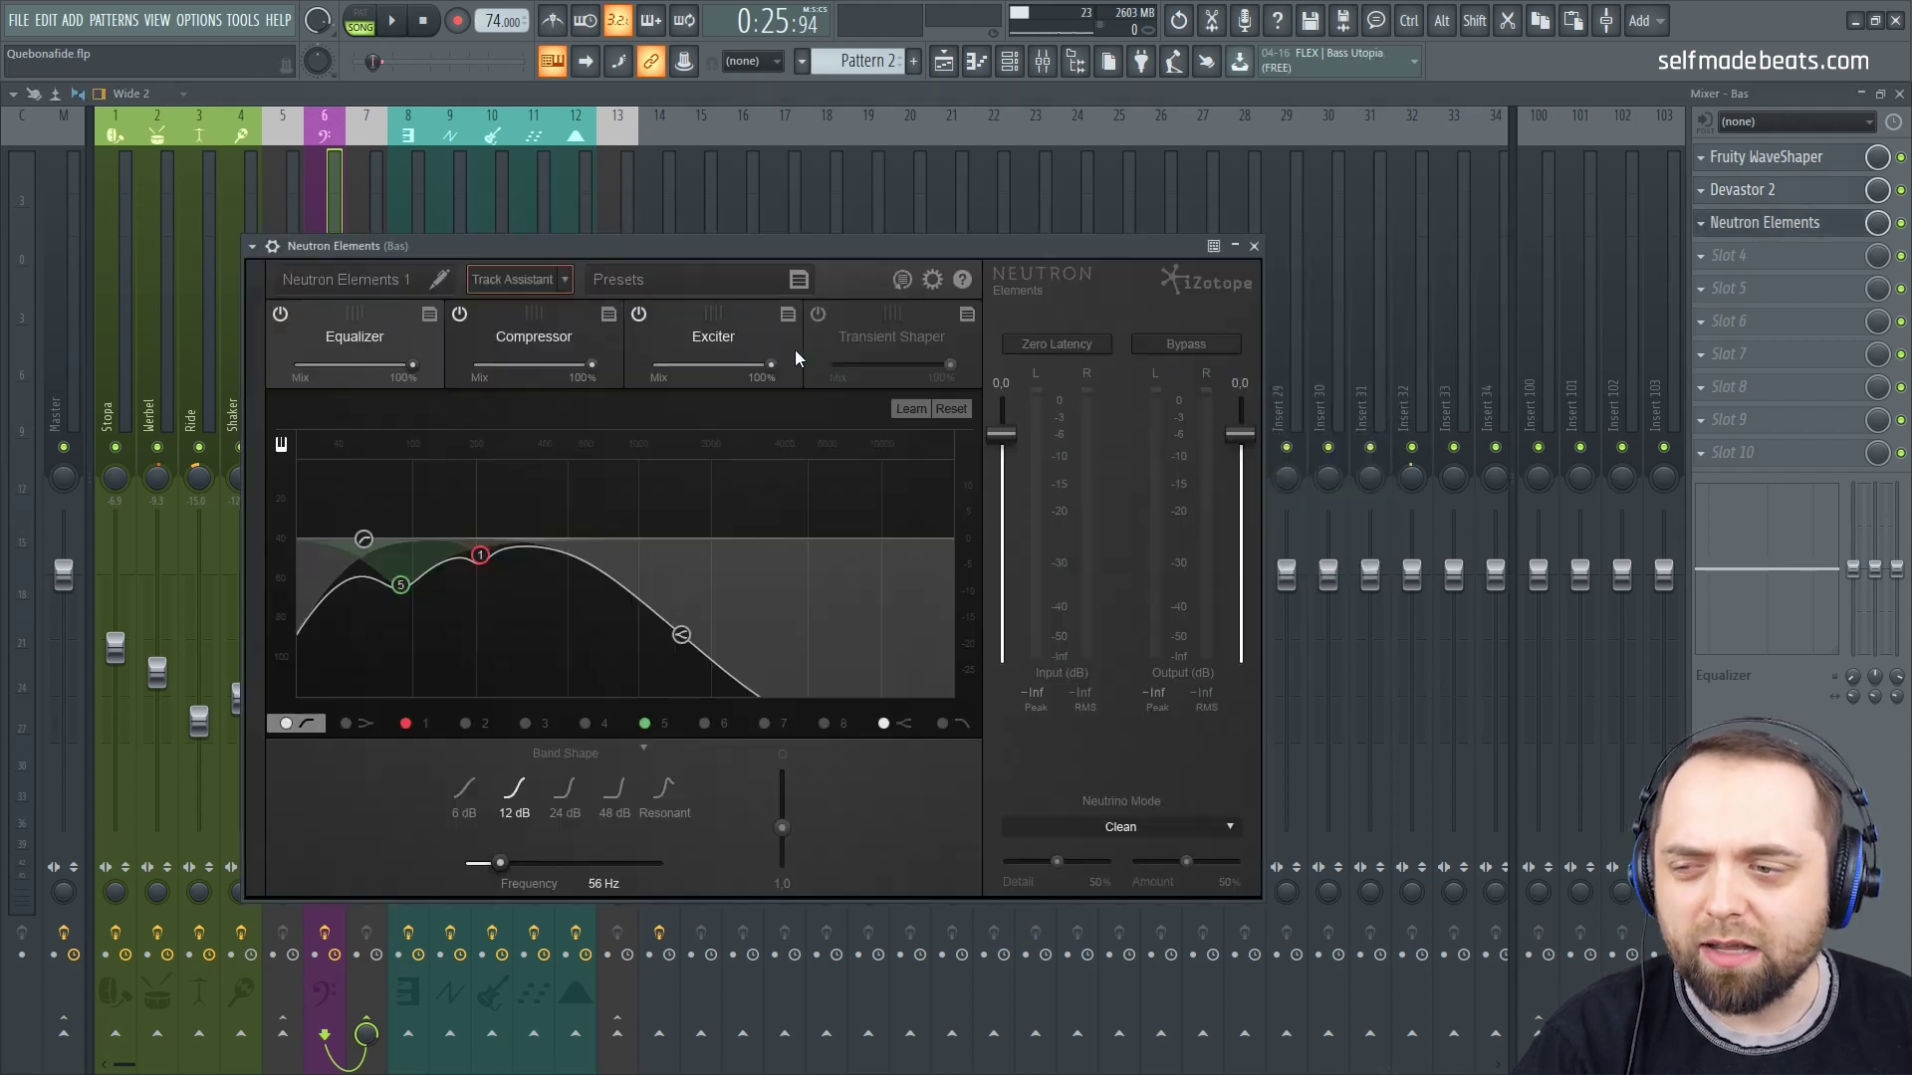
Step: View the equalizer, compressor and exciter modules of Neutron Elements on the Bas track and close the plugin
{"action": "left_click_drag", "start_coordinate": [629, 249], "coordinate": [1021, 227]}
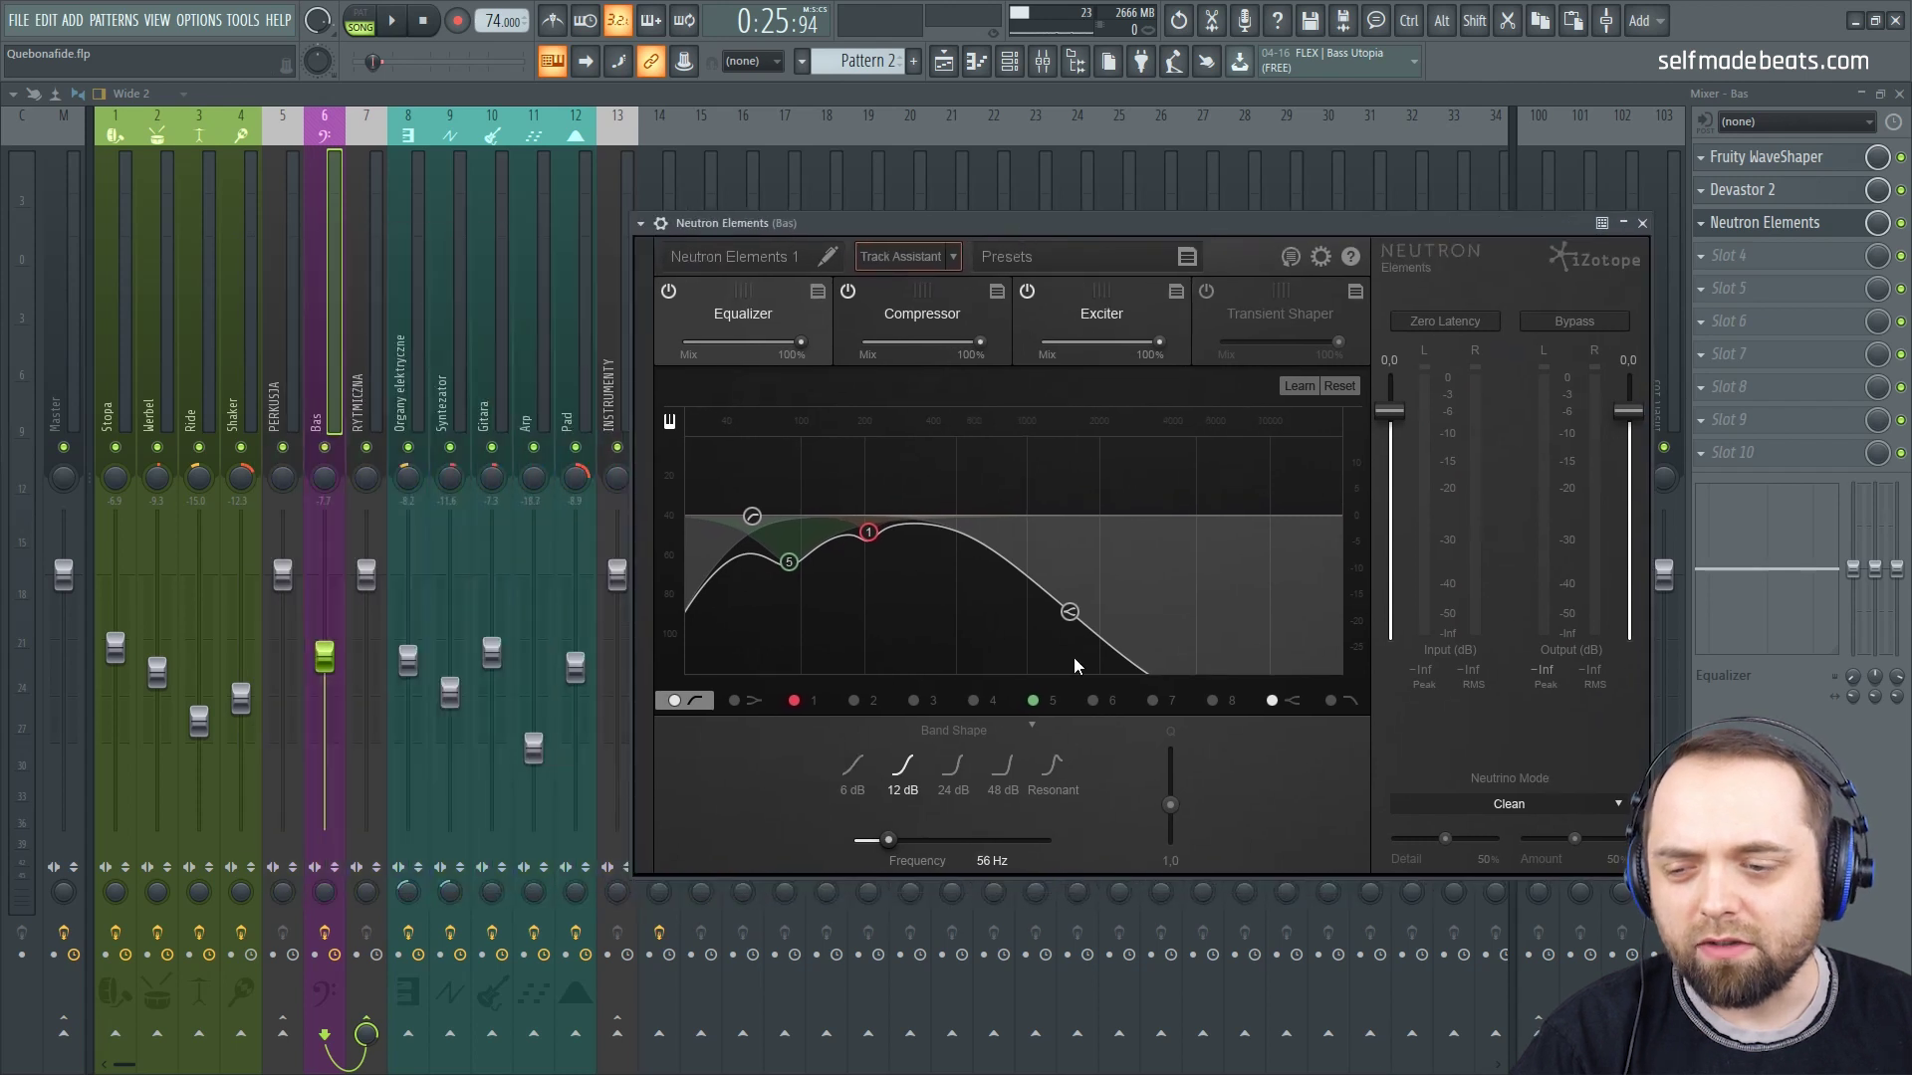
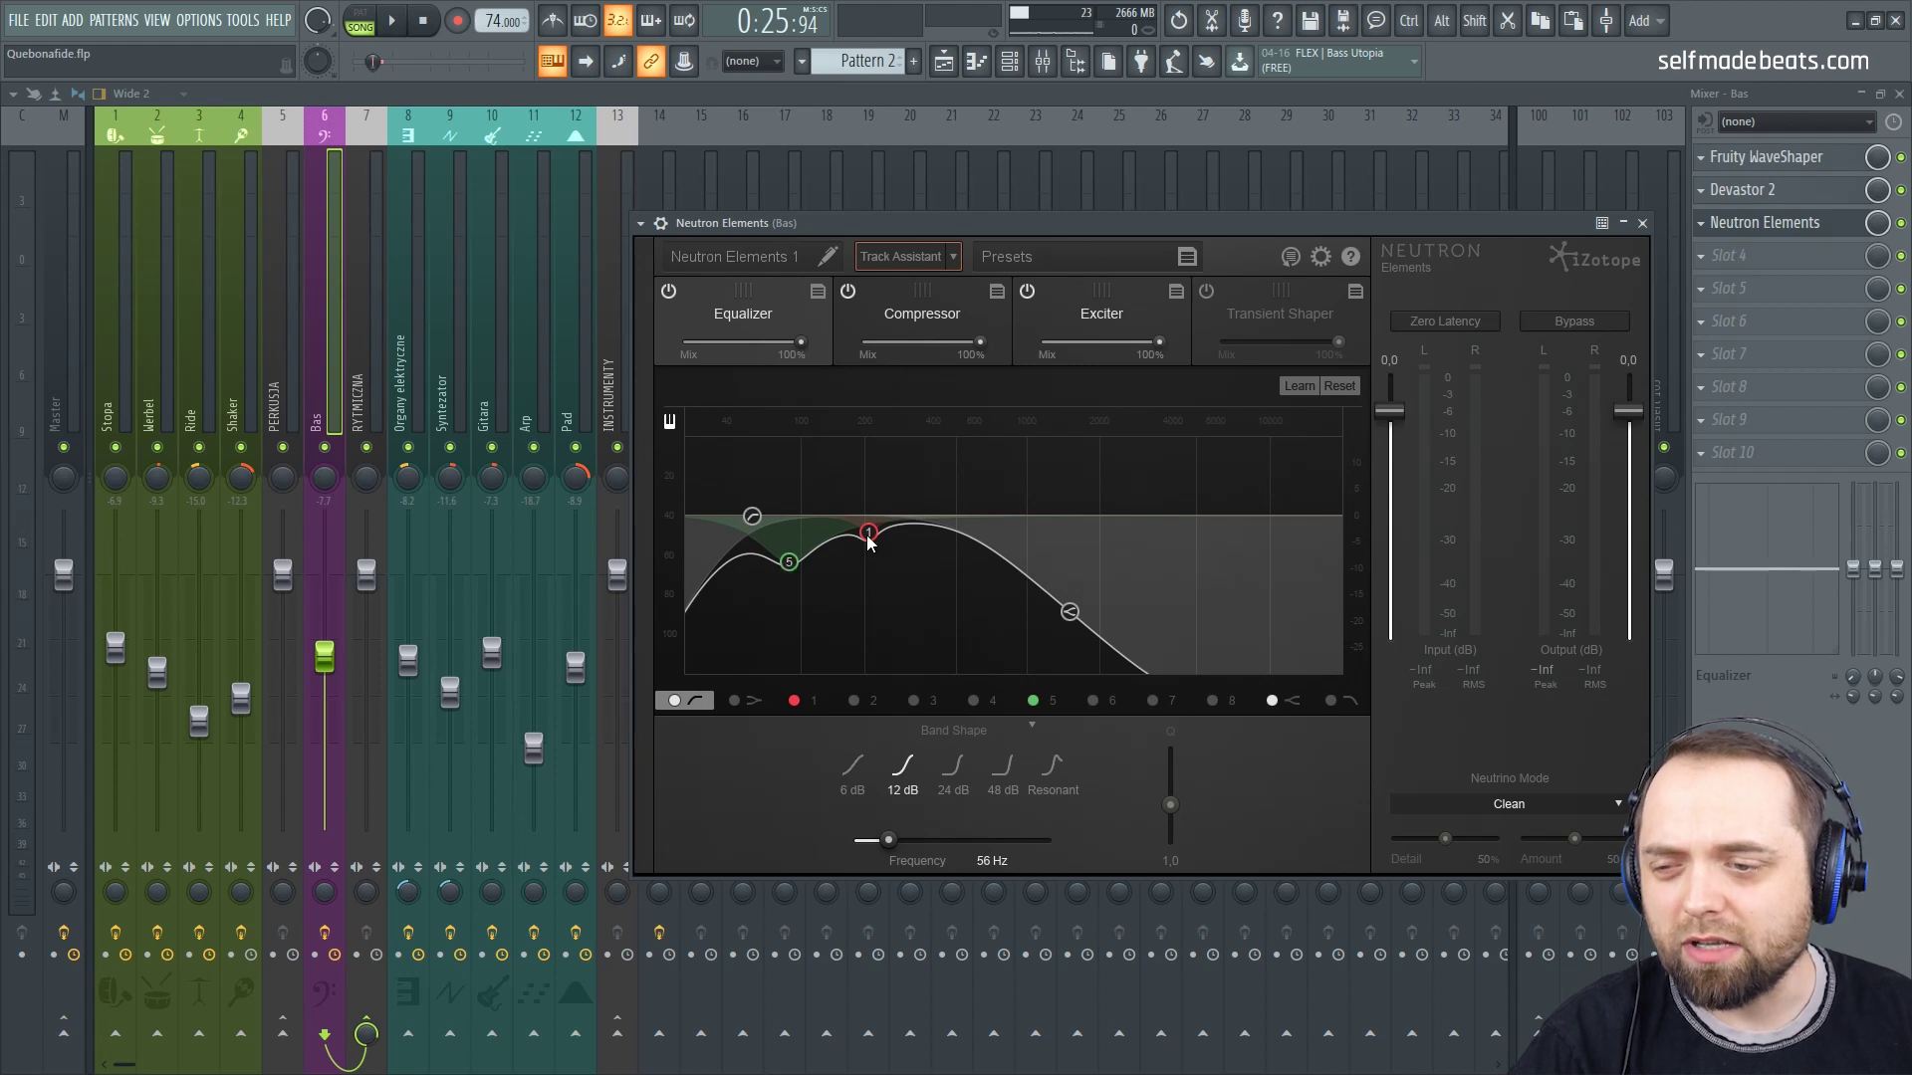
{"action": "left_click", "coordinate": [906, 315]}
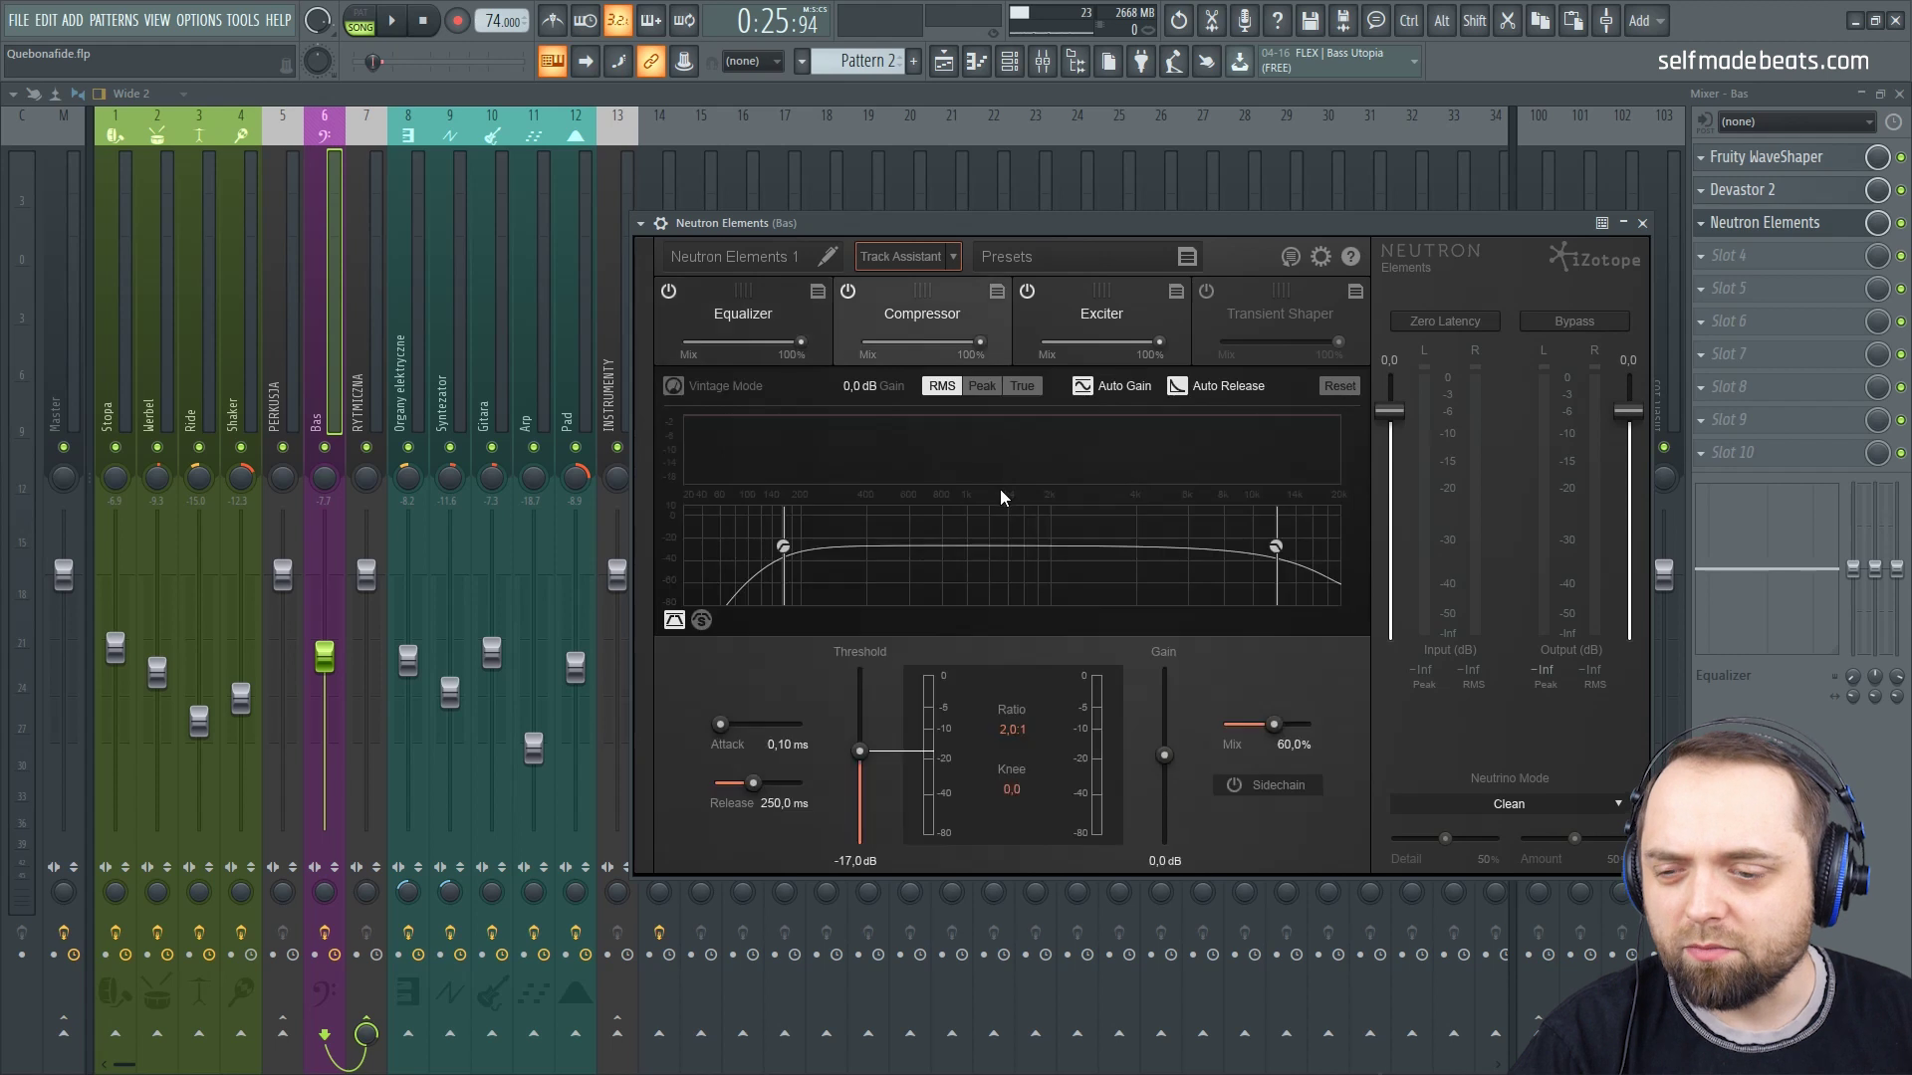
{"action": "left_click", "coordinate": [1095, 323]}
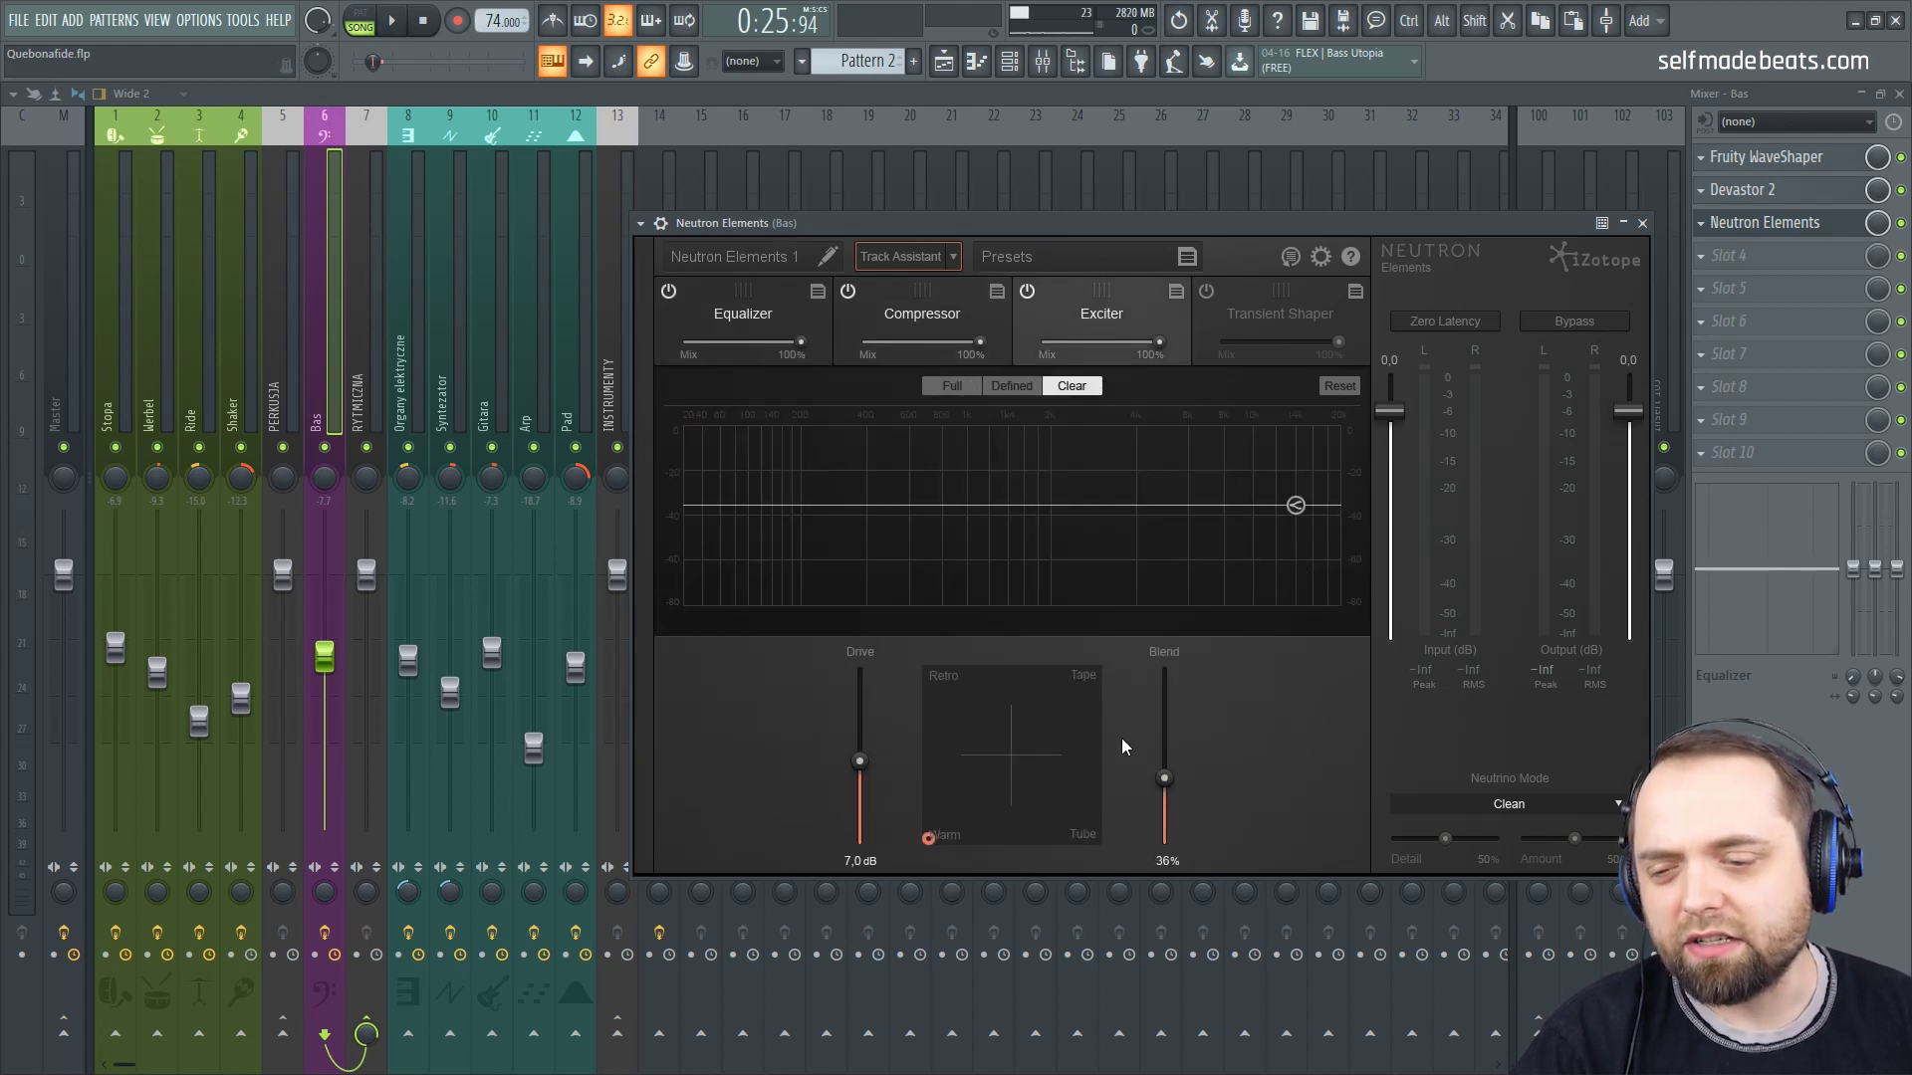
{"action": "left_click", "coordinate": [1643, 225]}
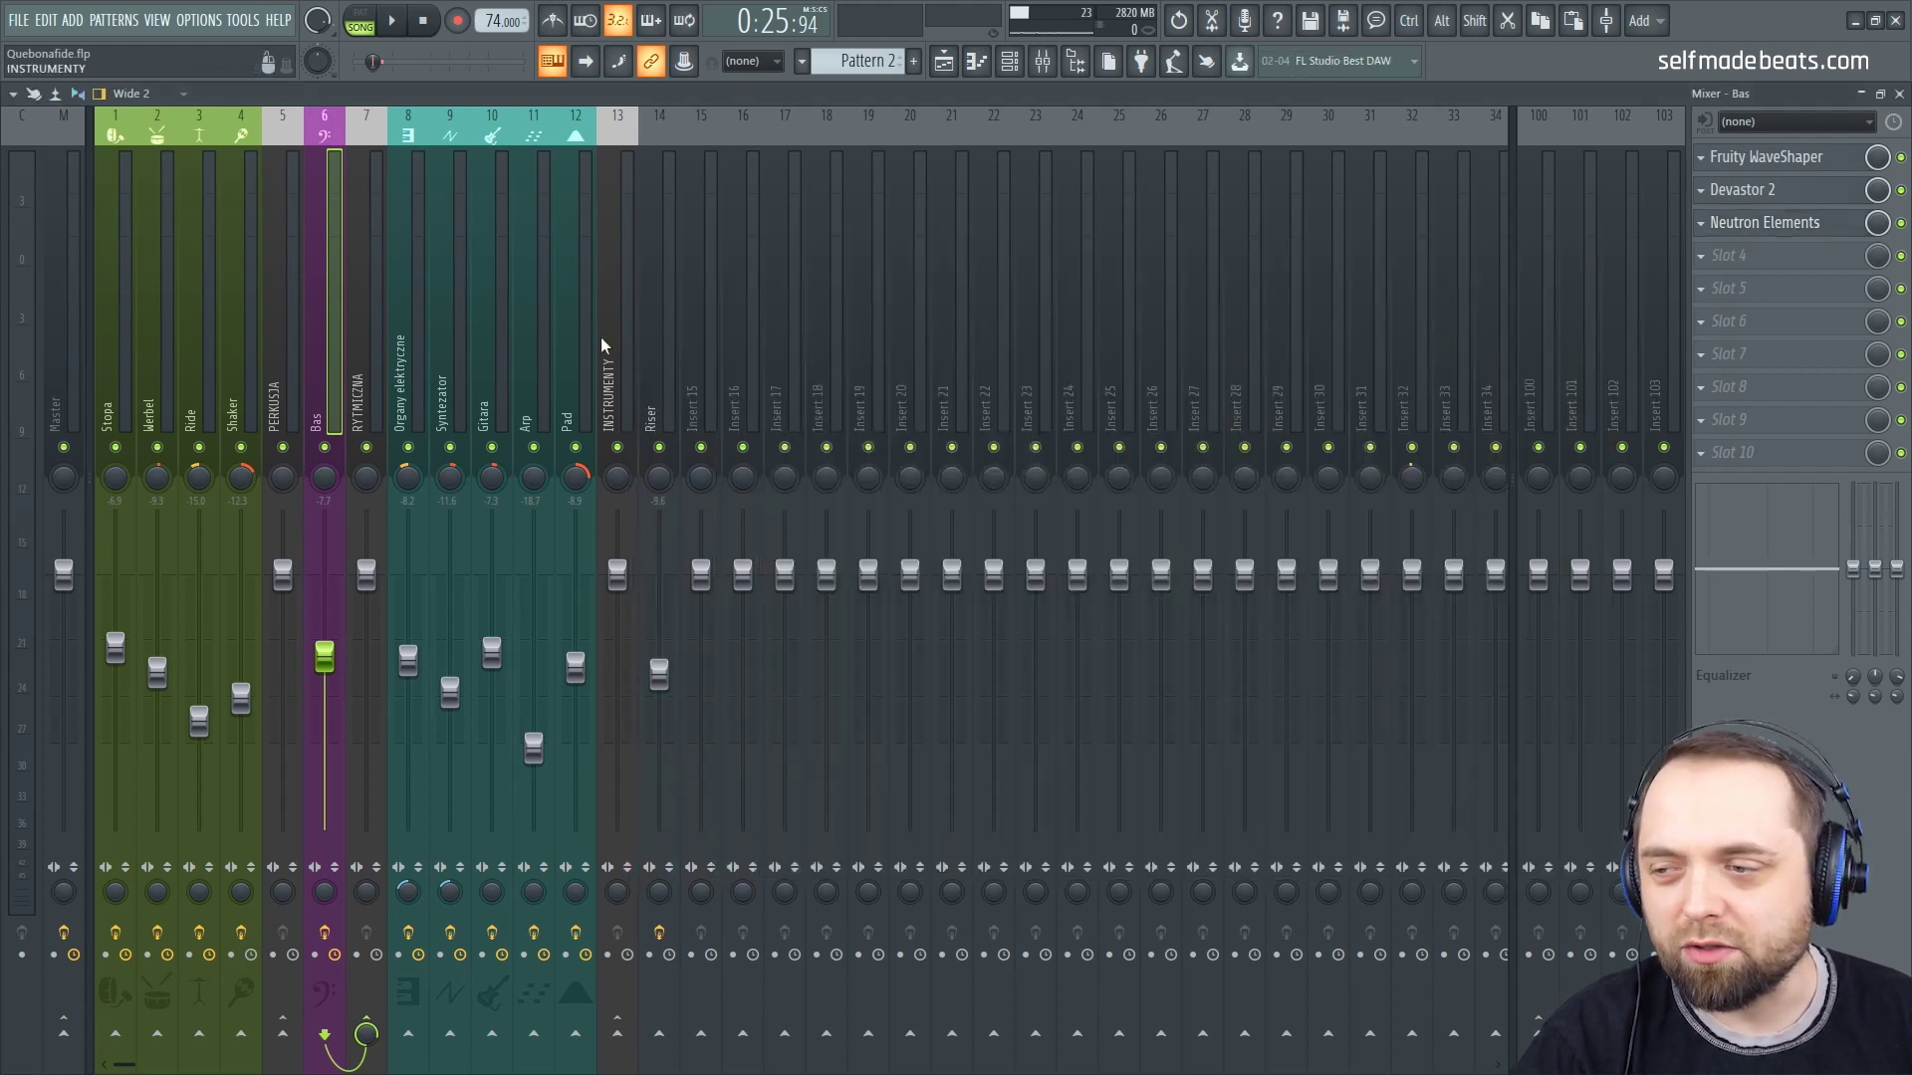
Step: Select the Organy elektryczne mixer track and view its Neutron Elements equalizer, compressor and exciter, closing the plugin
{"action": "left_click", "coordinate": [403, 361]}
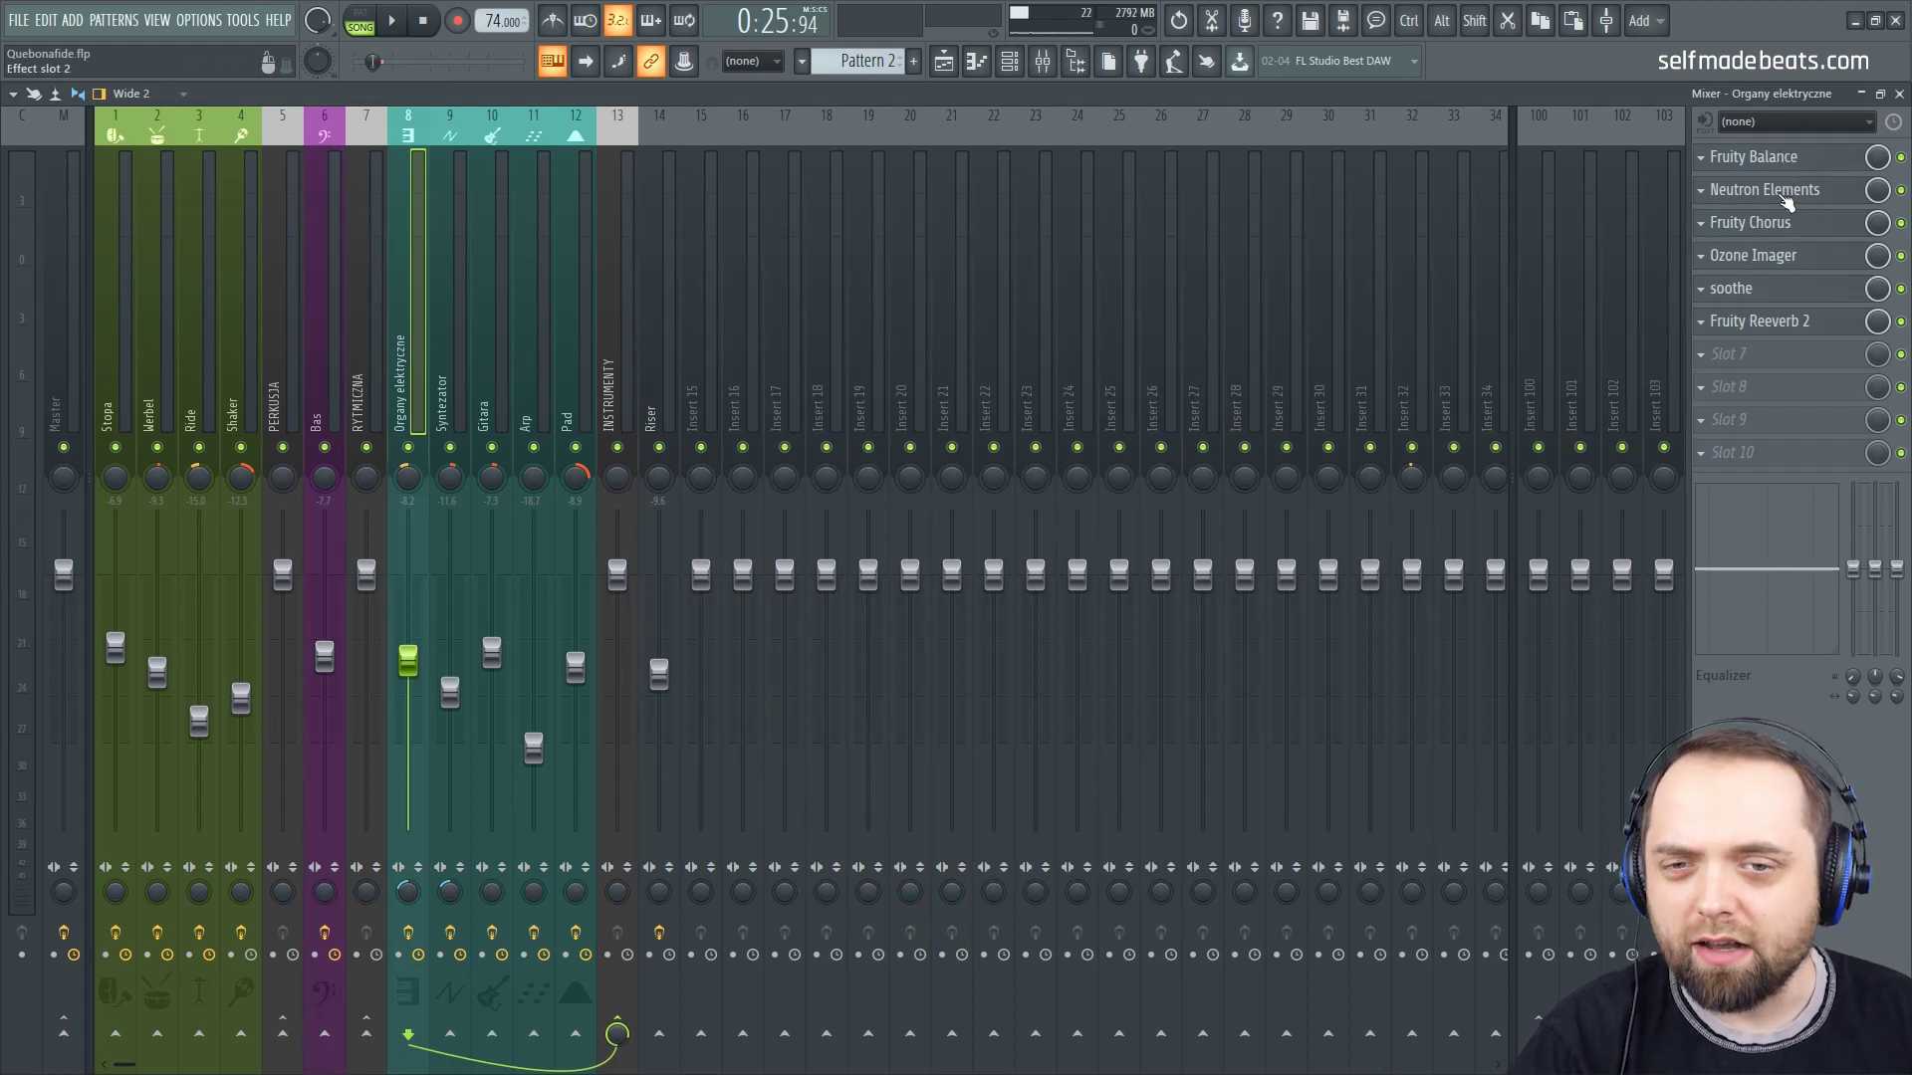
{"action": "left_click", "coordinate": [1777, 195]}
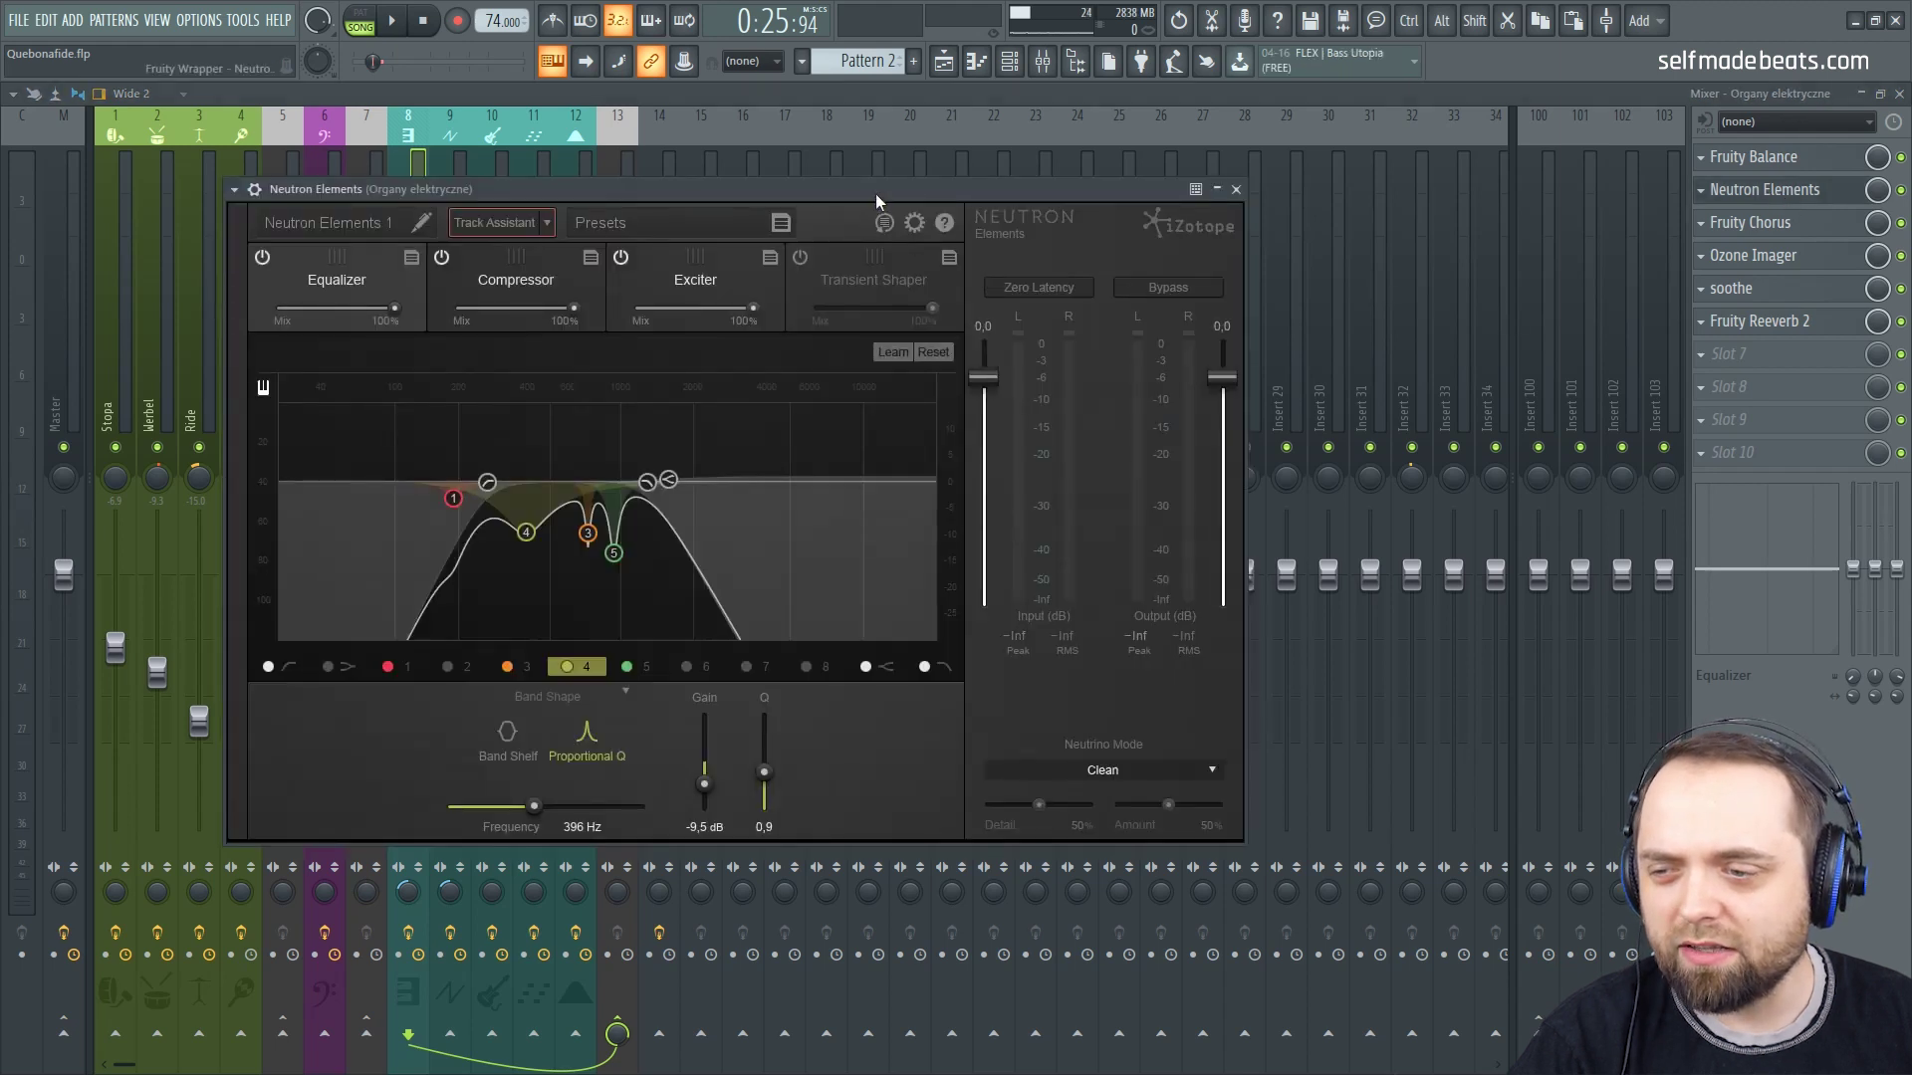
{"action": "left_click_drag", "start_coordinate": [876, 191], "coordinate": [1257, 176]}
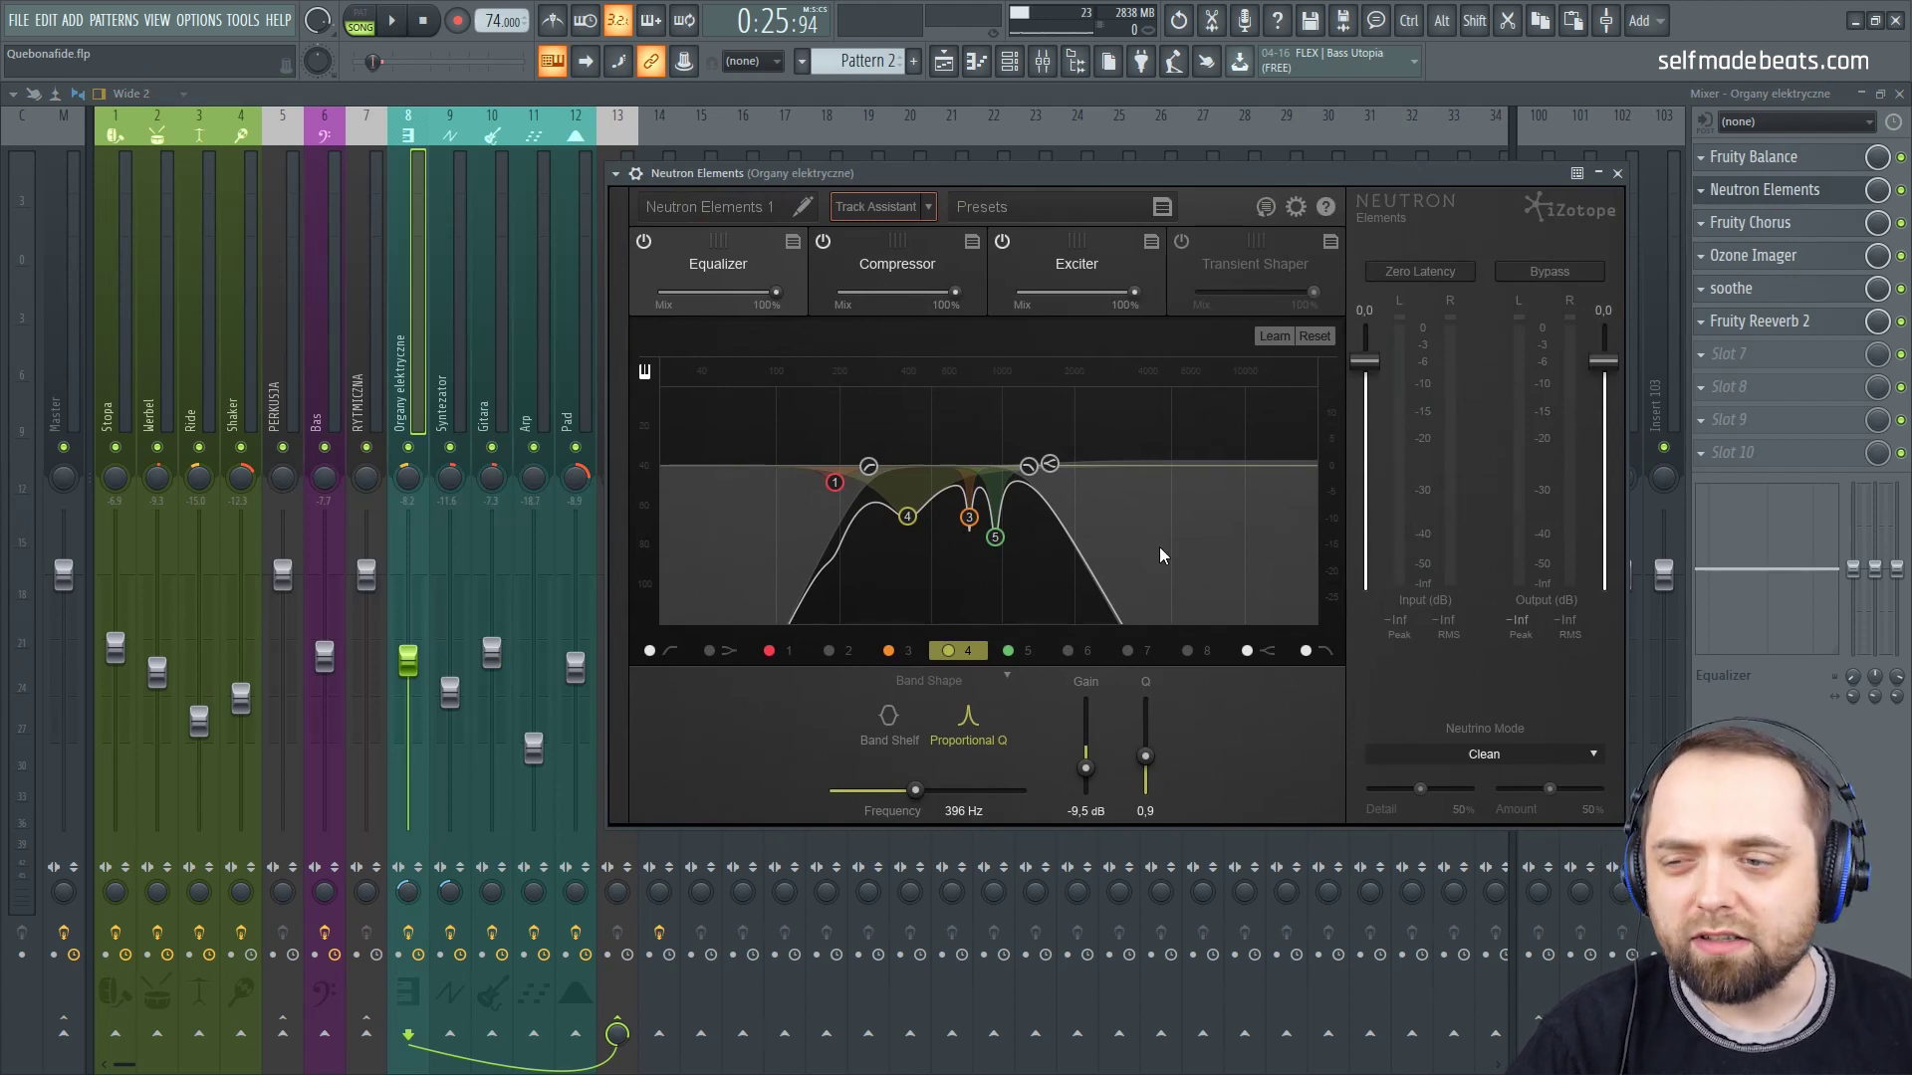
{"action": "left_click", "coordinate": [912, 267]}
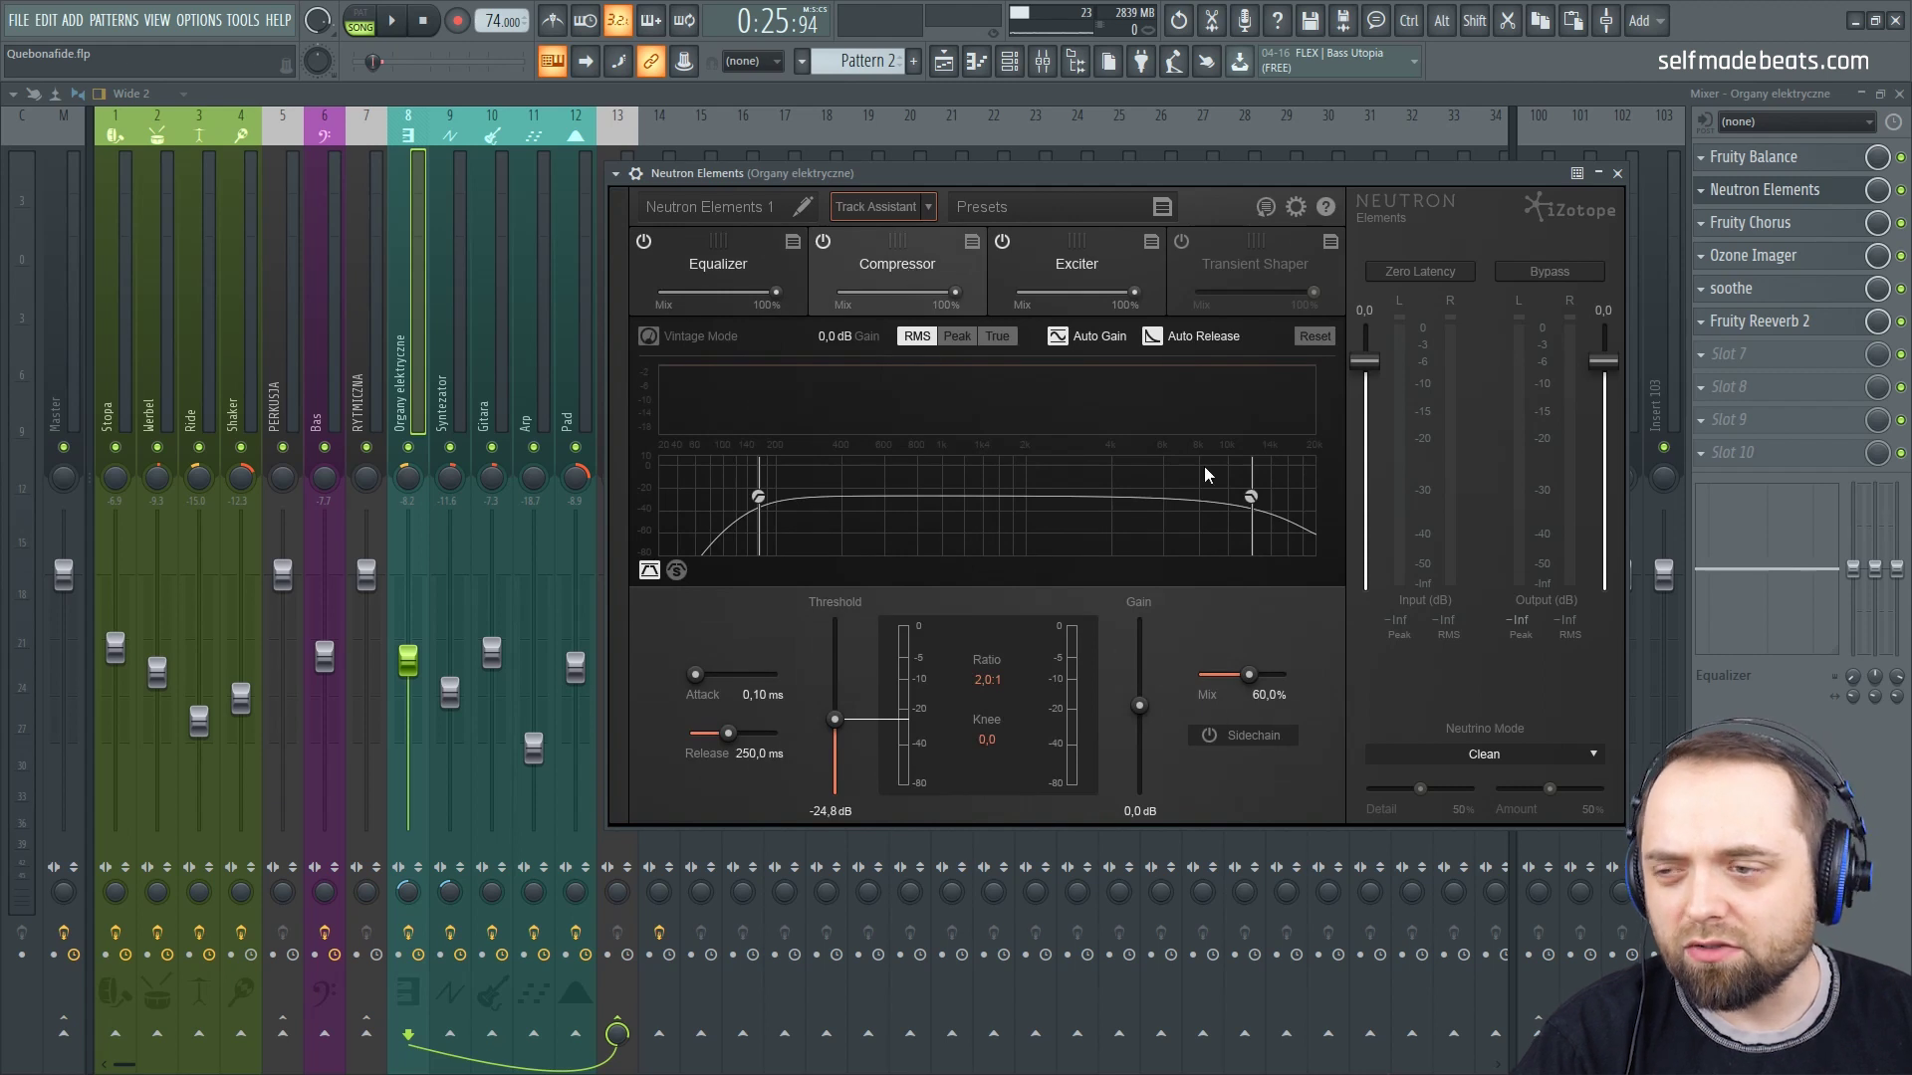
{"action": "left_click", "coordinate": [1073, 261]}
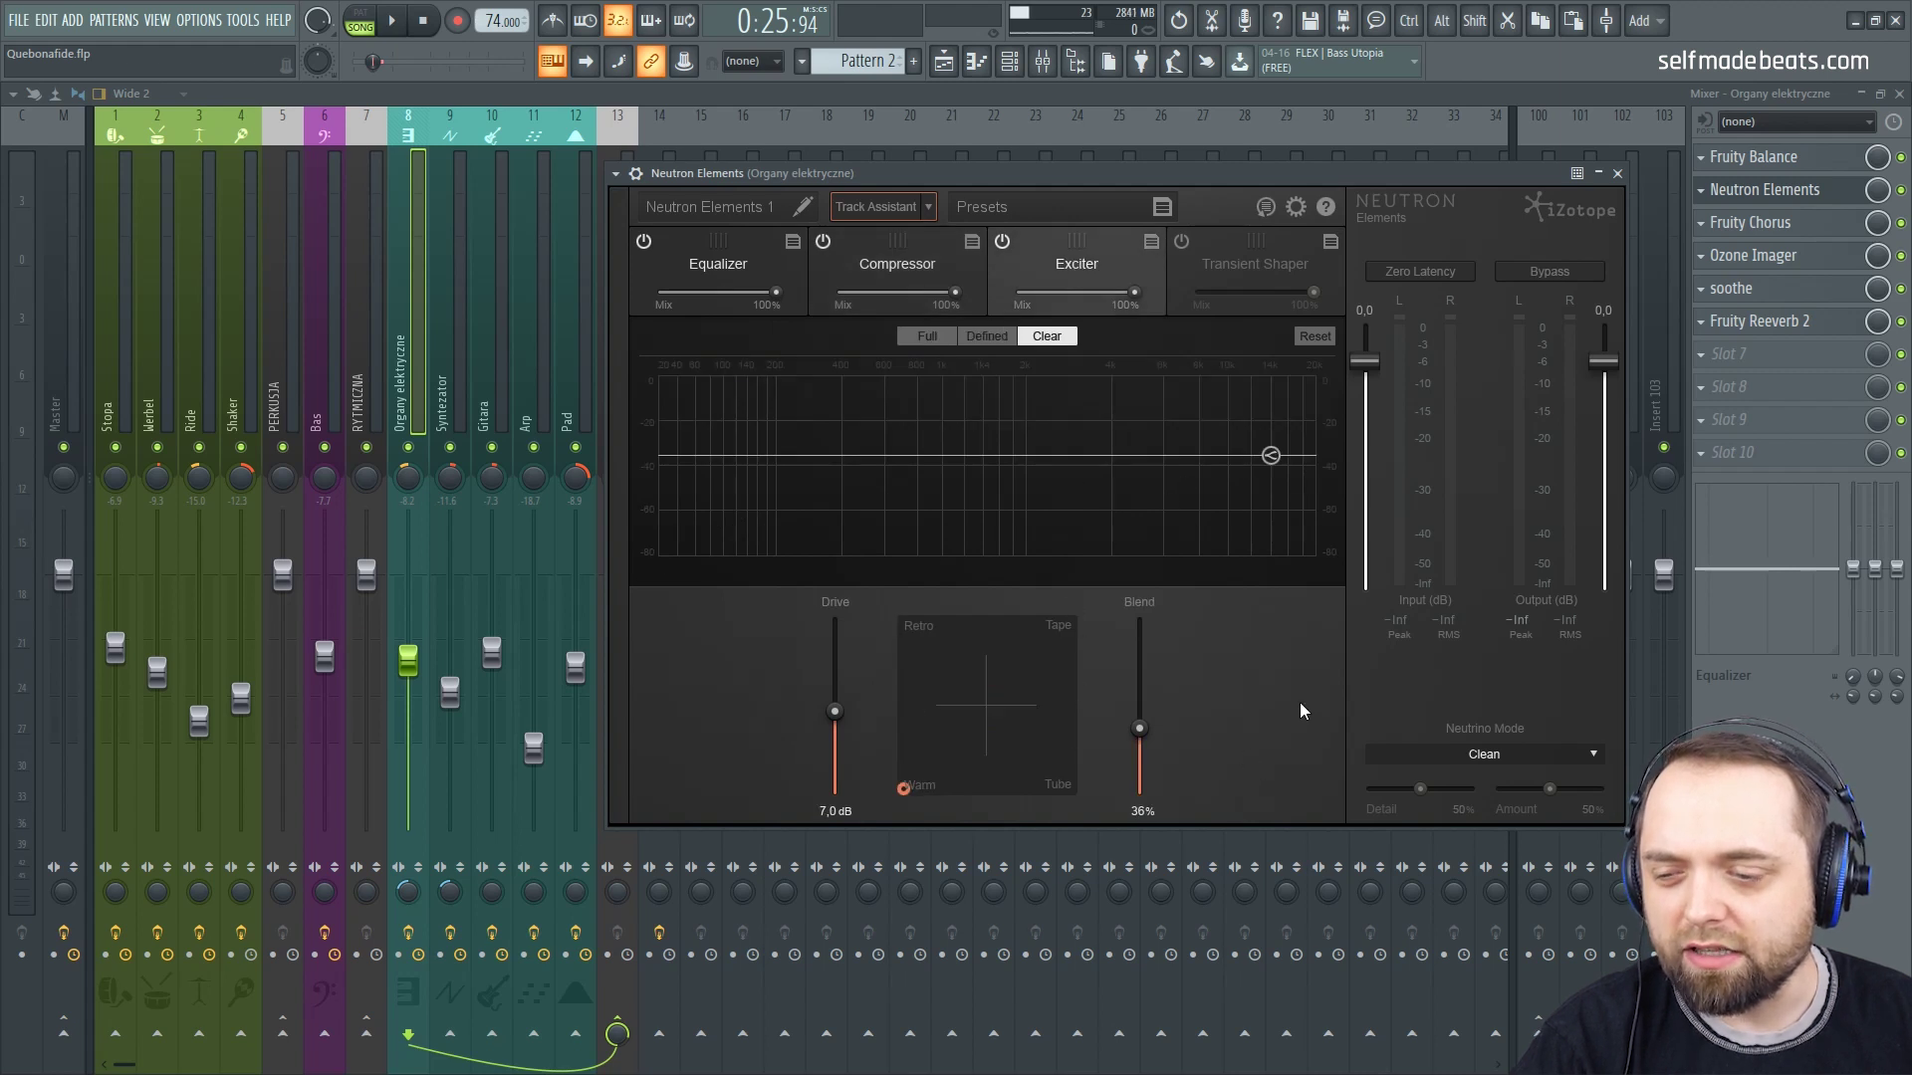
{"action": "left_click", "coordinate": [1618, 175]}
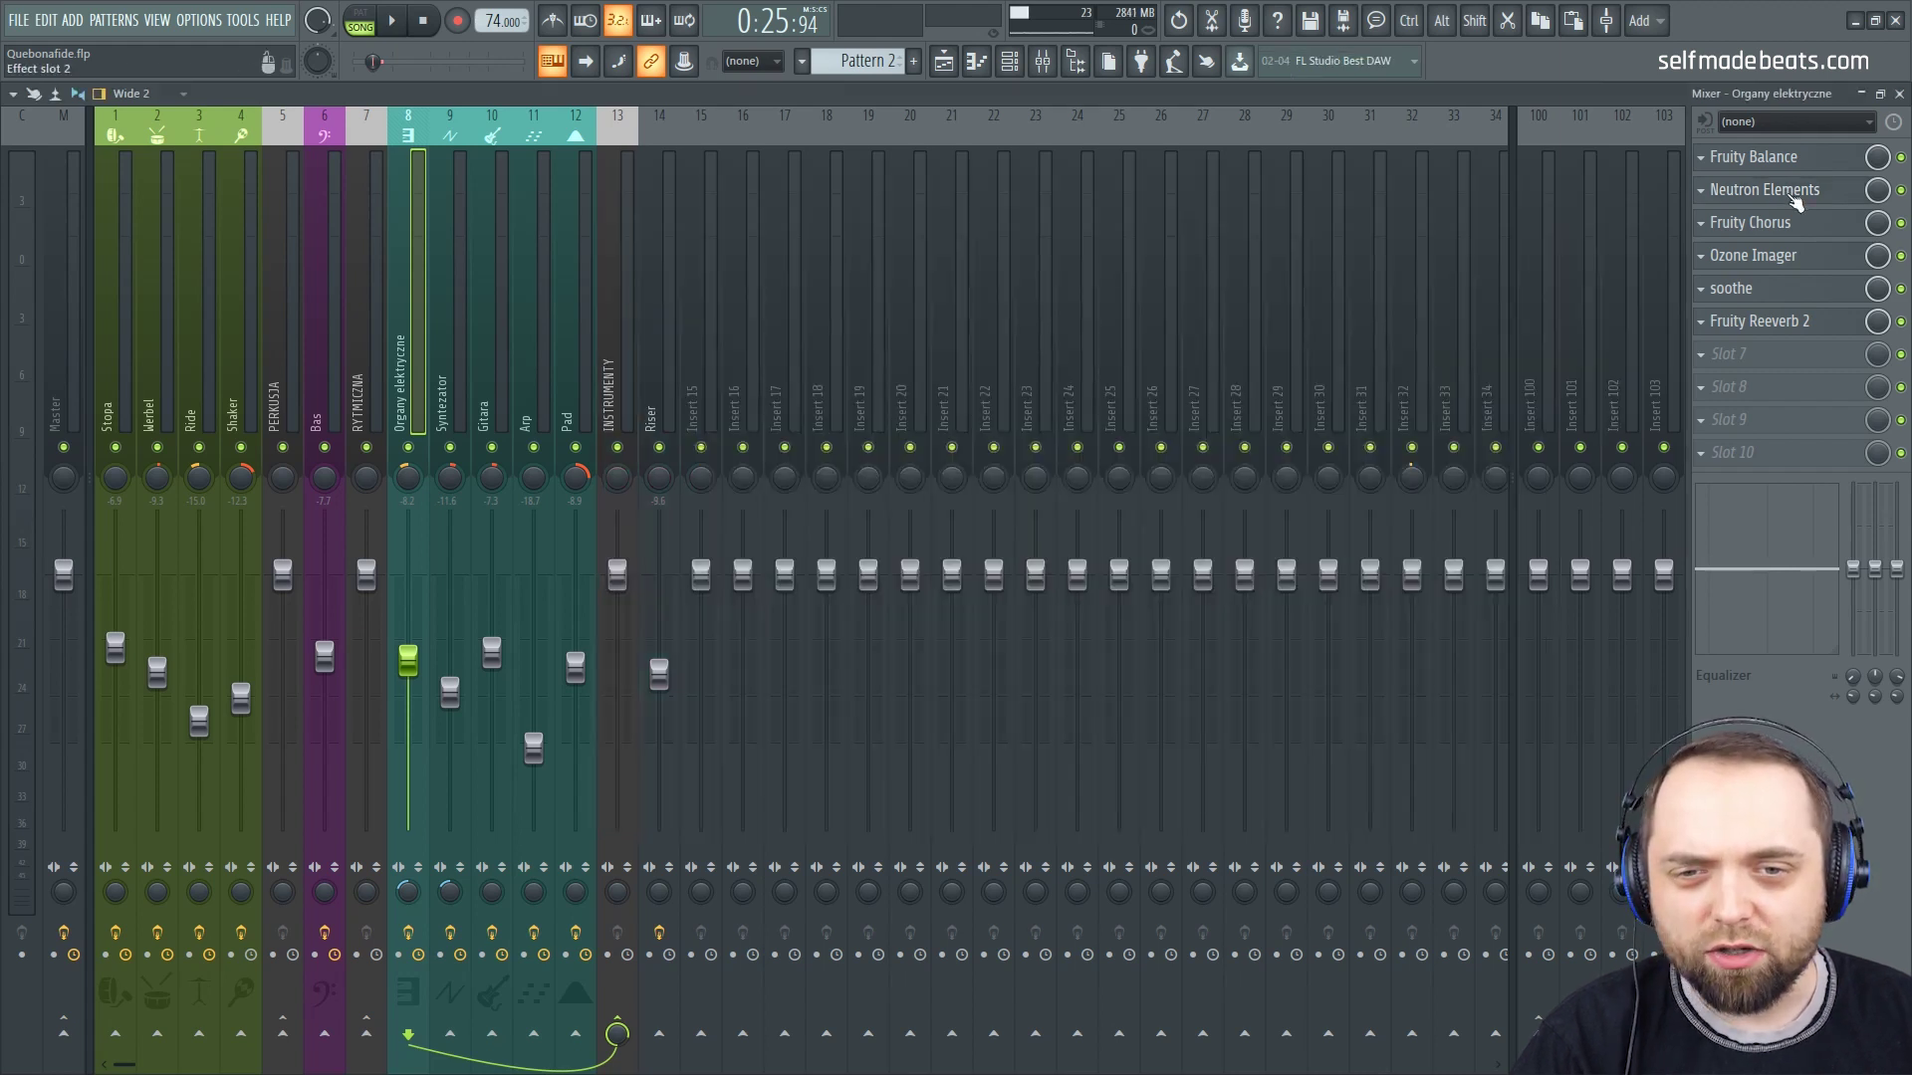
Step: View the Ozone Imager and soothe settings on the Organy elektryczne track, closing each plugin
{"action": "left_click", "coordinate": [1793, 225]}
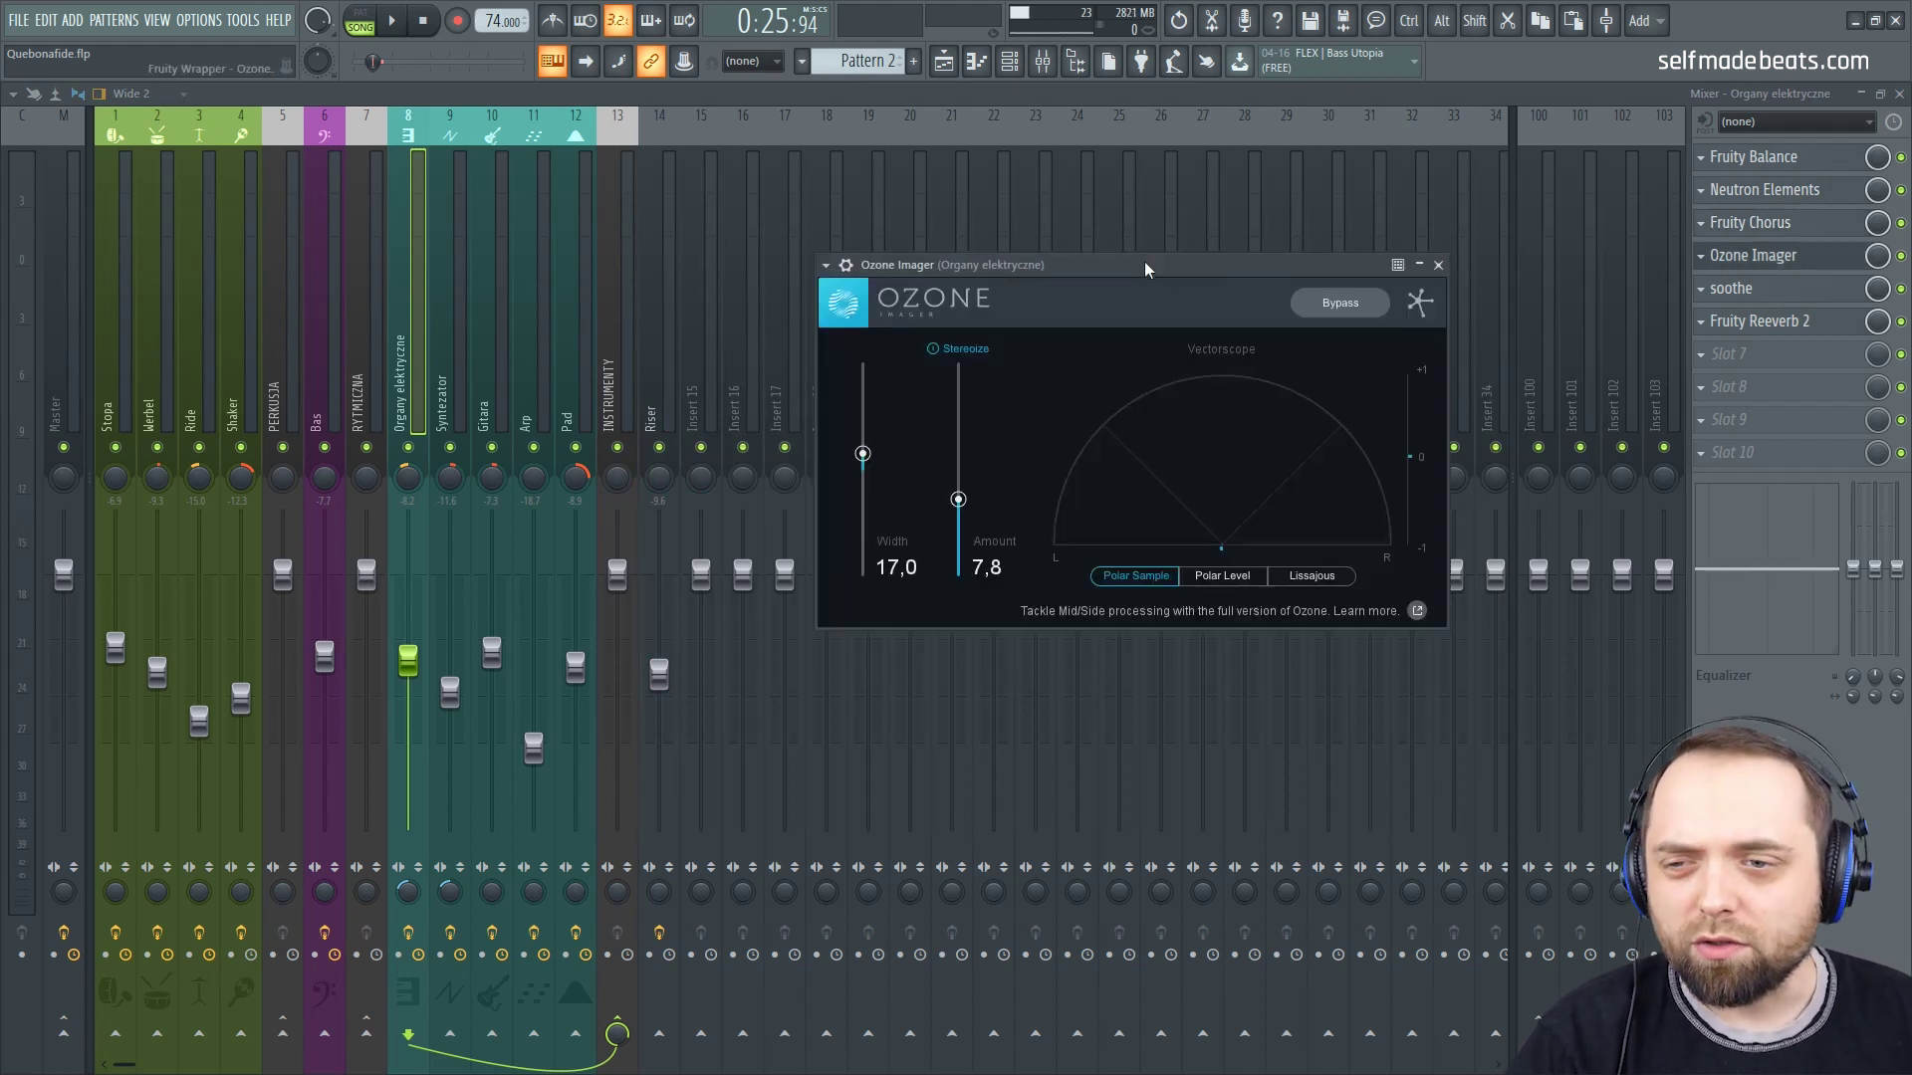
{"action": "left_click_drag", "start_coordinate": [1144, 262], "coordinate": [1289, 261]}
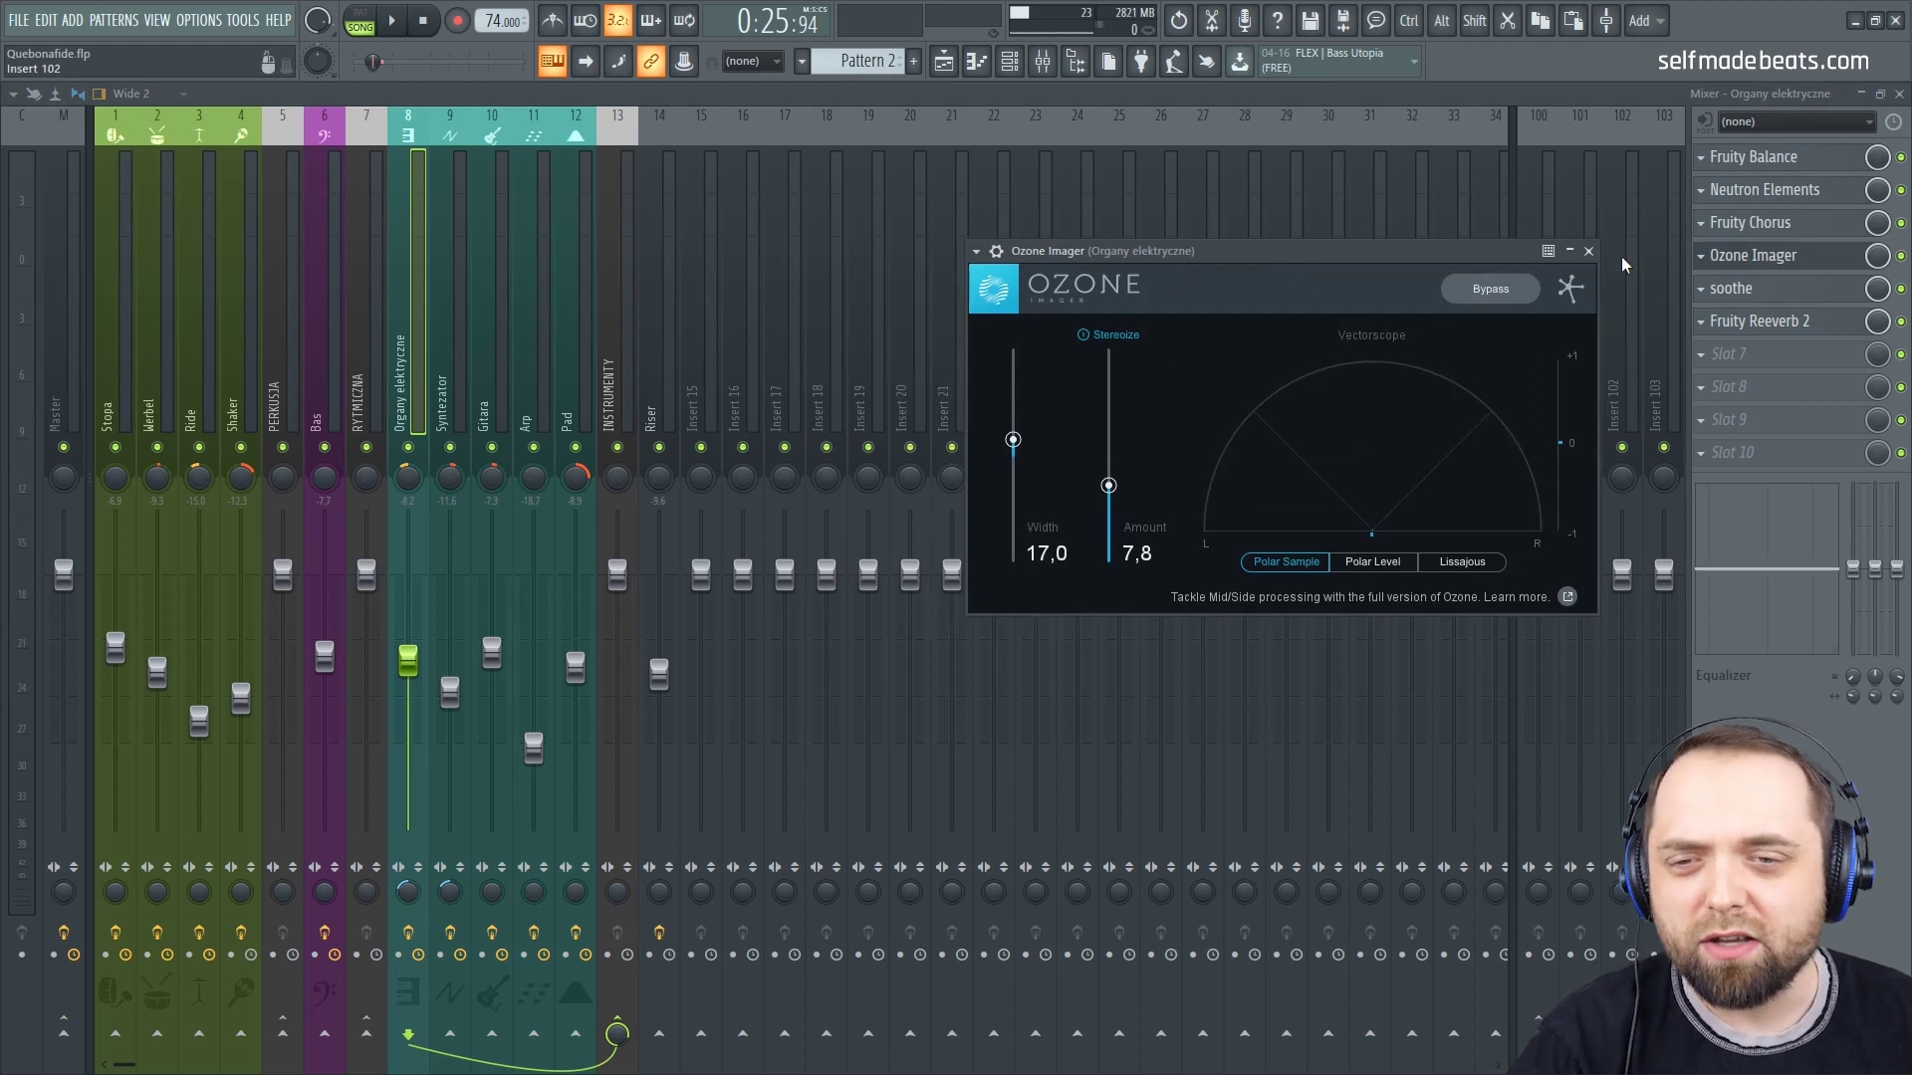
{"action": "left_click", "coordinate": [1588, 251]}
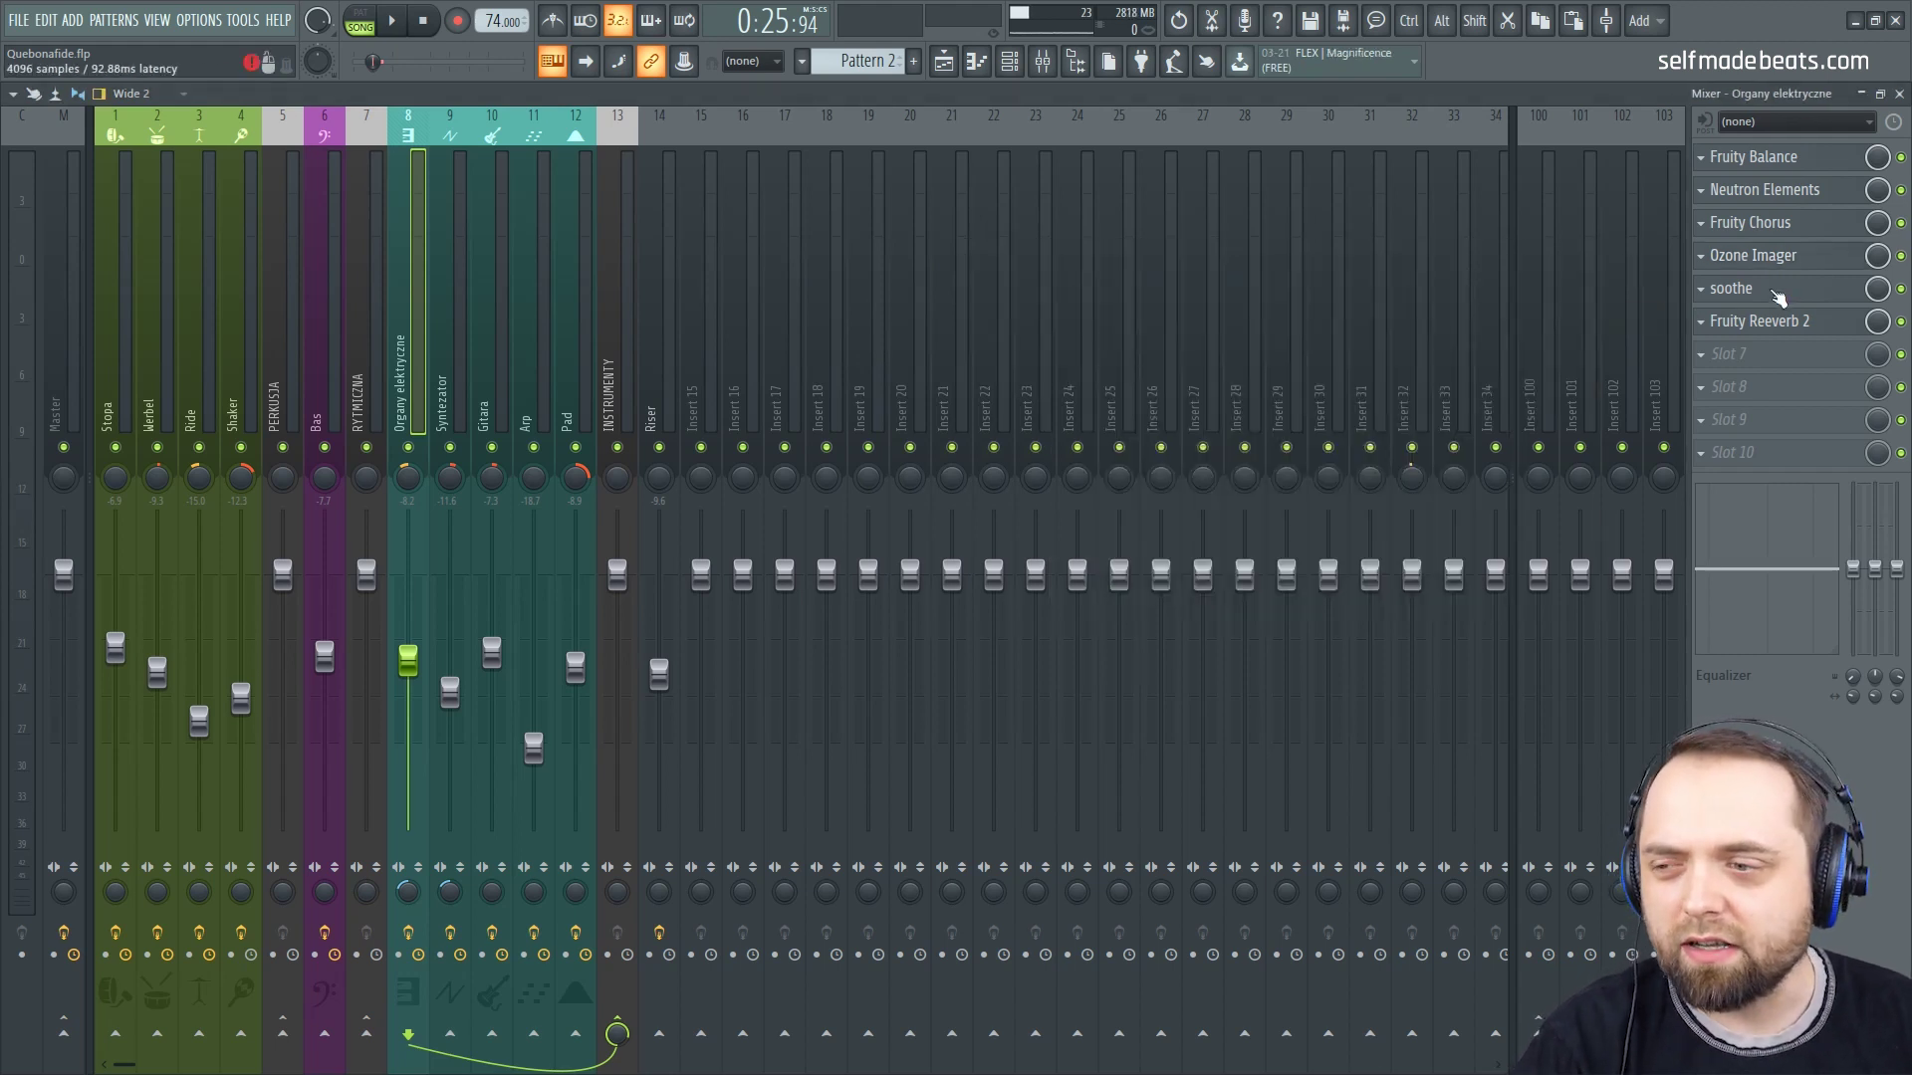
{"action": "left_click", "coordinate": [1778, 296]}
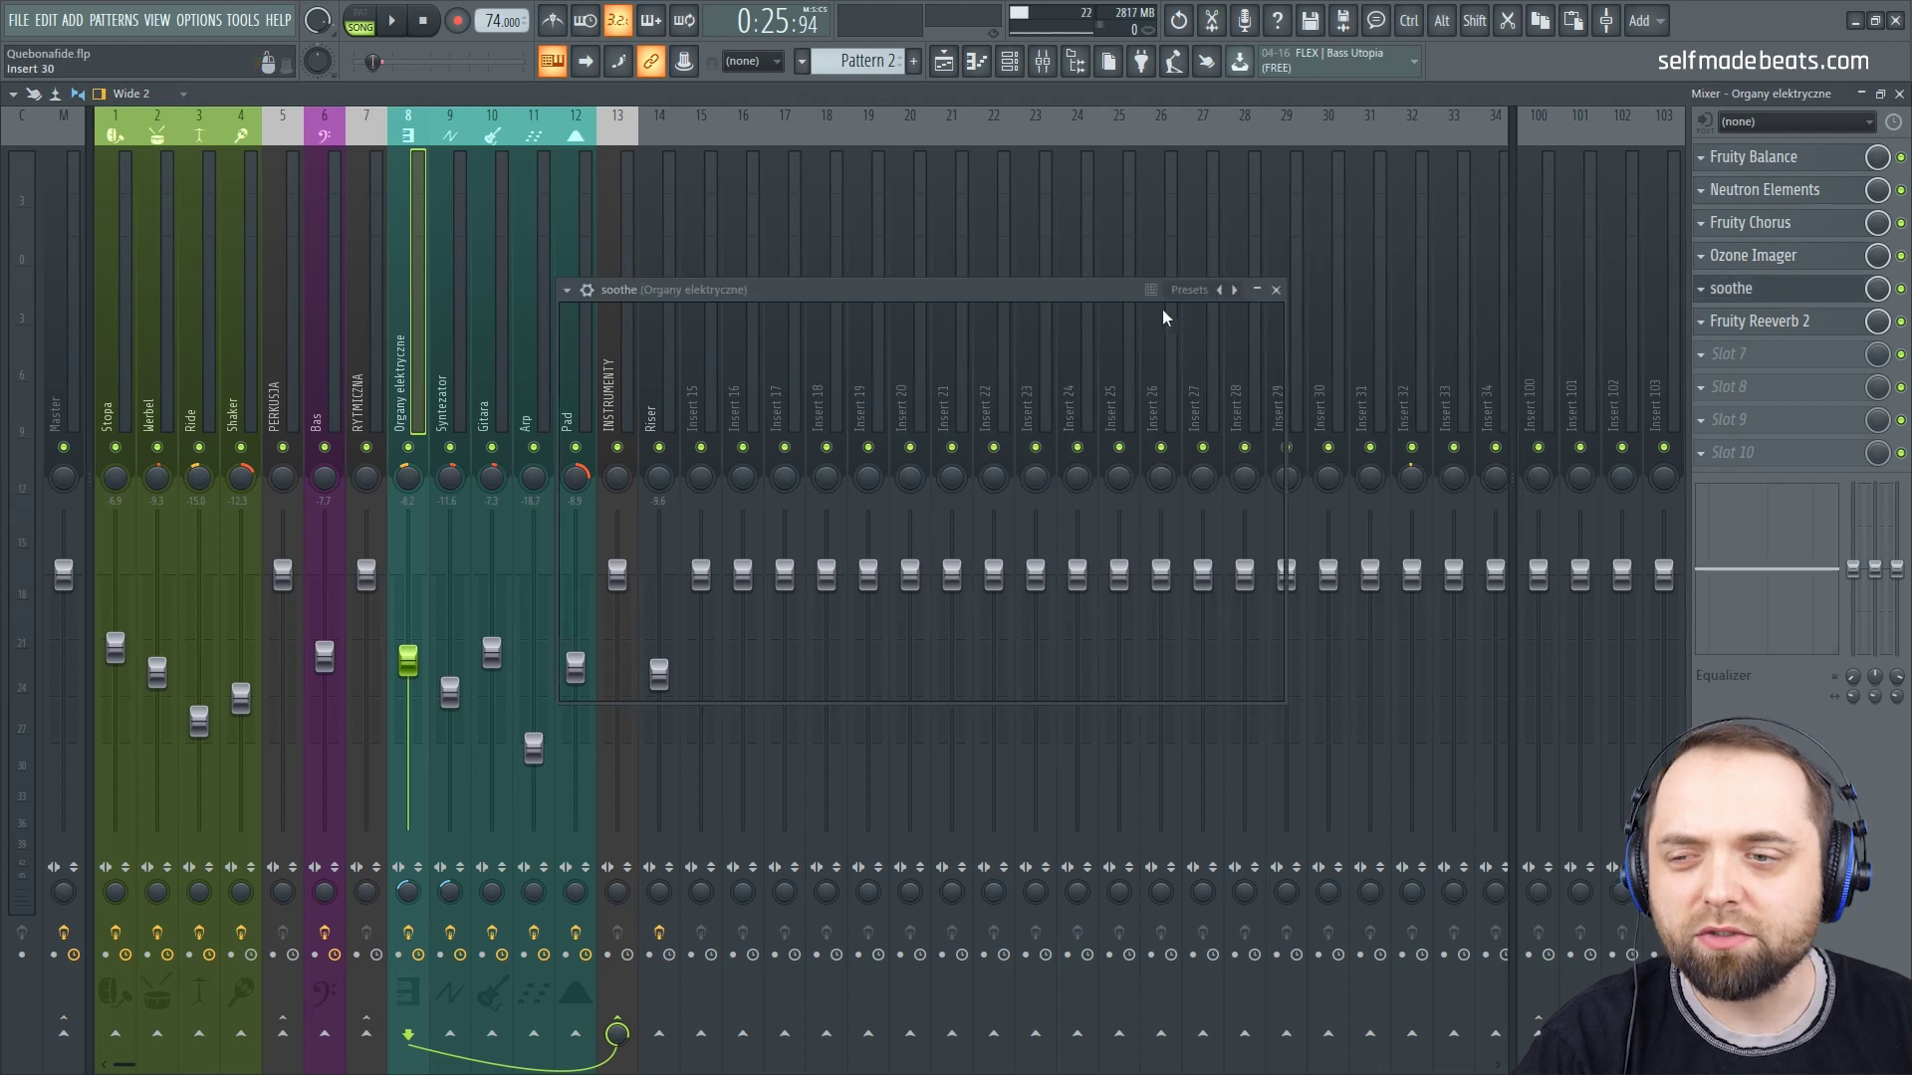
{"action": "left_click_drag", "start_coordinate": [1019, 290], "coordinate": [983, 287]}
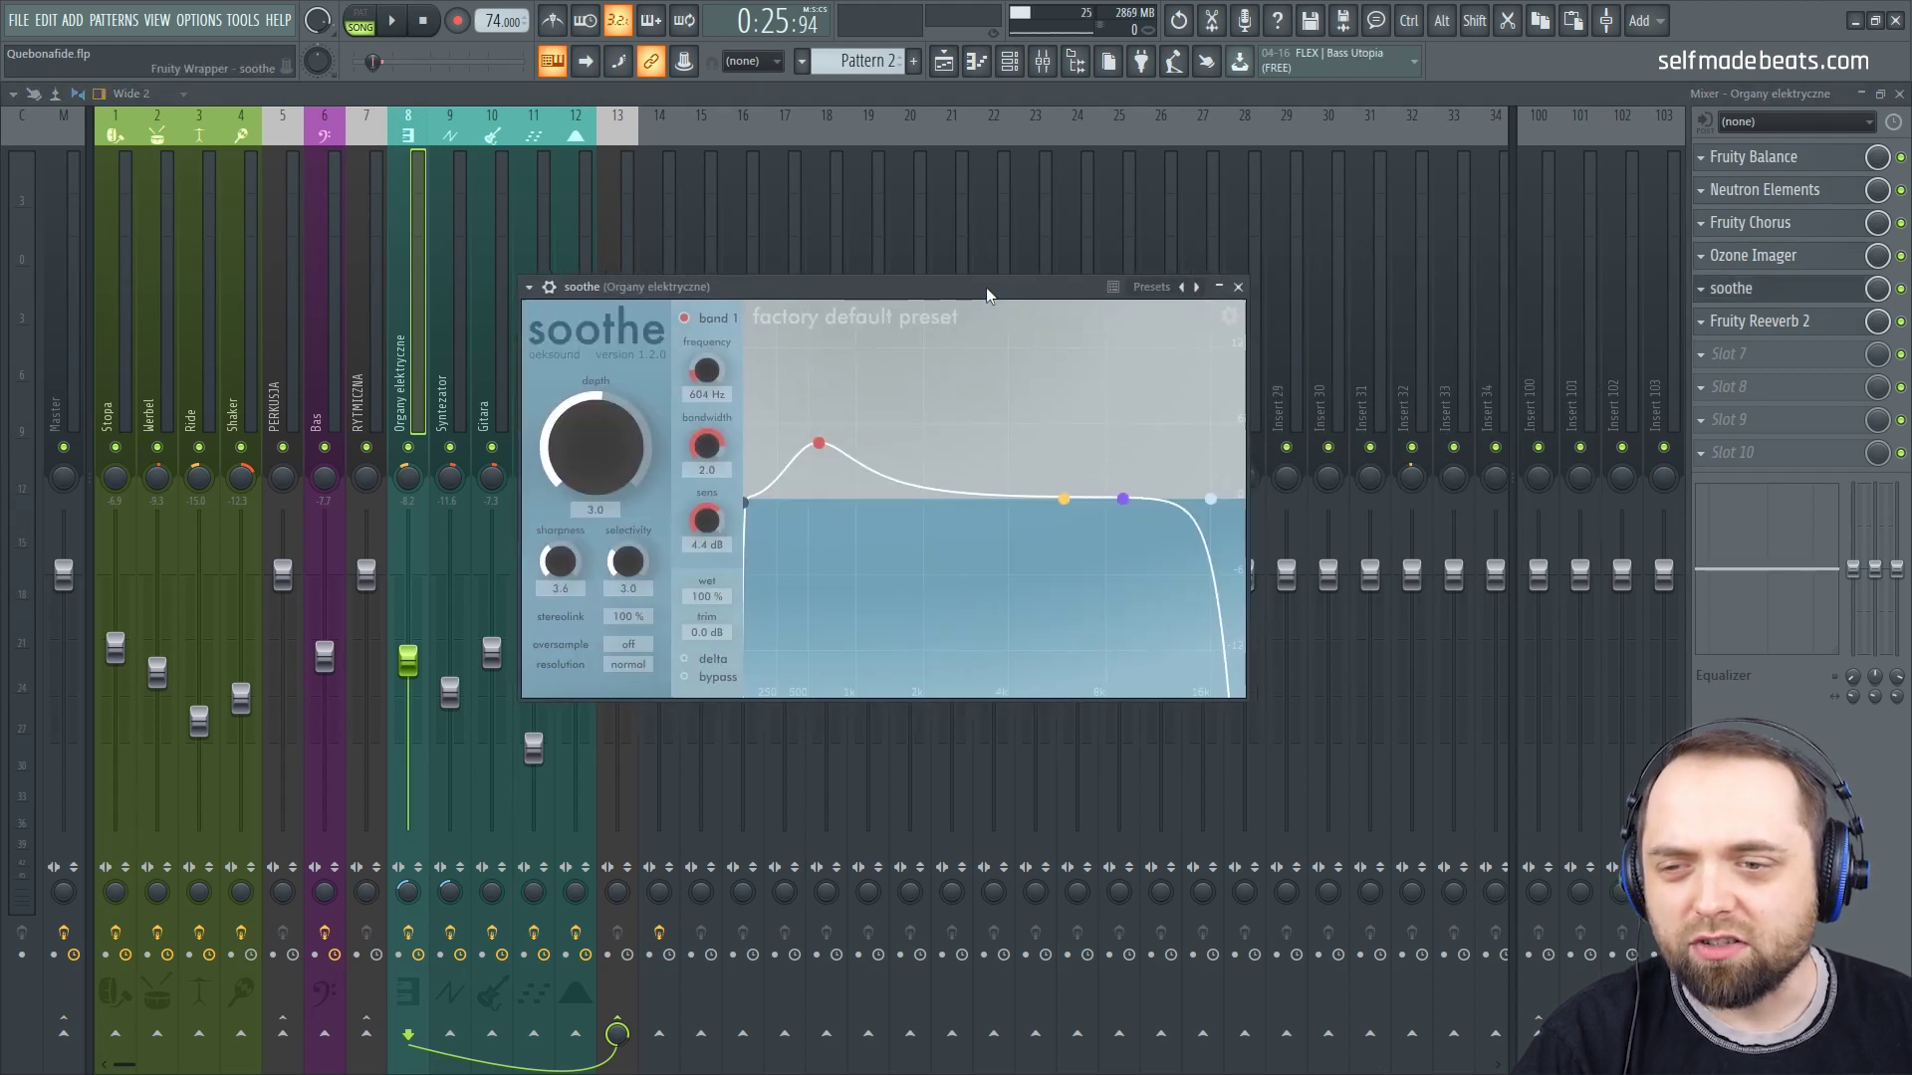
{"action": "left_click", "coordinate": [1238, 287]}
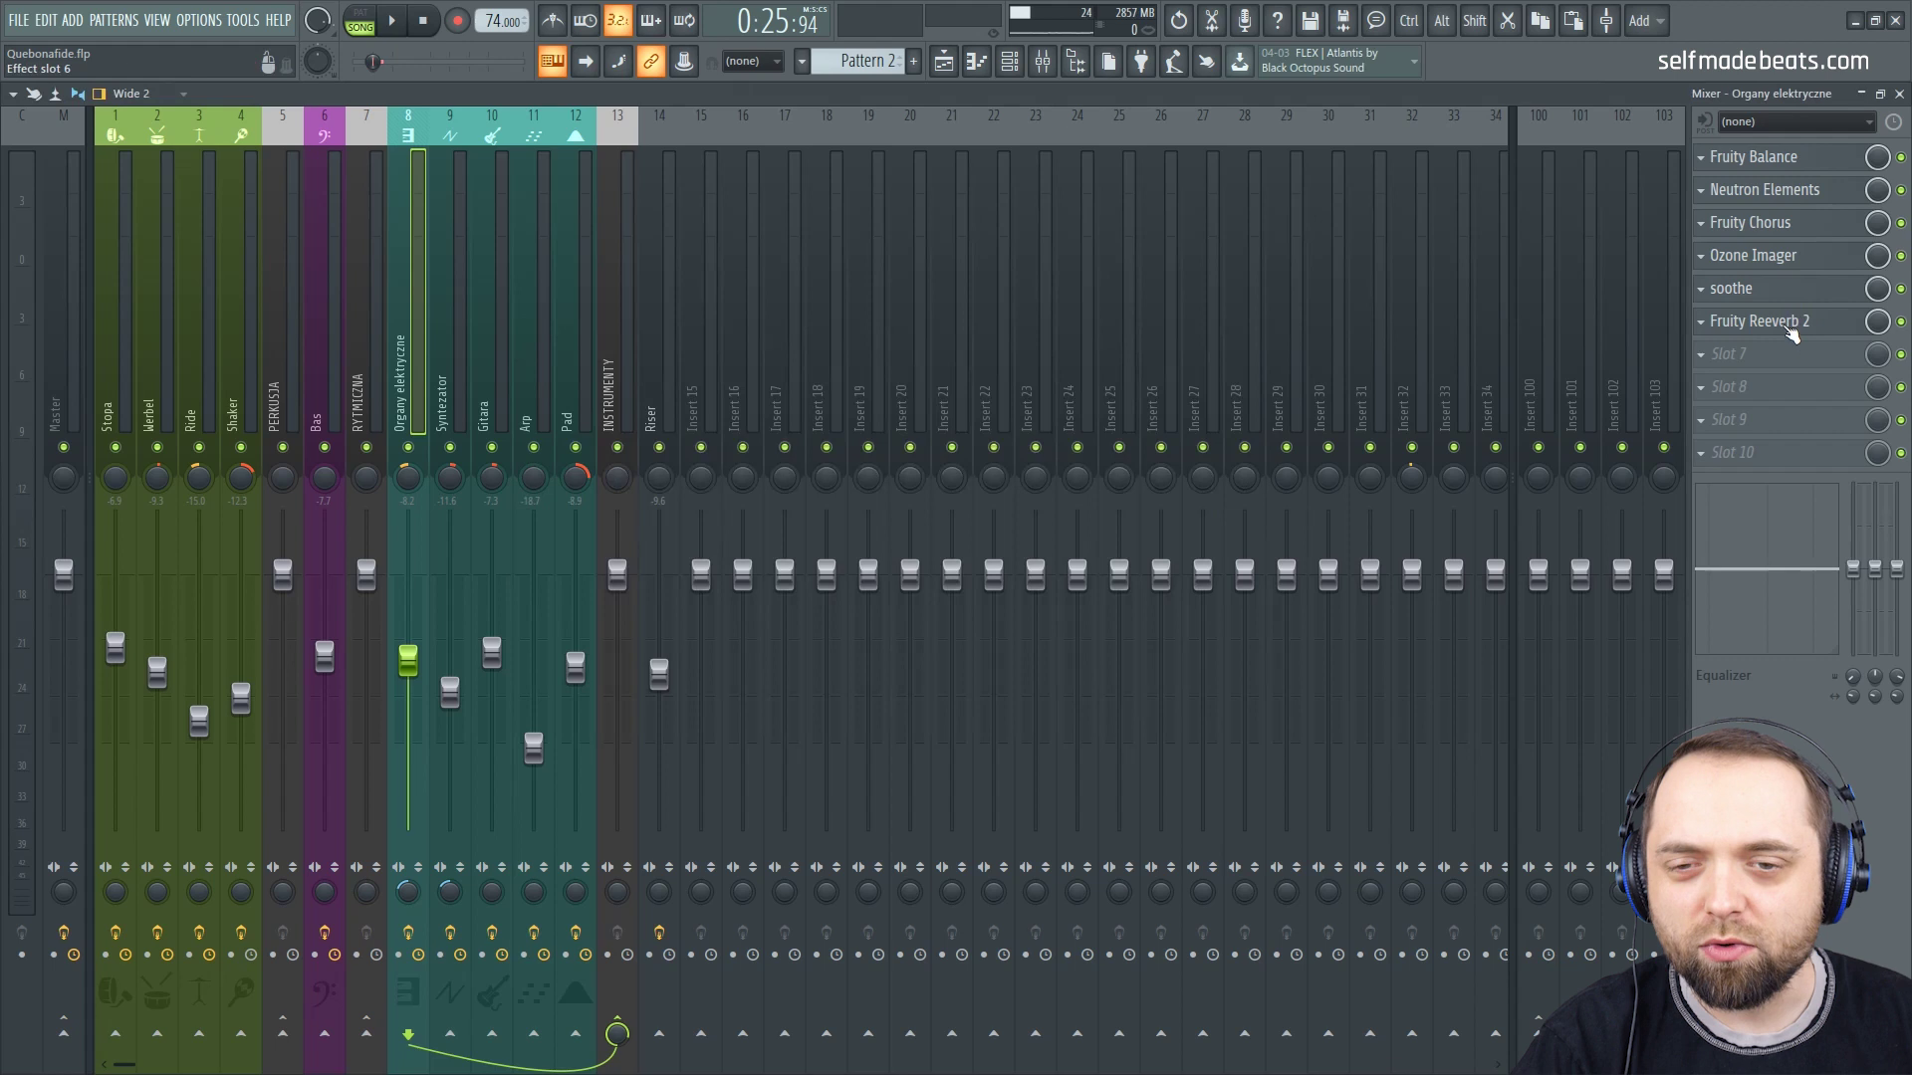
Step: View the Fruity Reeverb 2 settings on the Organy elektryczne track and close the plugin
{"action": "left_click", "coordinate": [1791, 334]}
{"action": "left_click_drag", "start_coordinate": [781, 290], "coordinate": [1118, 289]}
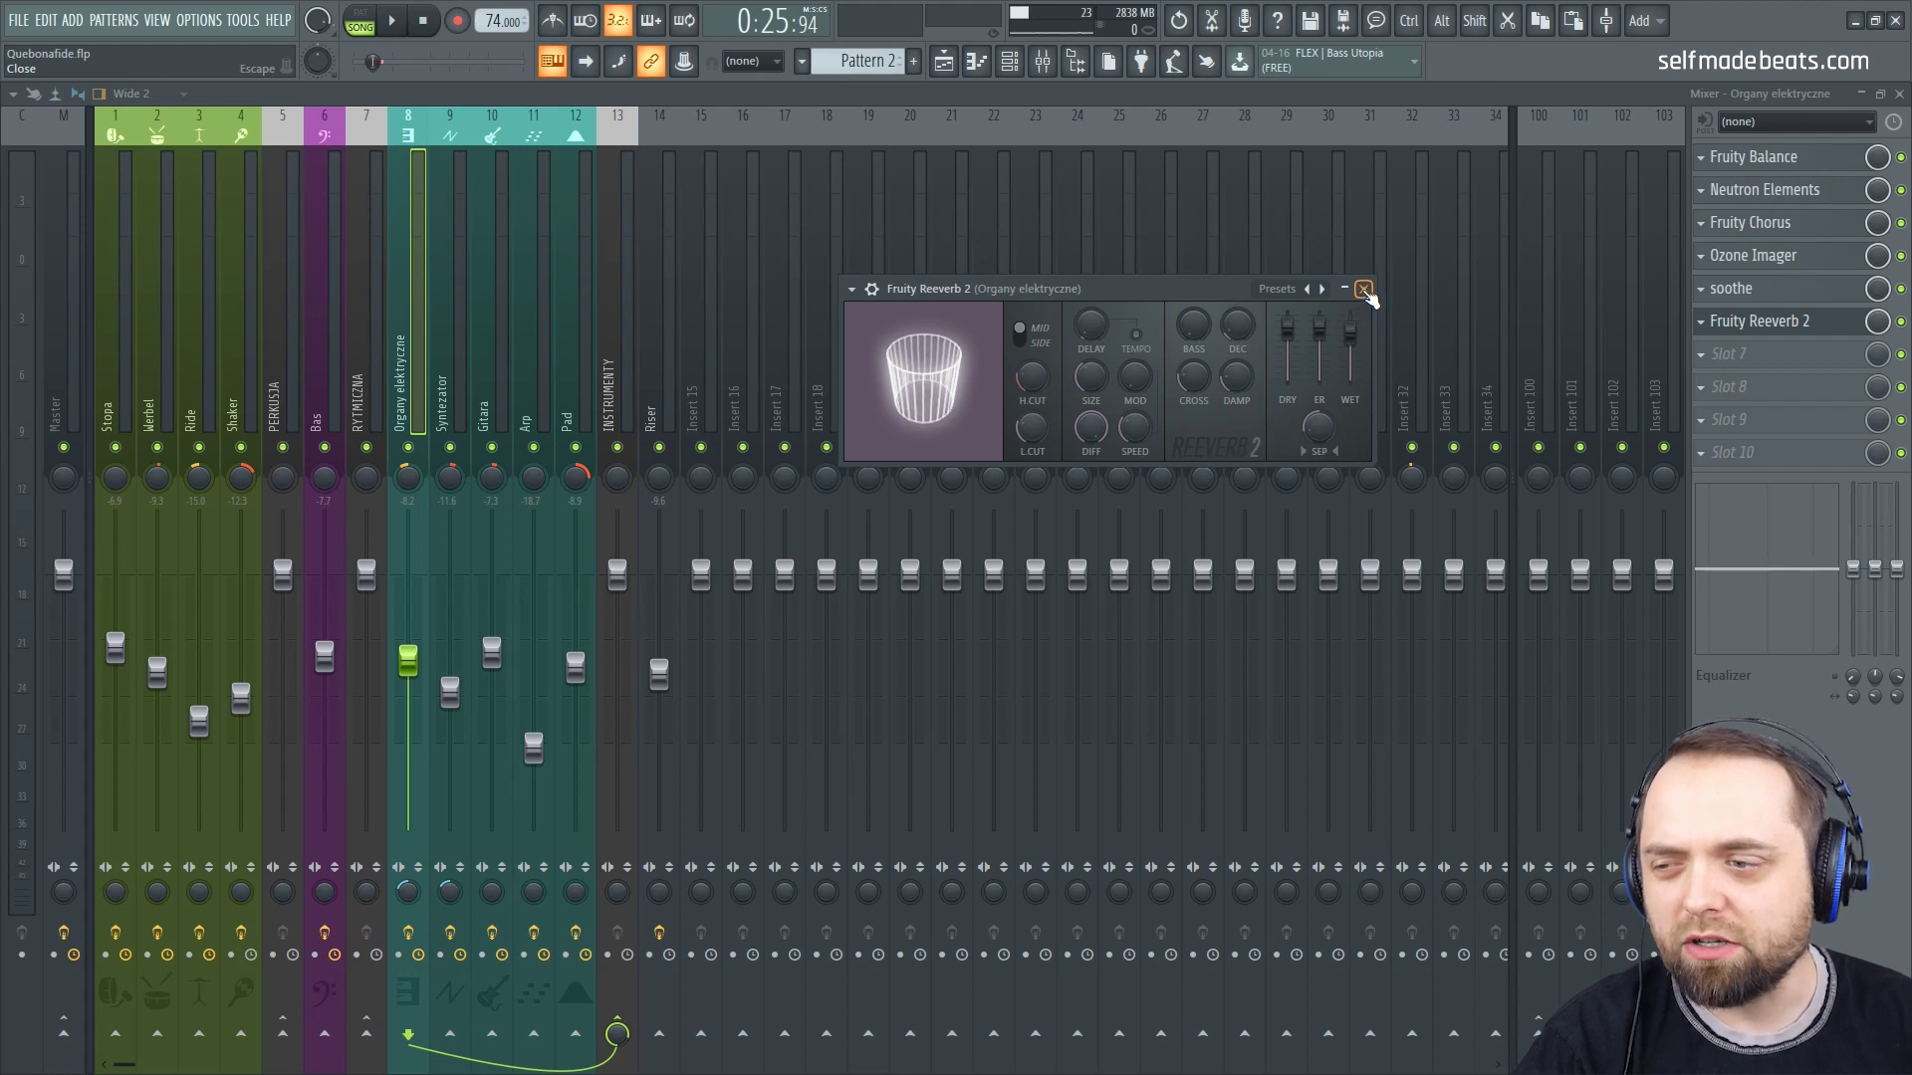
{"action": "left_click", "coordinate": [1364, 289]}
Step: Select the Syntezator mixer track, inspect its Neutron Elements equalizer bands, and set the low-cut filter frequency to 33 Hz
{"action": "left_click", "coordinate": [445, 349]}
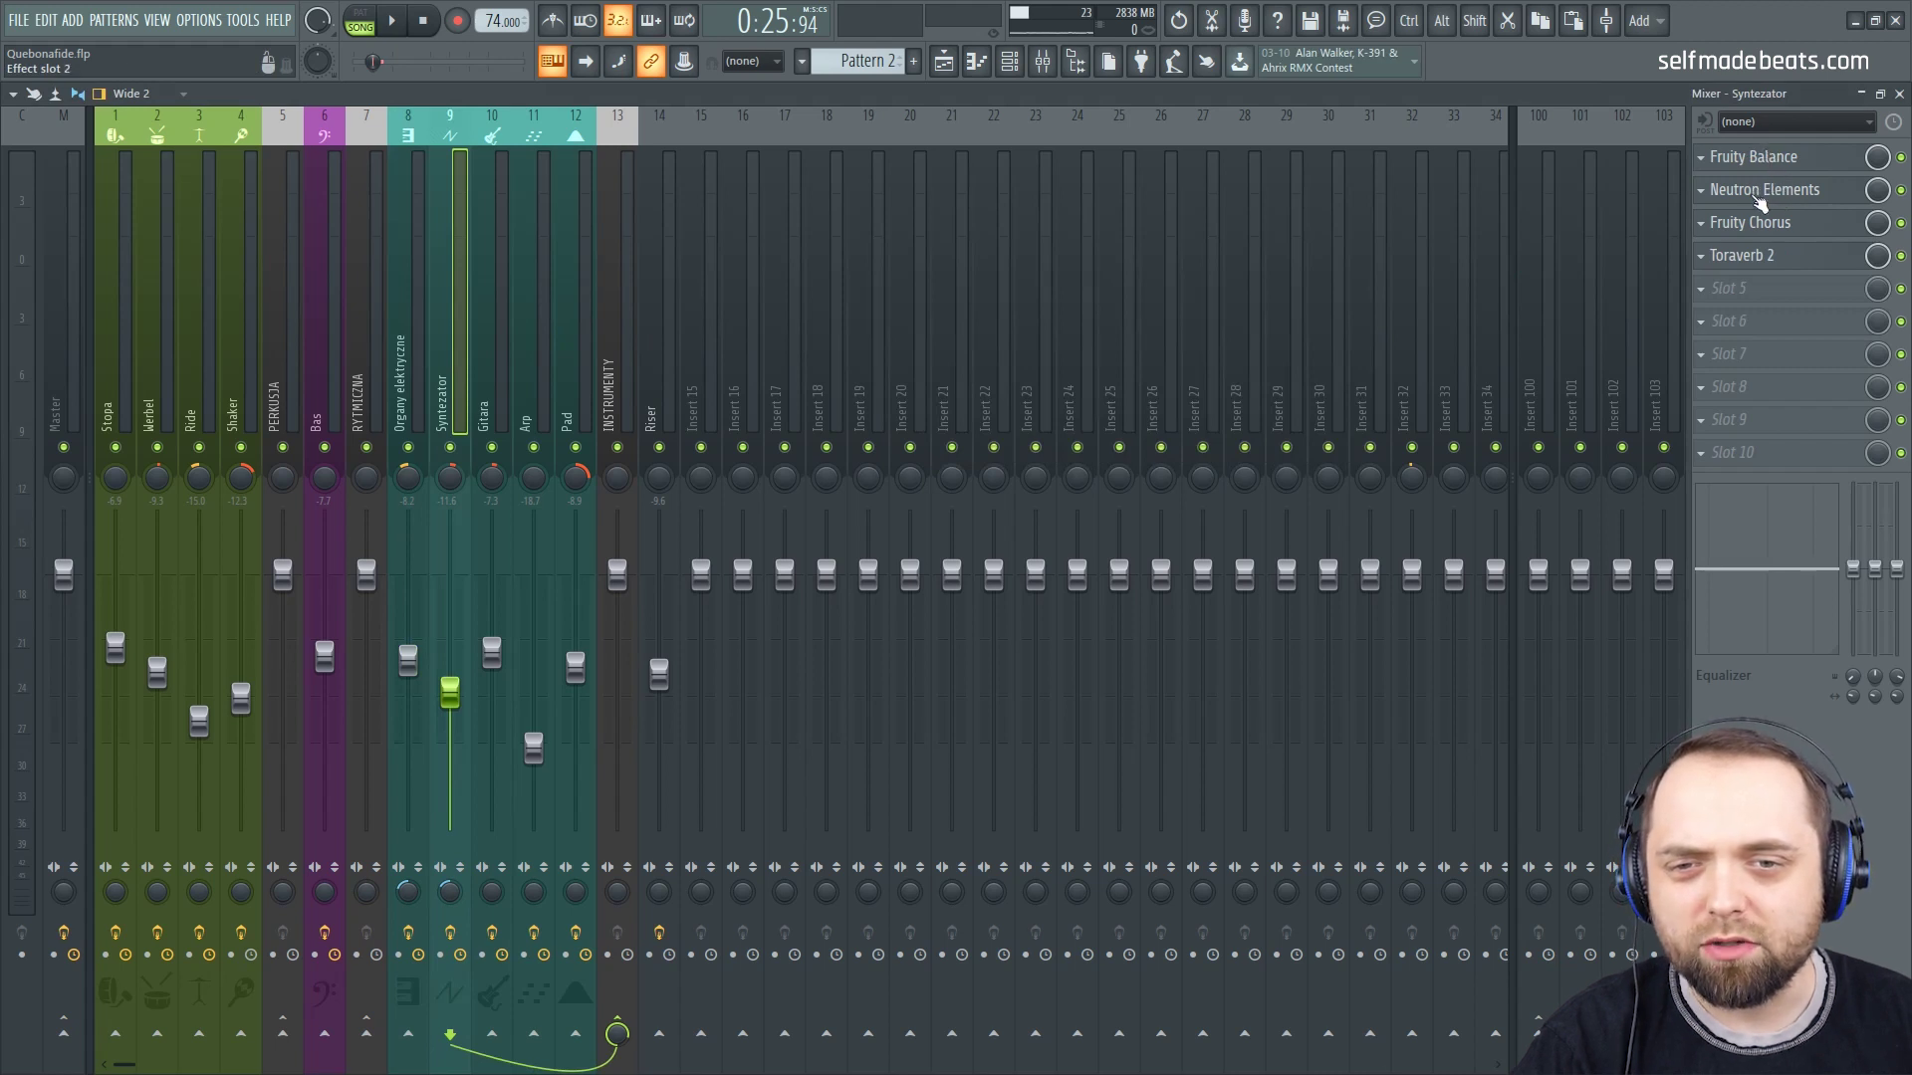
{"action": "left_click_drag", "start_coordinate": [910, 255], "coordinate": [1407, 211]}
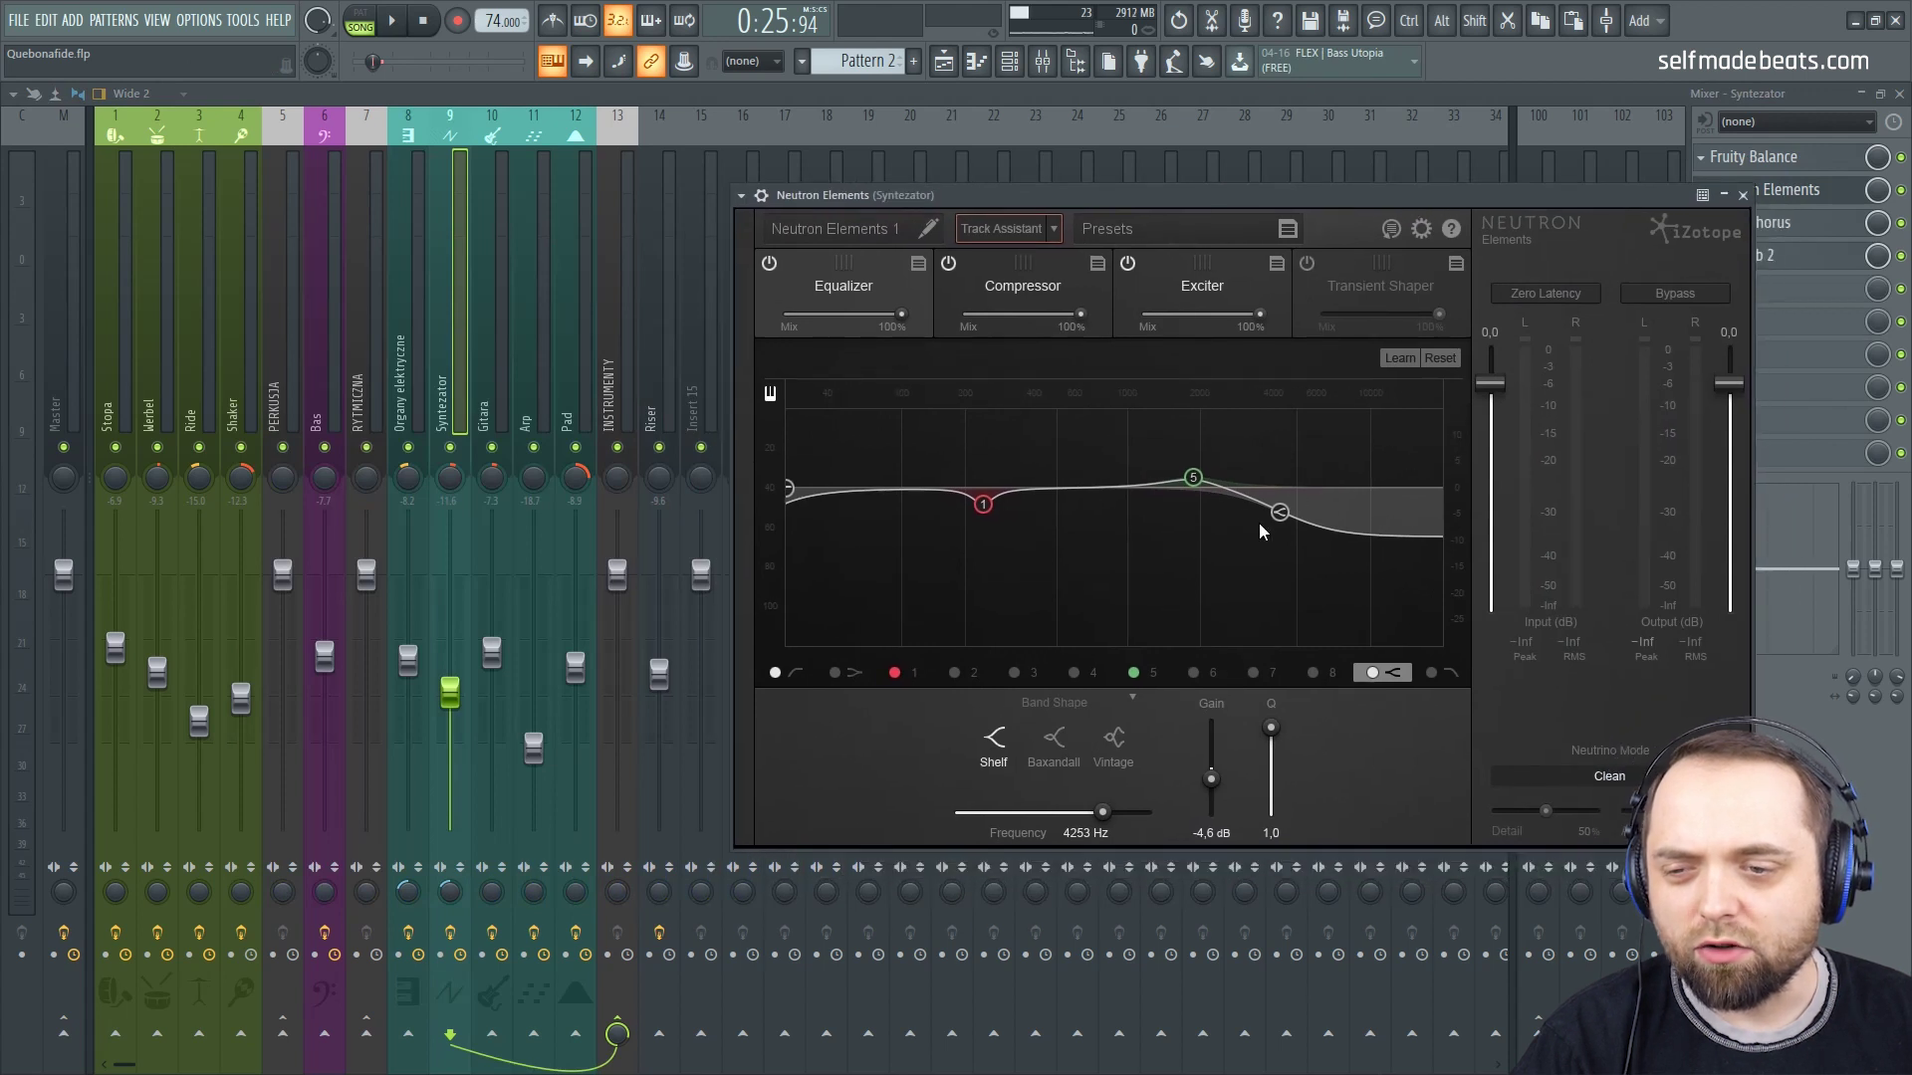
{"action": "left_click", "coordinate": [1195, 480]}
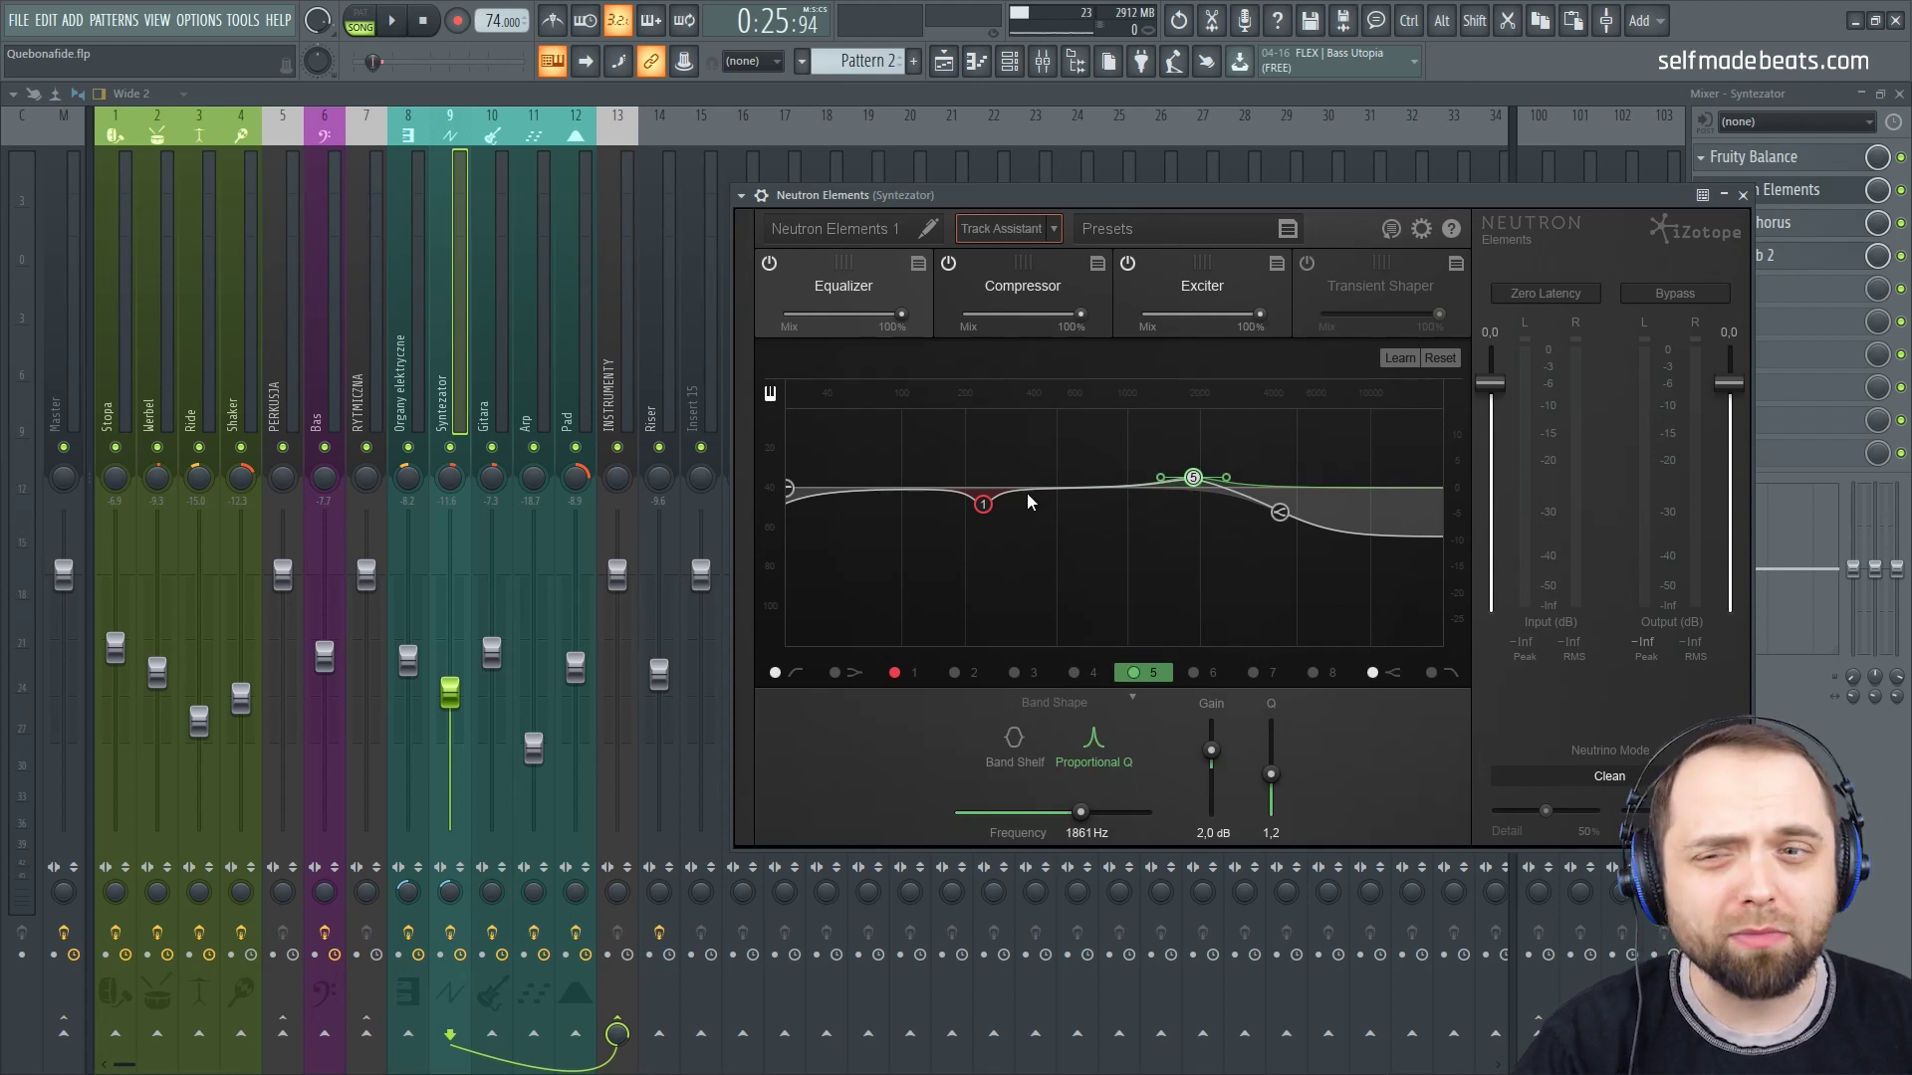
{"action": "left_click", "coordinate": [984, 505]}
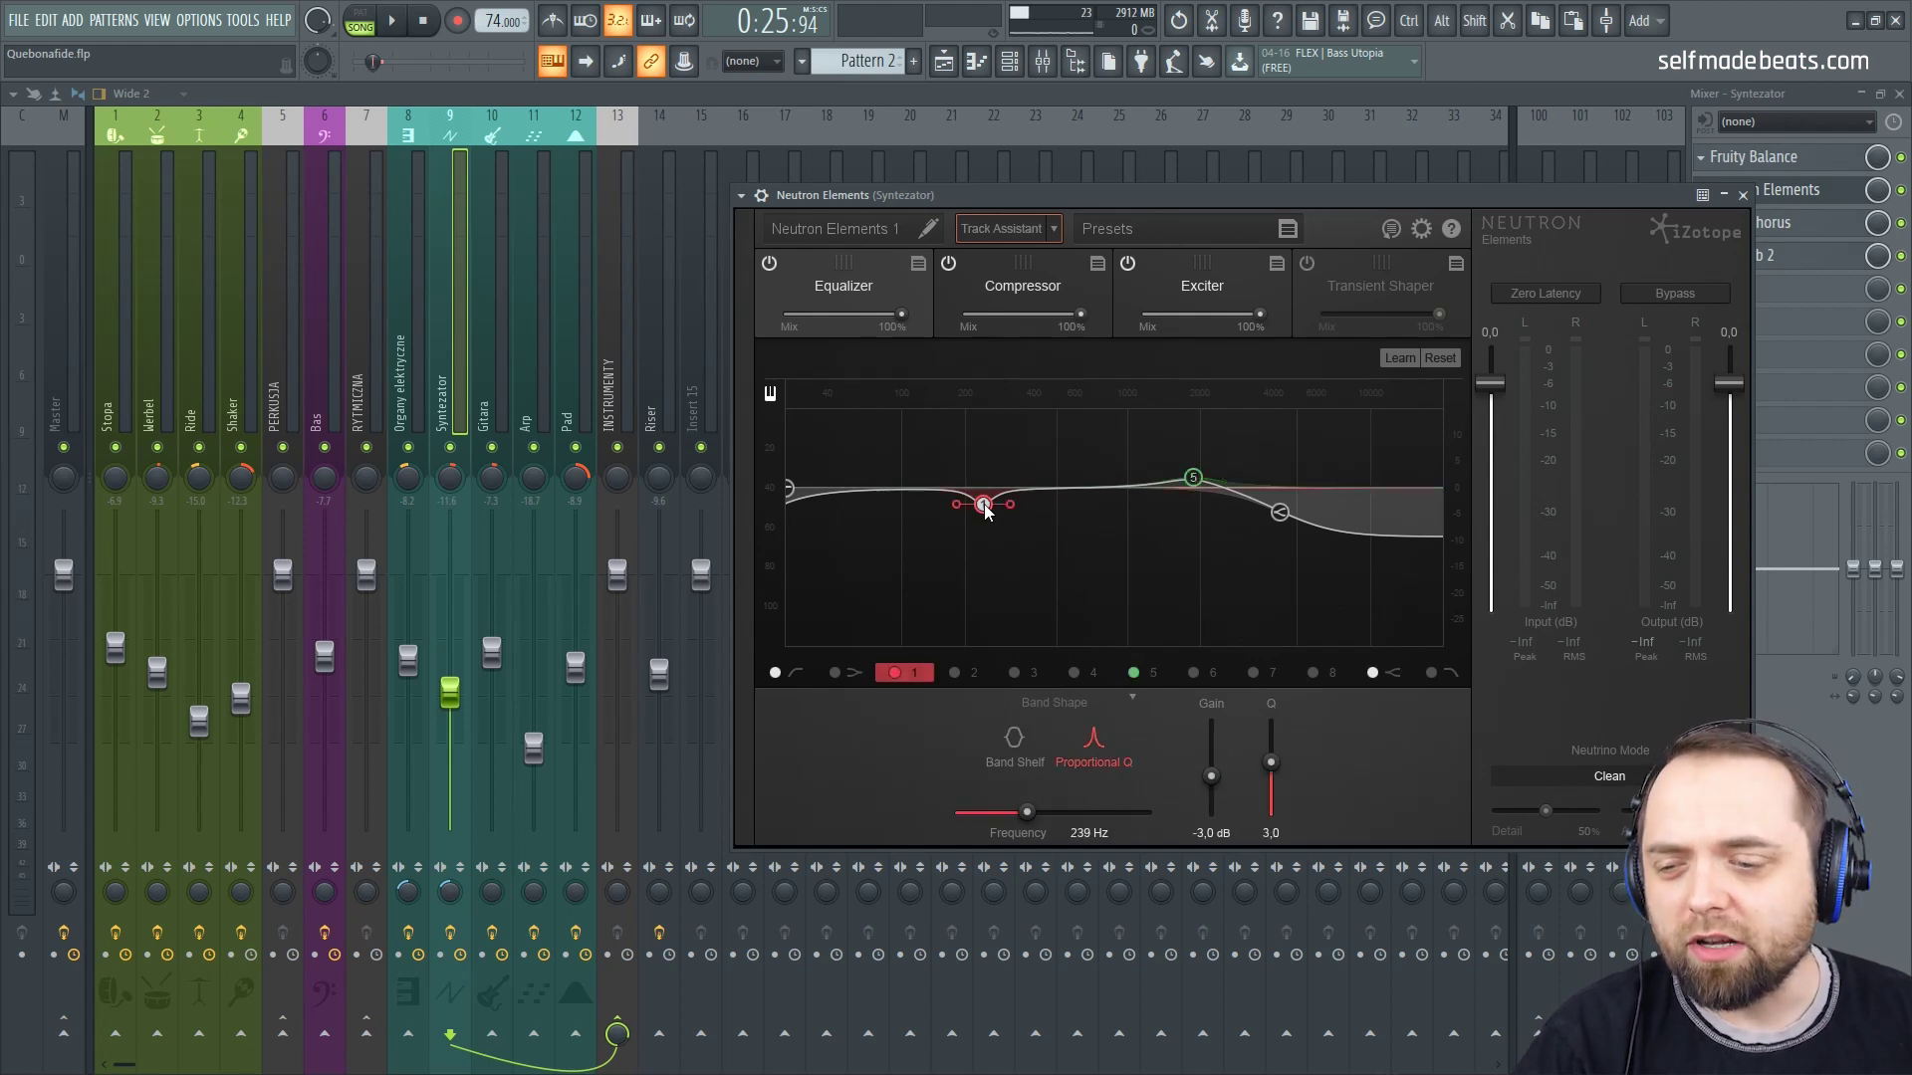
{"action": "mouse_move", "coordinate": [984, 507]}
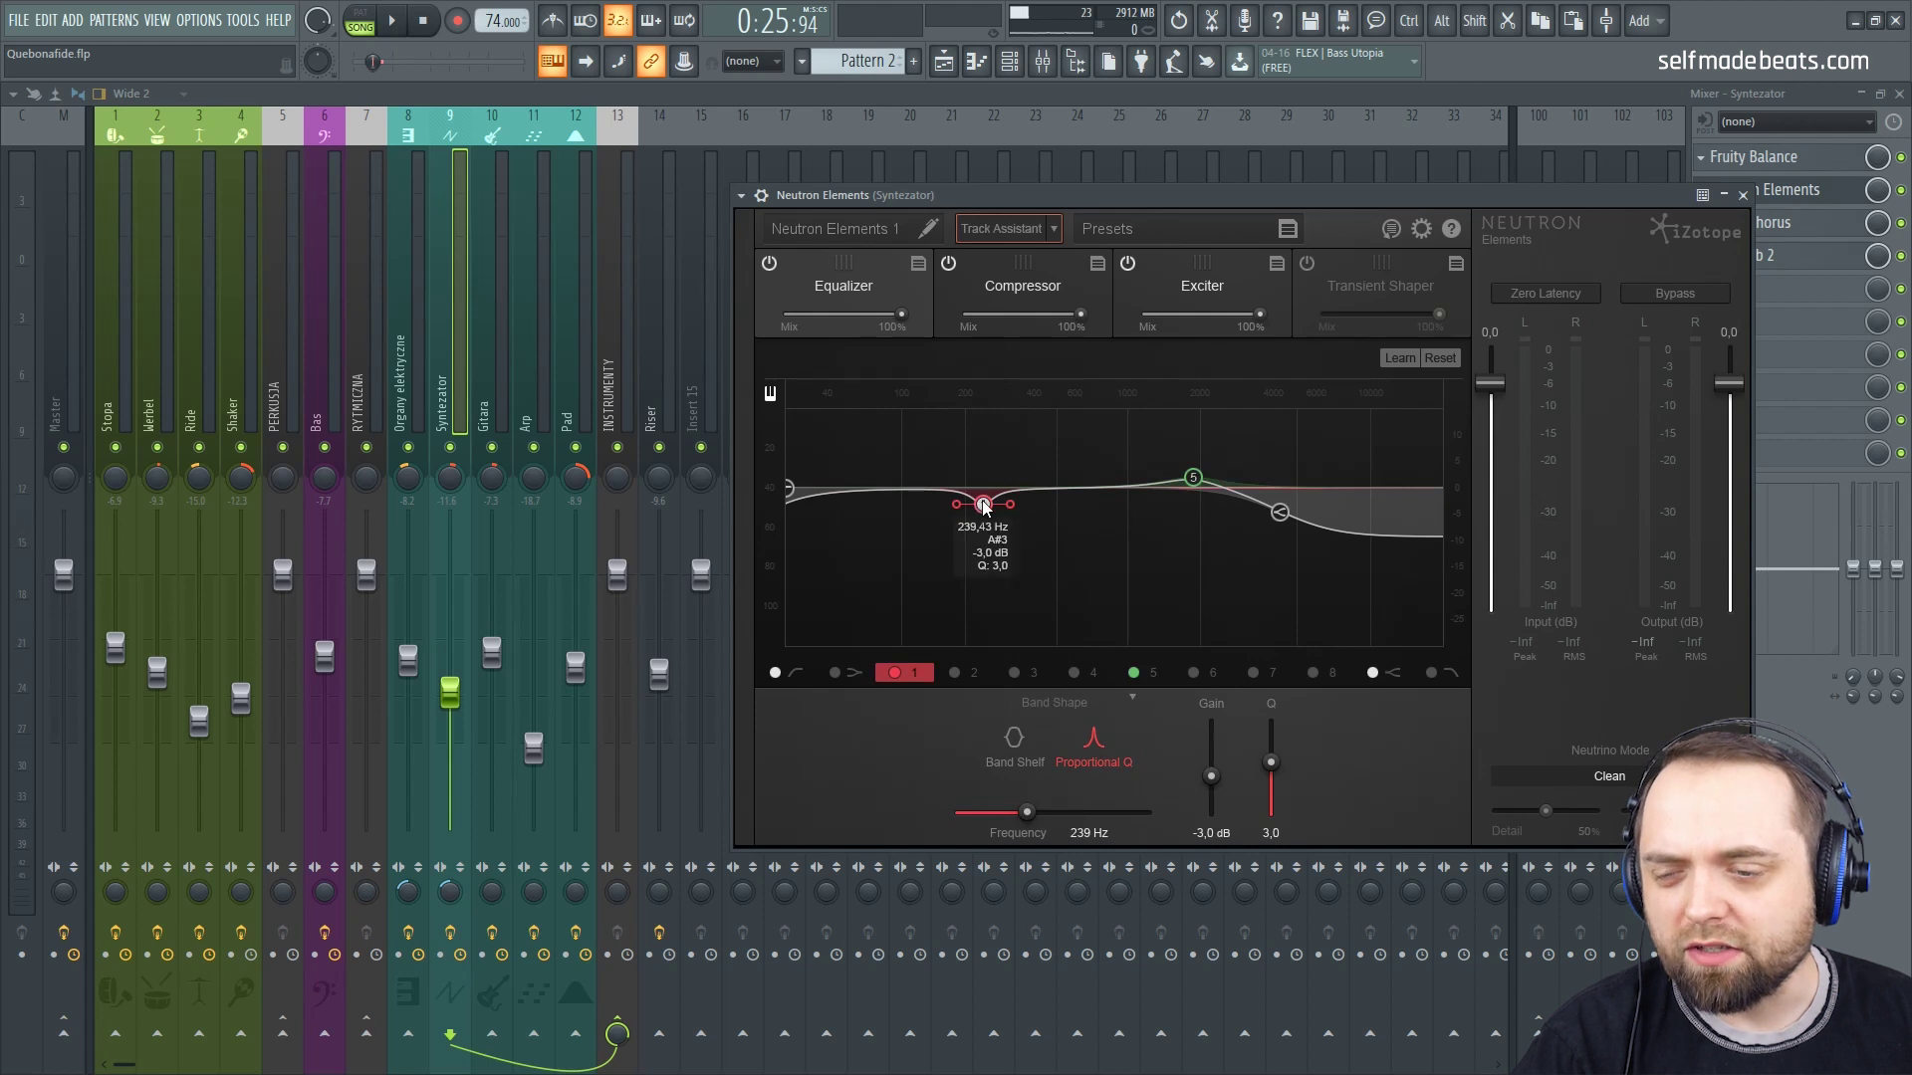
{"action": "left_click_drag", "start_coordinate": [790, 492], "coordinate": [815, 490]}
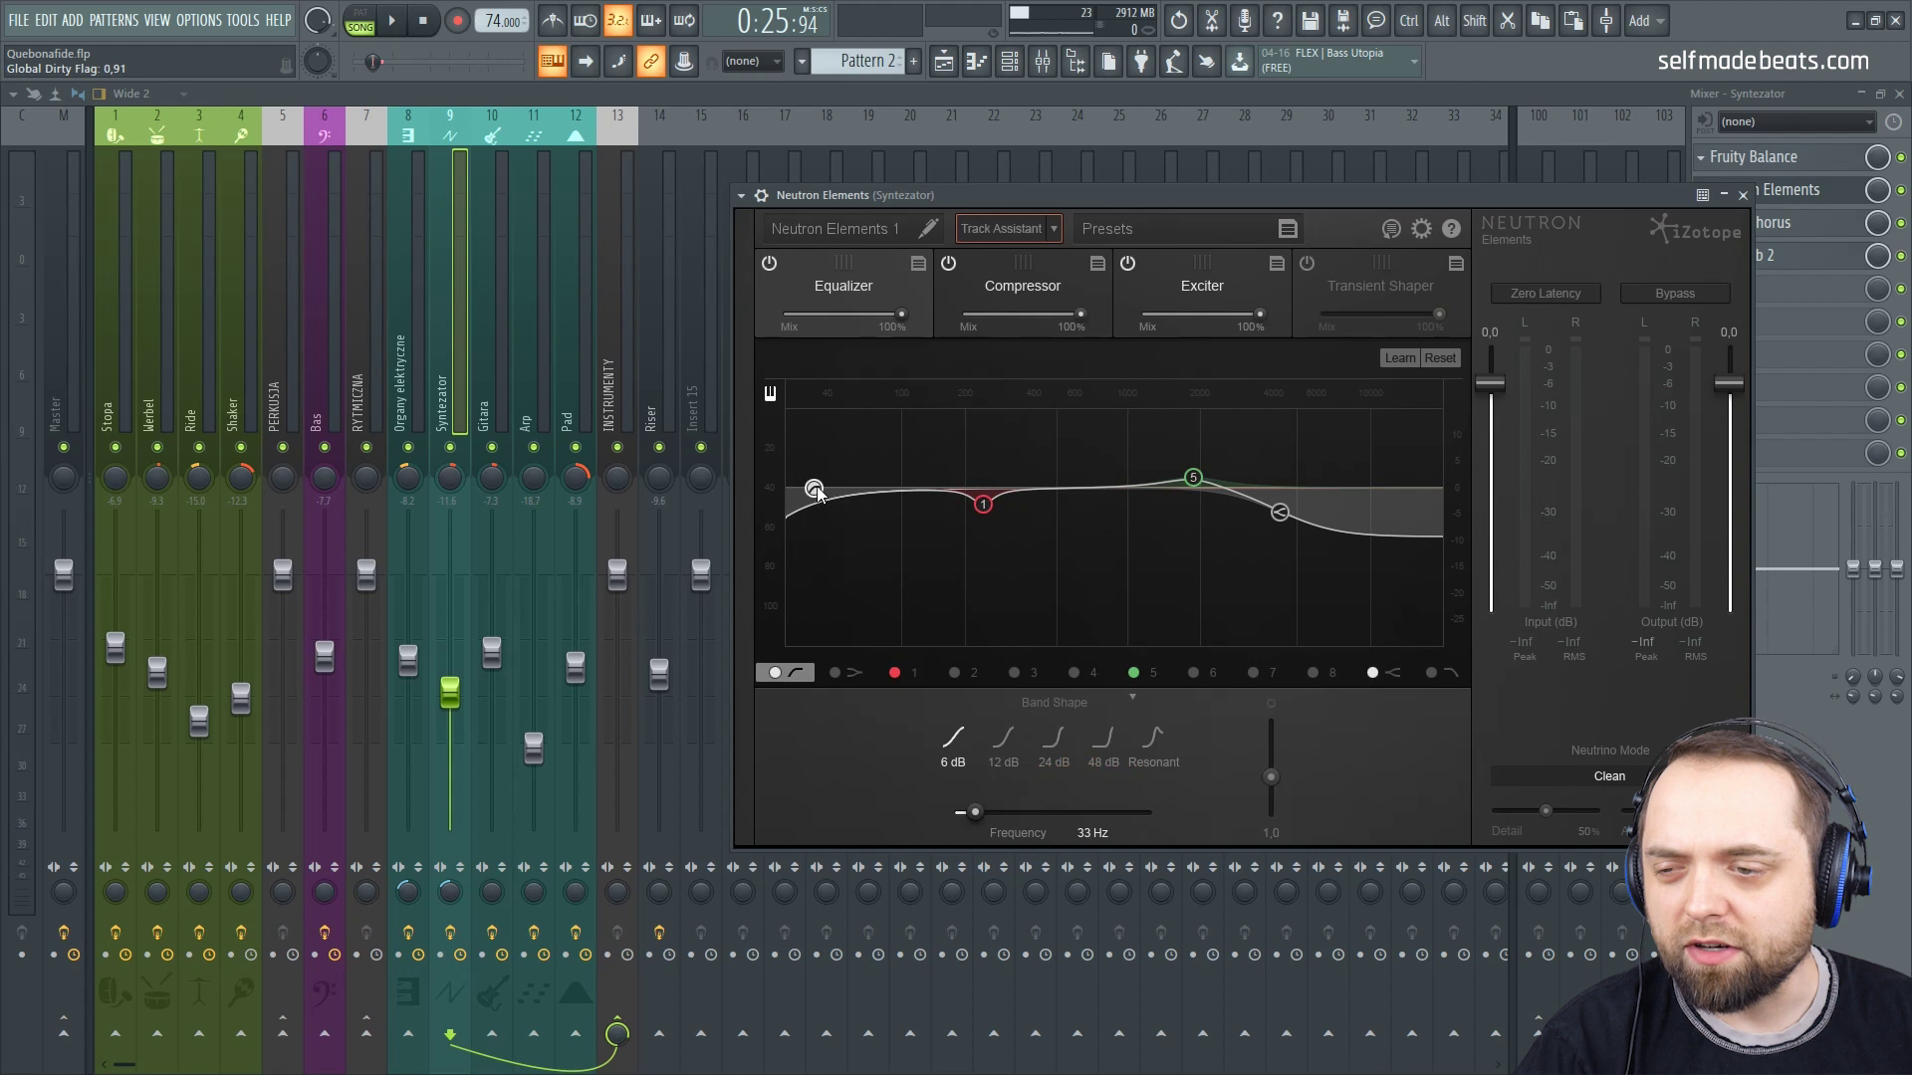
Step: View the compressor and exciter modules of Neutron Elements on the Syntezator track and close the plugin
{"action": "left_click", "coordinate": [1017, 288]}
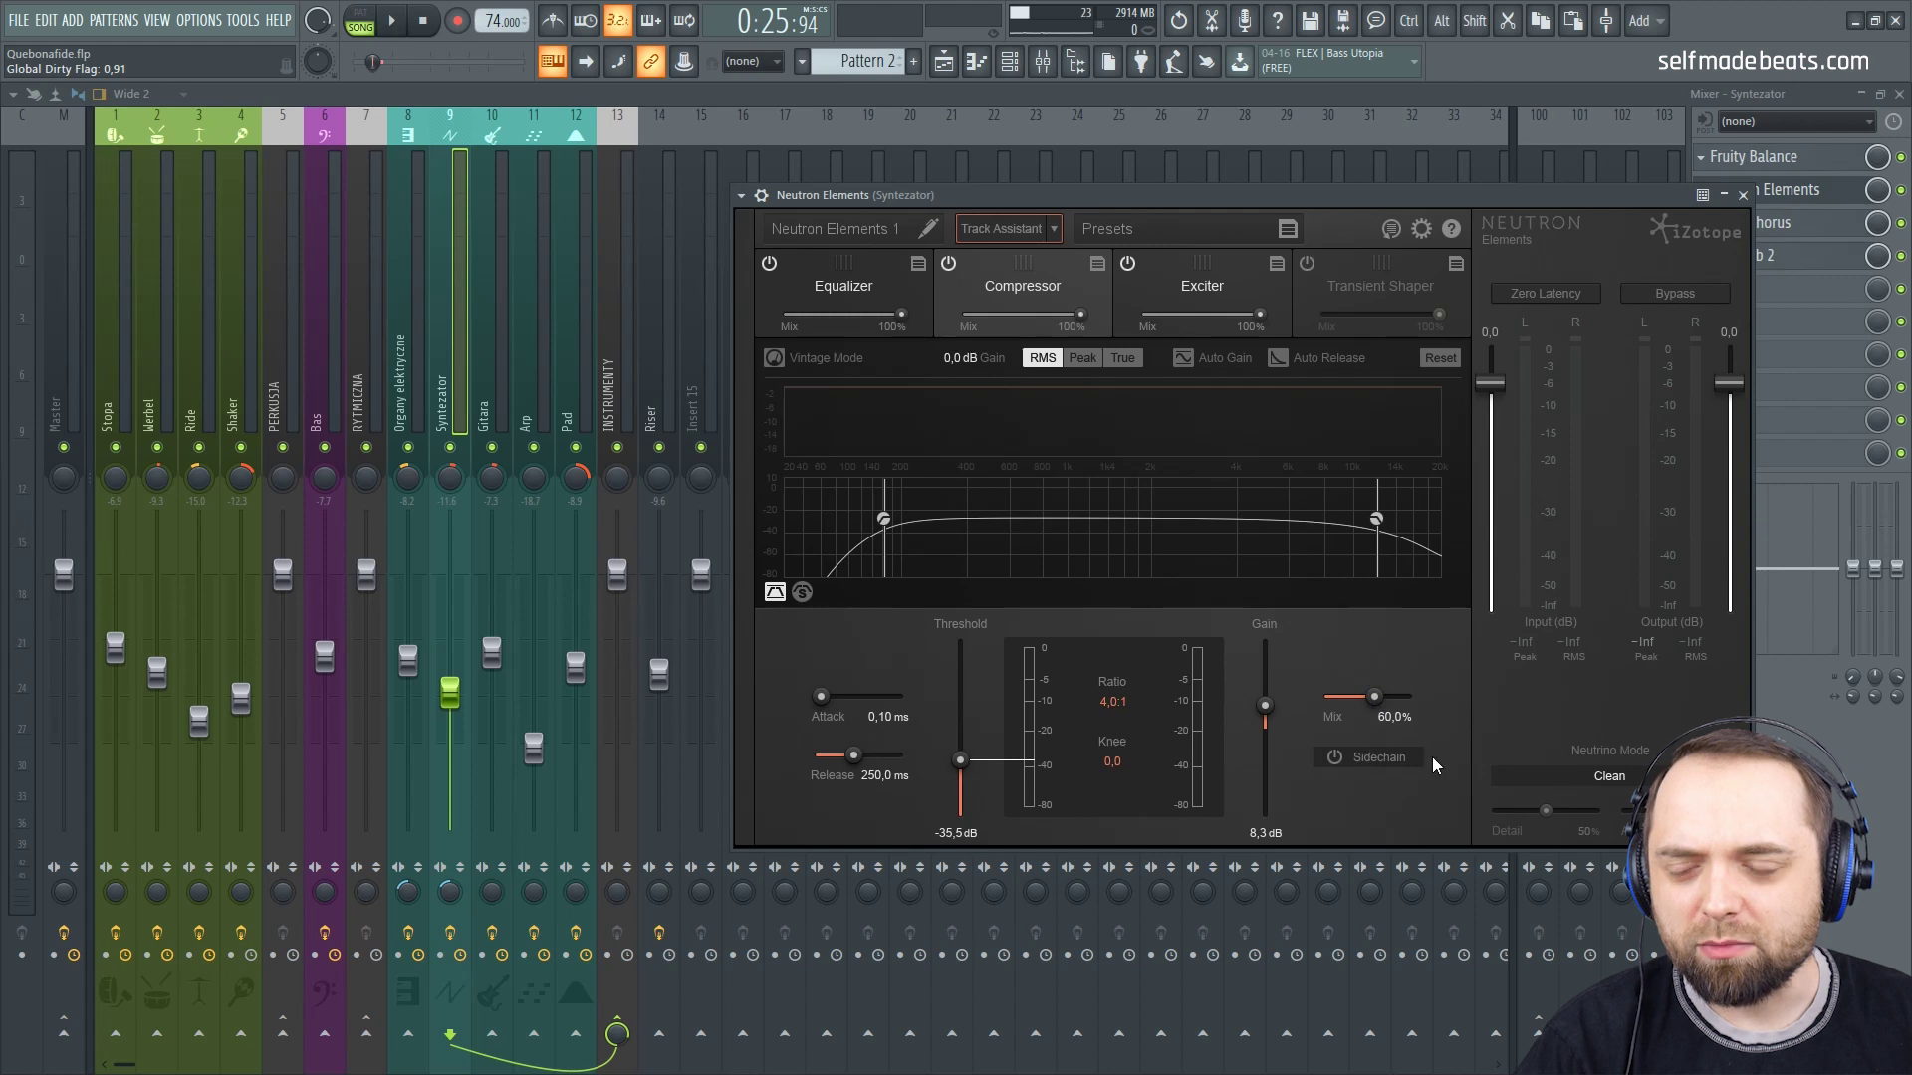
{"action": "left_click", "coordinate": [1202, 287]}
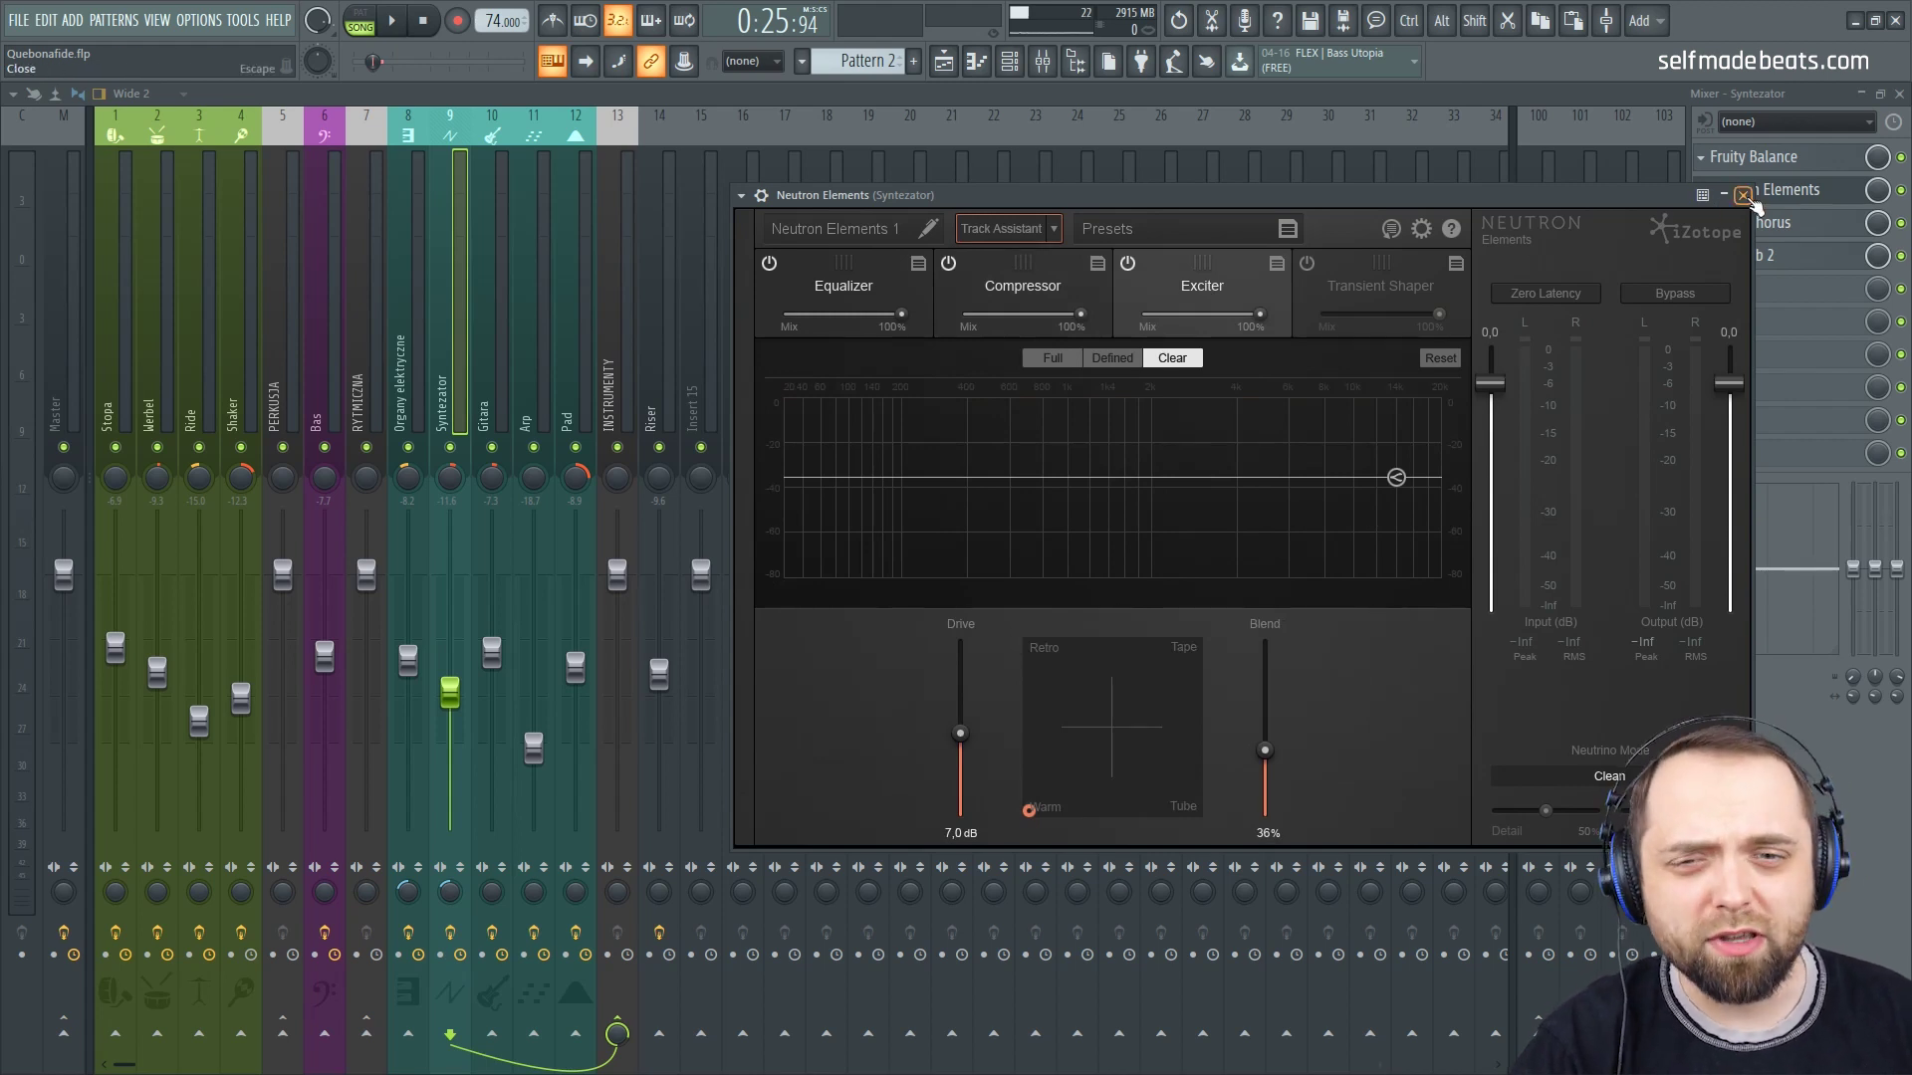
{"action": "left_click", "coordinate": [1744, 196]}
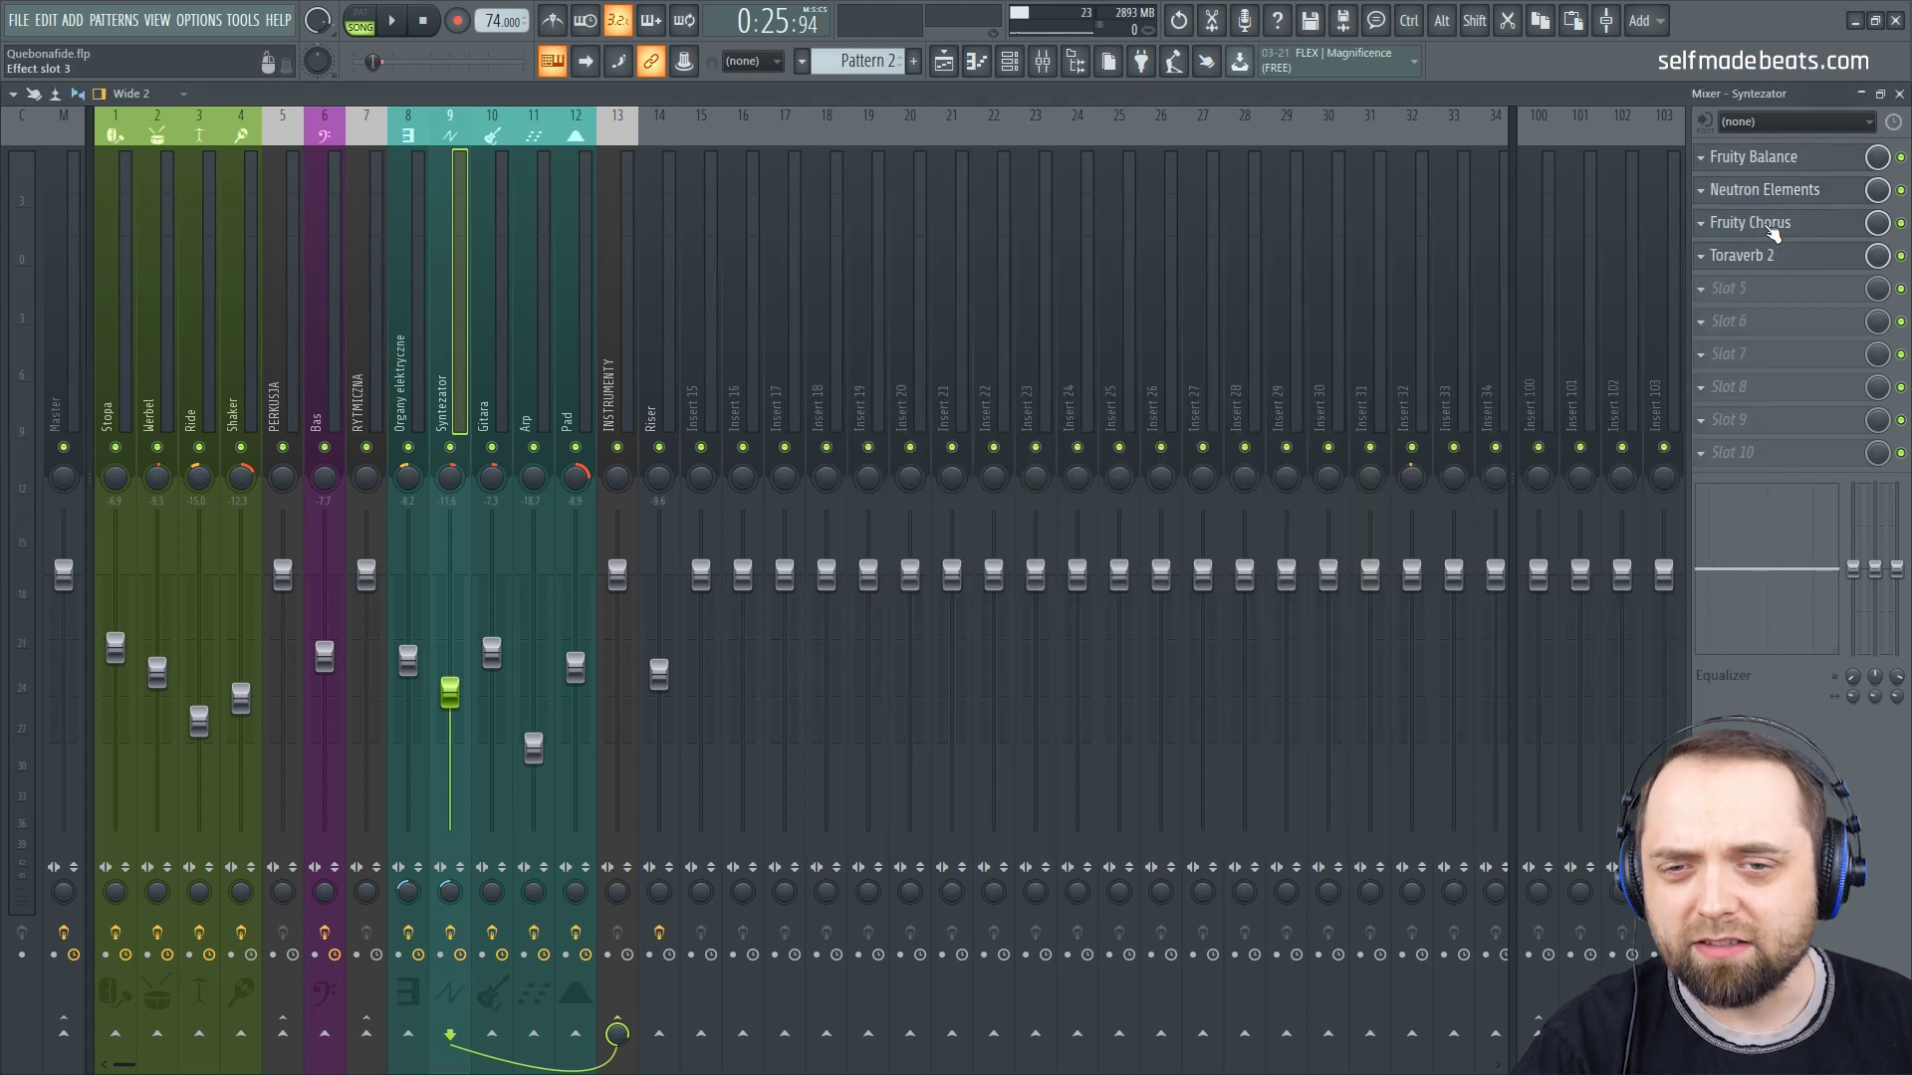
Step: View the Fruity Chorus and Toraverb 2 settings on the Syntezator track, closing each plugin
{"action": "left_click", "coordinate": [1768, 222]}
{"action": "left_click_drag", "start_coordinate": [833, 279], "coordinate": [983, 267]}
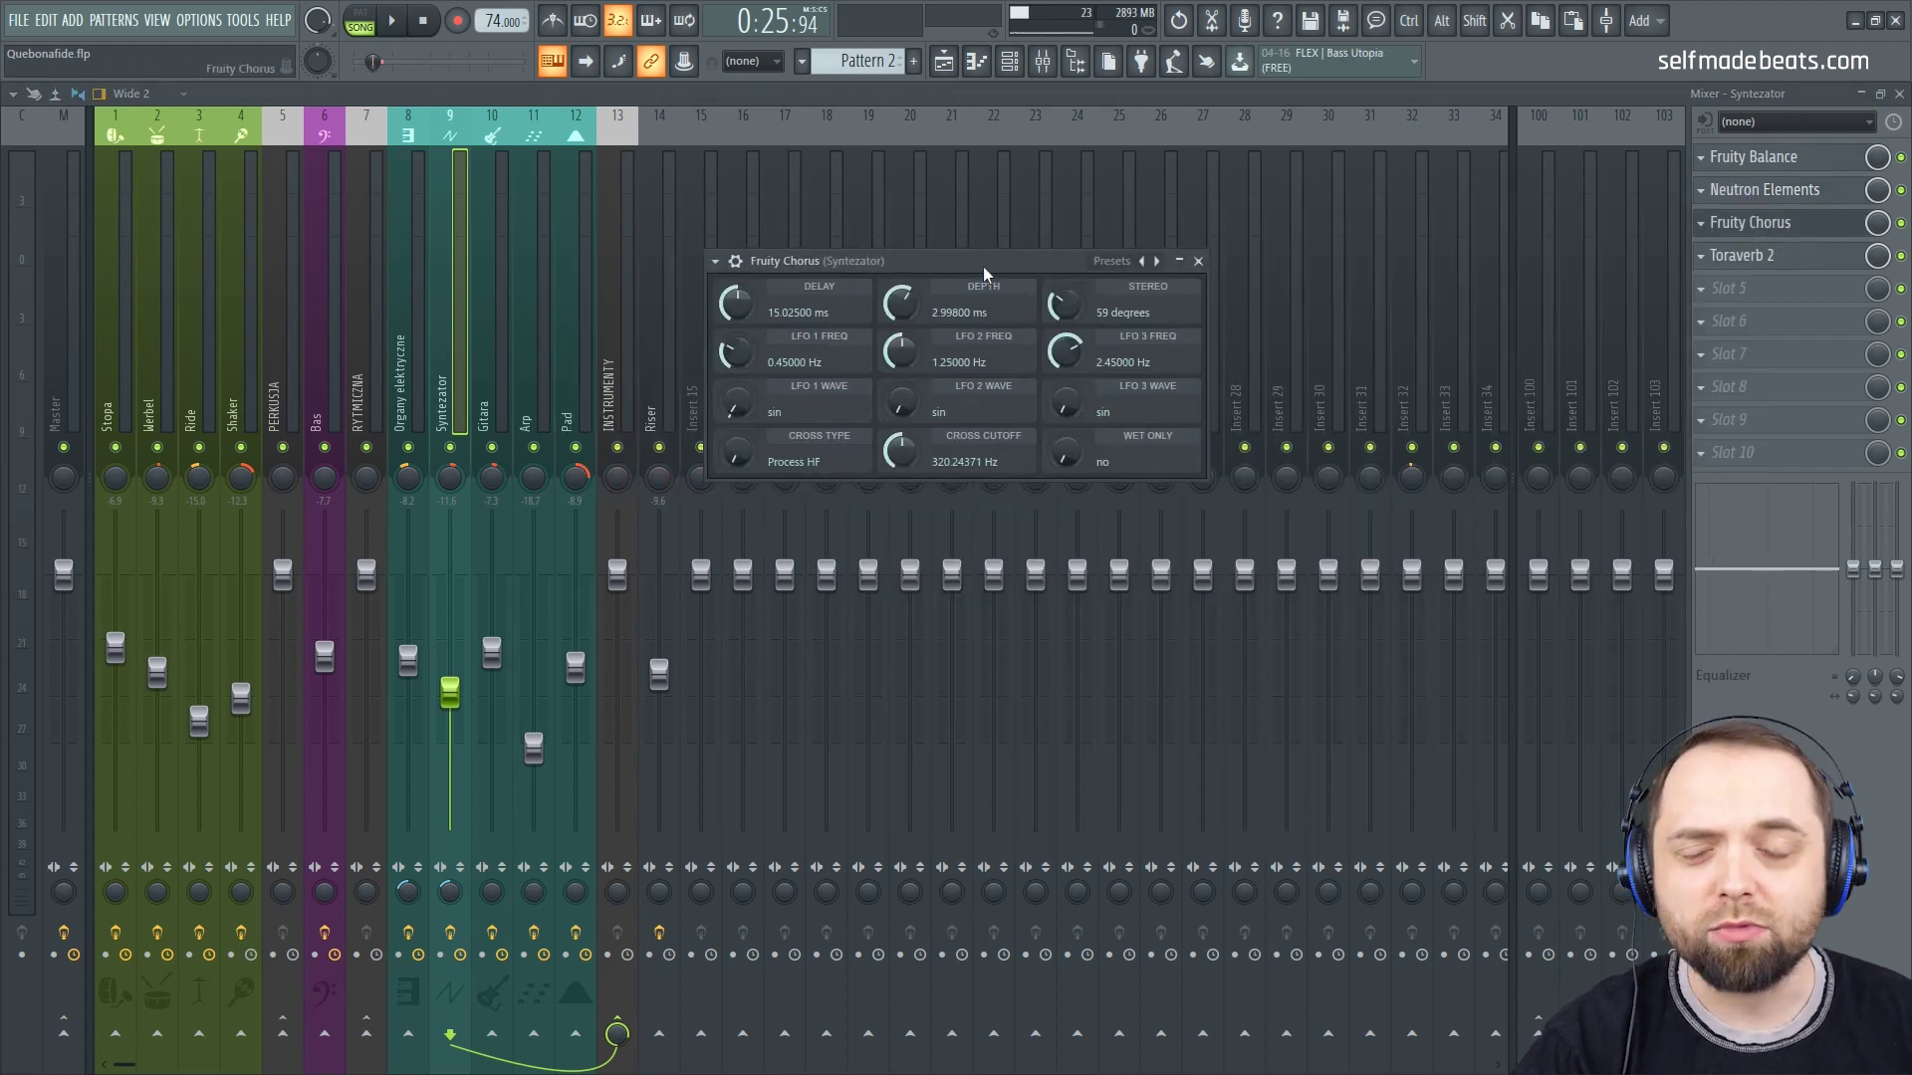
{"action": "left_click", "coordinate": [1199, 261]}
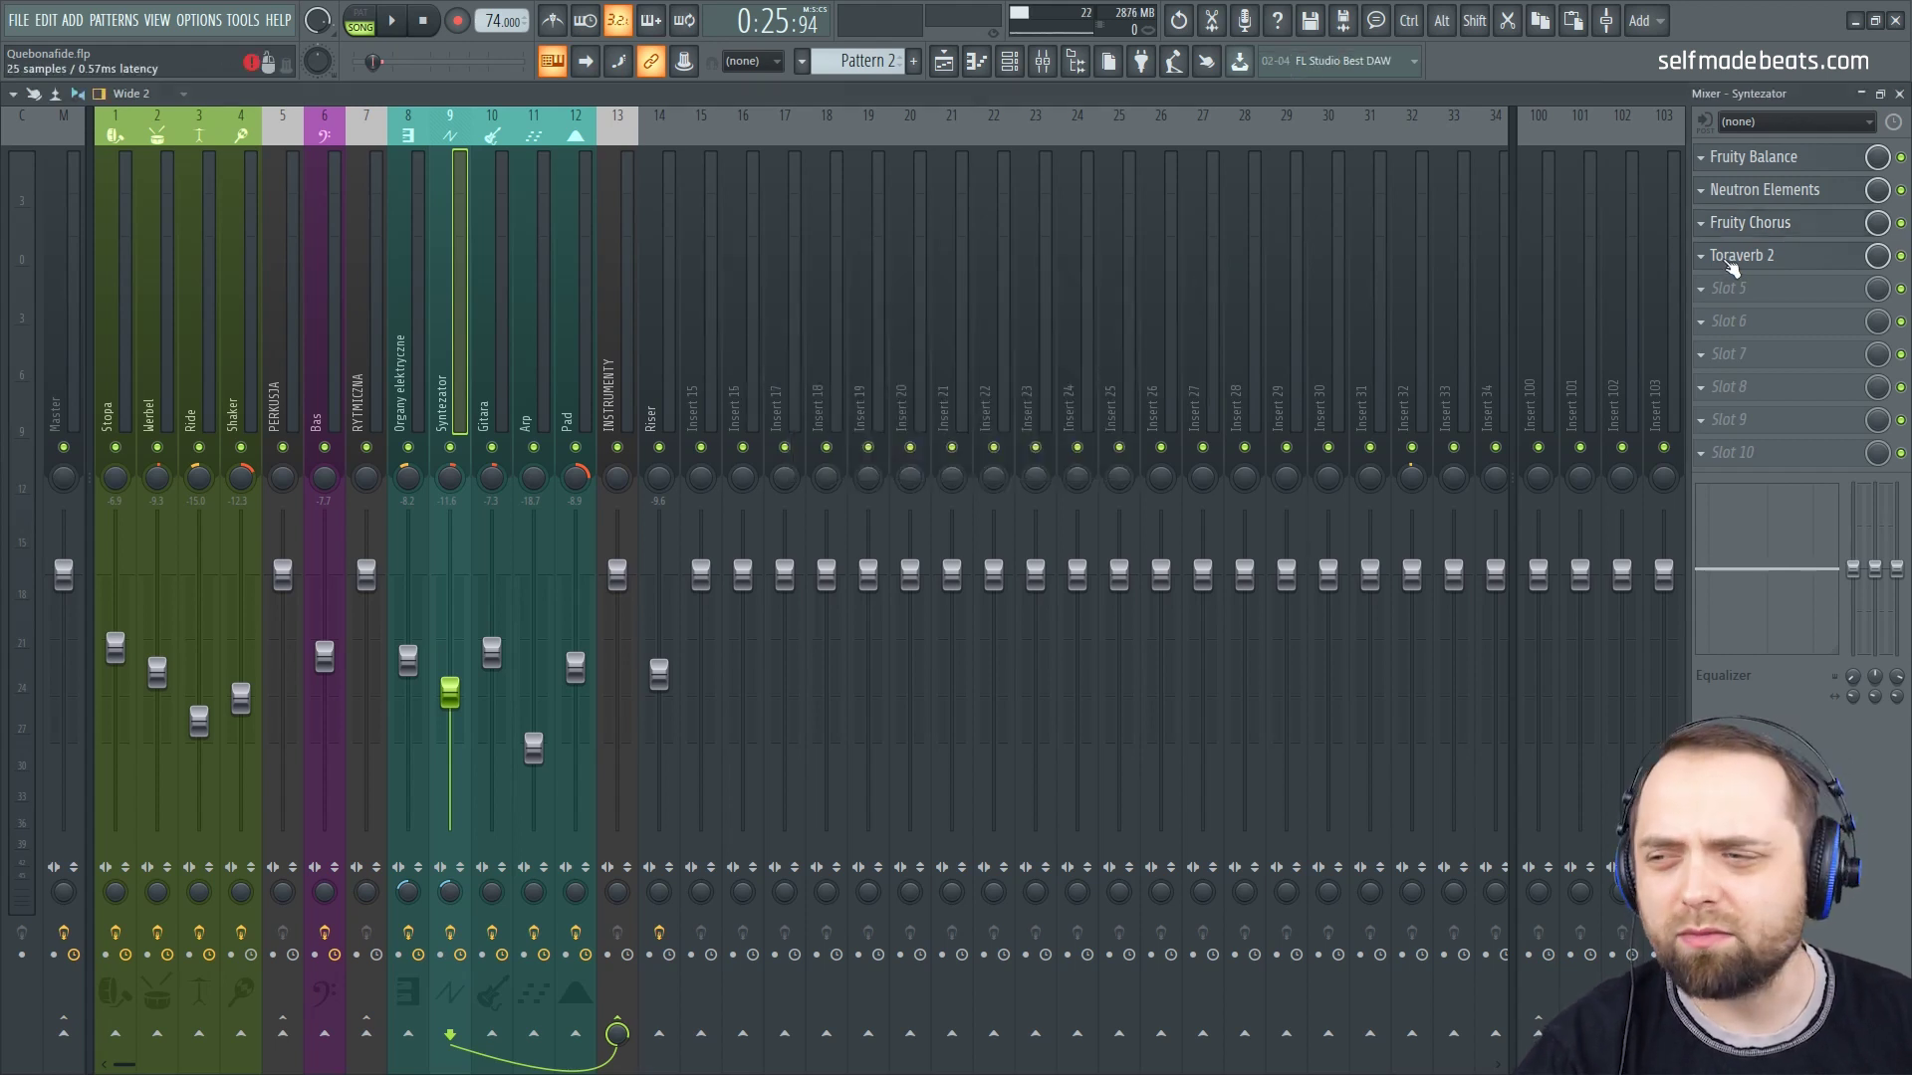
{"action": "left_click", "coordinate": [1763, 264]}
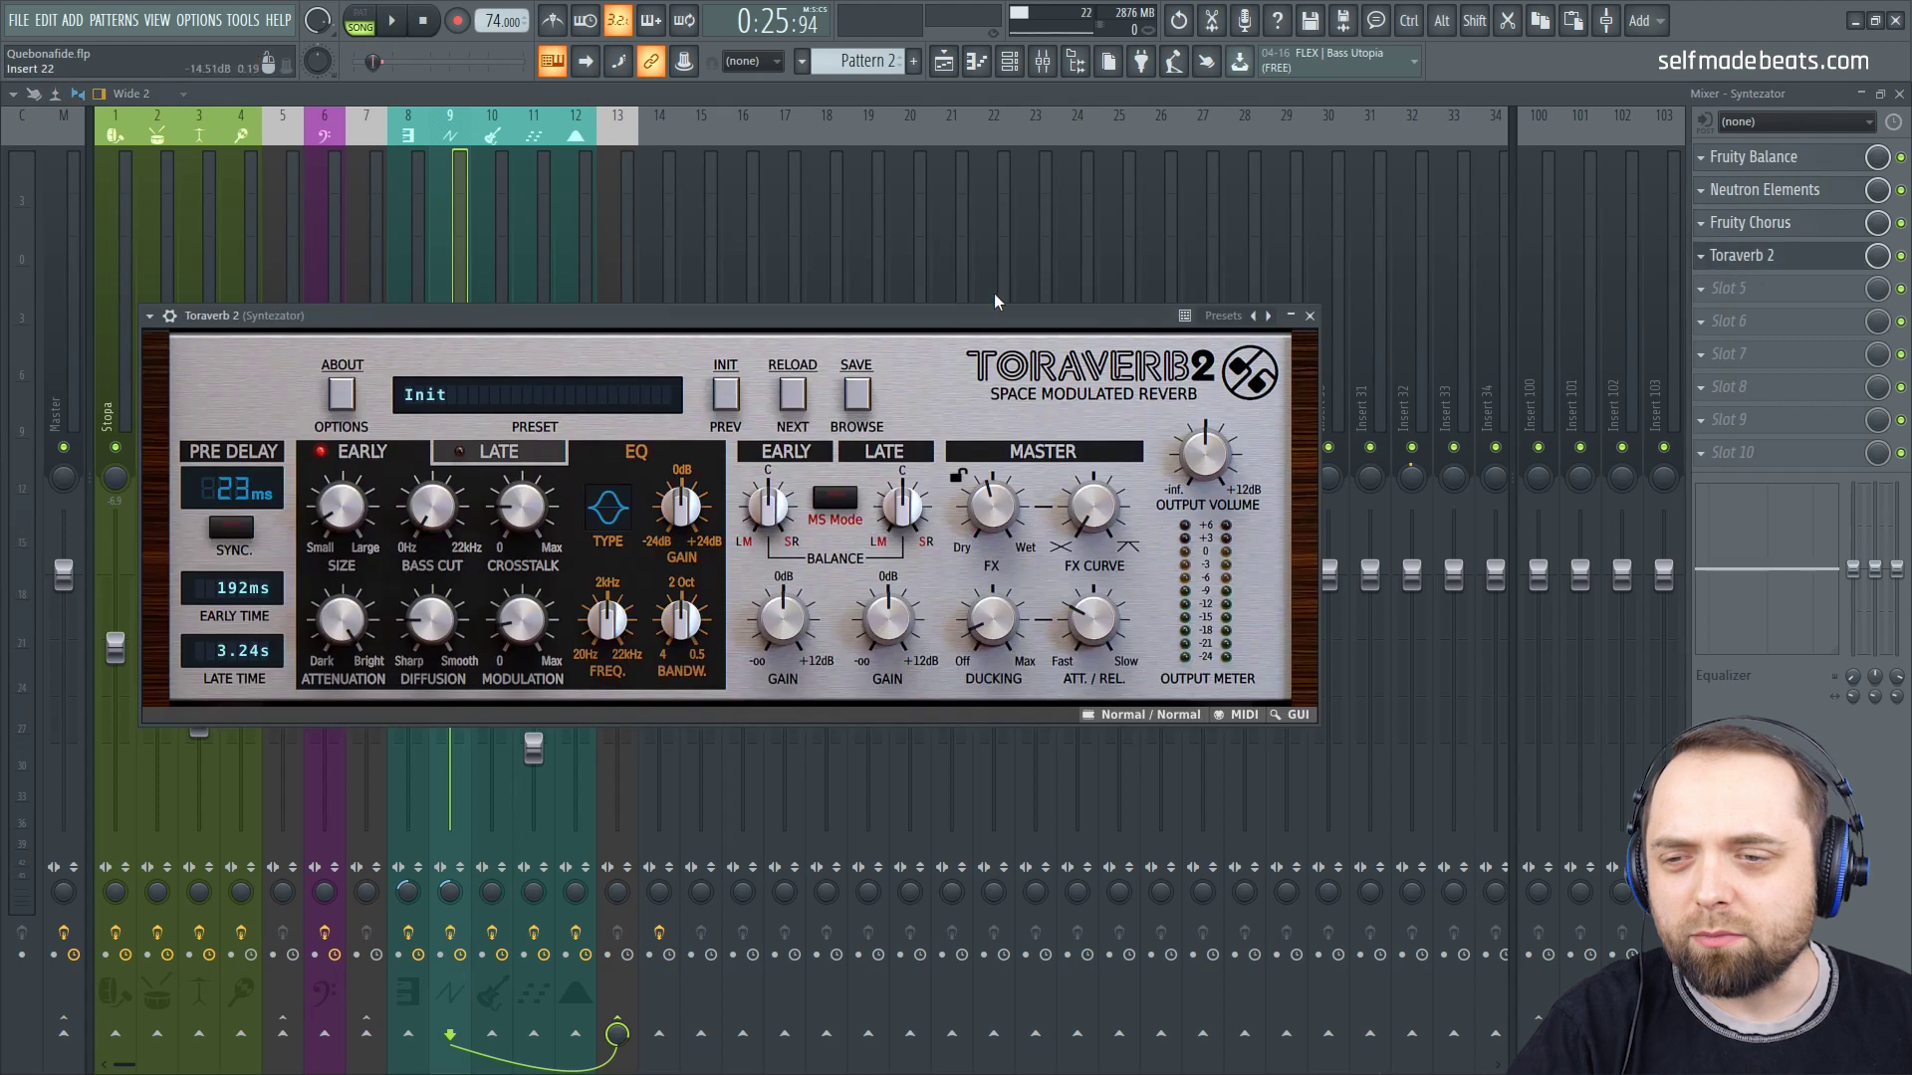
{"action": "left_click_drag", "start_coordinate": [924, 328], "coordinate": [1265, 317]}
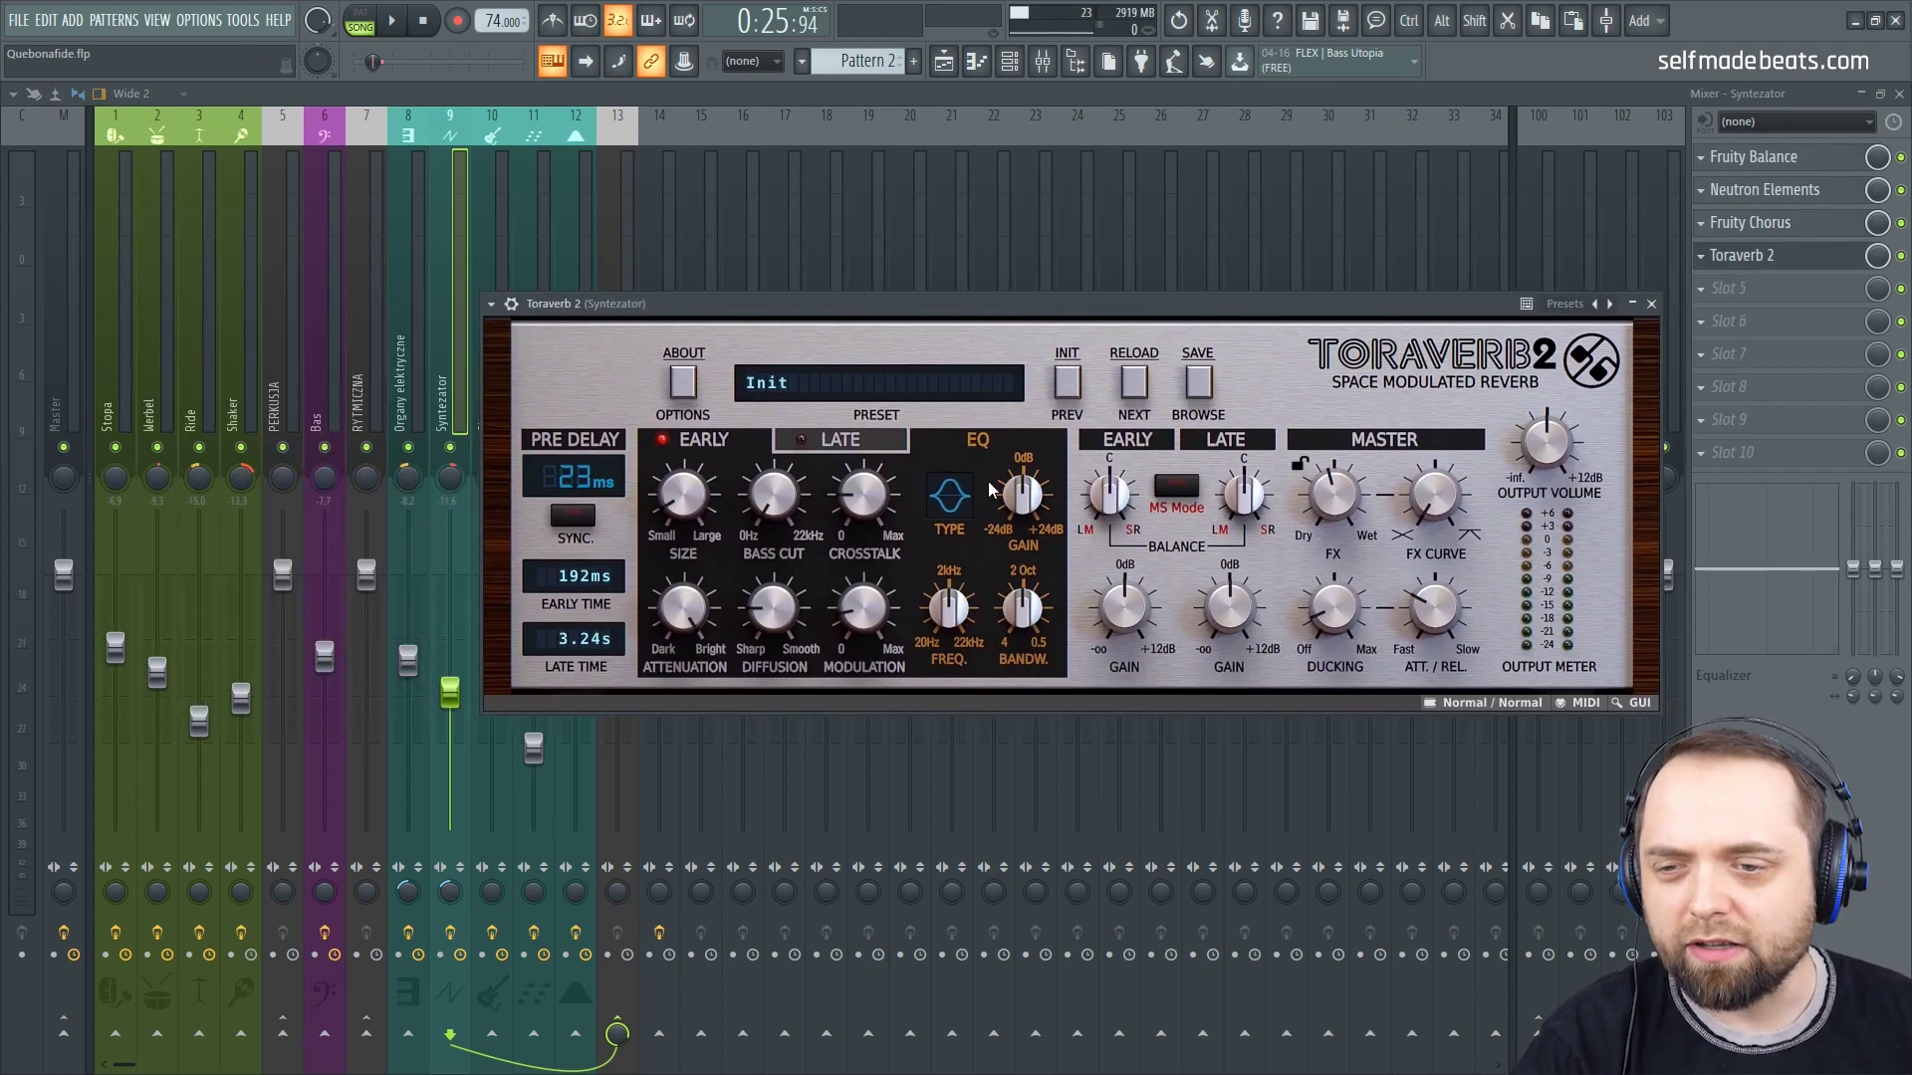
{"action": "left_click_drag", "start_coordinate": [1208, 314], "coordinate": [1260, 309]}
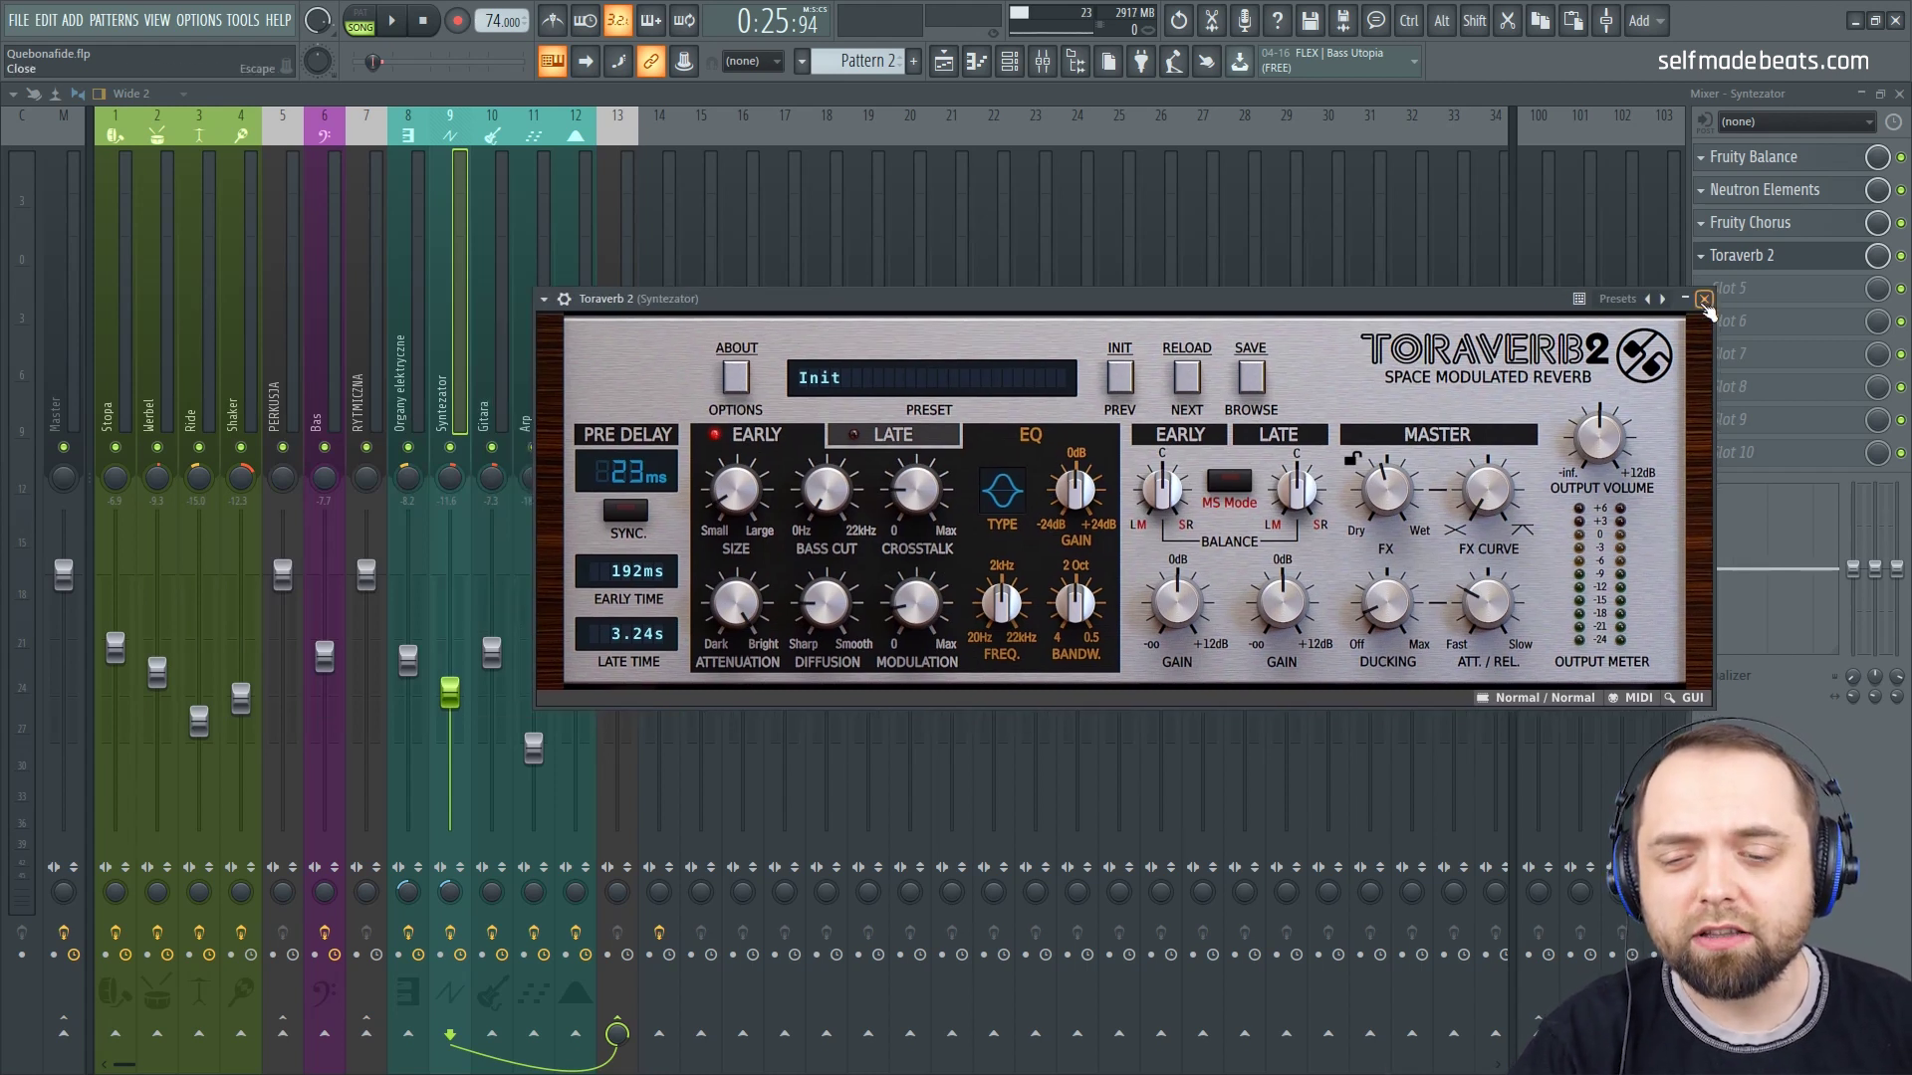
{"action": "left_click", "coordinate": [1703, 299]}
Step: Select the Gitara mixer track and view its Neutron Elements equalizer, compressor and exciter, closing the plugin
{"action": "left_click", "coordinate": [496, 348]}
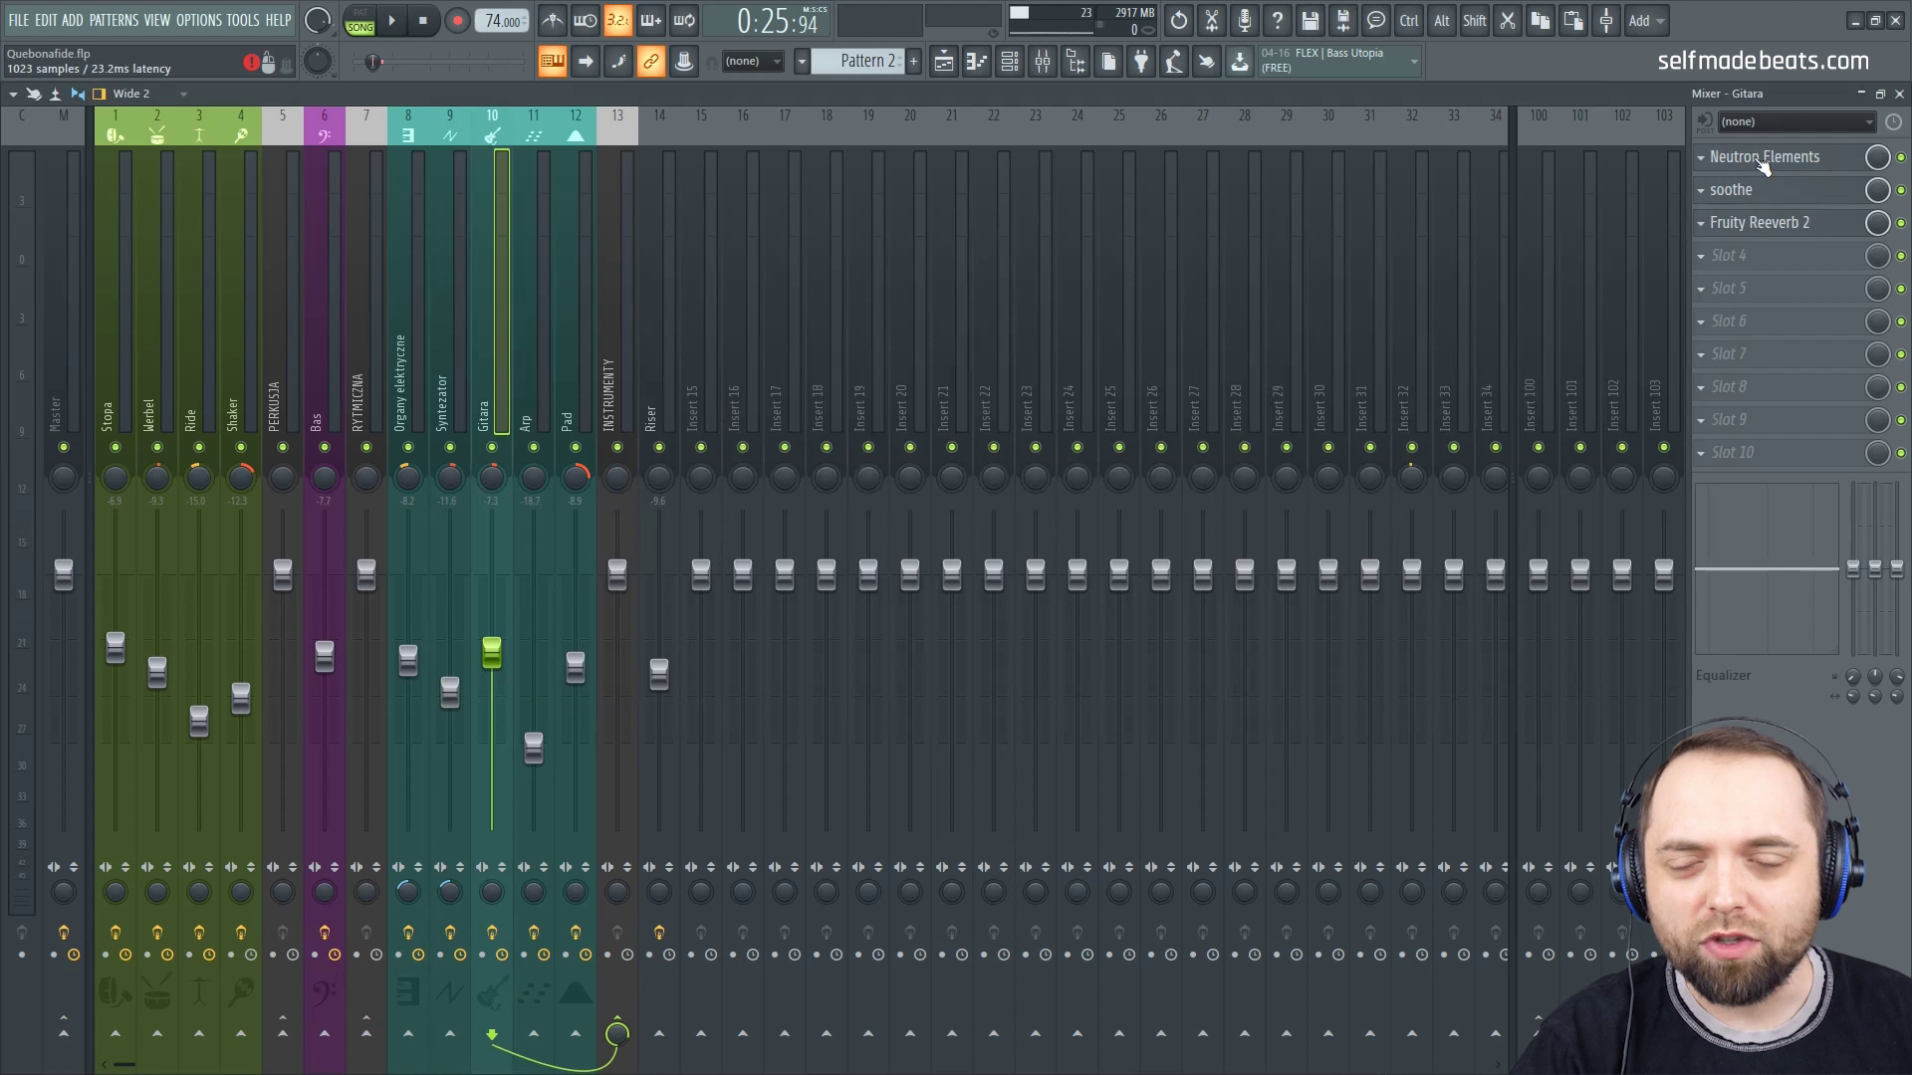
{"action": "left_click_drag", "start_coordinate": [713, 291], "coordinate": [1177, 225]}
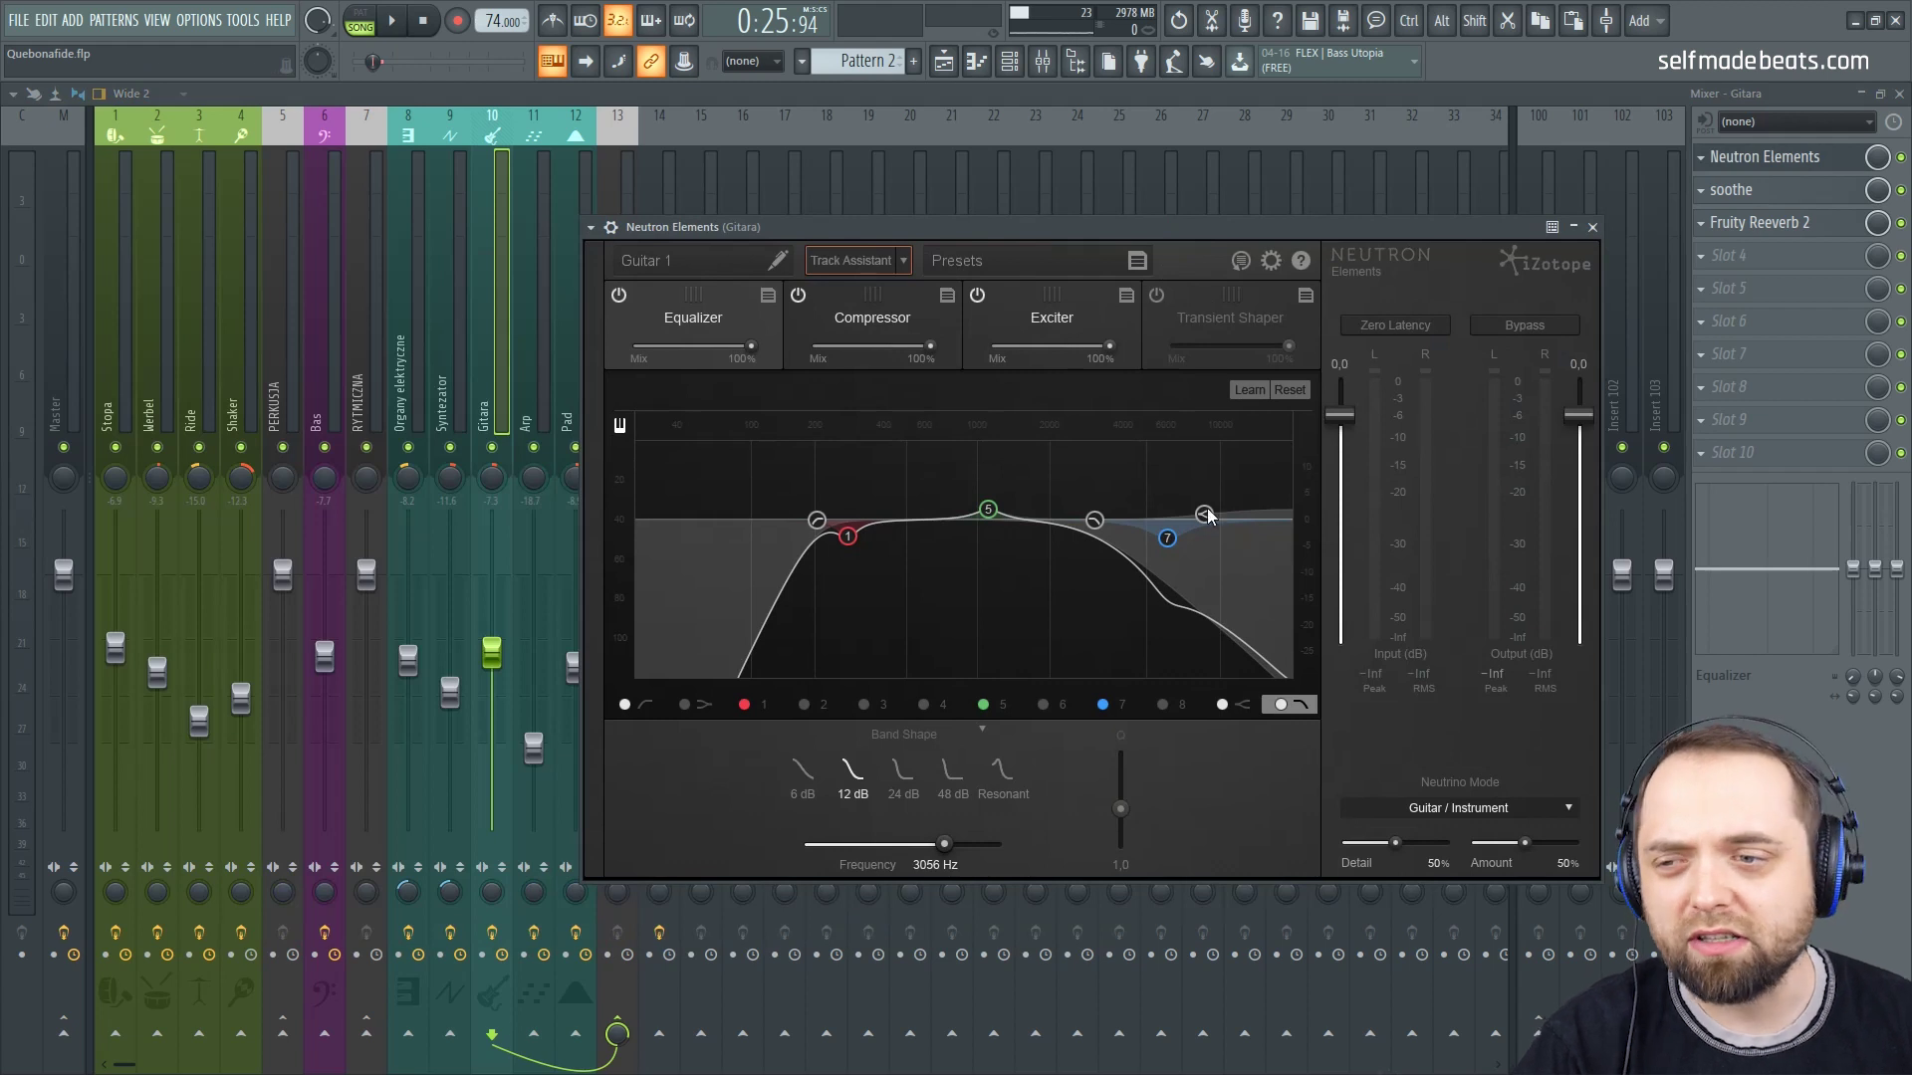
{"action": "left_click", "coordinate": [896, 321]}
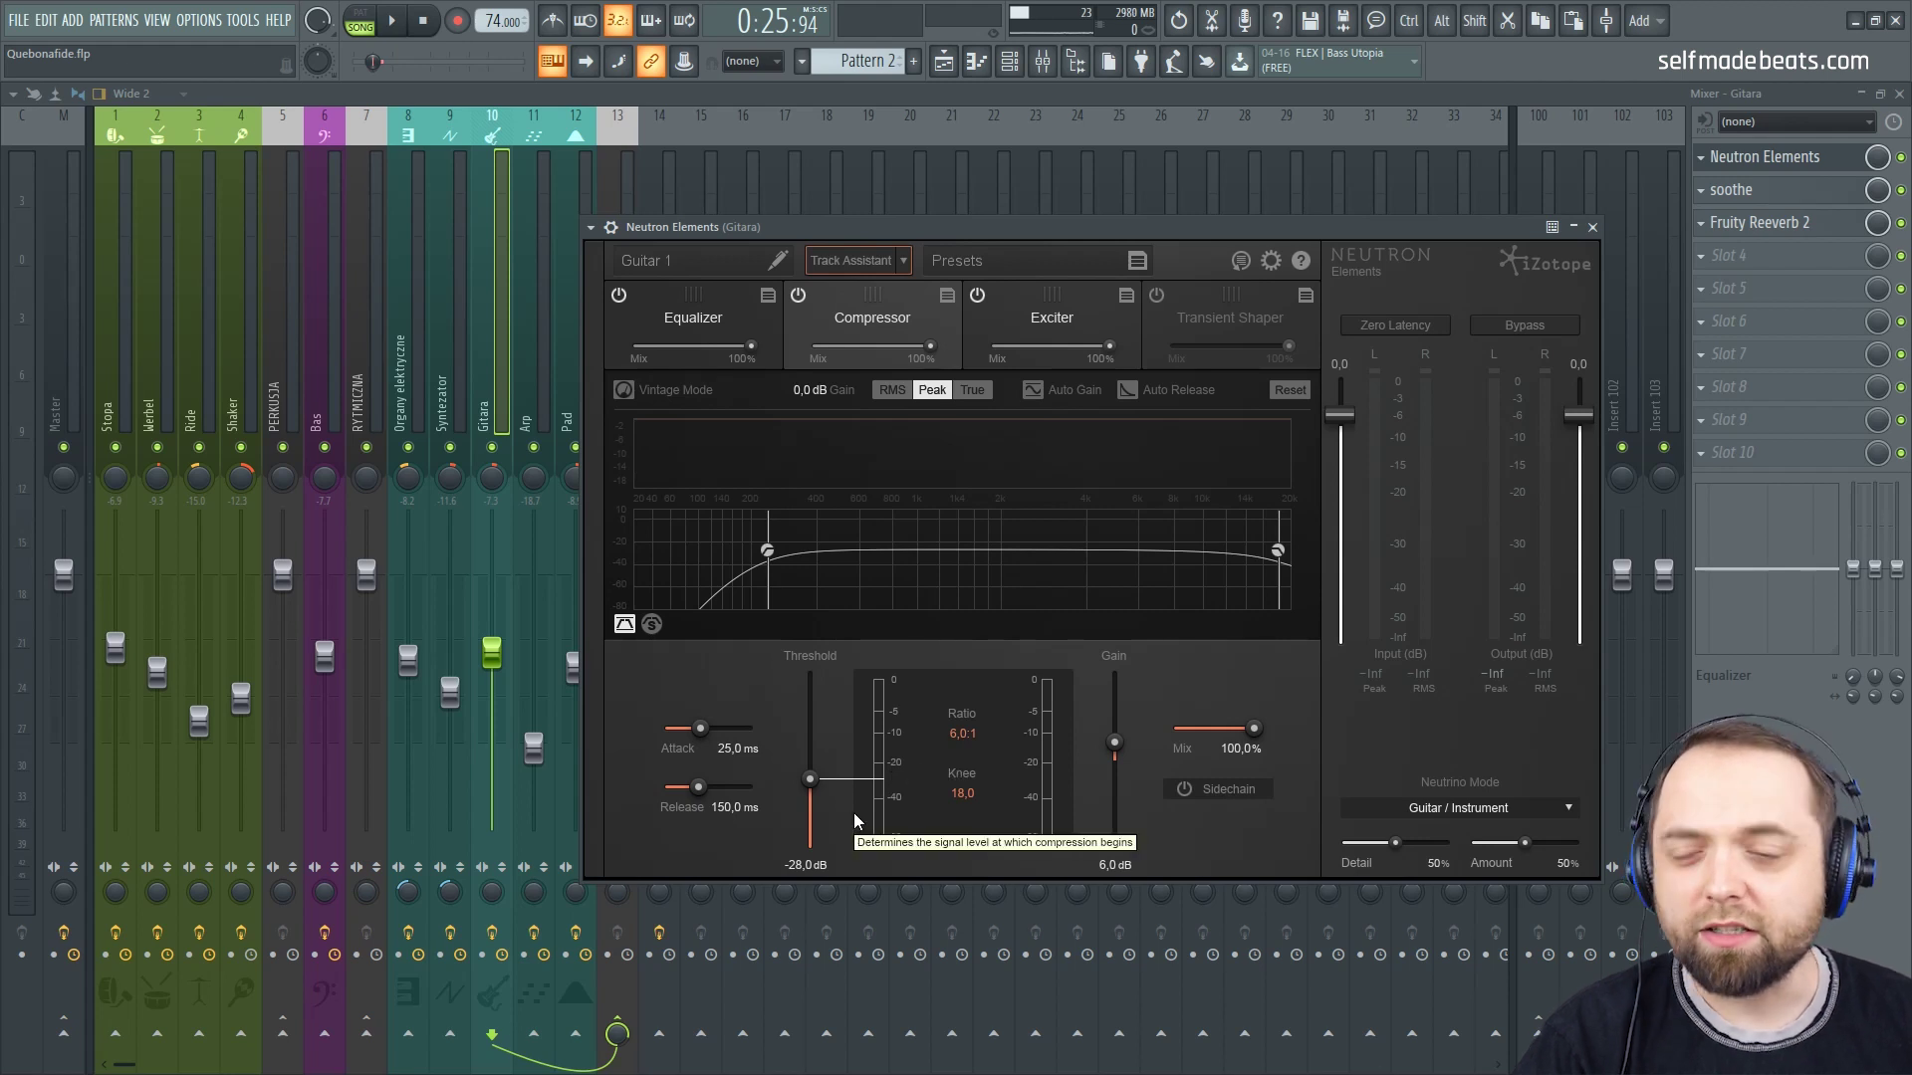
{"action": "left_click", "coordinate": [1073, 315]}
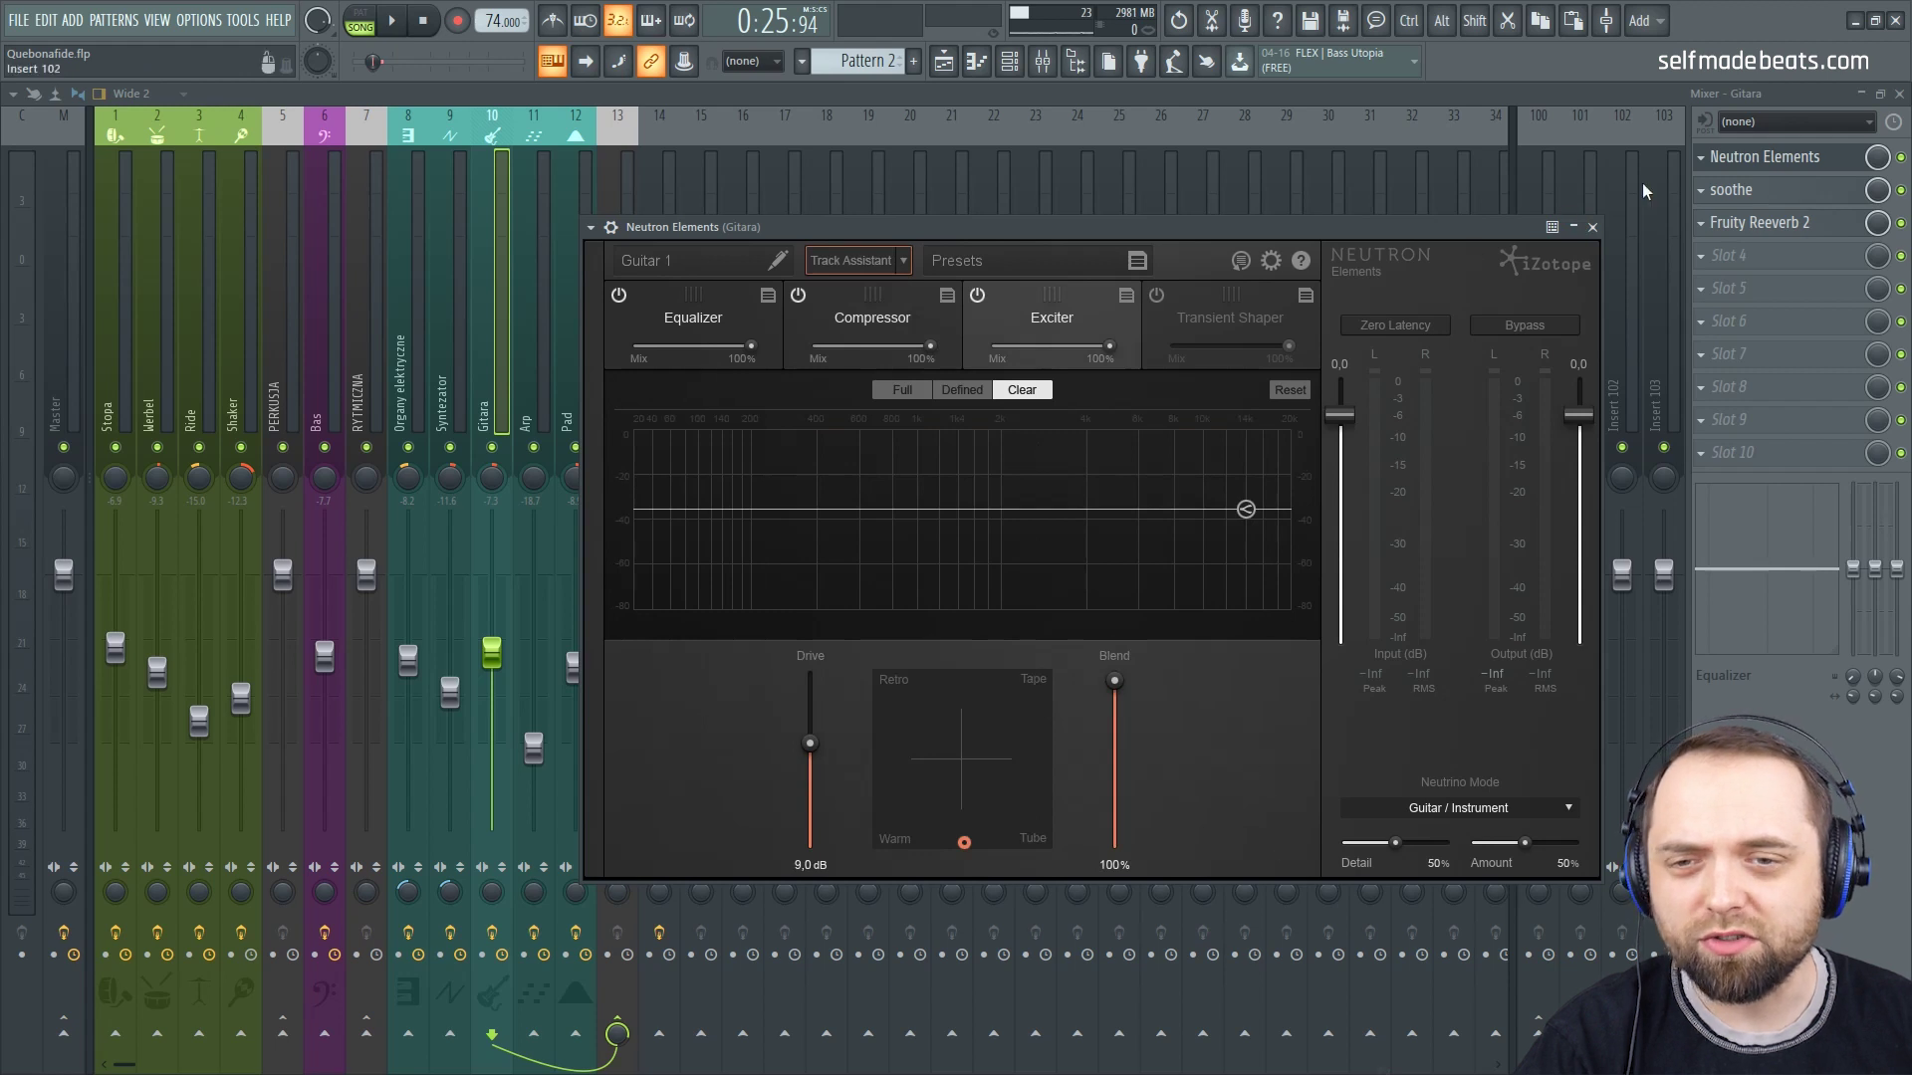
{"action": "left_click", "coordinate": [1592, 227]}
Step: View the soothe and Fruity Reeverb 2 settings on the Gitara track, closing each plugin
{"action": "left_click", "coordinate": [1732, 189]}
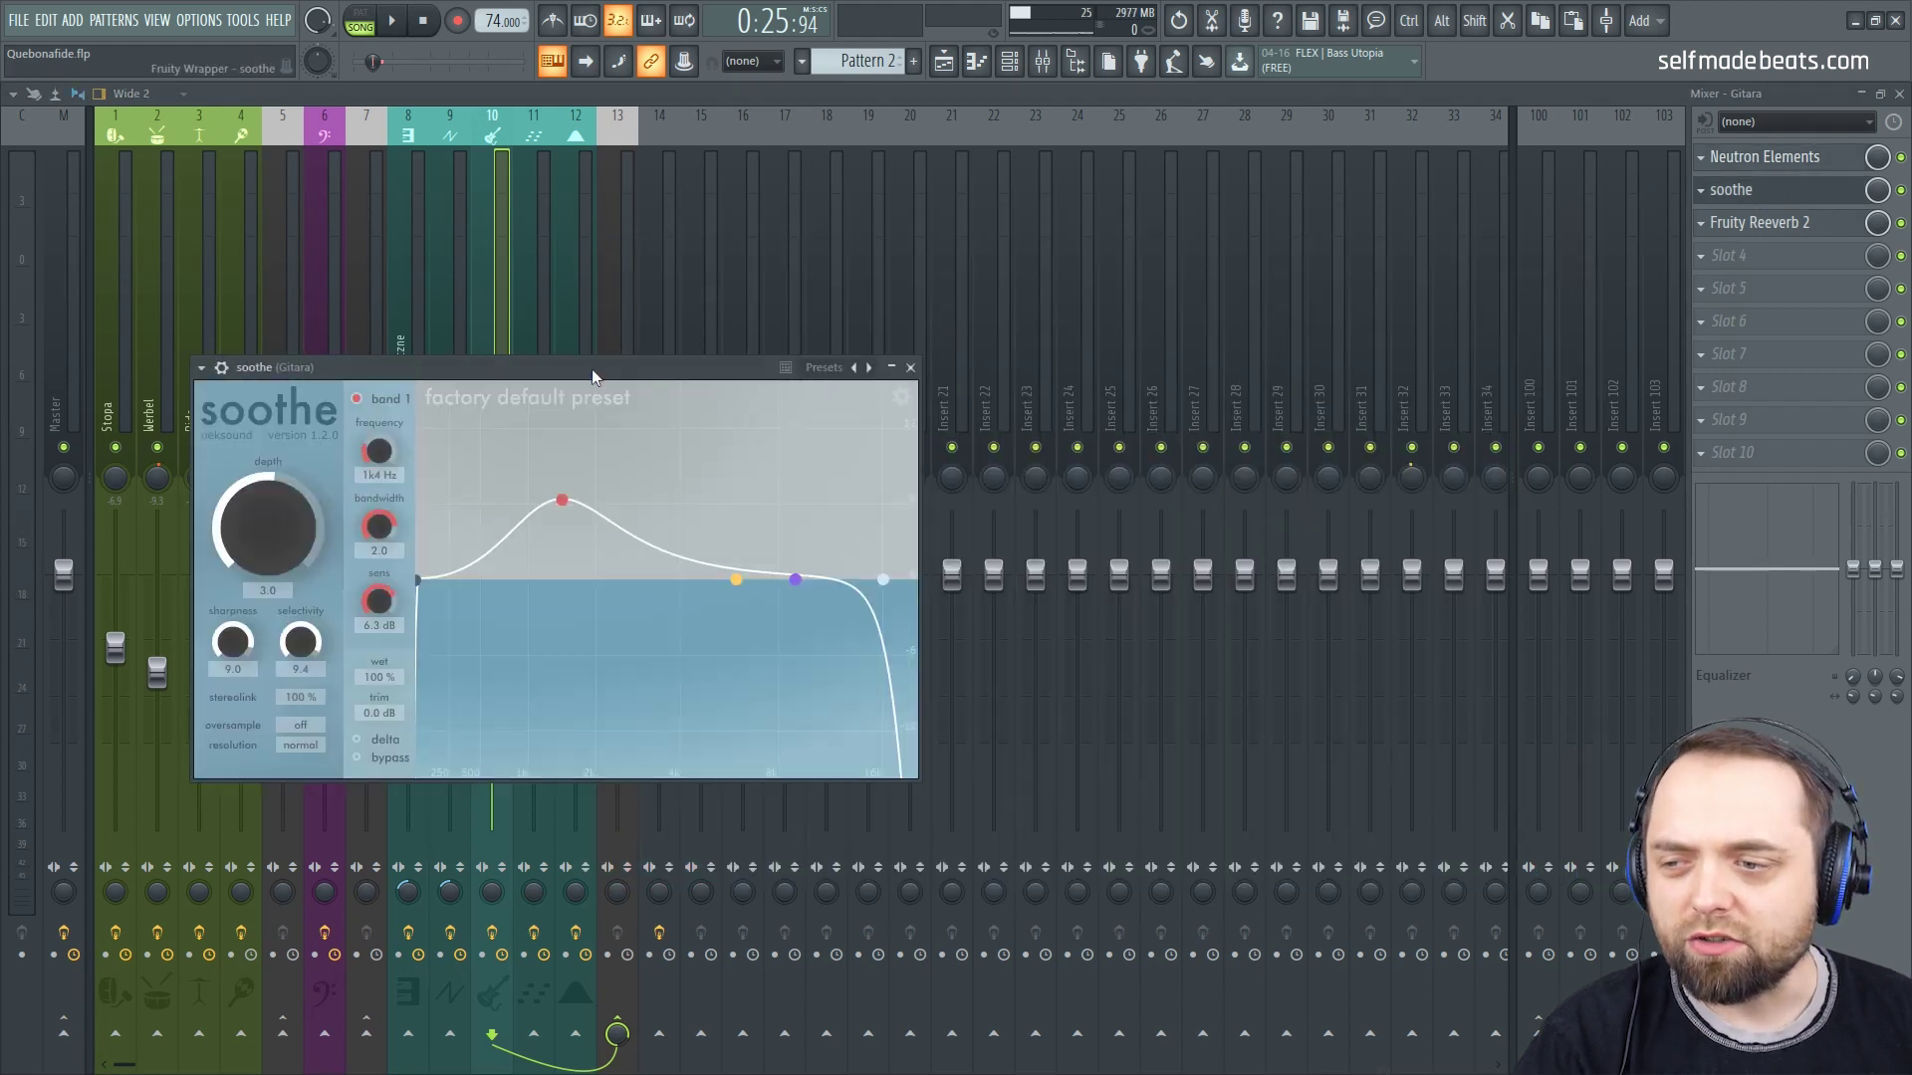
{"action": "left_click_drag", "start_coordinate": [592, 368], "coordinate": [1405, 309]}
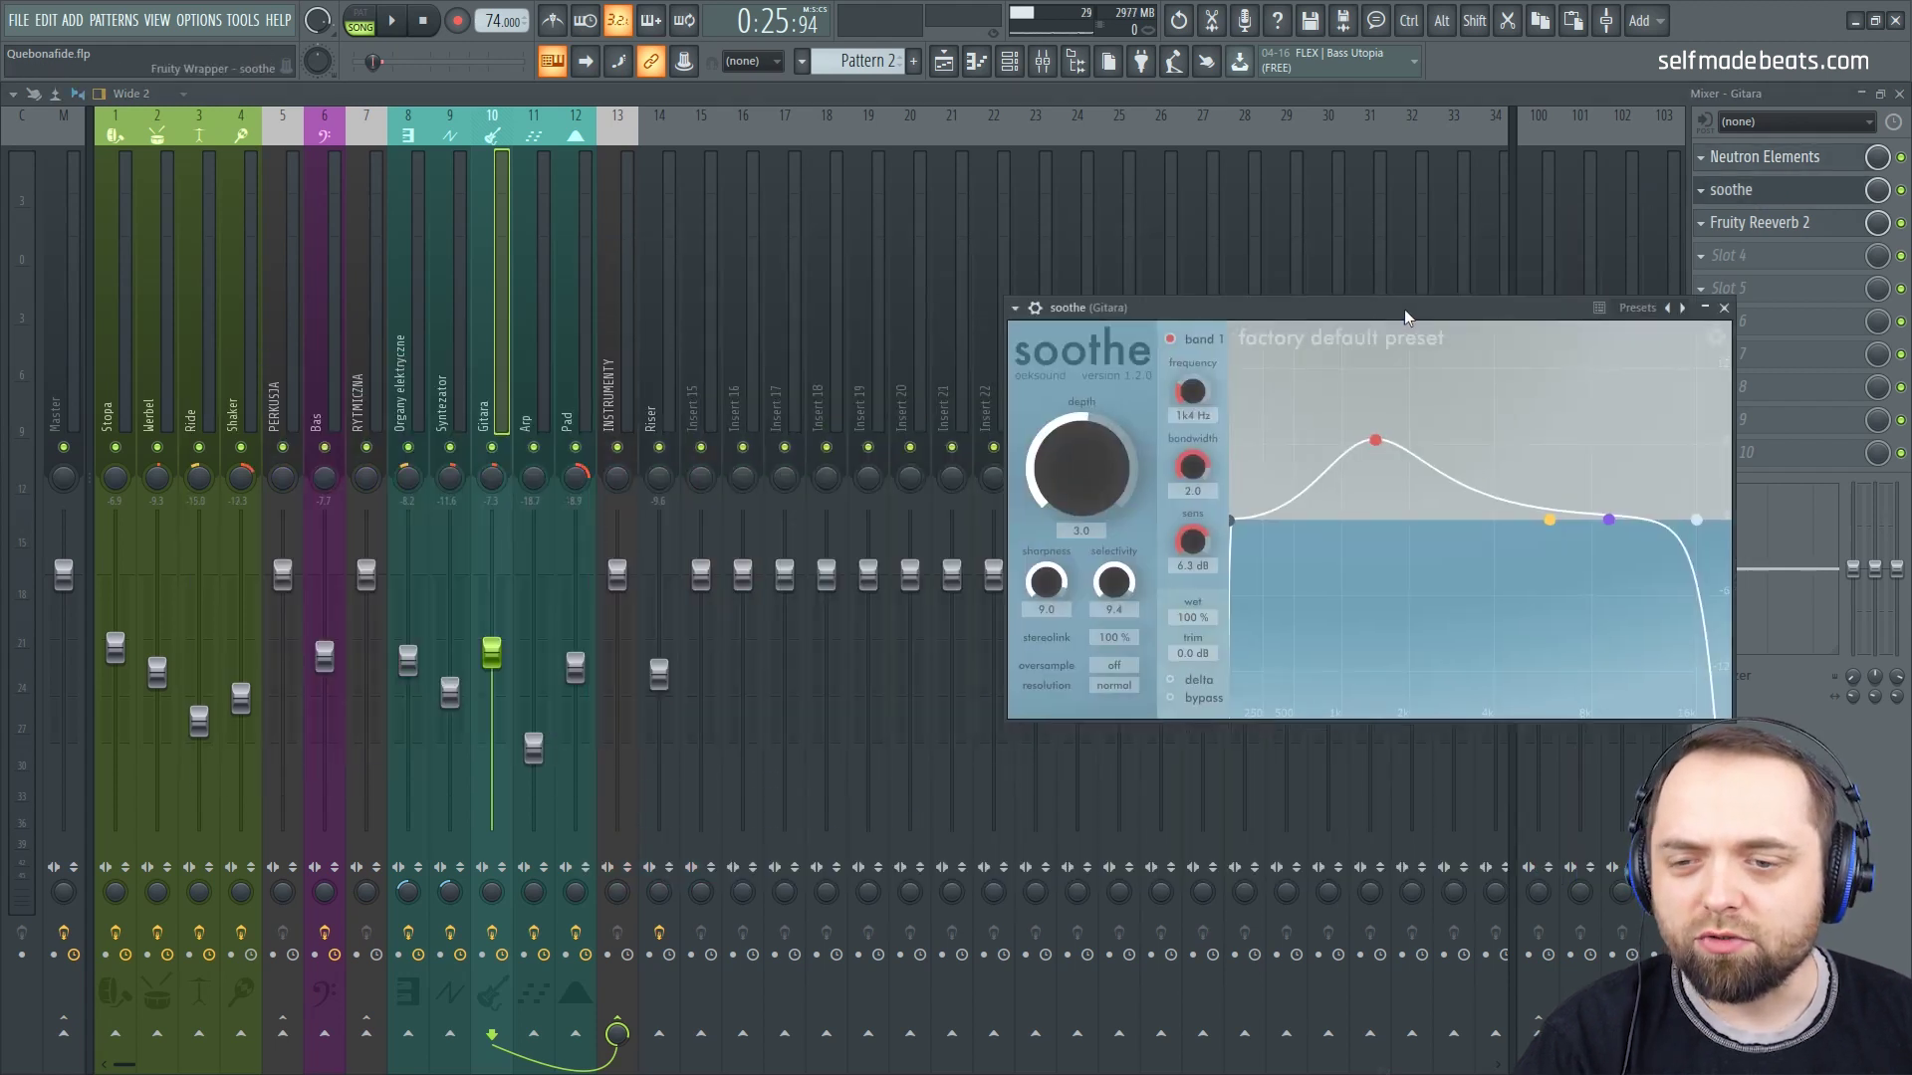
{"action": "left_click", "coordinate": [1723, 307]}
{"action": "left_click", "coordinate": [1757, 222]}
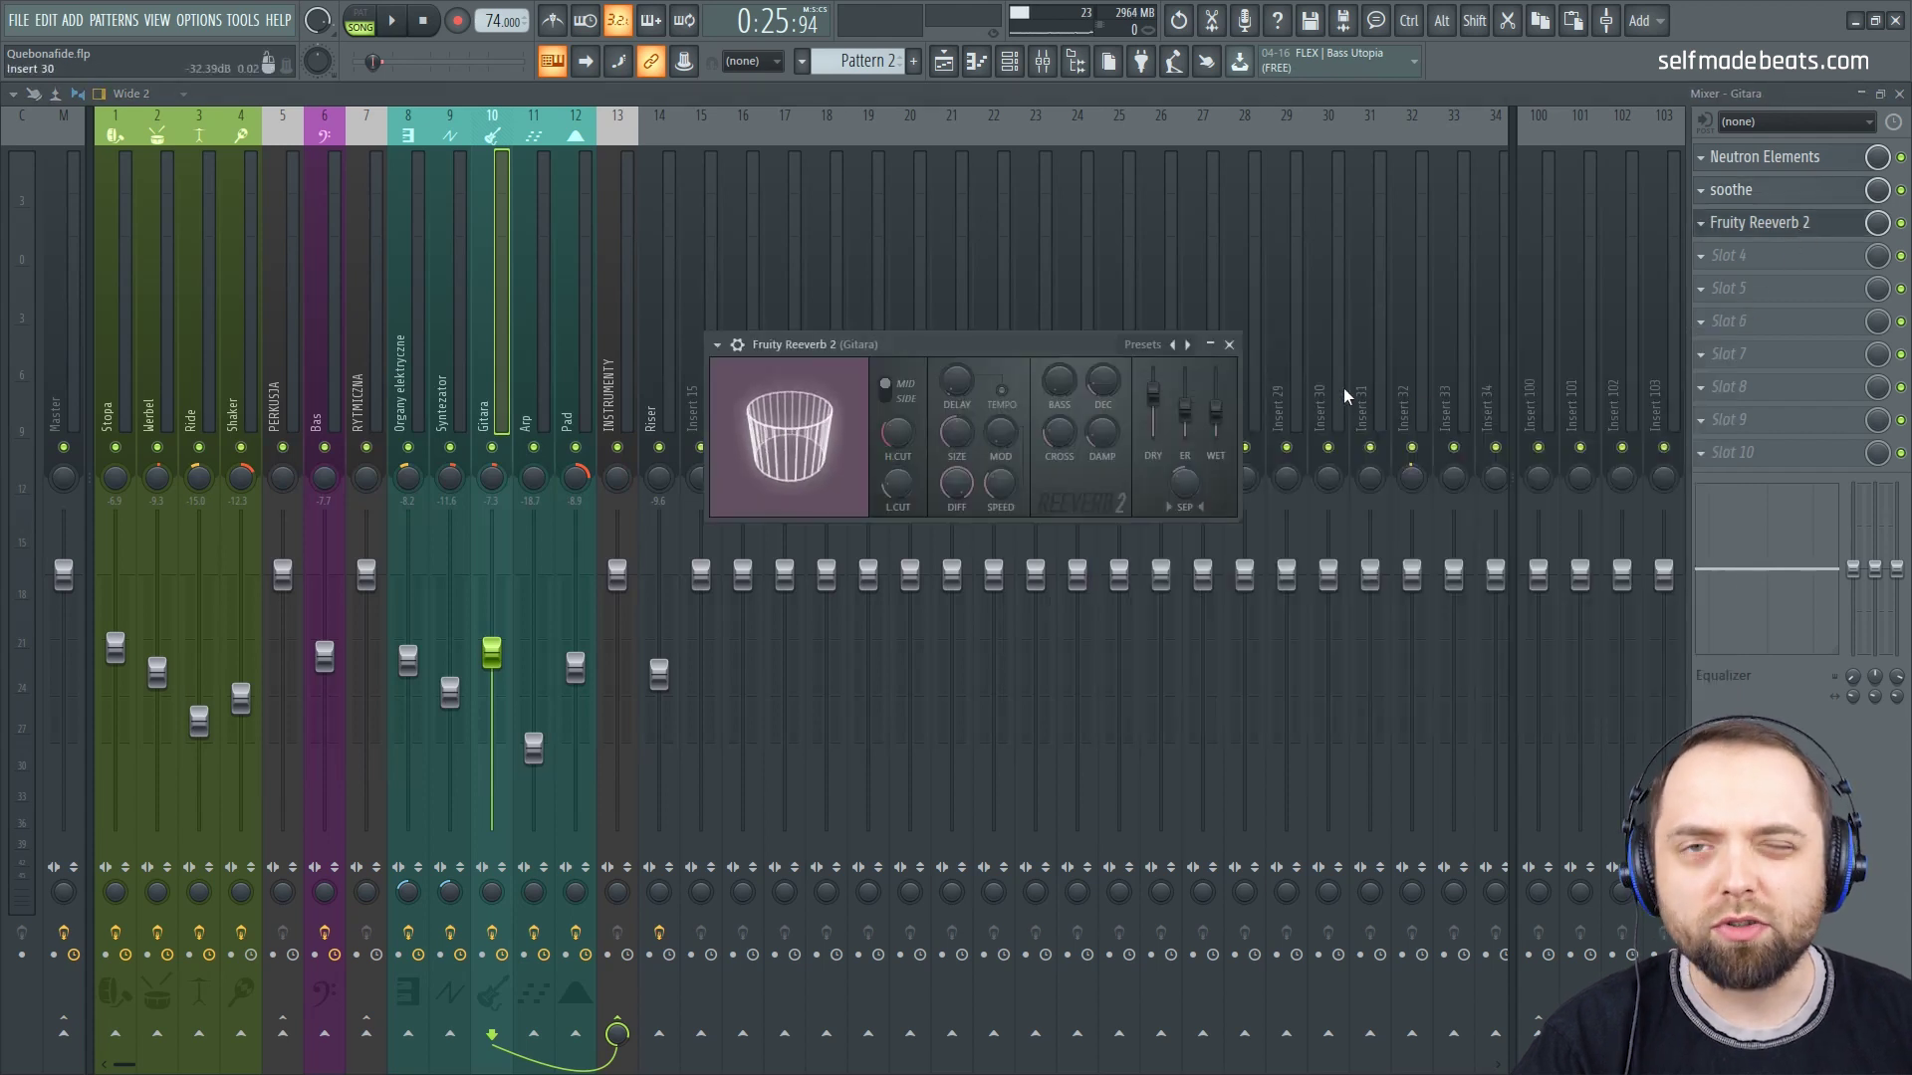
{"action": "left_click", "coordinate": [1229, 345]}
Step: Select the Arp mixer track and view its Neutron Elements equalizer, compressor and exciter, closing the plugin
{"action": "left_click", "coordinate": [540, 408]}
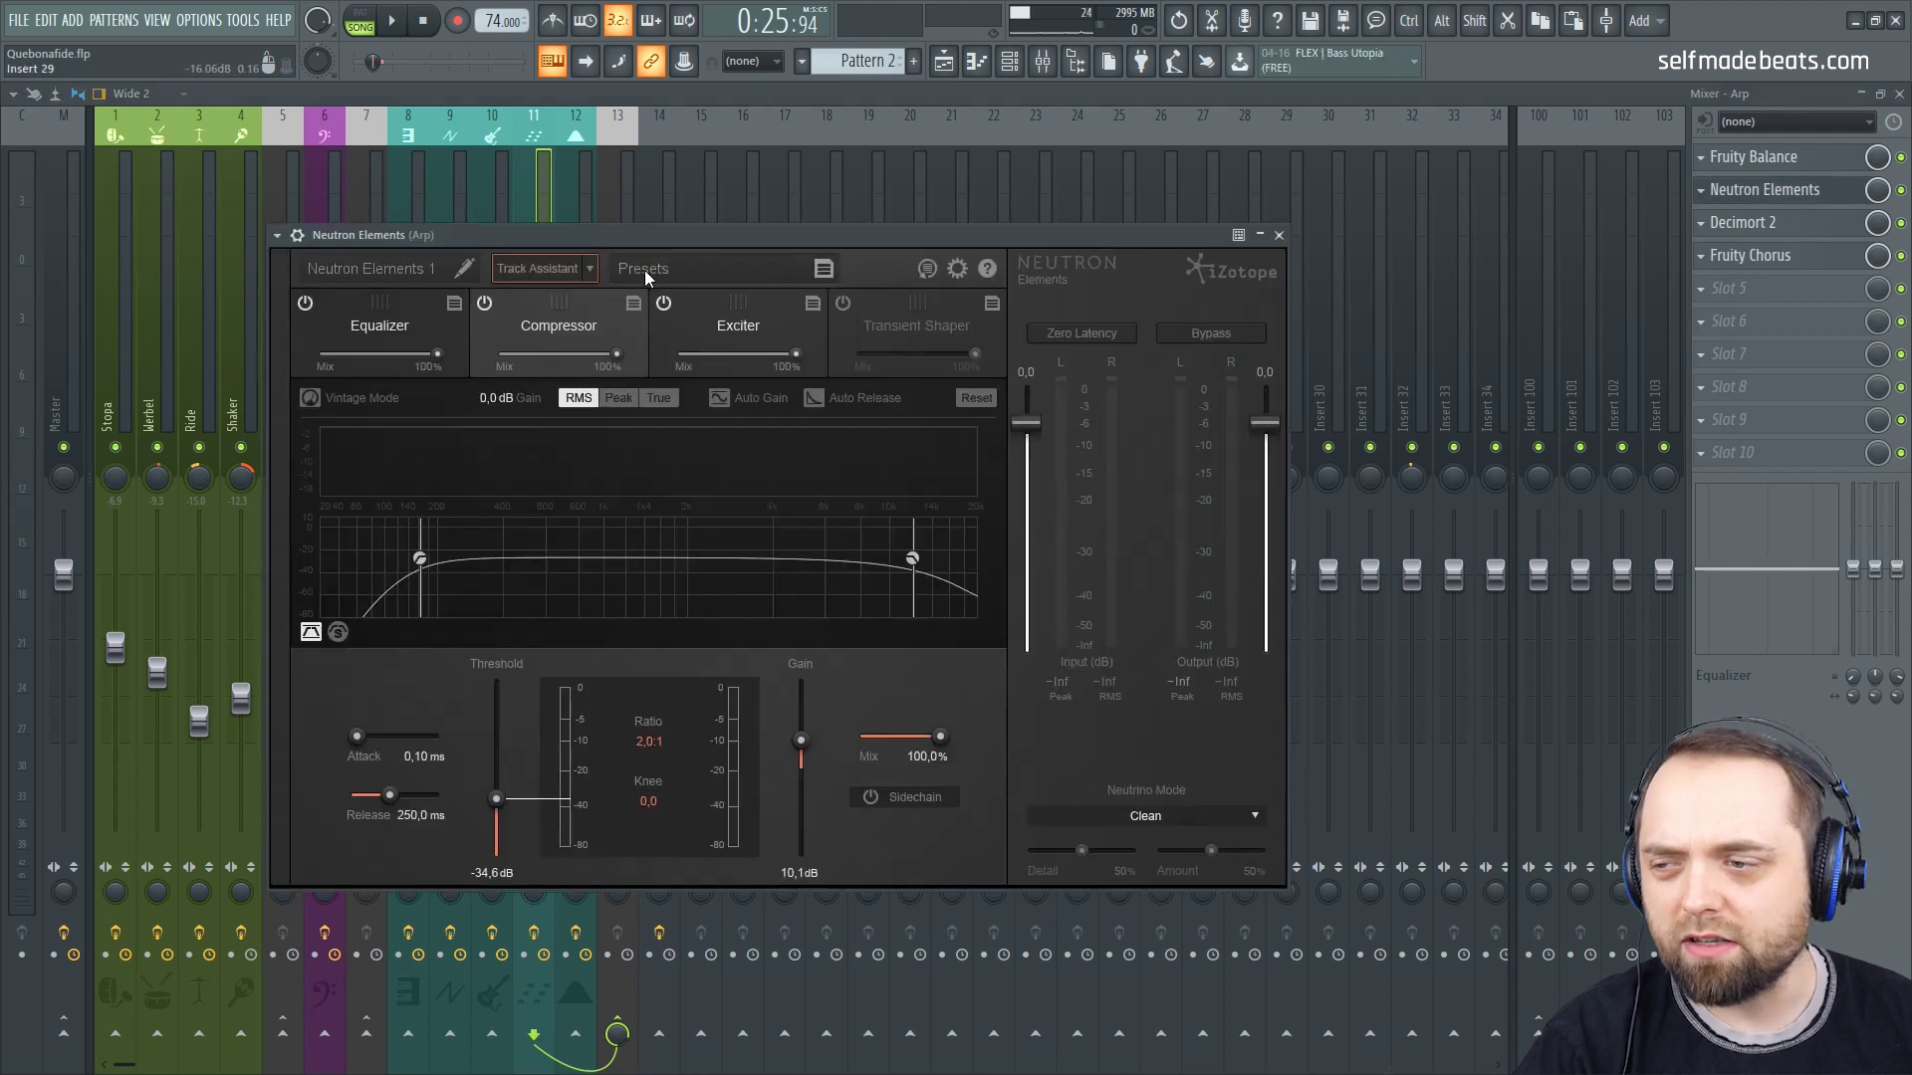
{"action": "left_click", "coordinate": [398, 321]}
{"action": "left_click_drag", "start_coordinate": [764, 237], "coordinate": [1230, 169]}
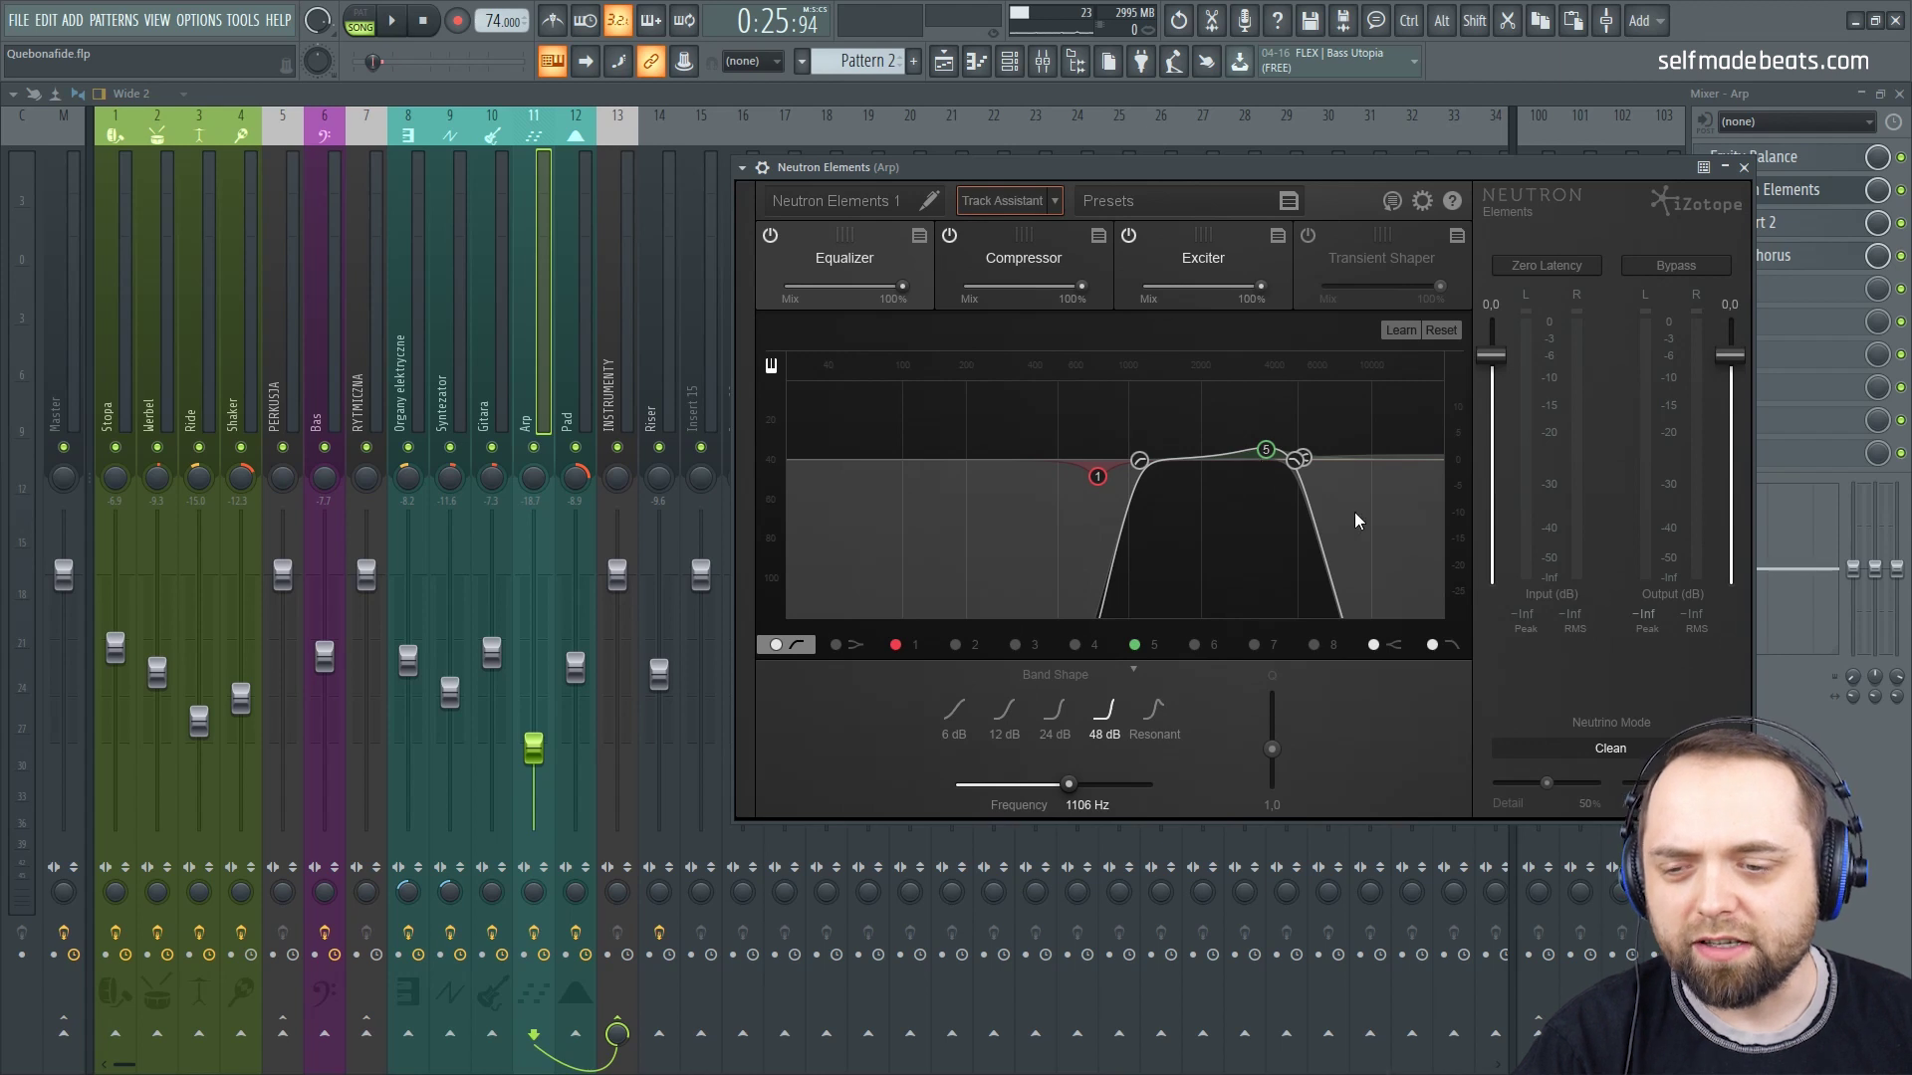
{"action": "left_click", "coordinate": [1047, 267]}
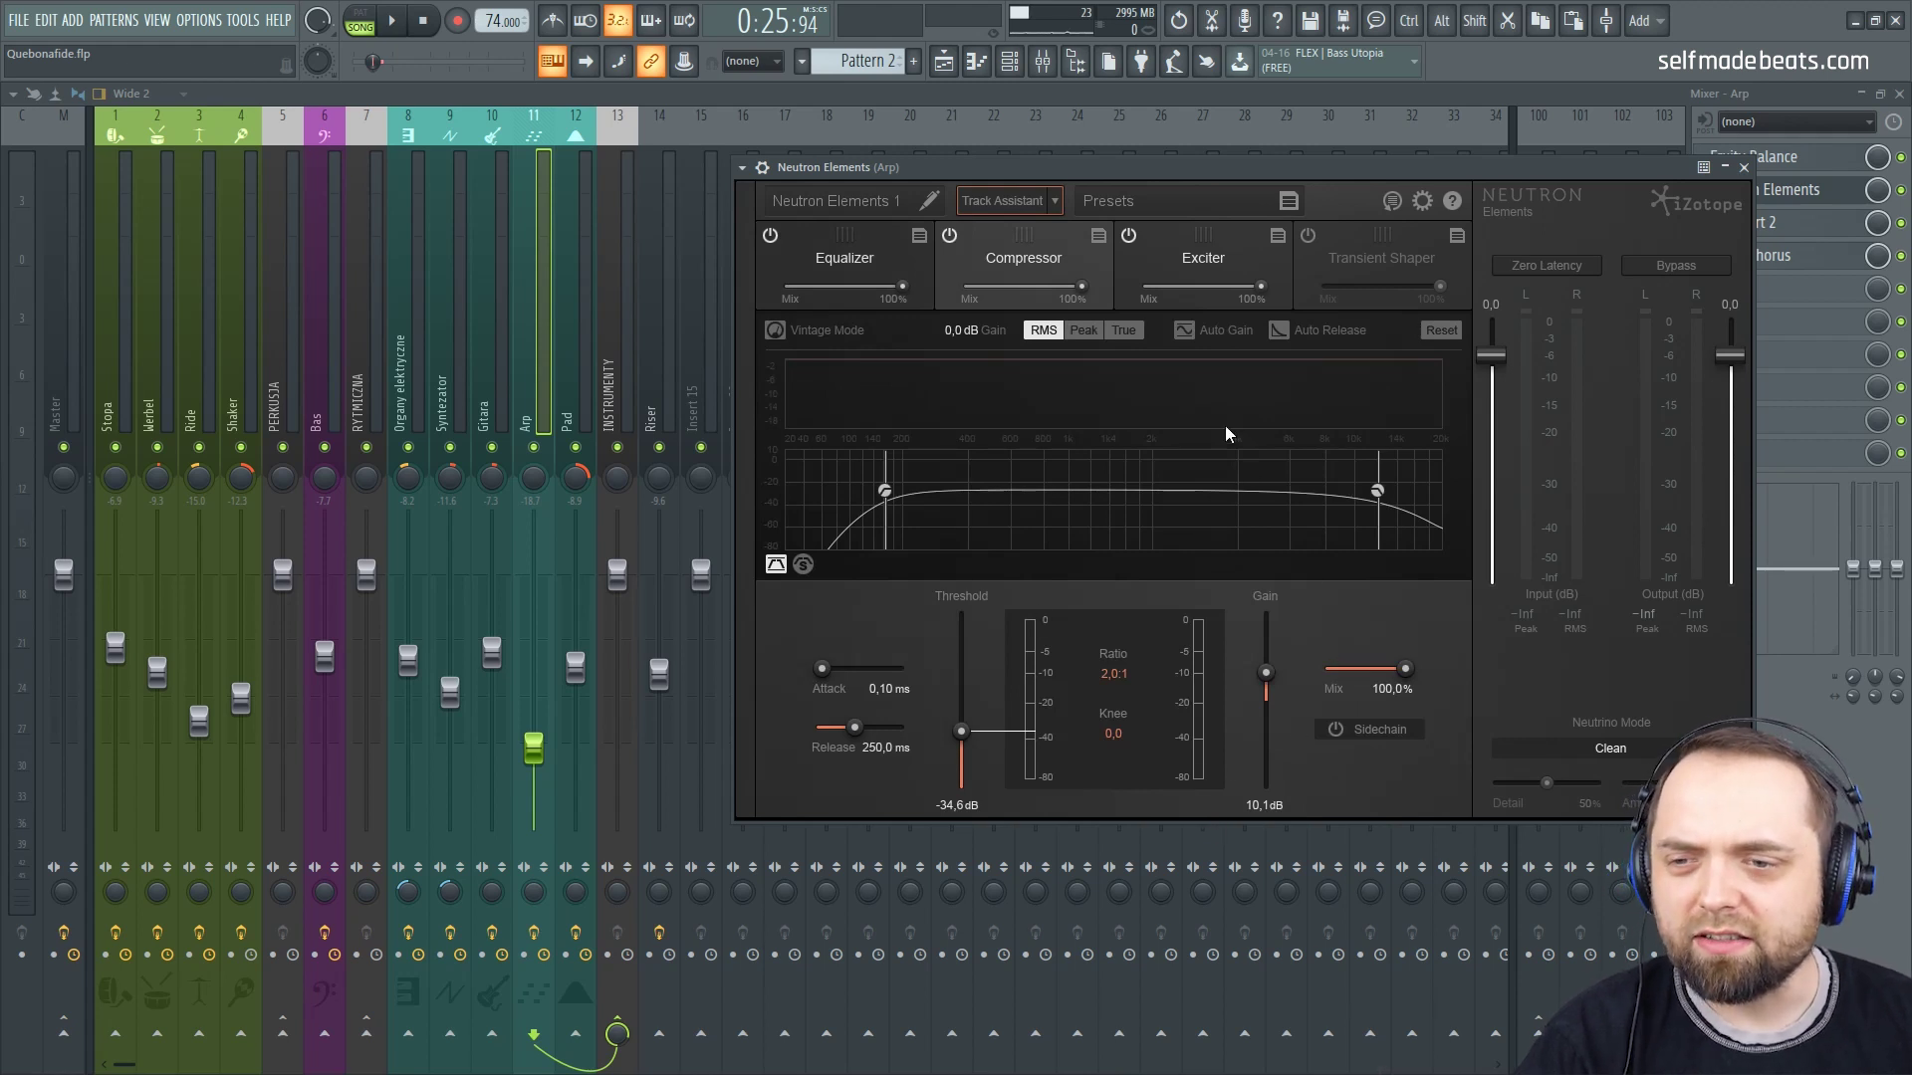
{"action": "left_click", "coordinate": [1209, 269]}
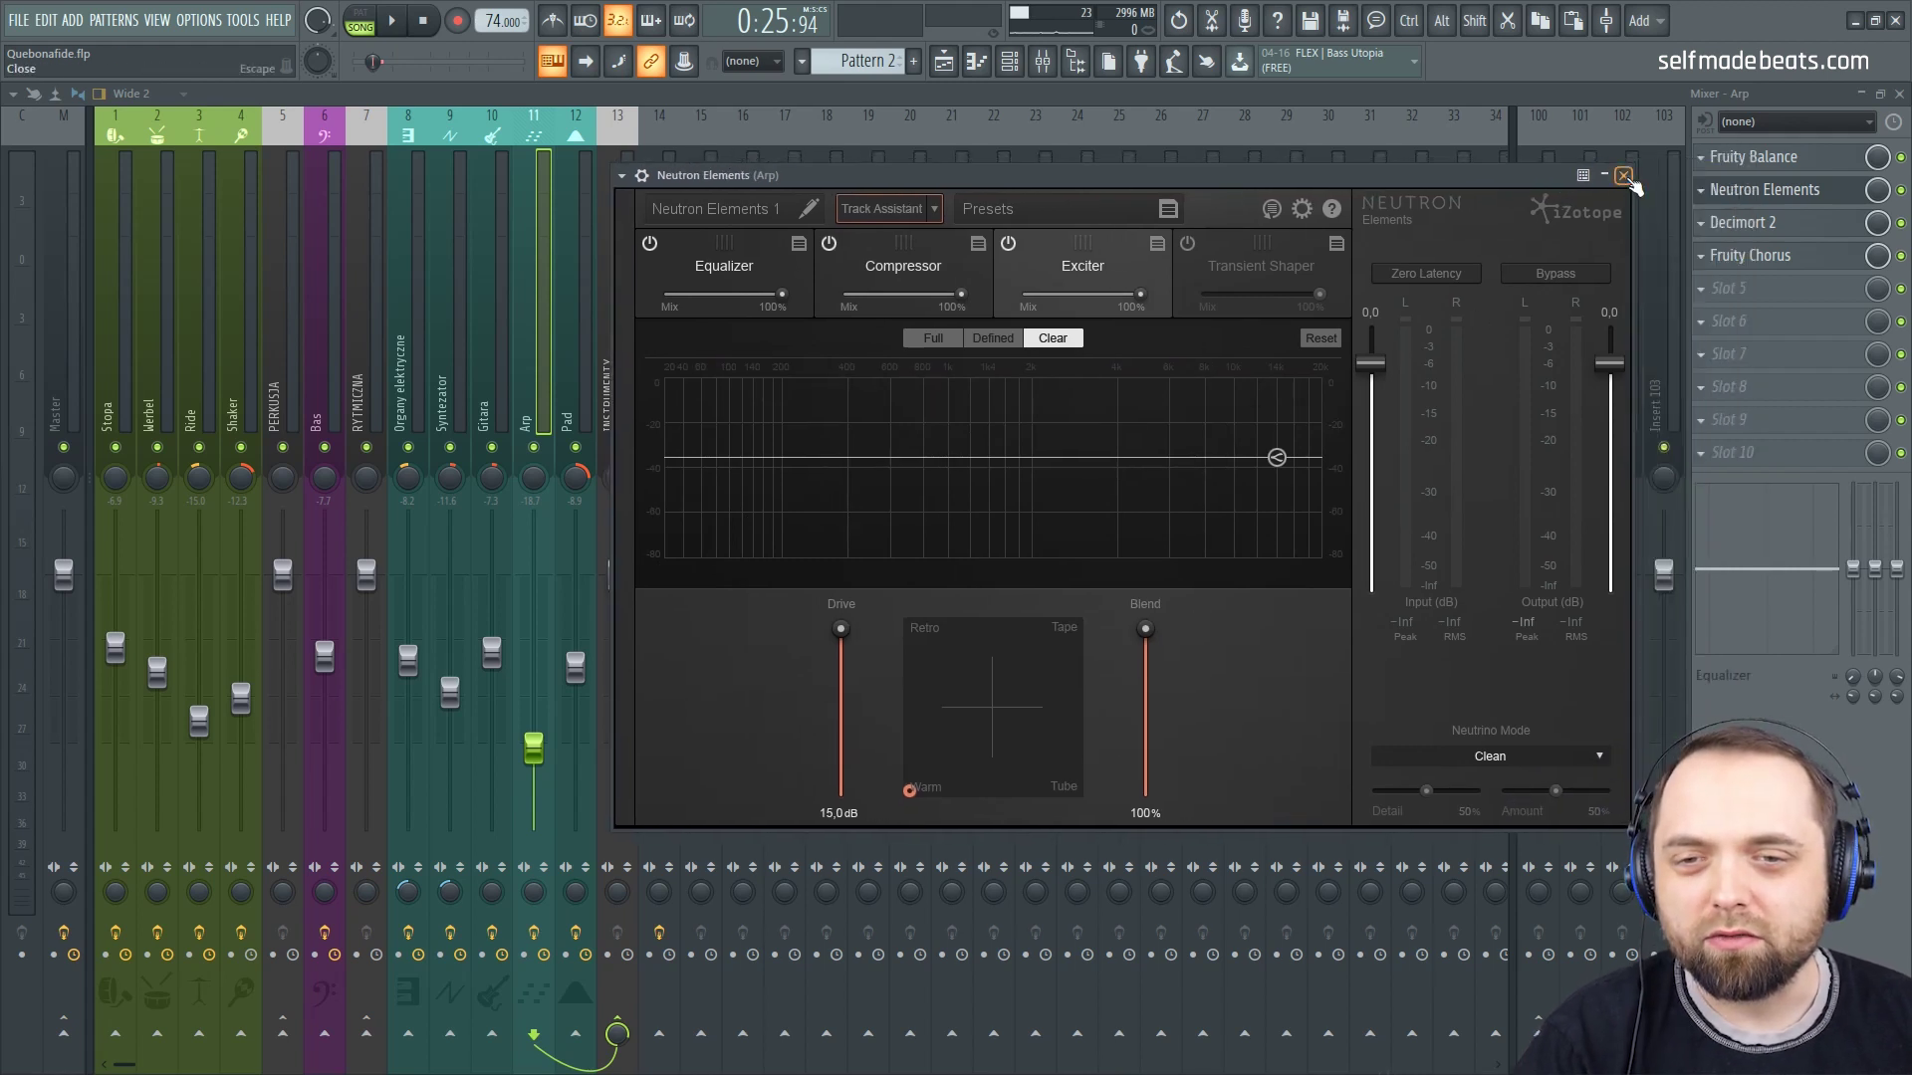
{"action": "left_click", "coordinate": [1757, 189]}
Step: View the Decimort 2 and Fruity Chorus settings on the Arp track, closing each plugin
{"action": "left_click", "coordinate": [1752, 222]}
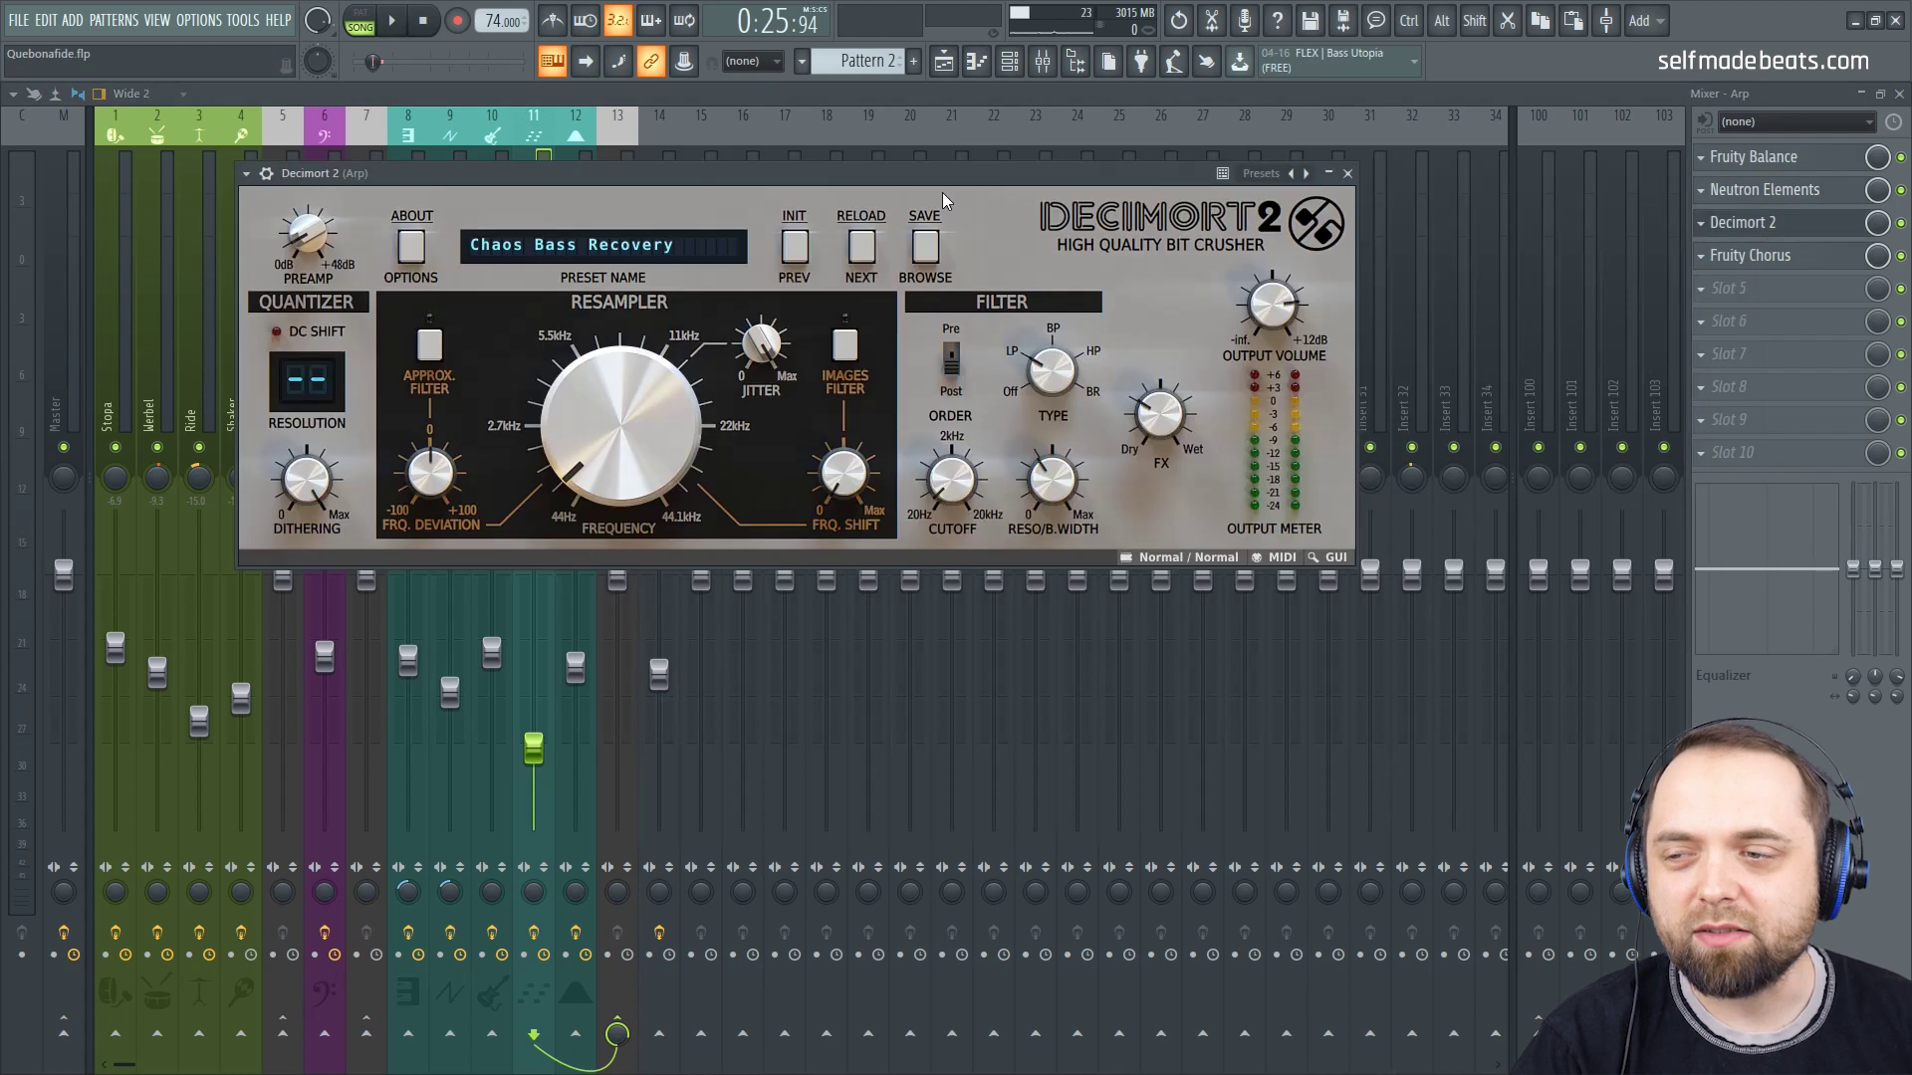
{"action": "left_click_drag", "start_coordinate": [825, 179], "coordinate": [1175, 269]}
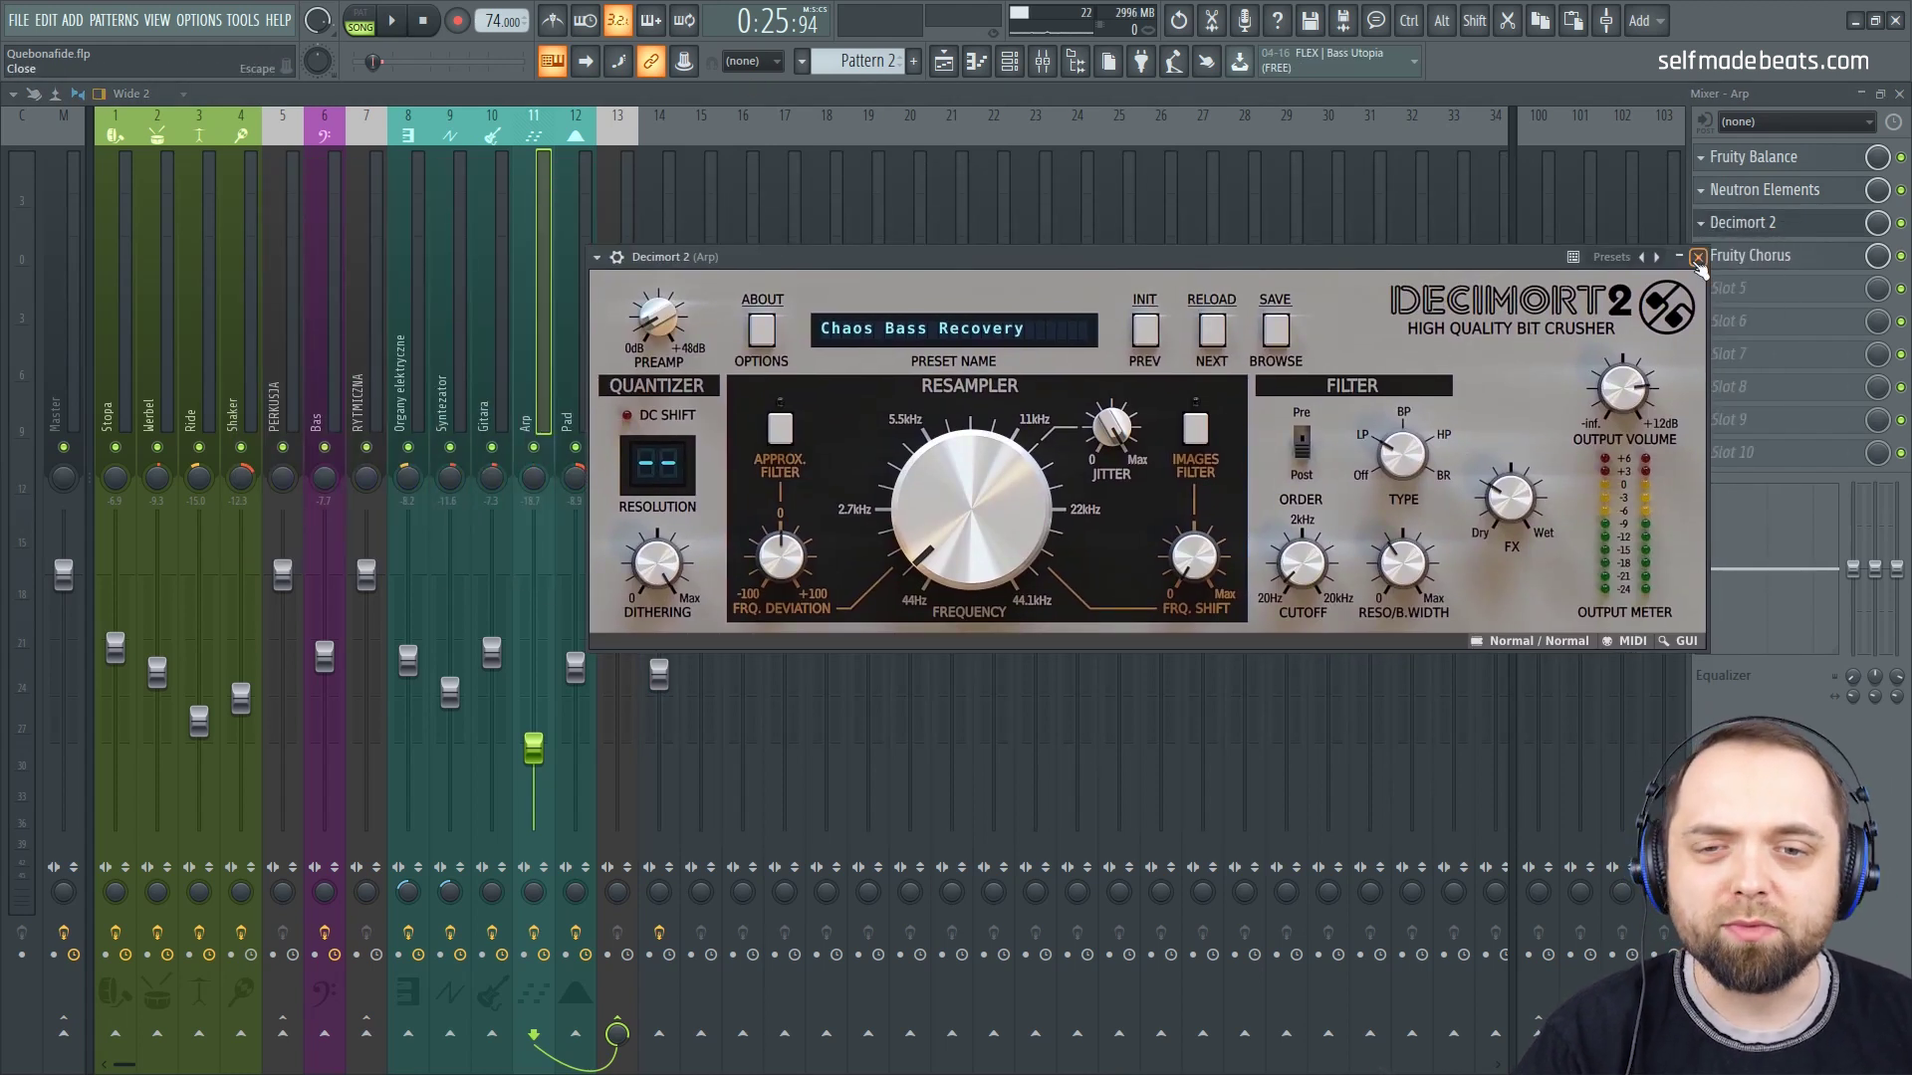
{"action": "left_click", "coordinate": [1698, 257]}
{"action": "left_click", "coordinate": [1765, 257]}
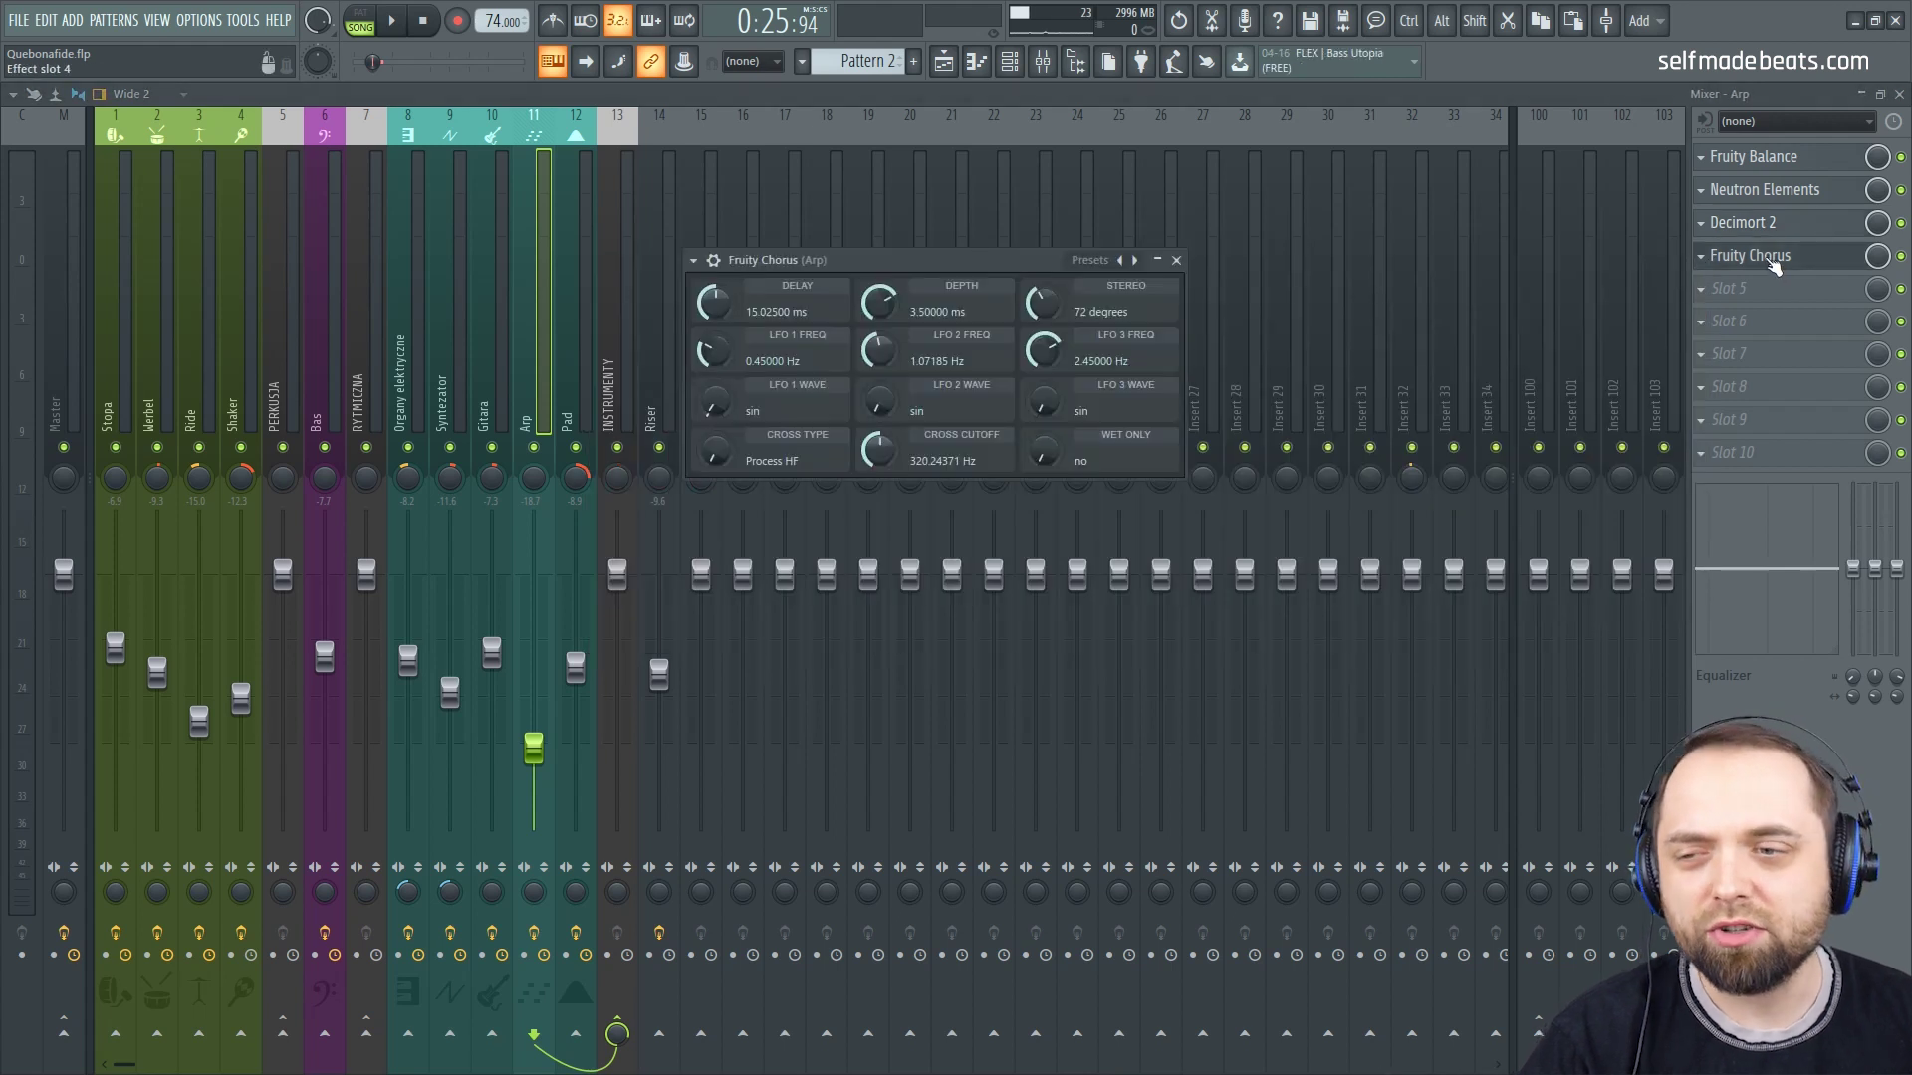
{"action": "left_click", "coordinate": [1176, 260]}
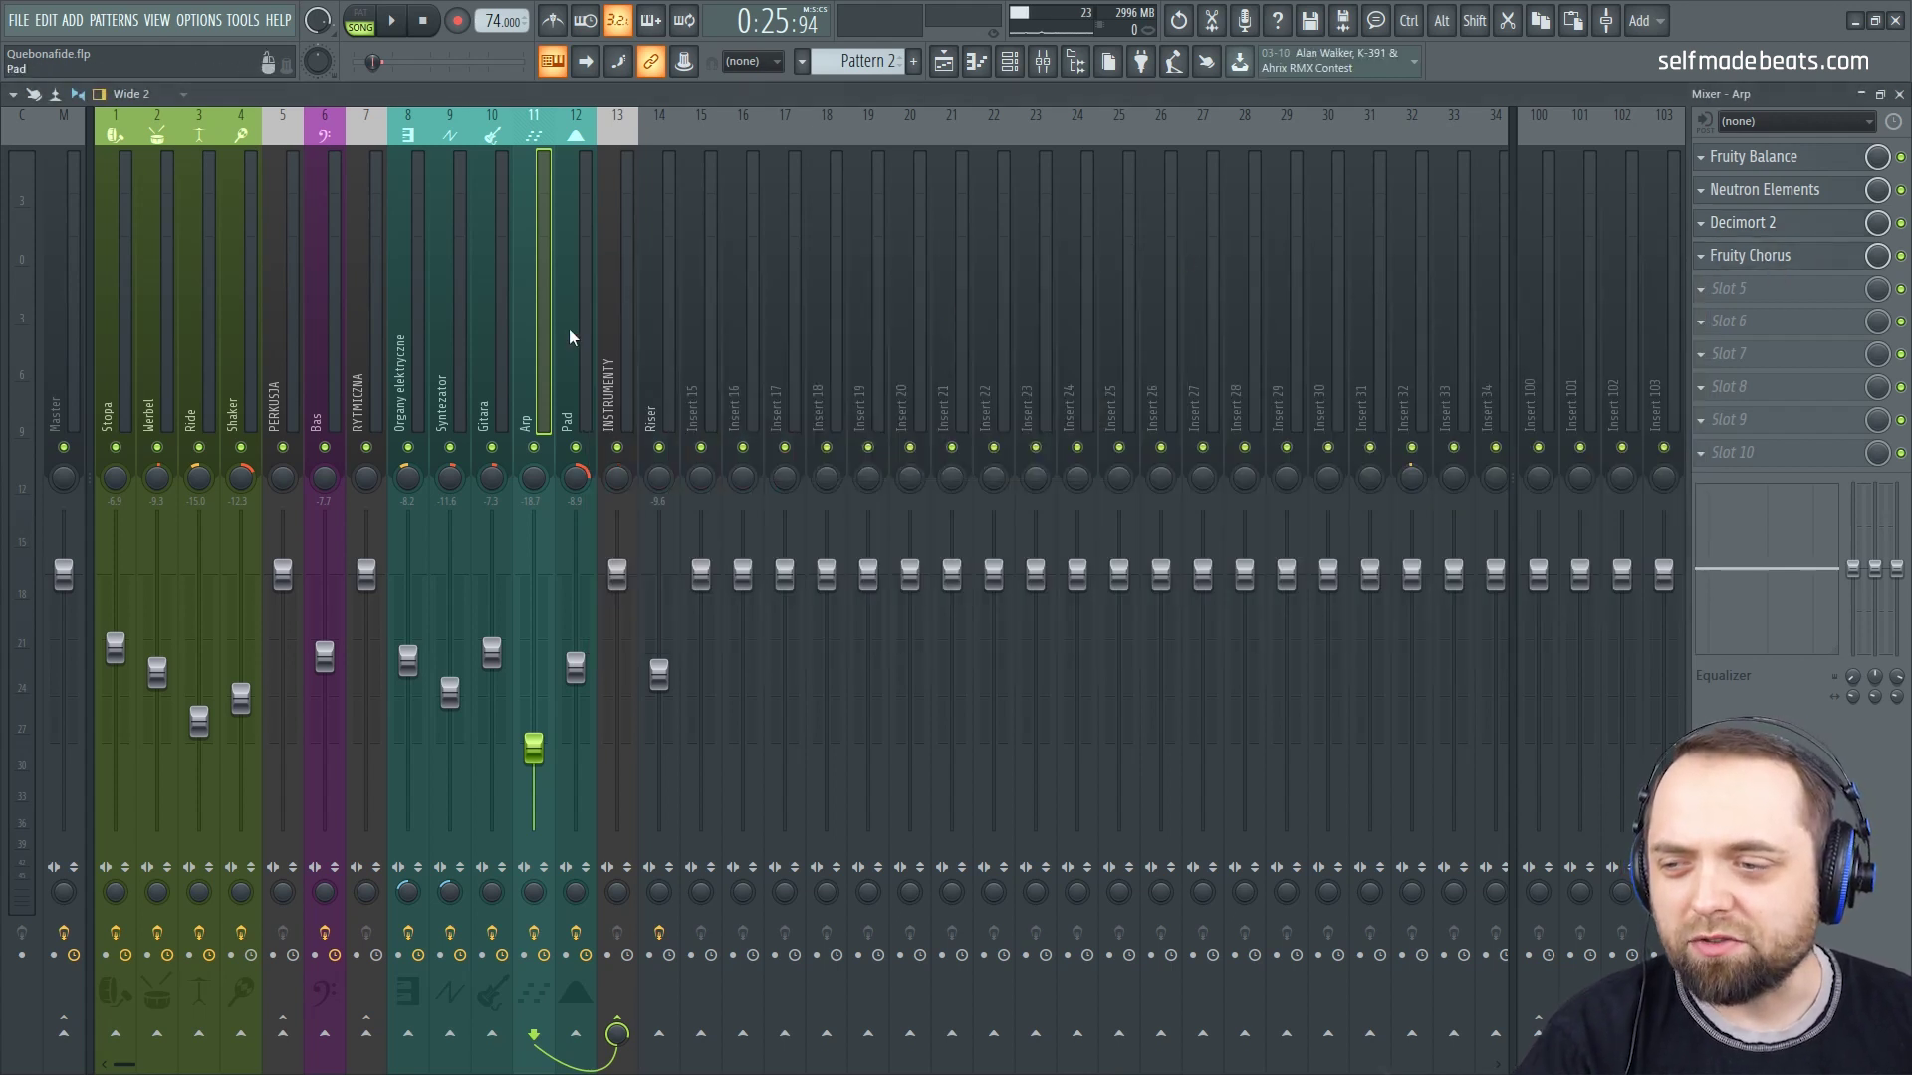
Step: Select the Pad mixer track and view its Neutron Elements equalizer, compressor and exciter, closing the plugin
{"action": "left_click", "coordinate": [578, 342]}
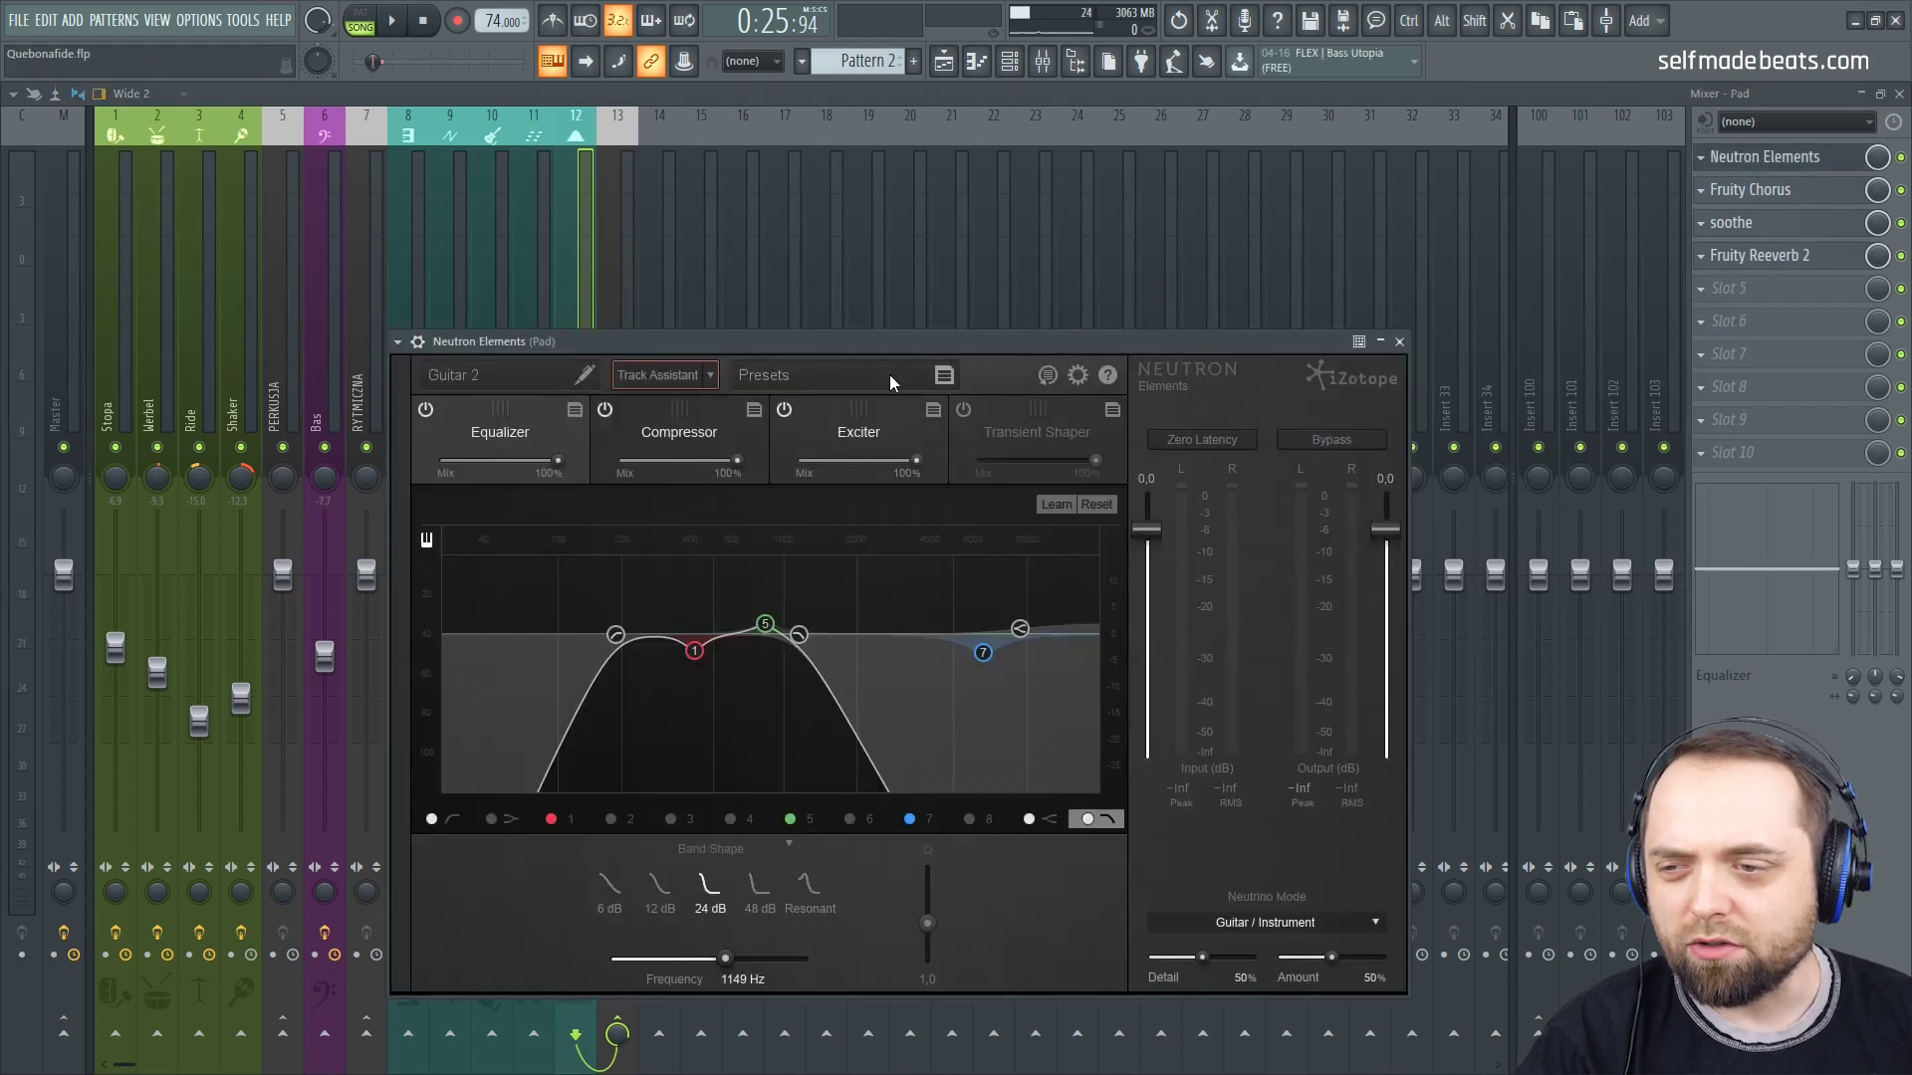
{"action": "left_click_drag", "start_coordinate": [850, 336], "coordinate": [1152, 251]}
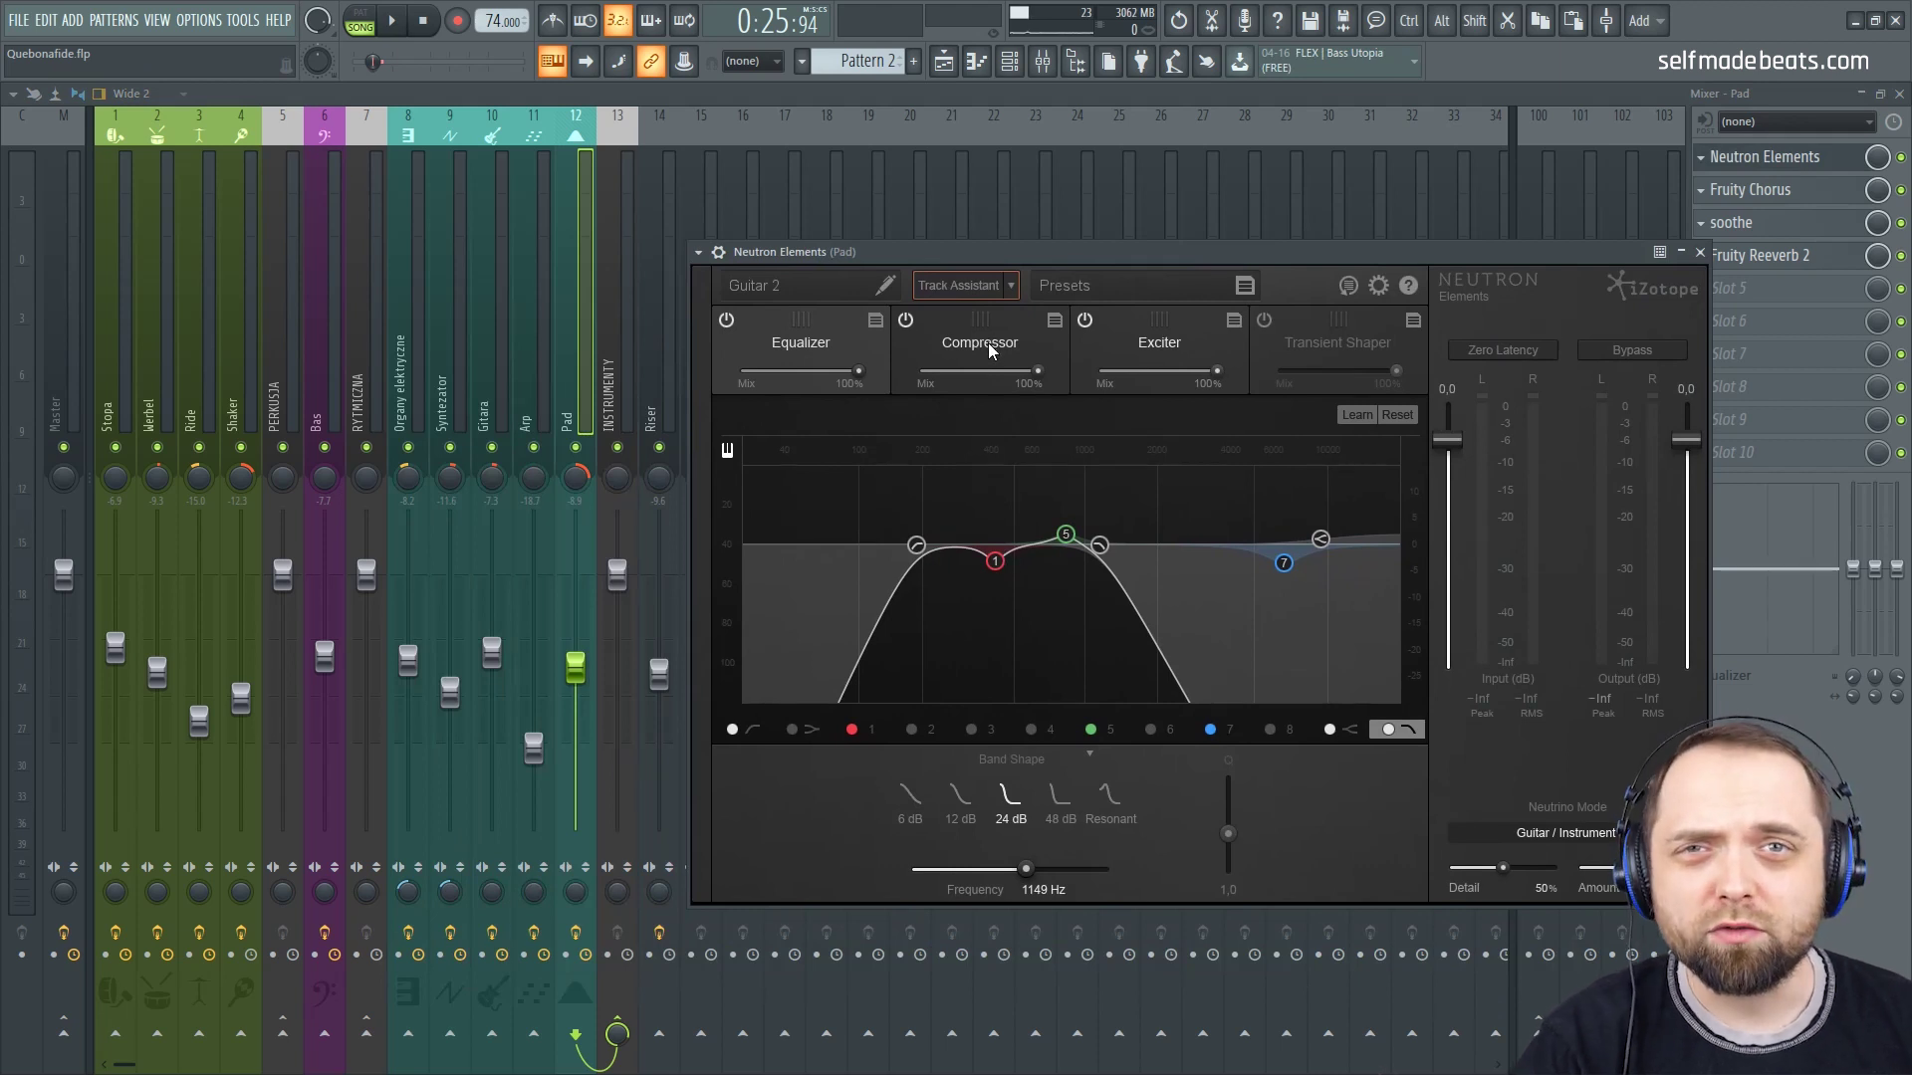
{"action": "left_click", "coordinate": [991, 371]}
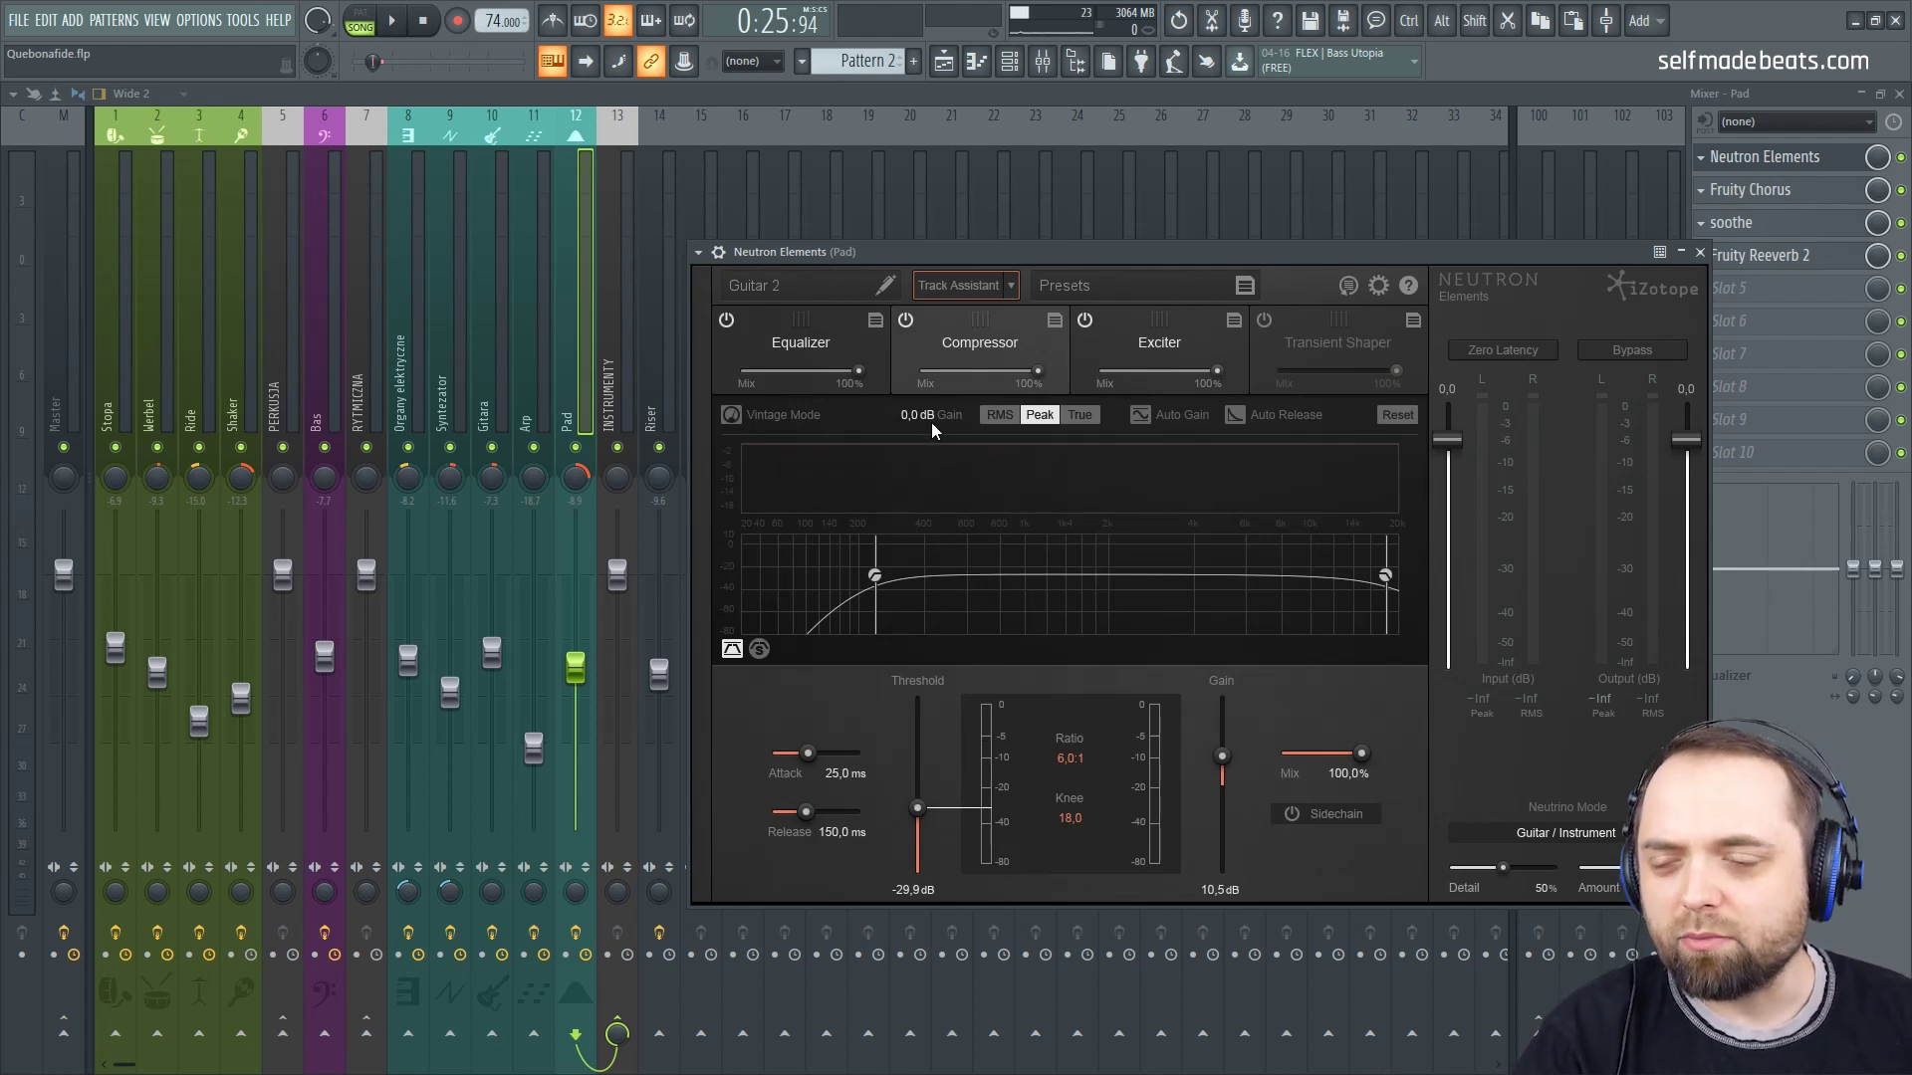
{"action": "left_click", "coordinate": [1165, 343]}
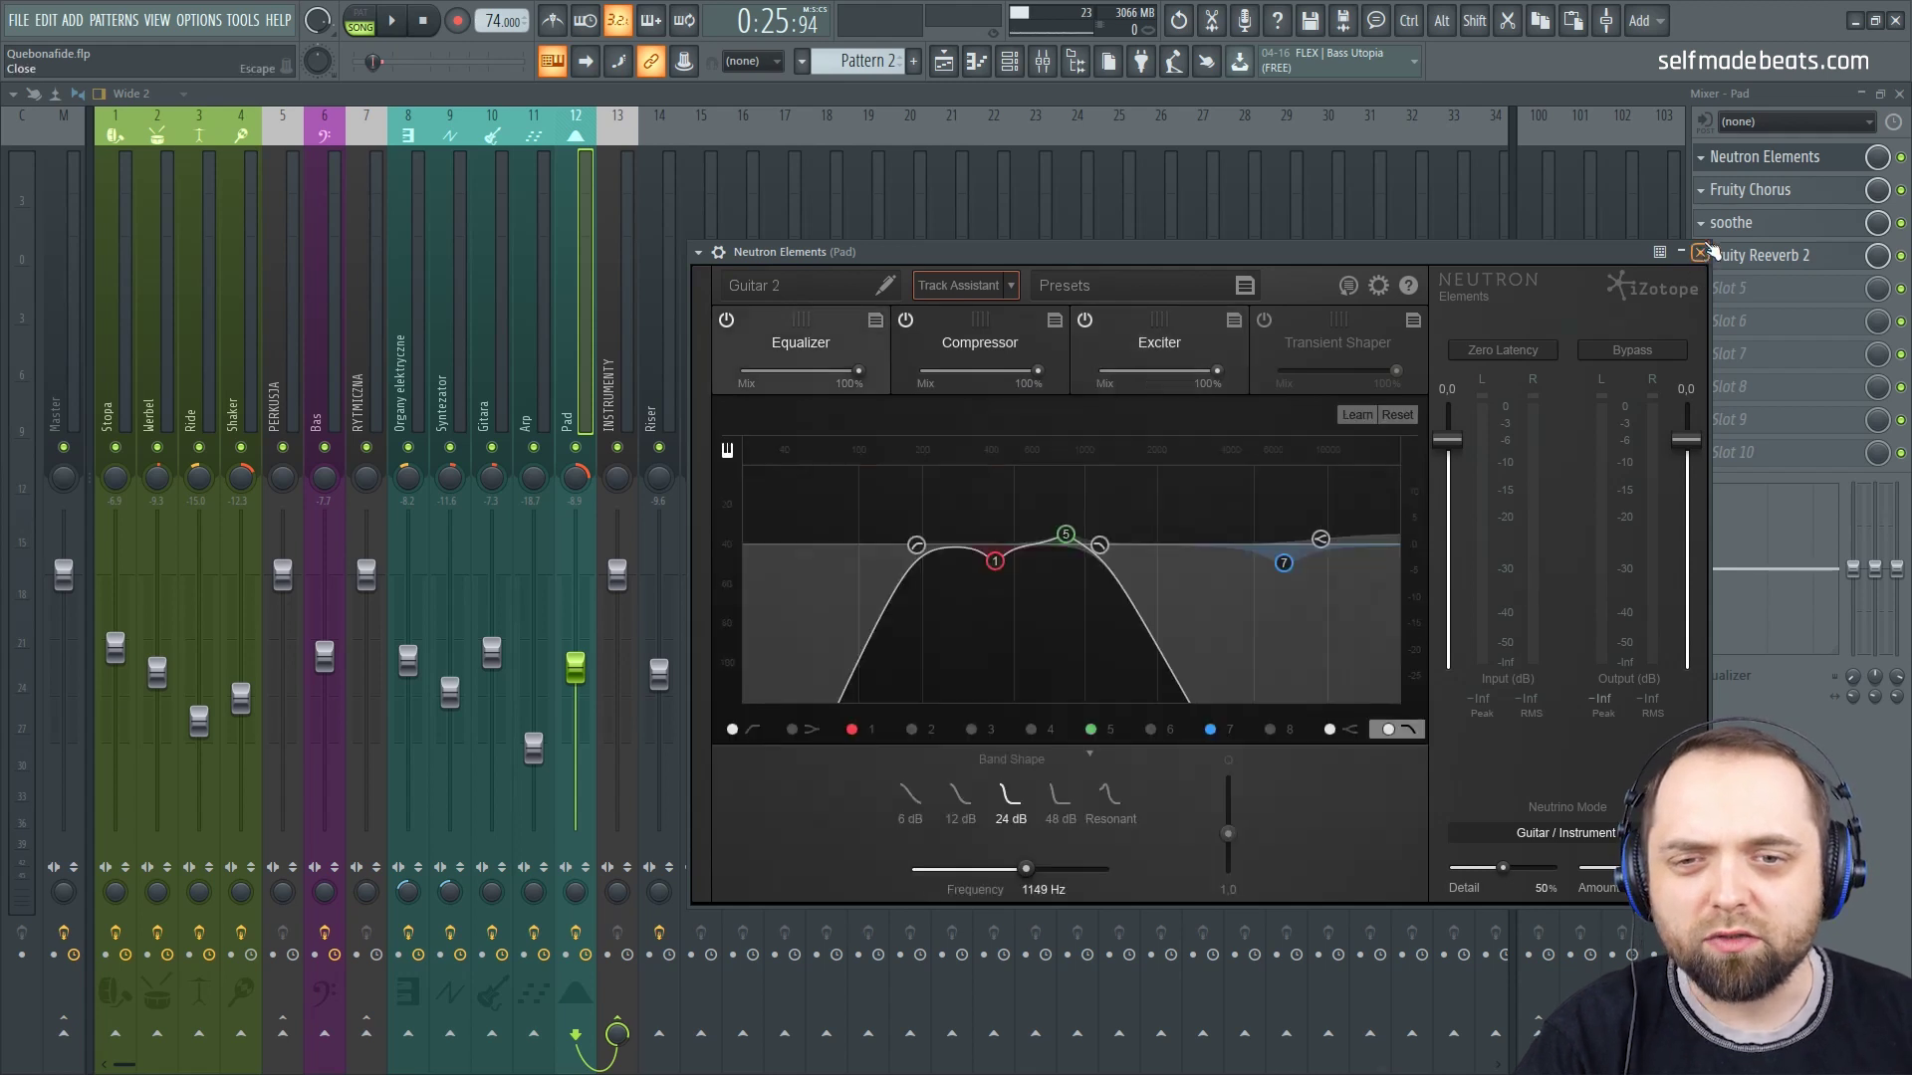
{"action": "left_click", "coordinate": [1699, 252]}
Step: View the Fruity Chorus settings on the Pad track and close the plugin
{"action": "left_click", "coordinate": [1758, 189]}
{"action": "left_click_drag", "start_coordinate": [1138, 196], "coordinate": [1267, 262]}
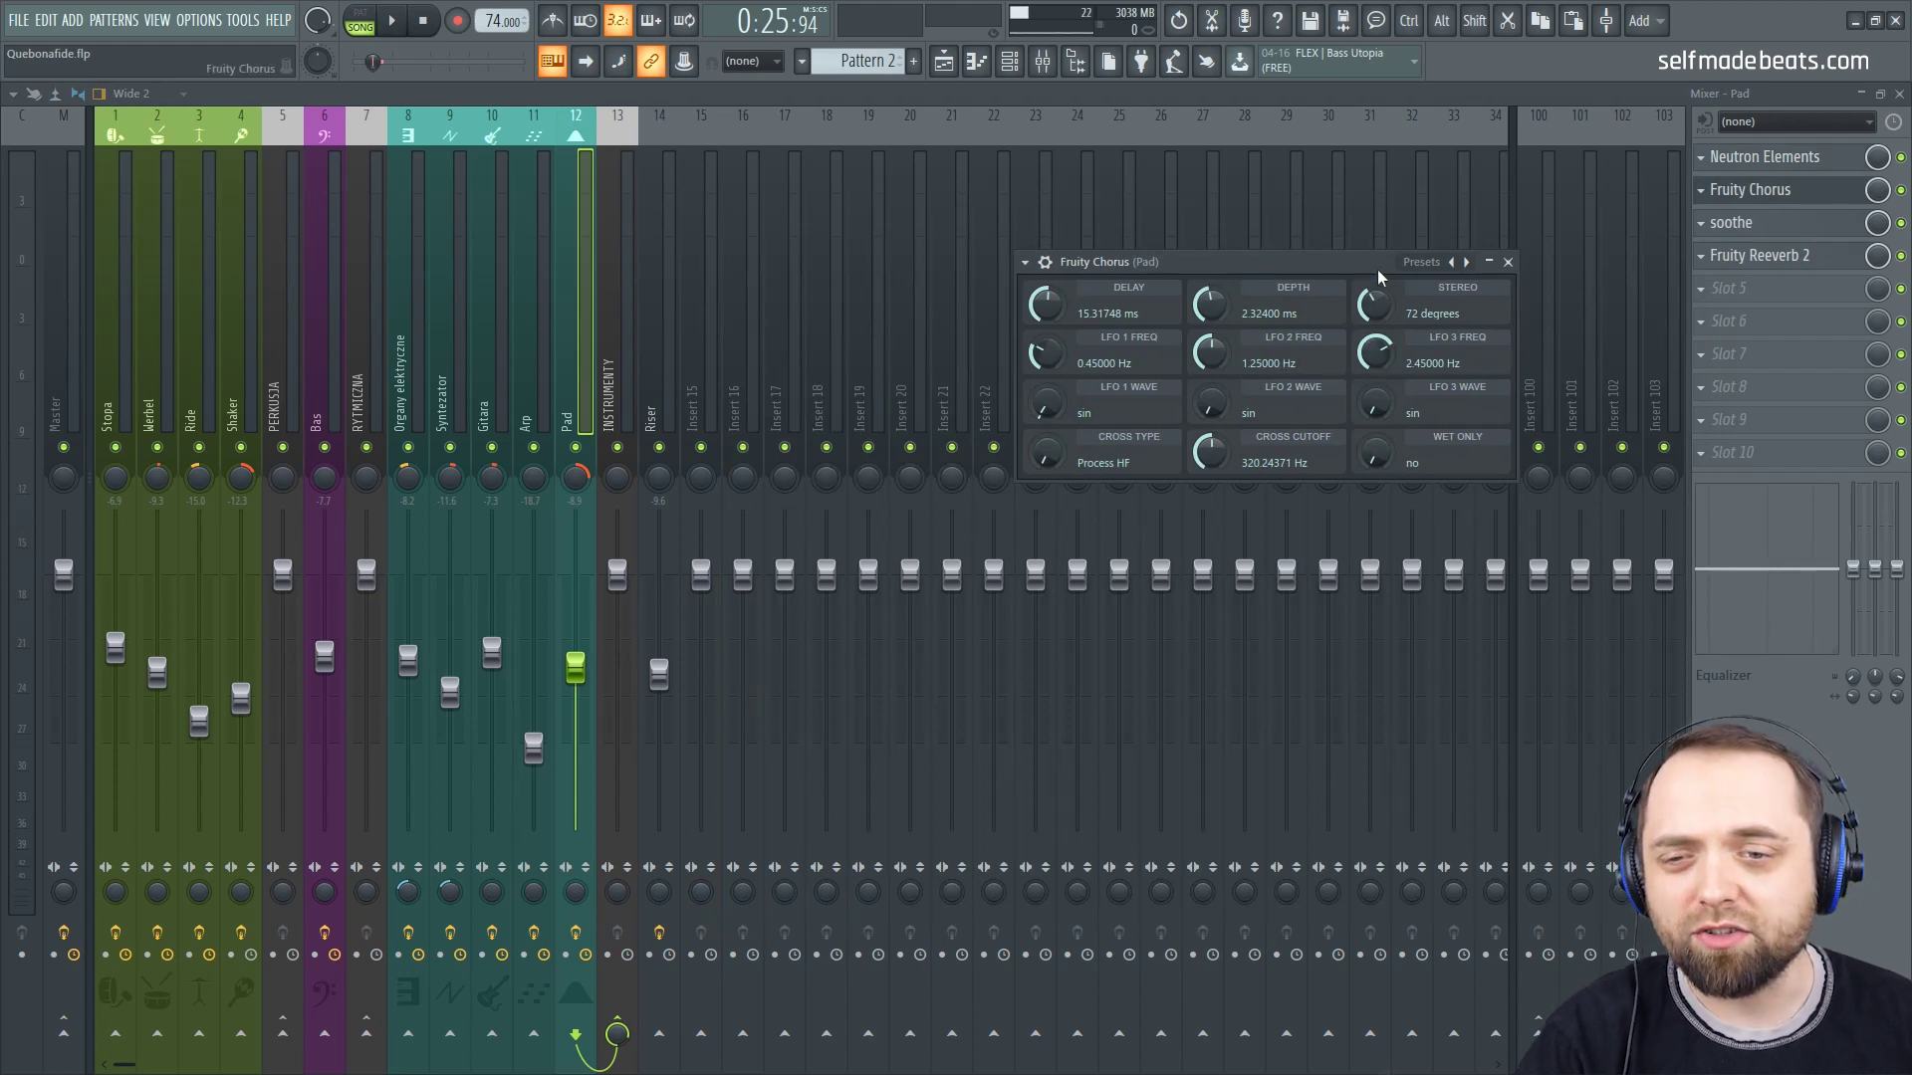
{"action": "left_click", "coordinate": [1507, 262]}
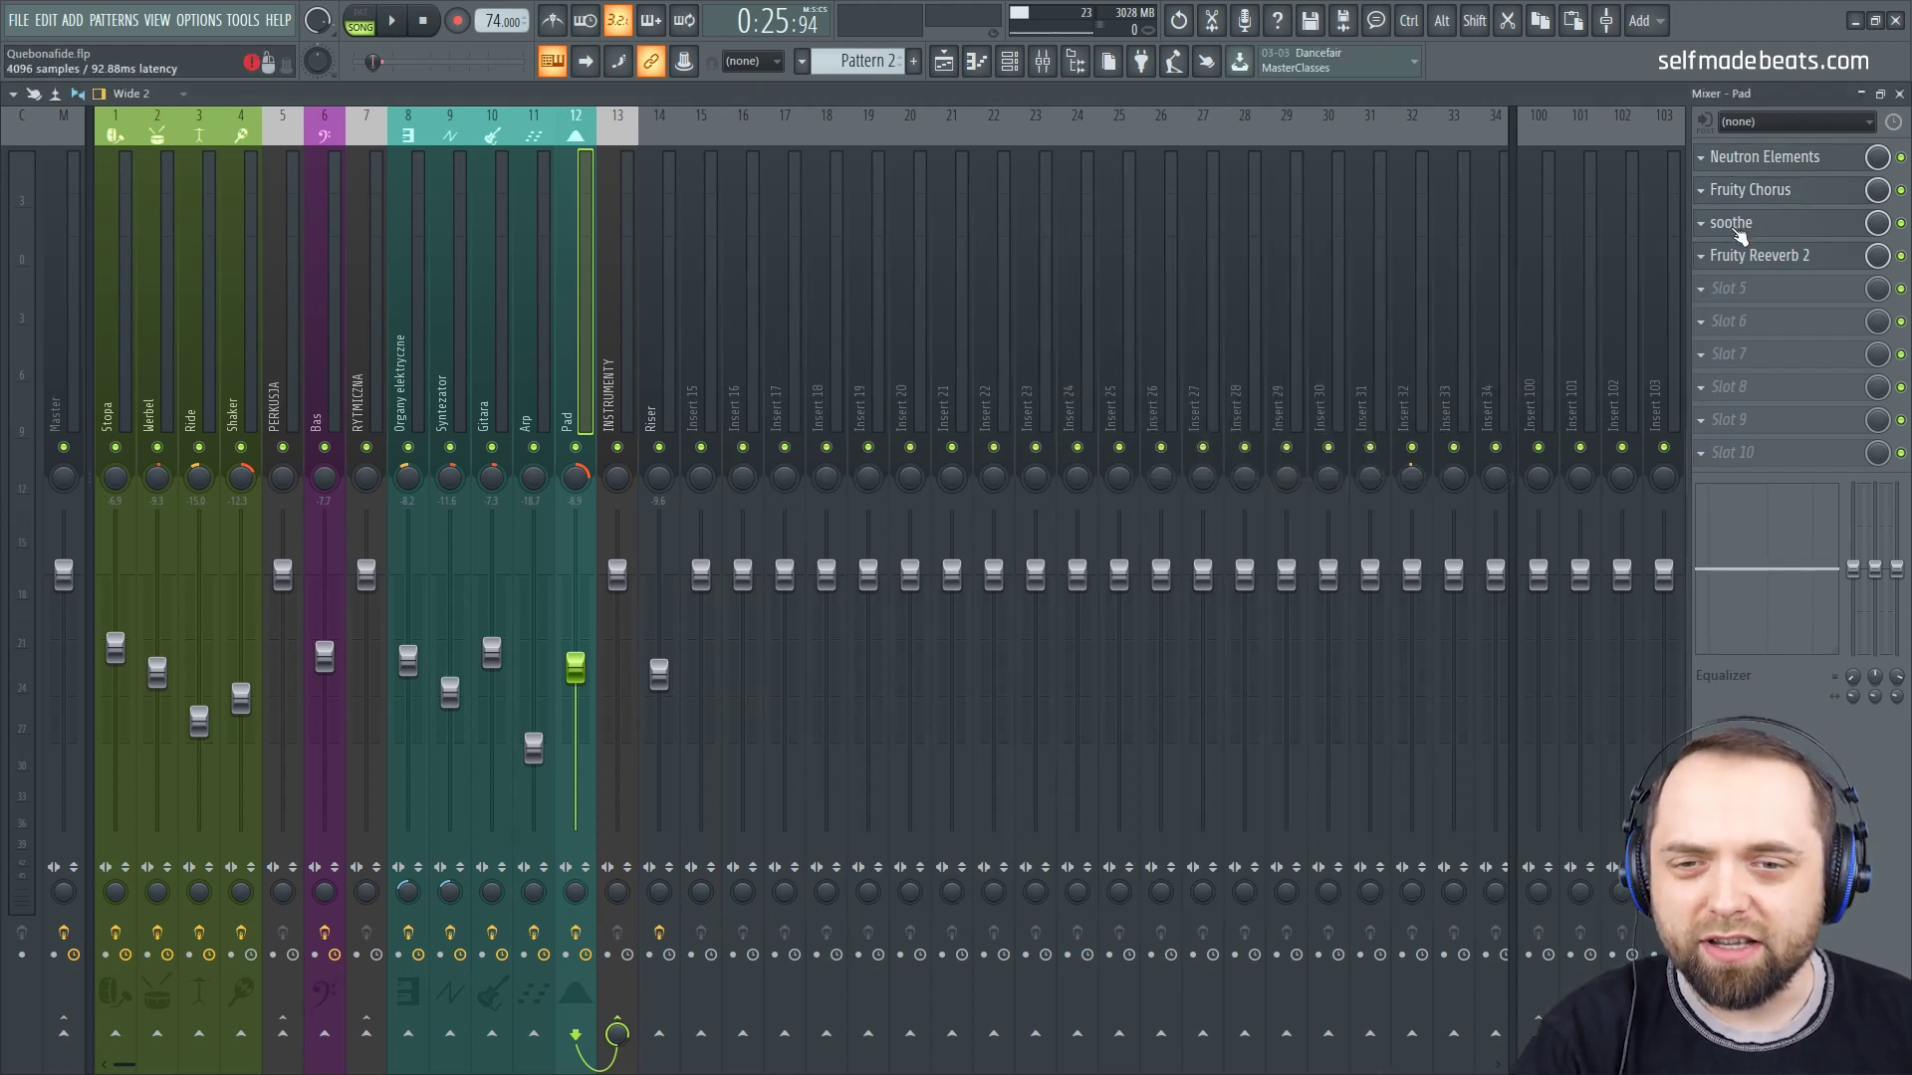
Step: View the soothe and Fruity Reeverb 2 settings on the Pad track, closing each plugin
{"action": "left_click", "coordinate": [1747, 227]}
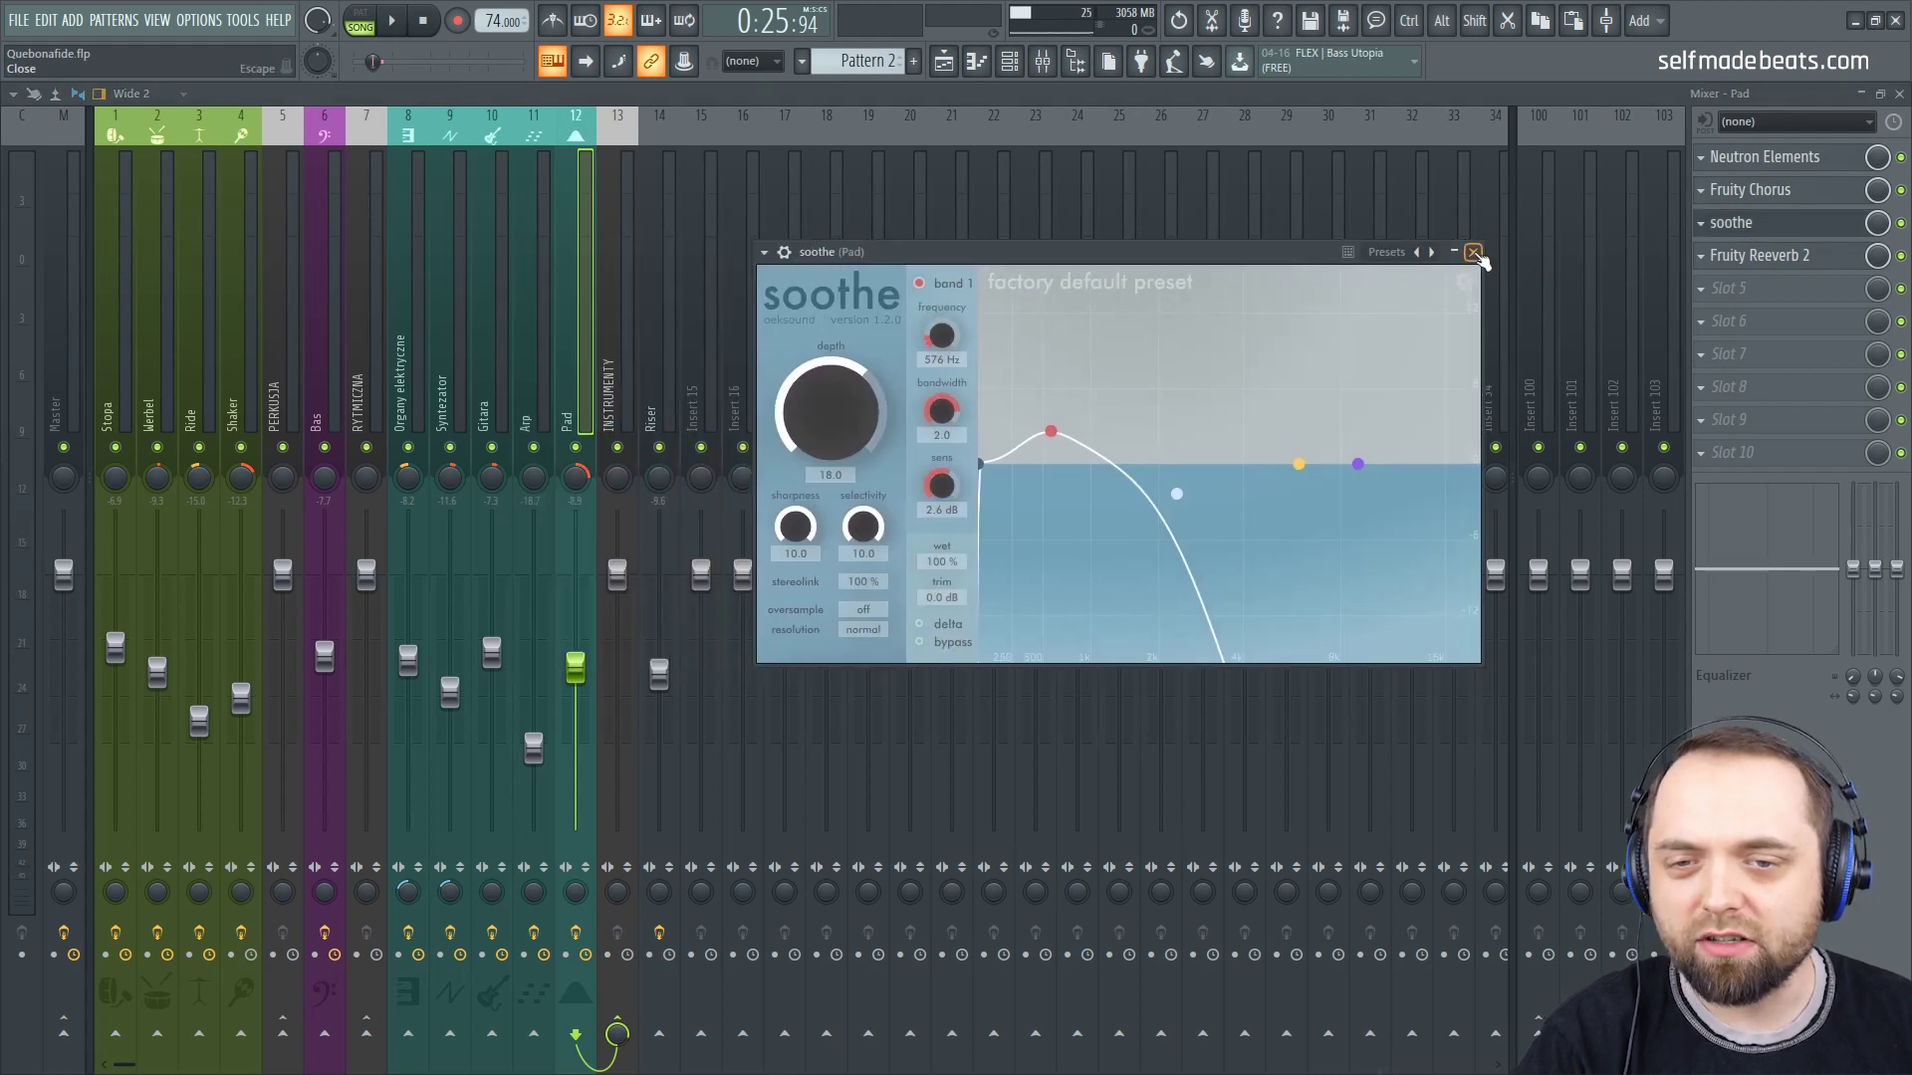
{"action": "left_click", "coordinate": [1473, 252]}
{"action": "left_click", "coordinate": [1754, 254]}
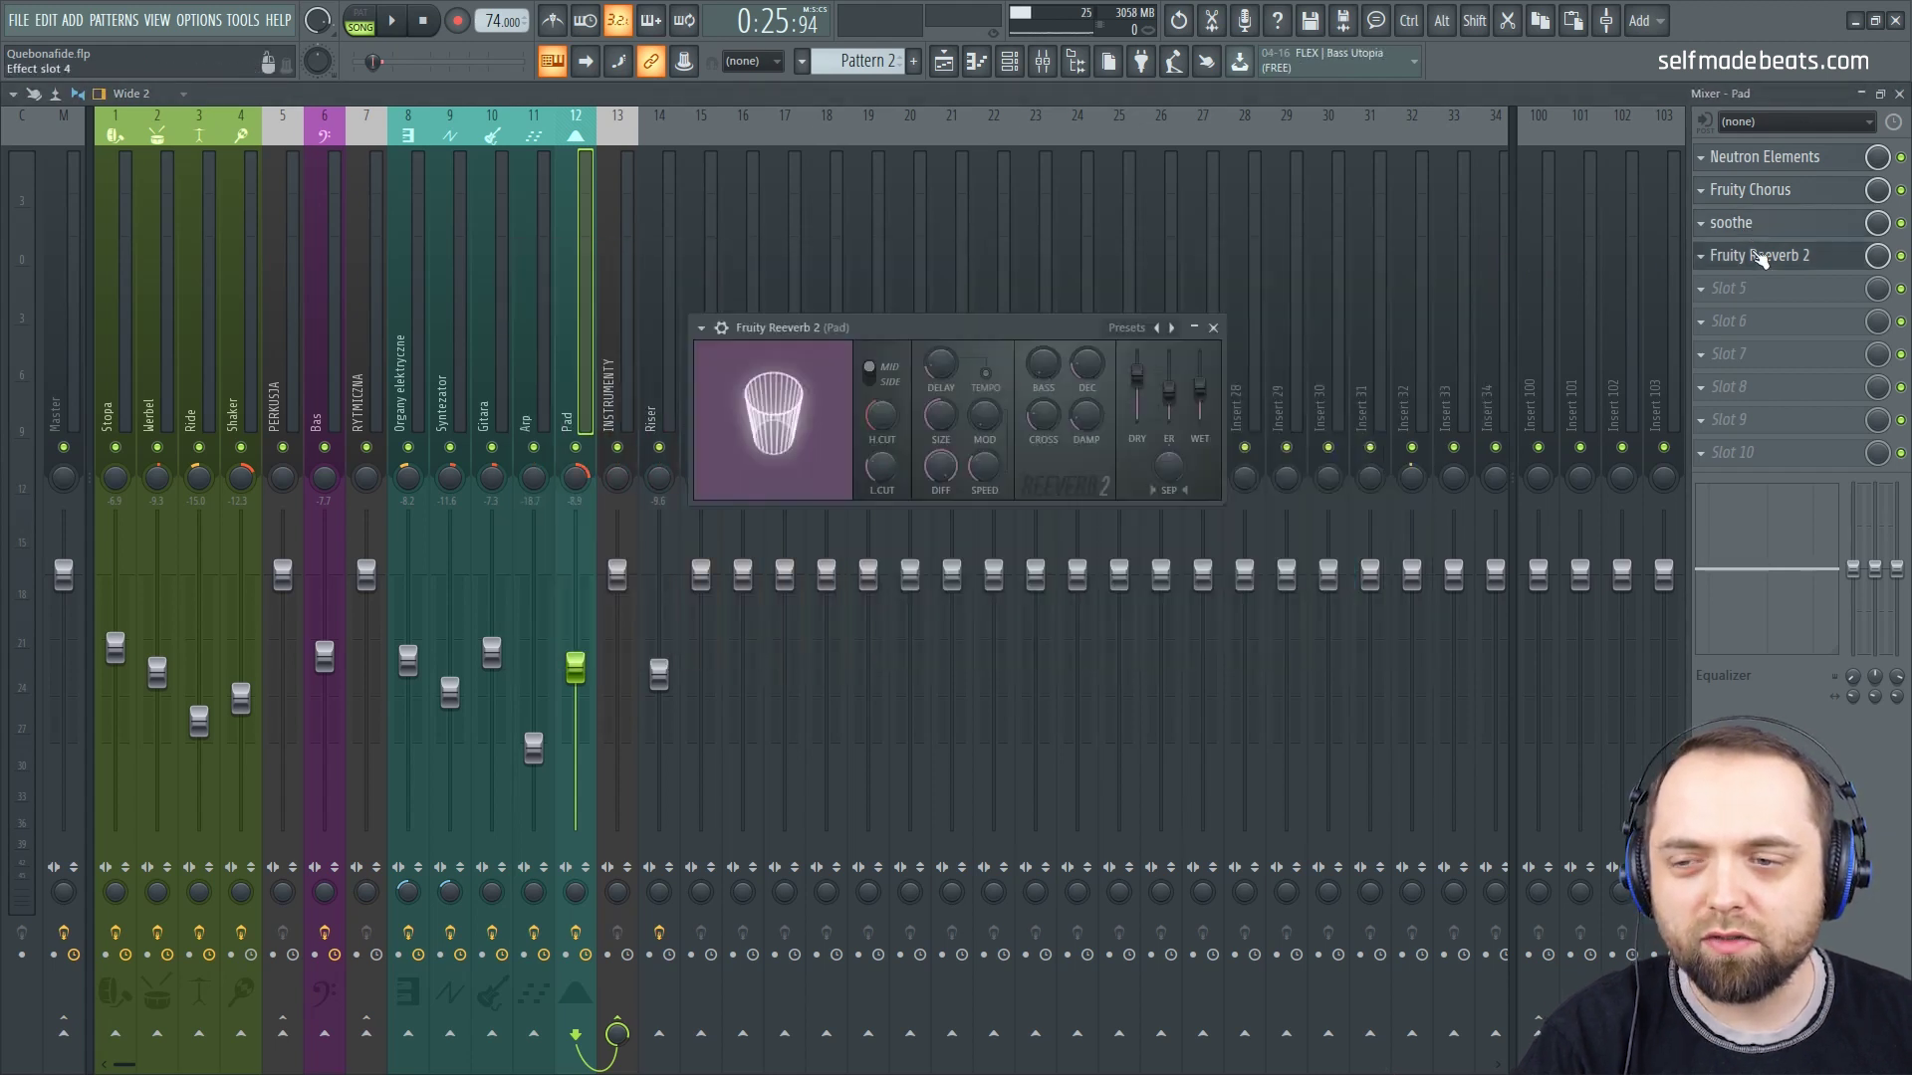
{"action": "left_click", "coordinate": [1212, 328]}
Step: Select the Riser mixer track and view its Fruity parametric EQ 2 and Fruity Reeverb 2 settings, closing each plugin
{"action": "left_click", "coordinate": [652, 408]}
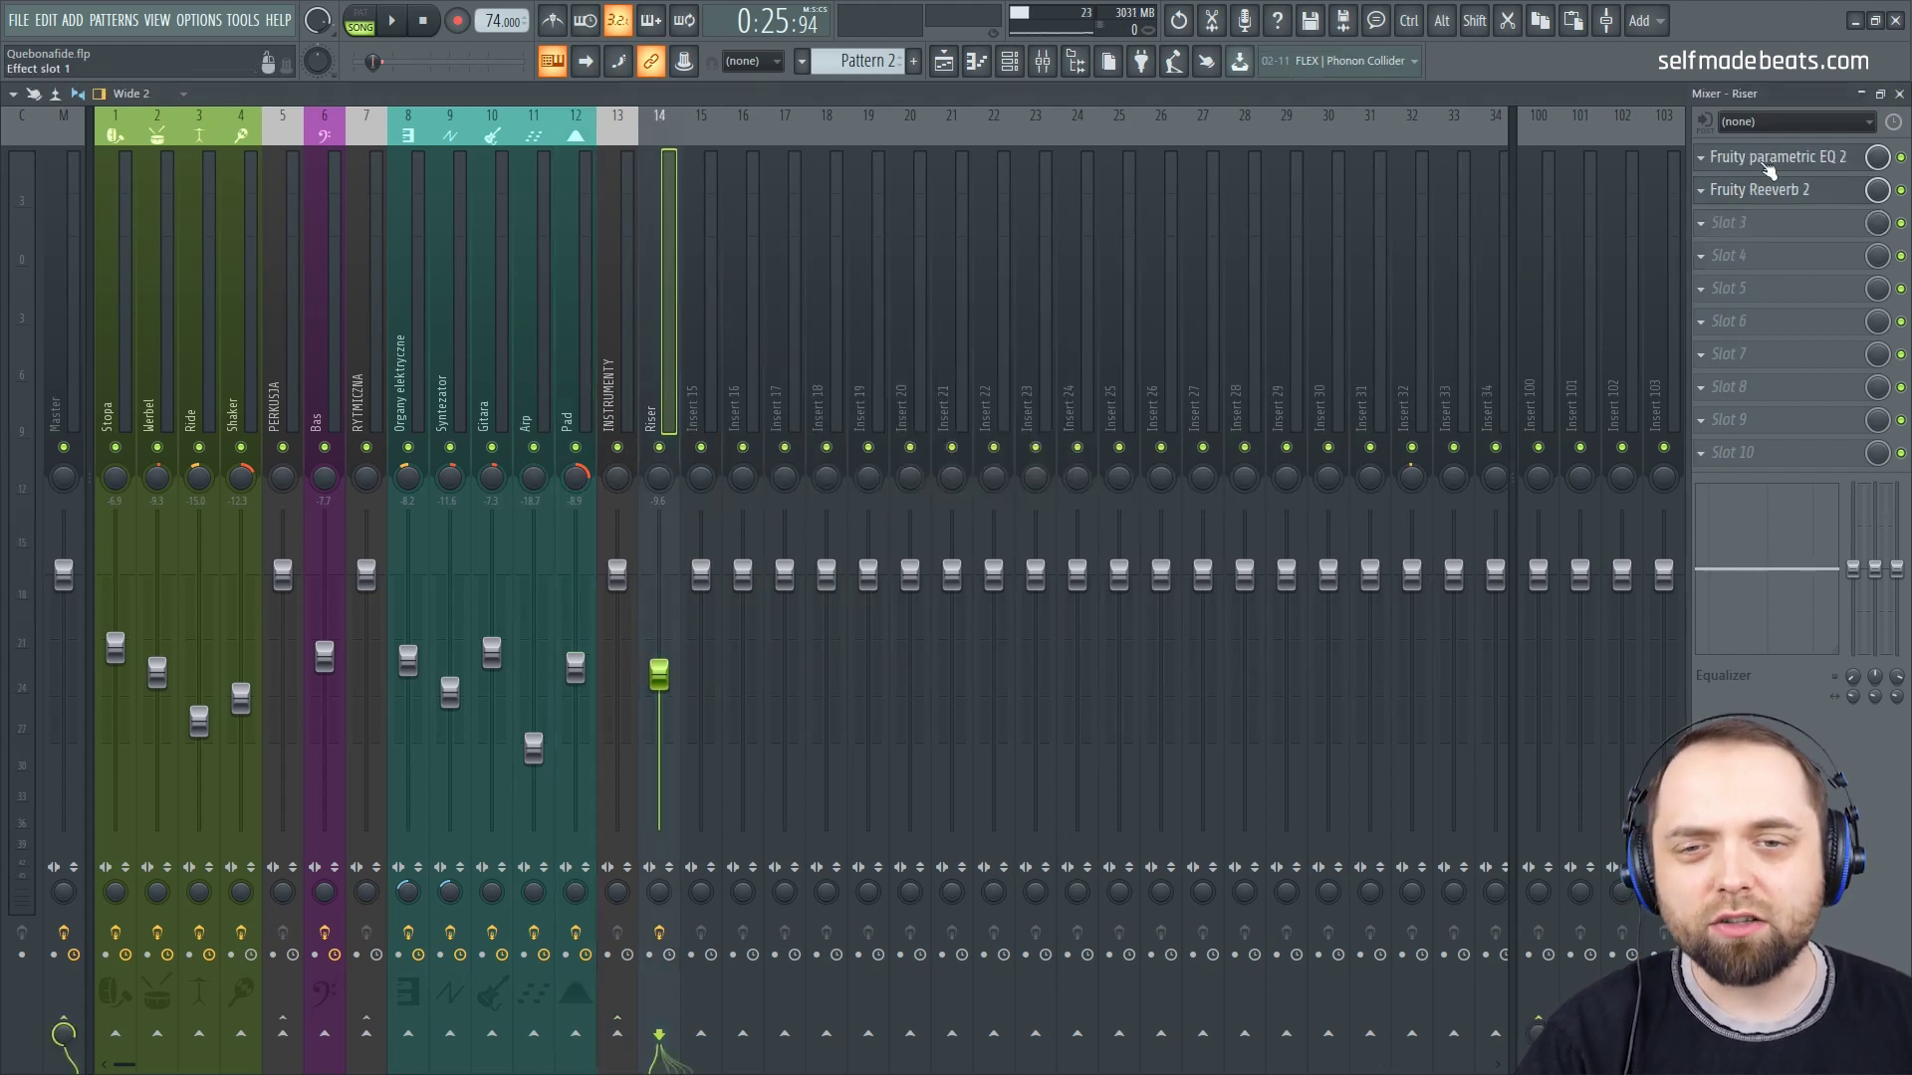
{"action": "left_click", "coordinate": [1768, 159]}
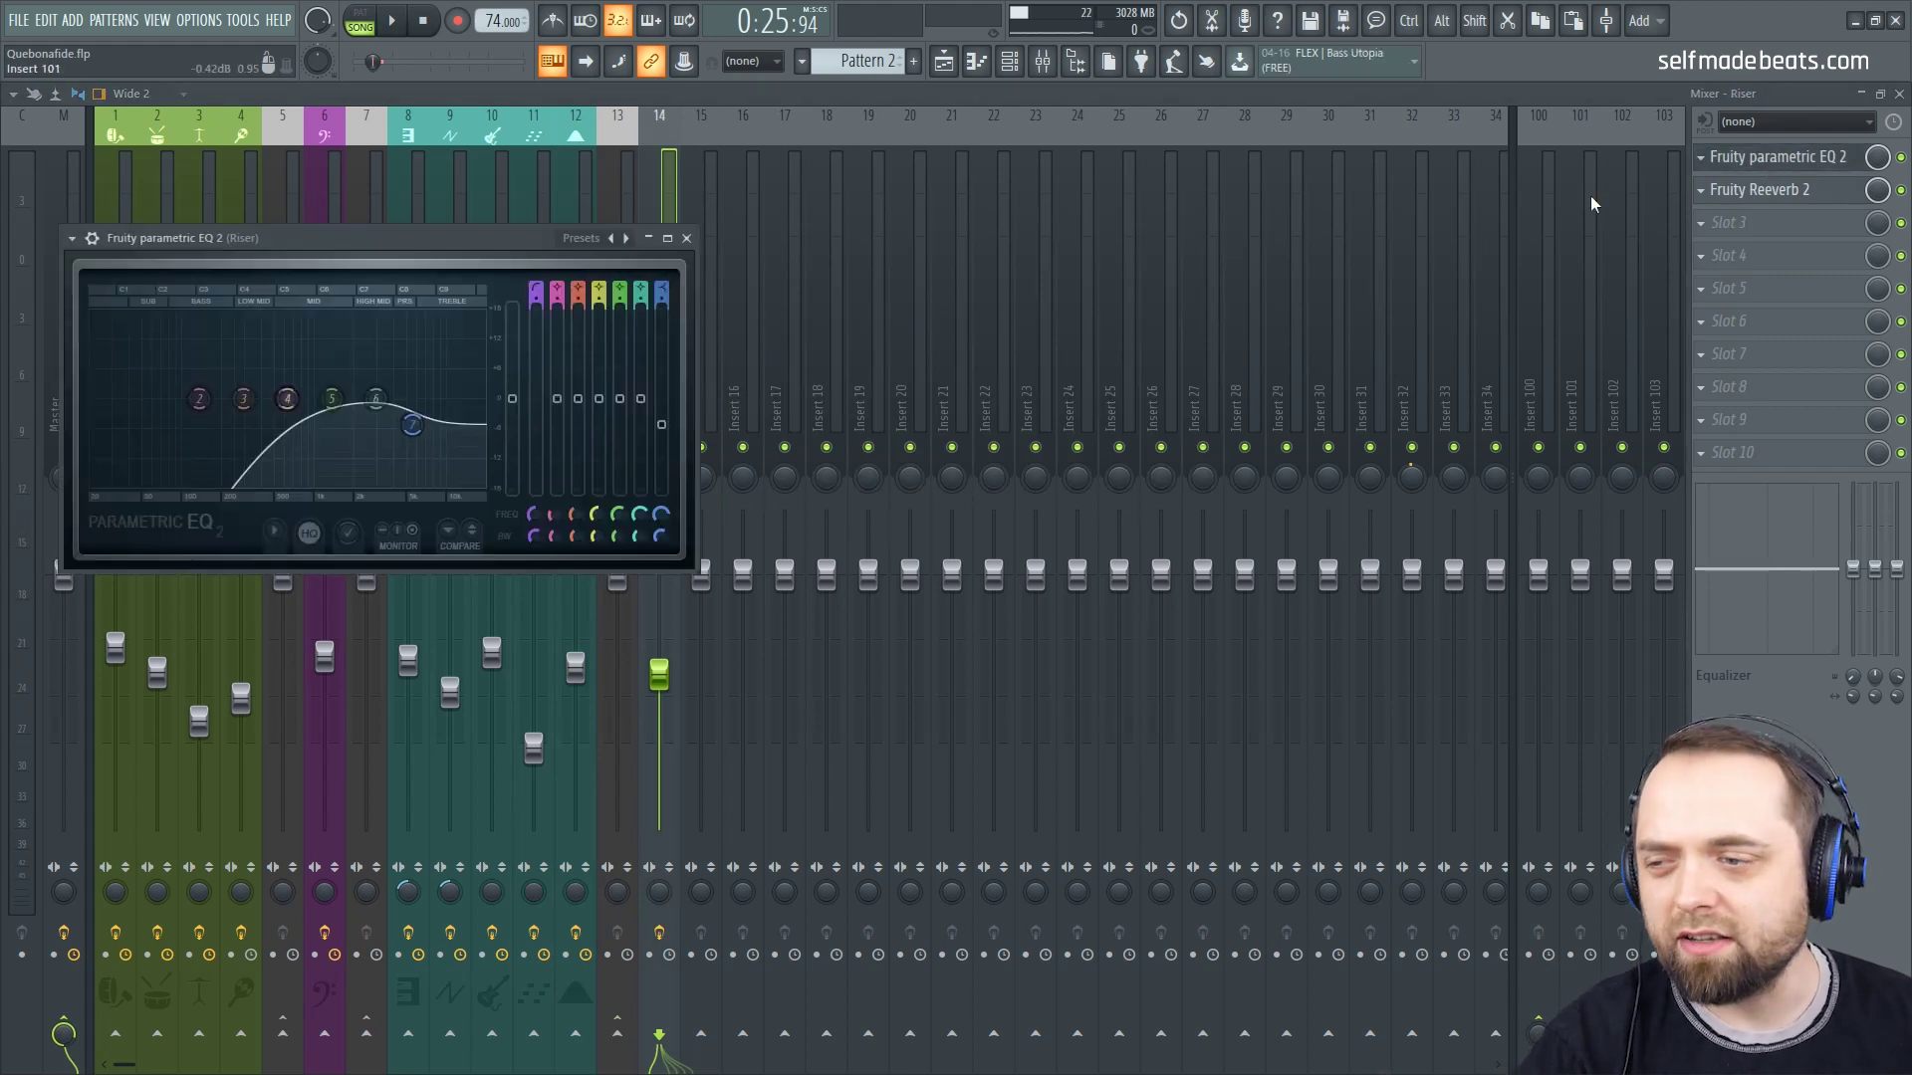
{"action": "left_click", "coordinate": [1322, 237]}
{"action": "left_click", "coordinate": [1758, 190]}
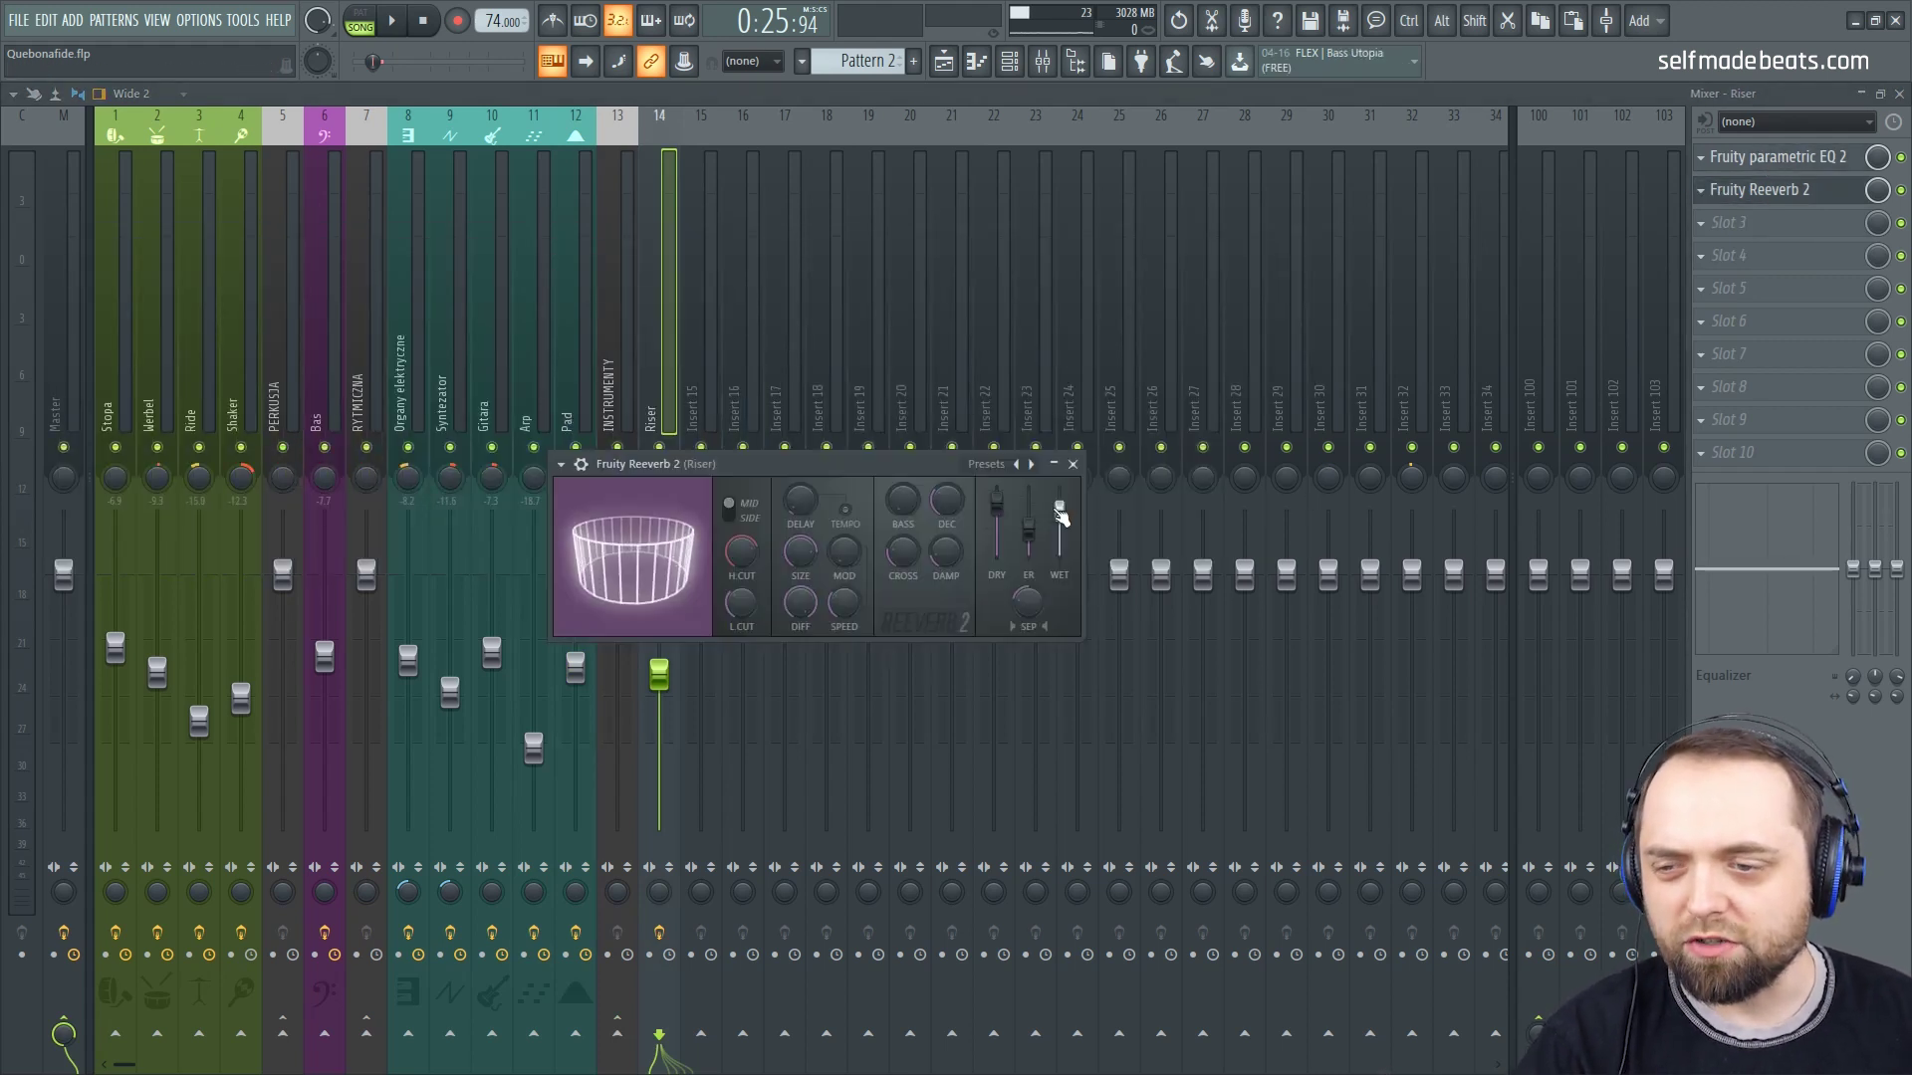
{"action": "left_click_drag", "start_coordinate": [883, 468], "coordinate": [1082, 362]}
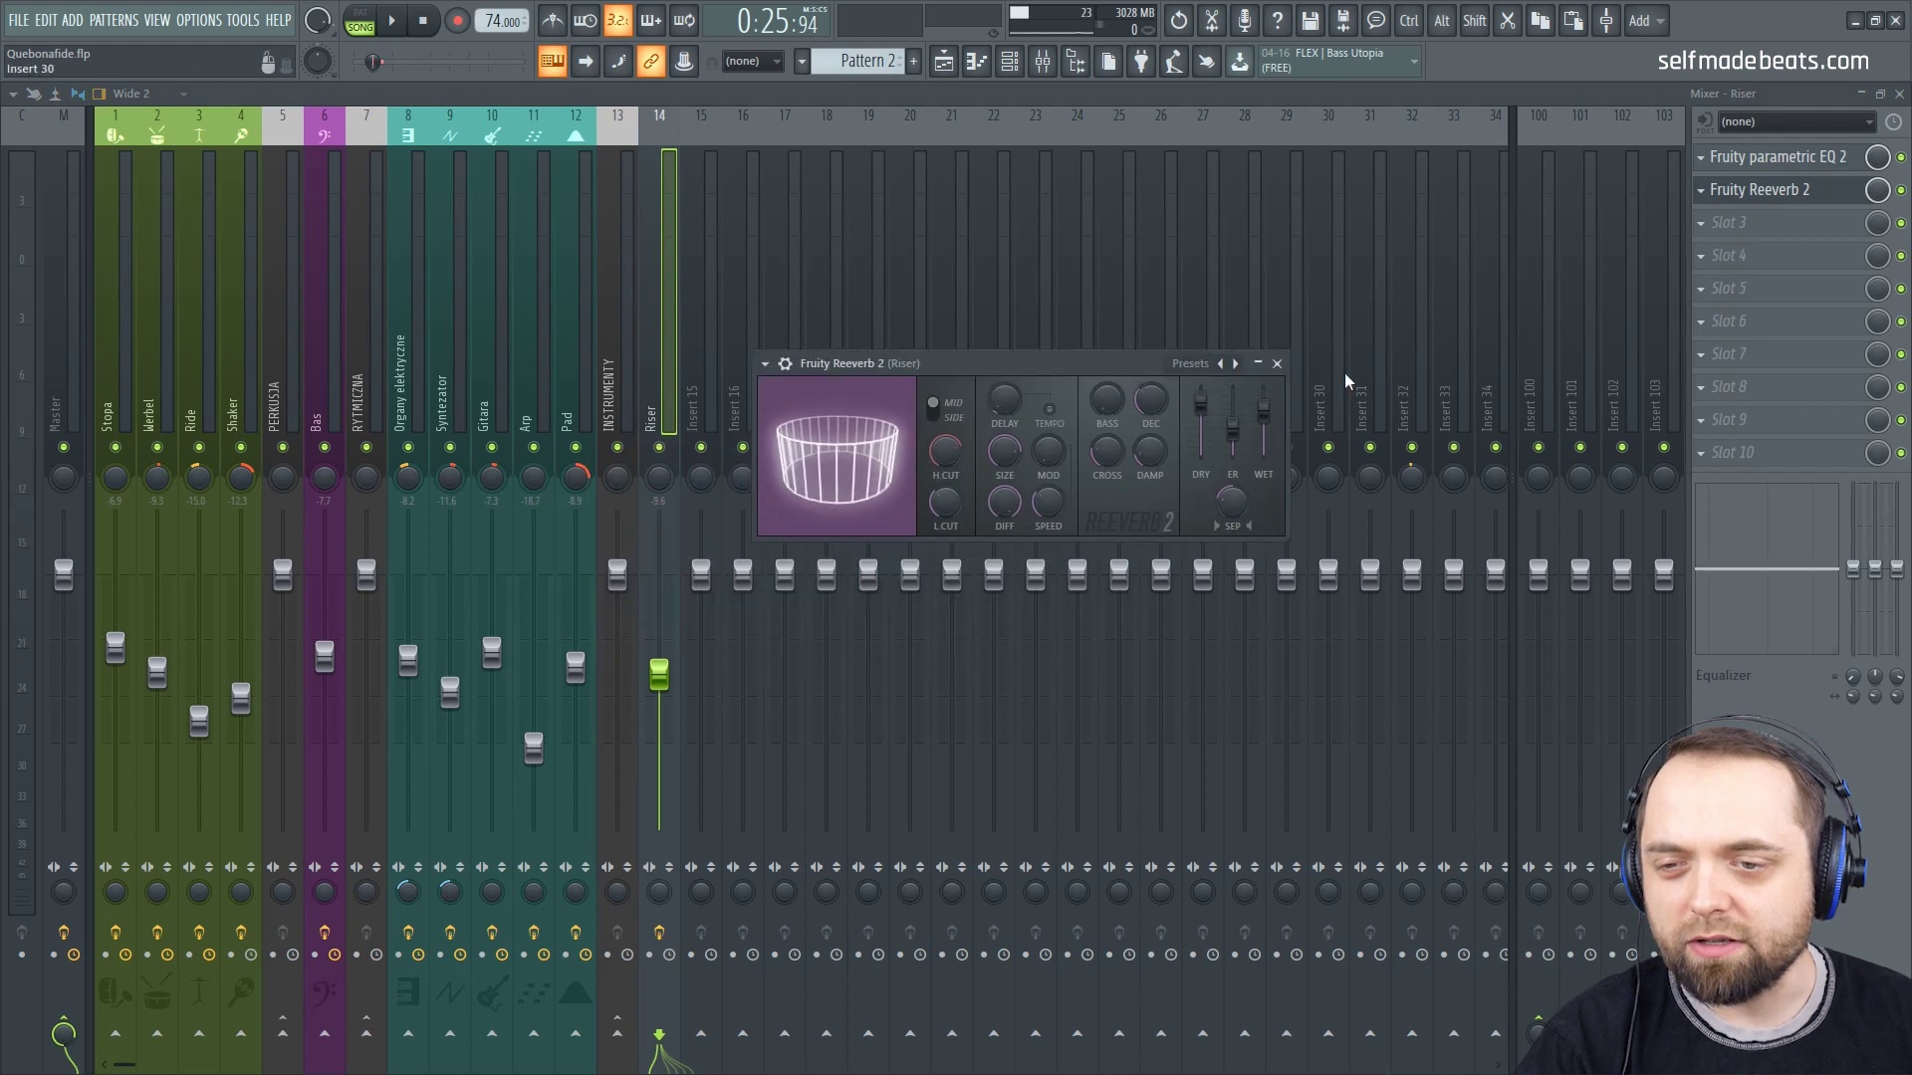
{"action": "left_click", "coordinate": [1280, 359]}
Step: Select the Master track and view its soothe and Ozone 8 Elements maximizer settings, closing each plugin
{"action": "left_click", "coordinate": [73, 329]}
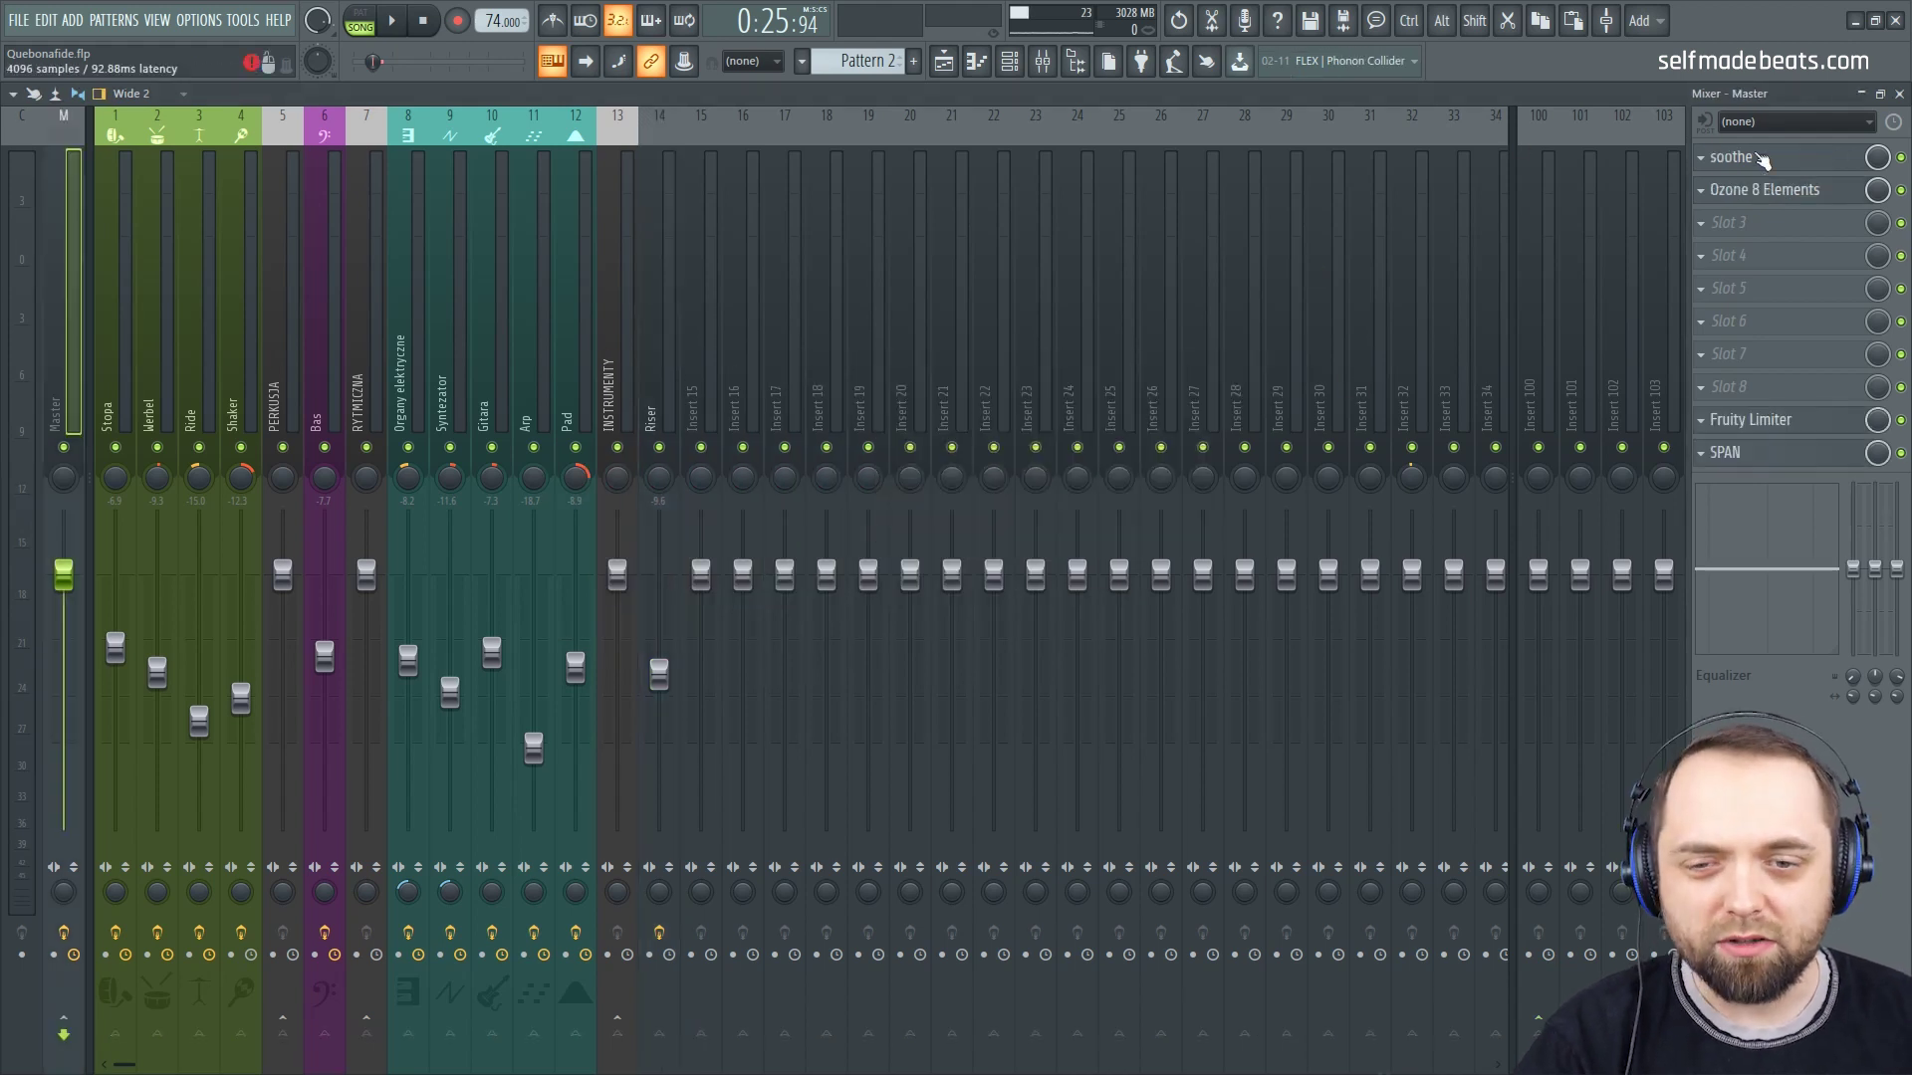
{"action": "left_click", "coordinate": [1764, 160]}
{"action": "left_click_drag", "start_coordinate": [642, 186], "coordinate": [924, 181]}
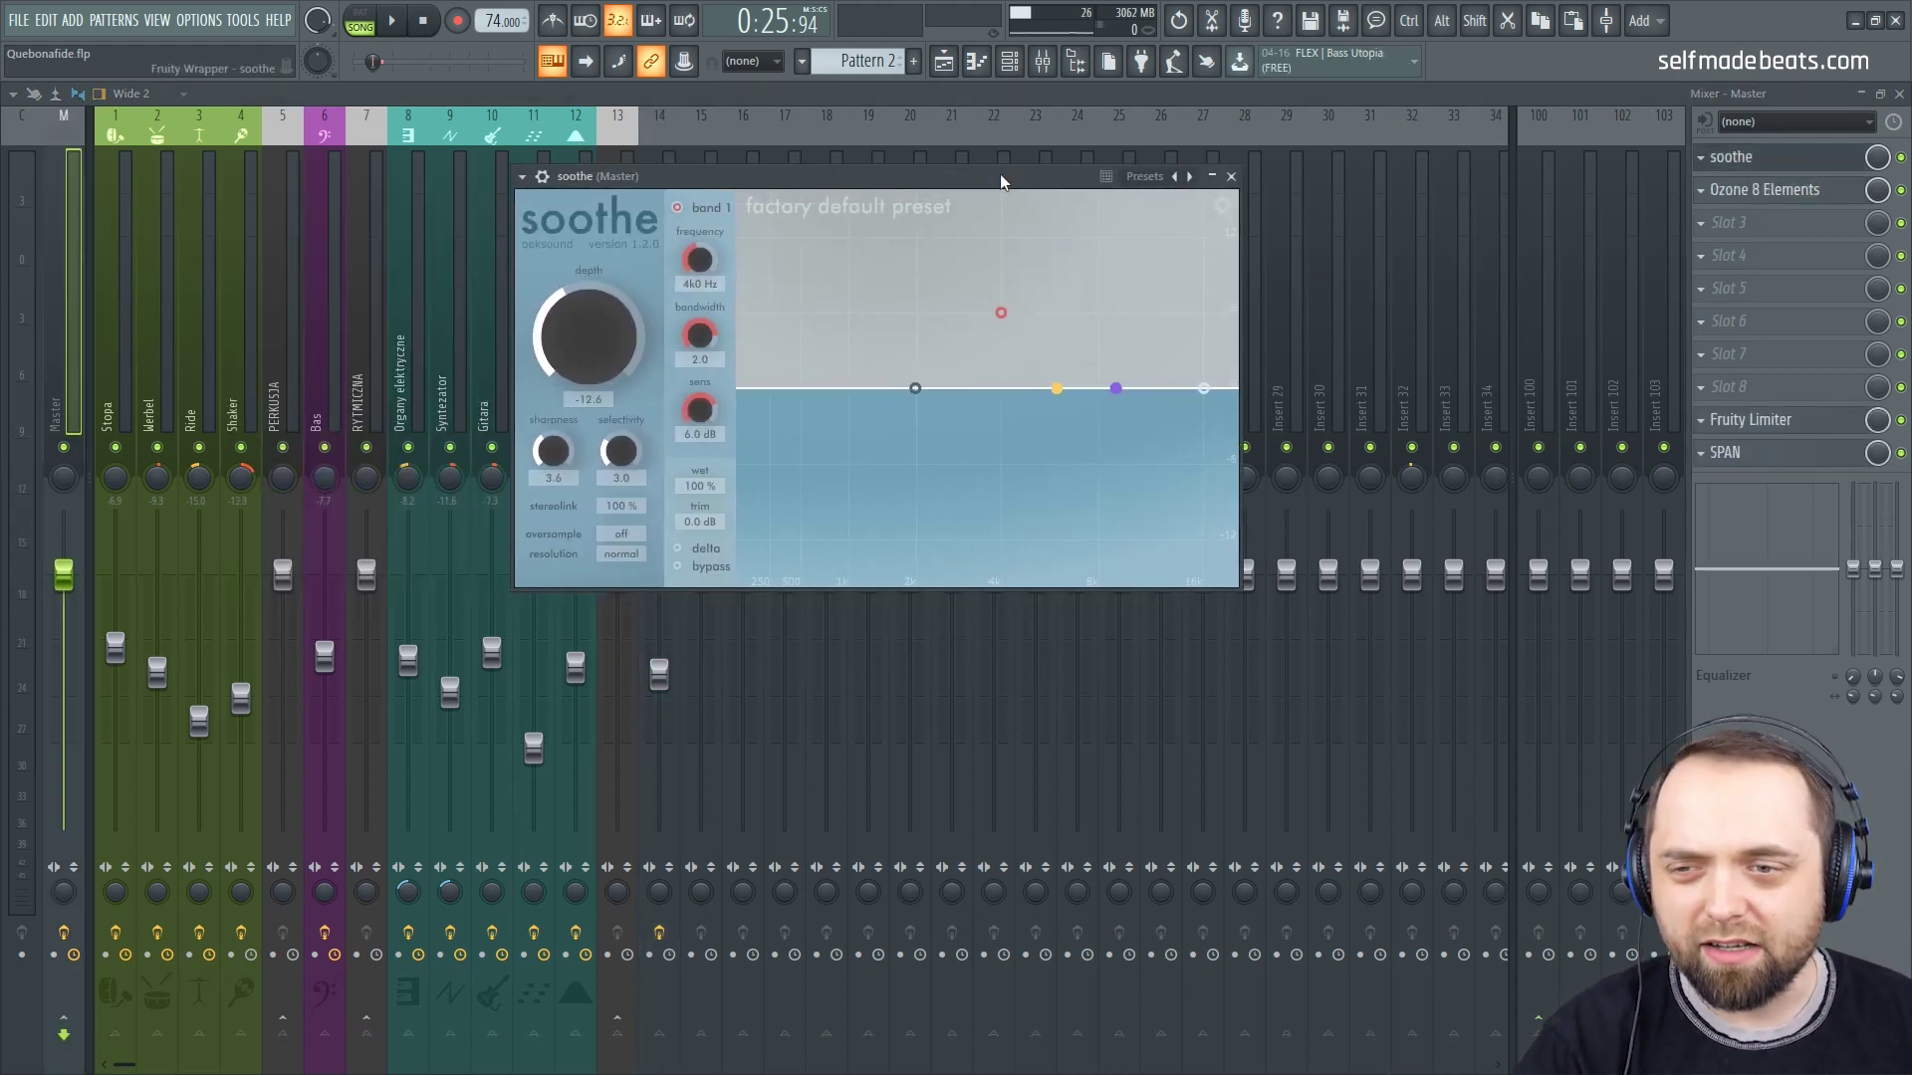
{"action": "left_click", "coordinate": [1227, 178]}
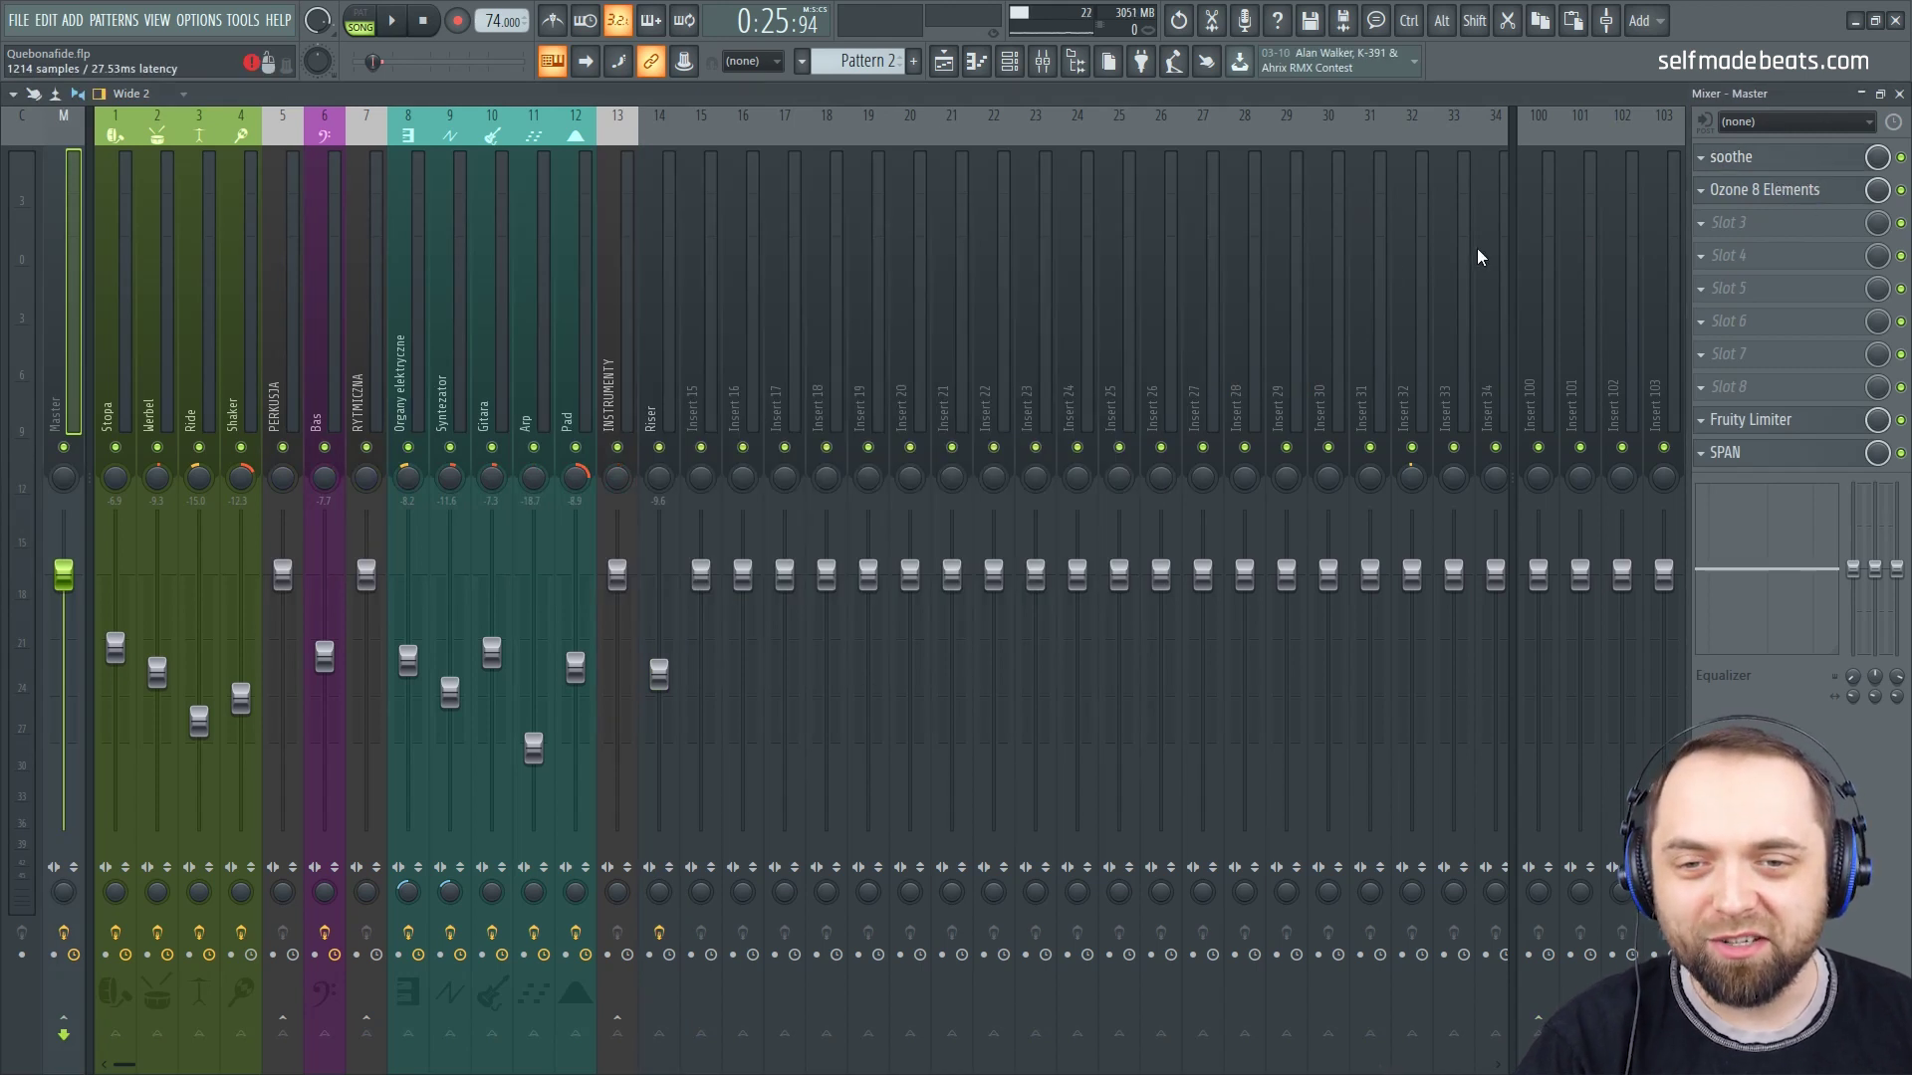
{"action": "left_click_drag", "start_coordinate": [663, 263], "coordinate": [1100, 224]}
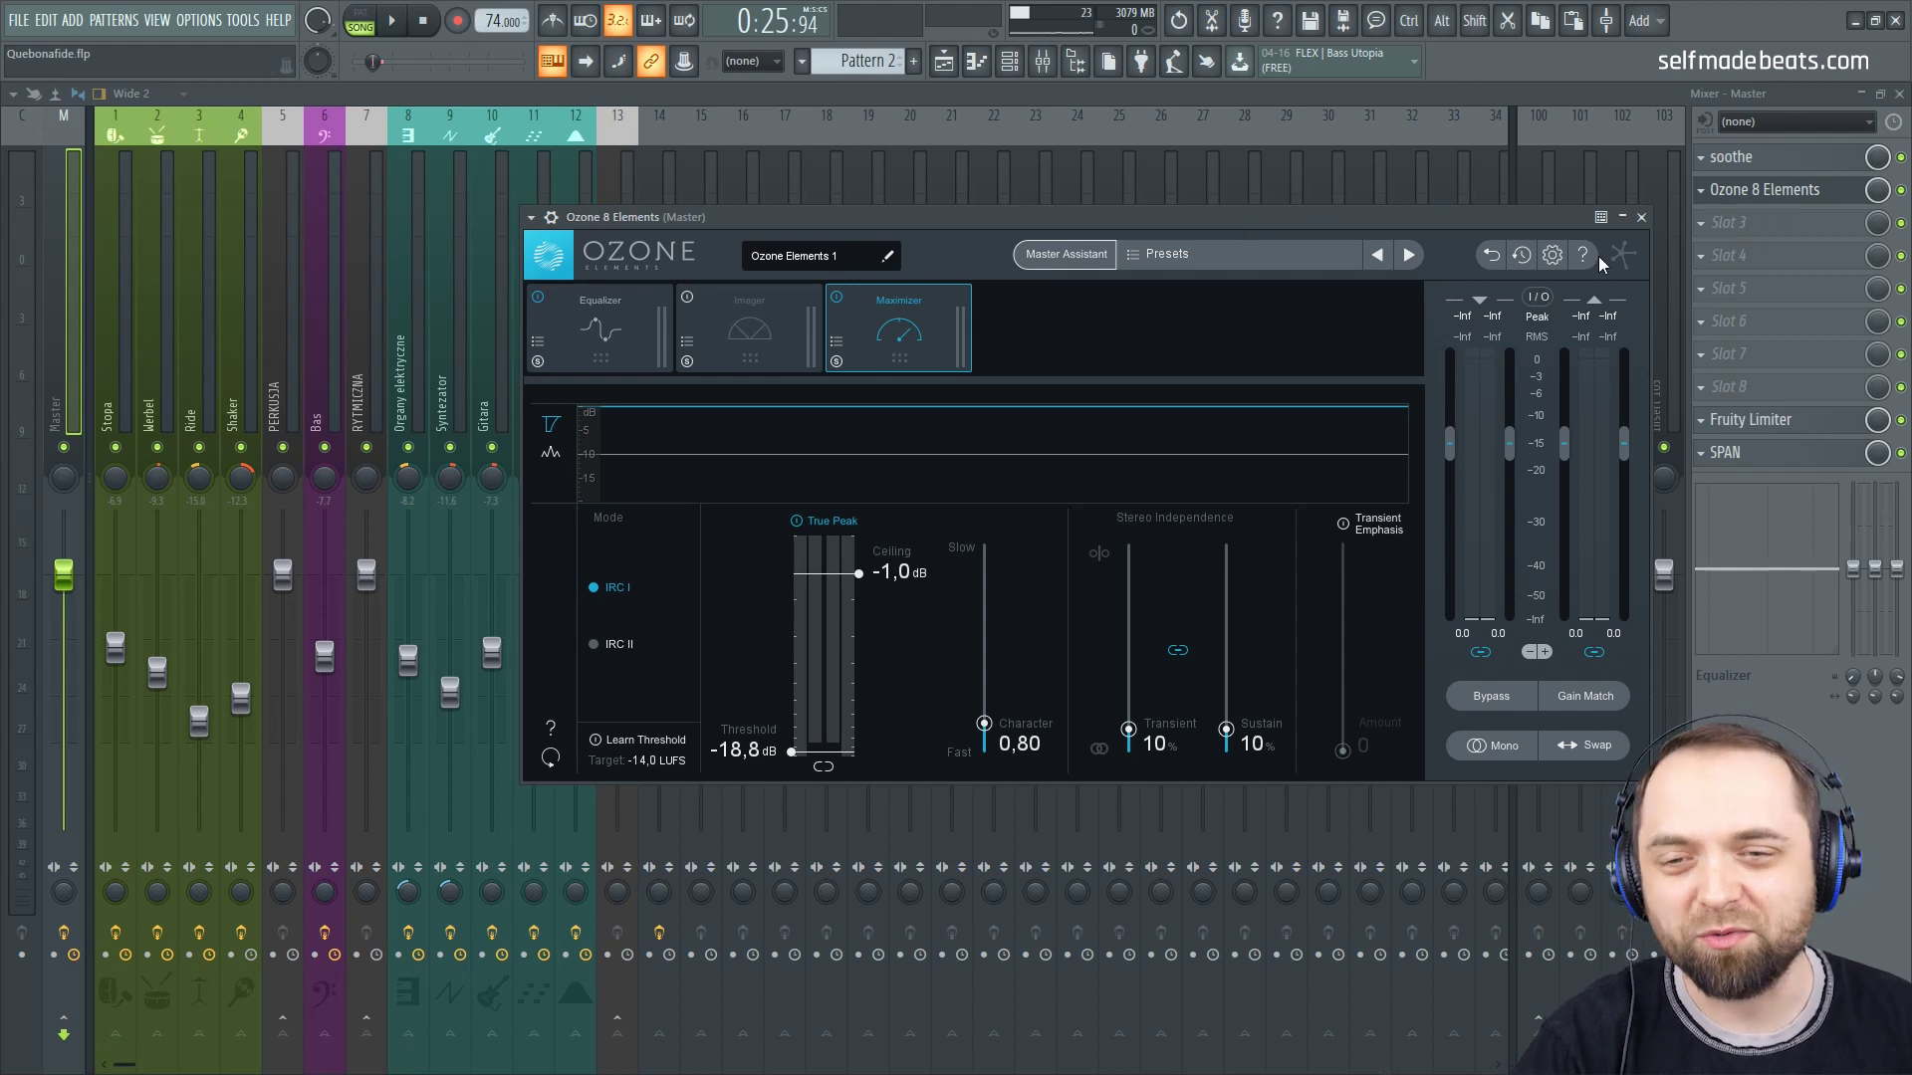
{"action": "left_click", "coordinate": [1640, 217]}
Step: Select the INSTRUMENTY bus track and play the song with the mixer levels in view, ending with playback stopped
{"action": "left_click", "coordinate": [589, 239]}
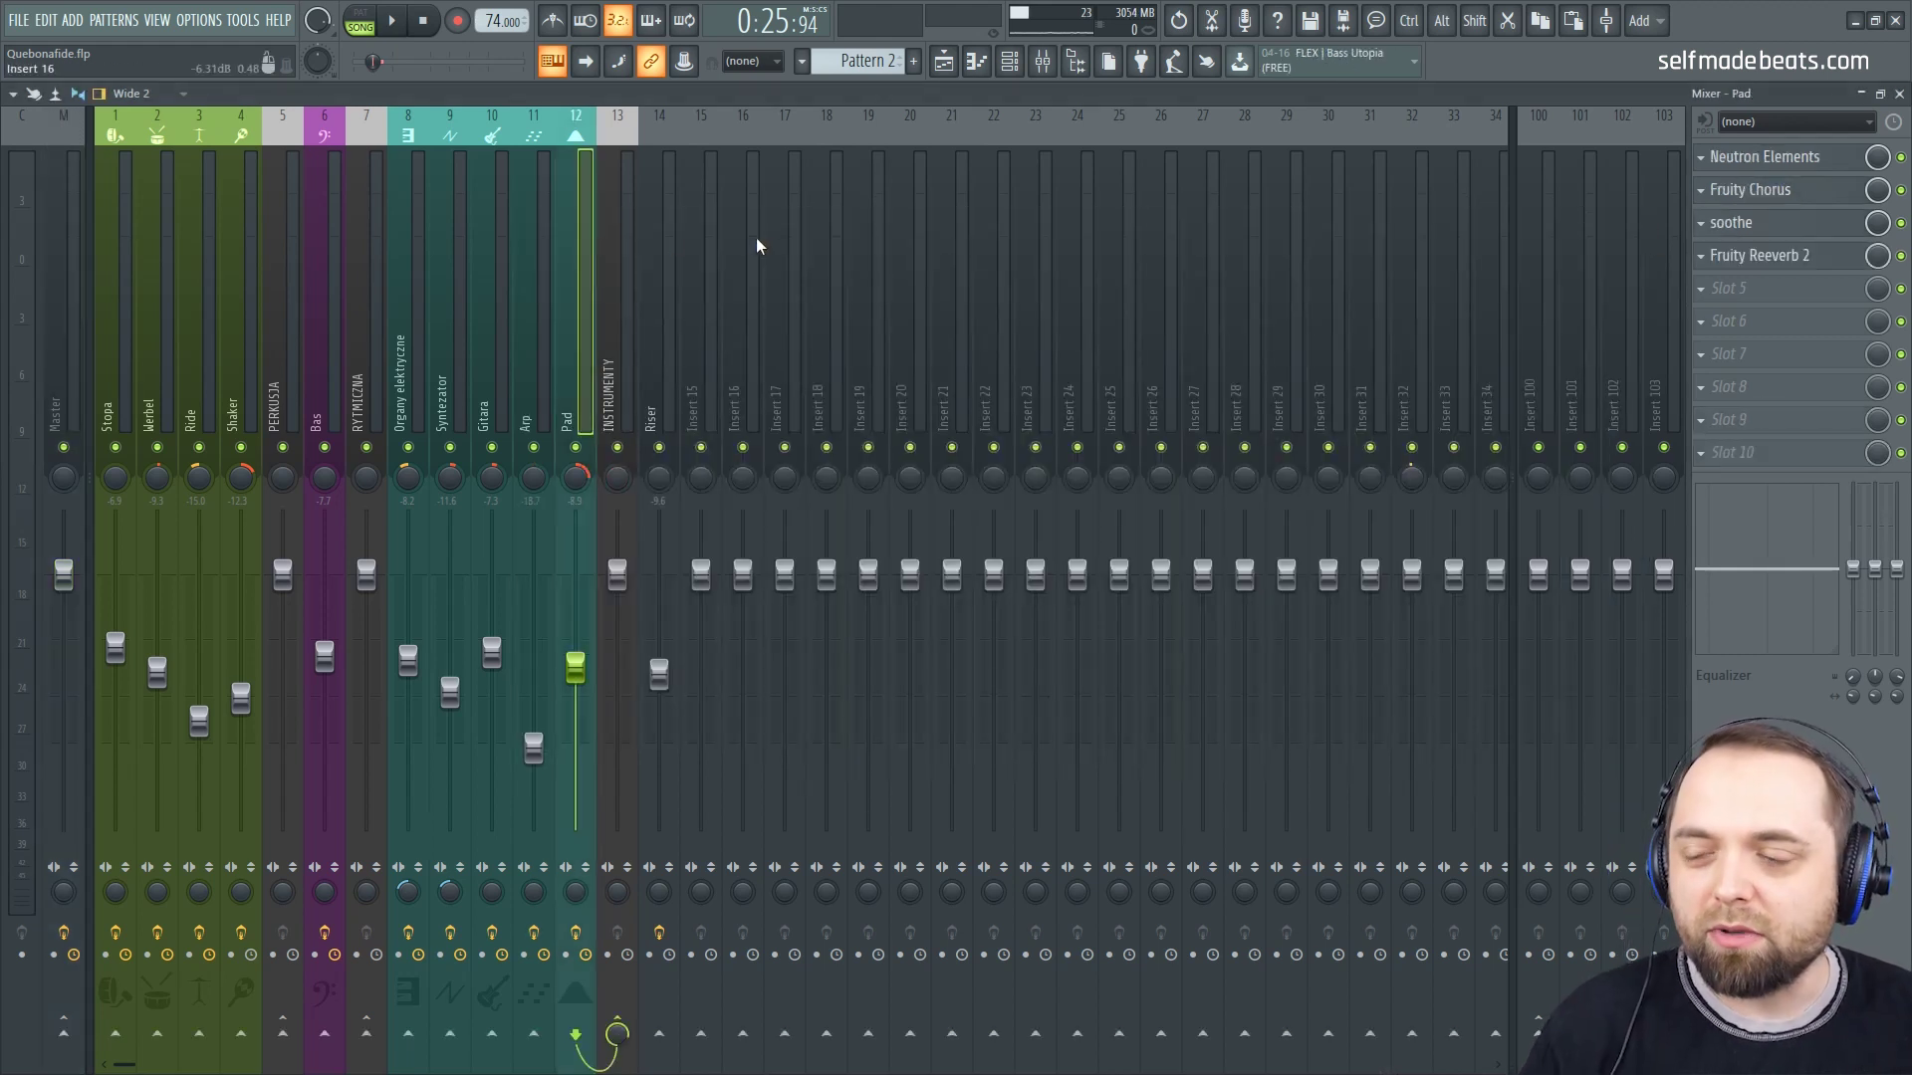
{"action": "left_click", "coordinate": [619, 262]}
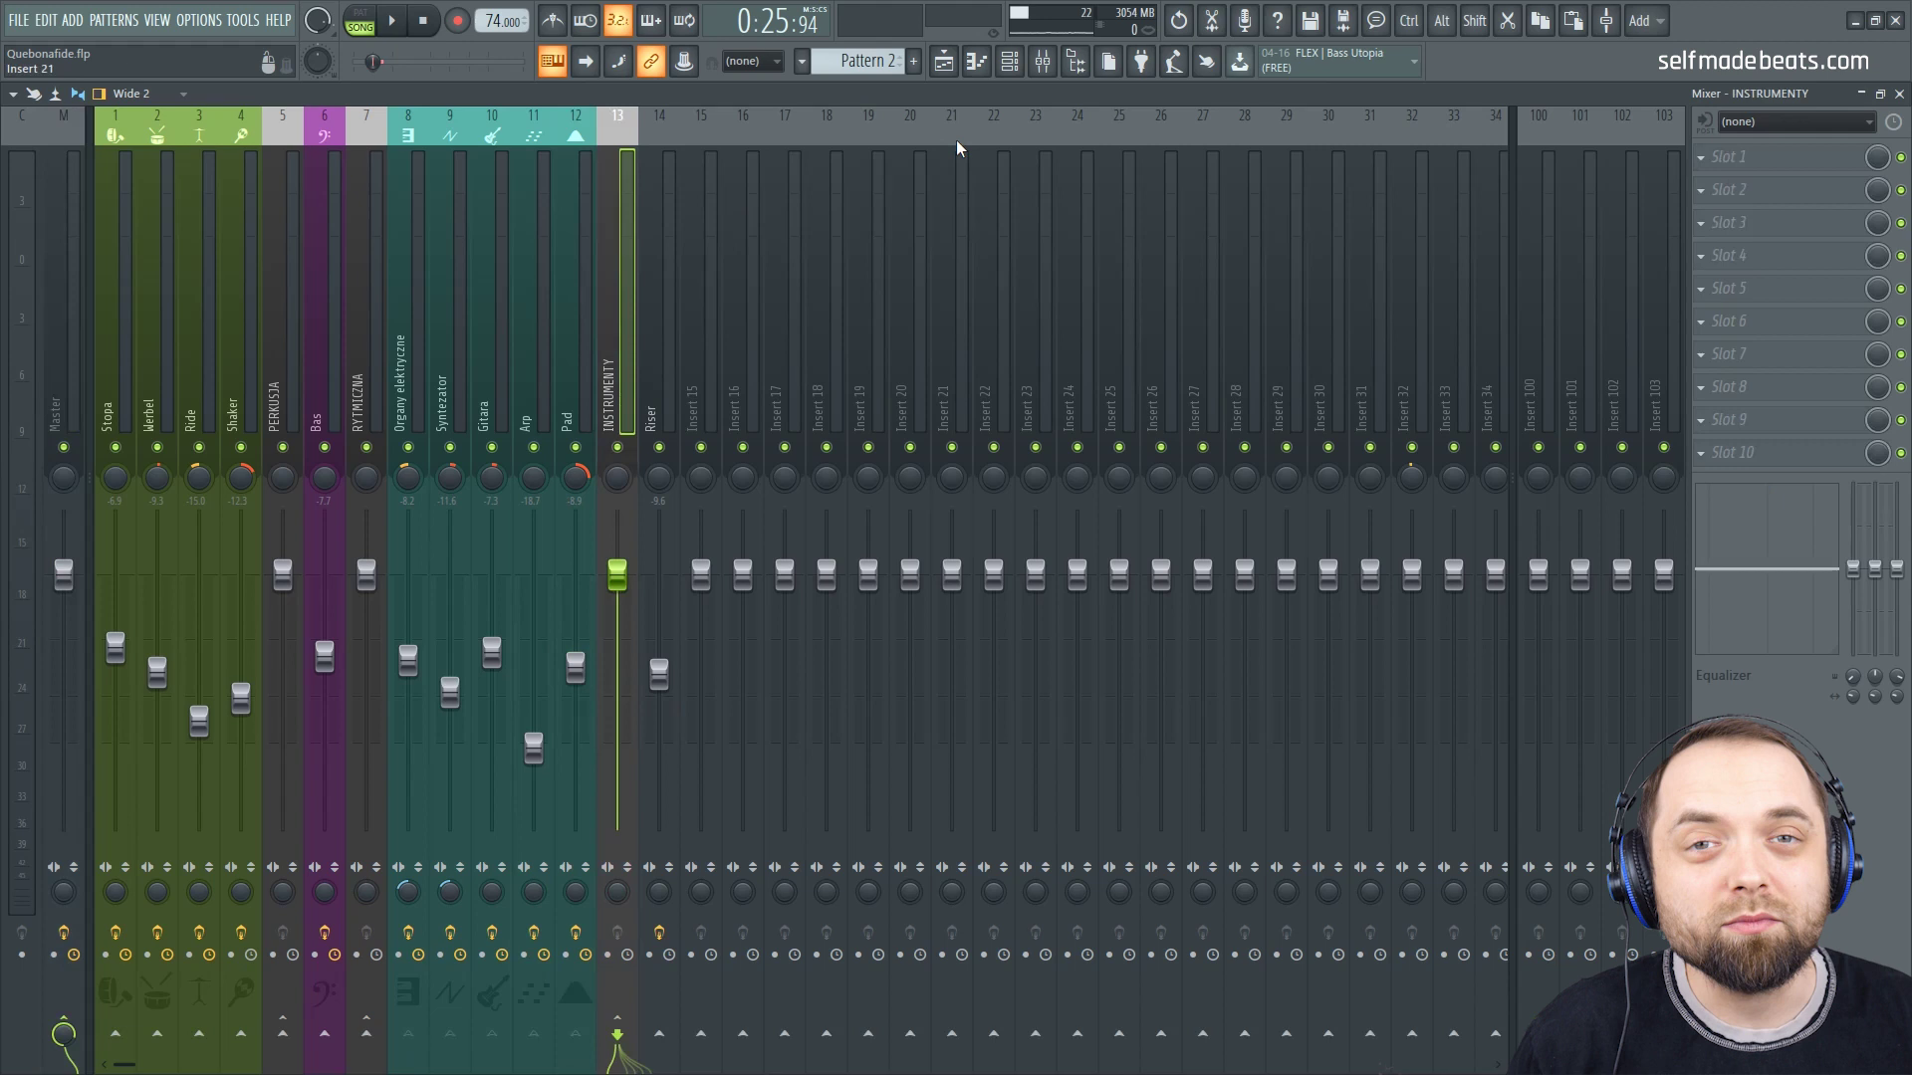
{"action": "key", "text": "space"}
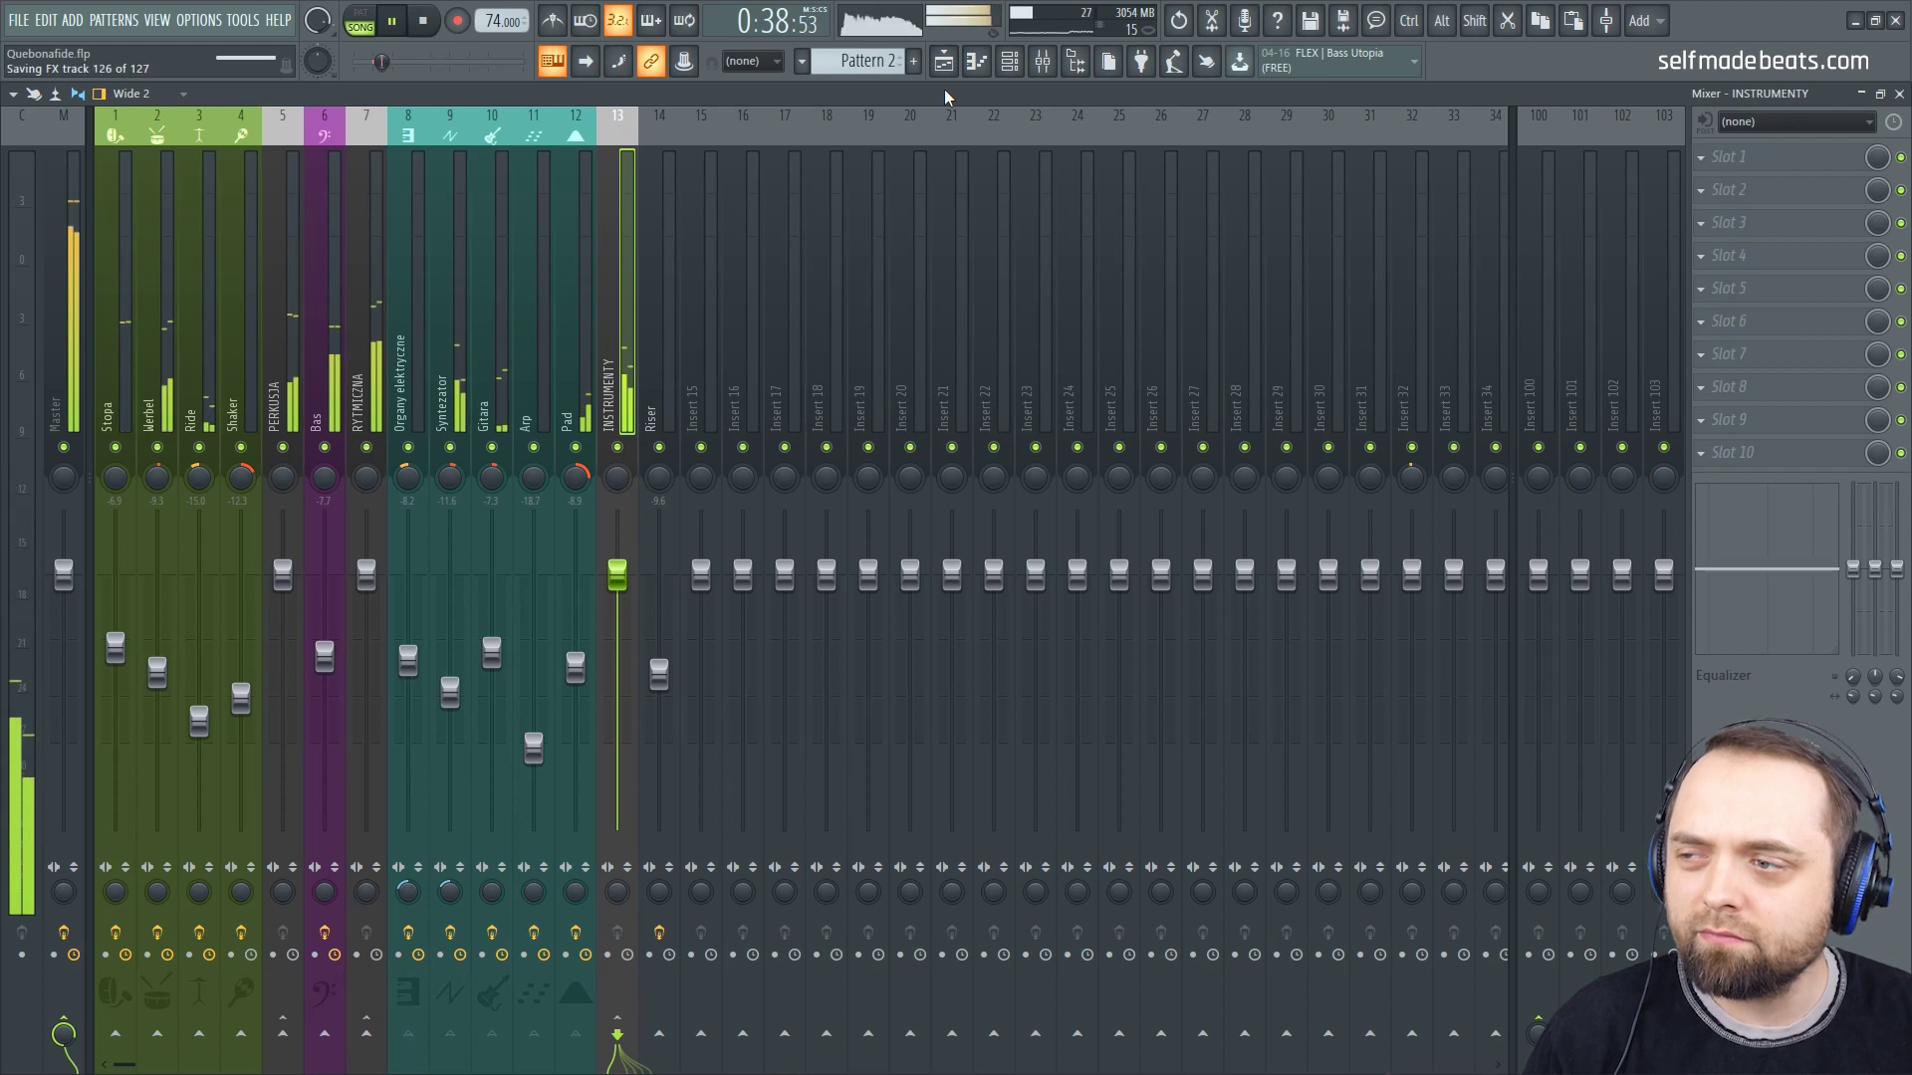
{"action": "key", "text": "space"}
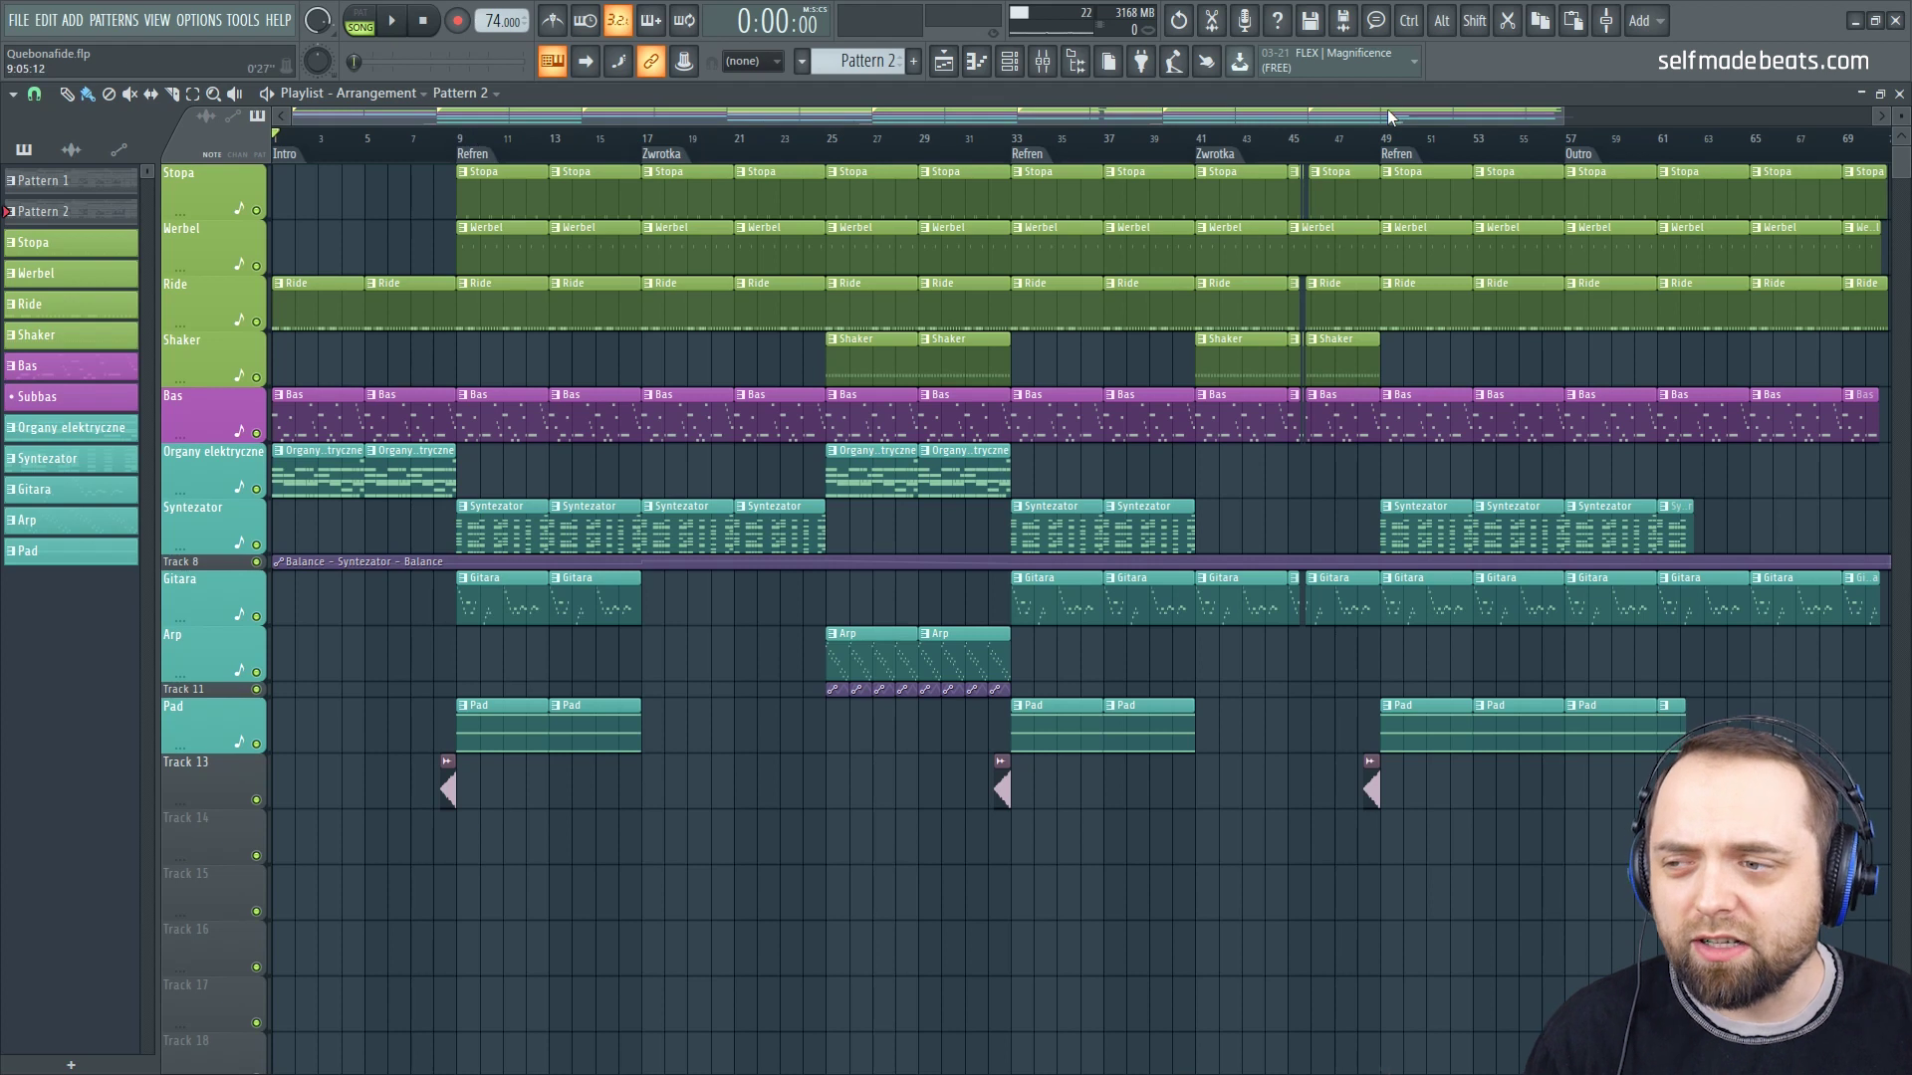
Step: Play the intro from the start of the arrangement, stop it, and place the playback position at bar 8, just before the first Refren
{"action": "key", "text": "space"}
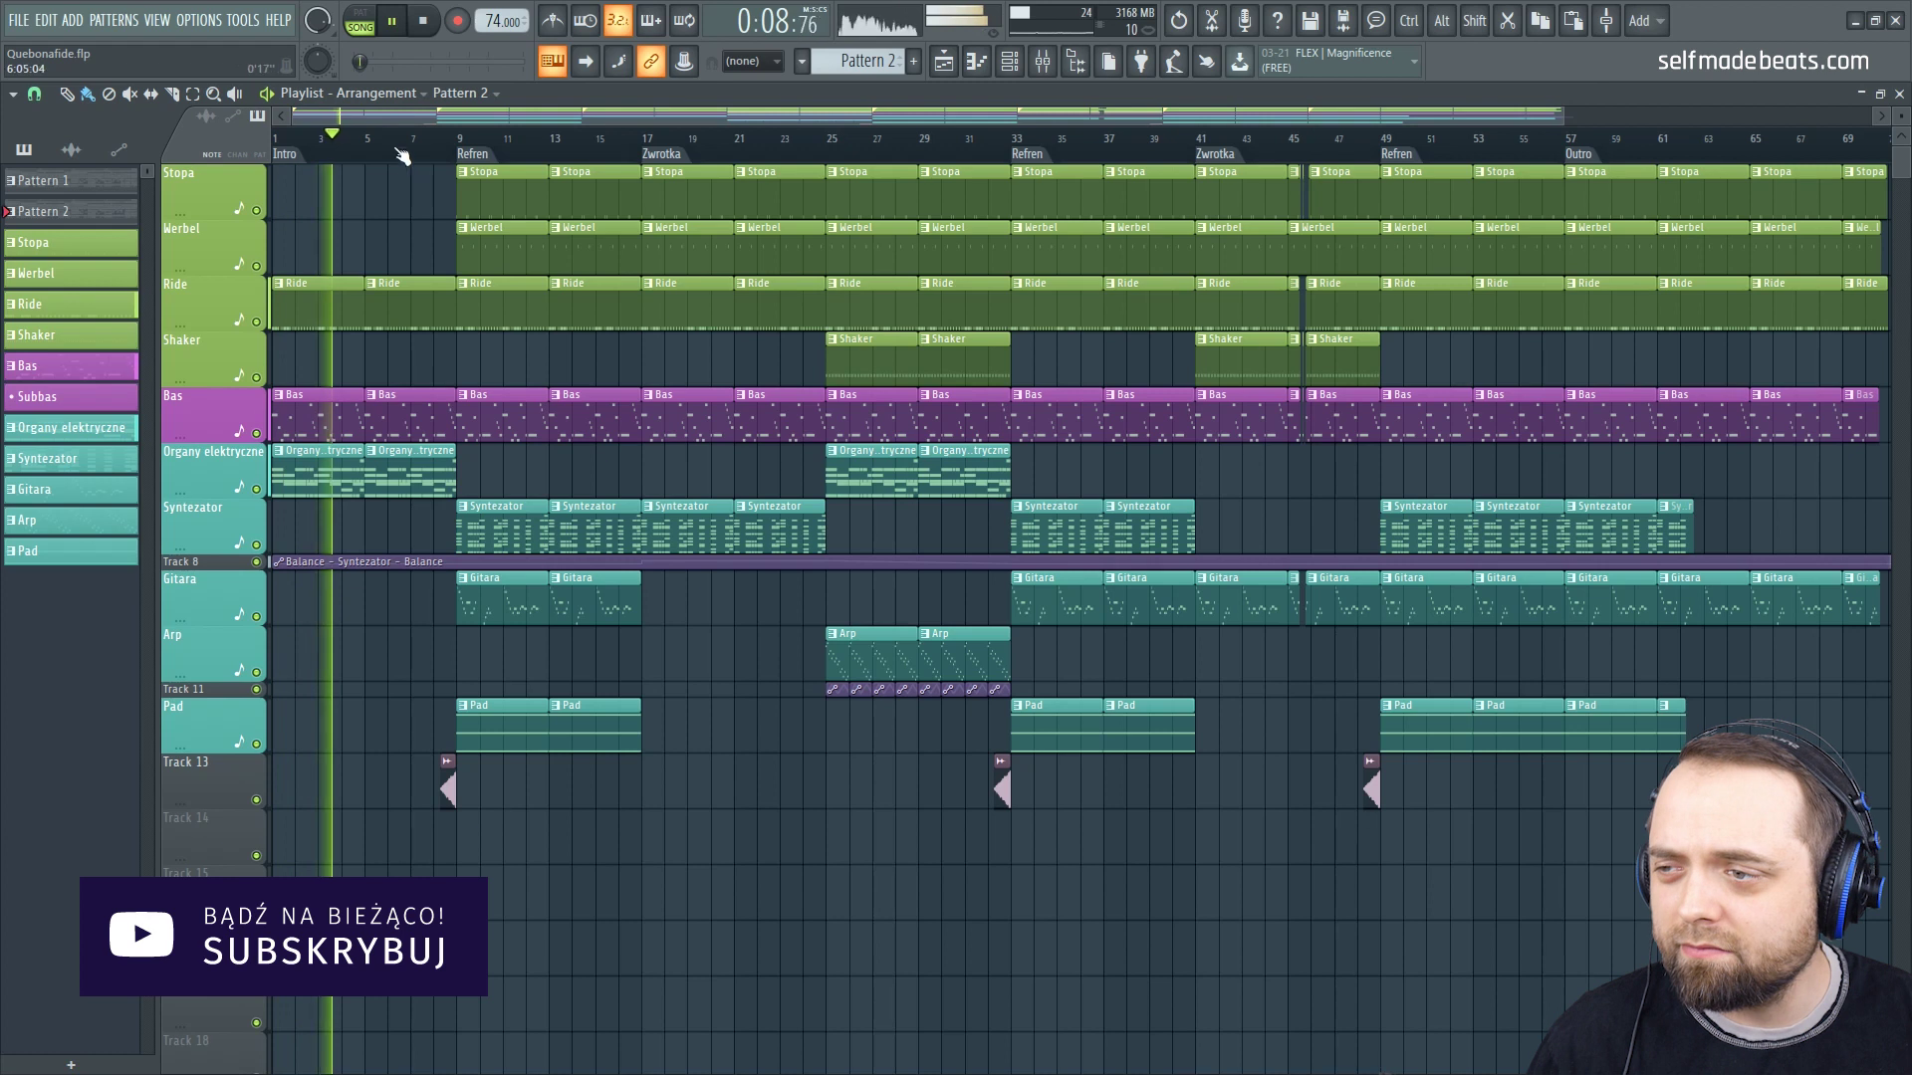
{"action": "scroll", "coordinate": [448, 117], "scroll_direction": "up", "scroll_amount": 3}
{"action": "left_click_drag", "start_coordinate": [476, 115], "coordinate": [422, 116]}
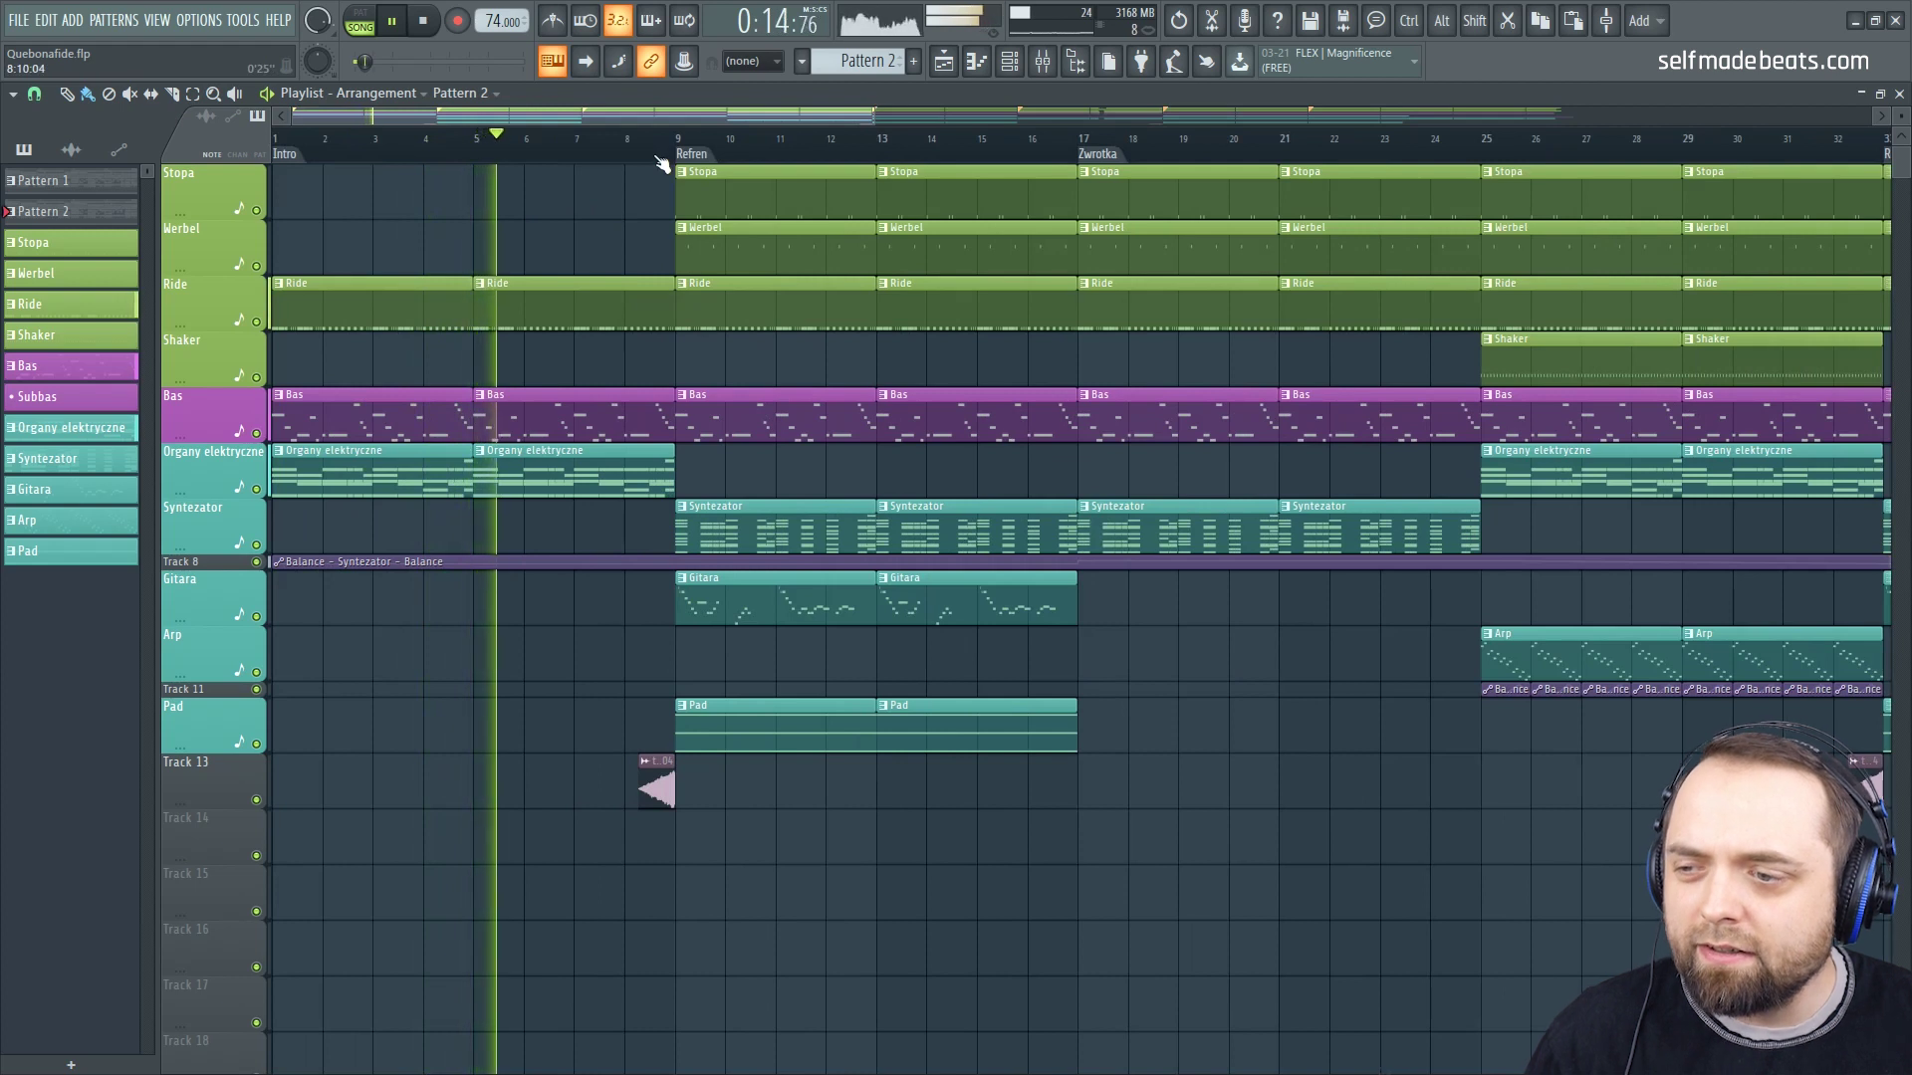
{"action": "key", "text": "space"}
{"action": "left_click", "coordinate": [624, 141]}
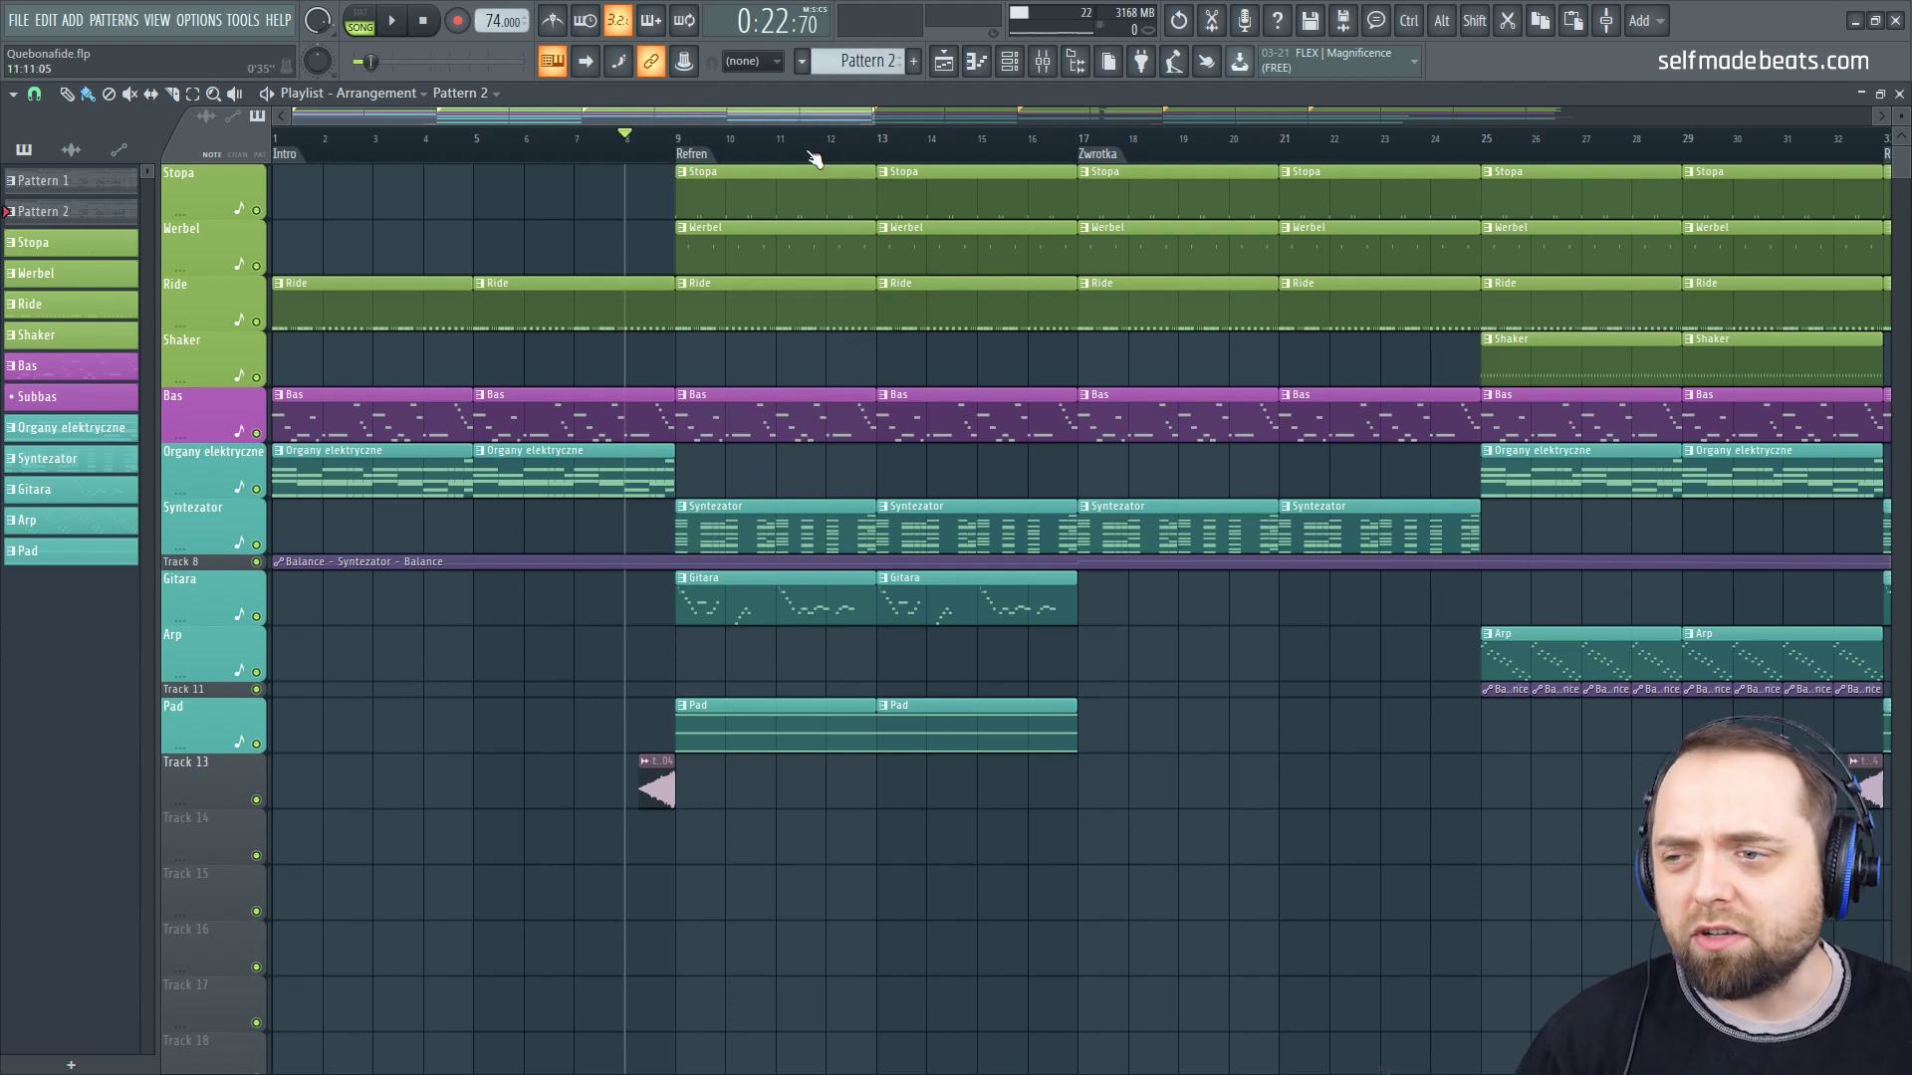
Step: Open the Bas pattern in the piano roll, examine its four bars of notes, and close the piano roll
{"action": "double_click", "coordinate": [851, 417]}
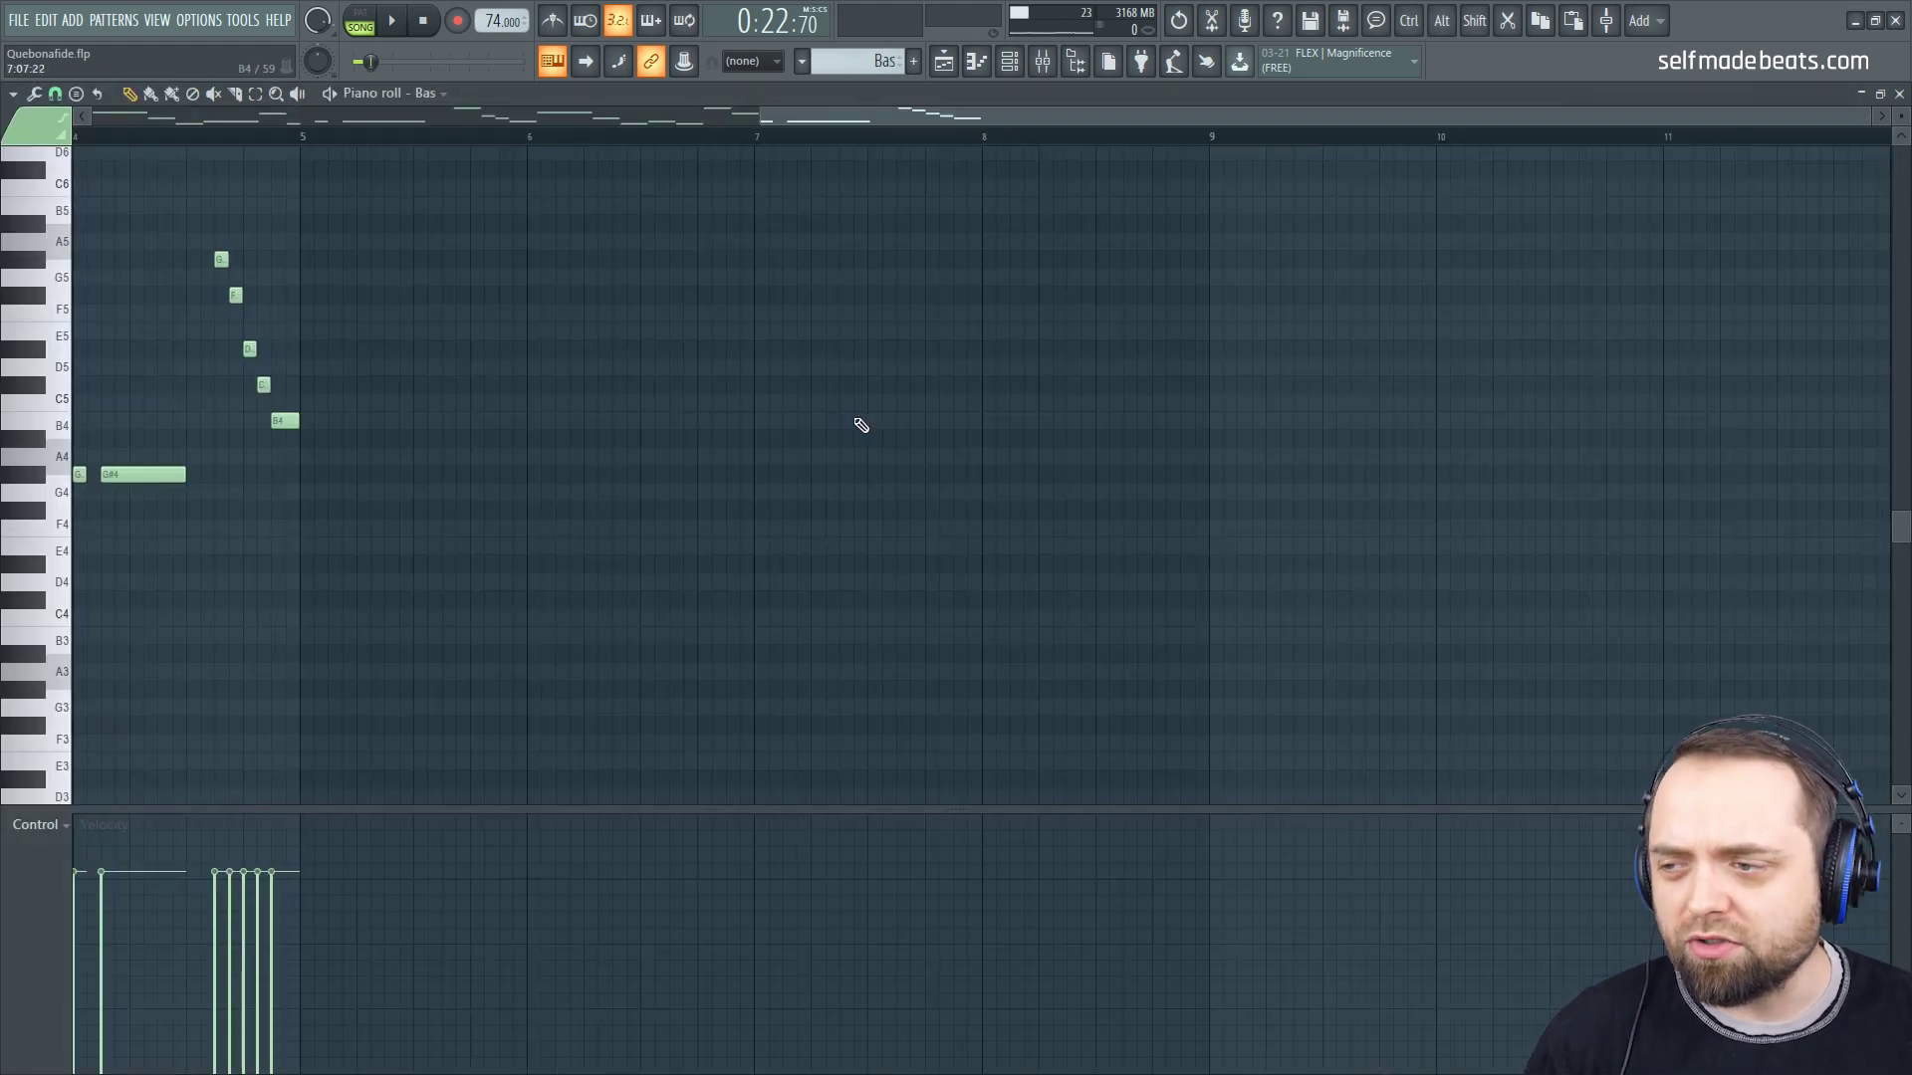
{"action": "left_click_drag", "start_coordinate": [834, 142], "coordinate": [468, 105]}
{"action": "left_click_drag", "start_coordinate": [866, 192], "coordinate": [1012, 448]}
{"action": "left_click_drag", "start_coordinate": [436, 199], "coordinate": [518, 478], "text": "ctrl"}
{"action": "right_click", "coordinate": [1101, 389]}
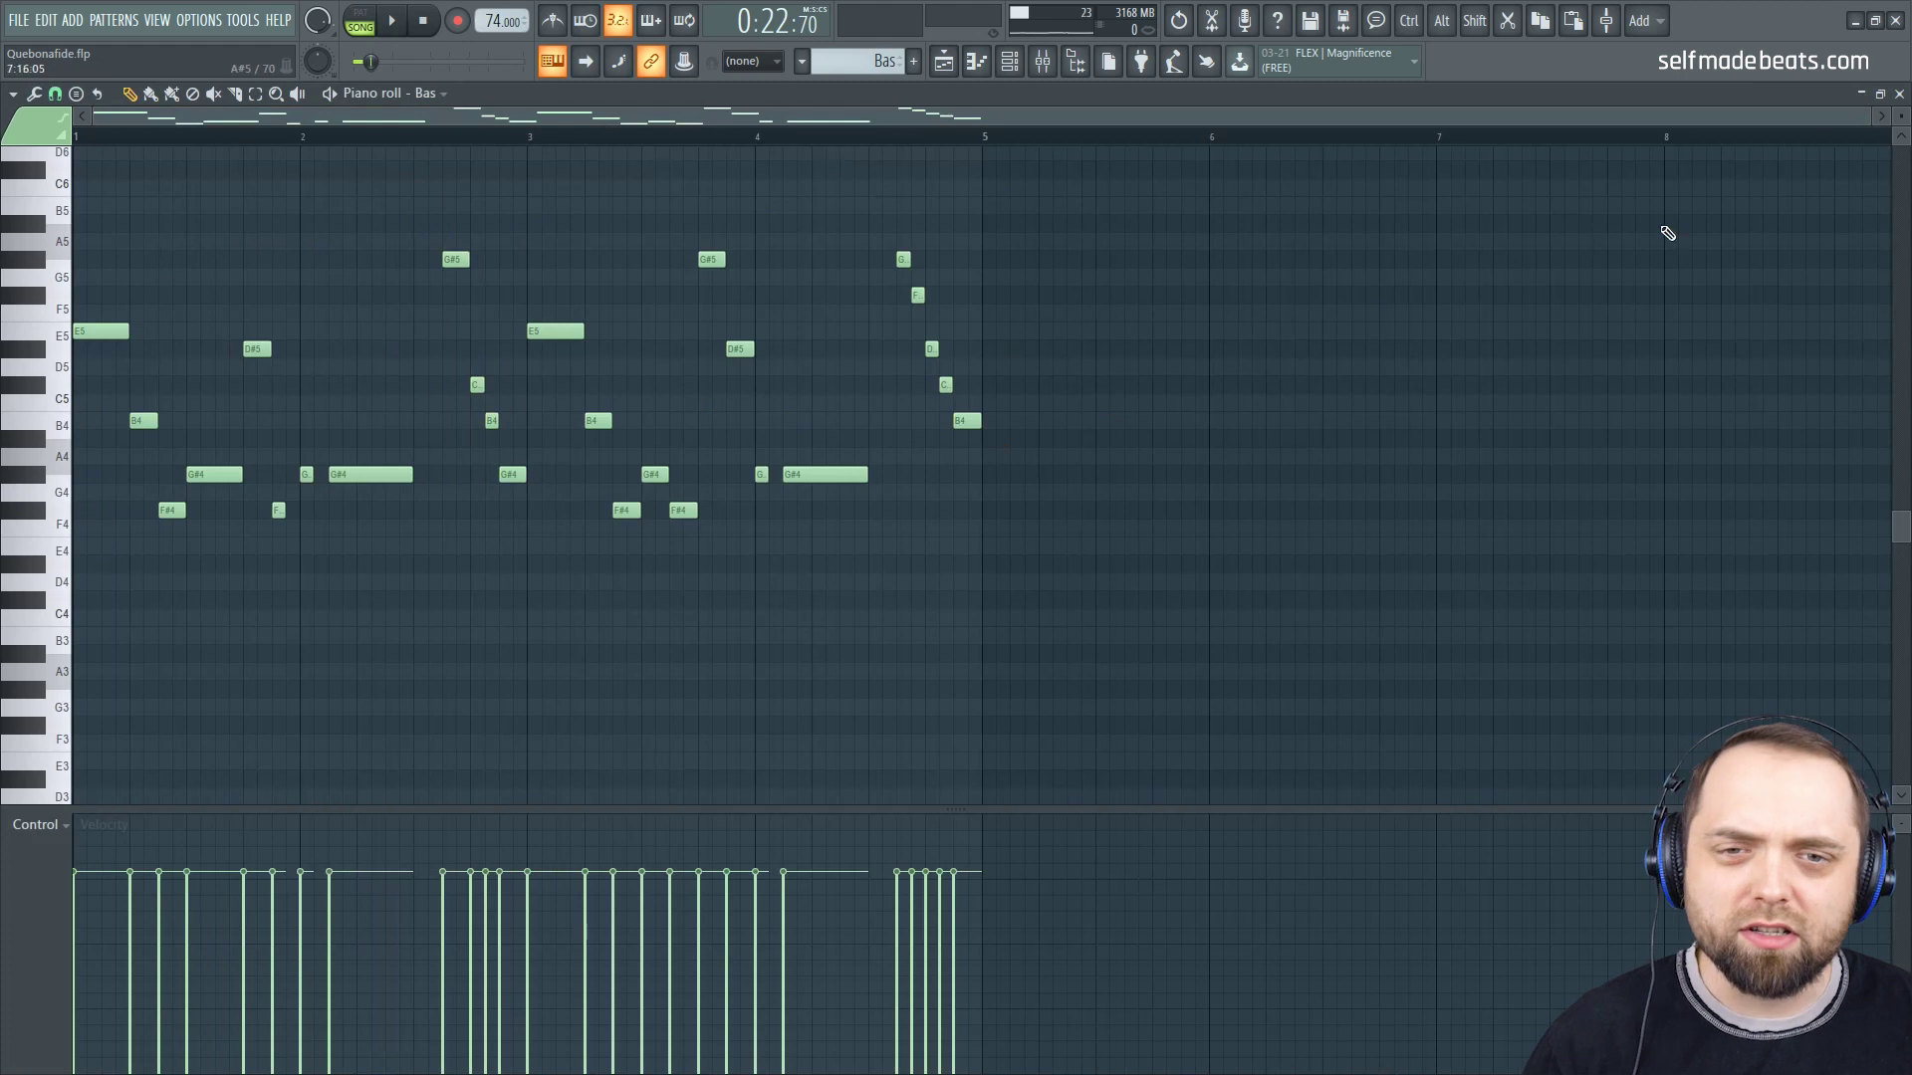
{"action": "left_click", "coordinate": [1898, 94]}
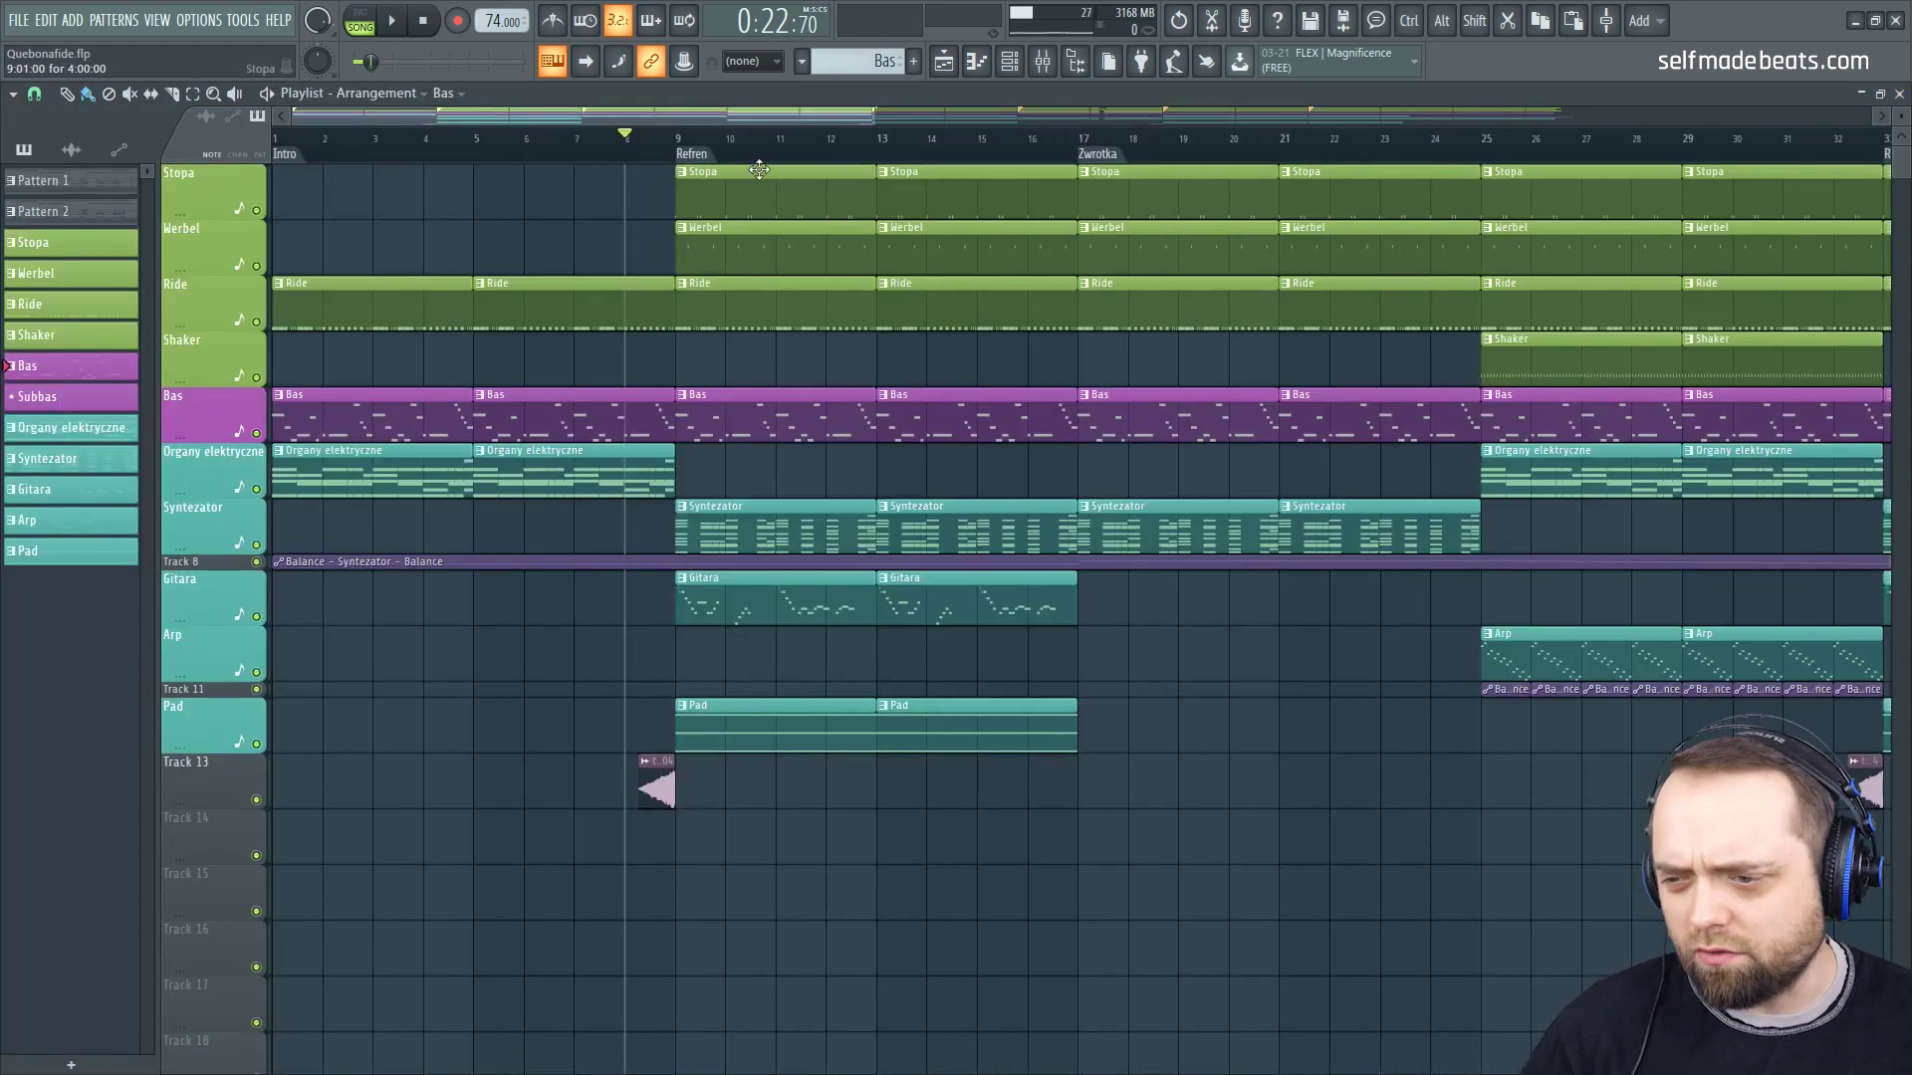
Step: Play the arrangement from bar 8 through the riser and the first Refren, ending with playback stopped
{"action": "scroll", "coordinate": [654, 151], "scroll_direction": "up", "scroll_amount": 2}
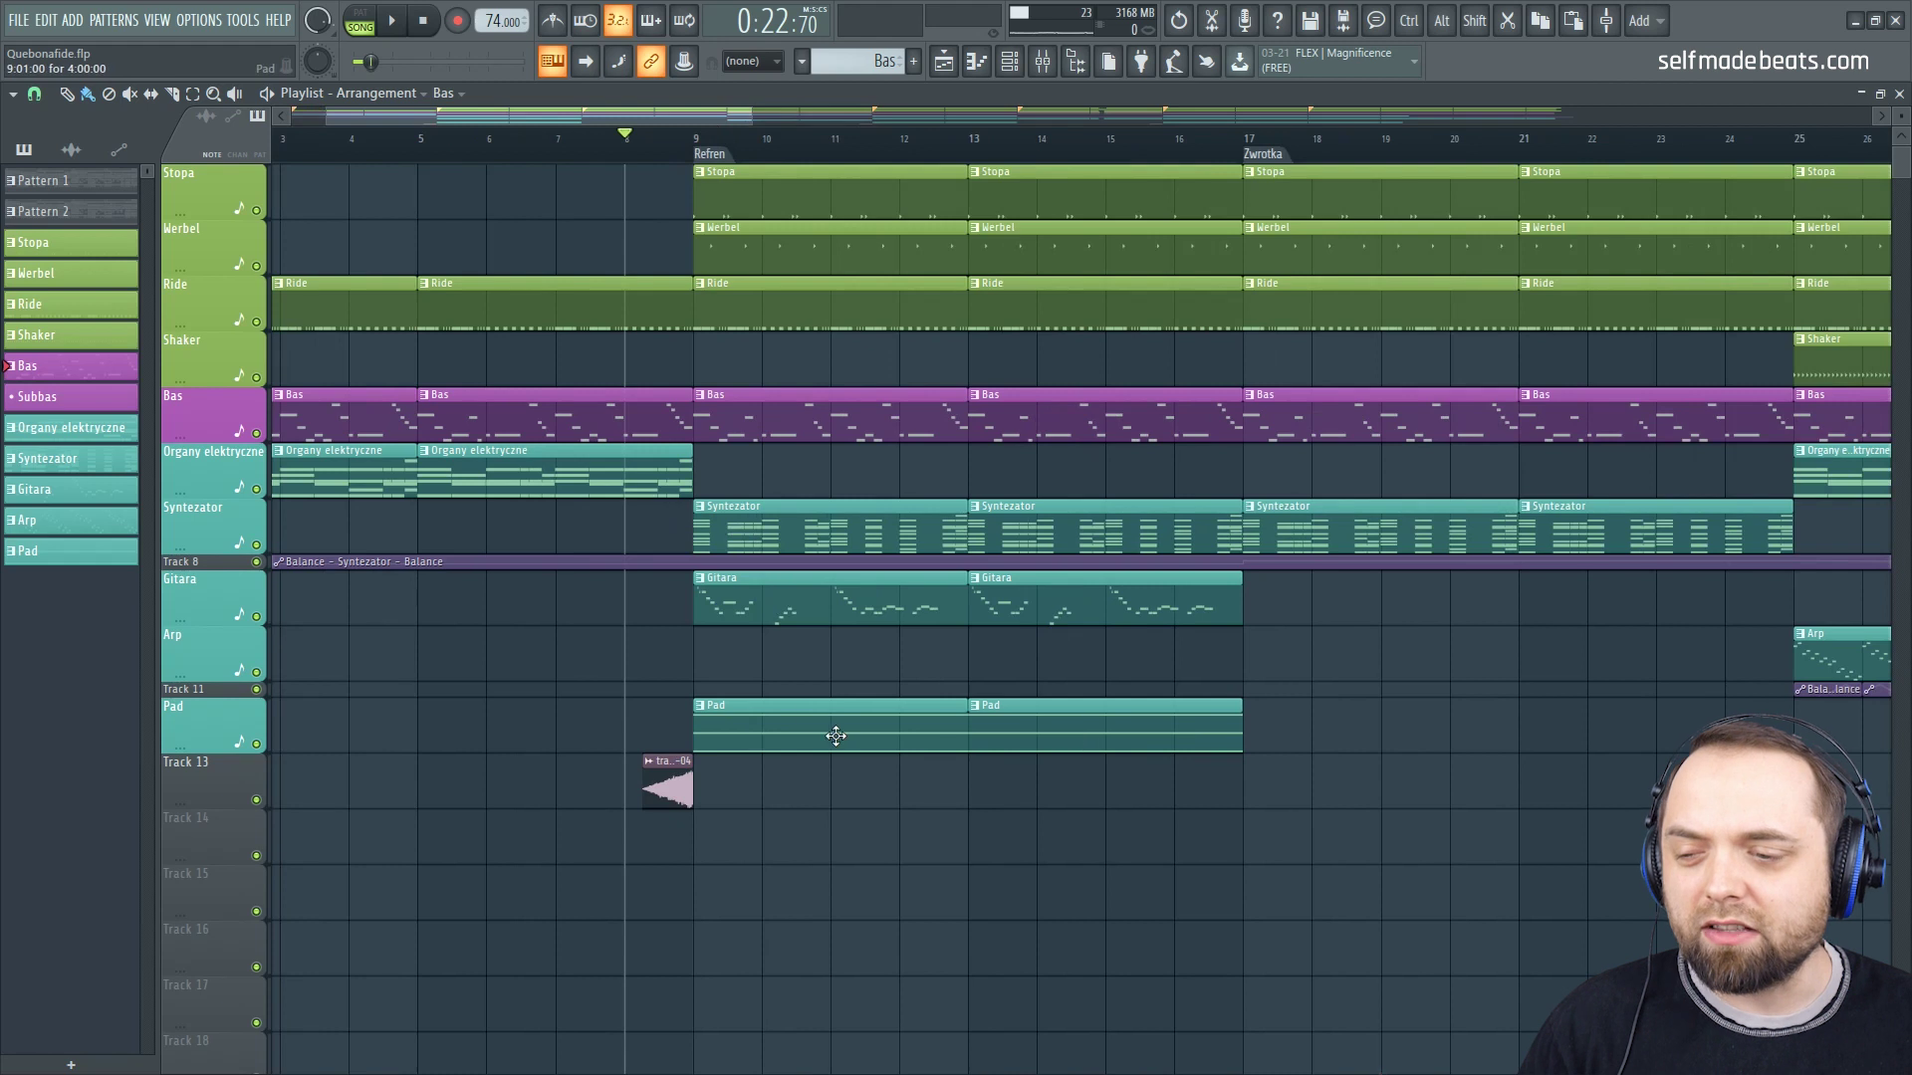
{"action": "key", "text": "space"}
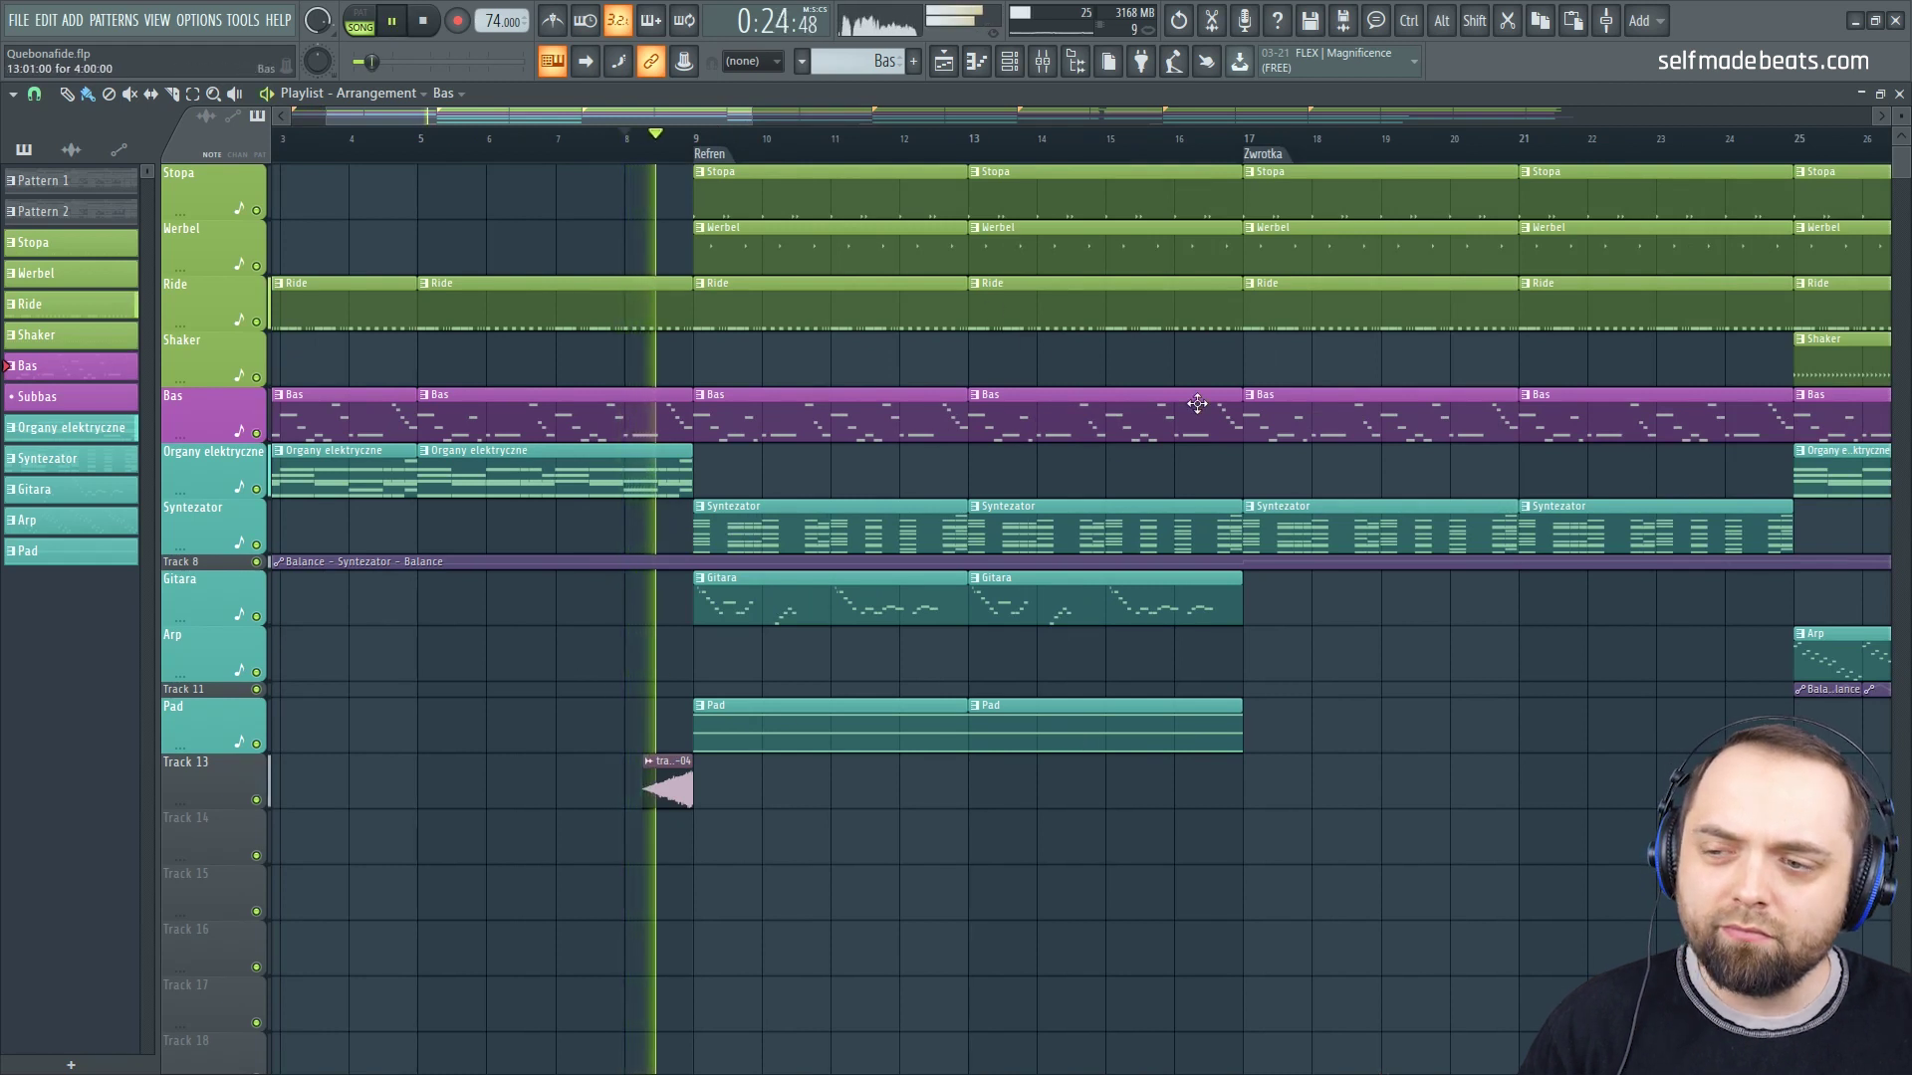
{"action": "scroll", "coordinate": [1109, 163], "scroll_direction": "down", "scroll_amount": 5}
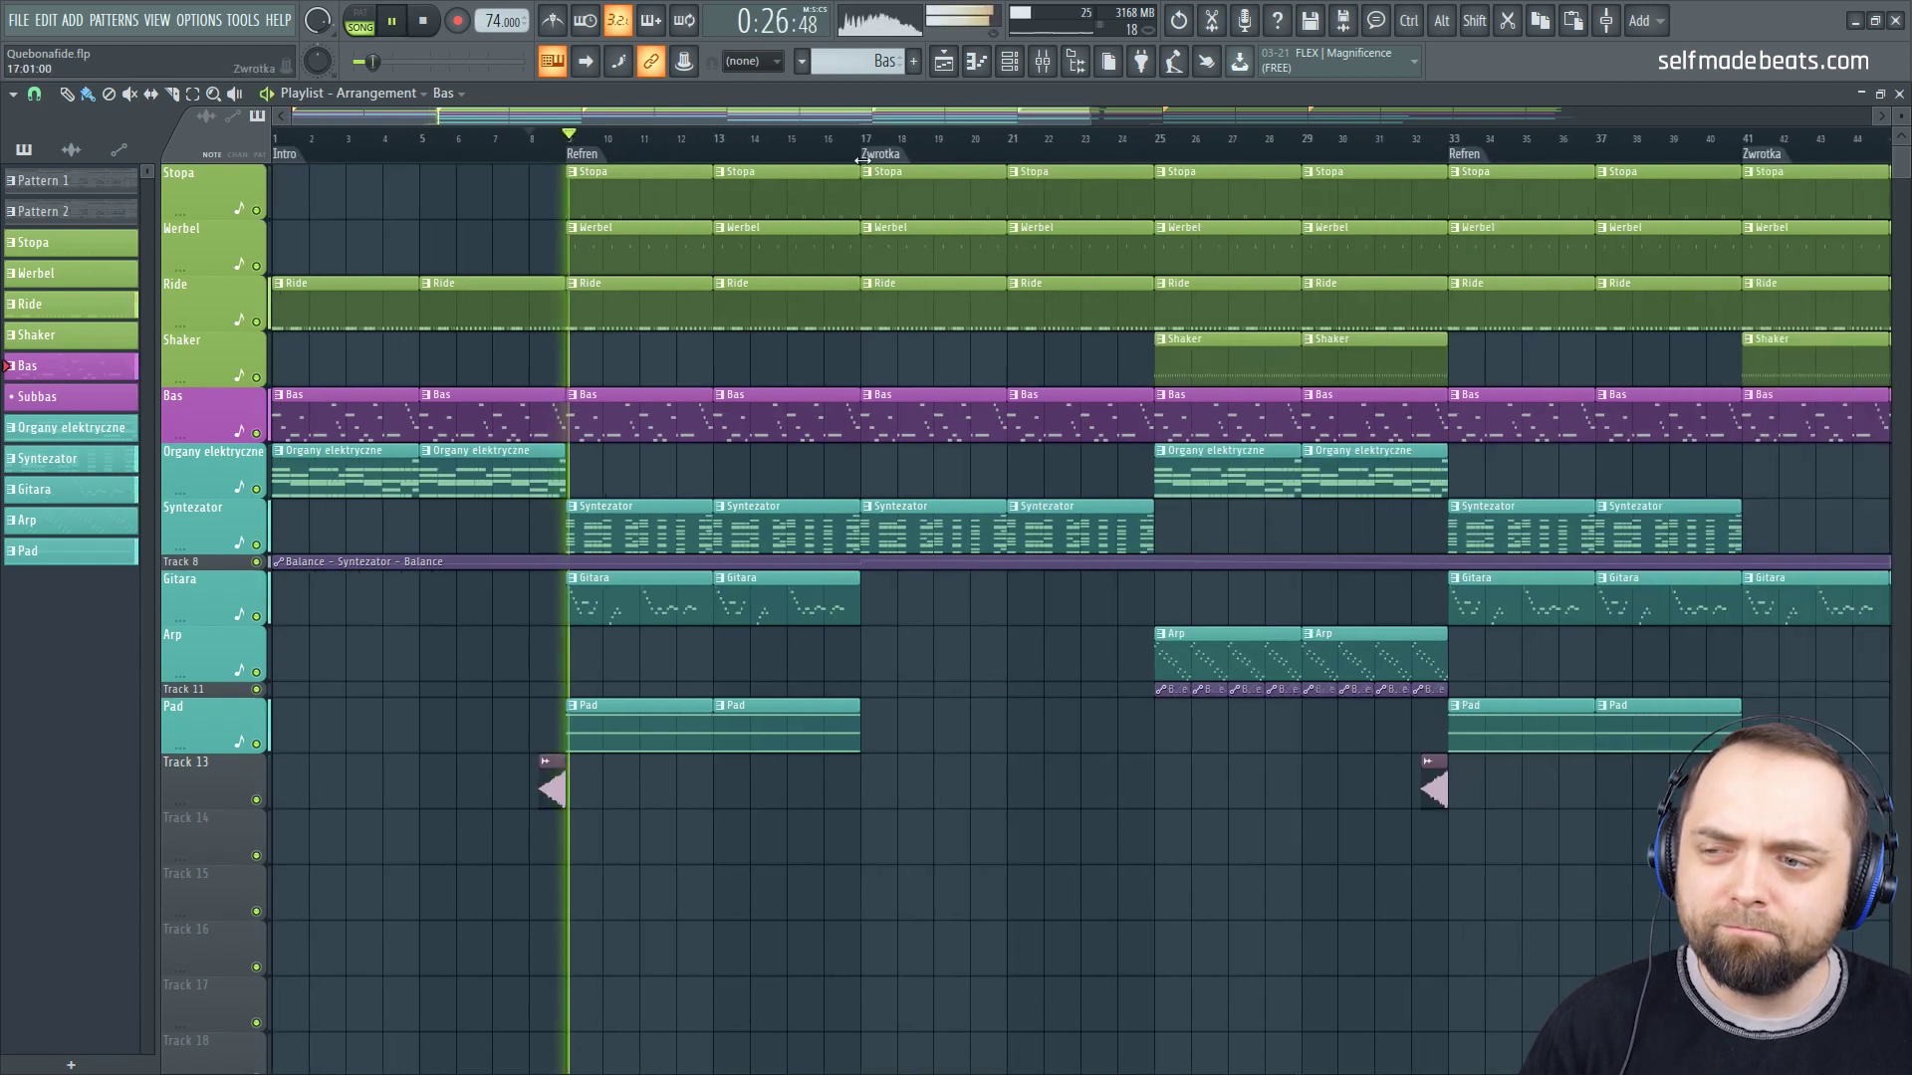
{"action": "scroll", "coordinate": [823, 158], "scroll_direction": "down", "scroll_amount": 5}
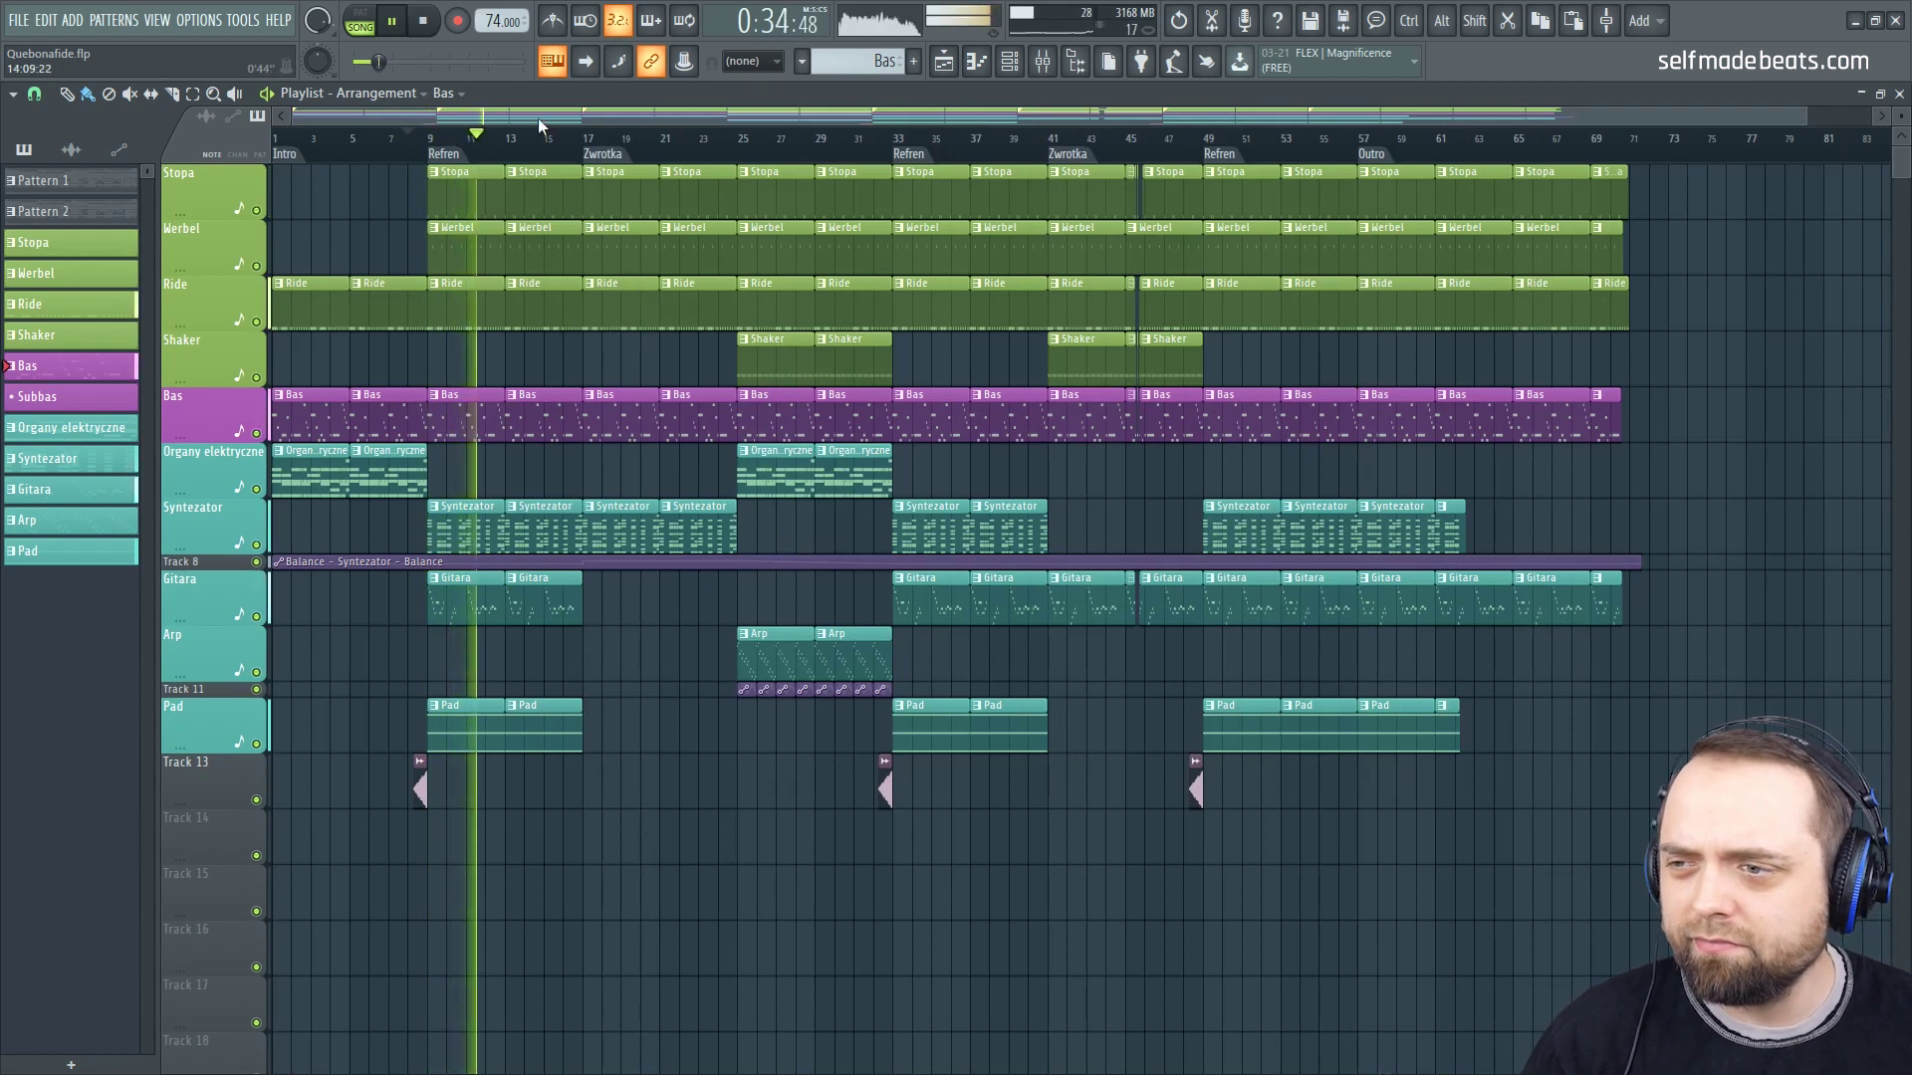
{"action": "key", "text": "space"}
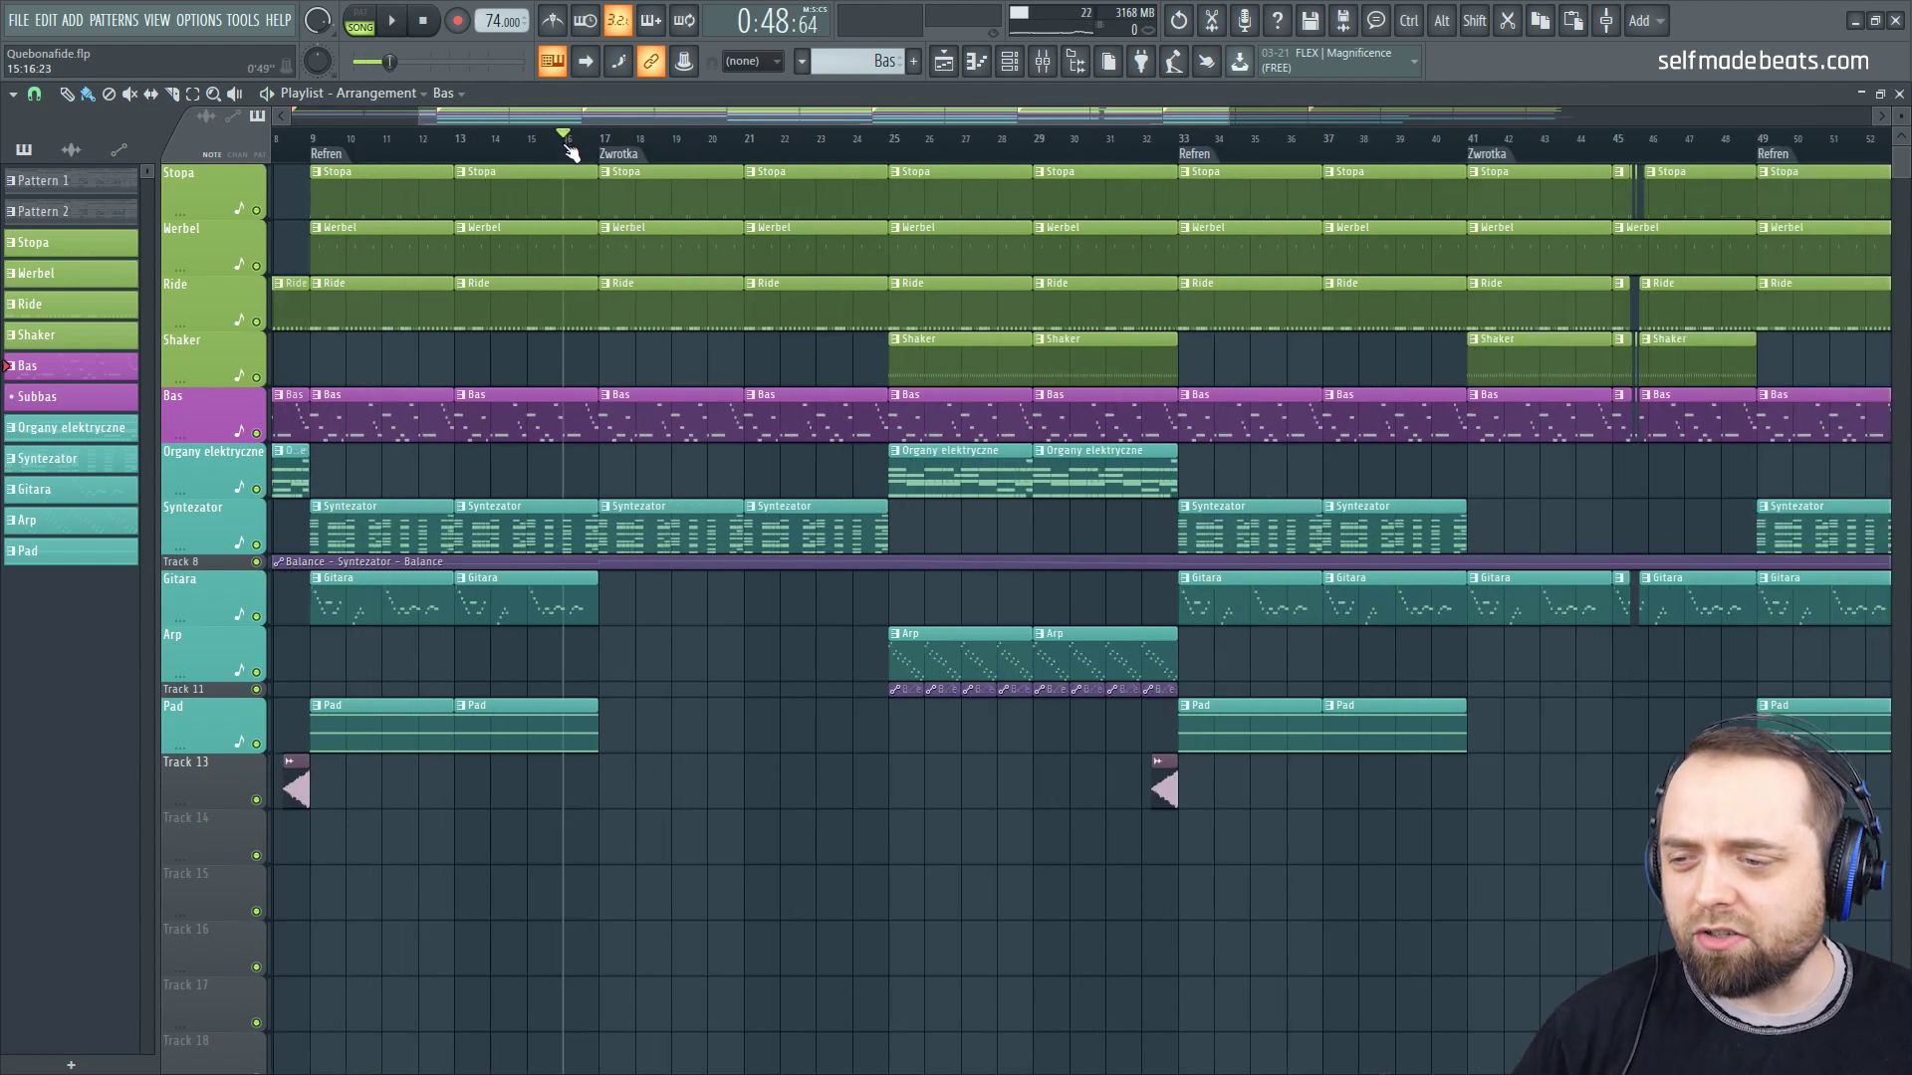
Step: Examine the Refren and Zwrotka sections of the arrangement, and play the transition from bar 16 into the first Zwrotka, stopping after it
{"action": "scroll", "coordinate": [566, 150], "scroll_direction": "up", "scroll_amount": 3}
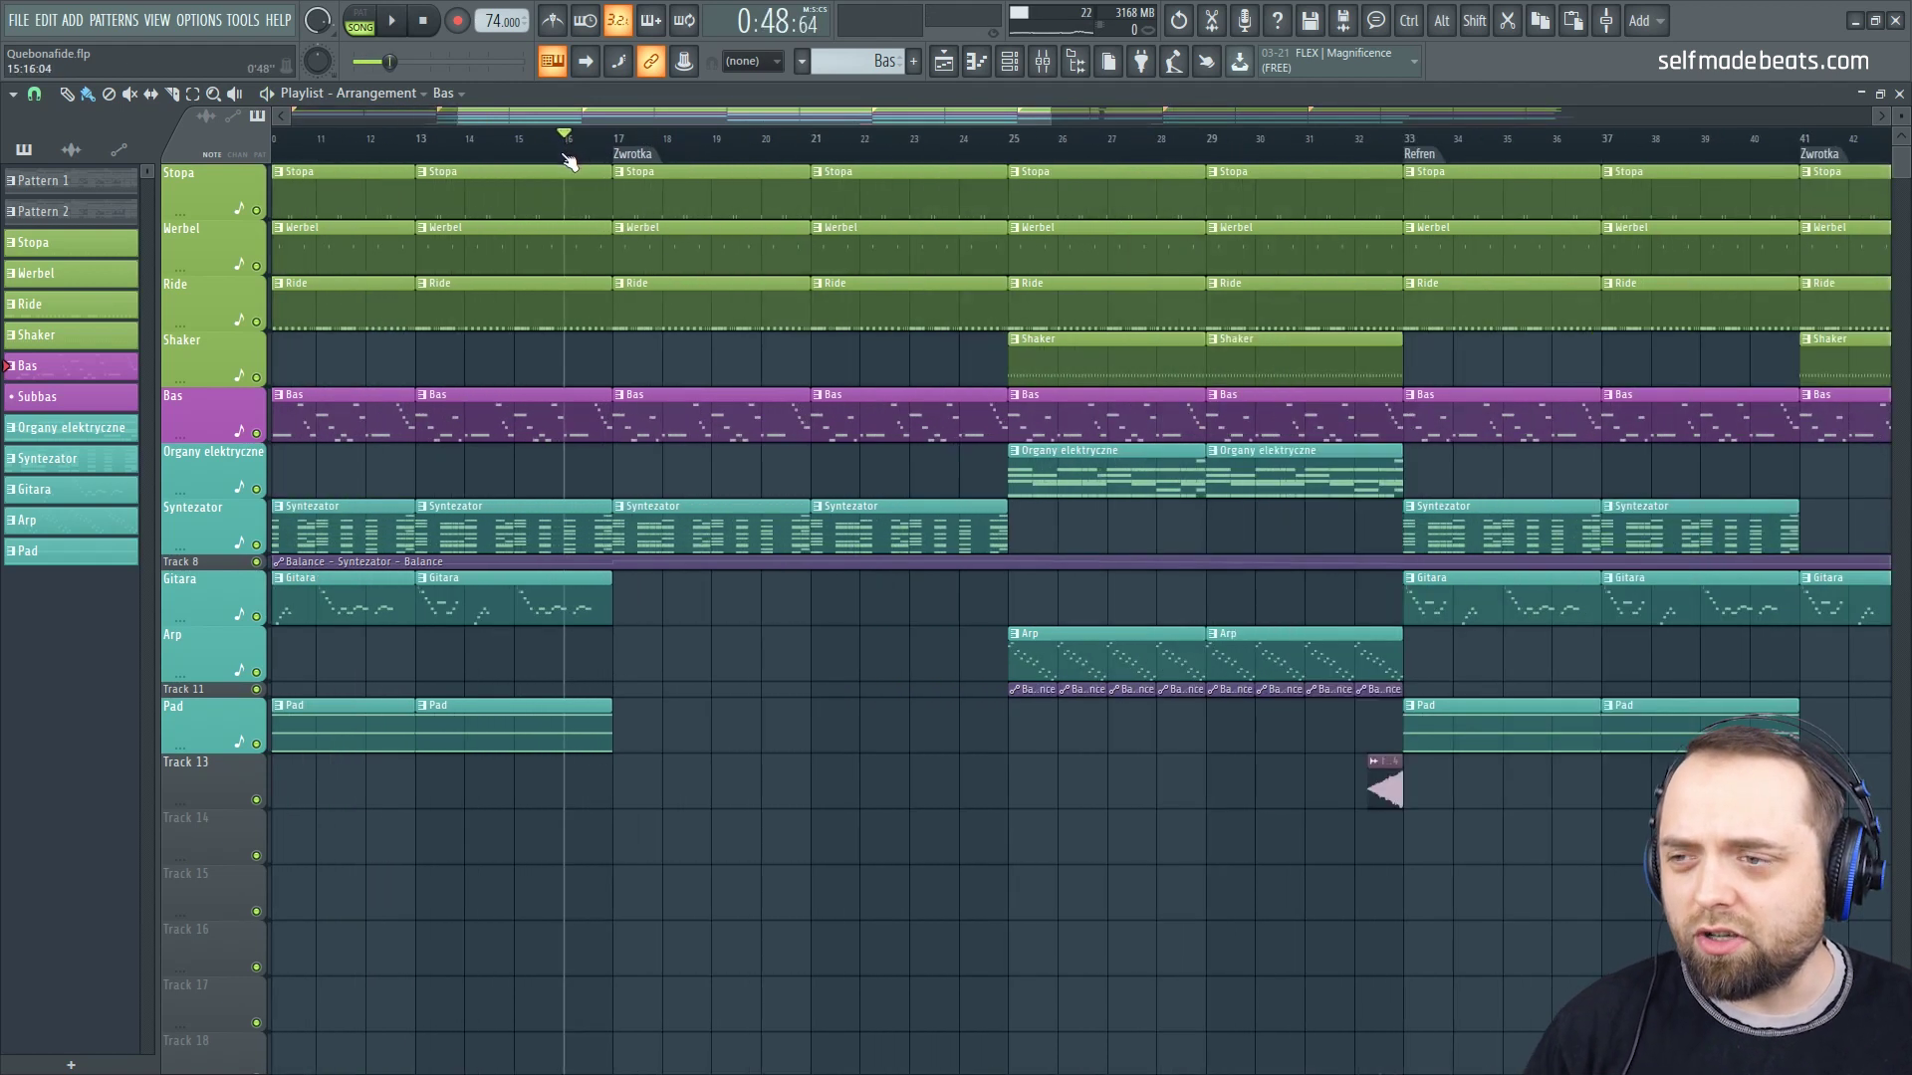
{"action": "left_click_drag", "start_coordinate": [734, 116], "coordinate": [679, 117]}
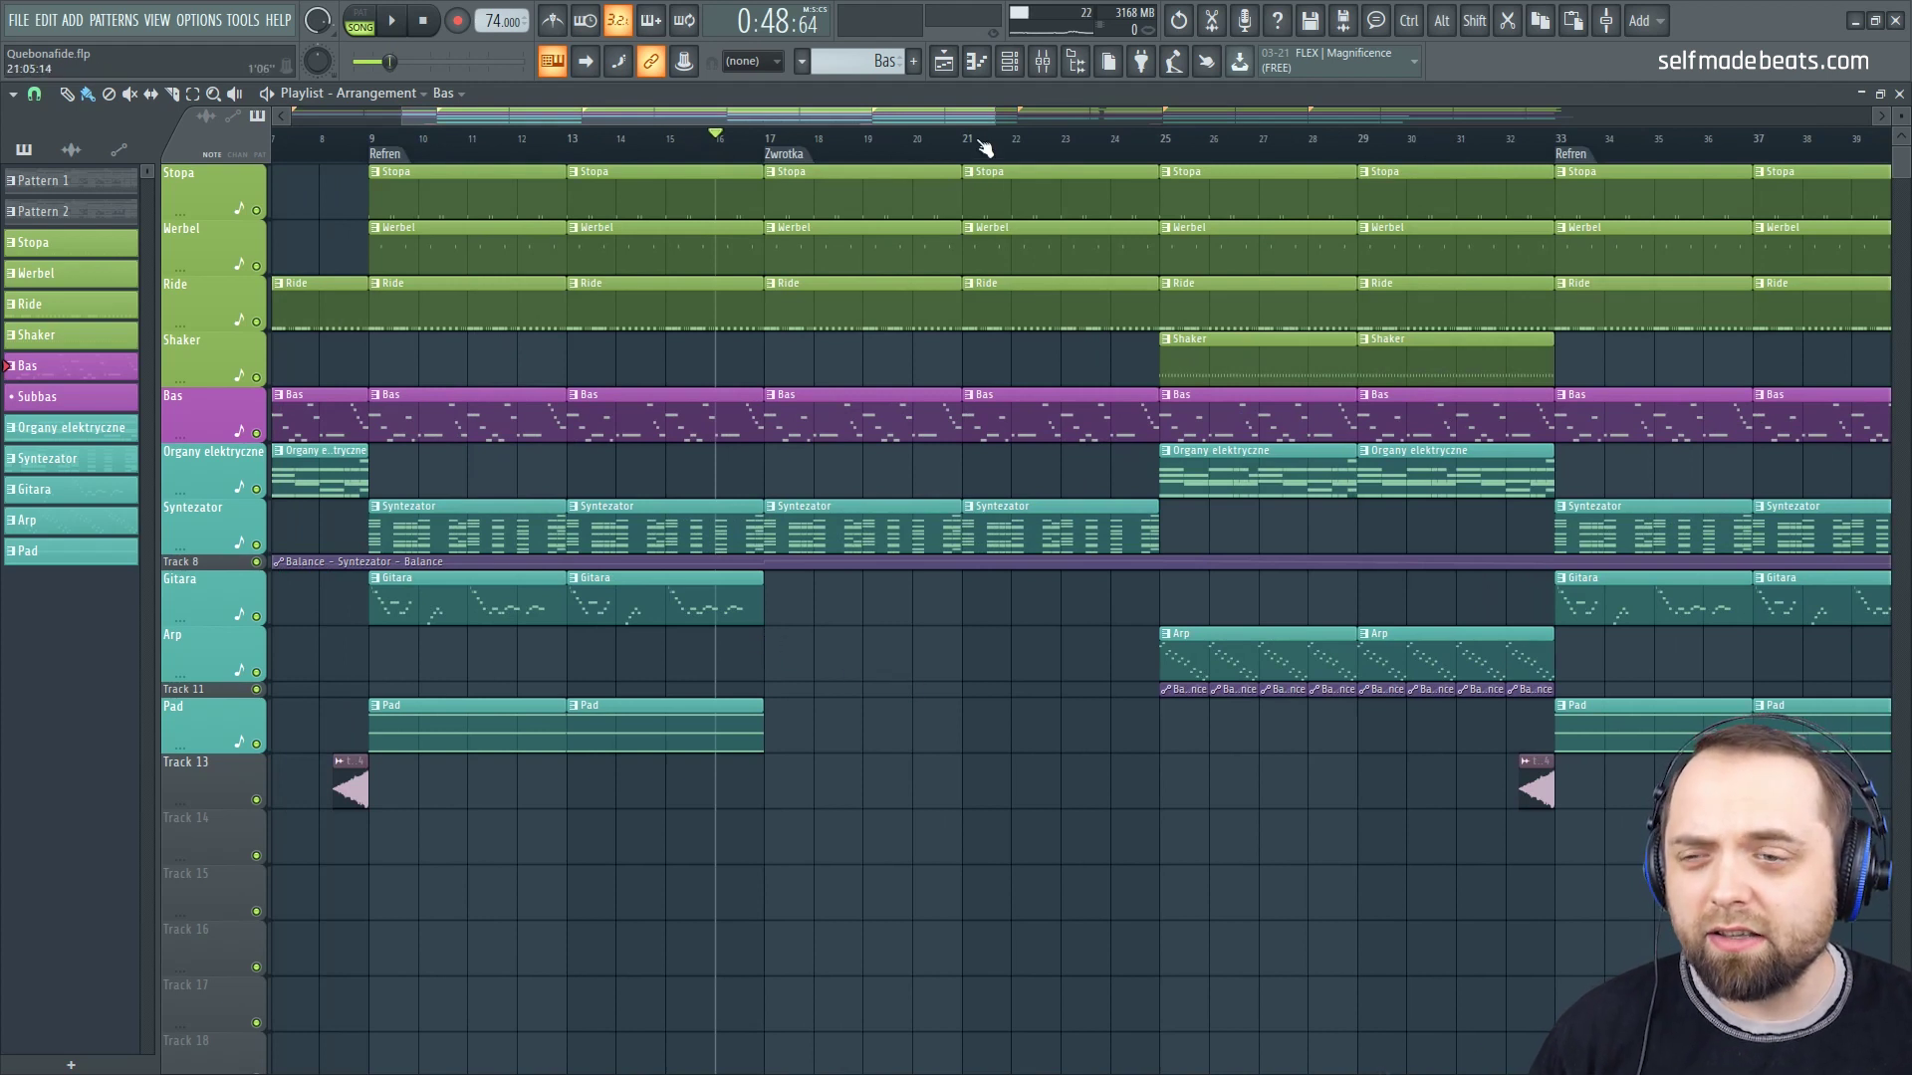
{"action": "scroll", "coordinate": [984, 147], "scroll_direction": "down", "scroll_amount": 2}
{"action": "left_click_drag", "start_coordinate": [980, 122], "coordinate": [1128, 179]}
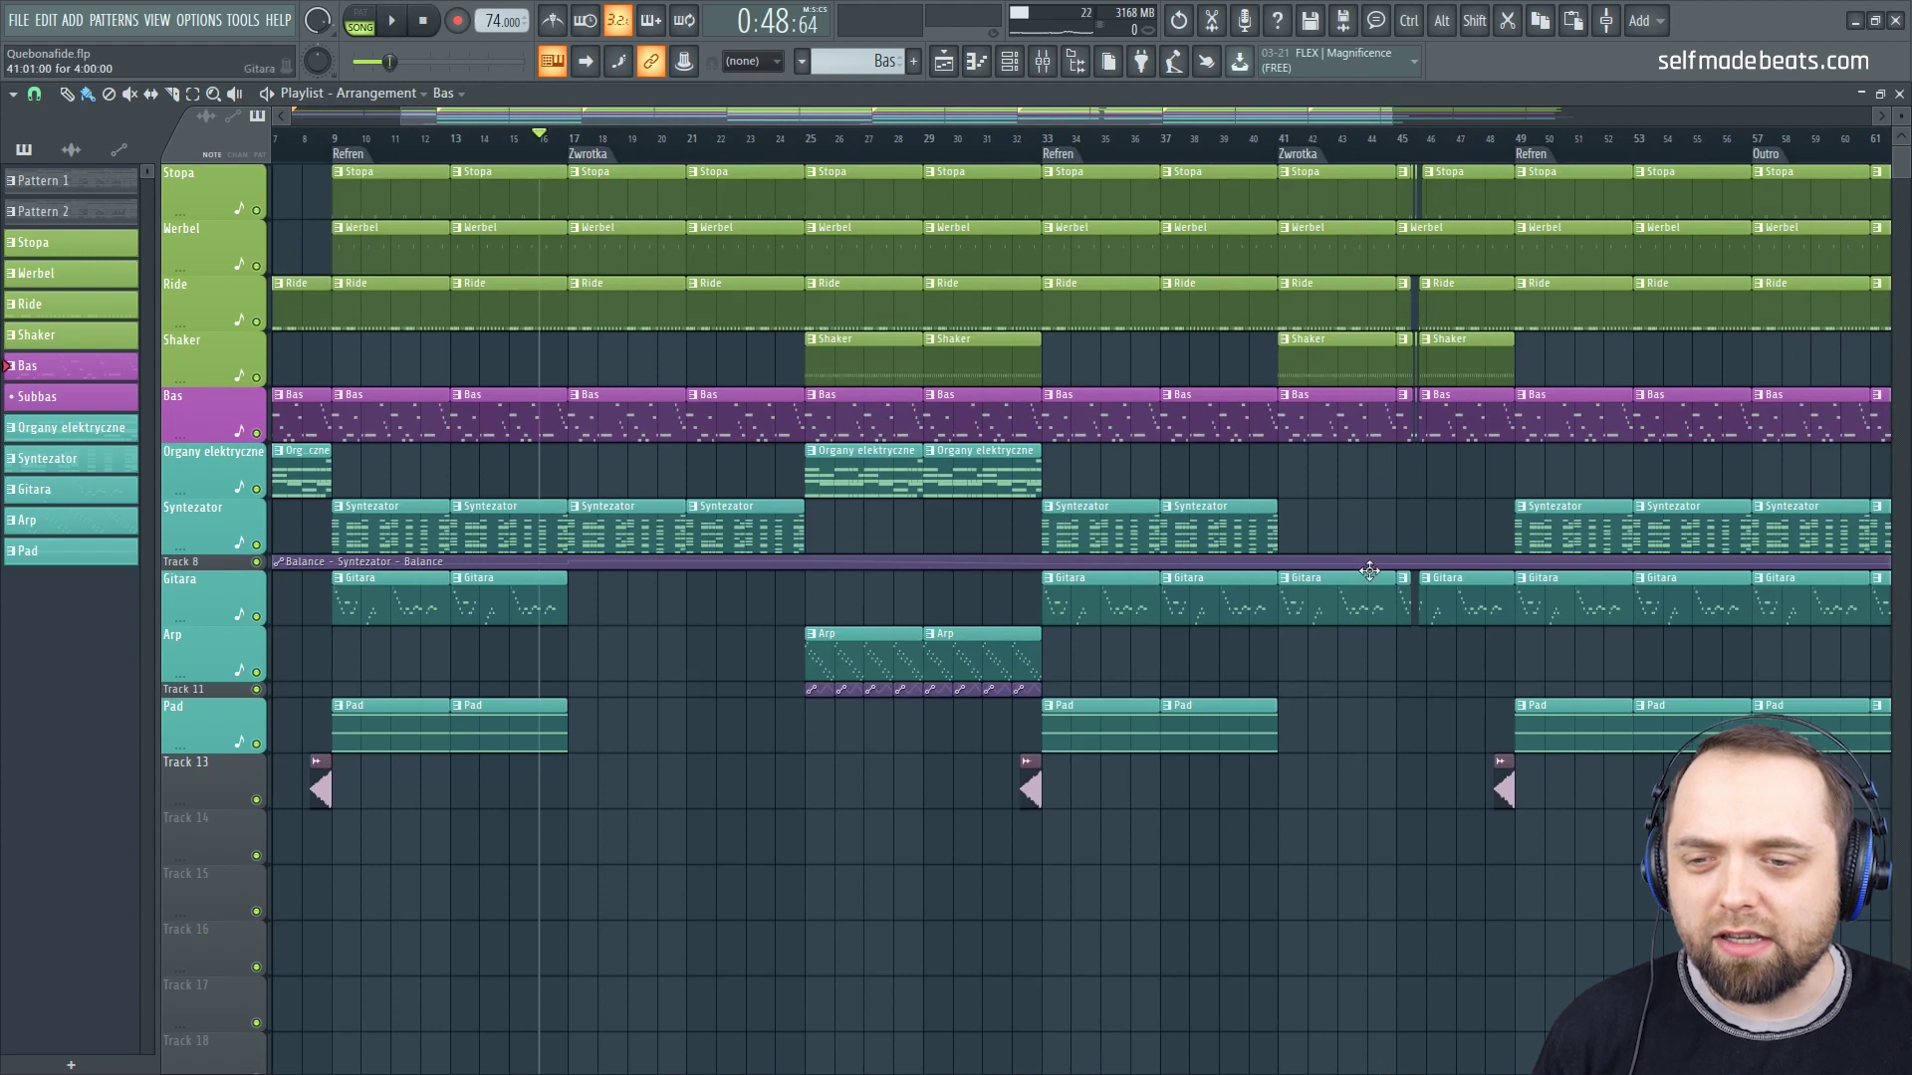
{"action": "left_click_drag", "start_coordinate": [1278, 113], "coordinate": [1150, 117]}
{"action": "scroll", "coordinate": [730, 142], "scroll_direction": "up", "scroll_amount": 3}
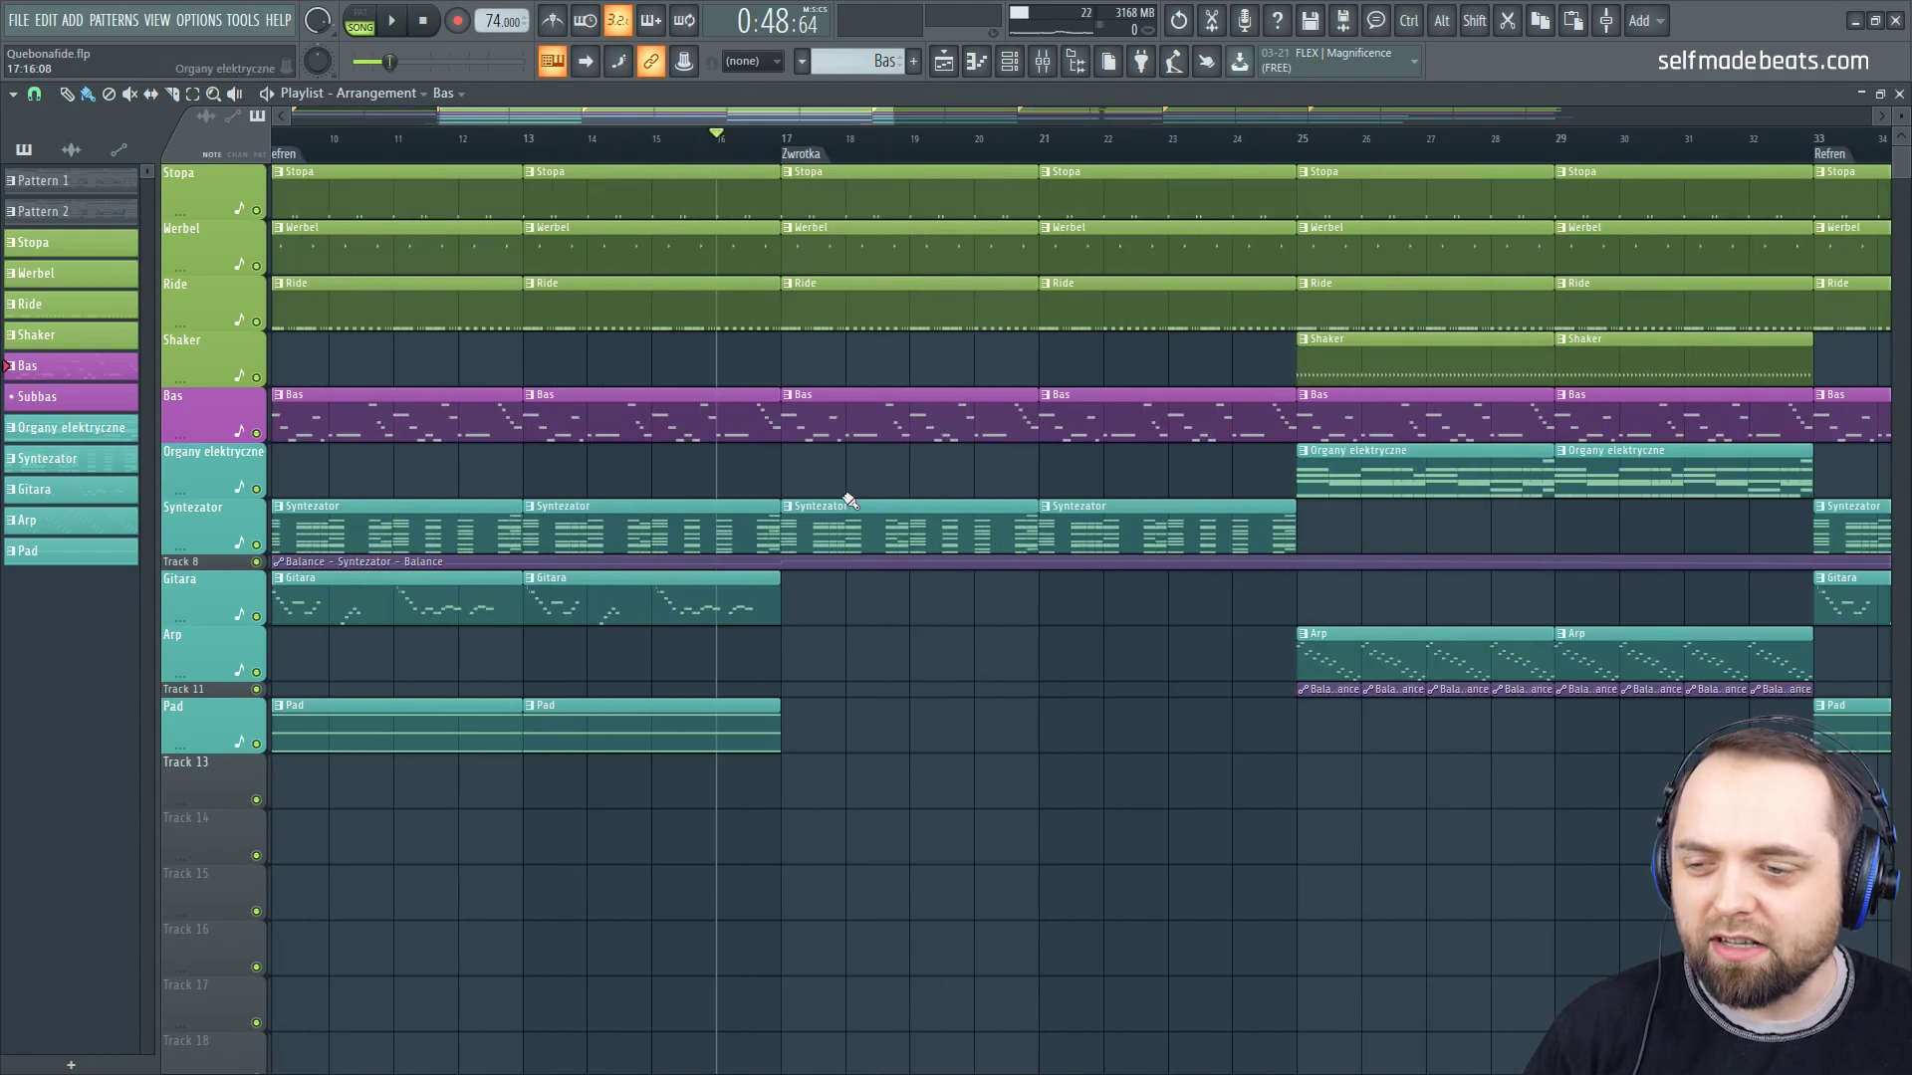
{"action": "key", "text": "space"}
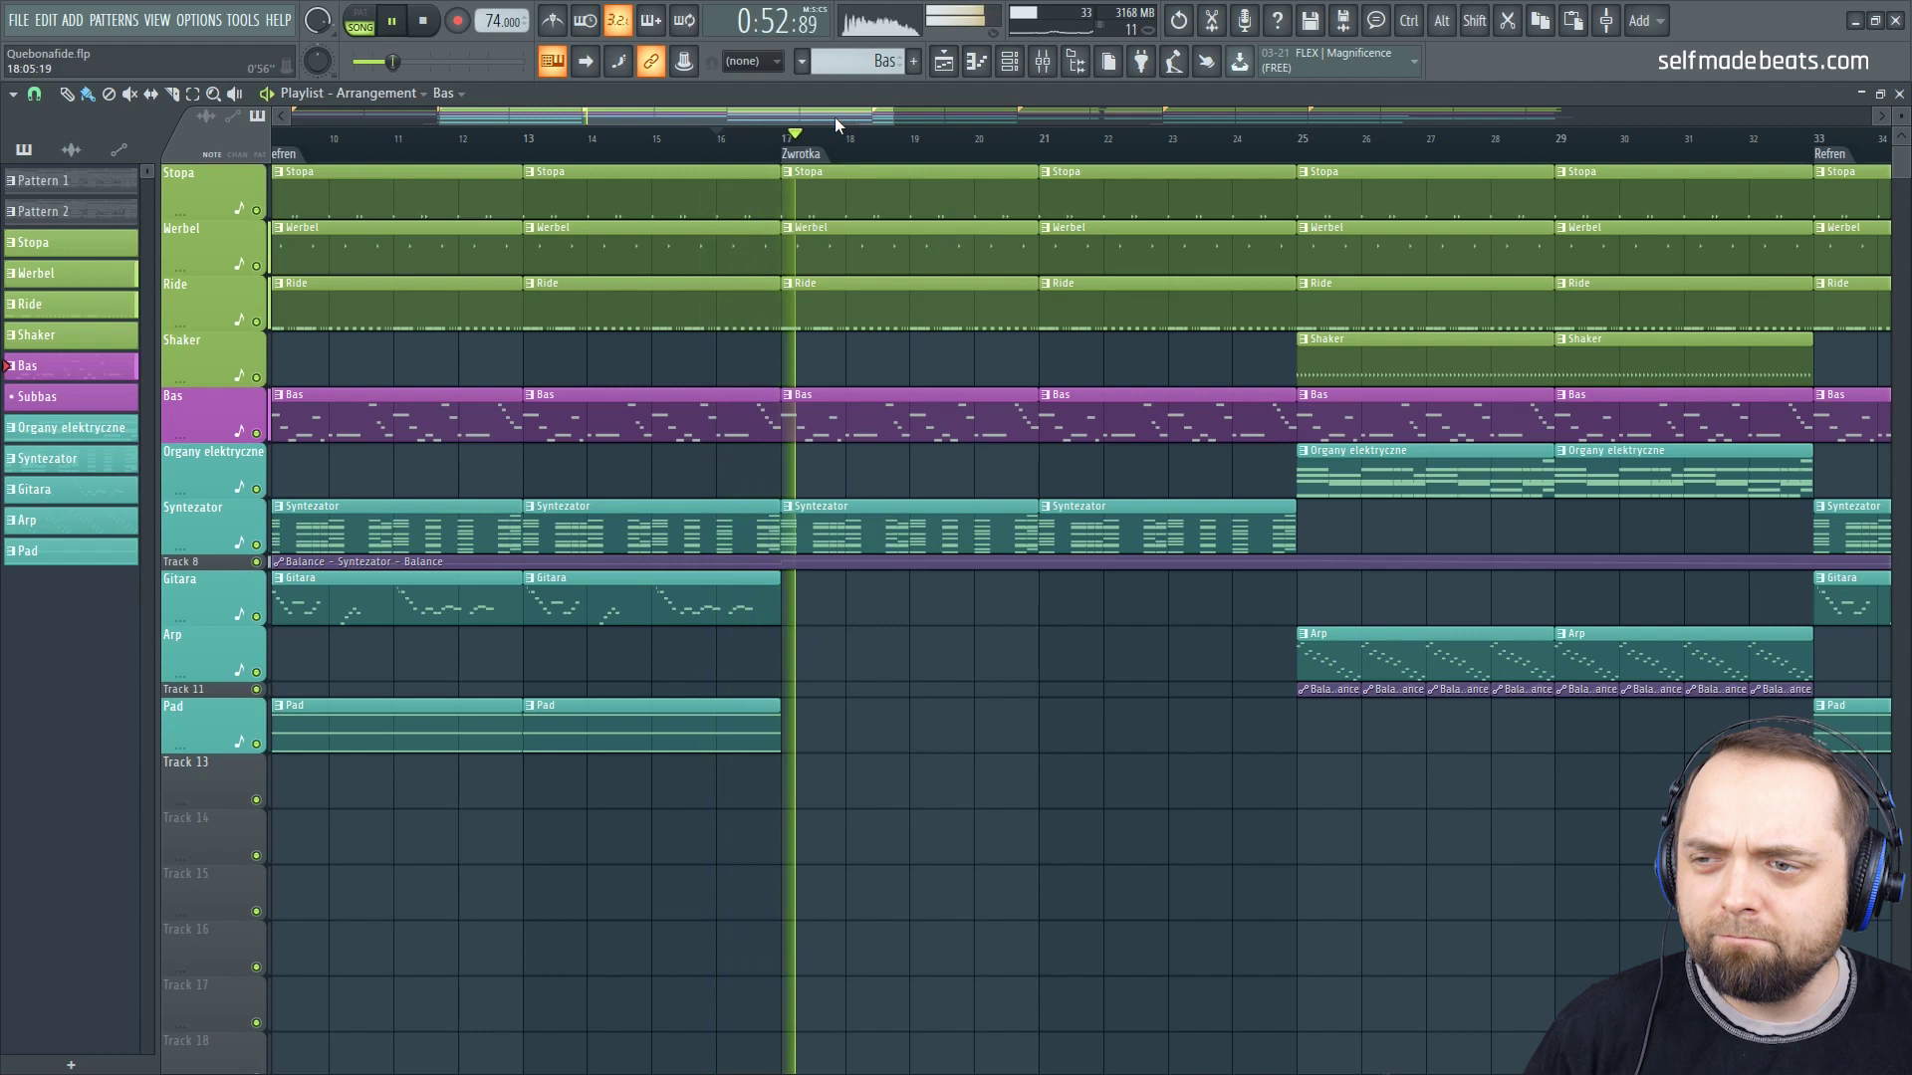
{"action": "key", "text": "space"}
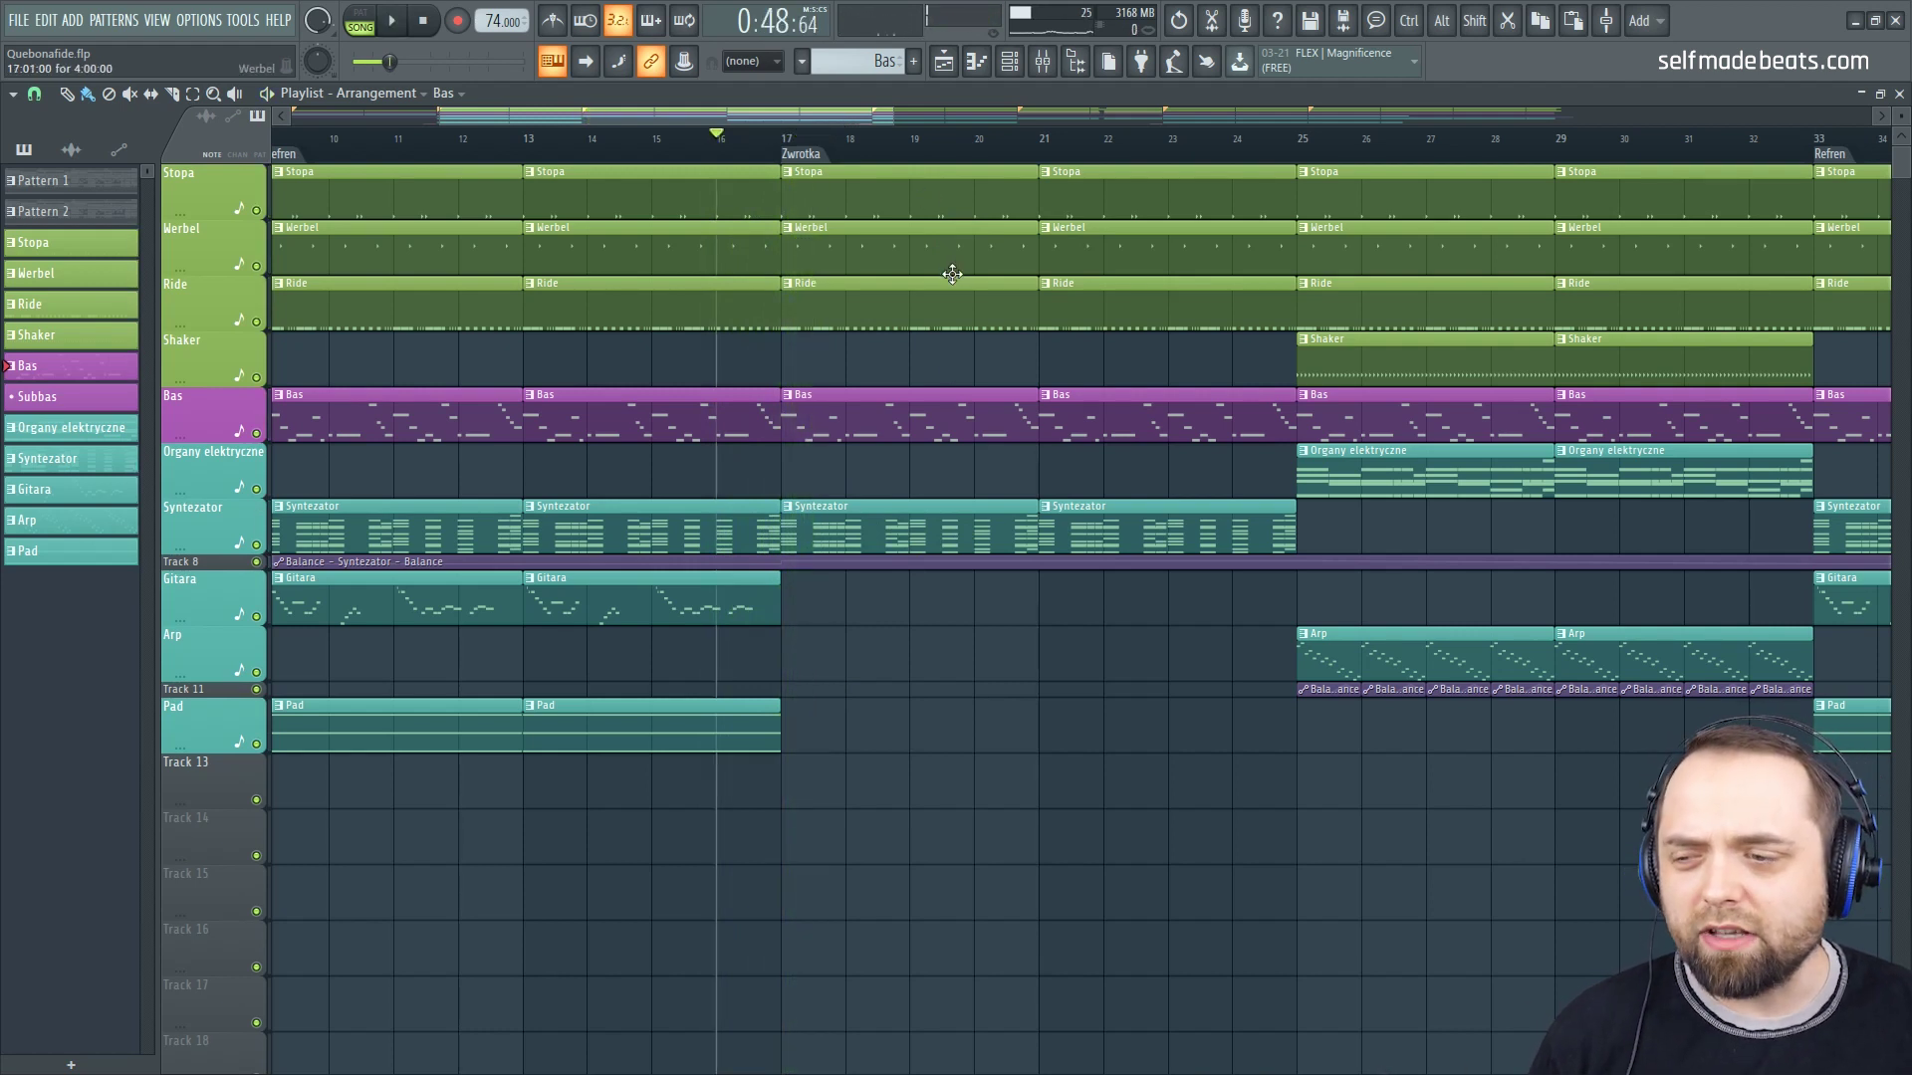
Step: Enlarge Track 8 to examine the Syntezator balance automation curve, and shrink the track back to a thin row
{"action": "left_click_drag", "start_coordinate": [219, 566], "coordinate": [219, 822]}
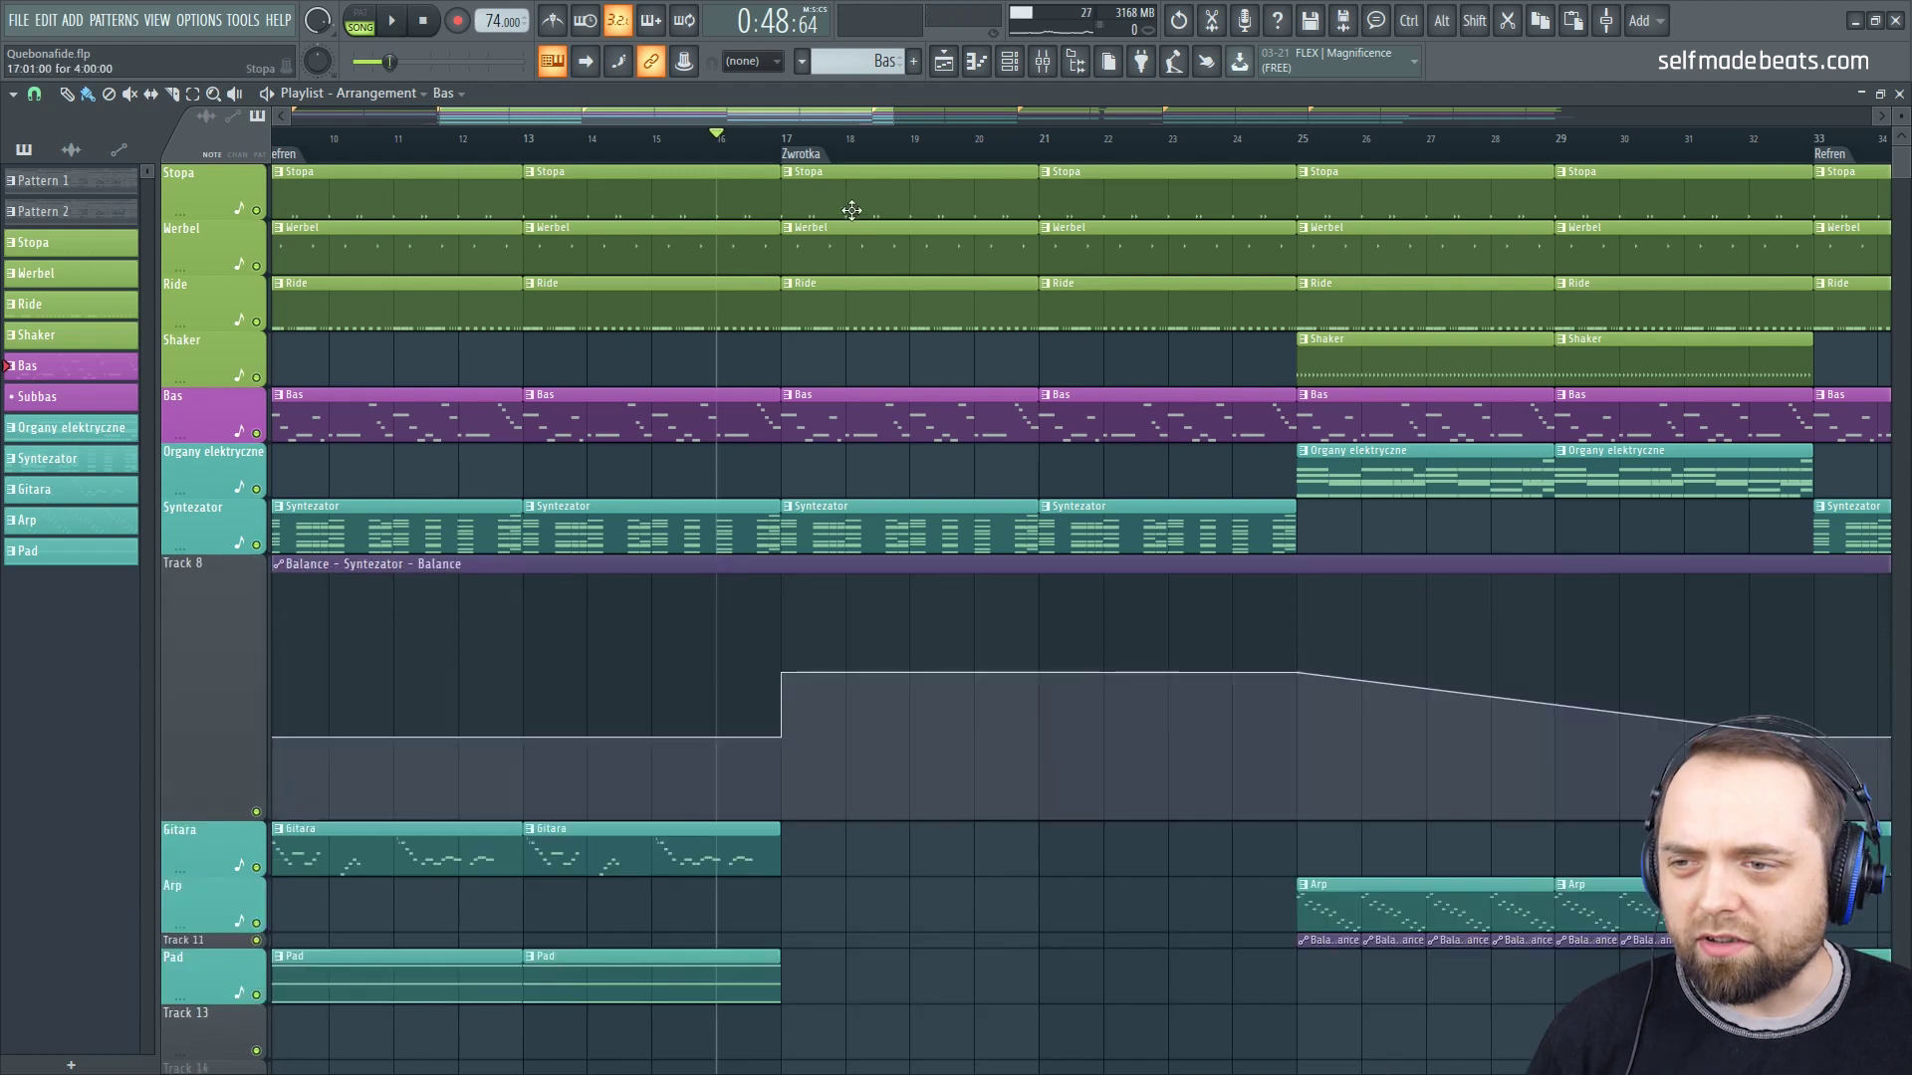
{"action": "scroll", "coordinate": [849, 139], "scroll_direction": "down", "scroll_amount": 3}
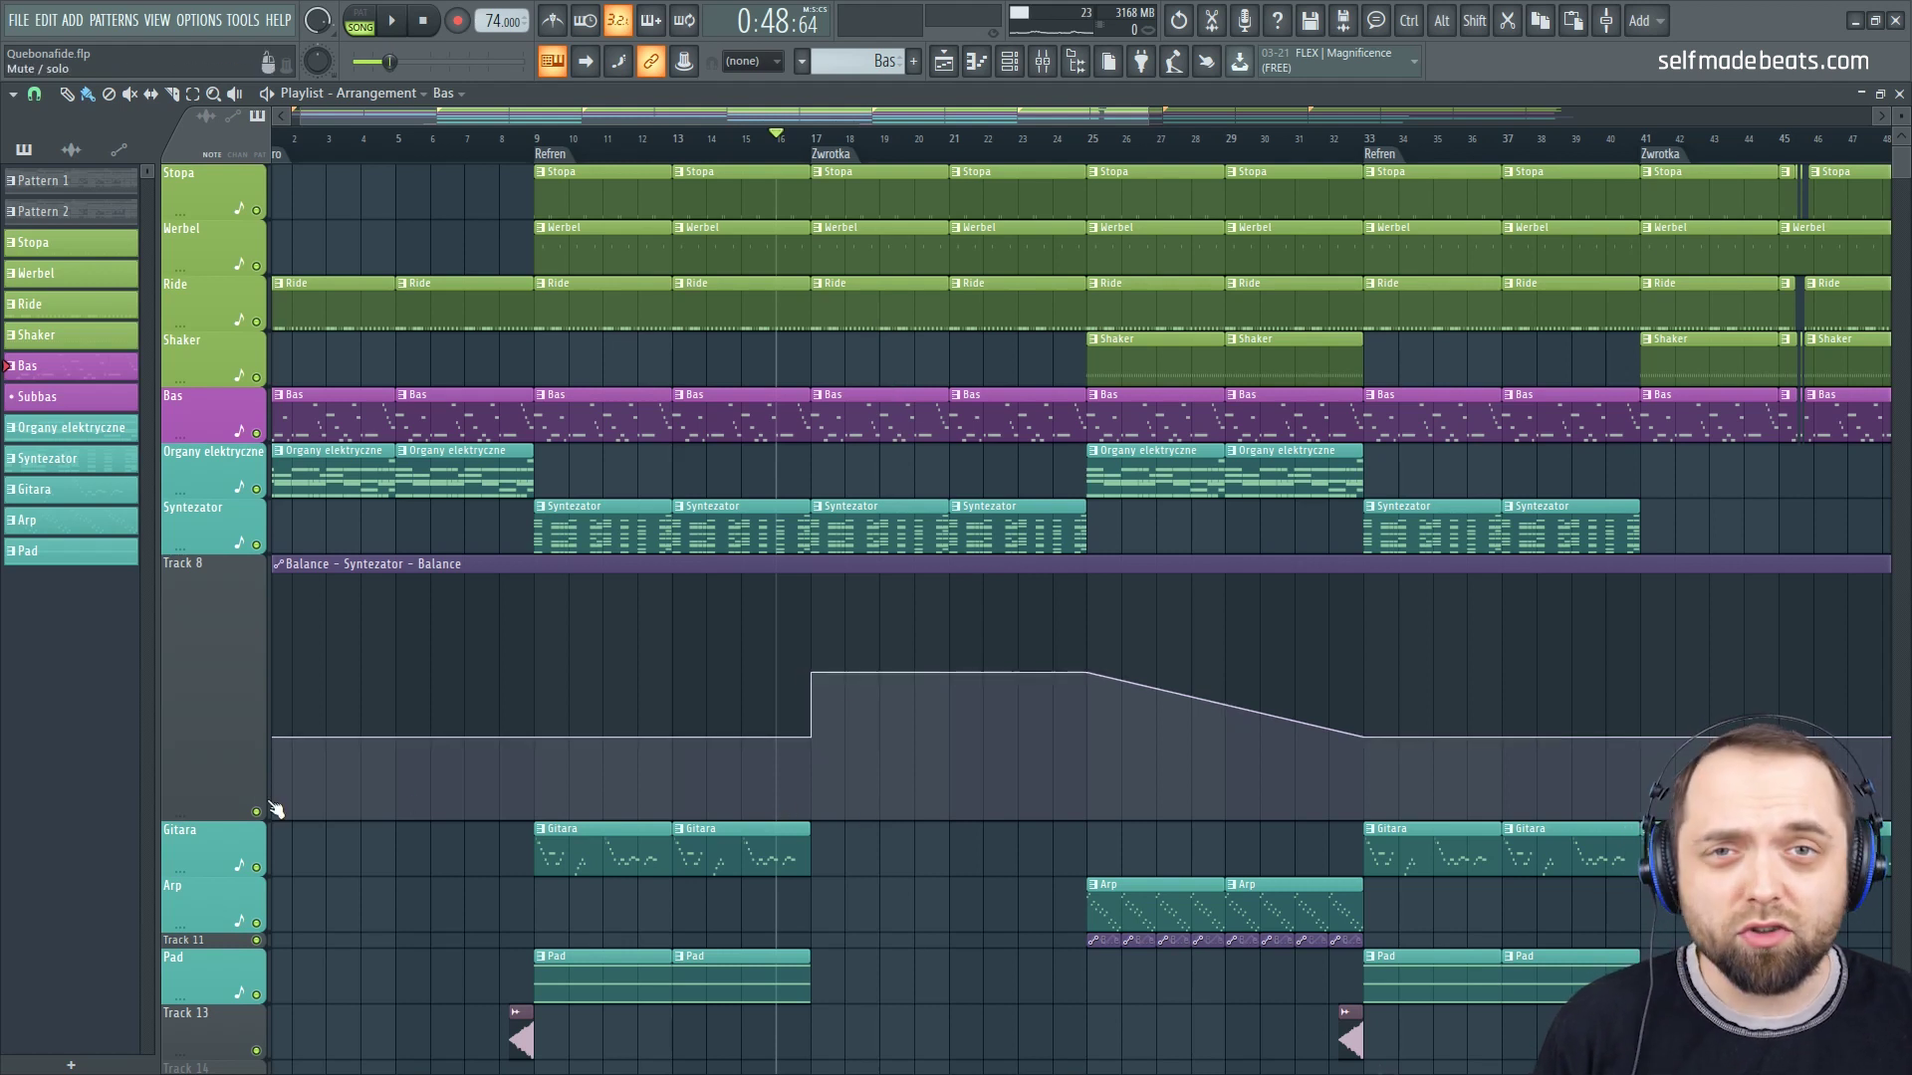
{"action": "left_click_drag", "start_coordinate": [200, 819], "coordinate": [200, 668]}
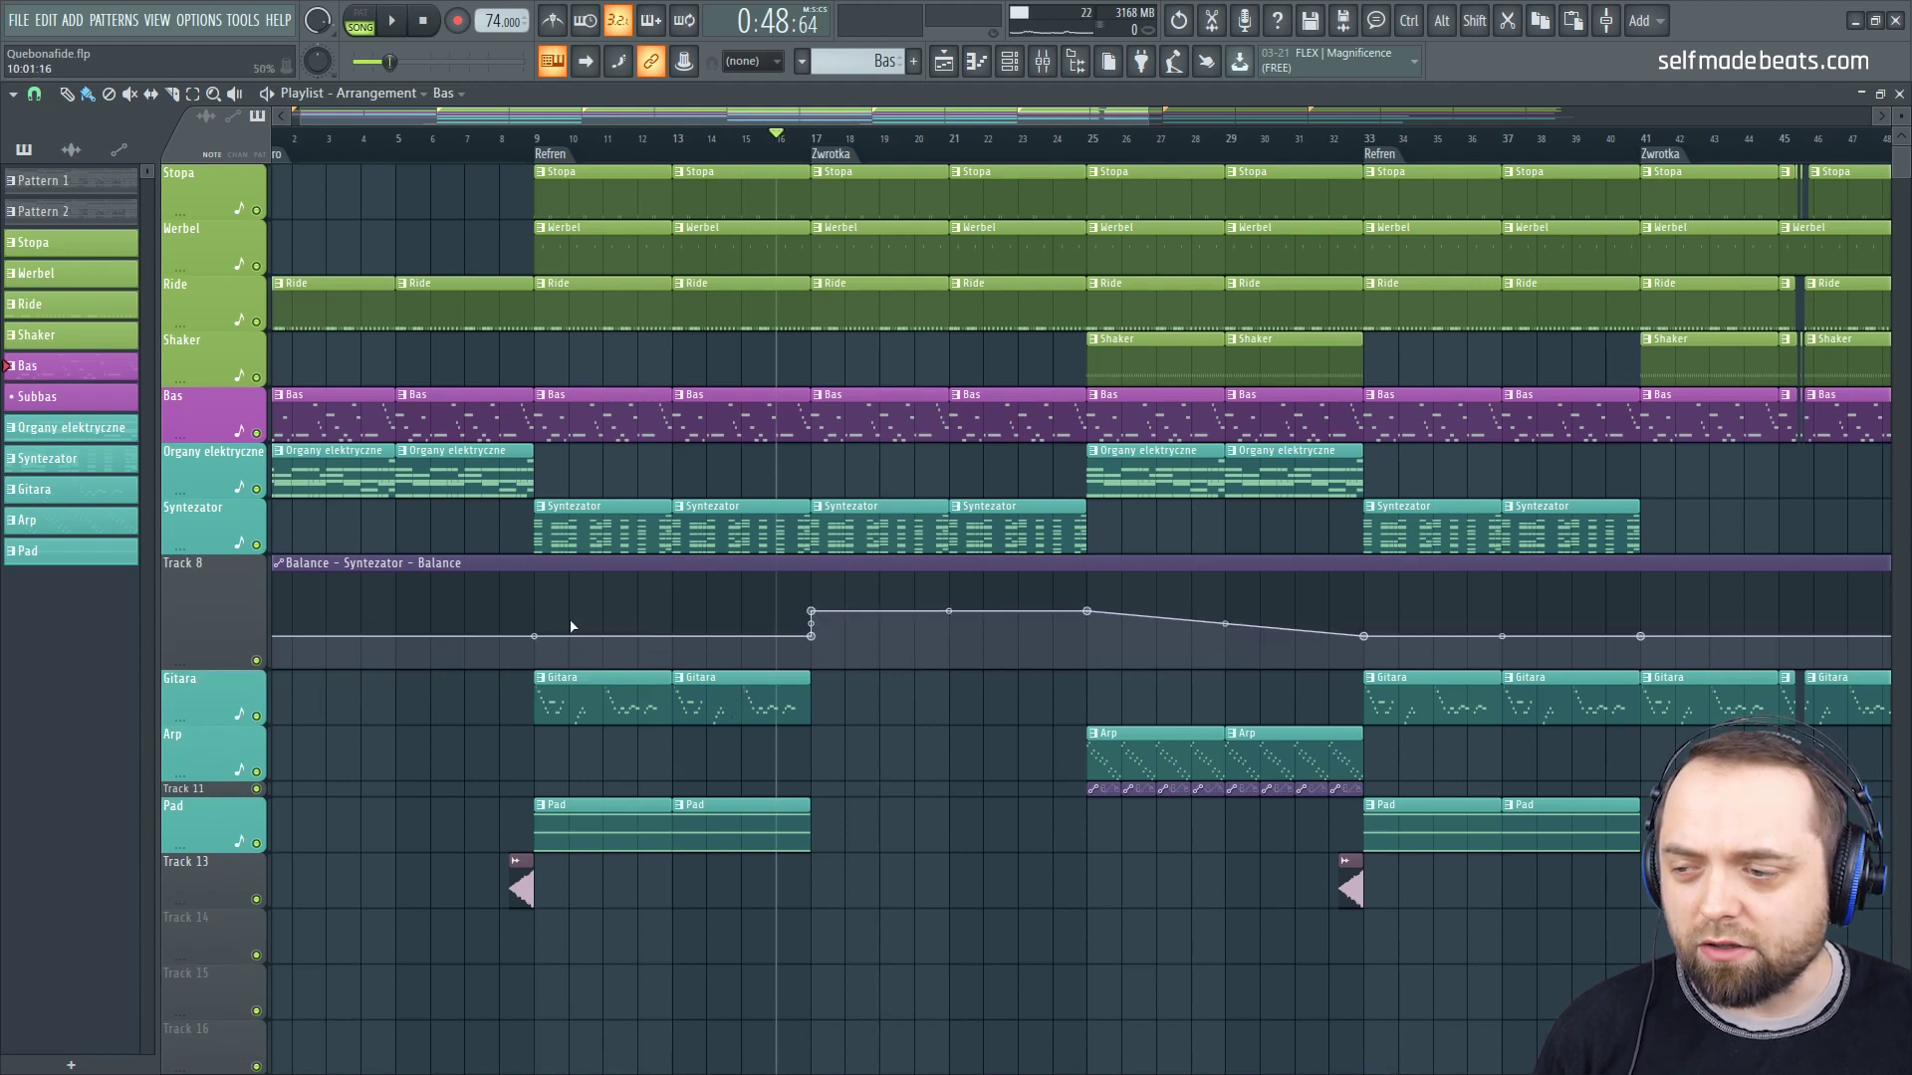
{"action": "left_click_drag", "start_coordinate": [212, 665], "coordinate": [211, 569]}
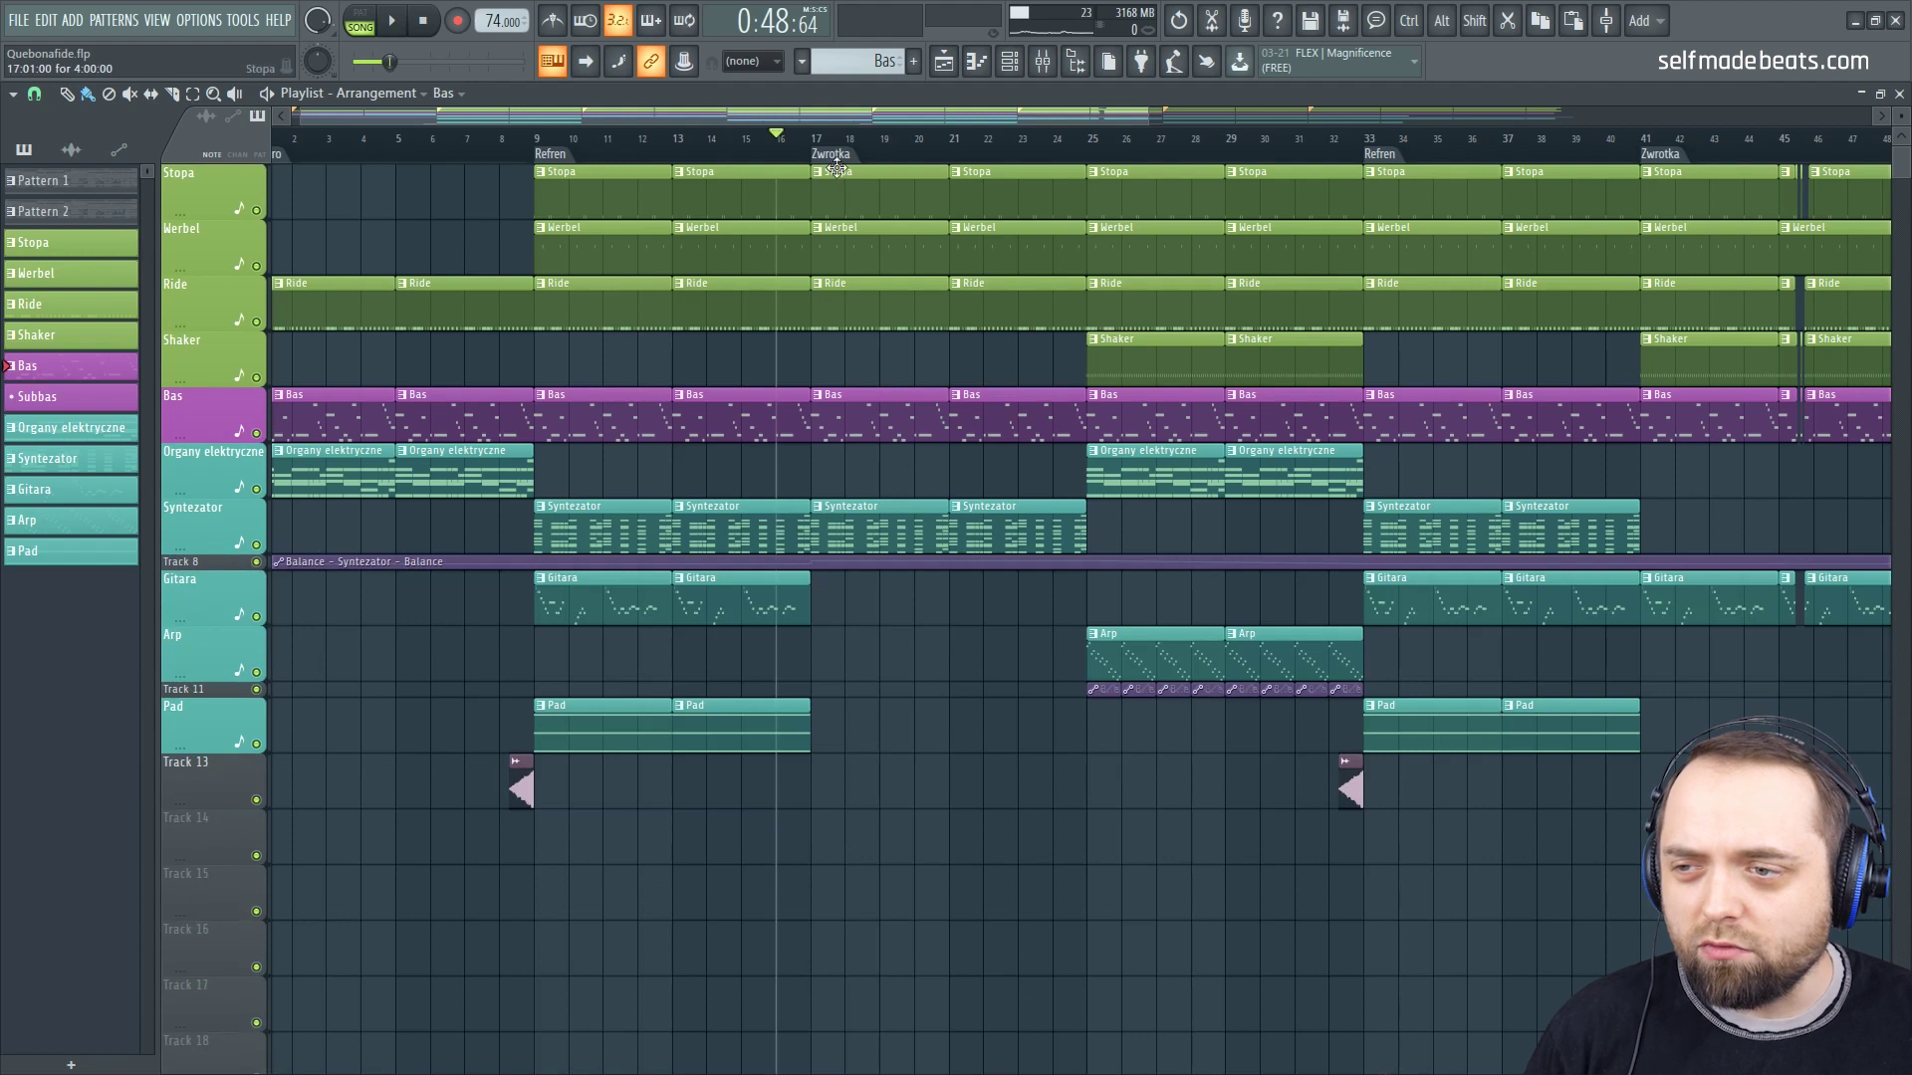
Step: Play the first Zwrotka from bar 17 and stop playback
{"action": "left_click", "coordinate": [813, 138]}
{"action": "scroll", "coordinate": [814, 138], "scroll_direction": "up", "scroll_amount": 3}
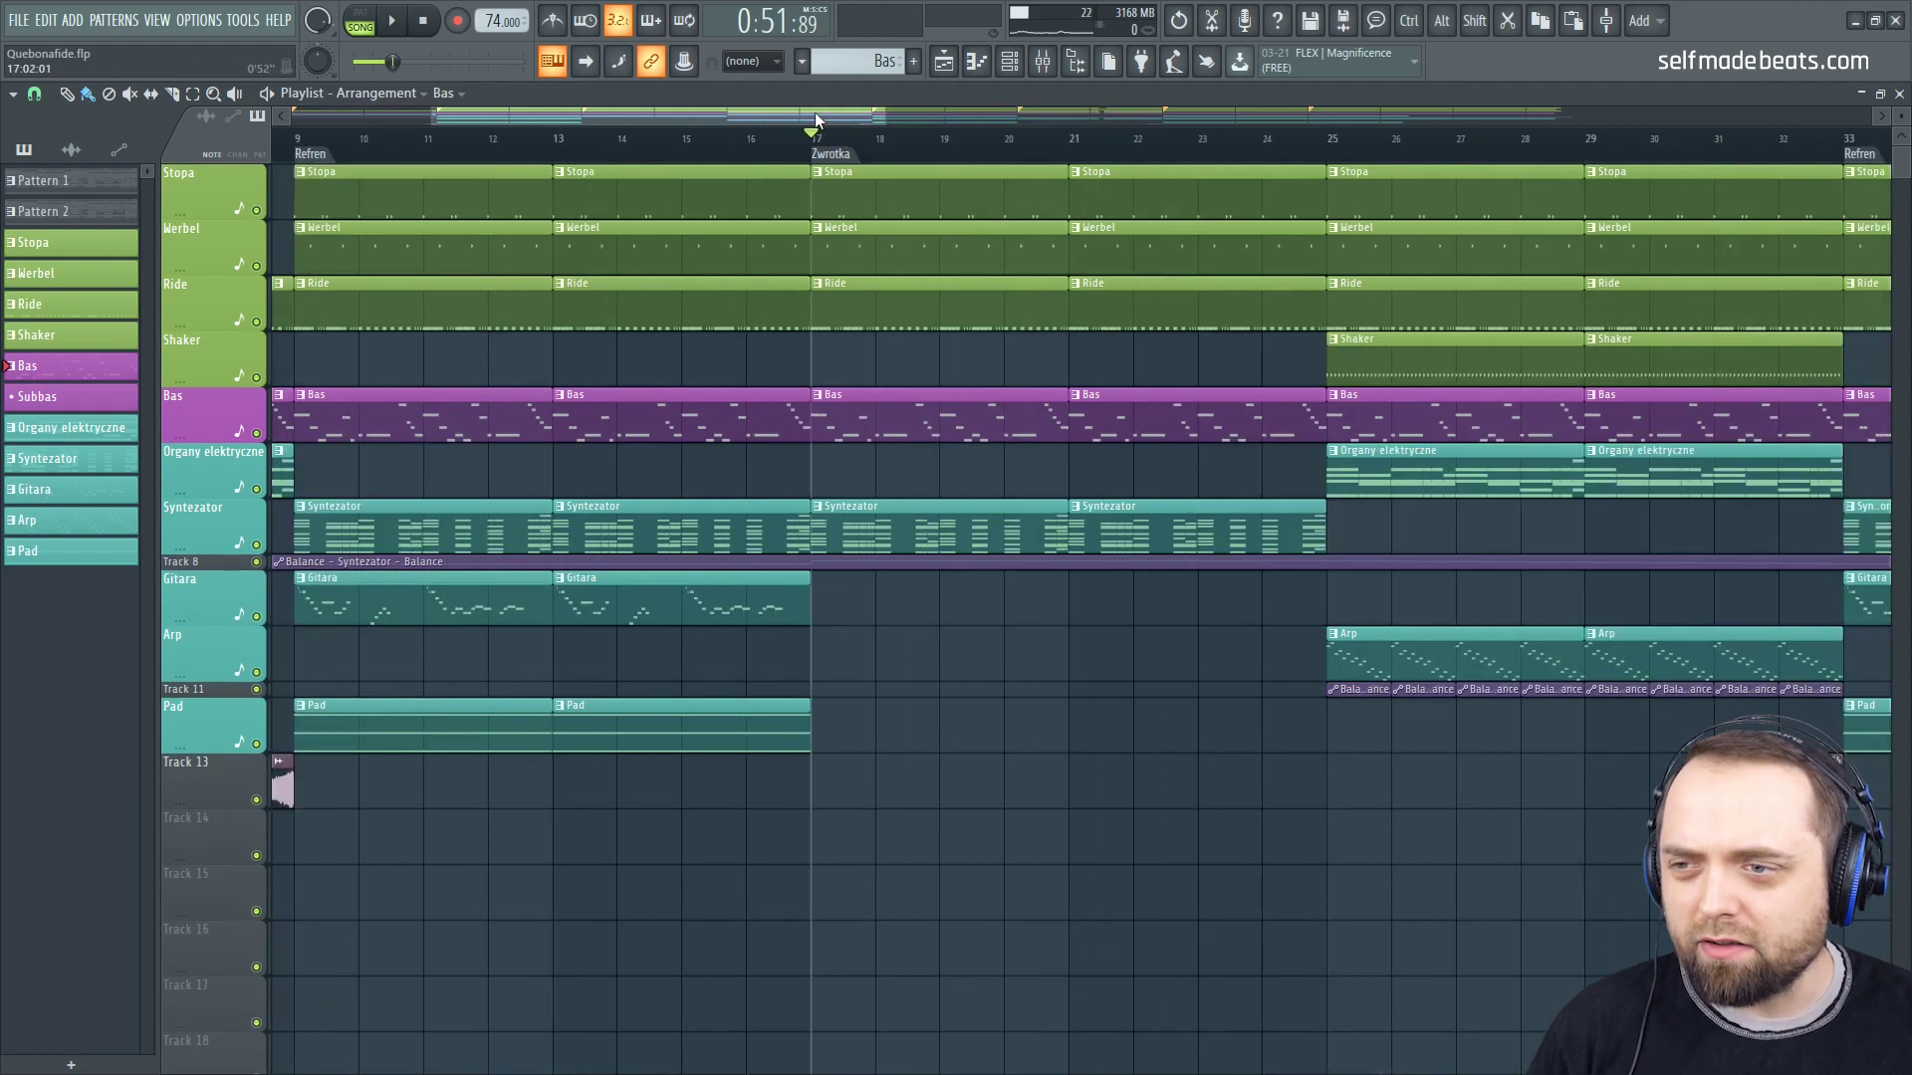
{"action": "left_click_drag", "start_coordinate": [815, 119], "coordinate": [873, 125]}
{"action": "key", "text": "space"}
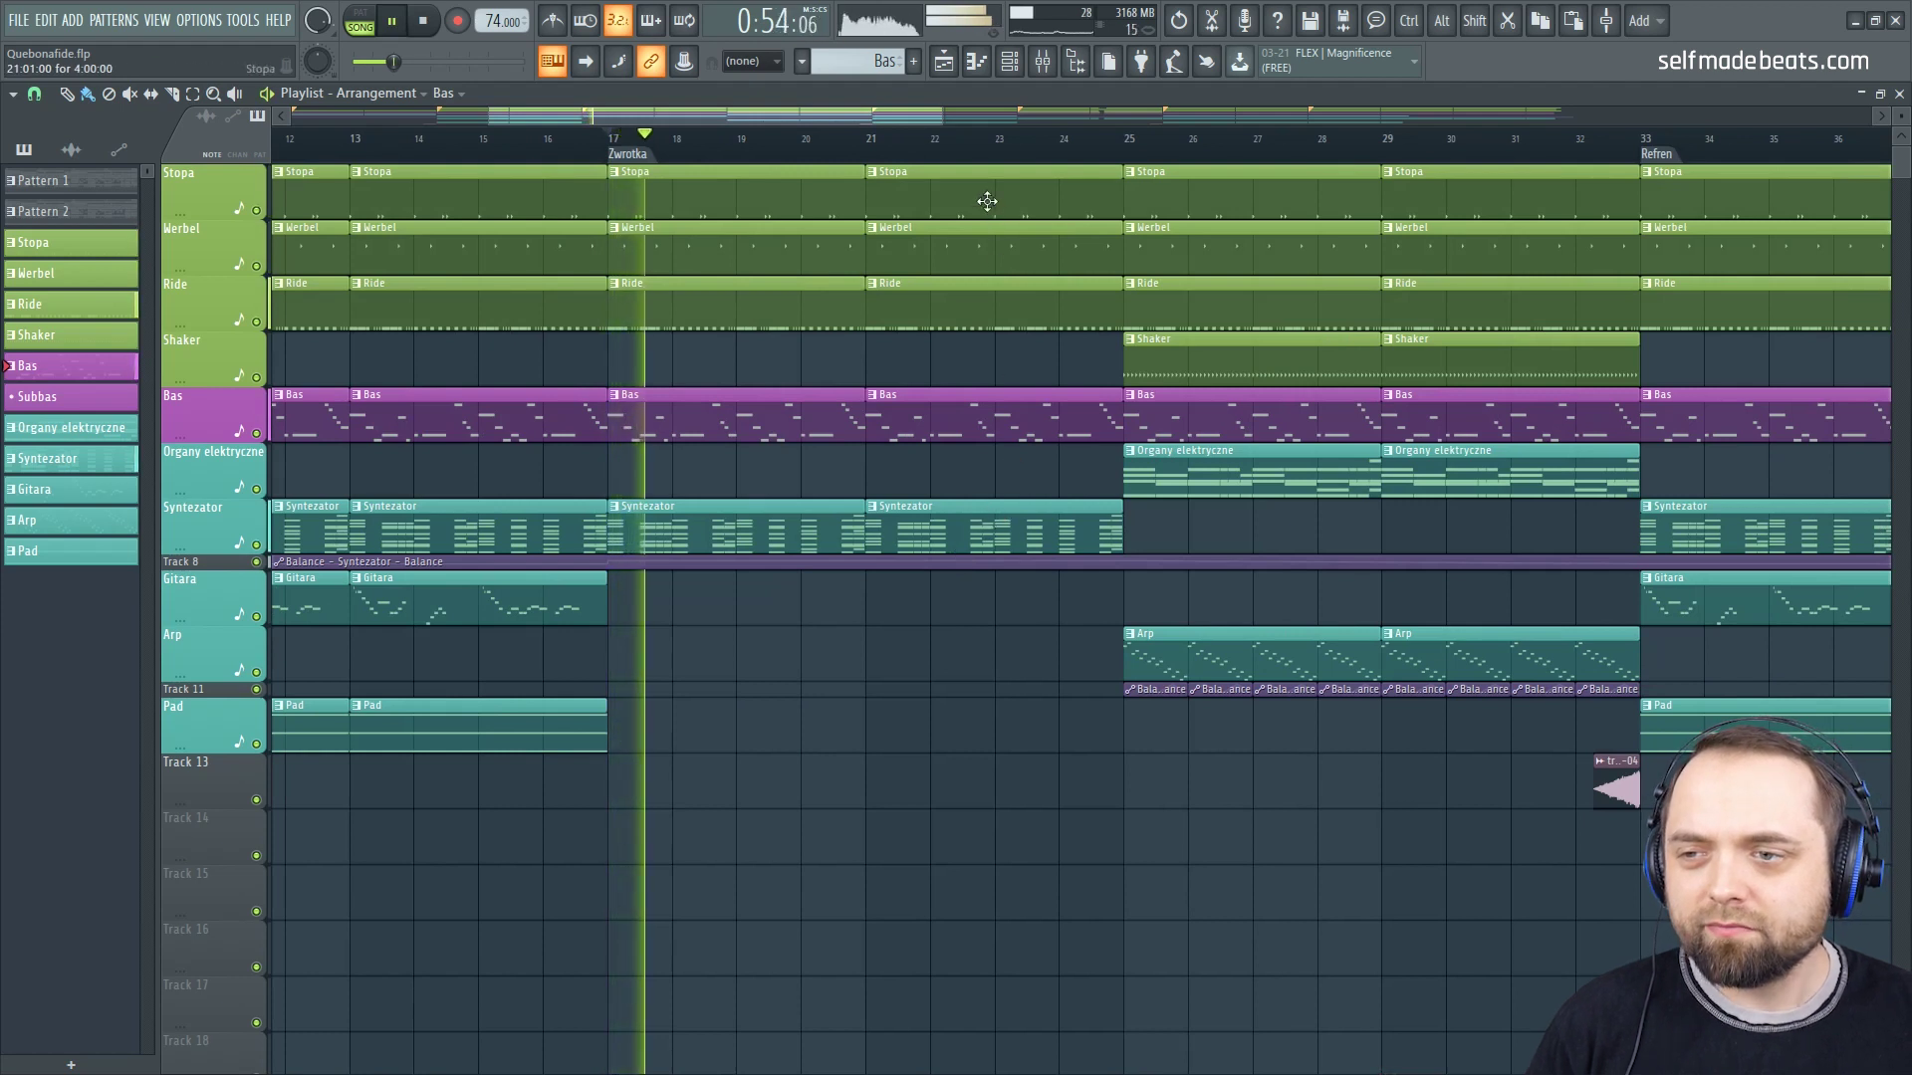
{"action": "left_click_drag", "start_coordinate": [889, 119], "coordinate": [962, 120]}
{"action": "key", "text": "space"}
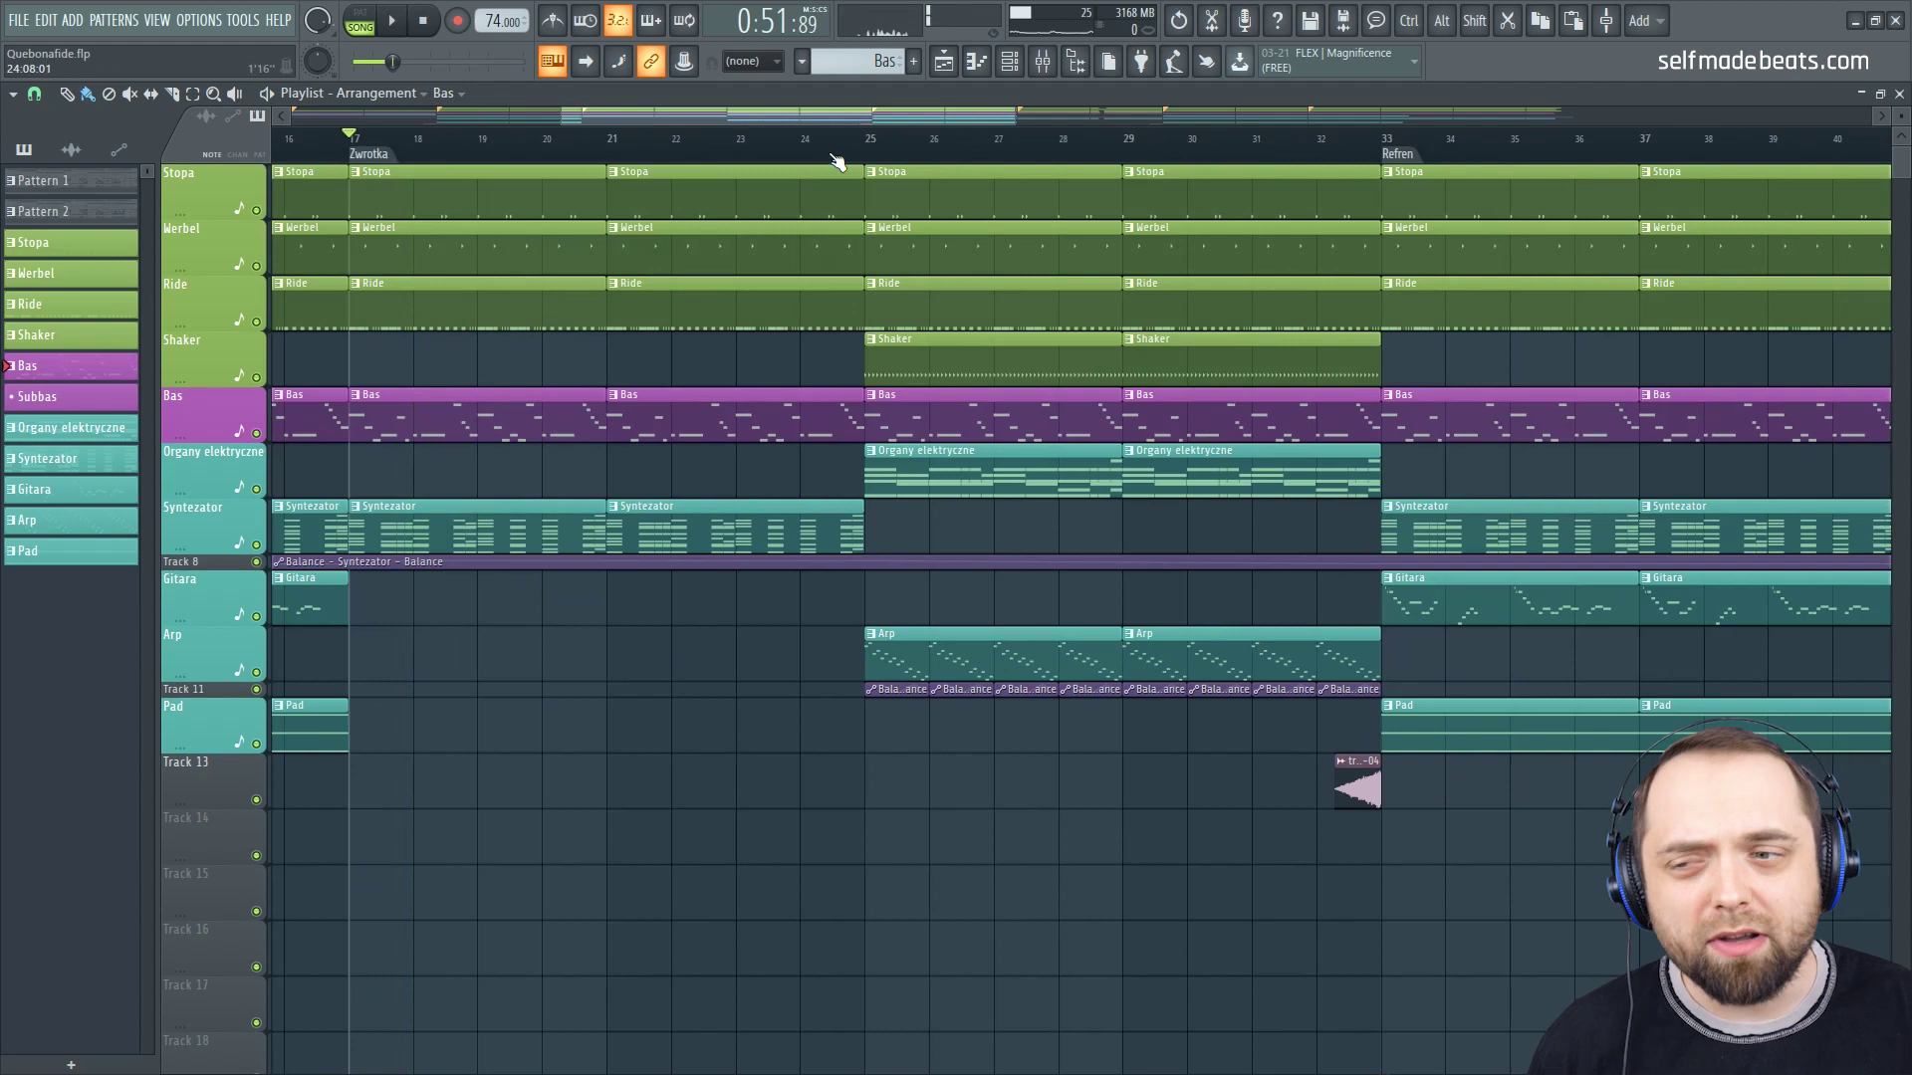
Step: Play the transition from bar 24 into the Organy elektryczne, Arp and Shaker part at bar 25, and stop
{"action": "left_click", "coordinate": [812, 147]}
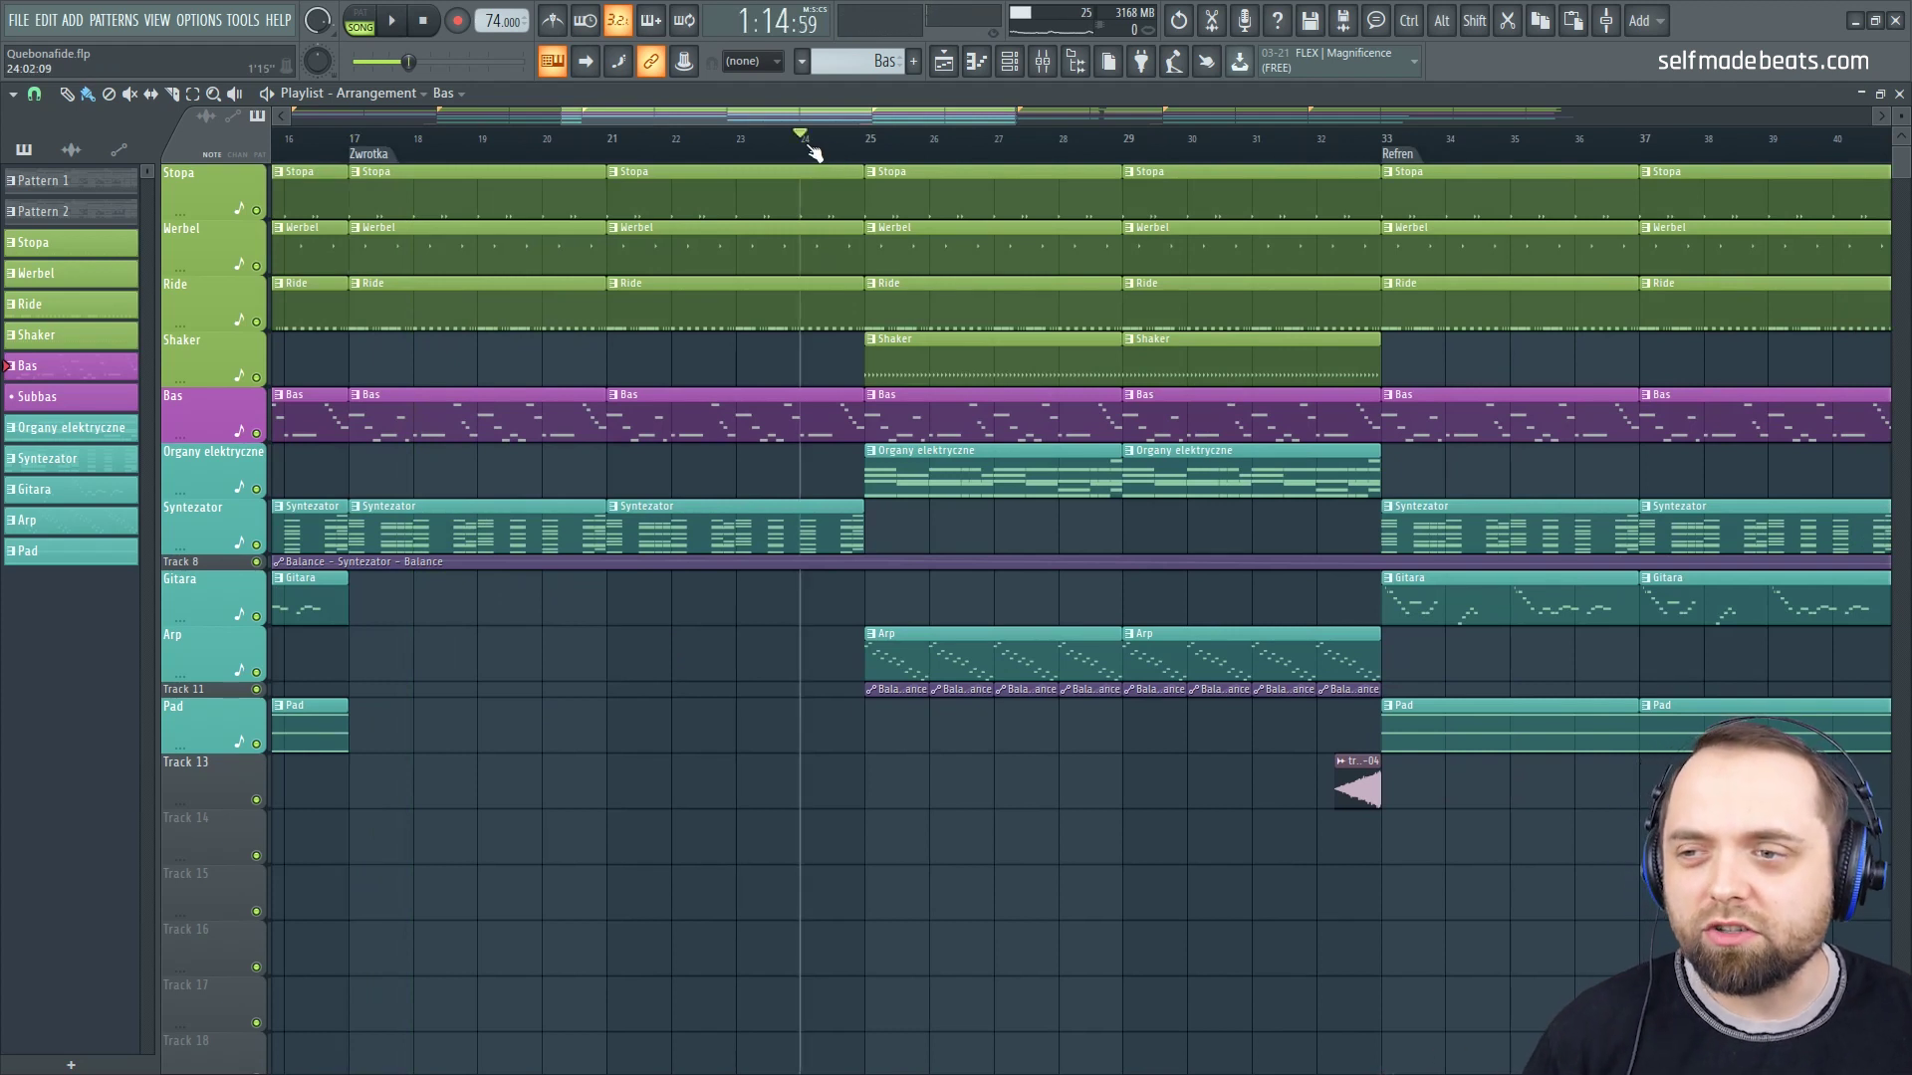
{"action": "left_click_drag", "start_coordinate": [888, 116], "coordinate": [905, 116]}
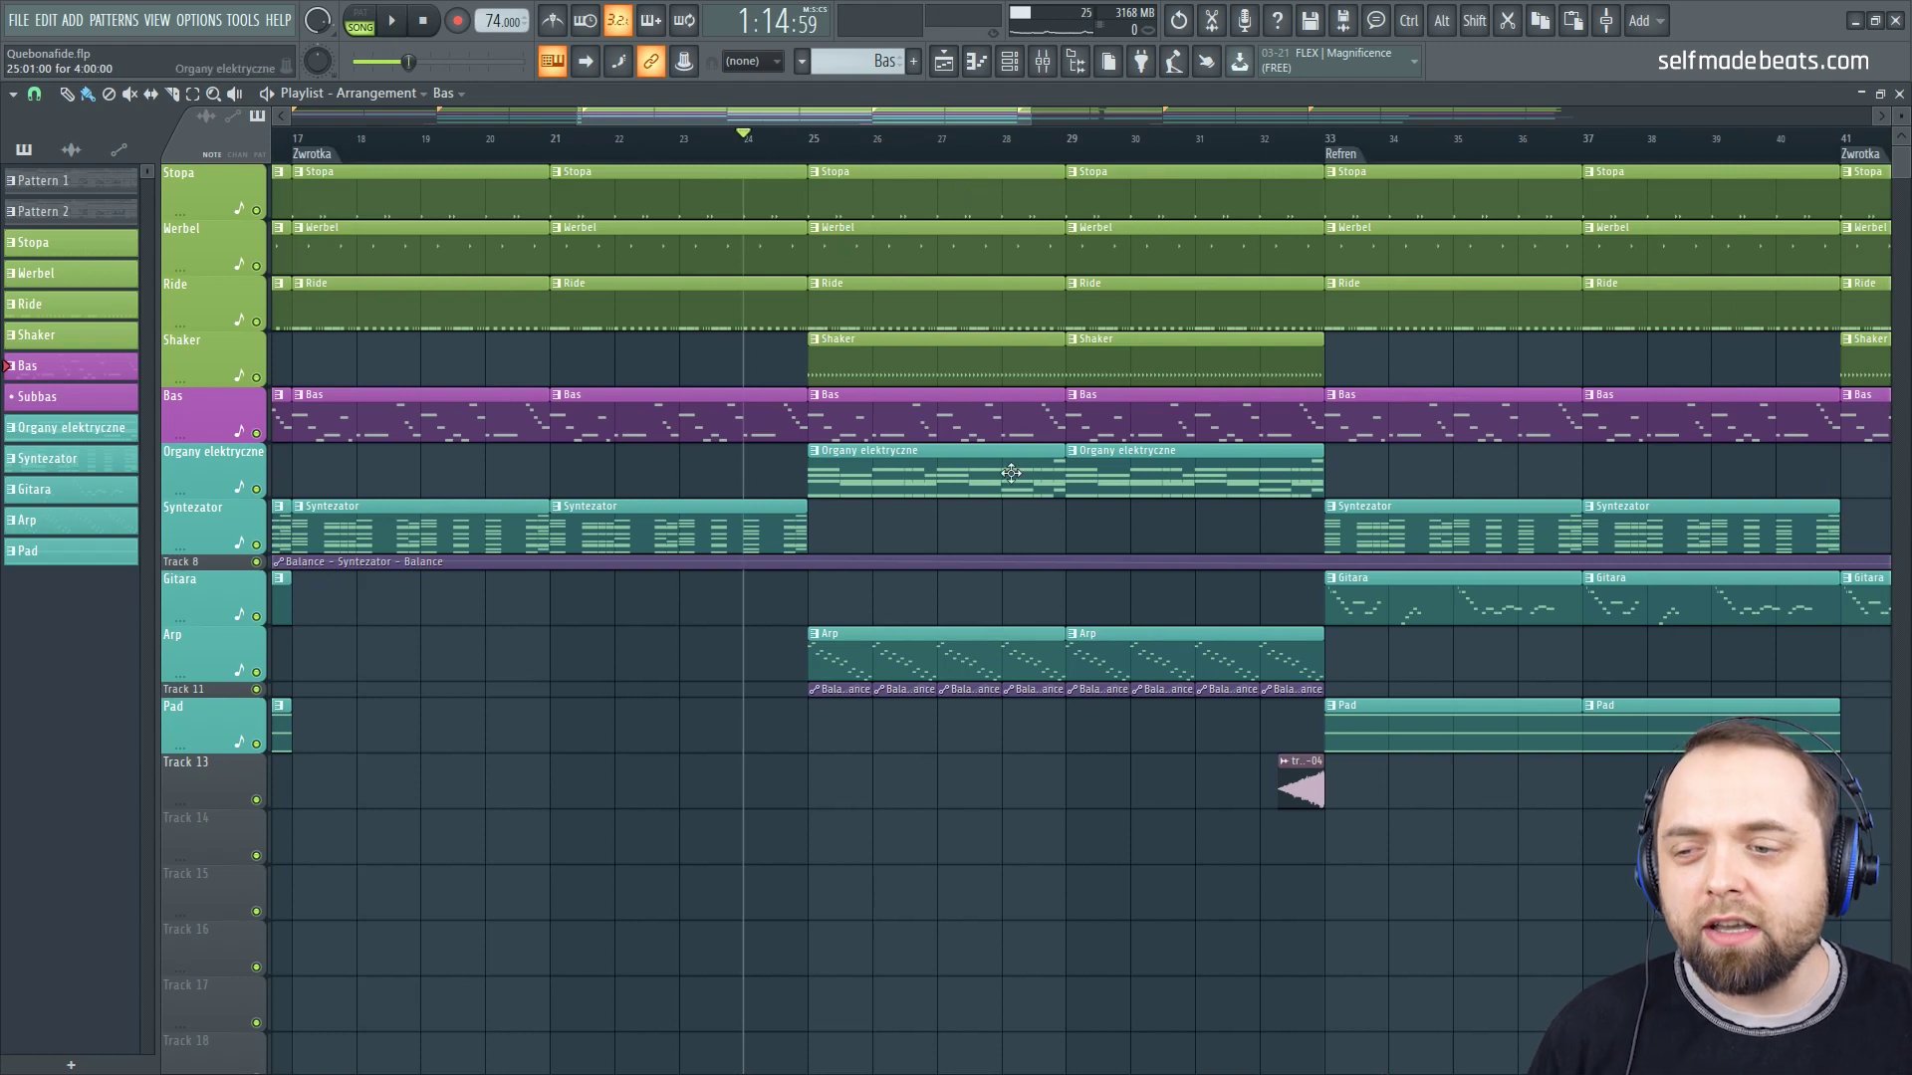
{"action": "scroll", "coordinate": [996, 151], "scroll_direction": "down", "scroll_amount": 2}
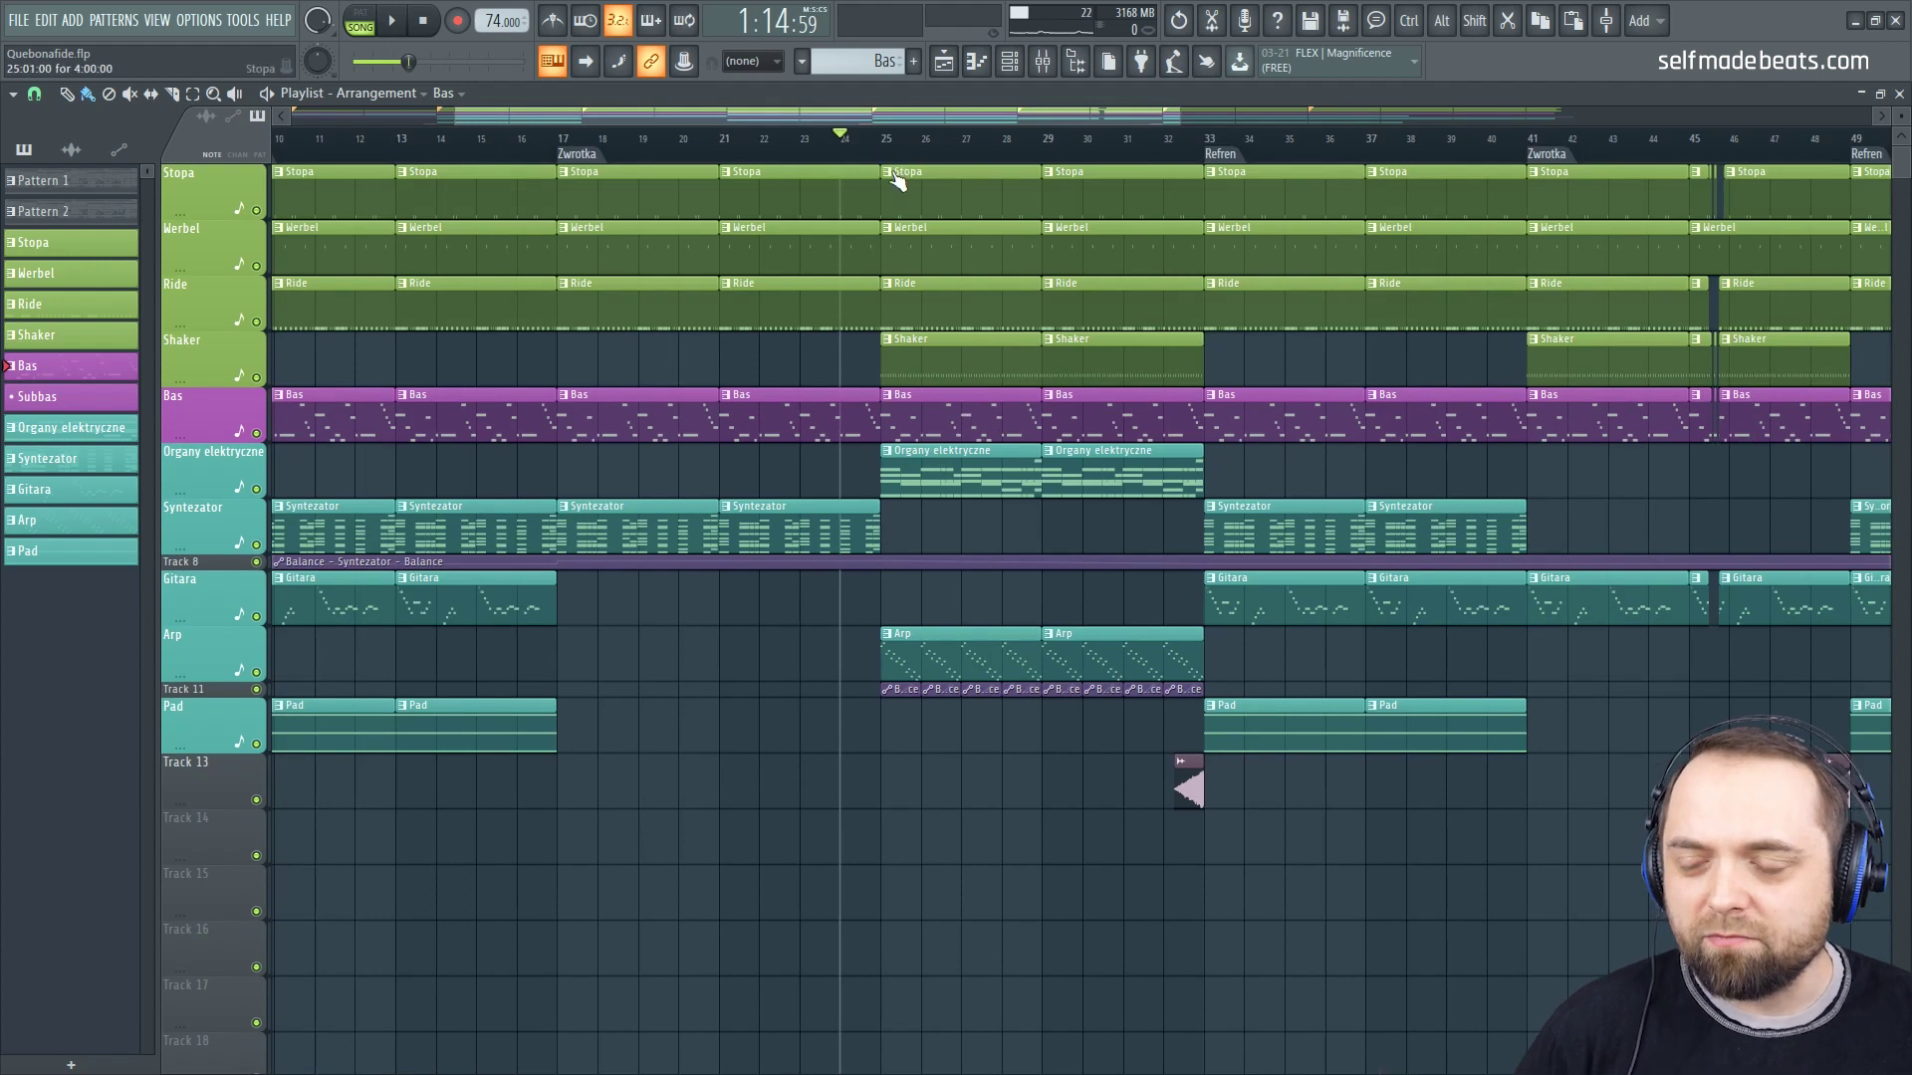
{"action": "scroll", "coordinate": [901, 158], "scroll_direction": "up", "scroll_amount": 3}
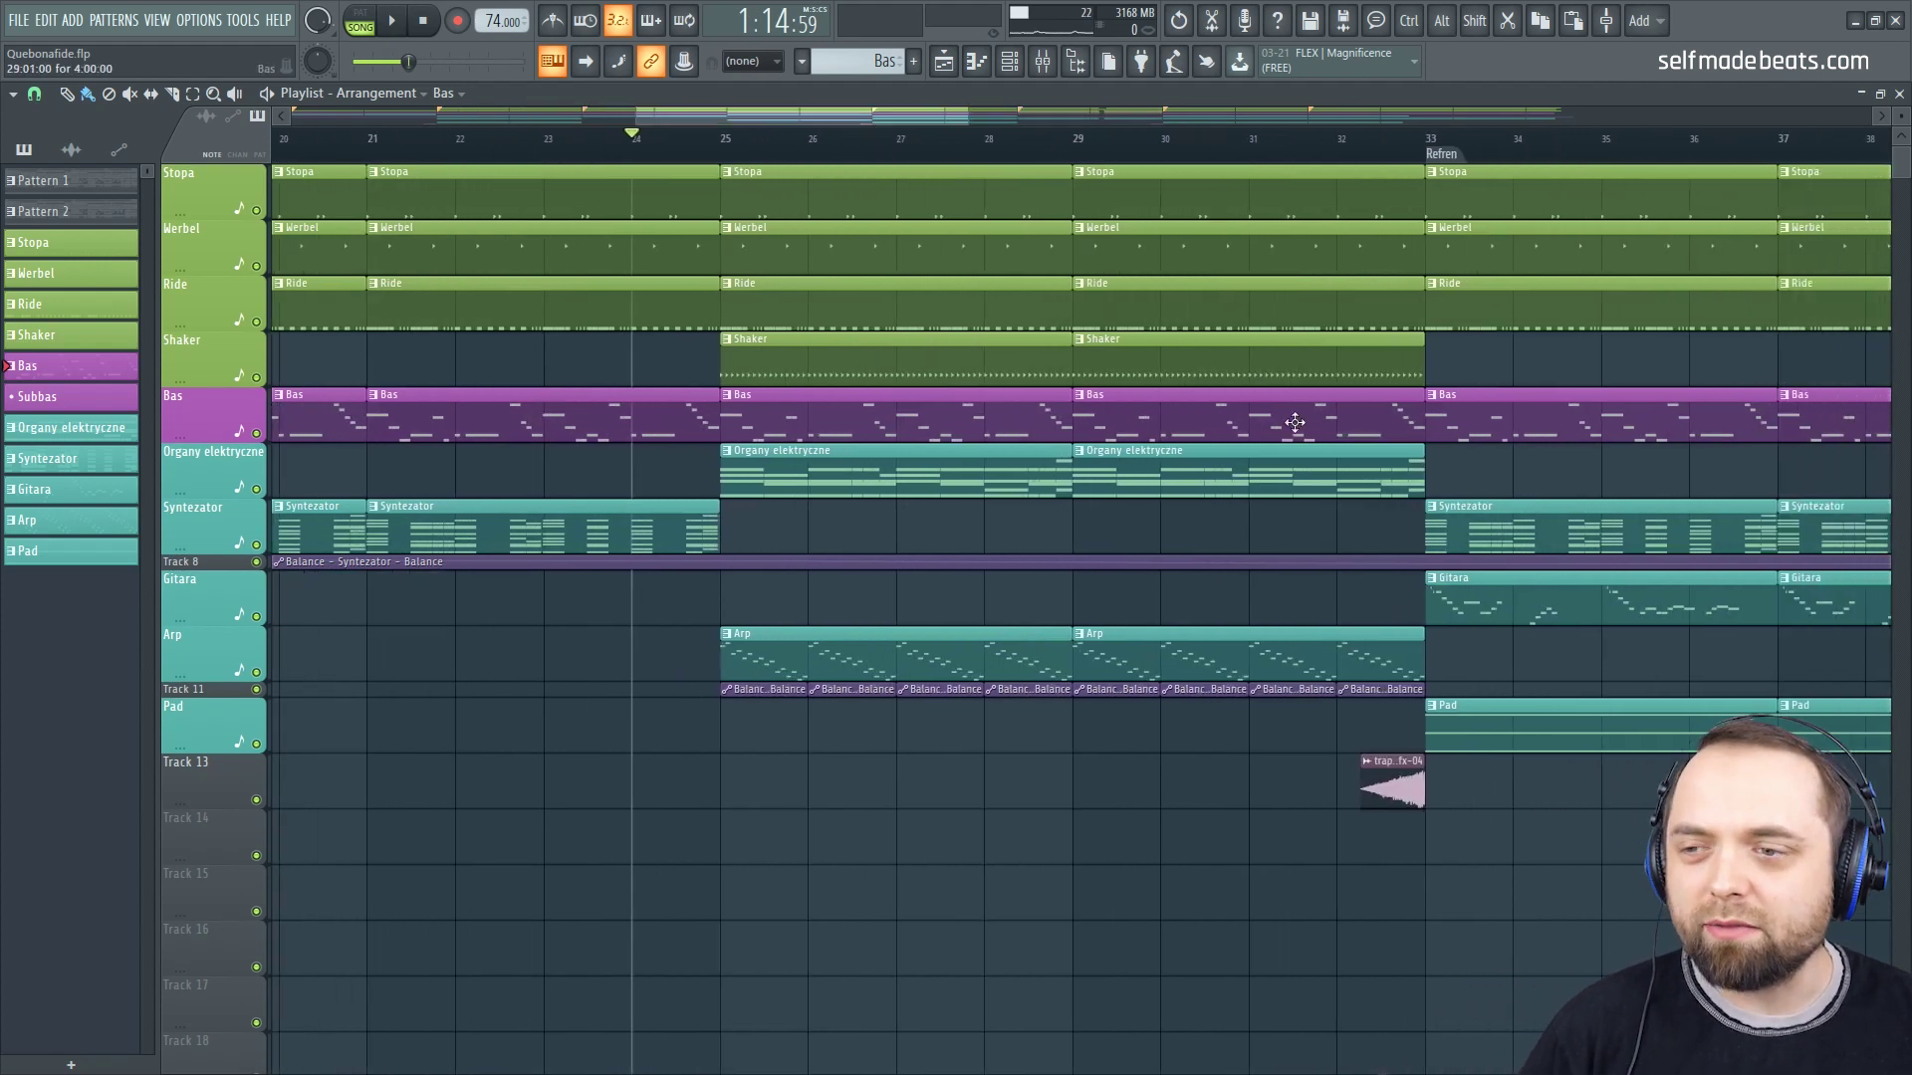
{"action": "key", "text": "space"}
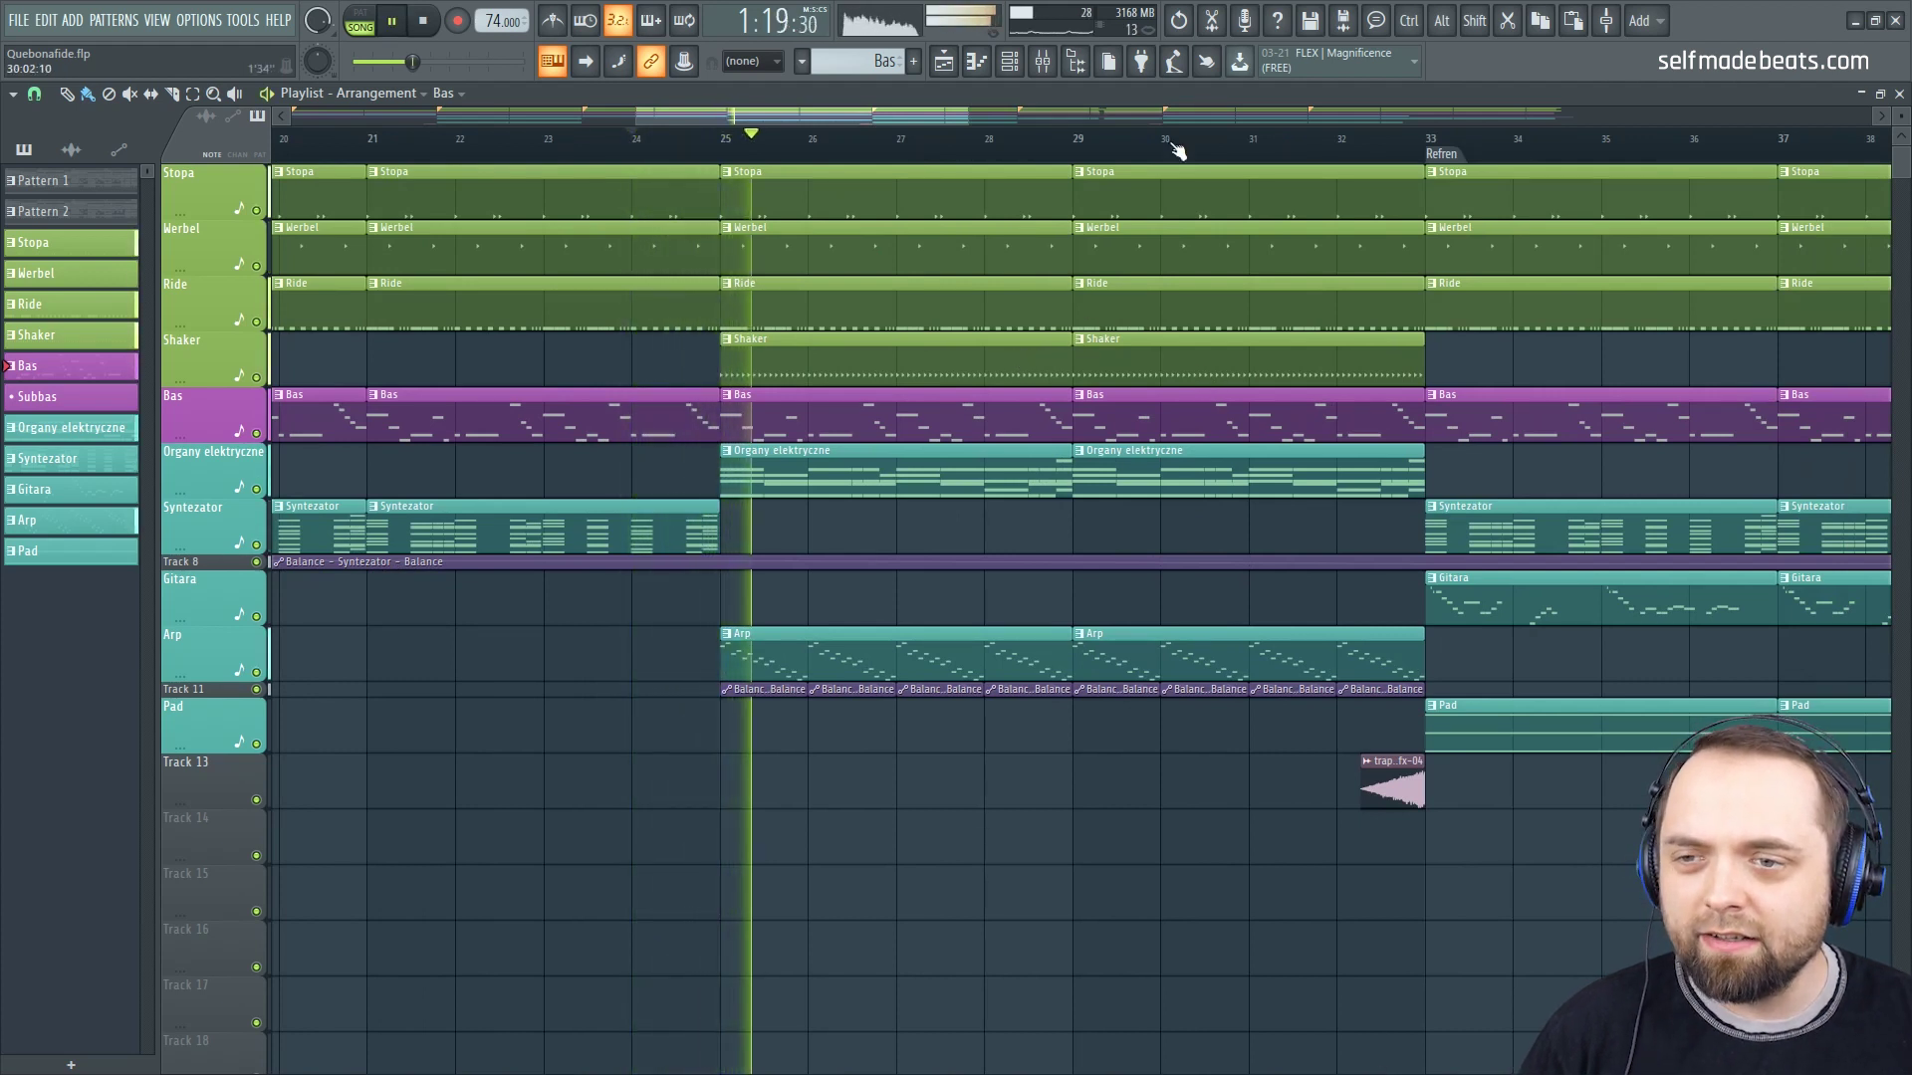
{"action": "key", "text": "space"}
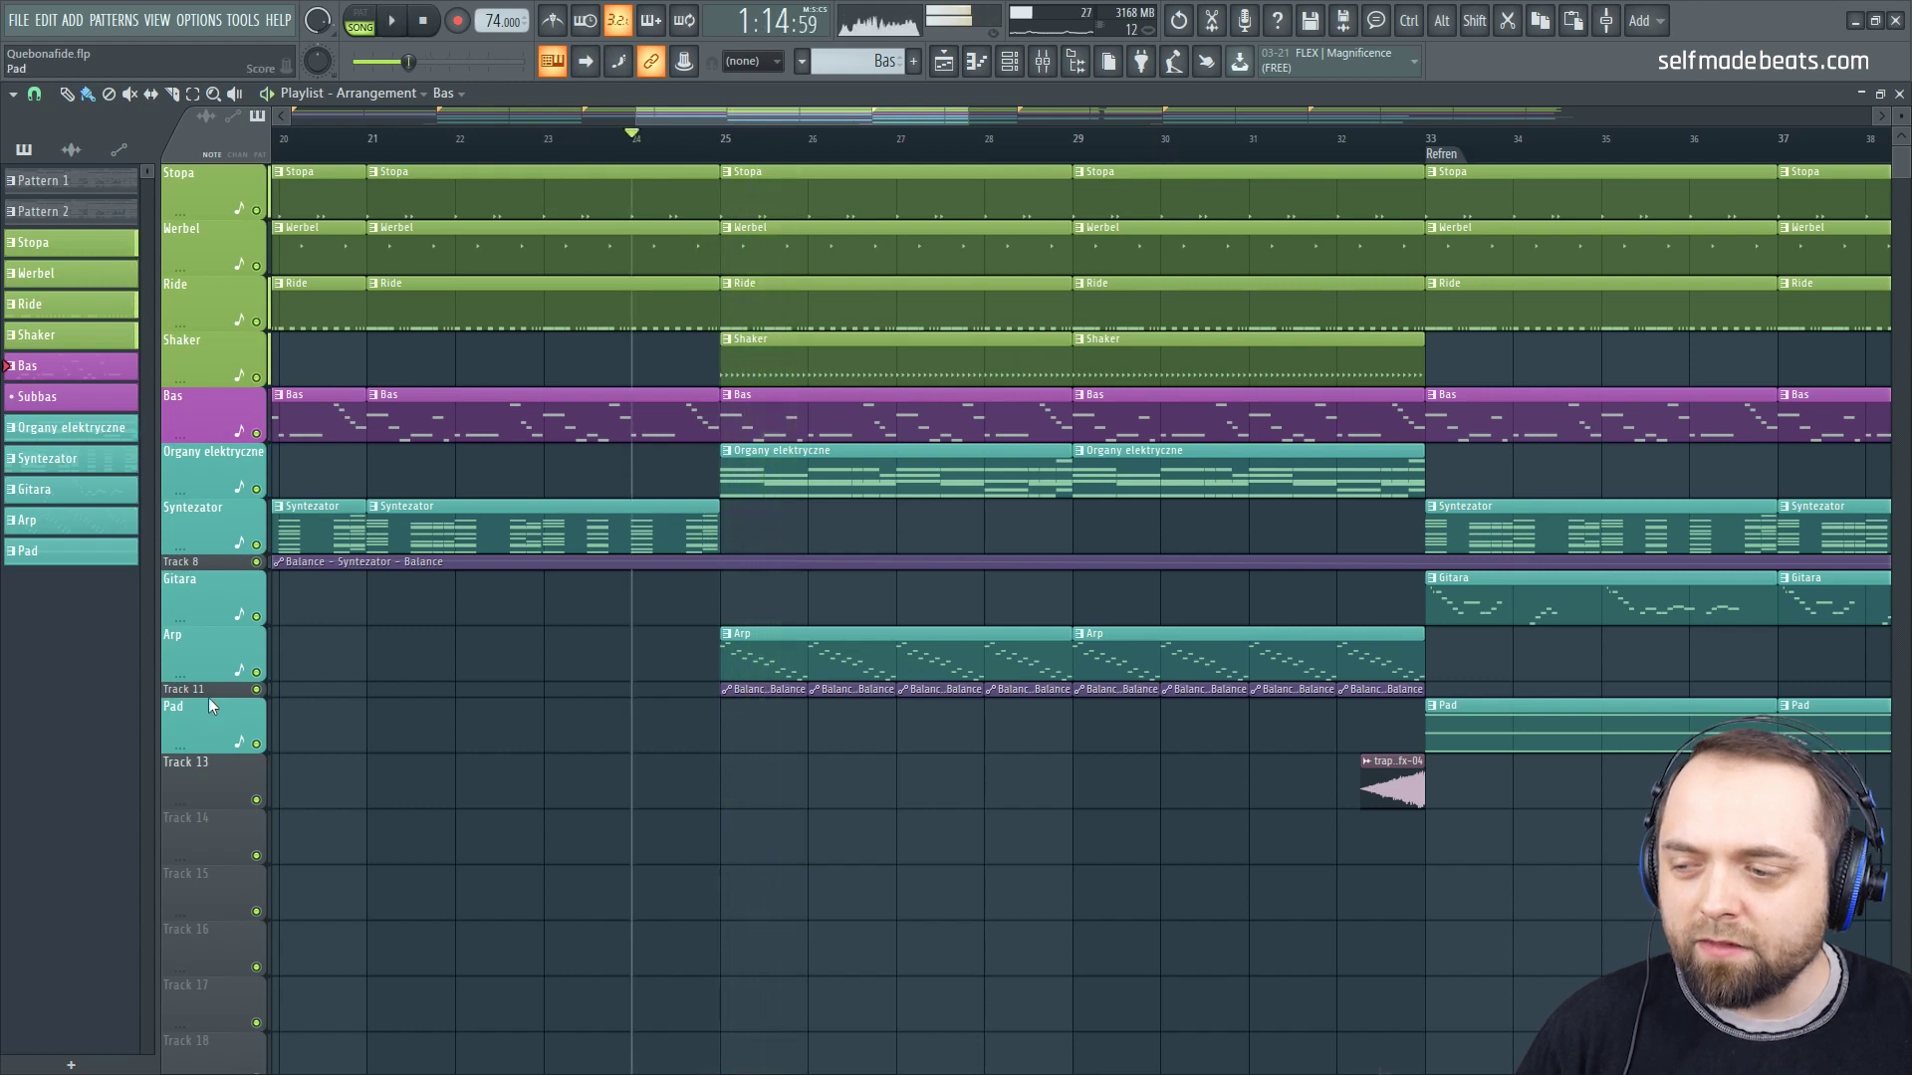
Step: Replay the arrangement from bar 24 through the opening bars of the Arp and Shaker part, ending with playback stopped
{"action": "left_click_drag", "start_coordinate": [208, 697], "coordinate": [243, 673]}
{"action": "key", "text": "space"}
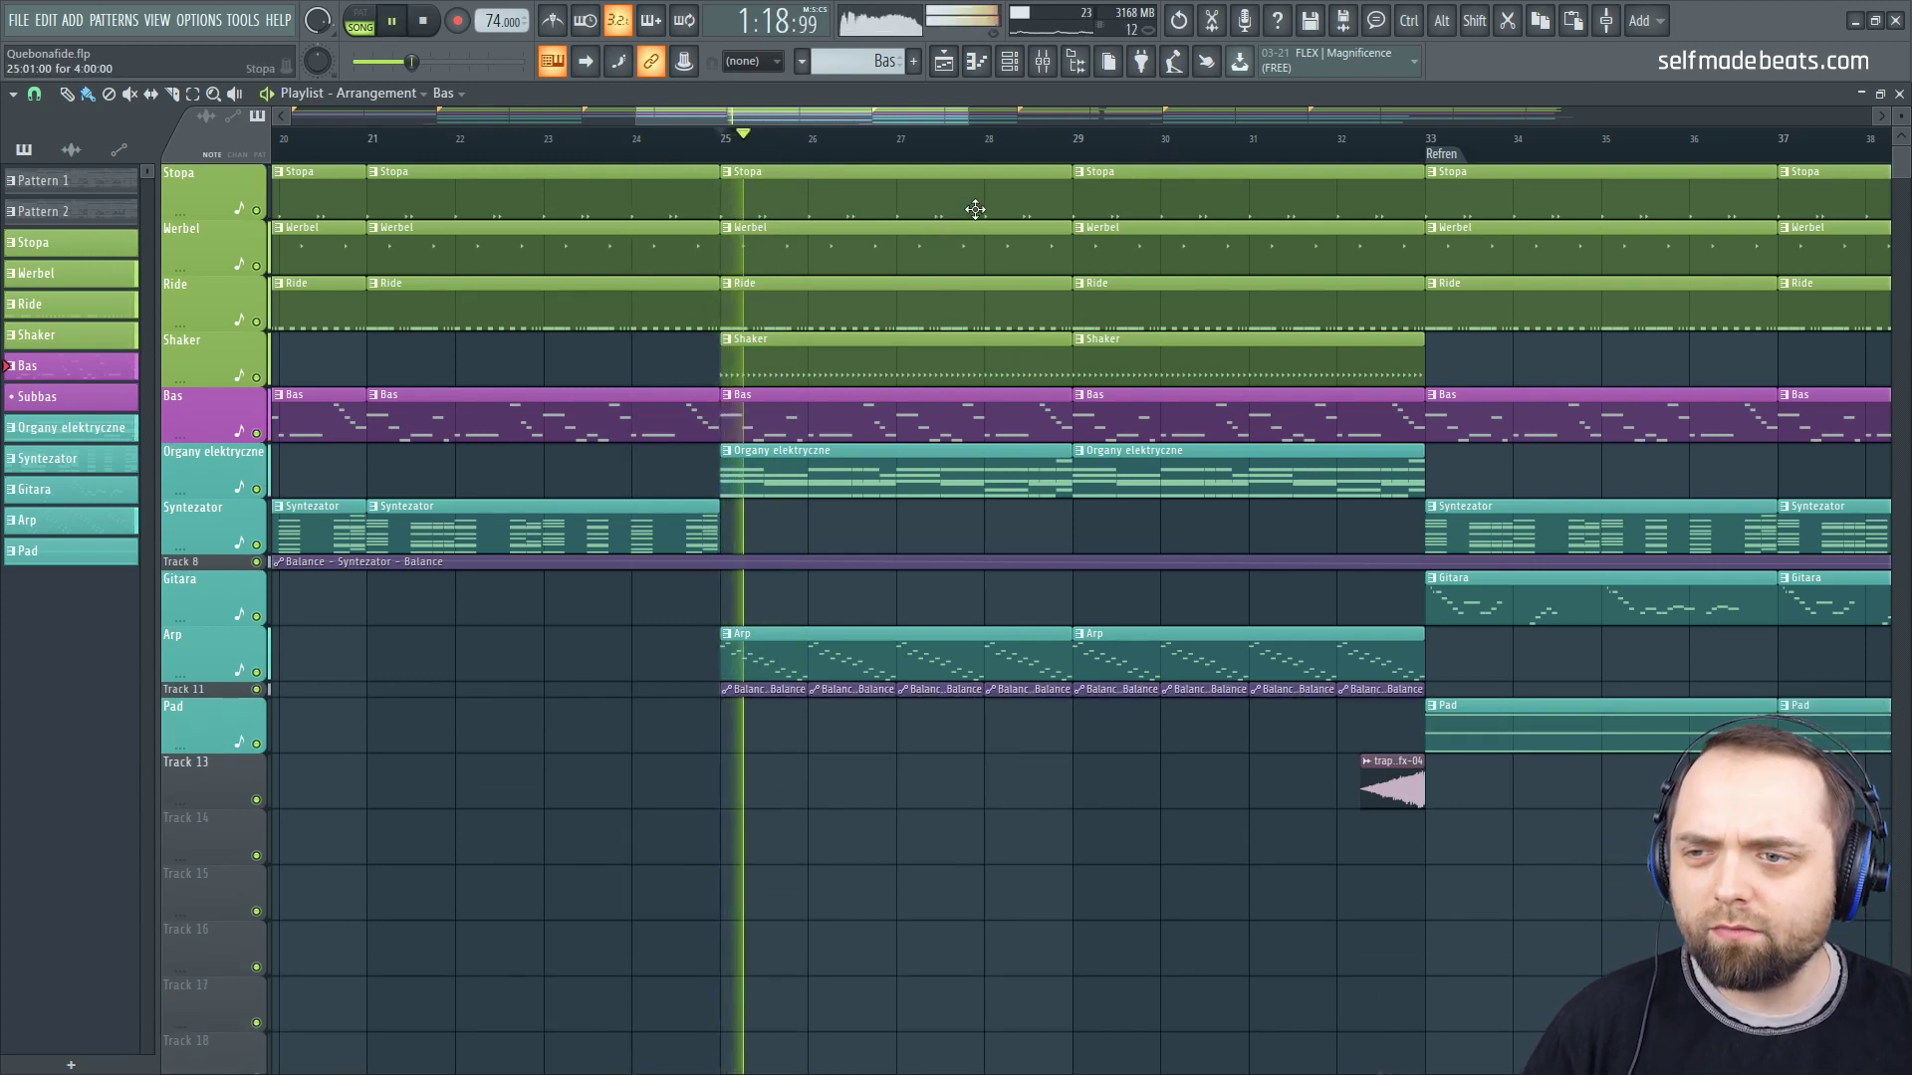
{"action": "scroll", "coordinate": [956, 144], "scroll_direction": "down", "scroll_amount": 3}
{"action": "scroll", "coordinate": [956, 144], "scroll_direction": "up", "scroll_amount": 1}
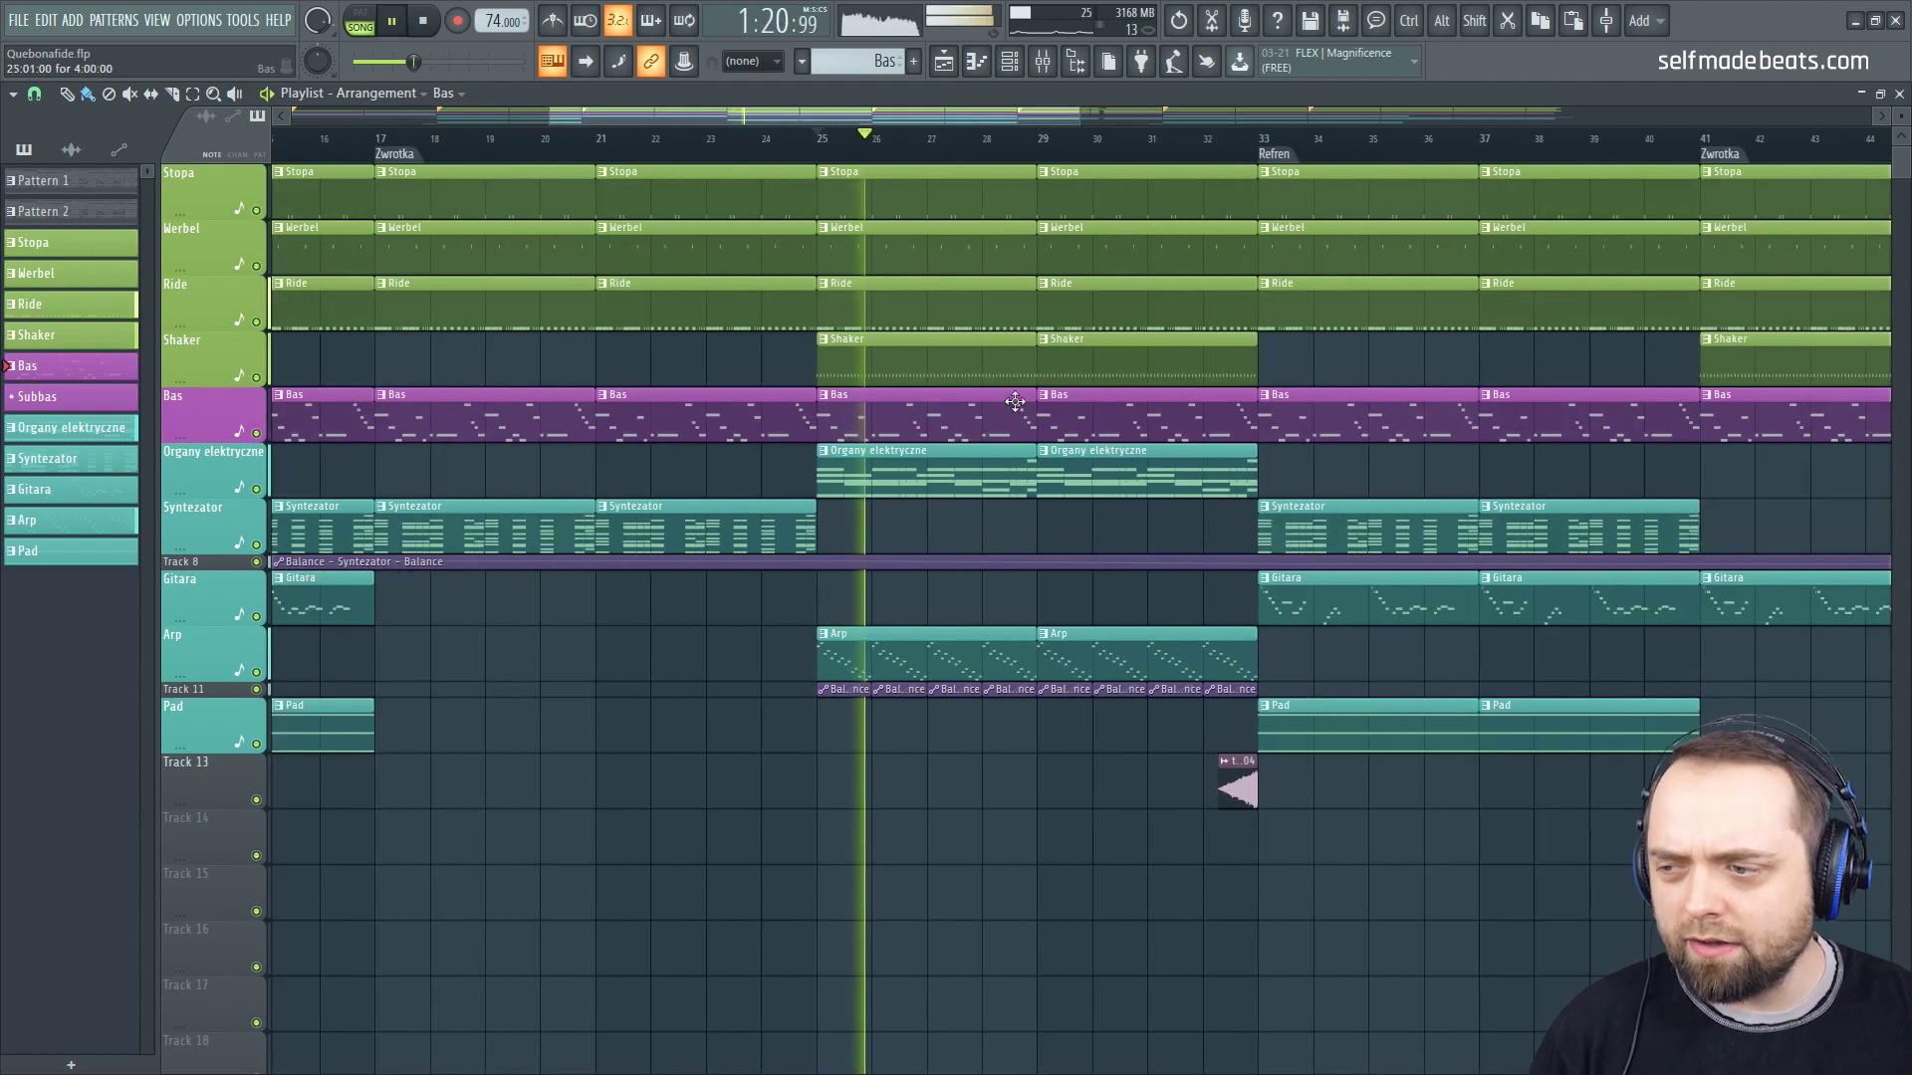
{"action": "scroll", "coordinate": [1007, 324], "scroll_direction": "down", "scroll_amount": 2}
{"action": "scroll", "coordinate": [1012, 384], "scroll_direction": "up", "scroll_amount": 2}
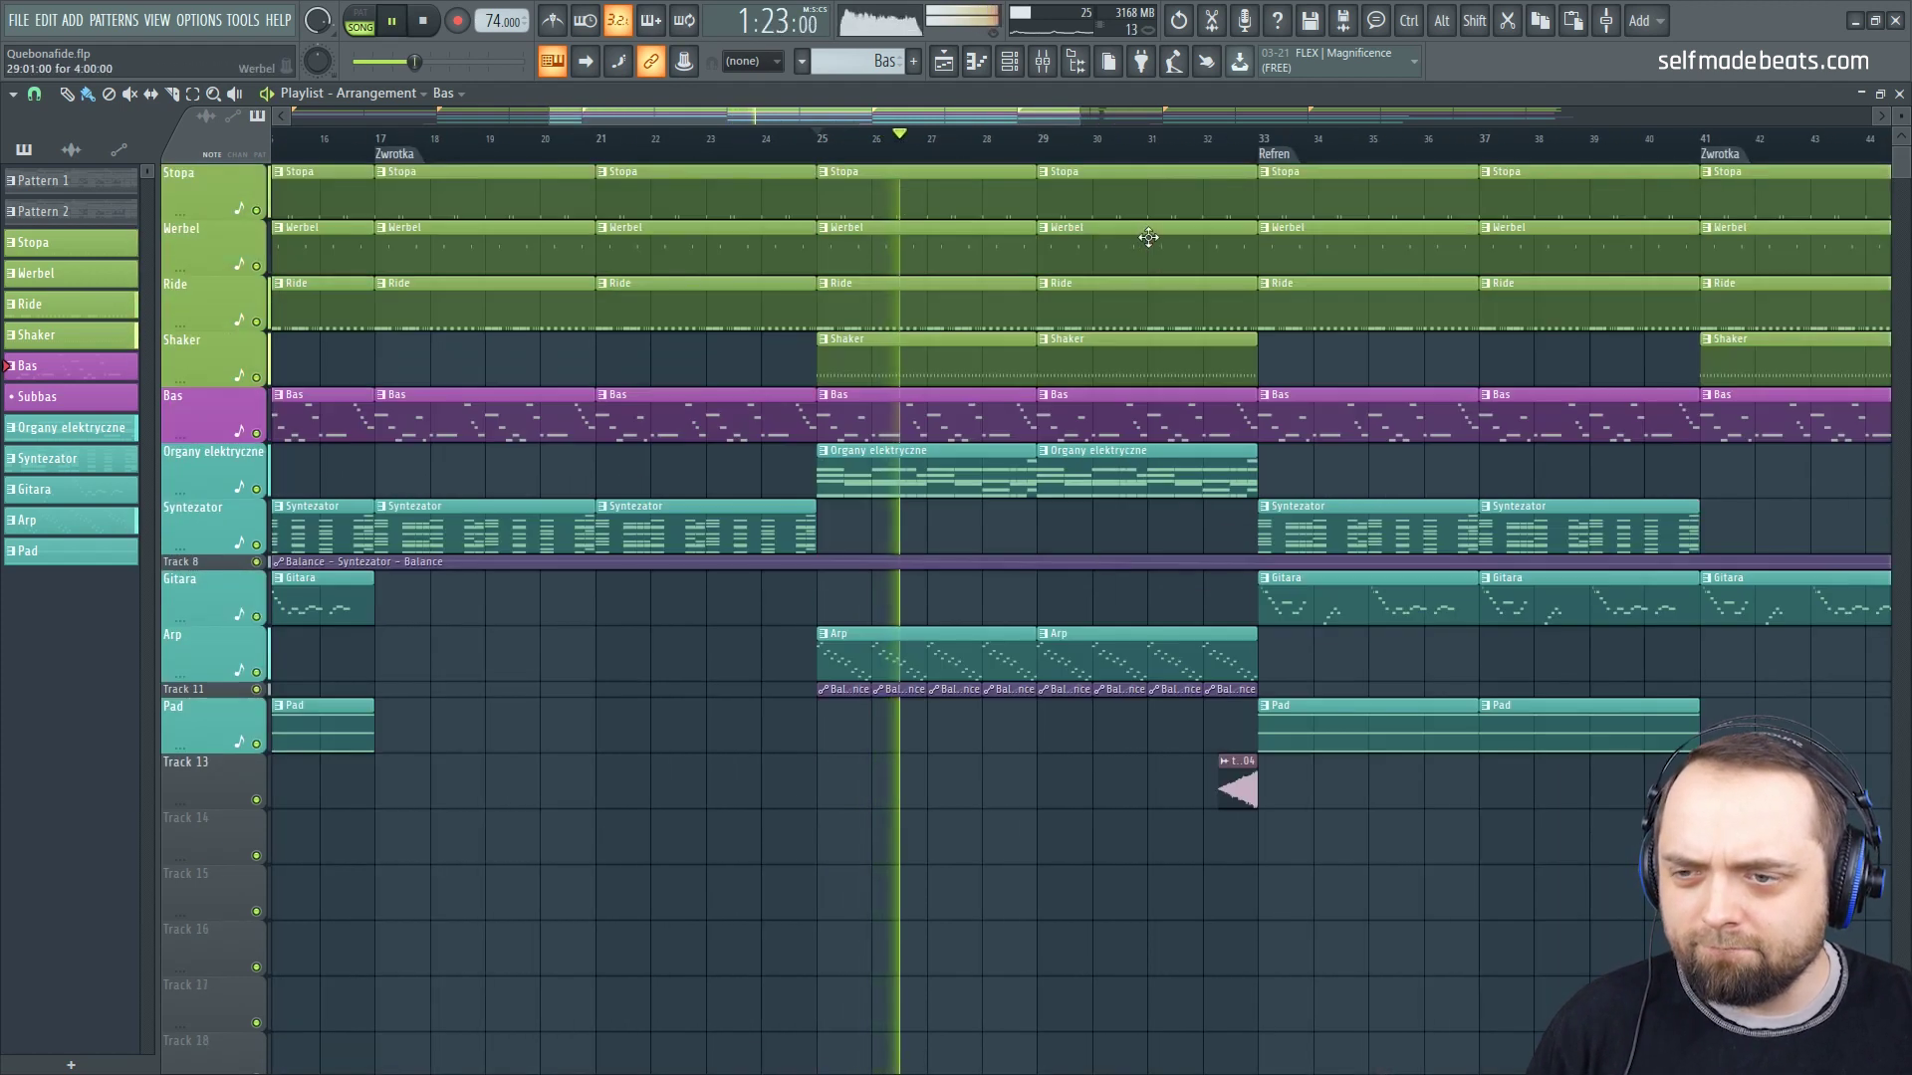
{"action": "left_click_drag", "start_coordinate": [1035, 112], "coordinate": [1088, 113]}
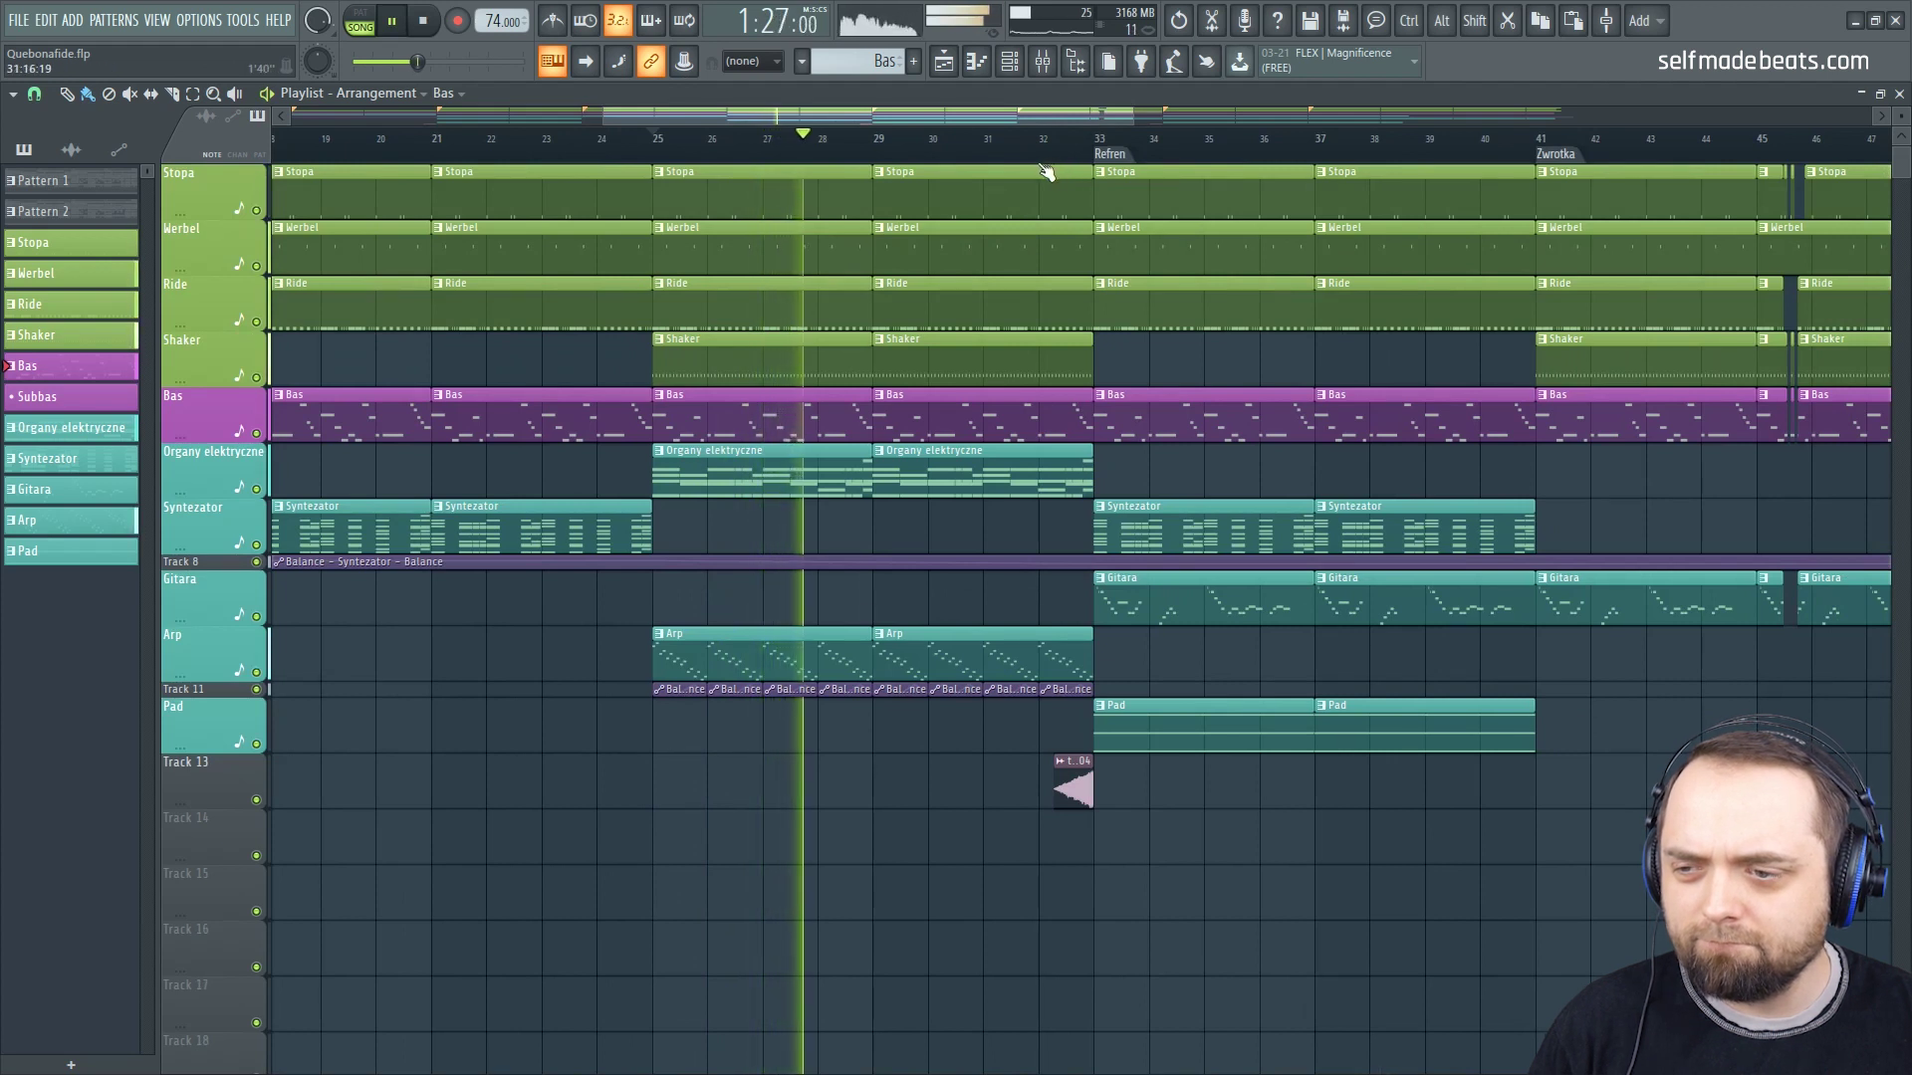
{"action": "key", "text": "space"}
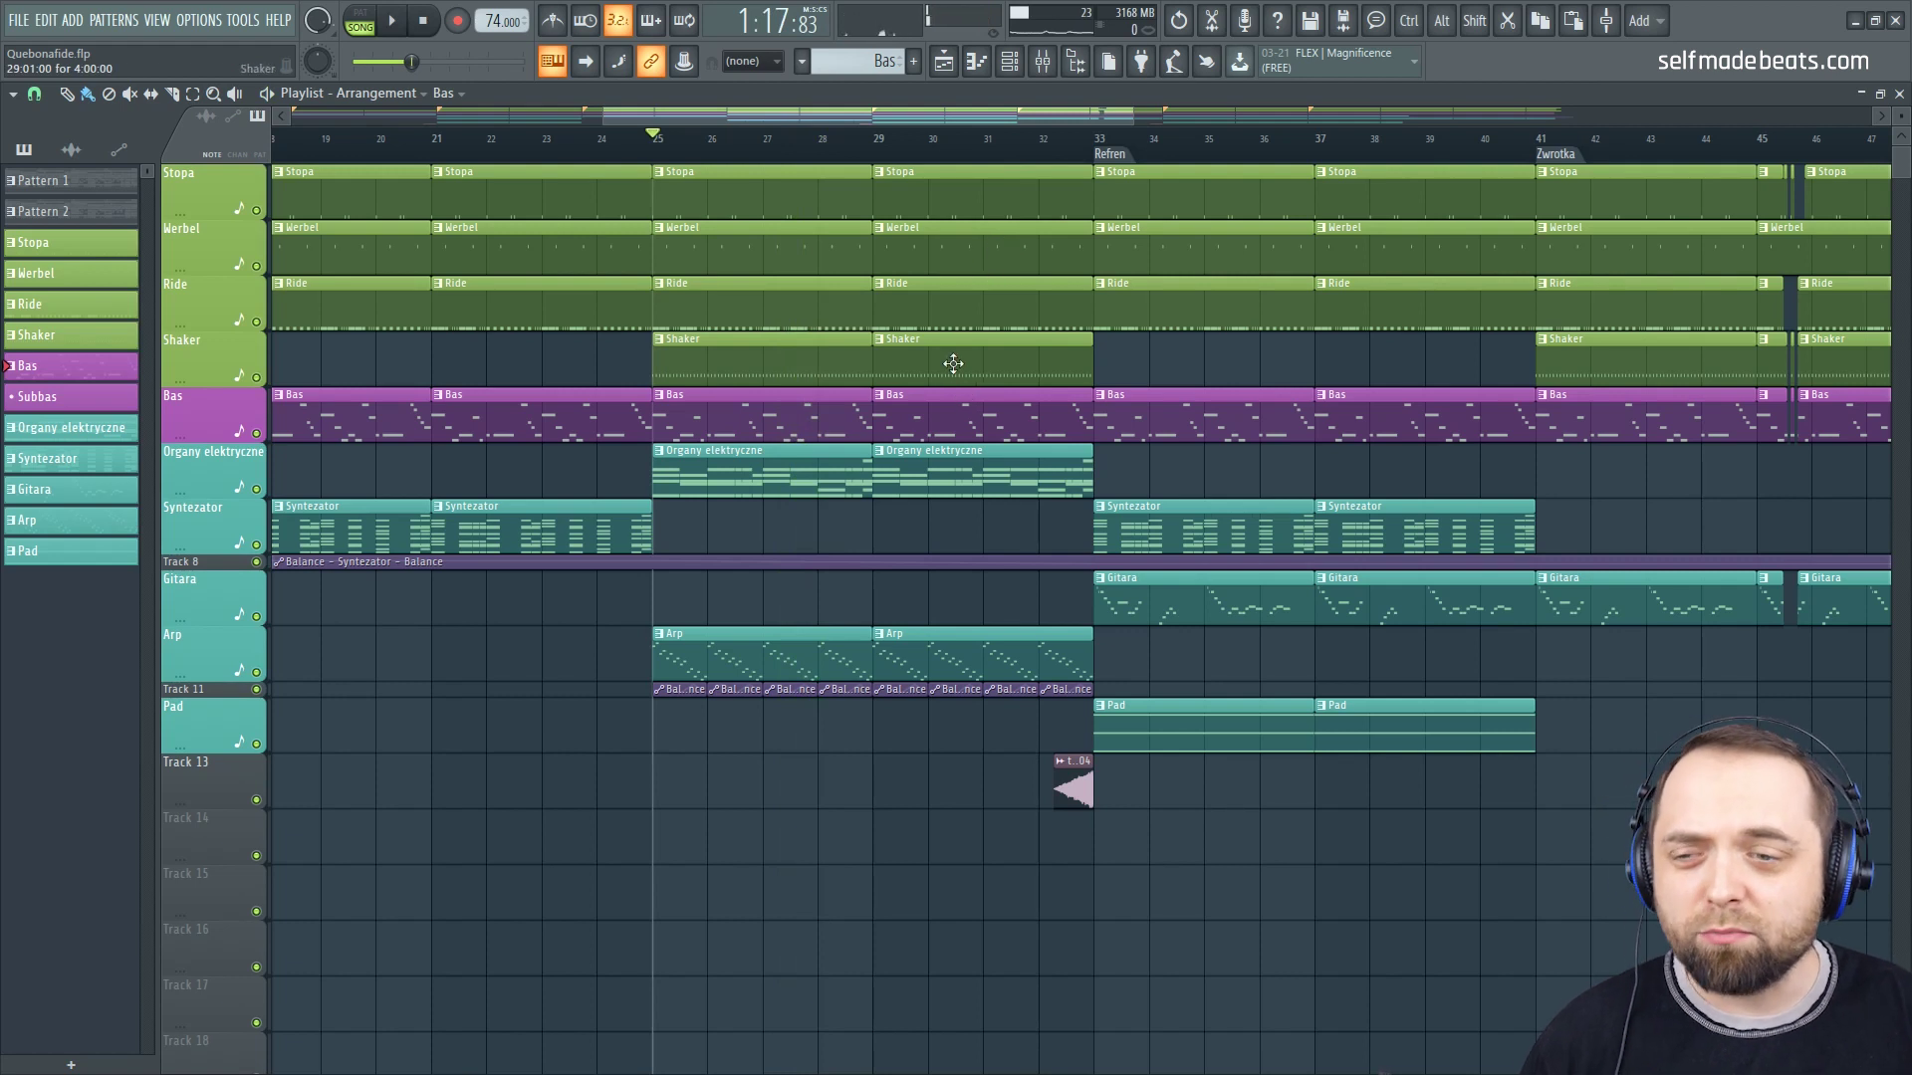
Step: Place the playhead at bar 32 and examine the riser and the layers of the second Refren
{"action": "left_click", "coordinate": [1040, 138]}
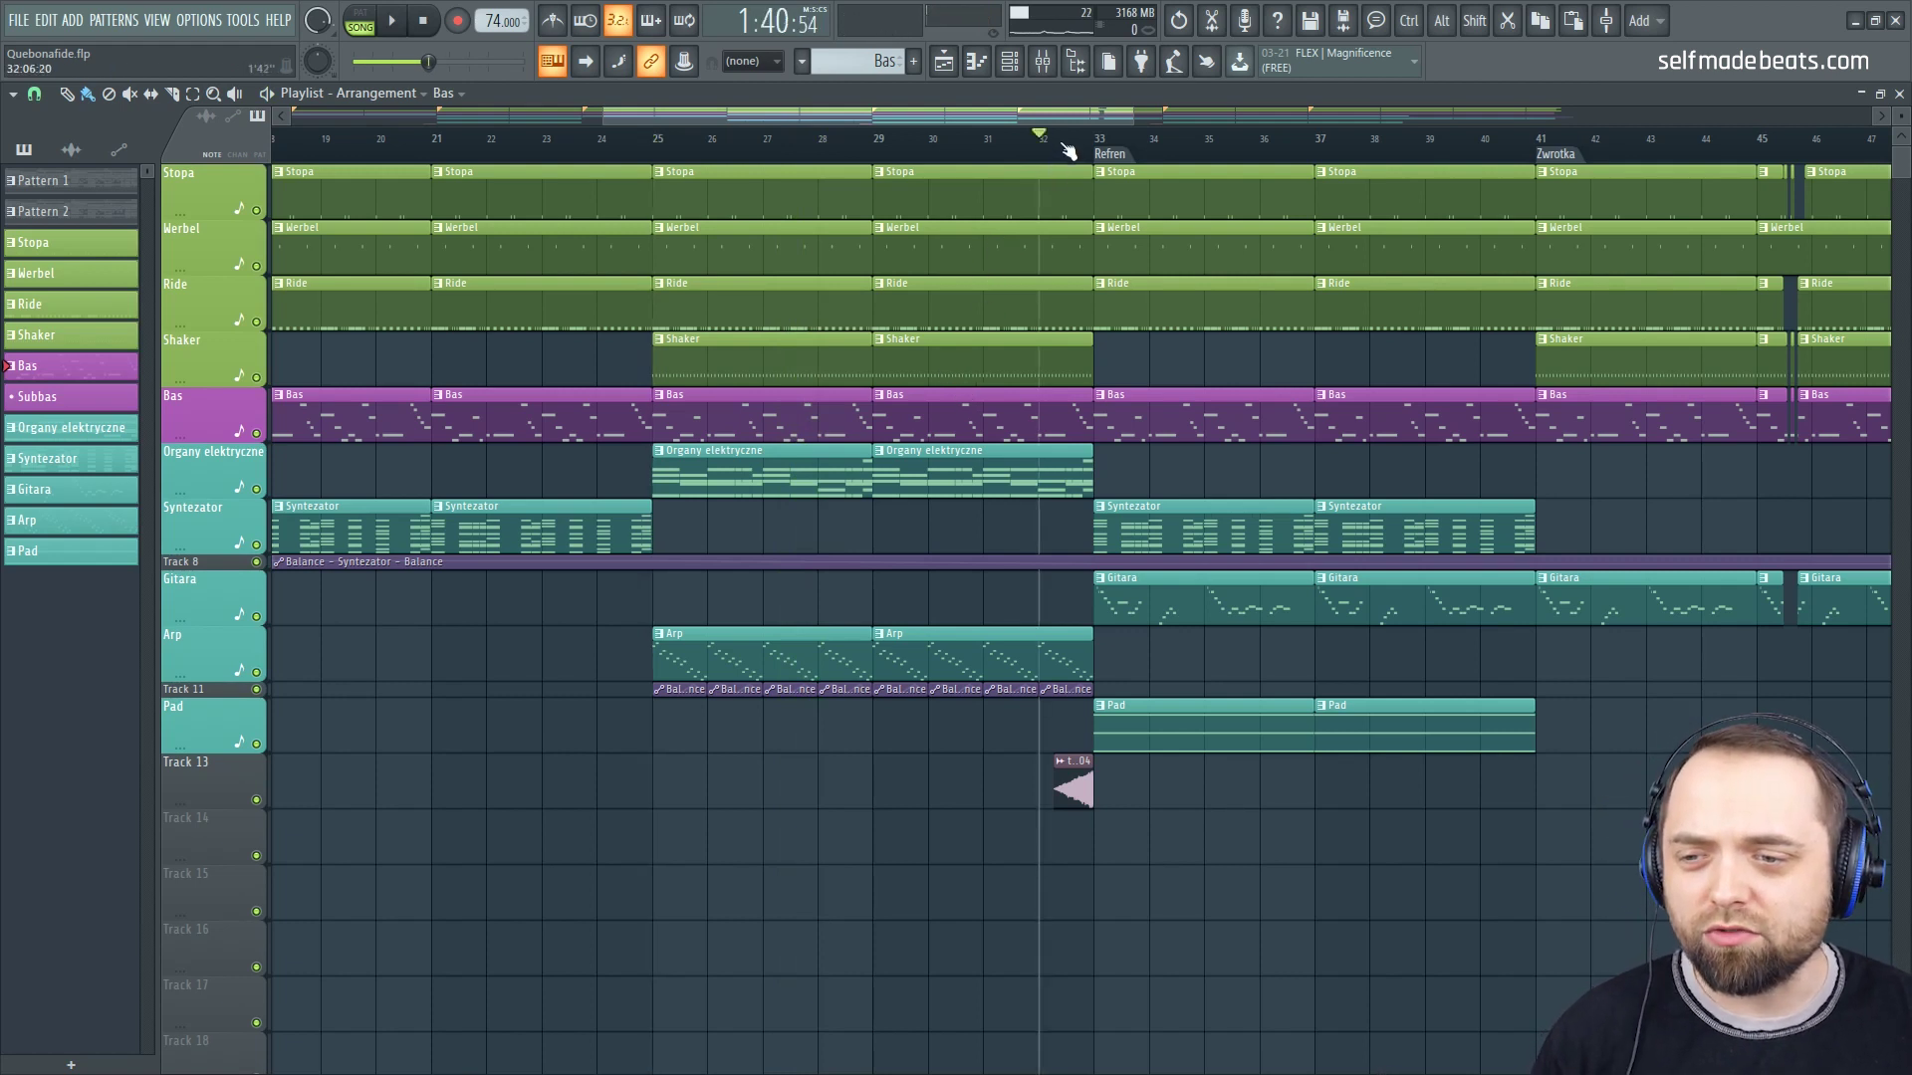
{"action": "scroll", "coordinate": [1070, 151], "scroll_direction": "up", "scroll_amount": 2}
{"action": "left_click_drag", "start_coordinate": [939, 126], "coordinate": [996, 136]}
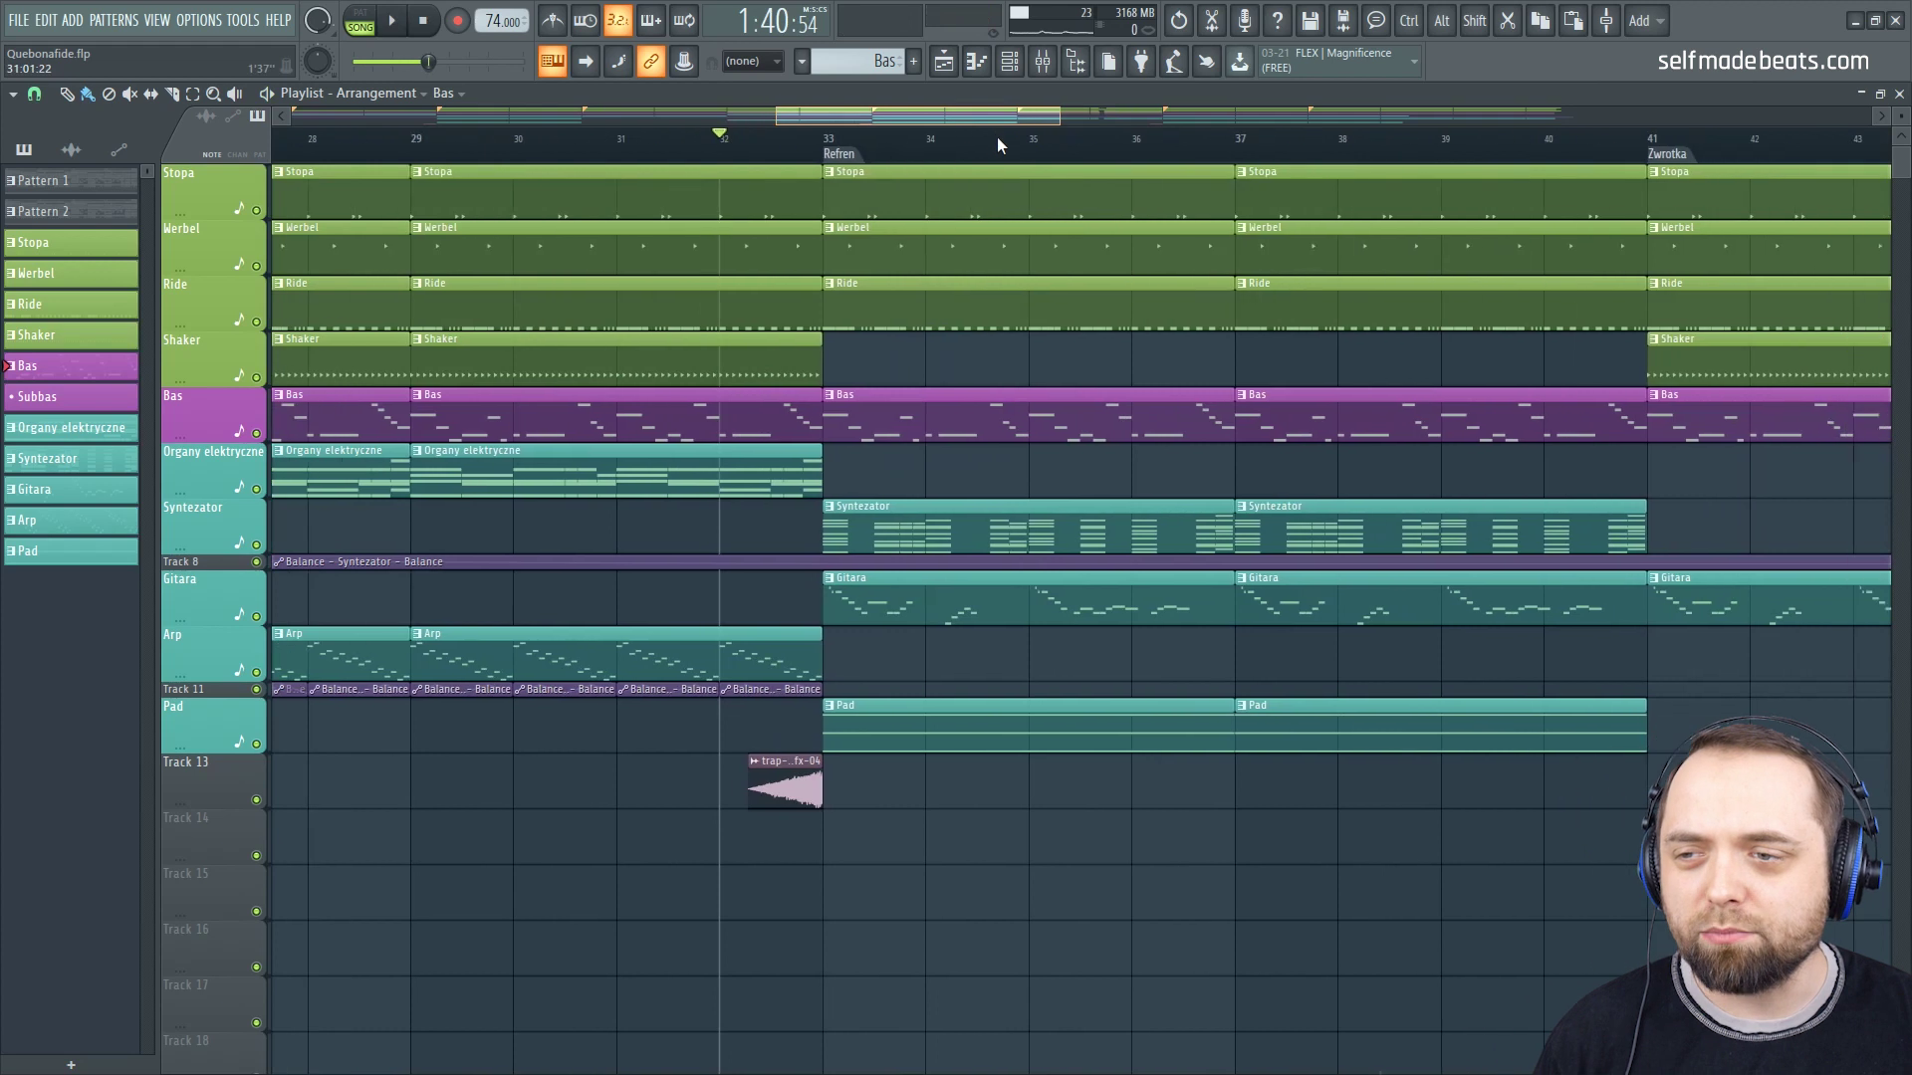
{"action": "scroll", "coordinate": [1003, 160], "scroll_direction": "down", "scroll_amount": 2}
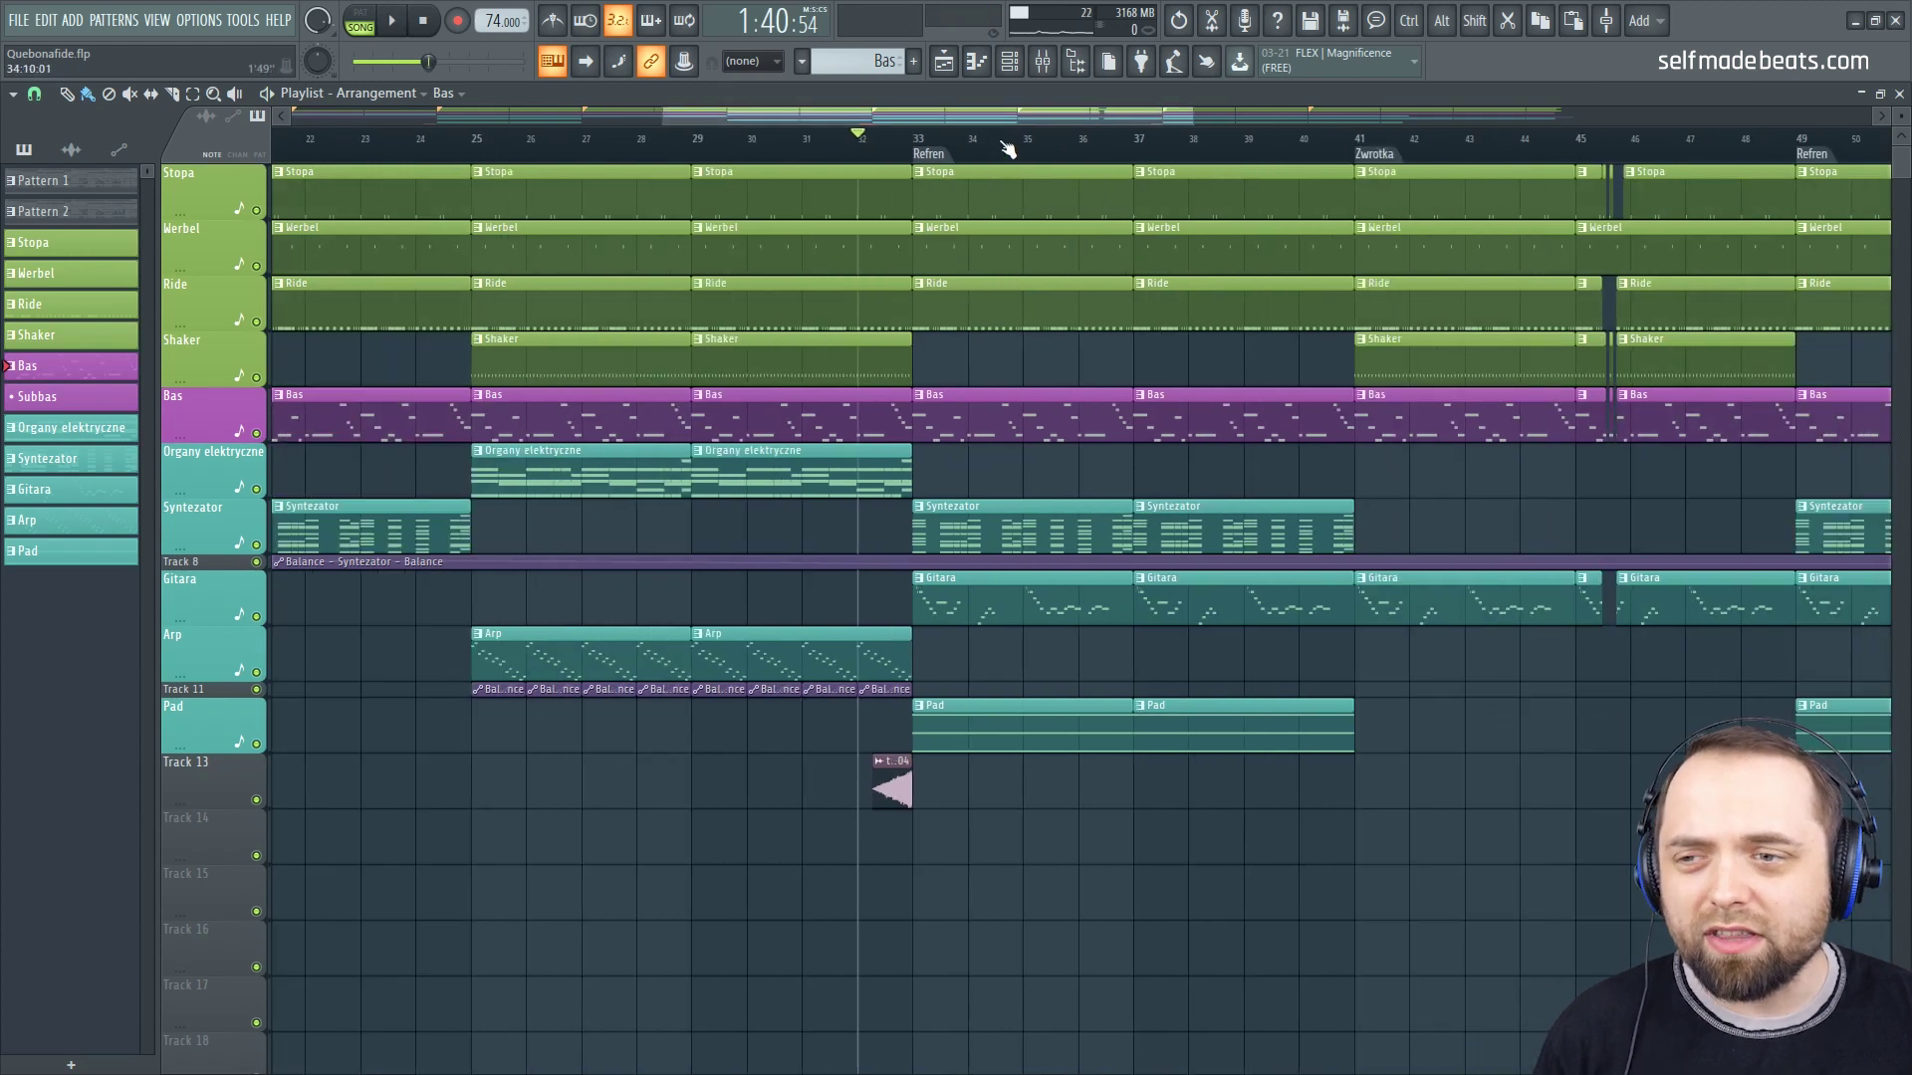
{"action": "scroll", "coordinate": [1011, 152], "scroll_direction": "down", "scroll_amount": 1}
{"action": "left_click_drag", "start_coordinate": [1006, 121], "coordinate": [1107, 166]}
Step: Play the second Zwrotka from bar 41, with Gitara, Bas and drums, and stop playback
{"action": "left_click", "coordinate": [1017, 142]}
{"action": "scroll", "coordinate": [1033, 149], "scroll_direction": "up", "scroll_amount": 1}
{"action": "left_click_drag", "start_coordinate": [992, 126], "coordinate": [1092, 136]}
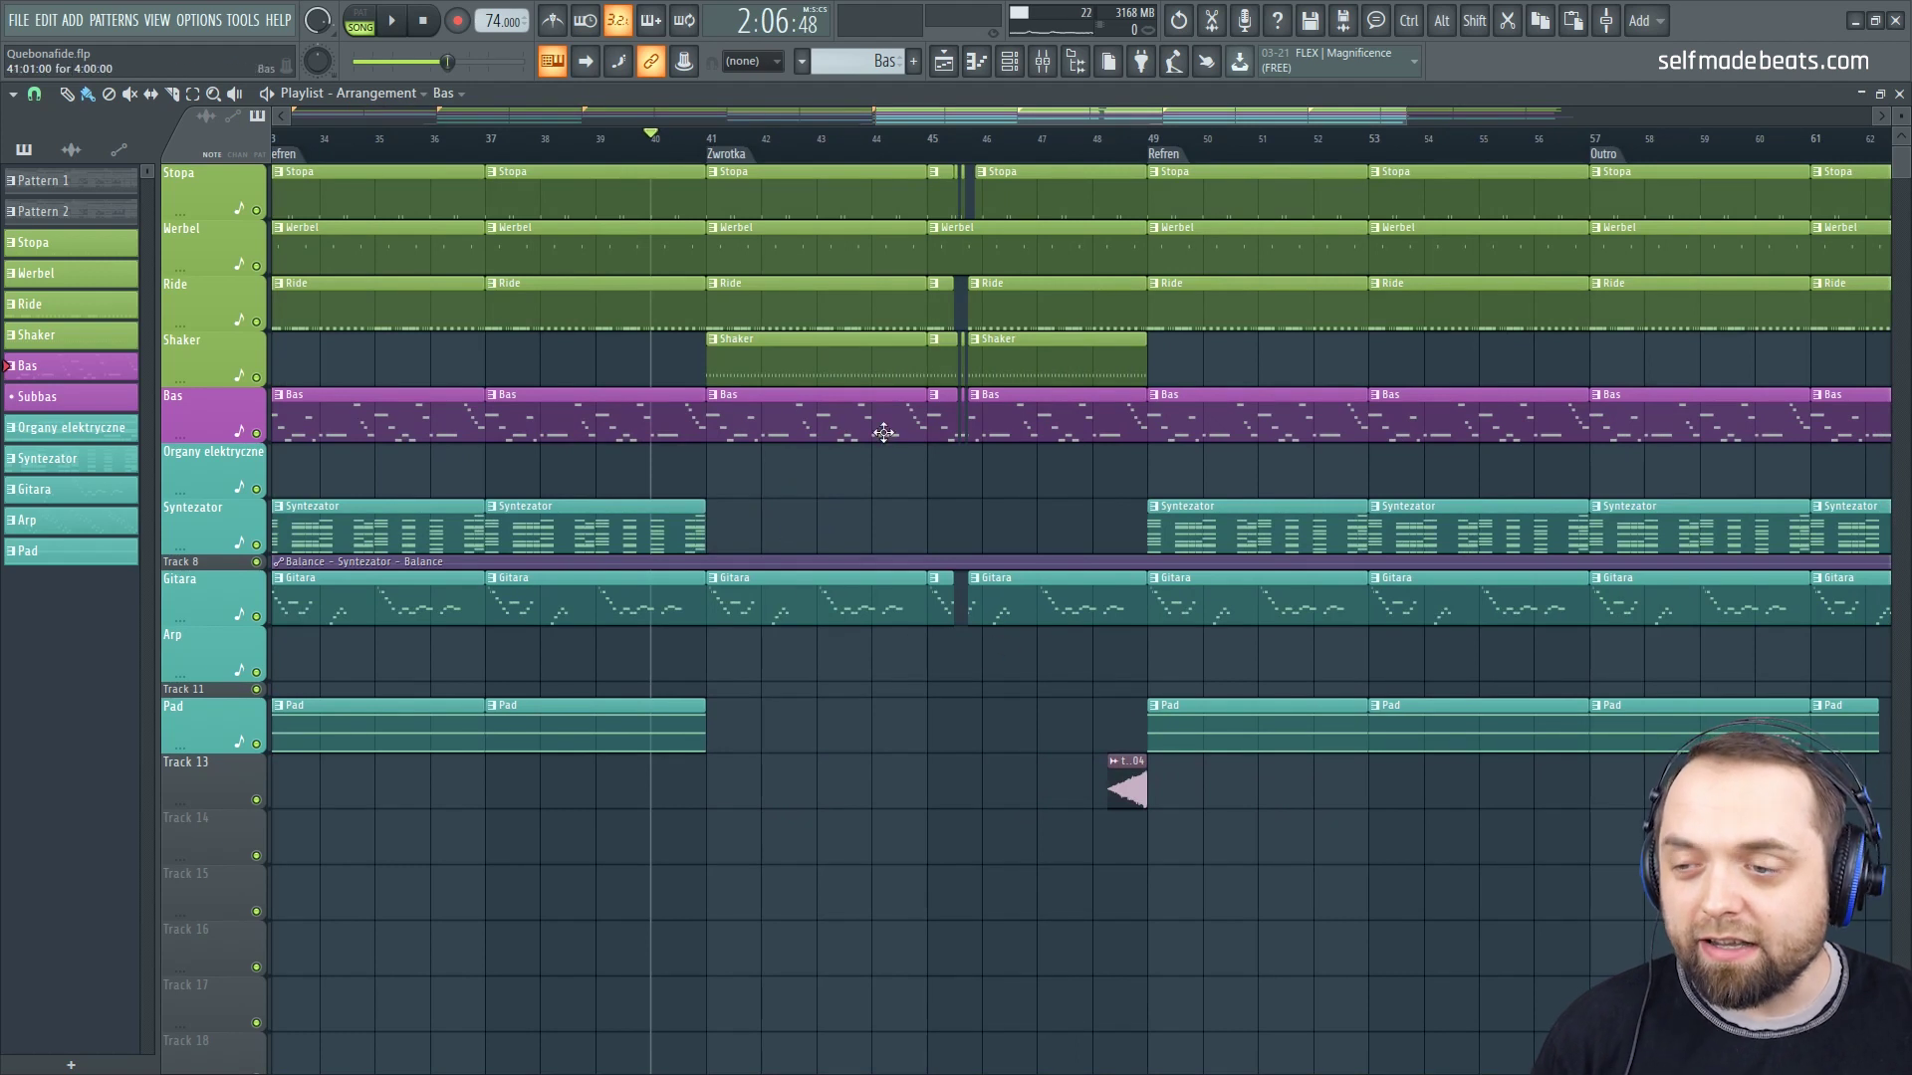
{"action": "left_click", "coordinate": [695, 152]}
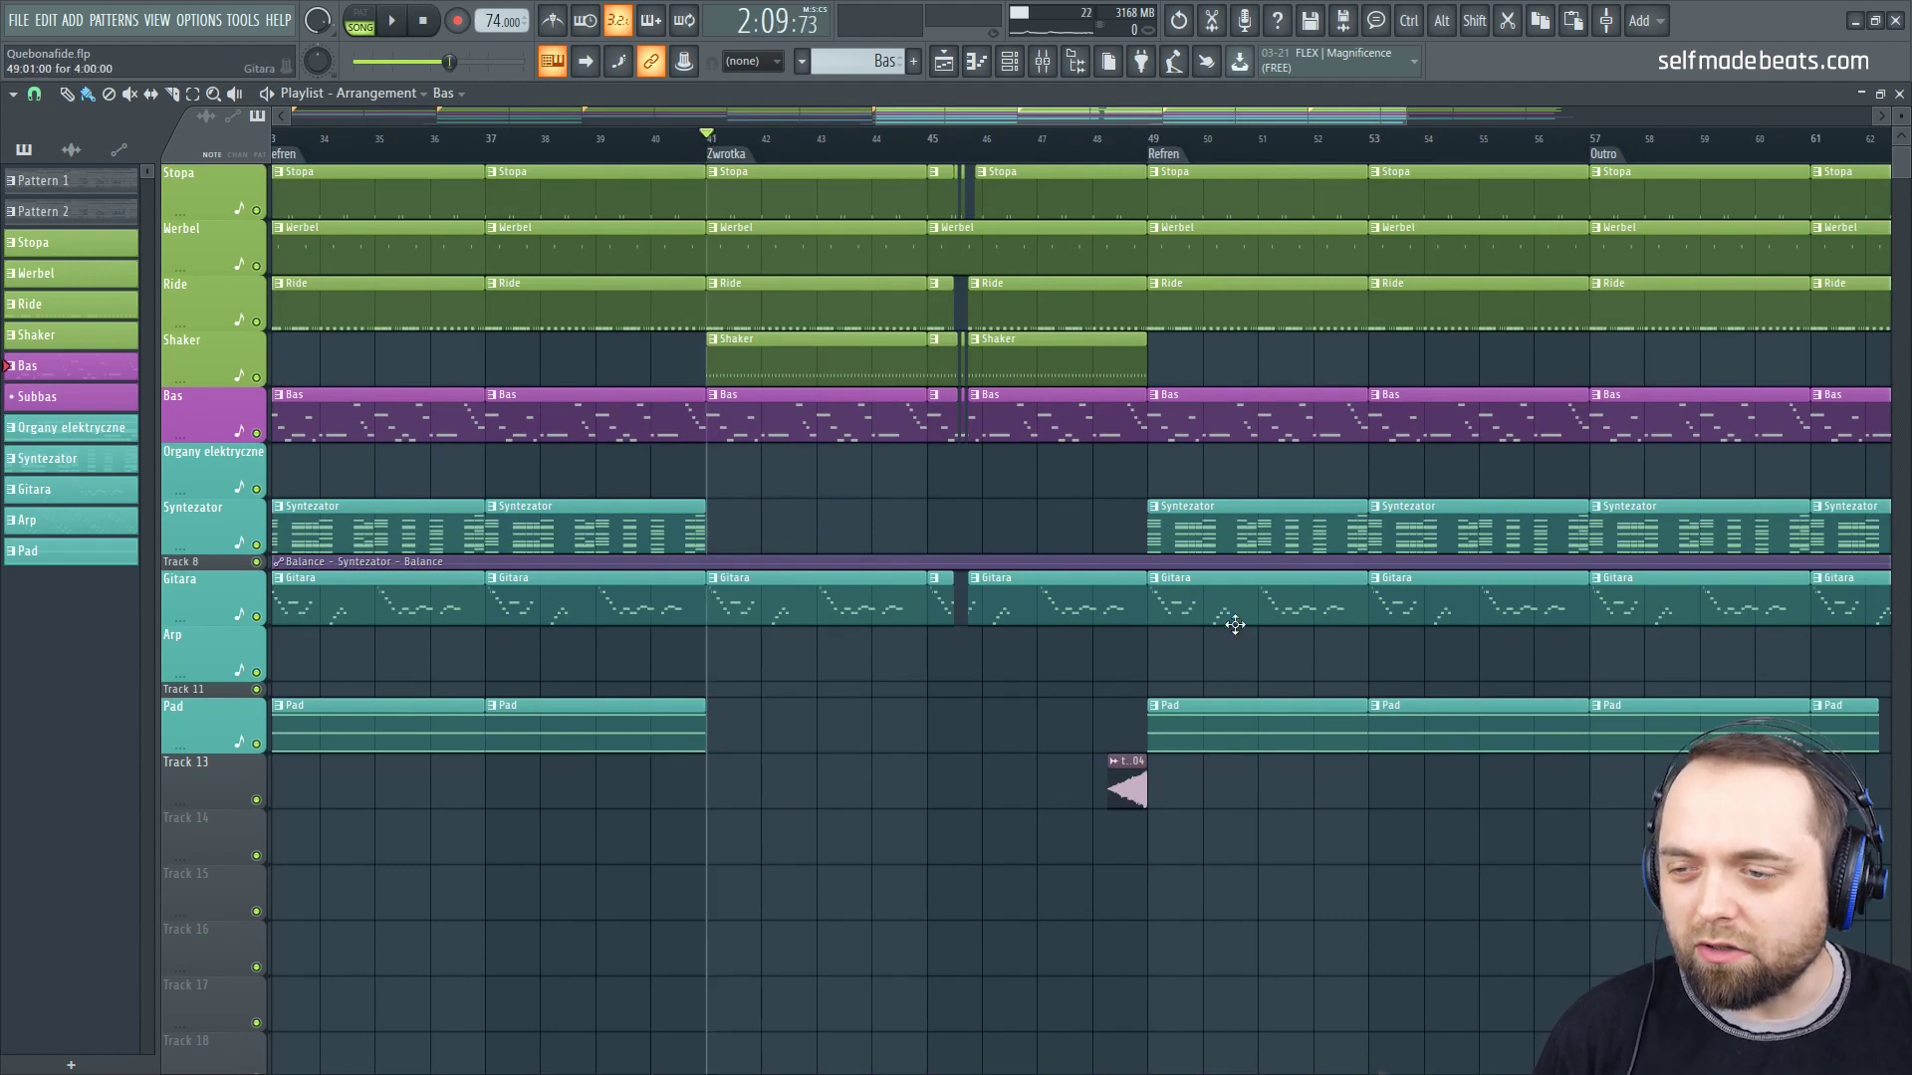
{"action": "key", "text": "space"}
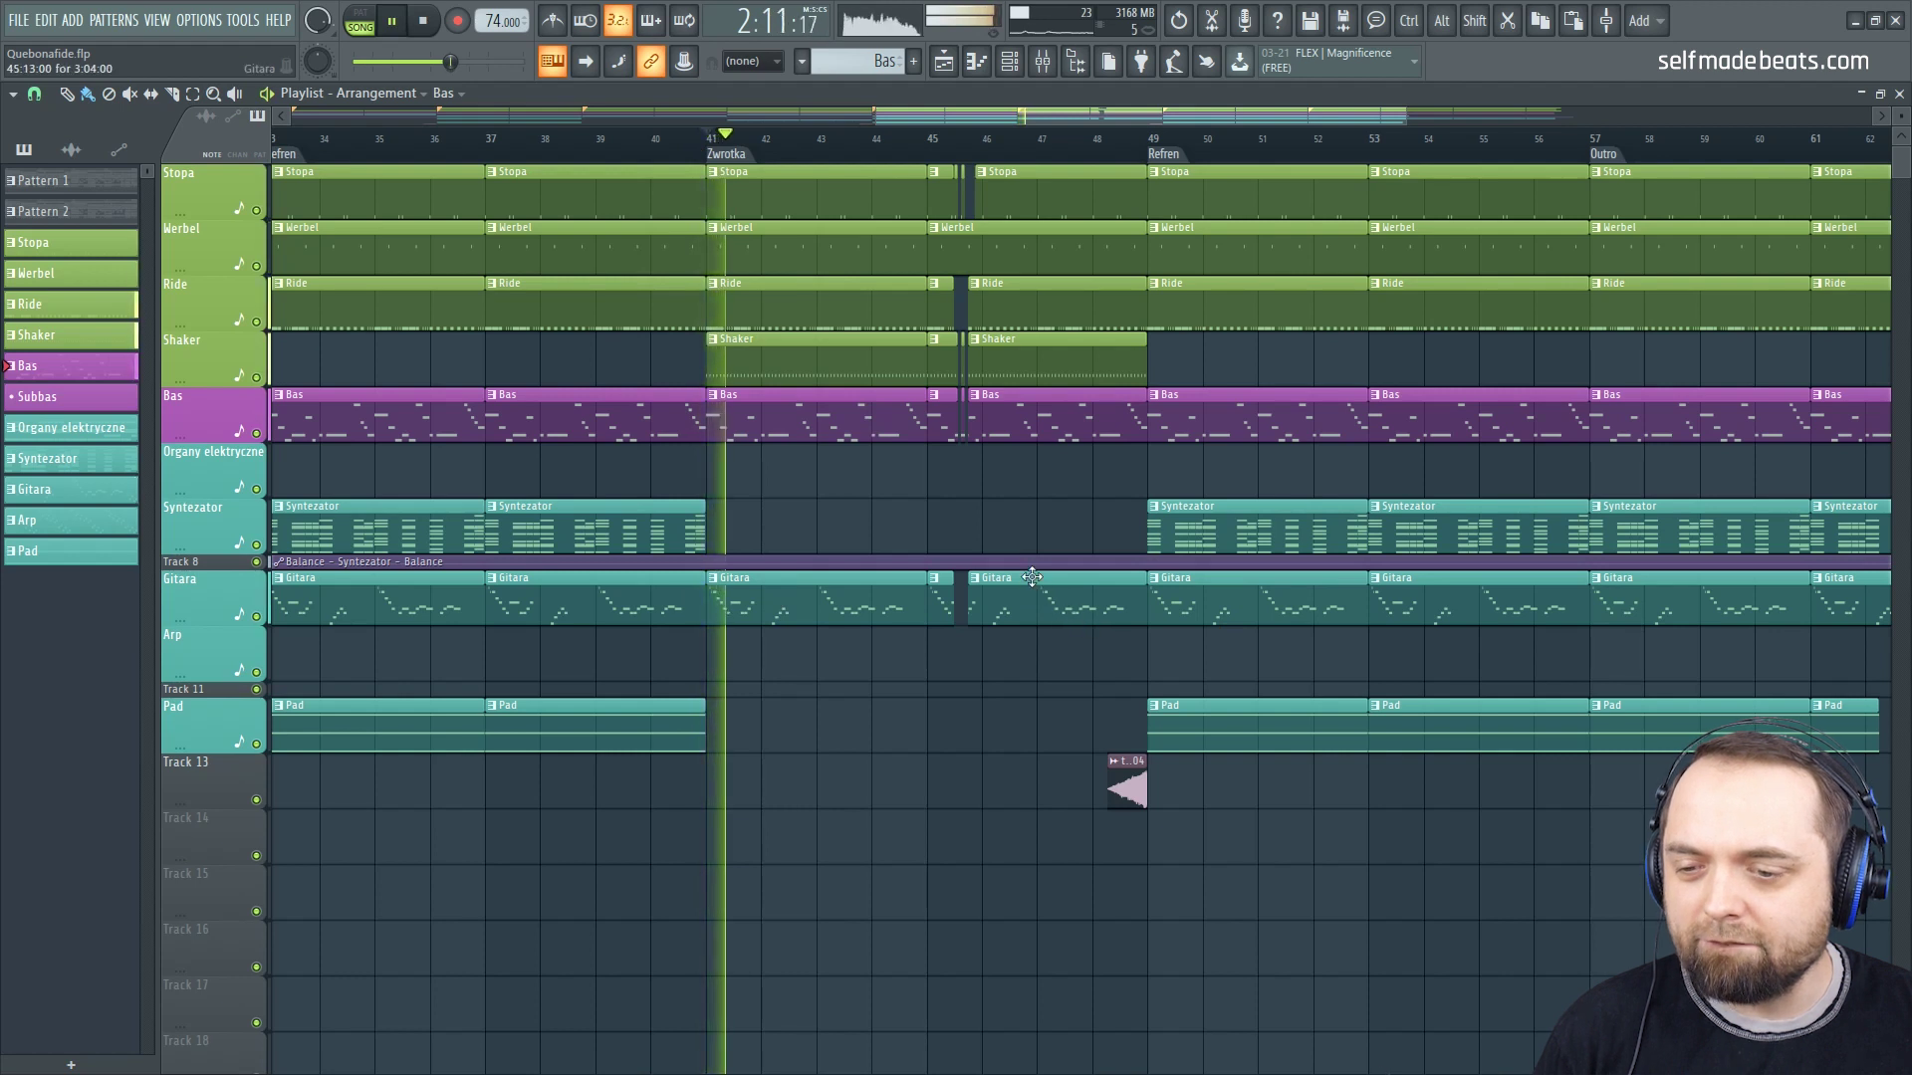
{"action": "left_click_drag", "start_coordinate": [1026, 116], "coordinate": [1083, 111]}
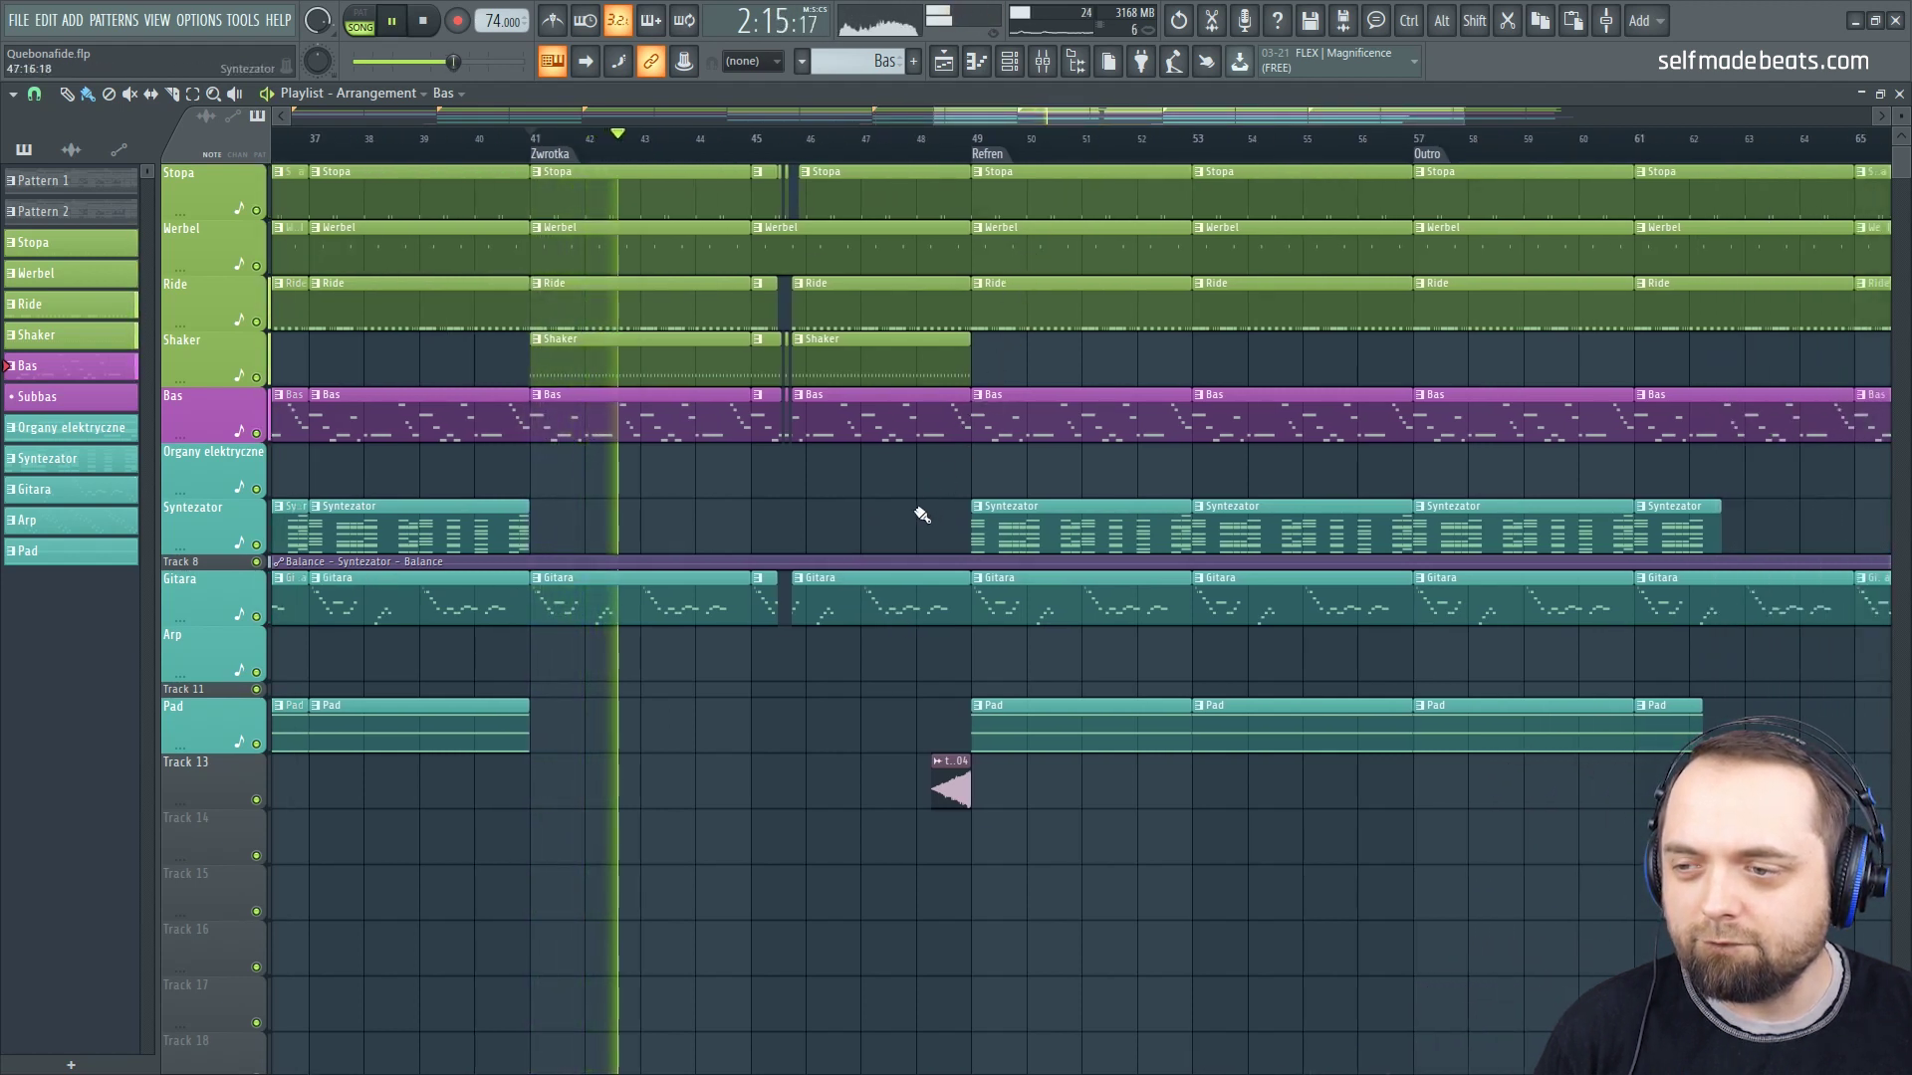
{"action": "key", "text": "space"}
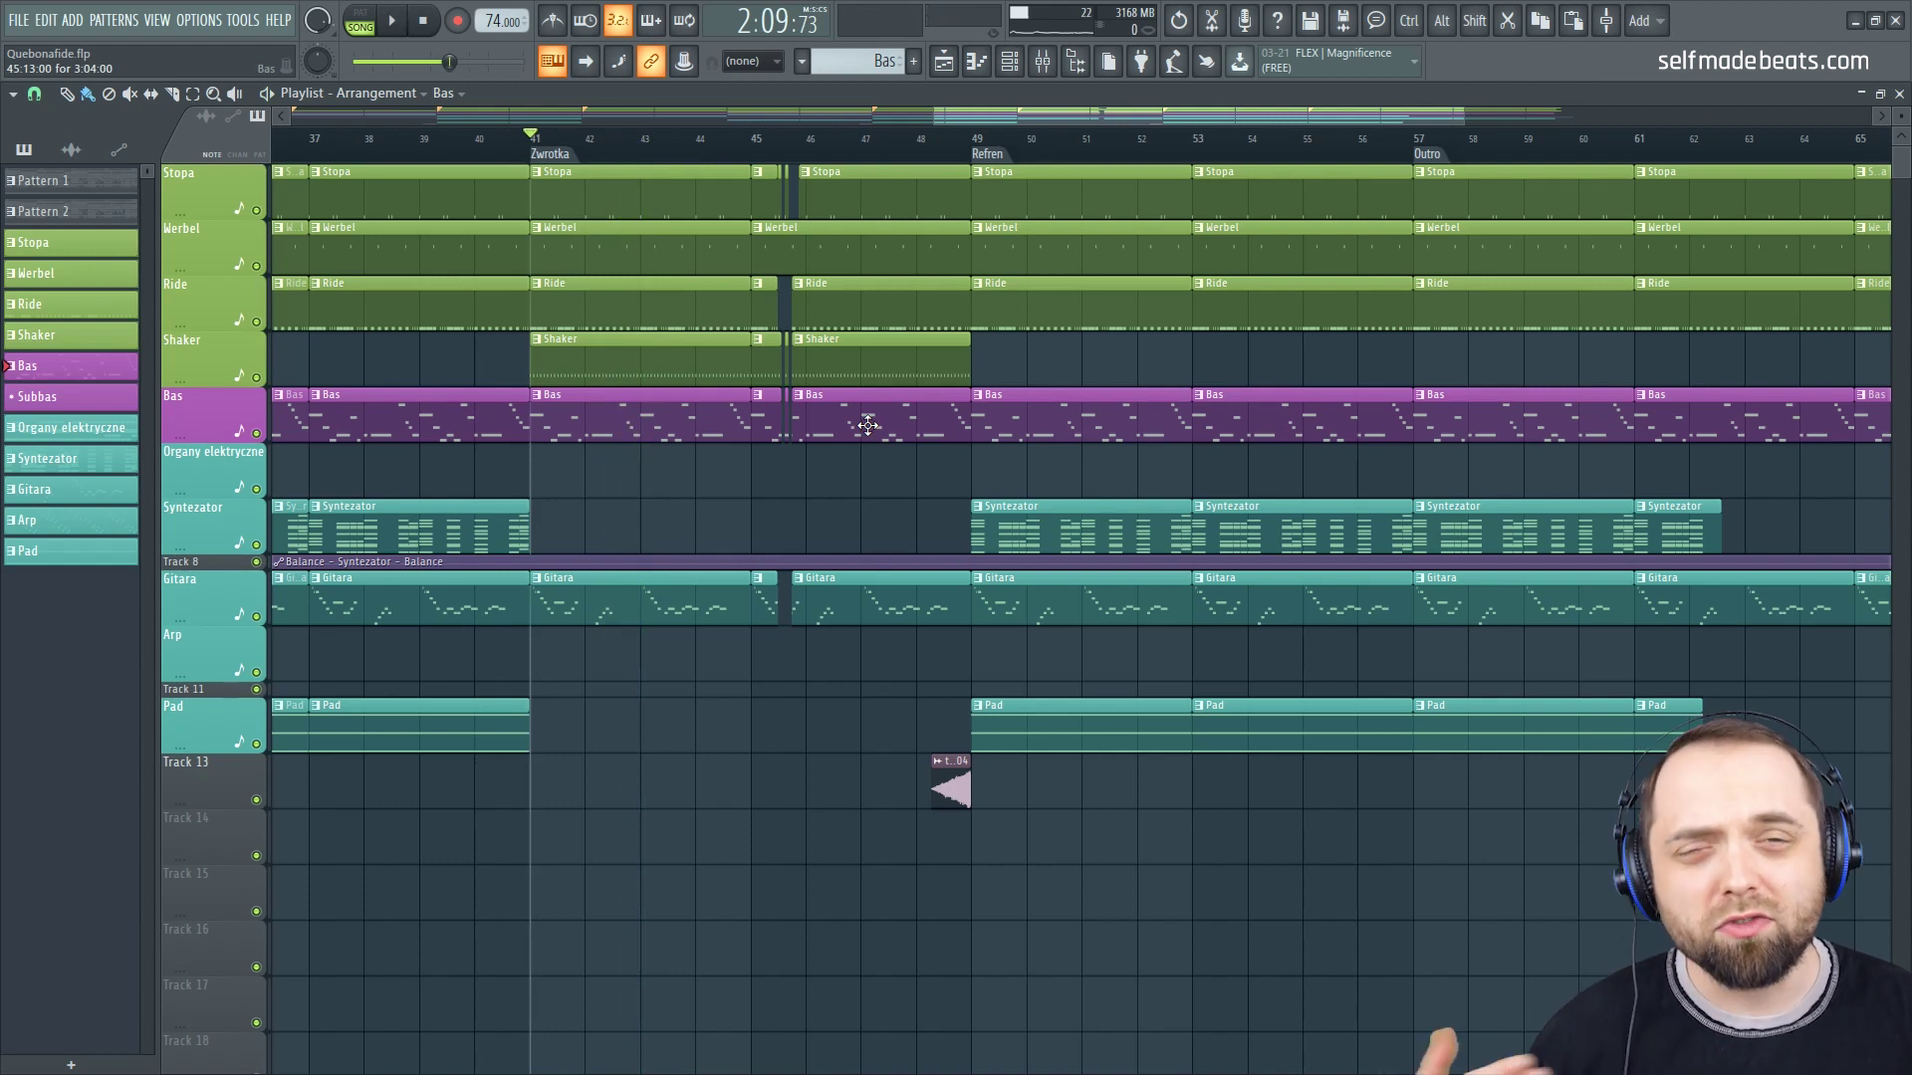
Step: Place the playhead at bar 48 and examine the riser, the last Refren and the Outro up to the song's end
{"action": "left_click", "coordinate": [917, 140]}
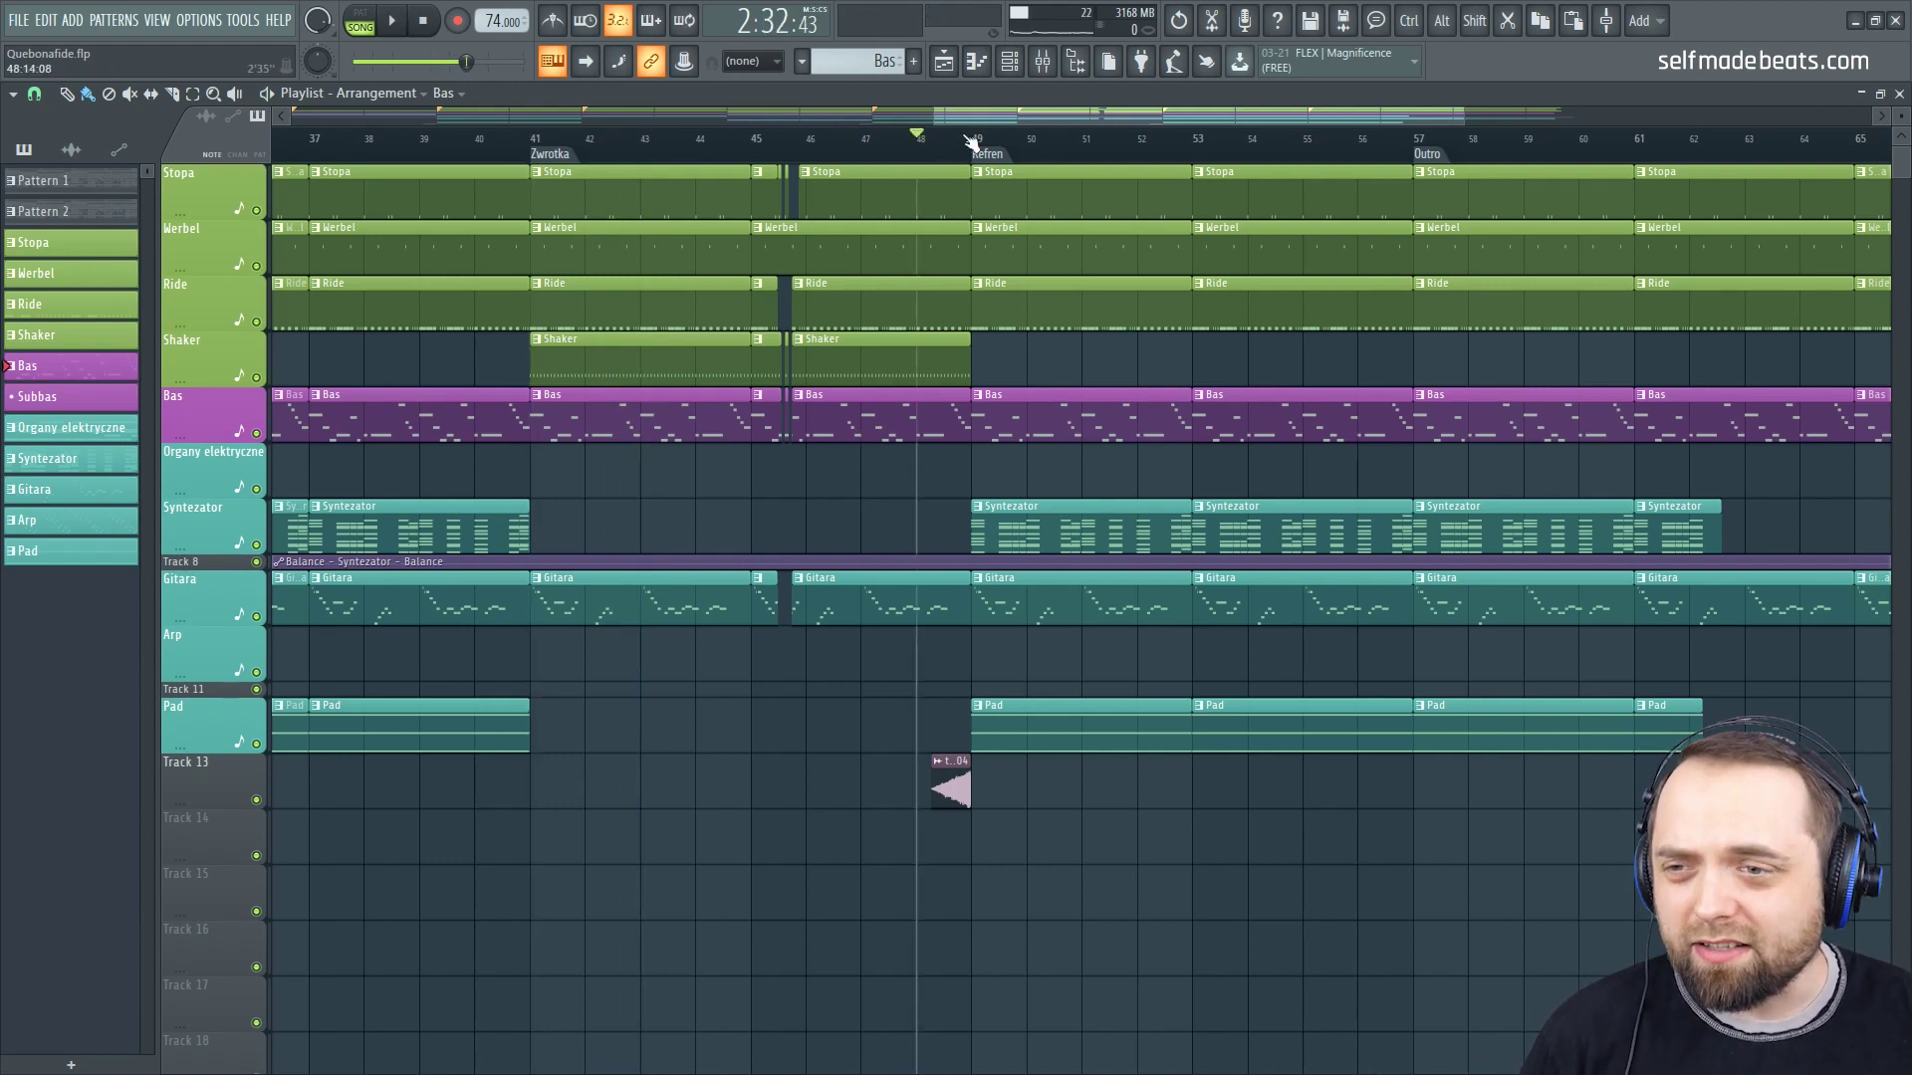
{"action": "scroll", "coordinate": [970, 143], "scroll_direction": "up", "scroll_amount": 2}
{"action": "left_click_drag", "start_coordinate": [1112, 113], "coordinate": [1142, 116]}
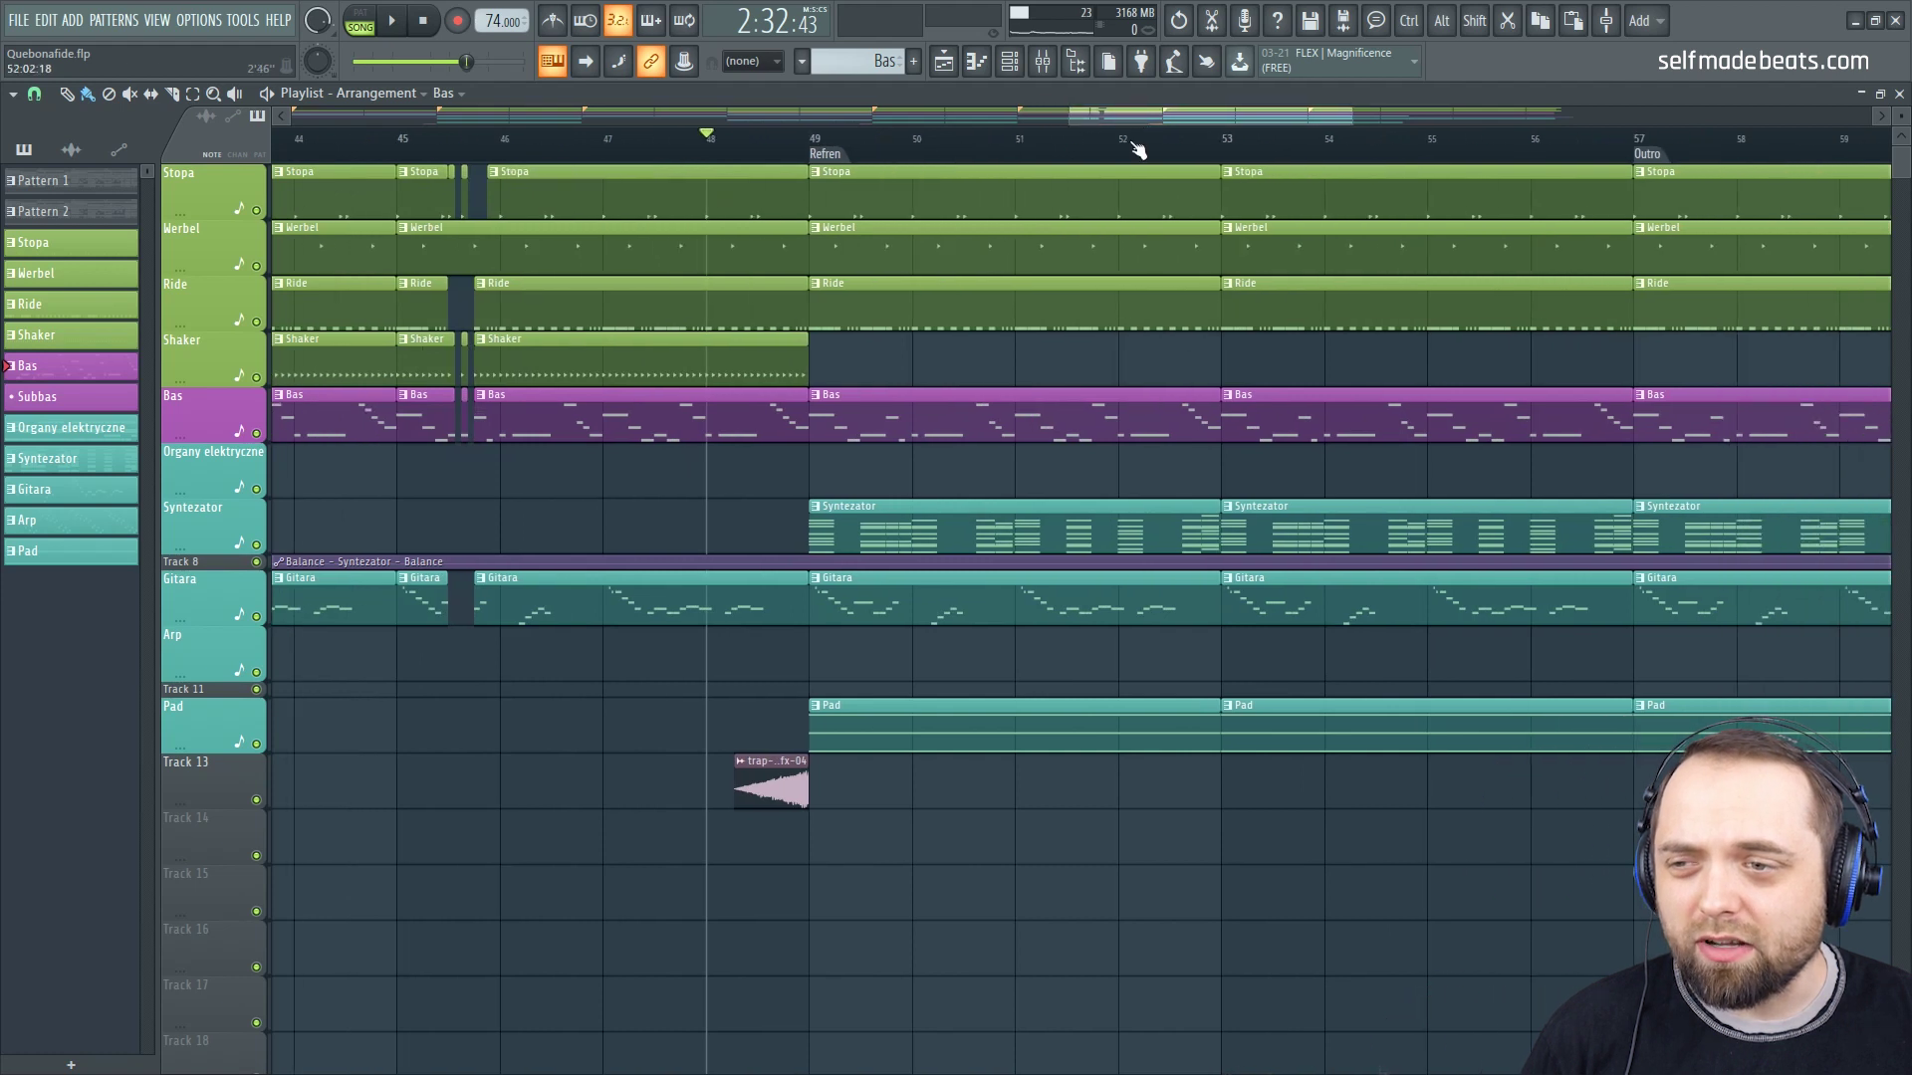
{"action": "scroll", "coordinate": [1139, 149], "scroll_direction": "down", "scroll_amount": 2}
{"action": "left_click_drag", "start_coordinate": [1213, 113], "coordinate": [1379, 110]}
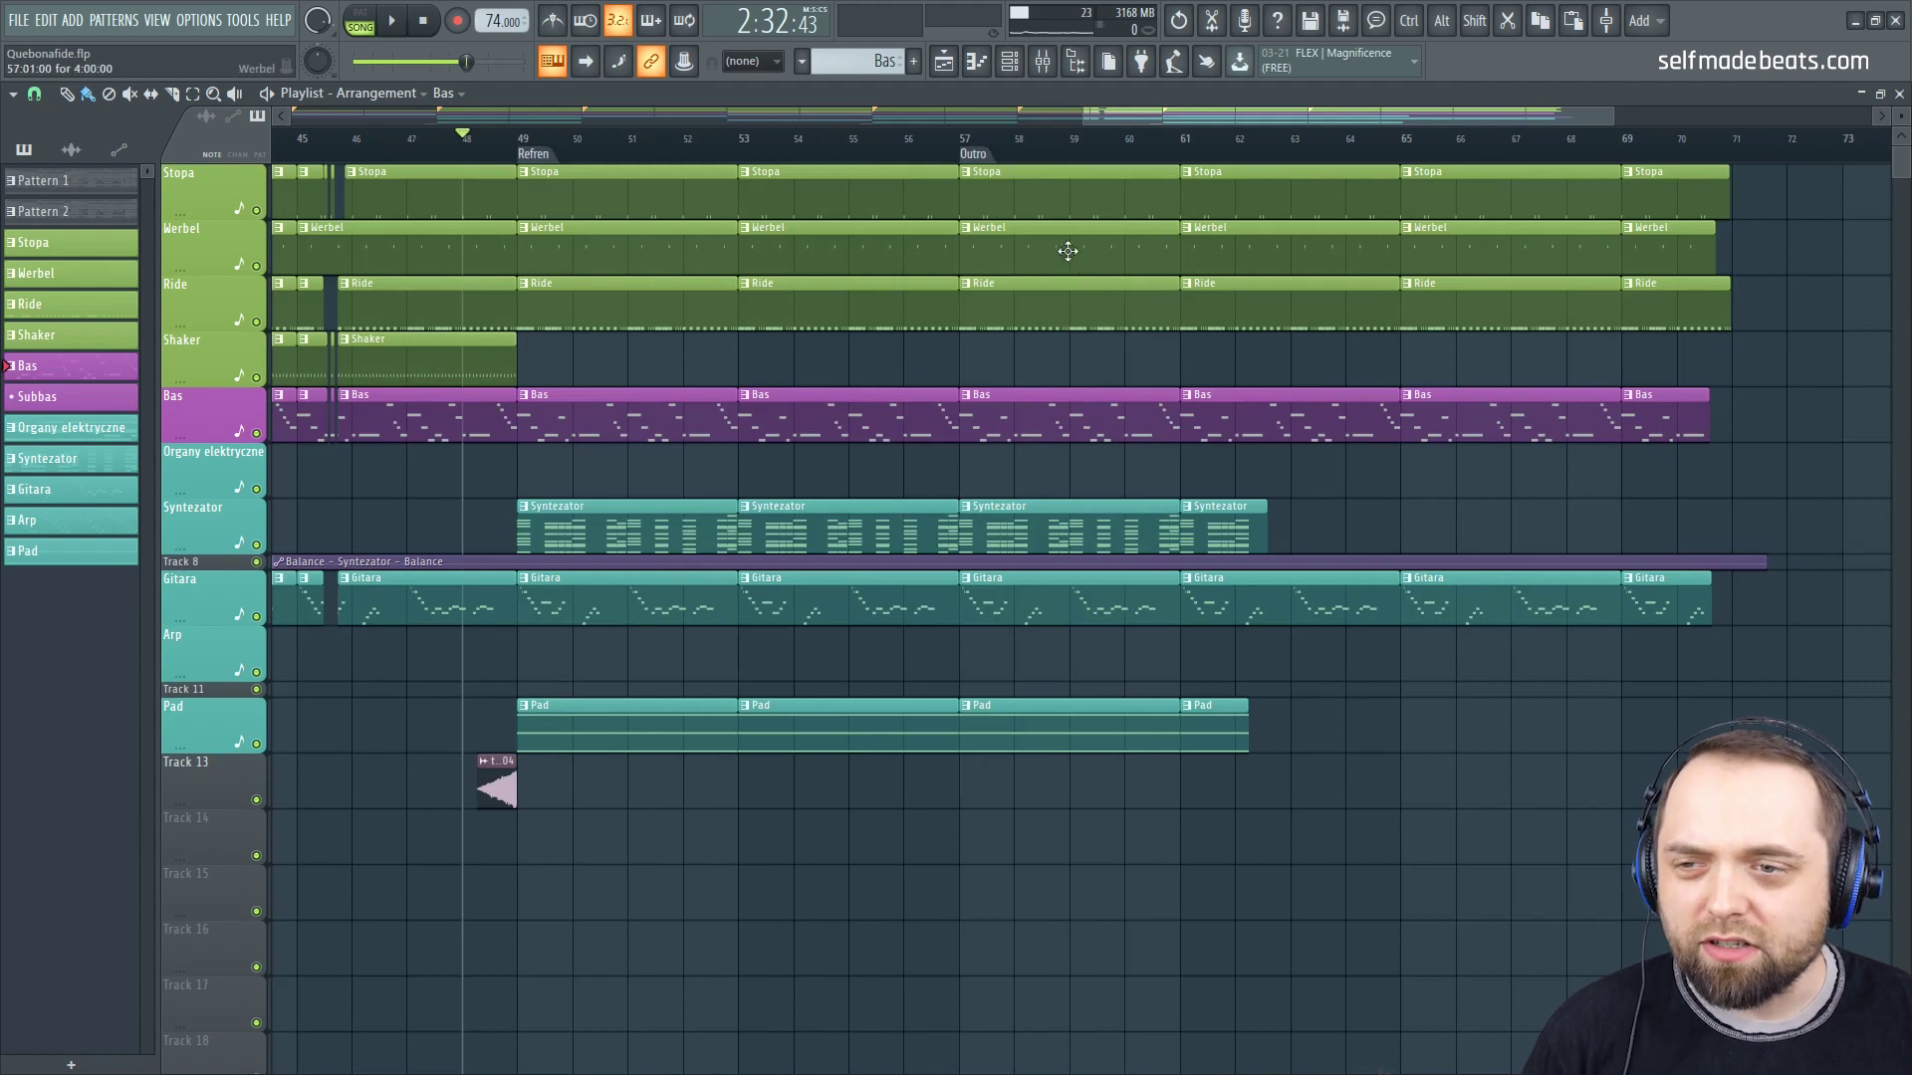
Step: Move the playhead to bar 61 and on to bar 63 to examine where the Outro's Syntezator and Pad clips end
{"action": "left_click", "coordinate": [1163, 147]}
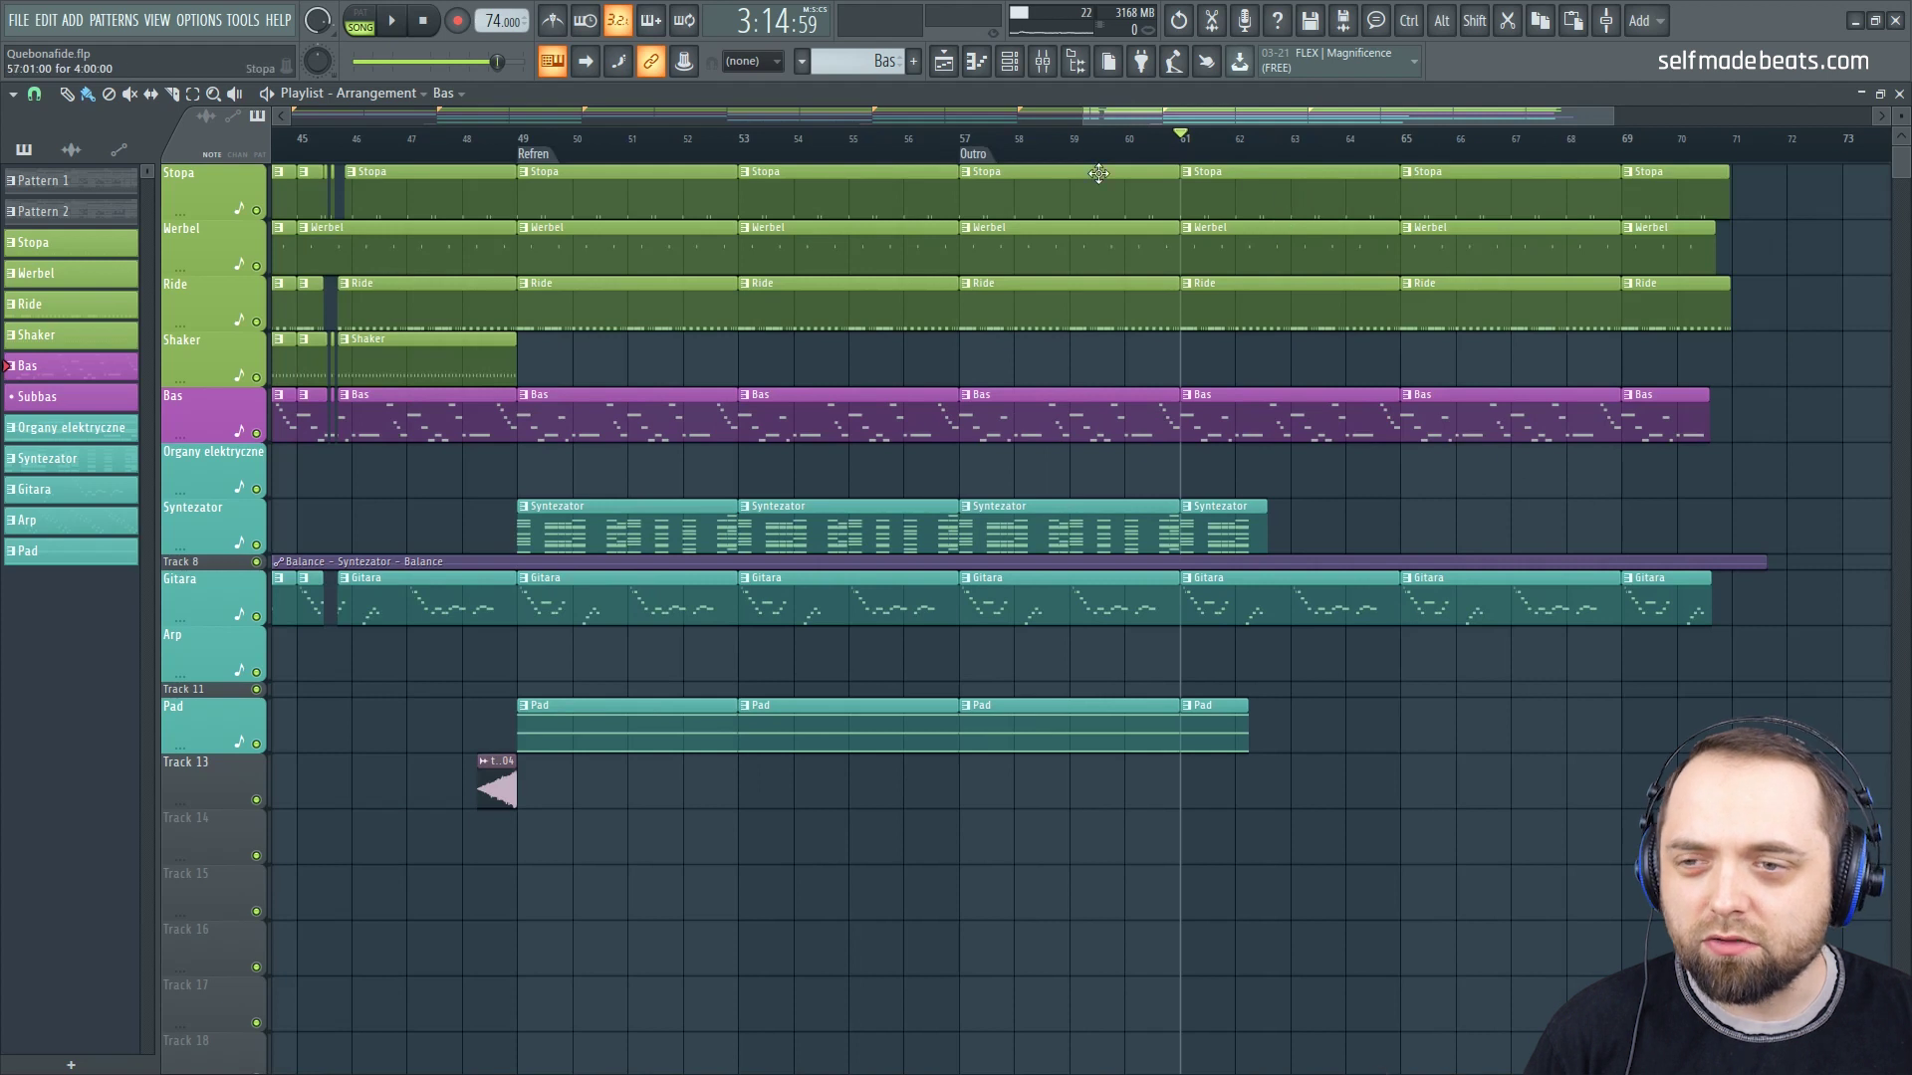
{"action": "left_click_drag", "start_coordinate": [1131, 117], "coordinate": [1223, 119]}
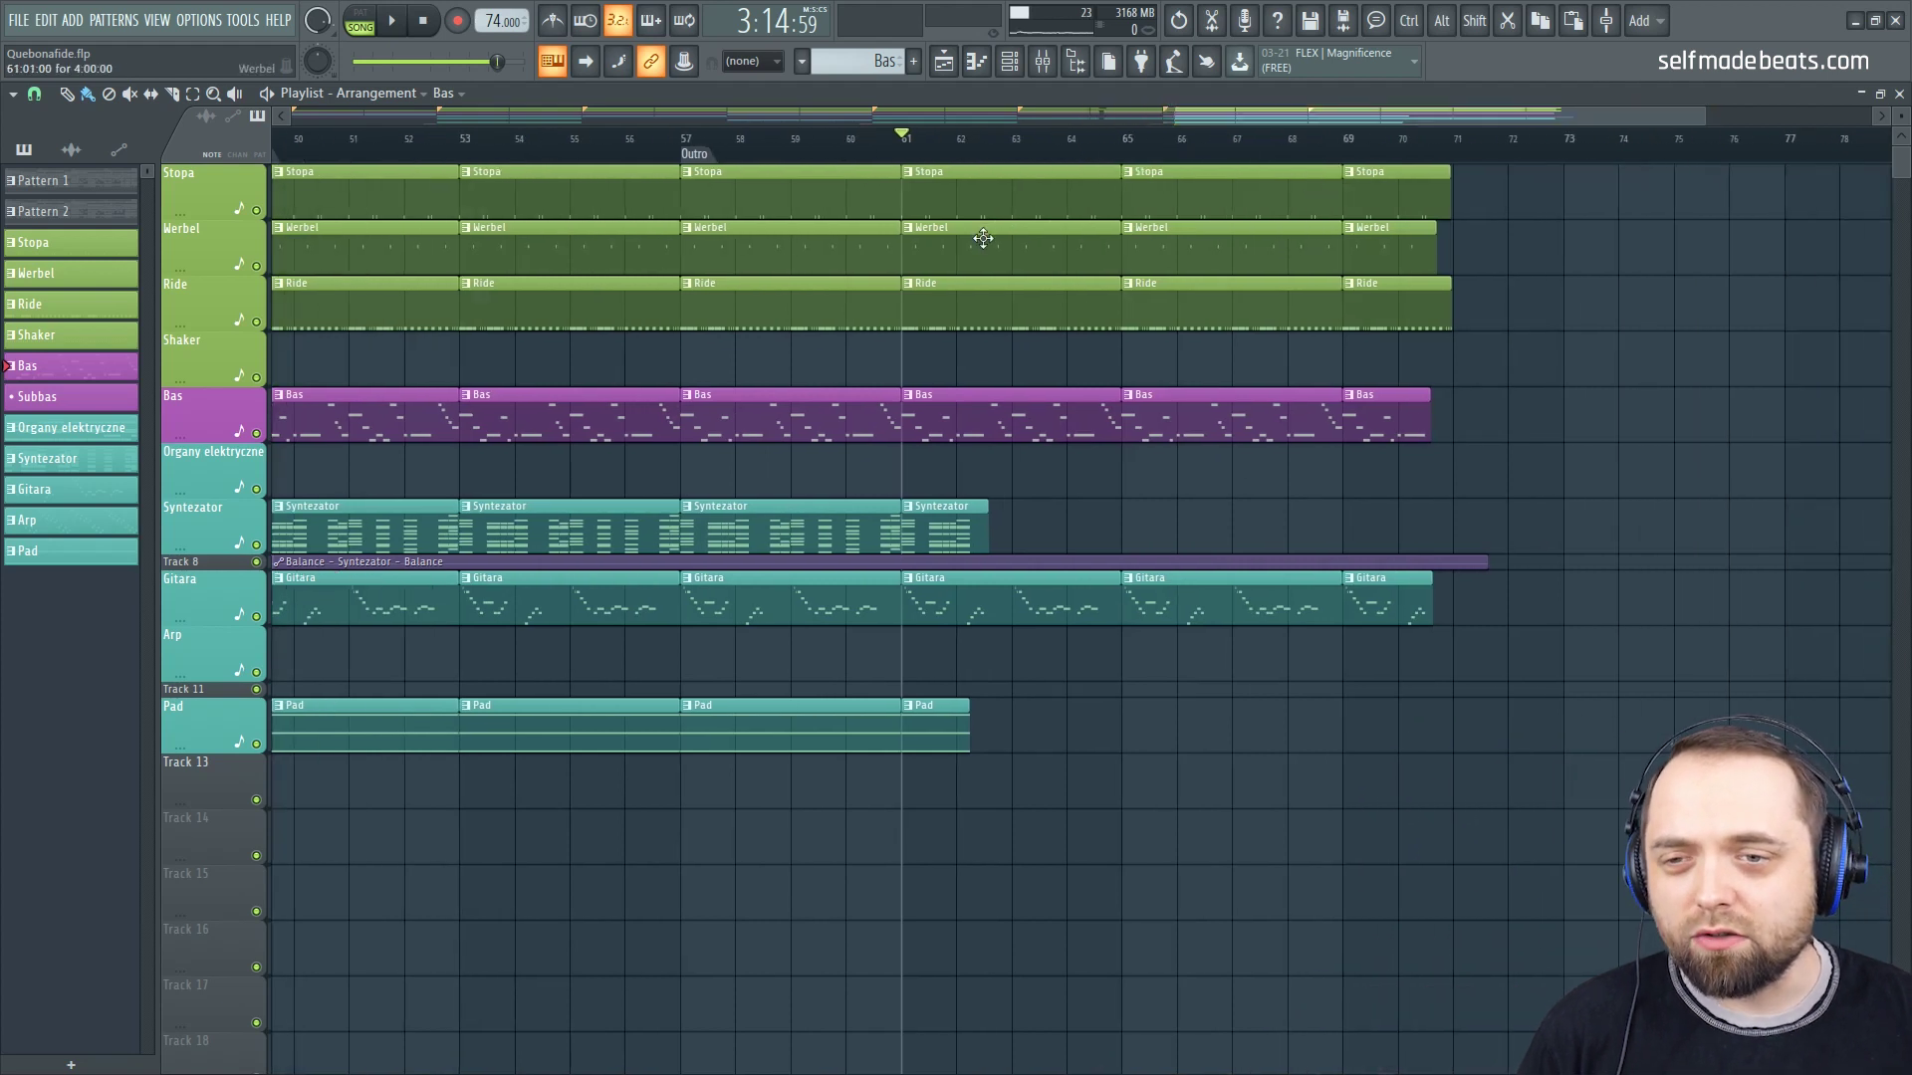
{"action": "left_click_drag", "start_coordinate": [1407, 160], "coordinate": [1005, 167]}
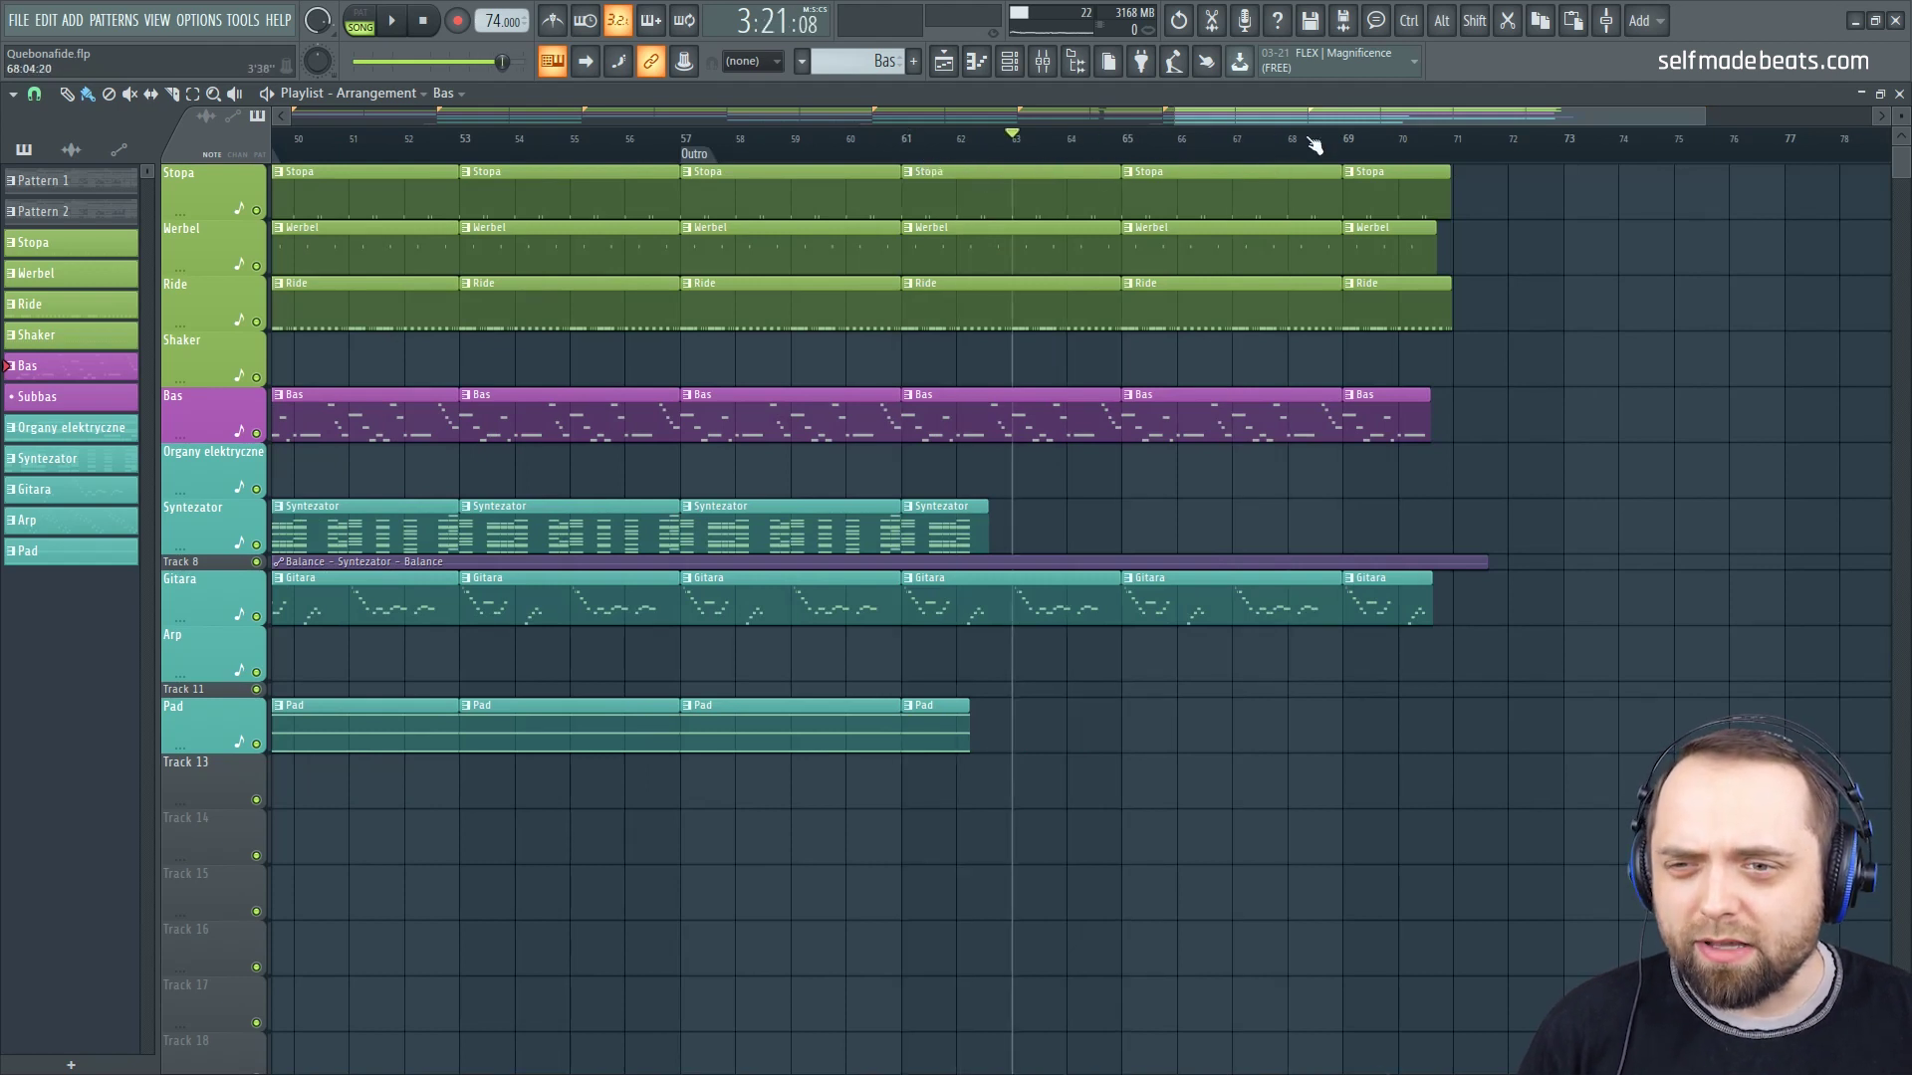
{"action": "scroll", "coordinate": [1310, 143], "scroll_direction": "up", "scroll_amount": 2}
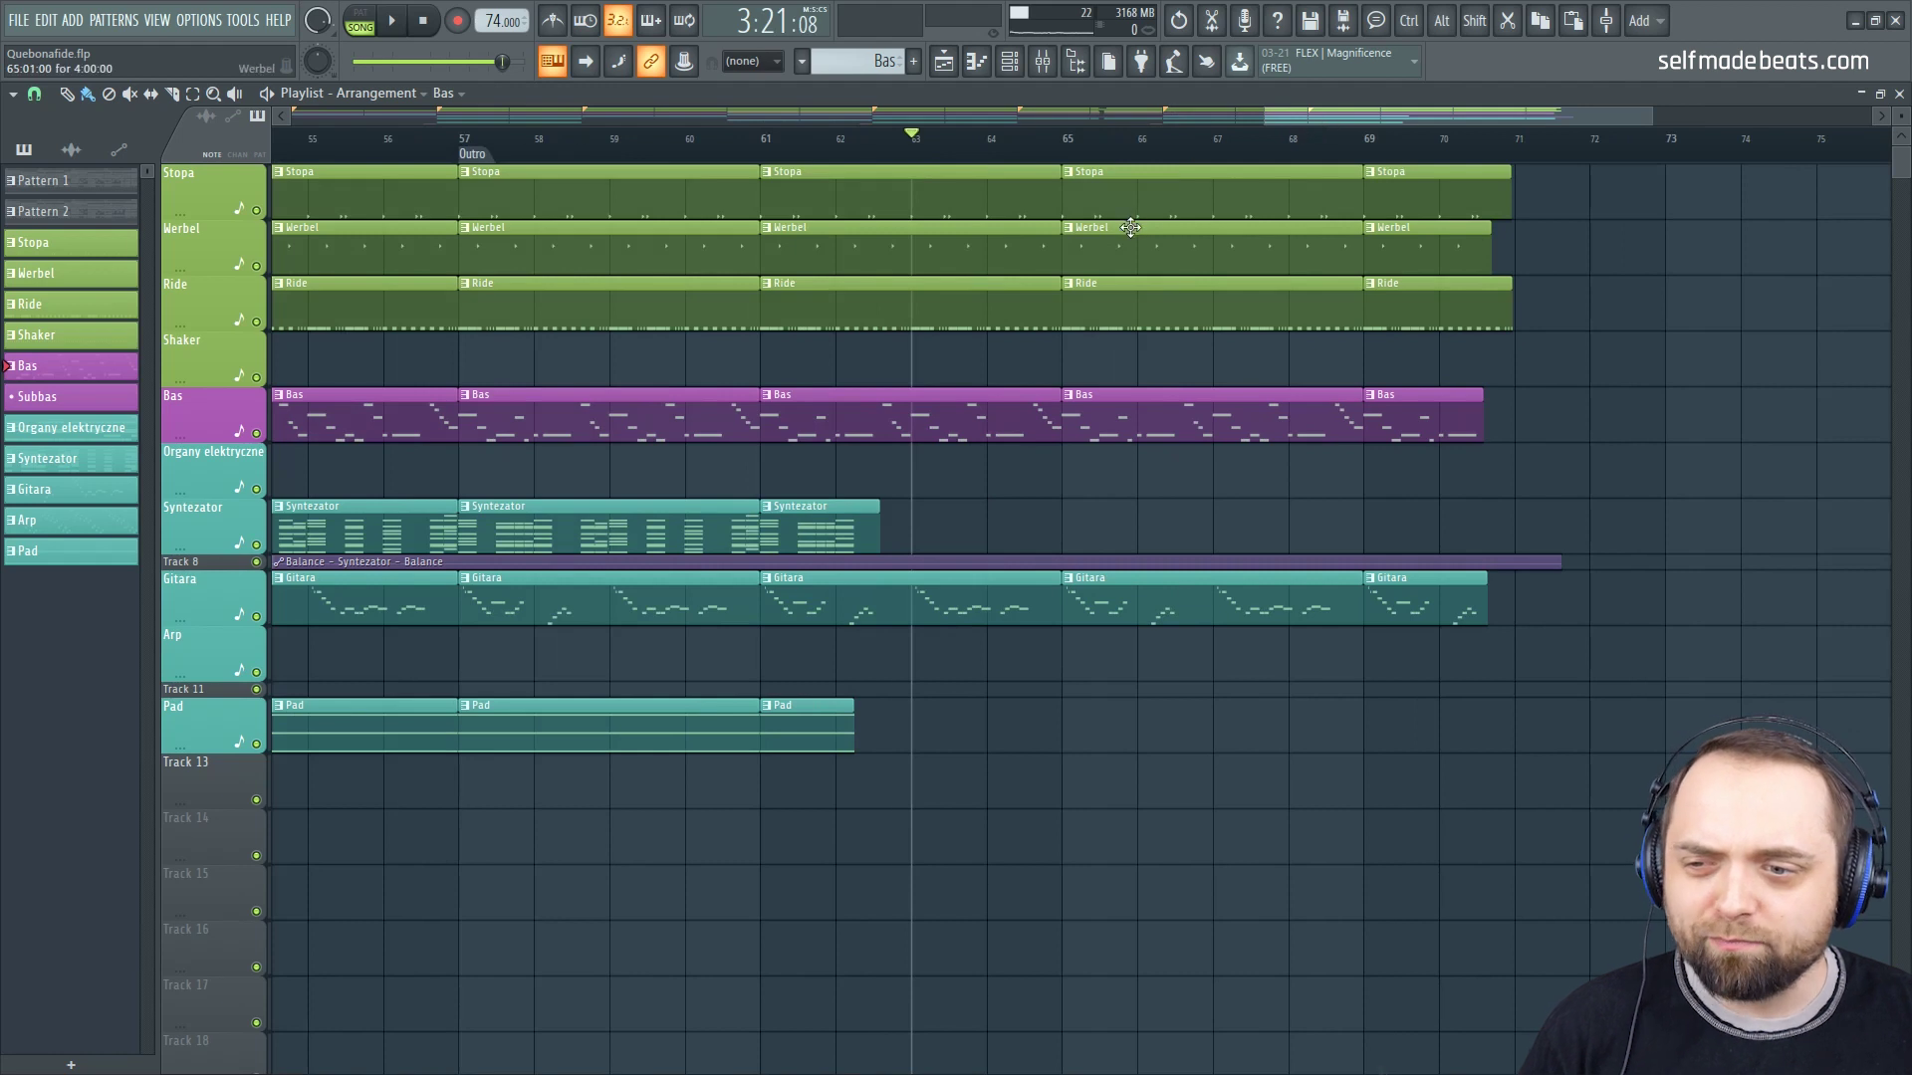
Step: Play the end of the Outro from bar 69 past the last Bas and Gitara notes, and stop
{"action": "key", "text": "space"}
{"action": "left_click_drag", "start_coordinate": [1330, 161], "coordinate": [1424, 155]}
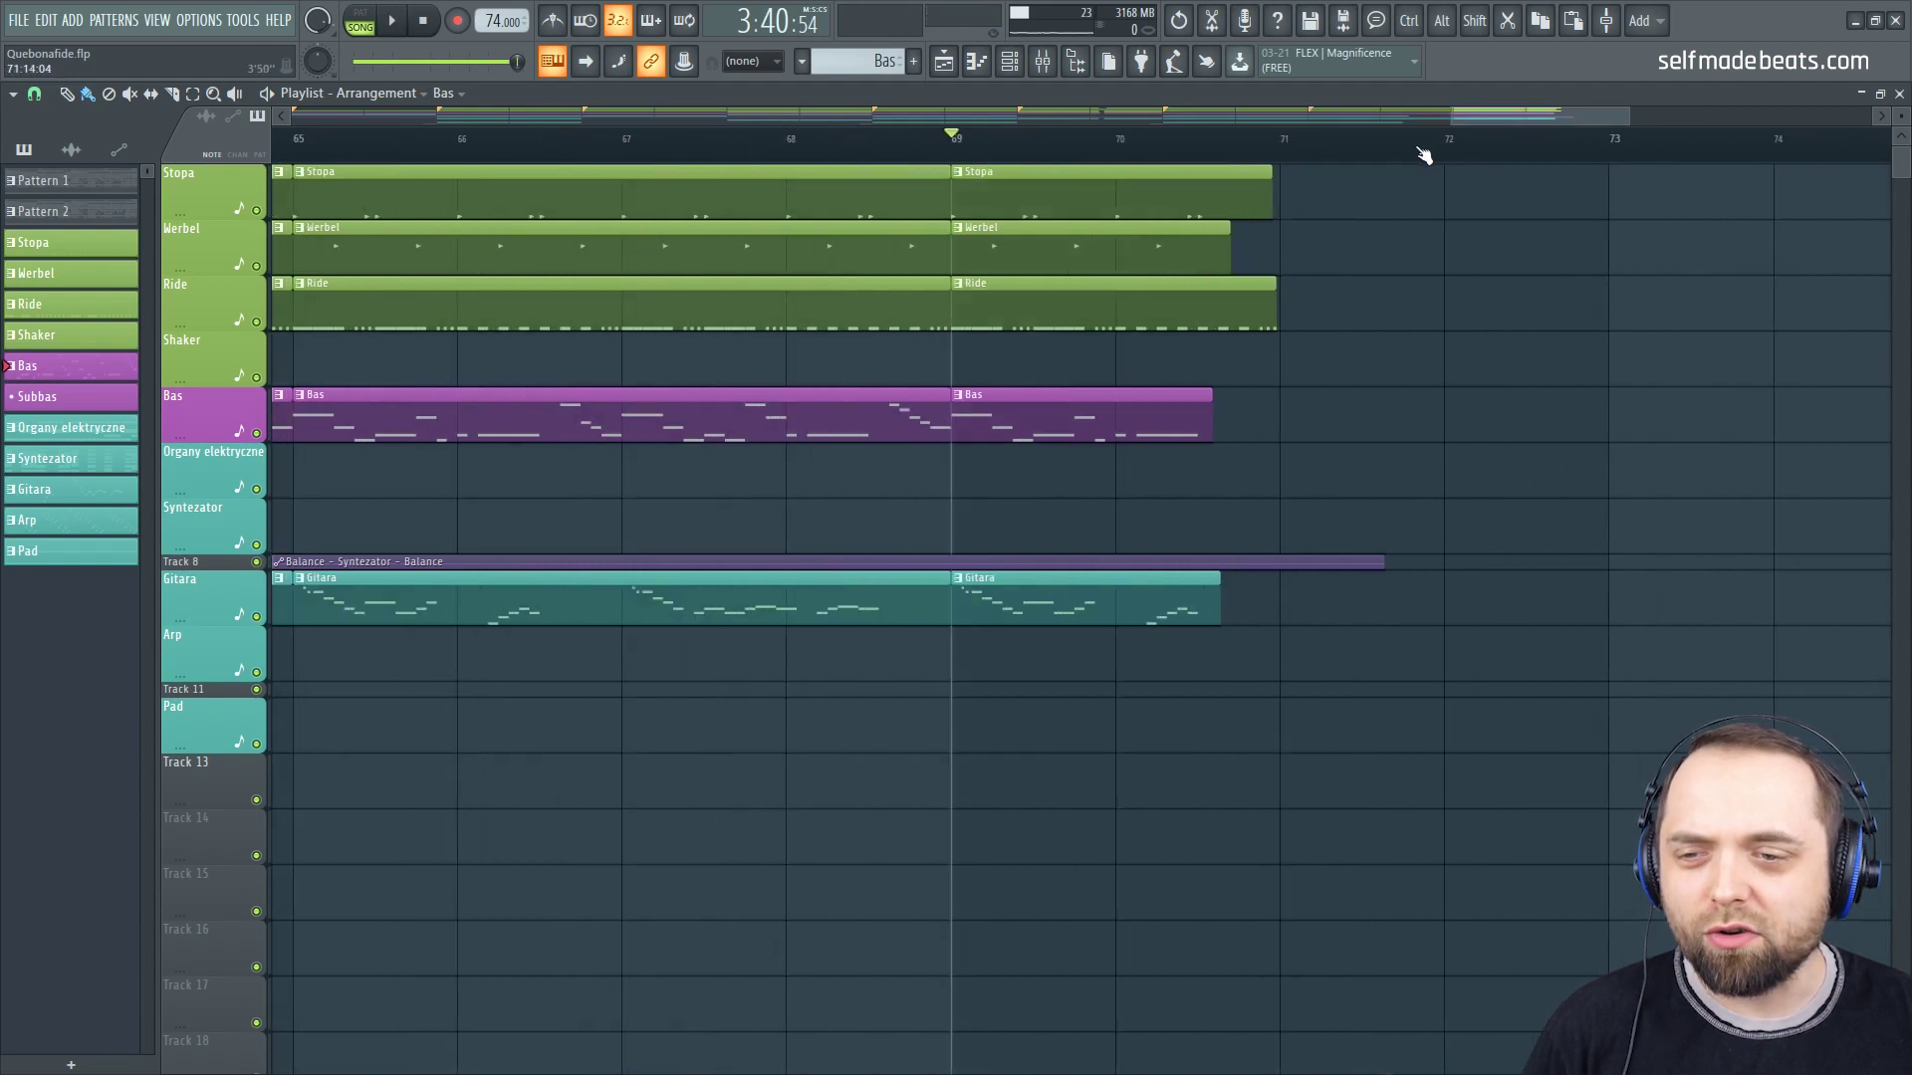
{"action": "key", "text": "space"}
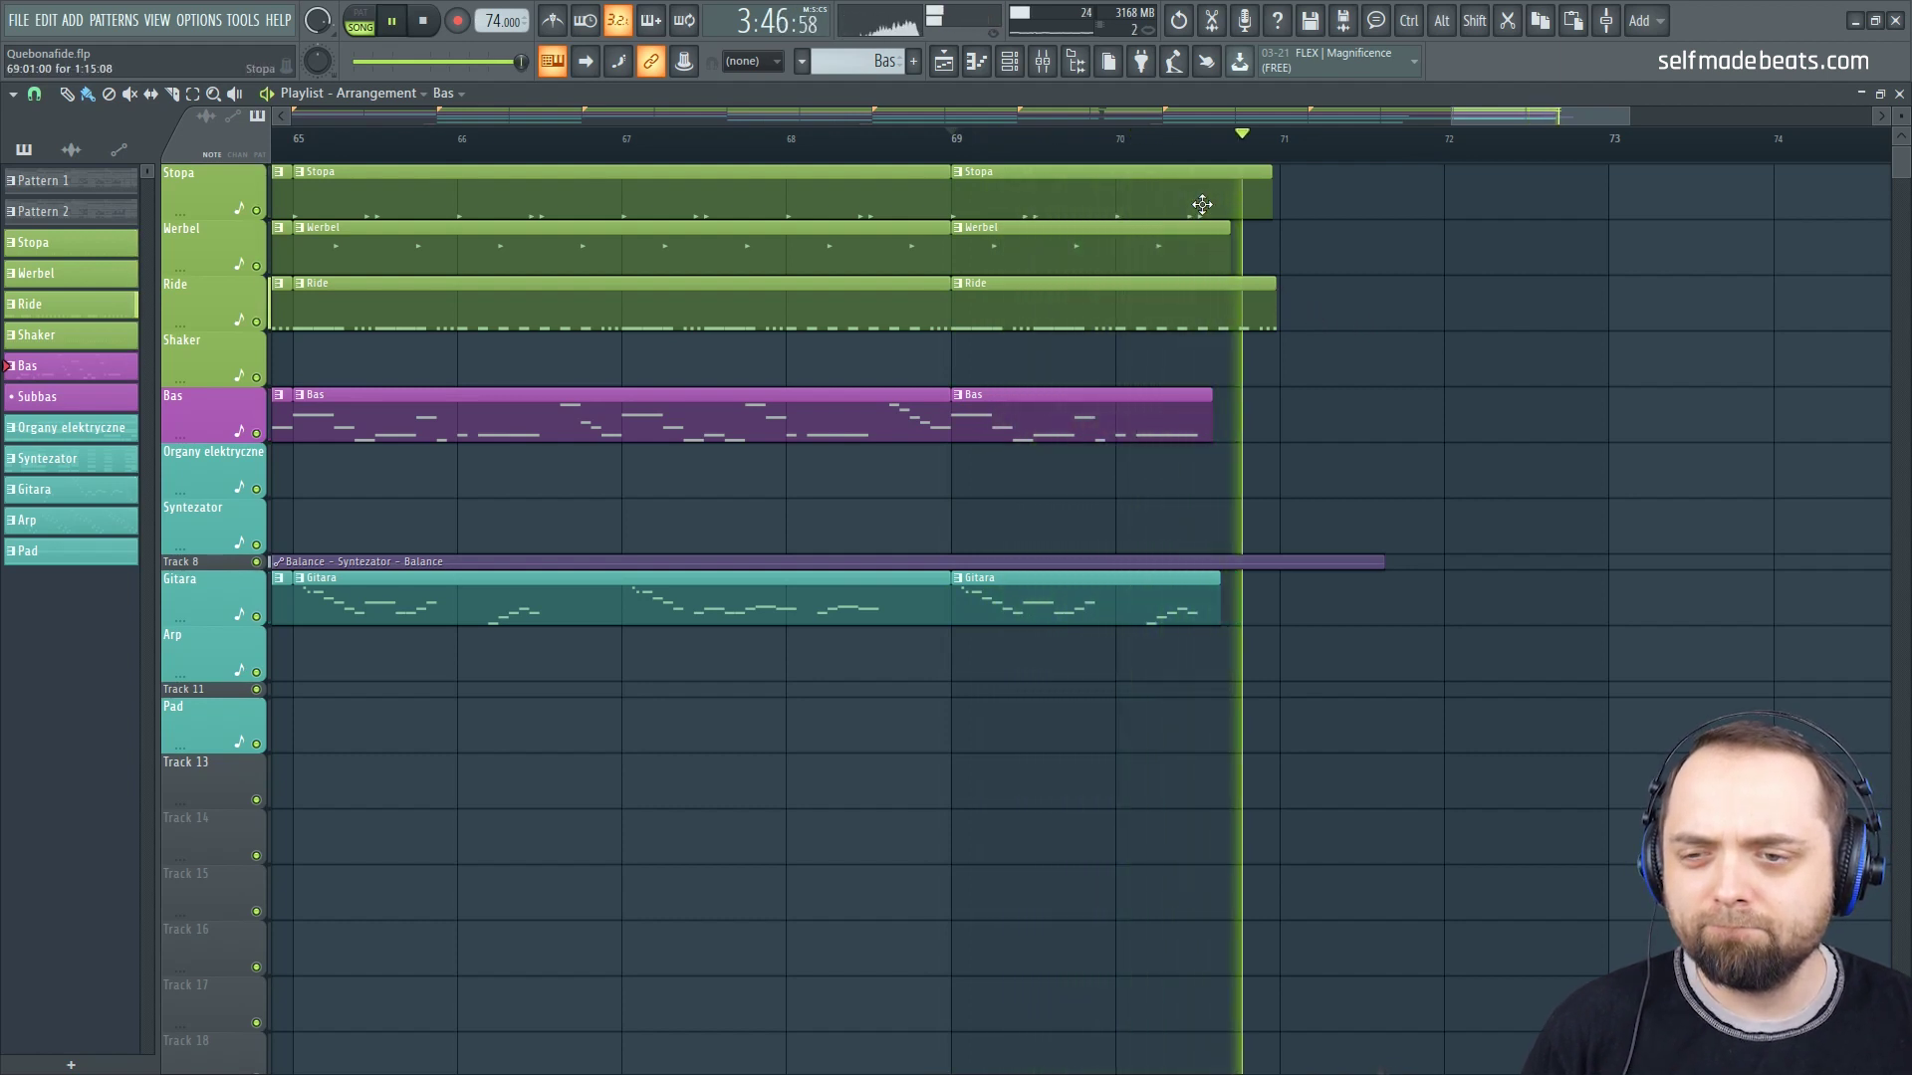
{"action": "key", "text": "space"}
Step: Examine the gaps cut into the clips in bar 45 and play that break from bar 45, stopping after it
{"action": "scroll", "coordinate": [1339, 150], "scroll_direction": "down", "scroll_amount": 5}
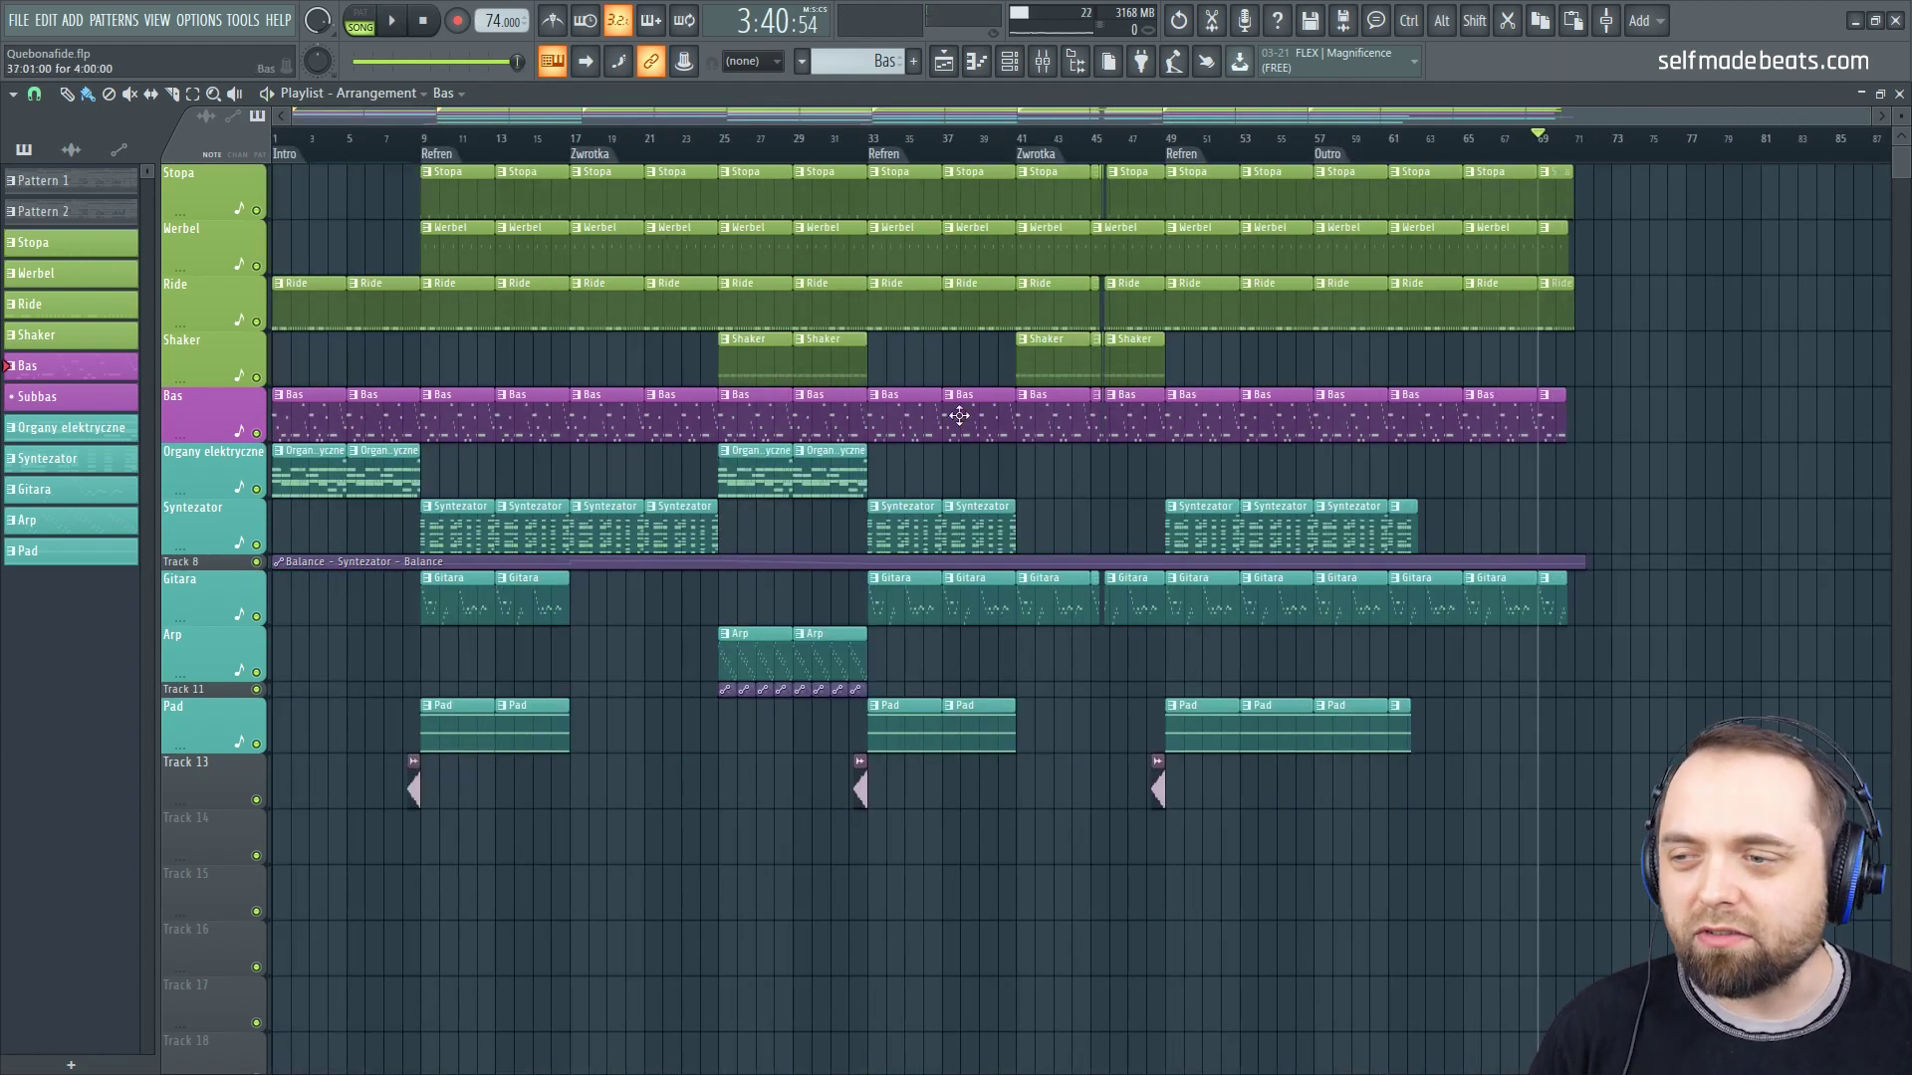
{"action": "left_click", "coordinate": [1092, 156]}
{"action": "scroll", "coordinate": [1092, 150], "scroll_direction": "up", "scroll_amount": 8}
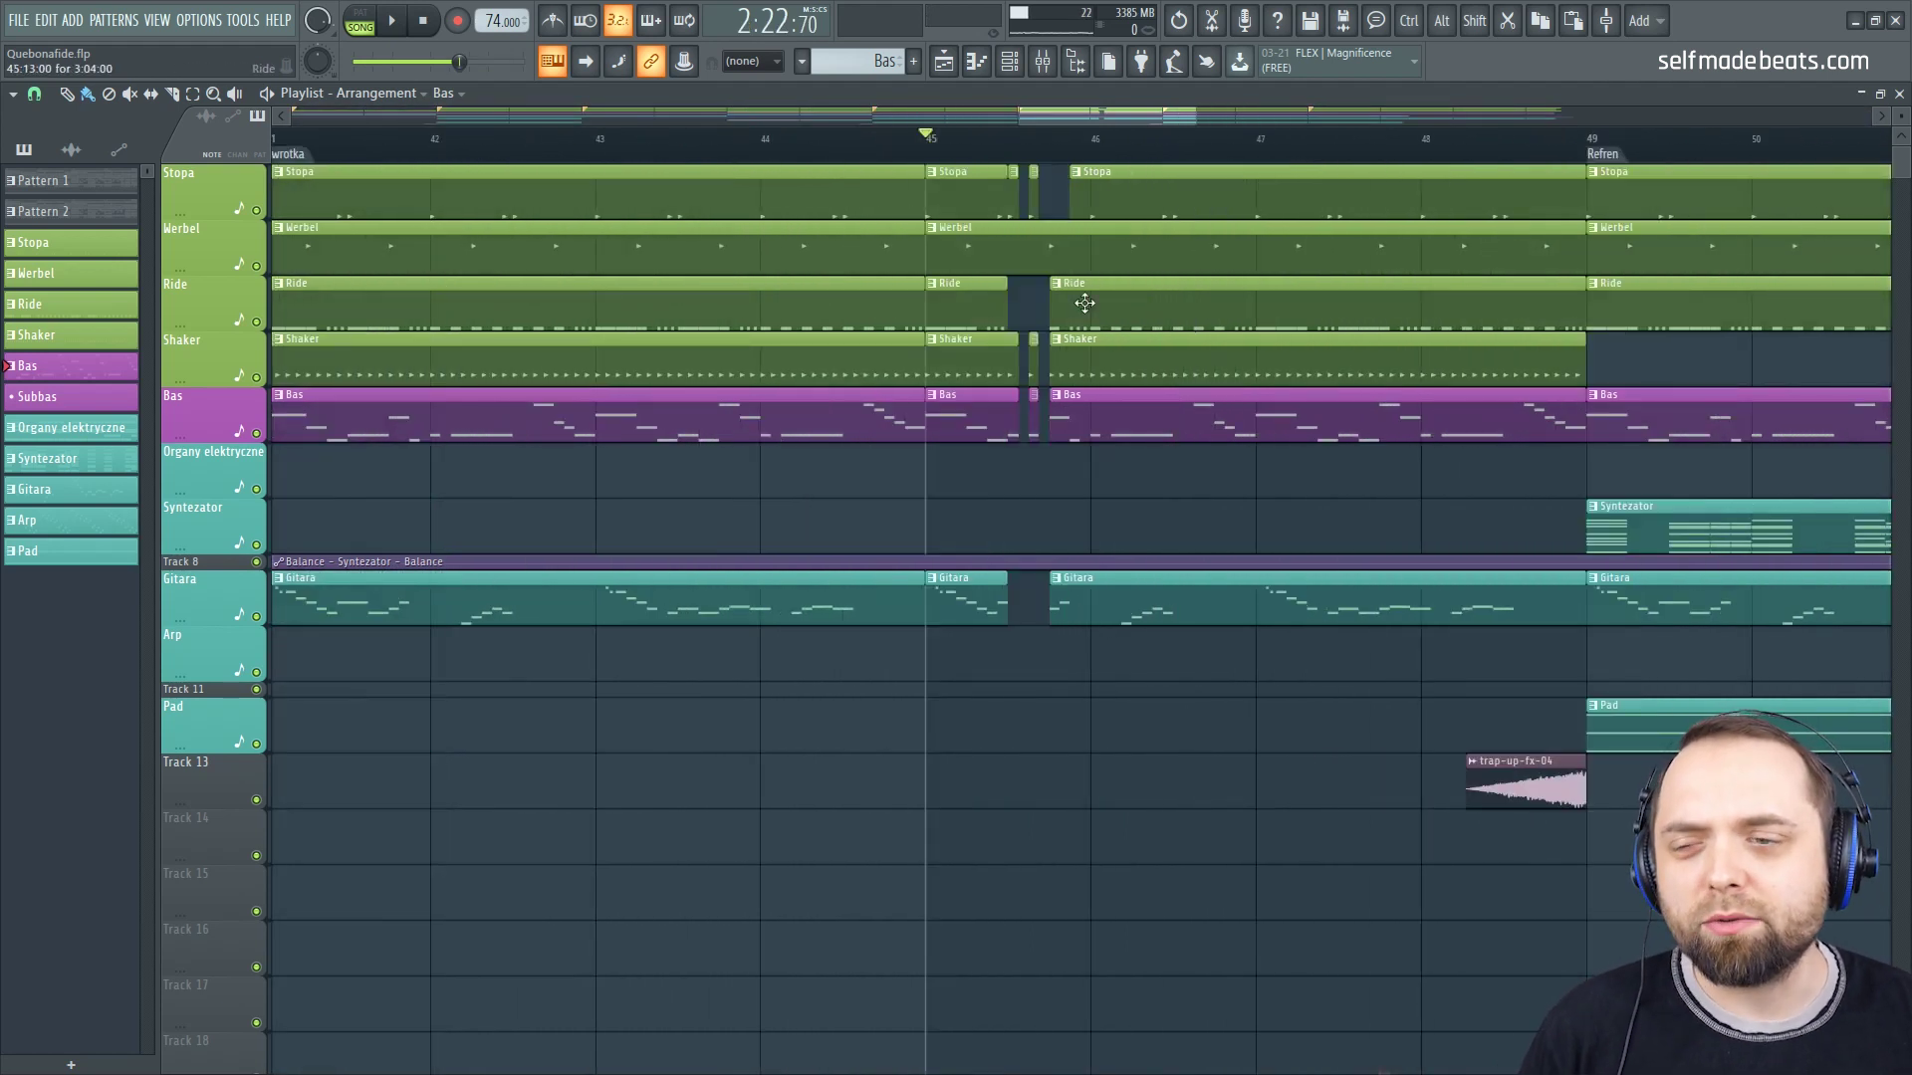
{"action": "scroll", "coordinate": [1085, 124], "scroll_direction": "up", "scroll_amount": 2}
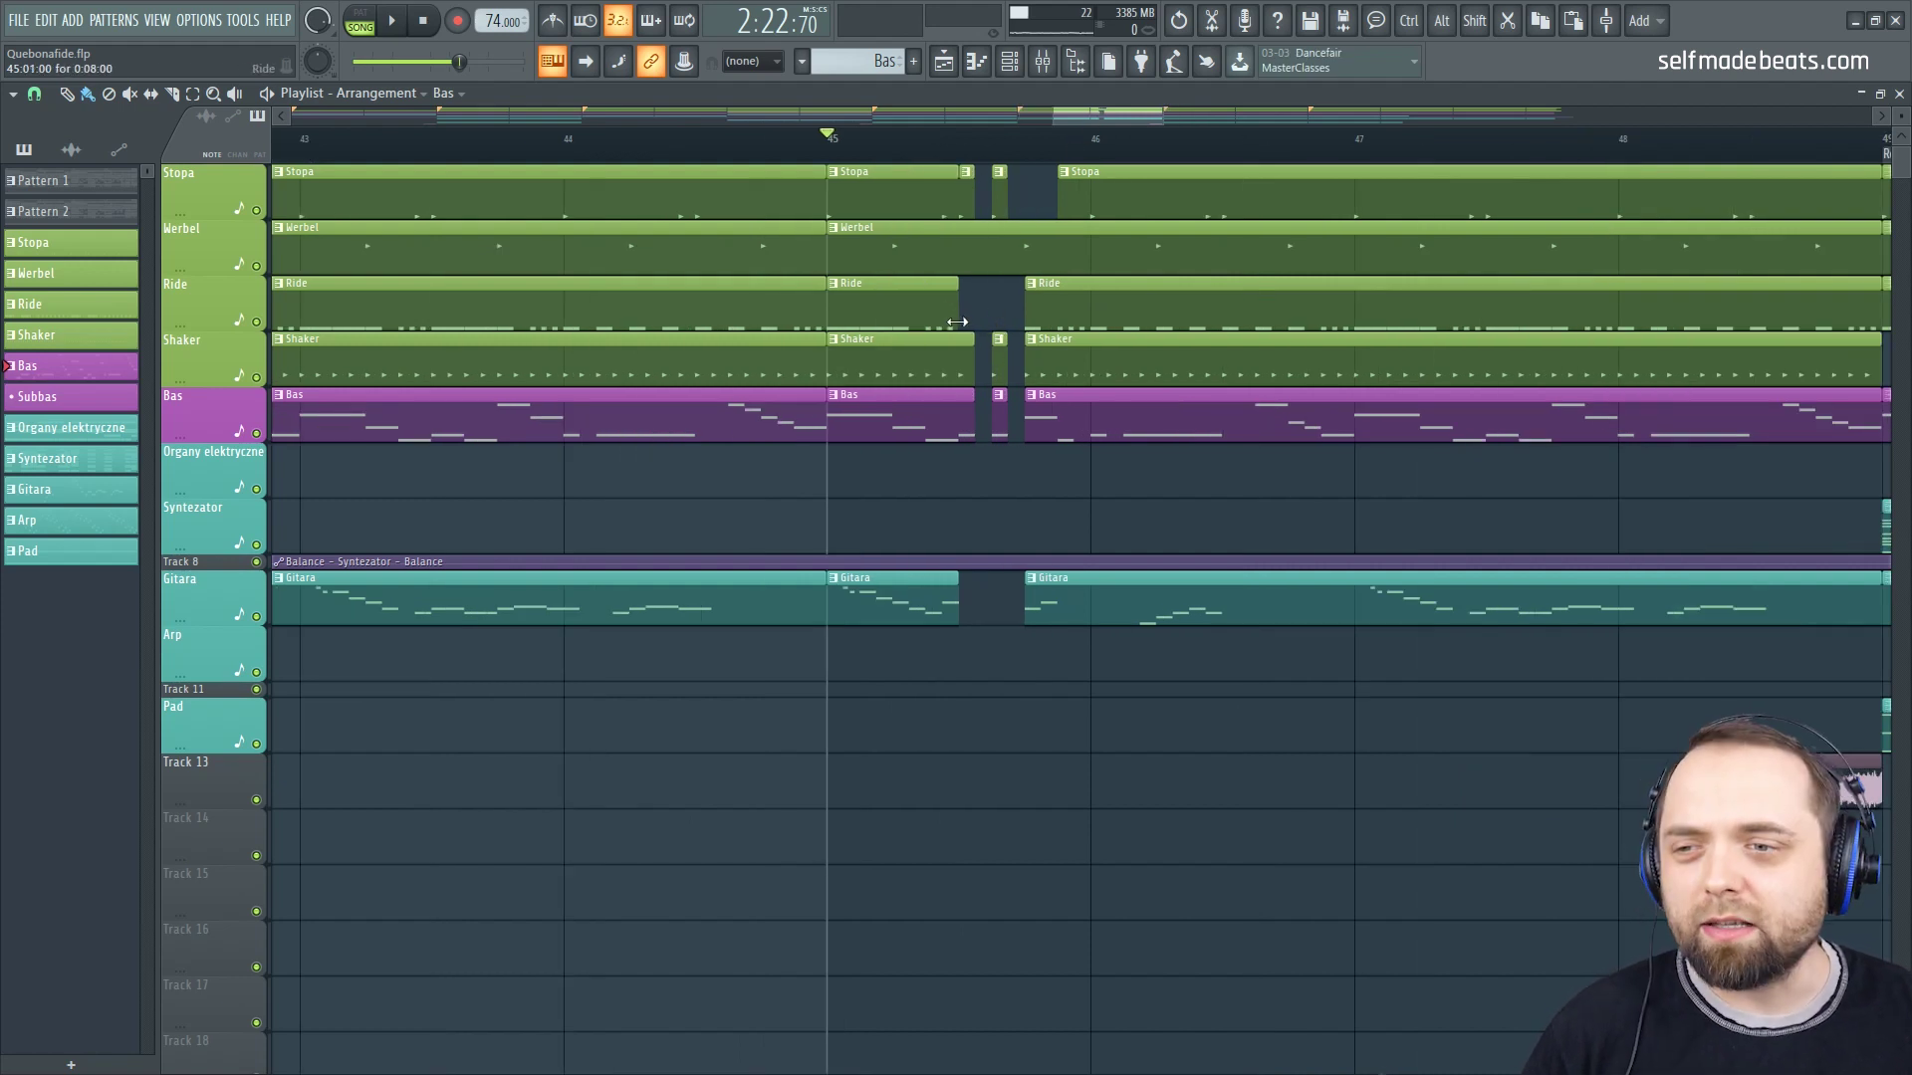
{"action": "left_click_drag", "start_coordinate": [1102, 122], "coordinate": [1112, 116]}
{"action": "key", "text": "space"}
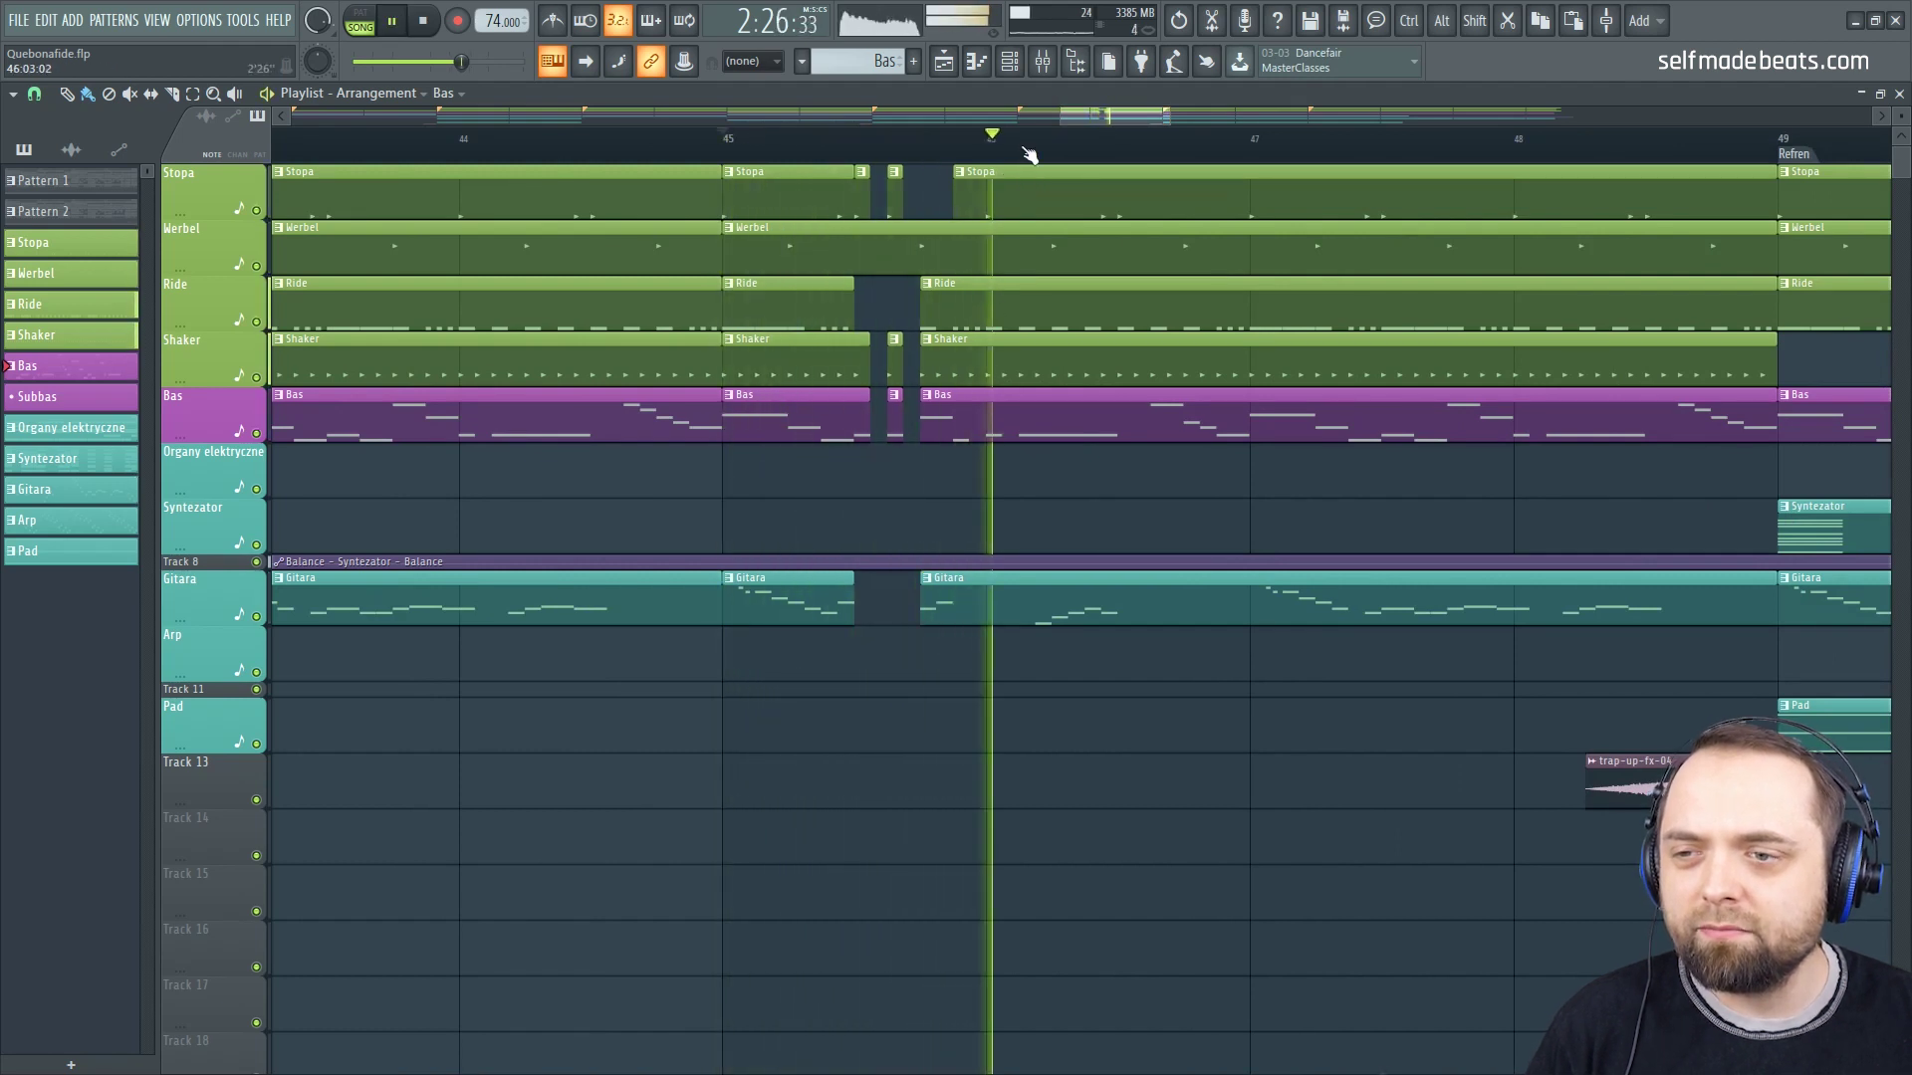
{"action": "key", "text": "space"}
Step: Return the playhead to the start of the song and fit the whole arrangement to the playlist's width
{"action": "scroll", "coordinate": [1031, 154], "scroll_direction": "down", "scroll_amount": 8}
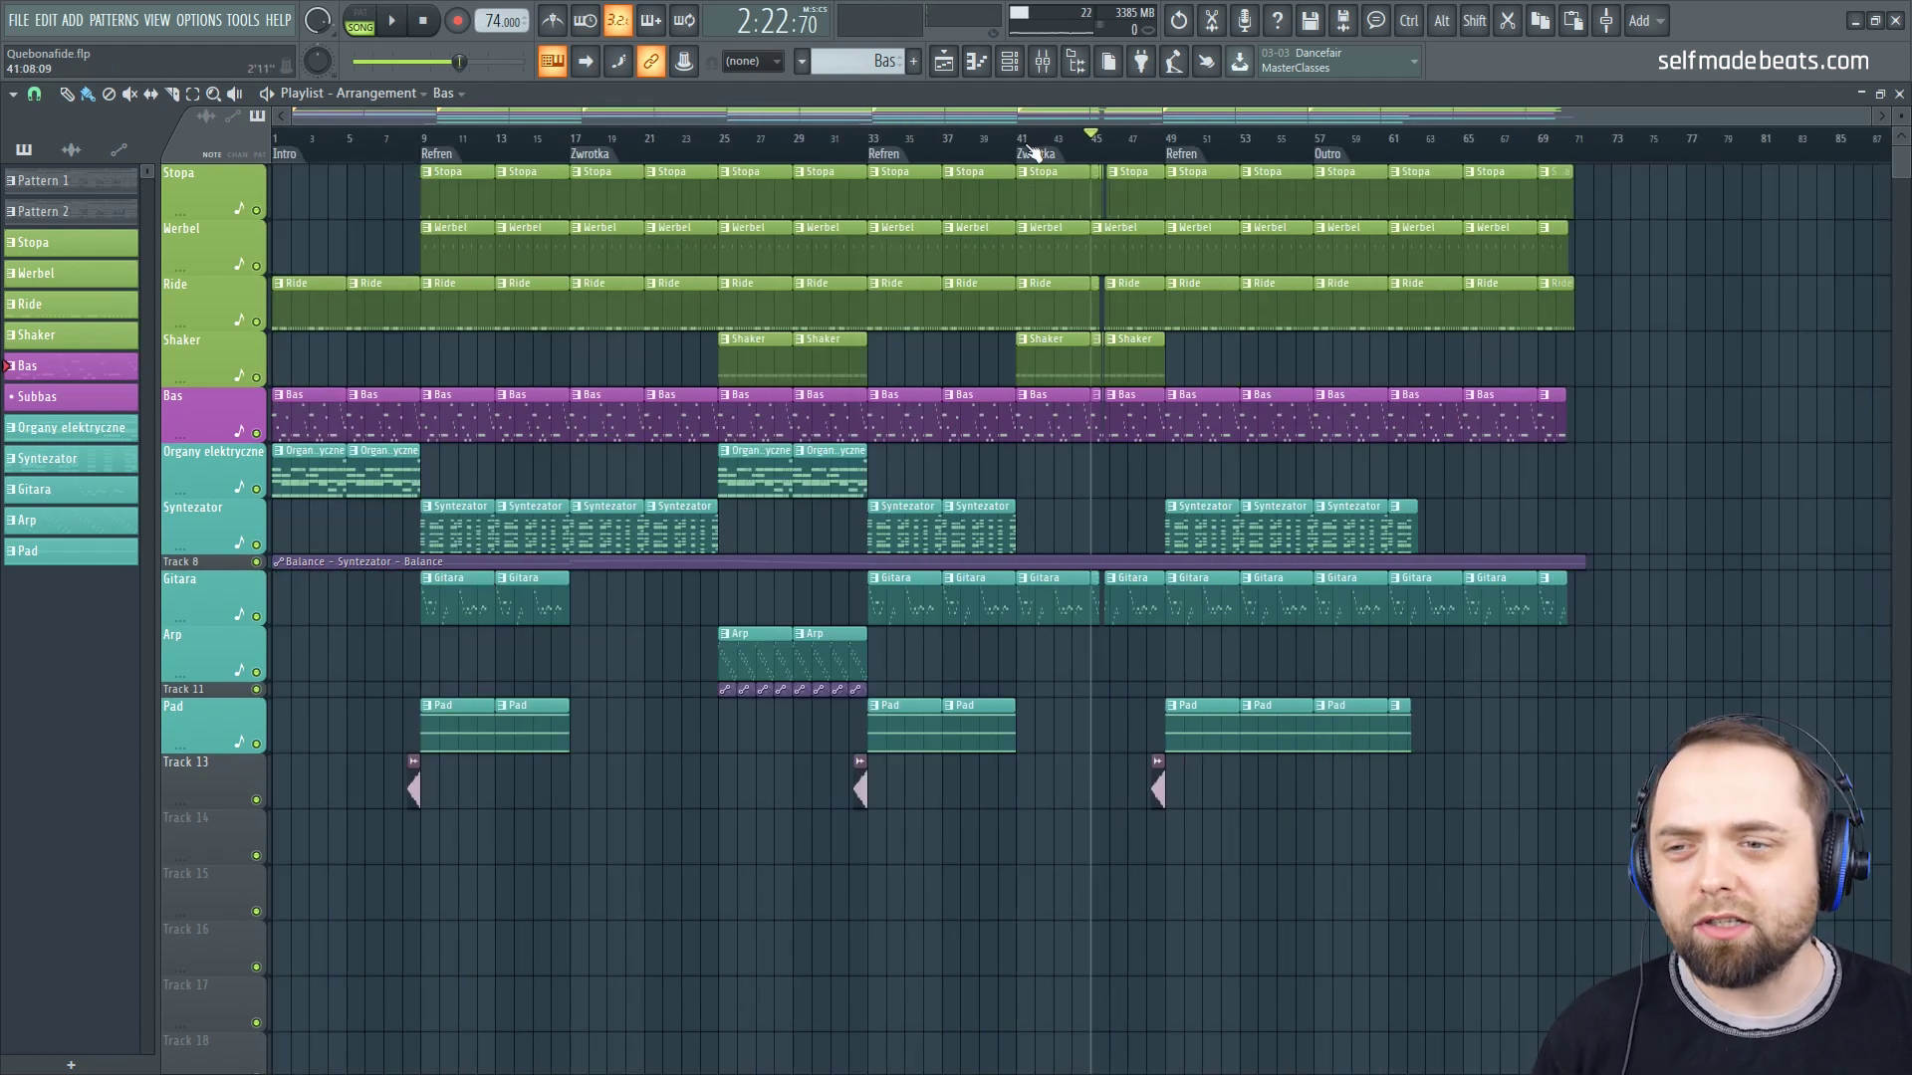
{"action": "left_click_drag", "start_coordinate": [1018, 146], "coordinate": [257, 188]}
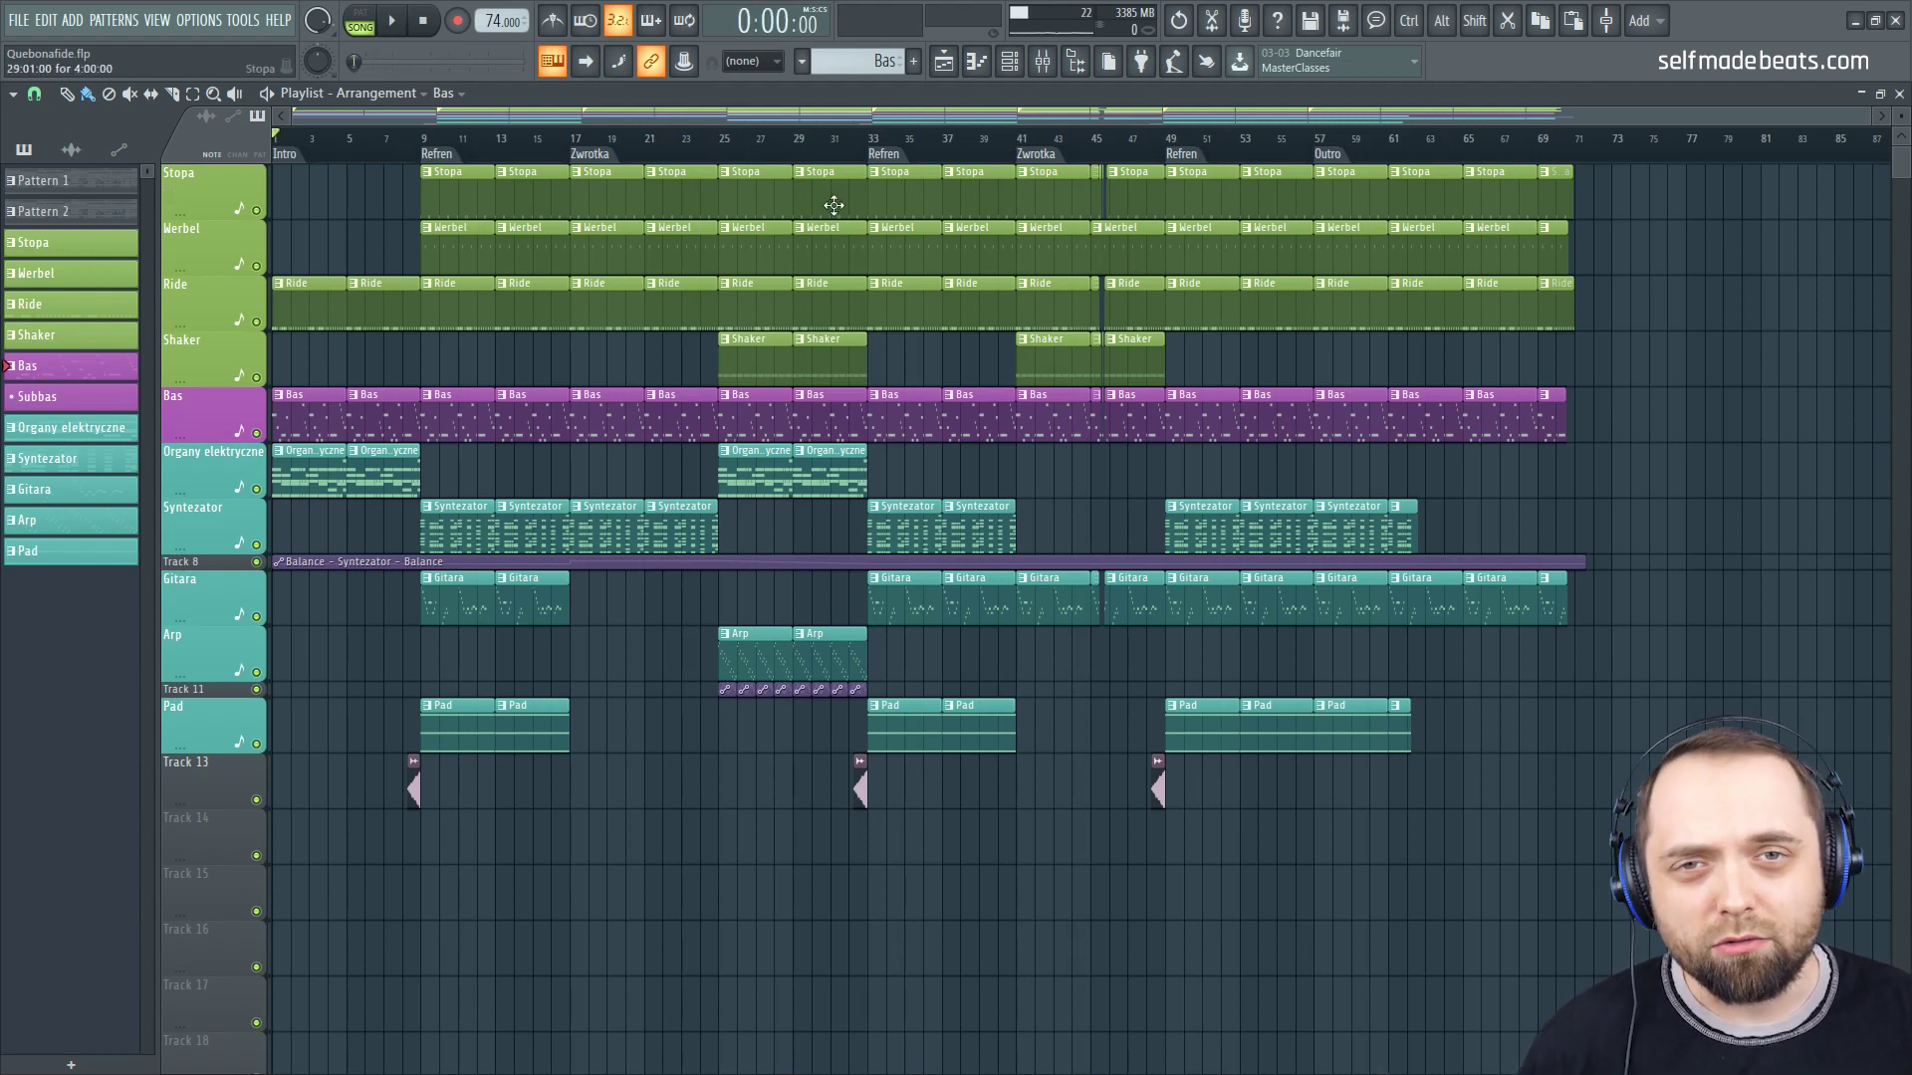
{"action": "left_click_drag", "start_coordinate": [1870, 113], "coordinate": [1607, 119]}
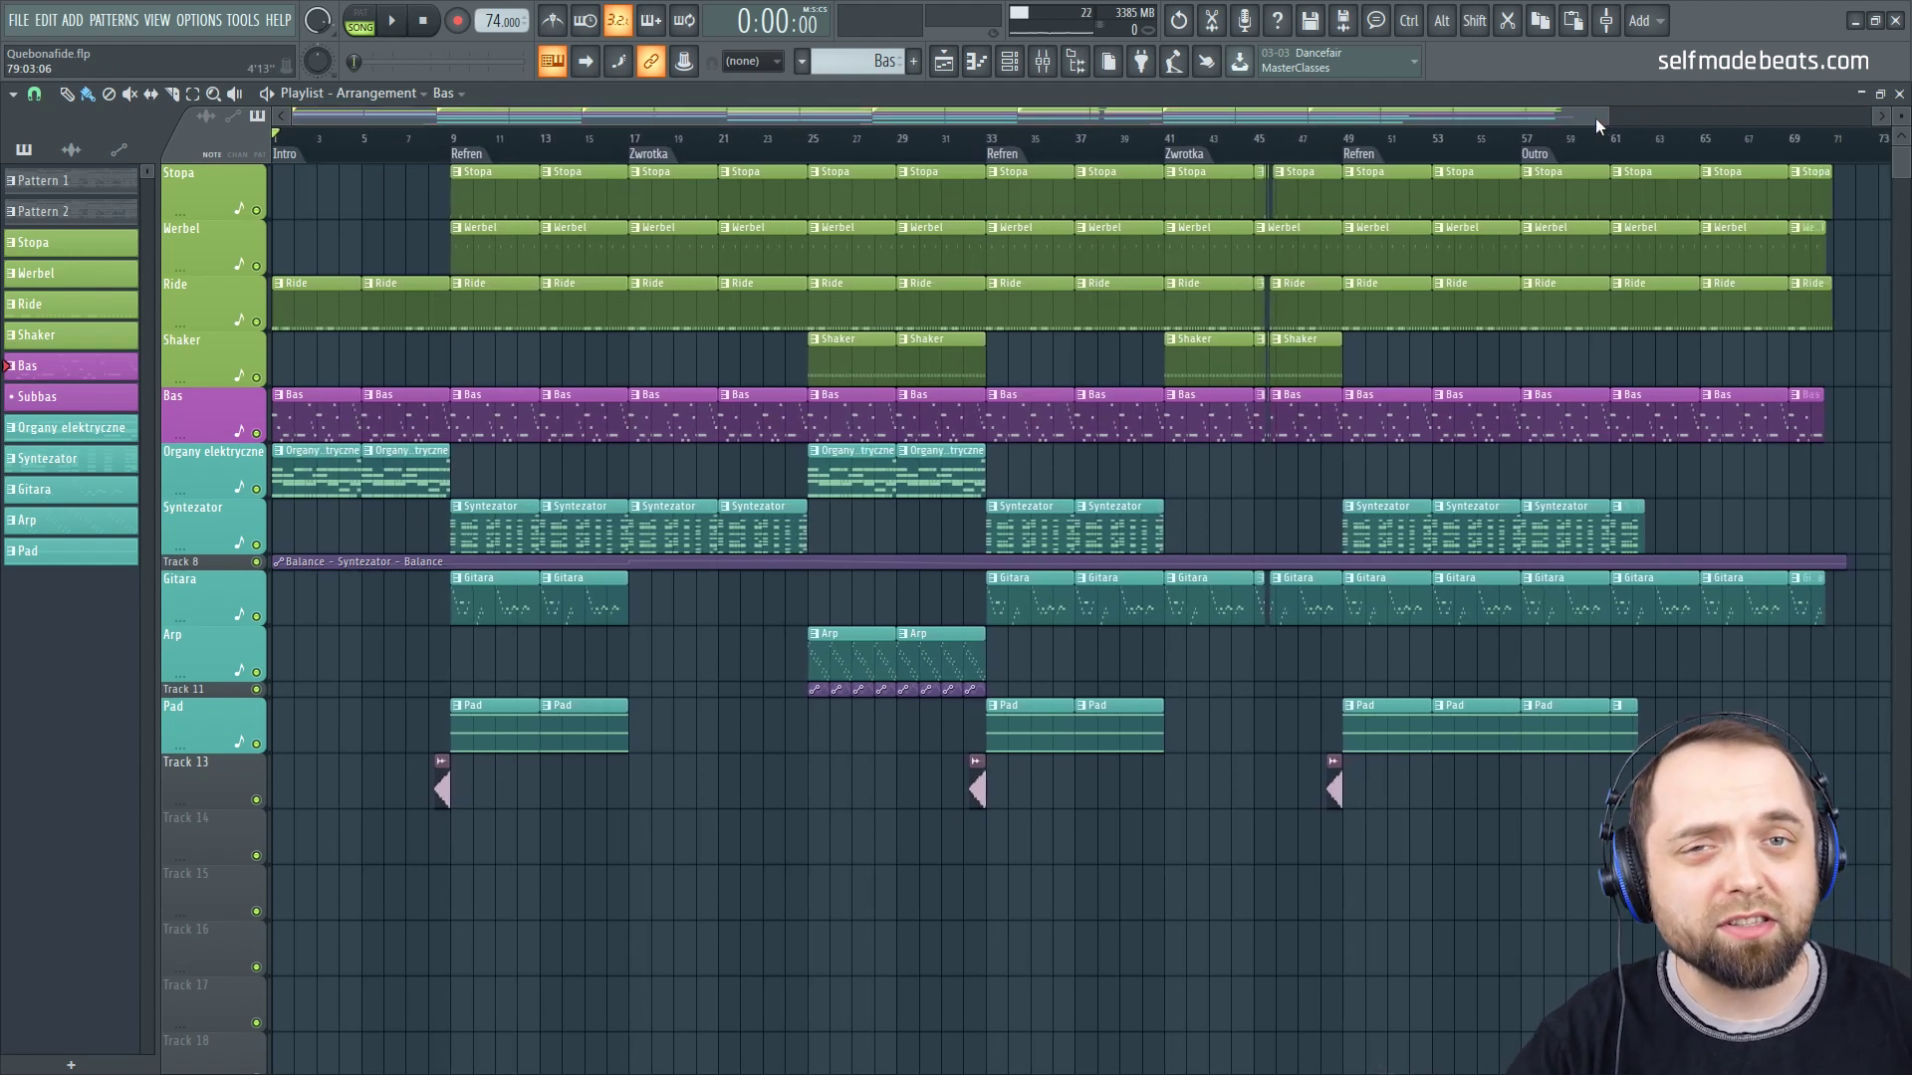